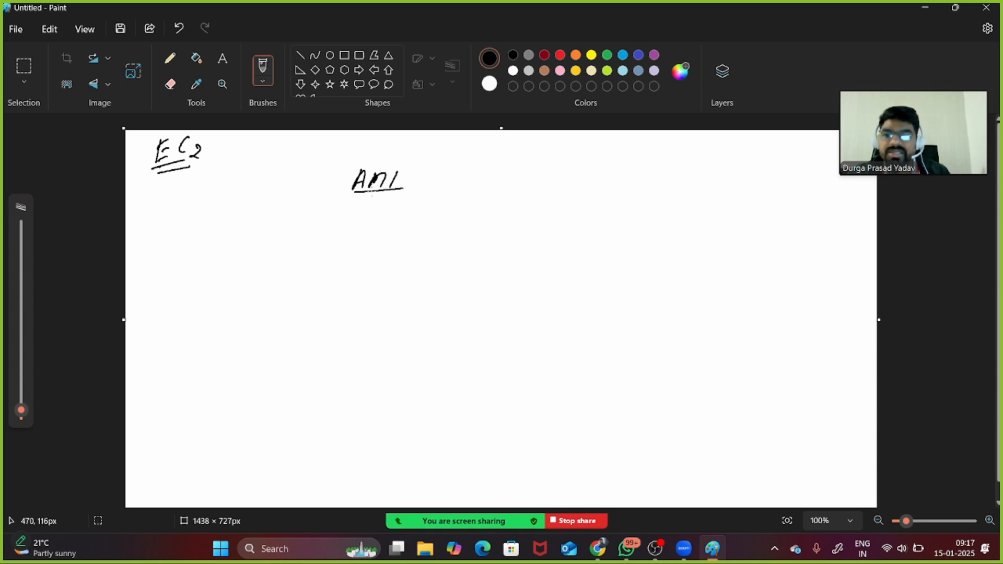
# Handwrite "AMI Catalogue" below the AMI heading, with a hooked arrow leading into it and an underline
pyautogui.moveTo(342, 186)
pyautogui.mouseDown()
pyautogui.moveTo(329, 212)
pyautogui.moveTo(367, 204)
pyautogui.moveTo(381, 214)
pyautogui.moveTo(352, 205)
pyautogui.moveTo(396, 217)
pyautogui.mouseUp()
pyautogui.moveTo(416, 210); pyautogui.dragTo(426, 218)
pyautogui.moveTo(422, 209); pyautogui.dragTo(435, 208)
pyautogui.moveTo(438, 213)
pyautogui.mouseDown()
pyautogui.moveTo(470, 212)
pyautogui.moveTo(468, 240)
pyautogui.moveTo(517, 217)
pyautogui.mouseUp()
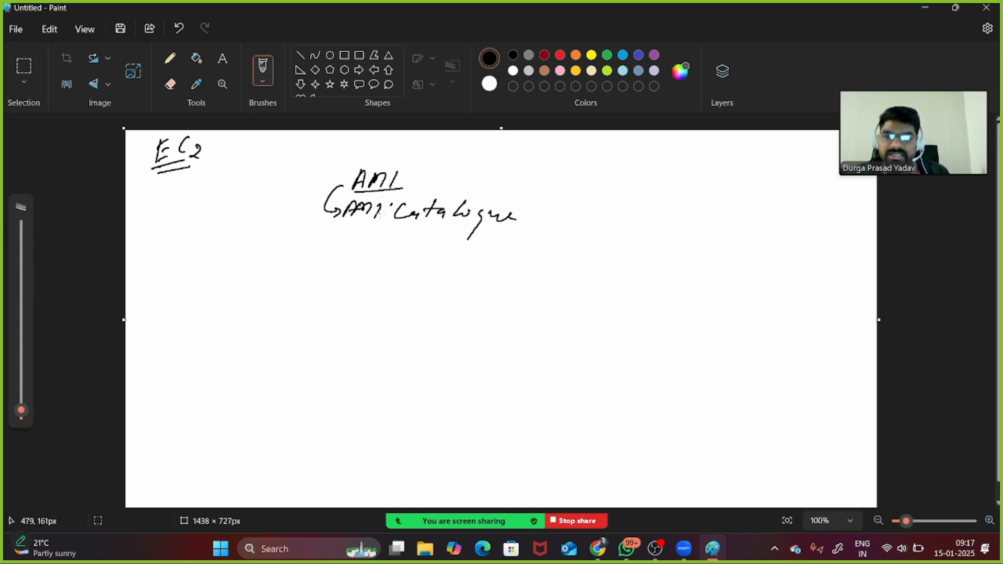
pyautogui.moveTo(349, 223); pyautogui.dragTo(497, 239)
# Handwrite "EBS" below the AMI notes, with a hooked arrow leading to the word "Volume"
pyautogui.moveTo(319, 248); pyautogui.dragTo(313, 285)
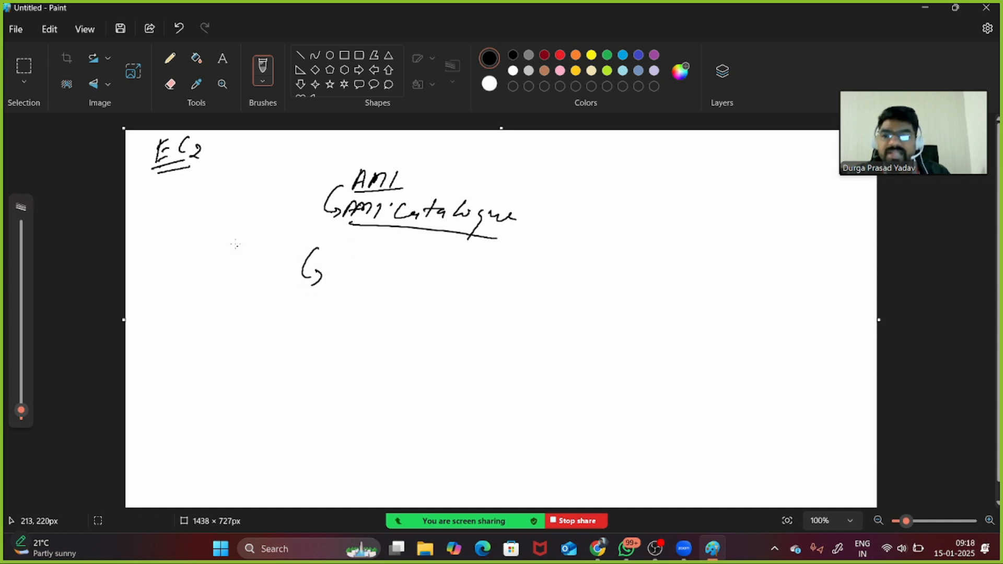
pyautogui.moveTo(229, 243)
pyautogui.mouseDown()
pyautogui.moveTo(233, 263)
pyautogui.moveTo(236, 252)
pyautogui.mouseUp()
pyautogui.moveTo(252, 246); pyautogui.dragTo(256, 267)
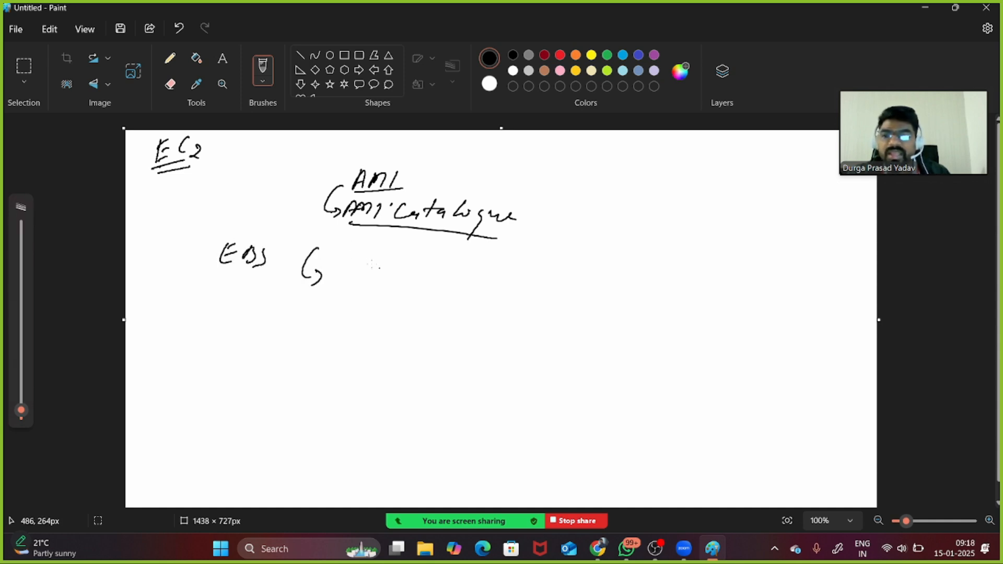
pyautogui.moveTo(351, 255); pyautogui.dragTo(440, 273)
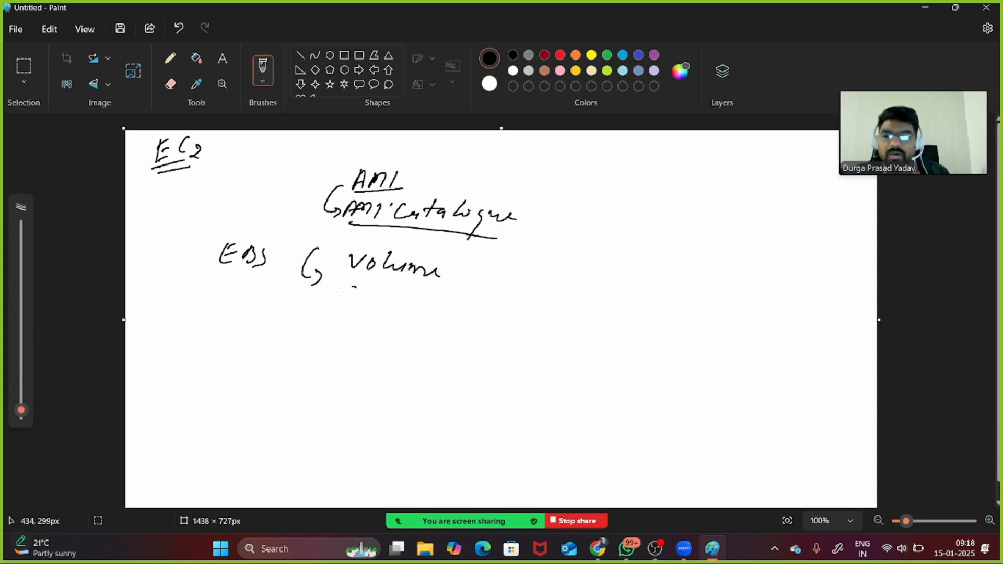
# Handwrite "Snapshot (Backup)" beneath Volume in the EBS list
pyautogui.moveTo(352, 286)
pyautogui.mouseDown()
pyautogui.moveTo(330, 307)
pyautogui.moveTo(414, 317)
pyautogui.mouseUp()
pyautogui.moveTo(427, 301)
pyautogui.mouseDown()
pyautogui.moveTo(445, 321)
pyautogui.moveTo(479, 323)
pyautogui.mouseUp()
pyautogui.moveTo(499, 307)
pyautogui.mouseDown()
pyautogui.moveTo(498, 322)
pyautogui.moveTo(517, 320)
pyautogui.mouseUp()
pyautogui.moveTo(521, 317)
pyautogui.mouseDown()
pyautogui.moveTo(560, 319)
pyautogui.moveTo(566, 331)
pyautogui.moveTo(603, 345)
pyautogui.mouseUp()
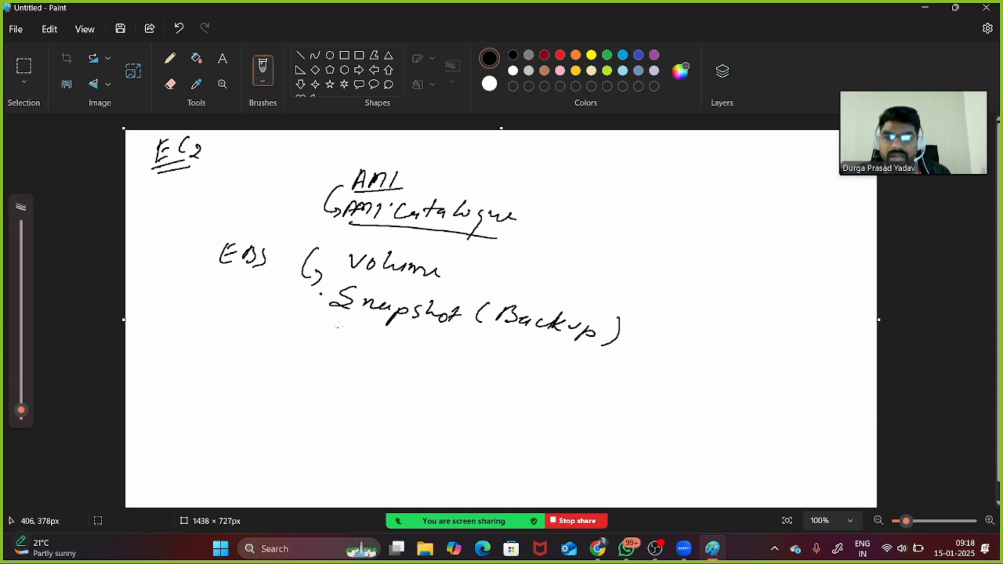
# Handwrite "Life cycle Manager" beneath the Snapshot line and underline the EBS heading
pyautogui.moveTo(331, 325); pyautogui.dragTo(353, 348)
pyautogui.moveTo(369, 335)
pyautogui.mouseDown()
pyautogui.moveTo(345, 364)
pyautogui.moveTo(387, 358)
pyautogui.mouseUp()
pyautogui.moveTo(400, 355)
pyautogui.mouseDown()
pyautogui.moveTo(418, 351)
pyautogui.moveTo(398, 373)
pyautogui.mouseUp()
pyautogui.moveTo(420, 356); pyautogui.dragTo(591, 396)
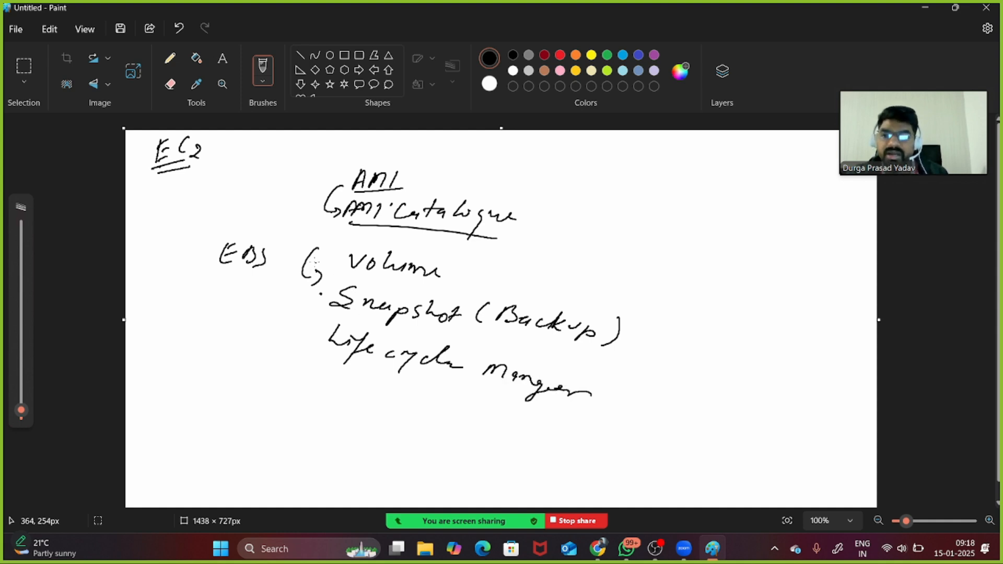
pyautogui.moveTo(226, 270)
pyautogui.mouseDown()
pyautogui.moveTo(256, 266)
pyautogui.moveTo(265, 277)
pyautogui.mouseUp()
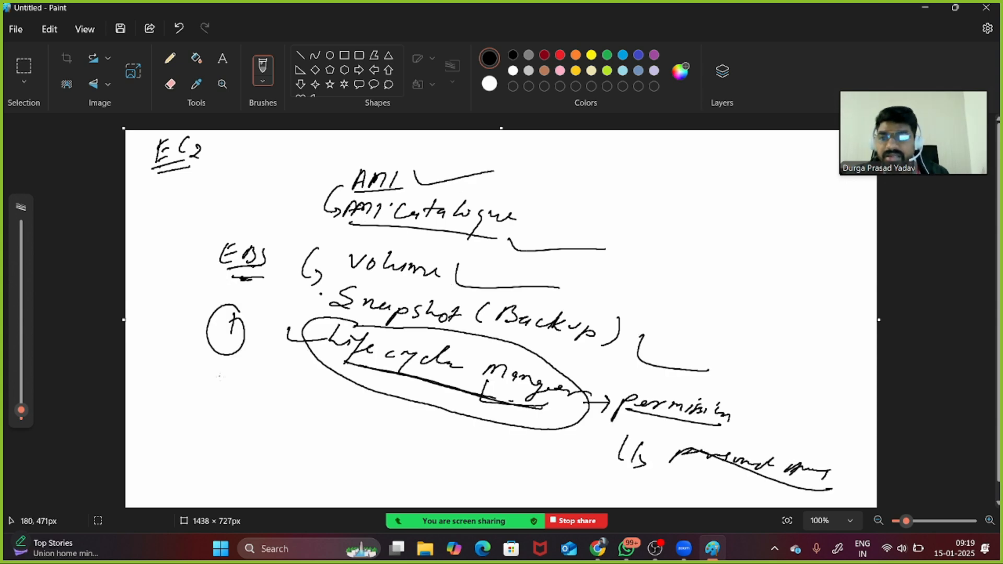
# Handwrite "Network & Security" as item 3, draw a line from it up toward EC2, and add a circled 5 at its end
pyautogui.moveTo(222, 387)
pyautogui.mouseDown()
pyautogui.moveTo(224, 405)
pyautogui.moveTo(234, 389)
pyautogui.moveTo(219, 377)
pyautogui.moveTo(377, 445)
pyautogui.moveTo(470, 467)
pyautogui.mouseUp()
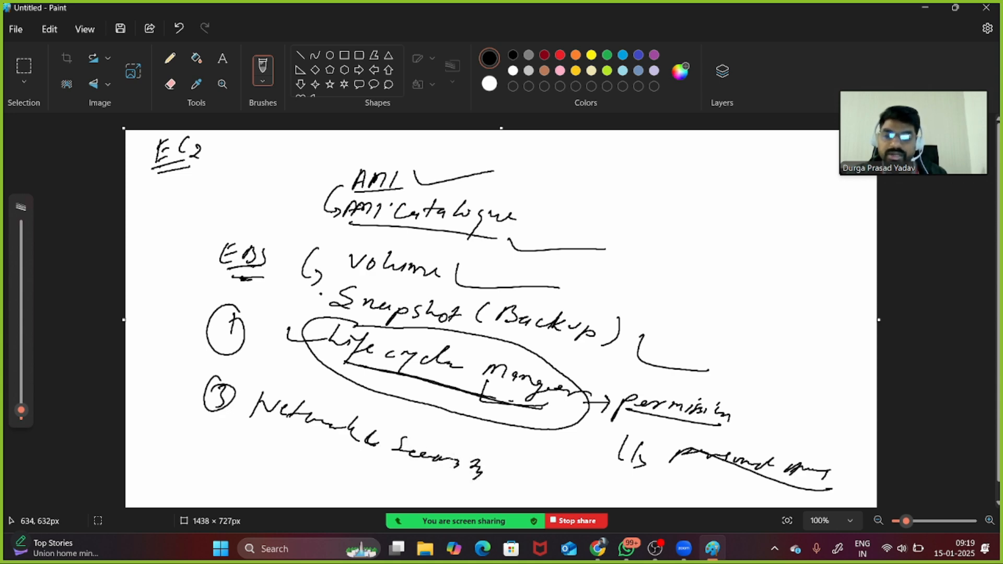
pyautogui.moveTo(203, 377)
pyautogui.mouseDown()
pyautogui.moveTo(166, 301)
pyautogui.moveTo(175, 204)
pyautogui.mouseUp()
pyautogui.moveTo(533, 487); pyautogui.dragTo(593, 492)
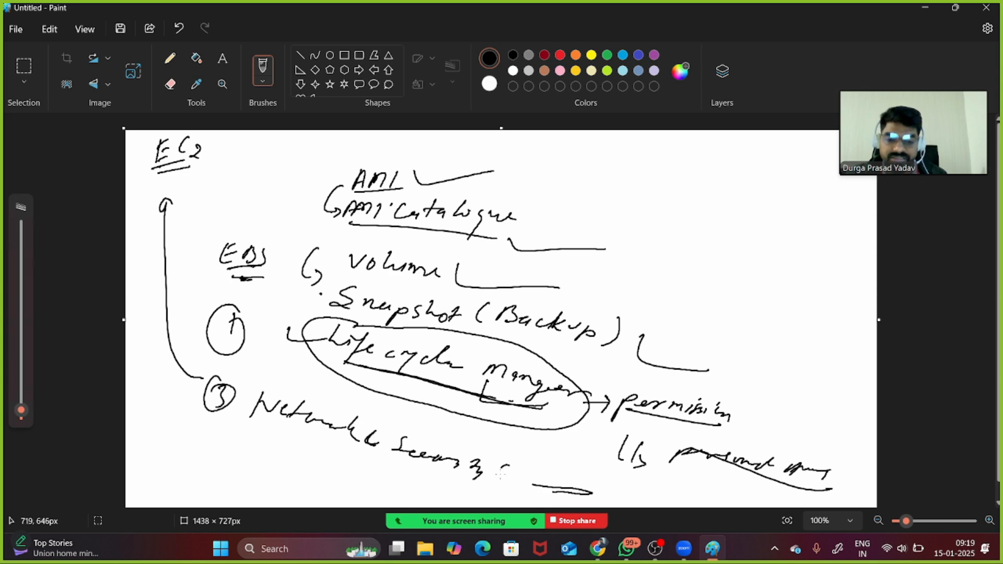
pyautogui.moveTo(501, 468); pyautogui.dragTo(538, 460)
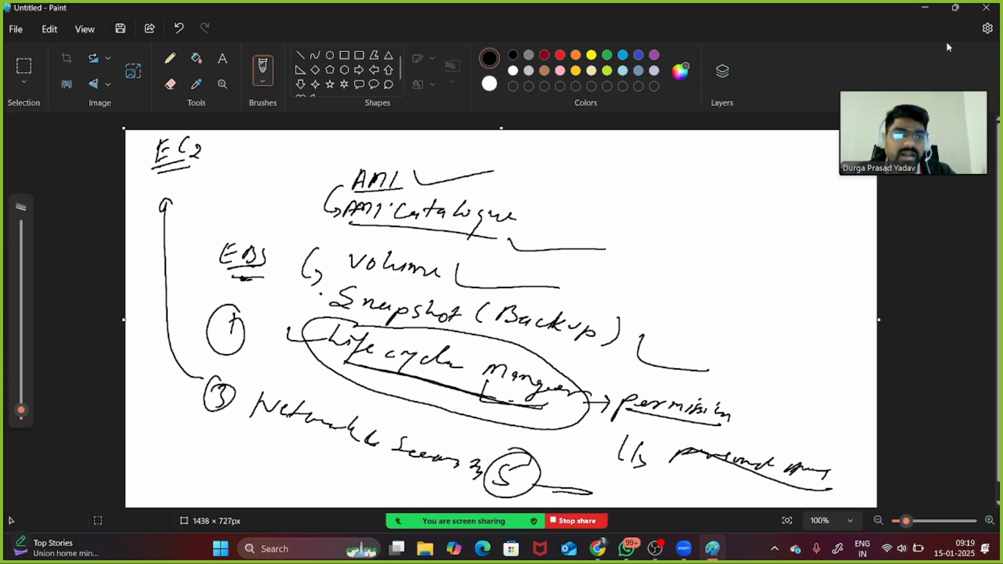
# Close the Paint drawing without saving it
pyautogui.click(983, 8)
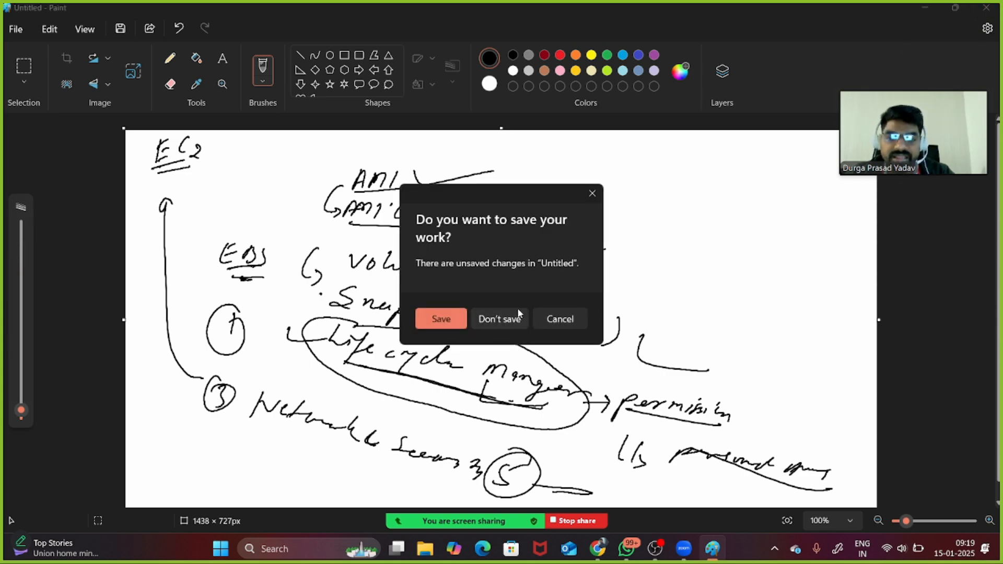
pyautogui.click(500, 319)
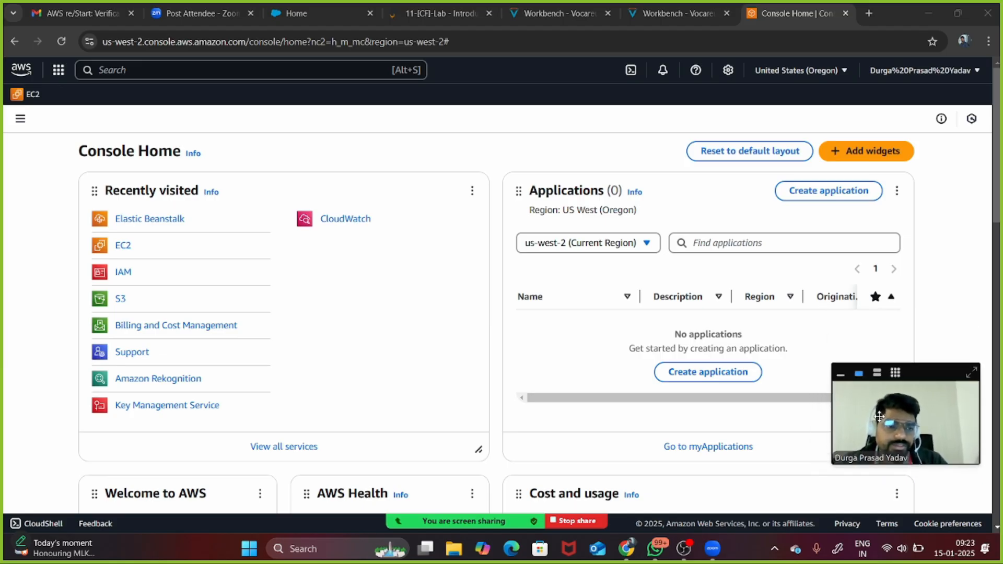
# Open the EC2 dashboard in the AWS console and review the service categories from Instances to Auto Scaling
pyautogui.moveTo(879, 417); pyautogui.dragTo(879, 451)
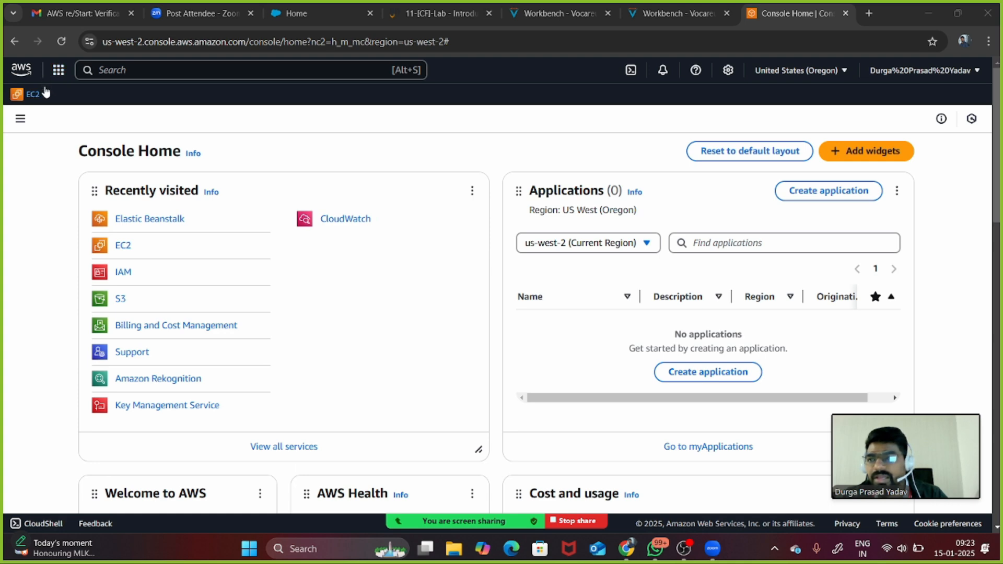
pyautogui.click(29, 96)
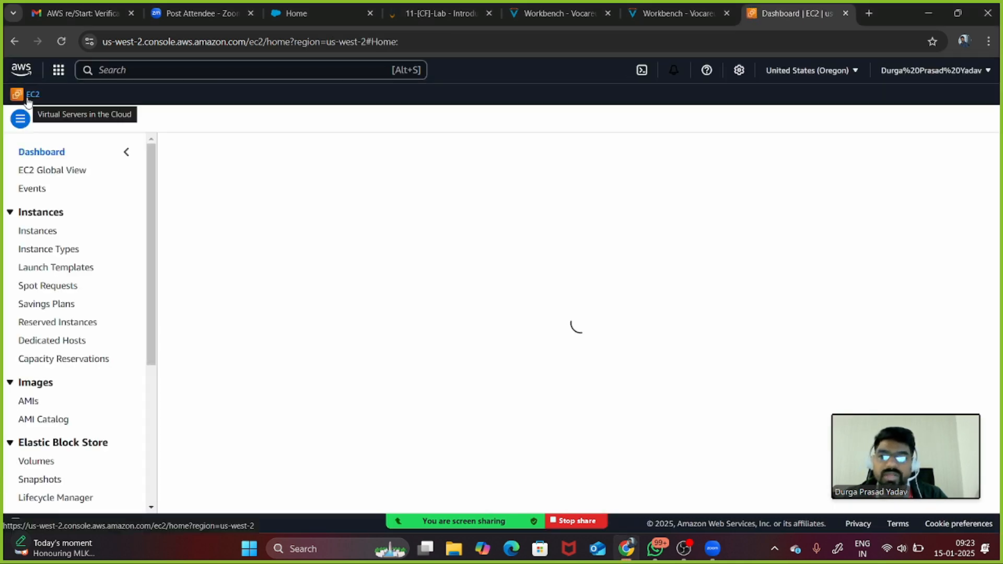
pyautogui.scroll(-4, 89, 217)
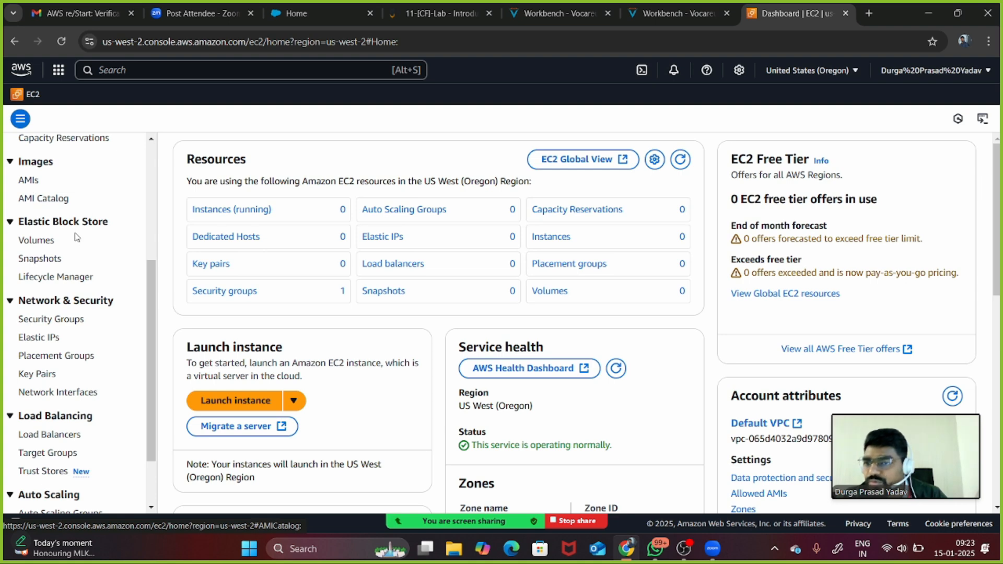
pyautogui.scroll(-1, 77, 238)
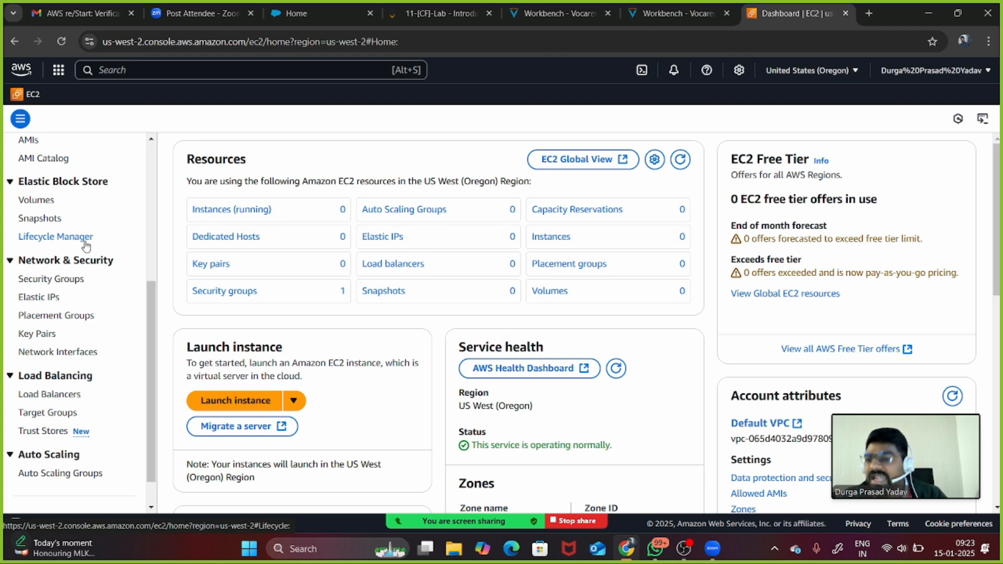
pyautogui.scroll(-1, 57, 248)
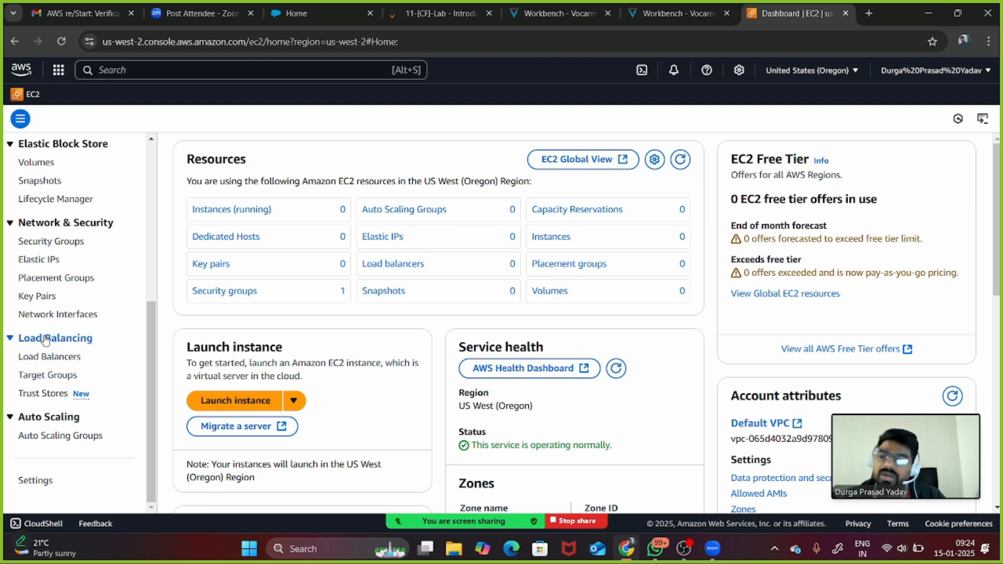
pyautogui.scroll(6, 54, 293)
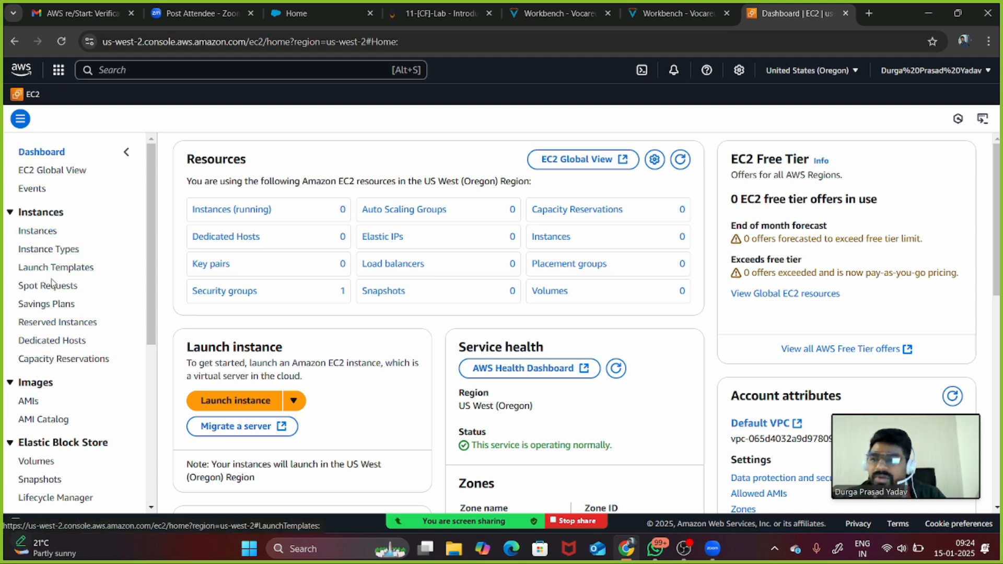
pyautogui.scroll(-5, 46, 238)
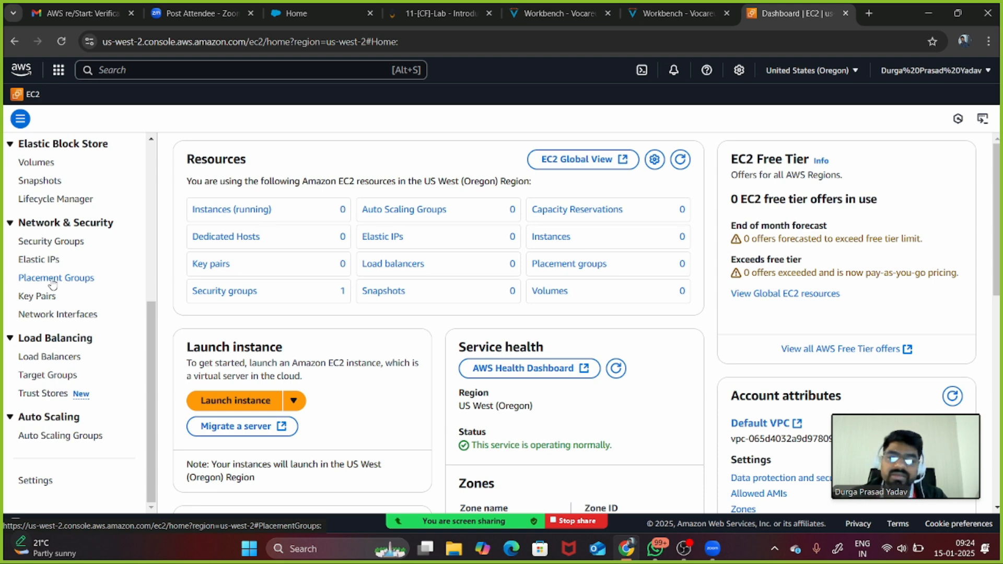
pyautogui.scroll(5, 52, 285)
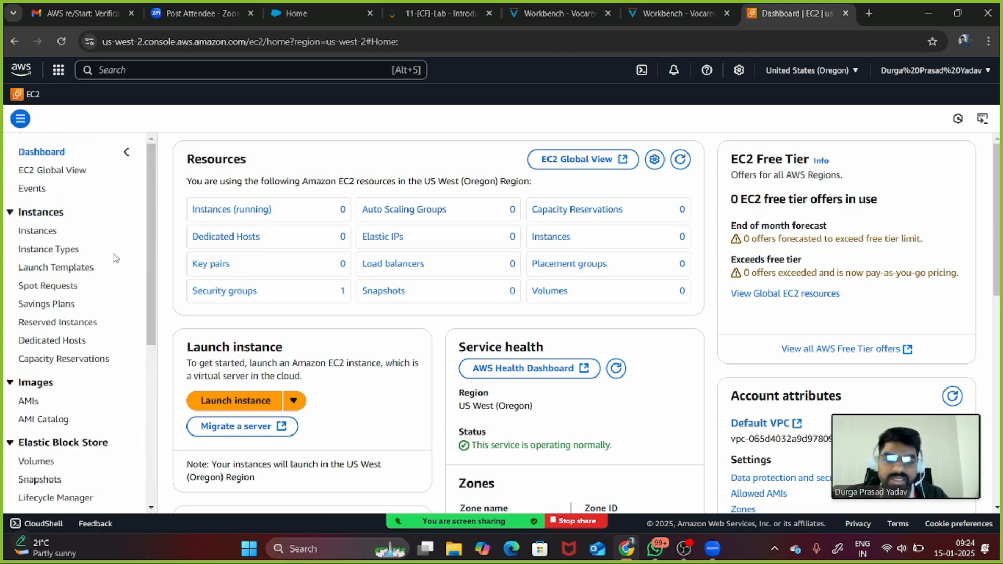
# Open the AMI Catalog to view the available machine images
pyautogui.scroll(-3, 115, 259)
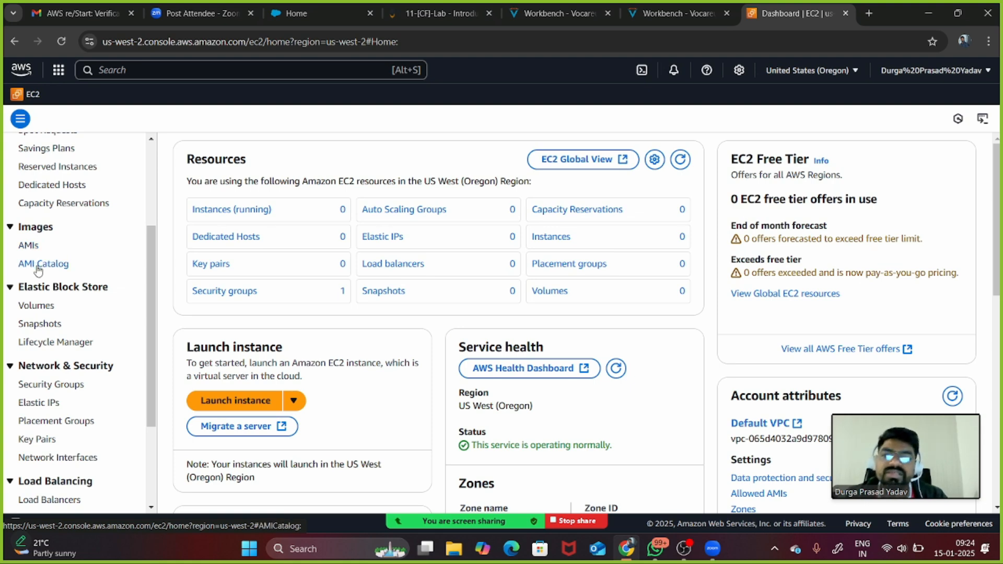
pyautogui.click(37, 265)
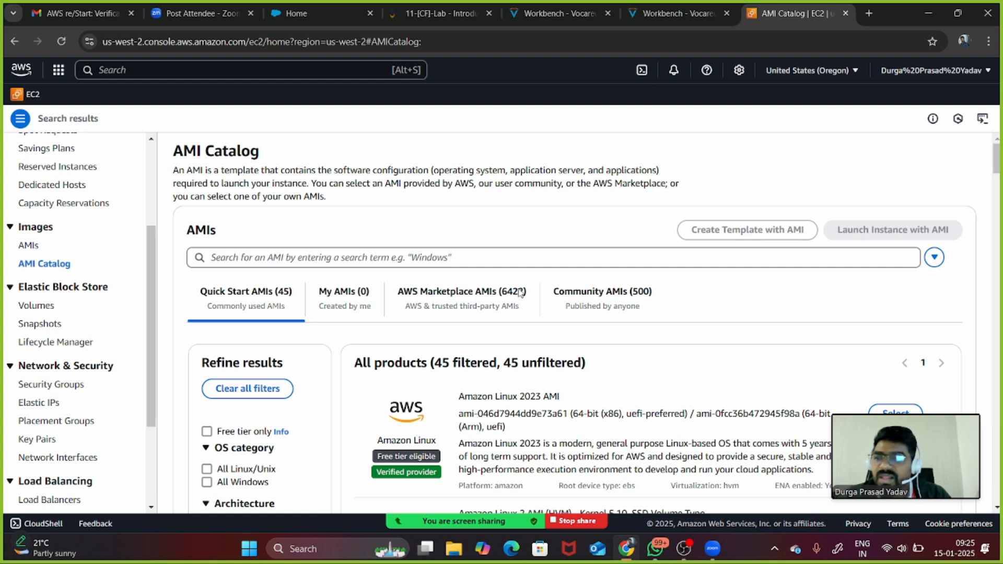
# View the Elastic Block Store pages in order: Volumes, Snapshots and Lifecycle Manager
pyautogui.click(38, 309)
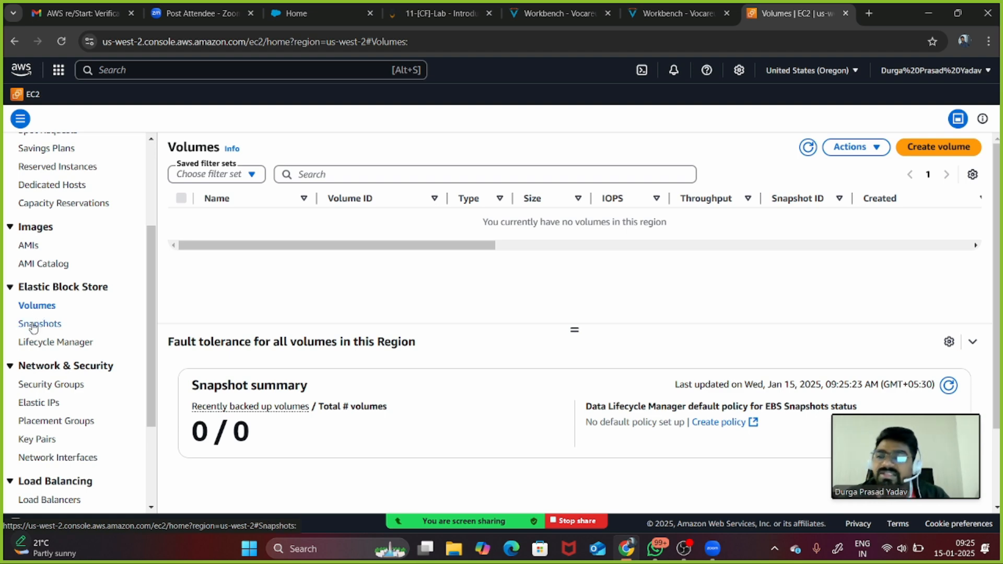
pyautogui.click(34, 326)
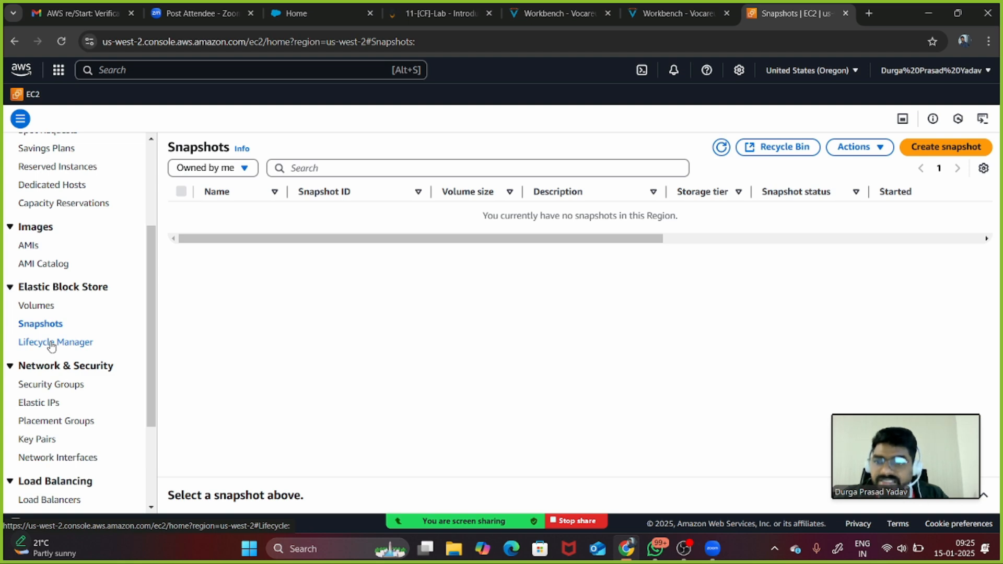
pyautogui.scroll(1, 51, 348)
pyautogui.scroll(-3, 54, 349)
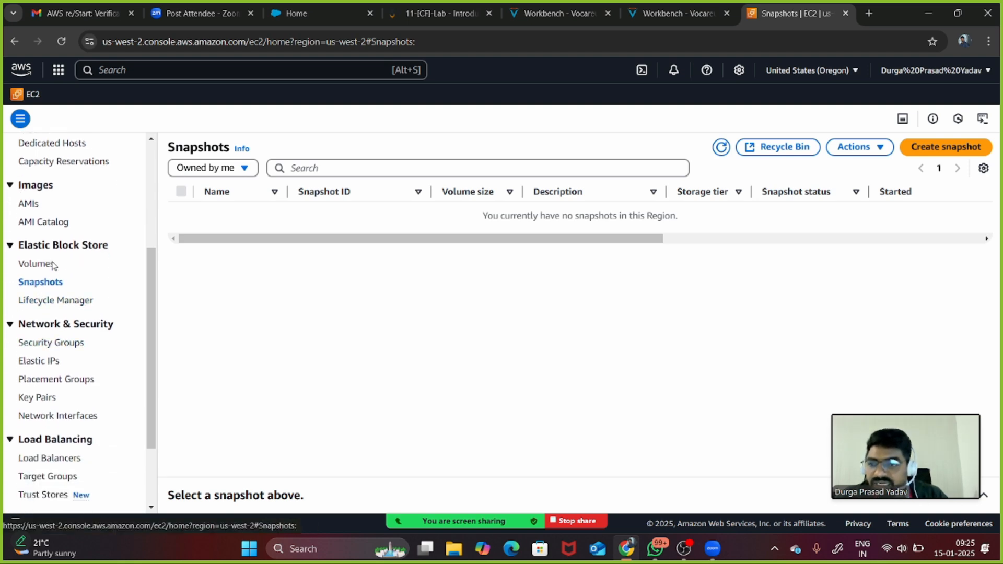
pyautogui.click(44, 301)
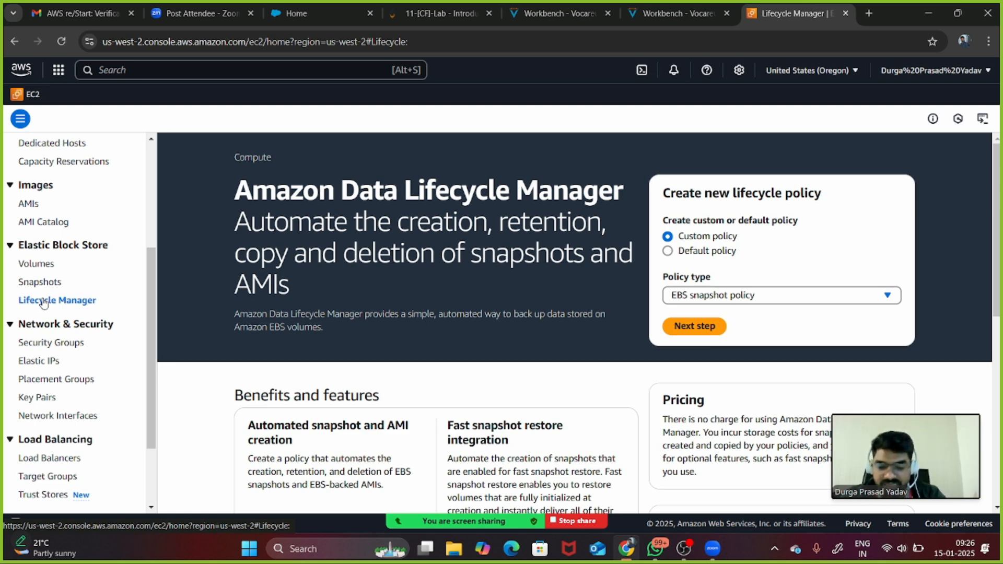
# Switch to Paint and start with a blank canvas
pyautogui.press('super')
pyautogui.write('paint')
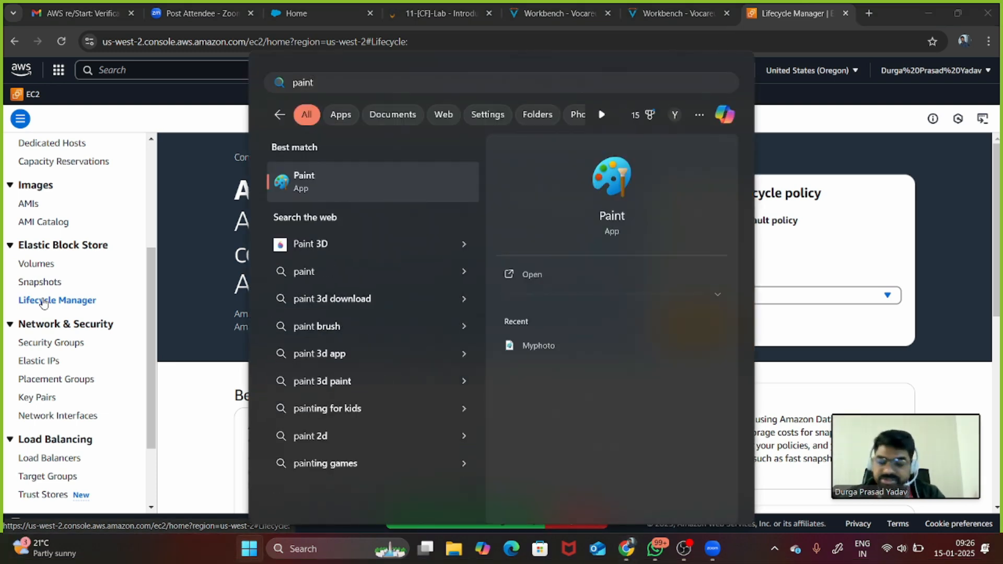
pyautogui.press('Return')
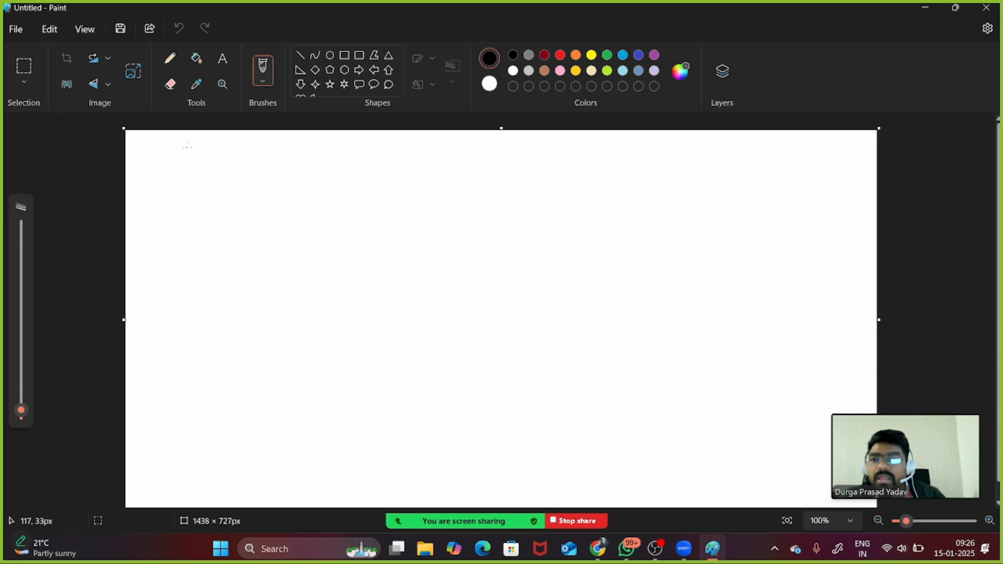
# Sketch a computer monitor near the canvas's upper-left corner and label it "Work-Laptop", with a bracket under the label and an arrow back to the monitor
pyautogui.moveTo(200, 161)
pyautogui.mouseDown()
pyautogui.moveTo(197, 201)
pyautogui.moveTo(255, 164)
pyautogui.moveTo(229, 209)
pyautogui.moveTo(200, 200)
pyautogui.moveTo(219, 223)
pyautogui.moveTo(232, 222)
pyautogui.mouseUp()
pyautogui.moveTo(275, 186)
pyautogui.mouseDown()
pyautogui.moveTo(279, 196)
pyautogui.moveTo(337, 180)
pyautogui.moveTo(412, 188)
pyautogui.mouseUp()
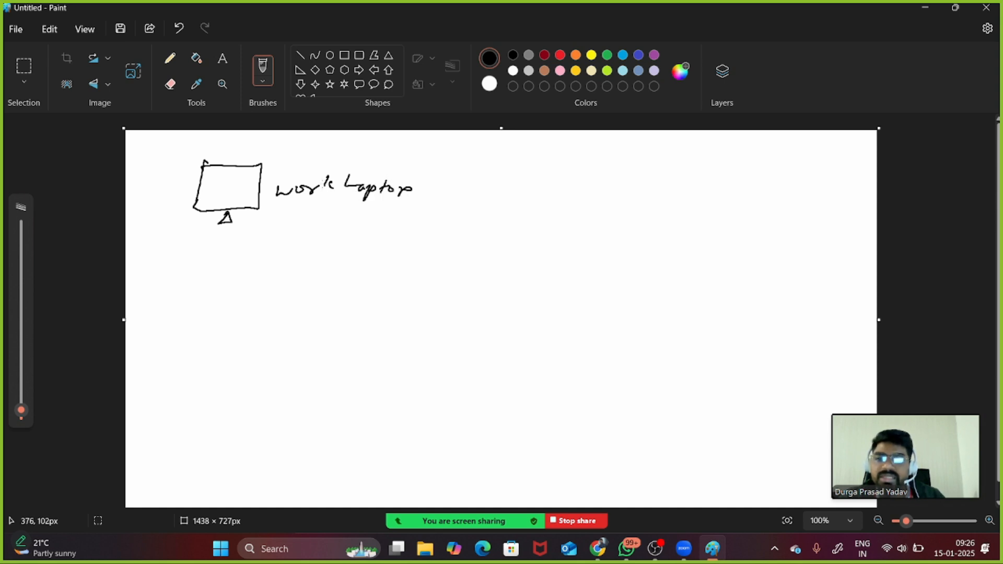
pyautogui.moveTo(338, 184); pyautogui.dragTo(344, 182)
pyautogui.moveTo(268, 197)
pyautogui.mouseDown()
pyautogui.moveTo(384, 214)
pyautogui.moveTo(418, 197)
pyautogui.mouseUp()
pyautogui.moveTo(312, 210); pyautogui.dragTo(257, 221)
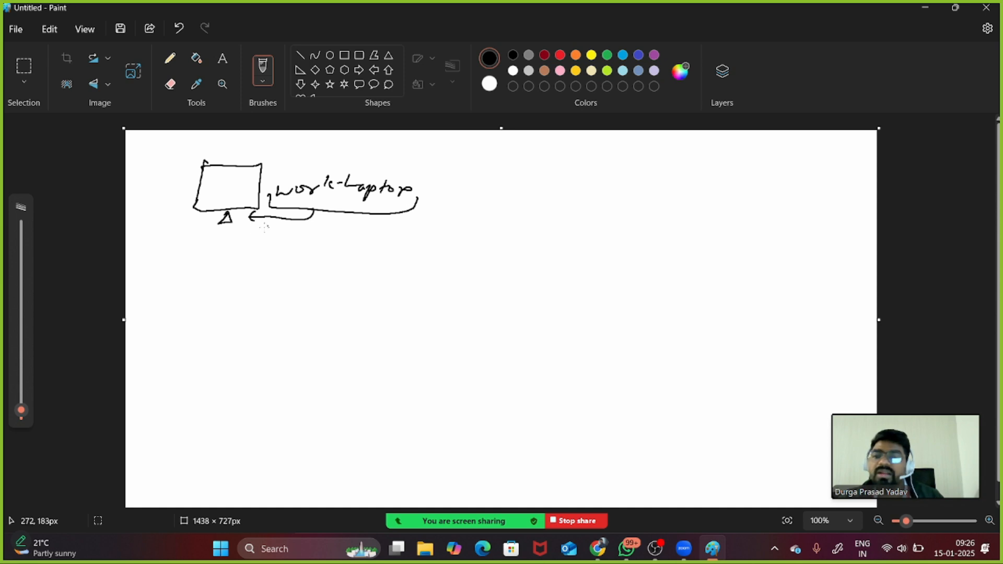
# Draw a stick figure with an arrow pointing into the monitor, and circle the figure and monitor together
pyautogui.moveTo(184, 230)
pyautogui.mouseDown()
pyautogui.moveTo(194, 236)
pyautogui.moveTo(189, 263)
pyautogui.moveTo(206, 259)
pyautogui.moveTo(224, 199)
pyautogui.mouseUp()
pyautogui.moveTo(218, 198); pyautogui.dragTo(221, 205)
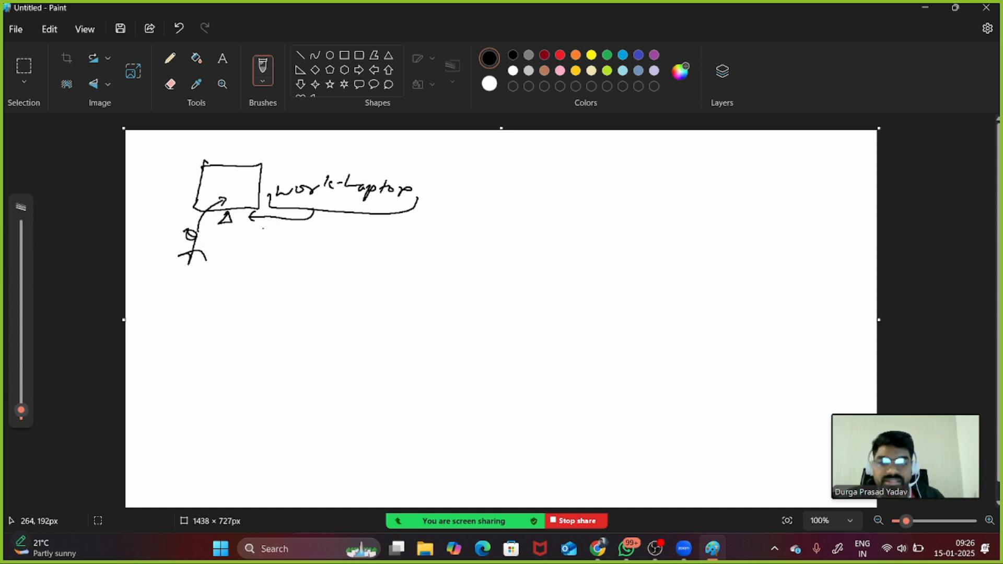
pyautogui.moveTo(281, 148)
pyautogui.mouseDown()
pyautogui.moveTo(268, 136)
pyautogui.moveTo(152, 237)
pyautogui.moveTo(294, 231)
pyautogui.moveTo(278, 140)
pyautogui.mouseUp()
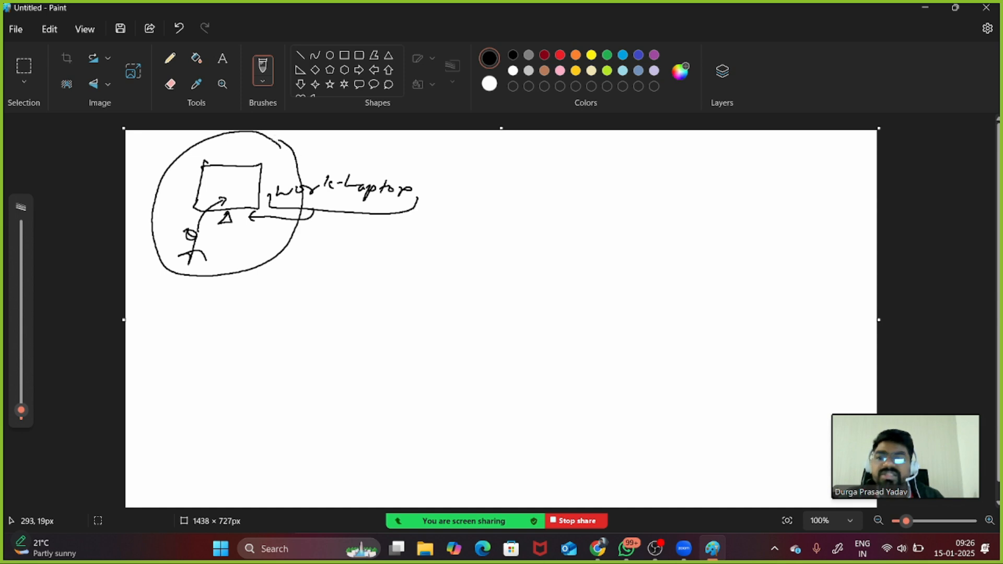
# Draw an arrow from the laptop sketch to the handwritten words "Generate Data", and sketch a slanted four-sided box beside them
pyautogui.moveTo(308, 171)
pyautogui.mouseDown()
pyautogui.moveTo(426, 176)
pyautogui.moveTo(453, 199)
pyautogui.moveTo(498, 183)
pyautogui.moveTo(526, 201)
pyautogui.moveTo(544, 181)
pyautogui.moveTo(554, 191)
pyautogui.mouseUp()
pyautogui.moveTo(445, 199)
pyautogui.mouseDown()
pyautogui.moveTo(549, 214)
pyautogui.moveTo(516, 232)
pyautogui.moveTo(571, 240)
pyautogui.mouseUp()
pyautogui.moveTo(611, 184); pyautogui.dragTo(588, 240)
pyautogui.moveTo(616, 184)
pyautogui.mouseDown()
pyautogui.moveTo(675, 253)
pyautogui.moveTo(599, 236)
pyautogui.mouseUp()
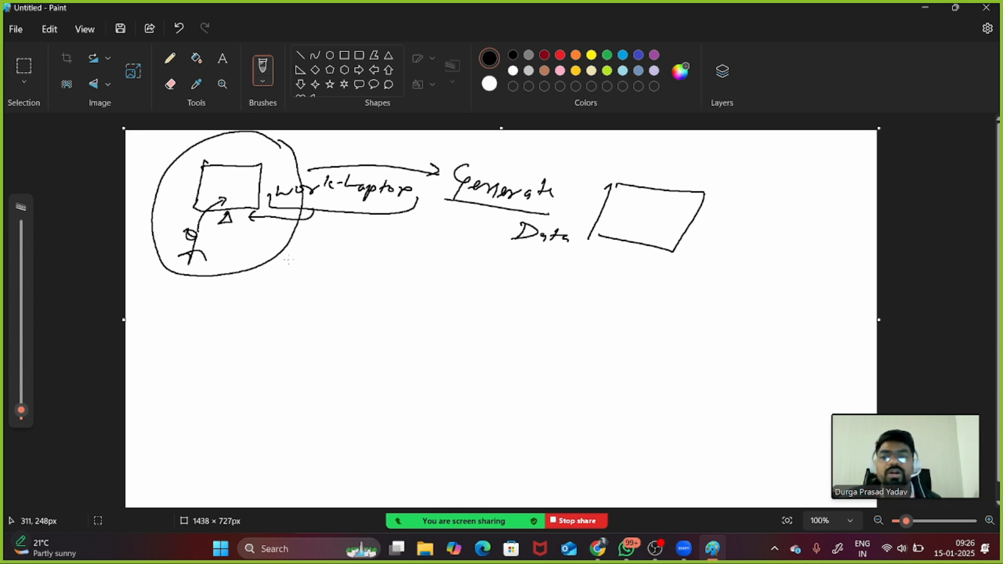
# Handwrite "5 o'clock" below the laptop label and underline it
pyautogui.moveTo(329, 263)
pyautogui.mouseDown()
pyautogui.moveTo(342, 280)
pyautogui.moveTo(320, 282)
pyautogui.mouseUp()
pyautogui.moveTo(332, 264); pyautogui.dragTo(389, 281)
pyautogui.moveTo(412, 278); pyautogui.dragTo(410, 285)
pyautogui.moveTo(433, 269); pyautogui.dragTo(426, 287)
pyautogui.moveTo(445, 282); pyautogui.dragTo(449, 286)
pyautogui.moveTo(457, 276); pyautogui.dragTo(465, 290)
pyautogui.moveTo(321, 284); pyautogui.dragTo(459, 306)
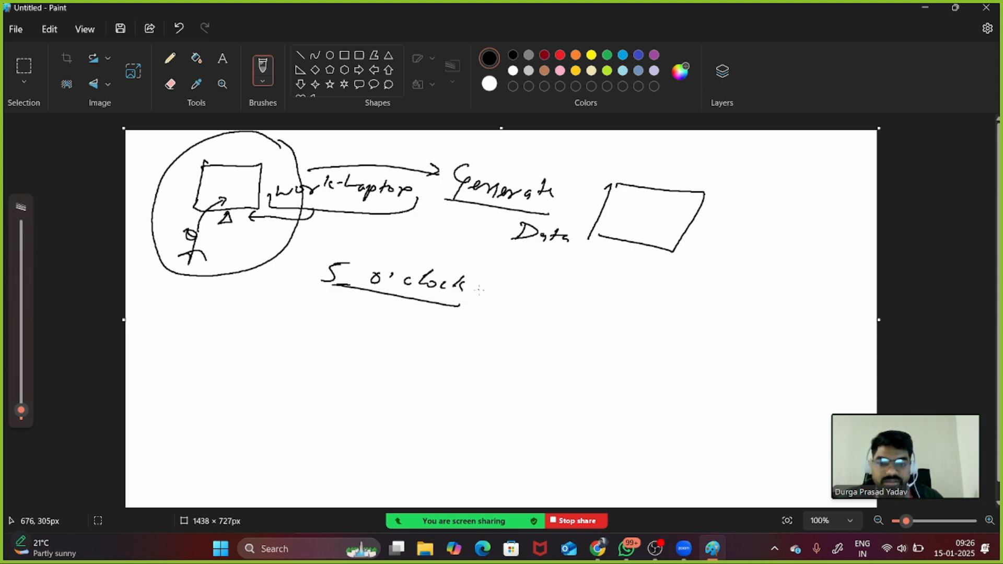
# Add "(Close)" after "5 o'clock" and circle the 5
pyautogui.moveTo(497, 280); pyautogui.dragTo(490, 302)
pyautogui.moveTo(521, 288)
pyautogui.mouseDown()
pyautogui.moveTo(510, 295)
pyautogui.moveTo(567, 308)
pyautogui.mouseUp()
pyautogui.moveTo(583, 297); pyautogui.dragTo(558, 315)
pyautogui.moveTo(333, 249)
pyautogui.mouseDown()
pyautogui.moveTo(346, 256)
pyautogui.moveTo(312, 268)
pyautogui.mouseUp()
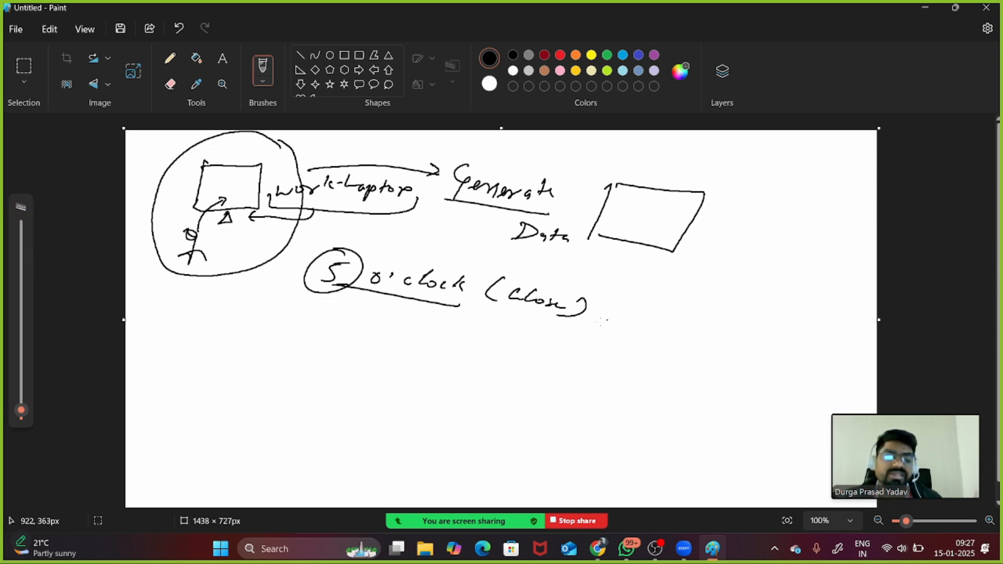
# Handwrite "4:50" below "(Close)" and underline it several times
pyautogui.moveTo(543, 334); pyautogui.dragTo(548, 349)
pyautogui.moveTo(547, 346)
pyautogui.mouseDown()
pyautogui.moveTo(563, 361)
pyautogui.moveTo(589, 349)
pyautogui.mouseUp()
pyautogui.moveTo(593, 344); pyautogui.dragTo(592, 346)
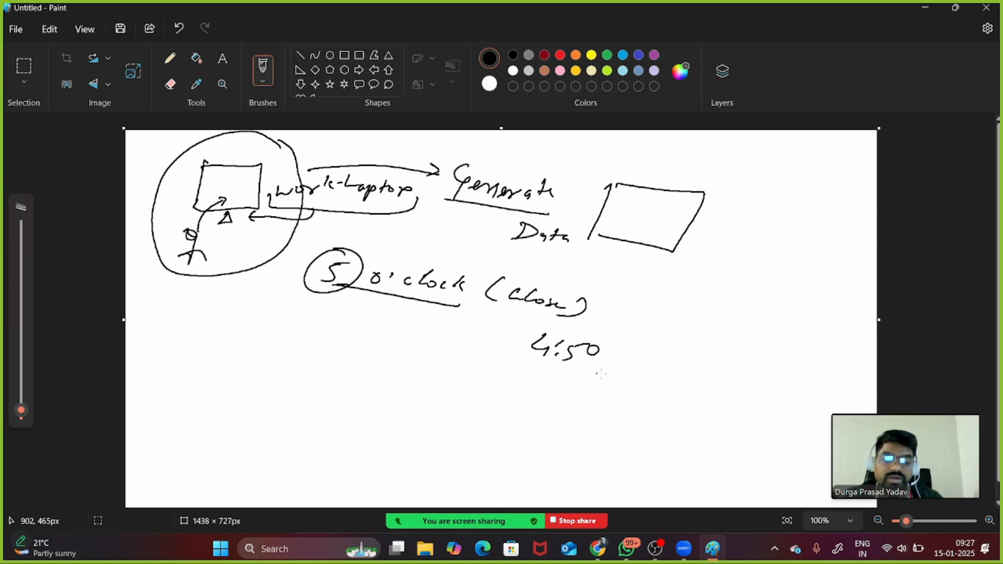
pyautogui.moveTo(532, 368); pyautogui.dragTo(609, 375)
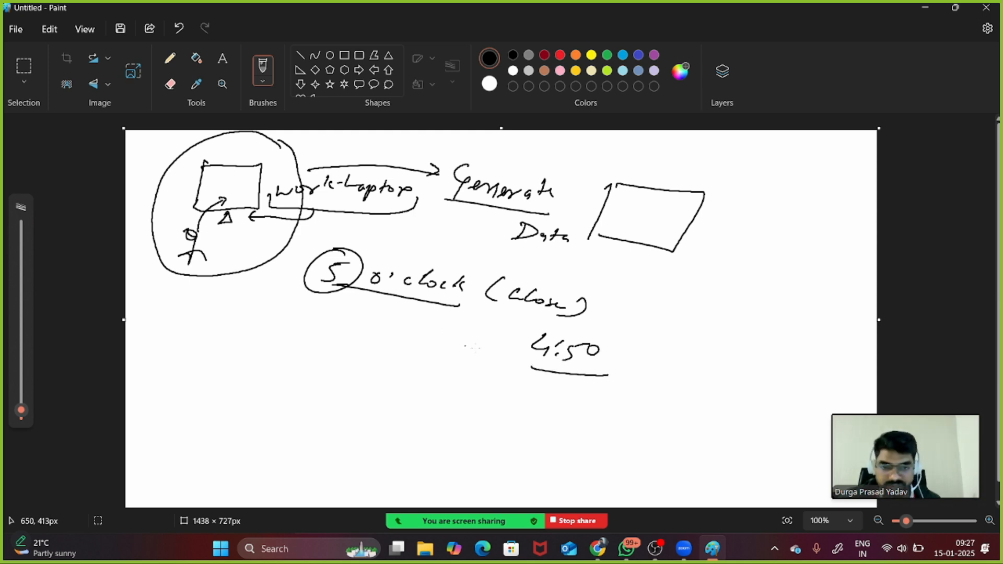
pyautogui.moveTo(535, 361); pyautogui.dragTo(588, 377)
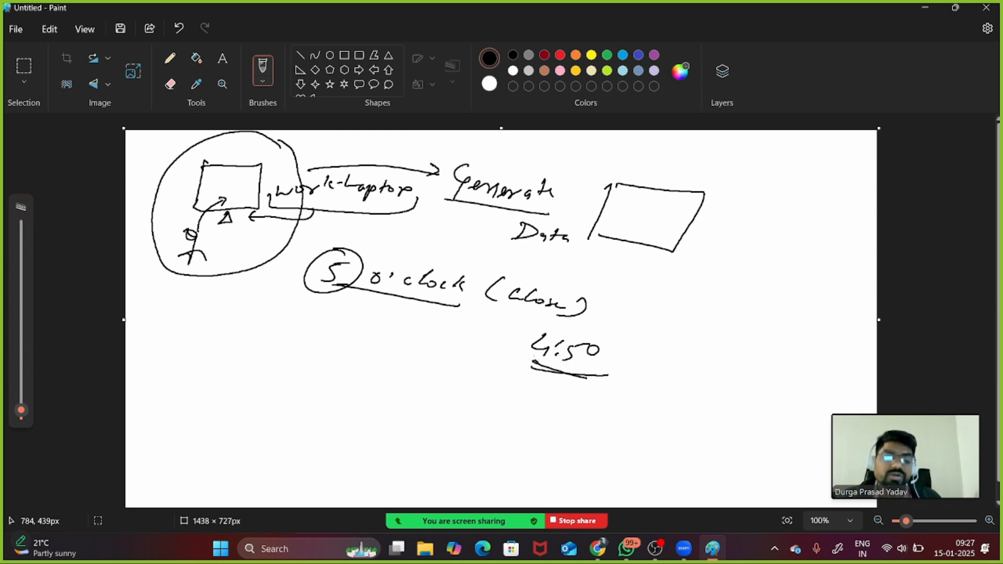
pyautogui.moveTo(535, 359); pyautogui.dragTo(583, 373)
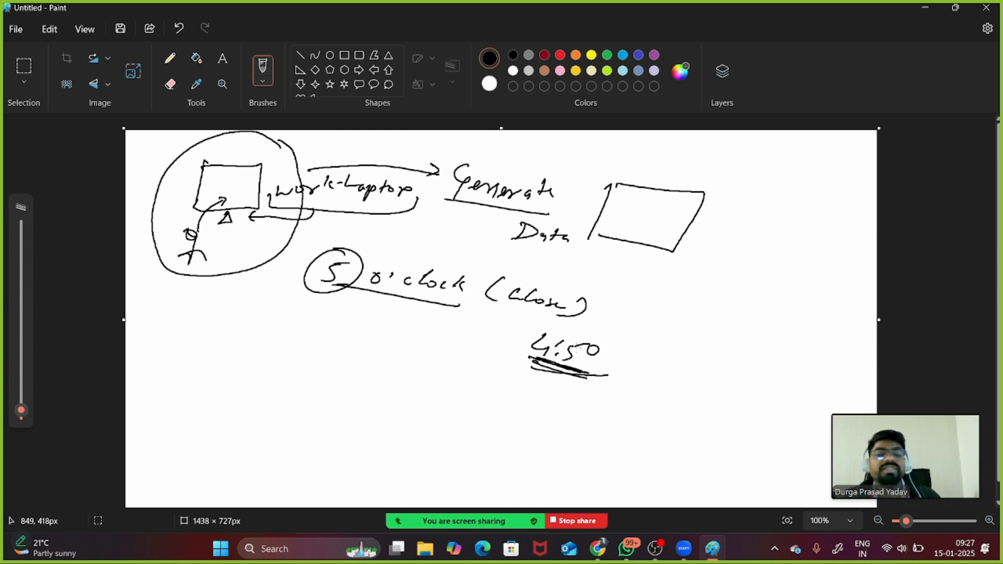
# Draw an arrow from "4:50" to the handwritten words "Automate take Backup", underlining "Automate" and circling "Backup"
pyautogui.moveTo(622, 342); pyautogui.dragTo(647, 337)
pyautogui.moveTo(650, 289)
pyautogui.mouseDown()
pyautogui.moveTo(700, 289)
pyautogui.moveTo(711, 303)
pyautogui.moveTo(753, 303)
pyautogui.moveTo(759, 314)
pyautogui.mouseUp()
pyautogui.moveTo(667, 307); pyautogui.dragTo(758, 326)
pyautogui.moveTo(681, 345)
pyautogui.mouseDown()
pyautogui.moveTo(686, 335)
pyautogui.moveTo(751, 351)
pyautogui.mouseUp()
pyautogui.moveTo(685, 369)
pyautogui.mouseDown()
pyautogui.moveTo(755, 392)
pyautogui.moveTo(726, 403)
pyautogui.moveTo(784, 401)
pyautogui.mouseUp()
pyautogui.moveTo(791, 400)
pyautogui.mouseDown()
pyautogui.moveTo(794, 410)
pyautogui.moveTo(800, 402)
pyautogui.mouseUp()
pyautogui.moveTo(805, 400)
pyautogui.mouseDown()
pyautogui.moveTo(721, 357)
pyautogui.moveTo(766, 437)
pyautogui.moveTo(800, 396)
pyautogui.mouseUp()
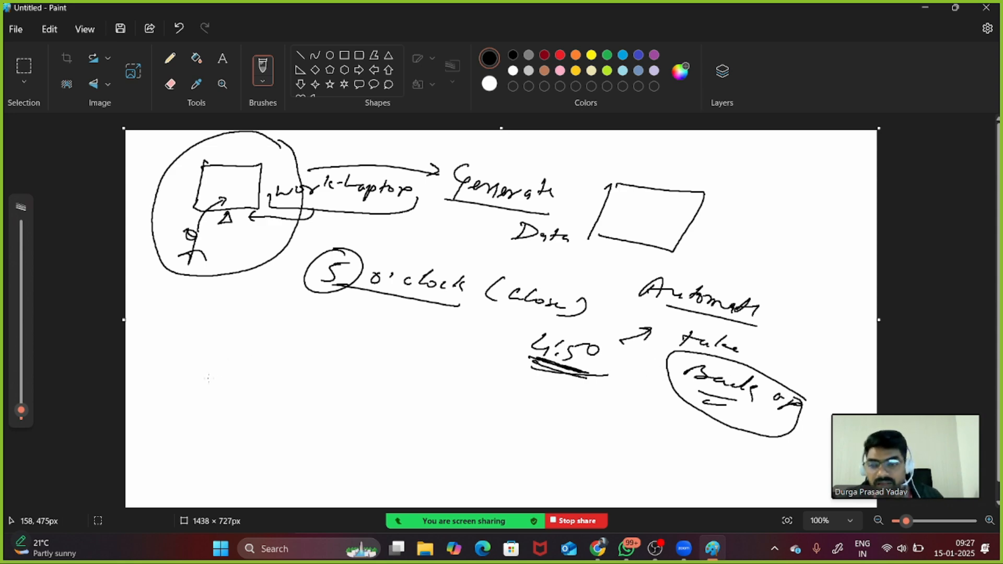
# Handwrite "Lifecycle Manager" and "Snapshop" below the notes, underline both, and draw a short arrow between them
pyautogui.moveTo(208, 378)
pyautogui.mouseDown()
pyautogui.moveTo(254, 392)
pyautogui.moveTo(264, 379)
pyautogui.moveTo(314, 381)
pyautogui.moveTo(423, 405)
pyautogui.moveTo(452, 427)
pyautogui.moveTo(483, 426)
pyautogui.moveTo(269, 396)
pyautogui.mouseUp()
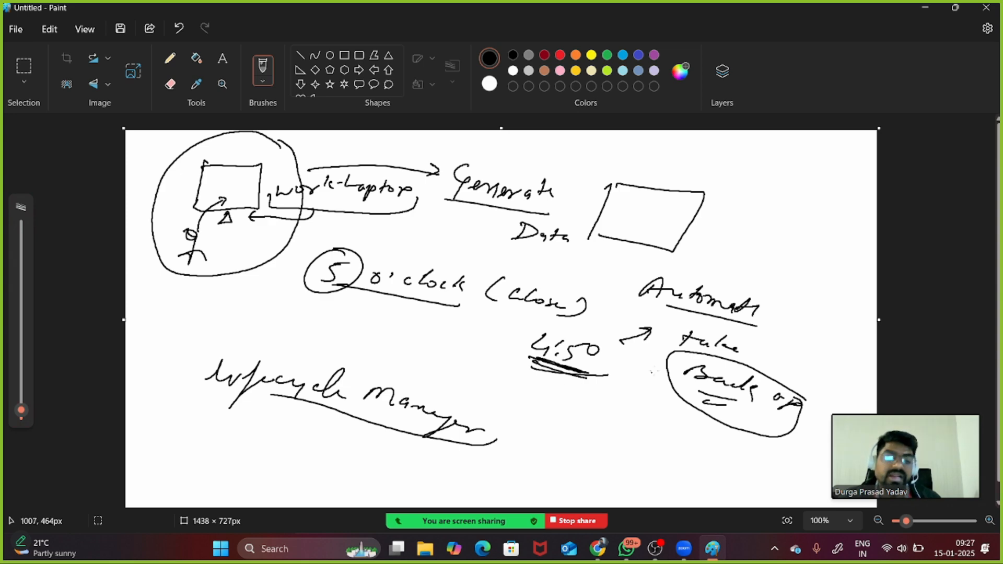
pyautogui.moveTo(674, 384); pyautogui.dragTo(754, 421)
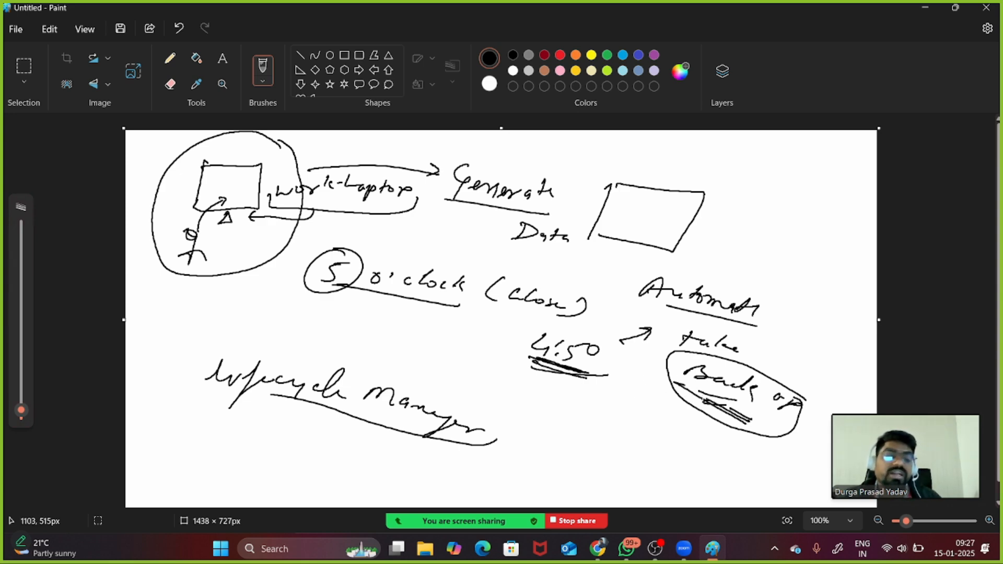
pyautogui.moveTo(532, 416)
pyautogui.mouseDown()
pyautogui.moveTo(520, 433)
pyautogui.moveTo(647, 454)
pyautogui.mouseUp()
pyautogui.moveTo(645, 478); pyautogui.dragTo(520, 438)
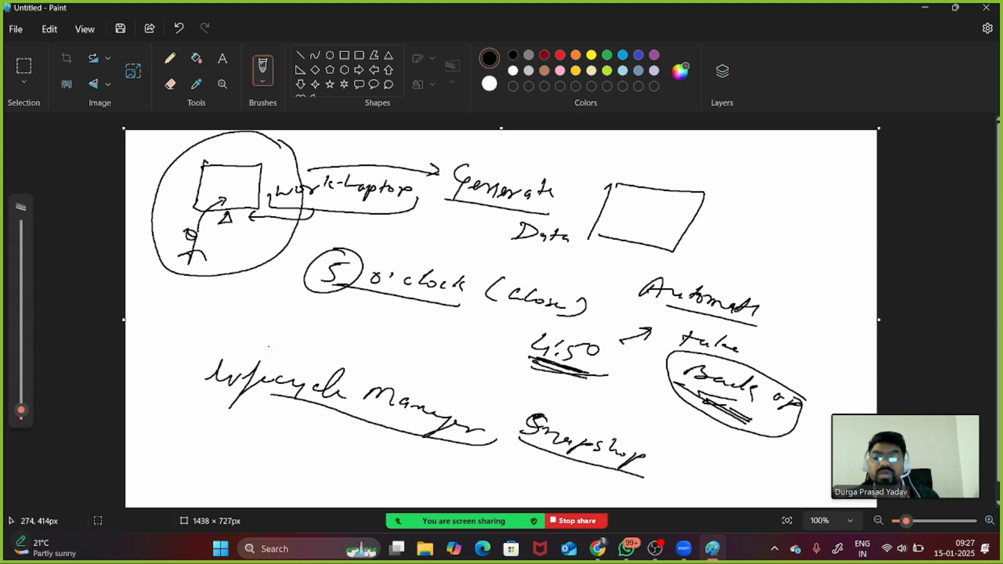
pyautogui.moveTo(480, 400)
pyautogui.mouseDown()
pyautogui.moveTo(473, 395)
pyautogui.moveTo(529, 389)
pyautogui.mouseUp()
pyautogui.moveTo(517, 385); pyautogui.dragTo(520, 396)
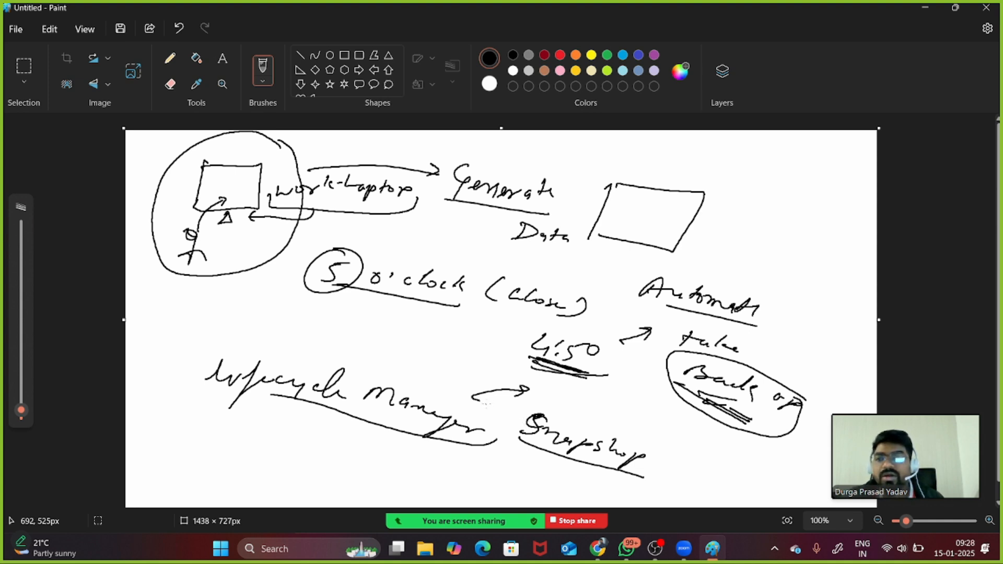
# Start a new blank canvas without saving the current drawing
pyautogui.click(25, 29)
pyautogui.click(50, 29)
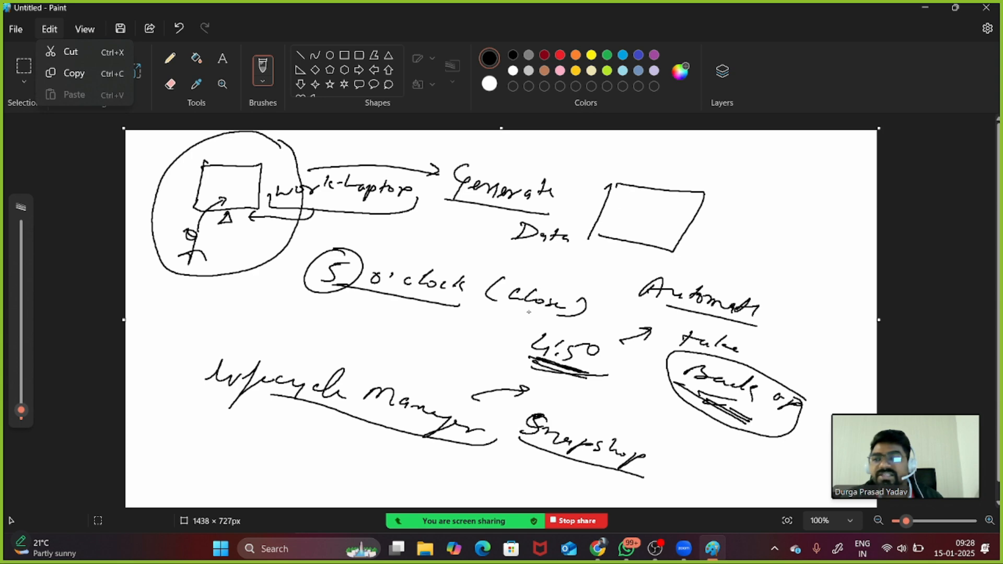
pyautogui.click(16, 29)
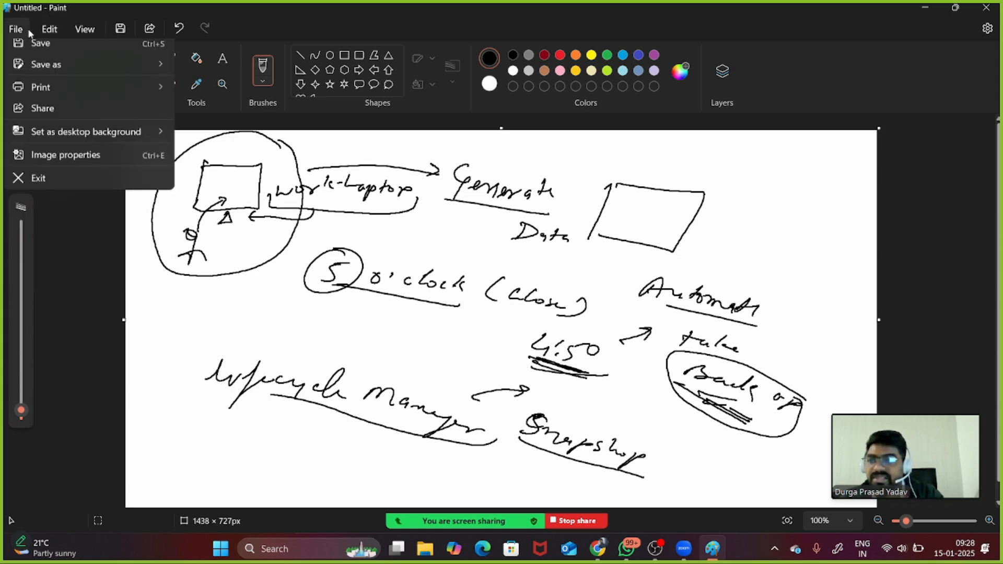
pyautogui.click(41, 49)
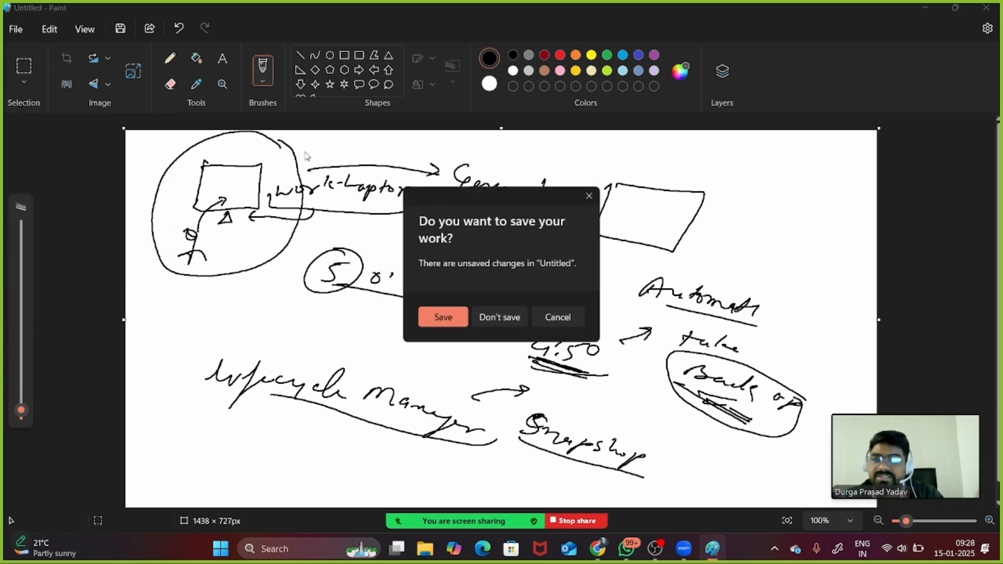
pyautogui.click(501, 325)
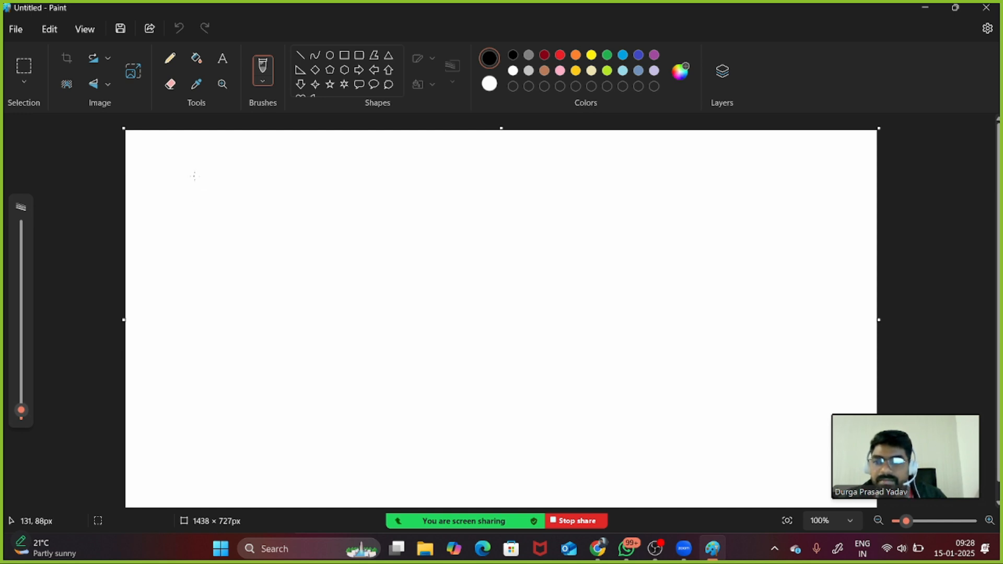
# Handwrite the underlined heading "Lifecycle Manager" and, beneath it, "It is process to take the backup as"
pyautogui.moveTo(202, 158)
pyautogui.mouseDown()
pyautogui.moveTo(220, 173)
pyautogui.moveTo(333, 160)
pyautogui.moveTo(340, 184)
pyautogui.moveTo(436, 181)
pyautogui.moveTo(462, 204)
pyautogui.moveTo(488, 184)
pyautogui.moveTo(515, 183)
pyautogui.mouseUp()
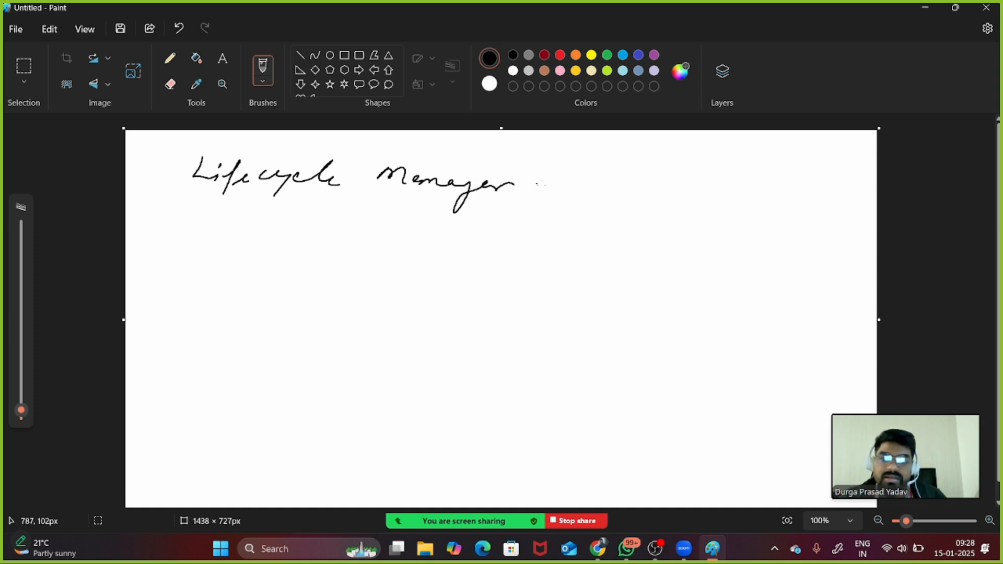
pyautogui.moveTo(185, 202); pyautogui.dragTo(448, 212)
pyautogui.moveTo(245, 239)
pyautogui.mouseDown()
pyautogui.moveTo(246, 261)
pyautogui.moveTo(231, 265)
pyautogui.mouseUp()
pyautogui.moveTo(261, 257); pyautogui.dragTo(271, 246)
pyautogui.moveTo(263, 252); pyautogui.dragTo(285, 251)
pyautogui.moveTo(294, 250)
pyautogui.mouseDown()
pyautogui.moveTo(452, 270)
pyautogui.moveTo(523, 261)
pyautogui.moveTo(541, 276)
pyautogui.moveTo(588, 280)
pyautogui.moveTo(762, 285)
pyautogui.moveTo(826, 295)
pyautogui.moveTo(838, 310)
pyautogui.mouseUp()
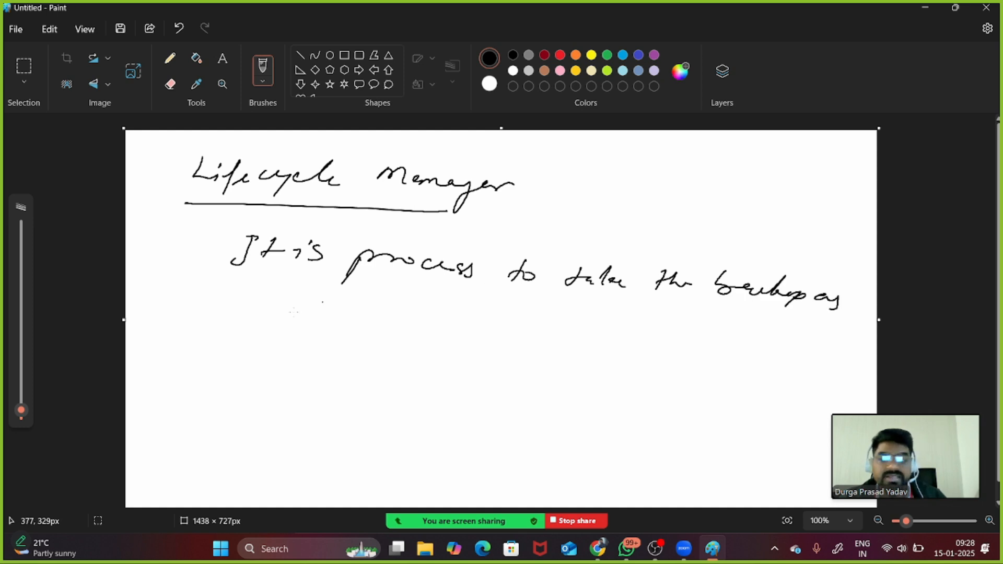
# Continue the definition with "snapshop in given sheduler." on a second line and underline "snapshop"
pyautogui.moveTo(250, 316)
pyautogui.mouseDown()
pyautogui.moveTo(447, 339)
pyautogui.moveTo(530, 327)
pyautogui.moveTo(575, 357)
pyautogui.mouseUp()
pyautogui.moveTo(601, 333)
pyautogui.mouseDown()
pyautogui.moveTo(596, 358)
pyautogui.moveTo(639, 360)
pyautogui.moveTo(664, 337)
pyautogui.moveTo(693, 340)
pyautogui.moveTo(708, 360)
pyautogui.mouseUp()
pyautogui.click(718, 367)
pyautogui.click(728, 361)
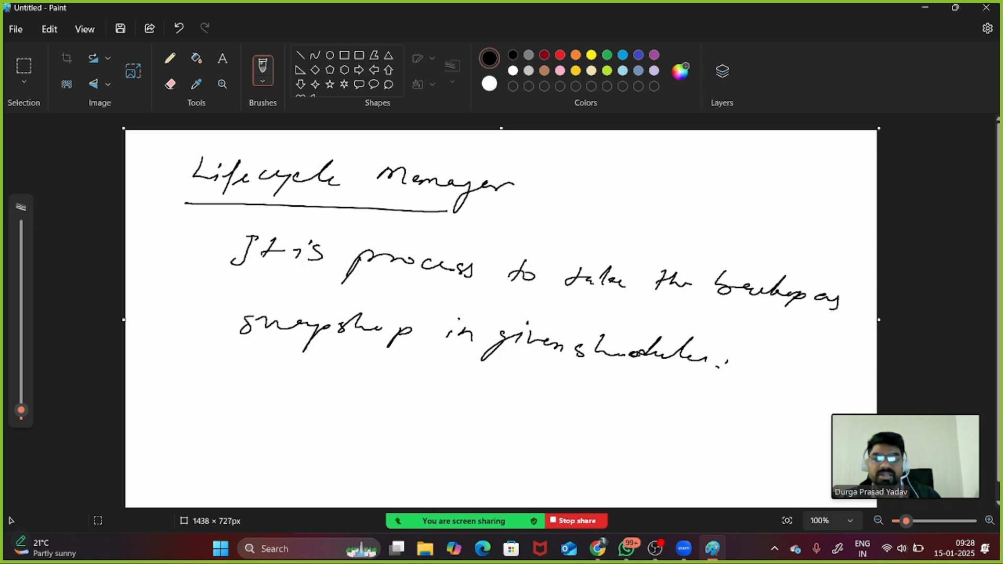
pyautogui.moveTo(250, 346); pyautogui.dragTo(390, 362)
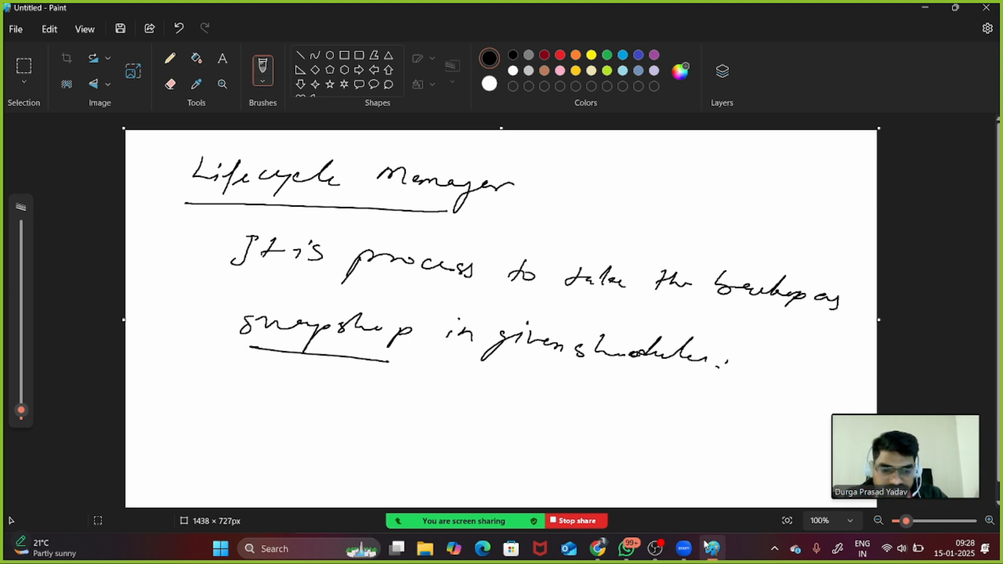
# Switch to the browser and highlight the word "retention" in the Amazon Data Lifecycle Manager description
pyautogui.click(600, 549)
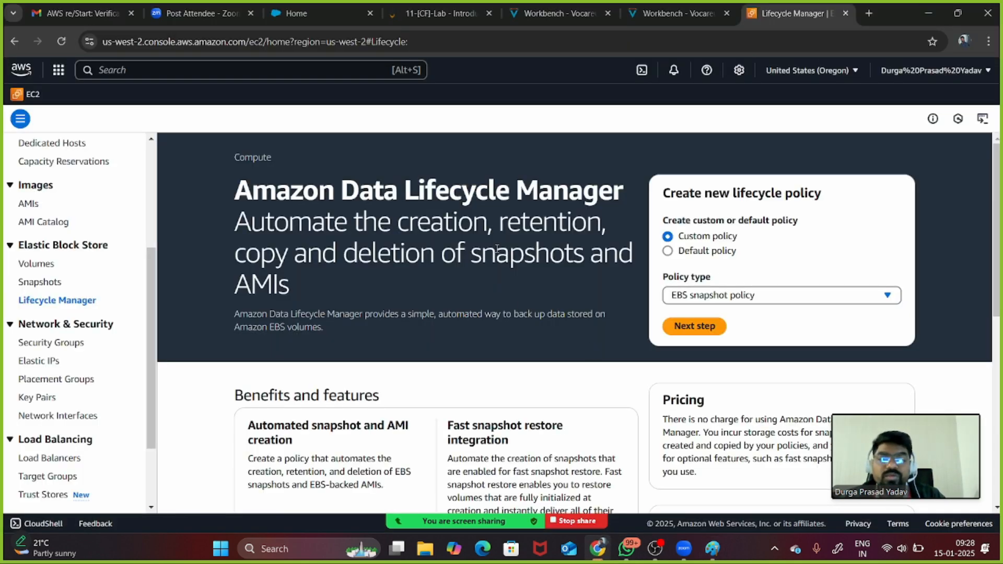
pyautogui.moveTo(498, 230); pyautogui.dragTo(604, 229)
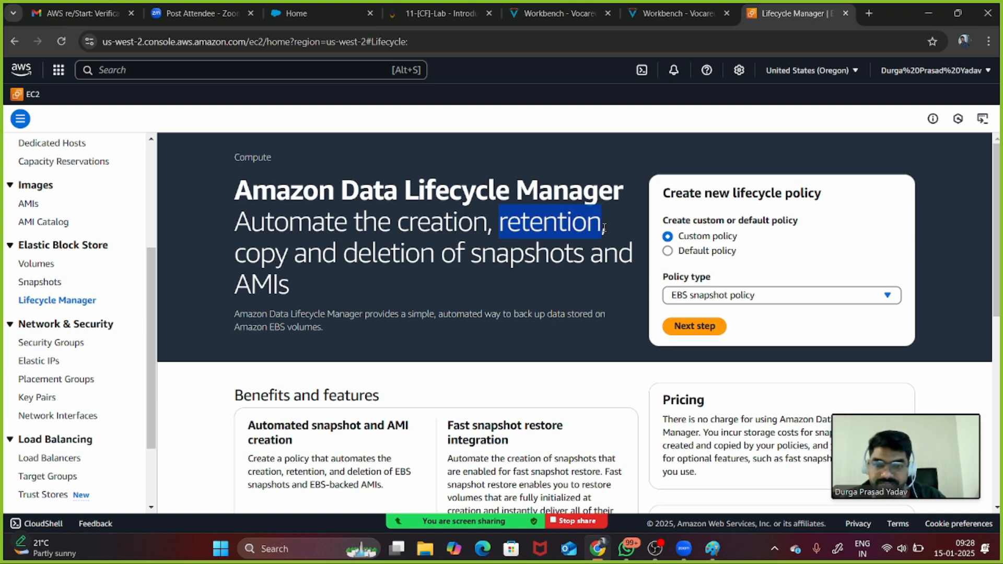
# Return to Paint and replace the Lifecycle Manager notes with a blank canvas, discarding the unsaved drawing
pyautogui.click(712, 549)
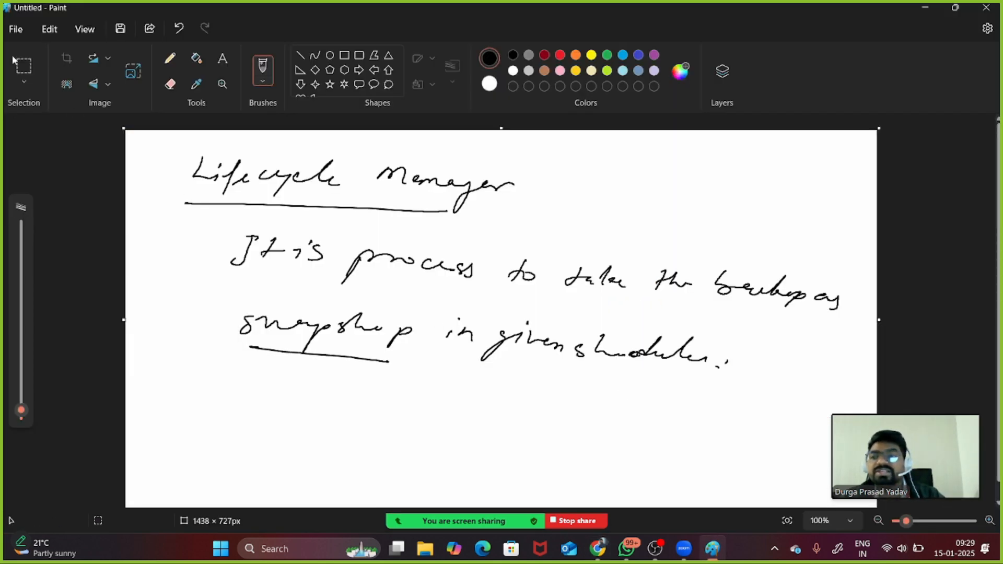
pyautogui.click(16, 28)
pyautogui.click(38, 54)
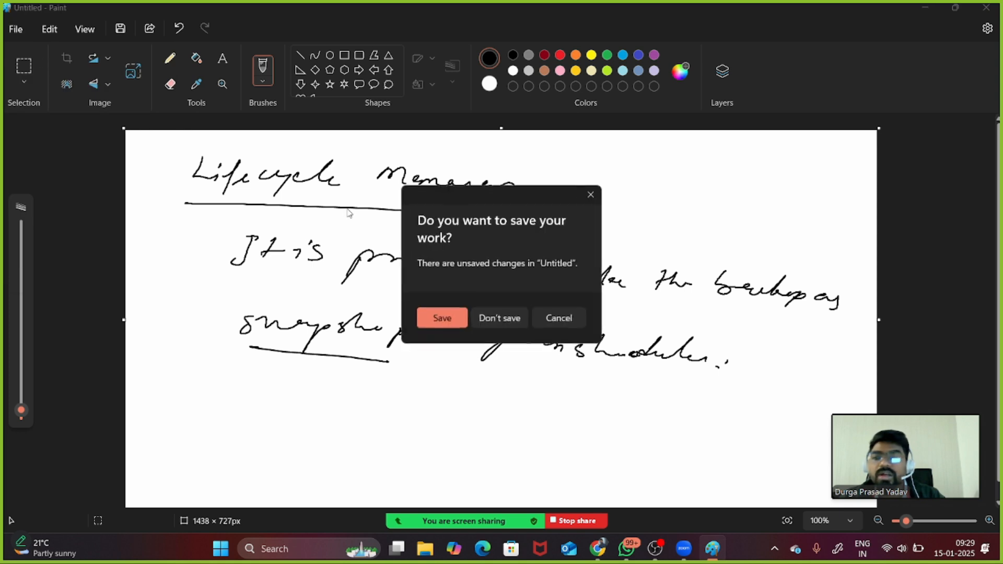
pyautogui.click(486, 319)
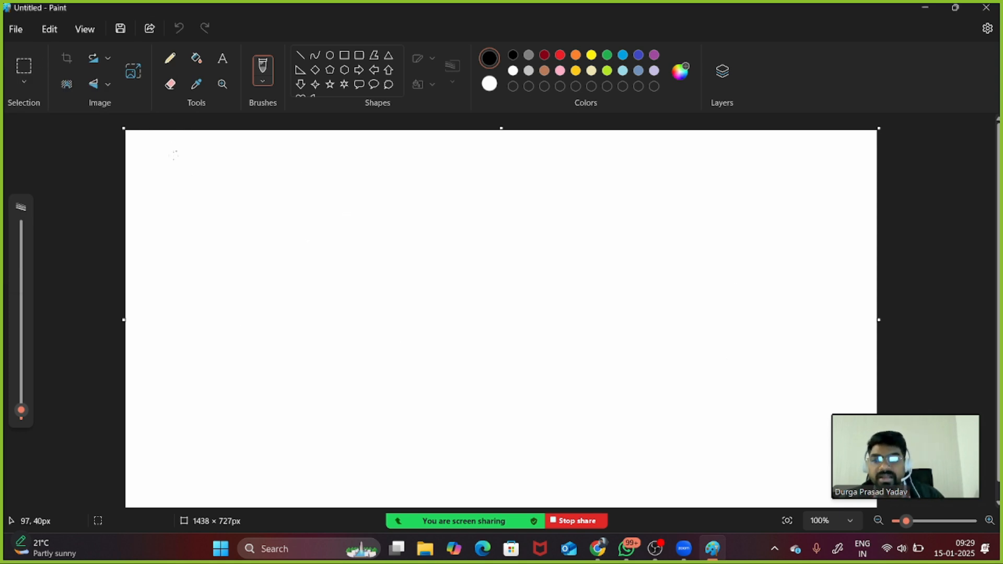
# Handwrite "Retention: duration of holding the Backup", underlining "Retention" once and "Backup" twice
pyautogui.moveTo(185, 161)
pyautogui.mouseDown()
pyautogui.moveTo(176, 186)
pyautogui.moveTo(285, 178)
pyautogui.moveTo(307, 183)
pyautogui.moveTo(230, 201)
pyautogui.moveTo(314, 205)
pyautogui.mouseUp()
pyautogui.click(342, 184)
pyautogui.click(335, 201)
pyautogui.moveTo(385, 181)
pyautogui.mouseDown()
pyautogui.moveTo(369, 201)
pyautogui.moveTo(438, 209)
pyautogui.moveTo(479, 201)
pyautogui.moveTo(514, 238)
pyautogui.moveTo(549, 214)
pyautogui.mouseUp()
pyautogui.moveTo(589, 213)
pyautogui.mouseDown()
pyautogui.moveTo(618, 188)
pyautogui.moveTo(626, 220)
pyautogui.moveTo(669, 219)
pyautogui.moveTo(686, 251)
pyautogui.moveTo(780, 229)
pyautogui.mouseUp()
pyautogui.moveTo(256, 265)
pyautogui.mouseDown()
pyautogui.moveTo(250, 288)
pyautogui.moveTo(334, 290)
pyautogui.moveTo(365, 314)
pyautogui.moveTo(386, 295)
pyautogui.mouseUp()
pyautogui.moveTo(279, 311); pyautogui.dragTo(349, 313)
pyautogui.moveTo(317, 316); pyautogui.dragTo(342, 325)
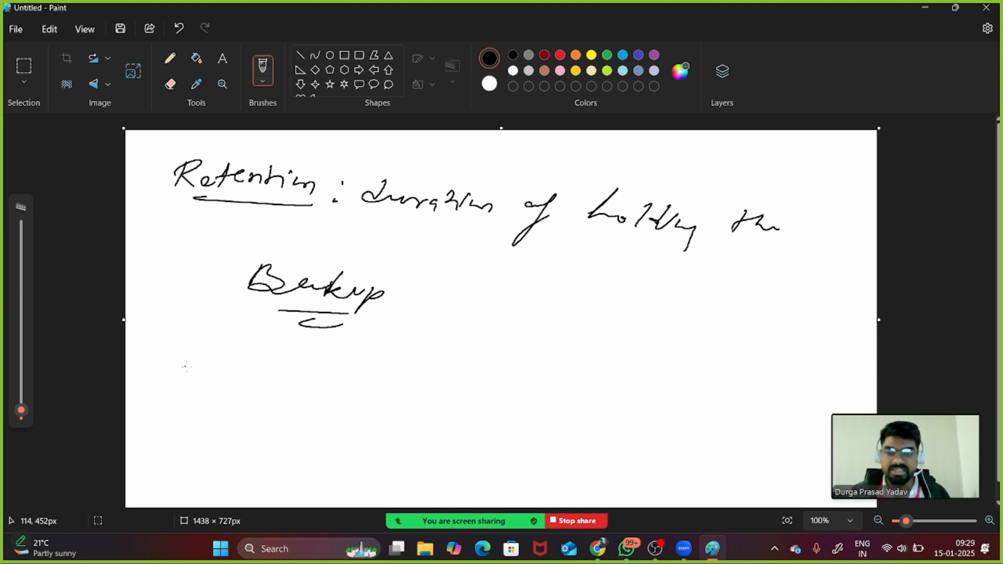
# Handwrite "1 year" under the definition, underline it, and add an arrow, a blank line and a larger arrow beside it
pyautogui.moveTo(193, 363); pyautogui.dragTo(193, 379)
pyautogui.moveTo(230, 368)
pyautogui.mouseDown()
pyautogui.moveTo(203, 410)
pyautogui.moveTo(254, 377)
pyautogui.moveTo(282, 387)
pyautogui.moveTo(232, 367)
pyautogui.mouseUp()
pyautogui.moveTo(178, 391)
pyautogui.mouseDown()
pyautogui.moveTo(294, 399)
pyautogui.moveTo(319, 377)
pyautogui.mouseUp()
pyautogui.moveTo(309, 371)
pyautogui.mouseDown()
pyautogui.moveTo(311, 387)
pyautogui.moveTo(409, 399)
pyautogui.mouseUp()
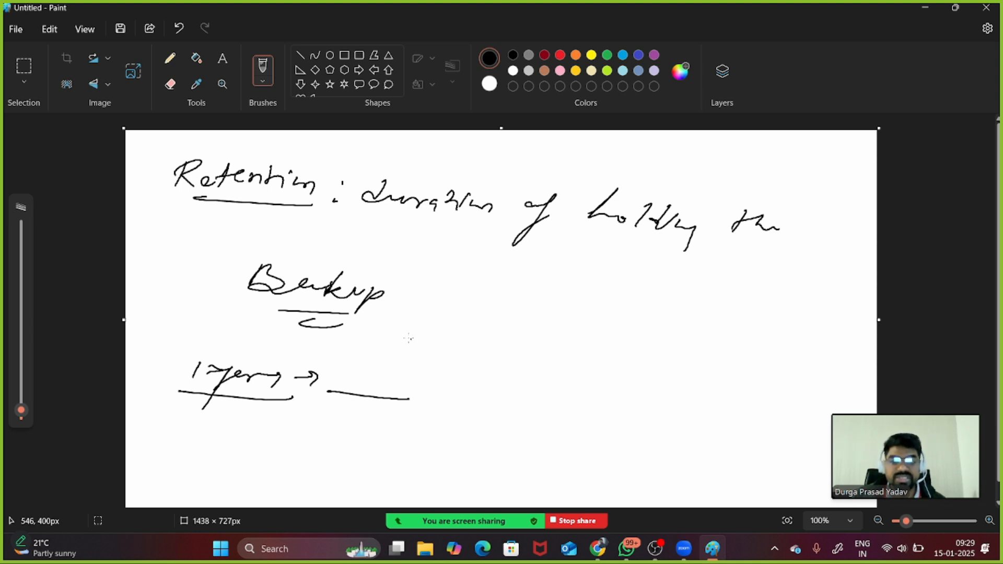
pyautogui.moveTo(388, 334)
pyautogui.mouseDown()
pyautogui.moveTo(406, 345)
pyautogui.moveTo(396, 358)
pyautogui.mouseUp()
pyautogui.moveTo(393, 328)
pyautogui.mouseDown()
pyautogui.moveTo(409, 347)
pyautogui.moveTo(384, 367)
pyautogui.mouseUp()
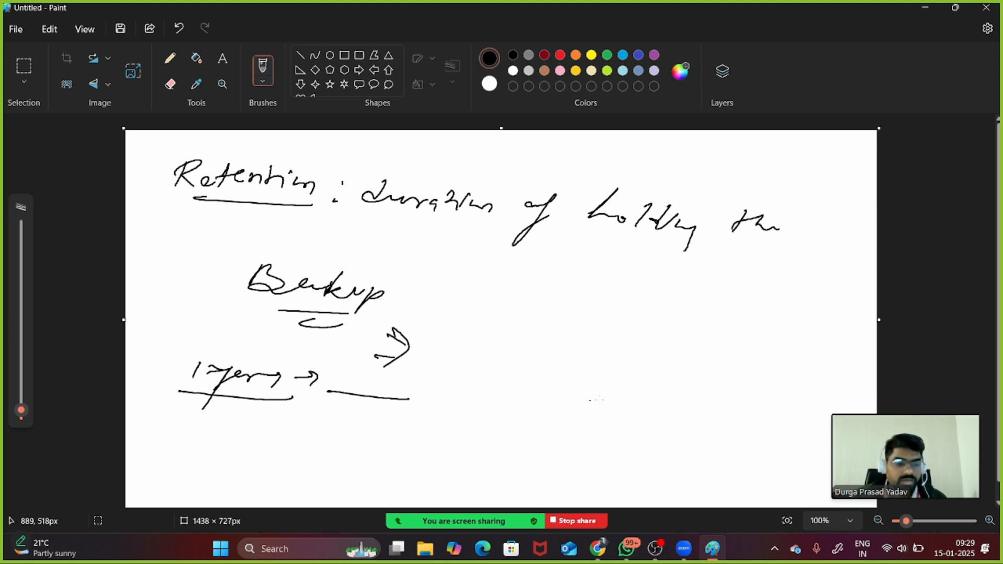
# Handwrite a slanting column of dates from "15th jan" down through 16, 17, 18, 19, 20 and 21
pyautogui.moveTo(511, 318)
pyautogui.mouseDown()
pyautogui.moveTo(505, 335)
pyautogui.moveTo(513, 335)
pyautogui.mouseUp()
pyautogui.moveTo(525, 320); pyautogui.dragTo(565, 310)
pyautogui.moveTo(558, 306); pyautogui.dragTo(577, 357)
pyautogui.moveTo(616, 329)
pyautogui.mouseDown()
pyautogui.moveTo(609, 341)
pyautogui.moveTo(622, 329)
pyautogui.mouseUp()
pyautogui.moveTo(616, 343); pyautogui.dragTo(638, 345)
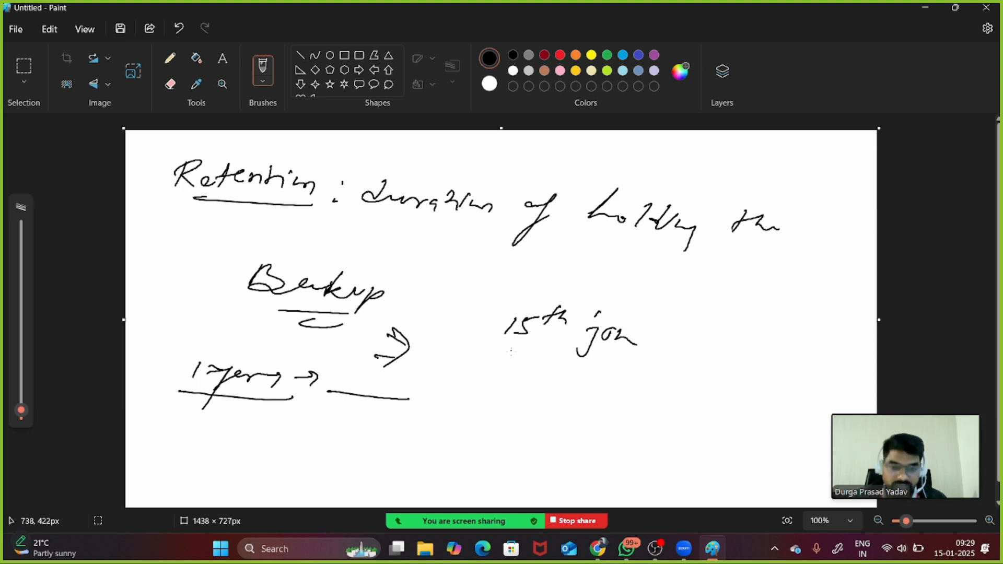
pyautogui.moveTo(506, 346); pyautogui.dragTo(498, 361)
pyautogui.moveTo(521, 349)
pyautogui.mouseDown()
pyautogui.moveTo(516, 365)
pyautogui.moveTo(484, 385)
pyautogui.mouseUp()
pyautogui.moveTo(489, 375)
pyautogui.mouseDown()
pyautogui.moveTo(507, 376)
pyautogui.moveTo(473, 413)
pyautogui.moveTo(494, 401)
pyautogui.moveTo(458, 444)
pyautogui.moveTo(462, 458)
pyautogui.moveTo(440, 470)
pyautogui.moveTo(459, 468)
pyautogui.mouseUp()
pyautogui.moveTo(477, 451)
pyautogui.mouseDown()
pyautogui.moveTo(428, 490)
pyautogui.moveTo(452, 488)
pyautogui.mouseUp()
pyautogui.moveTo(458, 478); pyautogui.dragTo(454, 492)
# Draw a long bracket along the date column and put a small dash beside the dates
pyautogui.moveTo(511, 317)
pyautogui.mouseDown()
pyautogui.moveTo(475, 345)
pyautogui.moveTo(391, 482)
pyautogui.moveTo(421, 476)
pyautogui.mouseUp()
pyautogui.moveTo(543, 336); pyautogui.dragTo(558, 335)
pyautogui.moveTo(527, 366); pyautogui.dragTo(536, 365)
pyautogui.moveTo(516, 397)
pyautogui.mouseDown()
pyautogui.moveTo(524, 395)
pyautogui.moveTo(493, 444)
pyautogui.mouseUp()
pyautogui.moveTo(477, 467)
pyautogui.mouseDown()
pyautogui.moveTo(491, 465)
pyautogui.moveTo(473, 484)
pyautogui.mouseUp()
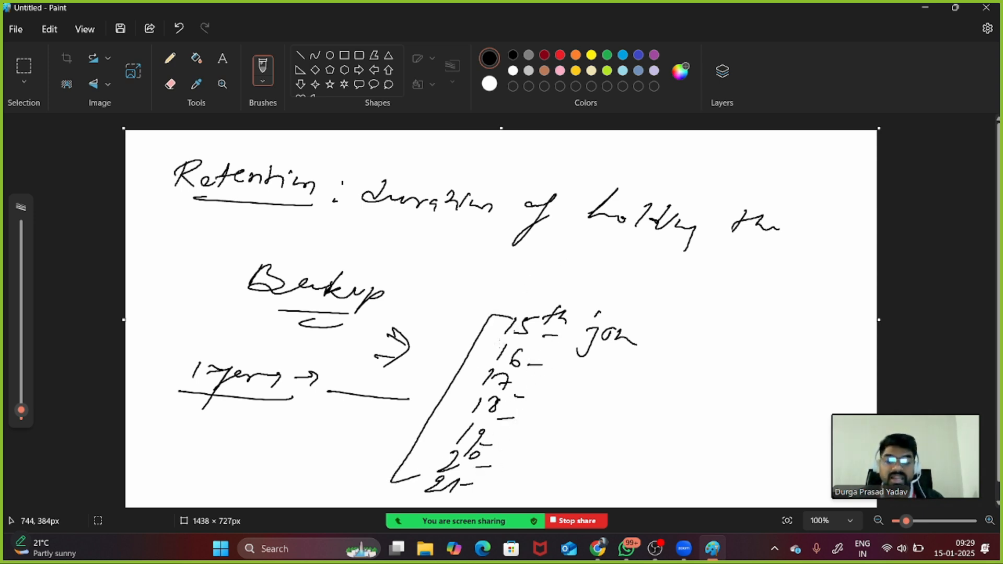
pyautogui.moveTo(500, 344); pyautogui.dragTo(511, 336)
pyautogui.moveTo(484, 226); pyautogui.dragTo(482, 237)
# Handwrite the dates 22, 23 and 24 in a second column and close them with a bracket
pyautogui.moveTo(619, 378); pyautogui.dragTo(659, 396)
pyautogui.moveTo(606, 412); pyautogui.dragTo(631, 429)
pyautogui.moveTo(645, 412)
pyautogui.mouseDown()
pyautogui.moveTo(651, 418)
pyautogui.moveTo(637, 430)
pyautogui.mouseUp()
pyautogui.moveTo(598, 445)
pyautogui.mouseDown()
pyautogui.moveTo(596, 457)
pyautogui.moveTo(609, 461)
pyautogui.mouseUp()
pyautogui.moveTo(638, 442); pyautogui.dragTo(629, 460)
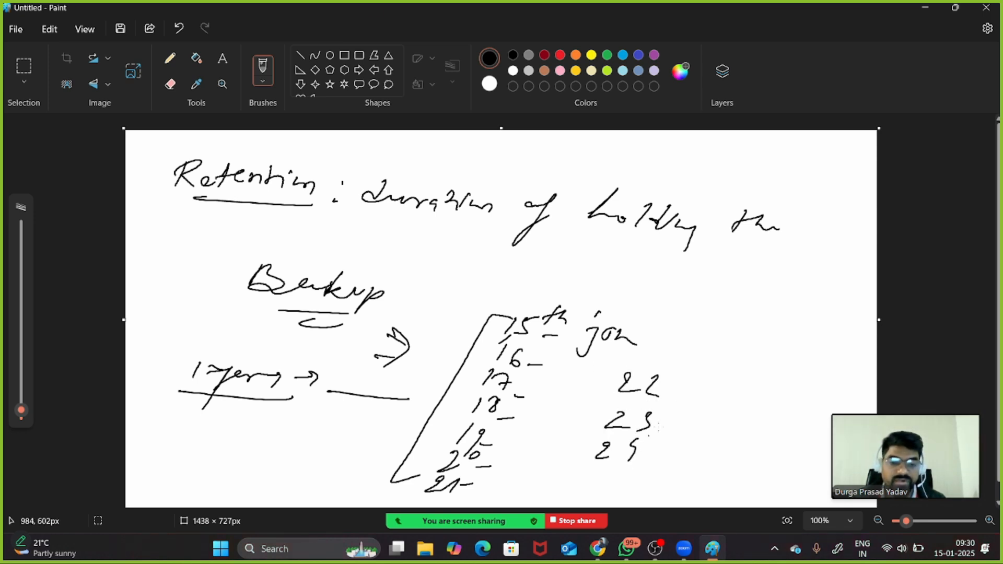
pyautogui.moveTo(686, 371)
pyautogui.mouseDown()
pyautogui.moveTo(700, 374)
pyautogui.moveTo(634, 459)
pyautogui.mouseUp()
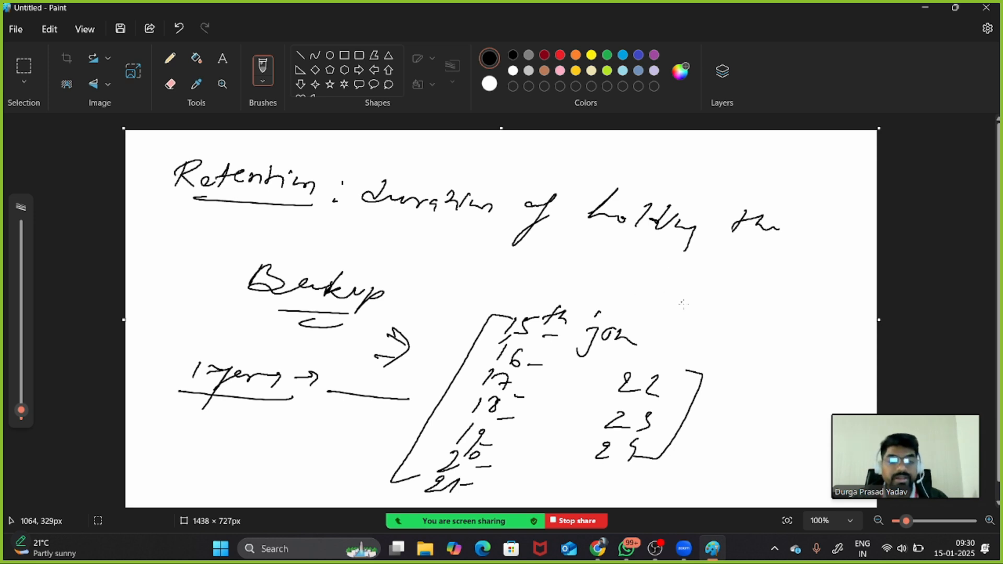
# Handwrite "count" below "the", box and underline it, and add a circled 10 and a small arrow mark beneath
pyautogui.moveTo(728, 260); pyautogui.dragTo(738, 269)
pyautogui.moveTo(744, 259)
pyautogui.mouseDown()
pyautogui.moveTo(723, 290)
pyautogui.moveTo(796, 261)
pyautogui.mouseUp()
pyautogui.moveTo(796, 279); pyautogui.dragTo(718, 282)
pyautogui.moveTo(787, 256)
pyautogui.mouseDown()
pyautogui.moveTo(733, 287)
pyautogui.moveTo(799, 254)
pyautogui.moveTo(781, 281)
pyautogui.mouseUp()
pyautogui.moveTo(743, 311); pyautogui.dragTo(757, 310)
pyautogui.moveTo(696, 342)
pyautogui.mouseDown()
pyautogui.moveTo(684, 348)
pyautogui.moveTo(698, 356)
pyautogui.mouseUp()
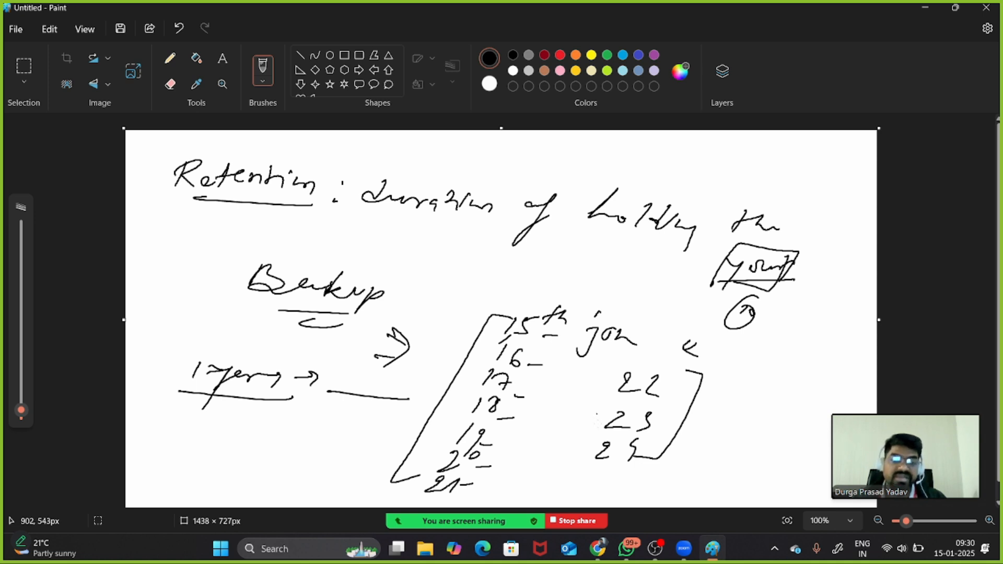
# Underline 24 and handwrite "25th" below it with an arrow to "Ba"
pyautogui.moveTo(595, 462); pyautogui.dragTo(646, 465)
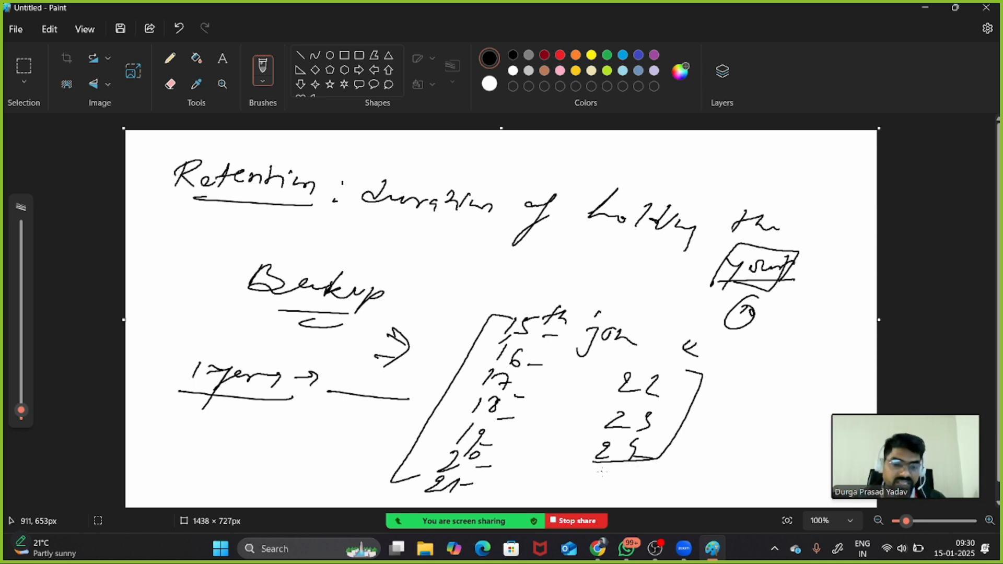
pyautogui.moveTo(582, 472)
pyautogui.mouseDown()
pyautogui.moveTo(600, 485)
pyautogui.moveTo(651, 477)
pyautogui.mouseUp()
pyautogui.moveTo(663, 482)
pyautogui.mouseDown()
pyautogui.moveTo(692, 476)
pyautogui.moveTo(686, 487)
pyautogui.mouseUp()
pyautogui.moveTo(726, 466)
pyautogui.mouseDown()
pyautogui.moveTo(732, 480)
pyautogui.moveTo(763, 484)
pyautogui.mouseUp()
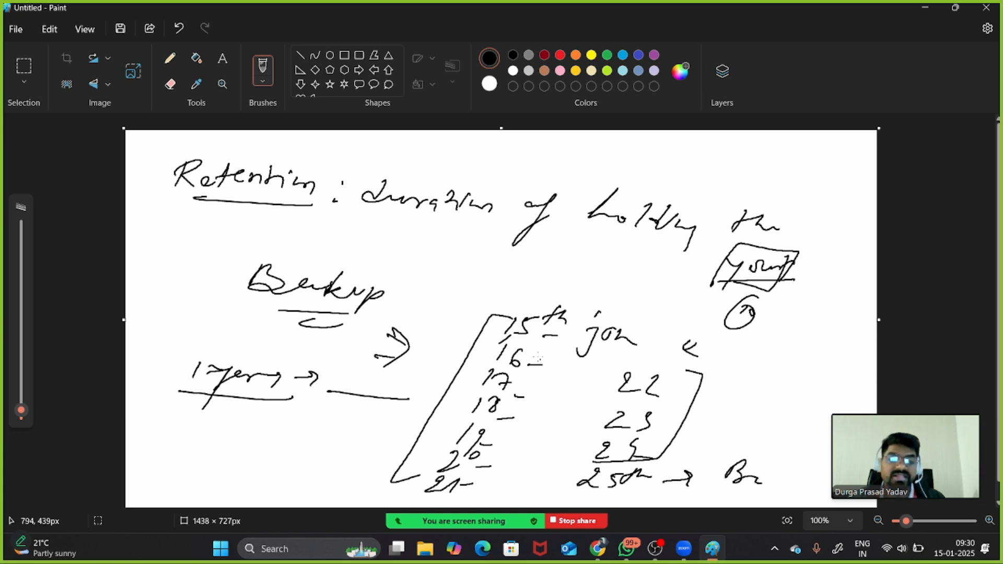
# Strike out "15th", draw curved arrows from it up to the Retention line, and draw a curve beside the remaining dates to 21
pyautogui.moveTo(503, 322)
pyautogui.mouseDown()
pyautogui.moveTo(566, 331)
pyautogui.moveTo(503, 324)
pyautogui.moveTo(511, 320)
pyautogui.moveTo(393, 273)
pyautogui.moveTo(330, 222)
pyautogui.moveTo(347, 214)
pyautogui.mouseUp()
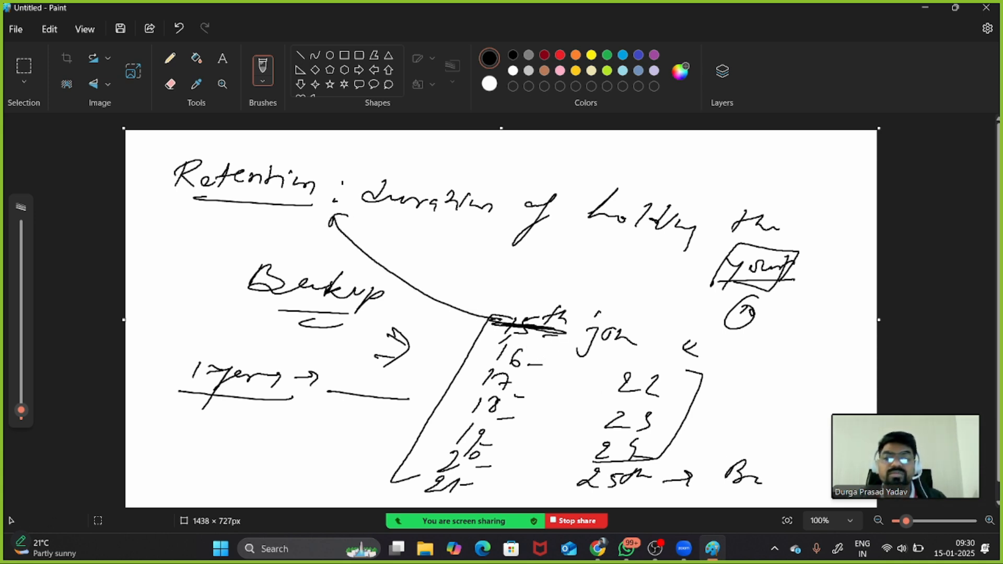
pyautogui.moveTo(536, 328)
pyautogui.mouseDown()
pyautogui.moveTo(550, 323)
pyautogui.moveTo(466, 312)
pyautogui.moveTo(347, 212)
pyautogui.moveTo(378, 205)
pyautogui.mouseUp()
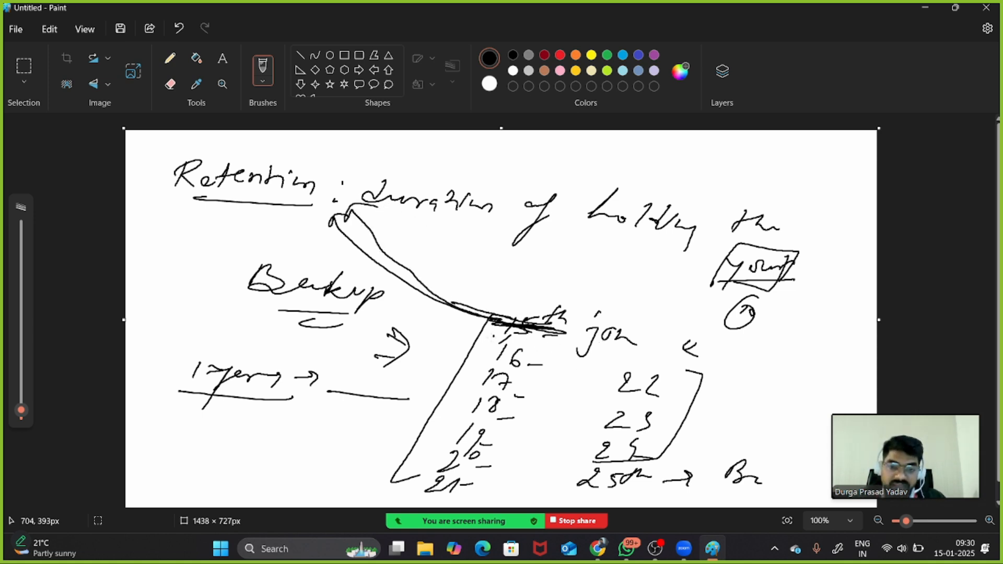
pyautogui.moveTo(493, 336)
pyautogui.mouseDown()
pyautogui.moveTo(426, 431)
pyautogui.moveTo(477, 487)
pyautogui.moveTo(498, 483)
pyautogui.mouseUp()
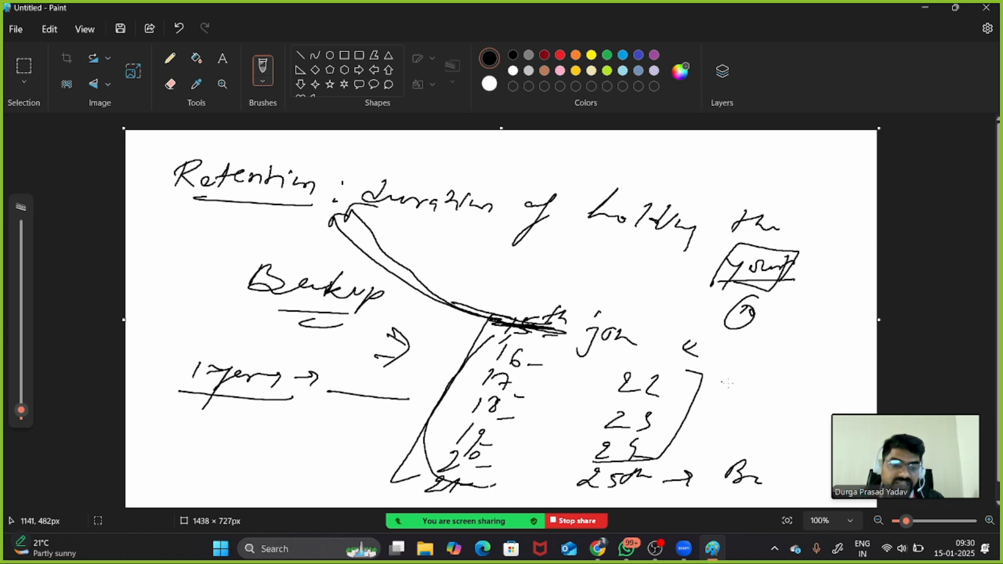
# Add a second circled 10 below the first, circle the struck-out 15th, and draw another line from it up to the Retention line
pyautogui.moveTo(751, 367)
pyautogui.mouseDown()
pyautogui.moveTo(749, 382)
pyautogui.moveTo(757, 377)
pyautogui.mouseUp()
pyautogui.moveTo(767, 354)
pyautogui.mouseDown()
pyautogui.moveTo(733, 384)
pyautogui.moveTo(770, 361)
pyautogui.mouseUp()
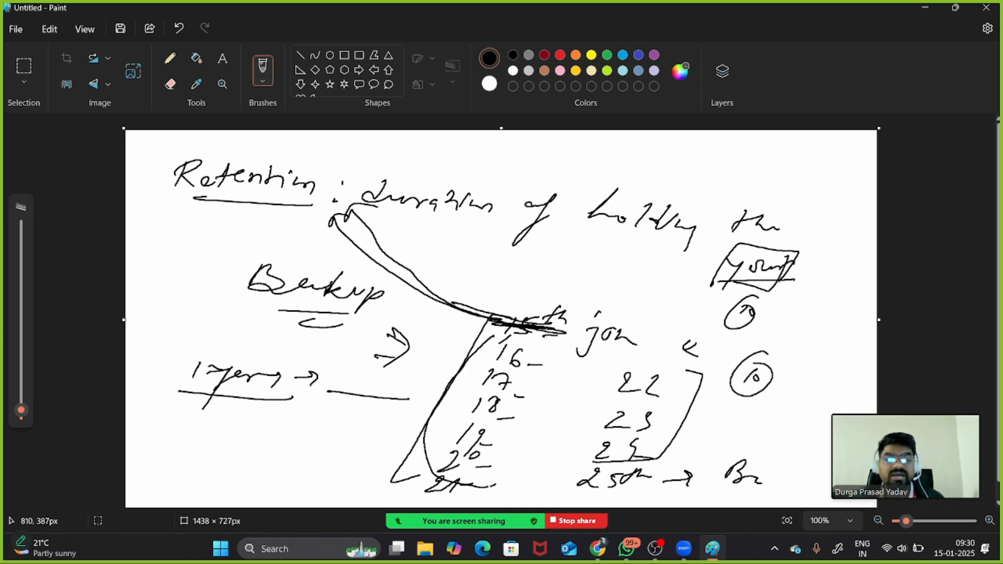
pyautogui.moveTo(541, 319)
pyautogui.mouseDown()
pyautogui.moveTo(532, 309)
pyautogui.moveTo(499, 335)
pyautogui.moveTo(539, 337)
pyautogui.moveTo(498, 325)
pyautogui.mouseUp()
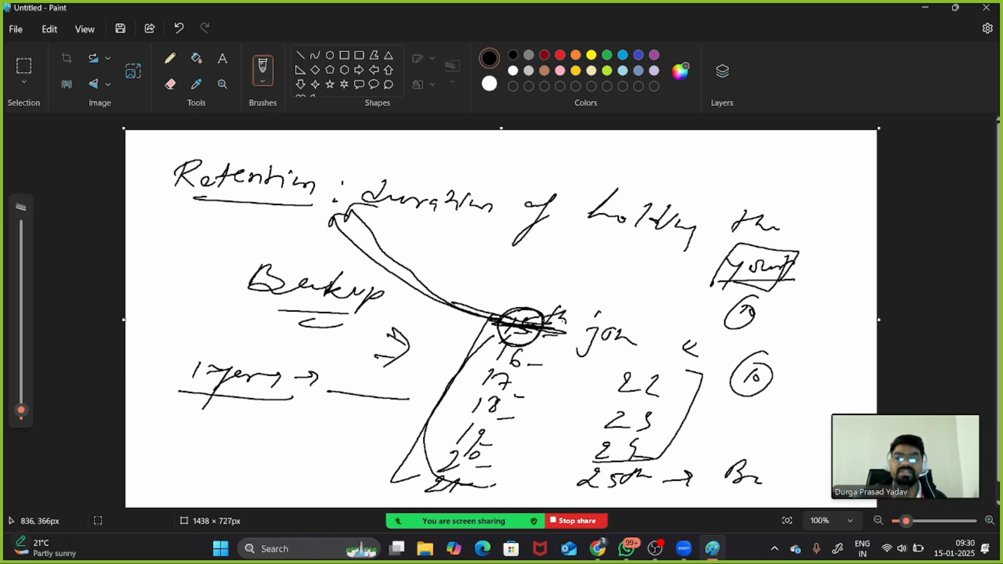
pyautogui.moveTo(505, 332)
pyautogui.mouseDown()
pyautogui.moveTo(376, 249)
pyautogui.moveTo(348, 206)
pyautogui.mouseUp()
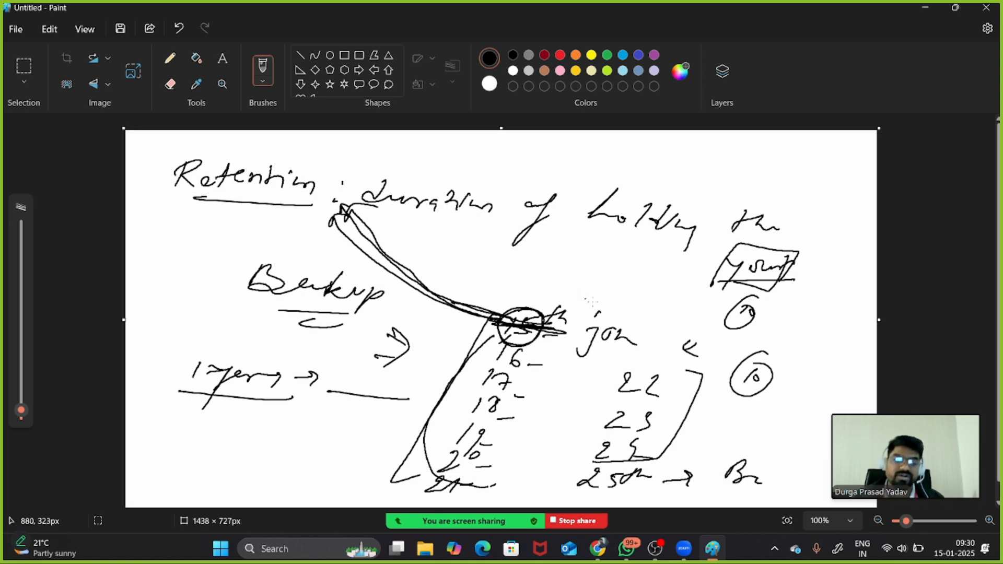
# Handwrite 26 below 25th and again beside the second column's bracket, and circle 16, 17 and 18 in the first column
pyautogui.moveTo(626, 489); pyautogui.dragTo(650, 495)
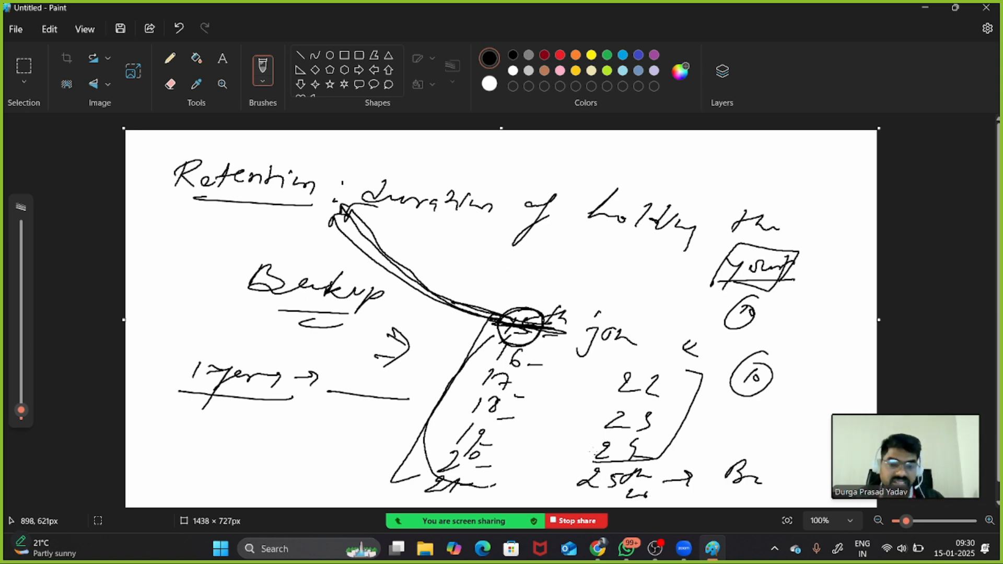
pyautogui.moveTo(532, 350); pyautogui.dragTo(514, 335)
pyautogui.moveTo(699, 418); pyautogui.dragTo(707, 434)
pyautogui.moveTo(712, 420); pyautogui.dragTo(720, 439)
pyautogui.moveTo(543, 366); pyautogui.dragTo(550, 364)
pyautogui.moveTo(529, 361)
pyautogui.mouseDown()
pyautogui.moveTo(476, 373)
pyautogui.moveTo(515, 361)
pyautogui.mouseUp()
pyautogui.moveTo(686, 412); pyautogui.dragTo(700, 420)
pyautogui.moveTo(499, 386)
pyautogui.mouseDown()
pyautogui.moveTo(488, 419)
pyautogui.moveTo(503, 389)
pyautogui.mouseUp()
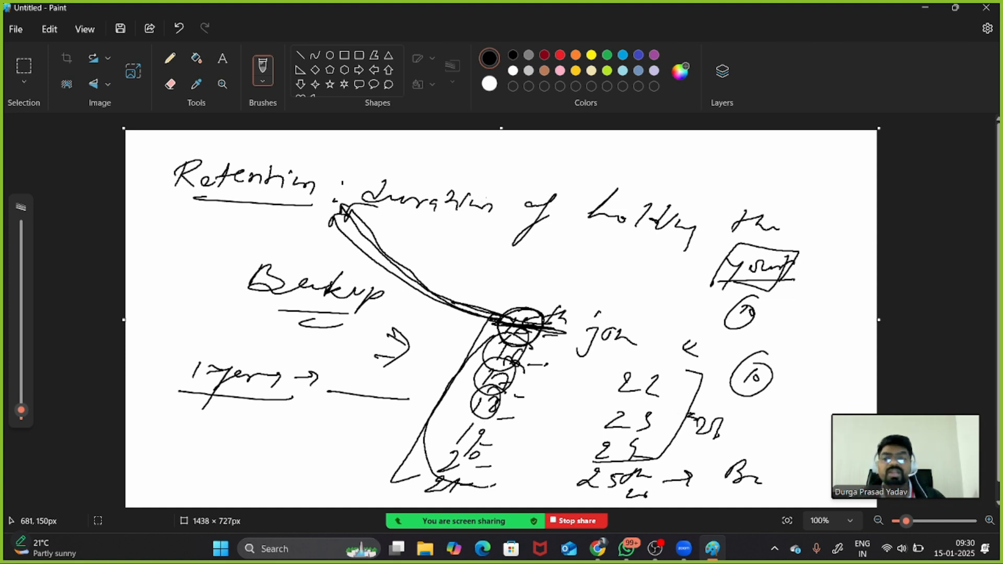
# Draw a short stack of dashes above "holding" and enclose it with a bracket on its left side
pyautogui.moveTo(610, 144); pyautogui.dragTo(626, 146)
pyautogui.moveTo(605, 154); pyautogui.dragTo(623, 163)
pyautogui.moveTo(603, 170); pyautogui.dragTo(616, 179)
pyautogui.moveTo(599, 185); pyautogui.dragTo(619, 191)
pyautogui.moveTo(621, 140); pyautogui.dragTo(601, 197)
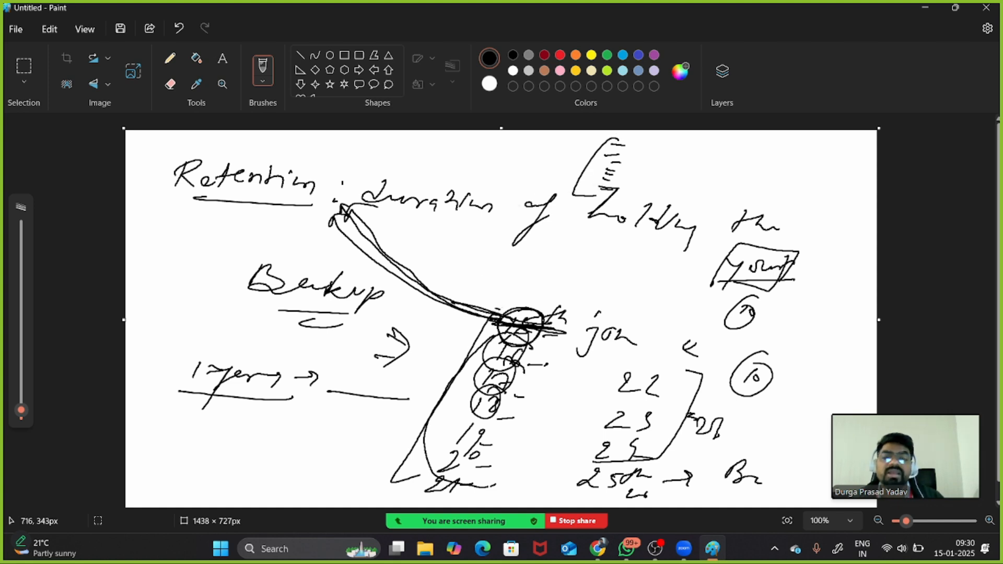
# Draw an arrow leading down-left from the 15th, cross its line, and scribble small marks around the arrowhead
pyautogui.moveTo(499, 300)
pyautogui.mouseDown()
pyautogui.moveTo(515, 282)
pyautogui.moveTo(435, 340)
pyautogui.moveTo(446, 354)
pyautogui.mouseUp()
pyautogui.moveTo(452, 331); pyautogui.dragTo(436, 343)
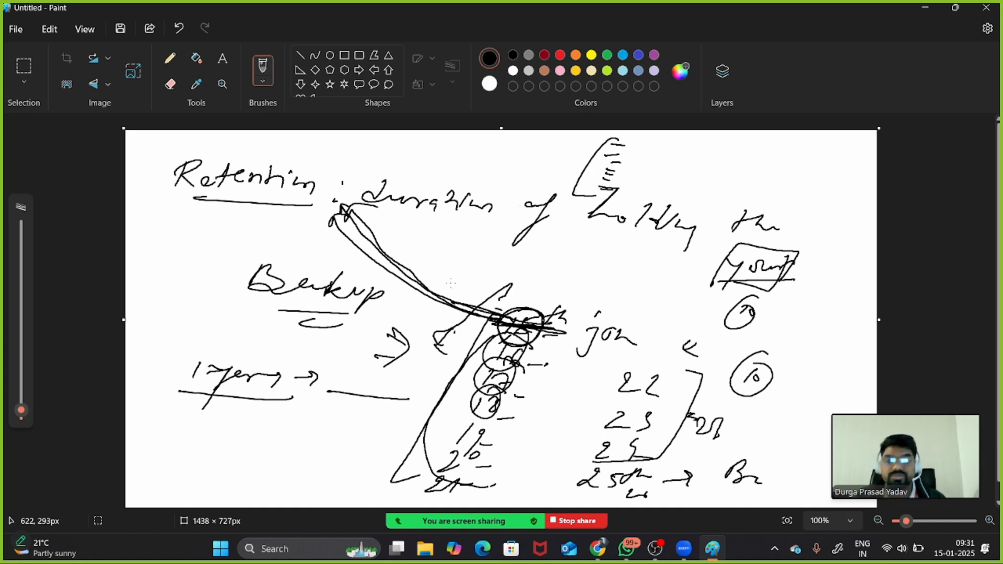
pyautogui.moveTo(482, 312); pyautogui.dragTo(474, 289)
pyautogui.moveTo(469, 309)
pyautogui.mouseDown()
pyautogui.moveTo(443, 355)
pyautogui.moveTo(447, 345)
pyautogui.mouseUp()
pyautogui.moveTo(441, 354); pyautogui.dragTo(435, 369)
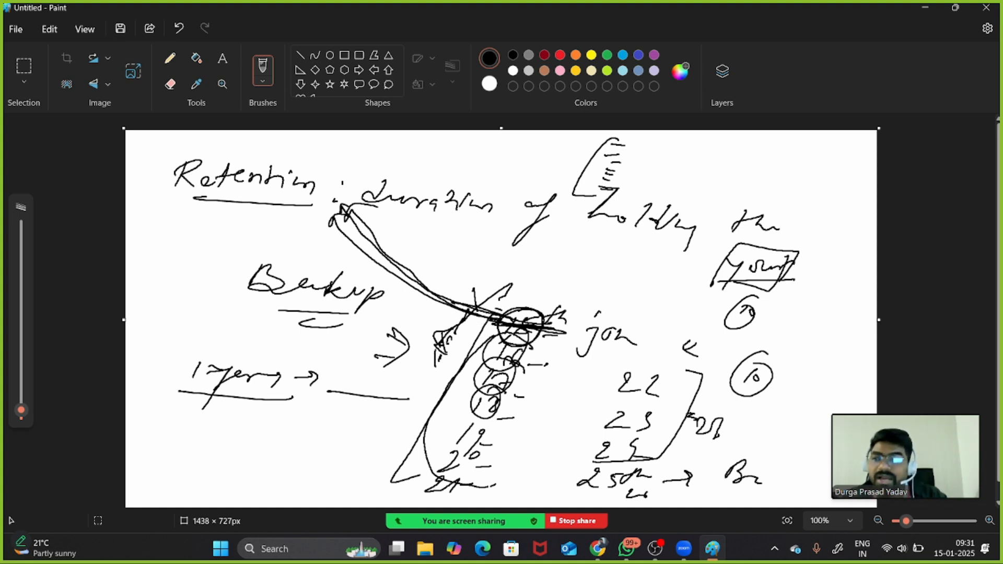
# Start a new blank canvas, discarding the retention drawing without saving
pyautogui.click(14, 30)
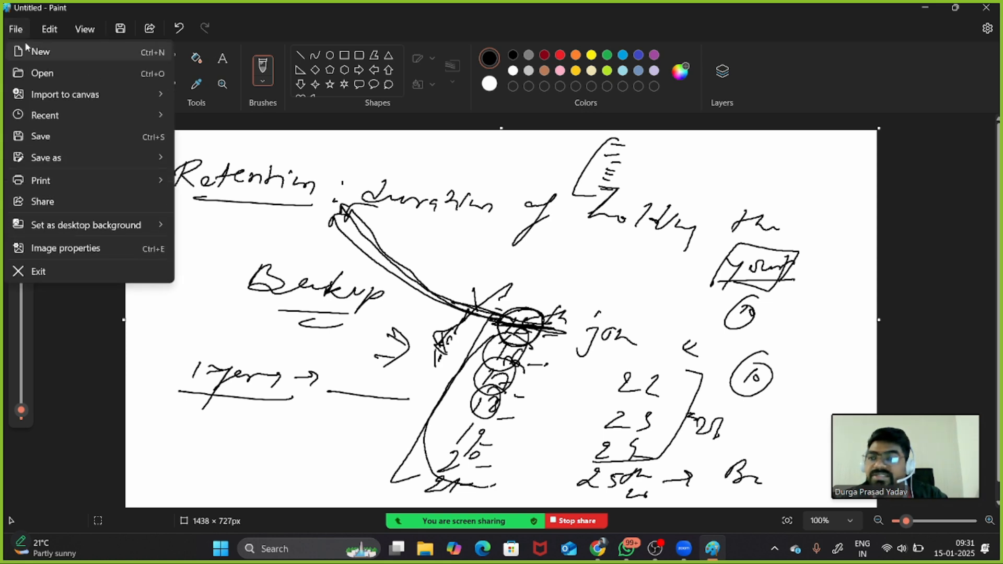
pyautogui.click(37, 50)
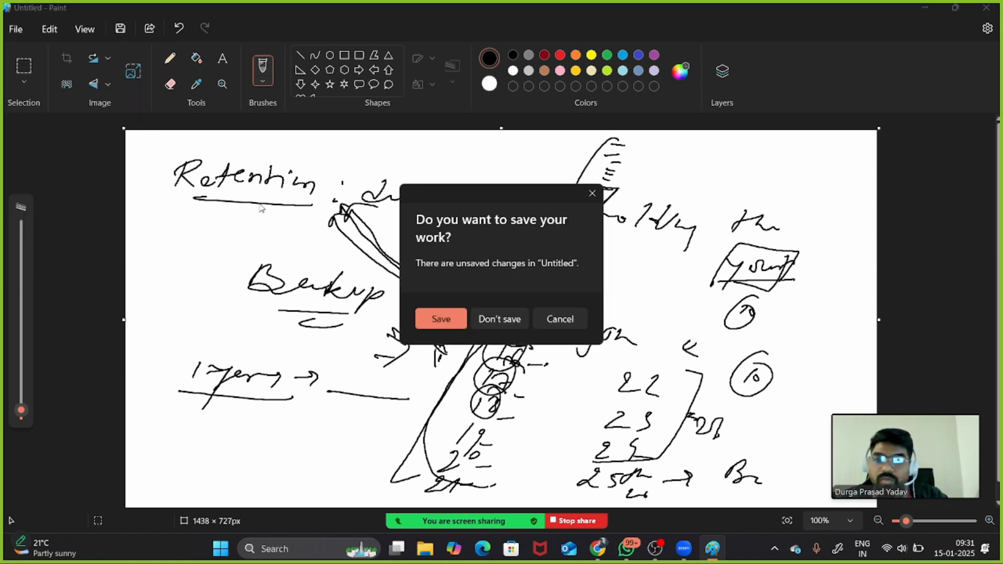
pyautogui.click(497, 320)
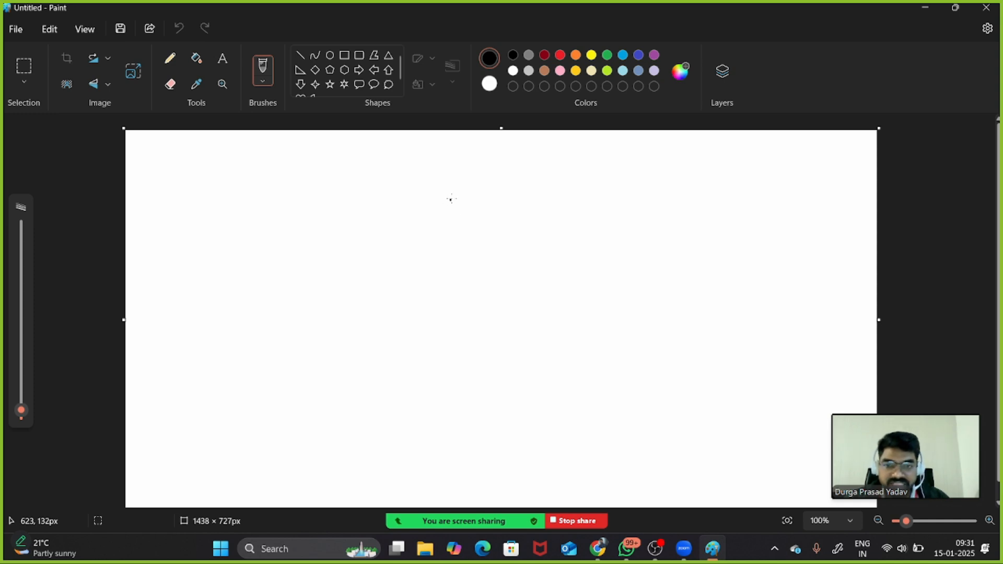
# Draw a stick figure with head, body, arms and legs near the canvas's upper middle
pyautogui.moveTo(450, 199); pyautogui.dragTo(444, 275)
pyautogui.moveTo(448, 237); pyautogui.dragTo(433, 249)
pyautogui.moveTo(449, 241)
pyautogui.mouseDown()
pyautogui.moveTo(475, 265)
pyautogui.moveTo(431, 277)
pyautogui.moveTo(461, 288)
pyautogui.mouseUp()
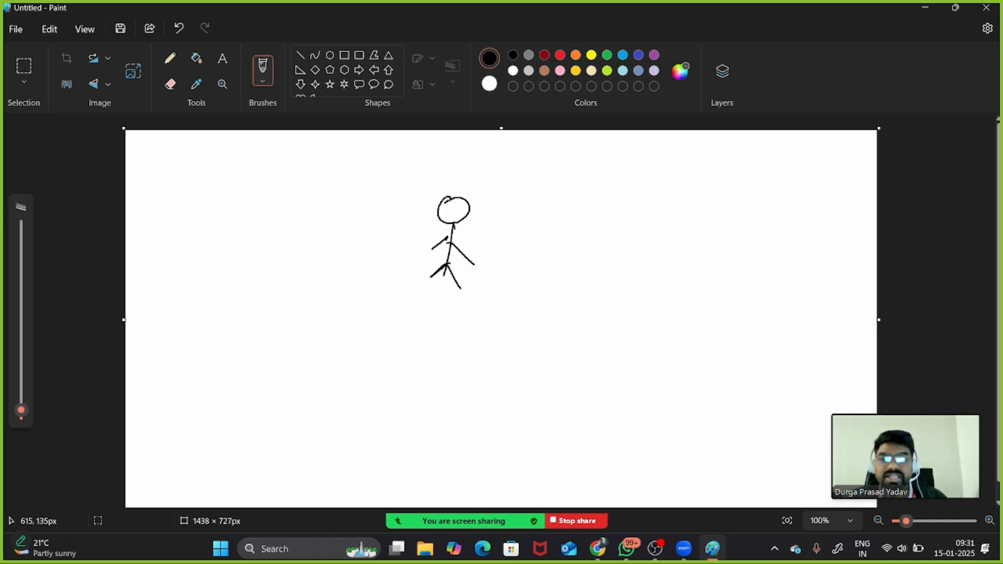
# Draw laptop outlines to the left, above and to the right of the figure, with arrows from the figure up and across to the right one
pyautogui.moveTo(277, 155)
pyautogui.mouseDown()
pyautogui.moveTo(267, 189)
pyautogui.moveTo(322, 188)
pyautogui.moveTo(252, 198)
pyautogui.mouseUp()
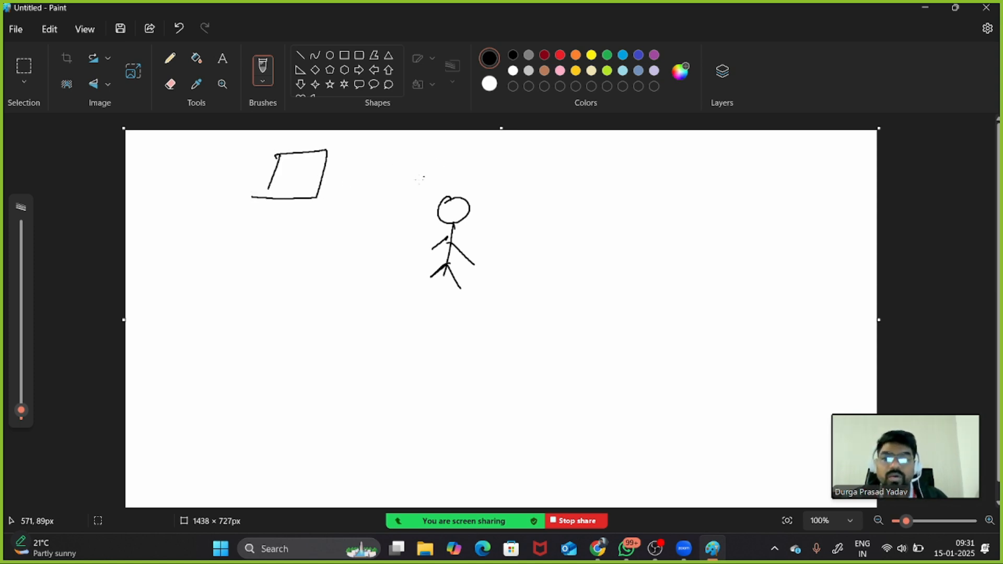
pyautogui.moveTo(446, 199); pyautogui.dragTo(449, 185)
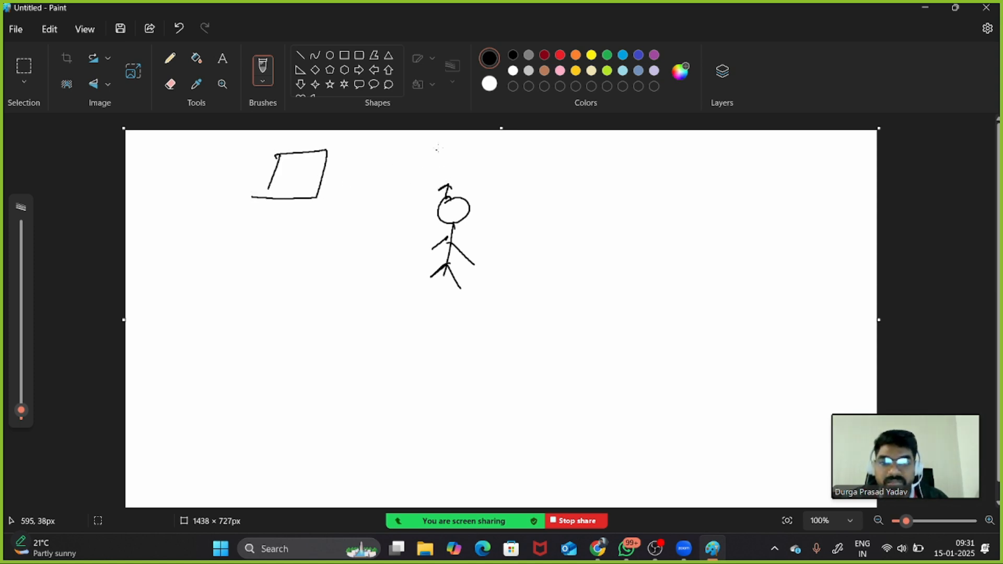
pyautogui.moveTo(437, 150); pyautogui.dragTo(430, 179)
pyautogui.moveTo(438, 146)
pyautogui.mouseDown()
pyautogui.moveTo(471, 144)
pyautogui.moveTo(423, 178)
pyautogui.mouseUp()
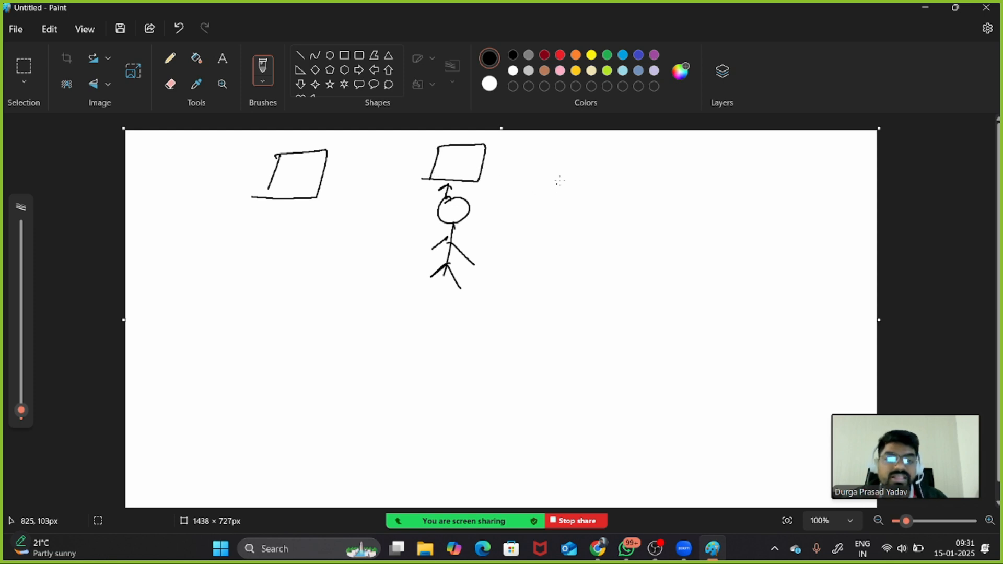
pyautogui.moveTo(570, 150)
pyautogui.mouseDown()
pyautogui.moveTo(554, 187)
pyautogui.moveTo(618, 157)
pyautogui.moveTo(535, 181)
pyautogui.mouseUp()
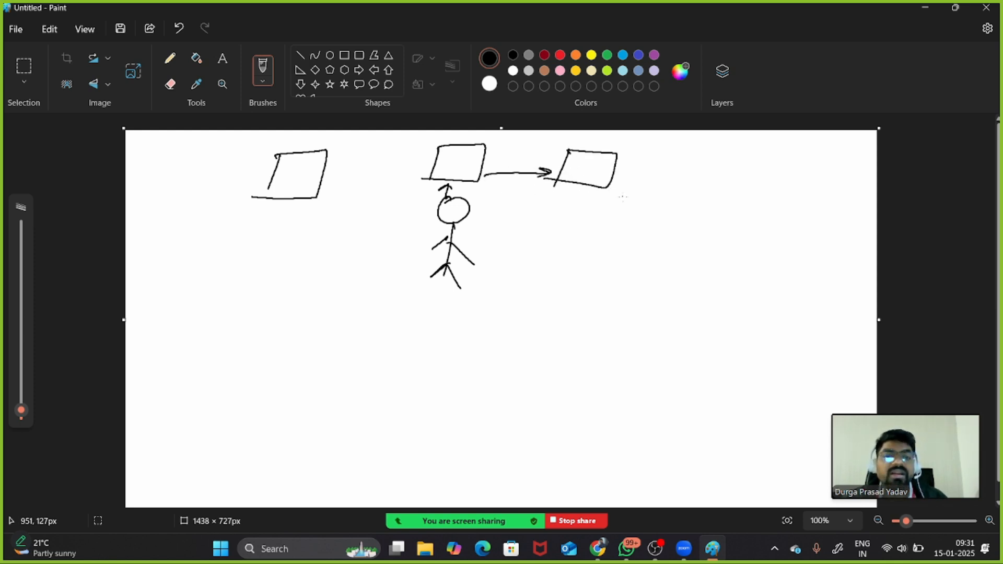
# Draw a fourth box with a long arrow down-left, plus a rightward arrow from the figure, then circle the figure and link it to its laptop
pyautogui.moveTo(610, 241); pyautogui.dragTo(477, 360)
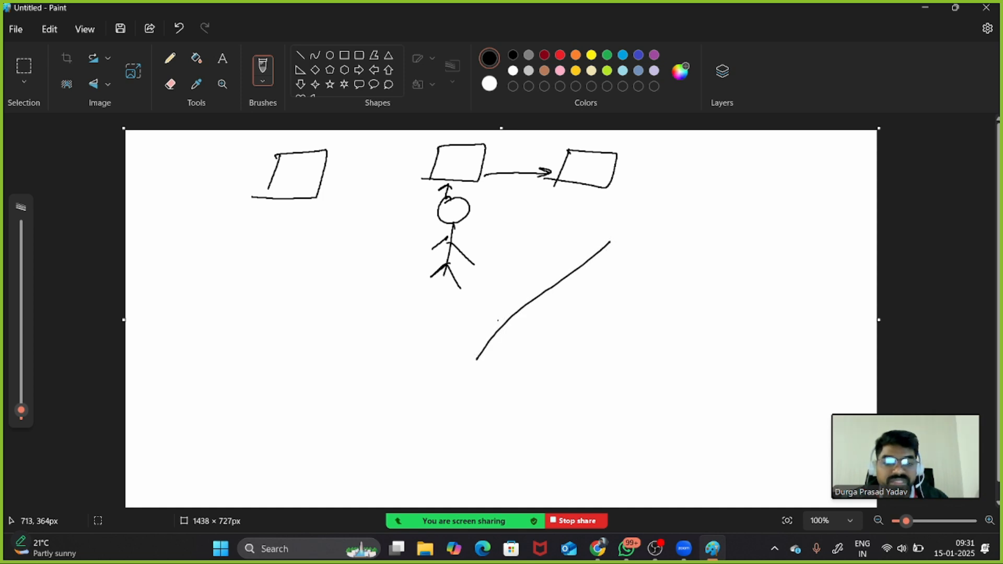
pyautogui.moveTo(499, 320); pyautogui.dragTo(522, 336)
pyautogui.moveTo(622, 224)
pyautogui.mouseDown()
pyautogui.moveTo(608, 261)
pyautogui.moveTo(655, 225)
pyautogui.mouseUp()
pyautogui.moveTo(654, 225); pyautogui.dragTo(613, 257)
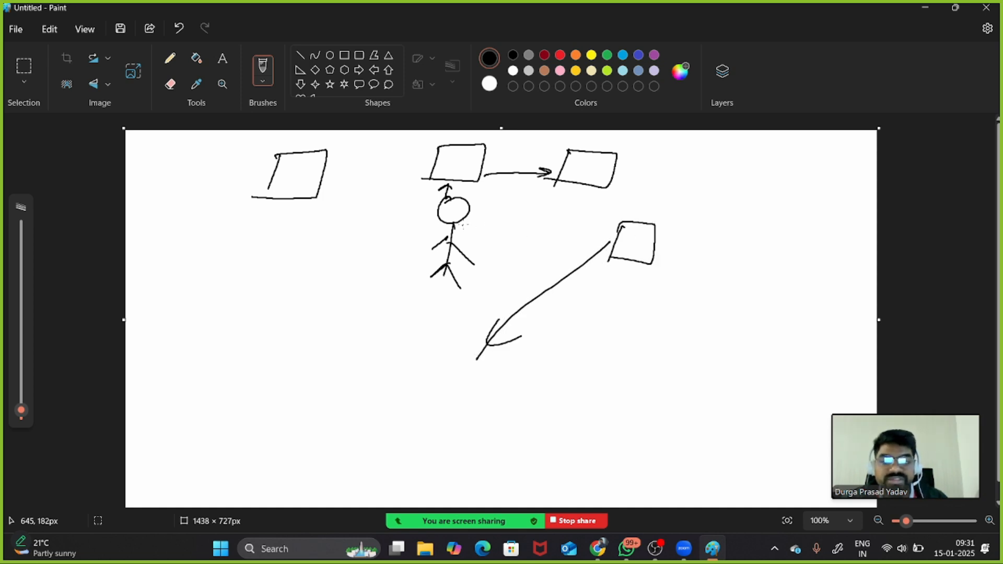
pyautogui.moveTo(465, 224)
pyautogui.mouseDown()
pyautogui.moveTo(566, 234)
pyautogui.moveTo(548, 239)
pyautogui.mouseUp()
pyautogui.moveTo(448, 198)
pyautogui.mouseDown()
pyautogui.moveTo(428, 220)
pyautogui.moveTo(439, 210)
pyautogui.moveTo(425, 201)
pyautogui.moveTo(432, 152)
pyautogui.moveTo(436, 163)
pyautogui.mouseUp()
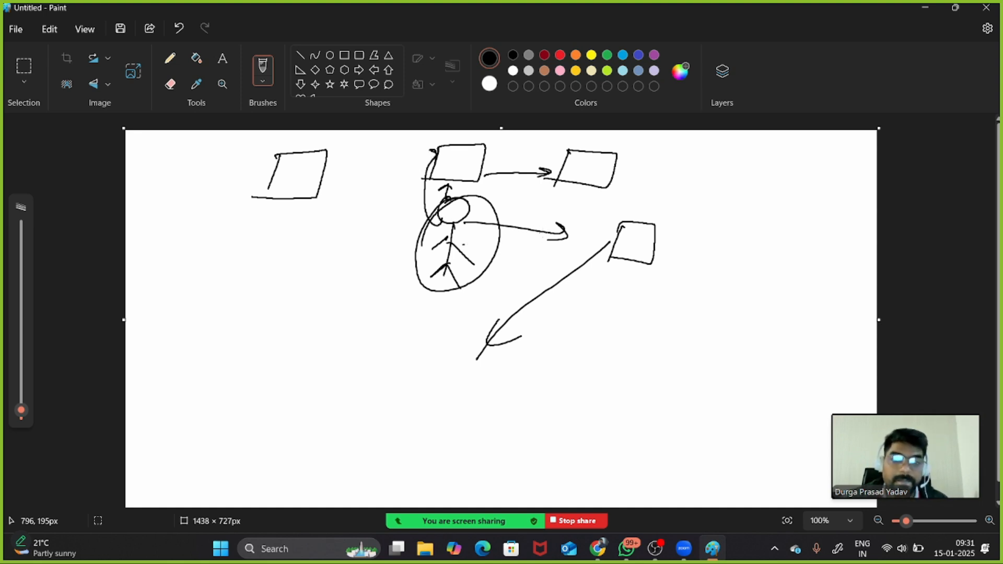
# Handwrite "Automate" left of the figure, underline it twice, and draw an arrow from it to the circled figure
pyautogui.moveTo(208, 316)
pyautogui.mouseDown()
pyautogui.moveTo(224, 286)
pyautogui.moveTo(235, 315)
pyautogui.mouseUp()
pyautogui.moveTo(212, 310); pyautogui.dragTo(380, 313)
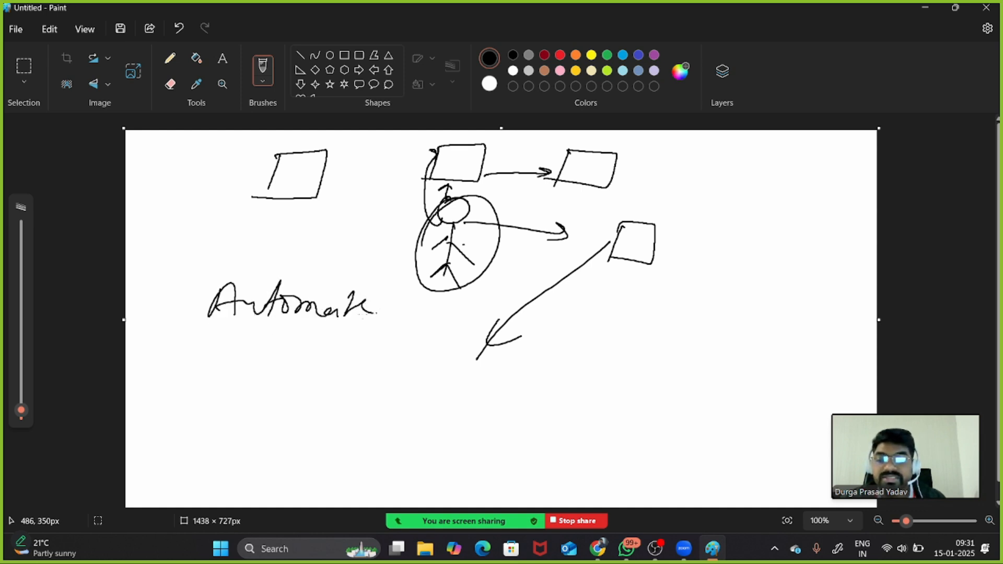
pyautogui.moveTo(230, 340); pyautogui.dragTo(334, 343)
pyautogui.moveTo(335, 343)
pyautogui.mouseDown()
pyautogui.moveTo(253, 359)
pyautogui.moveTo(321, 353)
pyautogui.mouseUp()
pyautogui.moveTo(327, 355)
pyautogui.mouseDown()
pyautogui.moveTo(409, 286)
pyautogui.moveTo(397, 307)
pyautogui.mouseUp()
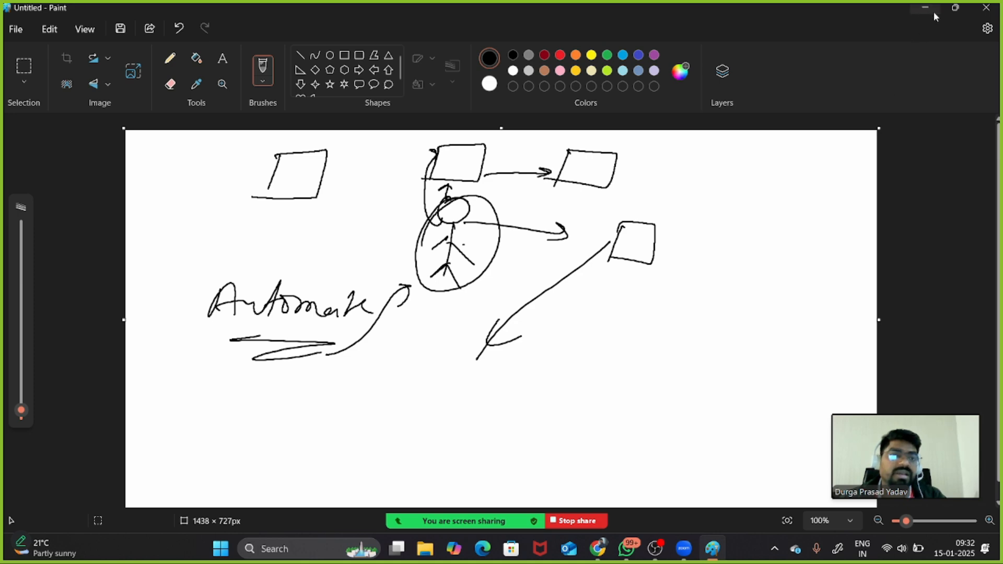
# Close the drawing without saving and examine the Amazon Data Lifecycle Manager page in the browser, highlighting "lifecycle policy"
pyautogui.click(987, 7)
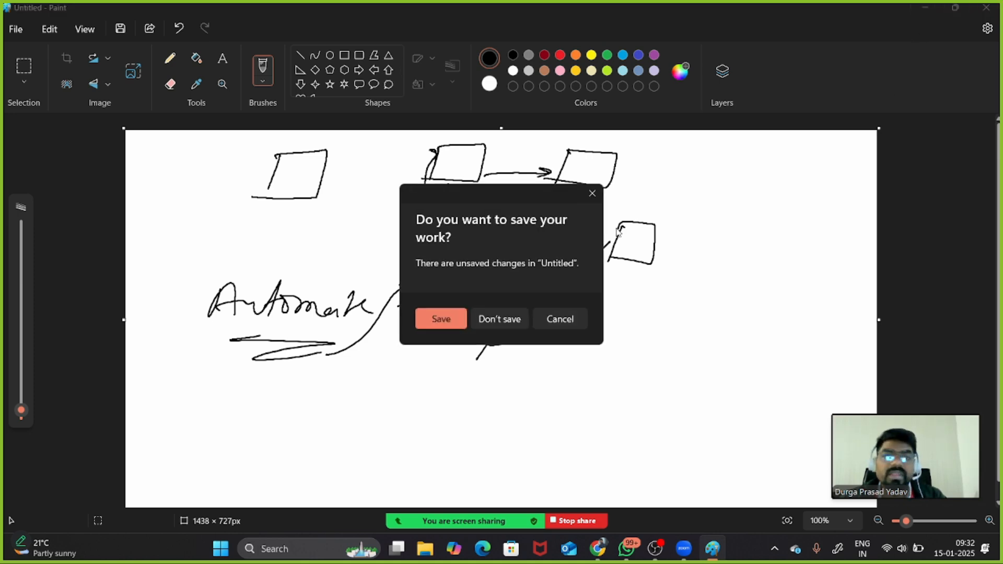
pyautogui.click(500, 319)
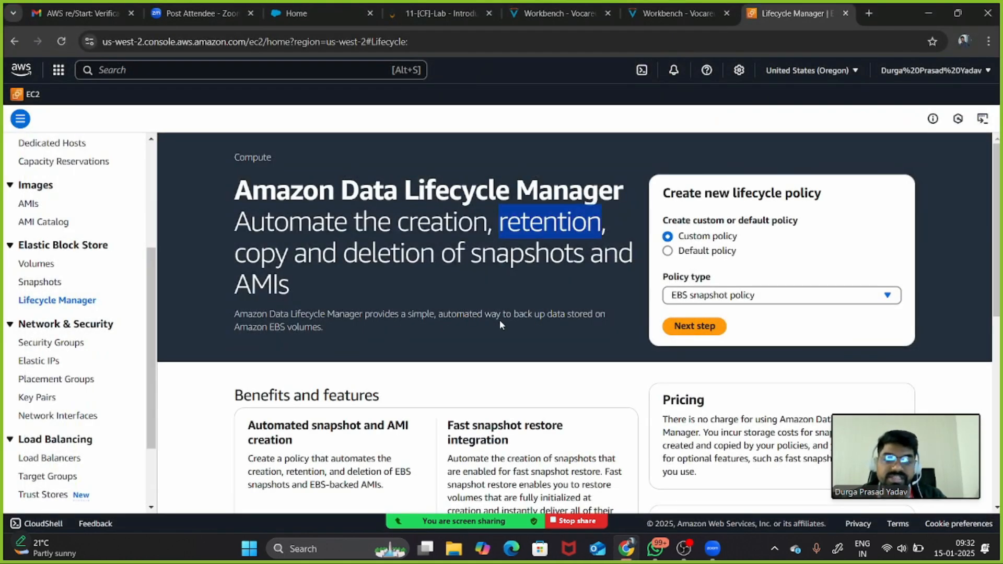
pyautogui.scroll(-3, 97, 391)
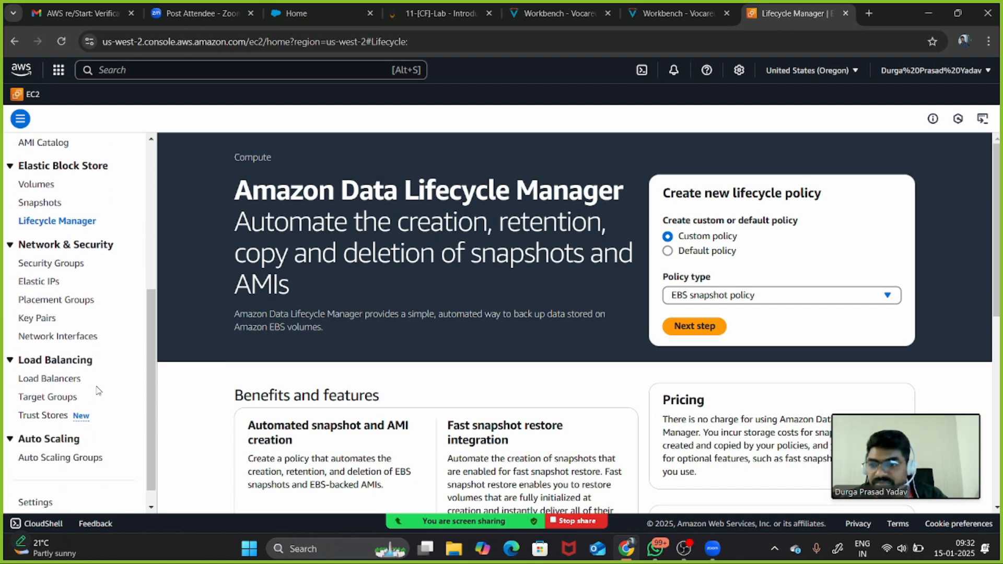
pyautogui.scroll(2, 97, 267)
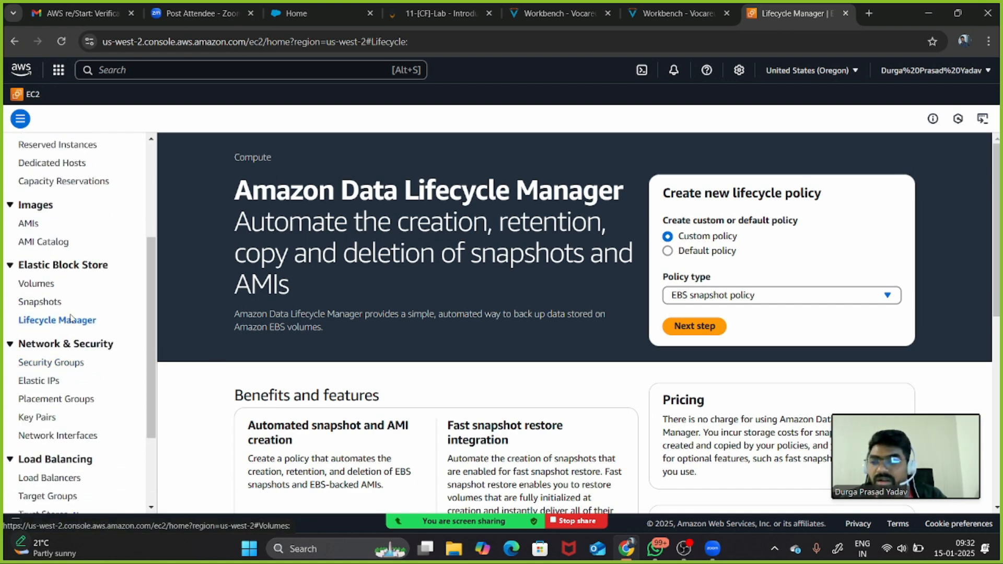
pyautogui.scroll(-4, 338, 329)
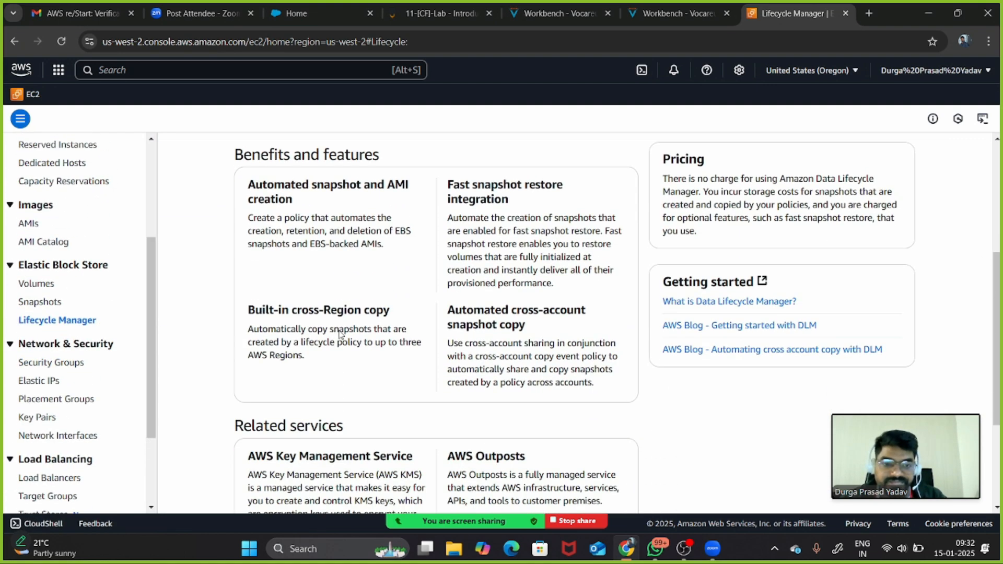
pyautogui.scroll(4, 339, 335)
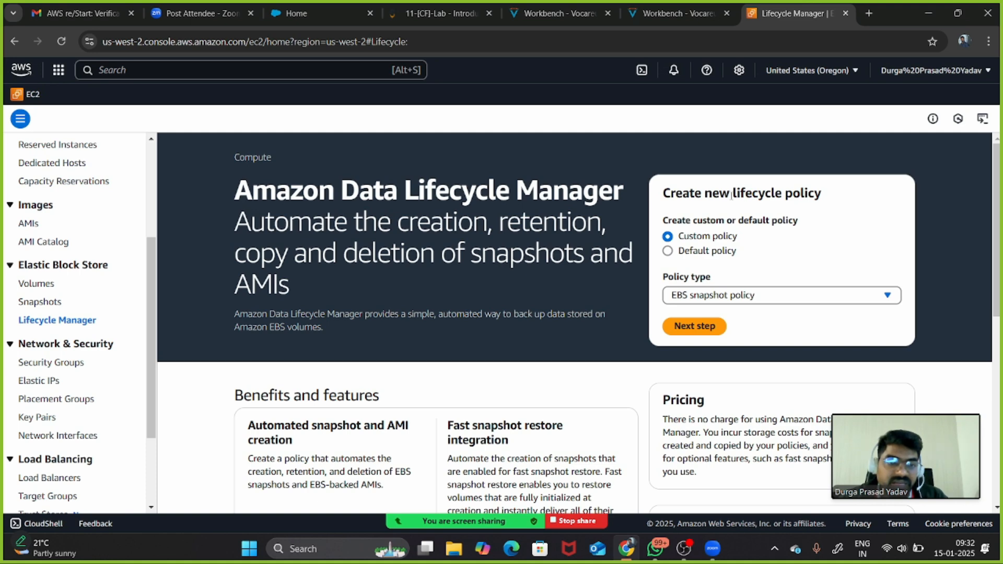
pyautogui.moveTo(732, 193); pyautogui.dragTo(828, 197)
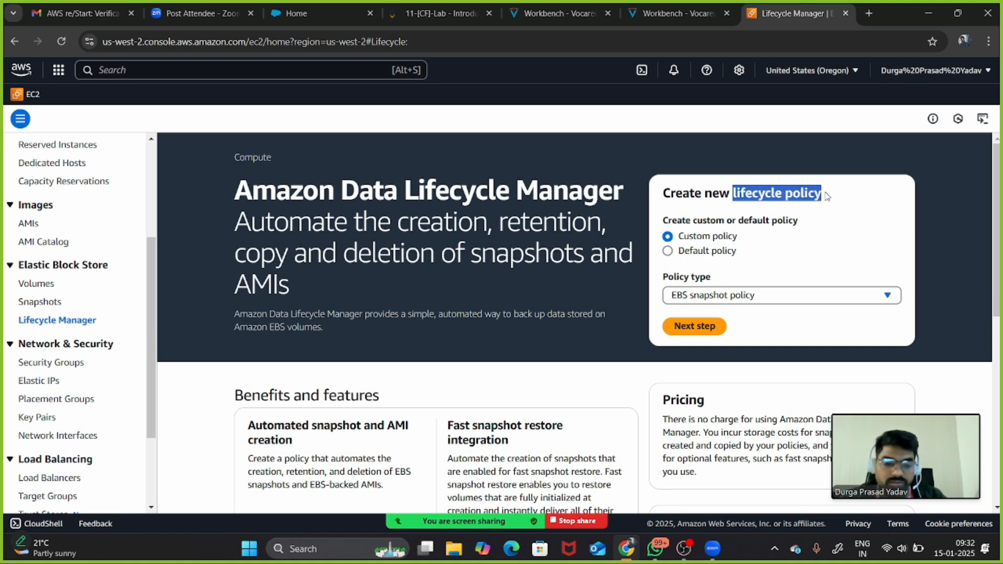
# Open Paint and handwrite the heading "Policy" near the top of the blank canvas, underlined twice
pyautogui.press('super')
pyautogui.write('pain')
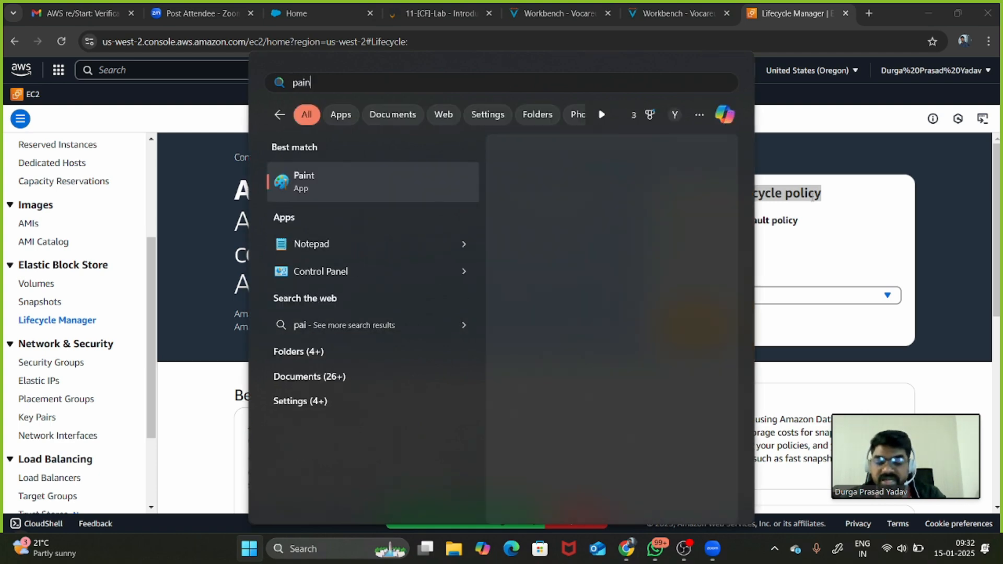
pyautogui.write('t')
pyautogui.press('Return')
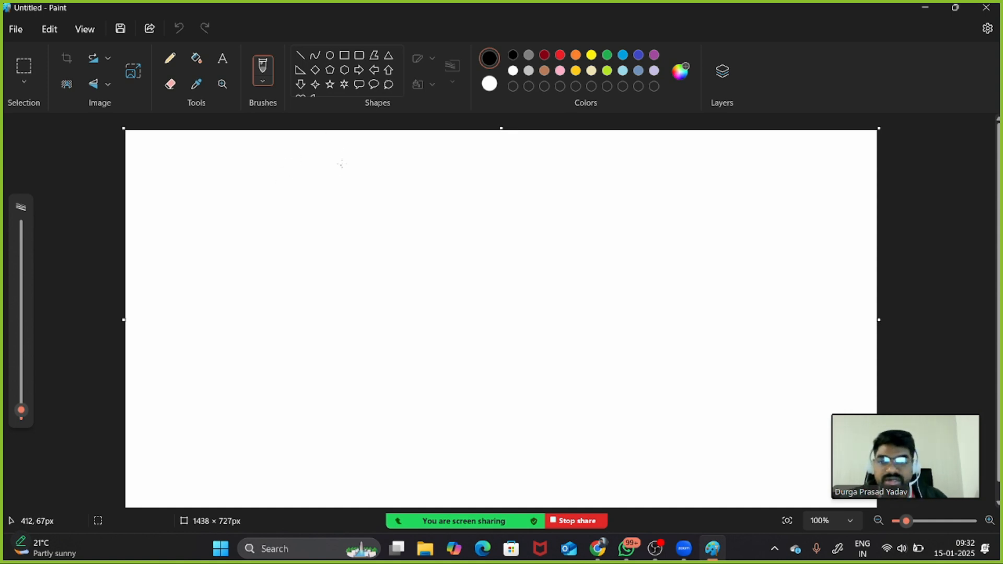
pyautogui.moveTo(341, 153)
pyautogui.mouseDown()
pyautogui.moveTo(337, 178)
pyautogui.moveTo(339, 167)
pyautogui.mouseUp()
pyautogui.moveTo(363, 168); pyautogui.dragTo(360, 168)
pyautogui.moveTo(380, 148)
pyautogui.mouseDown()
pyautogui.moveTo(376, 174)
pyautogui.moveTo(387, 174)
pyautogui.mouseUp()
pyautogui.moveTo(393, 157); pyautogui.dragTo(394, 160)
pyautogui.moveTo(409, 165); pyautogui.dragTo(411, 220)
pyautogui.moveTo(313, 201)
pyautogui.mouseDown()
pyautogui.moveTo(414, 194)
pyautogui.moveTo(430, 205)
pyautogui.mouseUp()
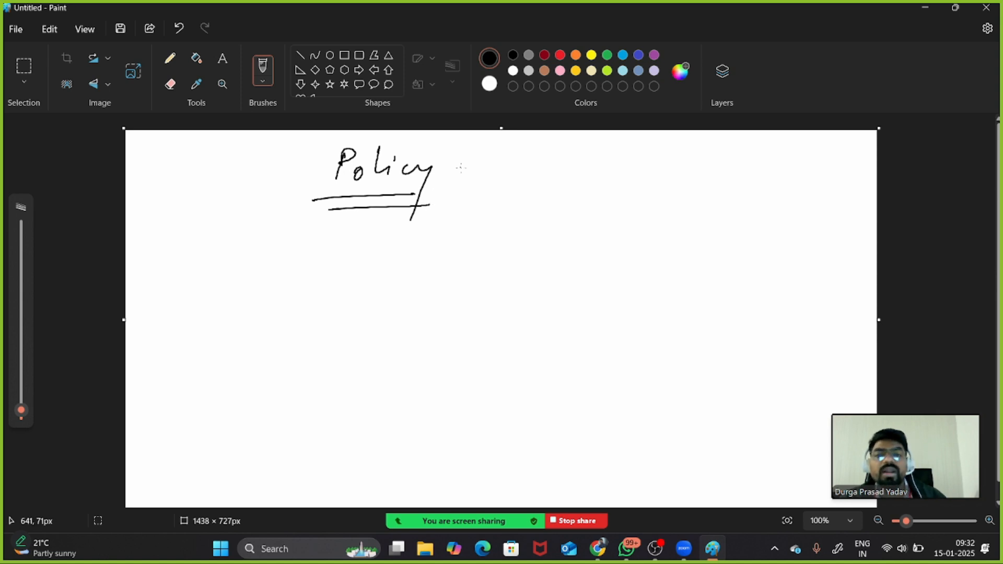
# Handwrite "is a document" after "Policy" and underline each of the three words
pyautogui.moveTo(497, 173)
pyautogui.mouseDown()
pyautogui.moveTo(495, 186)
pyautogui.moveTo(504, 185)
pyautogui.mouseUp()
pyautogui.moveTo(577, 178)
pyautogui.mouseDown()
pyautogui.moveTo(566, 184)
pyautogui.moveTo(713, 179)
pyautogui.moveTo(754, 192)
pyautogui.mouseUp()
pyautogui.moveTo(491, 204); pyautogui.dragTo(591, 203)
pyautogui.moveTo(660, 208); pyautogui.dragTo(727, 213)
# Handwrite "which consist one or more than one permission." below the heading, underline "permission" and circle "Policy"
pyautogui.moveTo(171, 268)
pyautogui.mouseDown()
pyautogui.moveTo(180, 279)
pyautogui.moveTo(243, 269)
pyautogui.moveTo(363, 279)
pyautogui.moveTo(372, 265)
pyautogui.moveTo(390, 277)
pyautogui.moveTo(809, 287)
pyautogui.mouseUp()
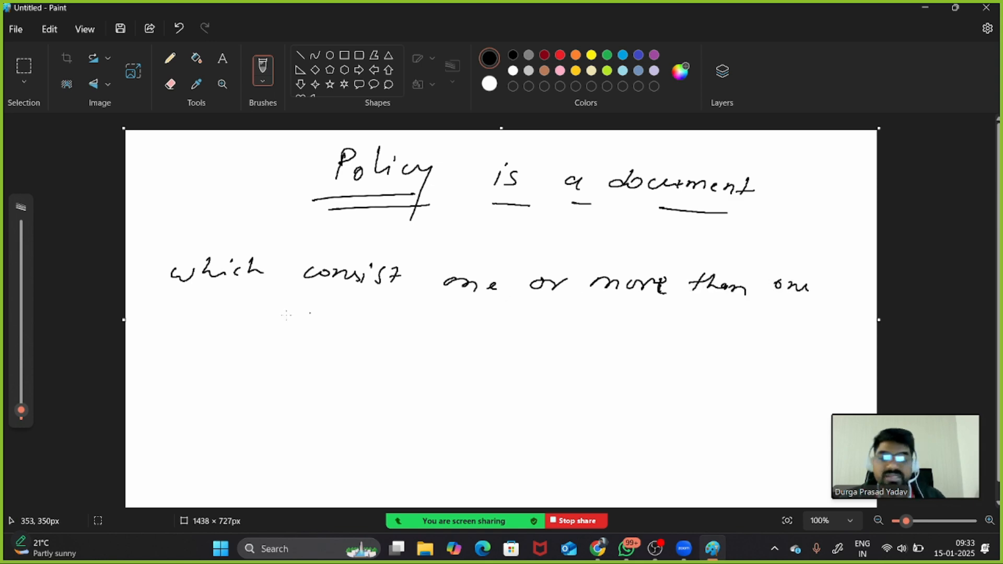
pyautogui.moveTo(188, 323)
pyautogui.mouseDown()
pyautogui.moveTo(226, 318)
pyautogui.moveTo(343, 337)
pyautogui.mouseUp()
pyautogui.click(358, 333)
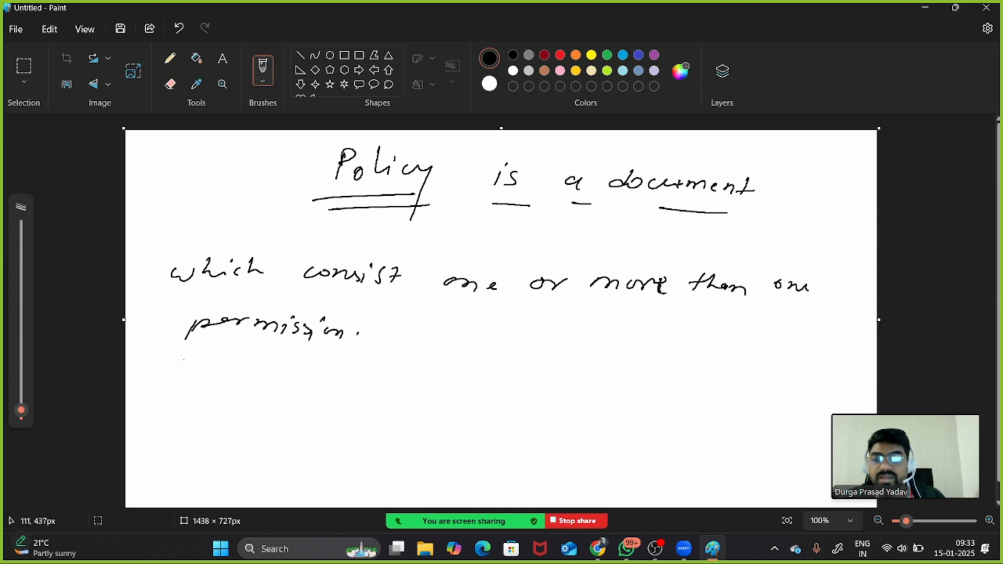
pyautogui.moveTo(178, 360); pyautogui.dragTo(322, 358)
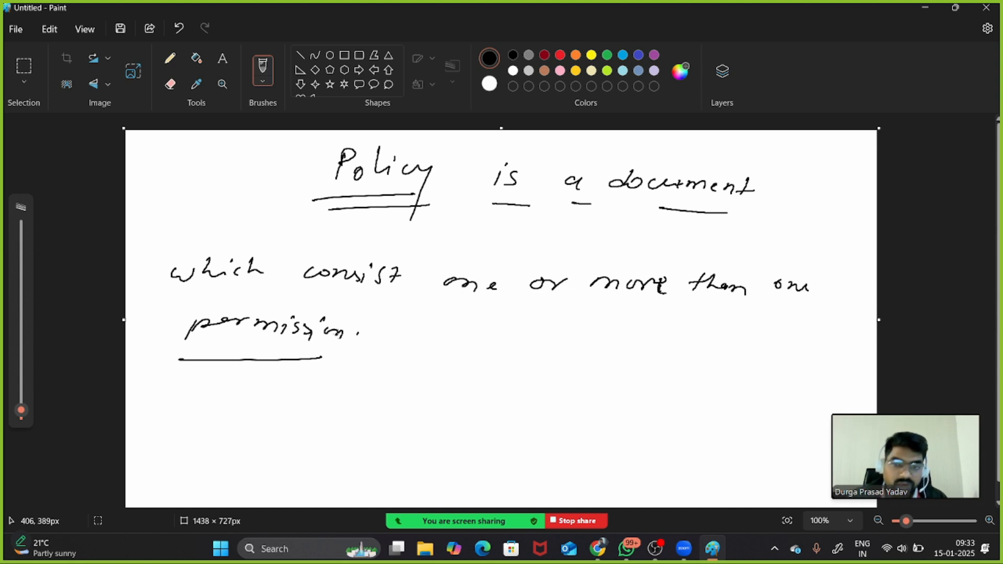
pyautogui.moveTo(393, 205)
pyautogui.mouseDown()
pyautogui.moveTo(400, 135)
pyautogui.moveTo(306, 198)
pyautogui.moveTo(436, 170)
pyautogui.mouseUp()
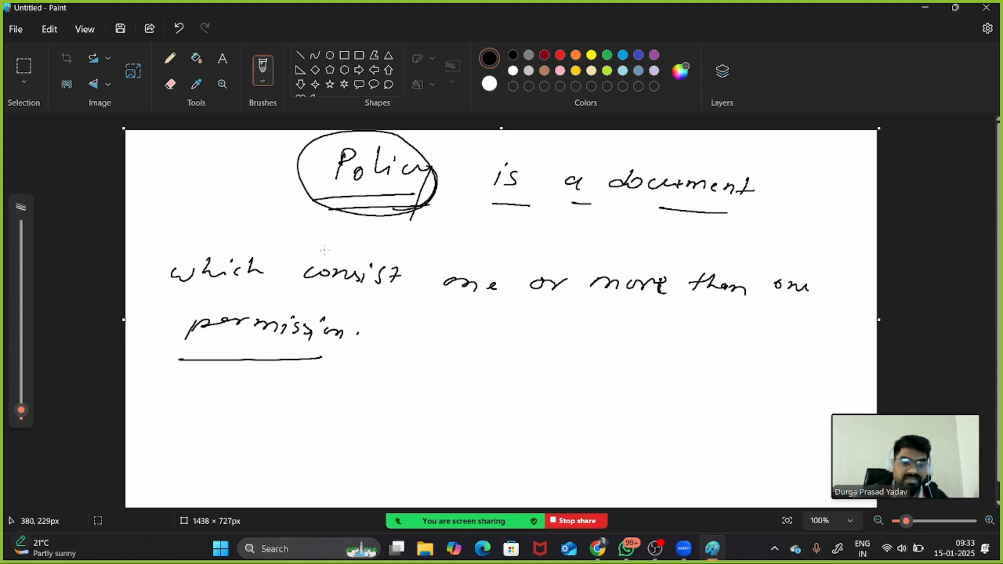
# Add small emphasis marks below the circled "Policy" and just after "permission." in the handwritten definition
pyautogui.moveTo(364, 209)
pyautogui.mouseDown()
pyautogui.moveTo(353, 219)
pyautogui.moveTo(366, 224)
pyautogui.mouseUp()
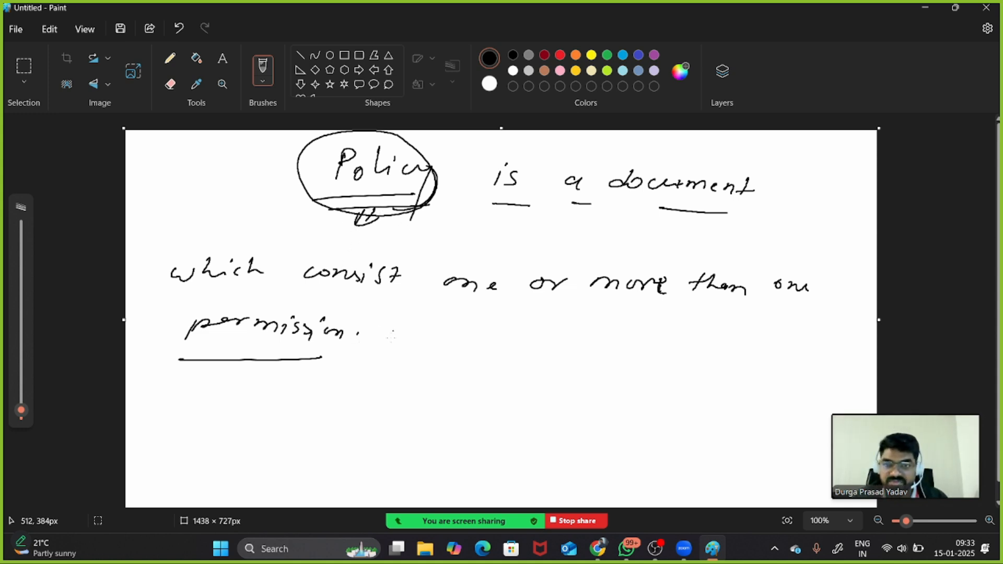
pyautogui.moveTo(375, 331); pyautogui.dragTo(381, 356)
pyautogui.moveTo(387, 337); pyautogui.dragTo(368, 355)
# Handwrite "When", "Back" and "Retention" below the definition with two check marks, and underline "When" and "Retention"
pyautogui.moveTo(448, 409)
pyautogui.mouseDown()
pyautogui.moveTo(455, 421)
pyautogui.moveTo(512, 418)
pyautogui.moveTo(465, 437)
pyautogui.moveTo(522, 429)
pyautogui.moveTo(571, 400)
pyautogui.moveTo(544, 432)
pyautogui.moveTo(596, 425)
pyautogui.moveTo(606, 437)
pyautogui.mouseUp()
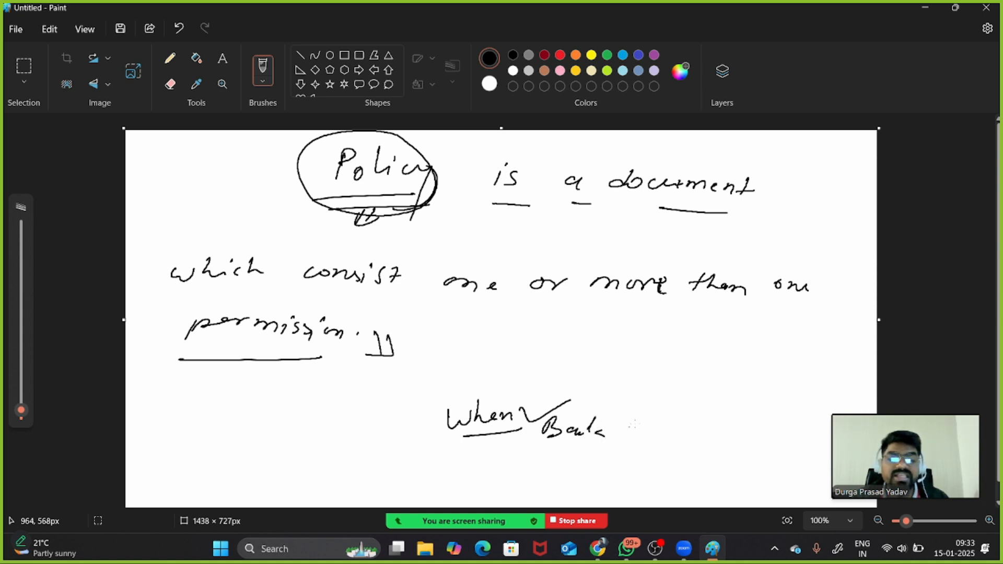
pyautogui.moveTo(647, 390)
pyautogui.mouseDown()
pyautogui.moveTo(661, 412)
pyautogui.moveTo(701, 377)
pyautogui.mouseUp()
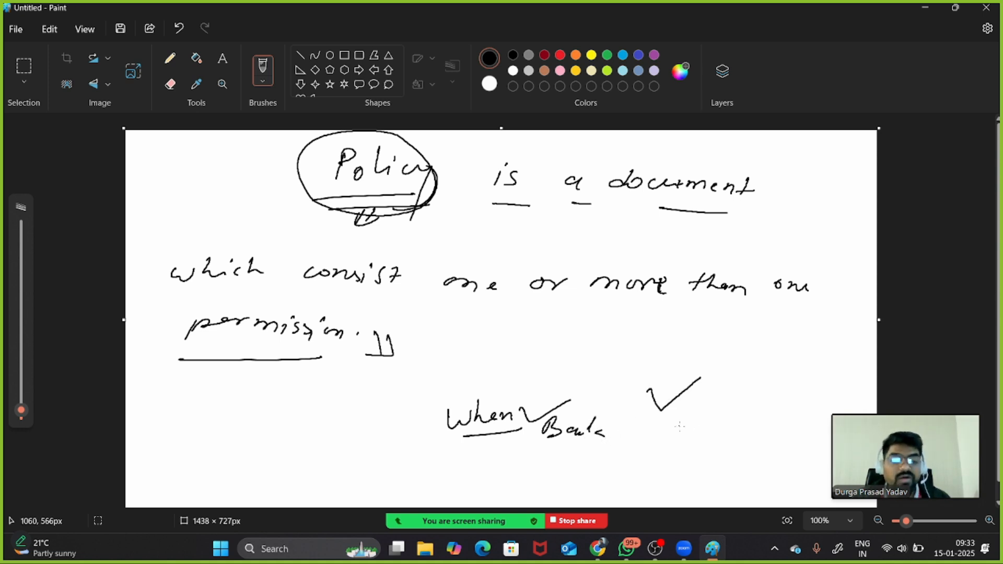
pyautogui.moveTo(681, 421)
pyautogui.mouseDown()
pyautogui.moveTo(782, 418)
pyautogui.moveTo(756, 400)
pyautogui.moveTo(679, 450)
pyautogui.moveTo(807, 424)
pyautogui.mouseUp()
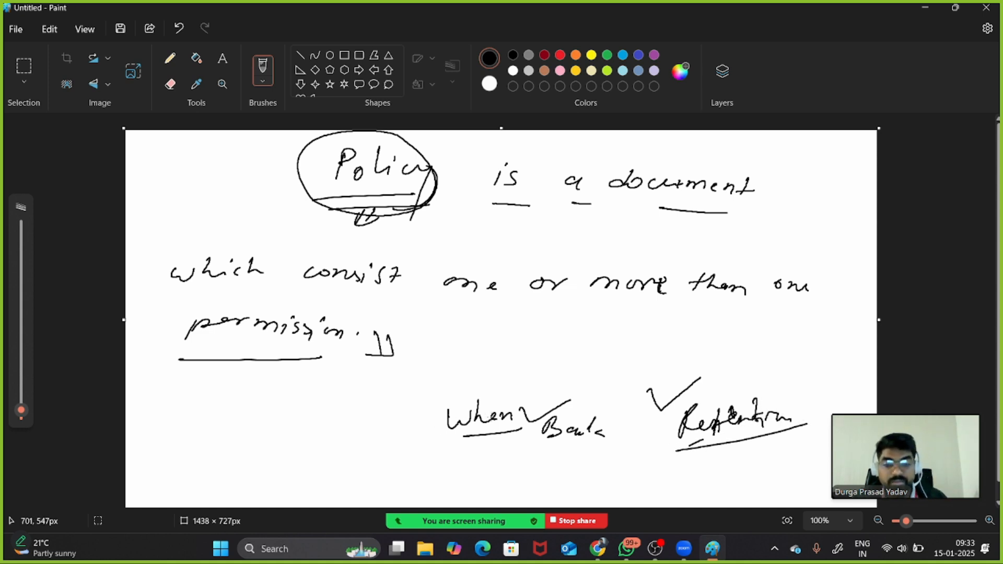
# Handwrite "Policy" and "Customer" after a slash beside "permission.", underline both words and start circling "Policy"
pyautogui.moveTo(412, 326); pyautogui.dragTo(396, 368)
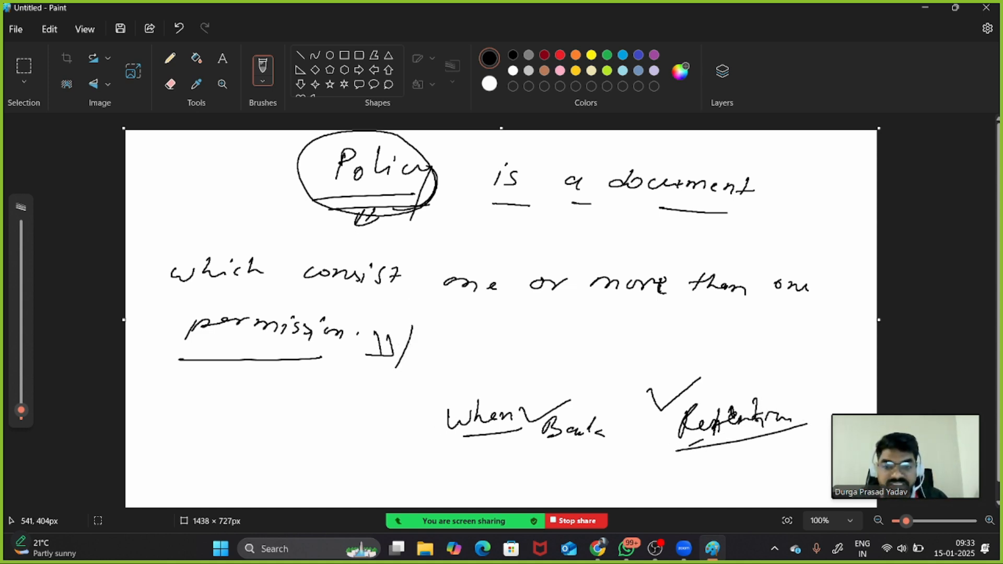
pyautogui.moveTo(425, 324)
pyautogui.mouseDown()
pyautogui.moveTo(454, 338)
pyautogui.moveTo(462, 364)
pyautogui.moveTo(486, 341)
pyautogui.moveTo(644, 331)
pyautogui.mouseUp()
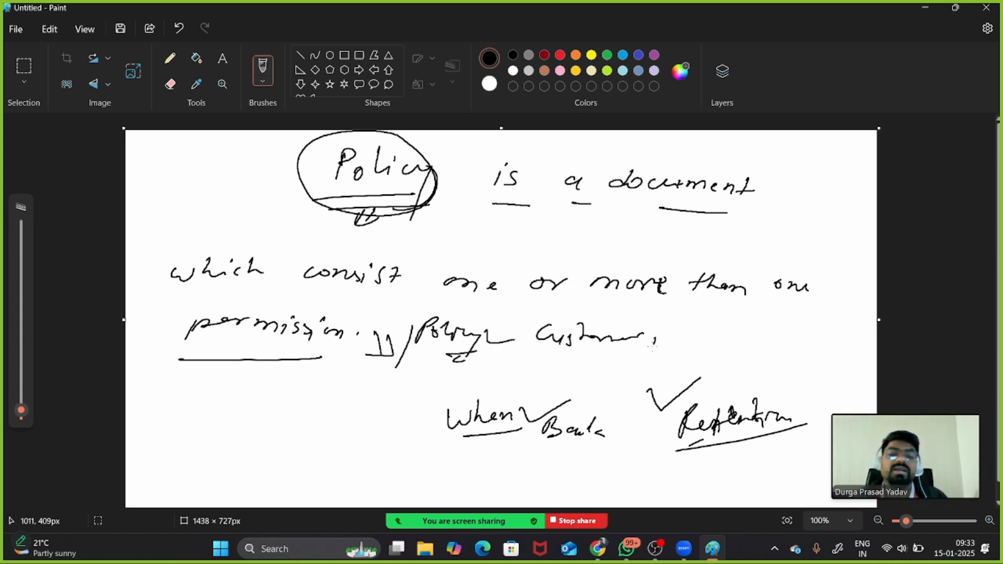
pyautogui.moveTo(546, 349); pyautogui.dragTo(656, 337)
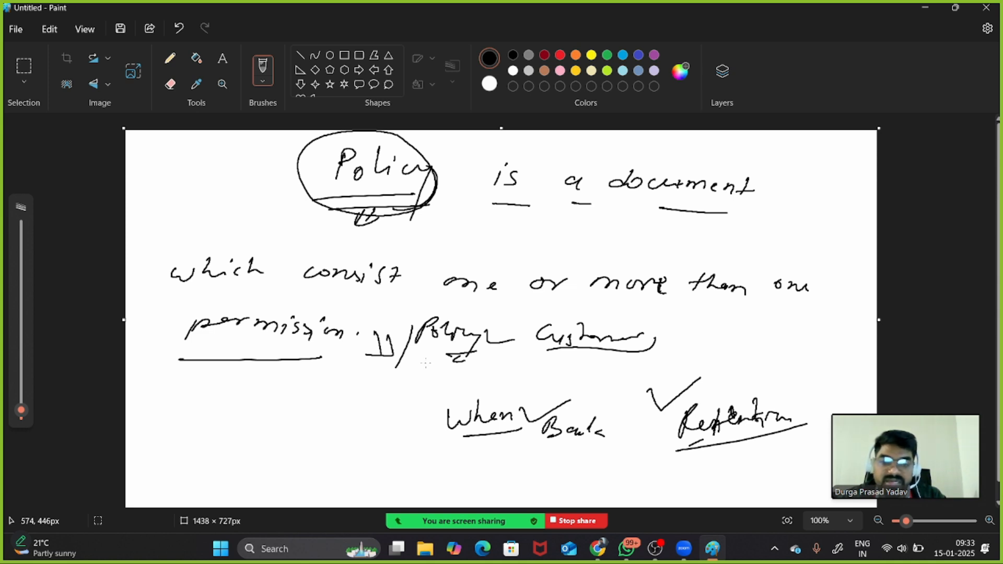
pyautogui.moveTo(425, 364)
pyautogui.mouseDown()
pyautogui.moveTo(472, 363)
pyautogui.moveTo(552, 341)
pyautogui.moveTo(440, 324)
pyautogui.mouseUp()
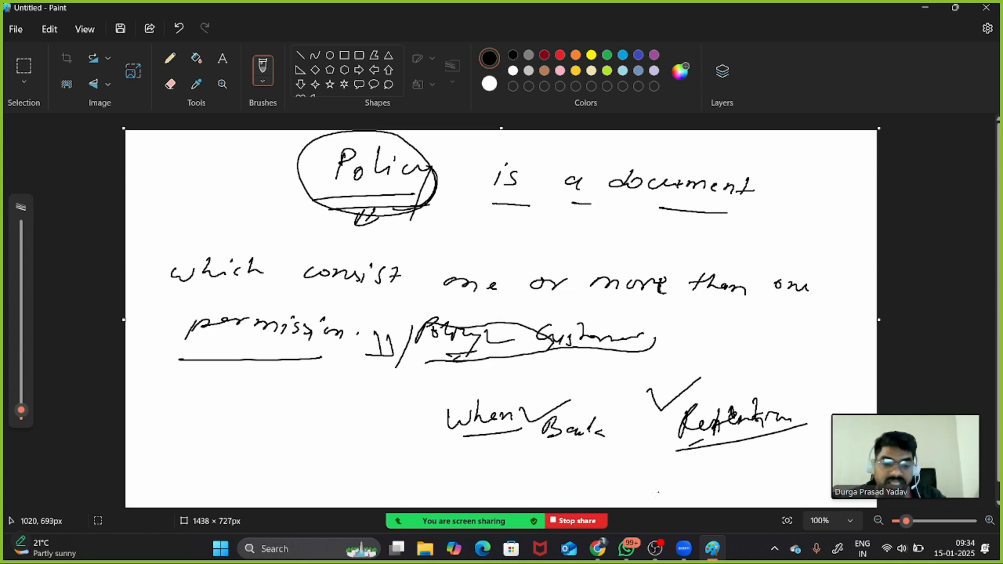
# Switch to the Lifecycle Manager page in the browser and highlight the "Custom policy" and "Default policy" options in turn
pyautogui.click(598, 553)
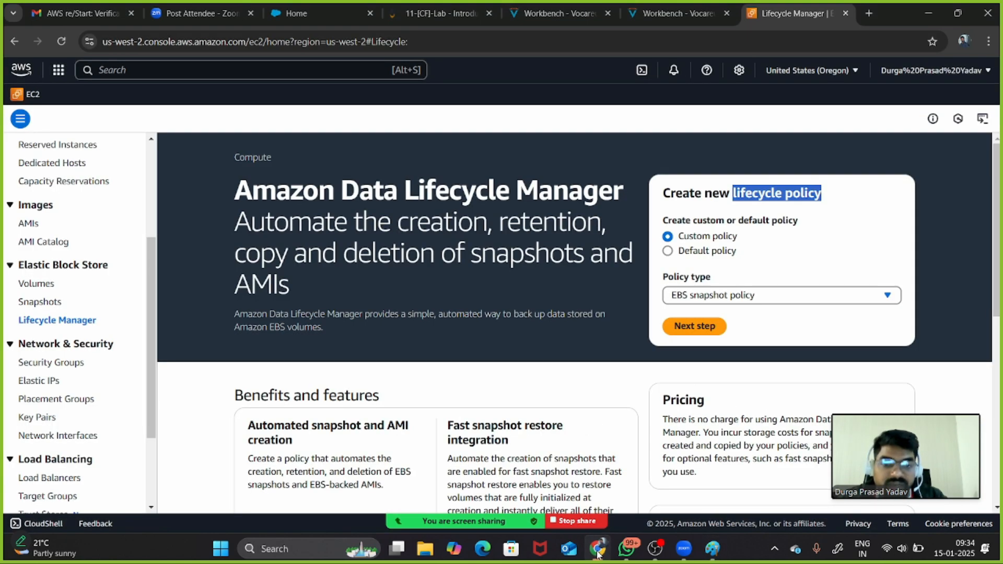
pyautogui.click(759, 241)
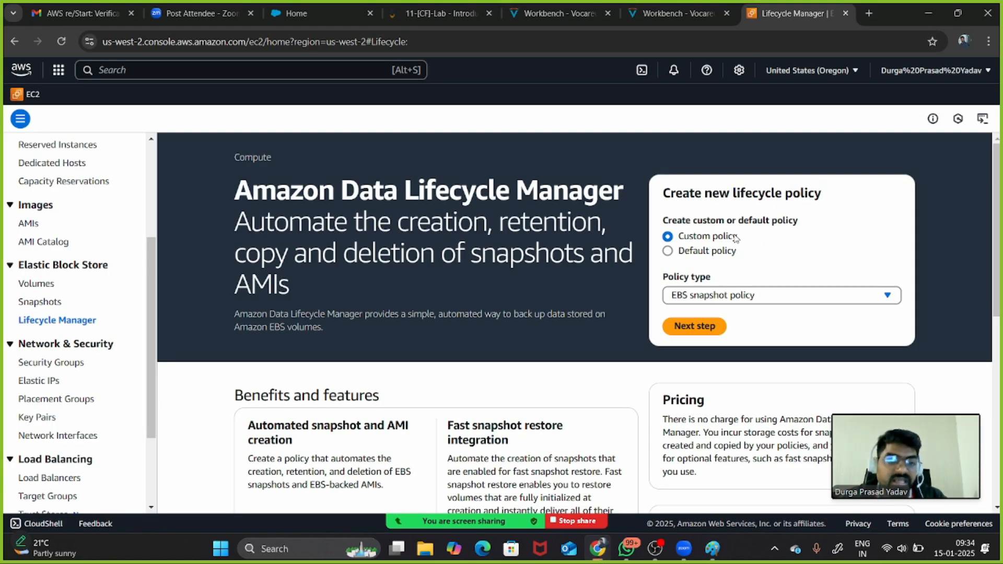
pyautogui.moveTo(741, 239); pyautogui.dragTo(683, 240)
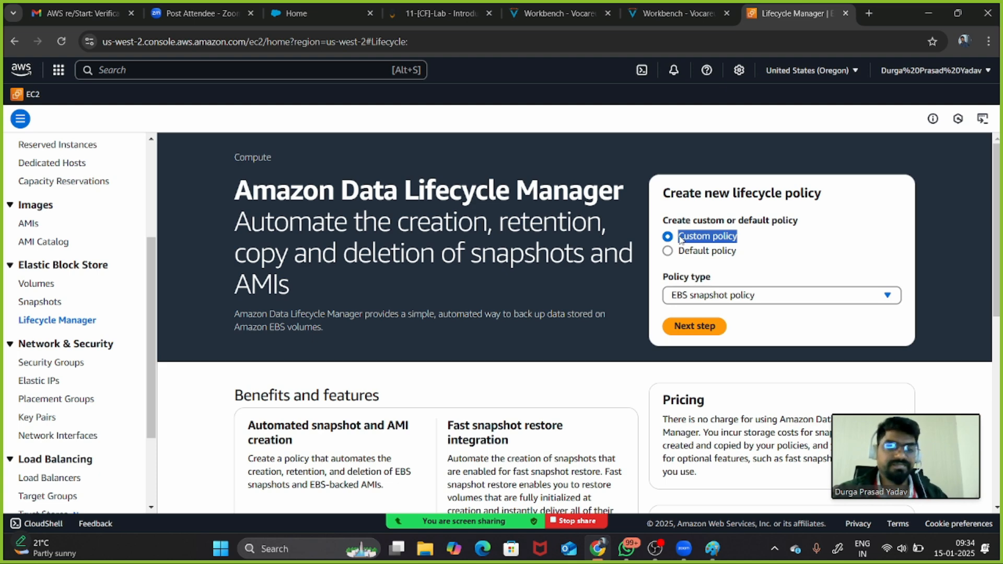
pyautogui.moveTo(738, 251); pyautogui.dragTo(684, 253)
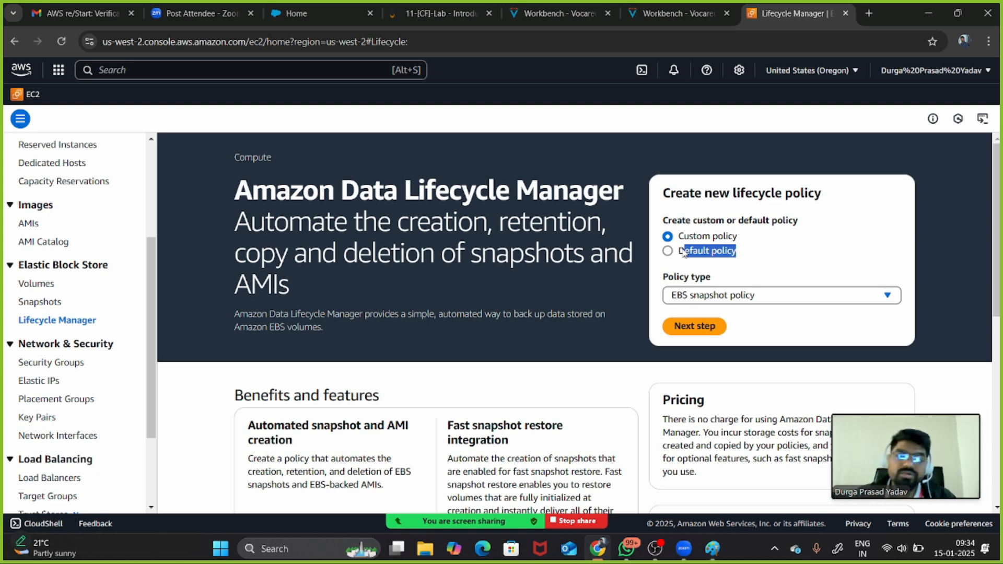
pyautogui.click(563, 294)
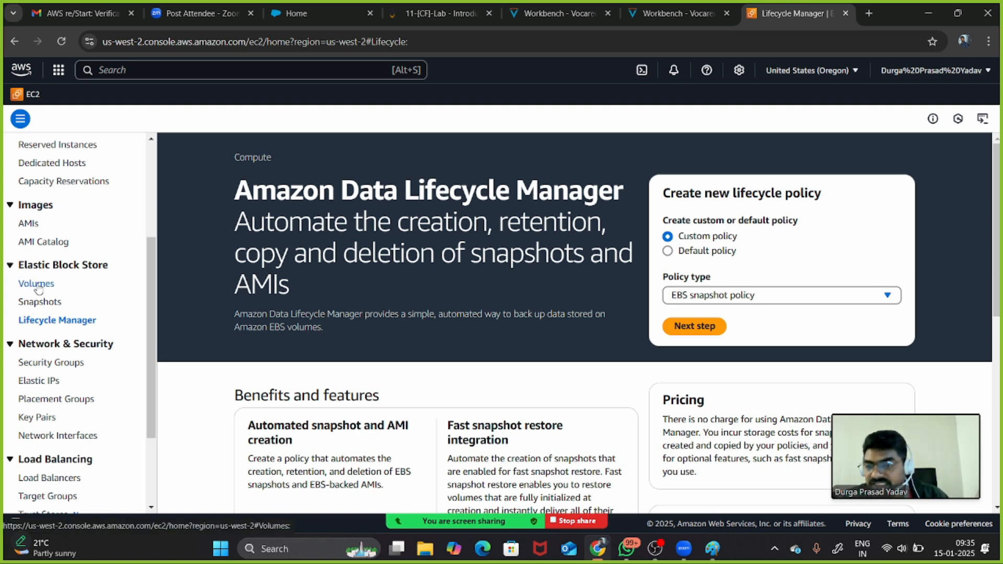
# Go to the EC2 Instances page and start launching a new instance named "Windows-M"
pyautogui.scroll(-2, 46, 317)
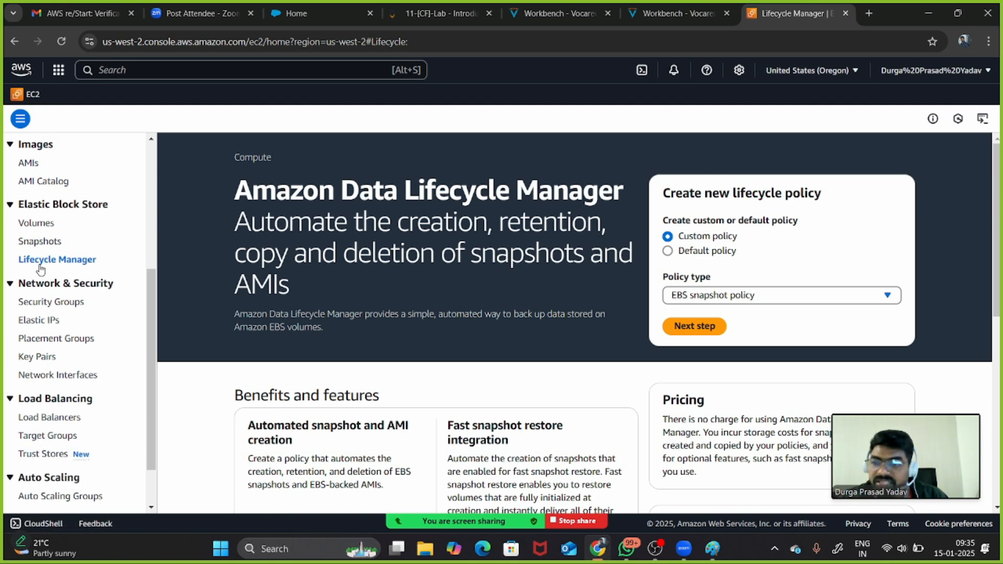
pyautogui.click(31, 233)
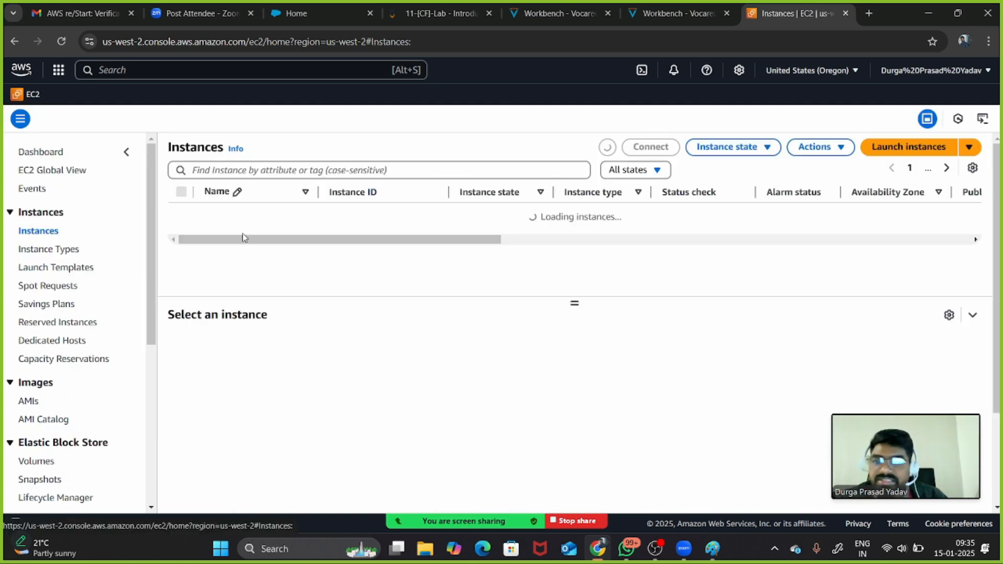
pyautogui.click(895, 152)
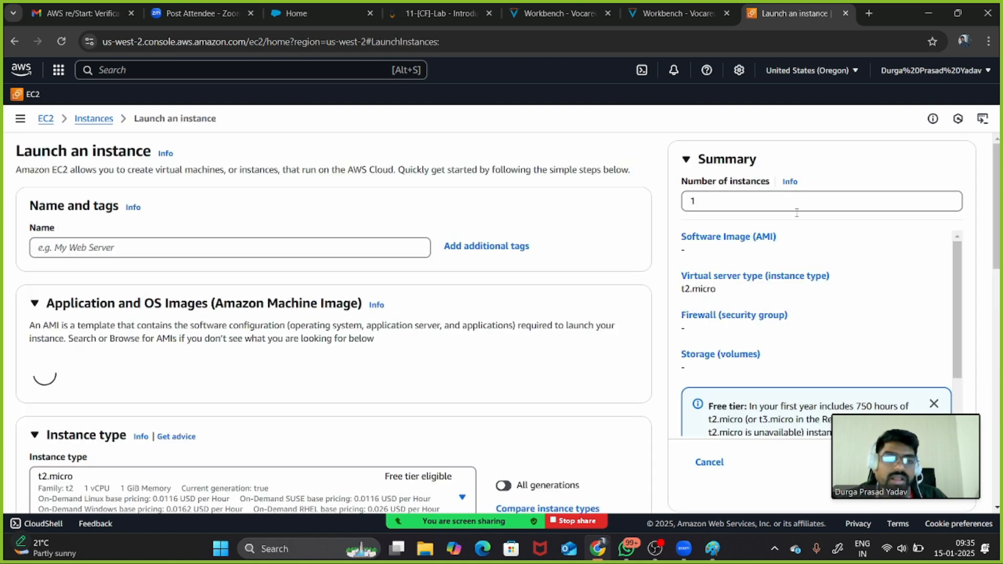
pyautogui.click(247, 242)
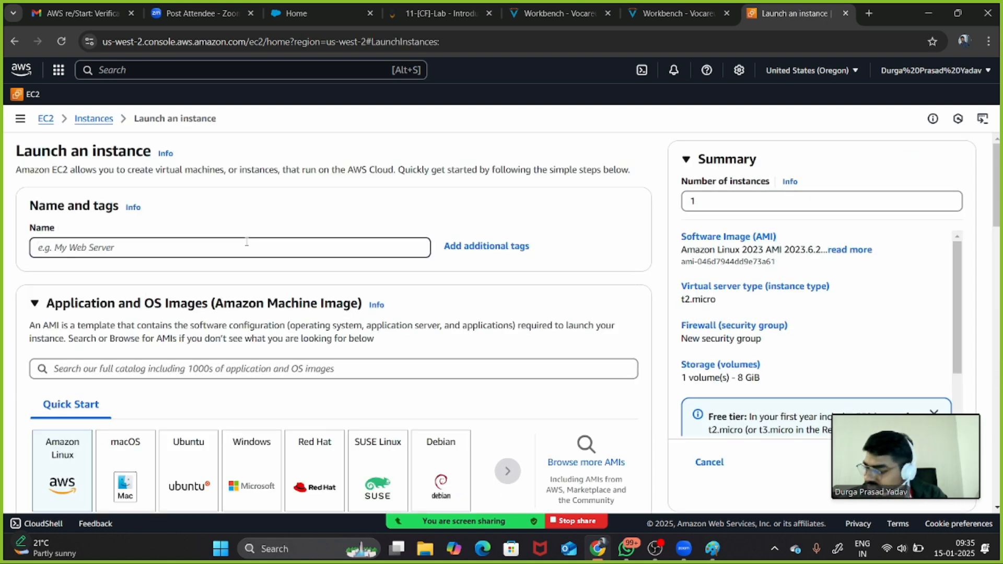
pyautogui.write('Window')
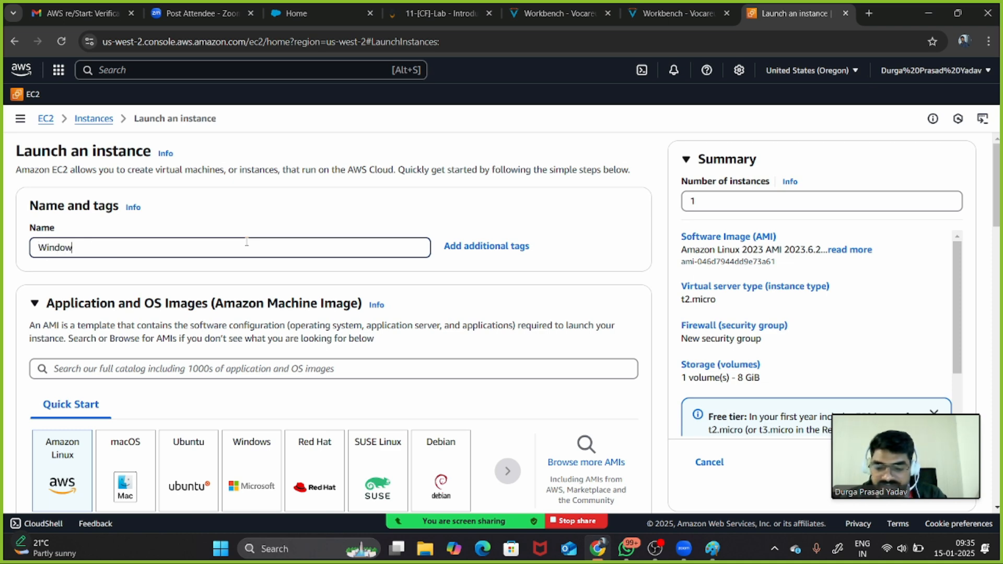
pyautogui.write('s M')
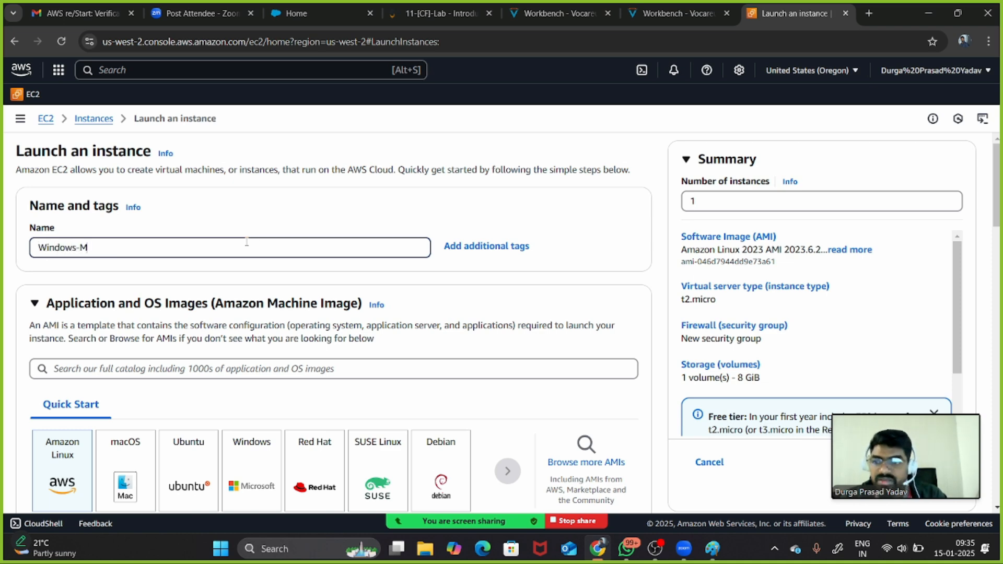
# Choose the Windows quick-start image and set the AMI to Microsoft Windows Server 2022 Base
pyautogui.scroll(-4, 281, 259)
pyautogui.click(265, 267)
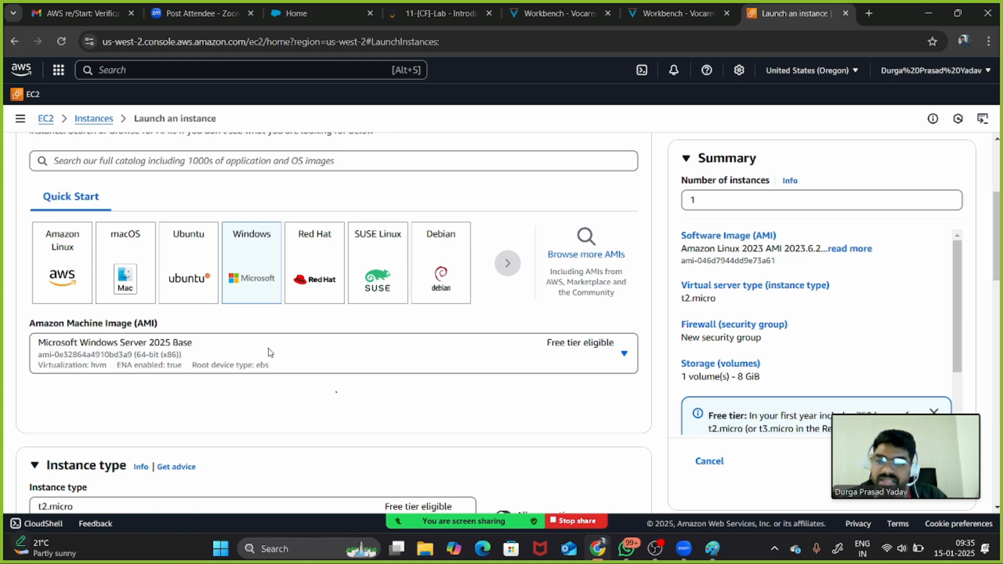
pyautogui.click(269, 353)
pyautogui.click(242, 276)
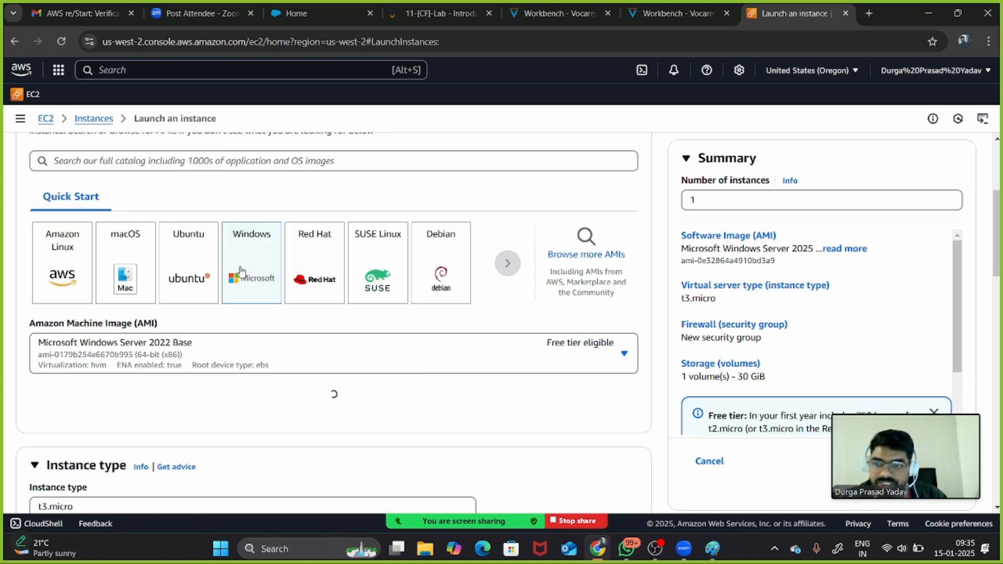
# Create a new RSA key pair named "LMK" in .pem format for the instance's login
pyautogui.scroll(-4, 321, 303)
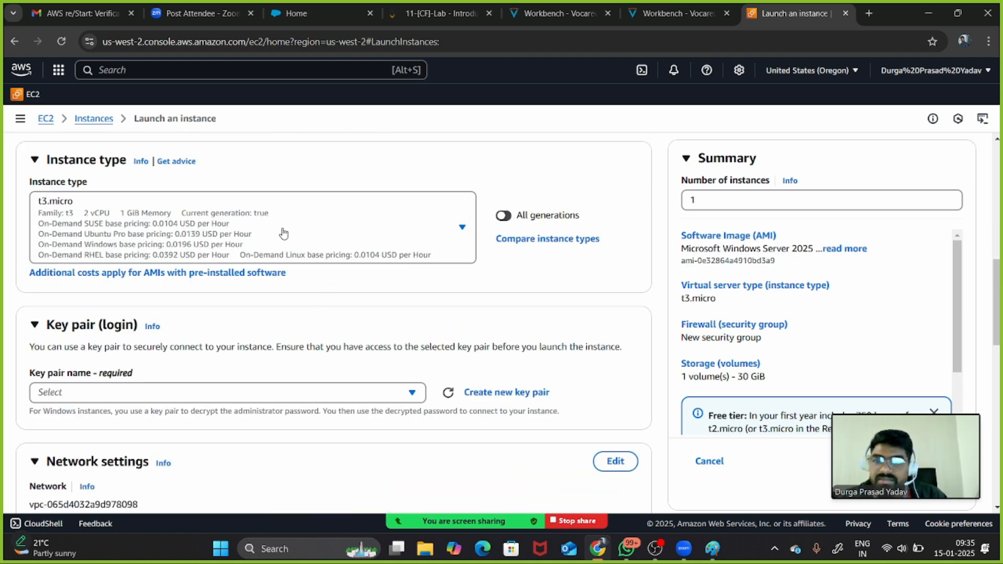
pyautogui.scroll(-4, 316, 358)
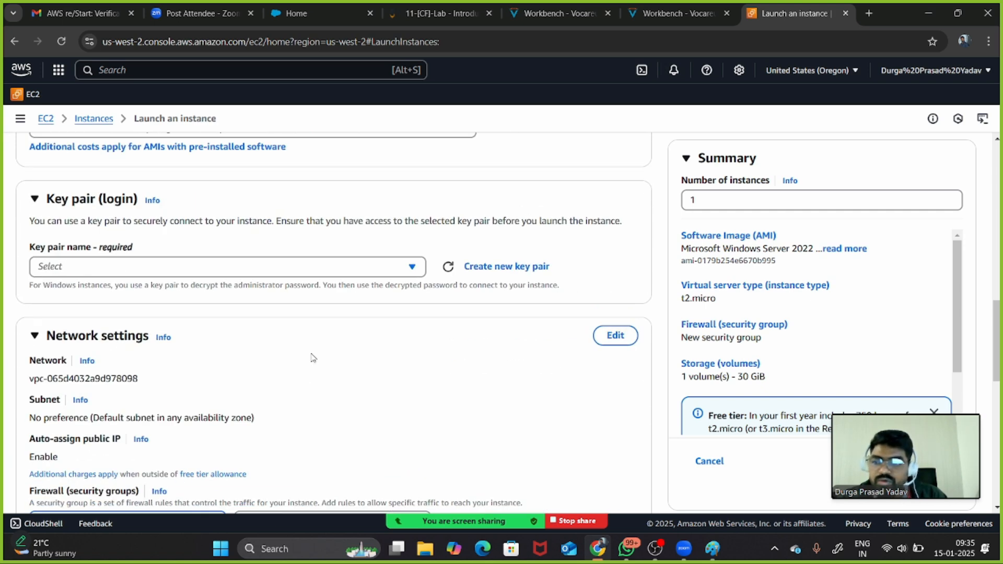
pyautogui.click(486, 267)
pyautogui.click(436, 210)
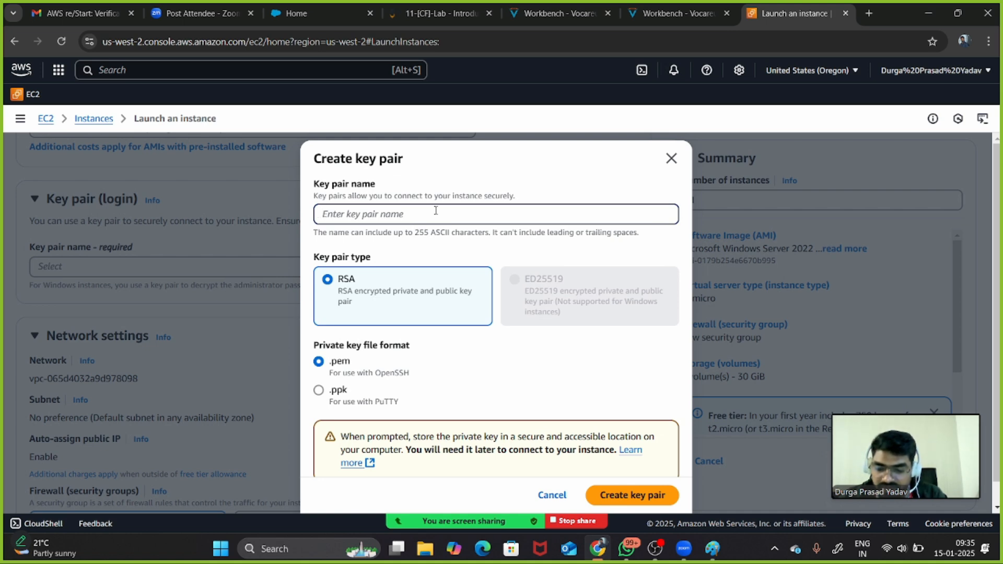
pyautogui.write('LM')
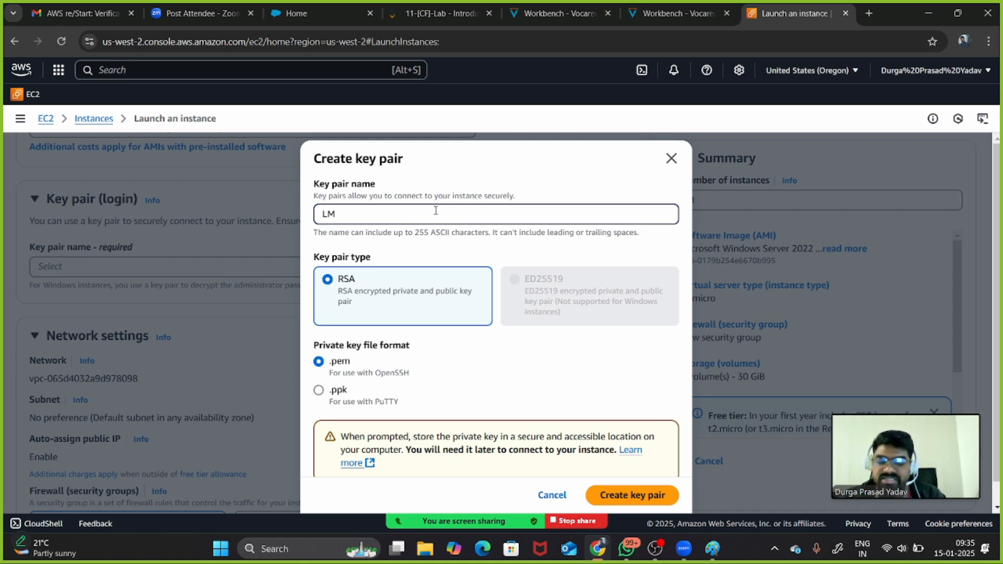
pyautogui.write('K')
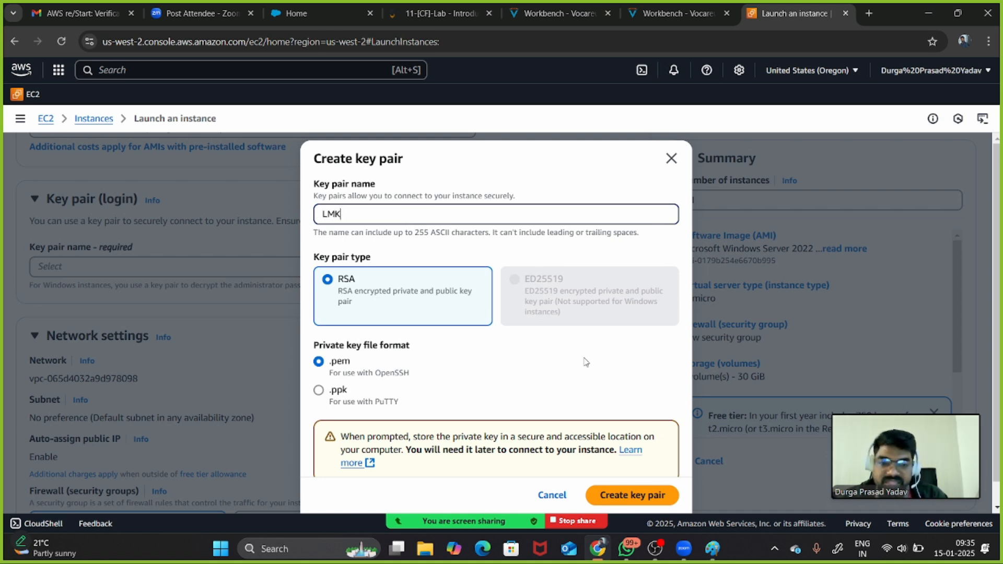
pyautogui.scroll(-1, 586, 360)
pyautogui.click(638, 487)
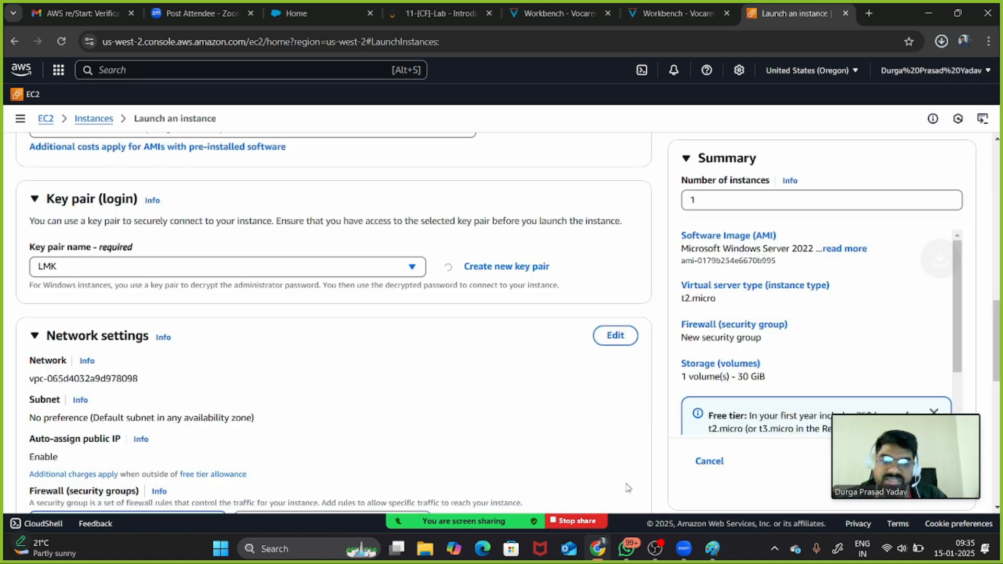
# Keep the default network and 30 GiB gp2 storage settings, move the webcam window aside and launch the instance
pyautogui.scroll(-3, 557, 408)
pyautogui.scroll(-1, 557, 408)
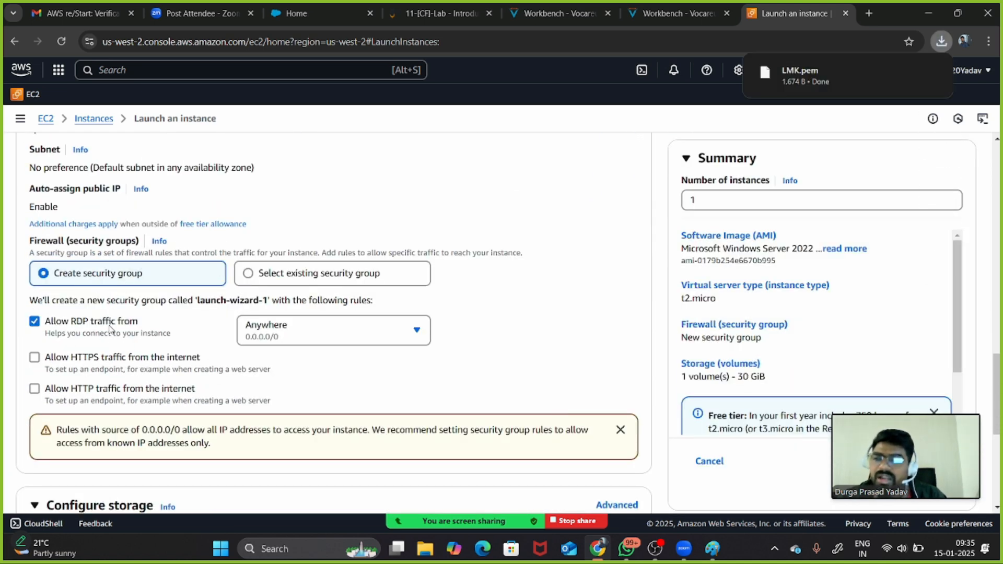
pyautogui.scroll(-6, 180, 334)
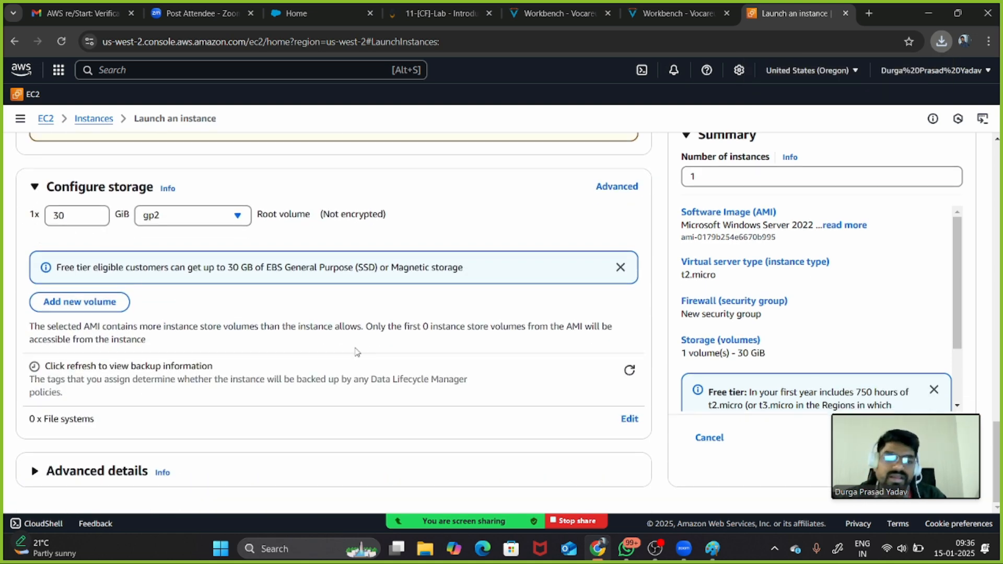
pyautogui.moveTo(878, 435); pyautogui.dragTo(746, 445)
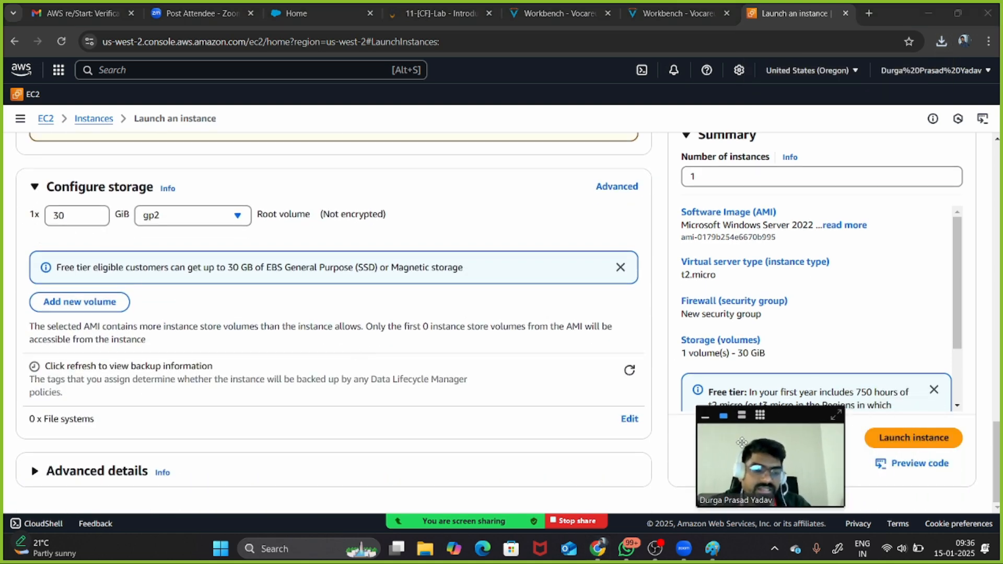
pyautogui.click(922, 441)
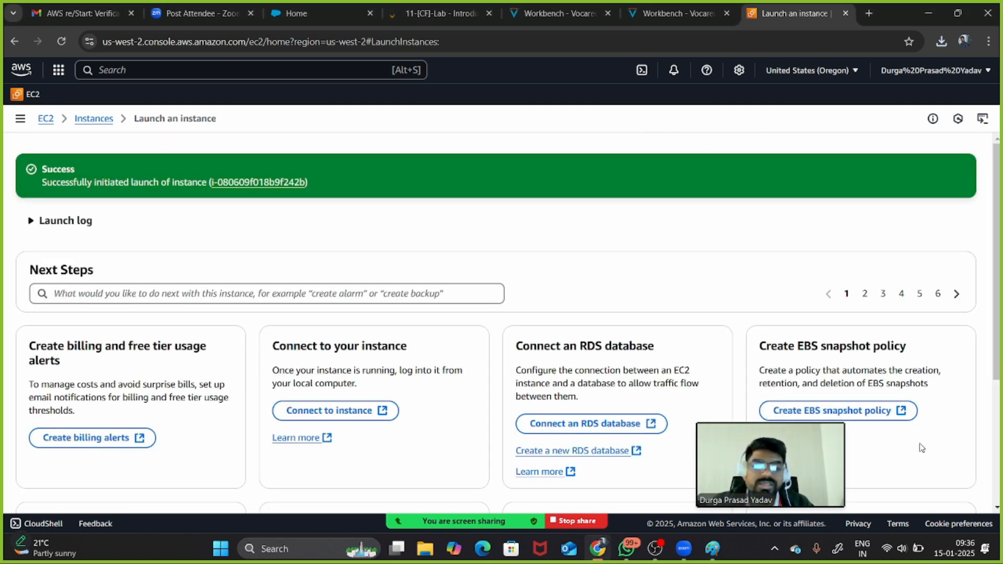
# Move the webcam window back, open the Instances list, refresh it and examine the Windows-M instance's availability zone and address columns
pyautogui.moveTo(812, 449)
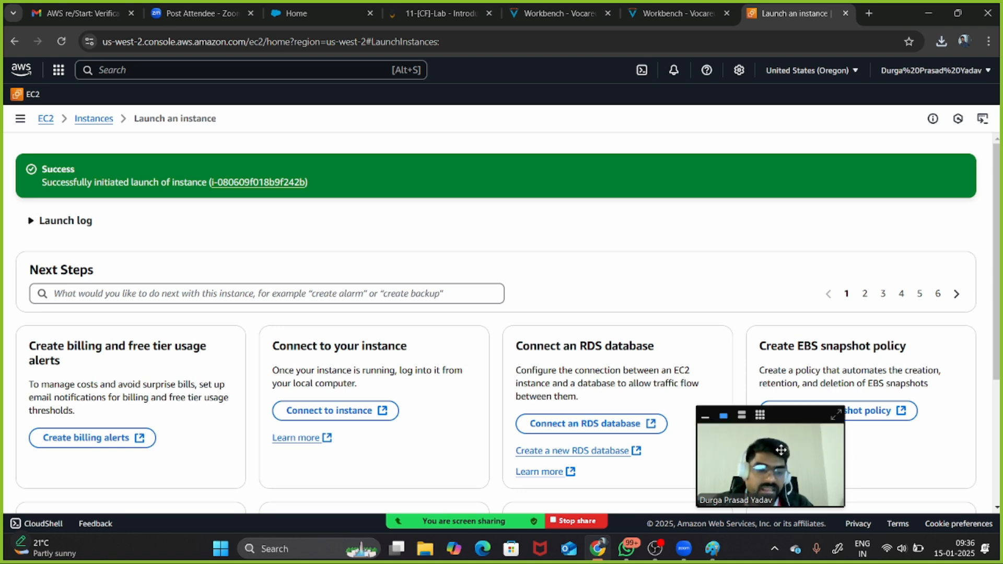
pyautogui.moveTo(812, 449); pyautogui.dragTo(926, 441)
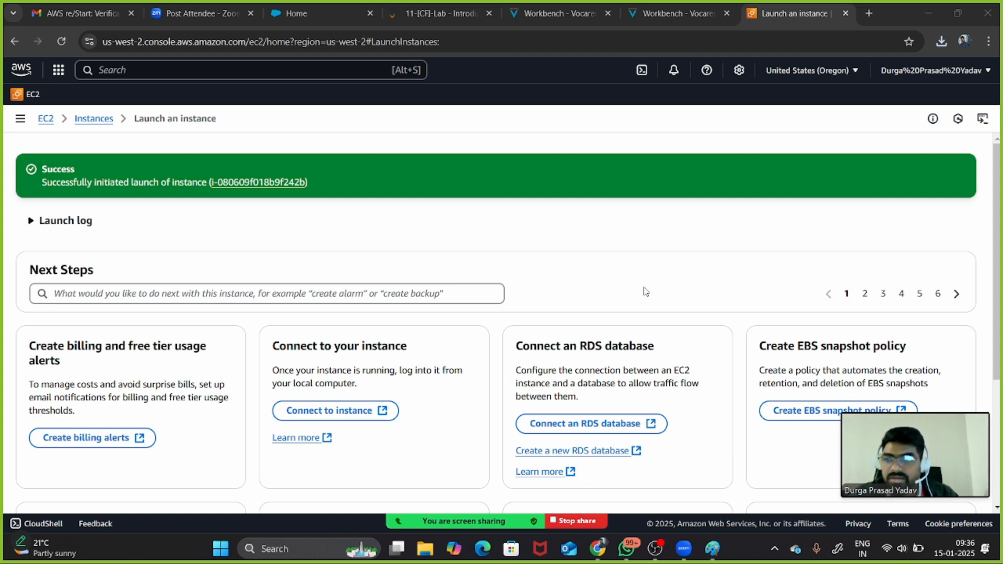
pyautogui.click(89, 120)
pyautogui.click(608, 146)
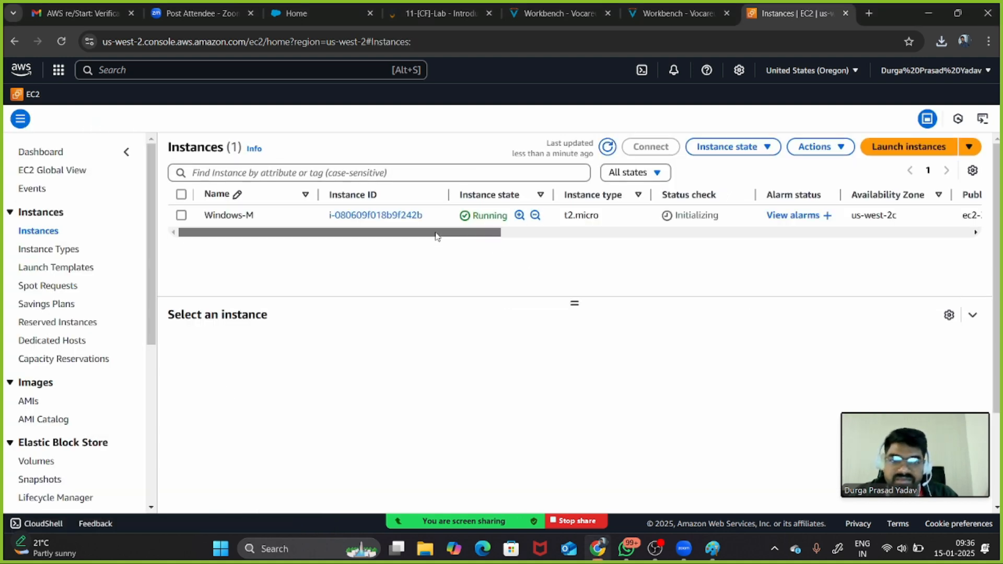
pyautogui.moveTo(439, 233); pyautogui.dragTo(575, 230)
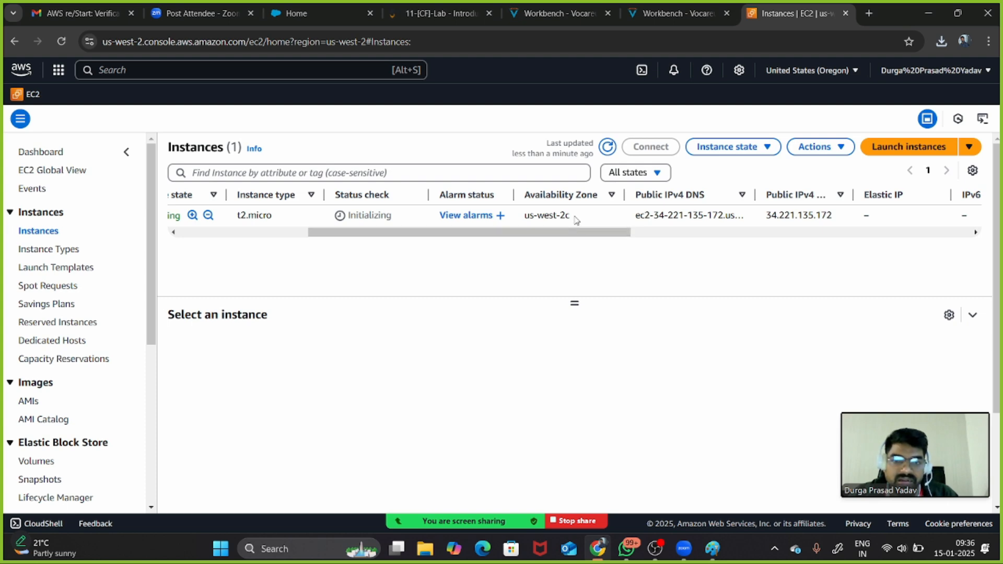
# Check the availability zone of the Windows-M instance in the instances list, leaving the instance unselected
pyautogui.click(531, 225)
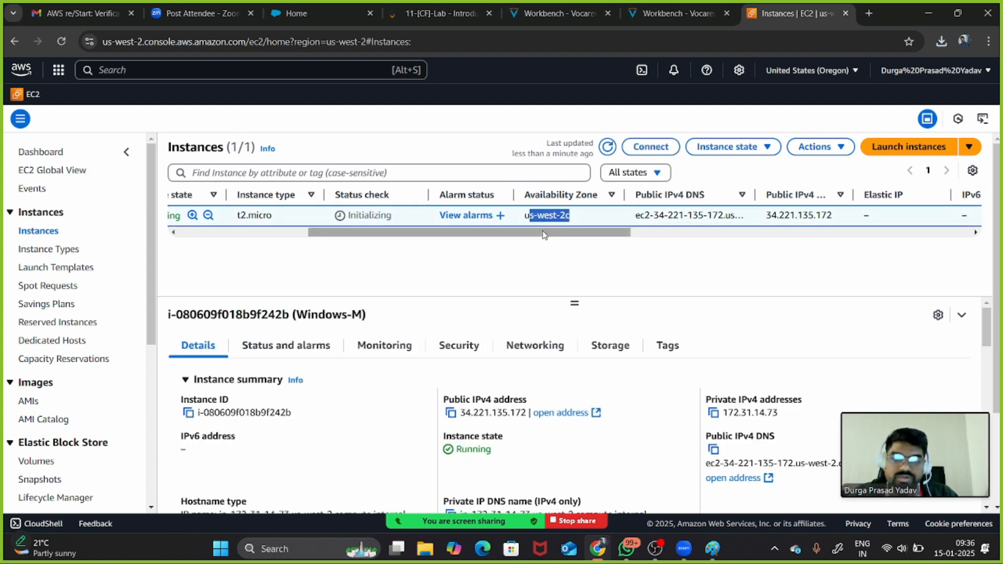
pyautogui.moveTo(546, 233); pyautogui.dragTo(366, 237)
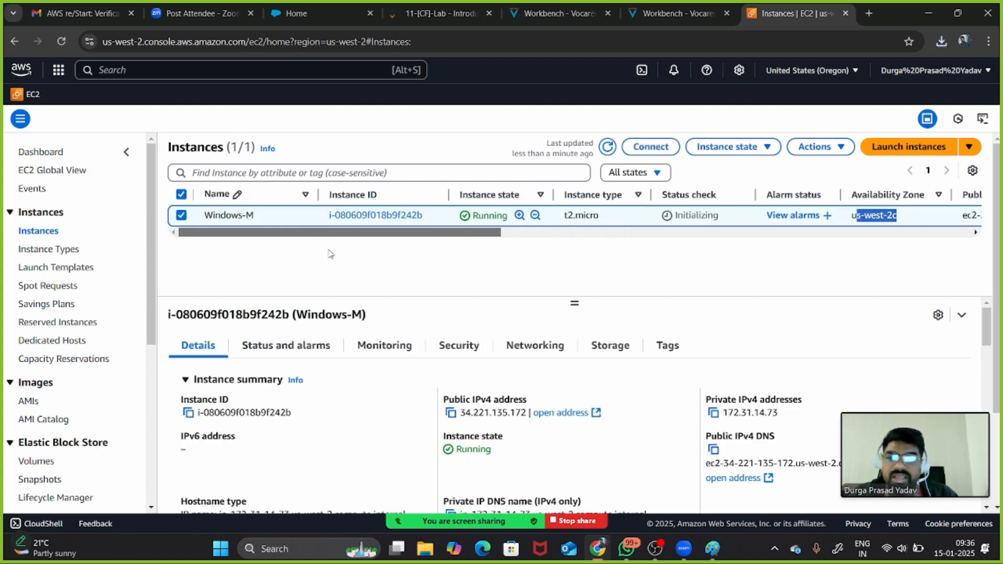
pyautogui.click(182, 218)
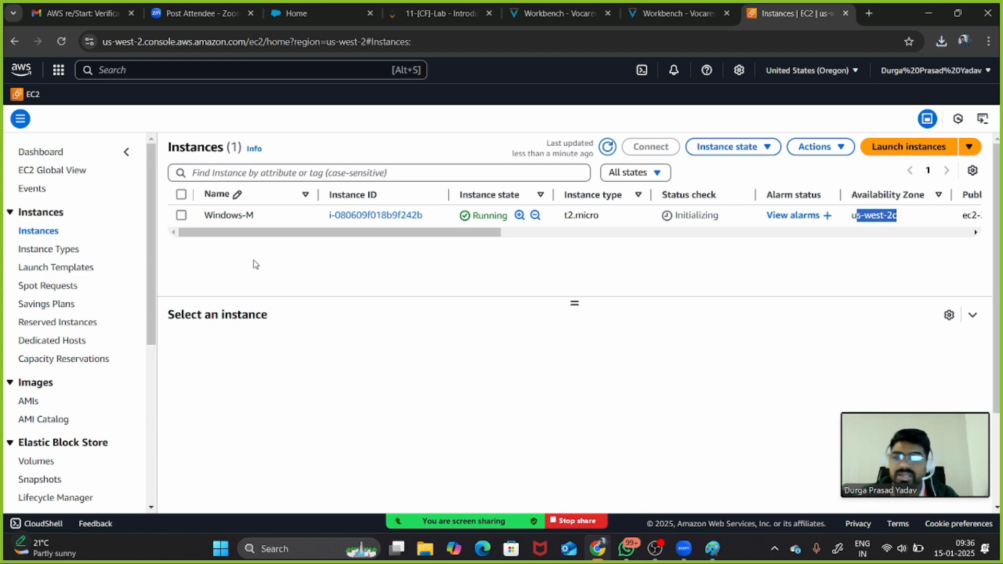
# Start creating a new Elastic Block Store volume of type gp3 and set its size to 2 GiB
pyautogui.scroll(-2, 86, 439)
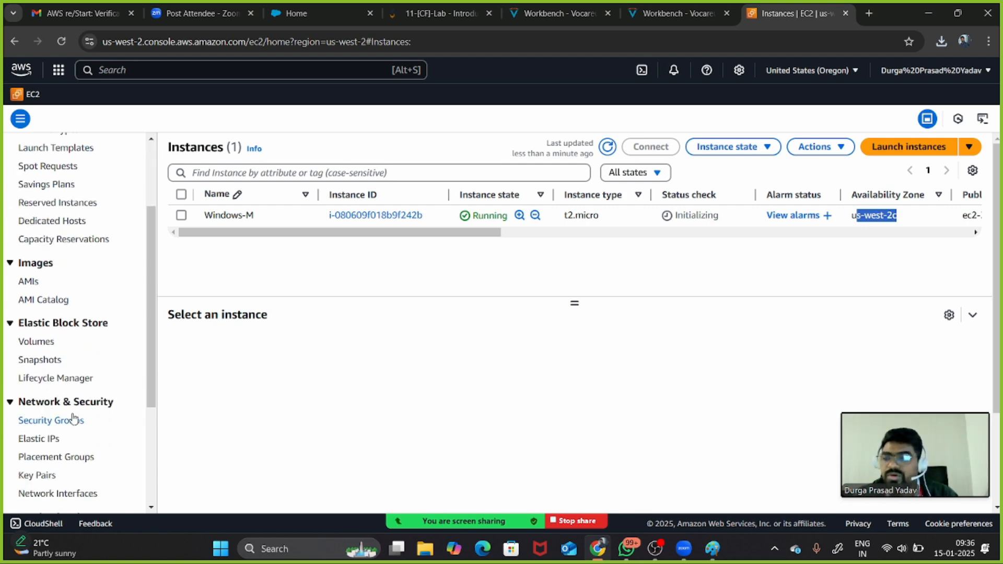
pyautogui.click(36, 342)
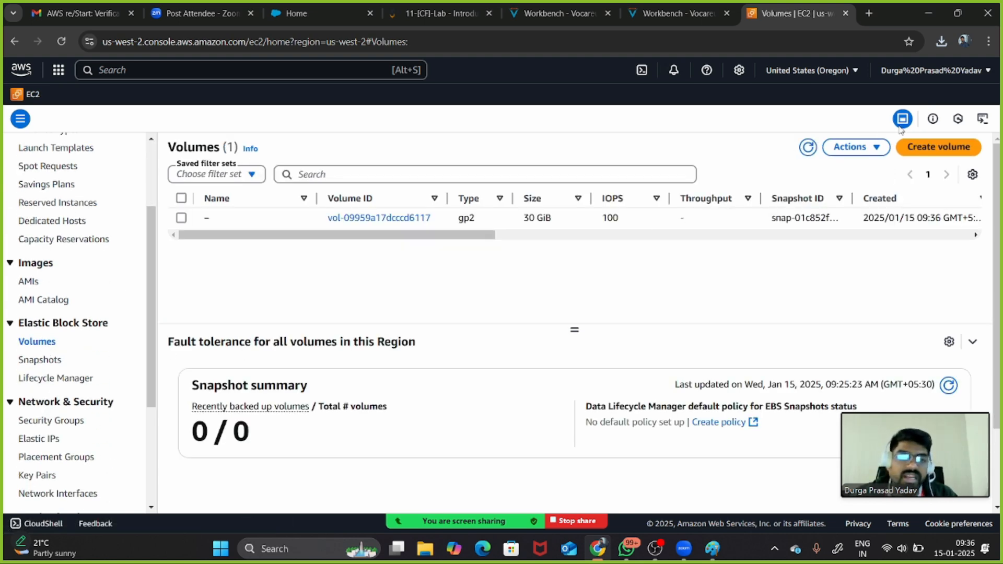
pyautogui.click(939, 147)
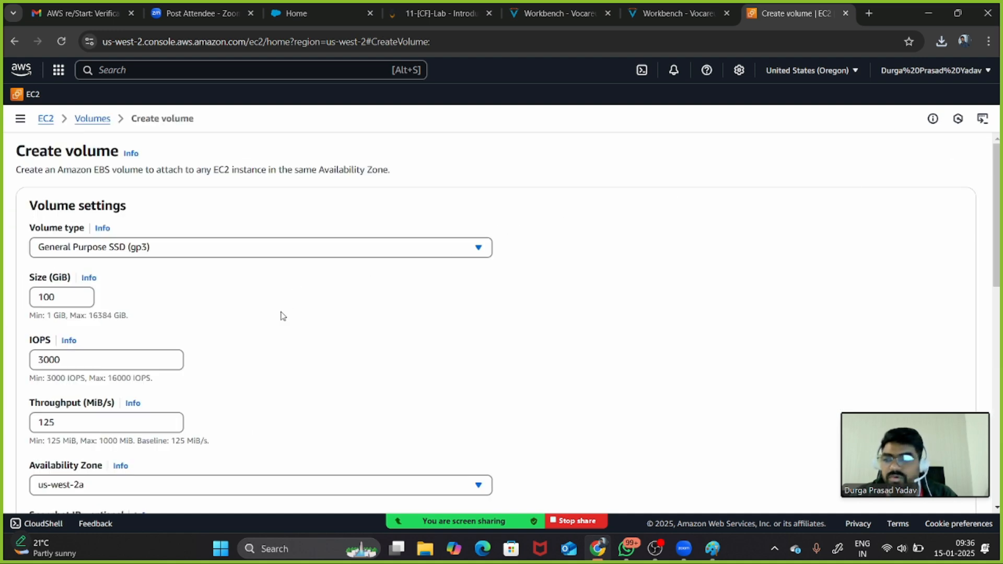
pyautogui.scroll(-1, 283, 316)
pyautogui.click(66, 250)
pyautogui.press('BackSpace')
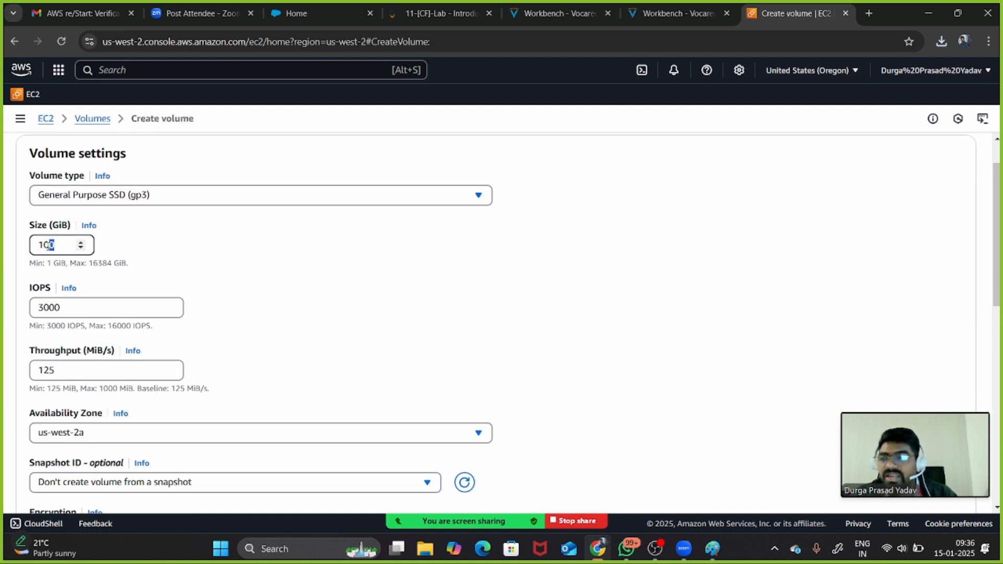
pyautogui.doubleClick(33, 243)
pyautogui.press('BackSpace')
pyautogui.write('2')
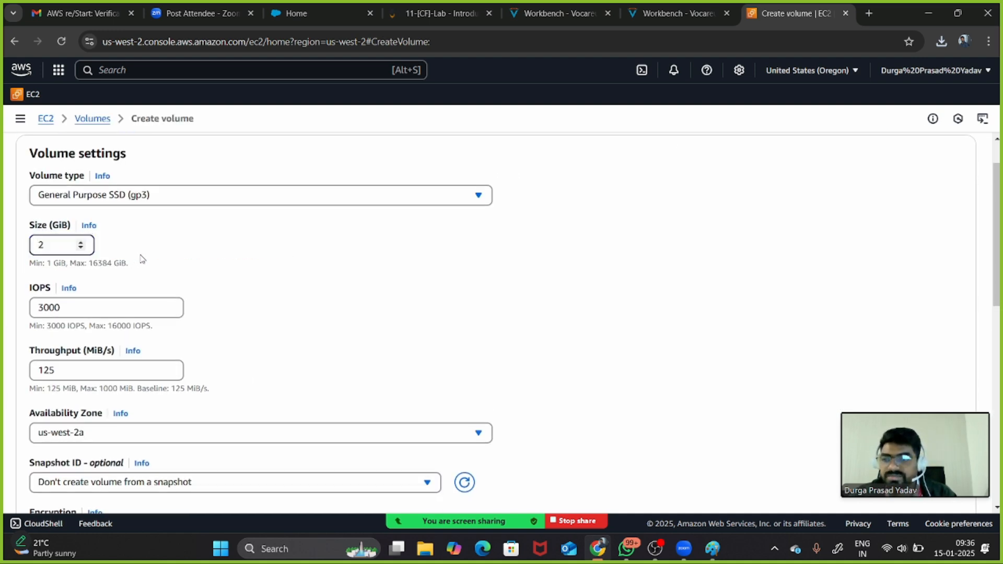
pyautogui.click(167, 256)
# Set the new volume's availability zone to us-west-2c, without using a source snapshot
pyautogui.scroll(-4, 167, 256)
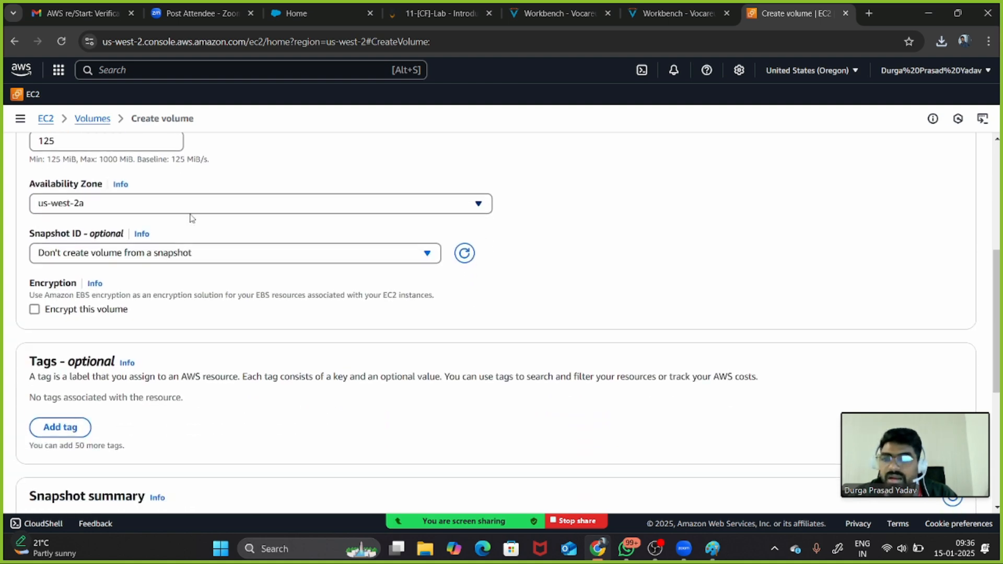
pyautogui.click(190, 212)
pyautogui.click(137, 290)
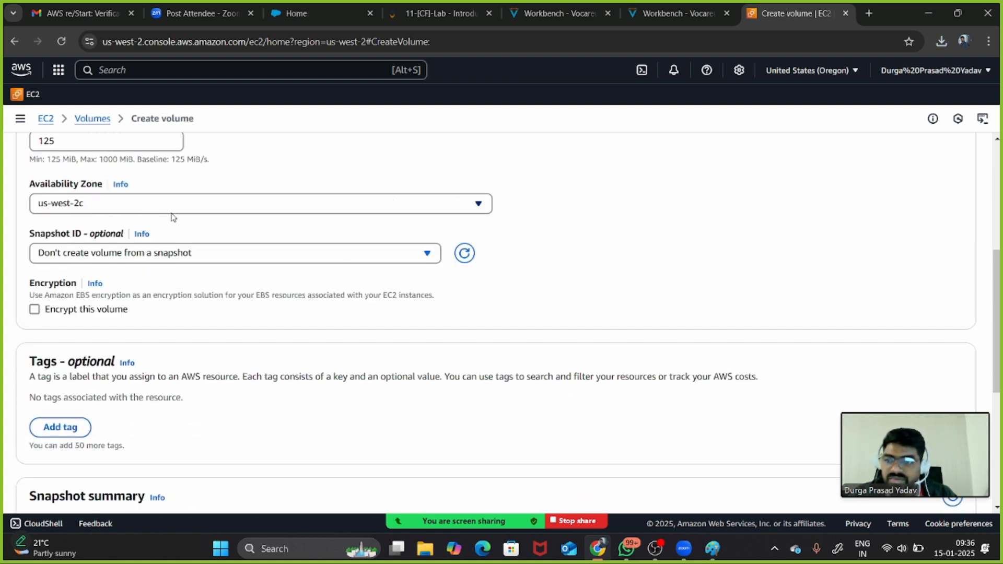
# Add a tag to the new volume with the key "Name" and the value "Production"
pyautogui.scroll(-5, 352, 248)
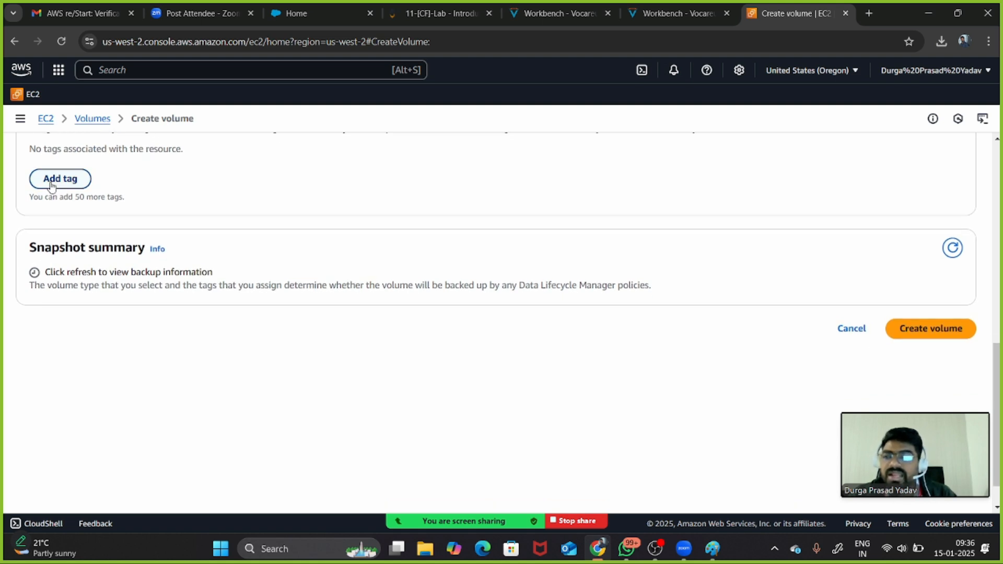
pyautogui.click(52, 180)
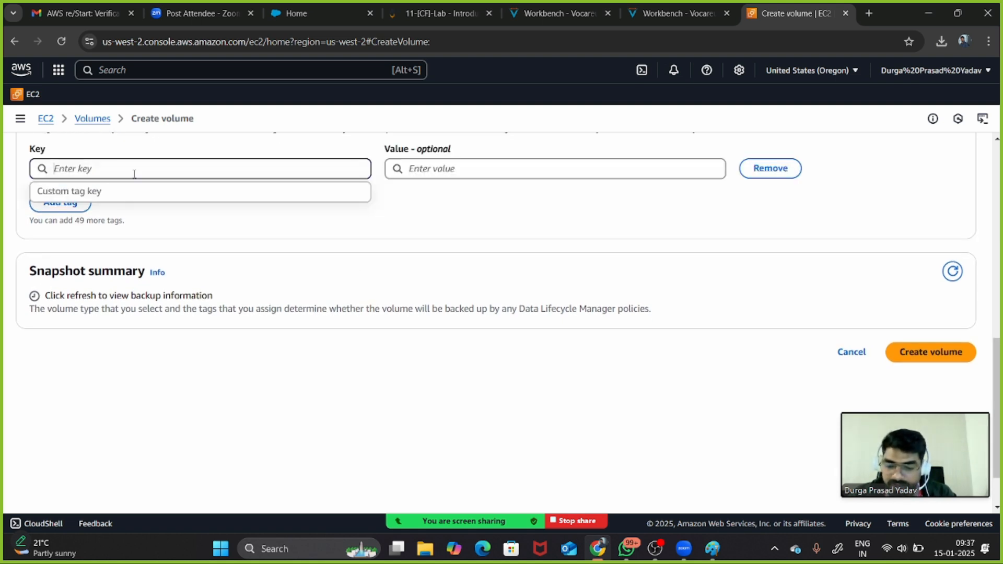
pyautogui.write('Name')
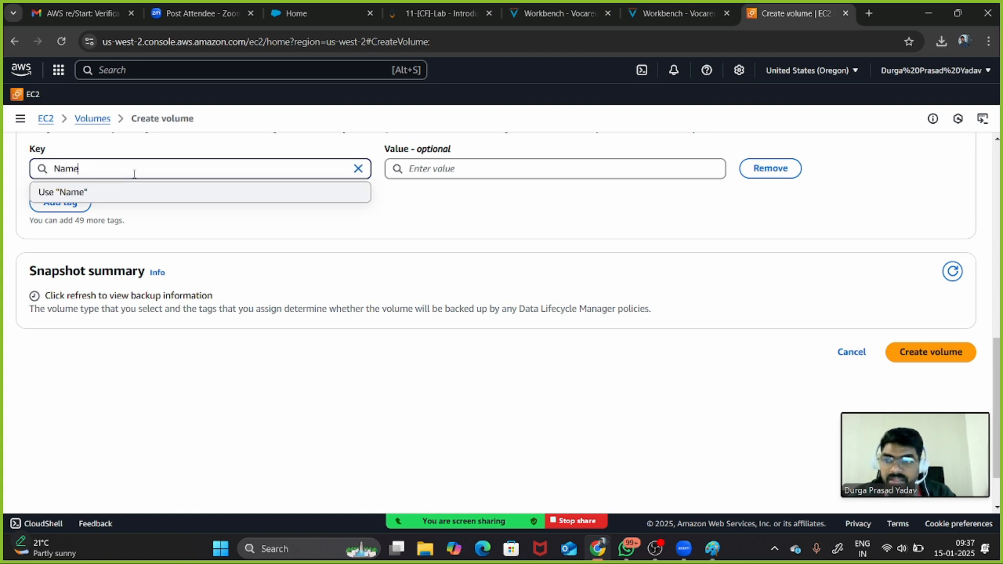
pyautogui.click(416, 170)
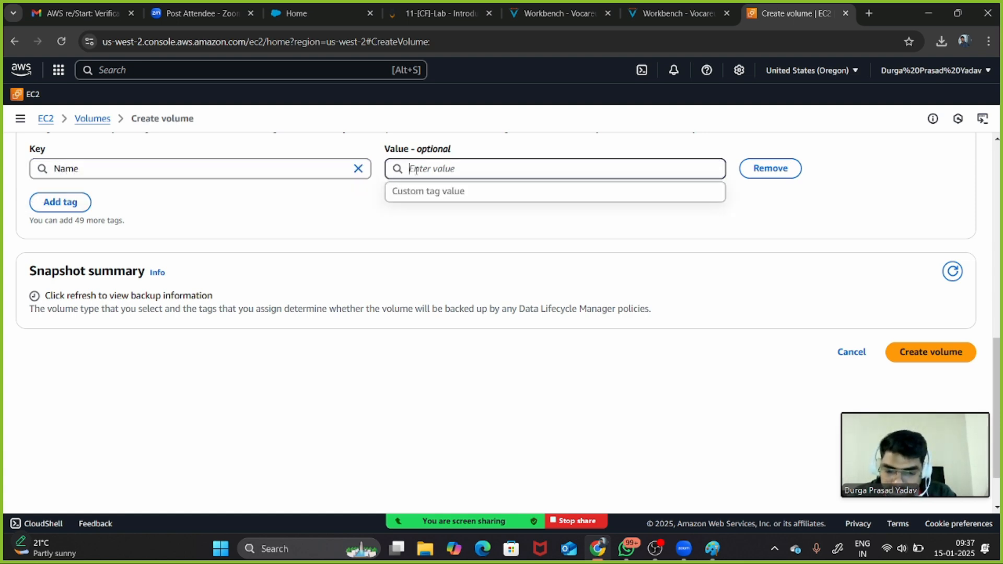
pyautogui.write('p')
pyautogui.press('BackSpace')
pyautogui.write('Productin')
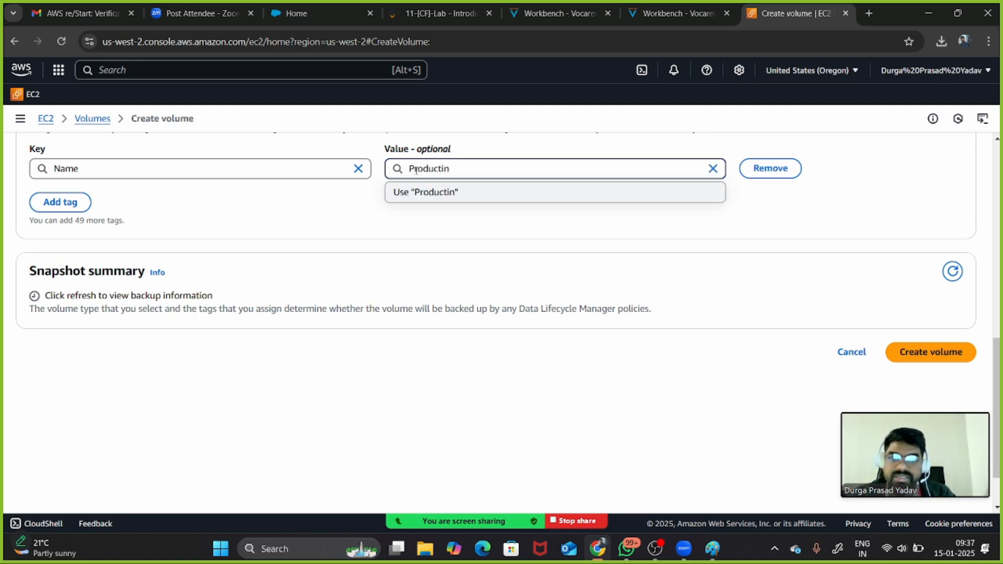
pyautogui.press('BackSpace')
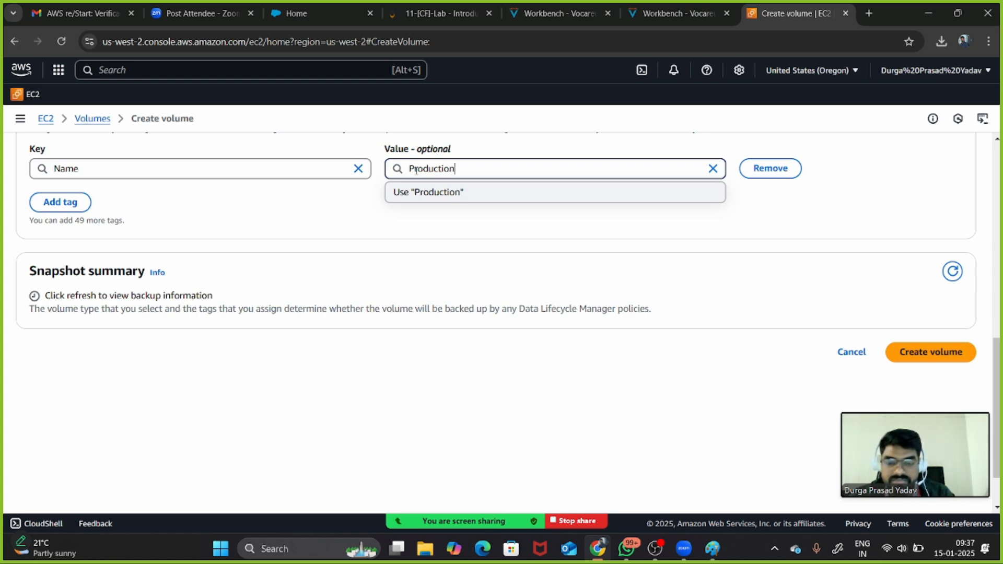
pyautogui.click(307, 242)
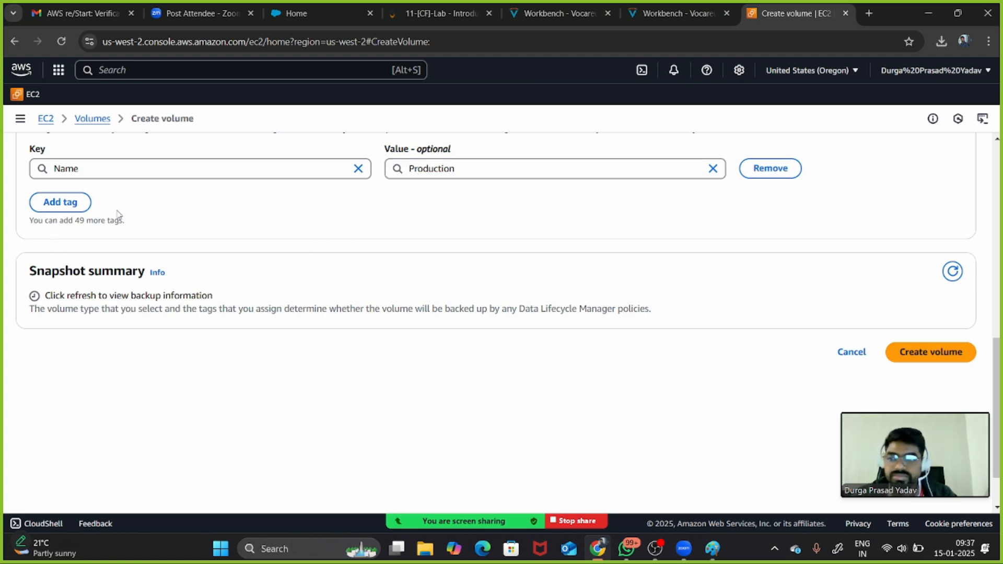
# Change the Name tag's value to "Vol-Production" and create the volume
pyautogui.scroll(-1, 478, 249)
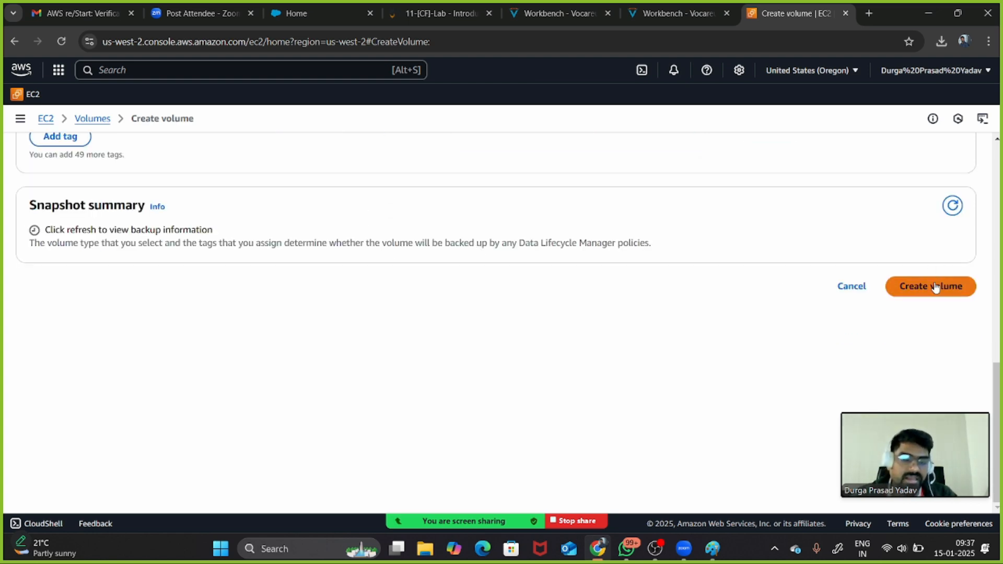
pyautogui.scroll(2, 571, 226)
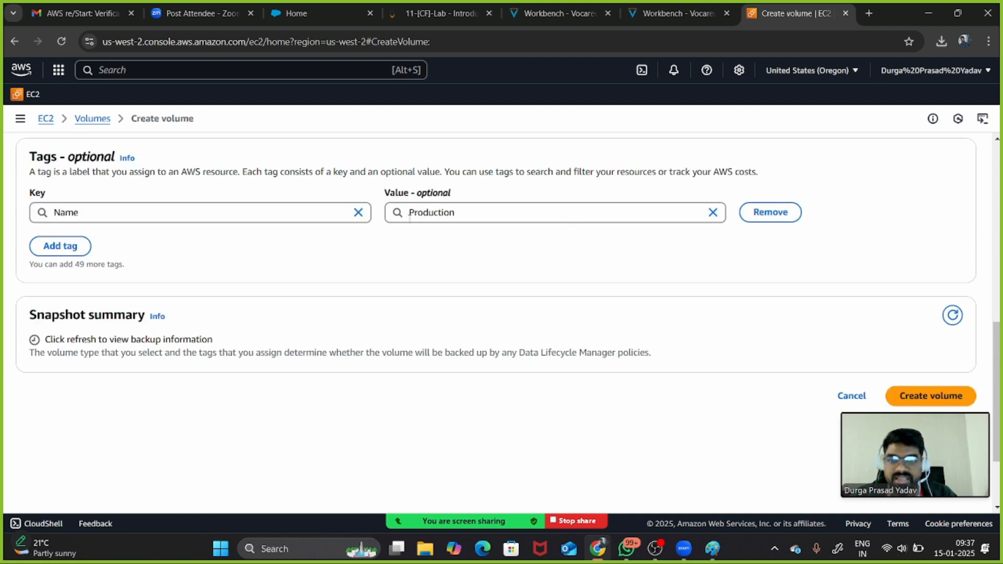
pyautogui.click(410, 213)
pyautogui.write('Vol')
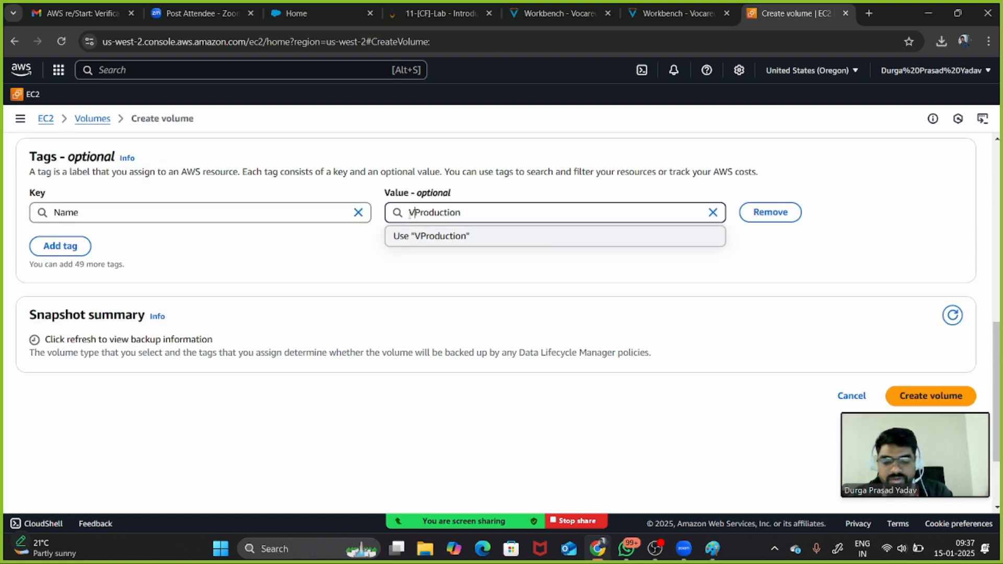
pyautogui.write('-')
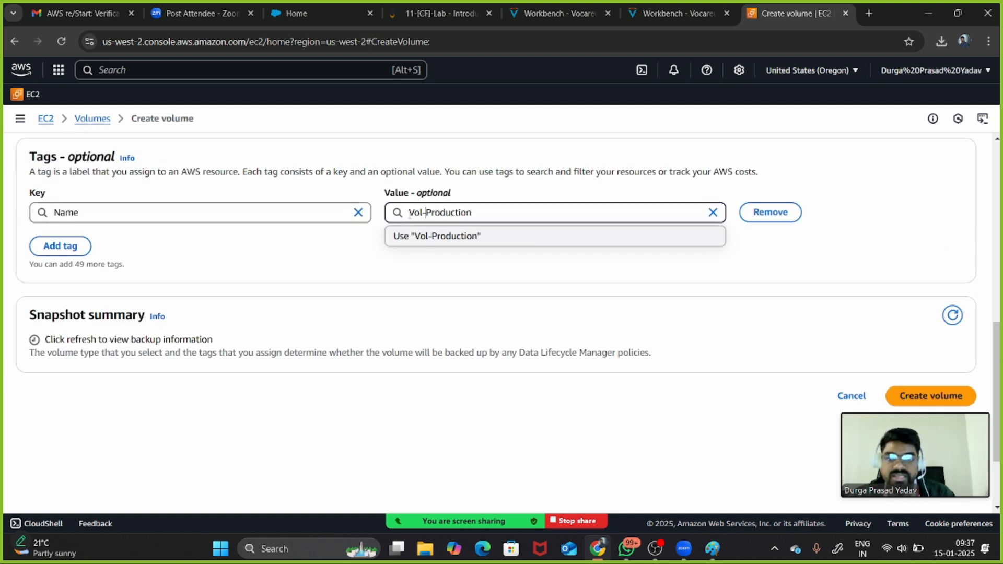
pyautogui.click(517, 287)
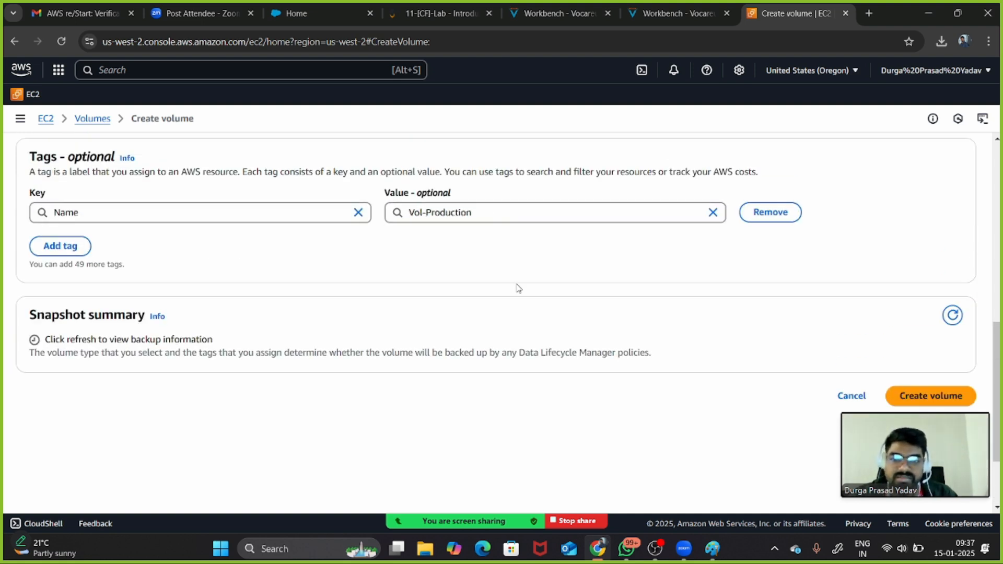
pyautogui.click(933, 393)
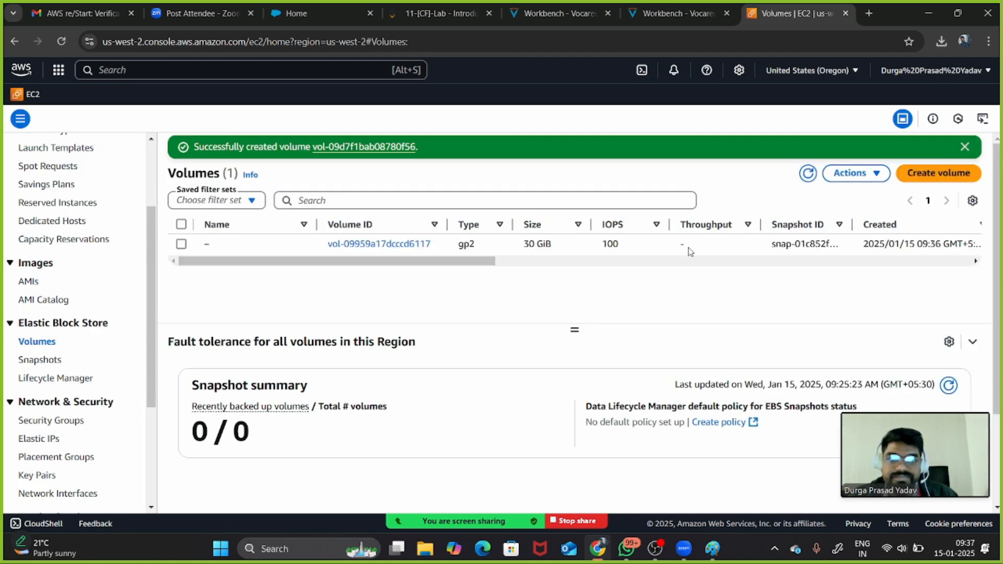
# Refresh the volumes list and examine the availability zone and state of the Vol-Production volume
pyautogui.click(808, 174)
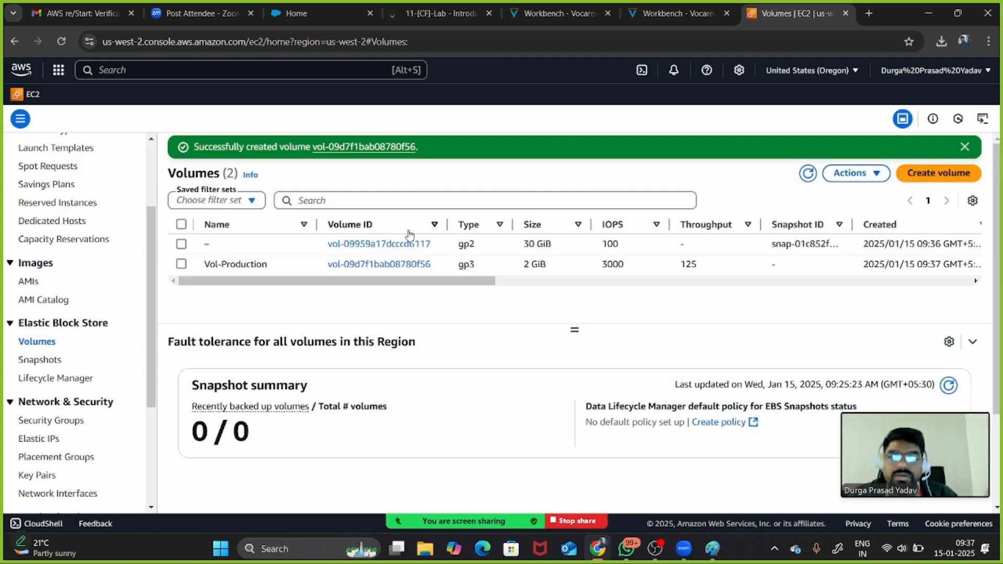
pyautogui.moveTo(450, 282); pyautogui.dragTo(544, 296)
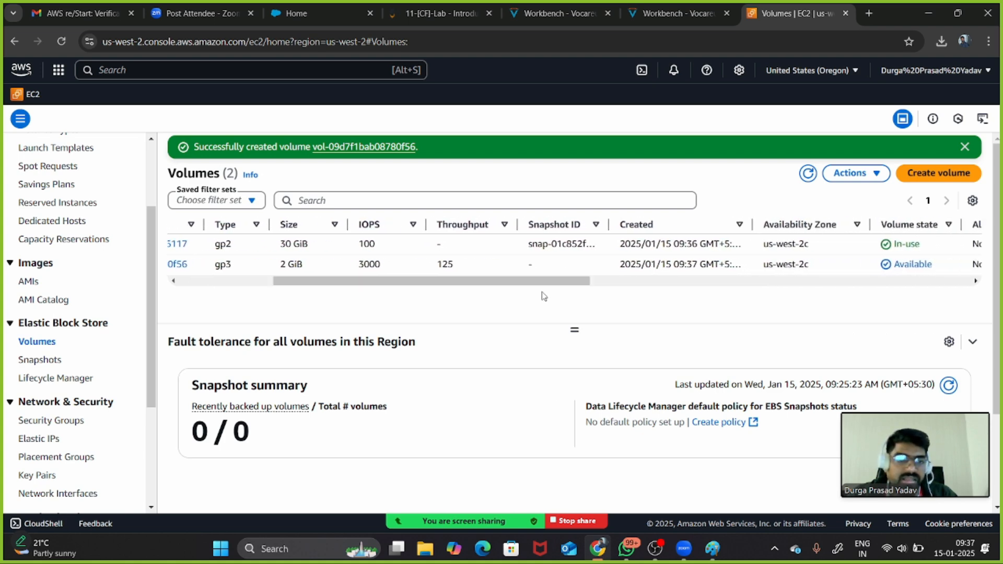
pyautogui.click(809, 267)
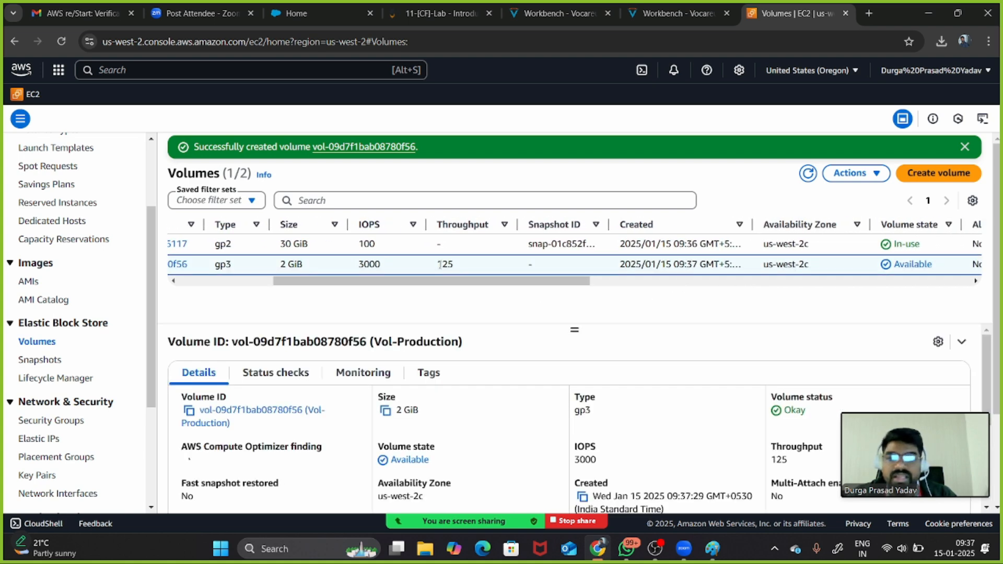
pyautogui.moveTo(422, 282); pyautogui.dragTo(266, 298)
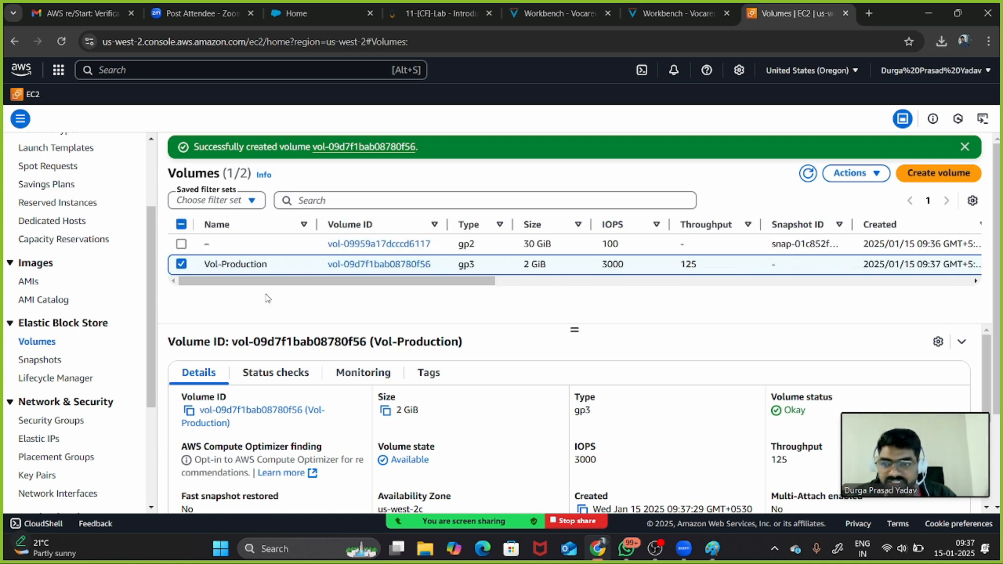
pyautogui.click(181, 265)
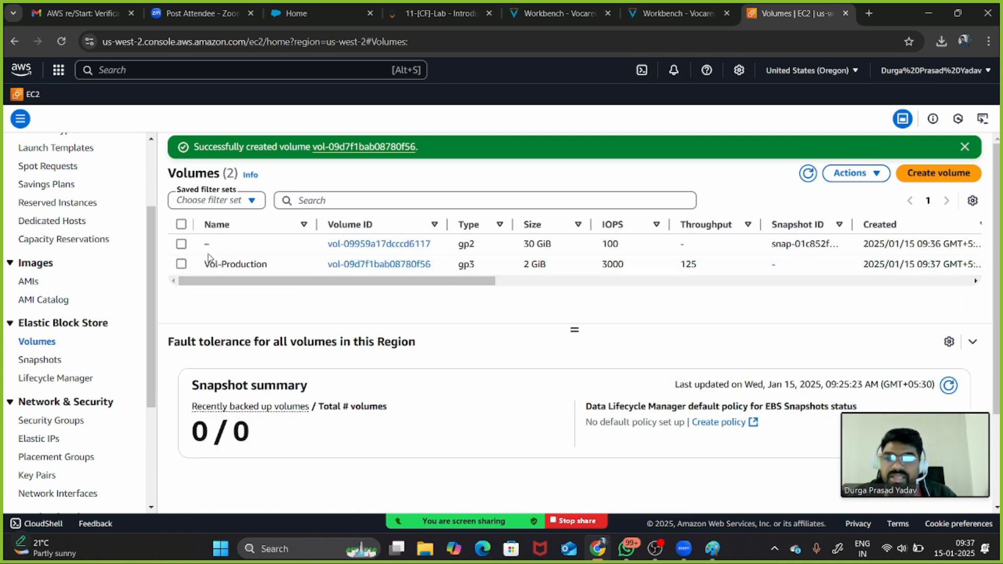
pyautogui.click(808, 174)
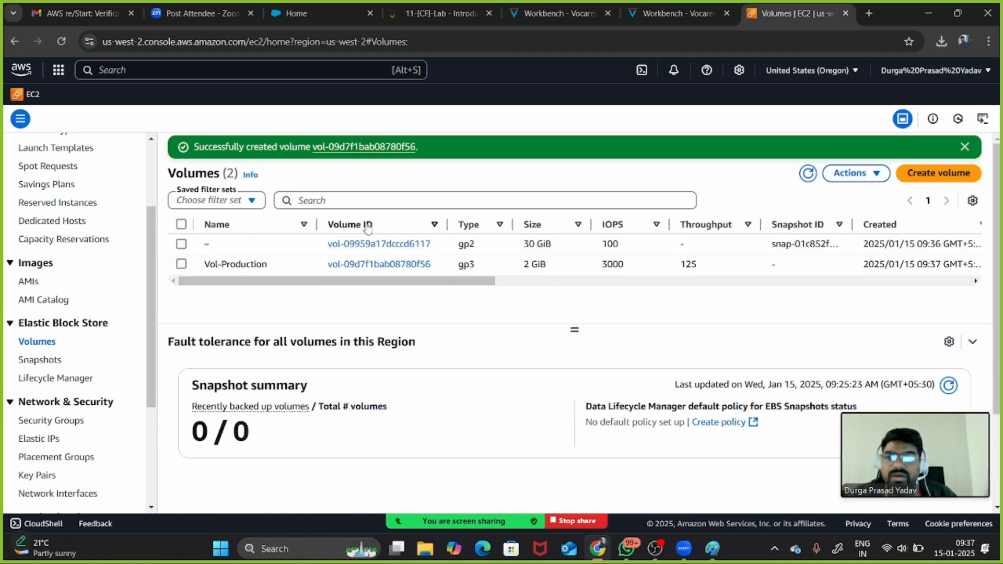
# Start attaching the Vol-Production volume and choose the running Windows-M instance as its target
pyautogui.click(181, 264)
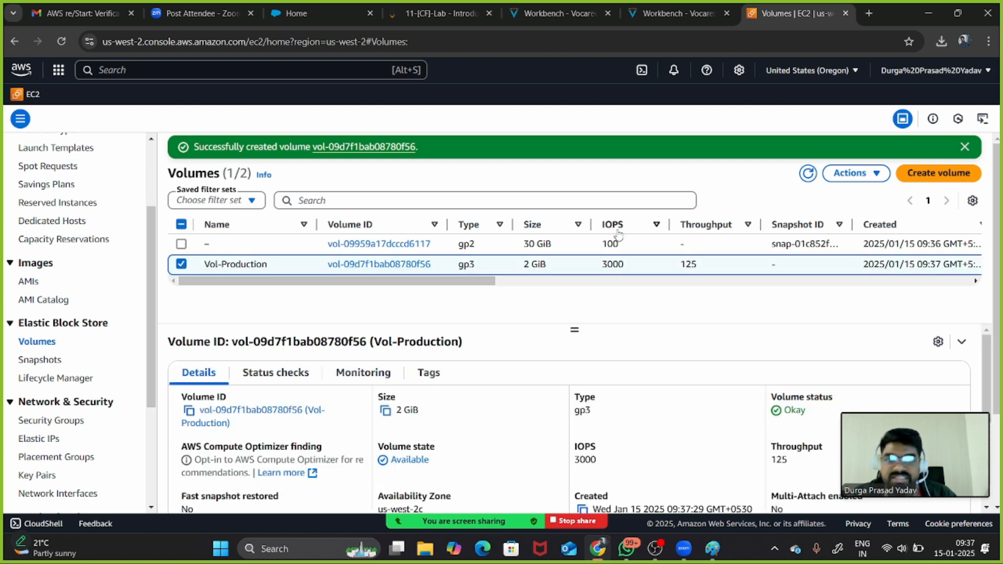
pyautogui.click(841, 177)
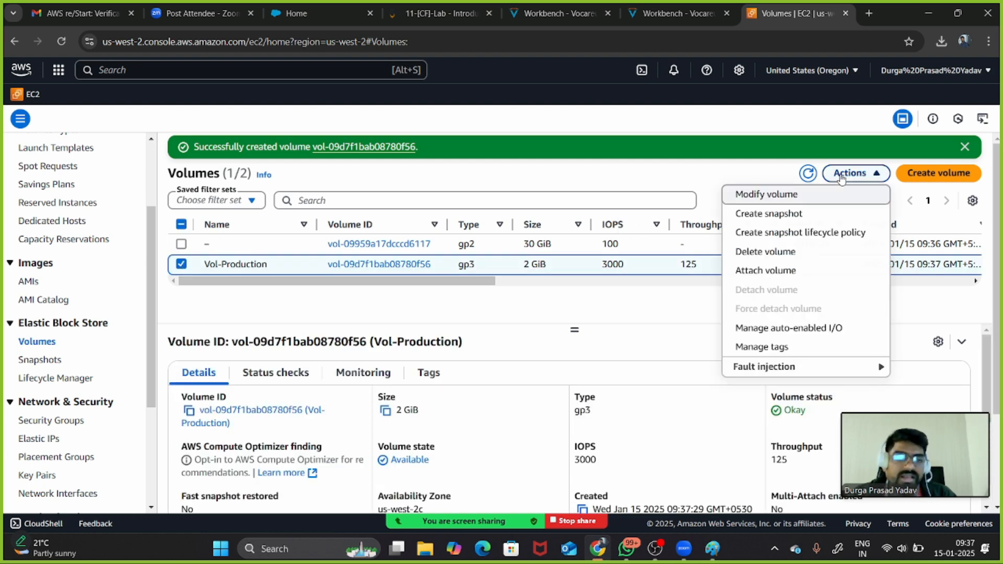
pyautogui.click(768, 271)
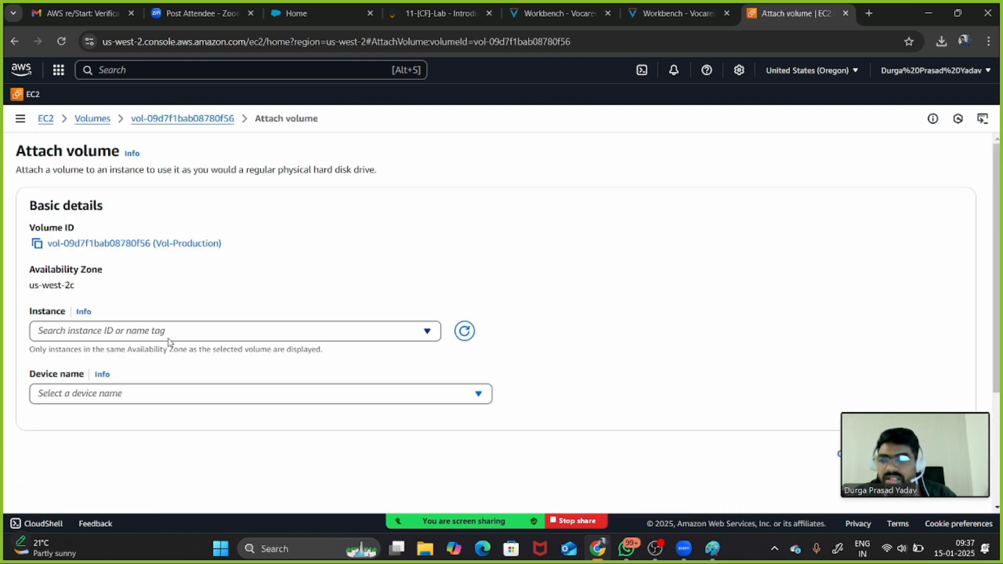
pyautogui.click(167, 335)
pyautogui.click(119, 392)
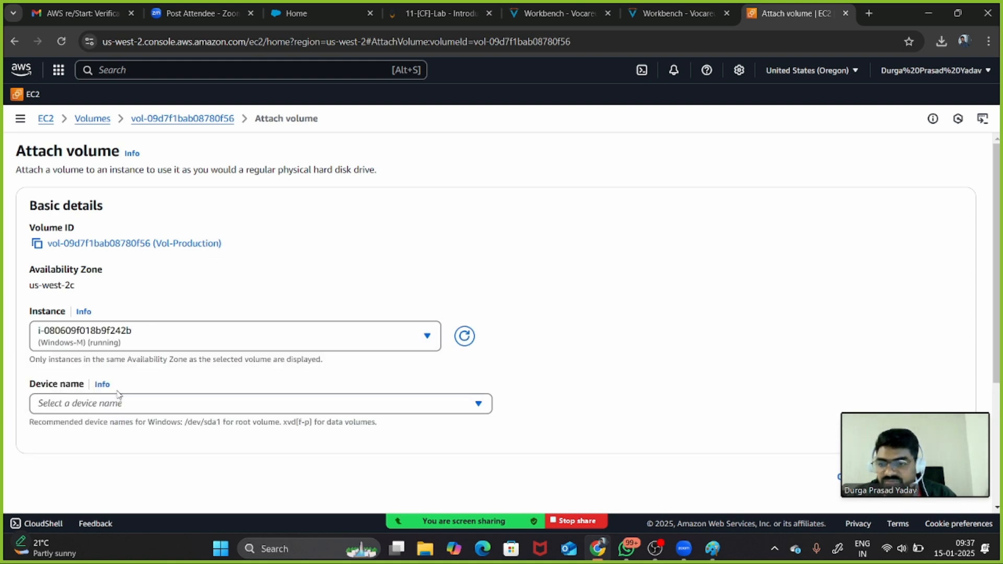
# Set the device name to xvdb and attach the volume to the instance
pyautogui.click(293, 403)
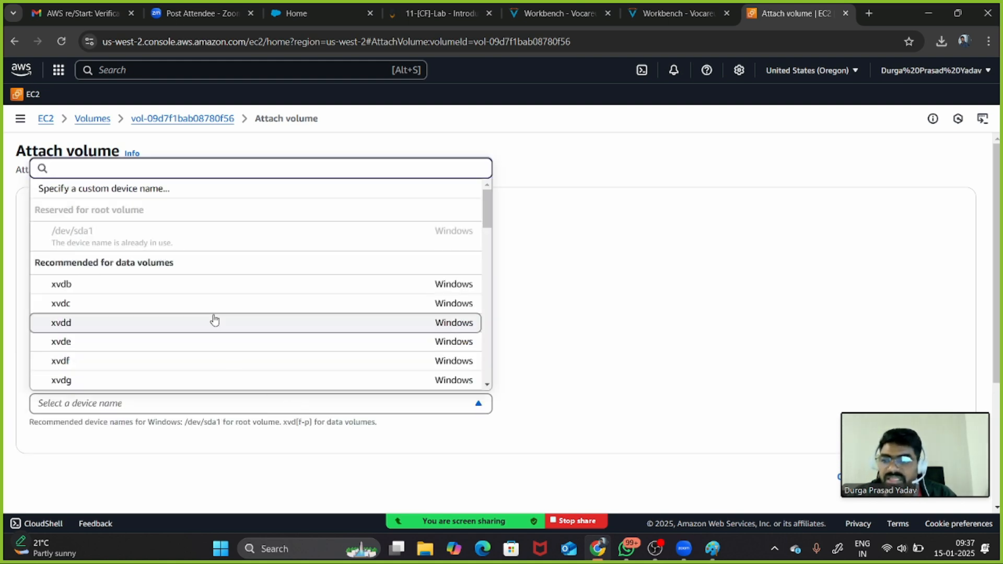
pyautogui.click(199, 285)
pyautogui.tripleClick(199, 287)
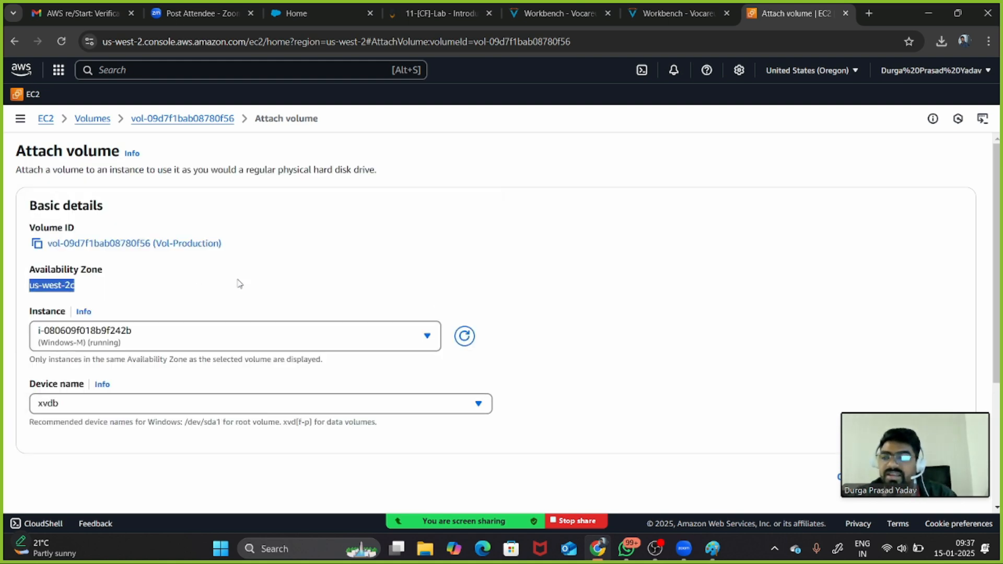
pyautogui.click(452, 303)
pyautogui.scroll(-3, 452, 303)
pyautogui.click(936, 291)
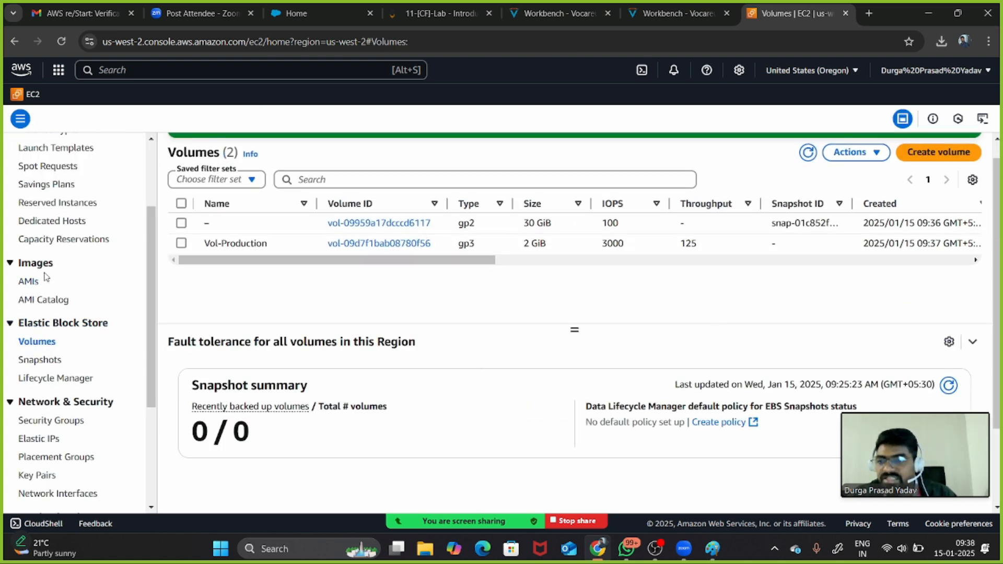
# Refresh the instances list and show the RDP client connection options for the Windows-M instance
pyautogui.scroll(3, 46, 266)
pyautogui.click(38, 231)
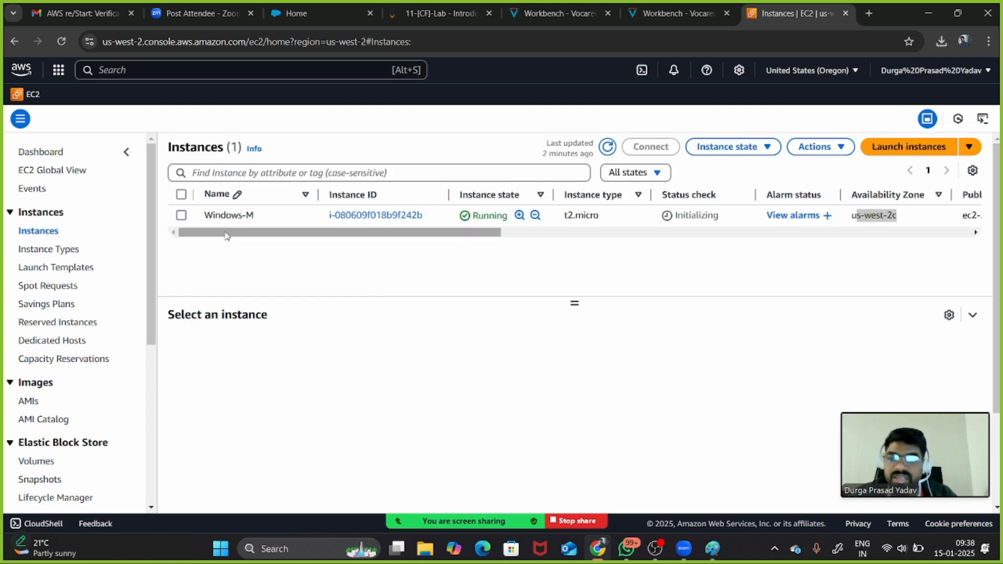
pyautogui.click(606, 150)
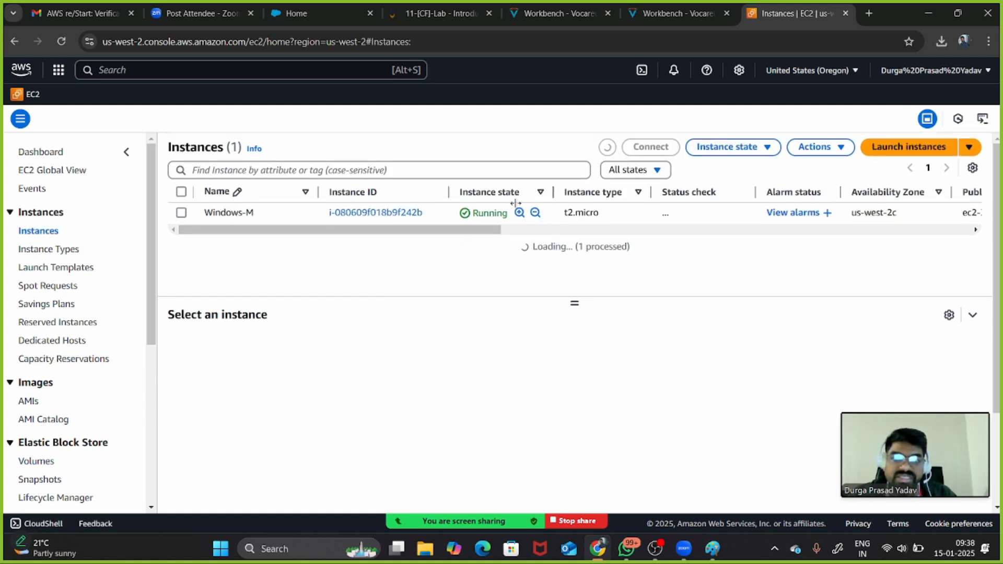
pyautogui.click(182, 216)
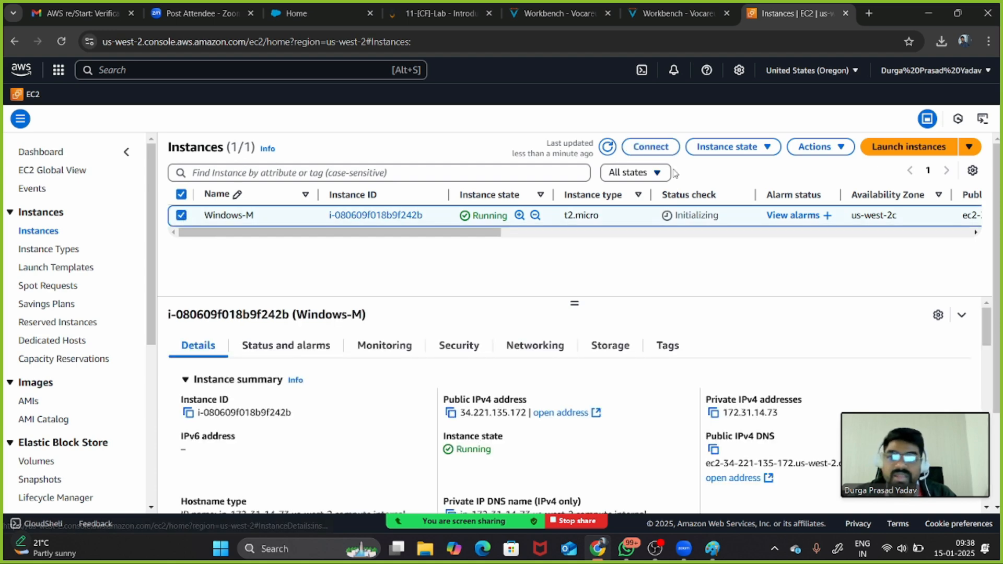
pyautogui.click(651, 147)
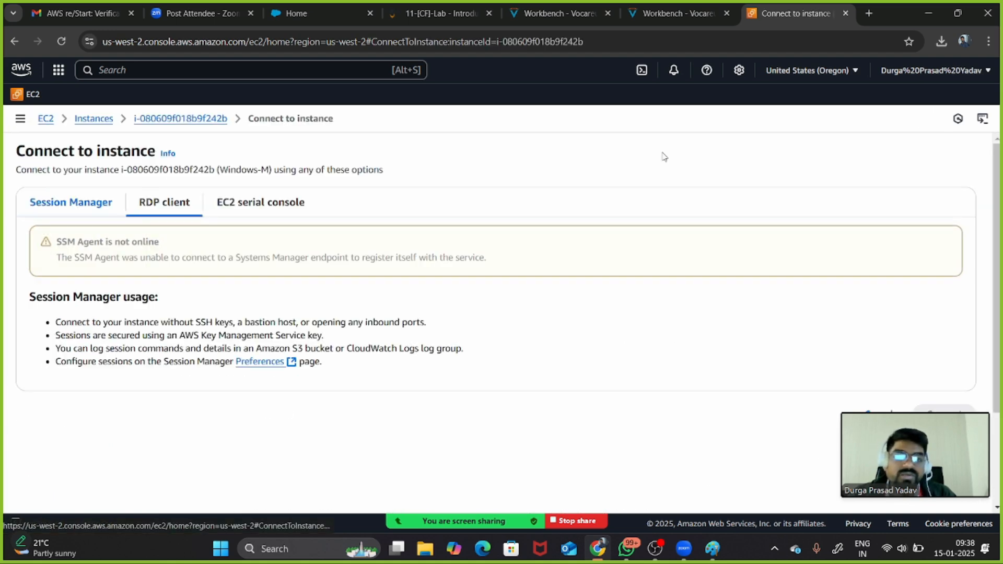
pyautogui.click(173, 208)
# Upload the private key file LMK.pem and decrypt the Windows administrator password of the instance
pyautogui.scroll(-4, 219, 226)
pyautogui.click(119, 261)
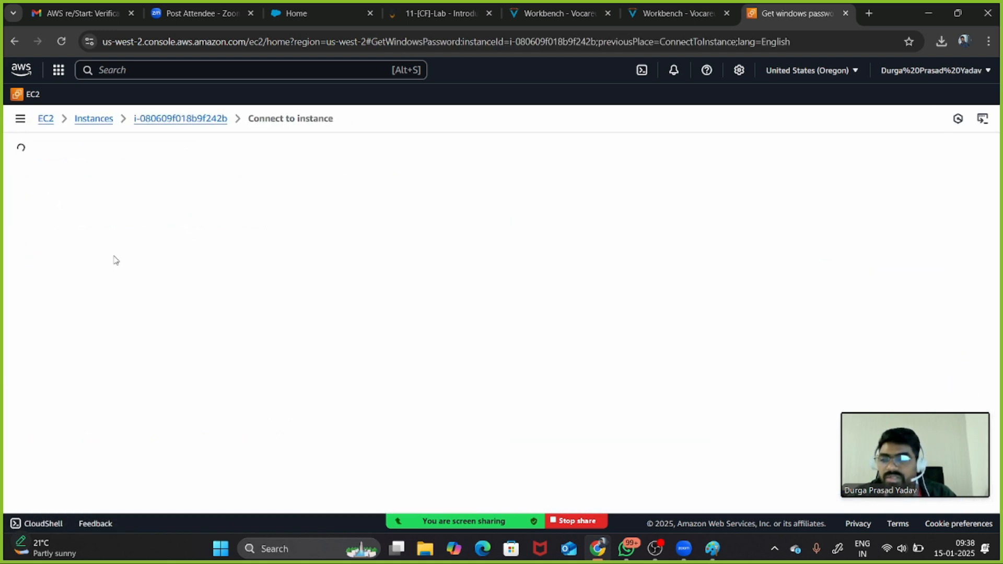
pyautogui.click(106, 317)
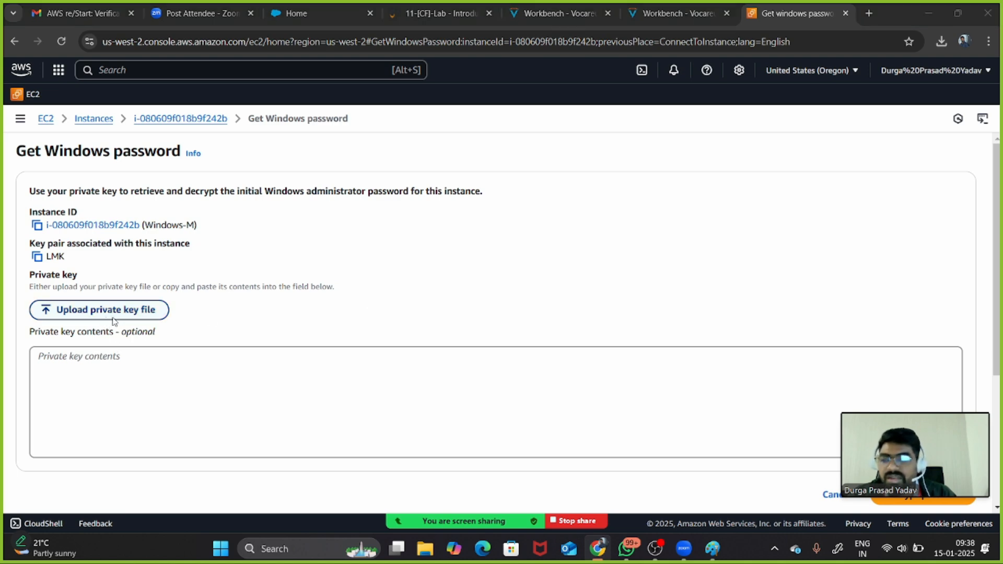
pyautogui.click(155, 130)
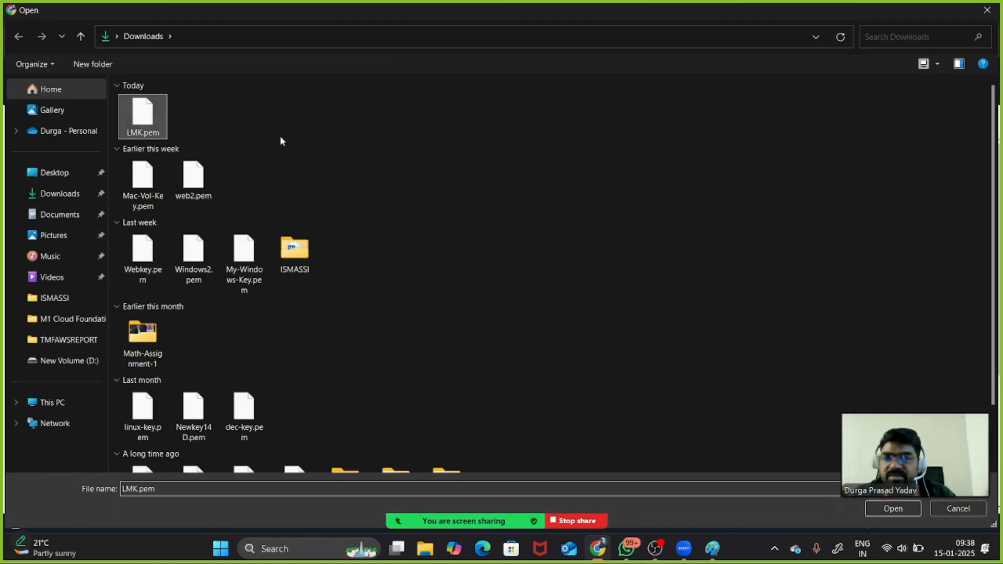
pyautogui.click(872, 508)
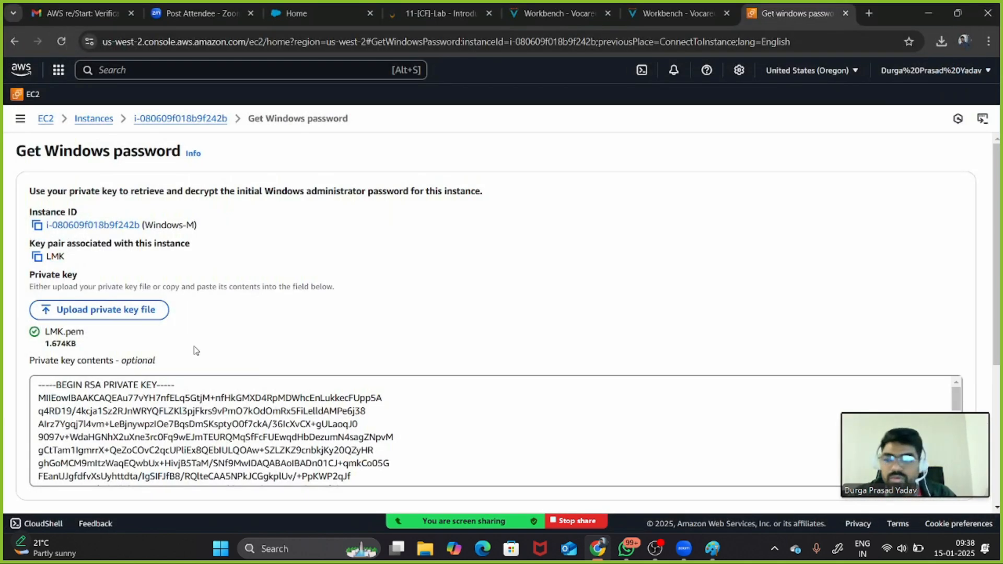
pyautogui.scroll(-4, 450, 386)
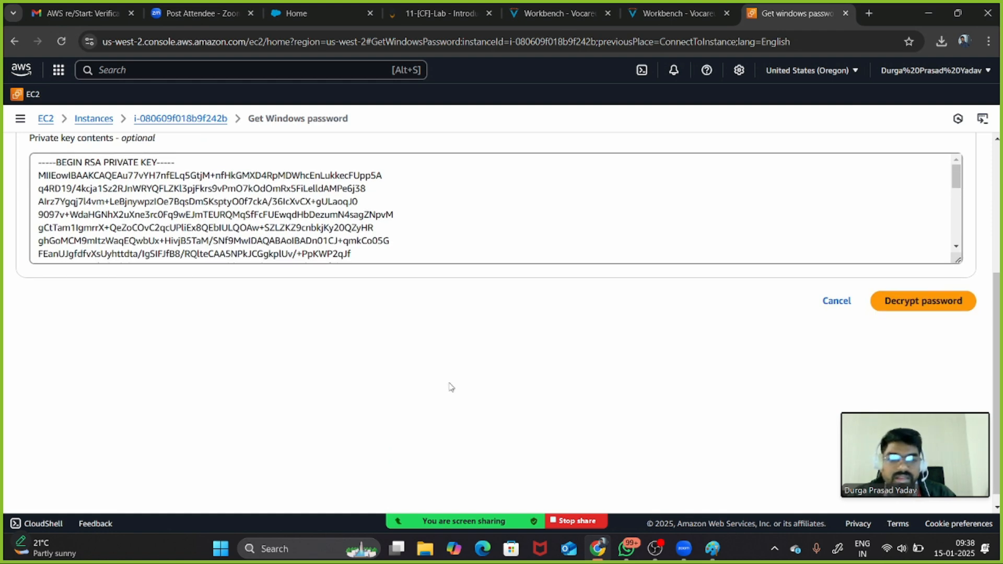
pyautogui.click(892, 306)
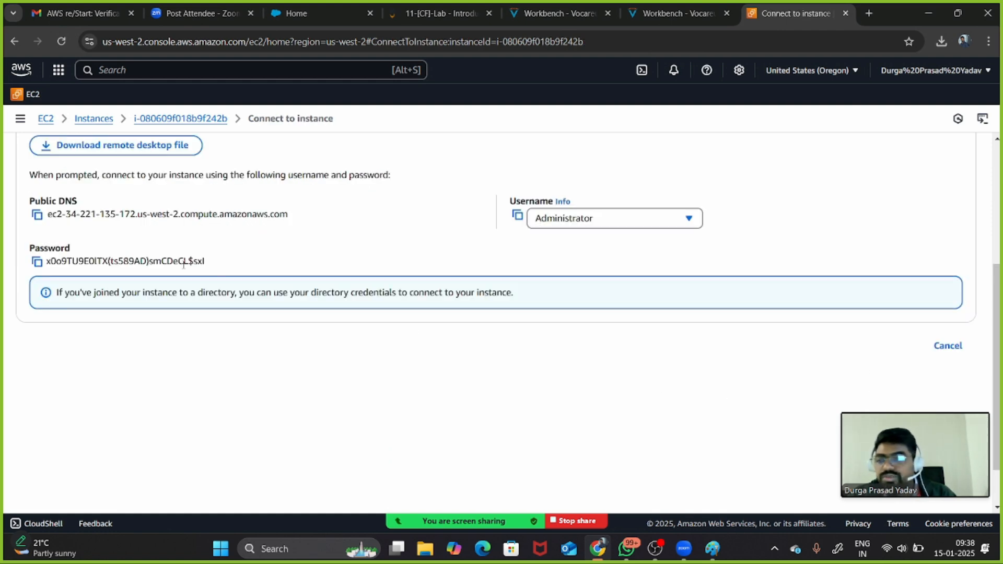
# Copy the decrypted administrator password, then download and open the instance's remote desktop file
pyautogui.click(37, 262)
pyautogui.scroll(4, 36, 262)
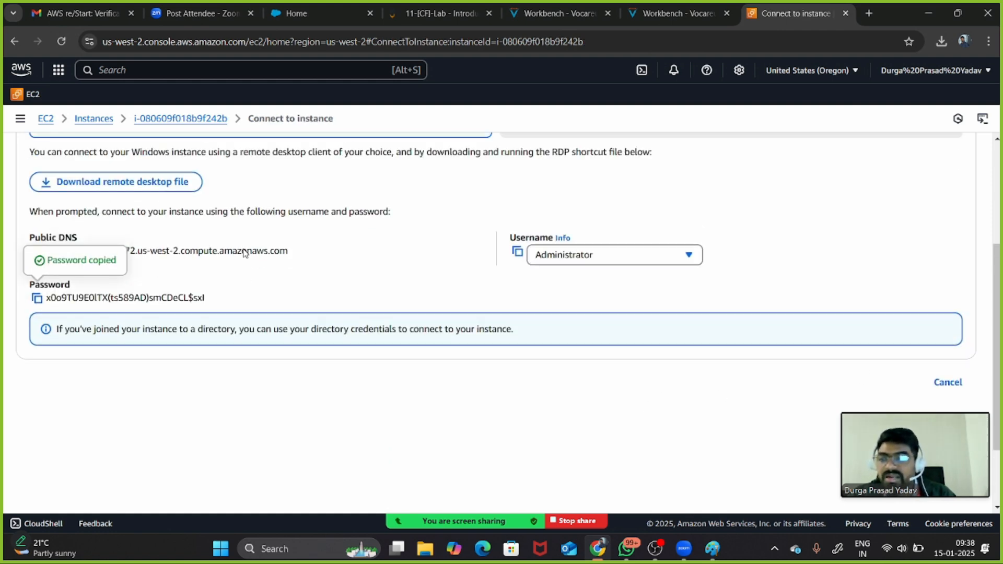
pyautogui.click(138, 352)
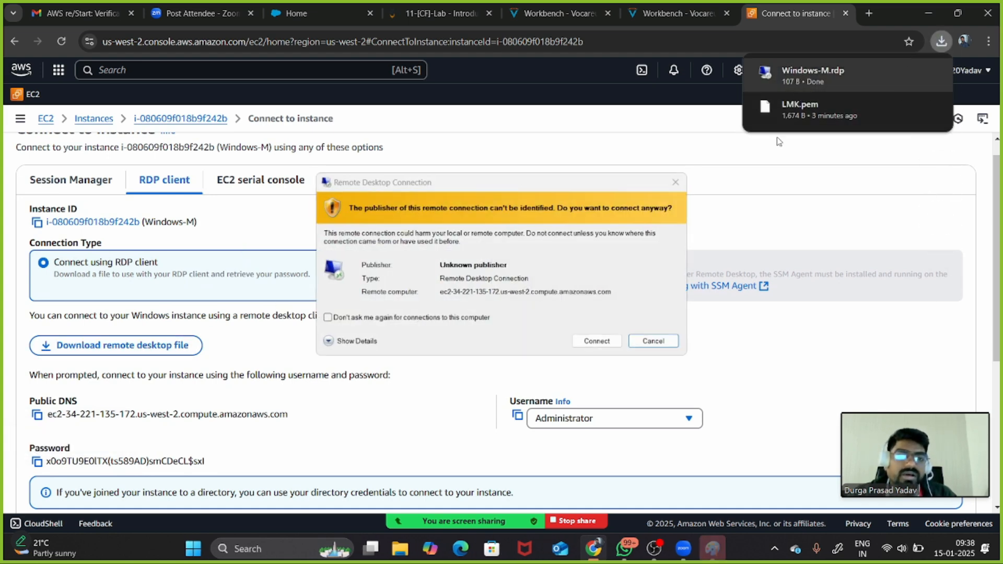
# Accept the connection to the unknown publisher's remote computer and sign in as Administrator with the account password
pyautogui.click(580, 345)
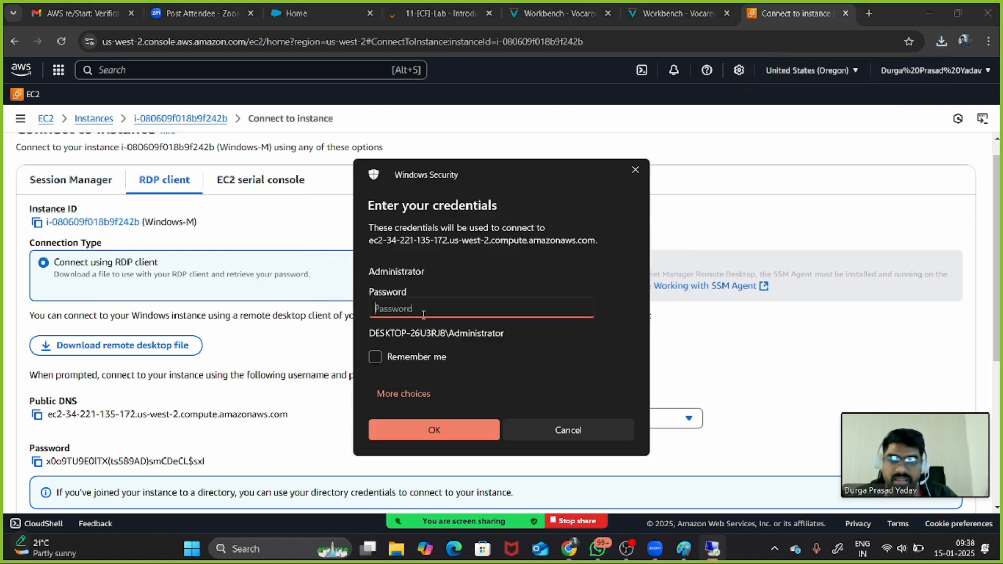
pyautogui.hotkey('ctrl', 'v')
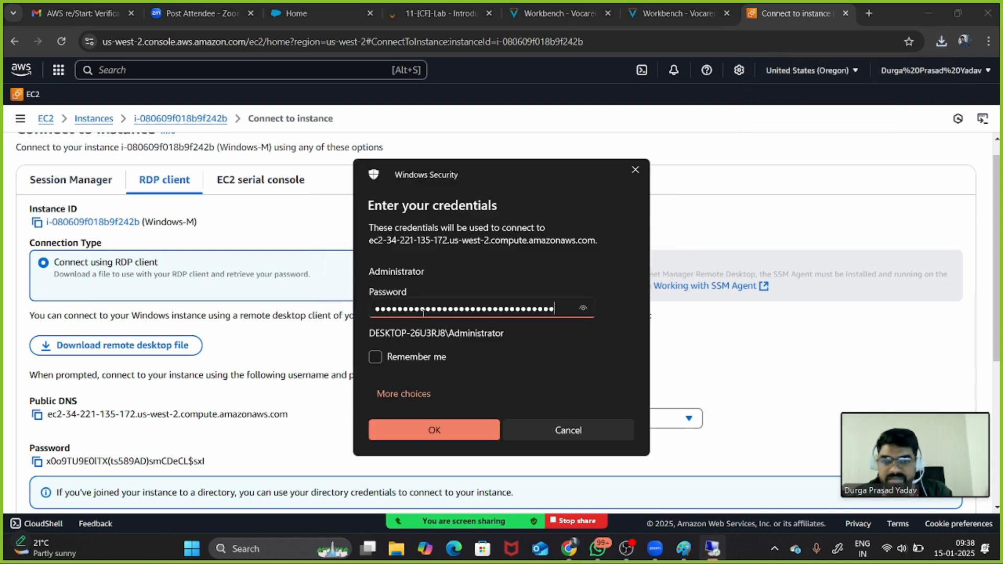
pyautogui.click(422, 435)
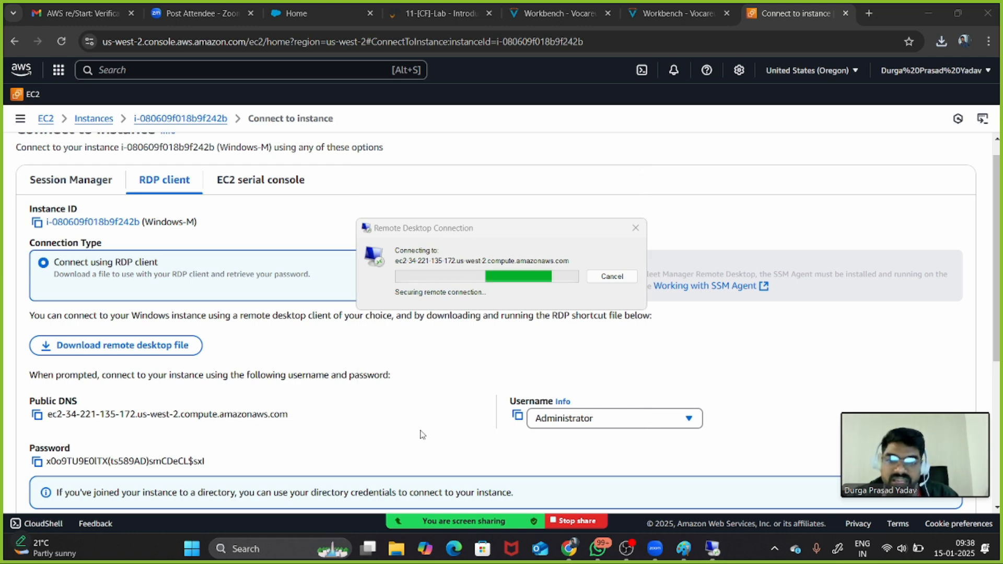
pyautogui.click(542, 378)
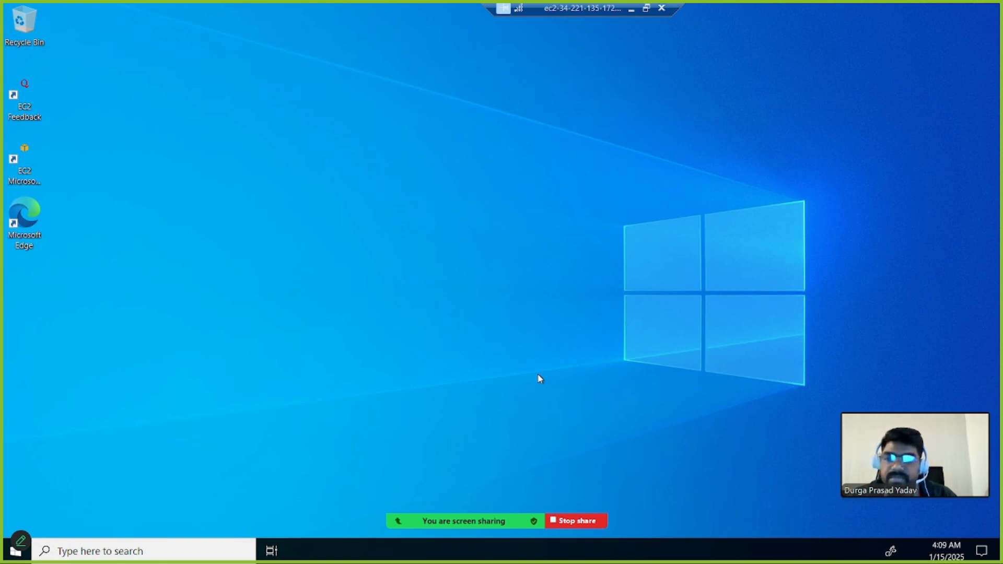
# Search the remote Windows desktop for "disk" and open the tool to create and format hard disk partitions
pyautogui.click(100, 552)
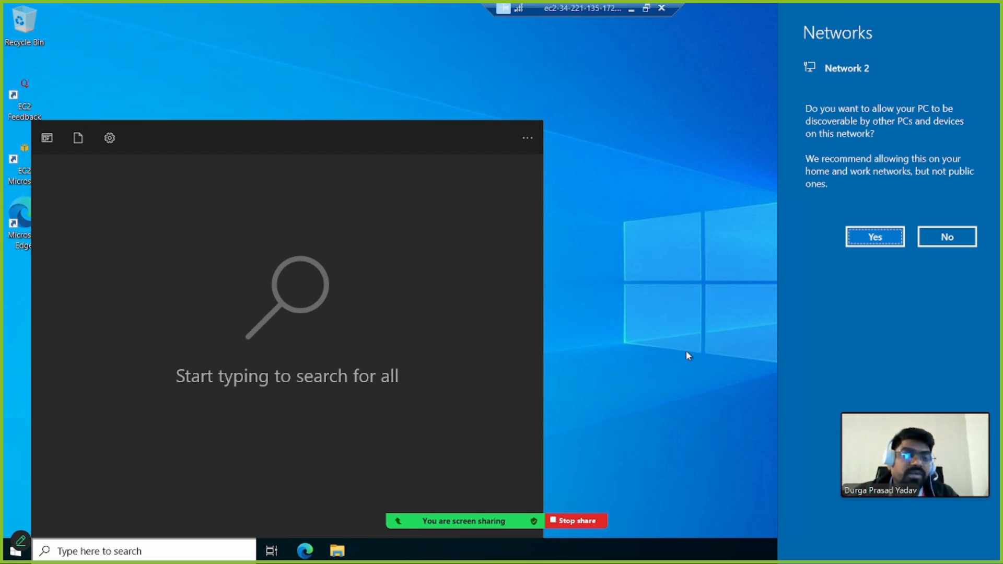
pyautogui.click(783, 268)
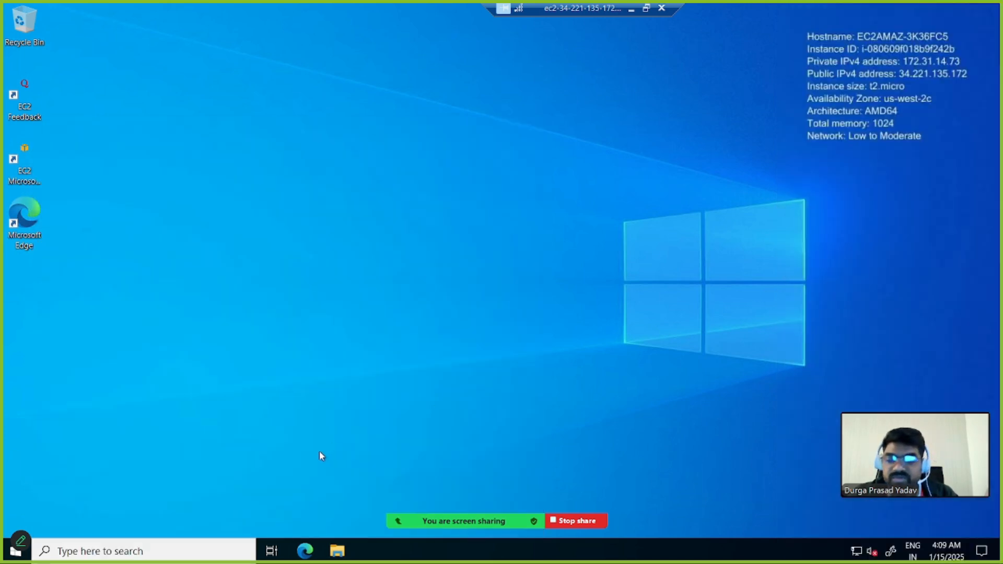
pyautogui.click(117, 553)
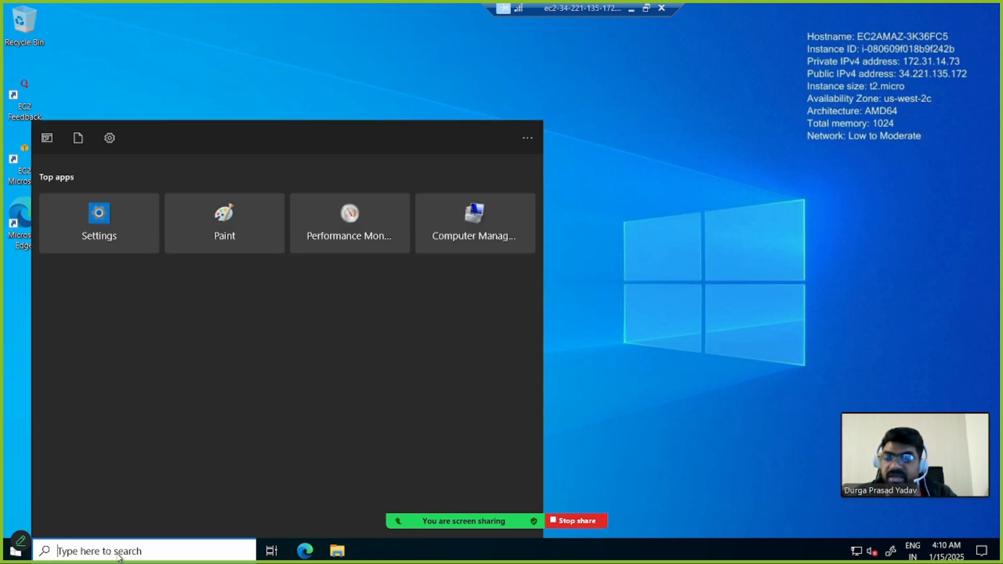
pyautogui.write('d')
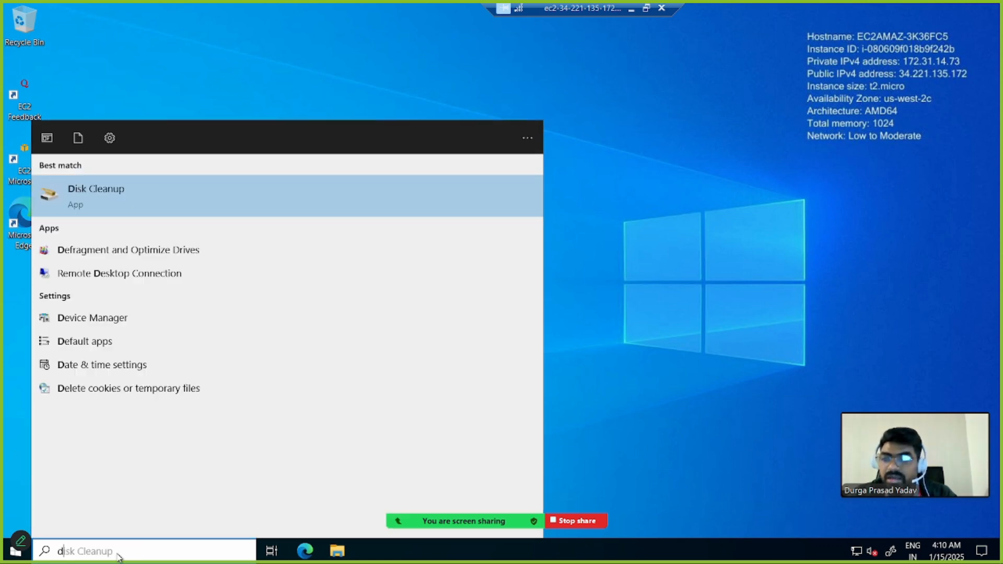
pyautogui.write('isk')
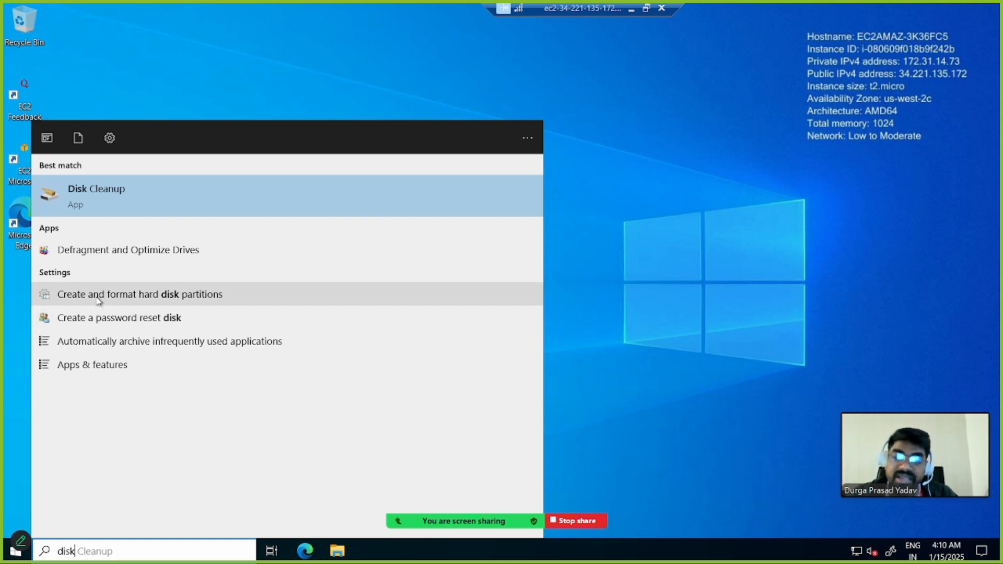
pyautogui.press('Return')
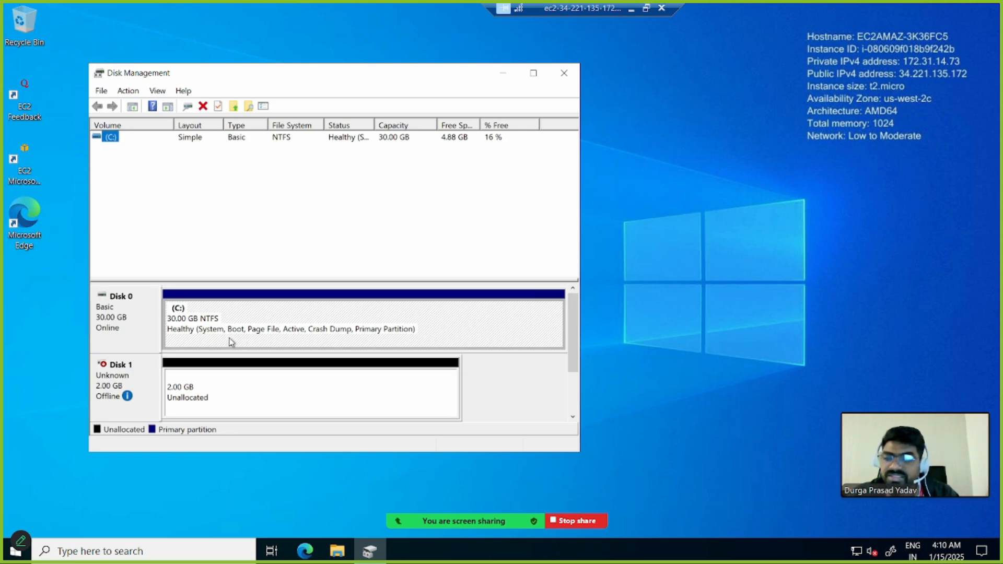
# Bring the offline 2 GB Disk 1 online and initialize it with the MBR partition style
pyautogui.moveTo(127, 383)
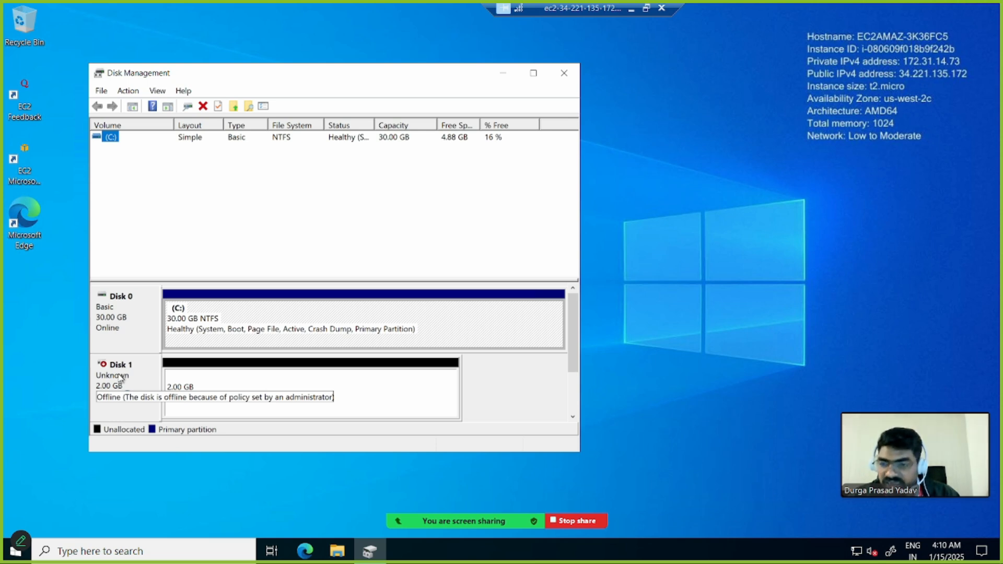
pyautogui.rightClick(120, 375)
pyautogui.click(153, 383)
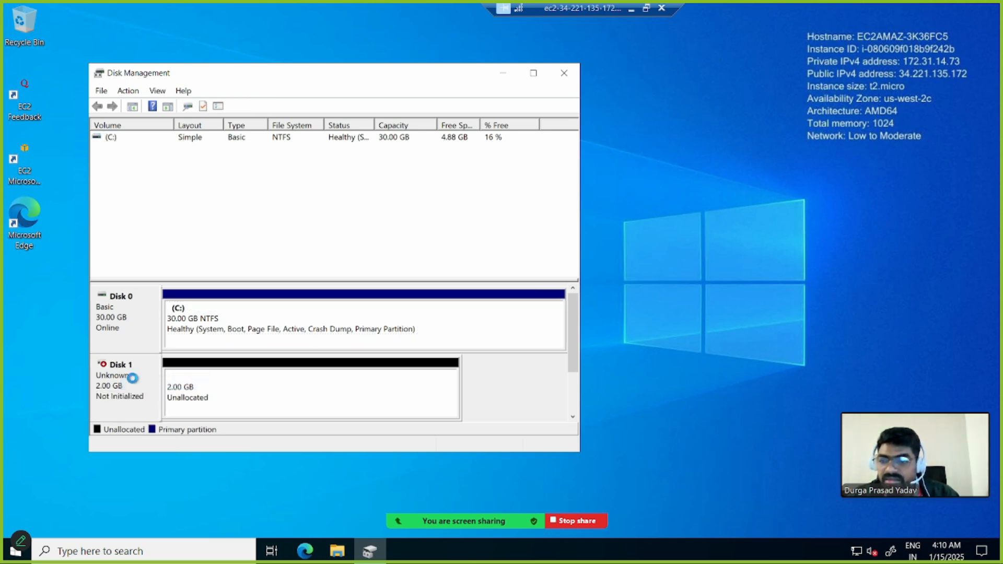
pyautogui.rightClick(133, 381)
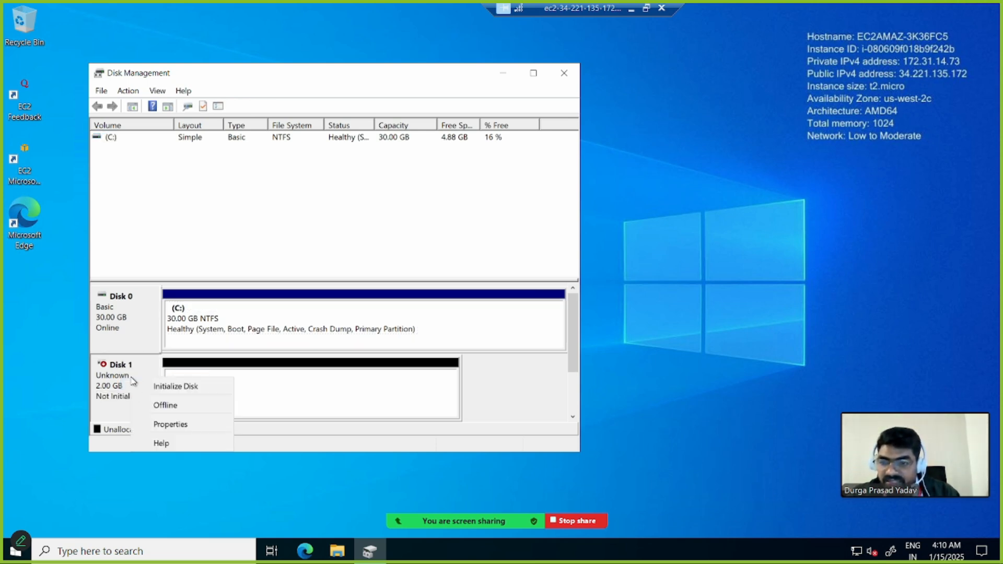
pyautogui.click(156, 385)
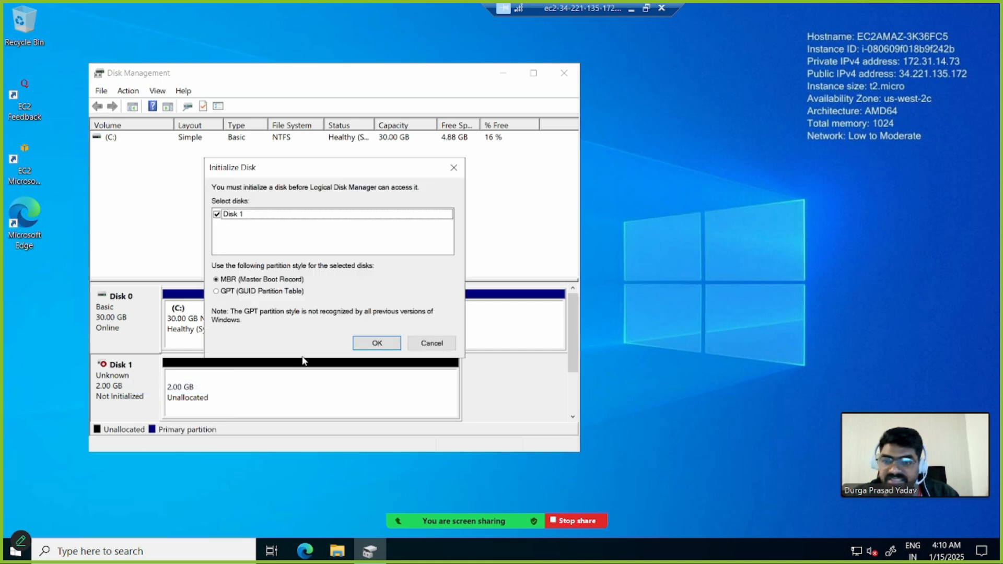
pyautogui.click(362, 344)
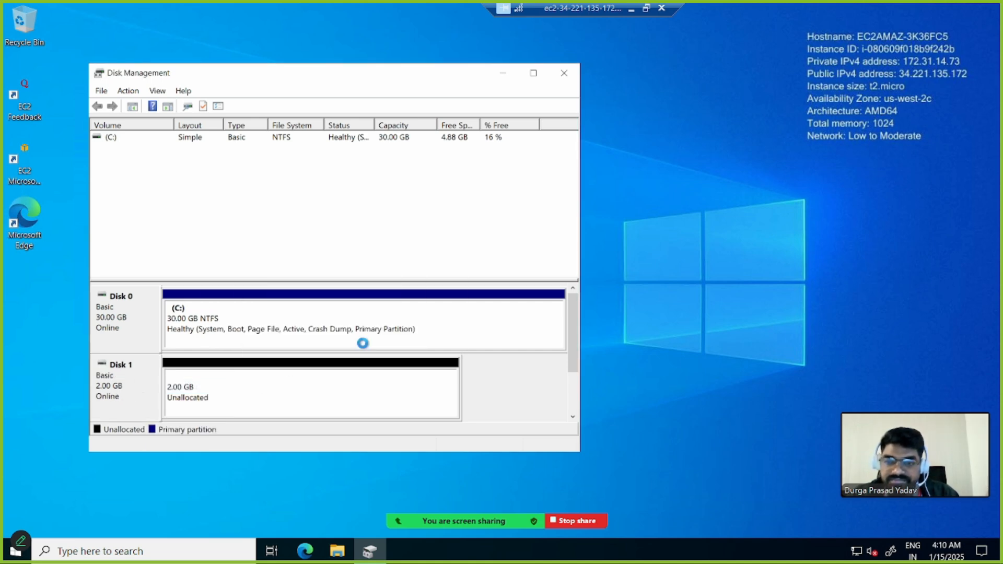
# Create a simple volume on Disk 1's unallocated 2 GB space, quick-formatted as NTFS with the default label New Volume
pyautogui.rightClick(265, 395)
pyautogui.click(290, 401)
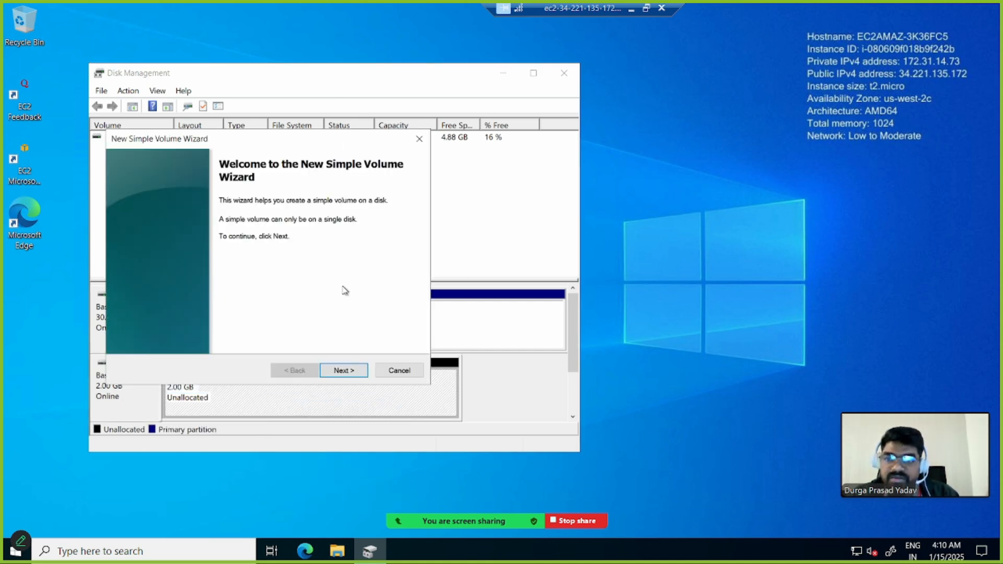
pyautogui.click(351, 369)
pyautogui.click(344, 370)
pyautogui.click(344, 370)
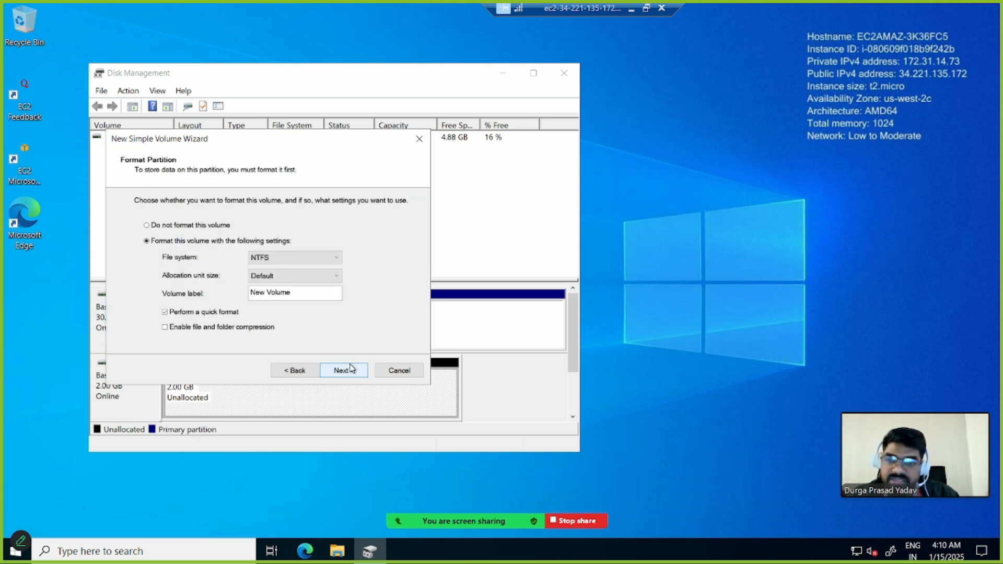
pyautogui.click(344, 370)
pyautogui.click(343, 370)
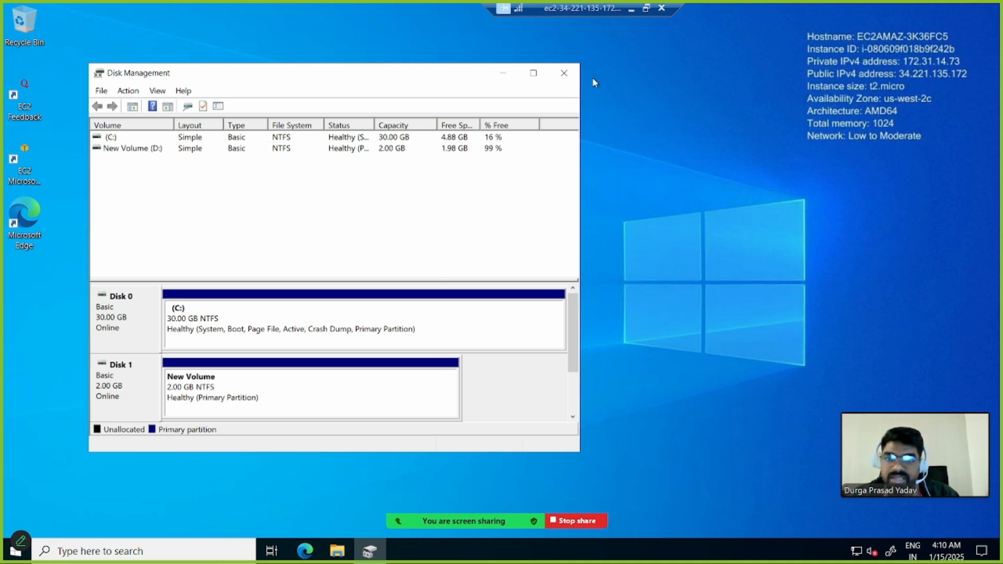
# Close Disk Management and check the drives listed under This PC in File Explorer
pyautogui.click(565, 74)
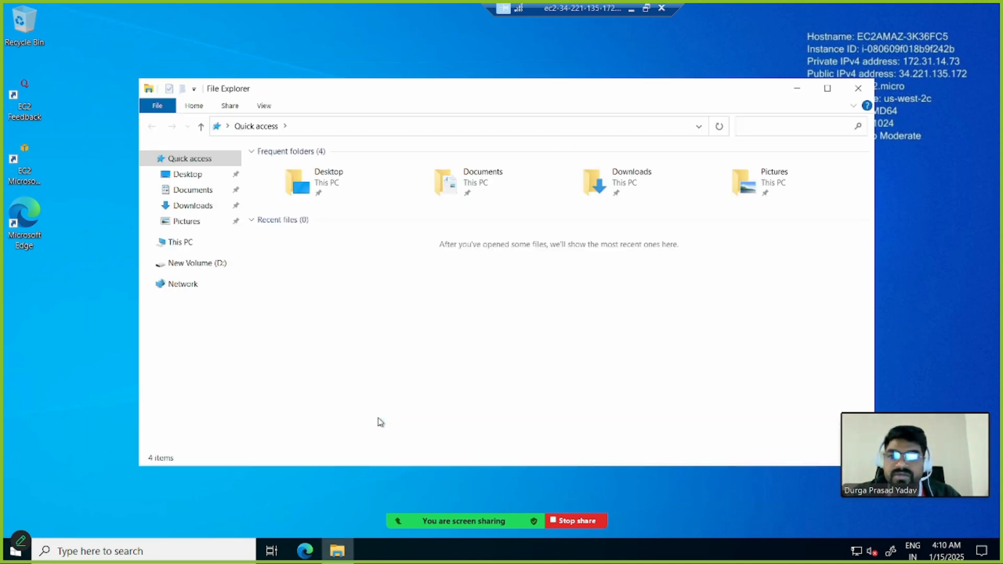
pyautogui.click(194, 264)
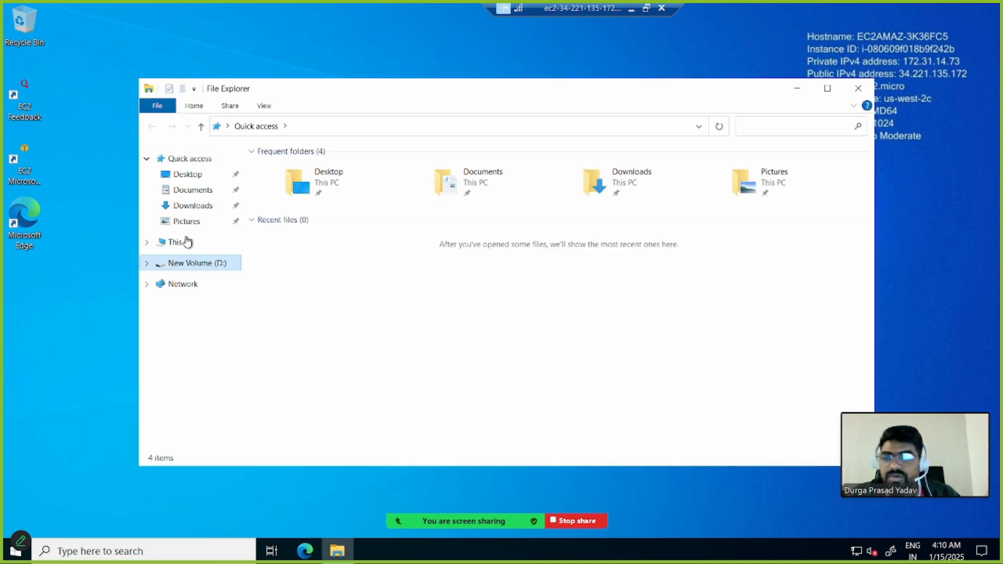
pyautogui.click(184, 242)
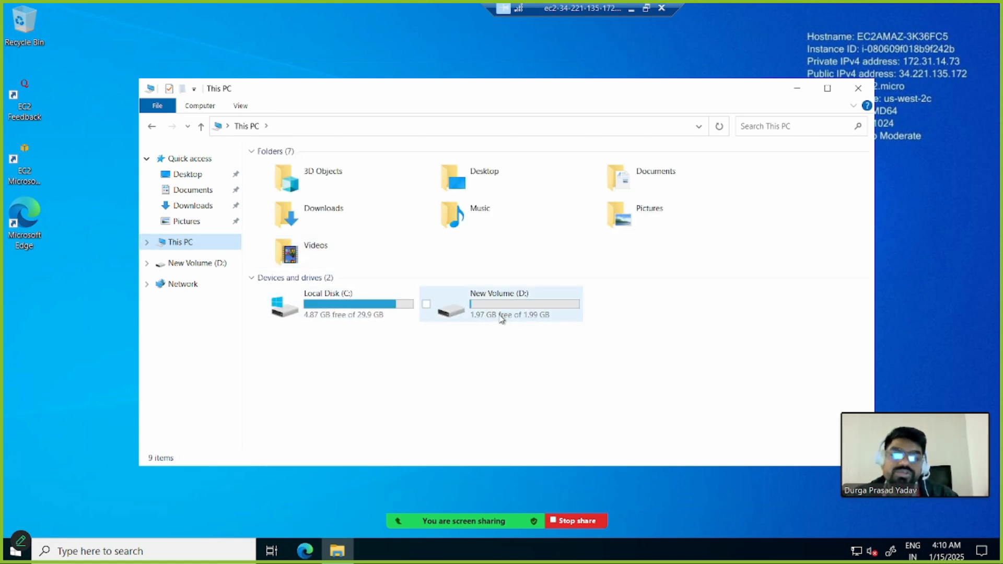
# Minimize the remote desktop session and go to Lifecycle Manager in the browser's EC2 console
pyautogui.click(632, 9)
pyautogui.scroll(1, 221, 268)
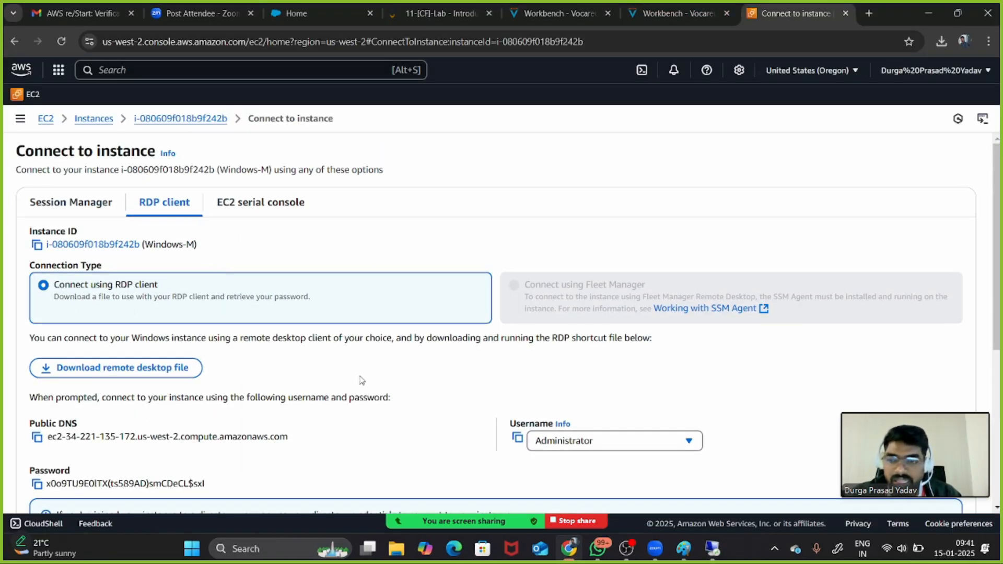
pyautogui.click(105, 127)
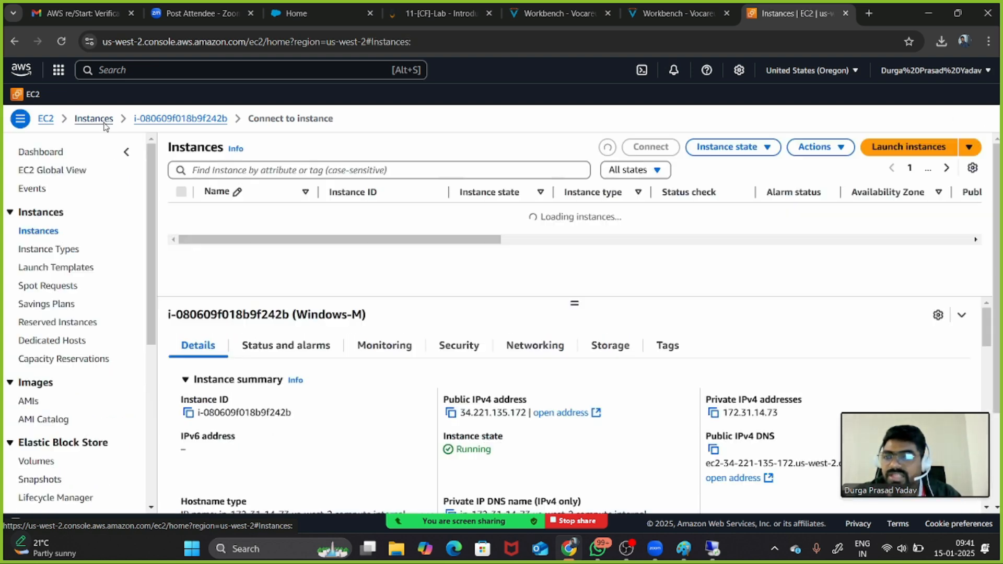
pyautogui.scroll(-3, 61, 379)
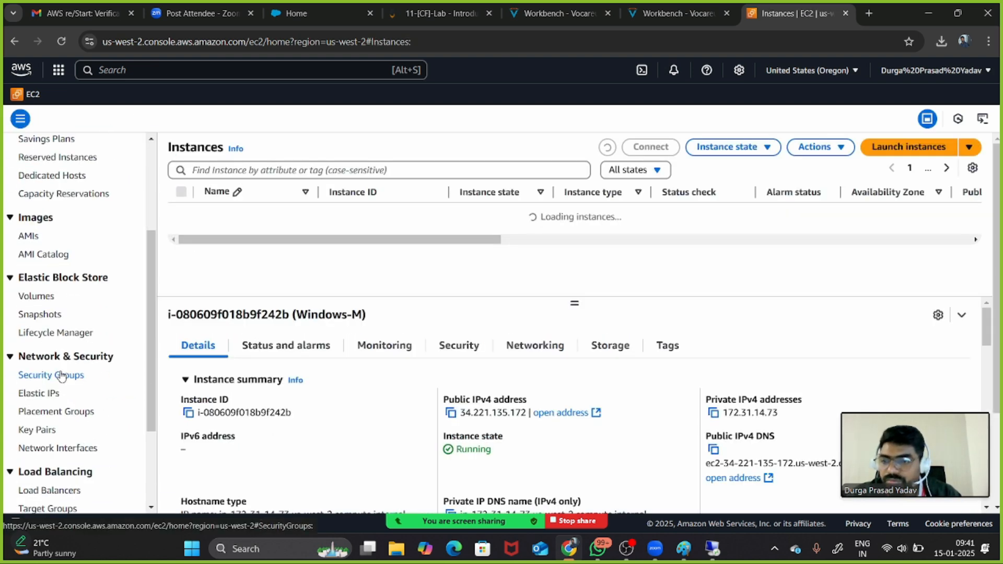
pyautogui.click(47, 334)
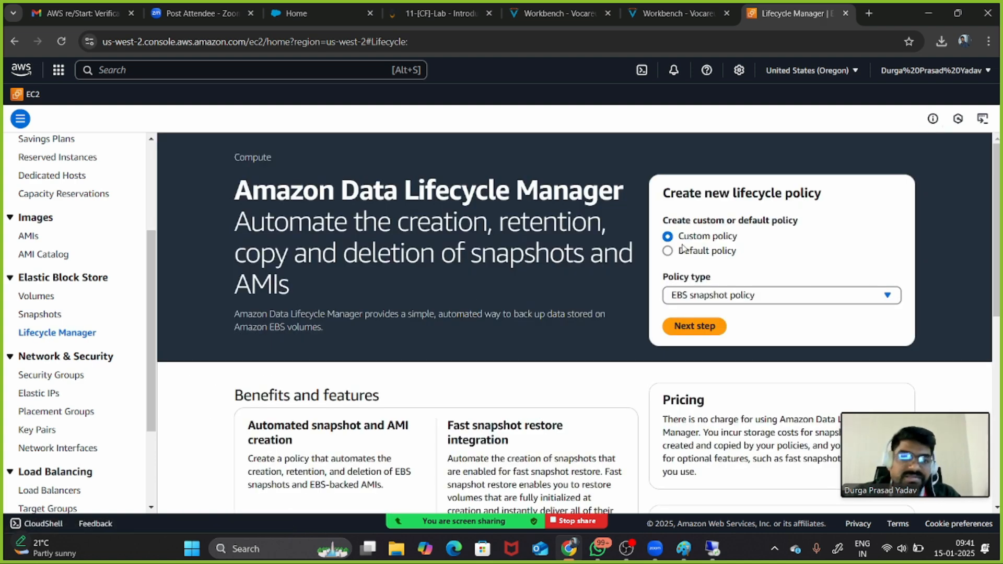
# Read the Amazon Data Lifecycle Manager introduction, including its snapshot and AMI automation description and its benefits and features
pyautogui.scroll(-2, 611, 300)
pyautogui.scroll(2, 587, 312)
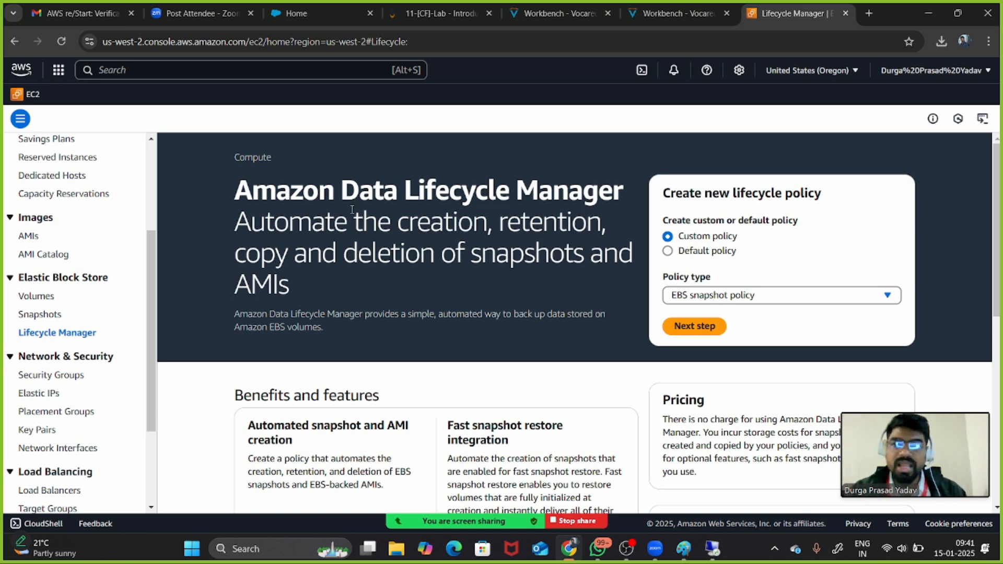
pyautogui.moveTo(251, 191); pyautogui.dragTo(555, 193)
pyautogui.moveTo(410, 224); pyautogui.dragTo(558, 277)
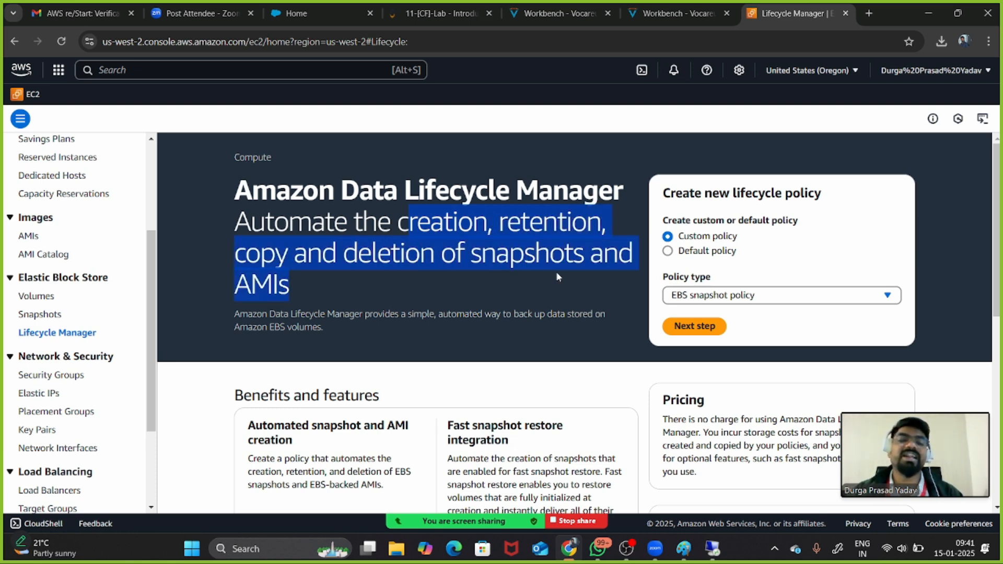
pyautogui.click(462, 310)
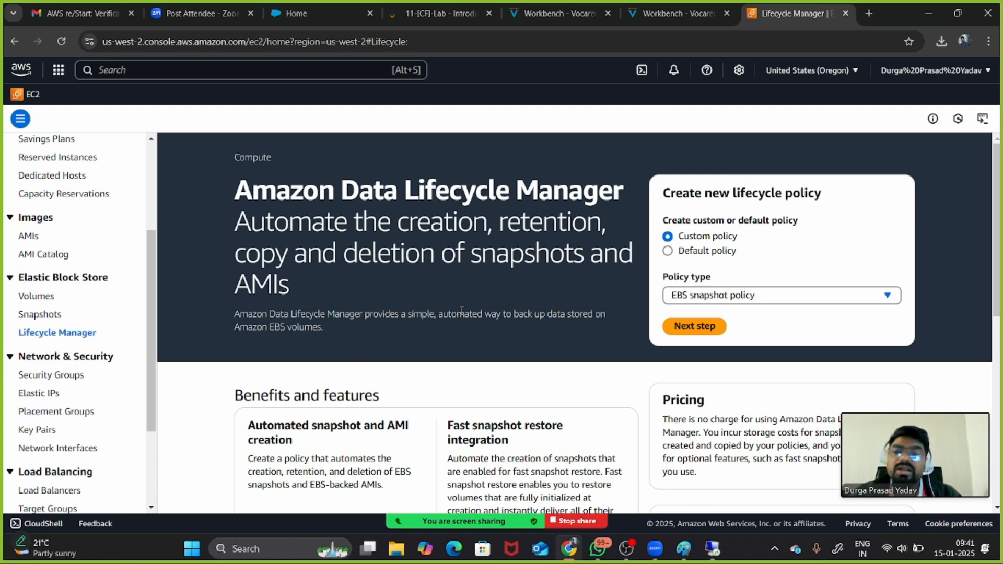
pyautogui.scroll(-3, 462, 310)
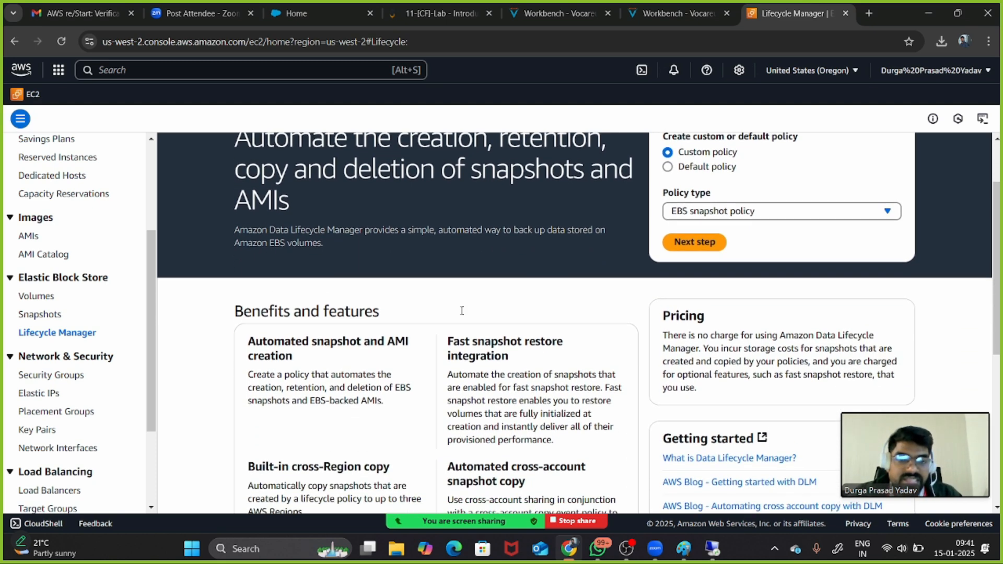
pyautogui.scroll(3, 464, 310)
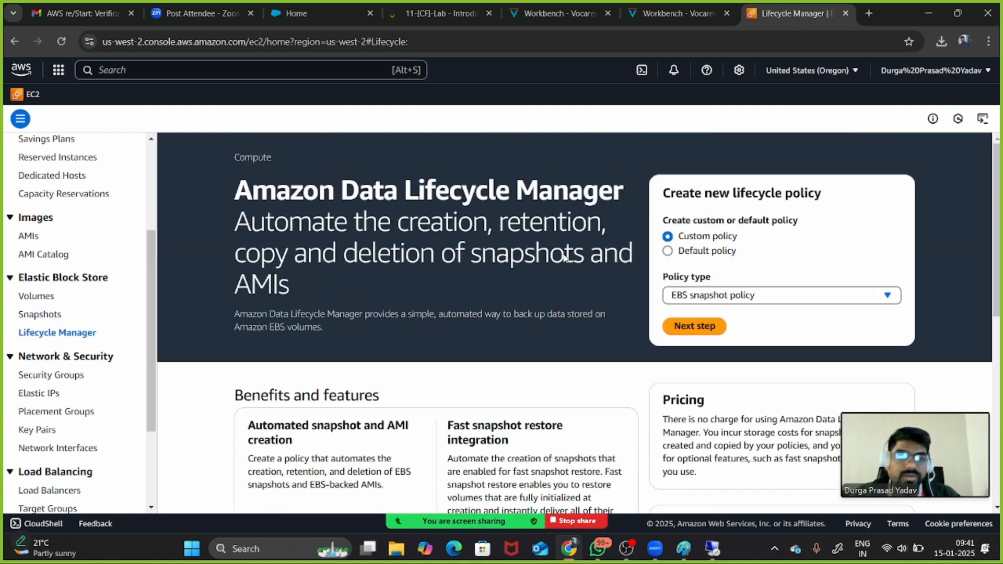
# Start a custom EBS snapshot policy and examine its target resource settings, including the tag key choices for volumes
pyautogui.click(686, 336)
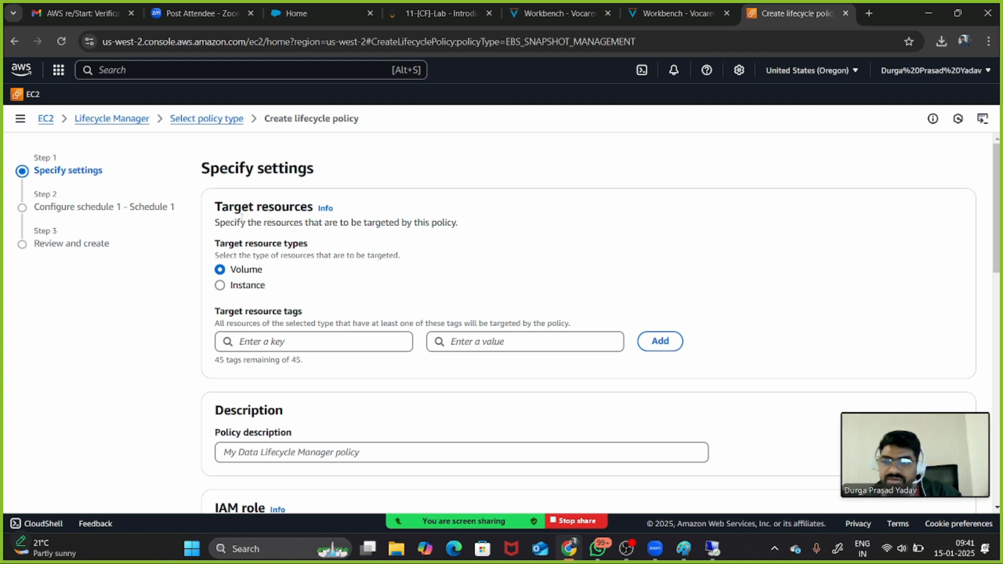
pyautogui.moveTo(222, 208); pyautogui.dragTo(309, 208)
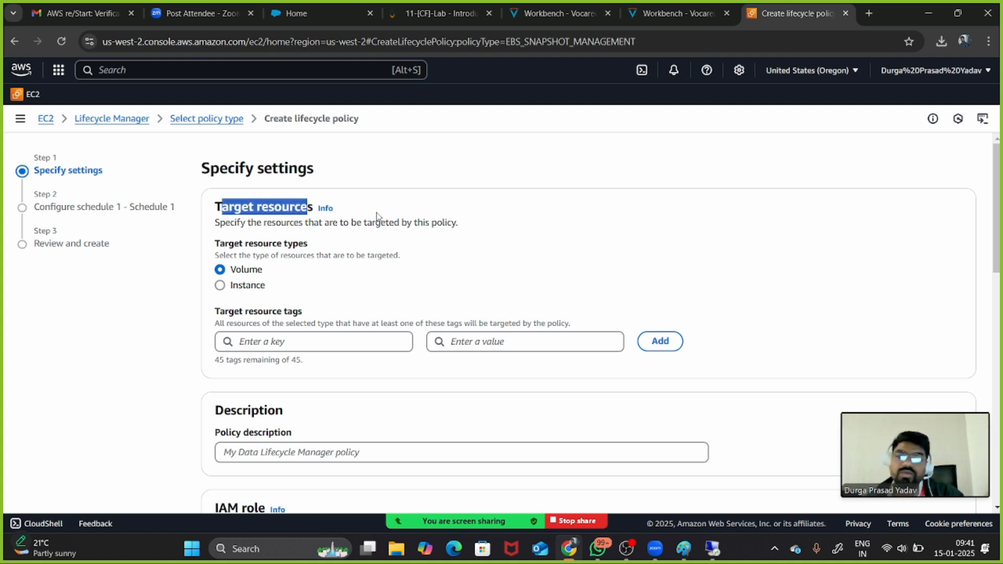
pyautogui.click(465, 232)
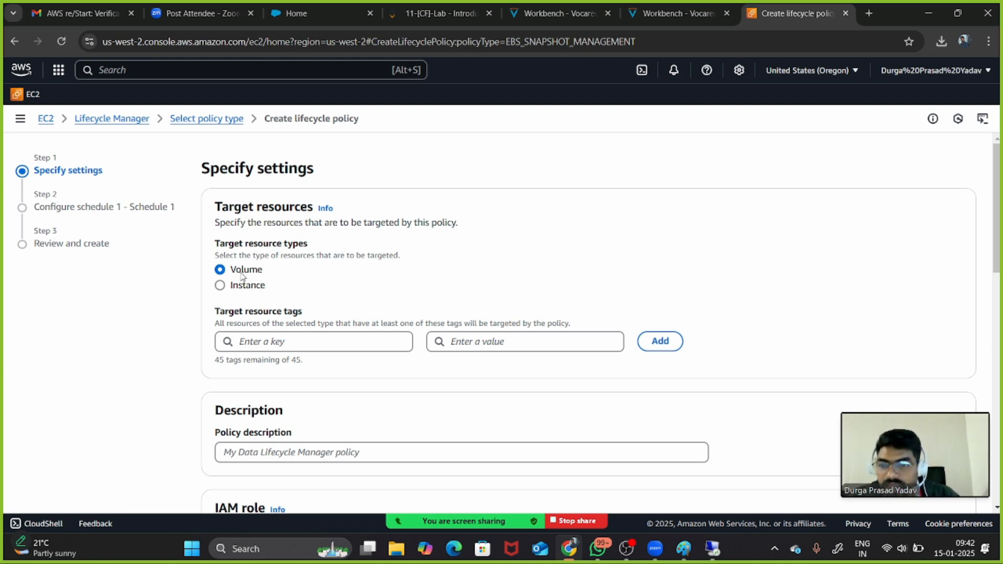
pyautogui.click(292, 335)
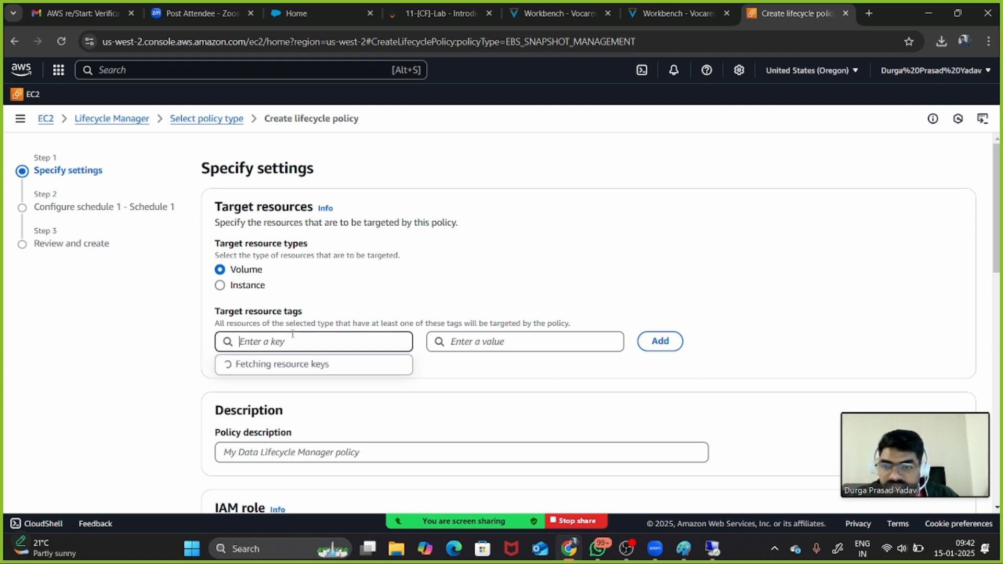
pyautogui.click(316, 297)
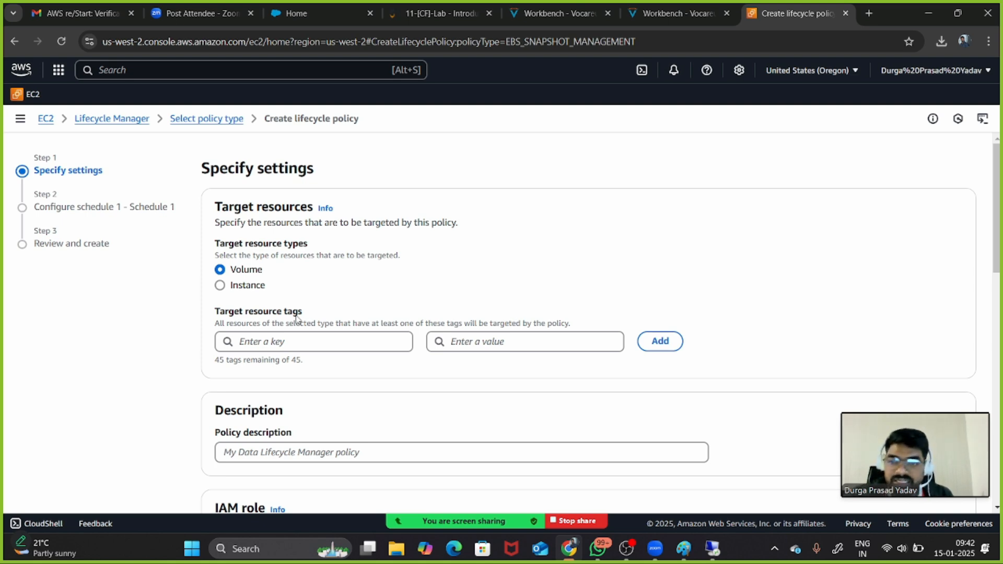
# Switch to Paint and start a new blank canvas, discarding the unsaved drawing
pyautogui.click(684, 549)
pyautogui.click(16, 29)
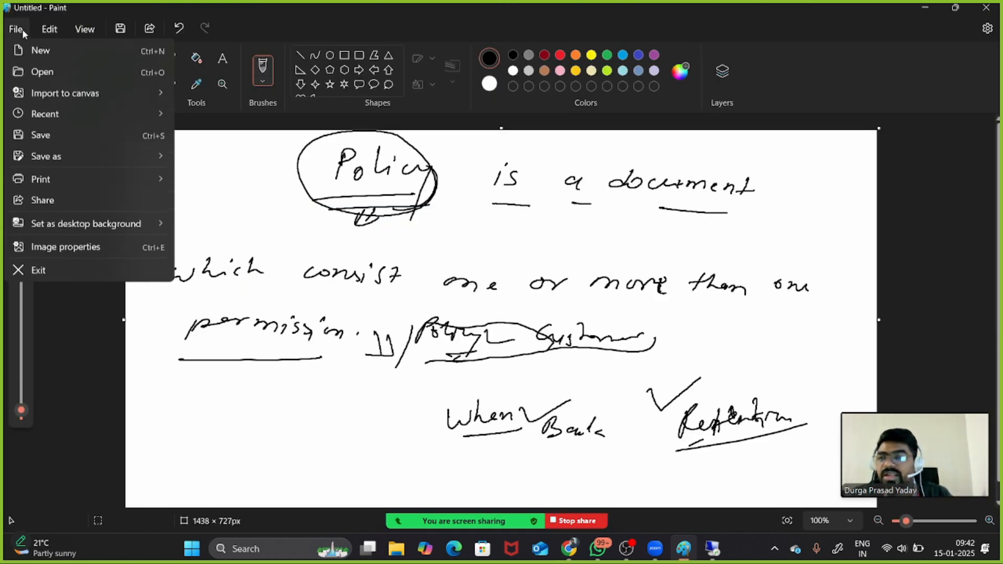
pyautogui.moveTo(49, 29)
pyautogui.moveTo(16, 29)
pyautogui.click(32, 51)
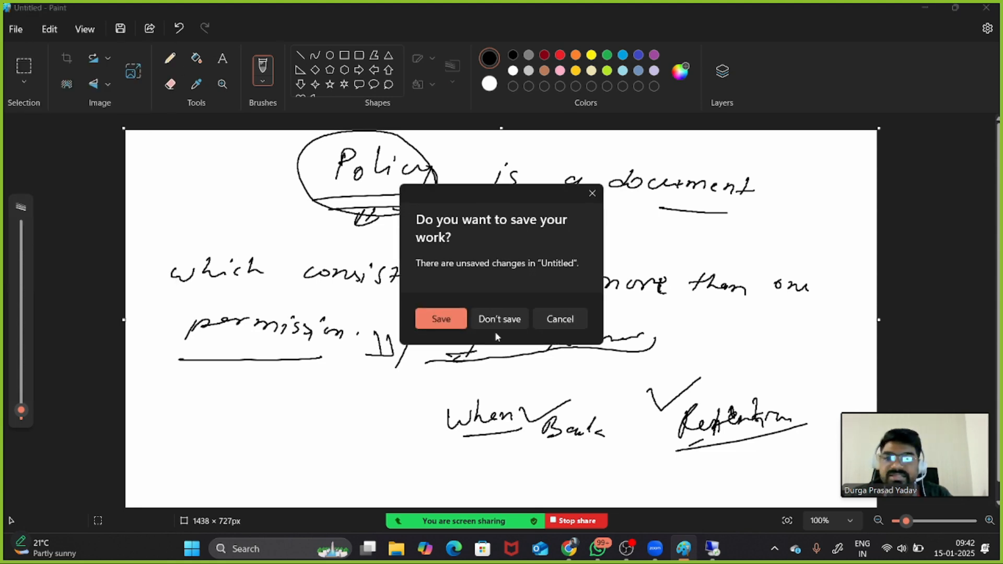
pyautogui.click(496, 324)
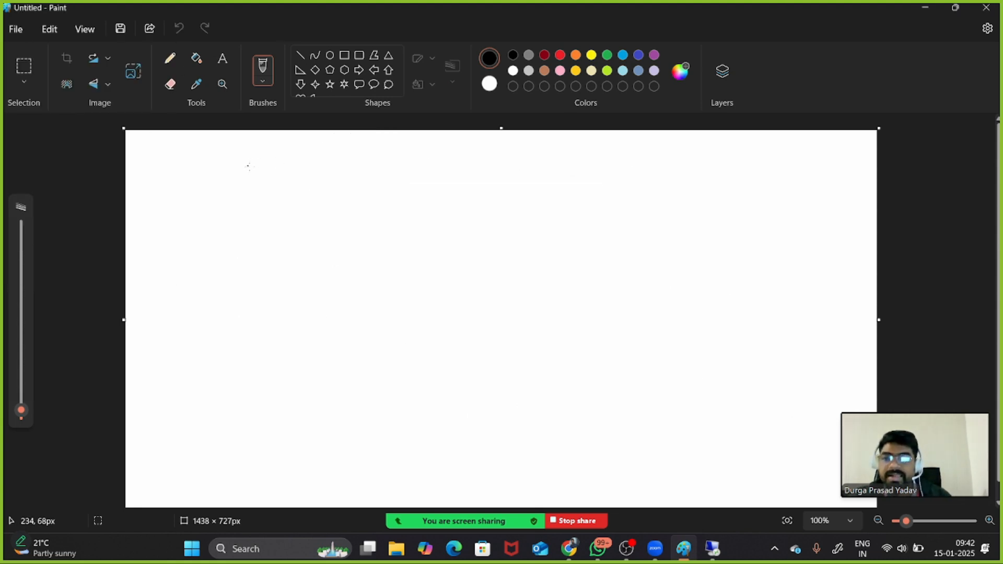
# Handwrite an underlined "Volume" heading on the canvas and sketch a column of four boxes beneath it
pyautogui.moveTo(255, 164); pyautogui.dragTo(324, 166)
pyautogui.moveTo(255, 193); pyautogui.dragTo(313, 183)
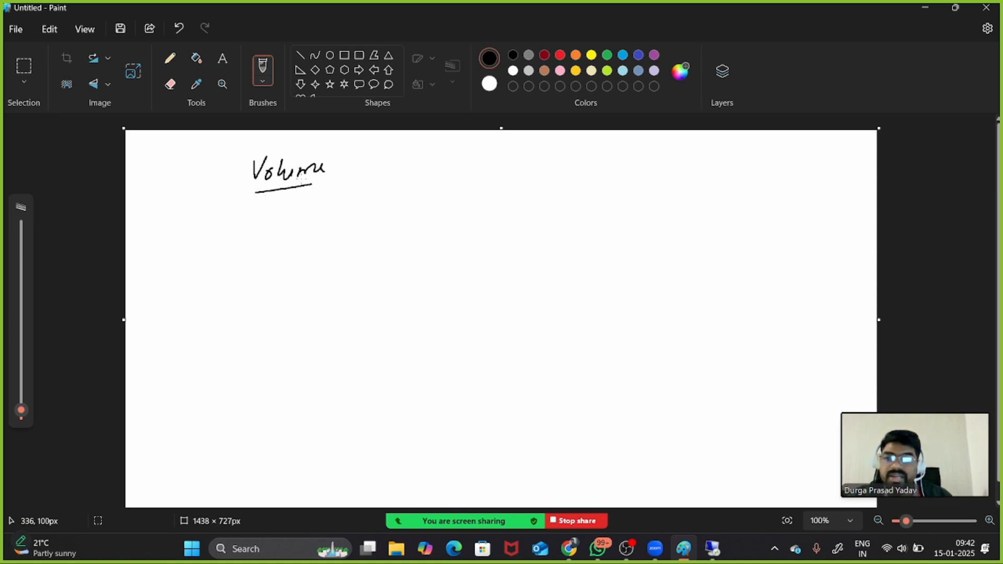
pyautogui.moveTo(272, 231); pyautogui.dragTo(260, 255)
pyautogui.moveTo(264, 231)
pyautogui.mouseDown()
pyautogui.moveTo(274, 253)
pyautogui.moveTo(253, 254)
pyautogui.moveTo(255, 299)
pyautogui.mouseUp()
pyautogui.moveTo(260, 273)
pyautogui.mouseDown()
pyautogui.moveTo(302, 292)
pyautogui.moveTo(246, 302)
pyautogui.moveTo(249, 348)
pyautogui.mouseUp()
pyautogui.moveTo(255, 325)
pyautogui.mouseDown()
pyautogui.moveTo(294, 318)
pyautogui.moveTo(248, 353)
pyautogui.moveTo(248, 398)
pyautogui.moveTo(297, 366)
pyautogui.mouseUp()
pyautogui.moveTo(299, 368); pyautogui.dragTo(244, 403)
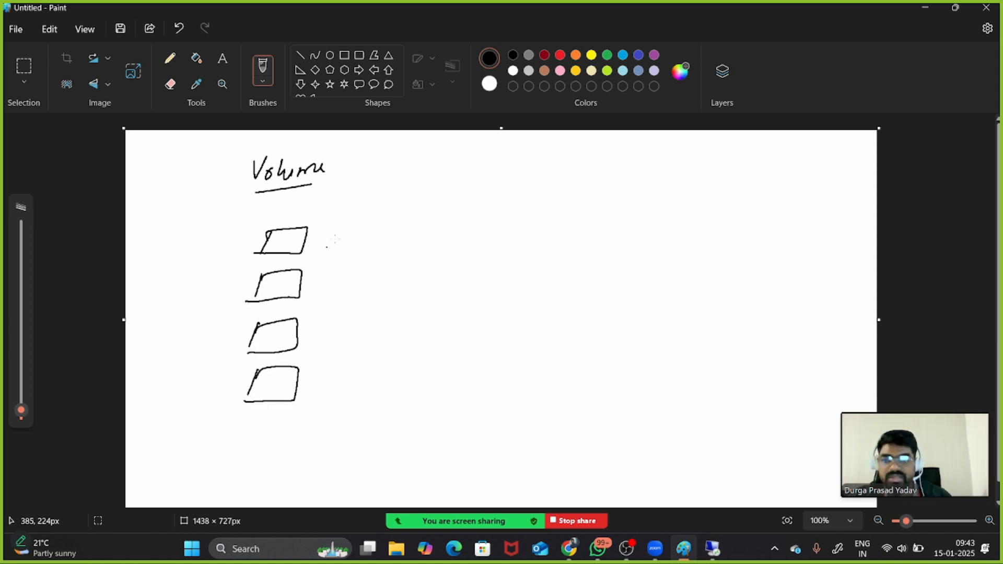
# Handwrite underlined "Name" and "Value" headings beside "Volume", with "dep" and "Product" beneath them and "(tag)" alongside
pyautogui.moveTo(366, 205)
pyautogui.mouseDown()
pyautogui.moveTo(377, 218)
pyautogui.moveTo(397, 202)
pyautogui.moveTo(388, 154)
pyautogui.moveTo(400, 166)
pyautogui.moveTo(430, 156)
pyautogui.mouseUp()
pyautogui.moveTo(362, 180); pyautogui.dragTo(416, 175)
pyautogui.moveTo(351, 222); pyautogui.dragTo(398, 214)
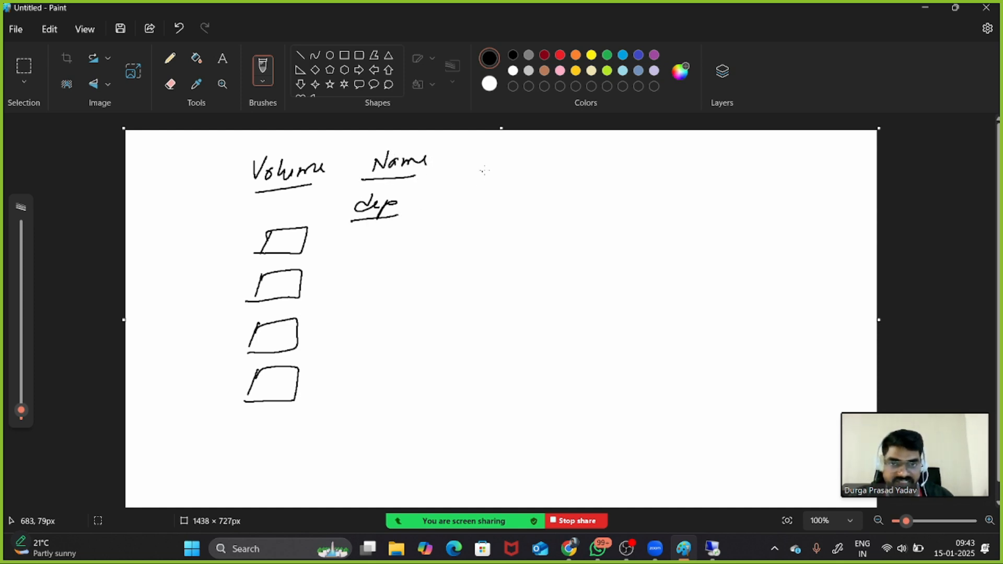
pyautogui.moveTo(485, 156)
pyautogui.mouseDown()
pyautogui.moveTo(492, 170)
pyautogui.moveTo(503, 153)
pyautogui.mouseUp()
pyautogui.moveTo(508, 163); pyautogui.dragTo(539, 174)
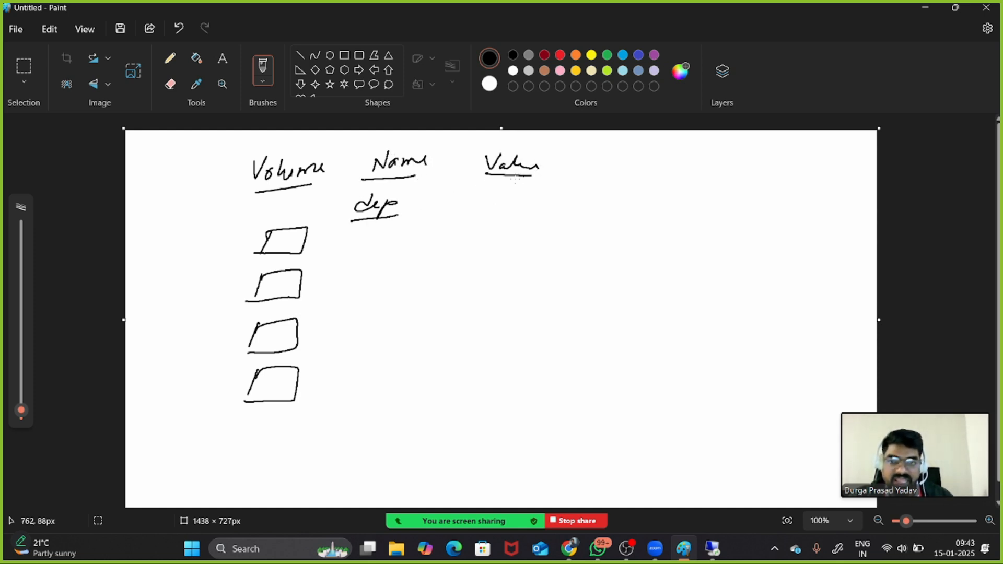
pyautogui.moveTo(476, 216)
pyautogui.mouseDown()
pyautogui.moveTo(478, 199)
pyautogui.moveTo(511, 207)
pyautogui.moveTo(561, 198)
pyautogui.moveTo(553, 212)
pyautogui.mouseUp()
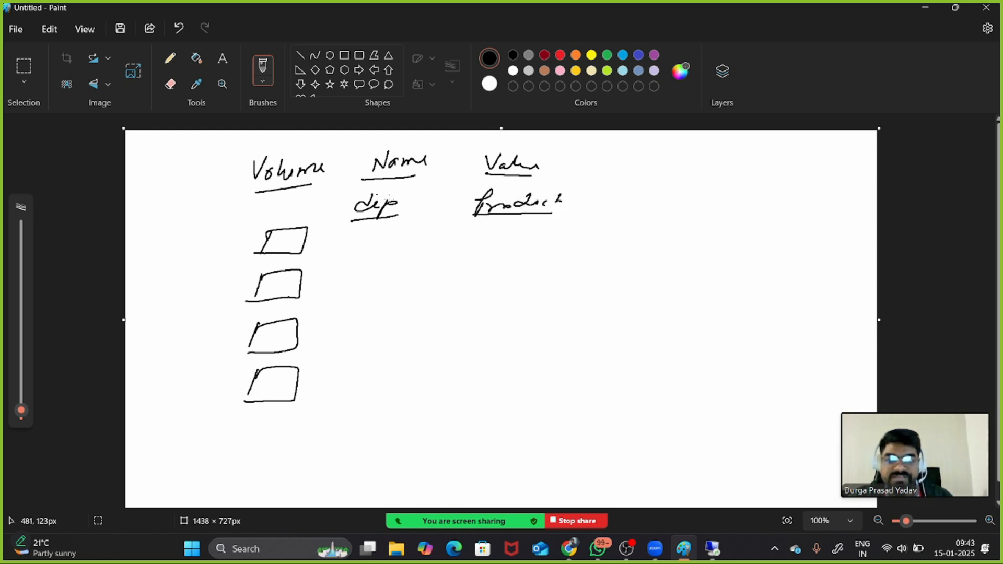
pyautogui.moveTo(630, 183); pyautogui.dragTo(615, 210)
pyautogui.moveTo(650, 186)
pyautogui.mouseDown()
pyautogui.moveTo(647, 205)
pyautogui.moveTo(681, 198)
pyautogui.moveTo(665, 224)
pyautogui.mouseUp()
pyautogui.moveTo(691, 189)
pyautogui.mouseDown()
pyautogui.moveTo(698, 215)
pyautogui.moveTo(677, 226)
pyautogui.mouseUp()
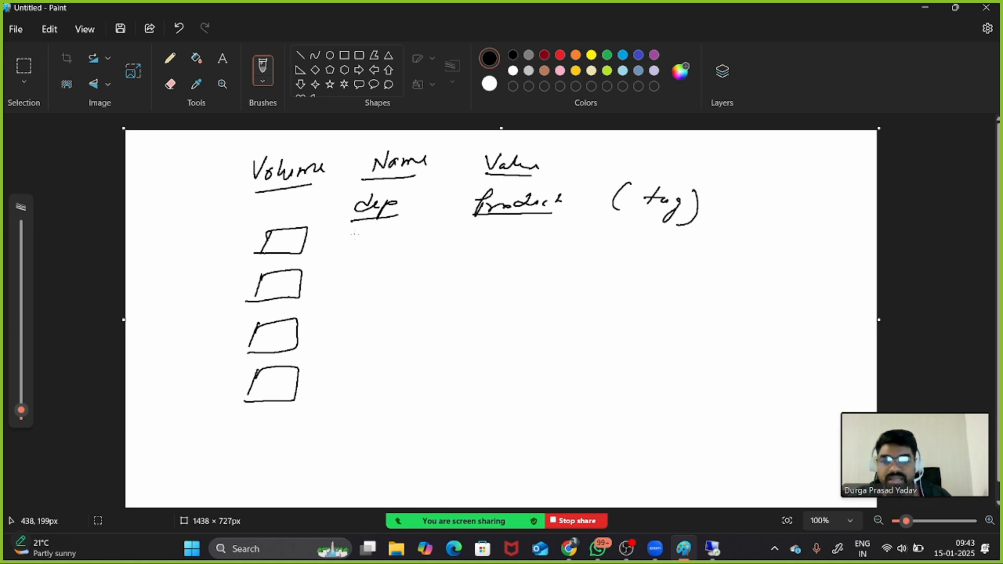
# Handwrite "Volume Name" with value V-1 beside the first box, and V2, V3 and a fourth value beside the other boxes
pyautogui.moveTo(352, 233)
pyautogui.mouseDown()
pyautogui.moveTo(391, 245)
pyautogui.moveTo(508, 240)
pyautogui.mouseUp()
pyautogui.moveTo(521, 235); pyautogui.dragTo(506, 278)
pyautogui.moveTo(503, 284); pyautogui.dragTo(518, 299)
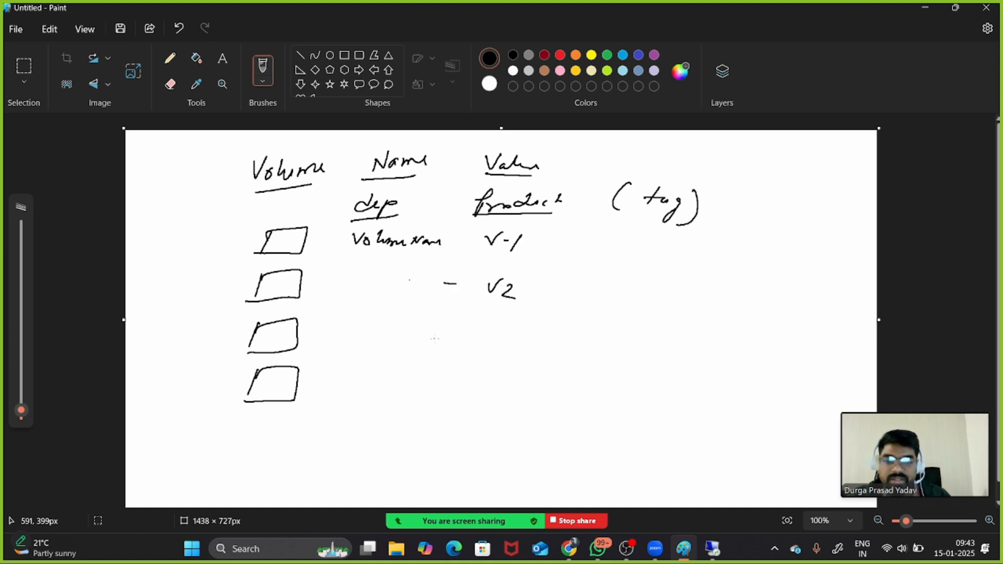
pyautogui.moveTo(434, 342)
pyautogui.mouseDown()
pyautogui.moveTo(513, 339)
pyautogui.moveTo(512, 350)
pyautogui.mouseUp()
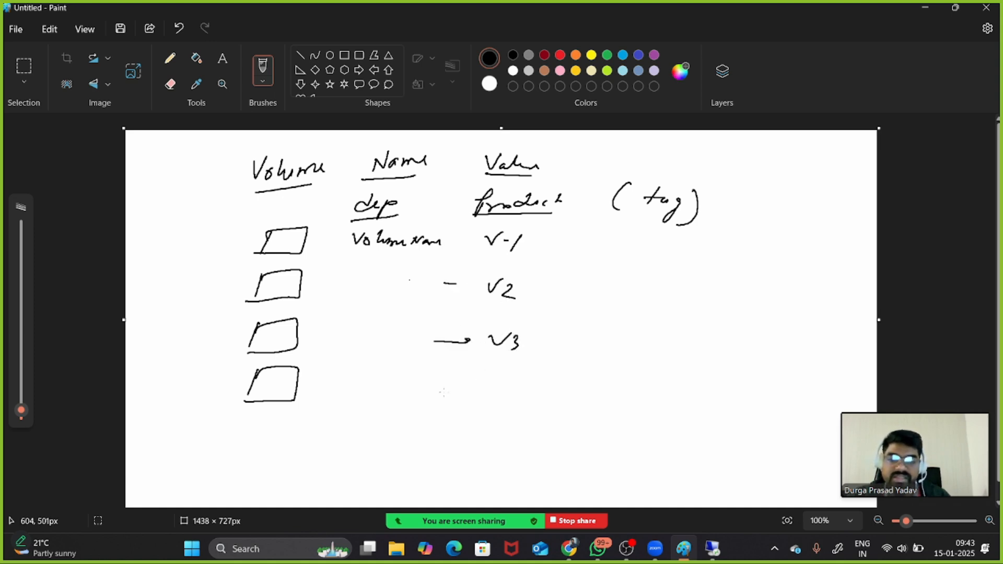
pyautogui.moveTo(441, 393); pyautogui.dragTo(472, 392)
pyautogui.moveTo(496, 385)
pyautogui.mouseDown()
pyautogui.moveTo(502, 394)
pyautogui.moveTo(513, 386)
pyautogui.mouseUp()
pyautogui.moveTo(519, 387)
pyautogui.mouseDown()
pyautogui.moveTo(527, 396)
pyautogui.moveTo(517, 401)
pyautogui.moveTo(526, 399)
pyautogui.mouseUp()
pyautogui.moveTo(522, 399); pyautogui.dragTo(516, 415)
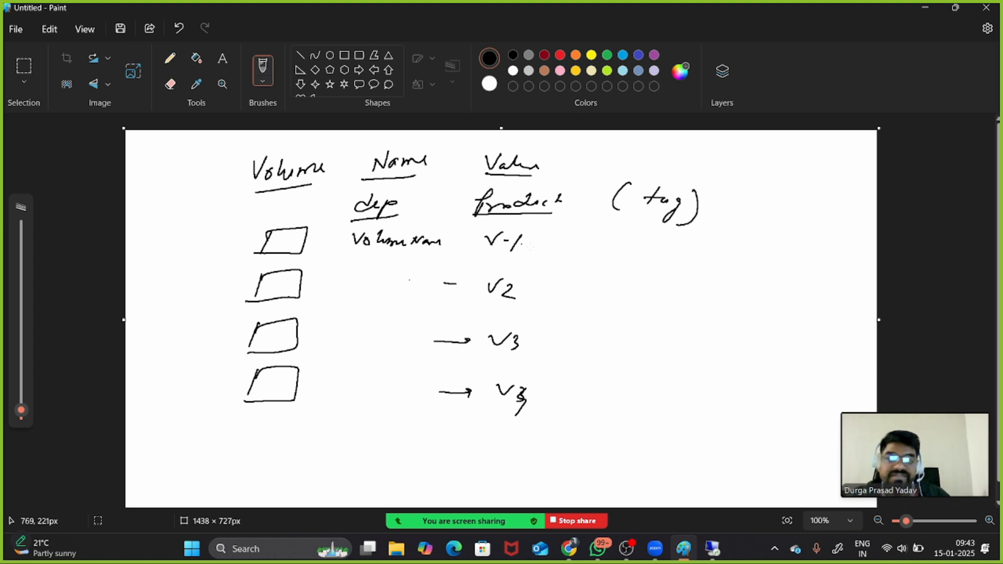
# Connect the first box to its circled name-value pair labelled "tag", and circle the volume rows and the dep/Product pair
pyautogui.moveTo(306, 241); pyautogui.dragTo(355, 242)
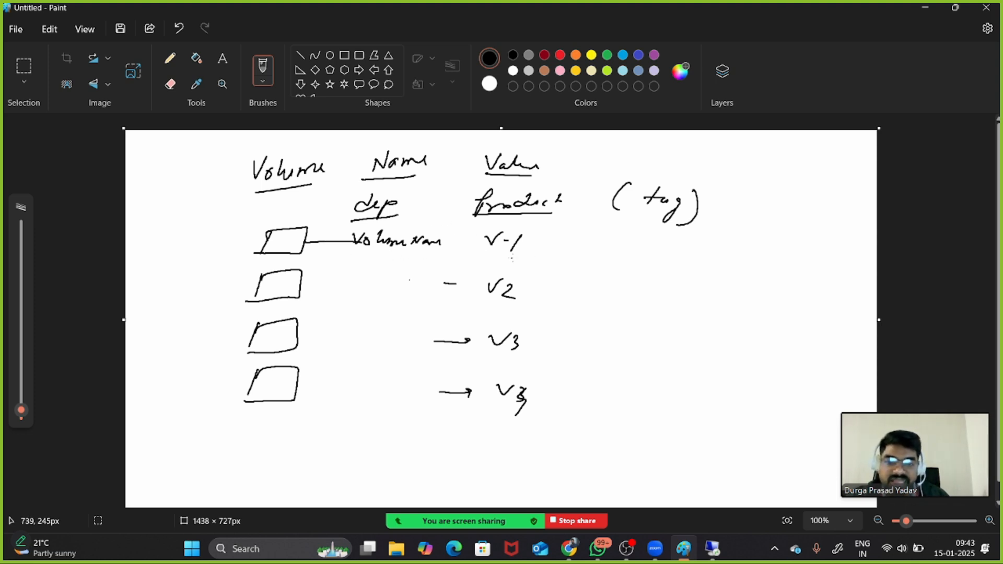
pyautogui.moveTo(522, 255)
pyautogui.mouseDown()
pyautogui.moveTo(557, 257)
pyautogui.moveTo(554, 235)
pyautogui.moveTo(419, 216)
pyautogui.moveTo(338, 237)
pyautogui.moveTo(424, 263)
pyautogui.moveTo(529, 266)
pyautogui.moveTo(553, 242)
pyautogui.moveTo(607, 256)
pyautogui.moveTo(600, 266)
pyautogui.mouseUp()
pyautogui.moveTo(612, 264); pyautogui.dragTo(637, 269)
pyautogui.moveTo(645, 266); pyautogui.dragTo(623, 286)
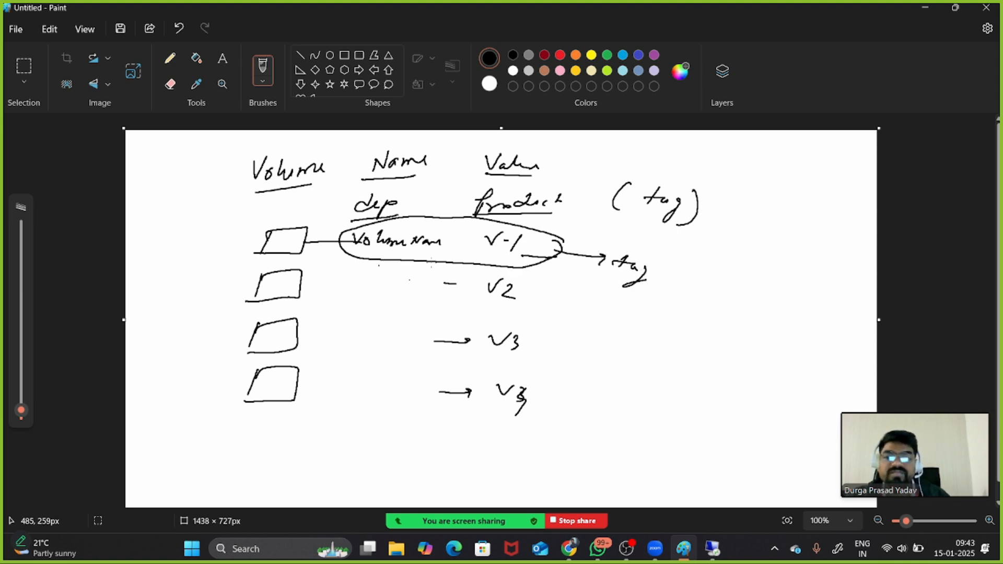
pyautogui.moveTo(563, 233)
pyautogui.mouseDown()
pyautogui.moveTo(462, 219)
pyautogui.moveTo(286, 218)
pyautogui.moveTo(324, 386)
pyautogui.moveTo(563, 320)
pyautogui.moveTo(544, 260)
pyautogui.mouseUp()
pyautogui.moveTo(394, 184)
pyautogui.mouseDown()
pyautogui.moveTo(372, 186)
pyautogui.moveTo(462, 223)
pyautogui.moveTo(581, 212)
pyautogui.moveTo(417, 181)
pyautogui.mouseUp()
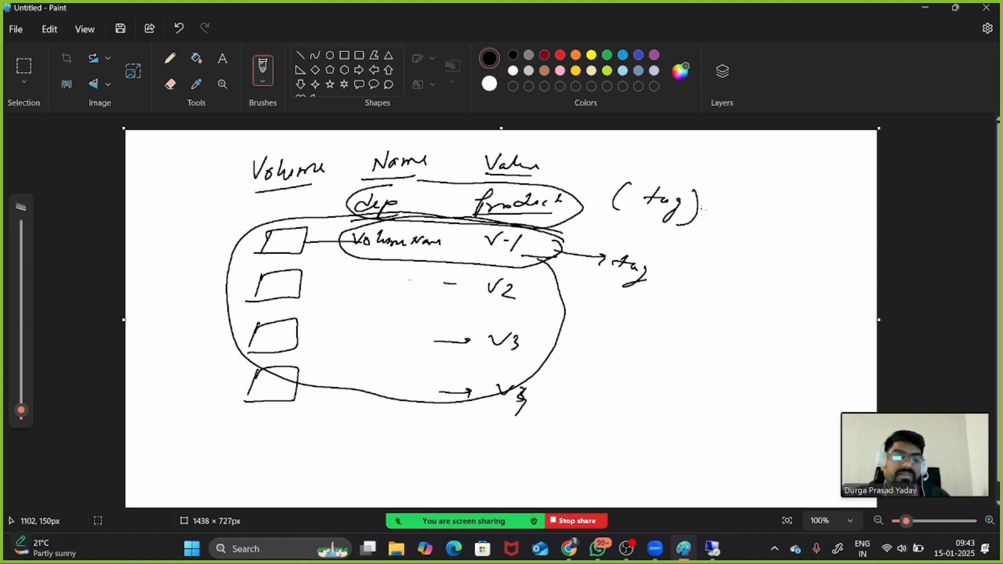
# Draw an arrow from "(tag)" to a circled 4 and add a circled check mark below it
pyautogui.moveTo(702, 218)
pyautogui.mouseDown()
pyautogui.moveTo(724, 217)
pyautogui.moveTo(720, 224)
pyautogui.mouseUp()
pyautogui.moveTo(754, 224); pyautogui.dragTo(740, 261)
pyautogui.moveTo(757, 236)
pyautogui.mouseDown()
pyautogui.moveTo(761, 224)
pyautogui.moveTo(724, 272)
pyautogui.moveTo(763, 224)
pyautogui.mouseUp()
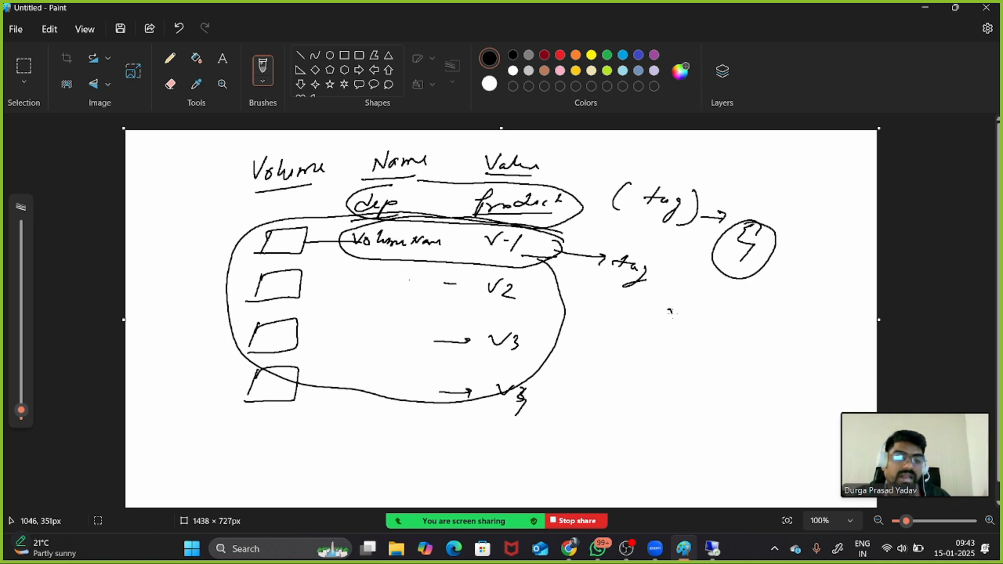
pyautogui.moveTo(670, 312); pyautogui.dragTo(695, 307)
pyautogui.moveTo(698, 296)
pyautogui.mouseDown()
pyautogui.moveTo(651, 327)
pyautogui.moveTo(685, 293)
pyautogui.mouseUp()
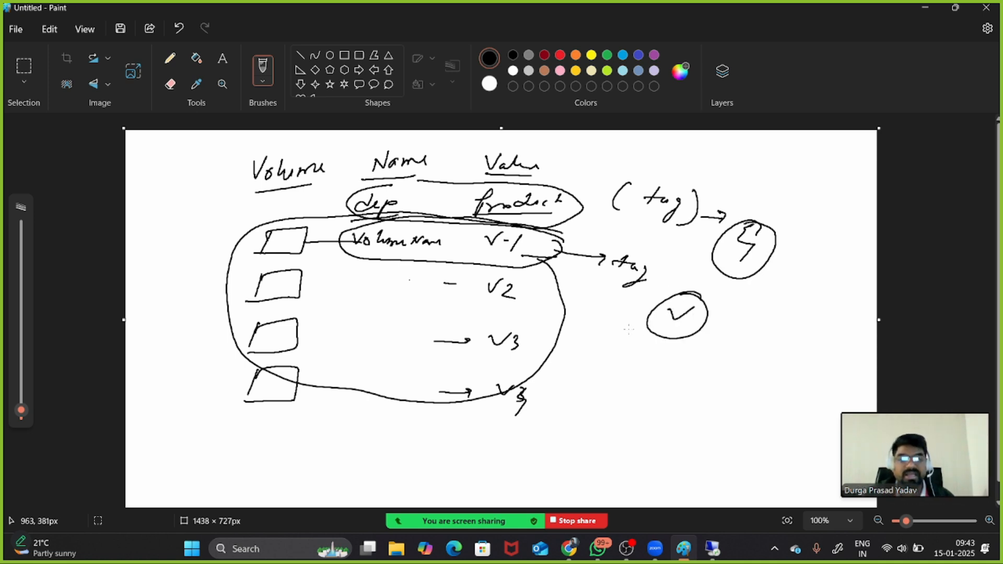
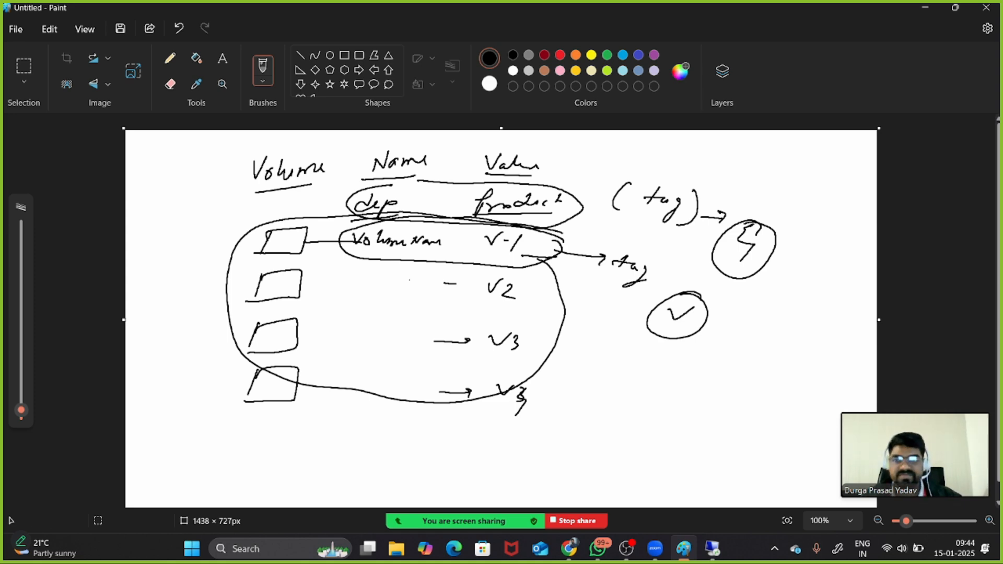
# Start a new blank canvas, discarding the current drawing without saving it
pyautogui.click(16, 29)
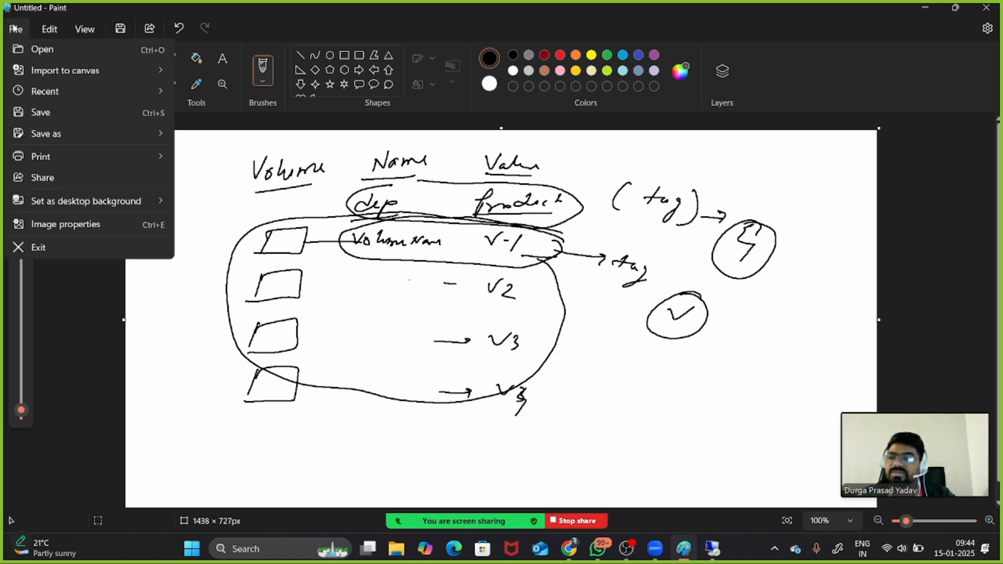
pyautogui.click(53, 49)
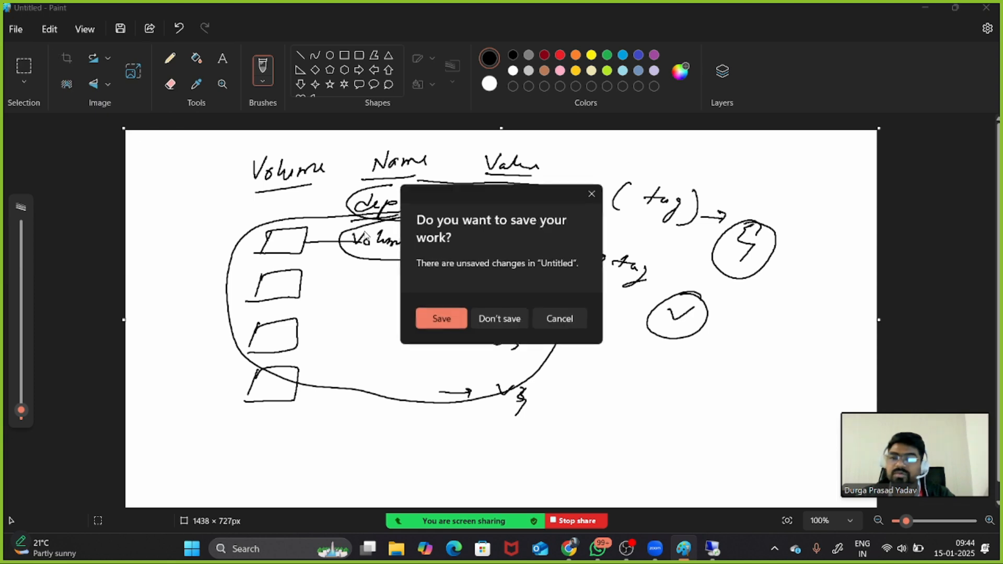
pyautogui.click(497, 317)
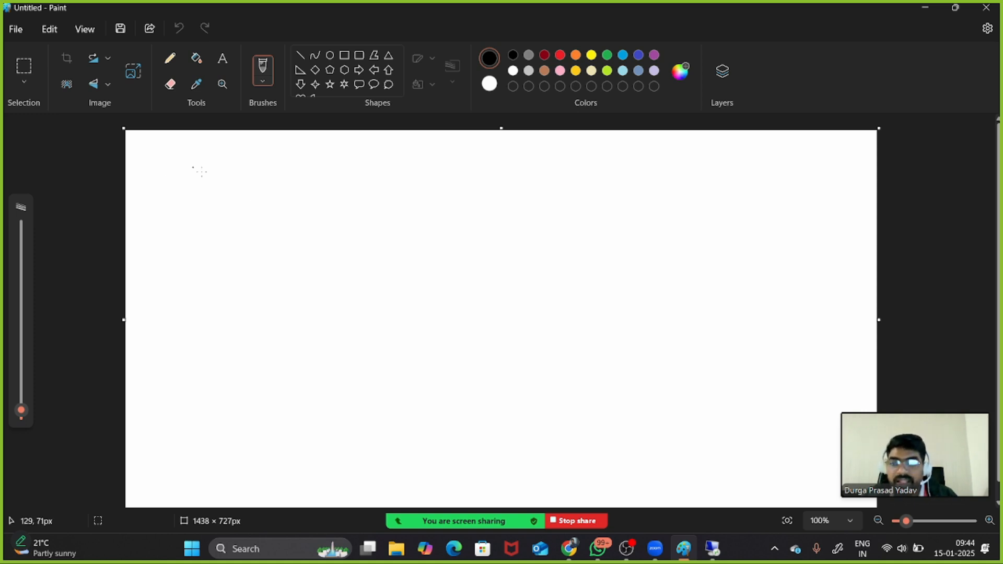
# Sketch a column of four rectangular boxes on the blank canvas to represent the volumes
pyautogui.moveTo(254, 228)
pyautogui.mouseDown()
pyautogui.moveTo(254, 256)
pyautogui.moveTo(324, 215)
pyautogui.moveTo(256, 256)
pyautogui.mouseUp()
pyautogui.moveTo(256, 297)
pyautogui.mouseDown()
pyautogui.moveTo(255, 320)
pyautogui.moveTo(341, 313)
pyautogui.moveTo(256, 327)
pyautogui.mouseUp()
pyautogui.moveTo(272, 361); pyautogui.dragTo(267, 392)
pyautogui.moveTo(271, 361)
pyautogui.mouseDown()
pyautogui.moveTo(355, 351)
pyautogui.moveTo(353, 389)
pyautogui.mouseUp()
pyautogui.moveTo(352, 389); pyautogui.dragTo(267, 393)
pyautogui.moveTo(279, 413); pyautogui.dragTo(273, 442)
pyautogui.moveTo(278, 413)
pyautogui.mouseDown()
pyautogui.moveTo(364, 405)
pyautogui.moveTo(266, 452)
pyautogui.mouseUp()
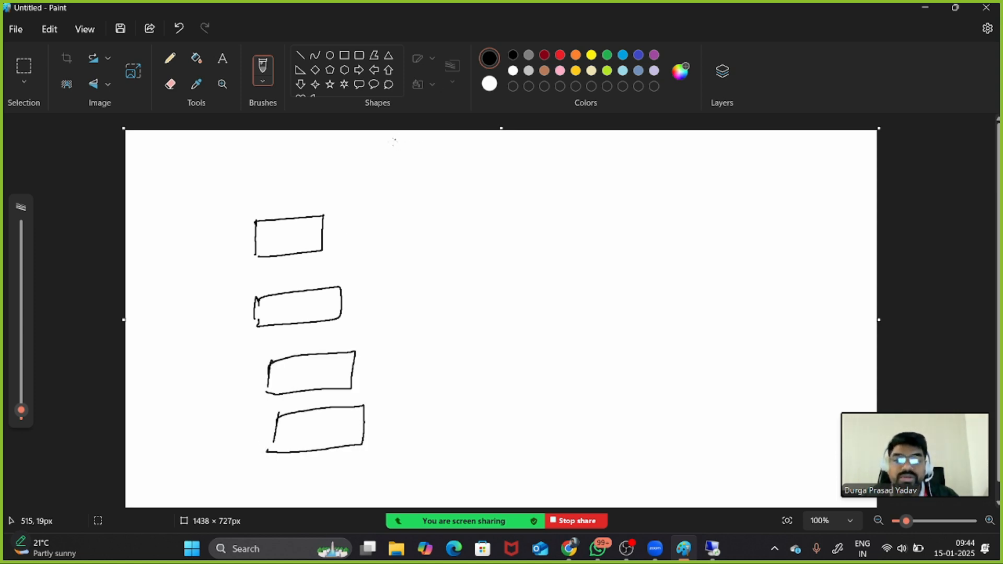
# Handwrite "tag name ⇒ 1 more then 1 key" along the upper edge of the canvas, underlining "1 key"
pyautogui.moveTo(396, 132)
pyautogui.mouseDown()
pyautogui.moveTo(396, 148)
pyautogui.moveTo(413, 140)
pyautogui.moveTo(418, 157)
pyautogui.moveTo(511, 140)
pyautogui.mouseUp()
pyautogui.moveTo(502, 147)
pyautogui.mouseDown()
pyautogui.moveTo(532, 155)
pyautogui.moveTo(559, 142)
pyautogui.moveTo(643, 146)
pyautogui.mouseUp()
pyautogui.moveTo(634, 139)
pyautogui.mouseDown()
pyautogui.moveTo(683, 152)
pyautogui.moveTo(704, 140)
pyautogui.moveTo(709, 161)
pyautogui.moveTo(722, 155)
pyautogui.mouseUp()
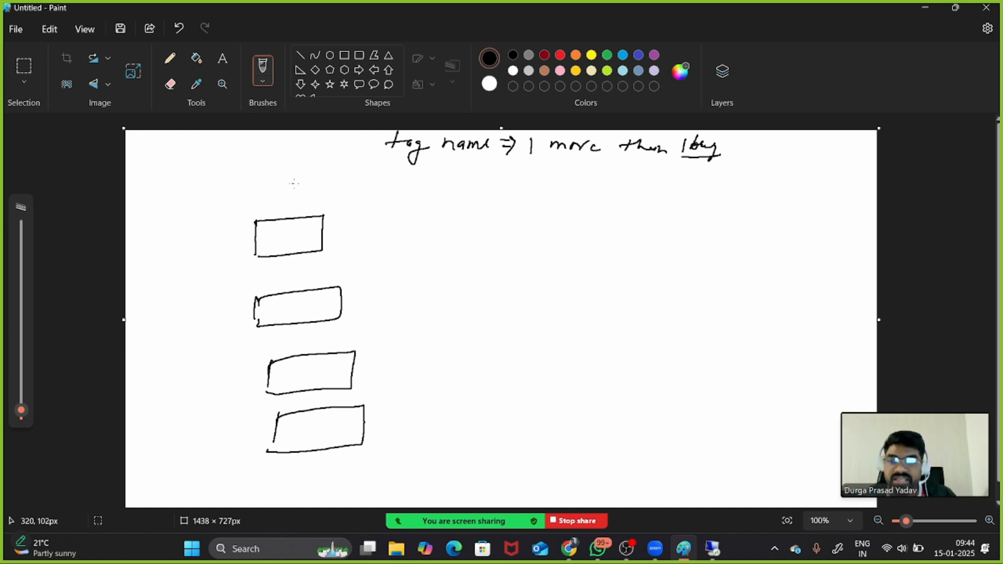
# Handwrite "Name → Prod" above the column of boxes
pyautogui.moveTo(291, 183); pyautogui.dragTo(344, 178)
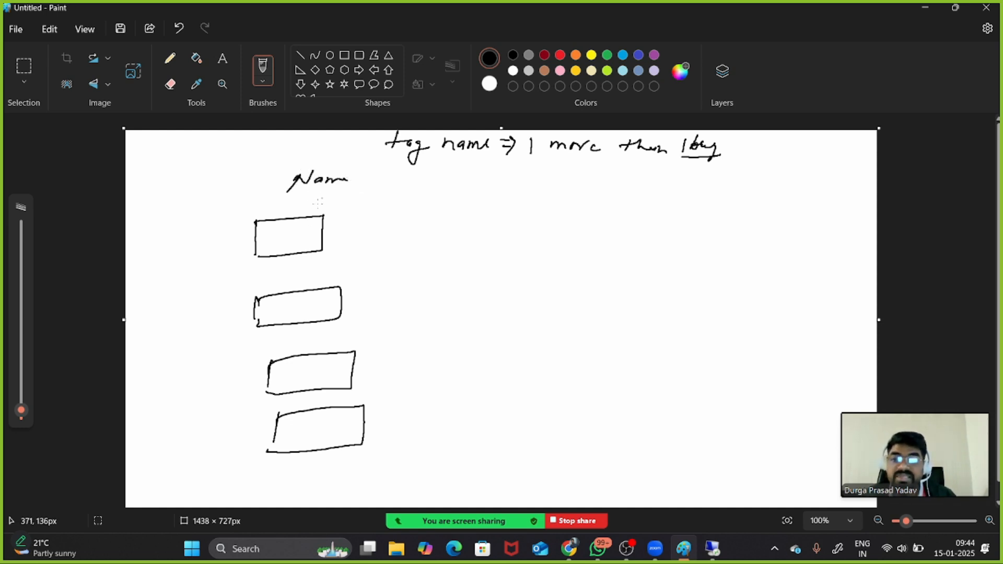
pyautogui.moveTo(357, 179); pyautogui.dragTo(380, 178)
pyautogui.moveTo(373, 175); pyautogui.dragTo(377, 178)
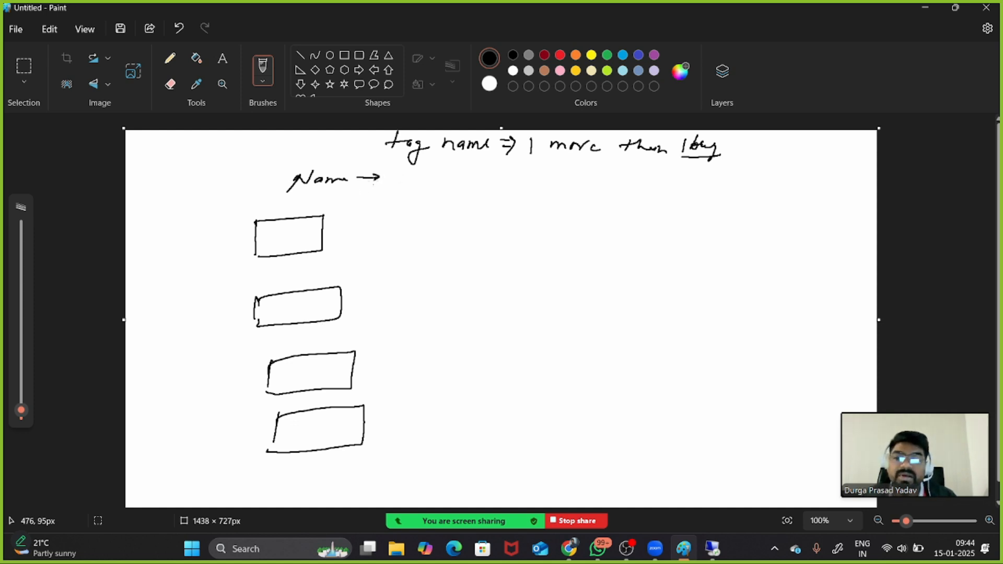
pyautogui.moveTo(401, 172)
pyautogui.mouseDown()
pyautogui.moveTo(399, 184)
pyautogui.moveTo(430, 176)
pyautogui.mouseUp()
pyautogui.moveTo(446, 172); pyautogui.dragTo(436, 183)
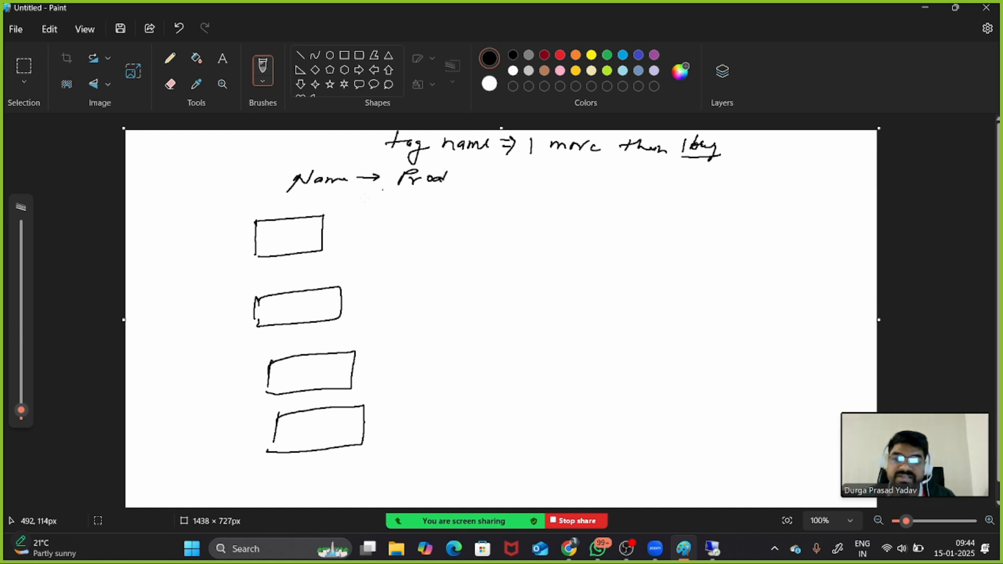
# Put a check mark in each of the four boxes and underline "Name → Prod", emphasizing "Name"
pyautogui.moveTo(293, 233); pyautogui.dragTo(315, 230)
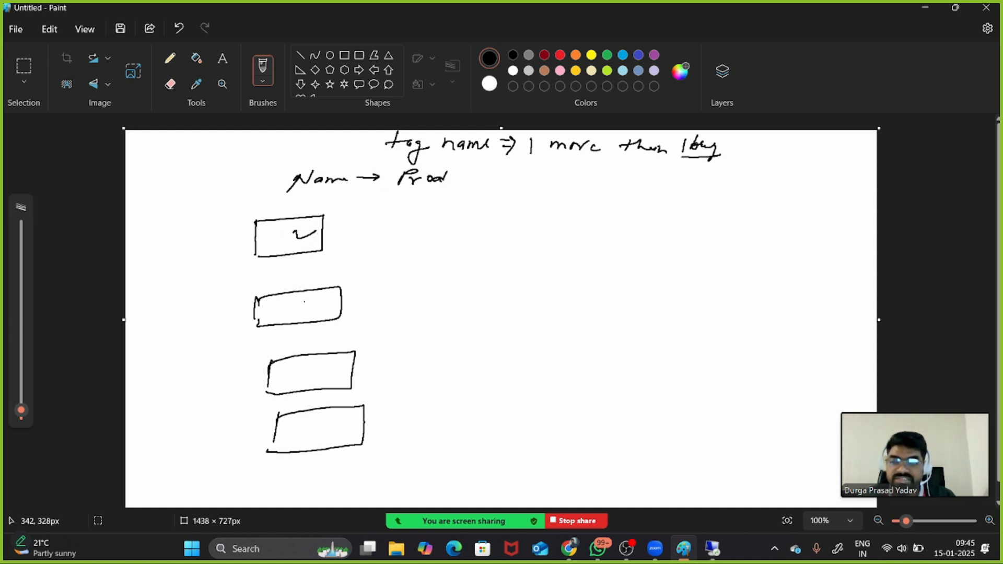
pyautogui.moveTo(305, 302); pyautogui.dragTo(323, 298)
pyautogui.moveTo(308, 372); pyautogui.dragTo(331, 366)
pyautogui.moveTo(318, 421); pyautogui.dragTo(337, 419)
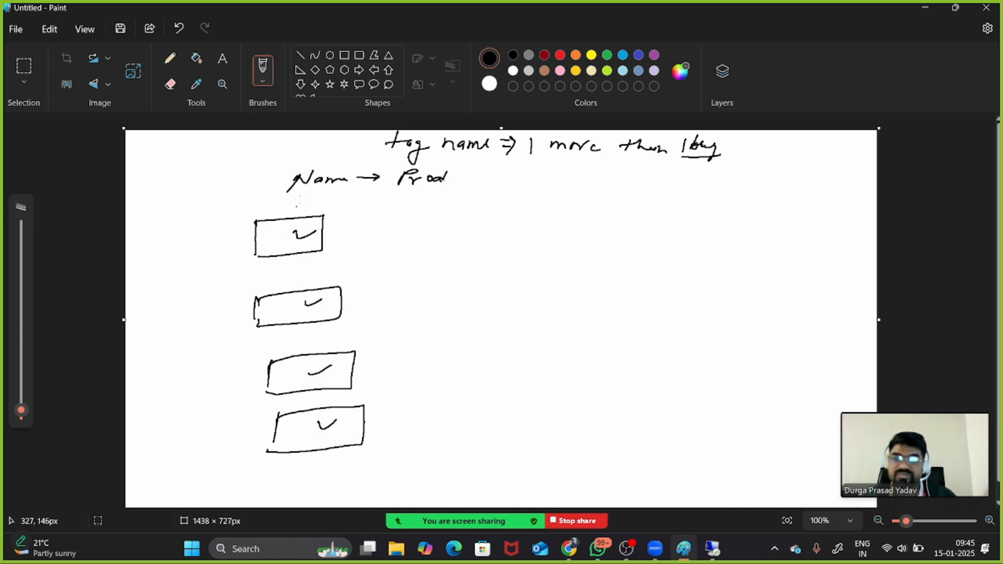
pyautogui.moveTo(288, 193); pyautogui.dragTo(446, 192)
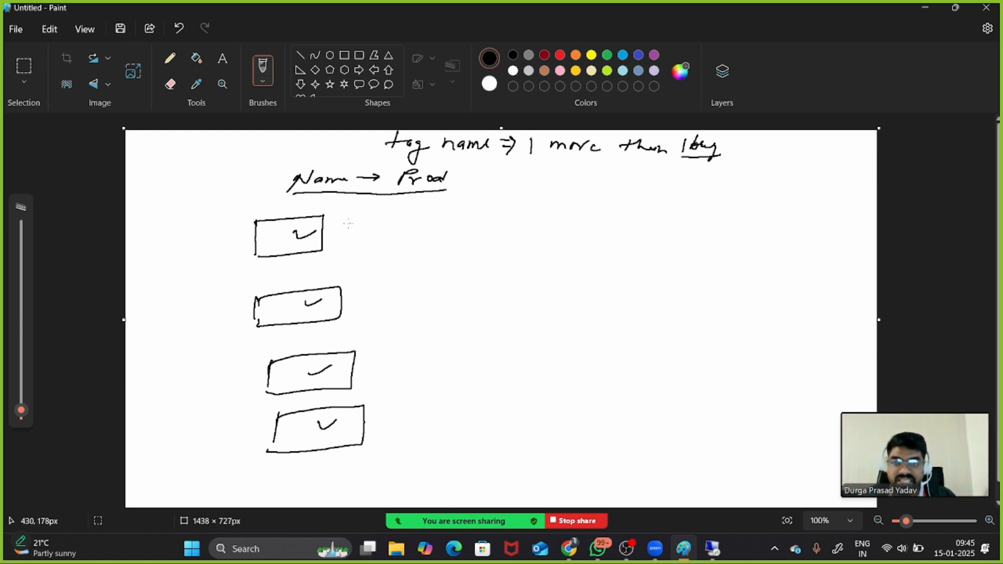
pyautogui.moveTo(307, 189)
pyautogui.mouseDown()
pyautogui.moveTo(337, 188)
pyautogui.moveTo(311, 188)
pyautogui.mouseUp()
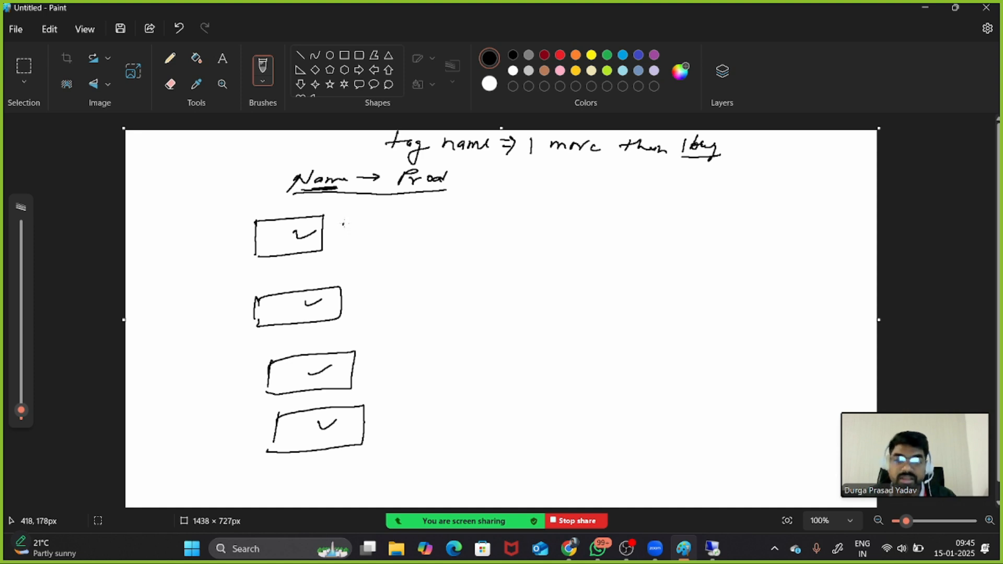
# Handwrite "Volum → VN-1" beside the first box and a matching volume name with VN2 beside the second
pyautogui.moveTo(344, 223)
pyautogui.mouseDown()
pyautogui.moveTo(356, 233)
pyautogui.moveTo(478, 216)
pyautogui.moveTo(518, 224)
pyautogui.mouseUp()
pyautogui.moveTo(534, 218); pyautogui.dragTo(524, 237)
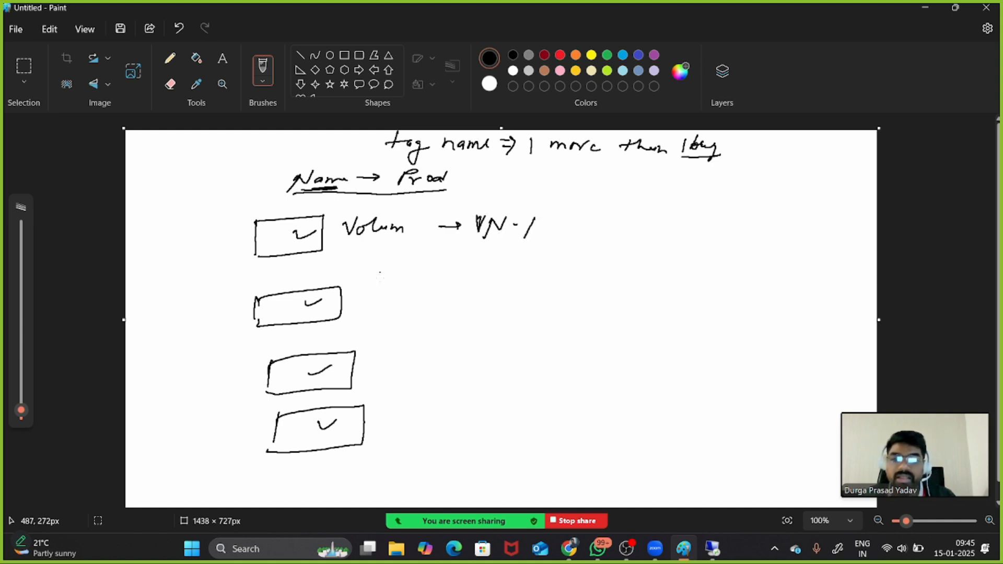
pyautogui.moveTo(375, 285); pyautogui.dragTo(486, 292)
pyautogui.moveTo(494, 286)
pyautogui.mouseDown()
pyautogui.moveTo(494, 297)
pyautogui.moveTo(505, 285)
pyautogui.moveTo(557, 294)
pyautogui.mouseUp()
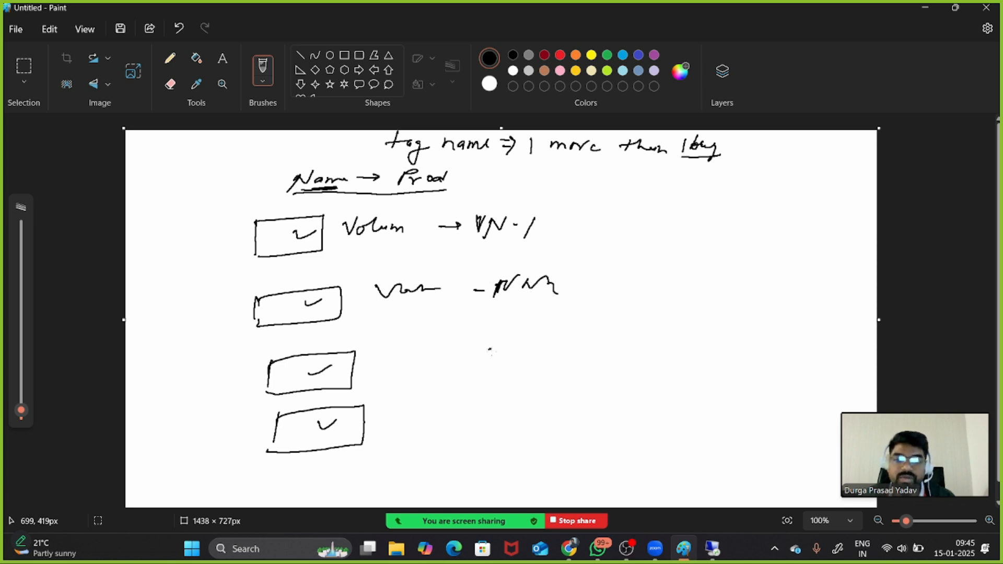
# Handwrite volume labels beside the third and fourth boxes, giving the third the value VN3 and the fourth its own VN value
pyautogui.moveTo(490, 349); pyautogui.dragTo(511, 349)
pyautogui.moveTo(511, 362); pyautogui.dragTo(535, 347)
pyautogui.moveTo(541, 349); pyautogui.dragTo(540, 367)
pyautogui.moveTo(481, 410); pyautogui.dragTo(502, 409)
pyautogui.moveTo(516, 405)
pyautogui.mouseDown()
pyautogui.moveTo(508, 417)
pyautogui.moveTo(532, 411)
pyautogui.moveTo(539, 437)
pyautogui.mouseUp()
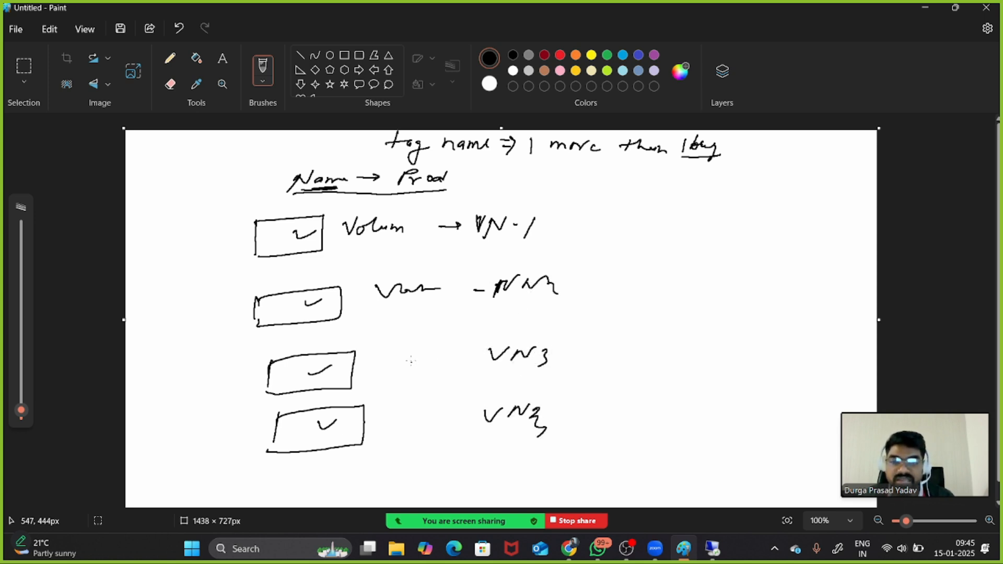
pyautogui.moveTo(412, 361); pyautogui.dragTo(482, 362)
pyautogui.moveTo(401, 411)
pyautogui.mouseDown()
pyautogui.moveTo(405, 420)
pyautogui.moveTo(472, 414)
pyautogui.mouseUp()
pyautogui.moveTo(485, 372); pyautogui.dragTo(496, 370)
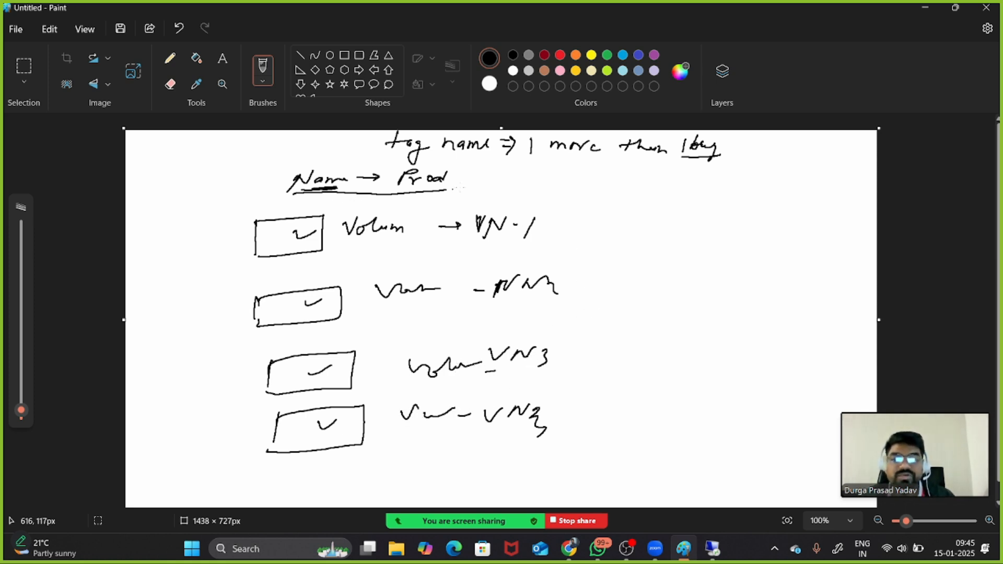
# Add a check mark beside "Name → Prod", stroke marks beside the four boxes, and a curly brace enclosing the whole column
pyautogui.moveTo(478, 182); pyautogui.dragTo(506, 178)
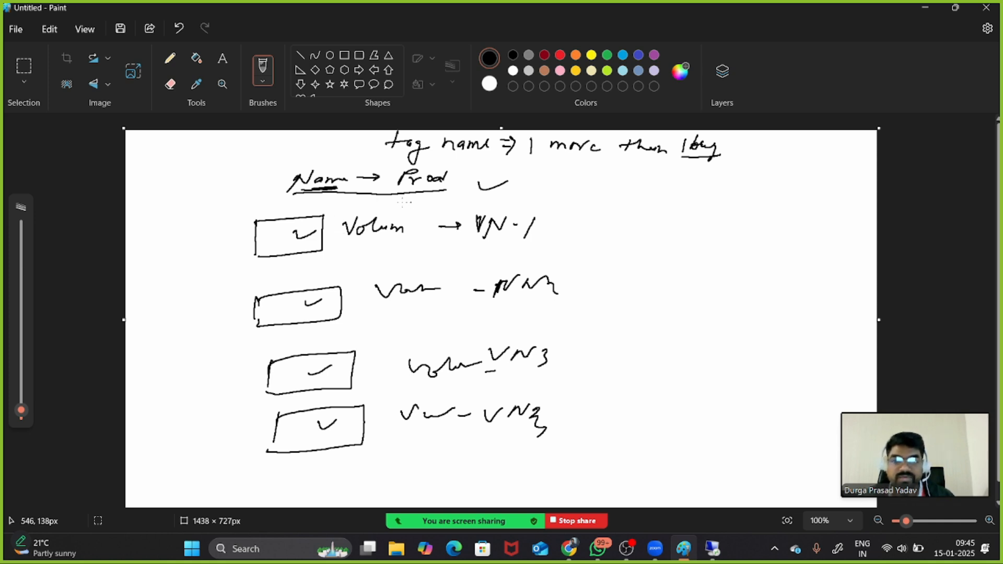
pyautogui.moveTo(223, 228); pyautogui.dragTo(245, 223)
pyautogui.moveTo(221, 342); pyautogui.dragTo(247, 328)
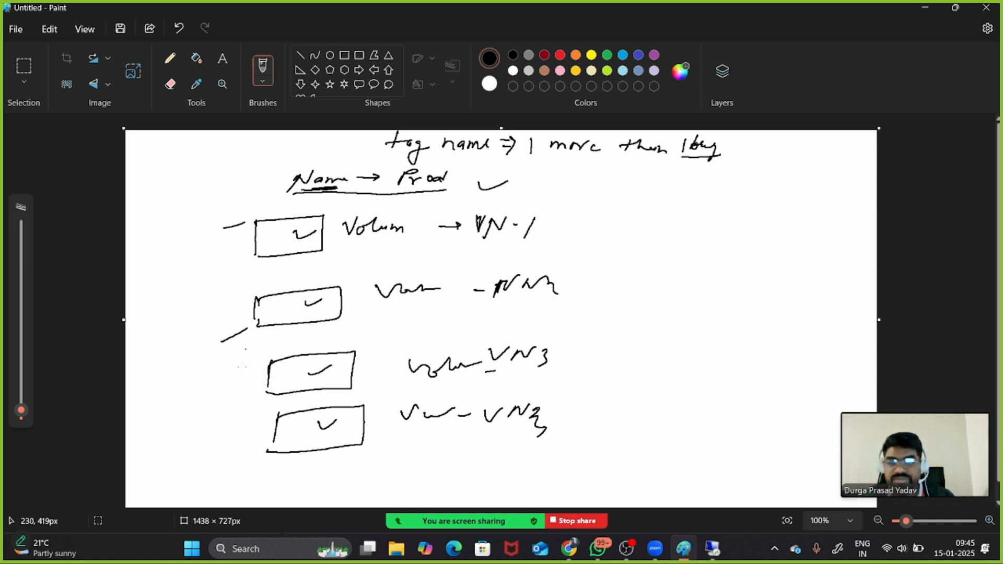
pyautogui.moveTo(238, 391); pyautogui.dragTo(263, 372)
pyautogui.moveTo(242, 437); pyautogui.dragTo(265, 416)
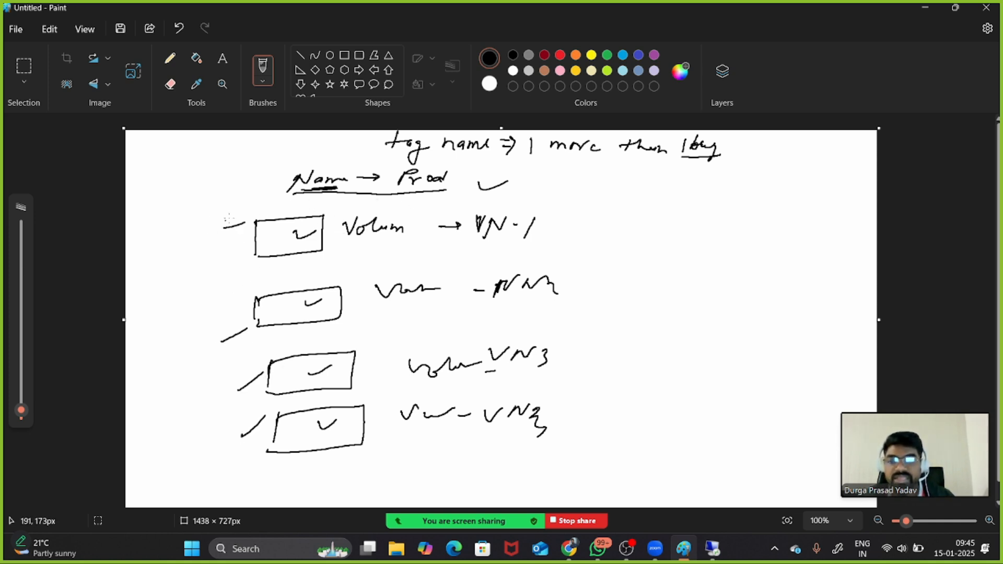
pyautogui.moveTo(232, 215)
pyautogui.mouseDown()
pyautogui.moveTo(201, 306)
pyautogui.moveTo(214, 486)
pyautogui.moveTo(250, 489)
pyautogui.mouseUp()
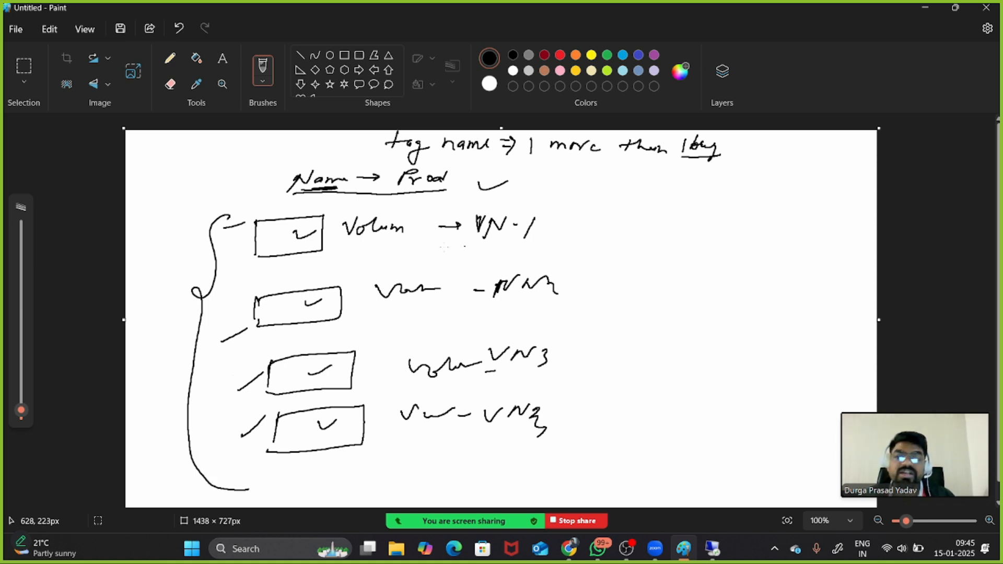
# Underline and outline the "Volum → VN-1" pair and put a check mark beside it
pyautogui.moveTo(357, 249); pyautogui.dragTo(517, 262)
pyautogui.moveTo(551, 233)
pyautogui.mouseDown()
pyautogui.moveTo(555, 248)
pyautogui.moveTo(599, 234)
pyautogui.mouseUp()
pyautogui.moveTo(355, 250)
pyautogui.mouseDown()
pyautogui.moveTo(418, 251)
pyautogui.moveTo(547, 226)
pyautogui.moveTo(378, 209)
pyautogui.moveTo(344, 232)
pyautogui.mouseUp()
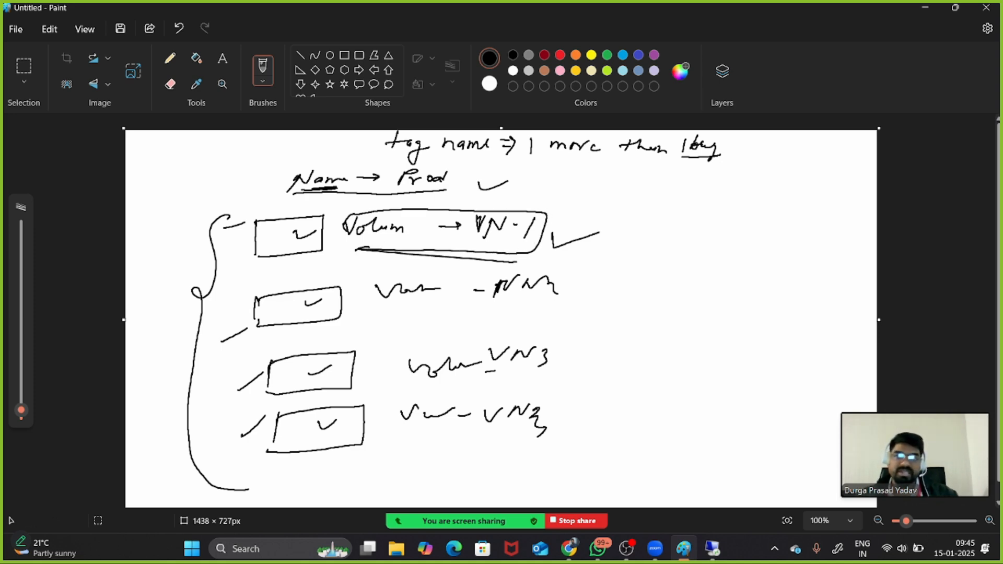
# Switch to the AWS EC2 console in the browser and display the tags of the Vol-Production volume
pyautogui.click(925, 8)
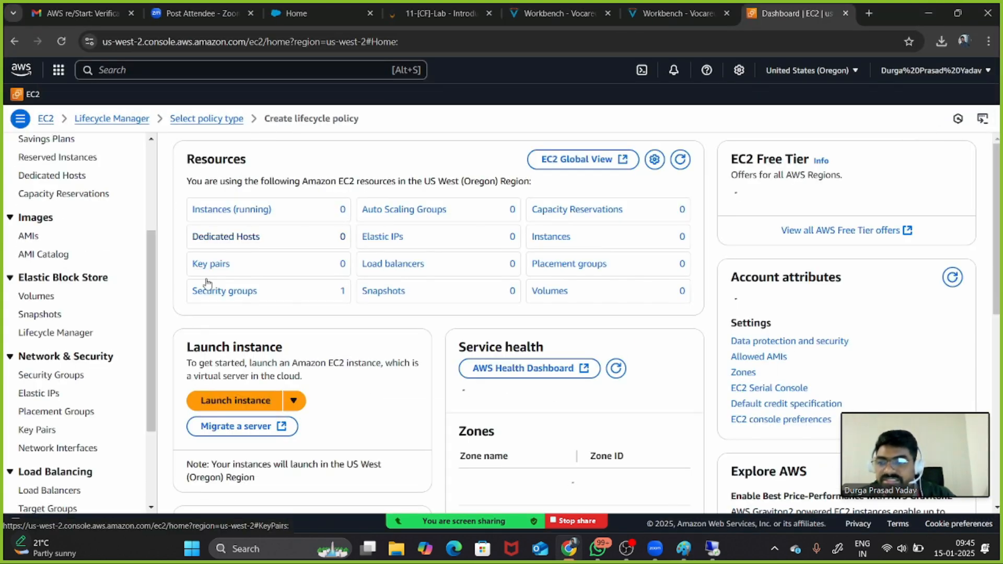
pyautogui.click(37, 296)
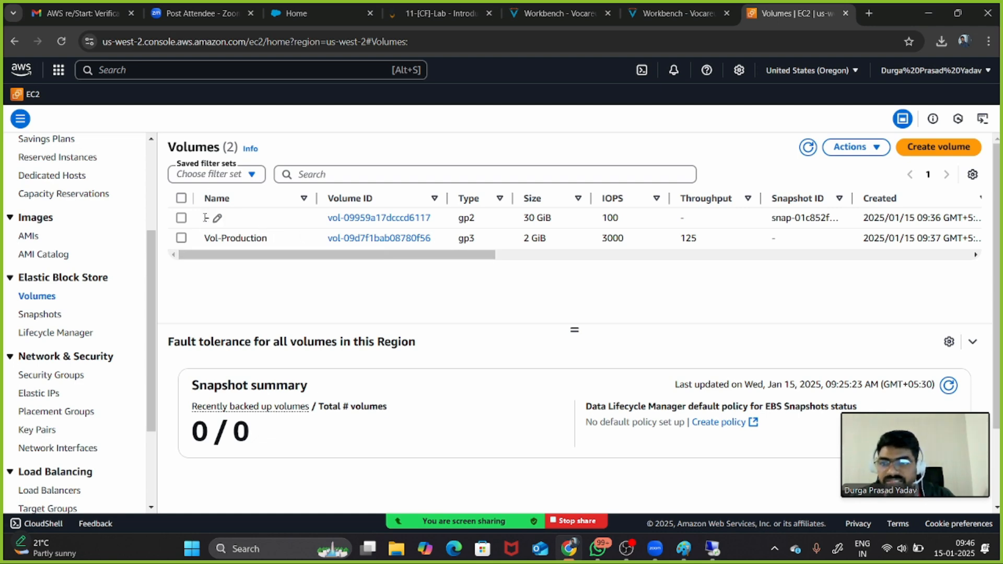
pyautogui.click(182, 239)
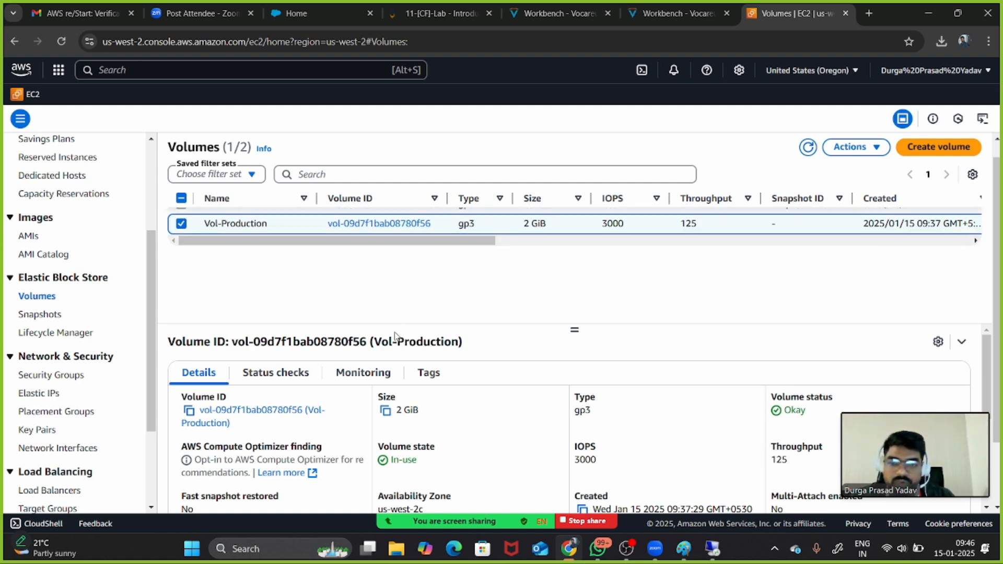
pyautogui.click(429, 373)
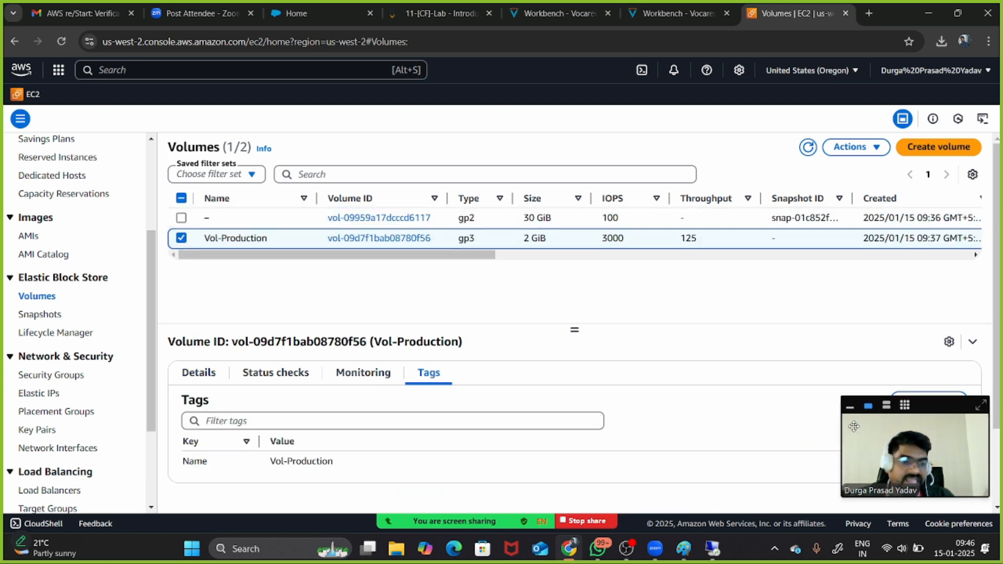
# Add a second tag with the key "Volume-No." to the Vol-Production volume
pyautogui.moveTo(902, 444); pyautogui.dragTo(875, 181)
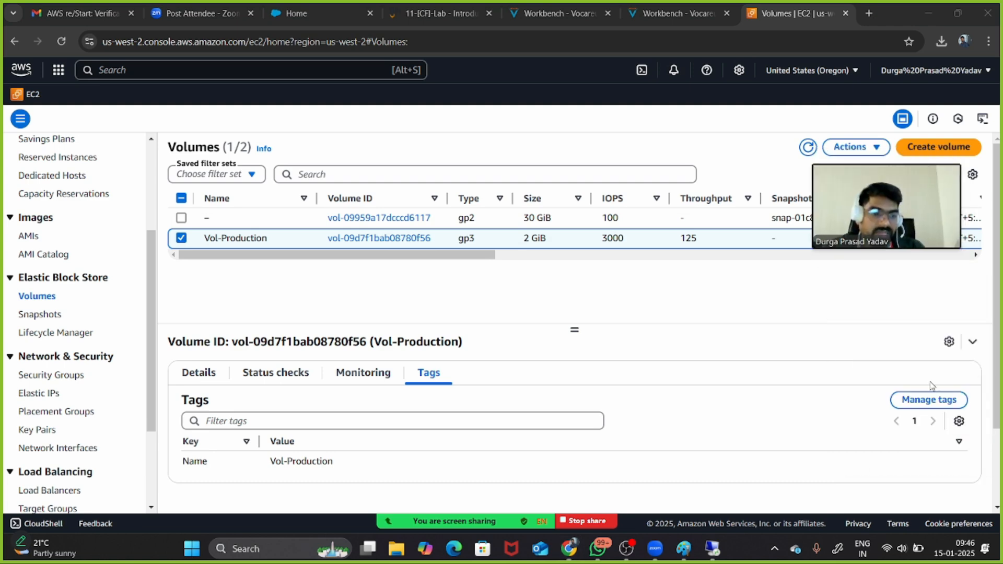
pyautogui.click(929, 402)
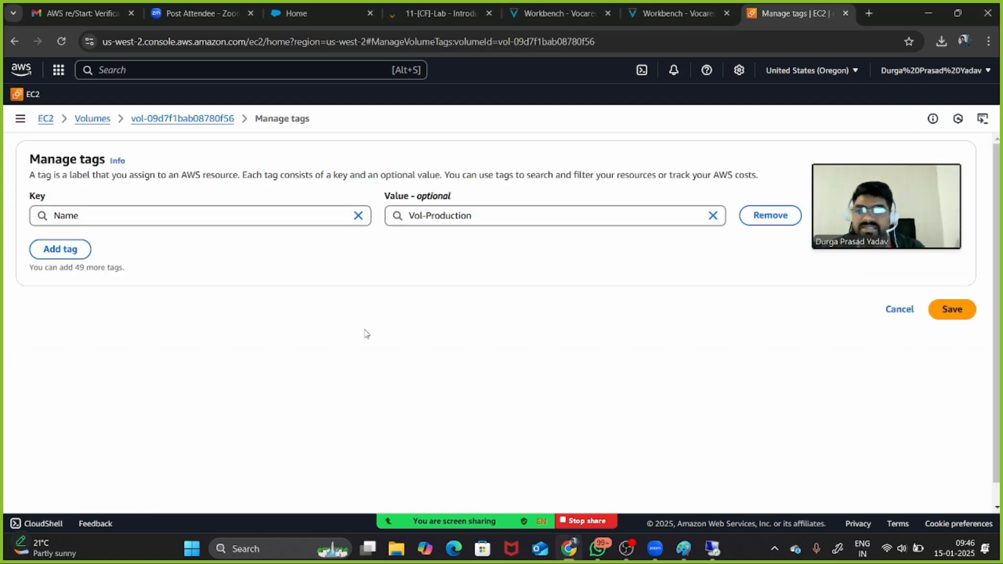
pyautogui.click(74, 252)
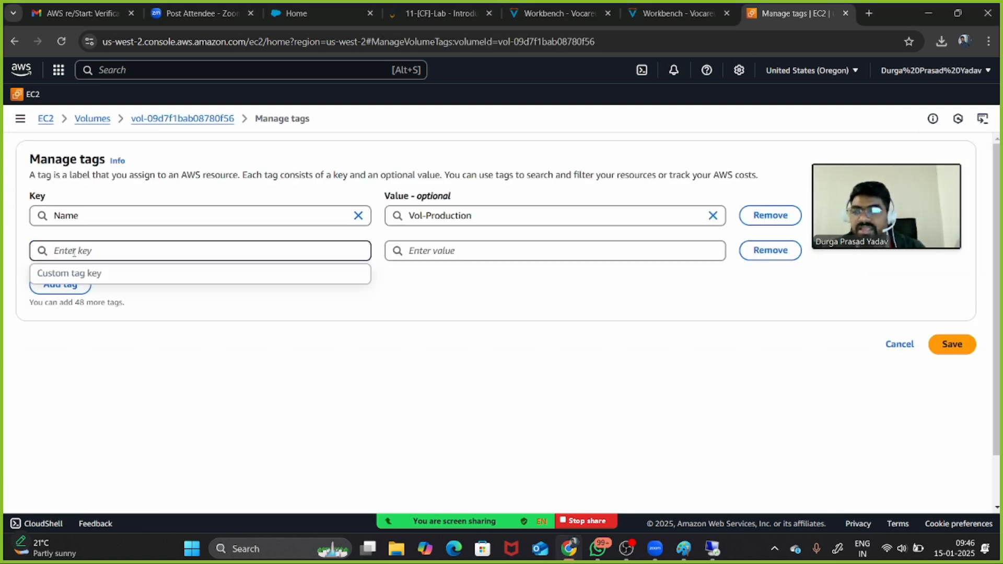
pyautogui.write('Volume')
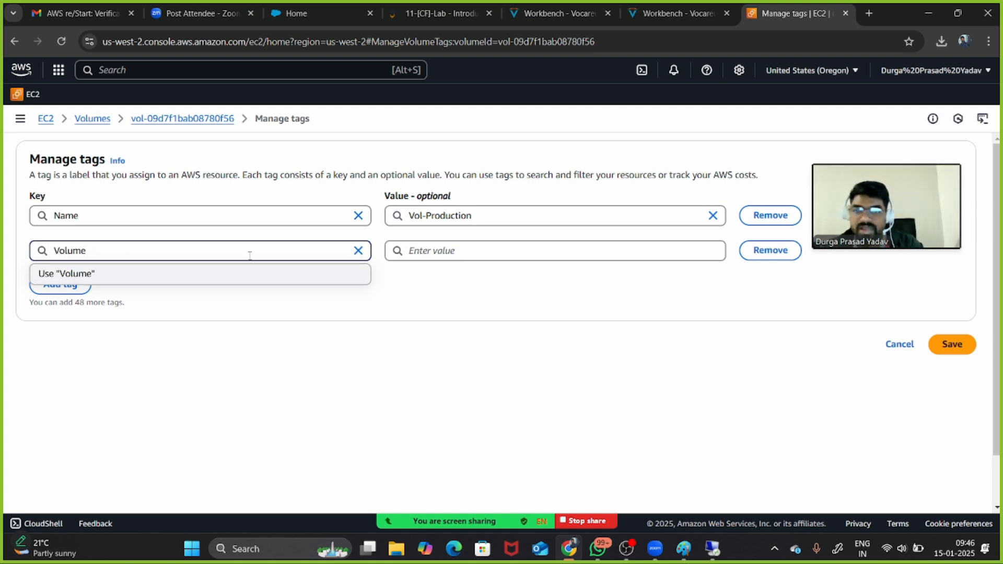
pyautogui.click(445, 255)
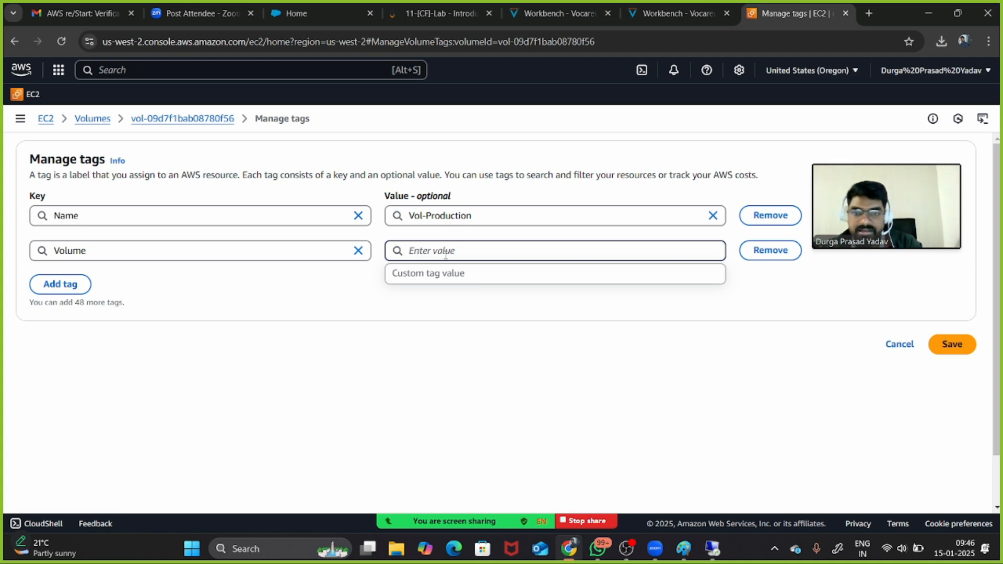
pyautogui.click(122, 247)
pyautogui.write('-')
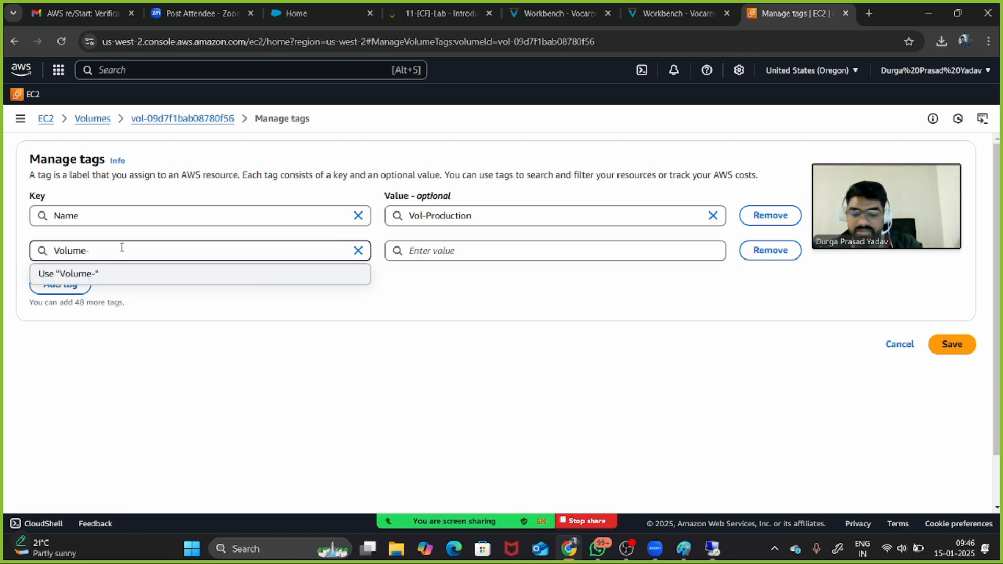
pyautogui.write('nO')
pyautogui.press('BackSpace')
pyautogui.press('BackSpace')
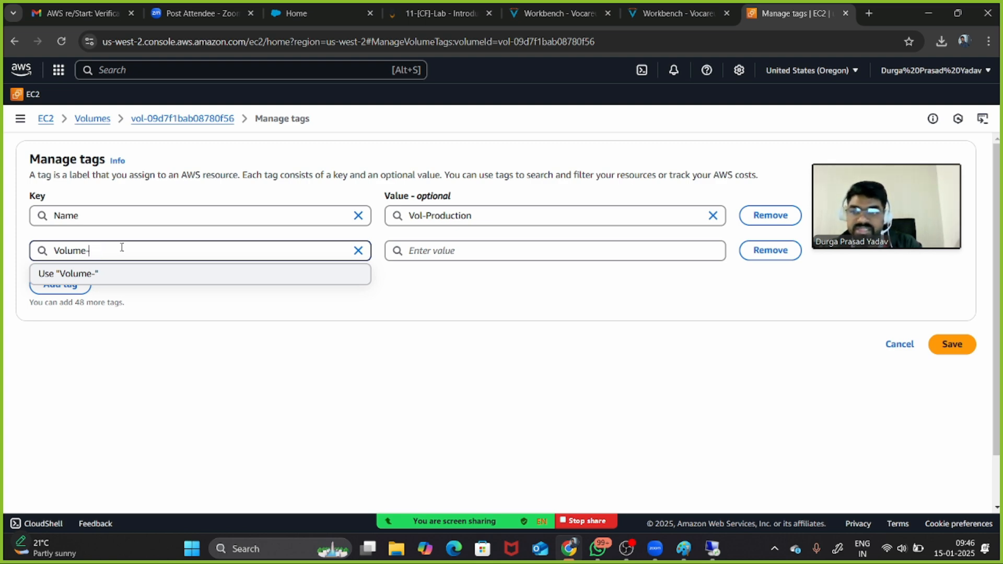
pyautogui.write('No.')
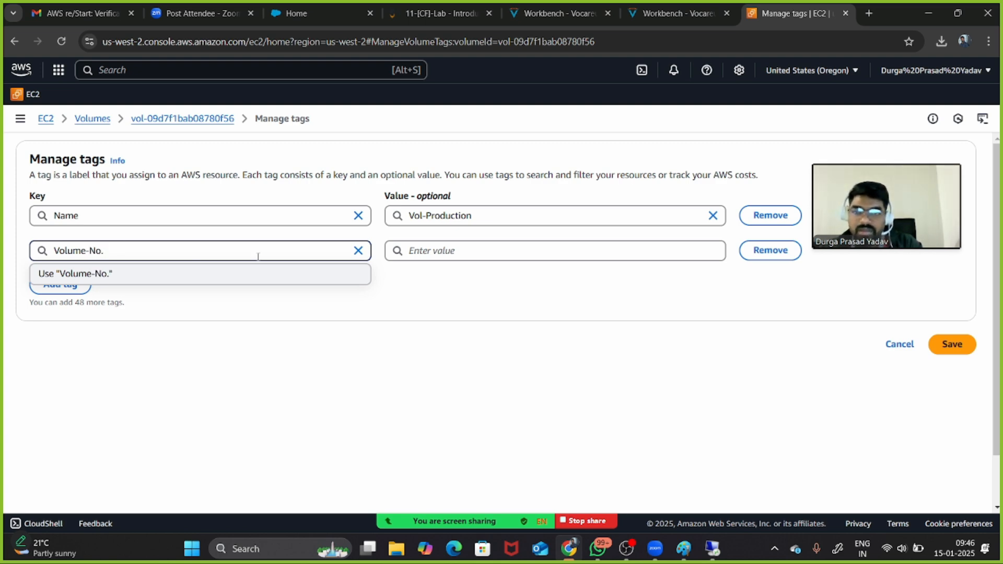
# Give the Volume-No. tag the value 1 and save the volume's tags
pyautogui.click(420, 256)
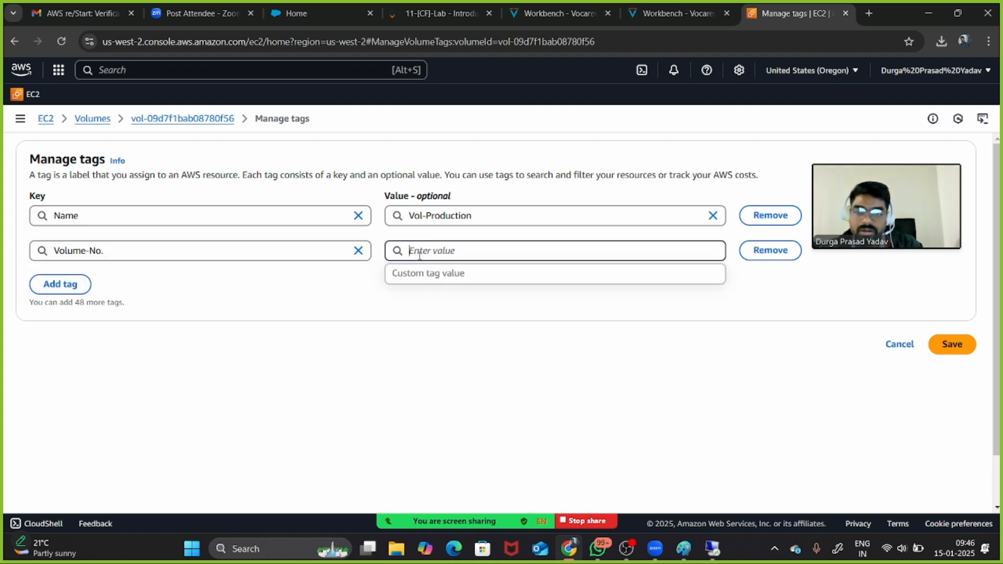
pyautogui.write('1')
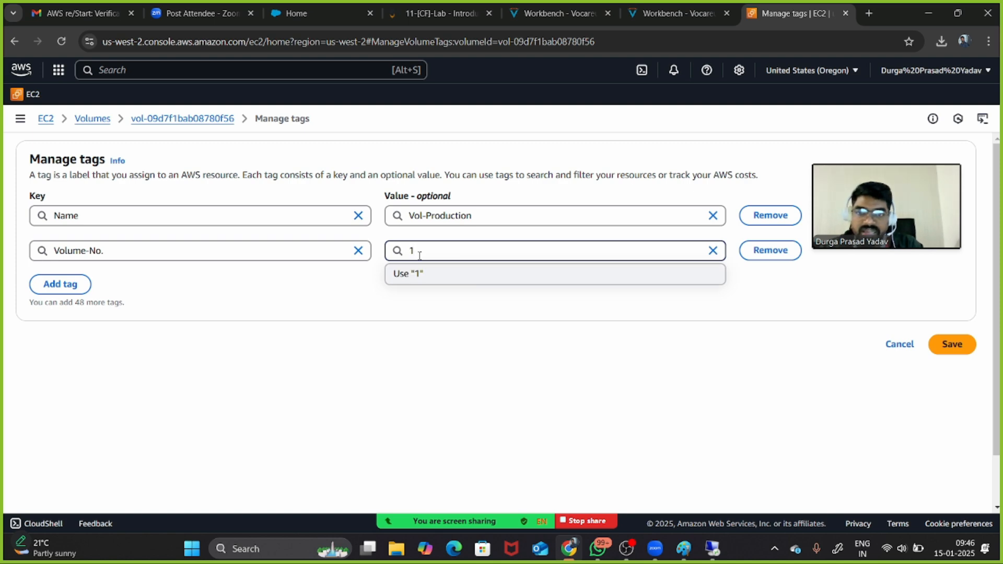
pyautogui.click(308, 302)
pyautogui.click(950, 345)
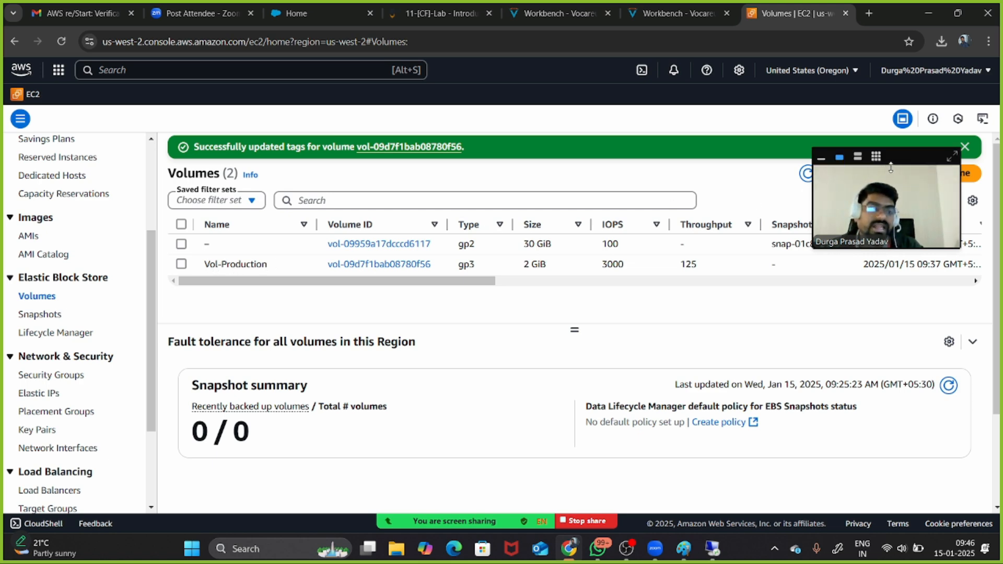
# Start a new gp3 volume with a size of 3 GiB in the us-west-2c Availability Zone
pyautogui.moveTo(896, 160); pyautogui.dragTo(890, 400)
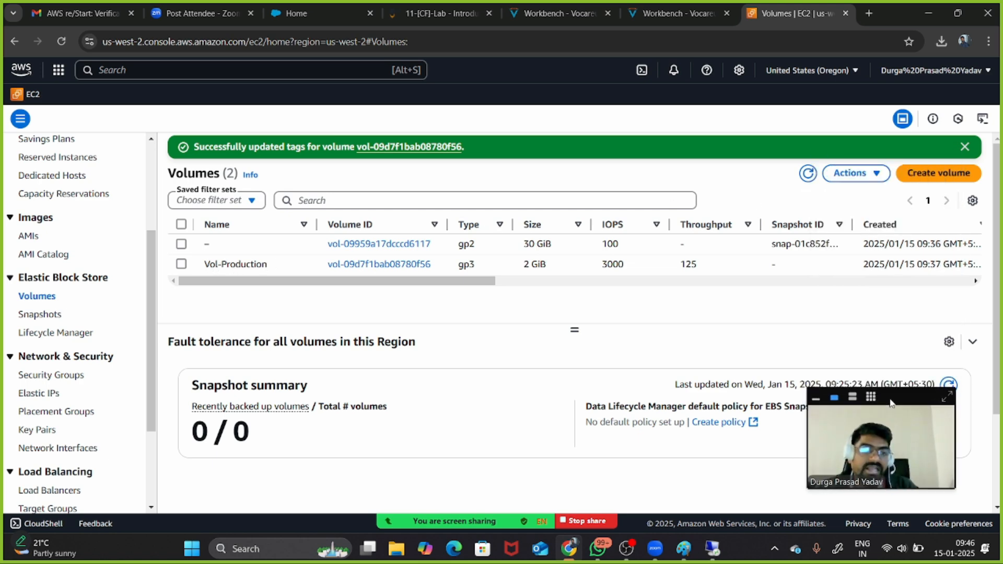
pyautogui.click(925, 178)
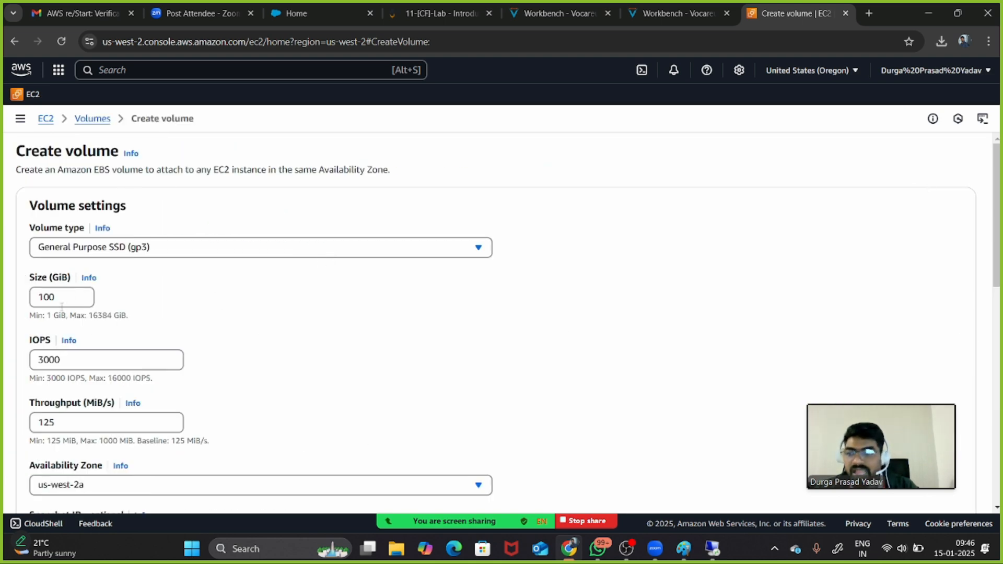
pyautogui.moveTo(62, 299); pyautogui.dragTo(18, 303)
pyautogui.write('2')
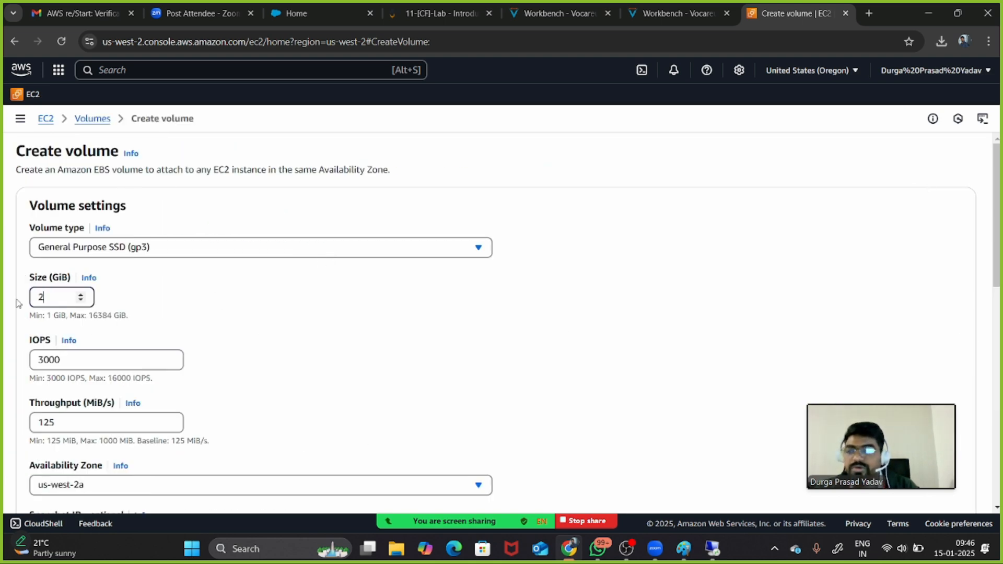
pyautogui.press('BackSpace')
pyautogui.write('3')
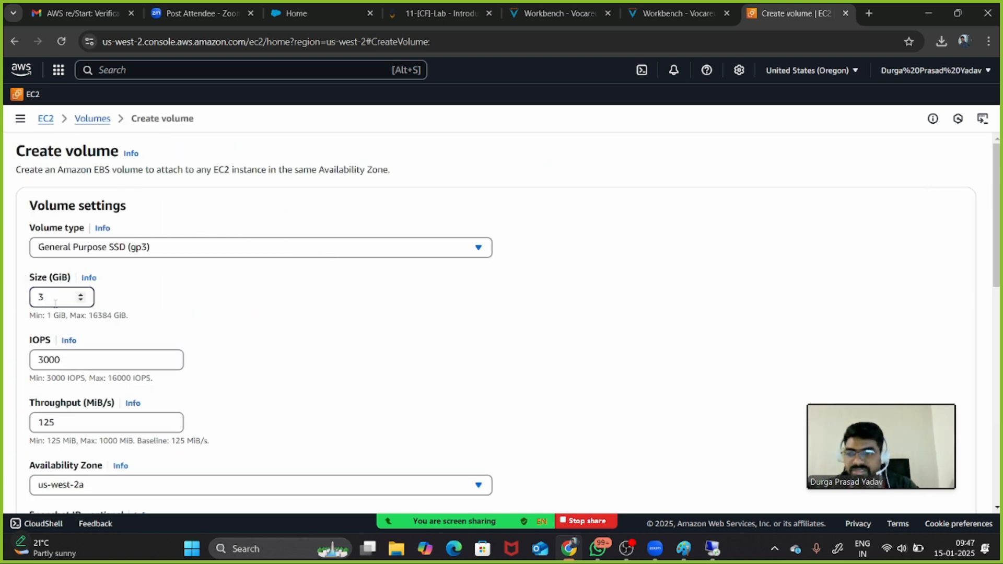
pyautogui.scroll(-3, 56, 303)
pyautogui.click(129, 355)
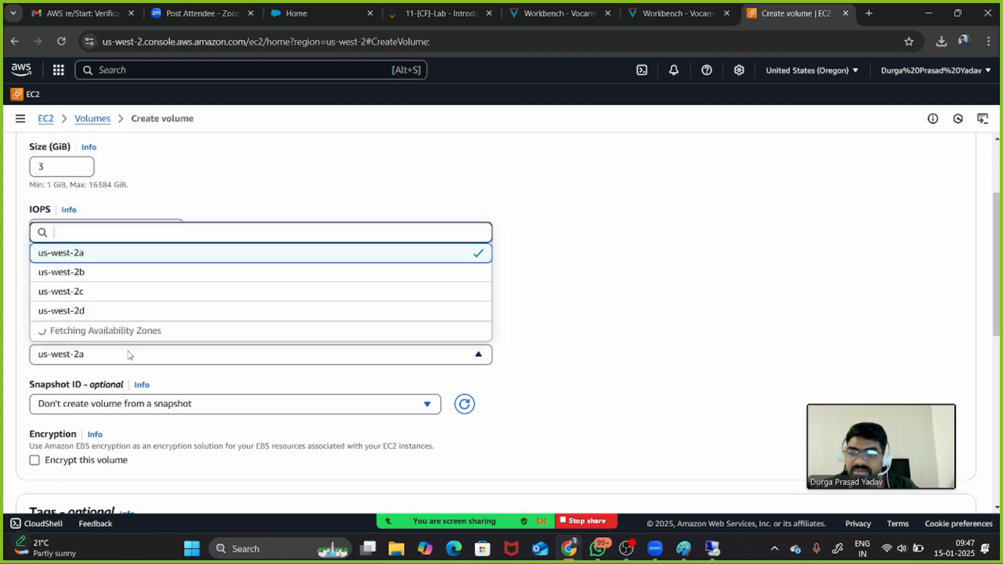
pyautogui.click(112, 313)
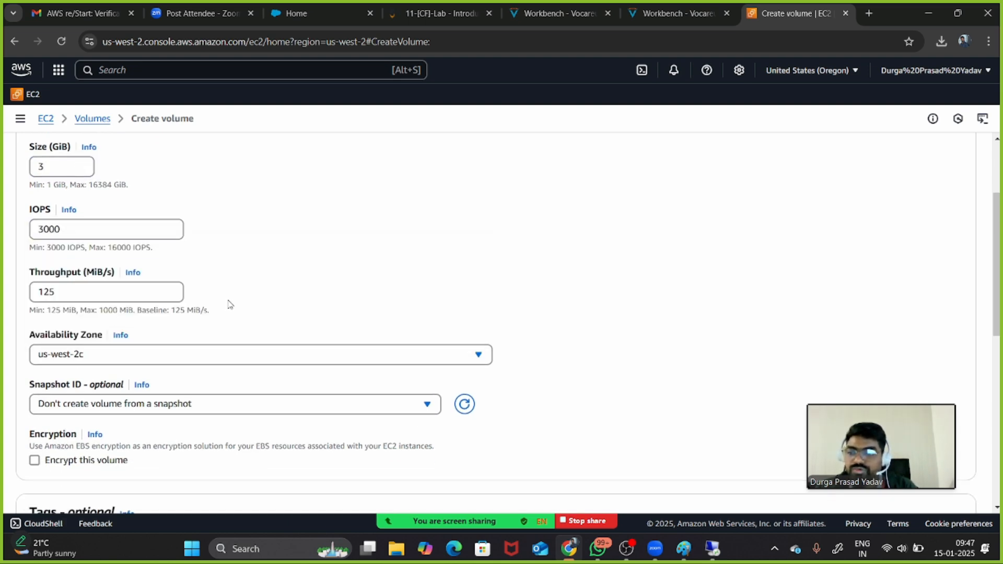
# Add a tag to the new volume with the key "Name" and the value "Production"
pyautogui.scroll(-6, 230, 305)
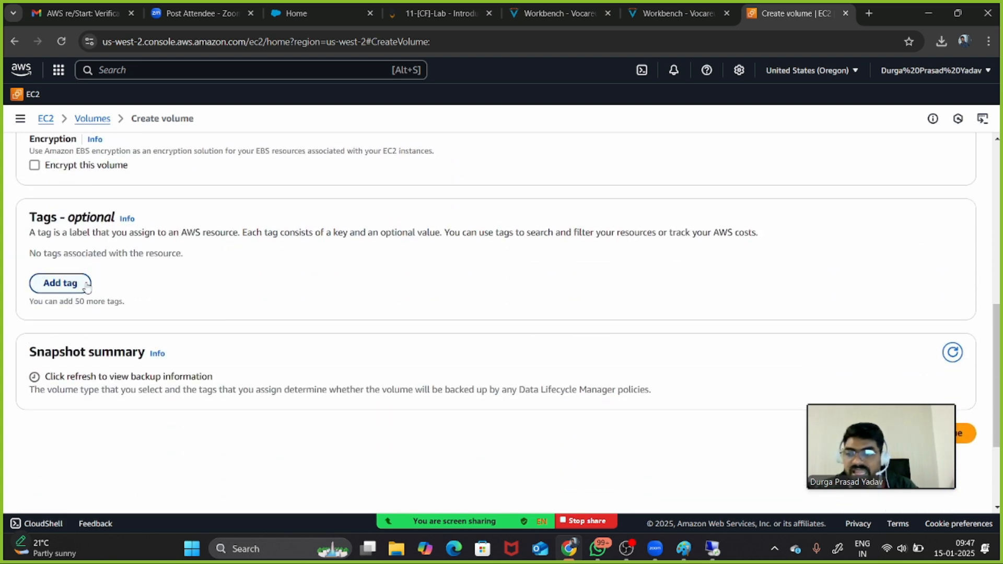
pyautogui.click(87, 286)
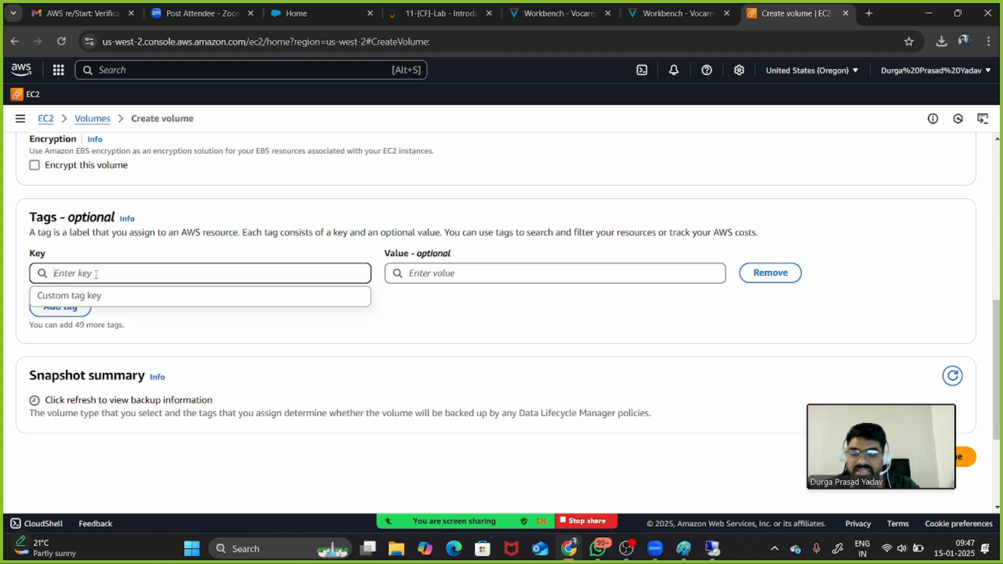
pyautogui.write('Nme')
pyautogui.press('BackSpace')
pyautogui.press('BackSpace')
pyautogui.press('BackSpace')
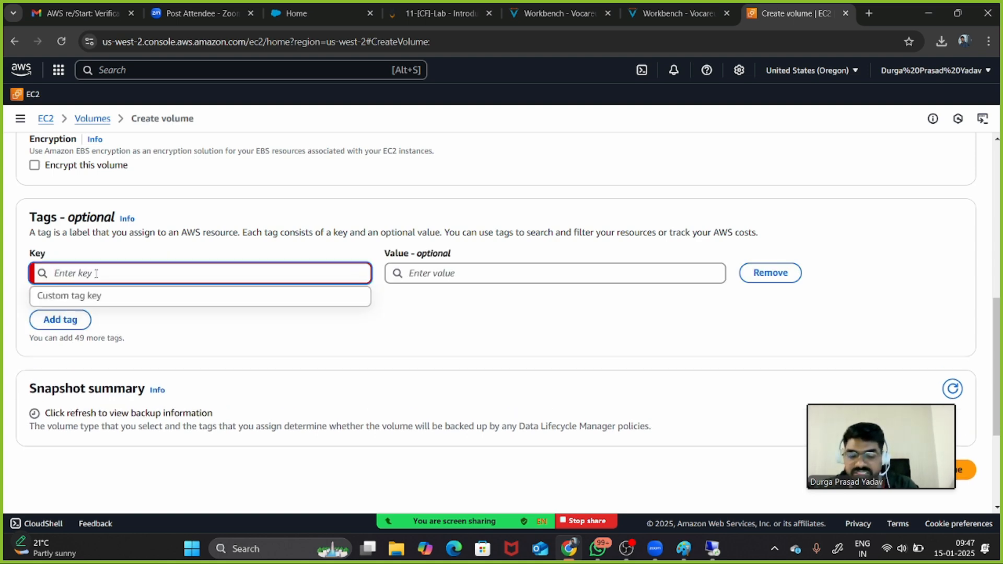
pyautogui.write('Name')
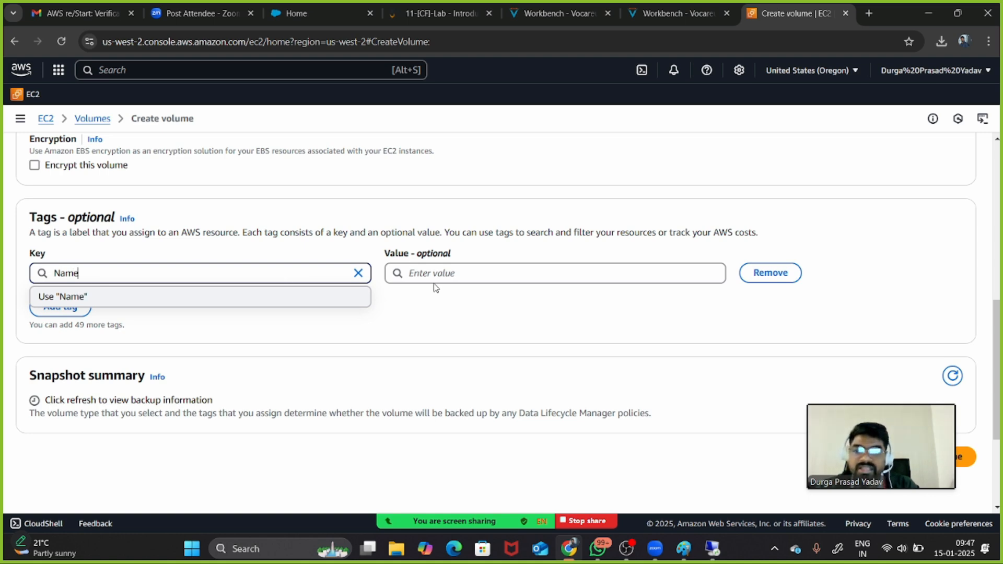
pyautogui.click(440, 279)
pyautogui.write('P')
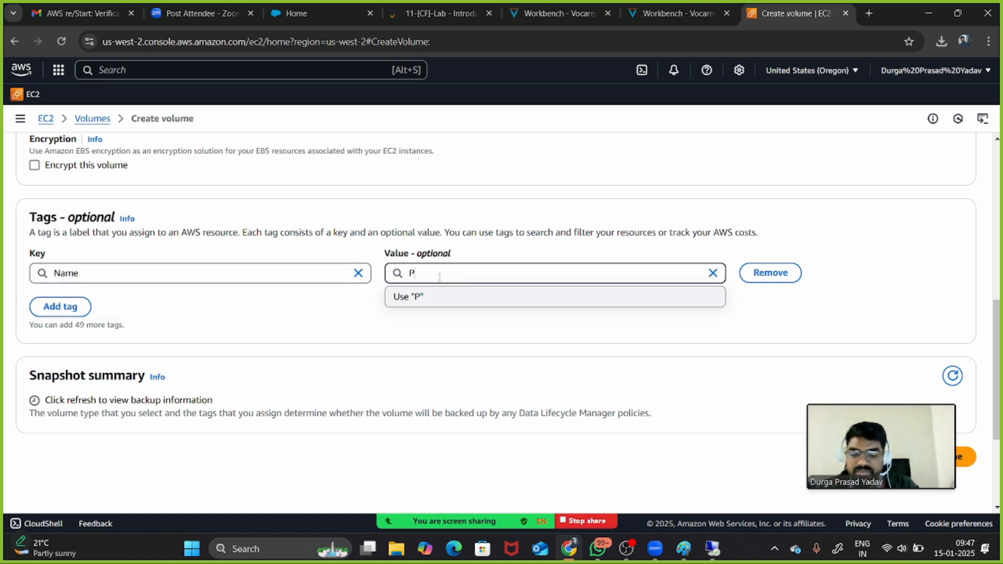
pyautogui.write('roduction')
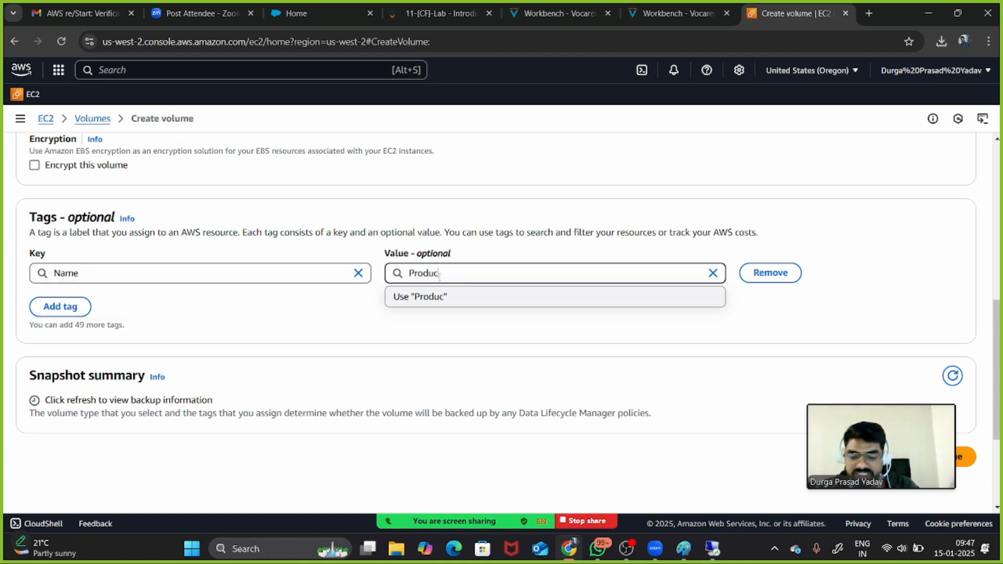
pyautogui.click(309, 306)
# Add a second tag to the new volume with the key "Volume-No." and the value 2
pyautogui.click(79, 312)
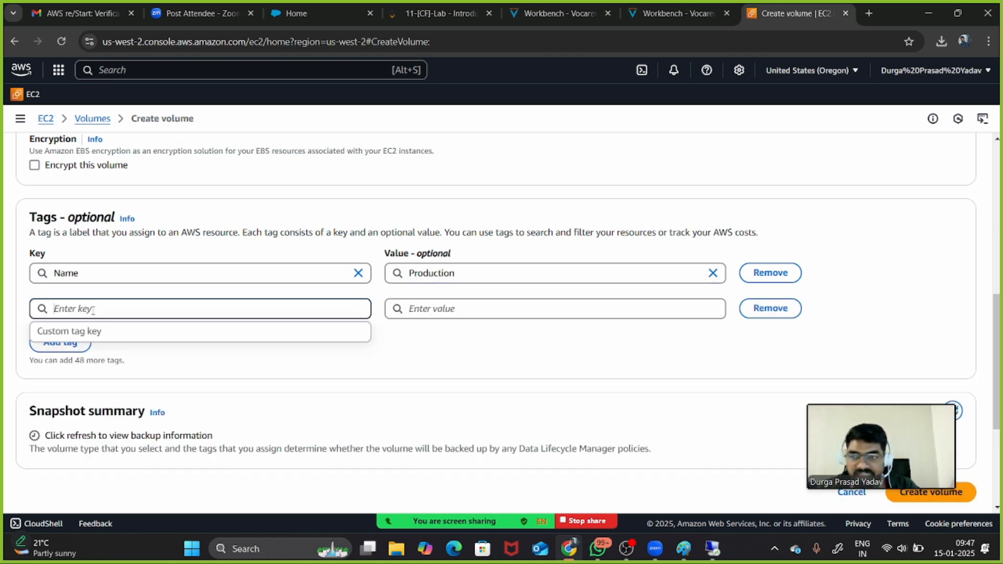
pyautogui.write('Vol')
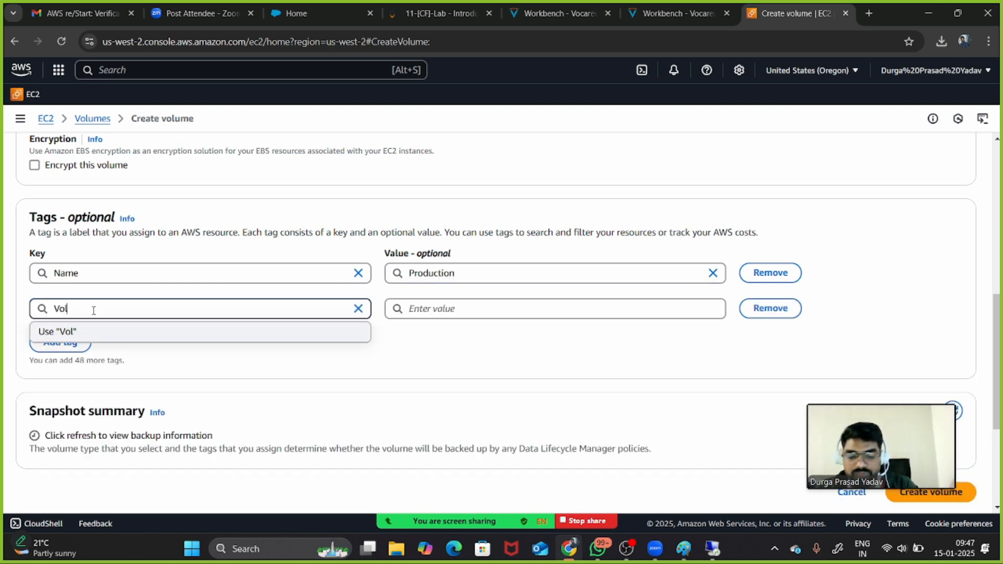
pyautogui.write('ume-')
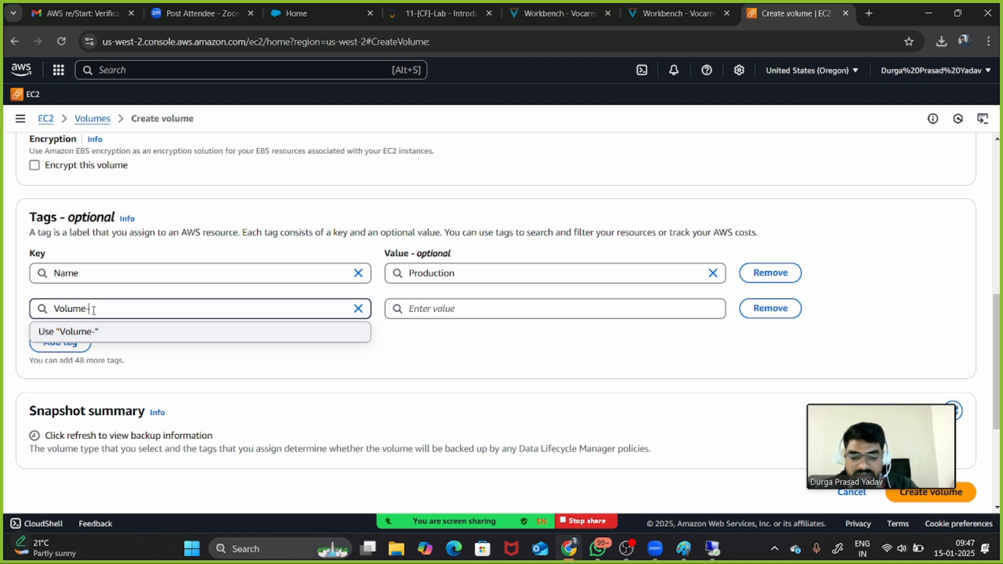
pyautogui.write('No.')
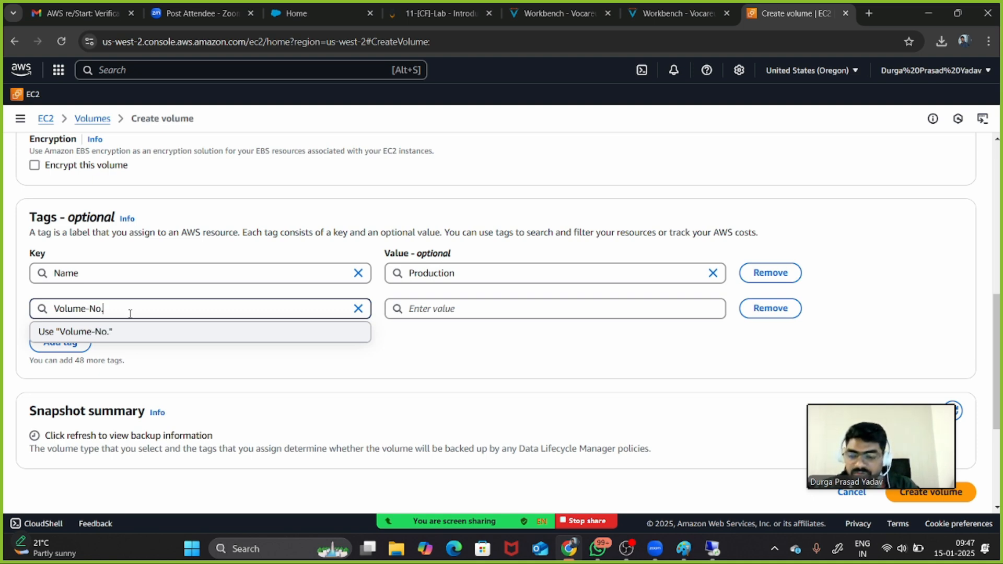
pyautogui.click(425, 307)
pyautogui.write('2')
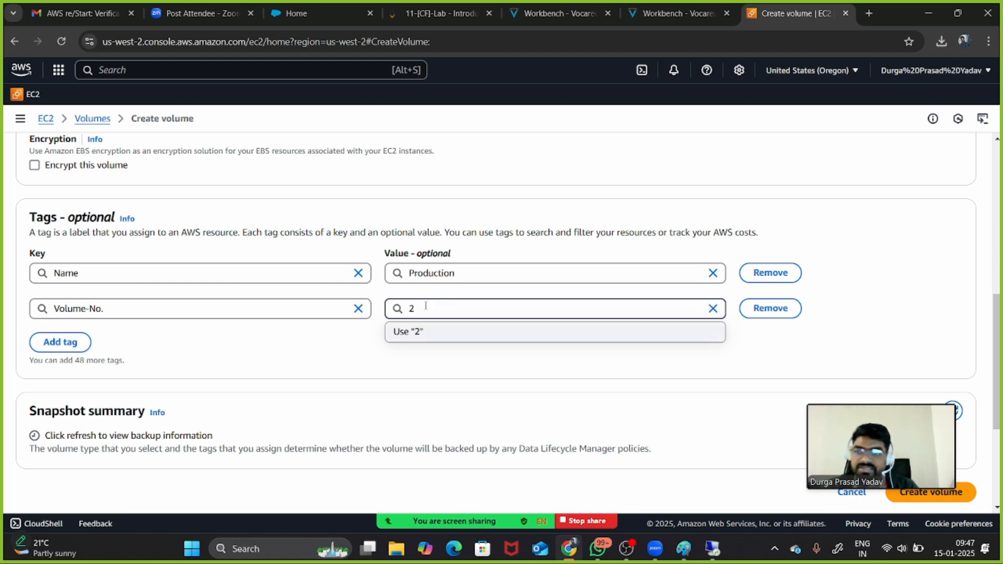
pyautogui.click(334, 341)
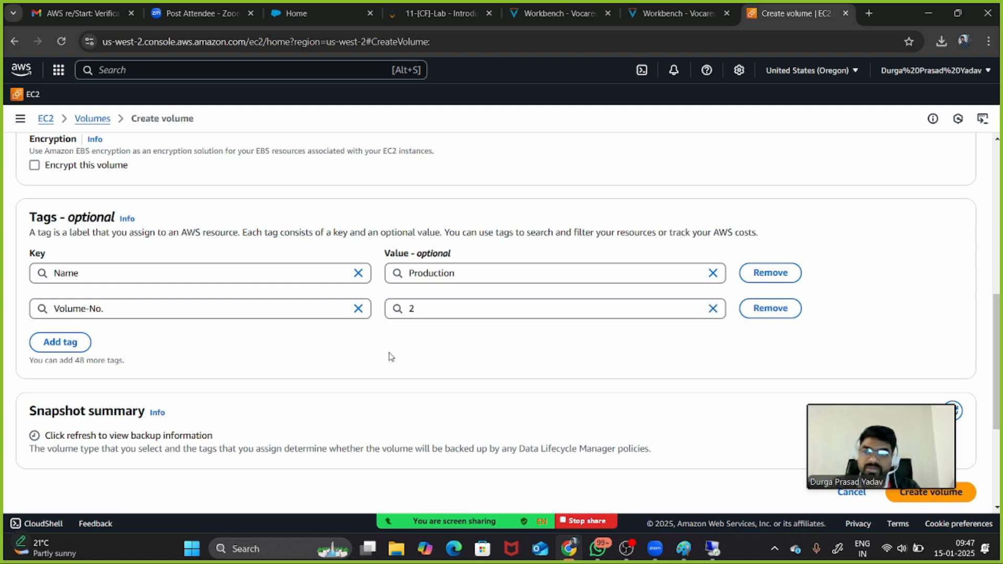
# Create the configured volume and refresh the volumes list
pyautogui.scroll(-2, 390, 355)
pyautogui.scroll(-2, 391, 357)
pyautogui.click(922, 291)
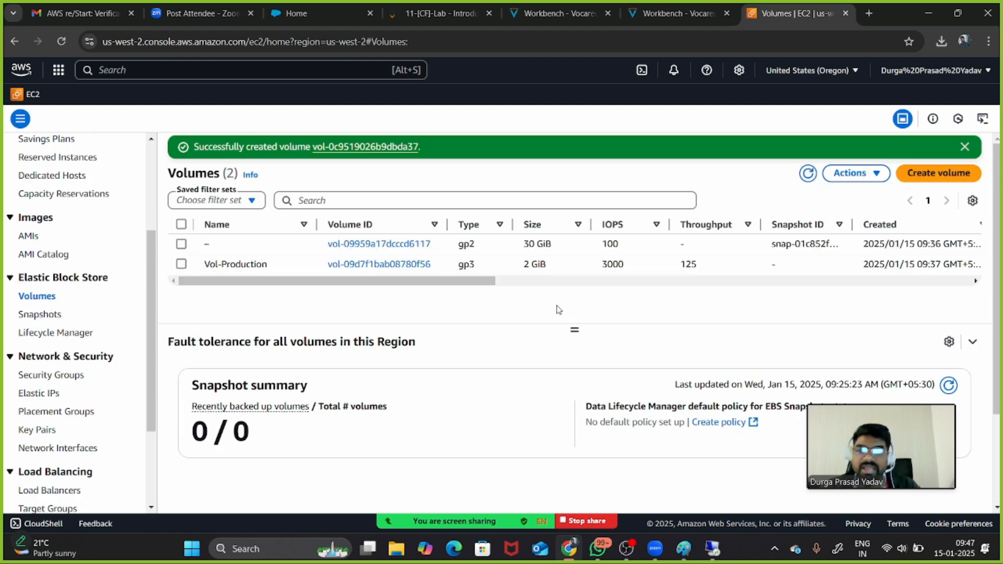
pyautogui.click(809, 174)
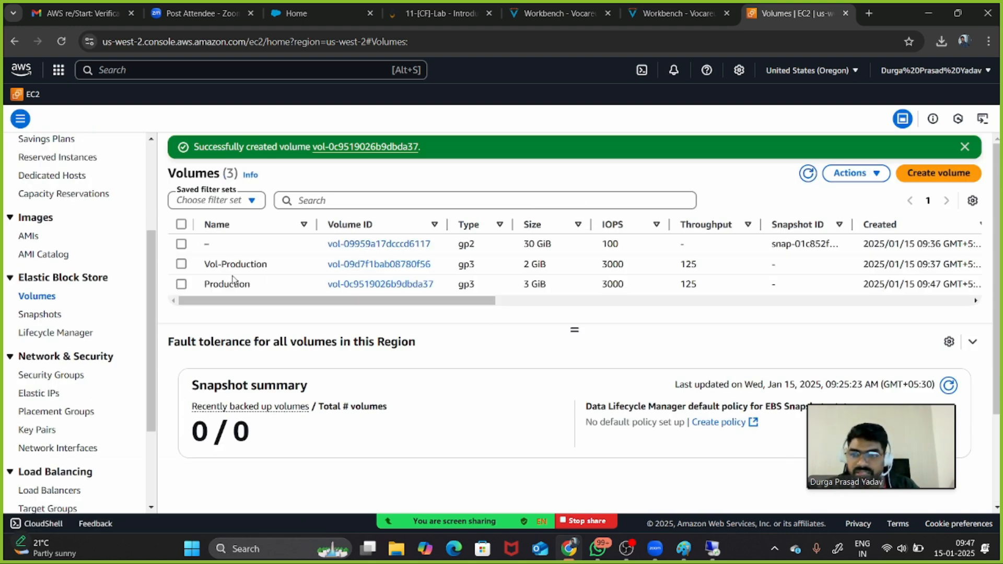
# Rename the new 3 GiB volume to "Vol-Production" and save the name
pyautogui.click(258, 285)
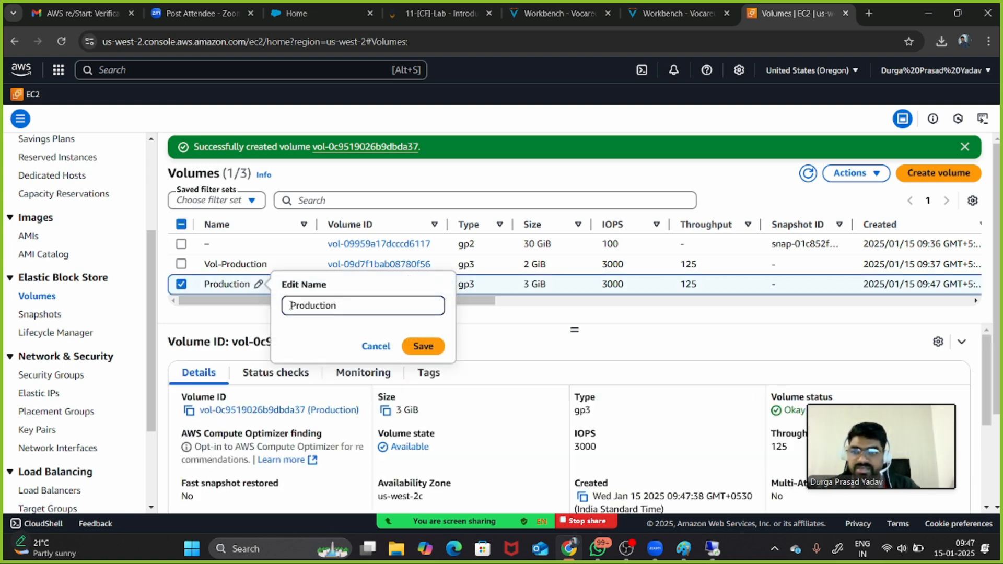
pyautogui.write('Vol')
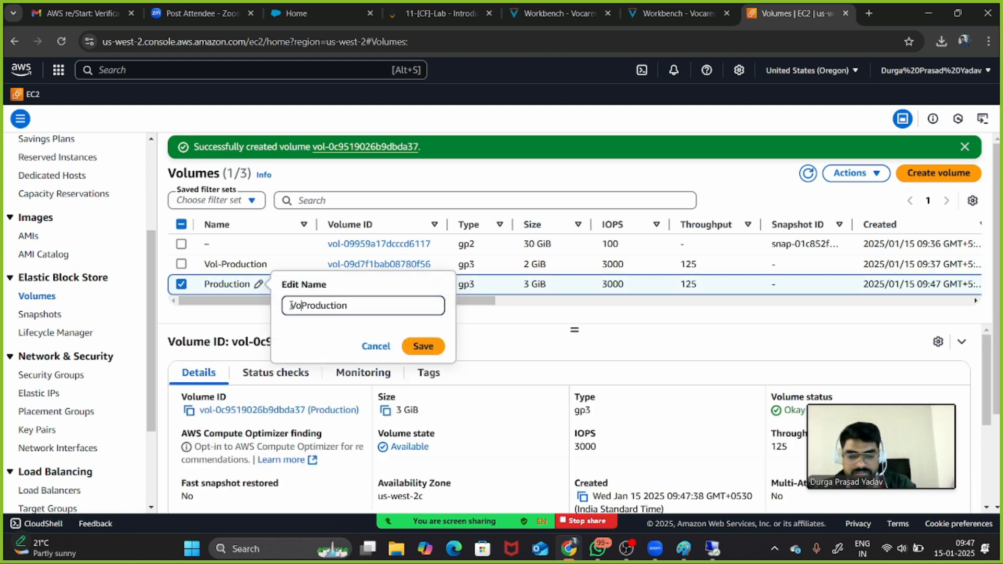
pyautogui.write('-')
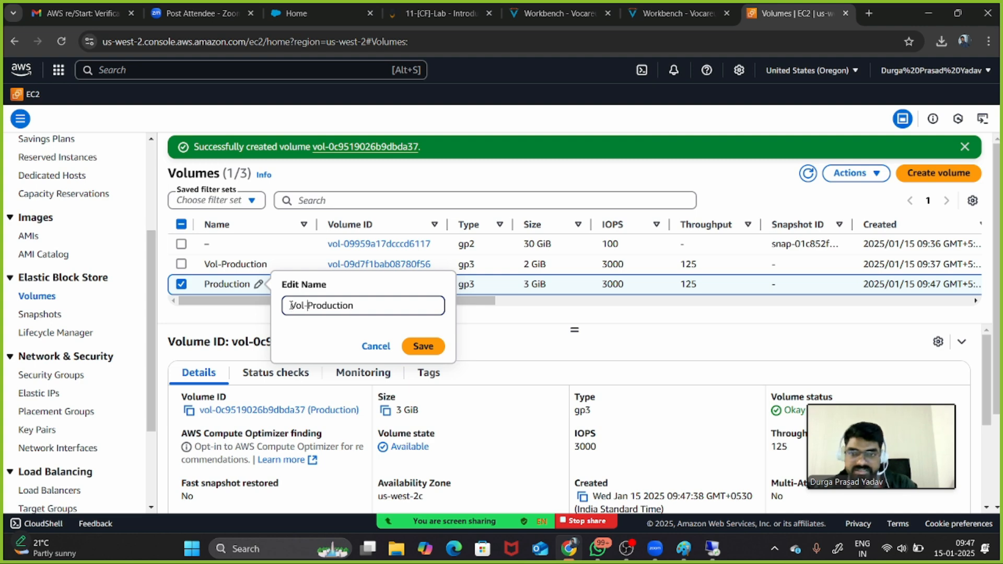
pyautogui.click(423, 346)
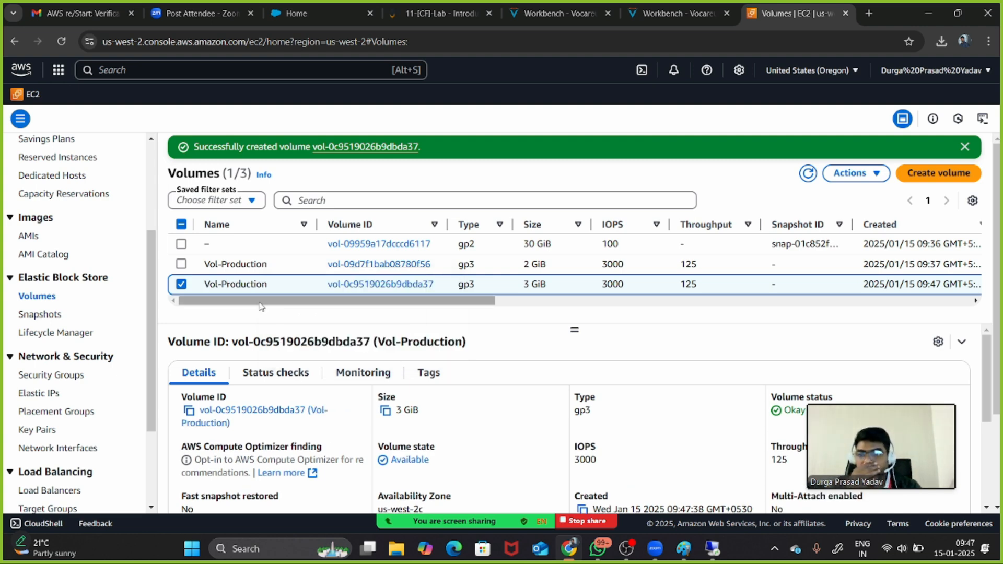
# Inspect the tags of the 2 GiB Vol-Production volume, leaving no volume selected
pyautogui.click(180, 287)
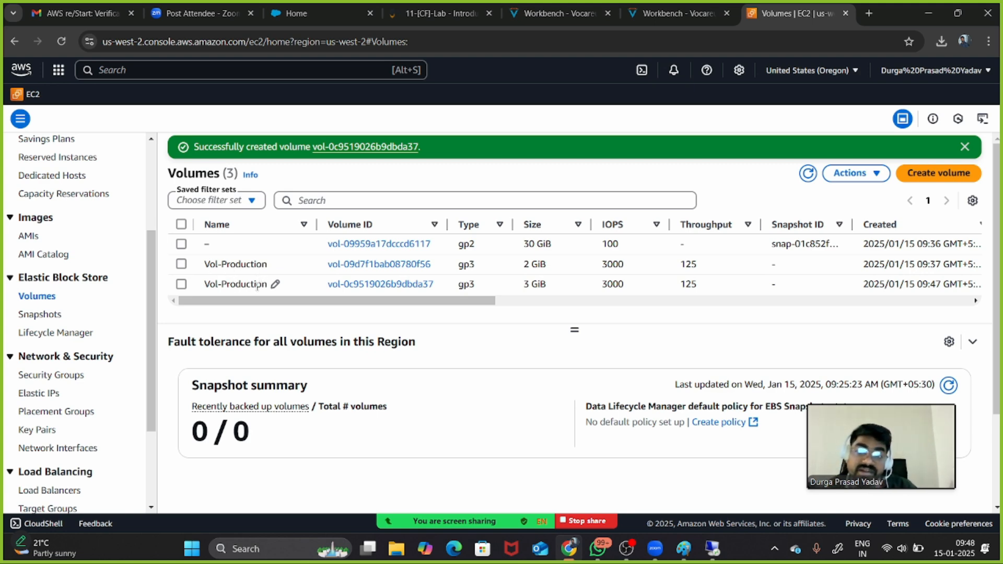
pyautogui.click(182, 265)
pyautogui.click(429, 373)
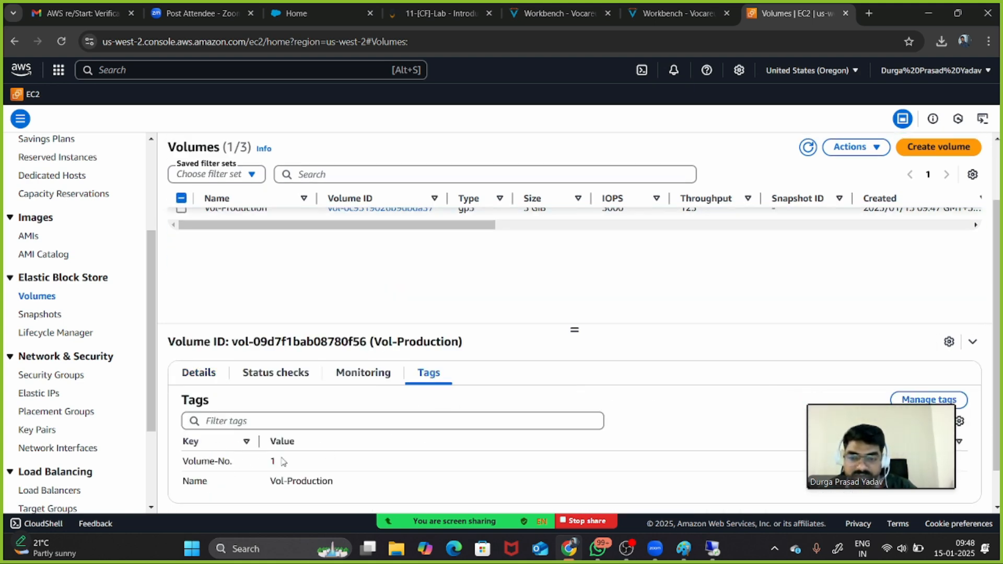
pyautogui.scroll(3, 282, 282)
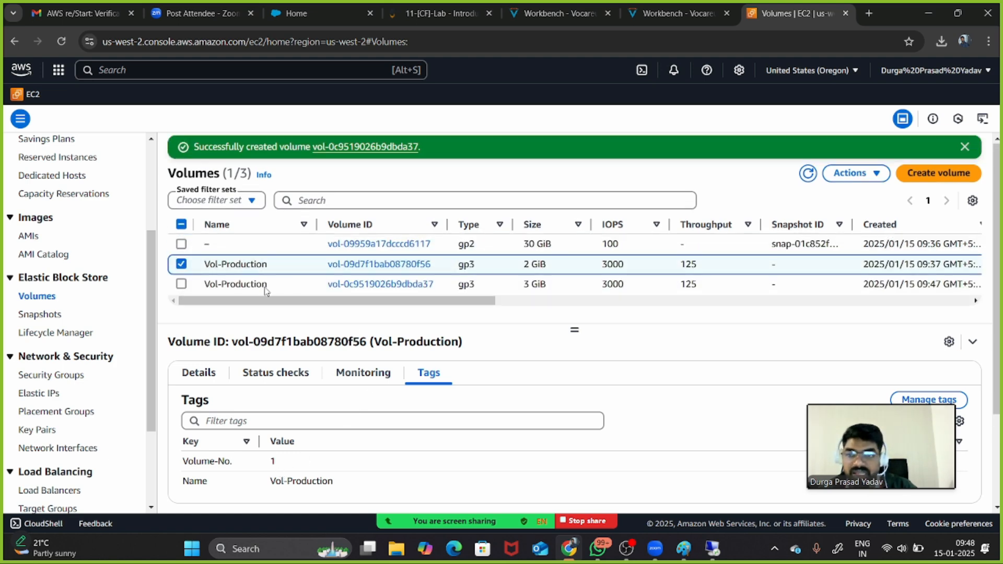
pyautogui.click(182, 265)
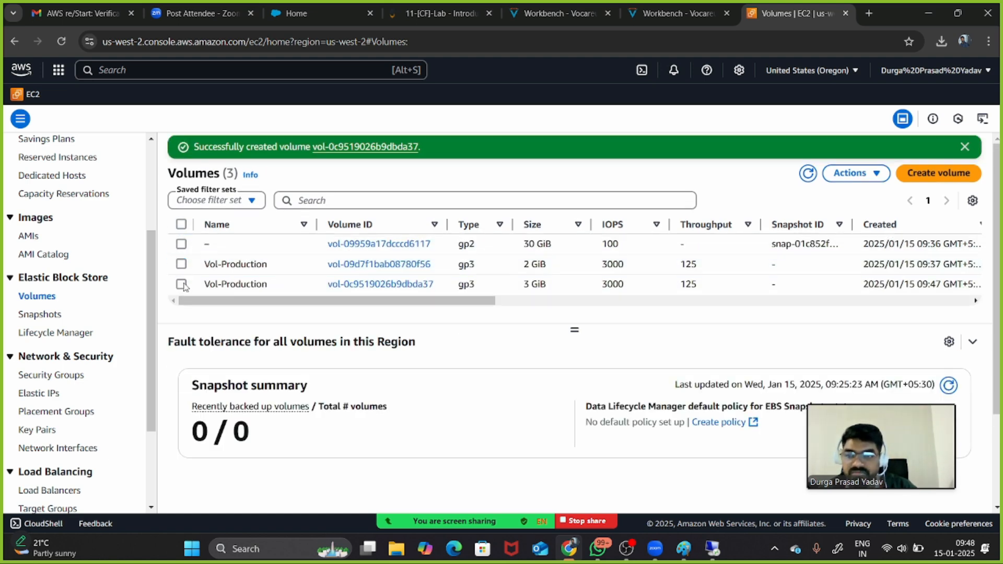
# Inspect the tags of the 3 GiB Vol-Production volume and compare them with those of the 2 GiB volume
pyautogui.click(182, 285)
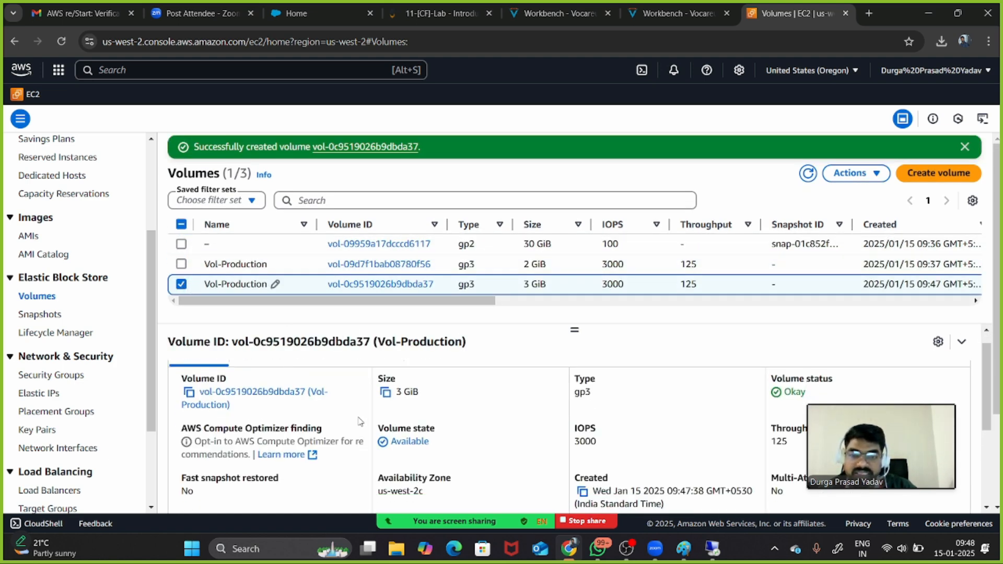
pyautogui.click(431, 374)
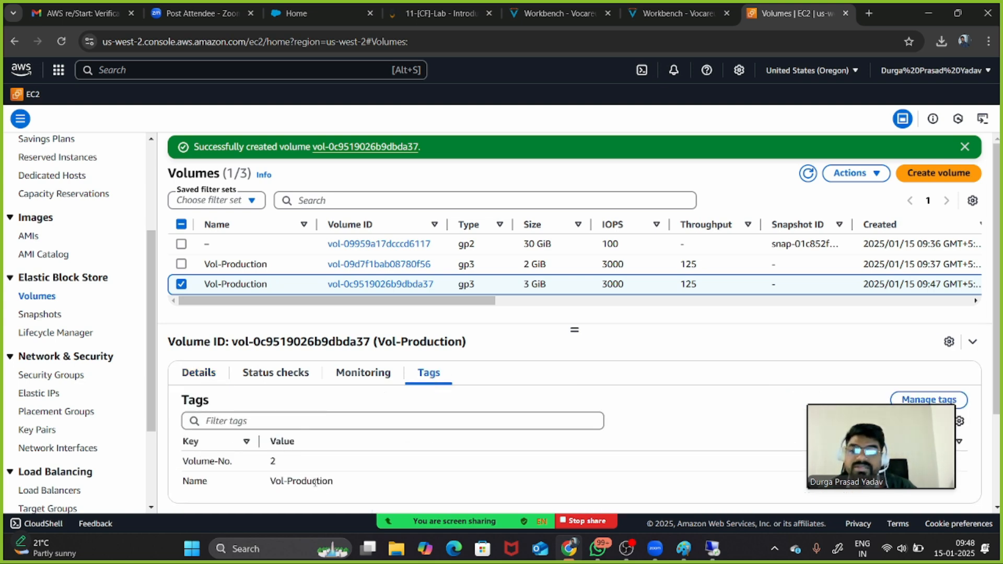
pyautogui.click(182, 288)
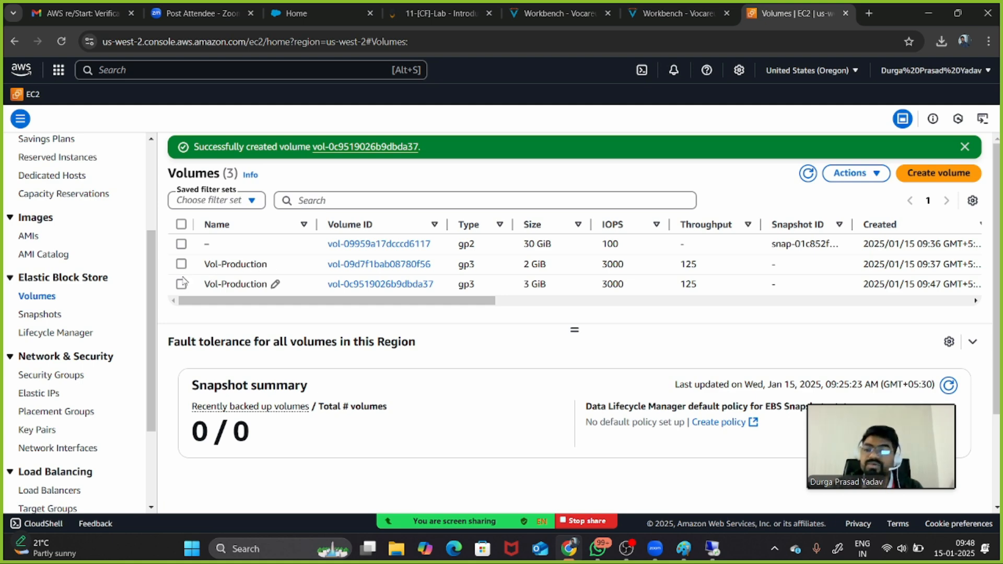
pyautogui.click(182, 264)
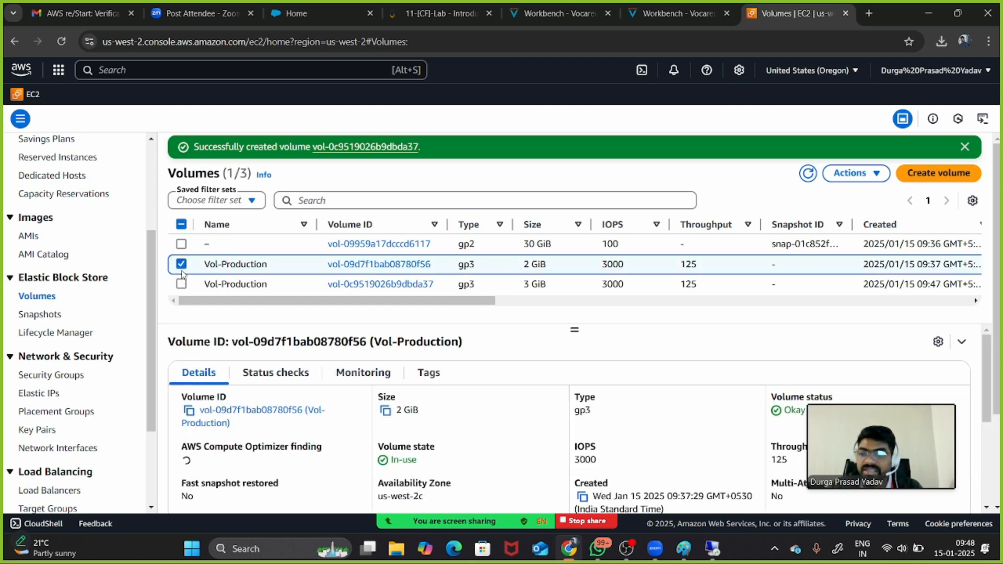
pyautogui.click(420, 375)
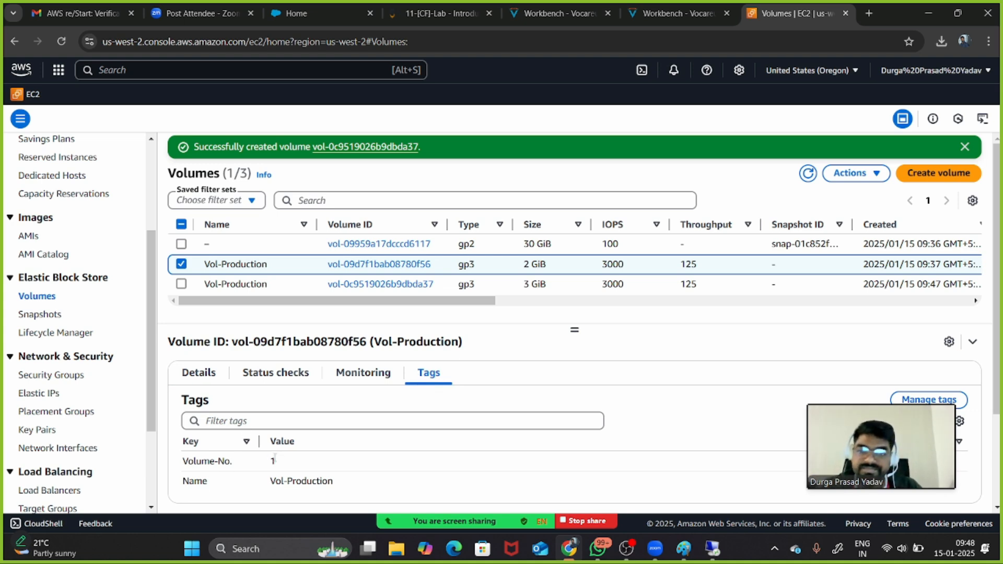
pyautogui.click(182, 264)
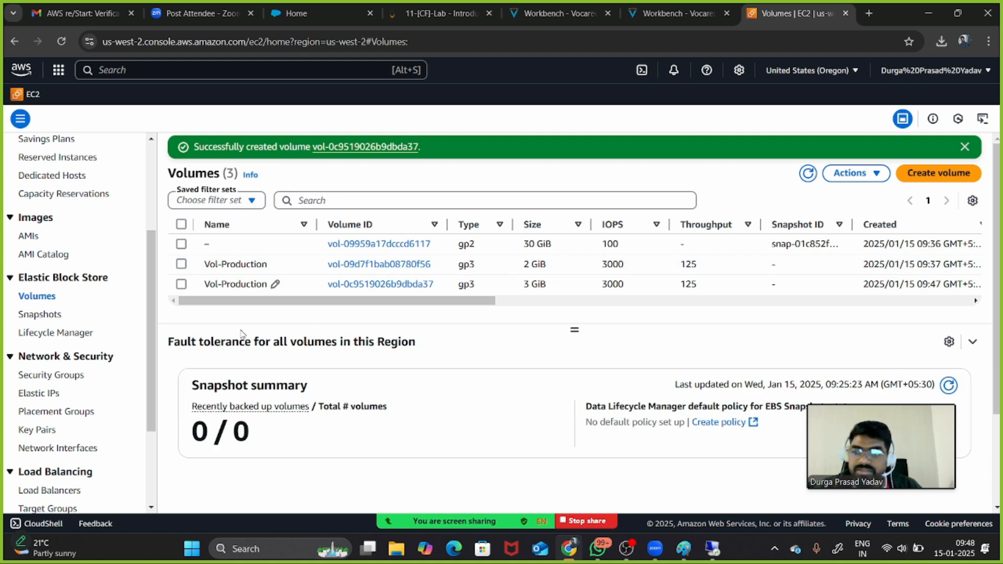
# Start a new custom EBS snapshot policy in Lifecycle Manager and reach its target resource settings
pyautogui.click(56, 334)
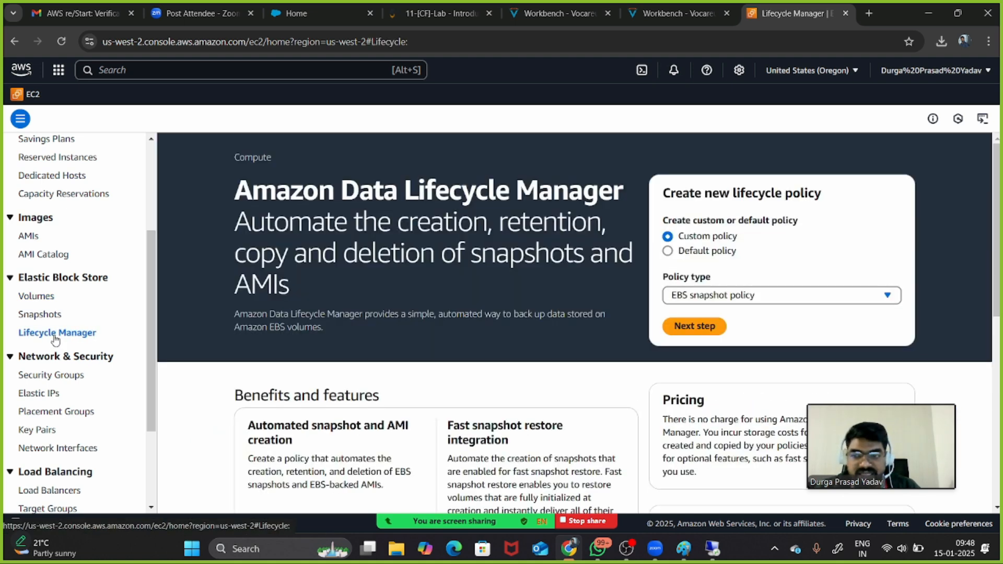
pyautogui.click(683, 325)
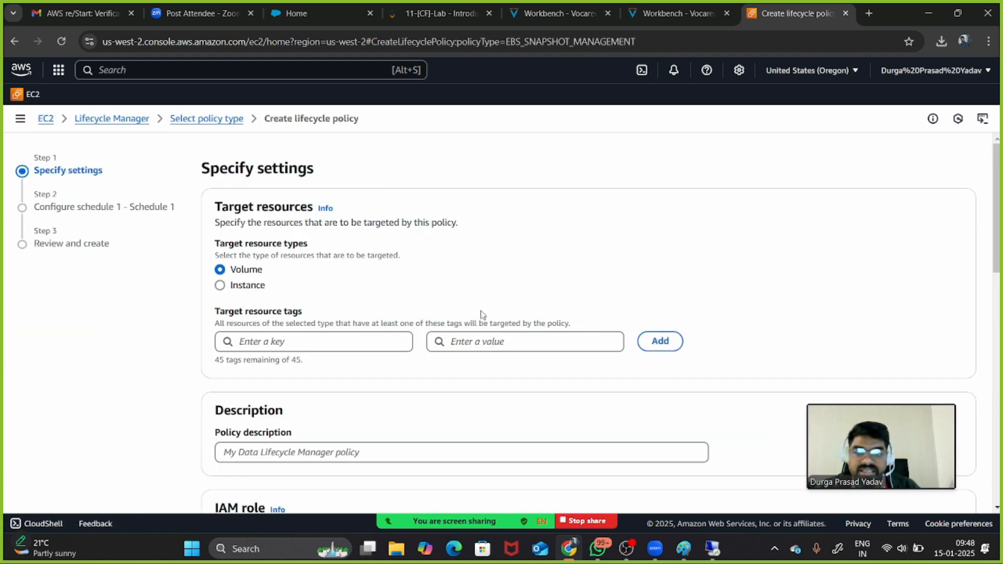
pyautogui.scroll(-1, 482, 310)
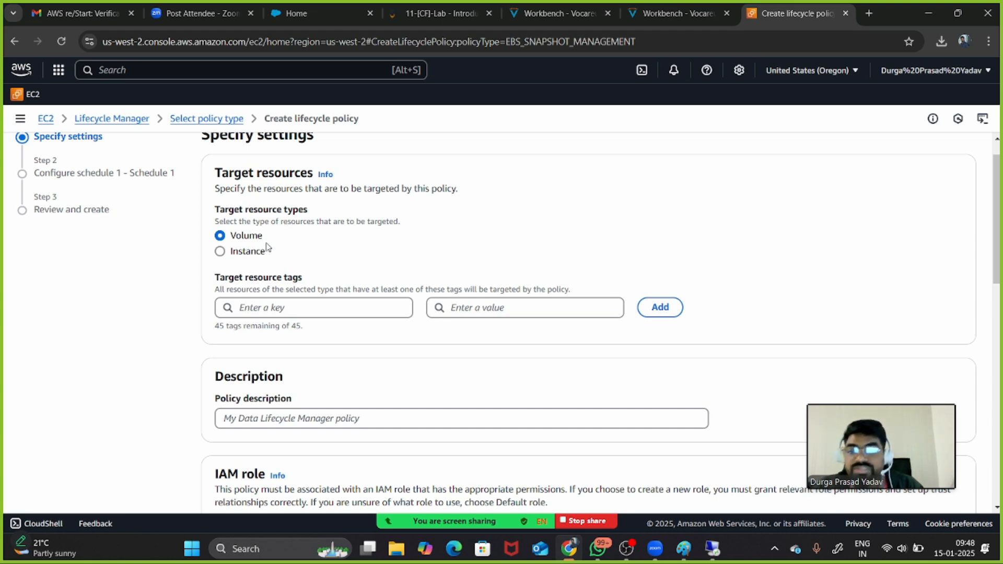
# Try the target resource tag "Name" with the value "Vol-Production" and clear both the key and value
pyautogui.click(297, 308)
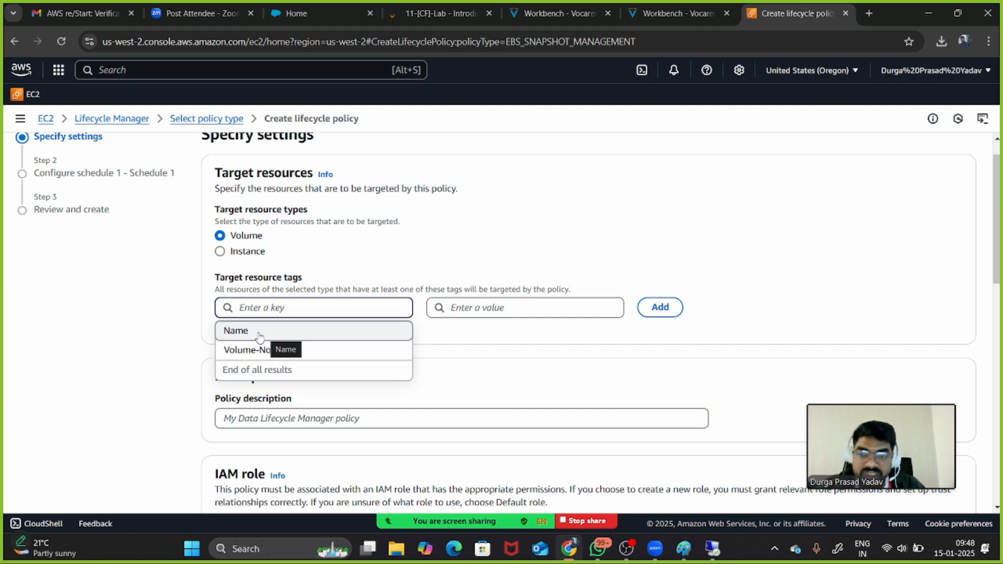
pyautogui.click(258, 334)
pyautogui.click(463, 312)
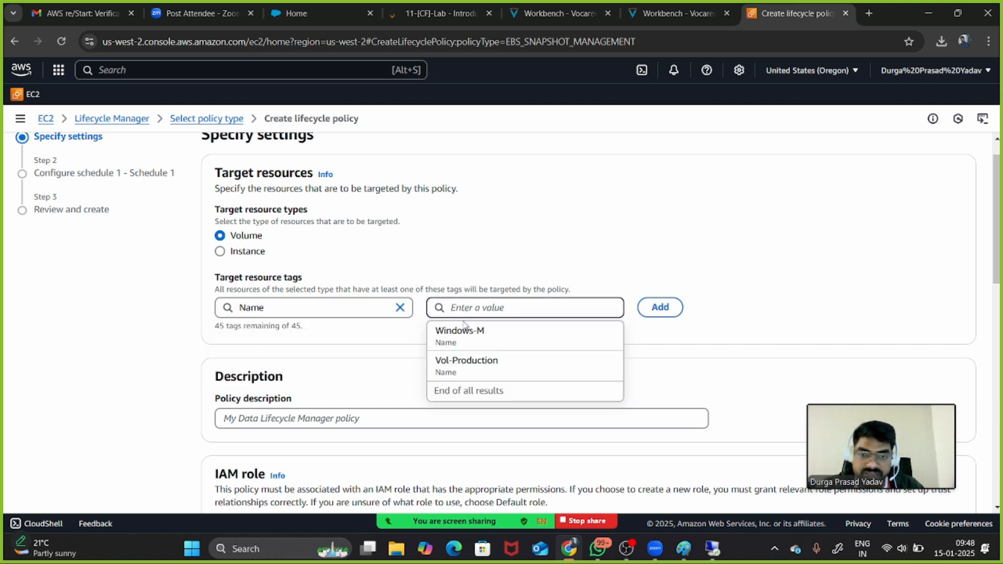
pyautogui.click(462, 373)
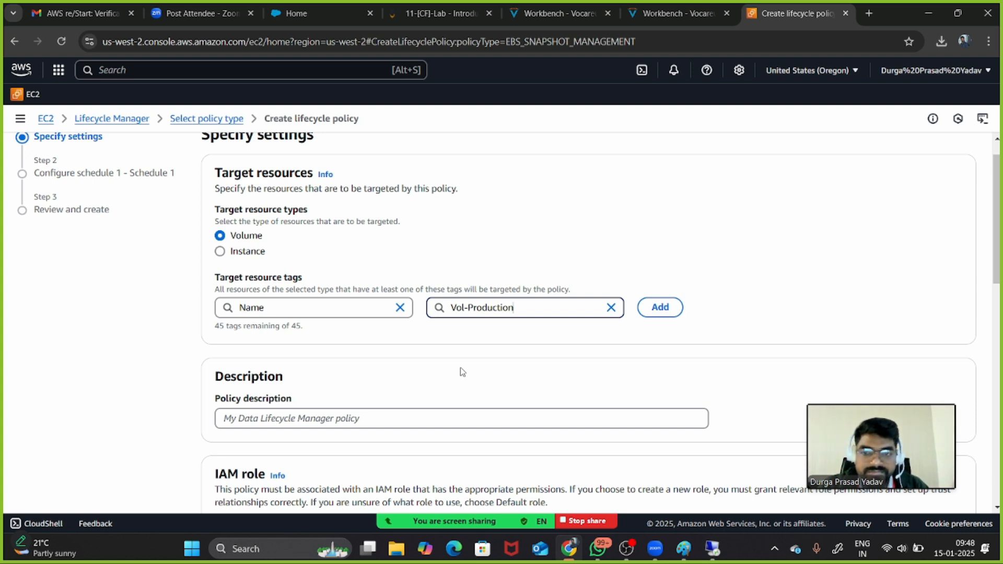
pyautogui.click(611, 307)
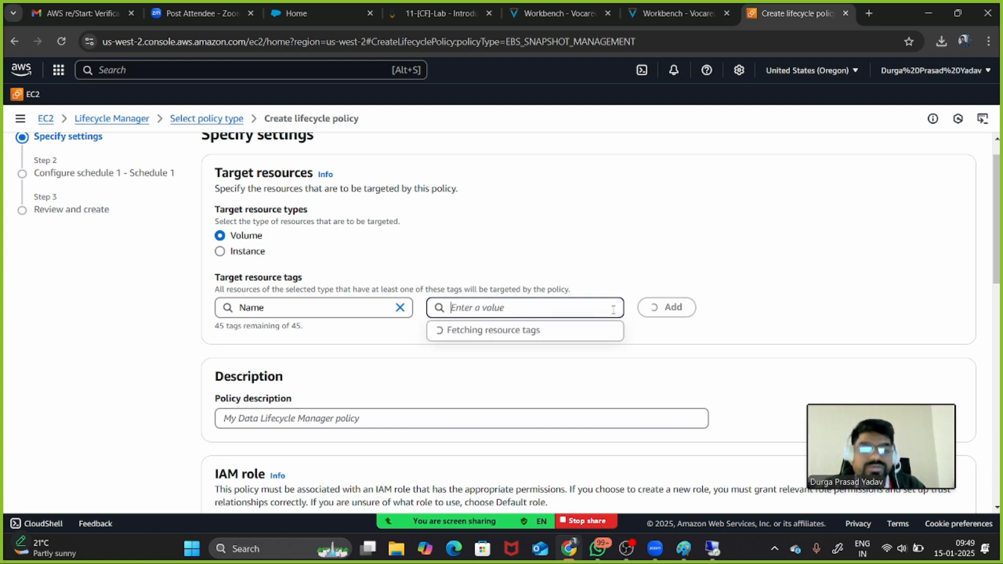
pyautogui.click(401, 308)
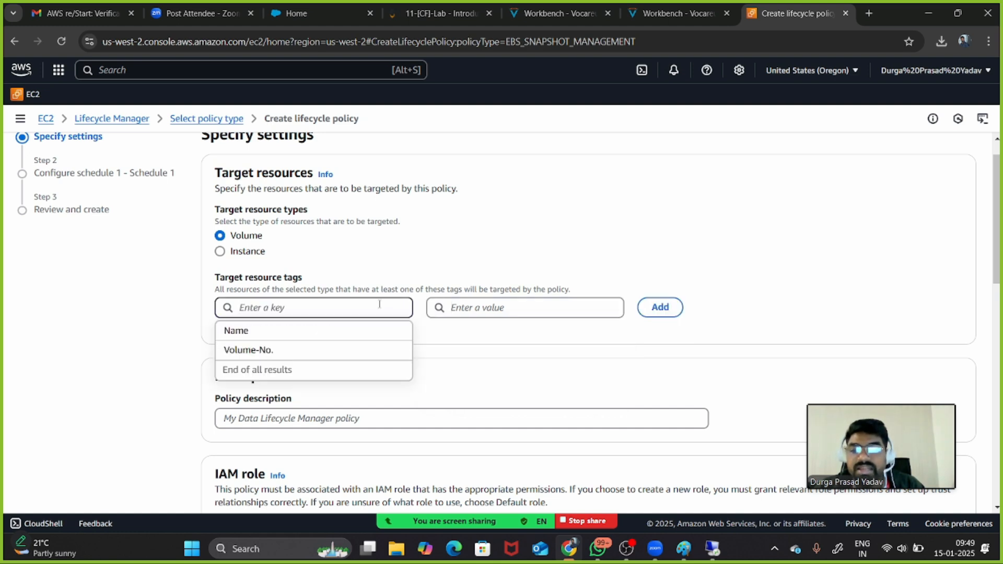
# Set the policy's target resource tag to the key "Volume-No." with the value 1
pyautogui.click(312, 351)
pyautogui.click(460, 308)
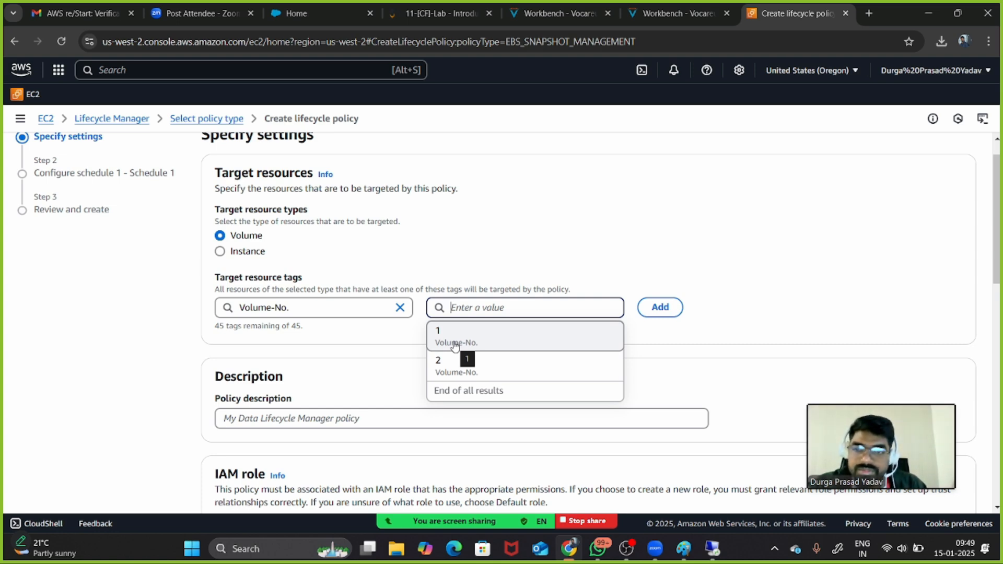
pyautogui.click(455, 339)
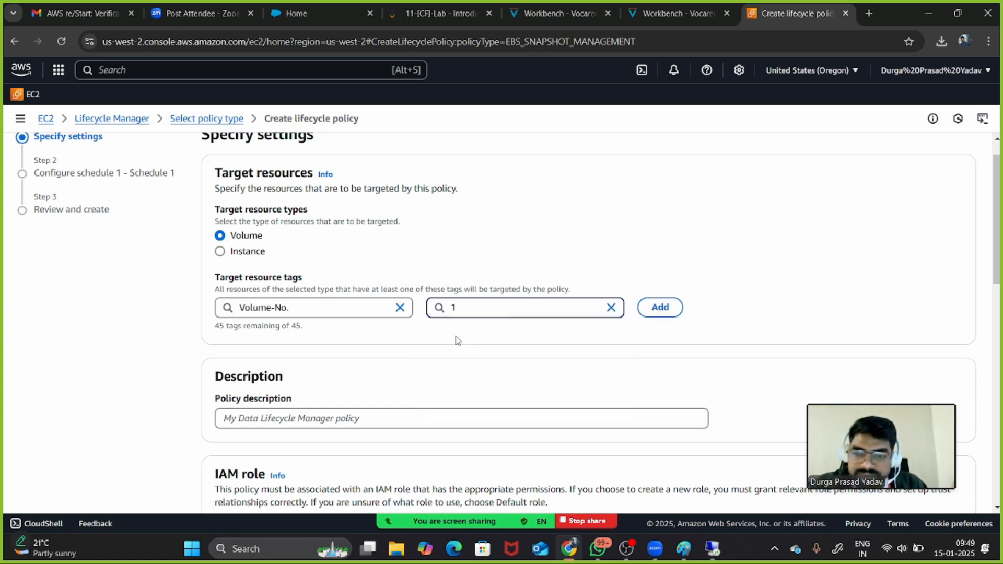
# Enter "Automate the backup in 2mins" as the policy description
pyautogui.scroll(-3, 458, 341)
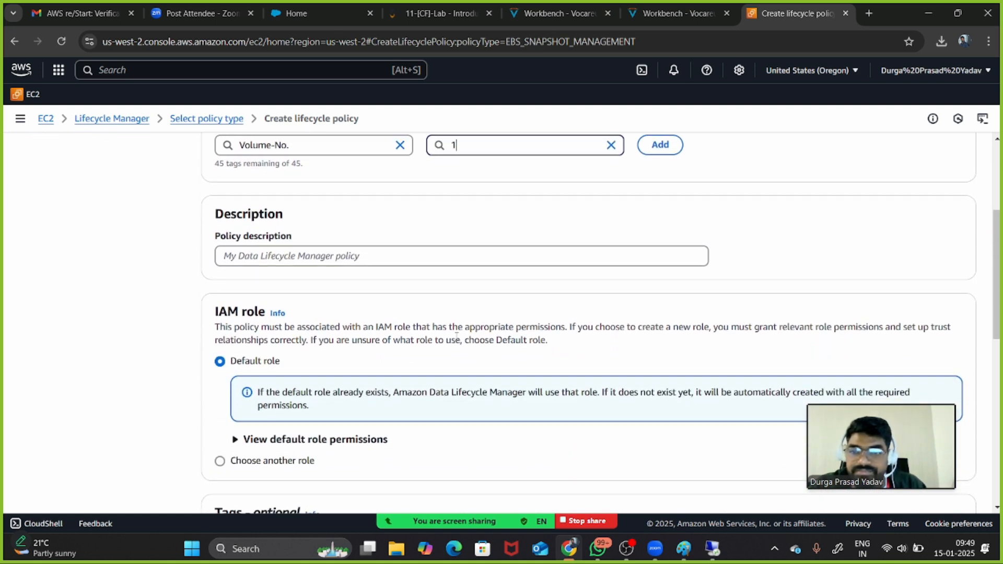
pyautogui.click(422, 262)
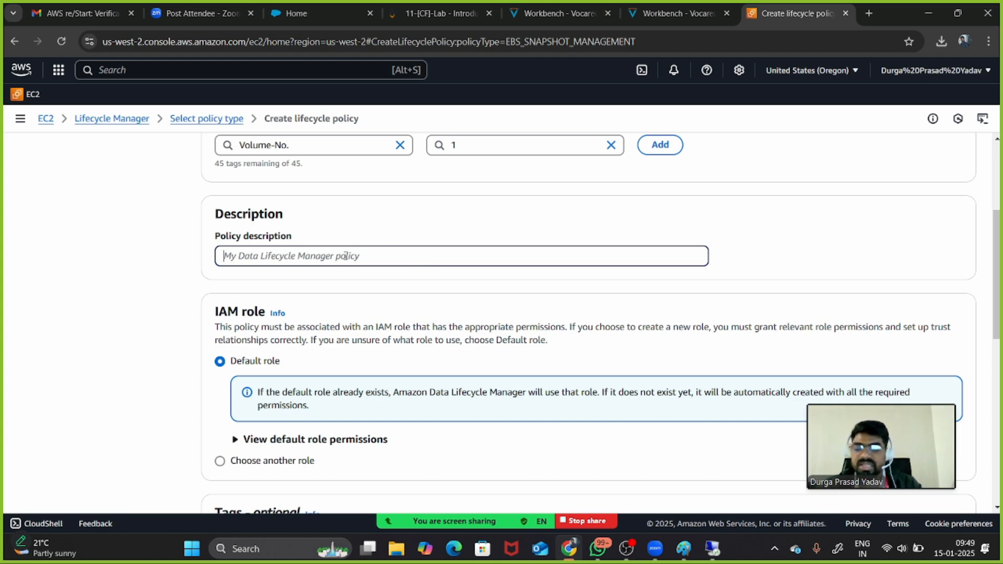
pyautogui.write('We')
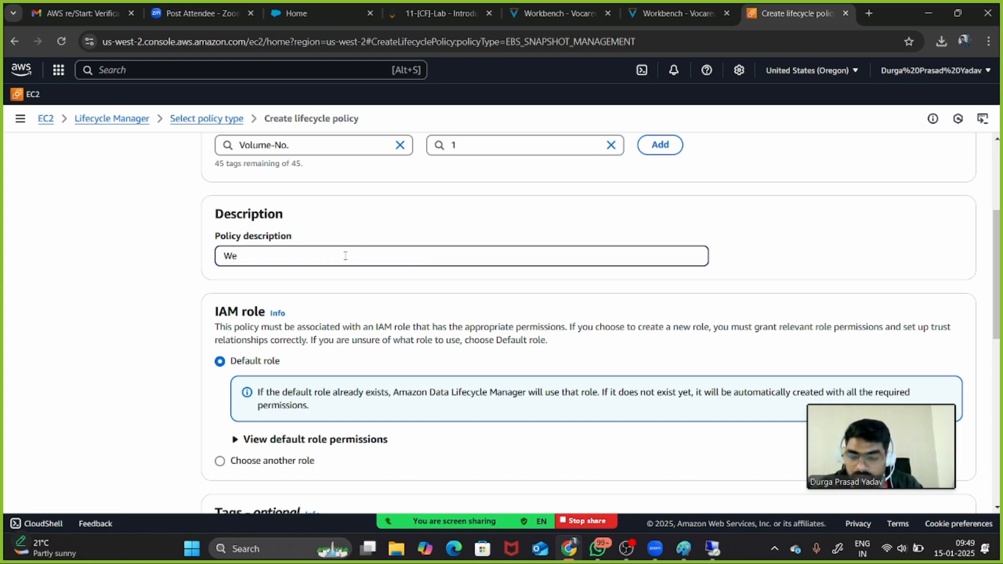
pyautogui.press('BackSpace')
pyautogui.press('BackSpace')
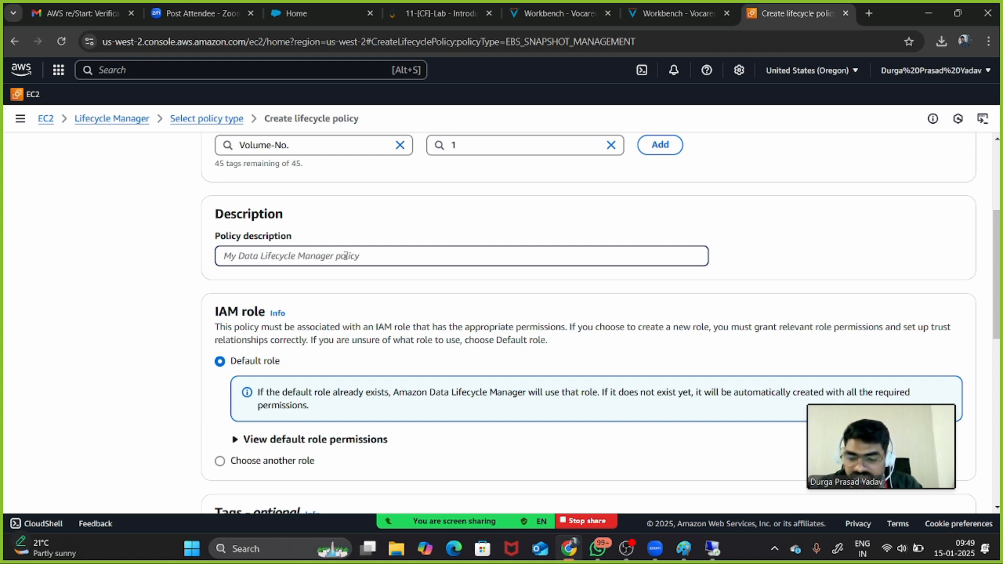
pyautogui.write('Automa')
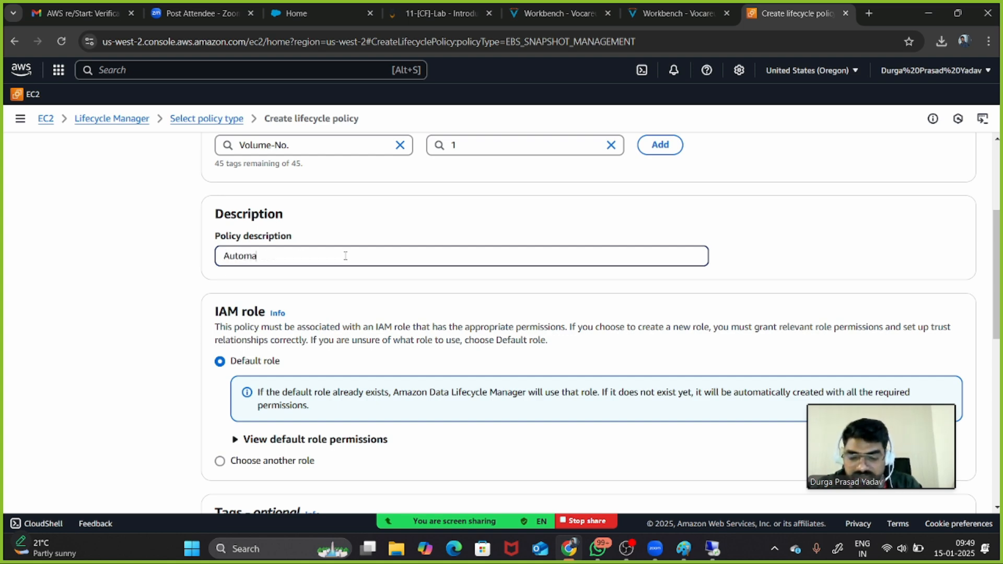
pyautogui.write('te the ')
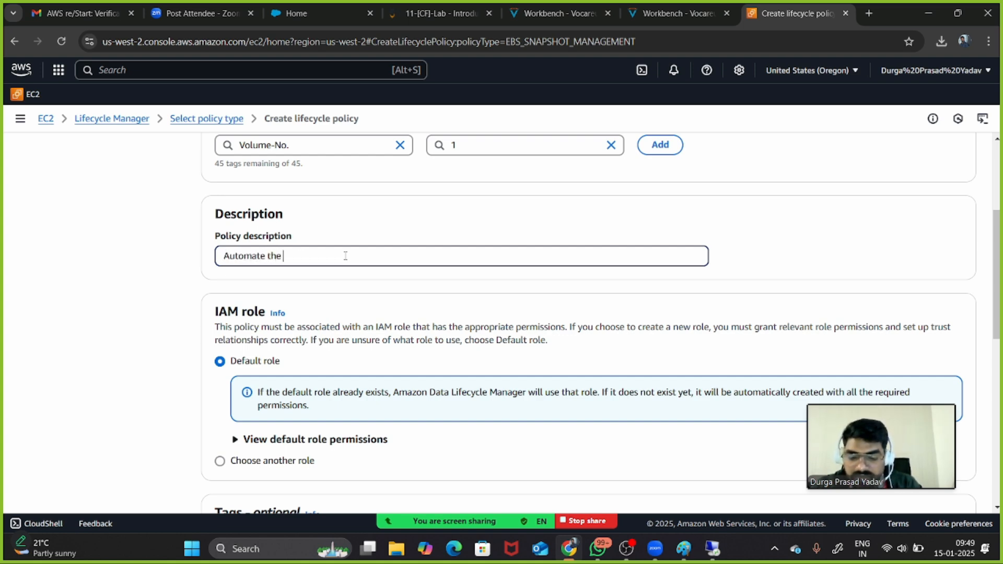
pyautogui.write('backup')
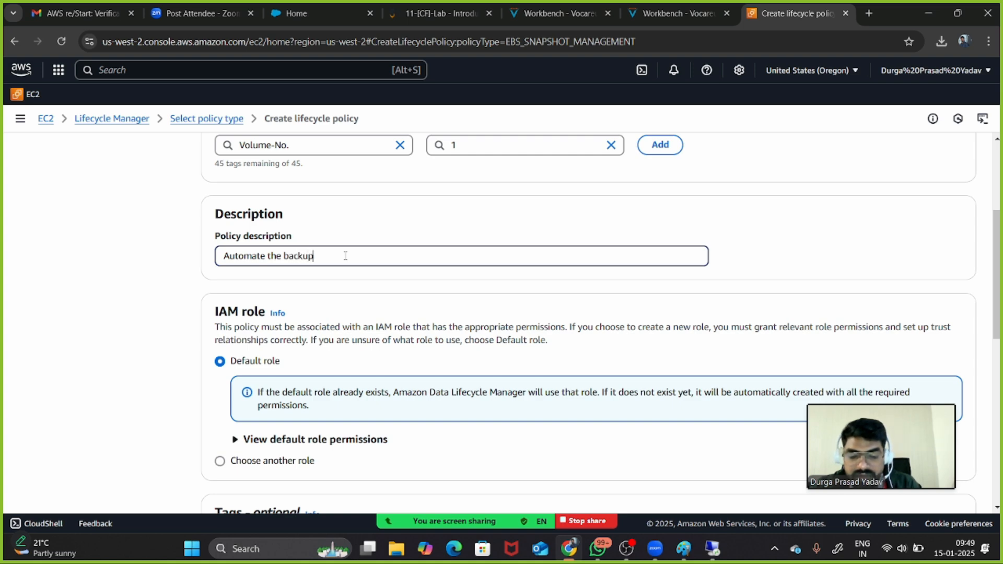
pyautogui.write(' in')
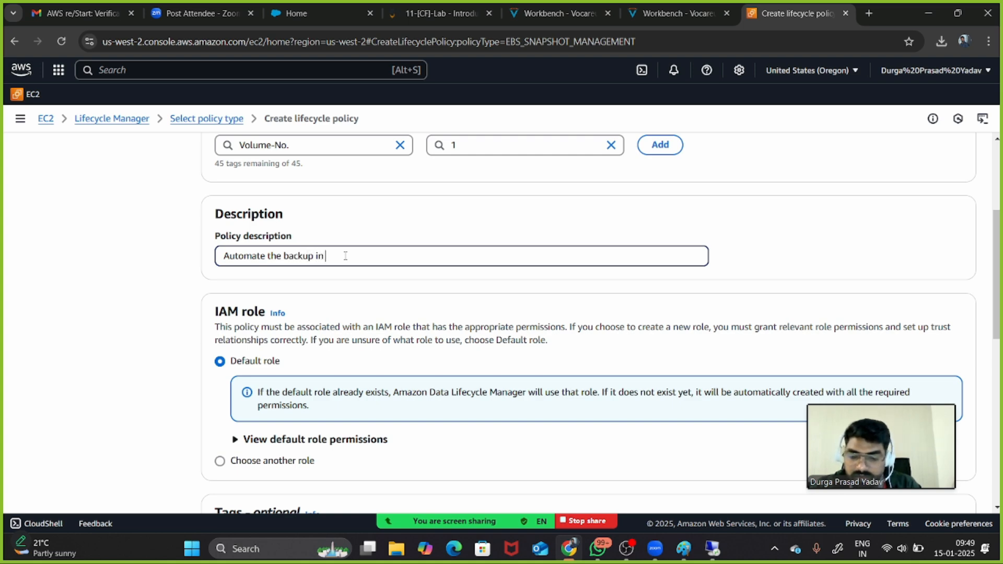
pyautogui.write(' 2mins')
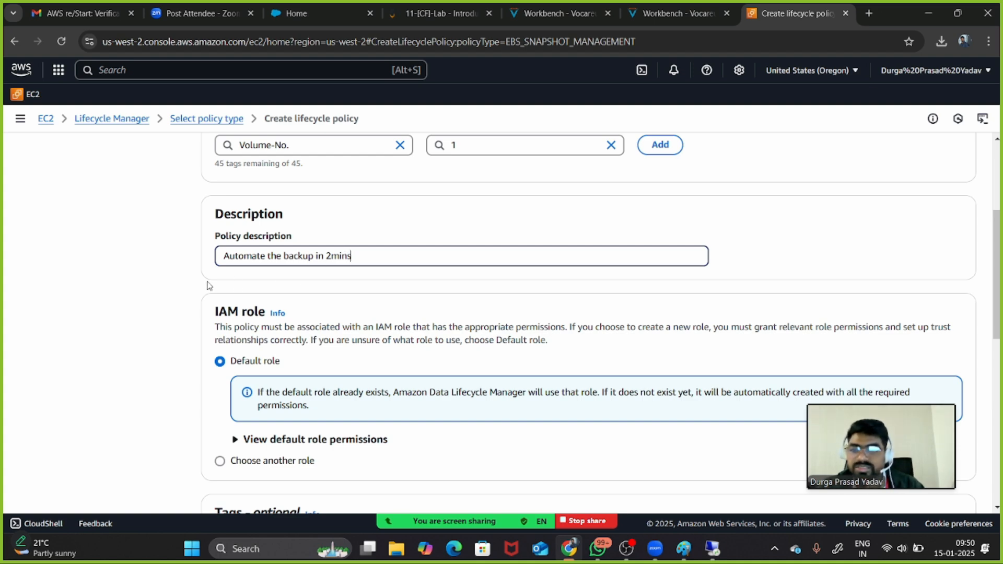
pyautogui.click(183, 284)
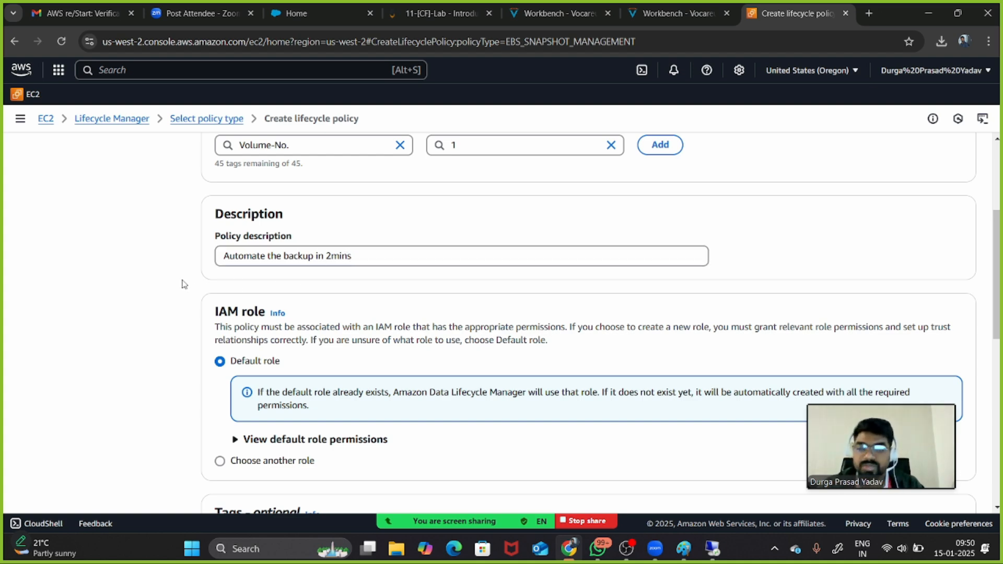
# Review the policy's target tags, description, IAM role, tags and status settings, and switch to the volume-tag sketch in Paint
pyautogui.scroll(-5, 184, 284)
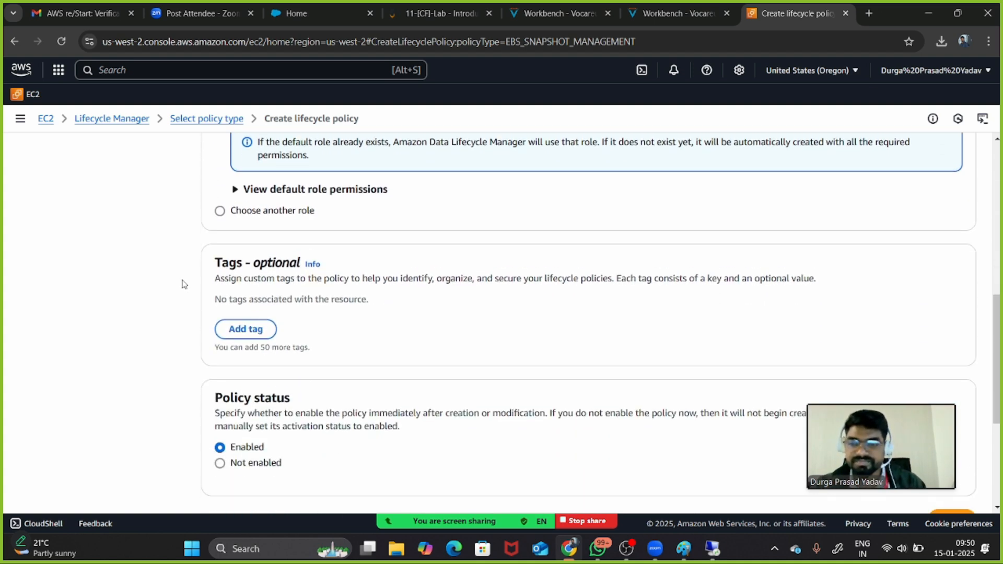
pyautogui.scroll(-3, 183, 284)
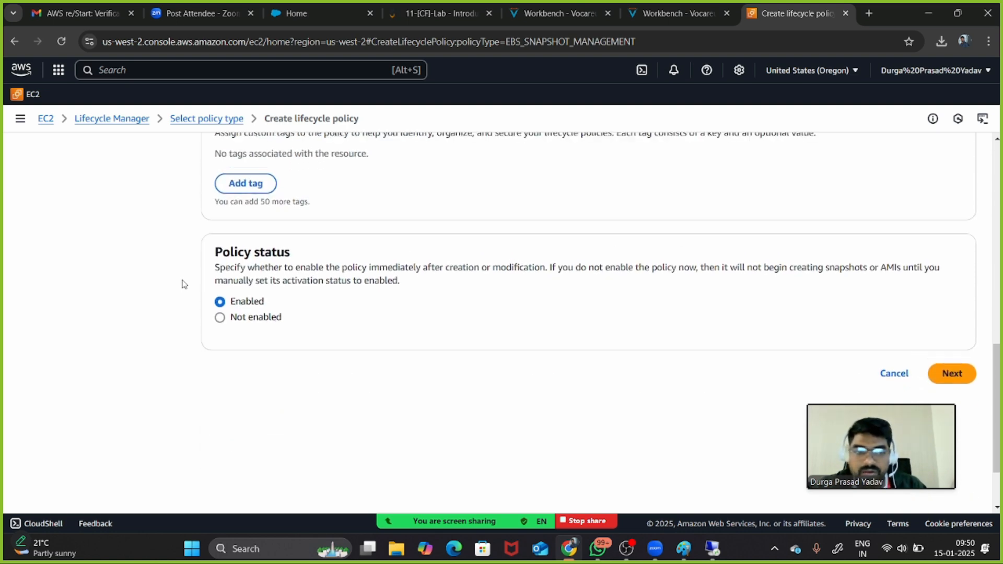
pyautogui.scroll(7, 184, 284)
pyautogui.scroll(4, 184, 283)
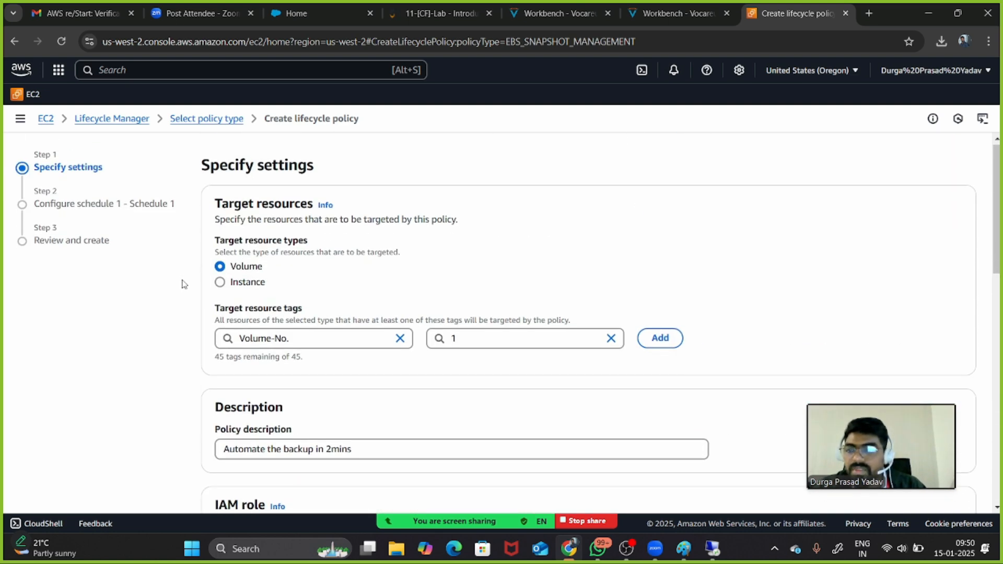
pyautogui.scroll(-4, 184, 284)
pyautogui.scroll(-1, 184, 284)
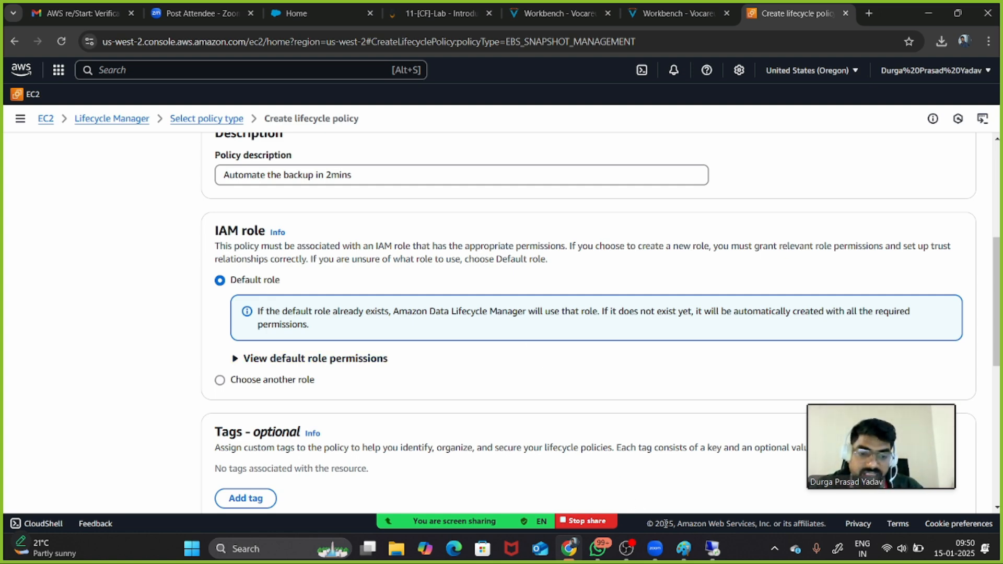
pyautogui.click(684, 549)
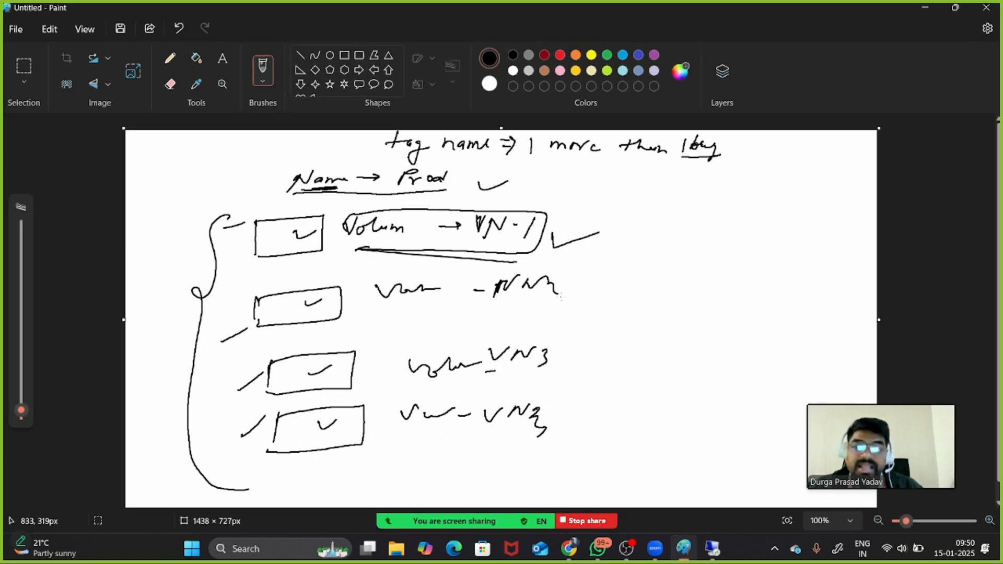
# Start a blank canvas without saving the current sketch and draw a box with the underlined label "Volume" inside
pyautogui.click(16, 28)
pyautogui.click(61, 54)
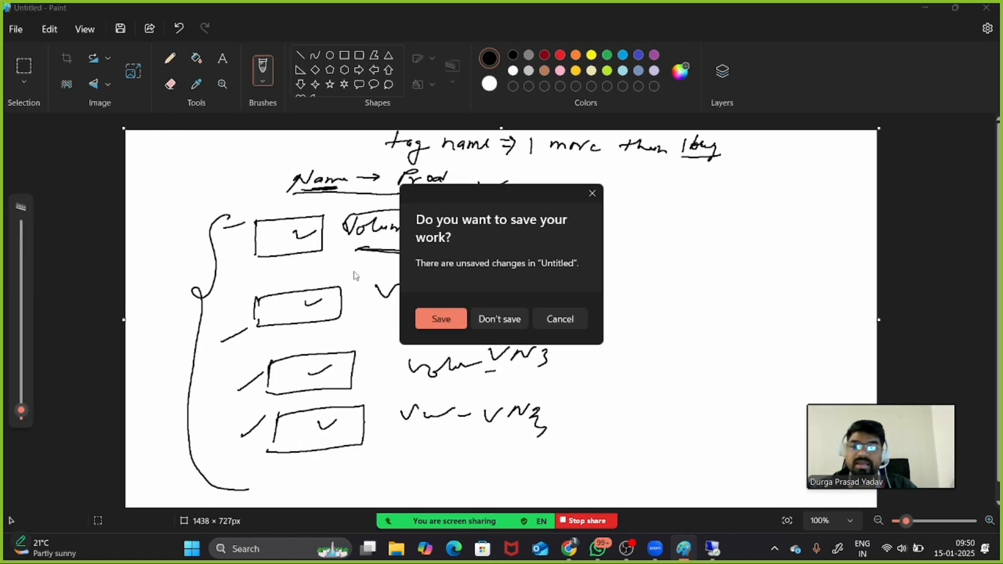
pyautogui.click(492, 328)
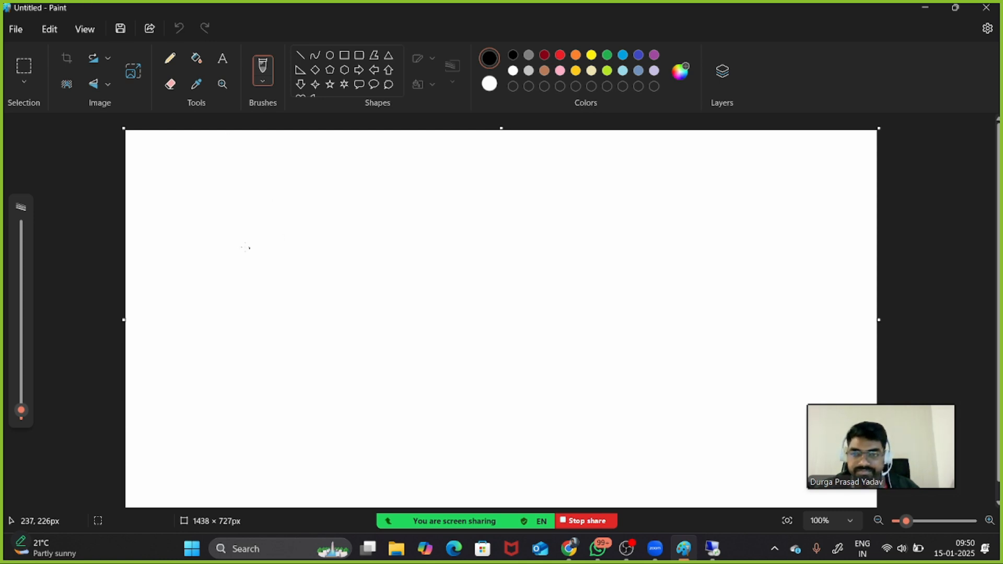
pyautogui.moveTo(245, 239)
pyautogui.mouseDown()
pyautogui.moveTo(240, 316)
pyautogui.moveTo(337, 225)
pyautogui.moveTo(239, 326)
pyautogui.moveTo(226, 323)
pyautogui.mouseUp()
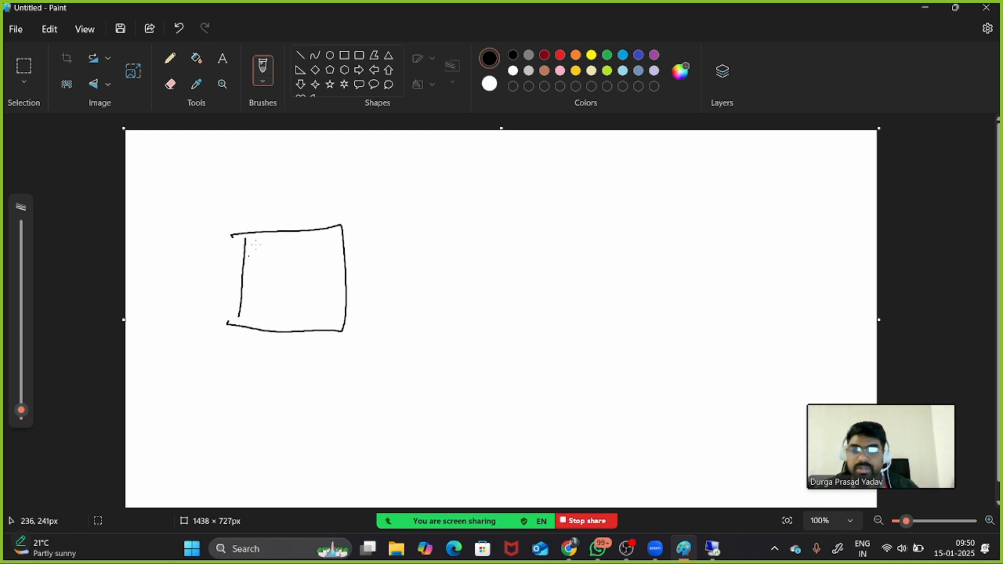
pyautogui.moveTo(260, 257); pyautogui.dragTo(275, 254)
pyautogui.moveTo(280, 266); pyautogui.dragTo(326, 259)
pyautogui.moveTo(256, 292); pyautogui.dragTo(310, 280)
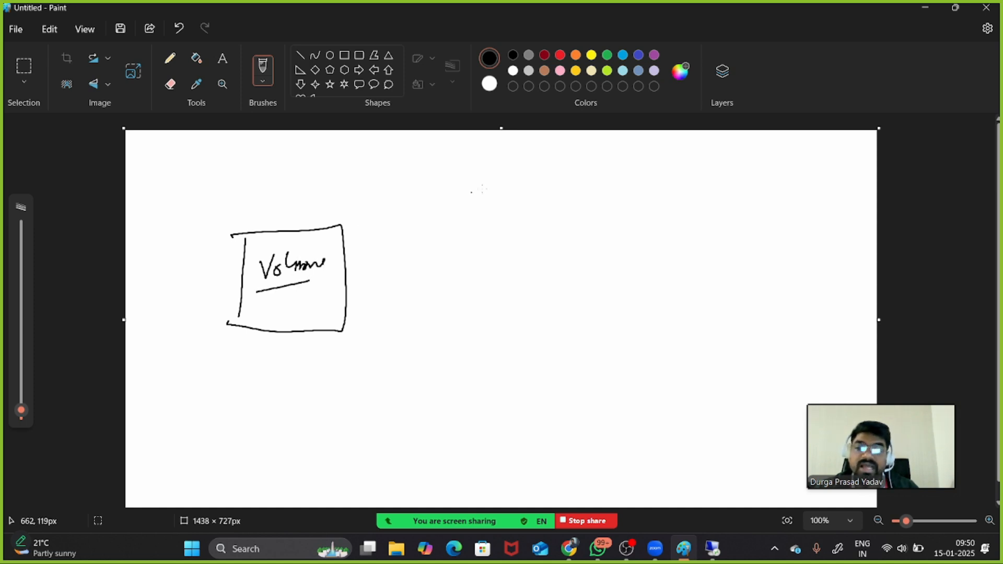
# Handwrite "Can be accessed by Lifecycle Policy Manager" beside the Volume box
pyautogui.moveTo(471, 211)
pyautogui.mouseDown()
pyautogui.moveTo(458, 217)
pyautogui.moveTo(512, 222)
pyautogui.mouseUp()
pyautogui.moveTo(575, 192); pyautogui.dragTo(592, 208)
pyautogui.moveTo(643, 198)
pyautogui.mouseDown()
pyautogui.moveTo(628, 201)
pyautogui.moveTo(718, 205)
pyautogui.moveTo(756, 192)
pyautogui.mouseUp()
pyautogui.moveTo(781, 184); pyautogui.dragTo(799, 221)
pyautogui.moveTo(571, 241)
pyautogui.mouseDown()
pyautogui.moveTo(601, 261)
pyautogui.moveTo(643, 262)
pyautogui.moveTo(738, 232)
pyautogui.moveTo(745, 250)
pyautogui.moveTo(772, 247)
pyautogui.moveTo(781, 264)
pyautogui.moveTo(809, 256)
pyautogui.moveTo(844, 272)
pyautogui.mouseUp()
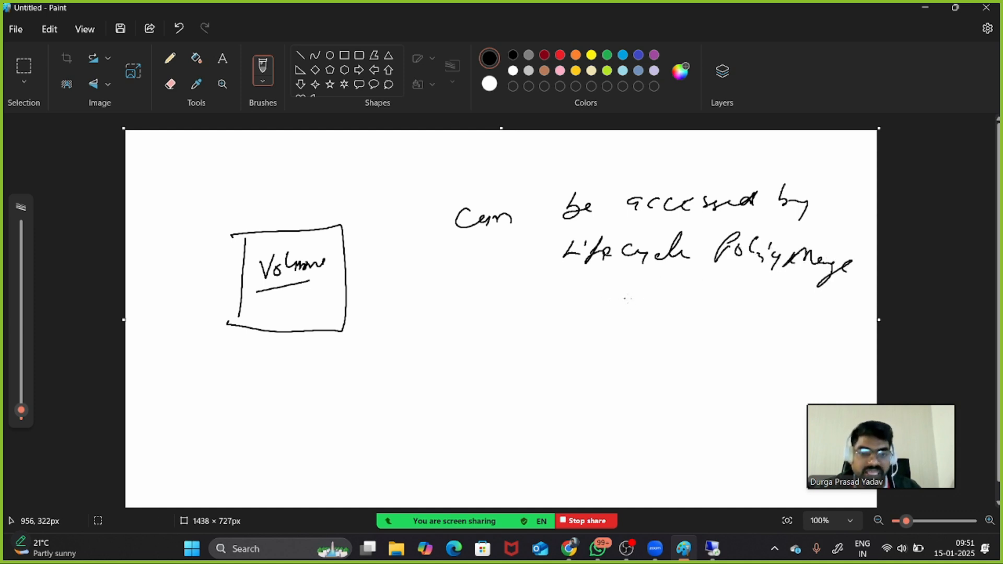
# Draw a stick figure below the handwritten text with an arrow to the Volume box, and label the arrow with an underlined "Role"
pyautogui.moveTo(626, 306); pyautogui.dragTo(645, 333)
pyautogui.moveTo(614, 301)
pyautogui.mouseDown()
pyautogui.moveTo(375, 301)
pyautogui.moveTo(384, 310)
pyautogui.mouseUp()
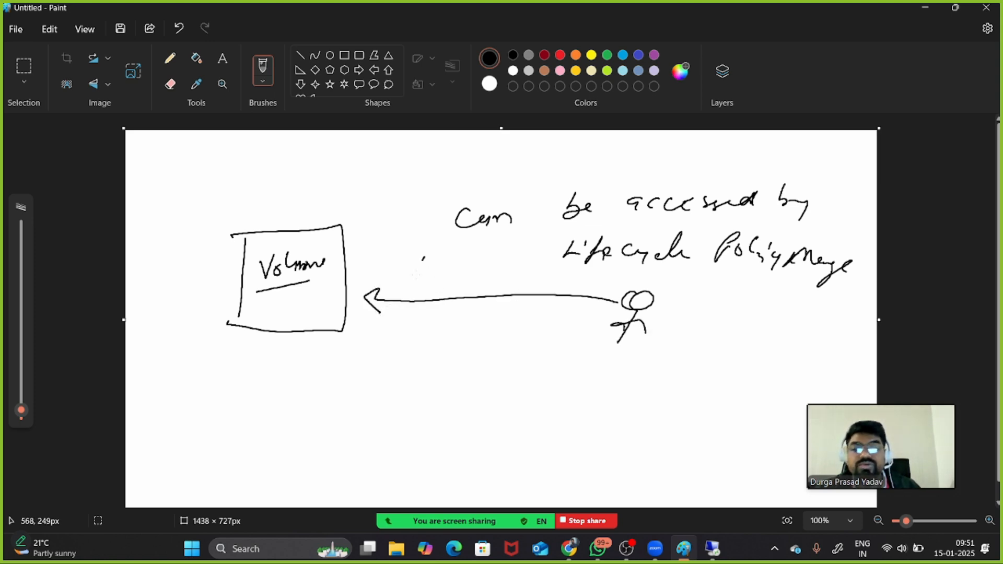
pyautogui.moveTo(416, 255); pyautogui.dragTo(435, 278)
pyautogui.moveTo(455, 259)
pyautogui.mouseDown()
pyautogui.moveTo(454, 279)
pyautogui.moveTo(472, 283)
pyautogui.mouseUp()
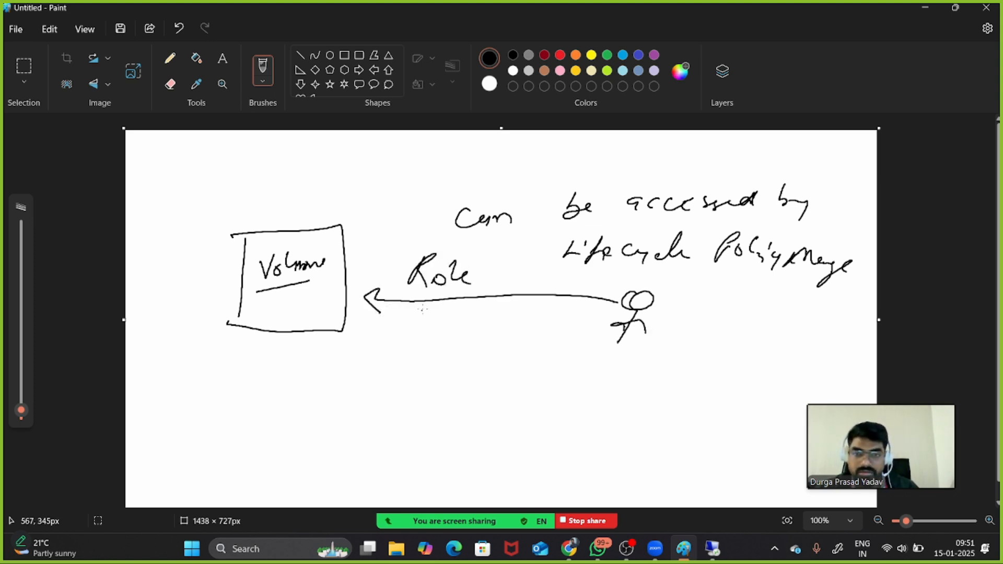
pyautogui.moveTo(407, 289); pyautogui.dragTo(474, 286)
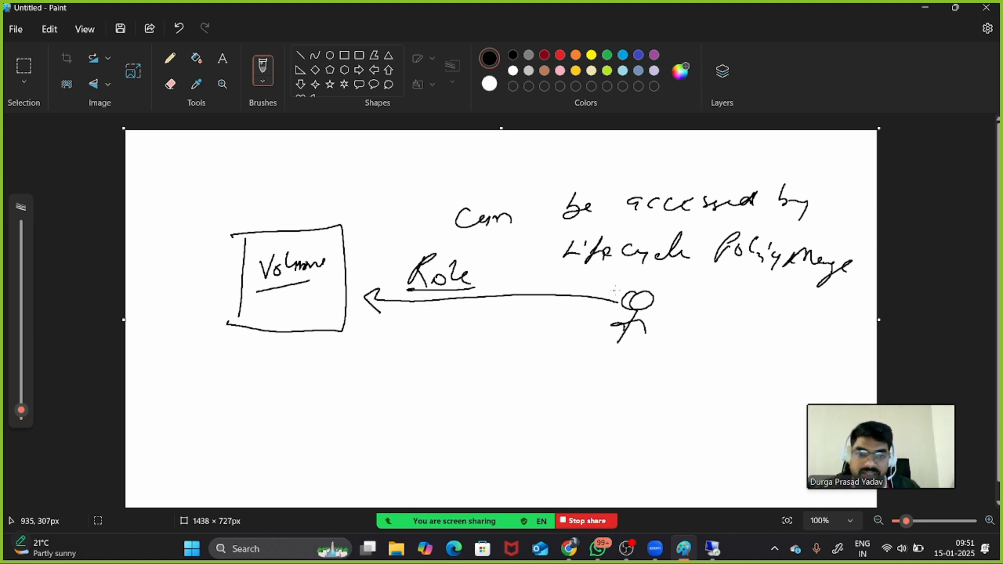
# Circle the stick figure and draw a curved arrow from "Role" into the Volume box
pyautogui.moveTo(623, 278)
pyautogui.mouseDown()
pyautogui.moveTo(646, 337)
pyautogui.moveTo(648, 288)
pyautogui.mouseUp()
pyautogui.moveTo(439, 289)
pyautogui.mouseDown()
pyautogui.moveTo(330, 304)
pyautogui.moveTo(341, 309)
pyautogui.moveTo(364, 284)
pyautogui.mouseUp()
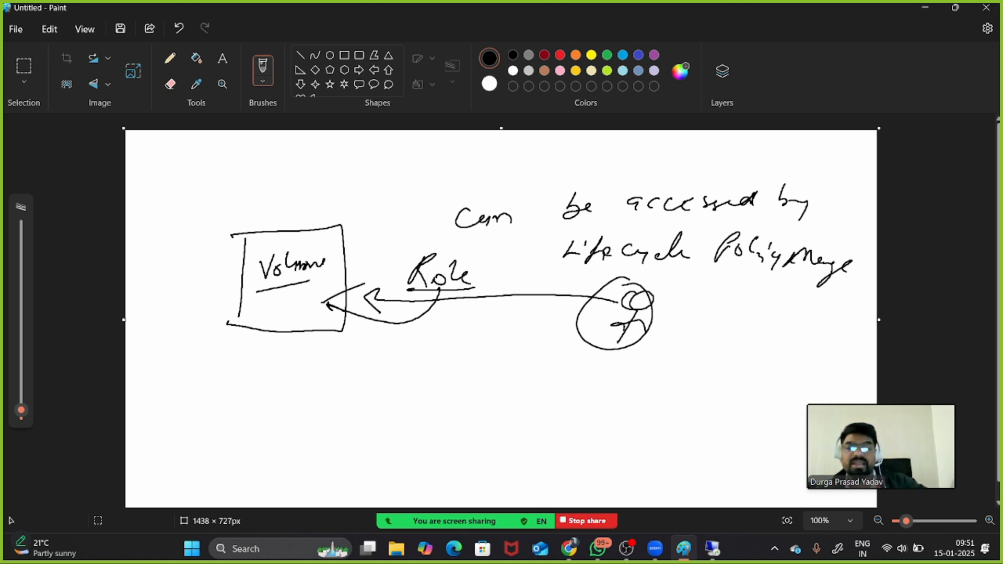
# Switch back to the AWS console and add a policy tag with the key "Name" and the value "Policy-Manager"
pyautogui.click(925, 7)
pyautogui.scroll(2, 408, 256)
pyautogui.scroll(-4, 408, 256)
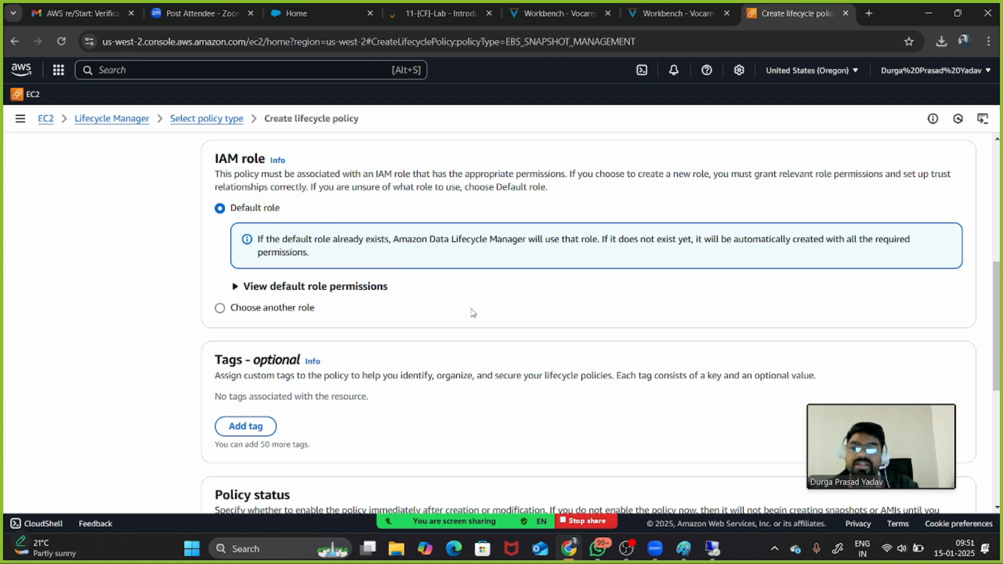
pyautogui.scroll(-2, 473, 312)
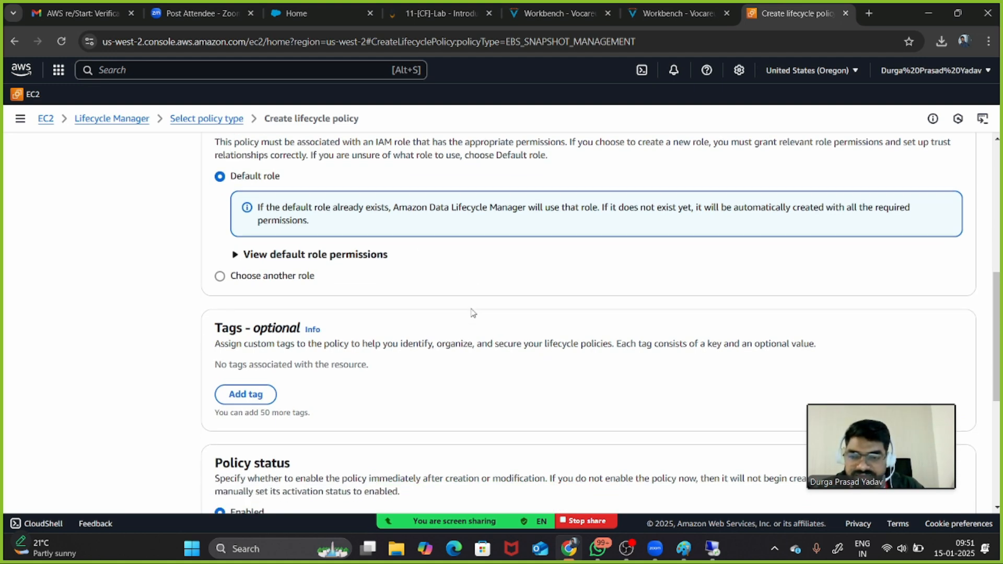
pyautogui.scroll(1, 473, 313)
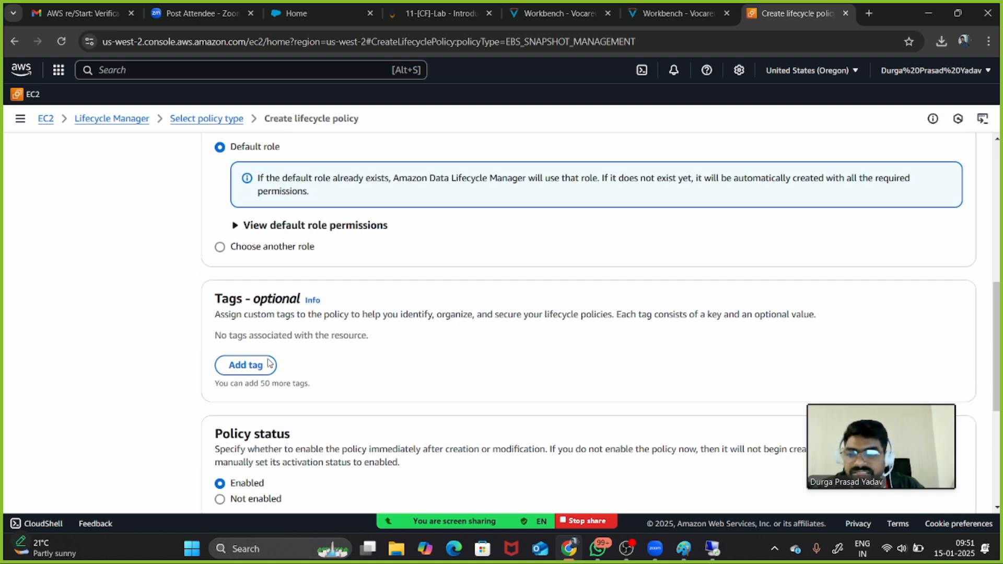
pyautogui.click(252, 376)
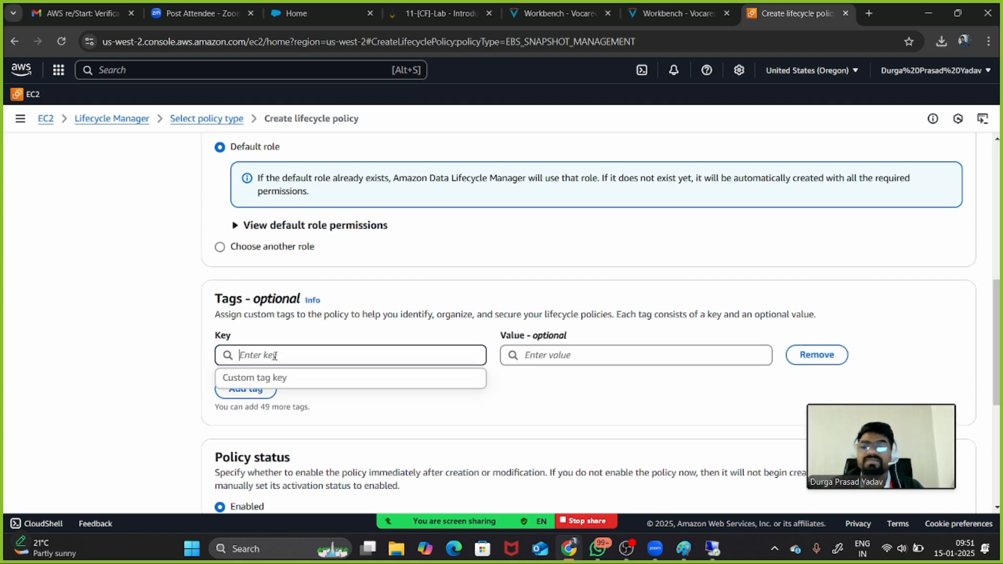
pyautogui.write('Name')
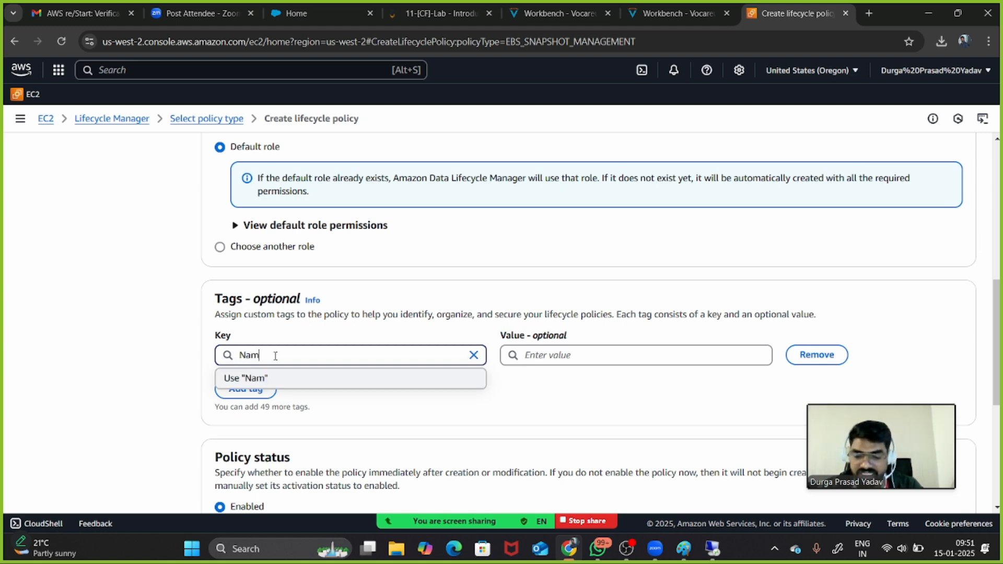
pyautogui.click(536, 357)
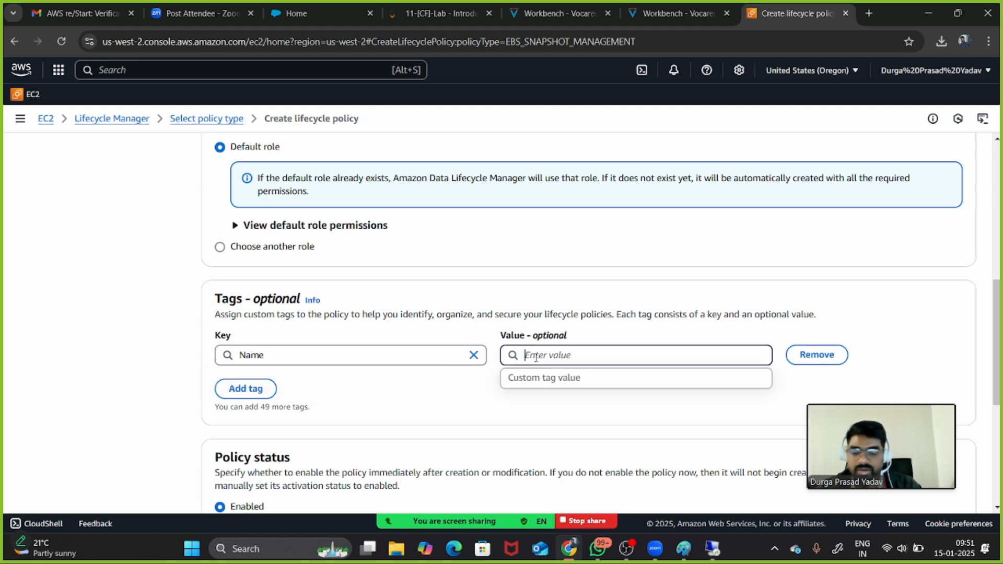
pyautogui.write('Policy')
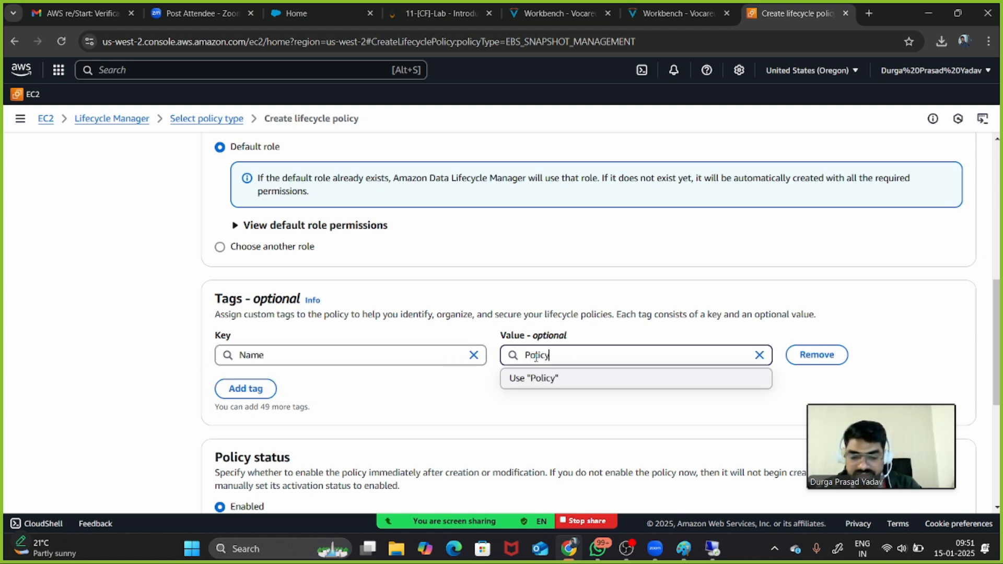
pyautogui.write('-Manager')
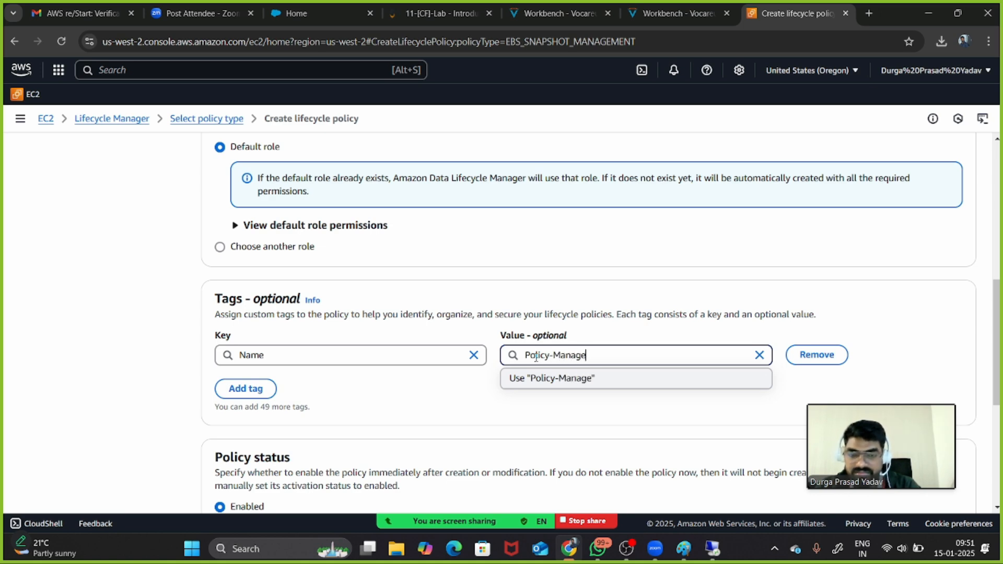
pyautogui.click(452, 389)
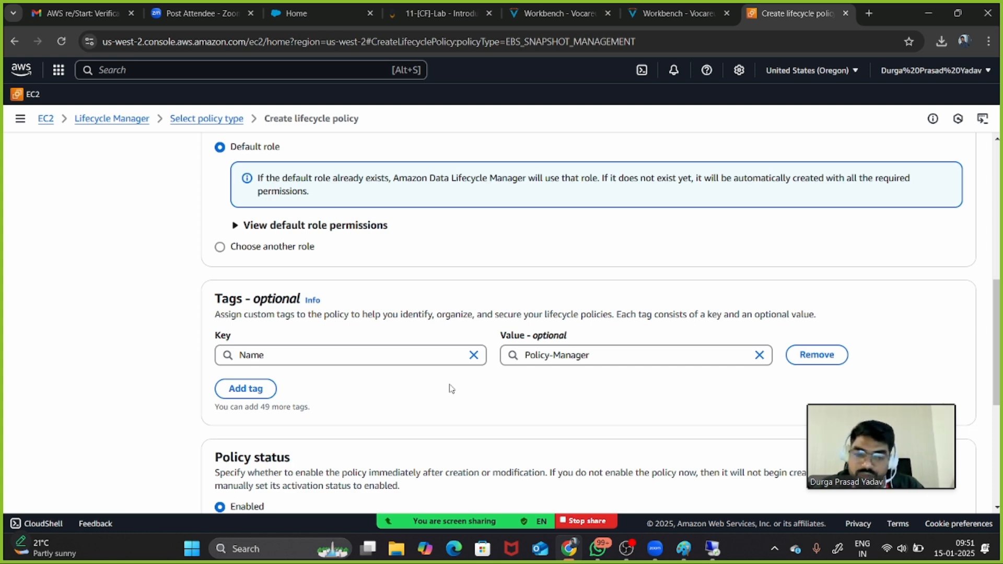
# Review the policy status, description and target tags, and try to continue to the schedule configuration
pyautogui.scroll(-2, 451, 389)
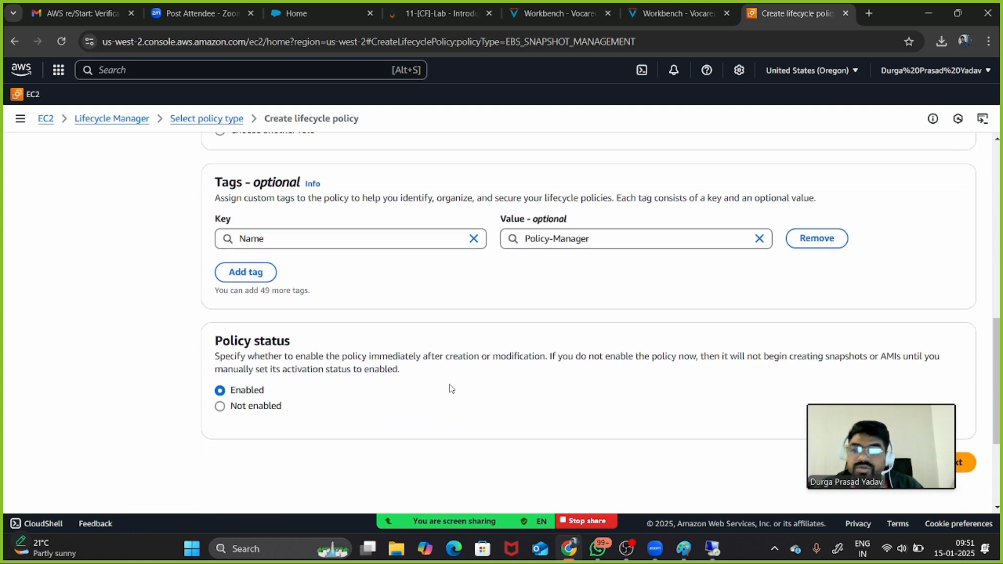
pyautogui.scroll(-2, 451, 389)
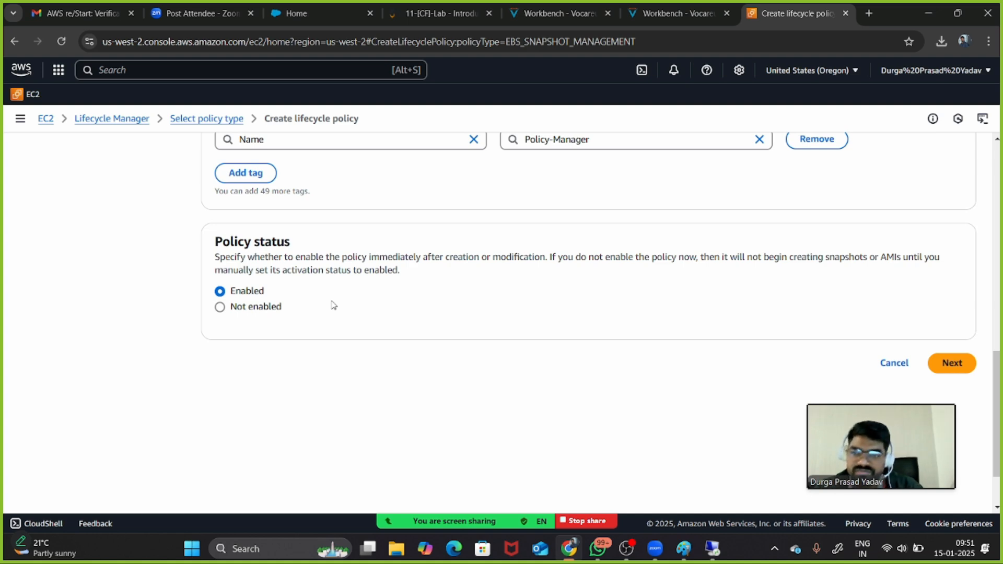
pyautogui.scroll(10, 333, 305)
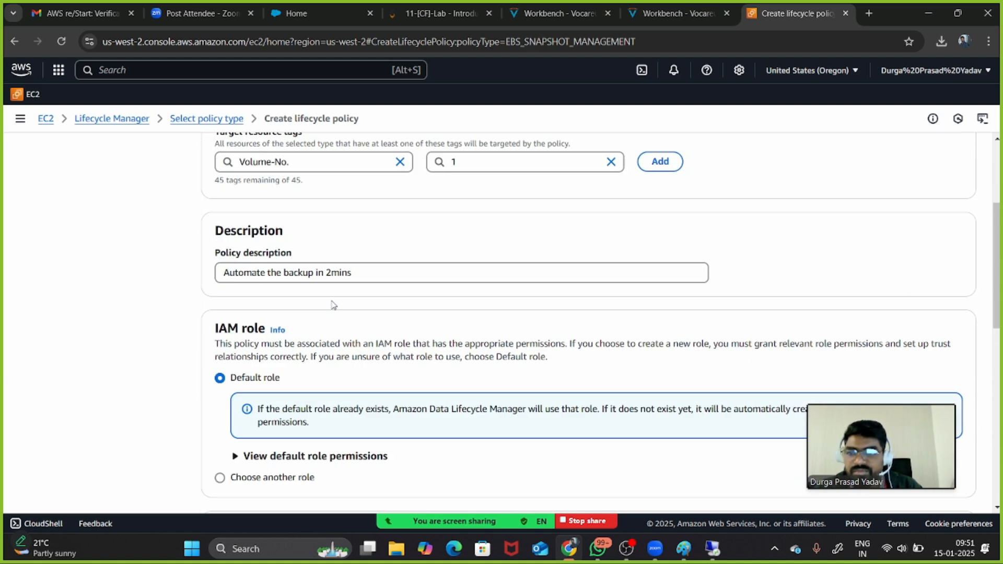
pyautogui.scroll(2, 333, 305)
pyautogui.scroll(-12, 333, 306)
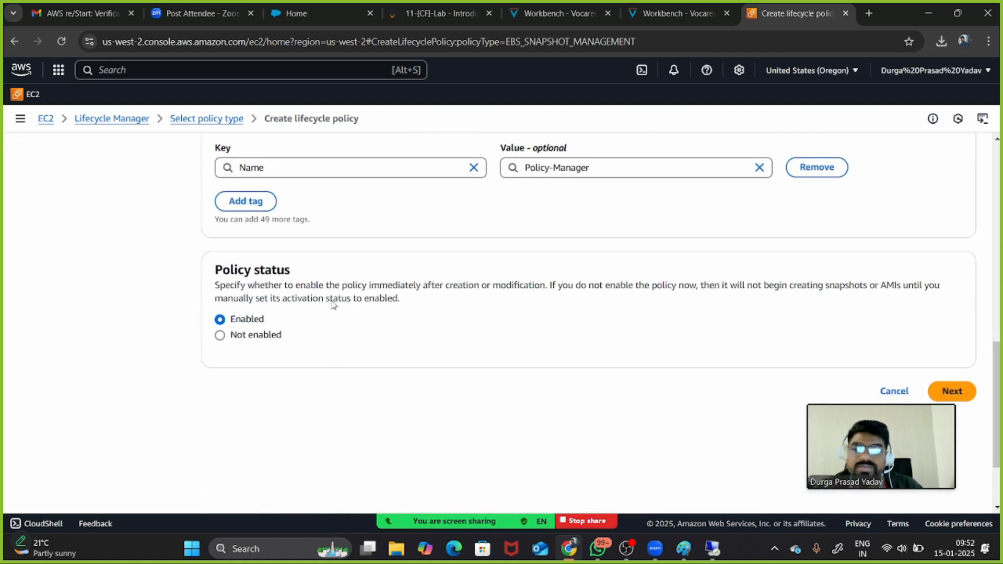
pyautogui.click(960, 286)
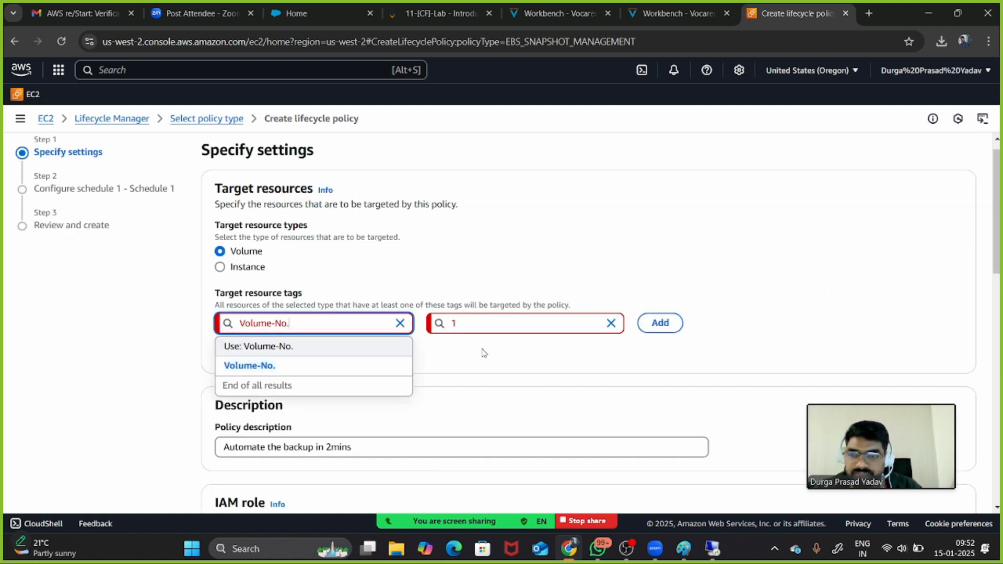
# Select the suggested "Volume-No." key for the policy's target resource tag
pyautogui.click(327, 369)
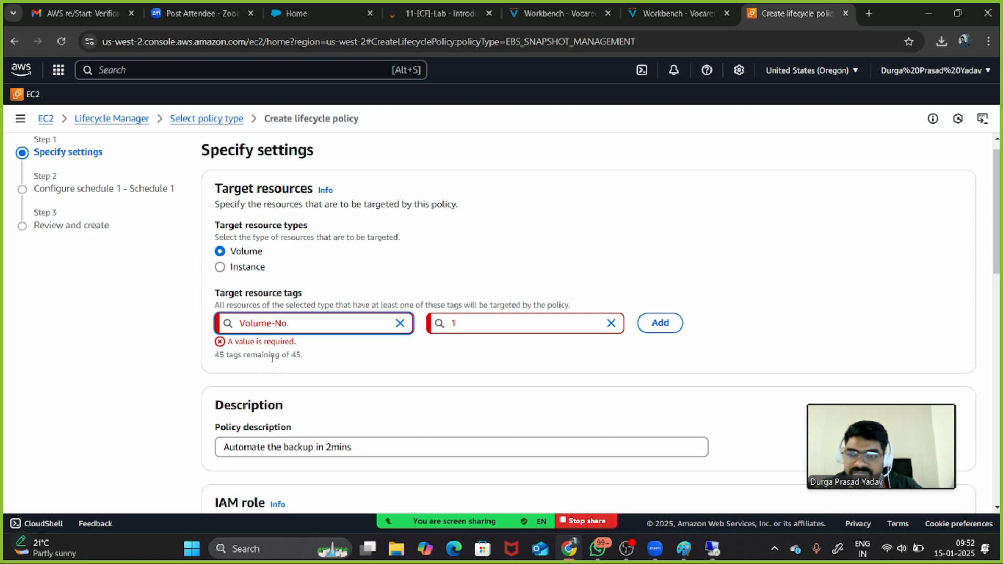
# Re-enter the target resource tag with key Volume-No. and value 1, and add it to the policy
pyautogui.click(359, 364)
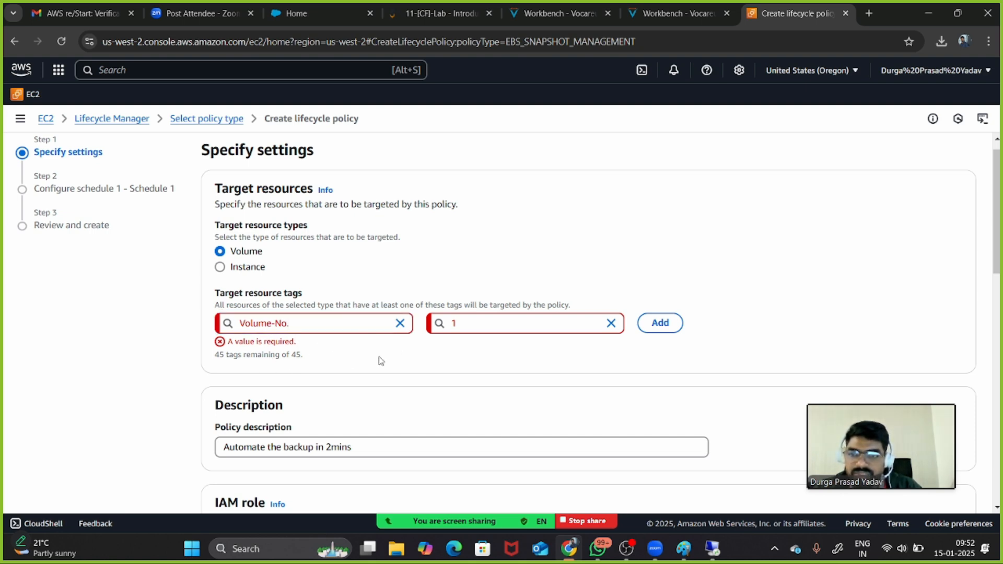
pyautogui.scroll(-1, 381, 360)
pyautogui.scroll(-1, 381, 361)
pyautogui.scroll(1, 378, 359)
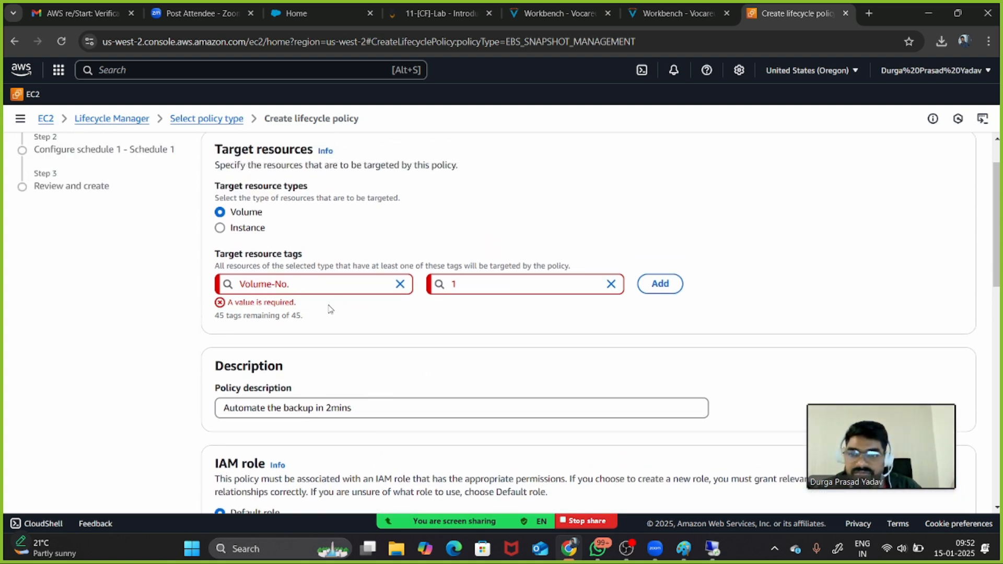
pyautogui.click(400, 283)
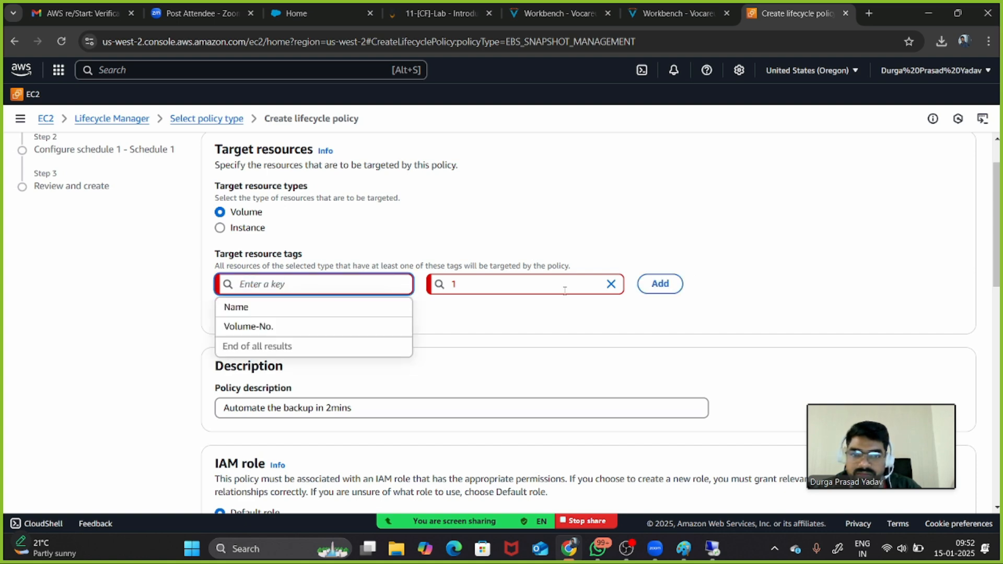
pyautogui.click(604, 285)
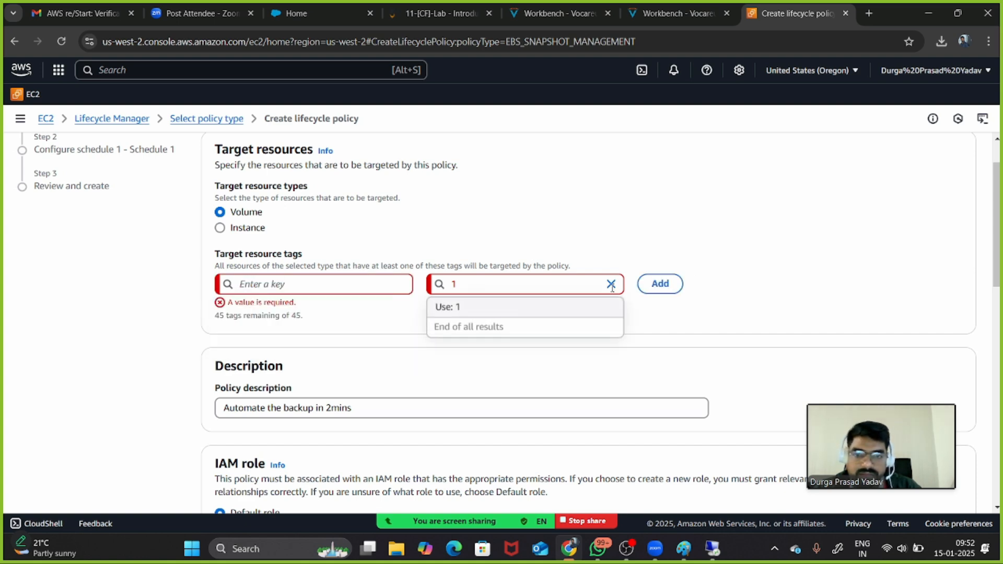
pyautogui.click(318, 287)
pyautogui.click(298, 327)
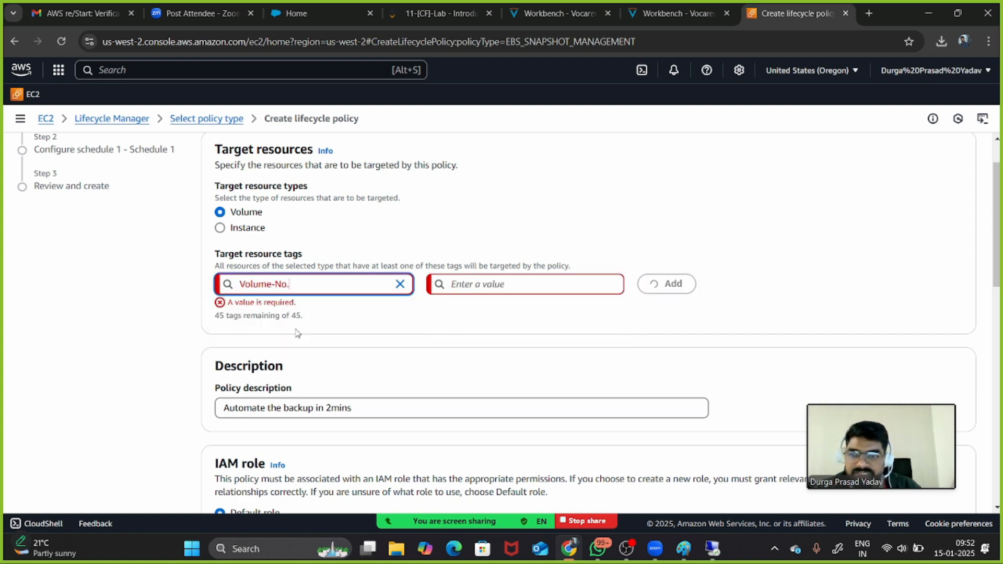
pyautogui.click(458, 287)
pyautogui.click(455, 313)
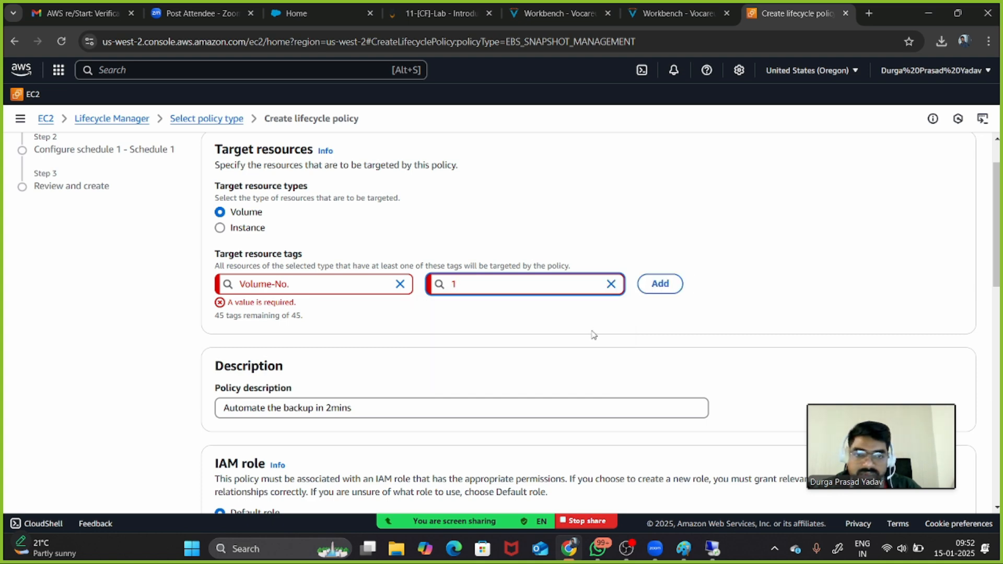
pyautogui.click(658, 295)
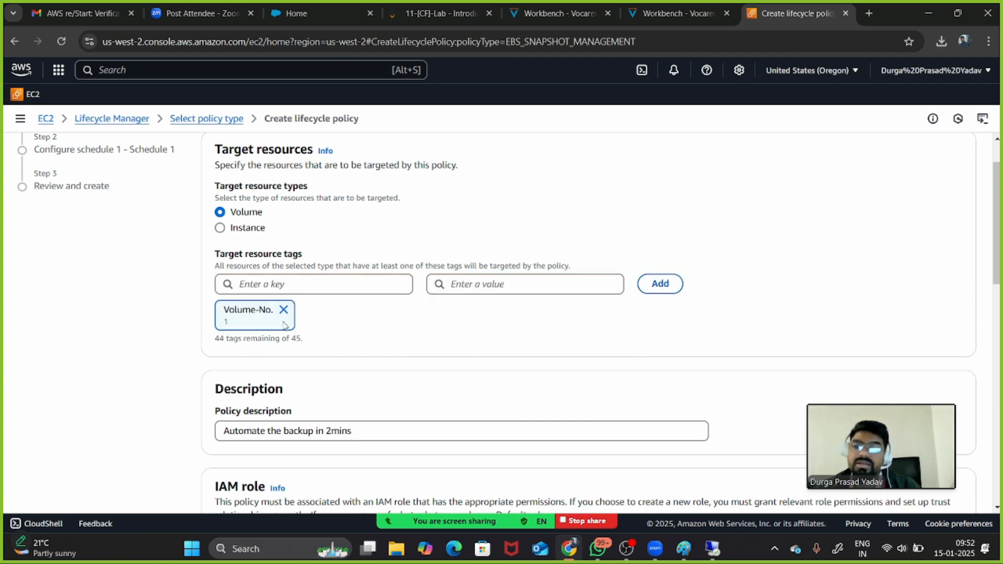
# Keep the remaining policy settings and proceed to the Schedule 1 configuration
pyautogui.scroll(-8, 389, 348)
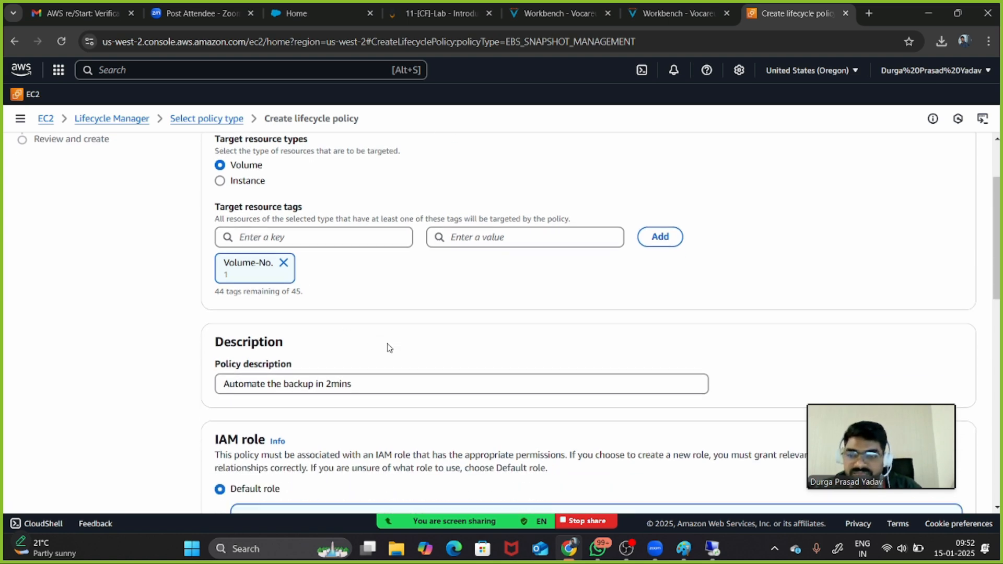
pyautogui.scroll(-5, 389, 348)
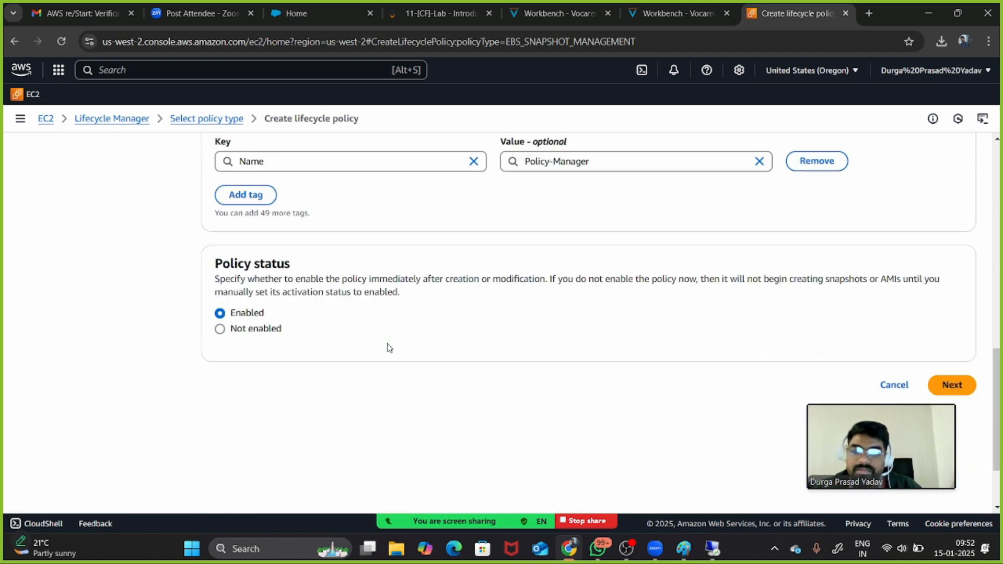
pyautogui.click(938, 293)
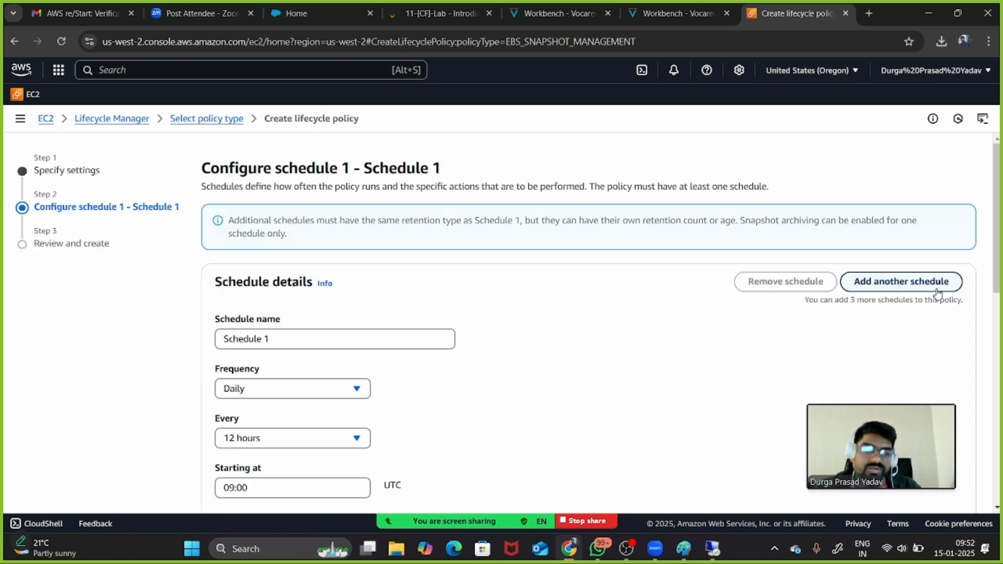
pyautogui.scroll(-2, 648, 356)
pyautogui.scroll(-1, 648, 355)
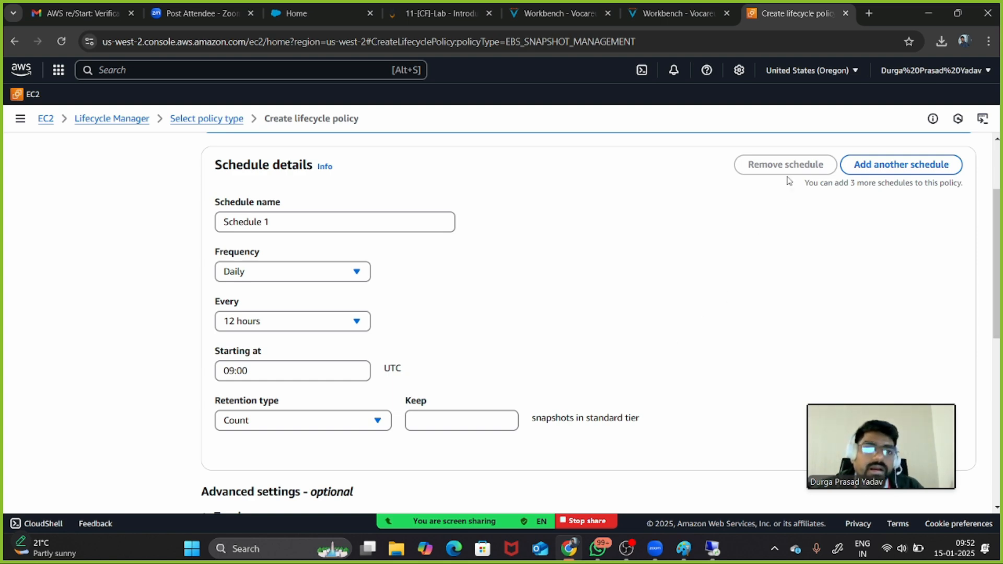
pyautogui.click(810, 78)
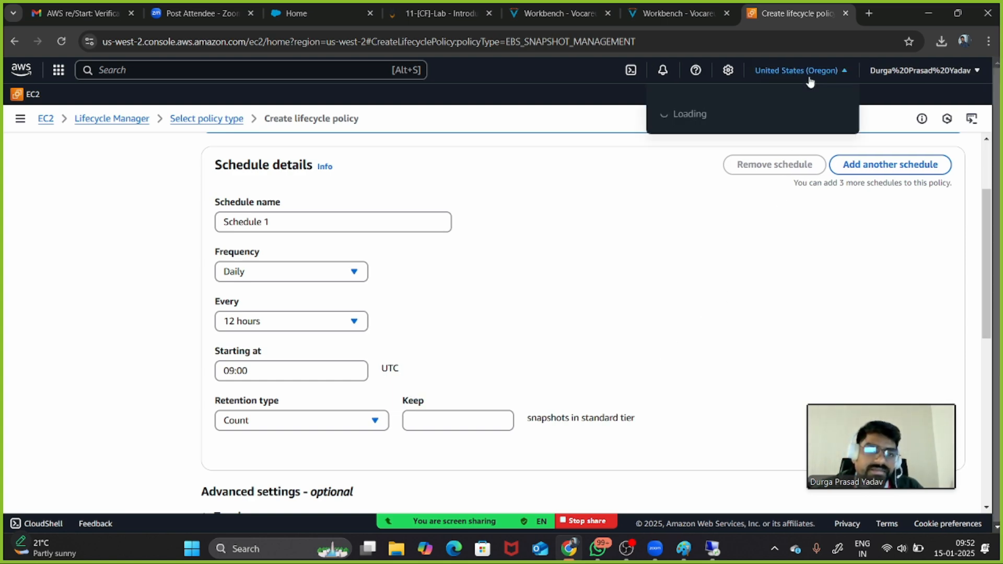
pyautogui.click(603, 223)
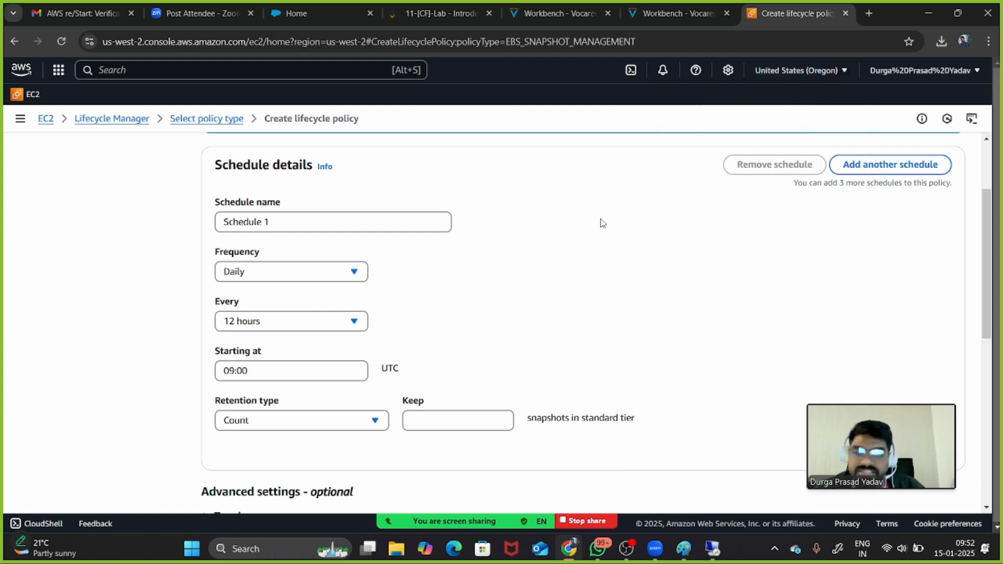
pyautogui.click(302, 227)
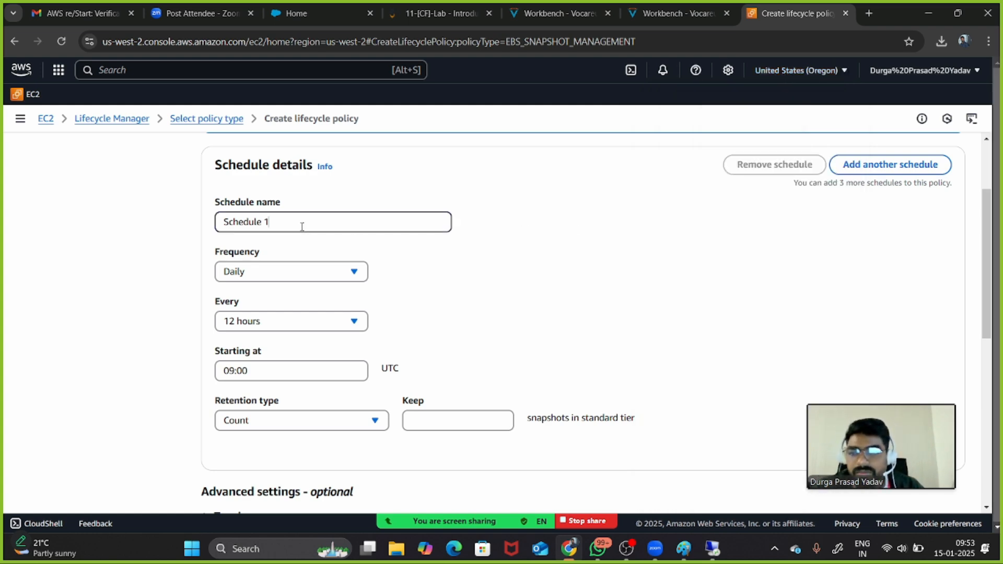
pyautogui.click(278, 272)
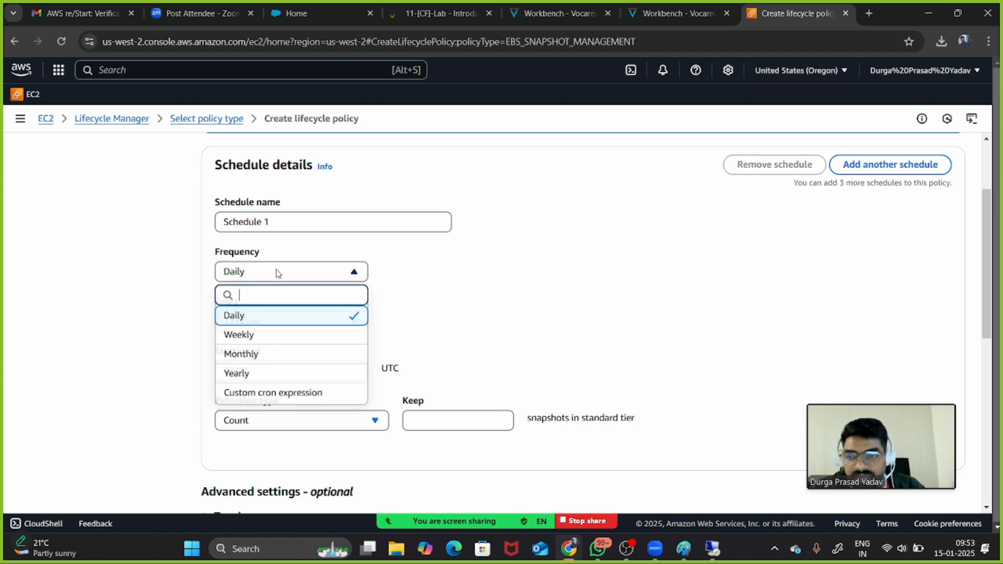
pyautogui.click(271, 336)
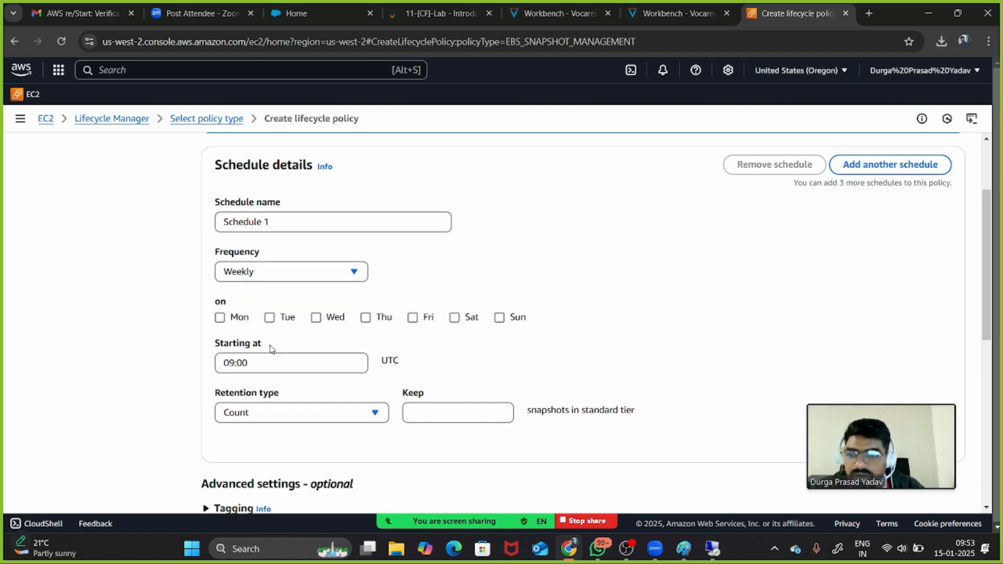
pyautogui.click(307, 272)
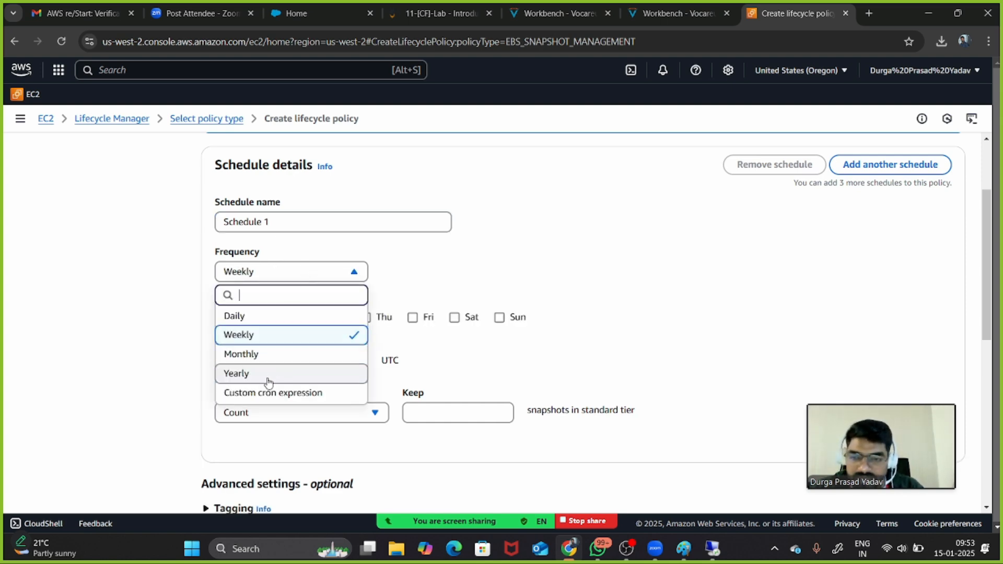
pyautogui.click(262, 318)
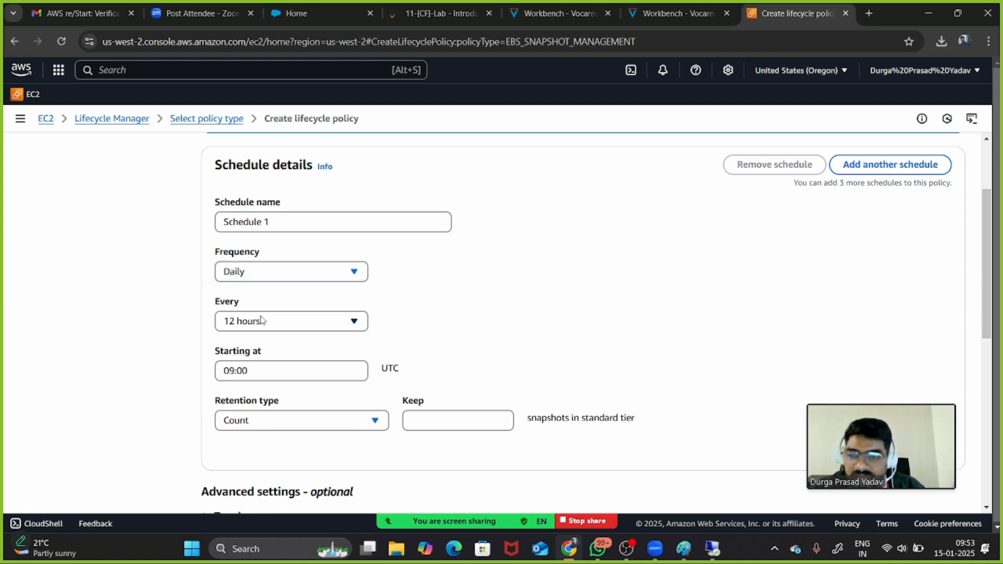
# Set the daily schedule's interval to every 1 hour
pyautogui.click(309, 326)
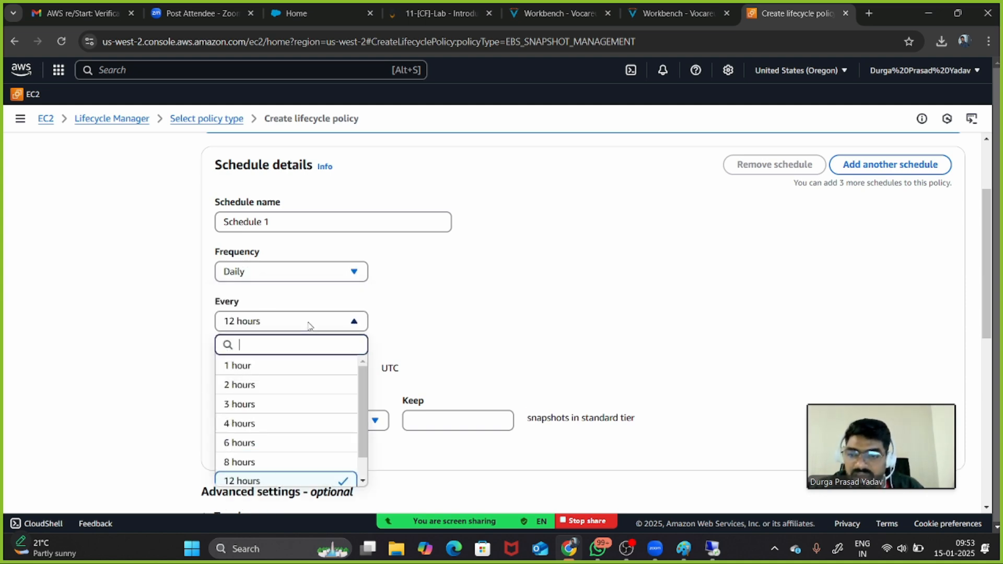
pyautogui.click(293, 367)
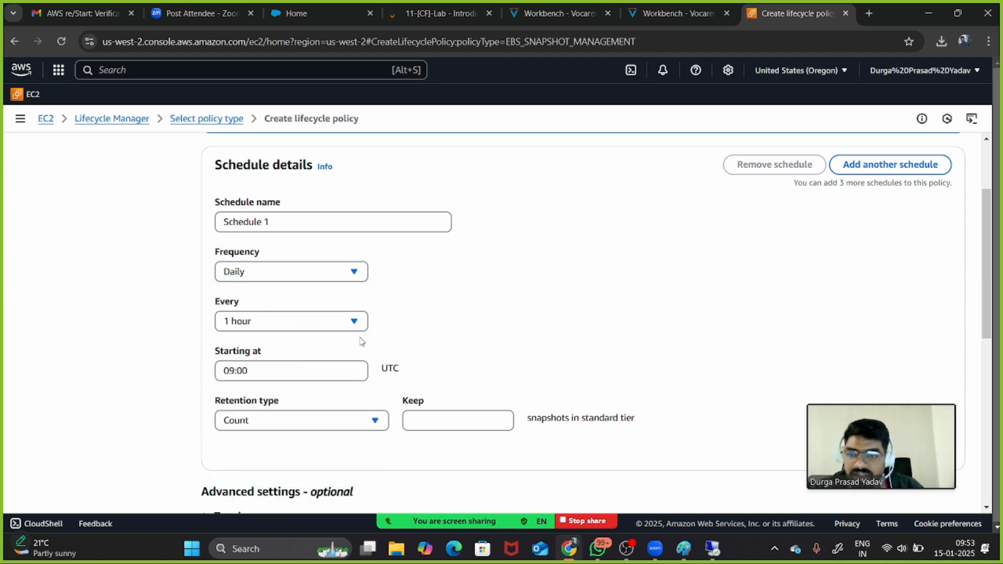
pyautogui.scroll(-2, 361, 342)
pyautogui.click(249, 285)
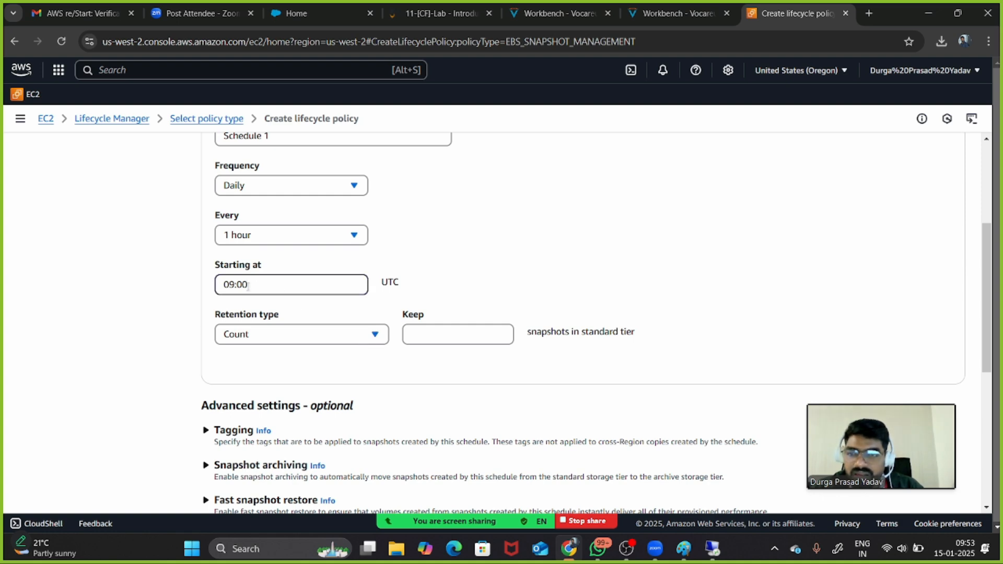
pyautogui.click(281, 237)
pyautogui.scroll(-1, 277, 381)
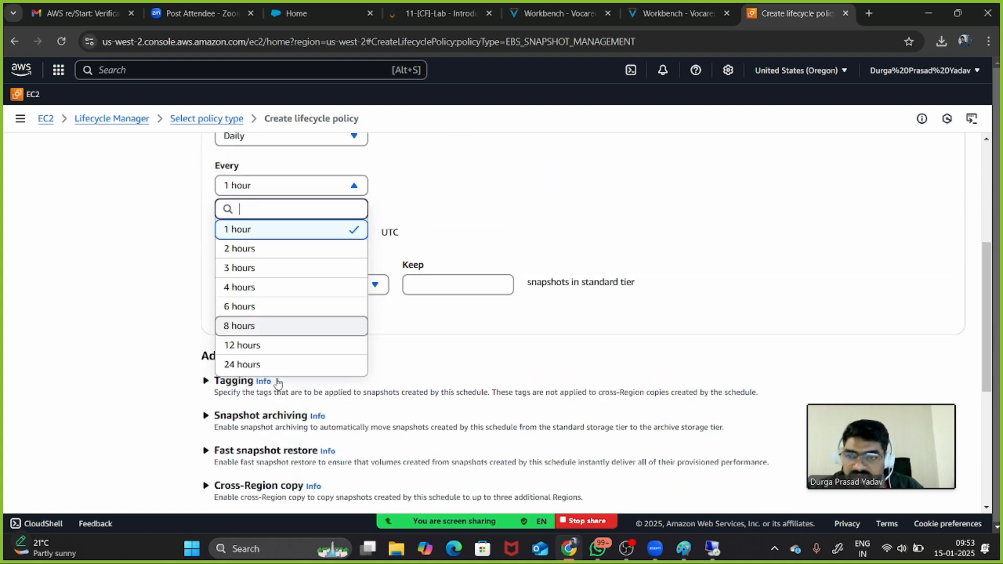
pyautogui.scroll(3, 278, 383)
pyautogui.click(277, 383)
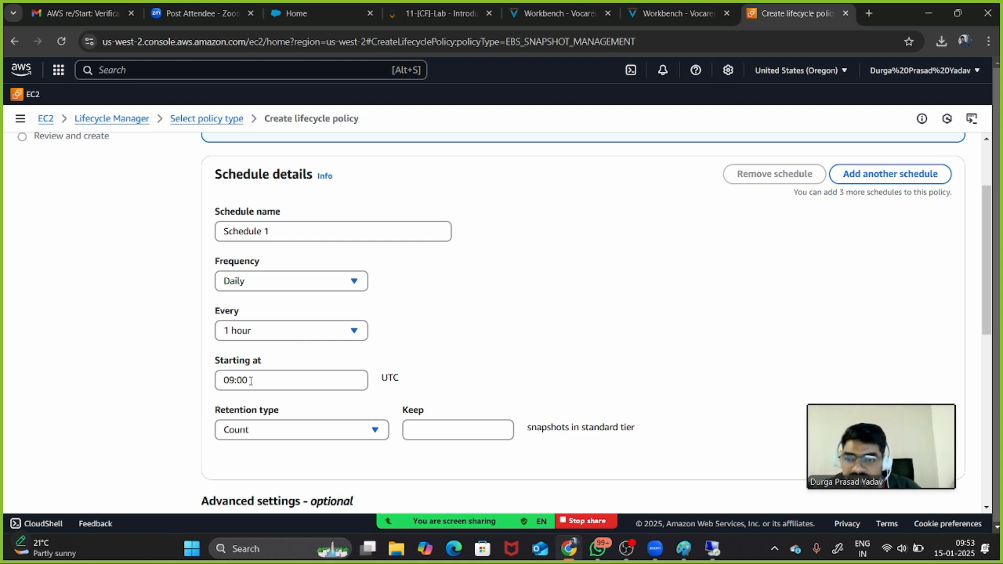
pyautogui.scroll(-1, 300, 399)
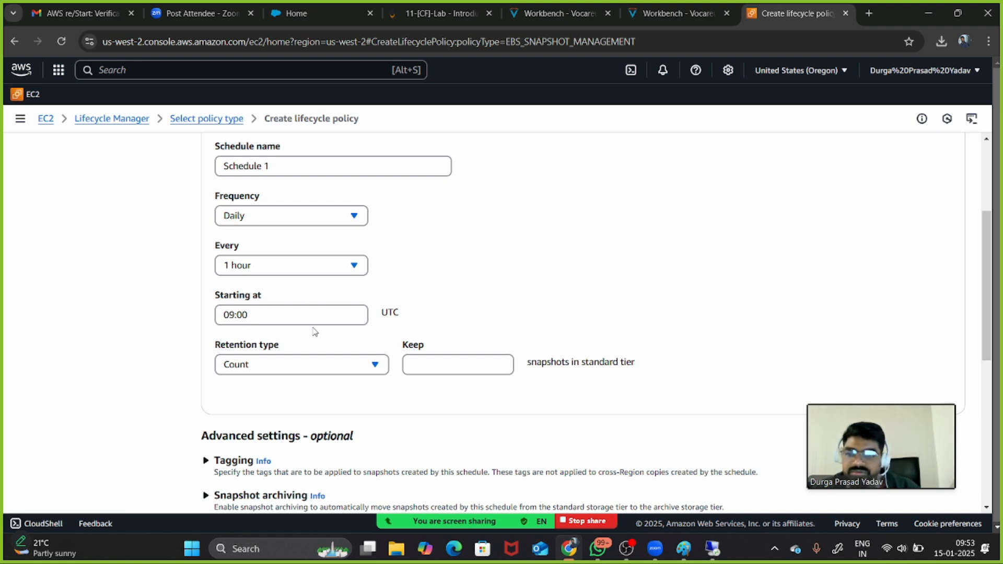
# Check the console's selected region and search Google in a new tab for "united states uswest time"
pyautogui.click(292, 314)
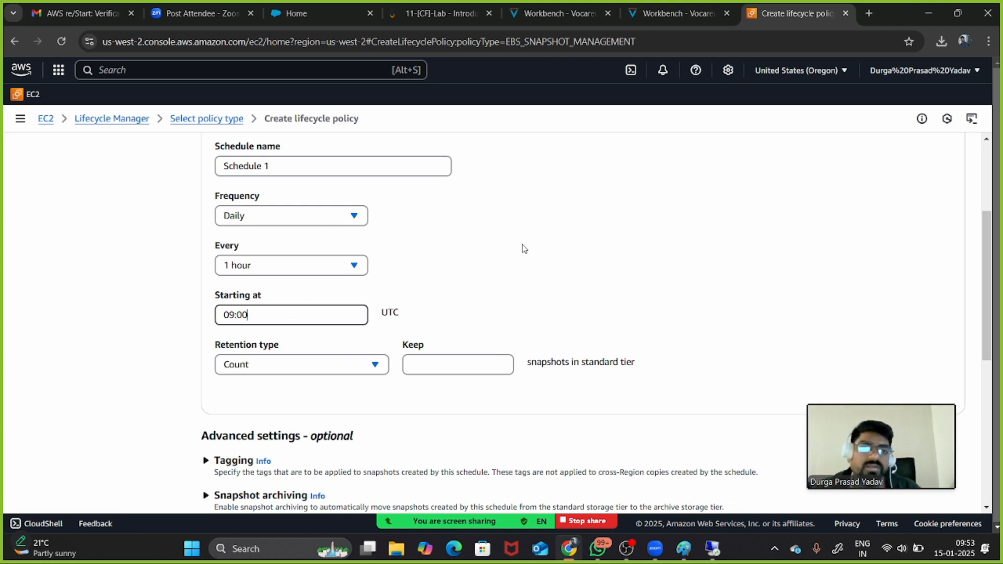
pyautogui.click(815, 72)
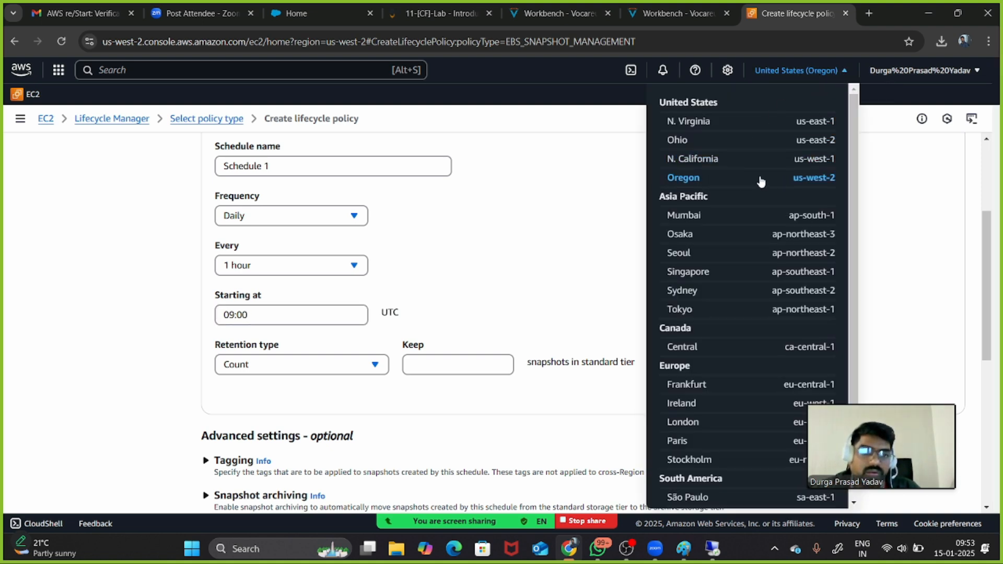
pyautogui.click(584, 185)
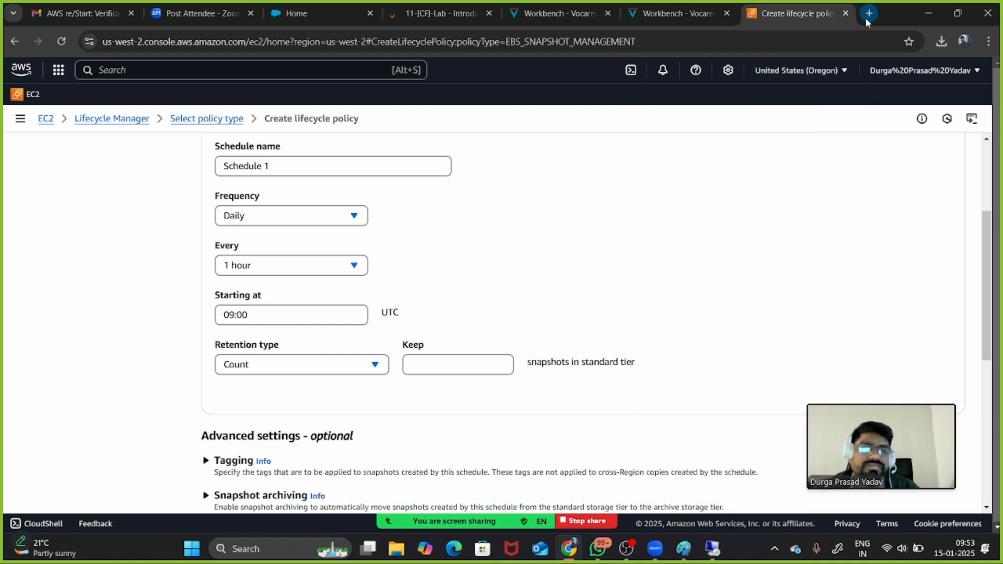
pyautogui.click(867, 15)
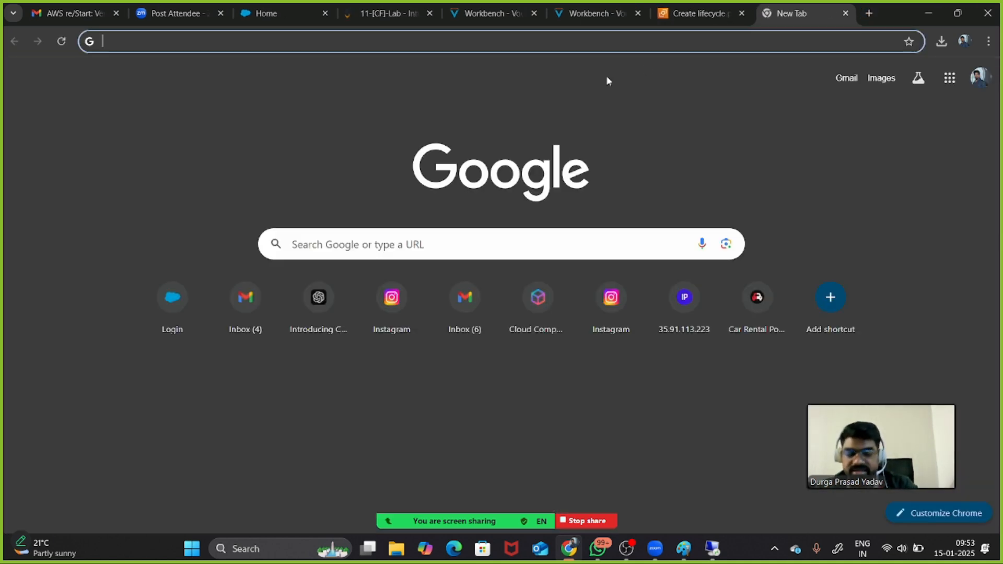
pyautogui.write('united')
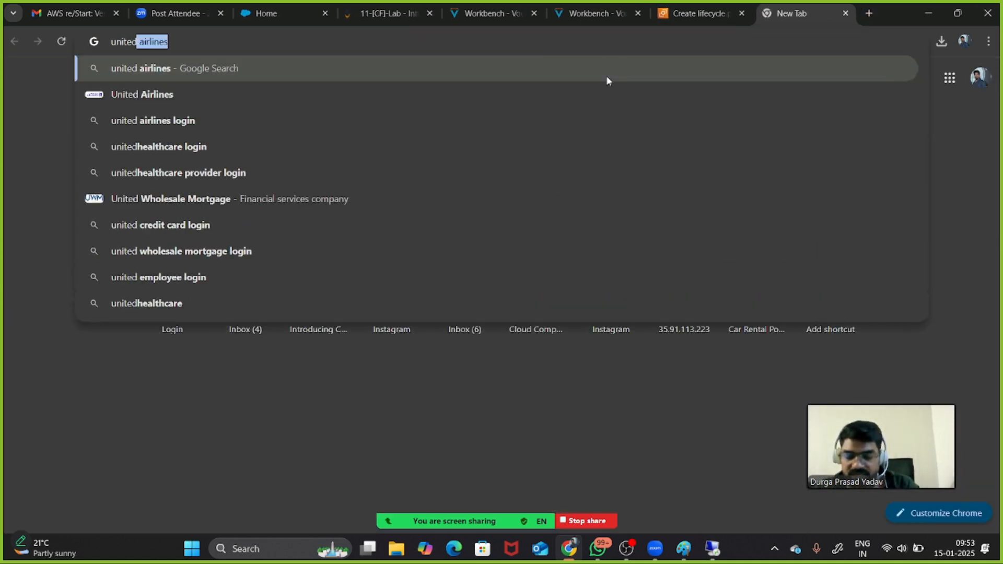
pyautogui.write(' states ')
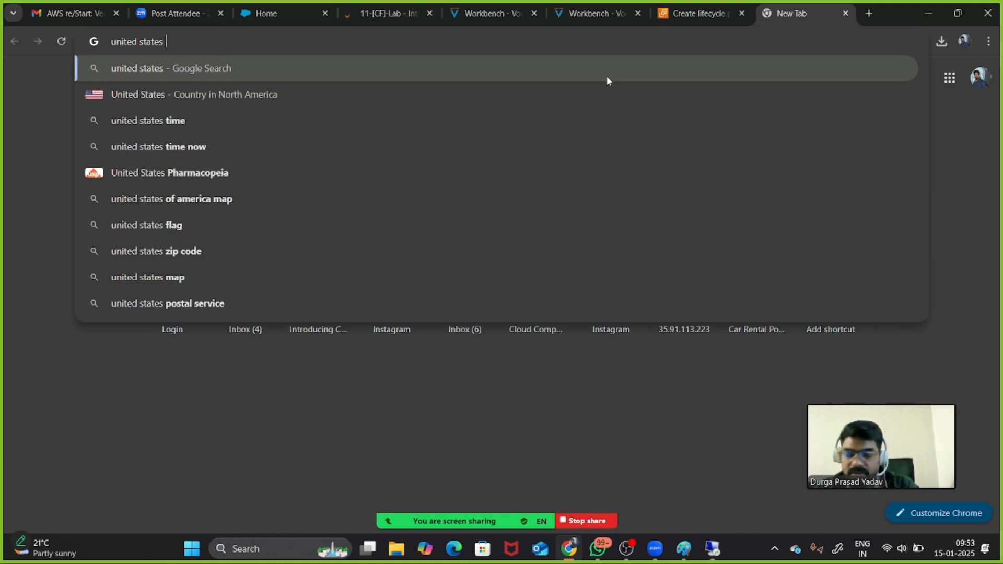
pyautogui.write('o')
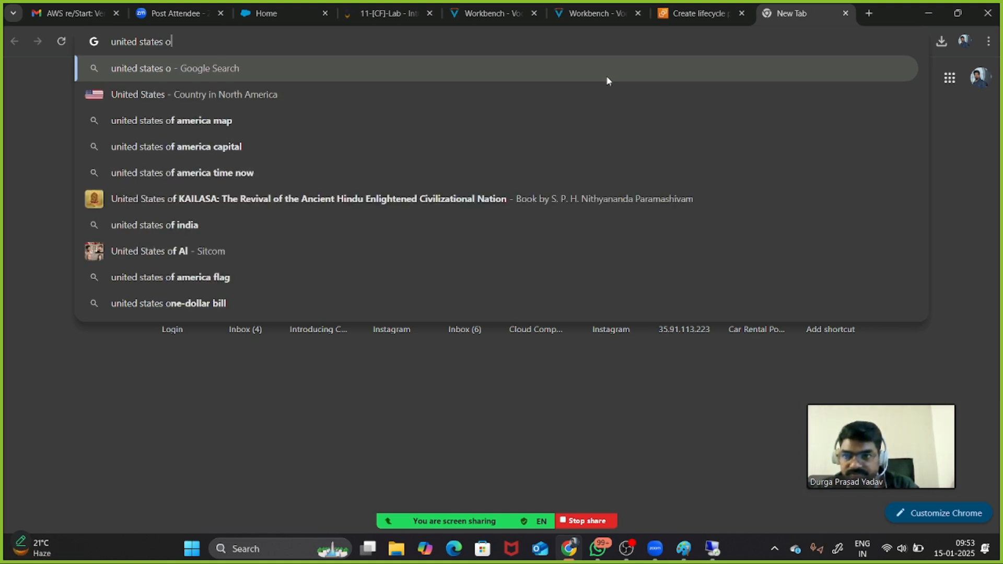
pyautogui.press('BackSpace')
pyautogui.write('uswest')
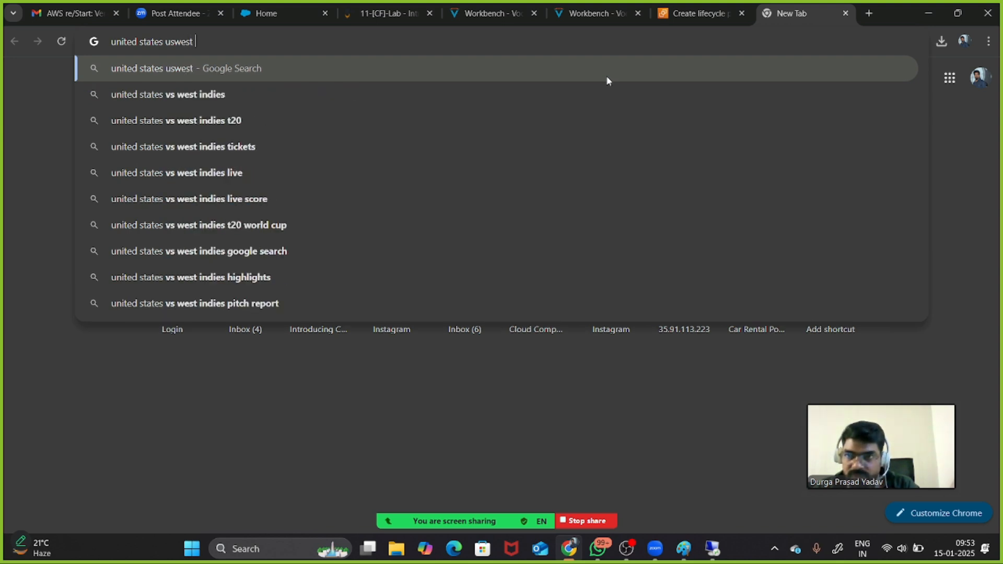
pyautogui.write(' time')
pyautogui.press('Return')
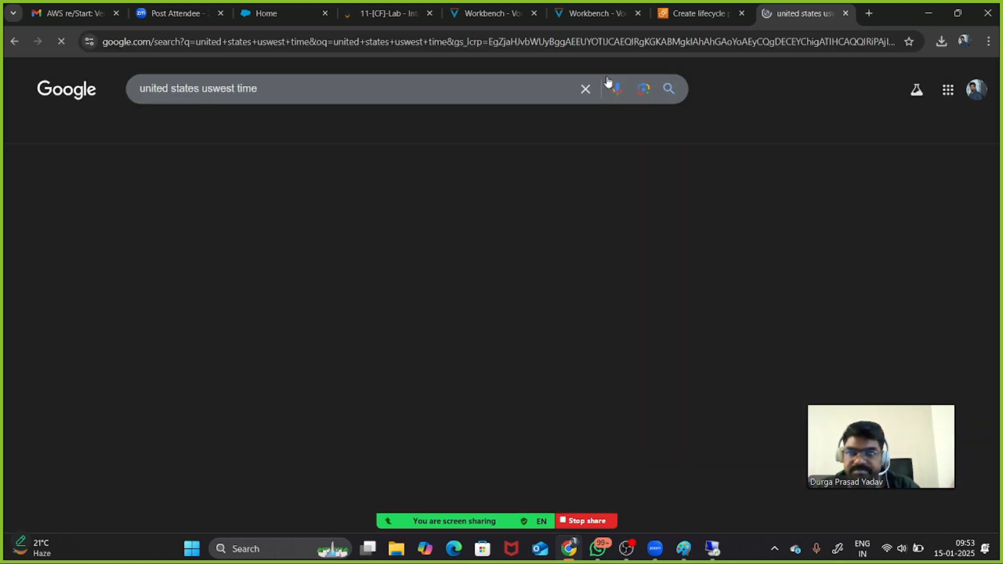
# Return to the lifecycle policy form and set the schedule's starting time to 11:00 UTC
pyautogui.click(682, 14)
pyautogui.click(282, 320)
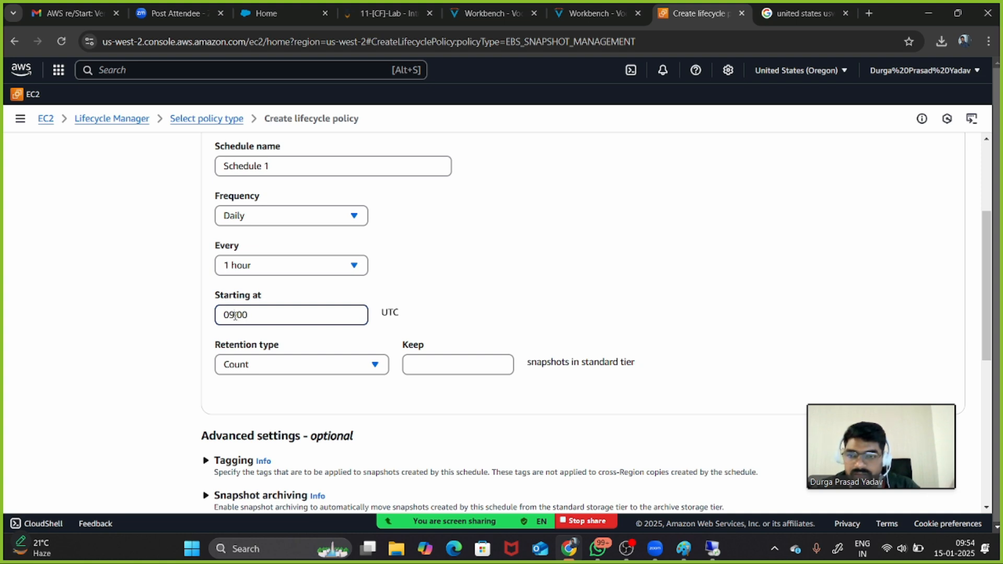
pyautogui.write('11:')
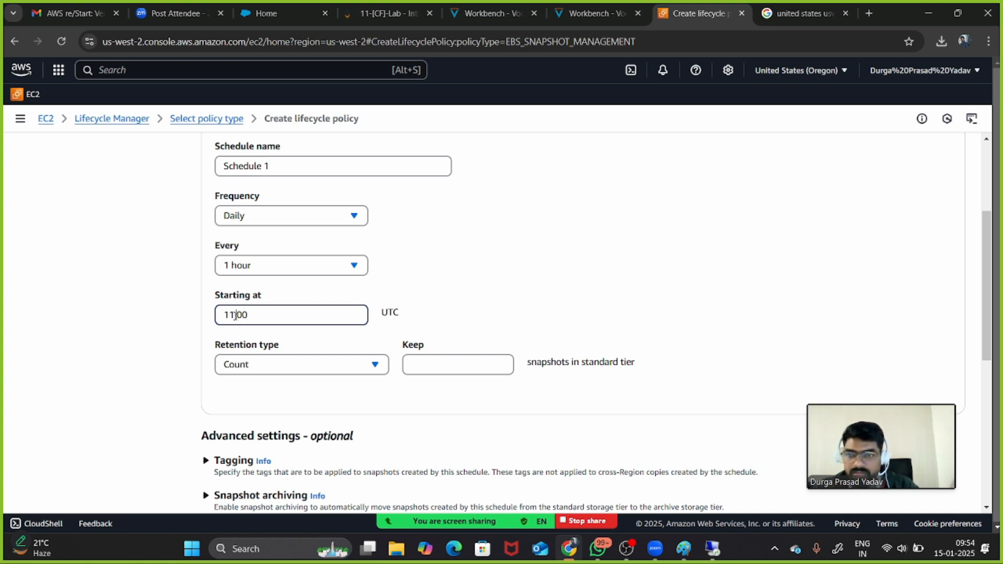
# Set the schedule's starting time to 11:30 UTC
pyautogui.write('3')
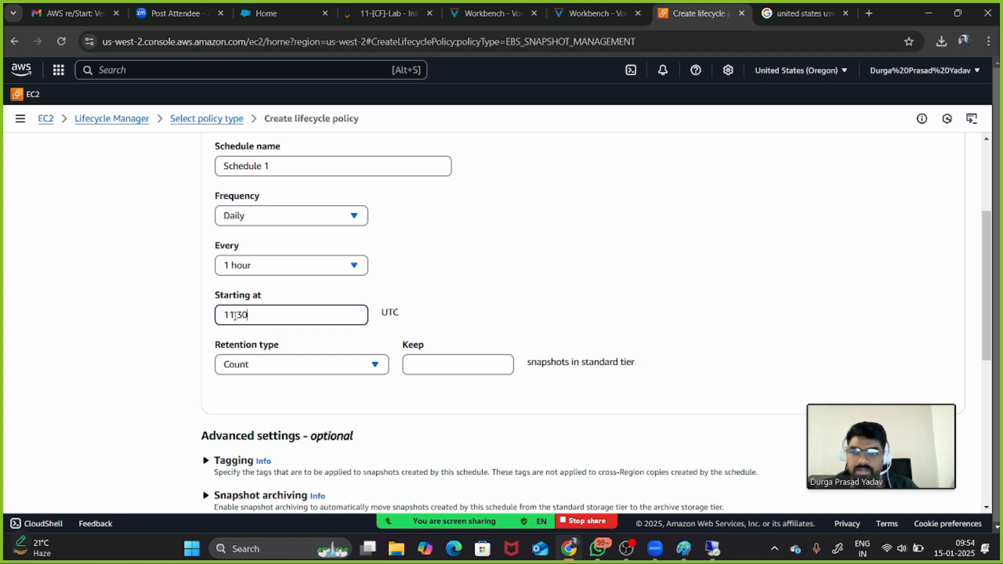
pyautogui.click(455, 309)
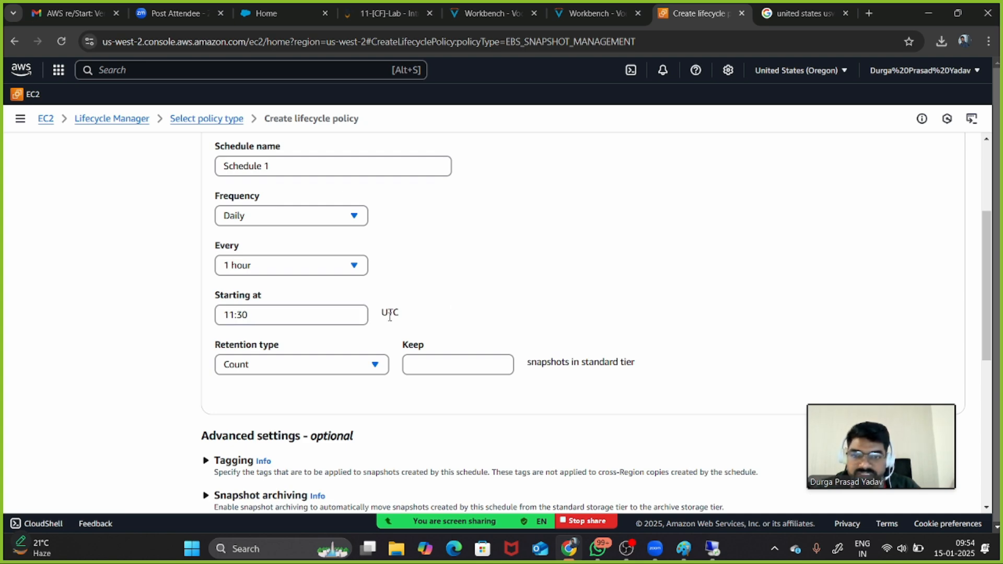
# Switch to the Google results and search for "utc time now" to check the current UTC time
pyautogui.click(820, 13)
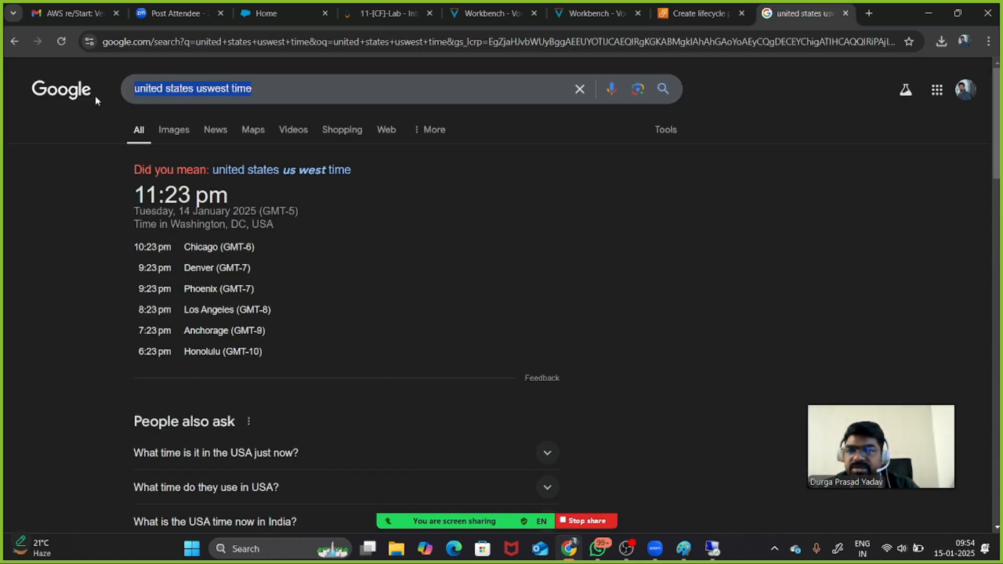
pyautogui.write('utc')
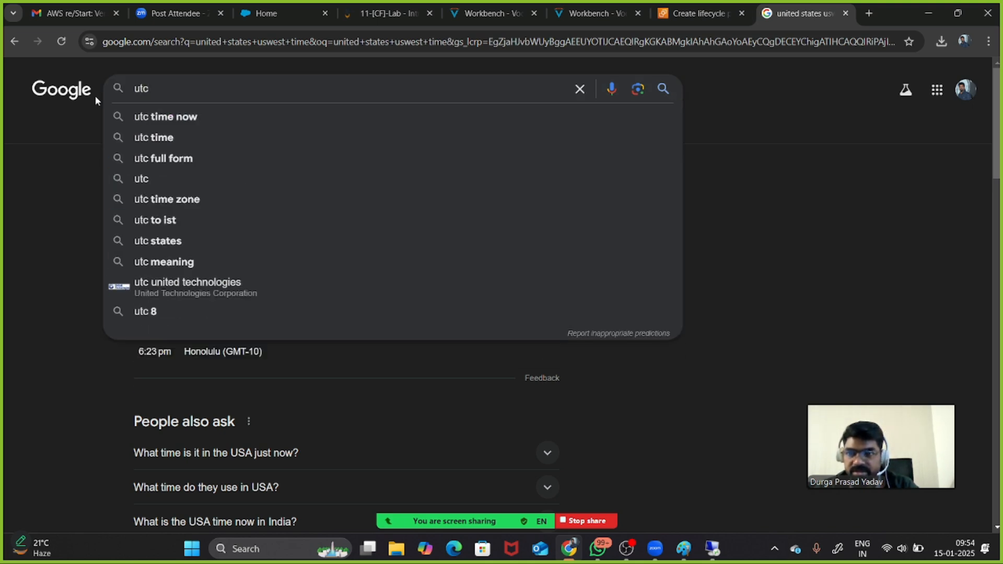
pyautogui.press('Down')
pyautogui.press('Return')
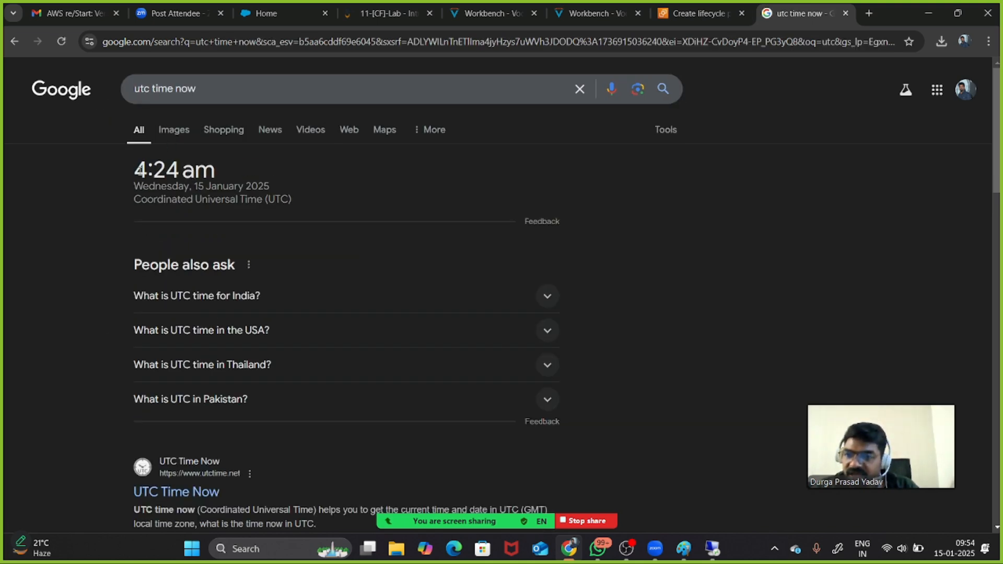
pyautogui.moveTo(137, 170); pyautogui.dragTo(196, 172)
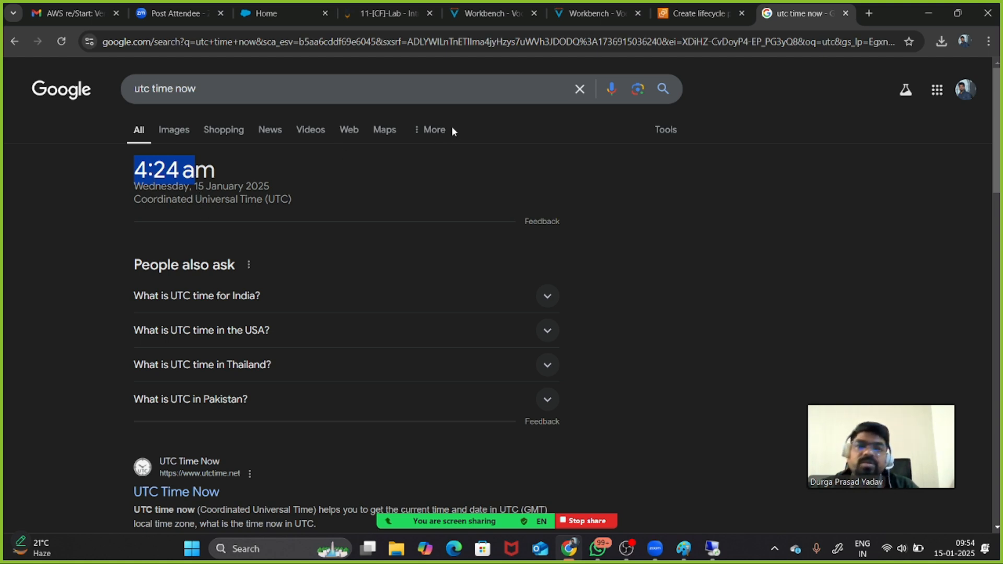
# Return to the lifecycle policy form and set the schedule's starting time to 04:30 UTC
pyautogui.click(689, 15)
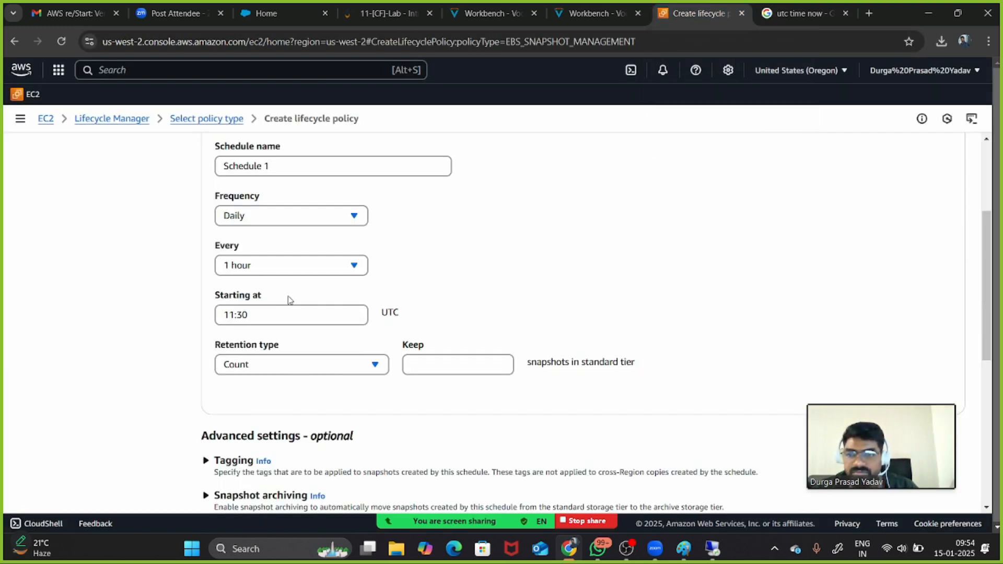
pyautogui.tripleClick(254, 316)
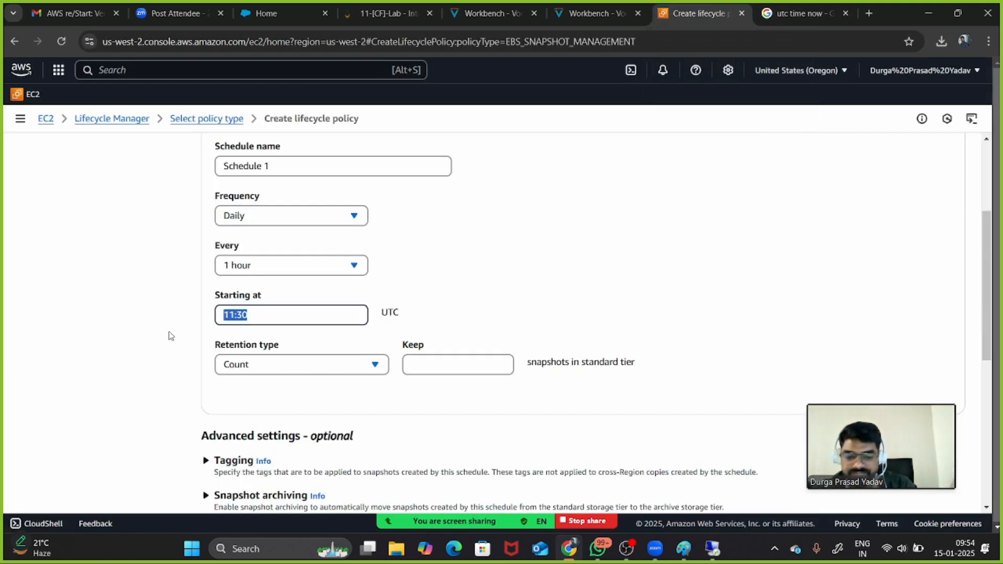
pyautogui.write('04')
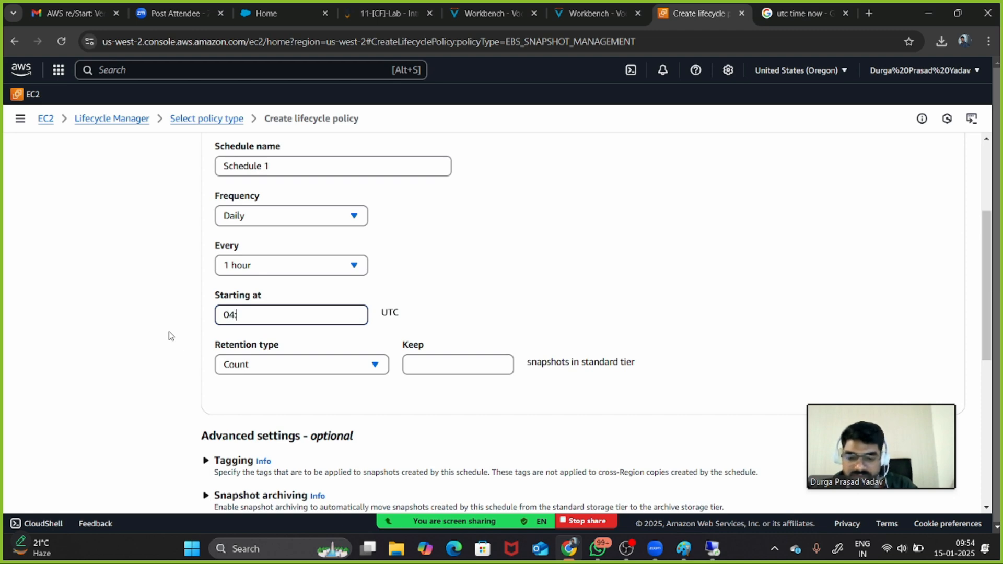
pyautogui.write(':30')
pyautogui.click(453, 307)
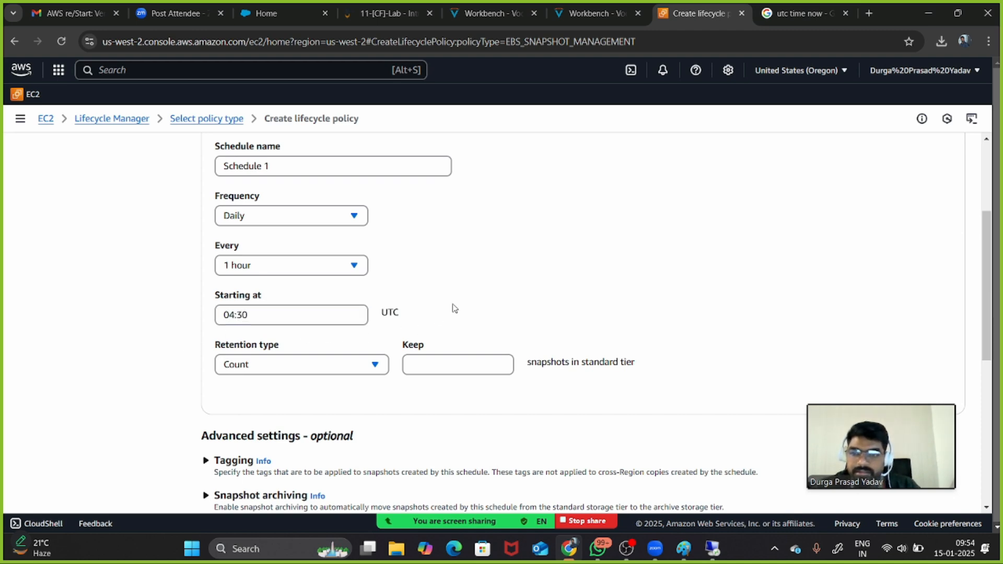
# Review the retention type choices and switch Schedule 1's retention type to Age
pyautogui.scroll(-2, 455, 308)
pyautogui.click(365, 250)
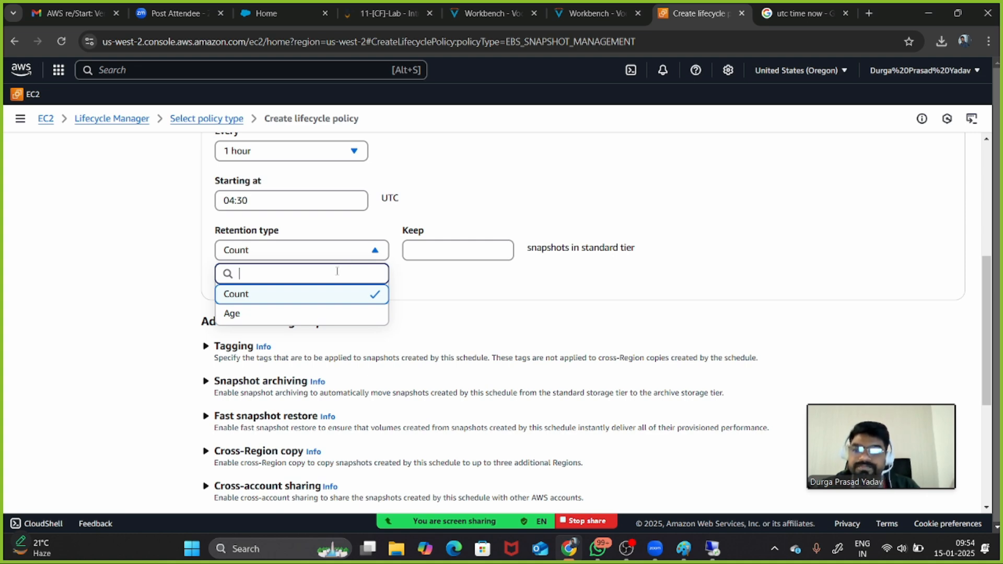
pyautogui.click(411, 275)
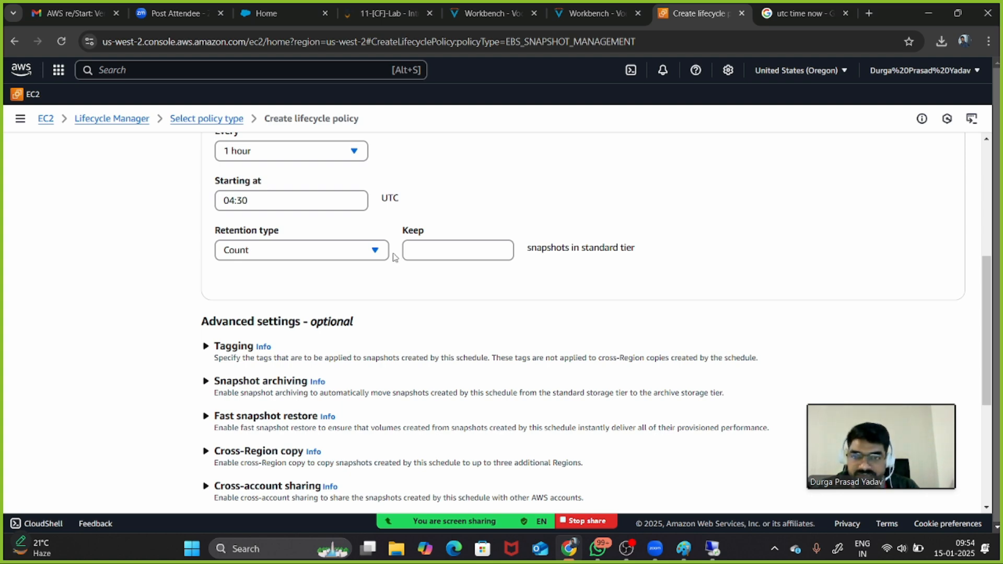
pyautogui.click(423, 251)
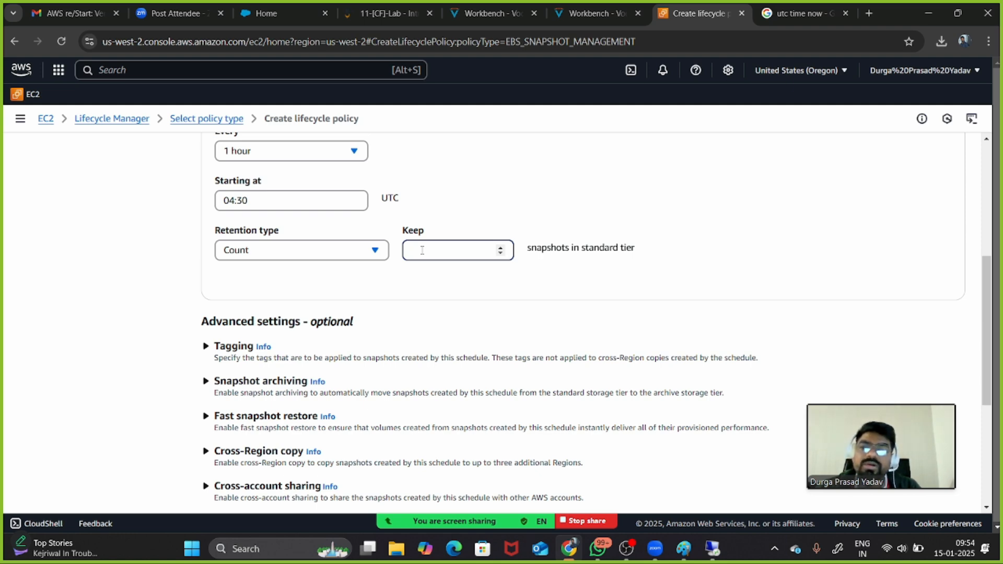
pyautogui.click(370, 251)
pyautogui.click(321, 314)
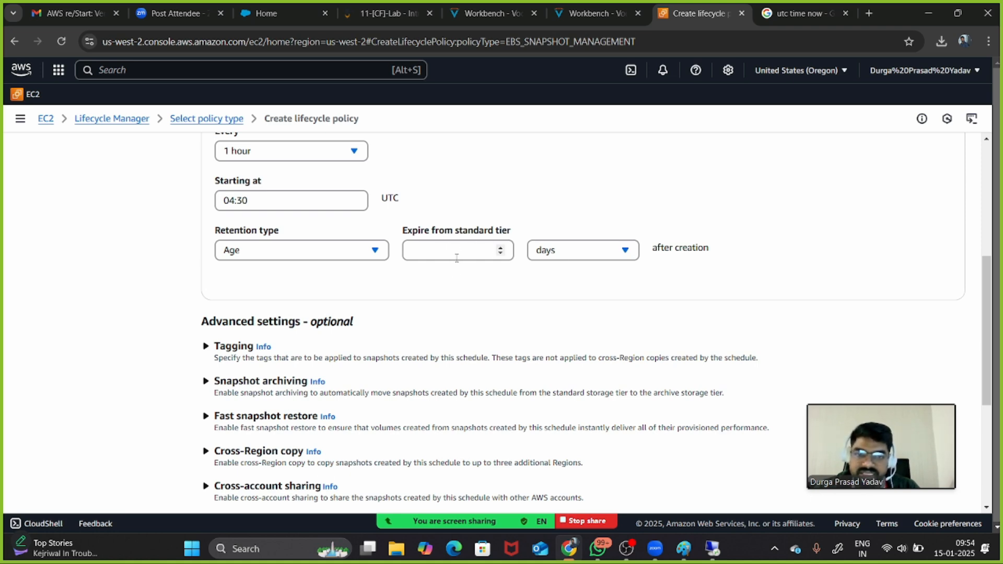
pyautogui.click(564, 253)
pyautogui.click(563, 253)
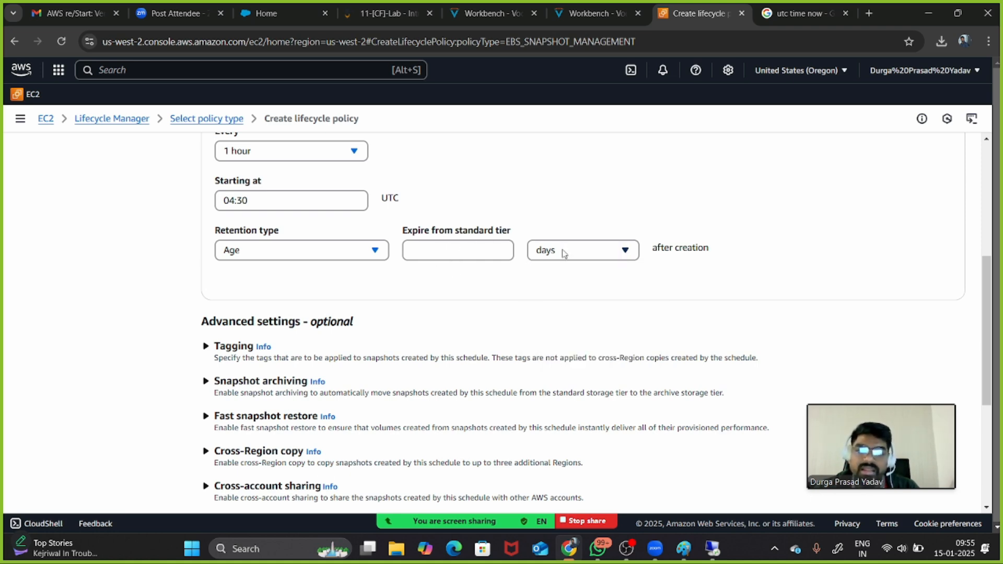
# Set the retention type to Count and keep 3 snapshots in the standard tier
pyautogui.click(375, 255)
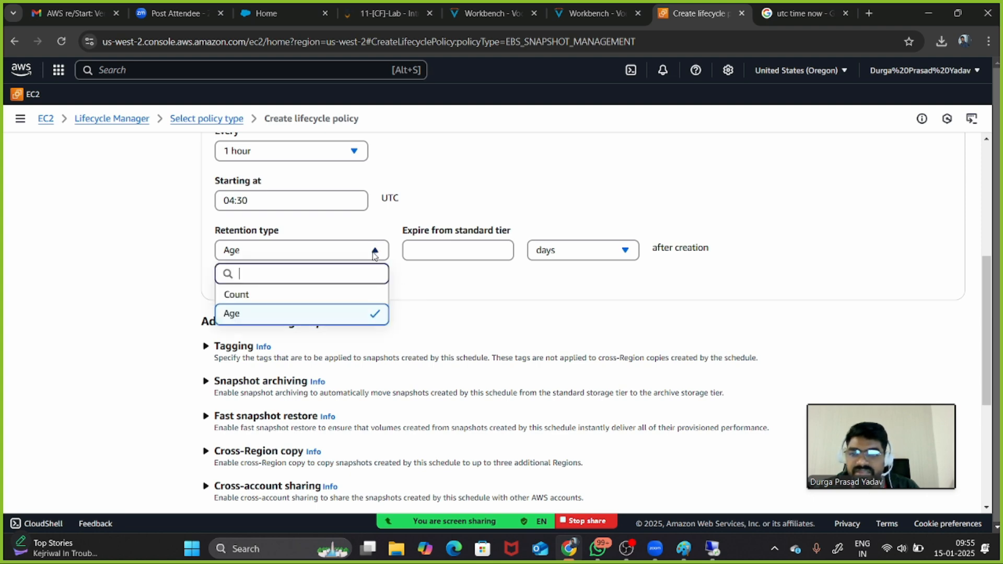
pyautogui.click(293, 295)
pyautogui.click(433, 255)
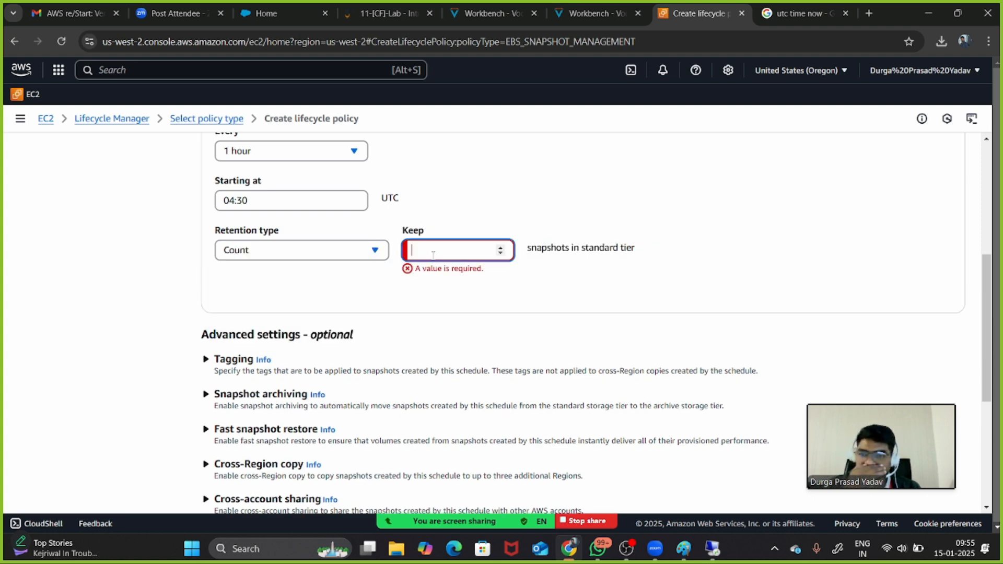
pyautogui.write('3')
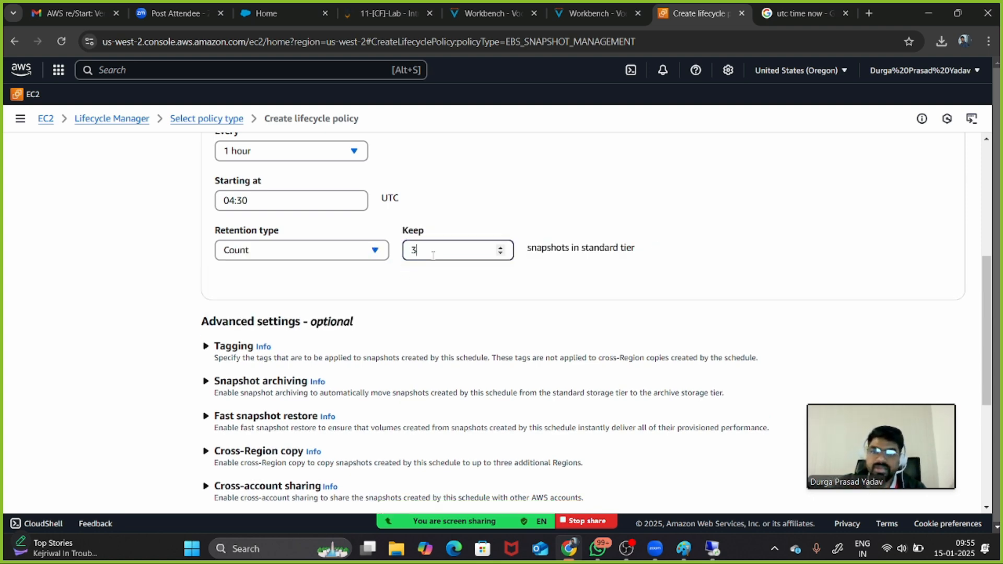
pyautogui.click(436, 286)
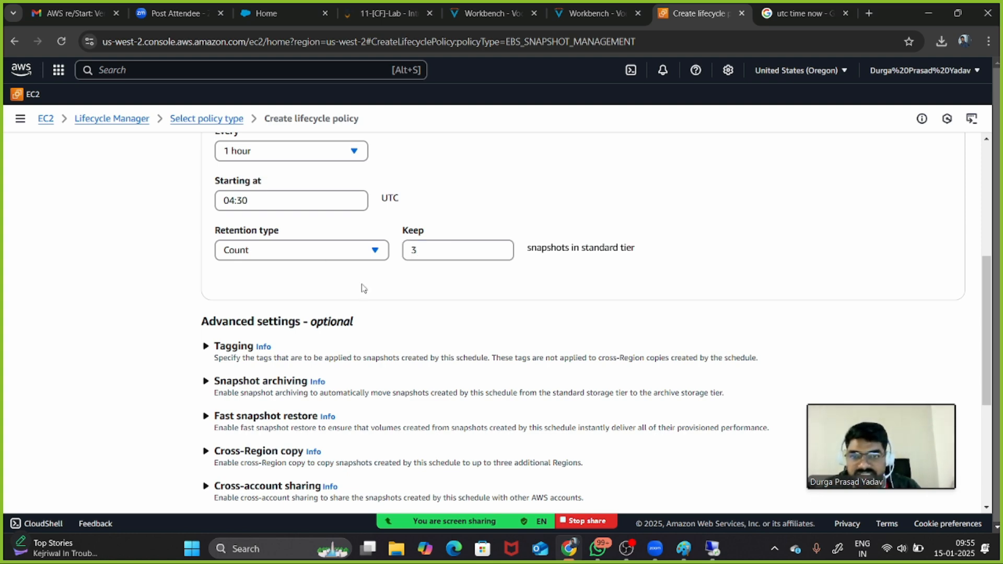
# Proceed to the policy review without advanced settings, check the Schedule 1 details and create the policy
pyautogui.scroll(-4, 408, 298)
pyautogui.scroll(-1, 406, 297)
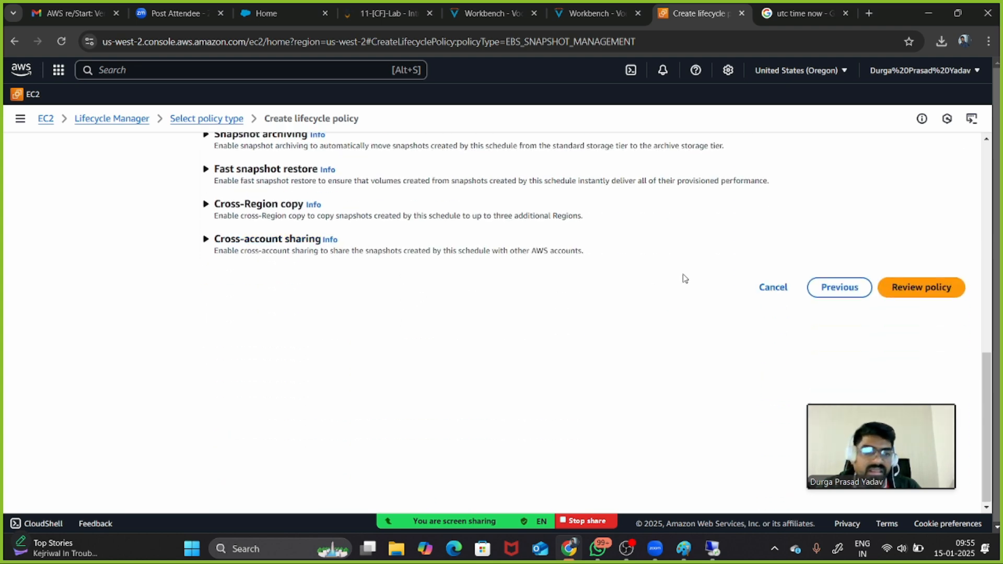
pyautogui.click(892, 286)
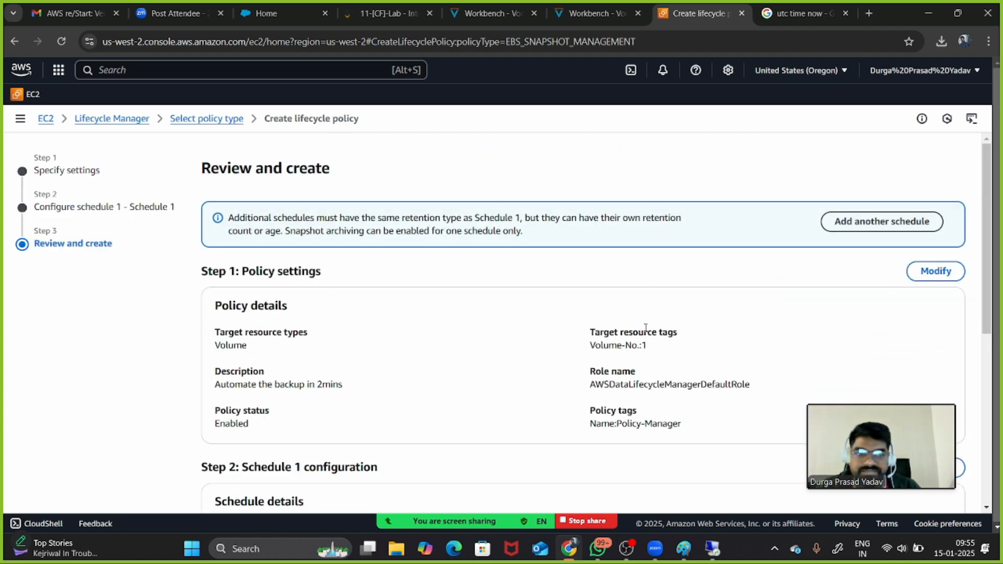
pyautogui.scroll(-5, 646, 330)
pyautogui.scroll(-1, 647, 332)
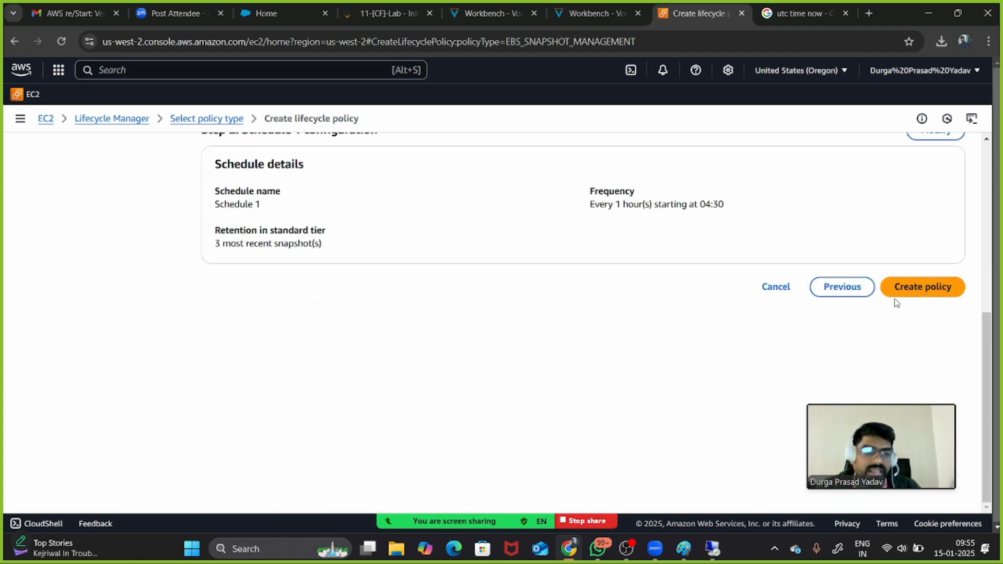
pyautogui.click(910, 291)
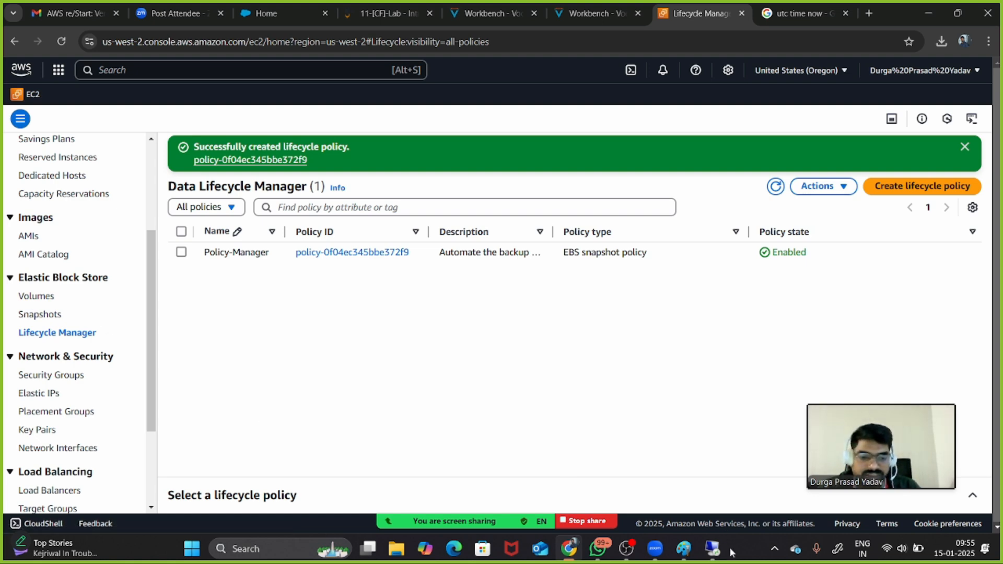
# Switch to the Remote Desktop session and create a folder on New Volume (D:) labelled with the person's name
pyautogui.click(714, 549)
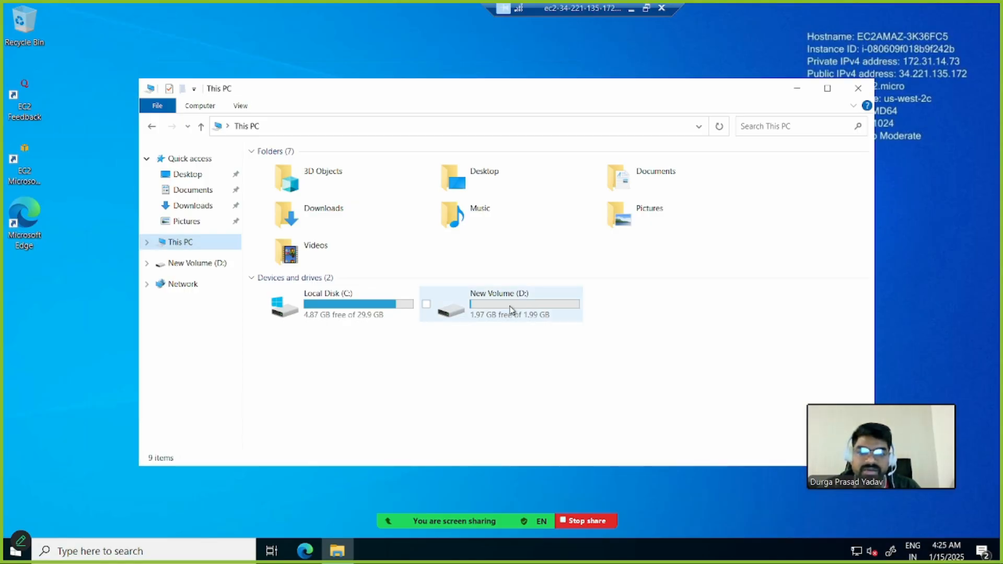
pyautogui.doubleClick(510, 309)
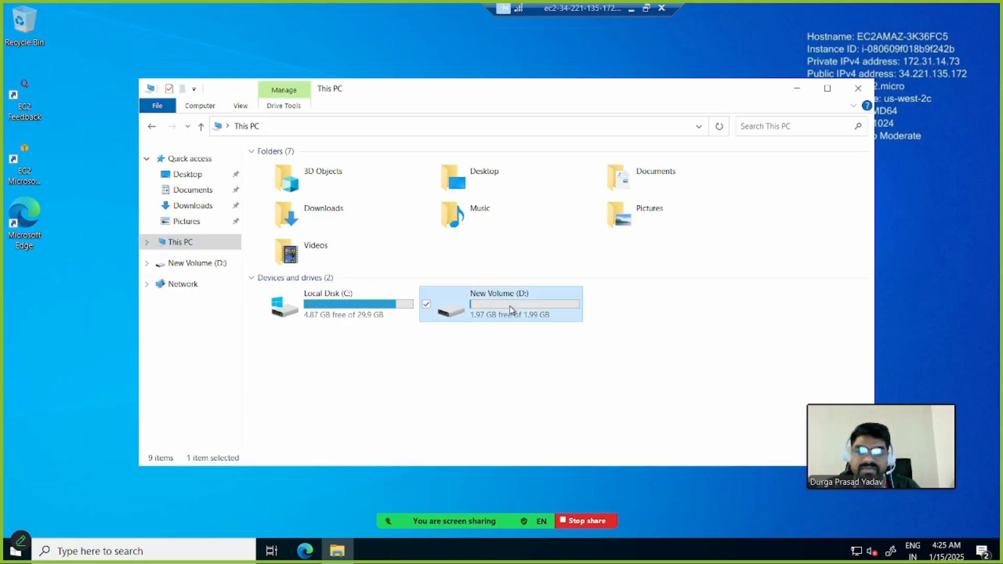
pyautogui.rightClick(453, 242)
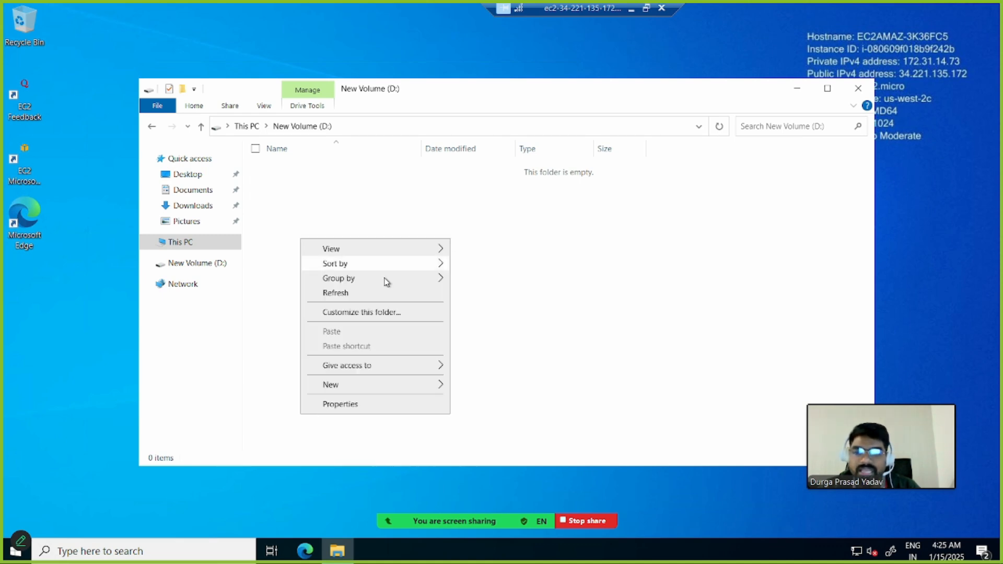
pyautogui.moveTo(371, 386)
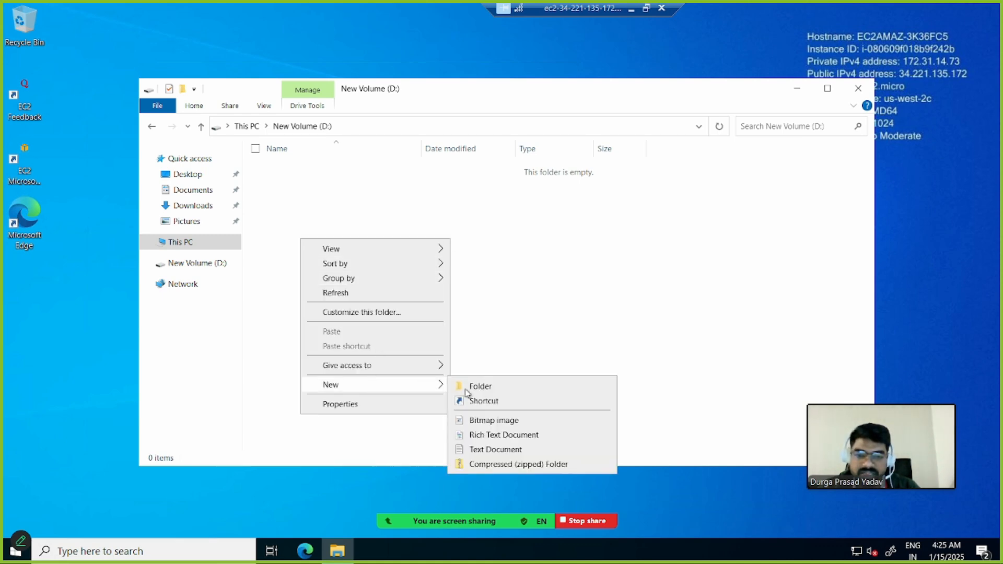
pyautogui.click(465, 387)
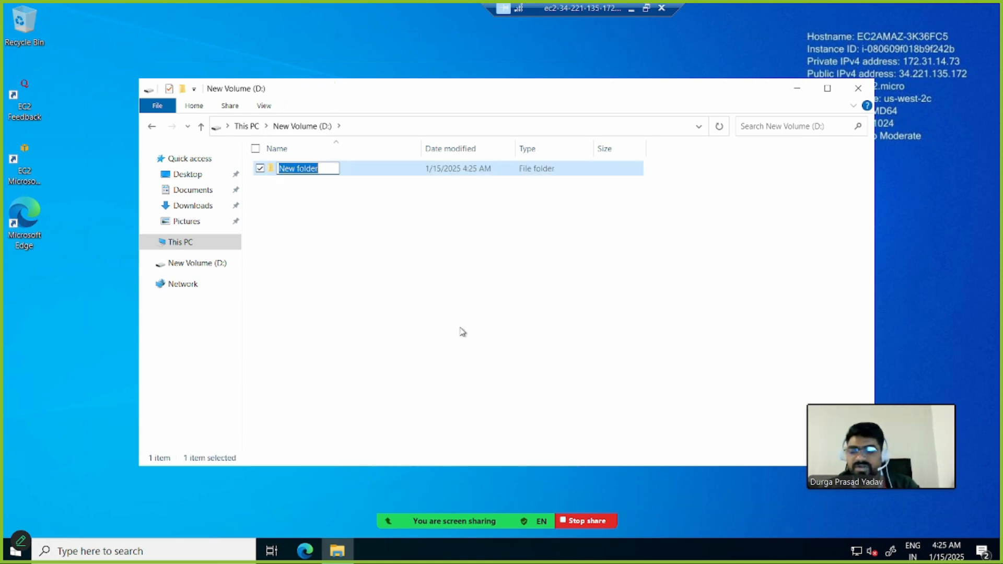
pyautogui.write('S')
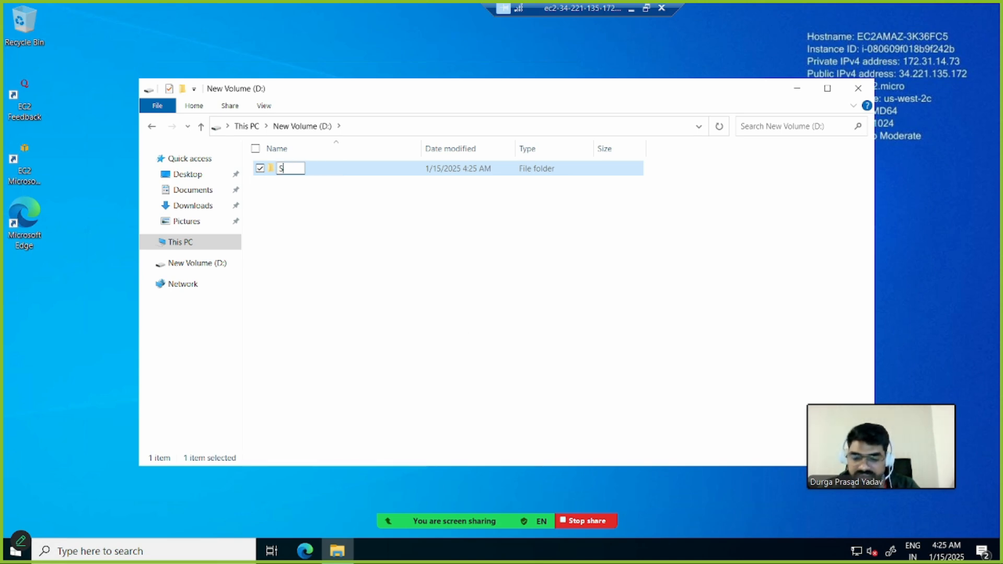
pyautogui.write('aivihal')
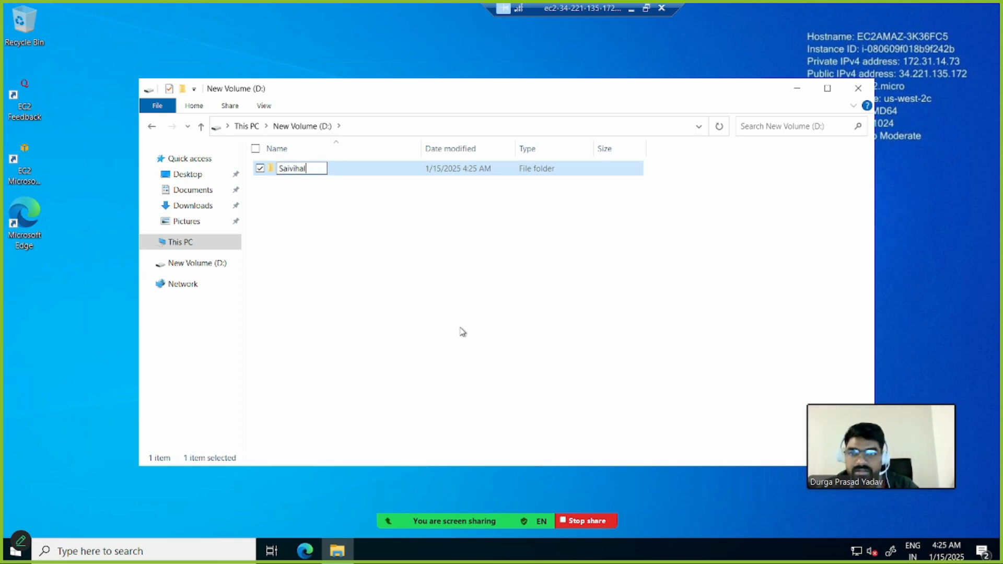
pyautogui.click(463, 332)
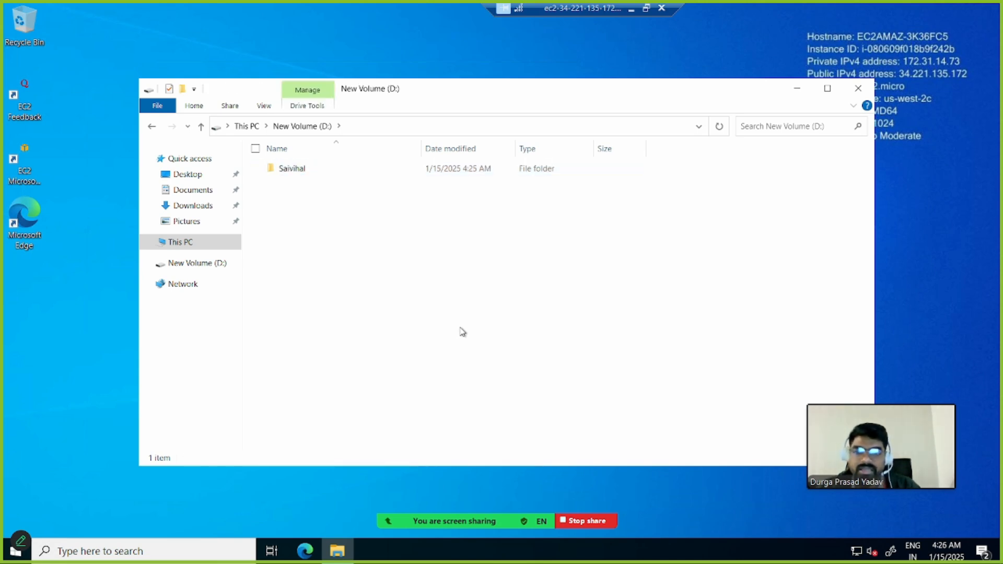
# Create a second folder named DATA on New Volume (D:)
pyautogui.rightClick(463, 332)
pyautogui.moveTo(386, 493)
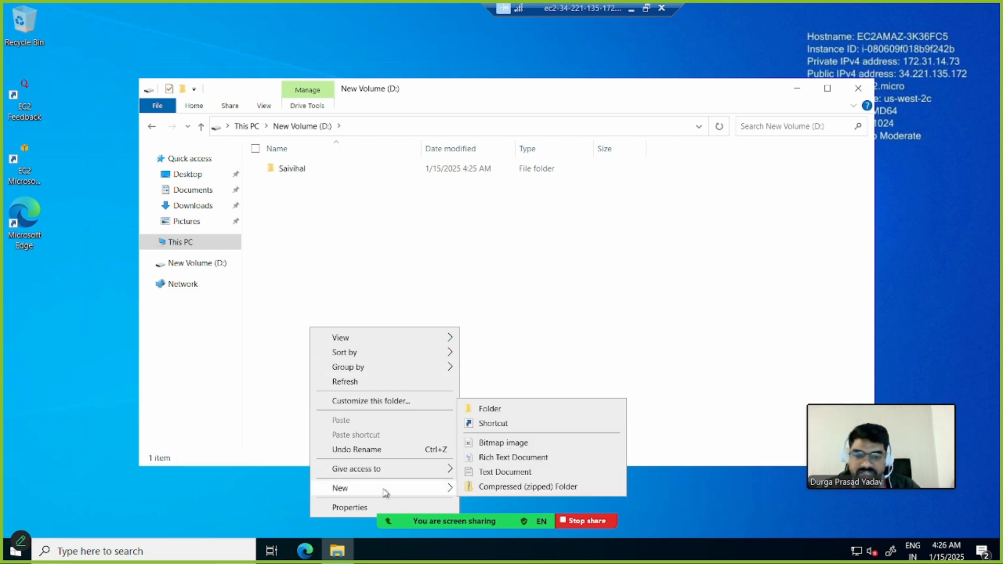
pyautogui.click(494, 410)
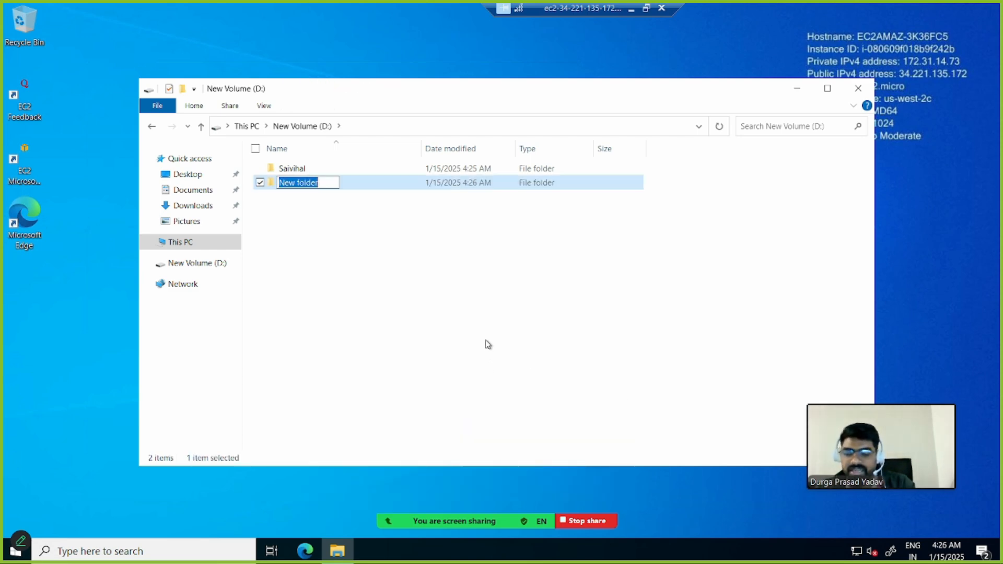
pyautogui.write('DATA')
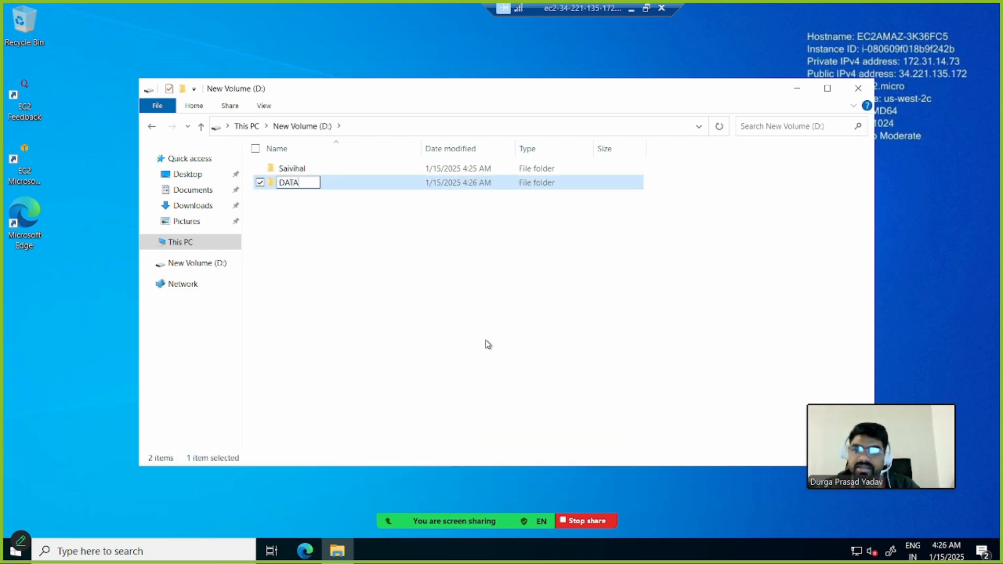
pyautogui.click(487, 344)
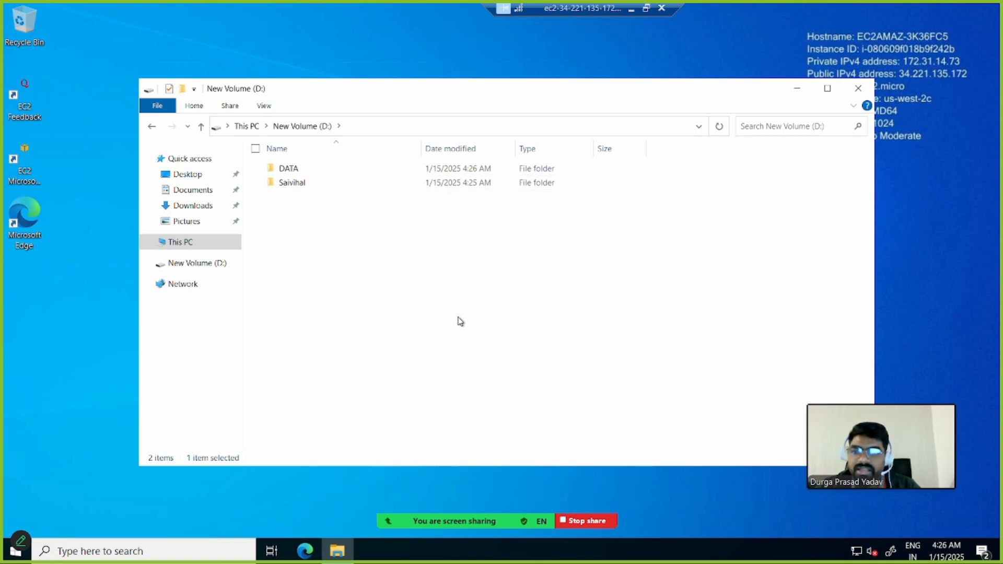
# Create a text document named NEW inside the DATA folder on New Volume (D:)
pyautogui.doubleClick(304, 172)
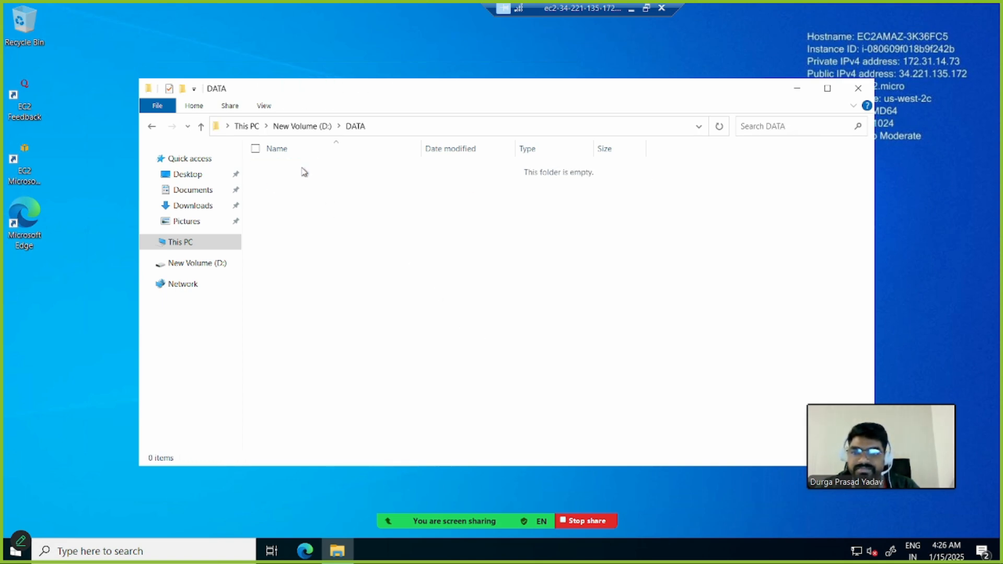
pyautogui.rightClick(344, 225)
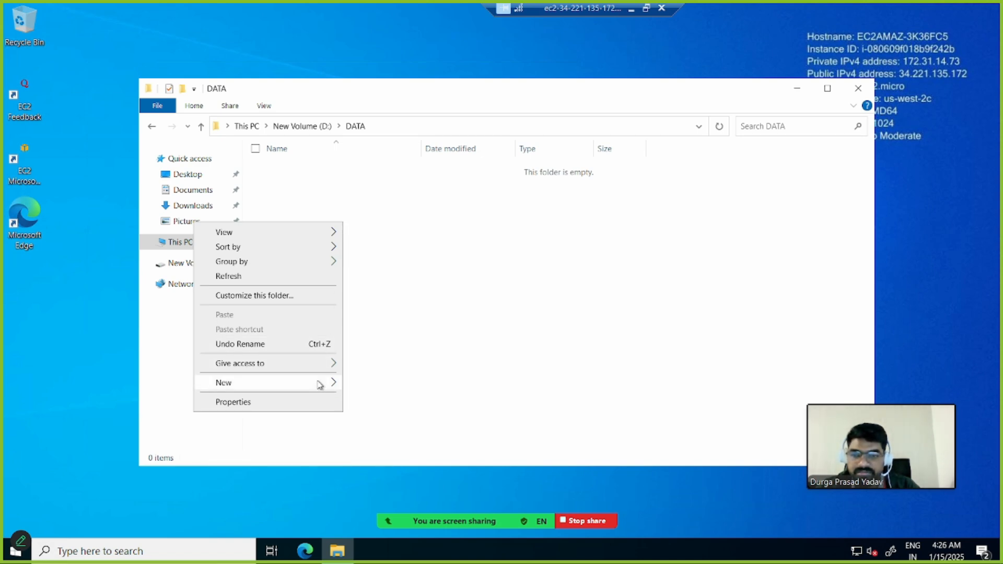
pyautogui.moveTo(319, 385)
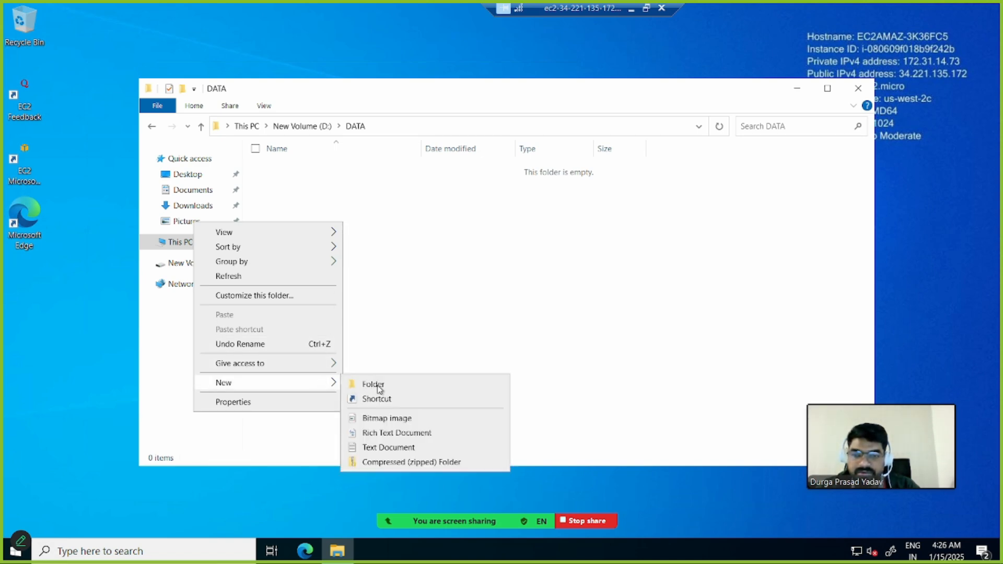
pyautogui.click(381, 448)
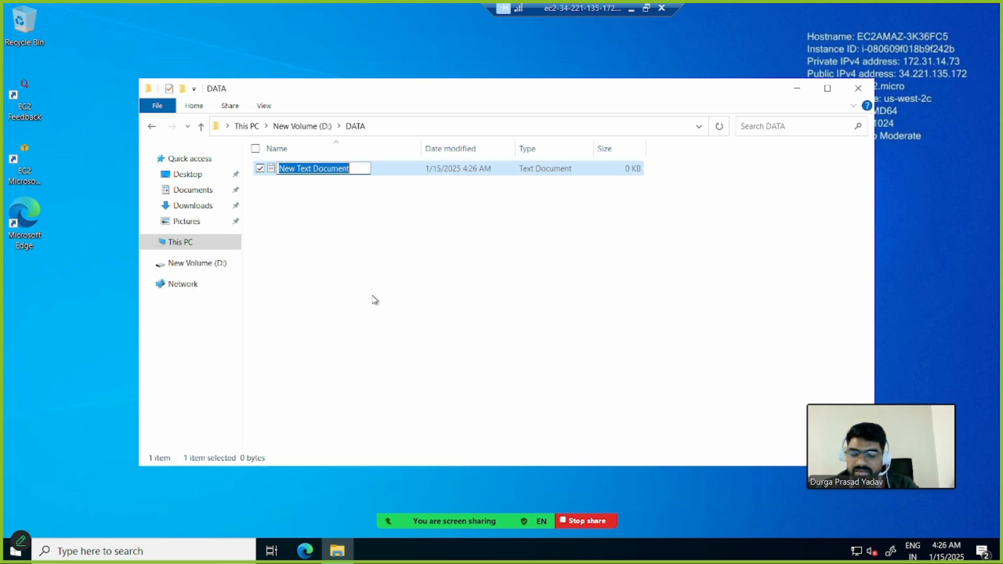
pyautogui.write('N')
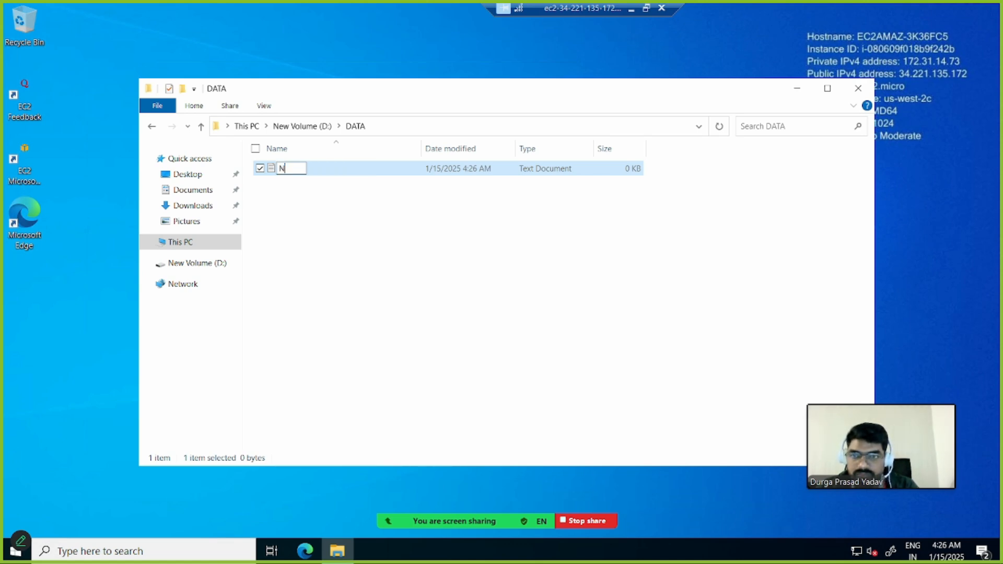
pyautogui.write('CW')
pyautogui.click(374, 299)
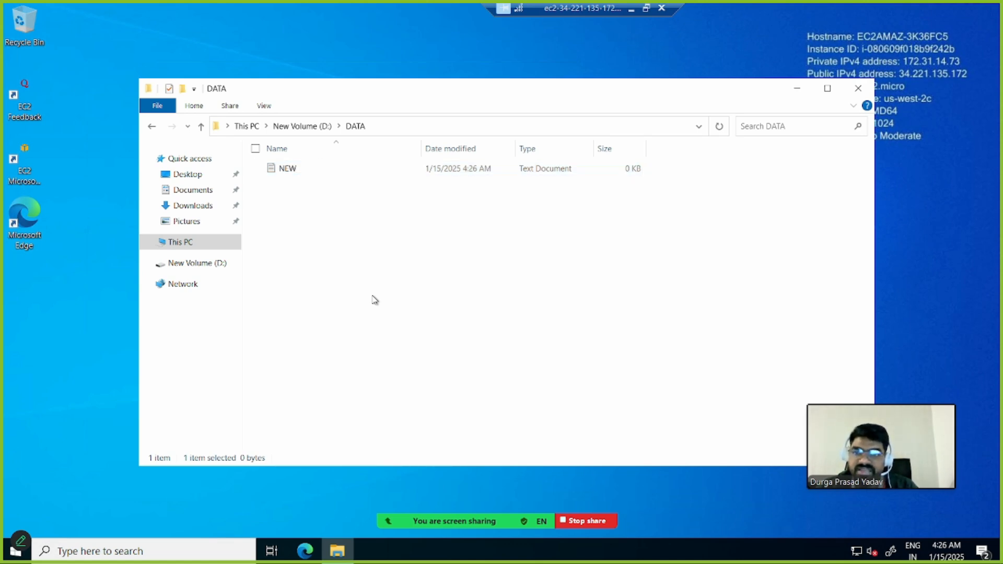
# Fill the NEW document with eleven lines of random capital letters, starting with ELFJSDOIJFLKSDJFKLSDJFSD, and save and close it
pyautogui.doubleClick(297, 169)
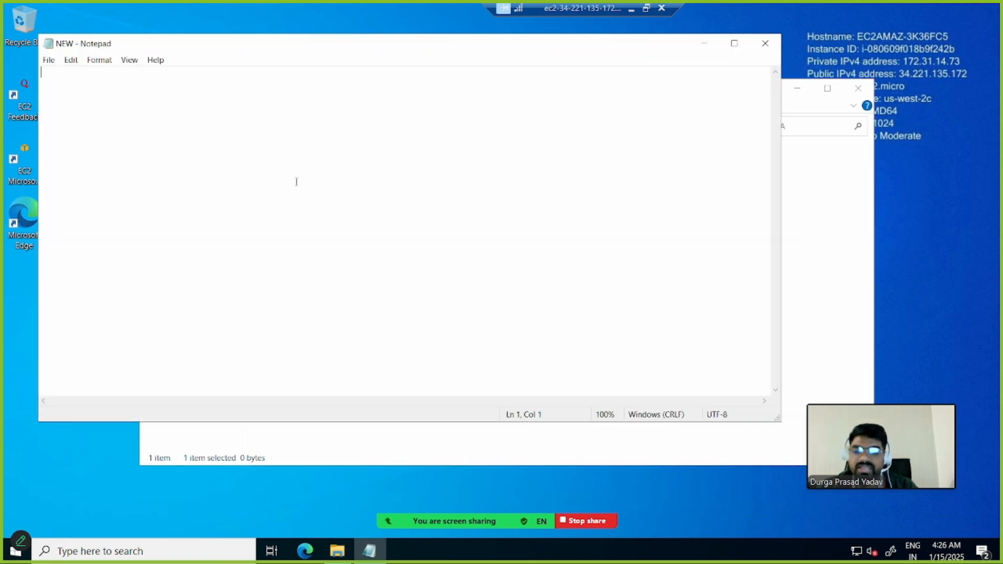
pyautogui.write('ELFJSDOIJFLKSDJFKLSDJFSD')
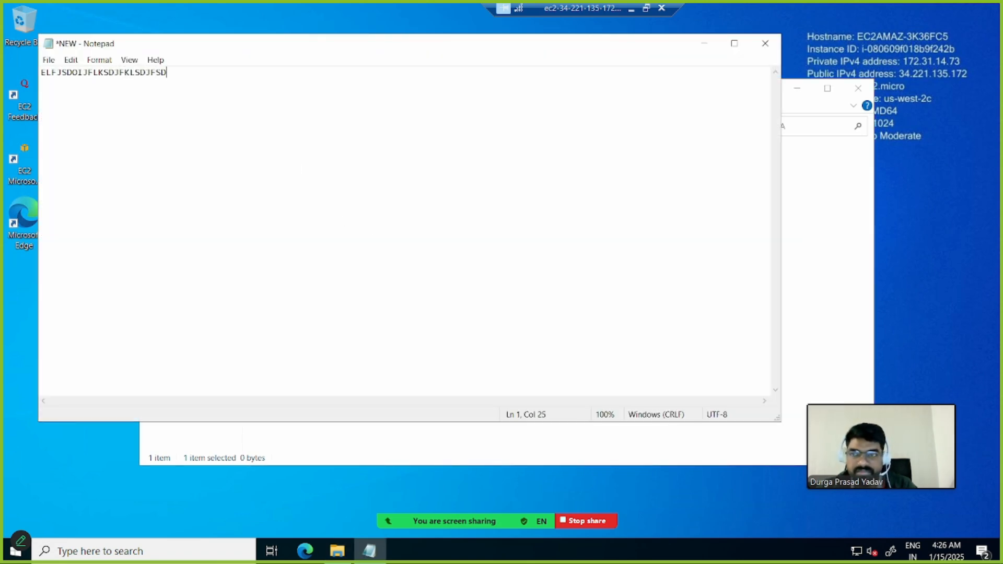
pyautogui.press('Return')
pyautogui.write('FKLSDJFLKDSFJSDFSD')
pyautogui.press('Return')
pyautogui.write('D')
pyautogui.press('Return')
pyautogui.write('FSD')
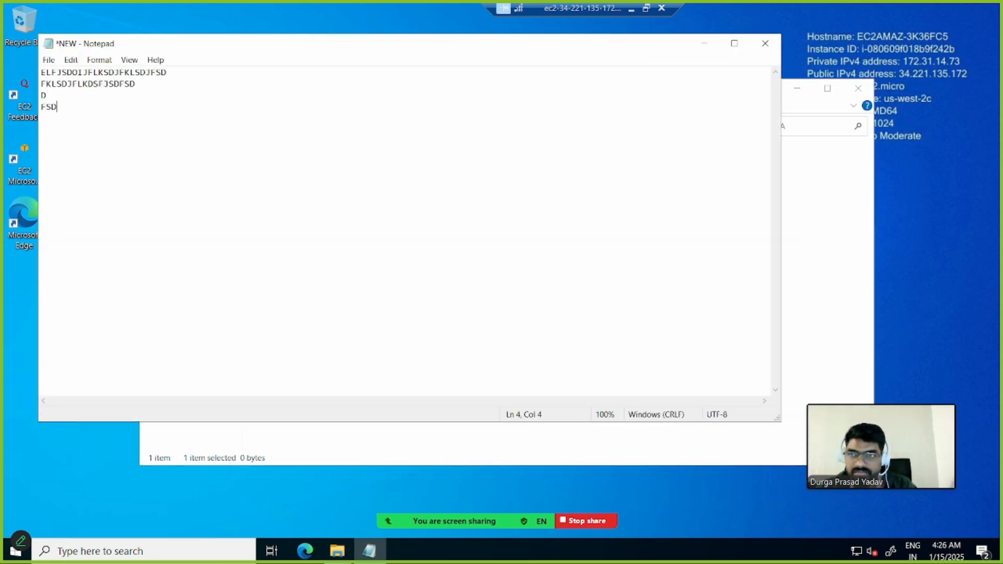
pyautogui.press('Return')
pyautogui.write('FSDFSDF')
pyautogui.press('Return')
pyautogui.write('SDFDSFDSFSD')
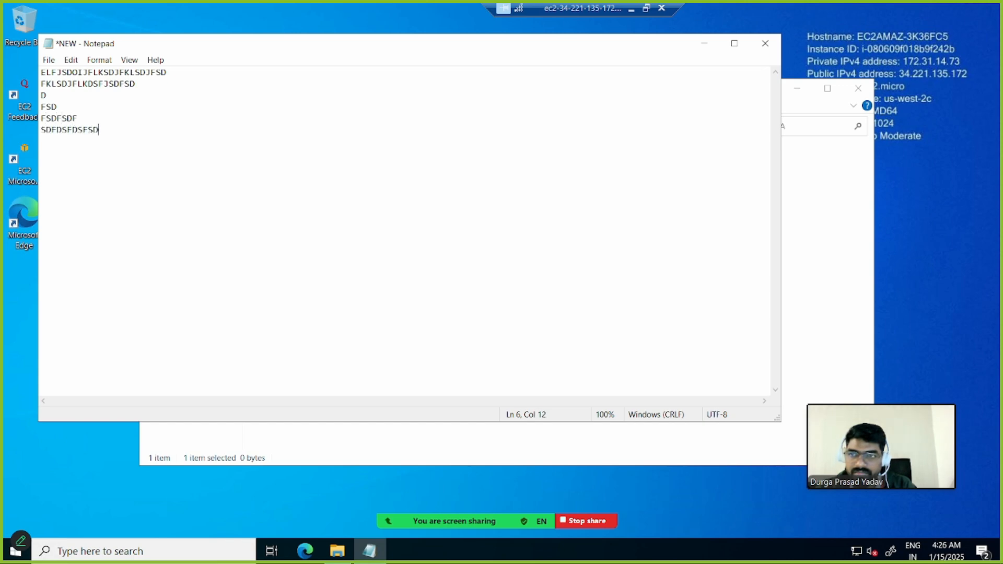
pyautogui.write('DS SD F DS FSDF SDFSD')
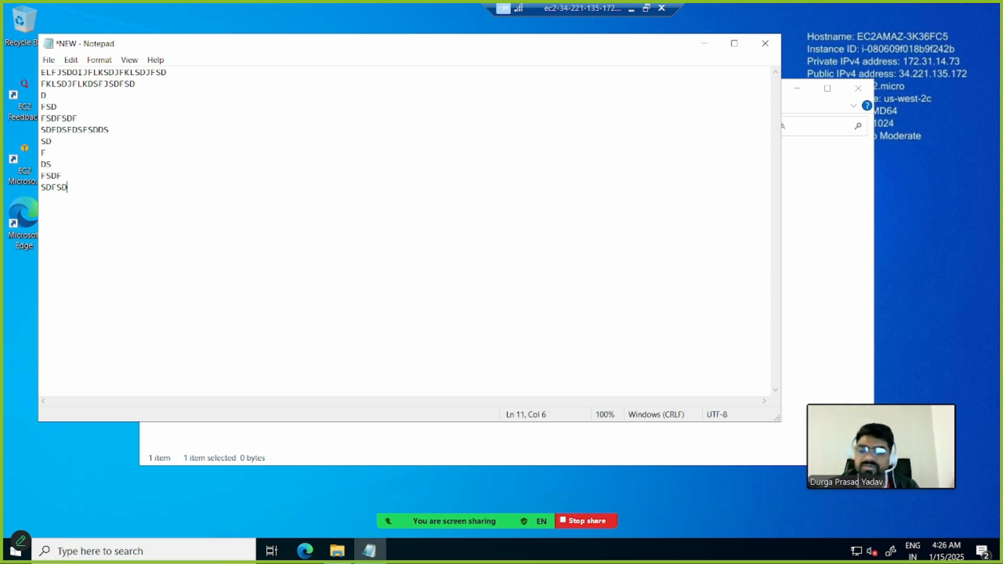
pyautogui.hotkey('ctrl', 's')
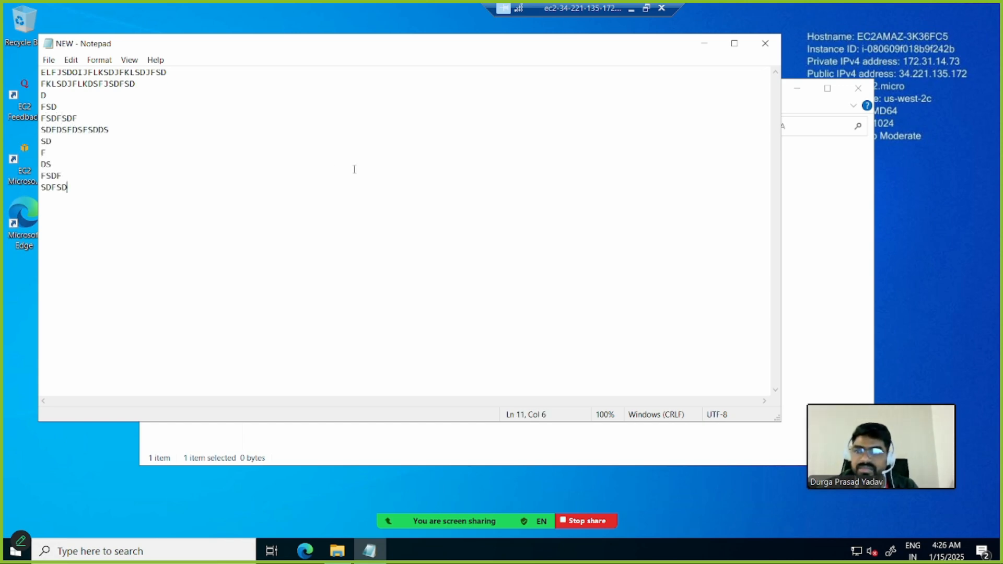
pyautogui.click(765, 44)
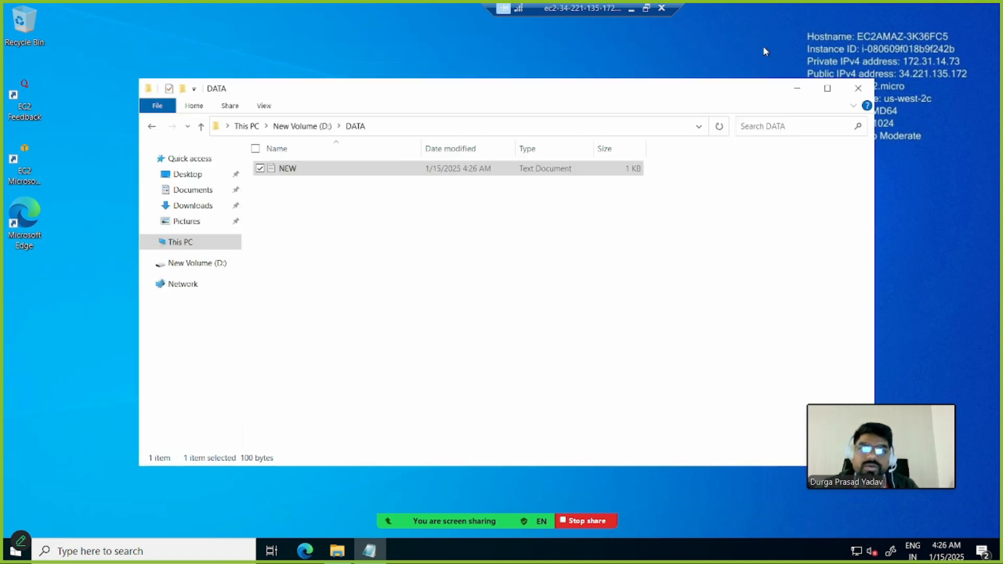
# Reopen the NEW document to check its saved text, and close it along with the DATA folder window
pyautogui.click(304, 179)
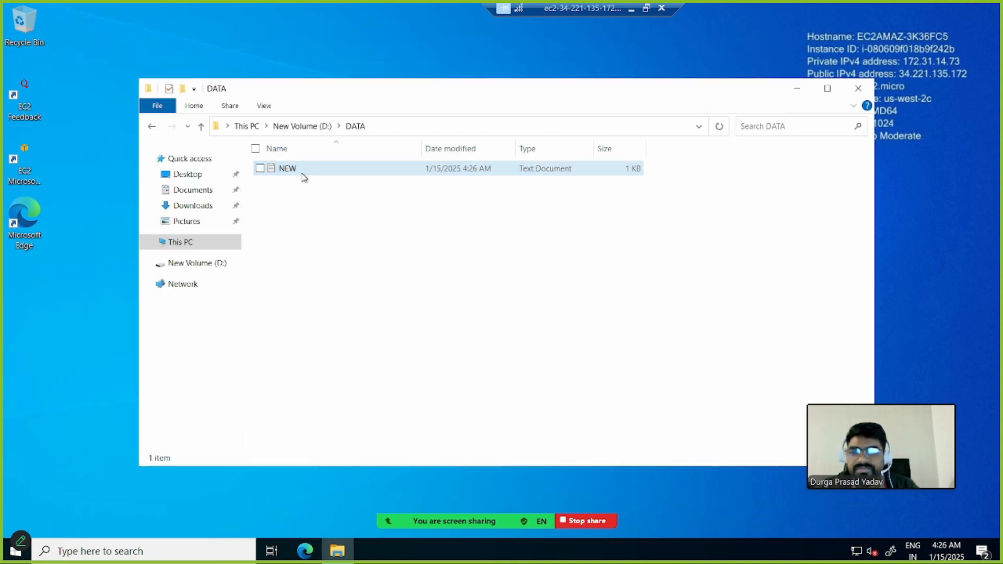
pyautogui.doubleClick(302, 174)
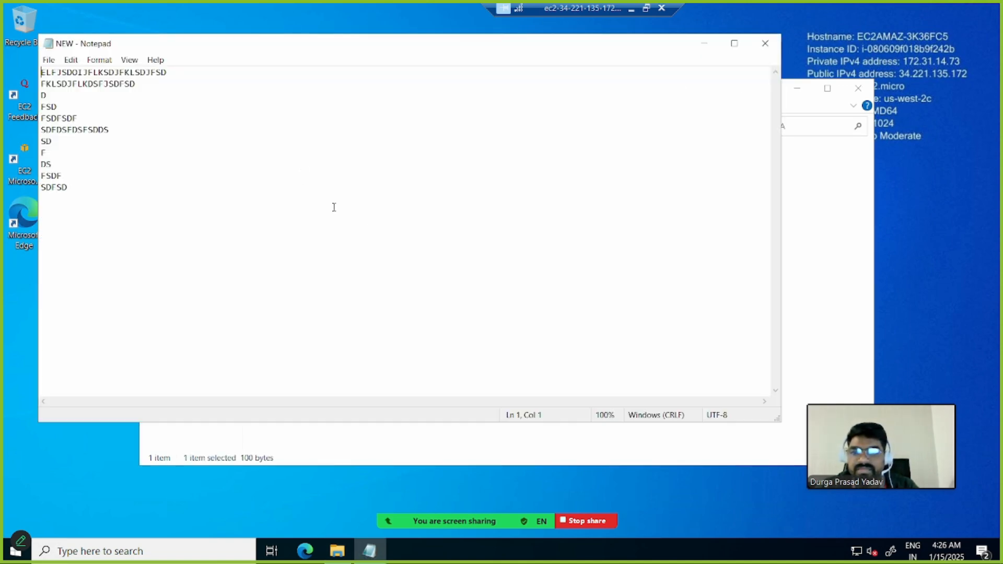
pyautogui.click(765, 43)
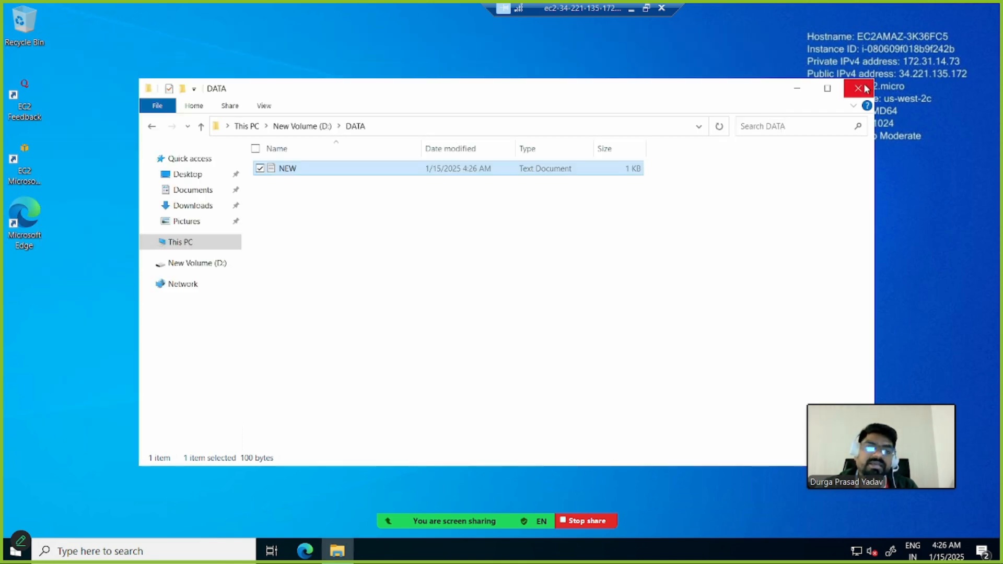
pyautogui.click(859, 88)
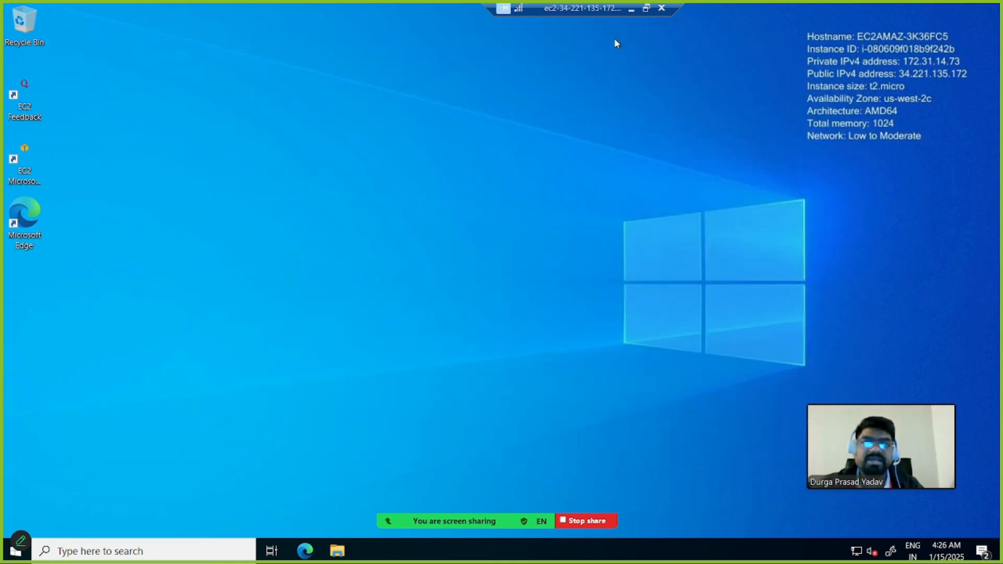
# Switch back to the AWS console, refresh the lifecycle policies and check the EBS Snapshots list for new backups
pyautogui.click(629, 12)
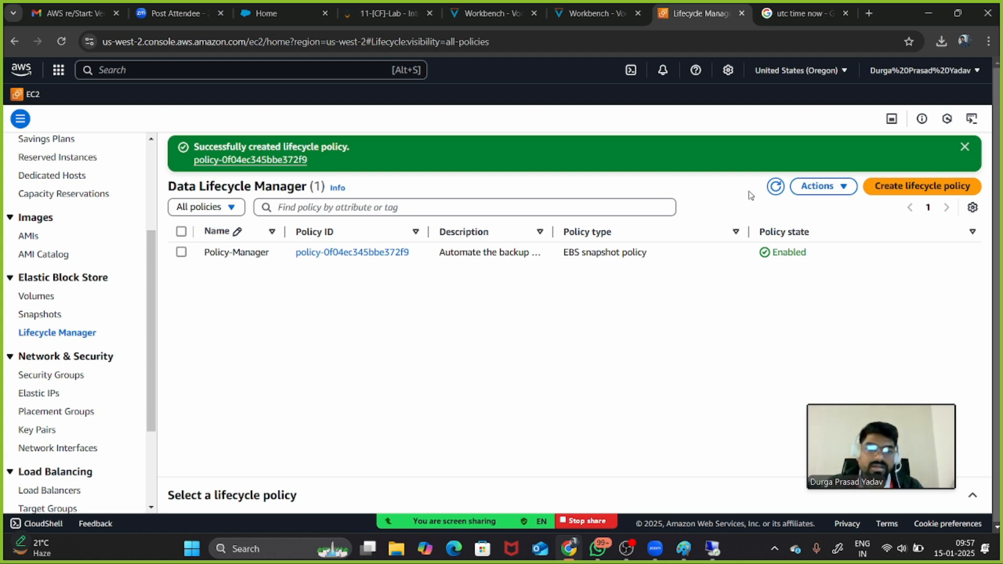
pyautogui.click(775, 187)
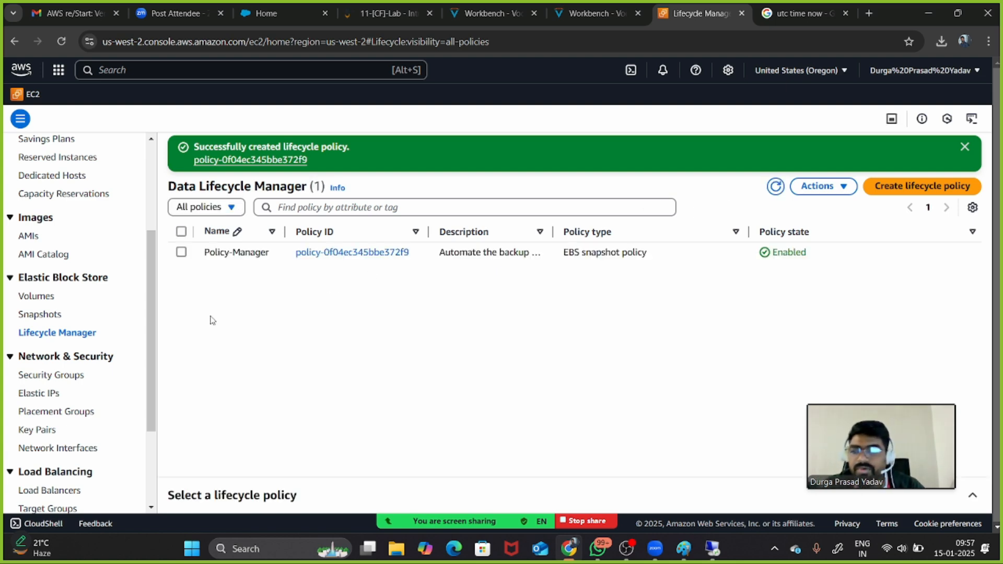
pyautogui.click(46, 316)
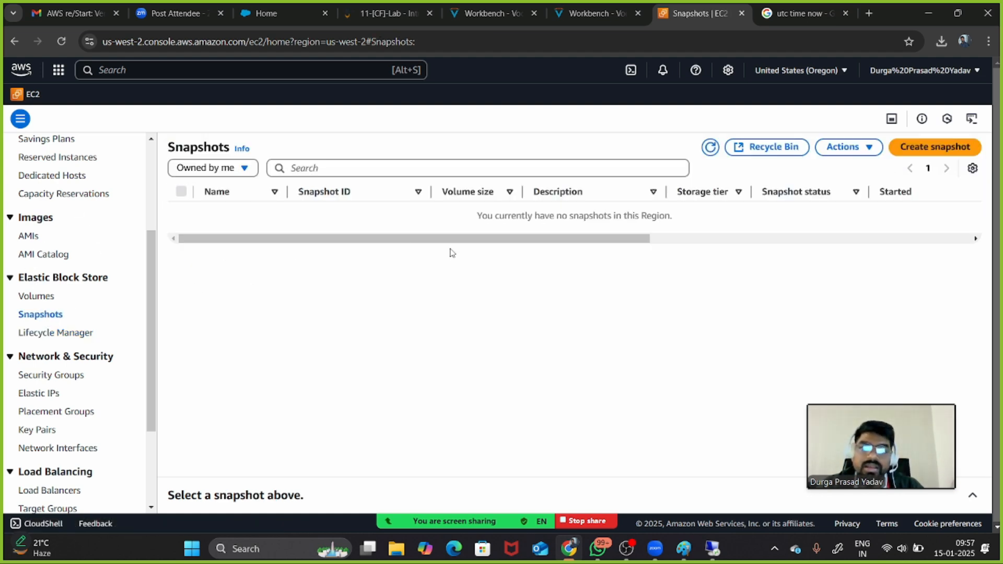
pyautogui.click(712, 156)
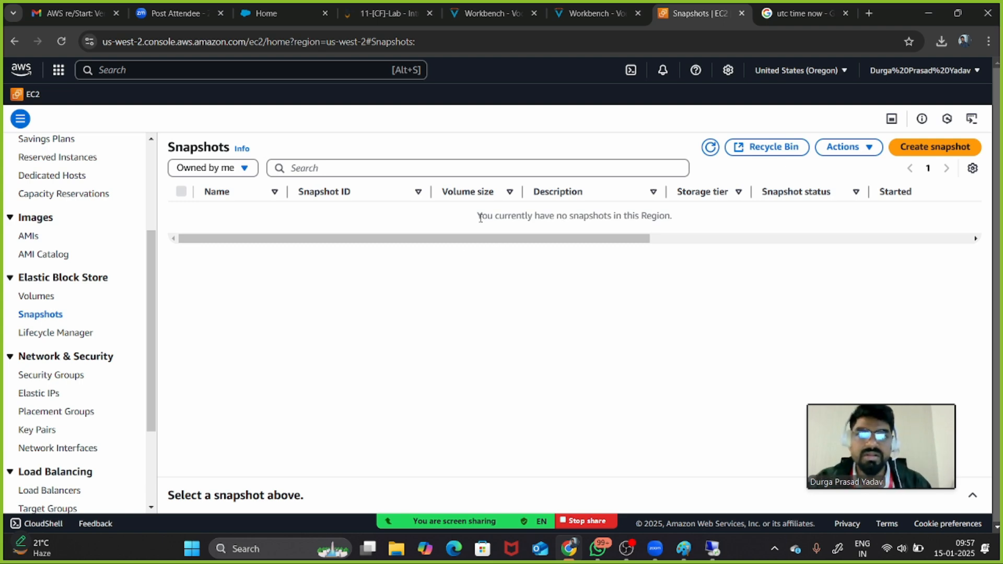
# Rerun the Google search for "utc time now" to check the current UTC time
pyautogui.click(788, 13)
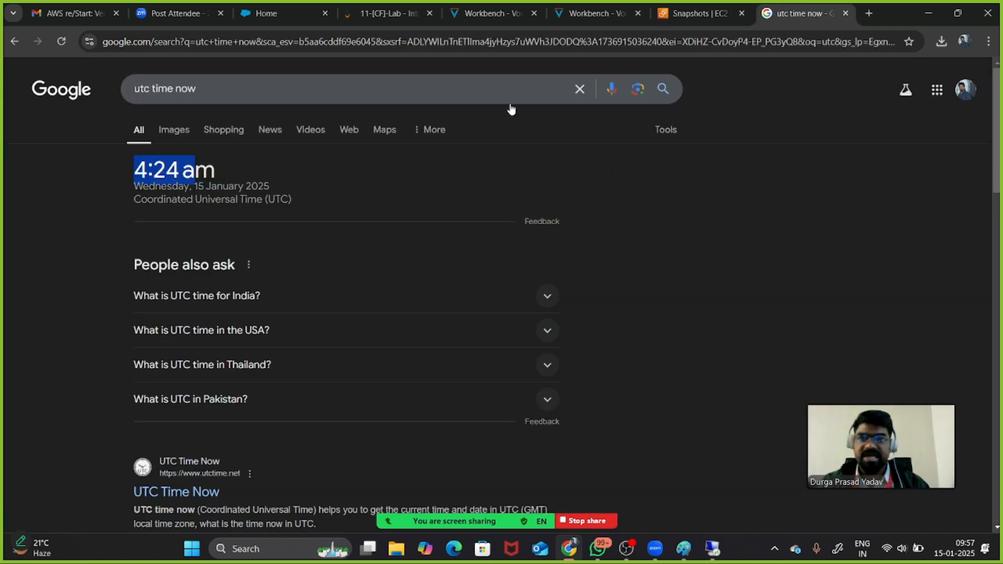
pyautogui.click(230, 98)
pyautogui.press('Return')
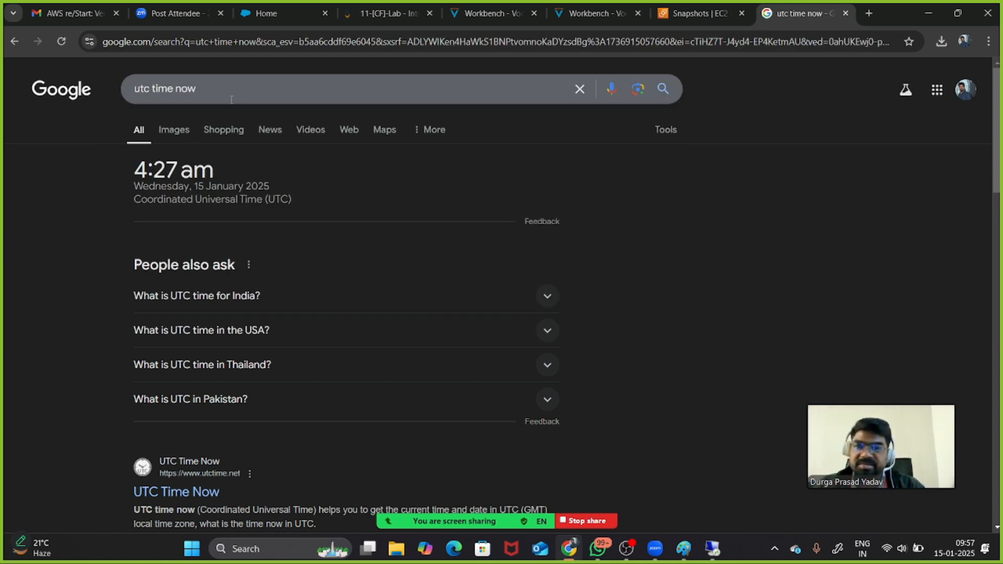
# Return to the EC2 console and review the details of Policy-Manager in Lifecycle Manager, including its target volume tag
pyautogui.click(687, 14)
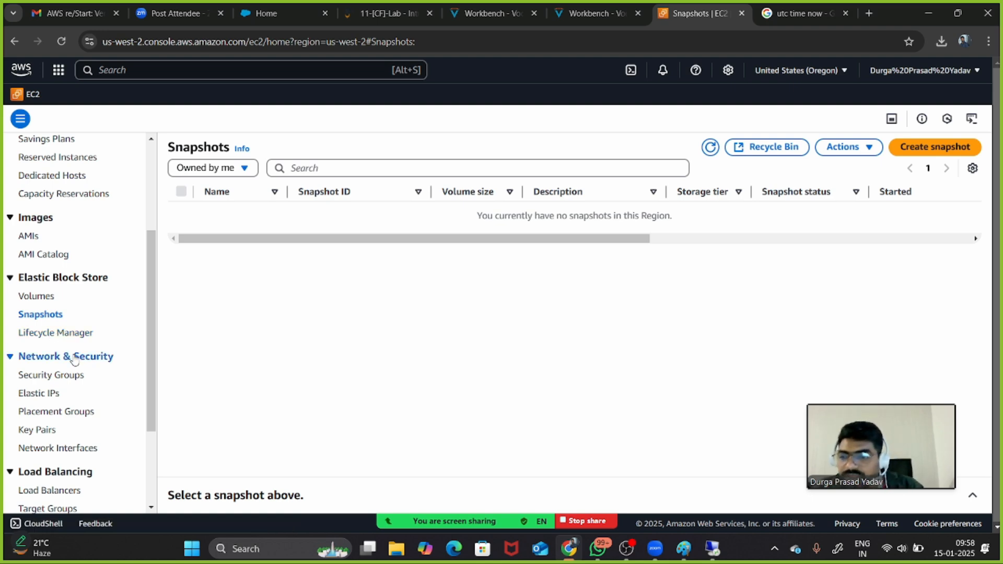
pyautogui.scroll(-1, 74, 357)
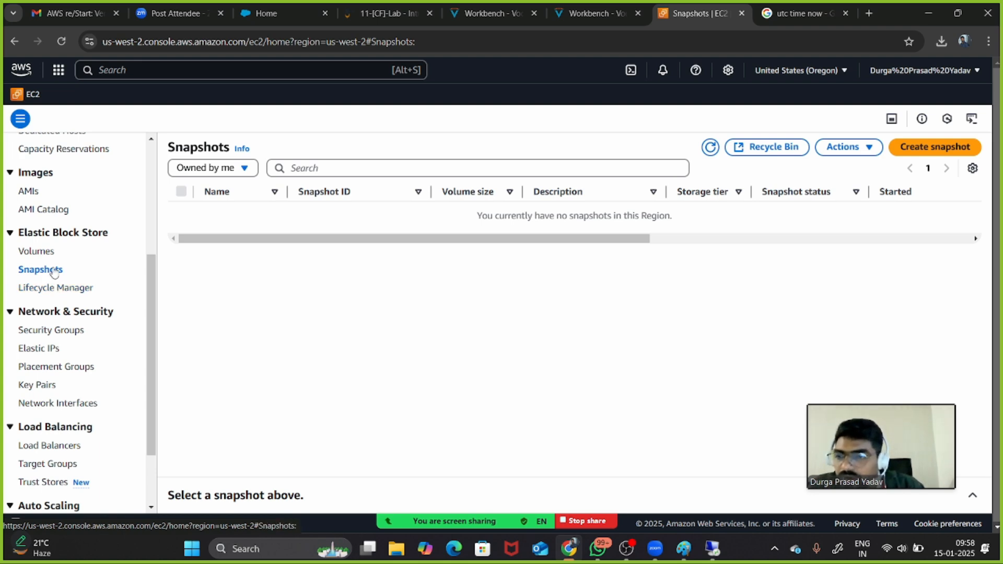
pyautogui.click(76, 291)
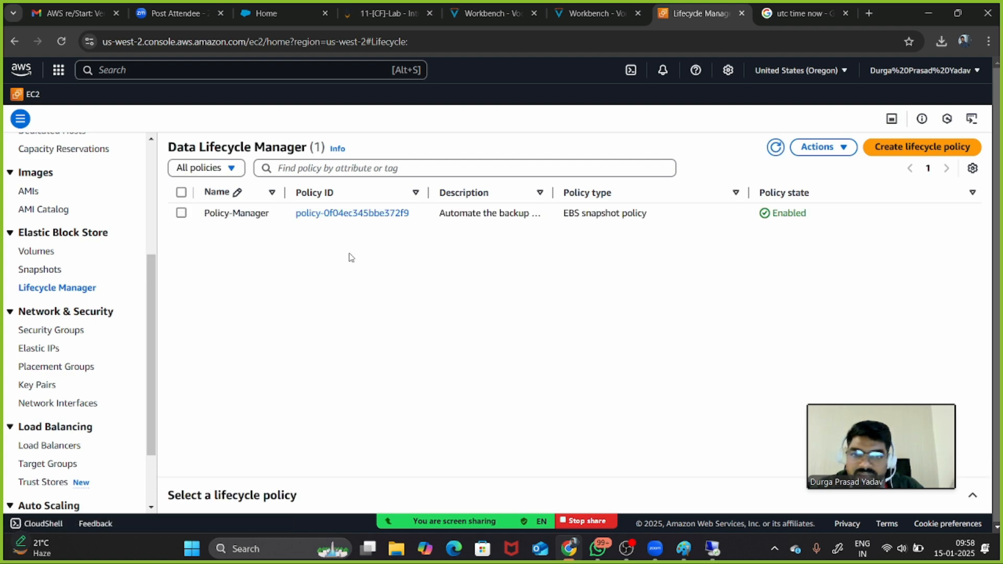
pyautogui.click(182, 212)
pyautogui.scroll(-1, 420, 331)
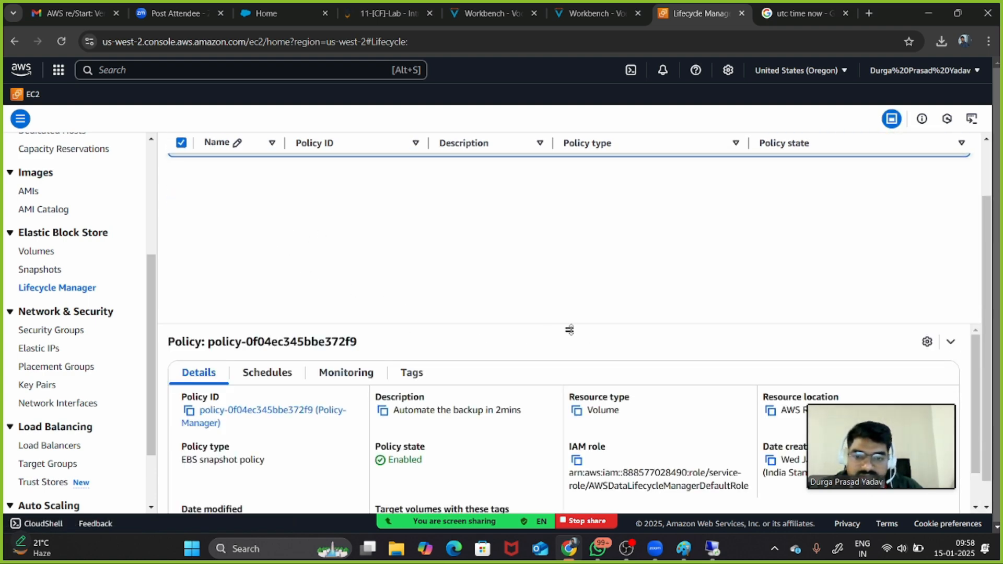
pyautogui.moveTo(570, 330); pyautogui.dragTo(576, 204)
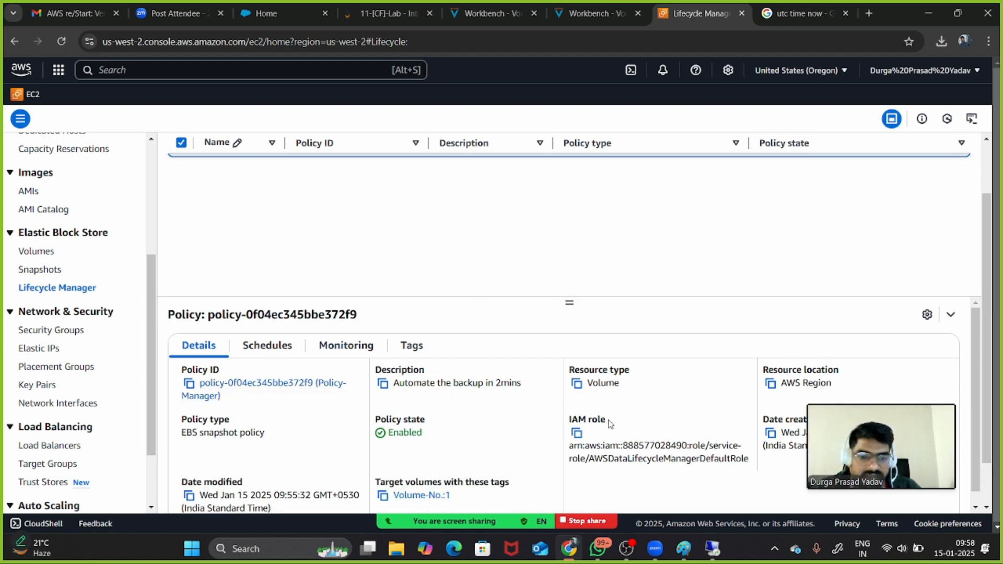
pyautogui.scroll(-1, 610, 424)
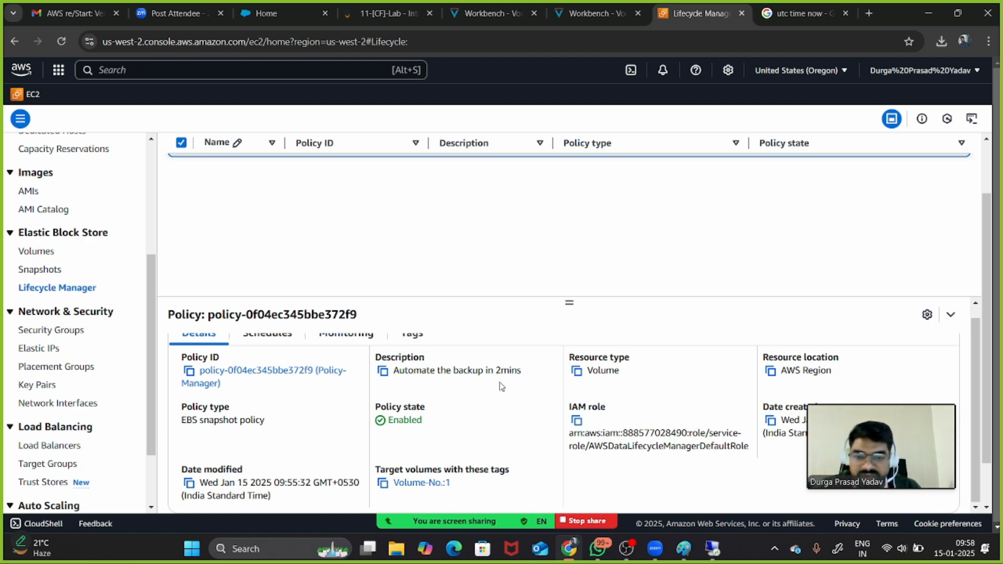
pyautogui.scroll(1, 502, 387)
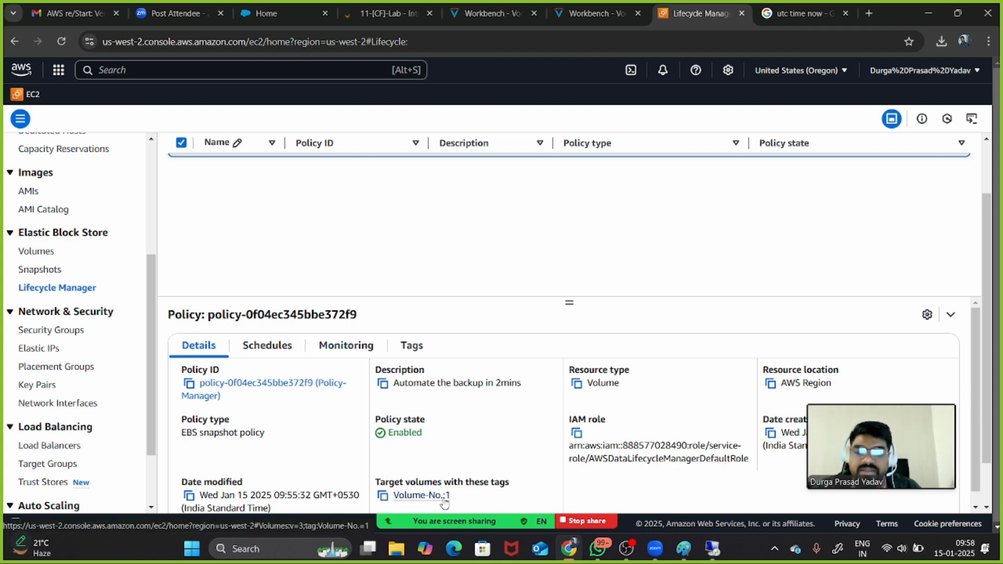
# Examine the Schedule 1 frequency and start time of the Policy-Manager policy
pyautogui.click(269, 346)
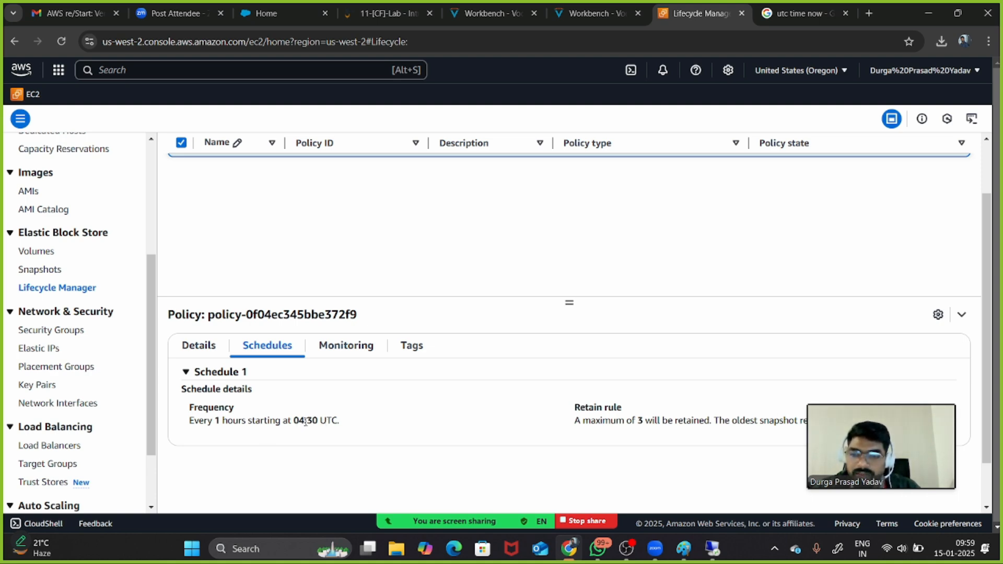
pyautogui.moveTo(250, 421); pyautogui.dragTo(332, 426)
pyautogui.moveTo(228, 422); pyautogui.dragTo(347, 434)
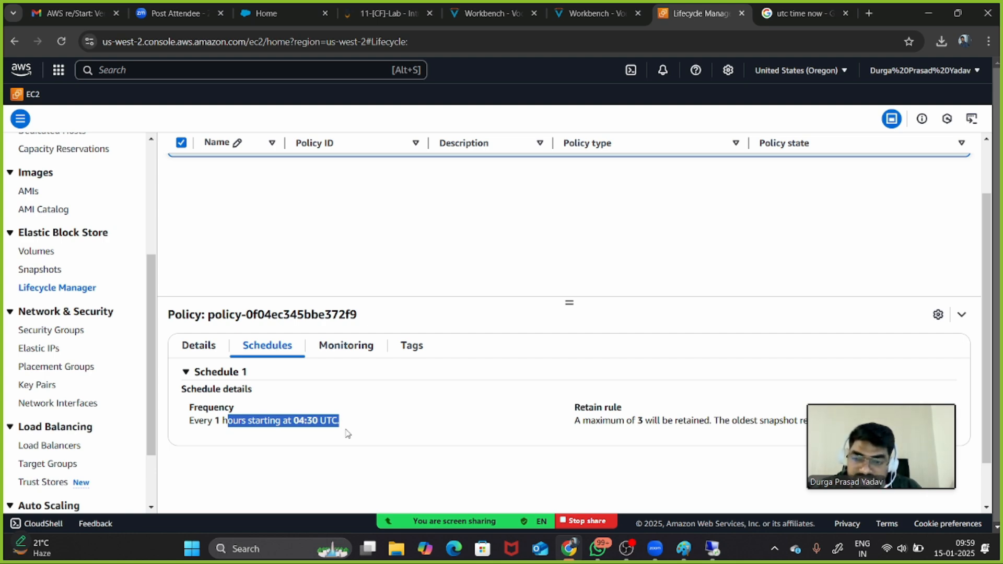
pyautogui.click(347, 433)
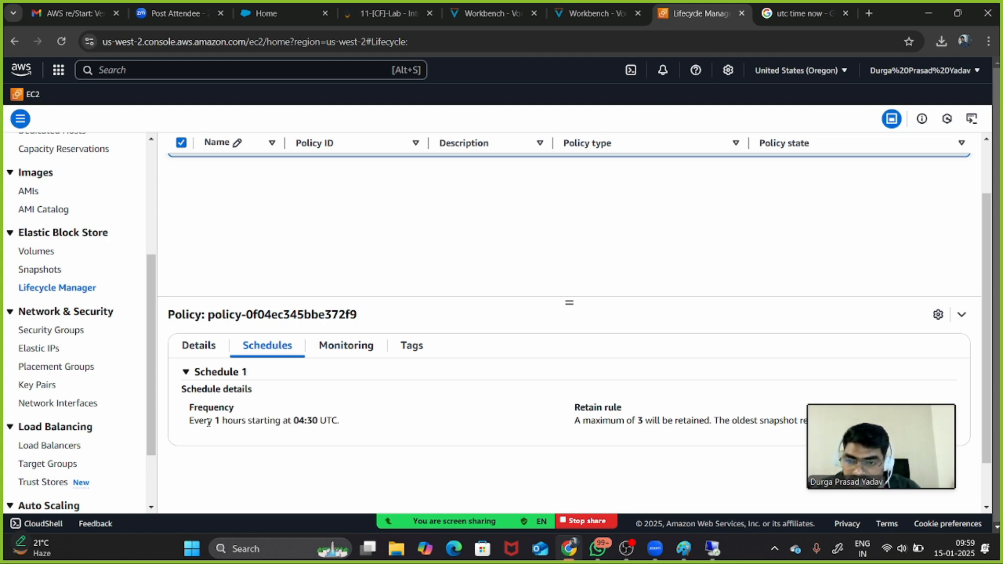
pyautogui.moveTo(193, 418); pyautogui.dragTo(339, 420)
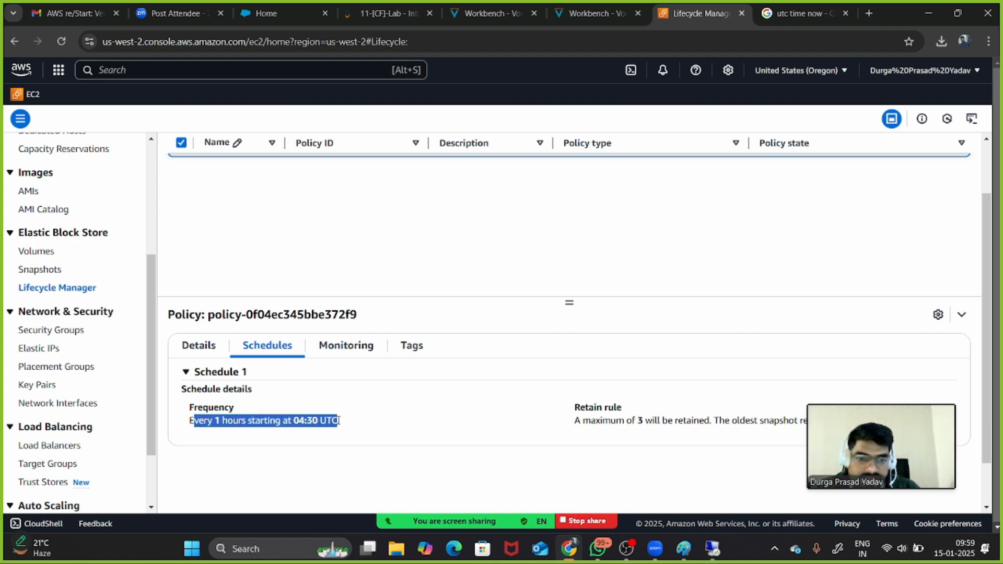
pyautogui.scroll(1, 338, 420)
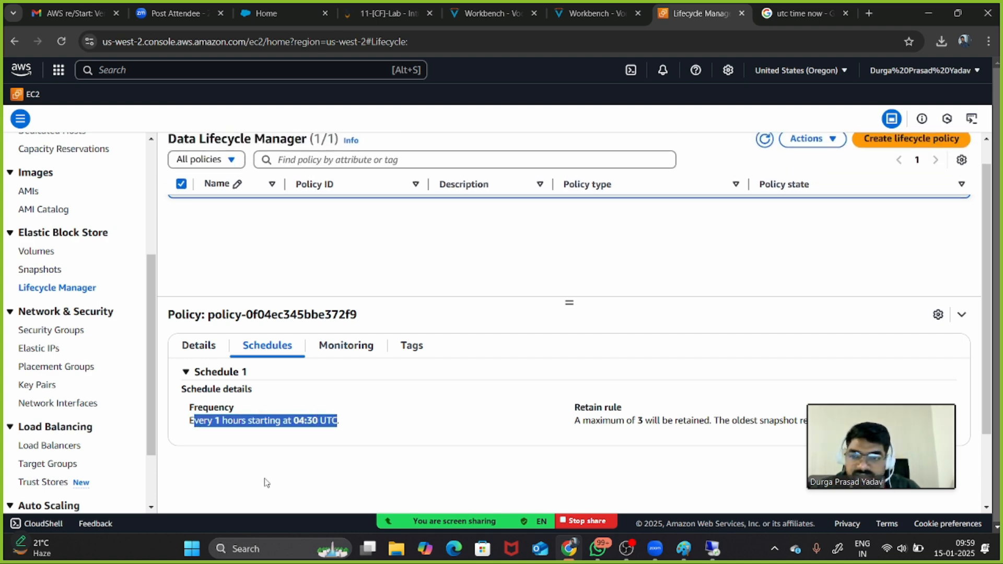
# Recheck the hourly interval and UTC start time in the Schedule 1 details of Policy-Manager
pyautogui.click(354, 436)
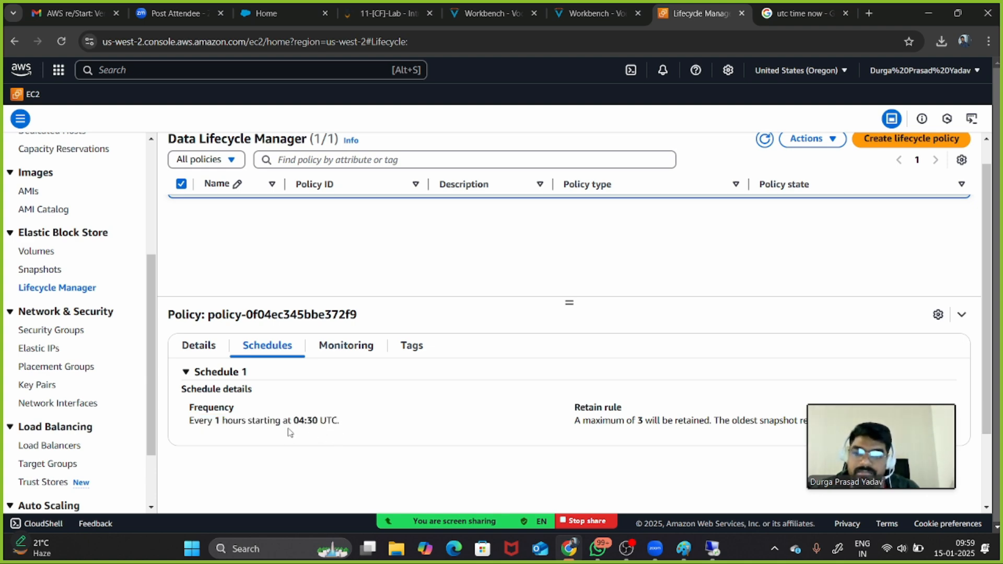
pyautogui.moveTo(294, 420); pyautogui.dragTo(325, 418)
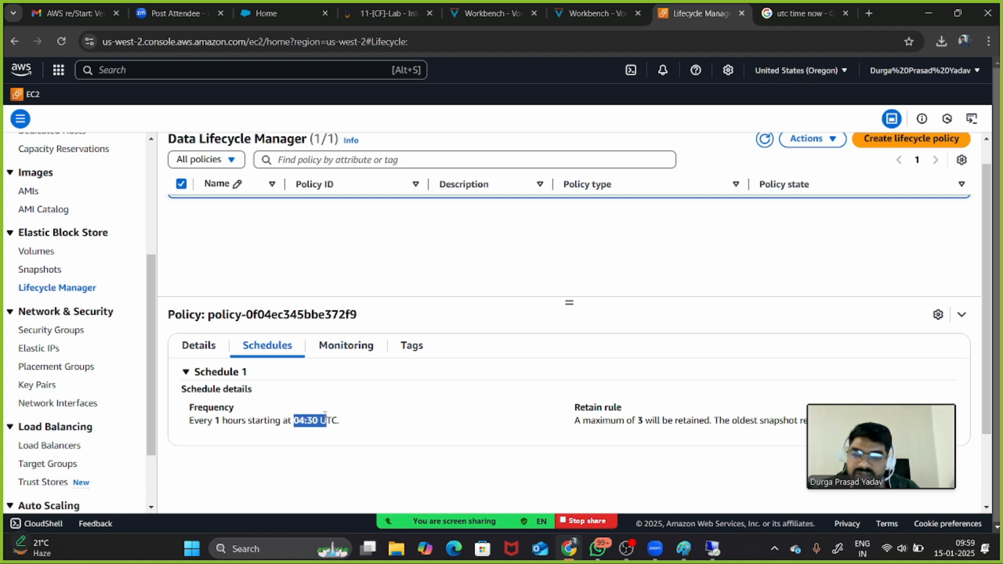
pyautogui.click(217, 421)
pyautogui.doubleClick(217, 420)
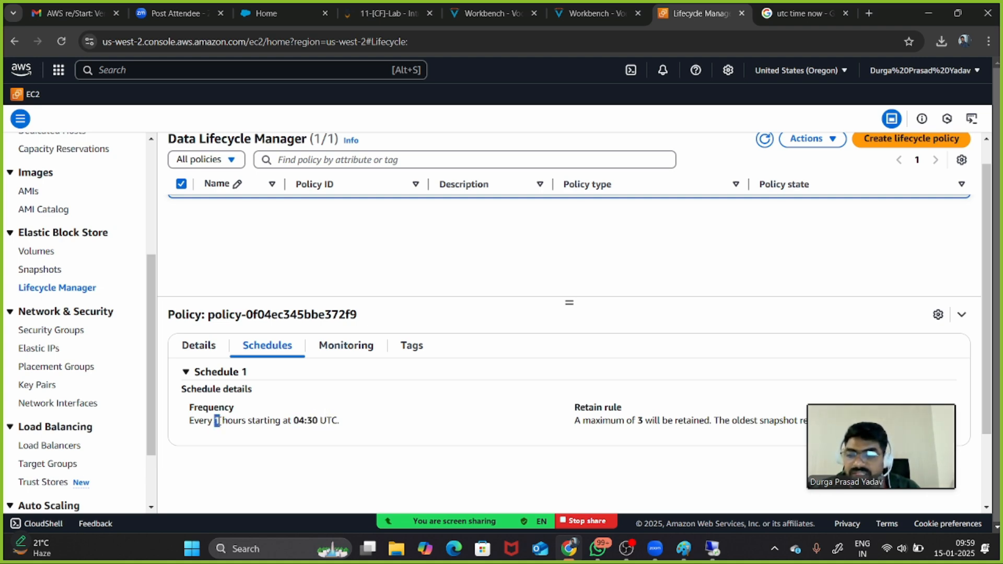
pyautogui.moveTo(308, 421); pyautogui.dragTo(299, 422)
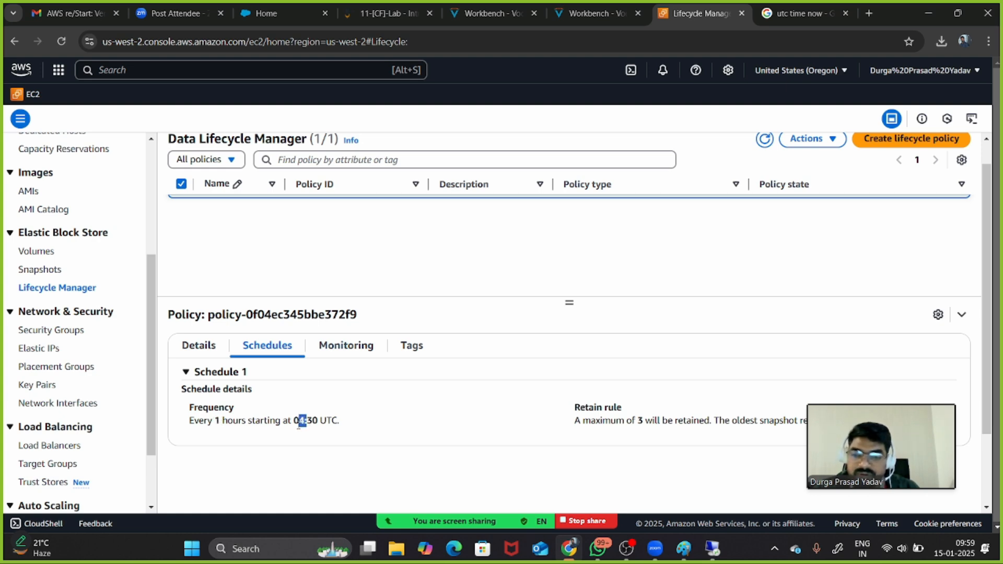
pyautogui.click(231, 436)
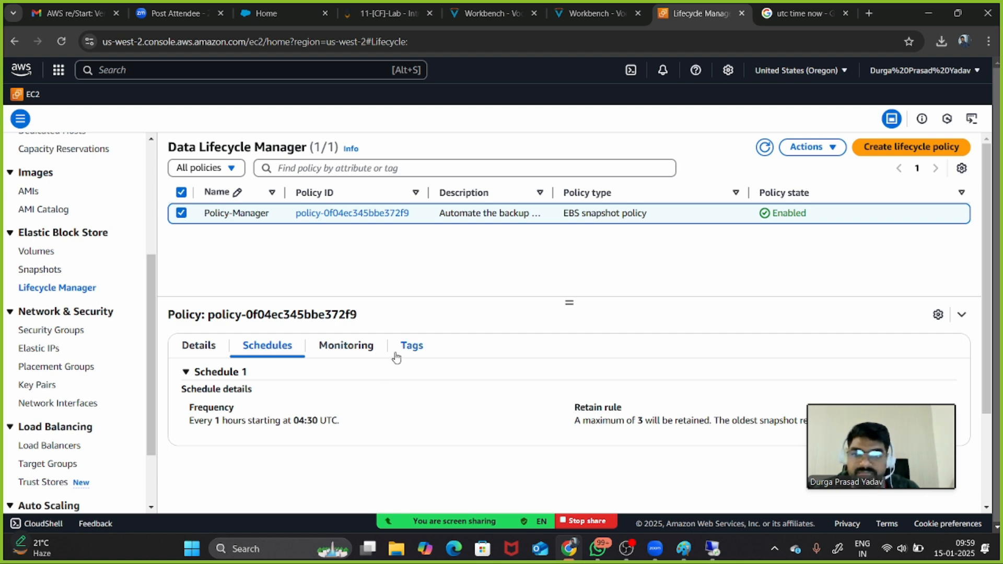
# Open Policy-Manager for modification and bring up the Schedule 1 configuration at its start time
pyautogui.click(827, 148)
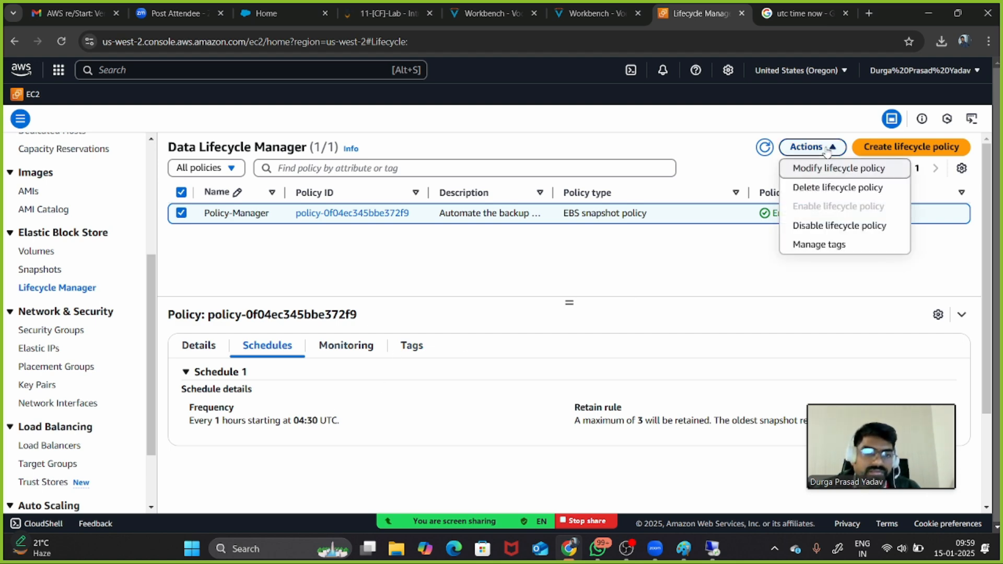
pyautogui.click(816, 172)
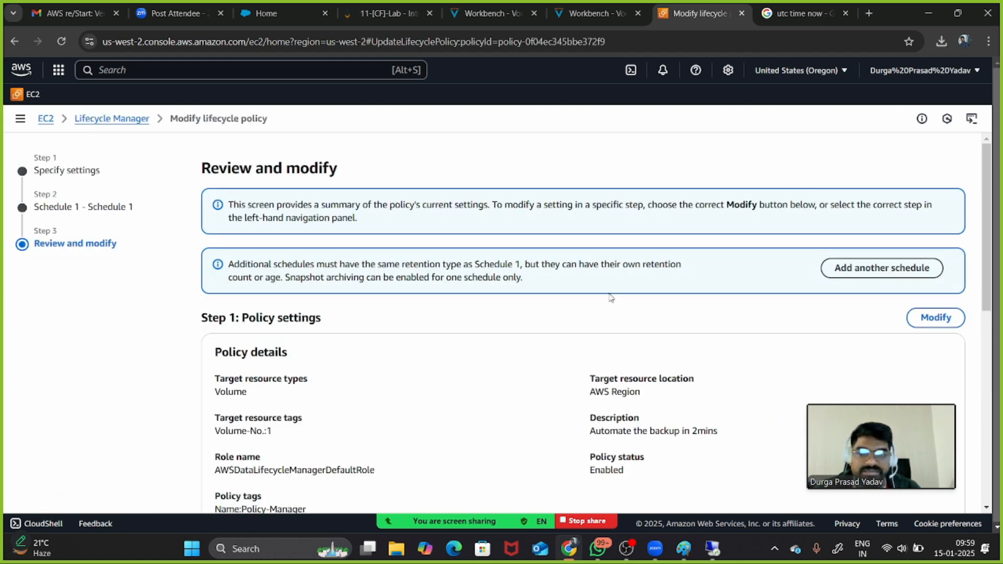
pyautogui.scroll(-7, 592, 306)
pyautogui.scroll(4, 592, 305)
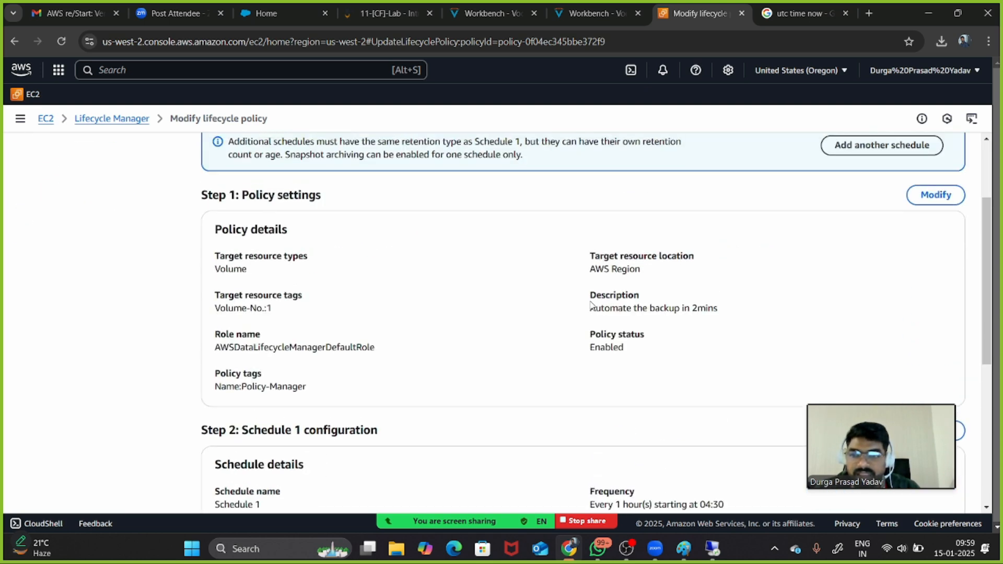
pyautogui.scroll(-3, 592, 305)
pyautogui.click(915, 240)
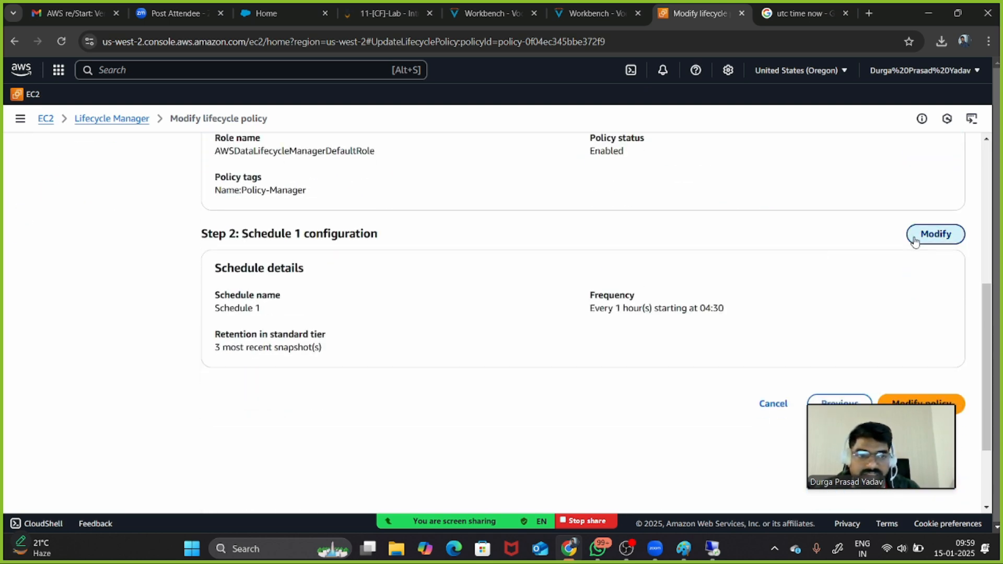
pyautogui.scroll(-3, 609, 352)
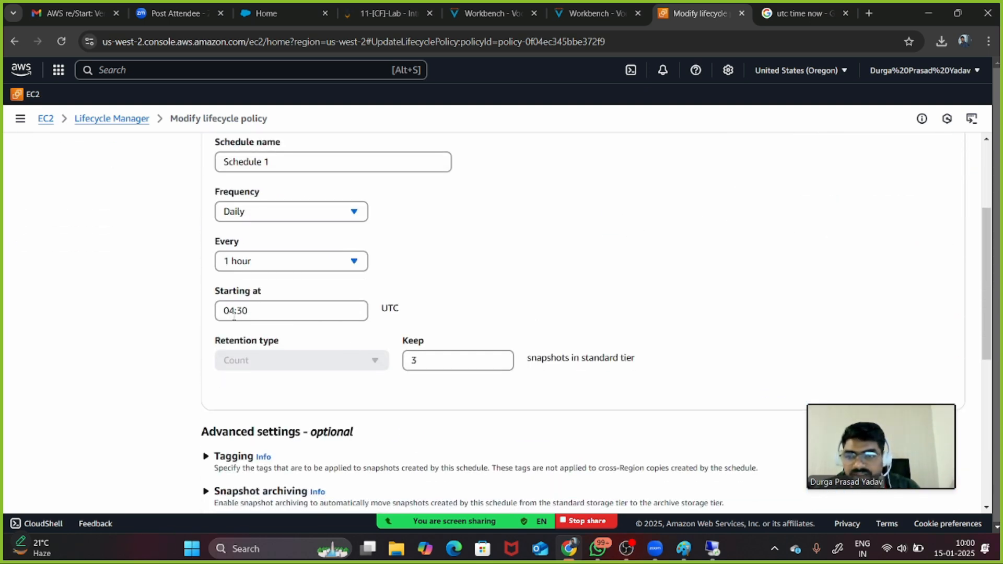
pyautogui.click(234, 311)
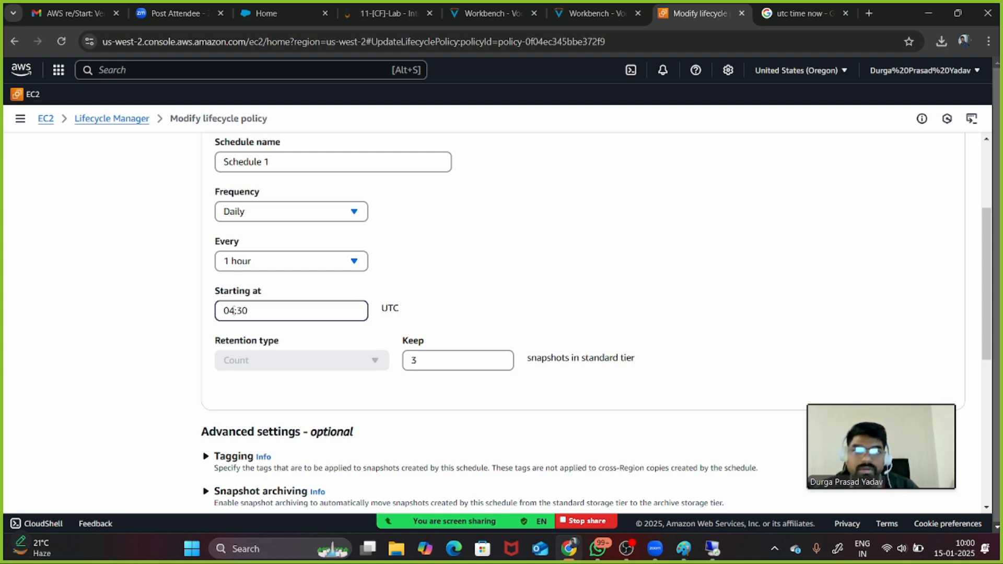
# Switch to the Google results for "utc time now" and refresh them to get the current UTC time
pyautogui.click(784, 15)
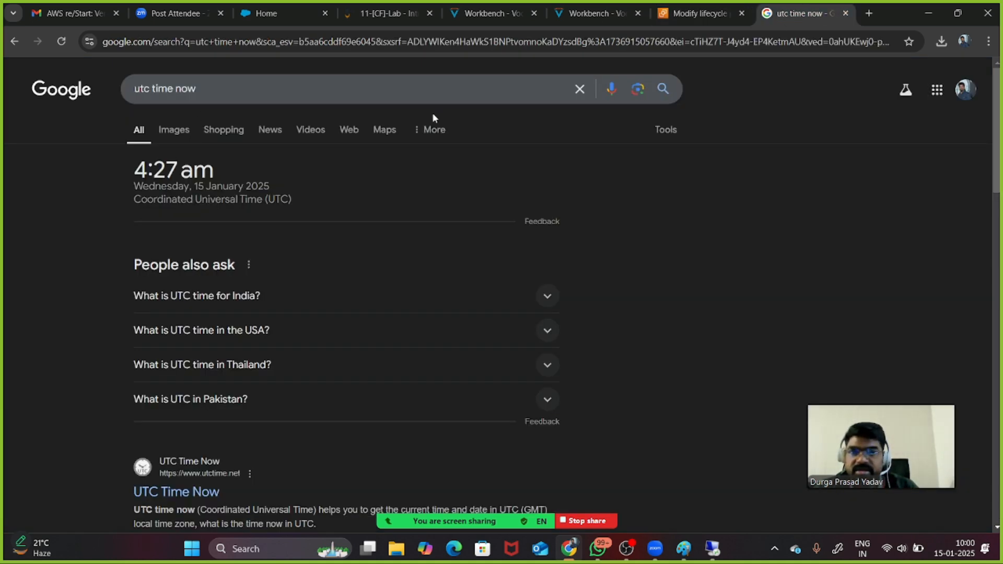
pyautogui.click(663, 89)
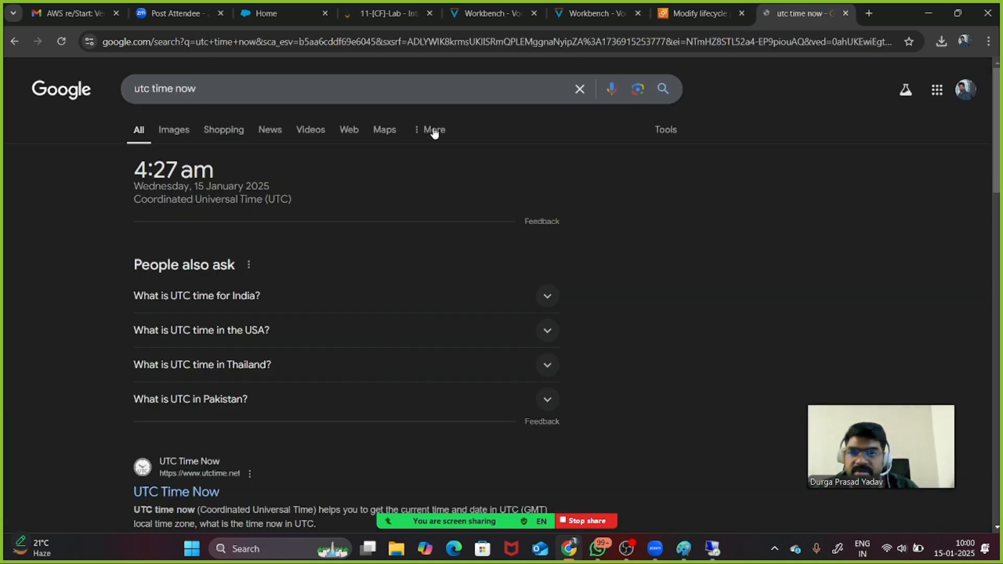
pyautogui.click(664, 90)
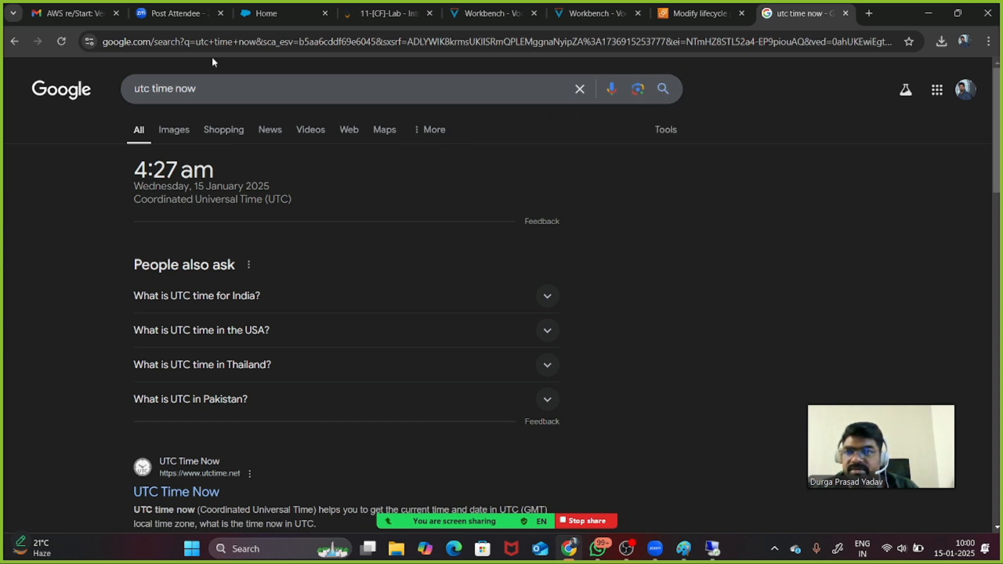
pyautogui.click(65, 45)
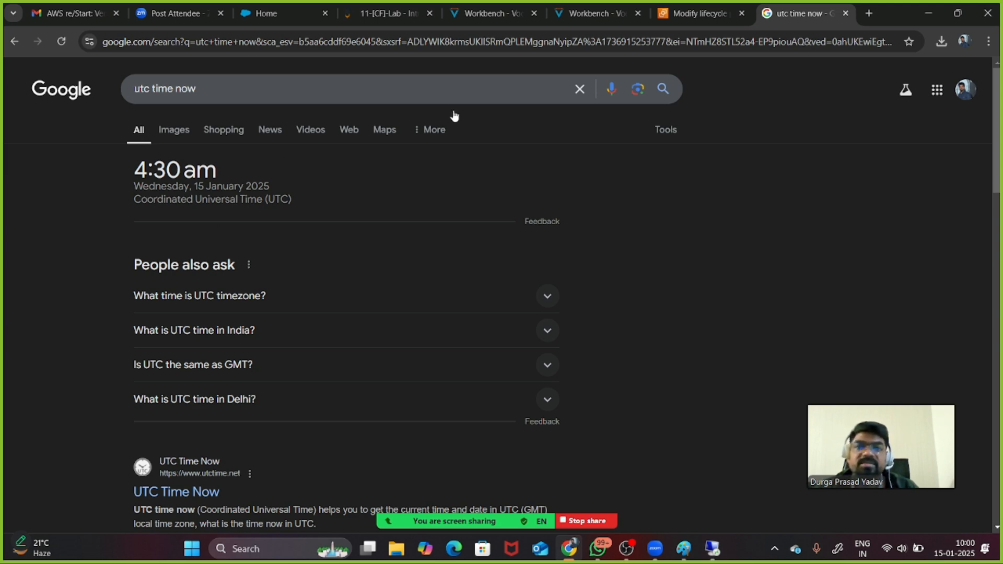
# Return to the policy being modified and set the Schedule 1 start time to 03:32 UTC
pyautogui.click(712, 11)
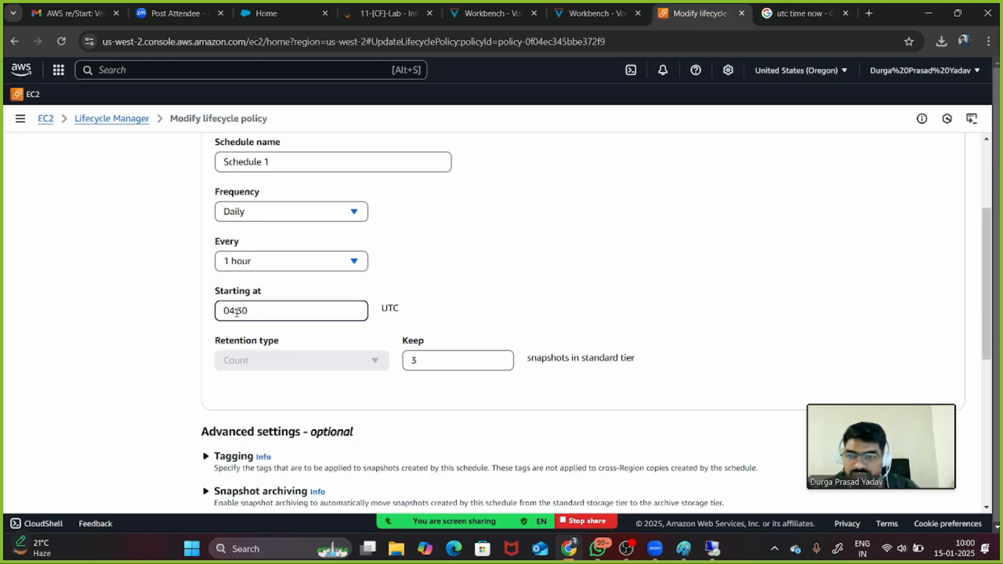
pyautogui.press('BackSpace')
pyautogui.write('3')
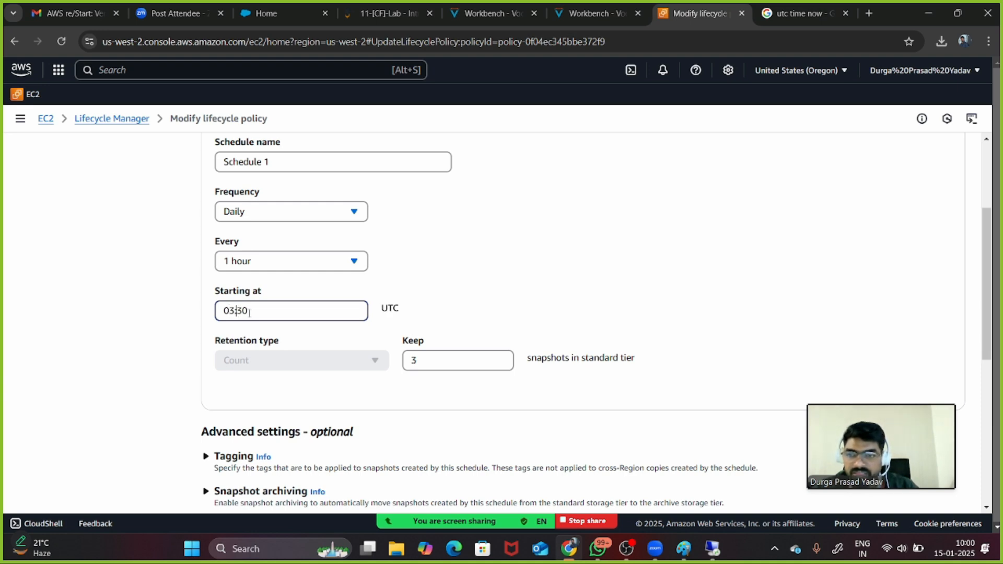
pyautogui.click(249, 312)
pyautogui.press('BackSpace')
pyautogui.write('2')
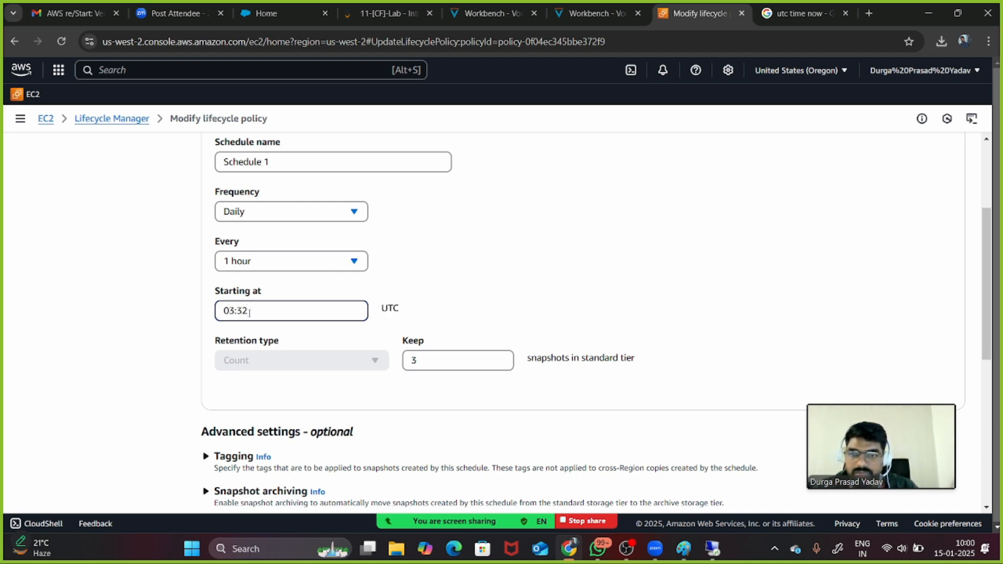
pyautogui.click(450, 309)
# Continue to the policy review and save the modified lifecycle policy
pyautogui.scroll(-5, 451, 310)
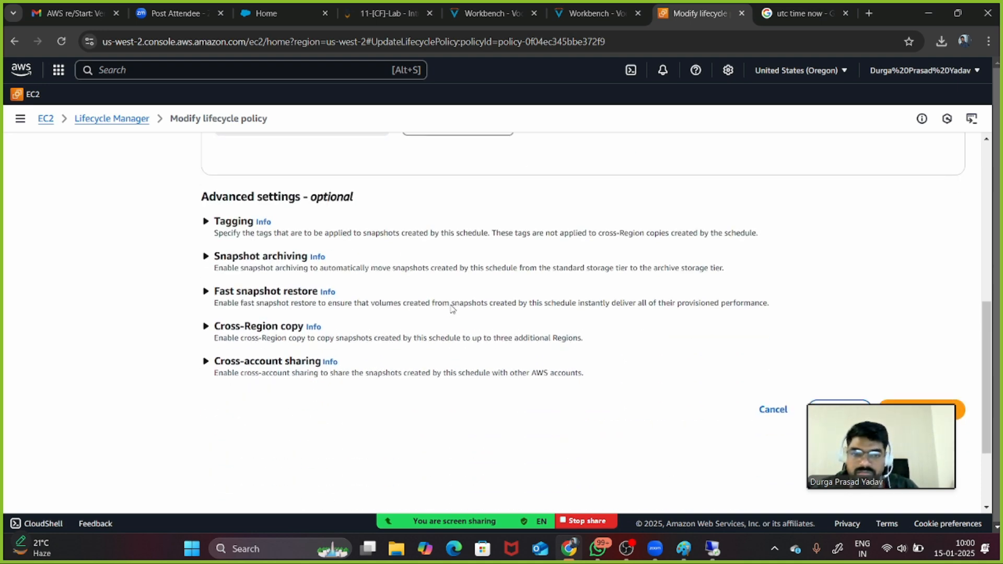
pyautogui.scroll(-3, 452, 309)
pyautogui.click(894, 291)
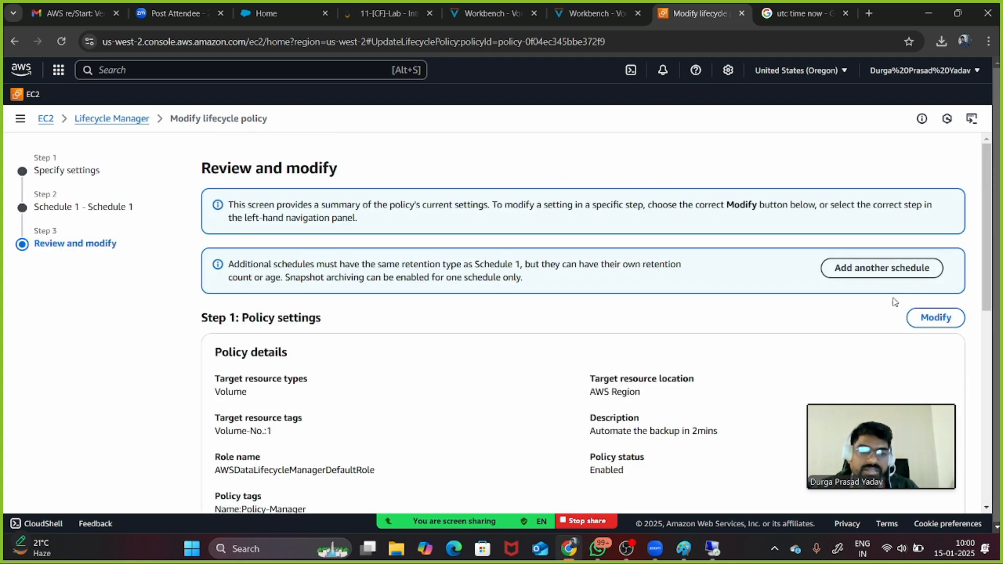
pyautogui.scroll(-8, 750, 394)
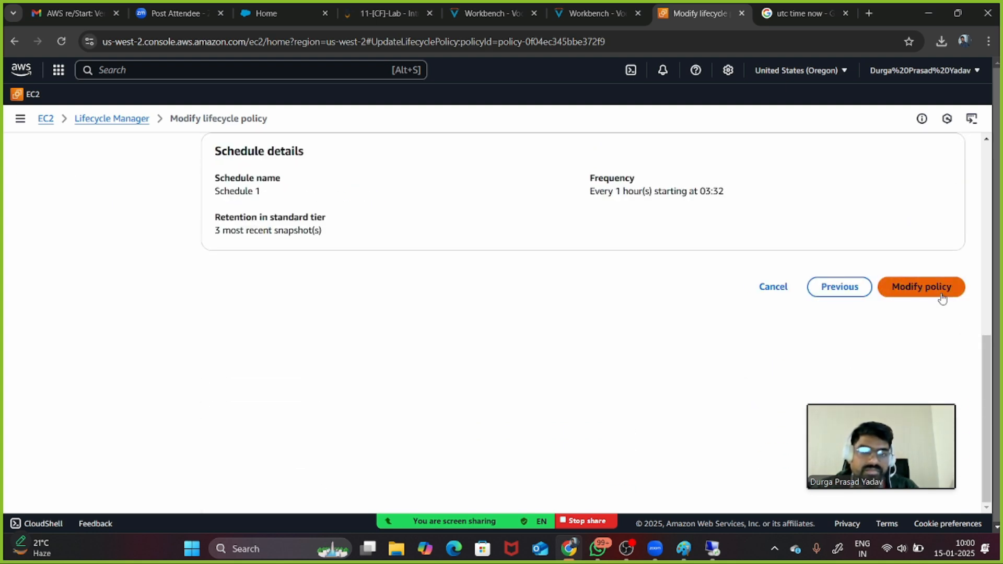
pyautogui.click(942, 296)
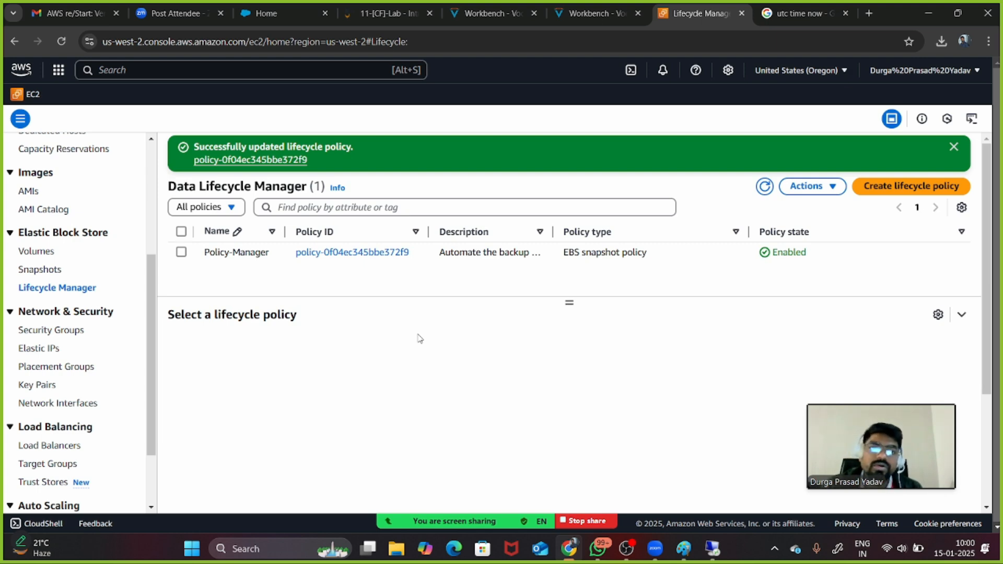
# Rerun and reload the Google search for "utc time now" to check the current UTC time
pyautogui.click(787, 18)
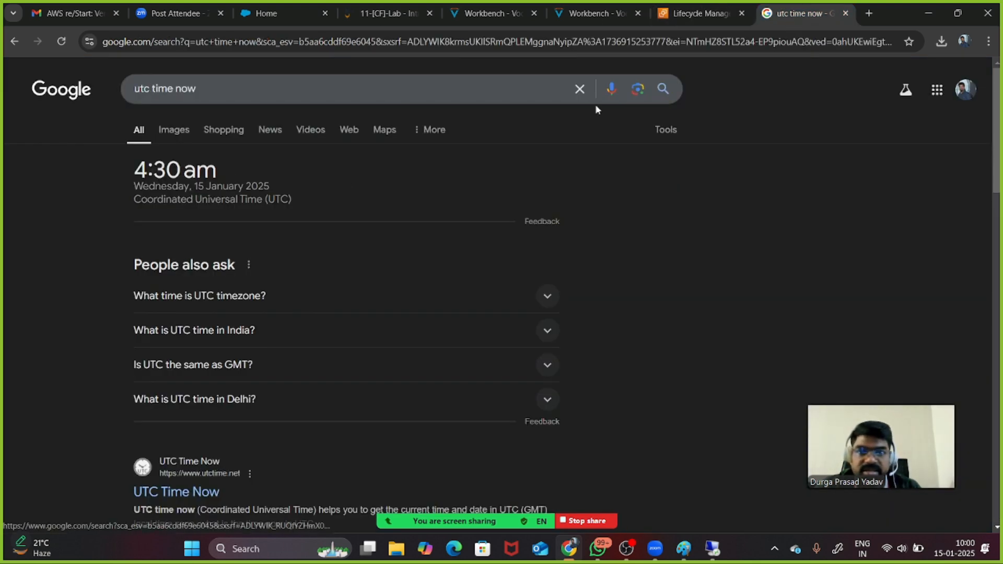
pyautogui.click(662, 89)
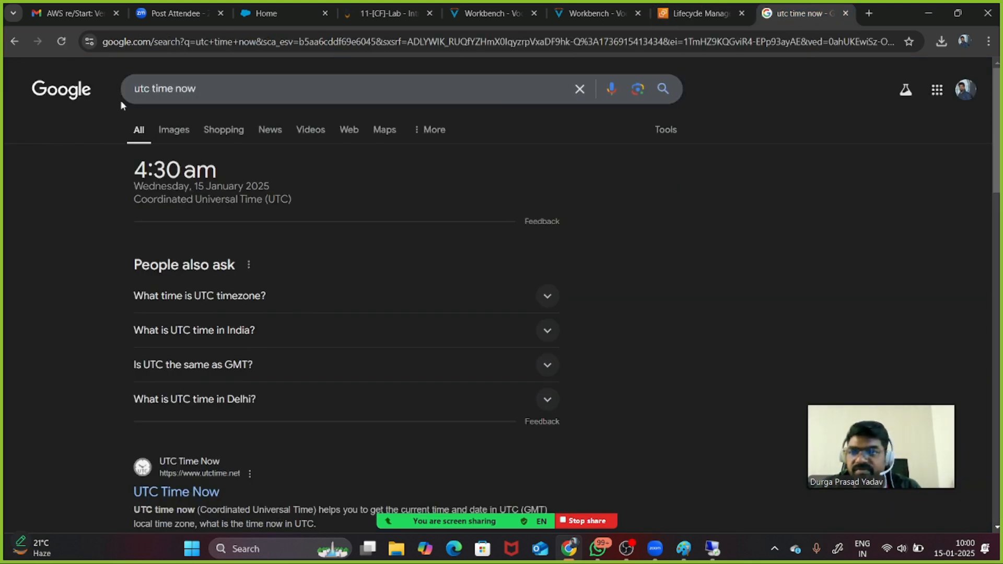
pyautogui.click(55, 42)
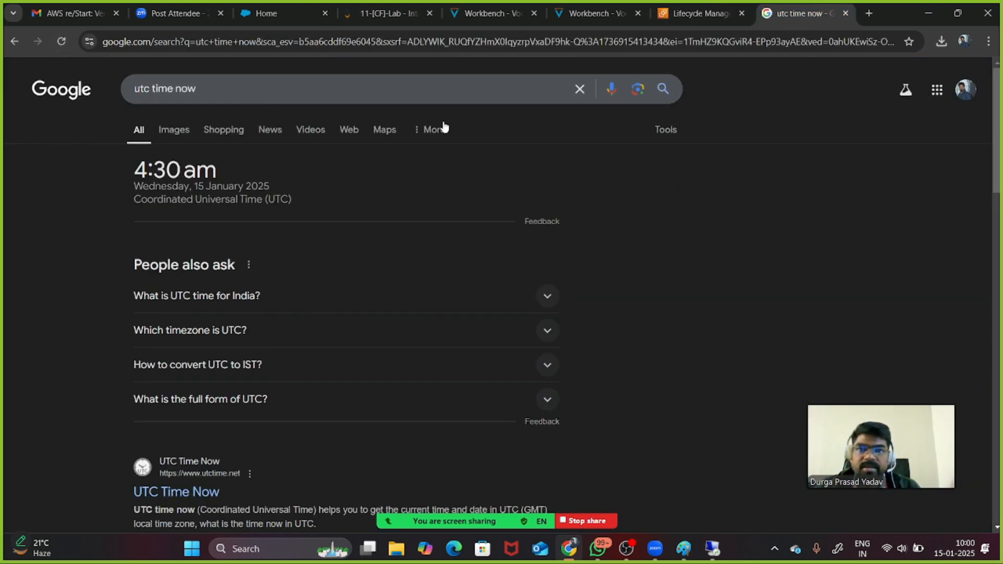
# Return to the EC2 console and refresh the EBS Snapshots list to check for new backups
pyautogui.click(685, 16)
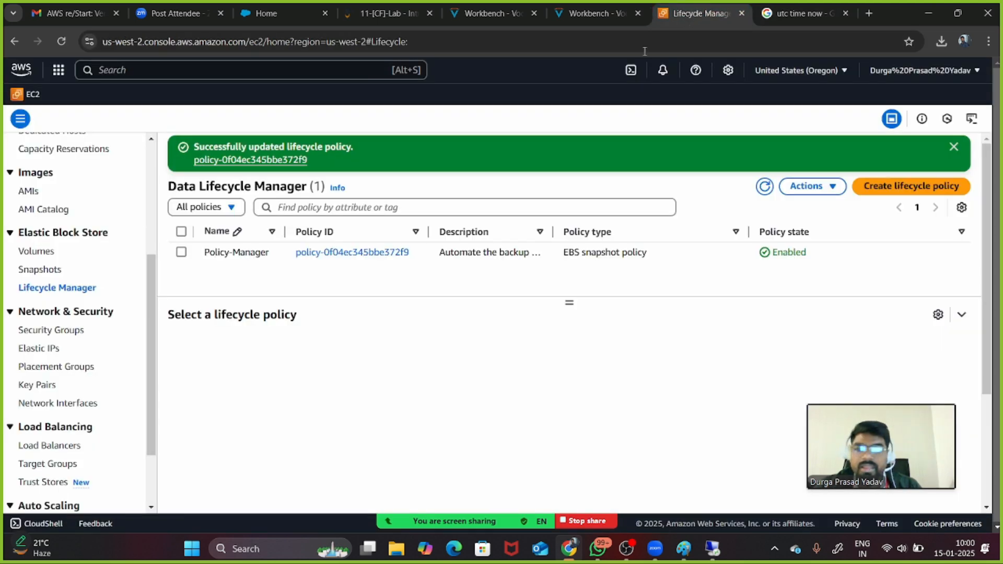
pyautogui.click(48, 273)
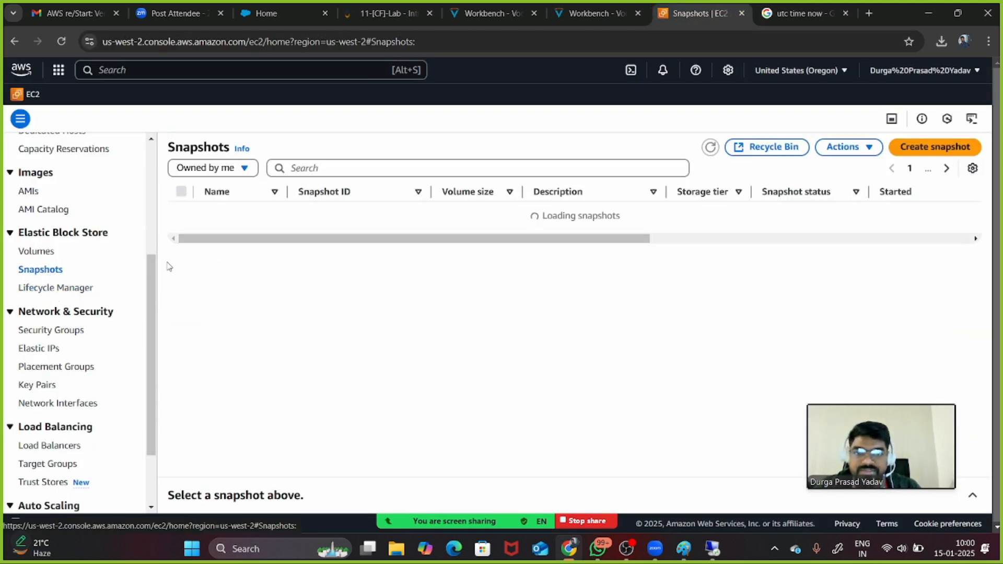
pyautogui.click(710, 148)
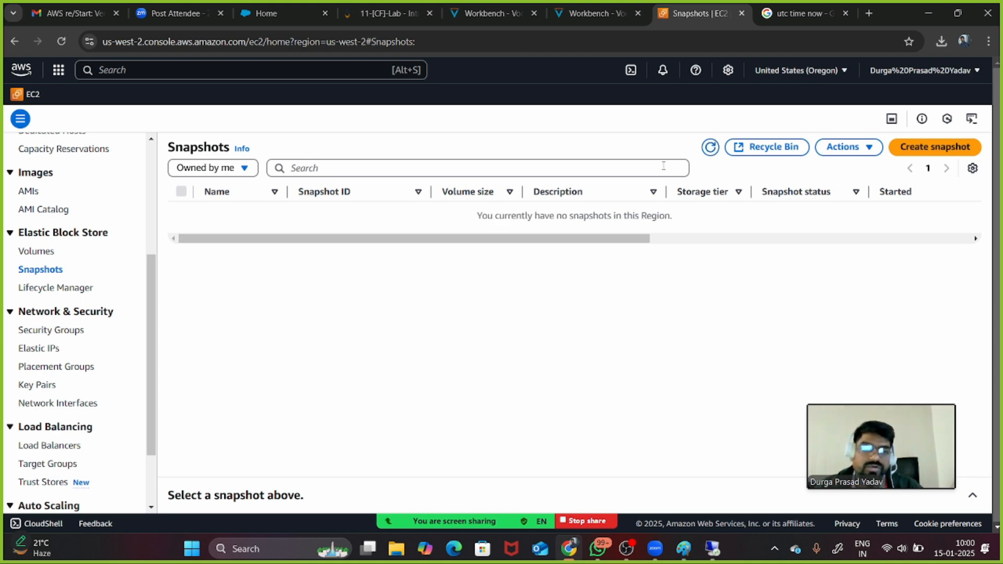
# Check the UTC time again in Google, and refresh the EC2 Snapshots list for automatic snapshots
pyautogui.click(785, 9)
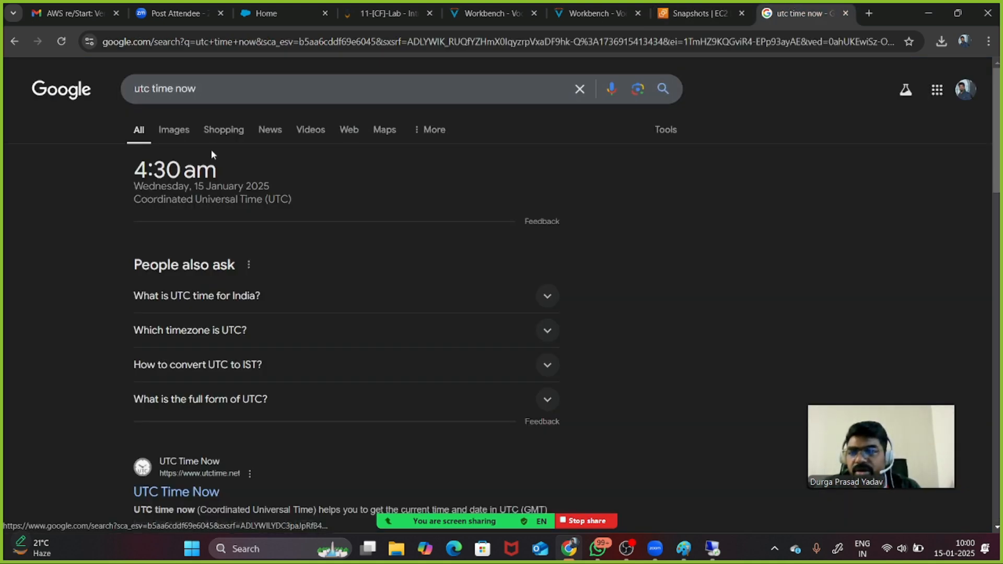
pyautogui.click(662, 89)
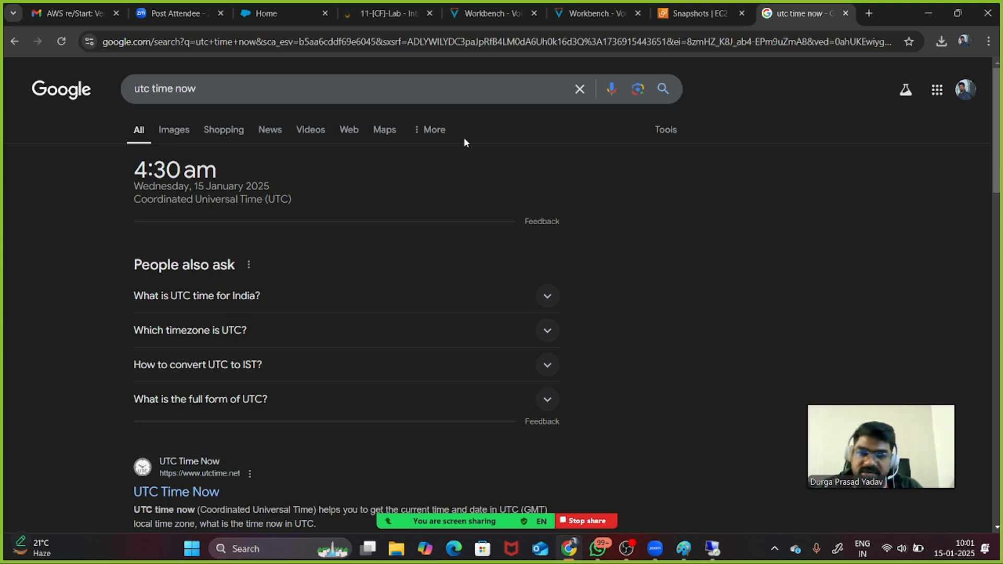
pyautogui.click(684, 14)
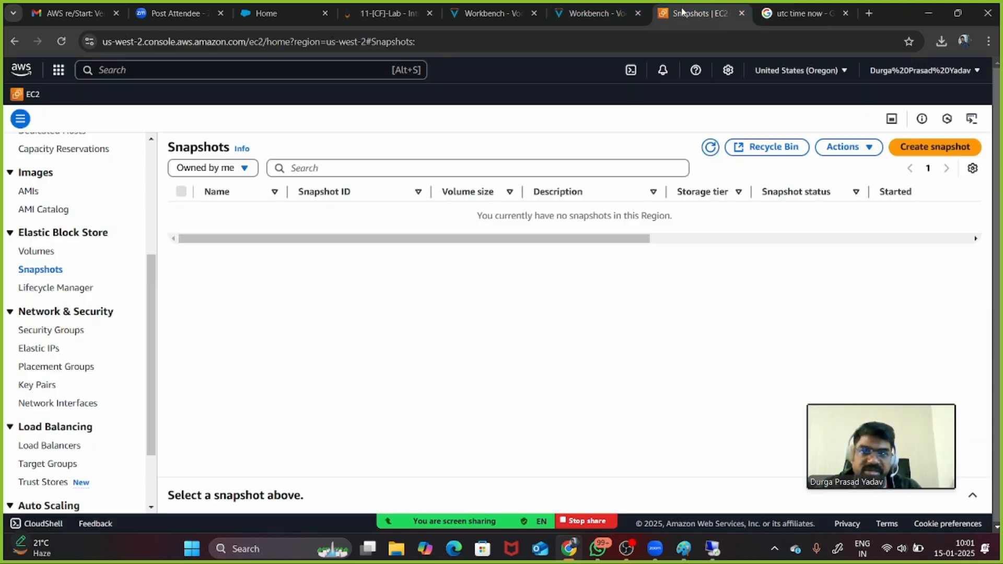
pyautogui.click(716, 155)
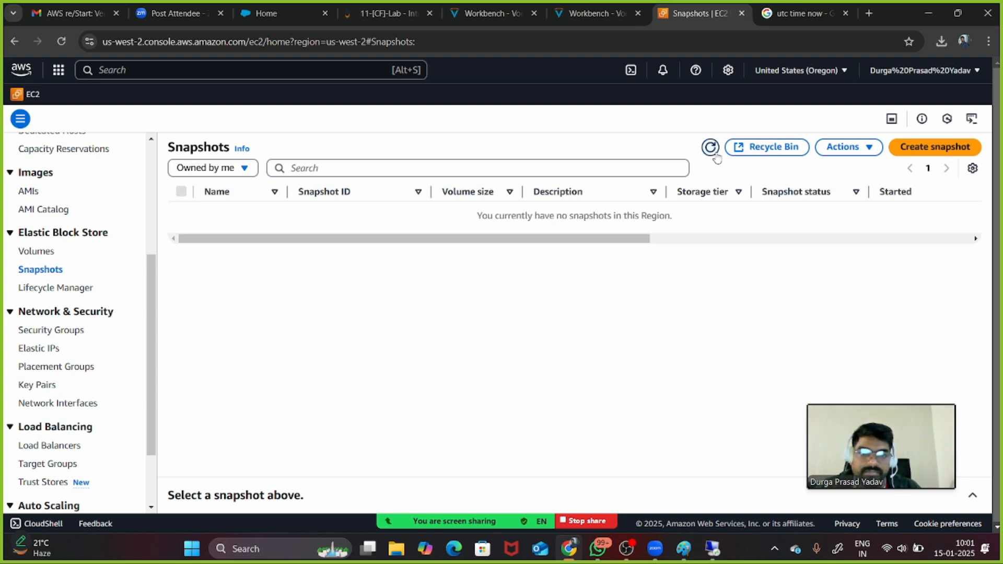
pyautogui.click(712, 148)
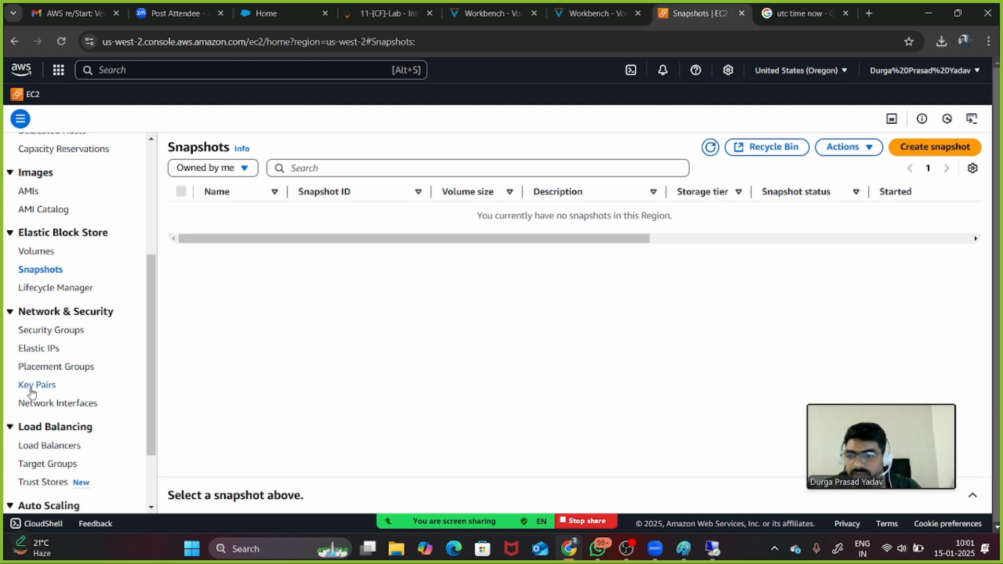
# Open Lifecycle Manager and review the details of Policy-Manager, including its modified date and target volume tag
pyautogui.click(57, 292)
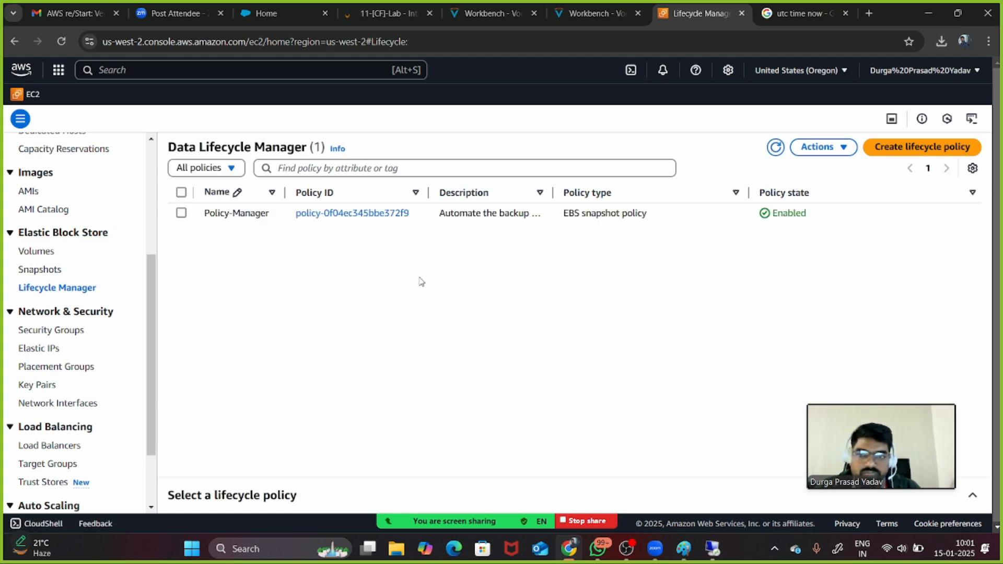
pyautogui.click(187, 214)
pyautogui.scroll(-1, 505, 403)
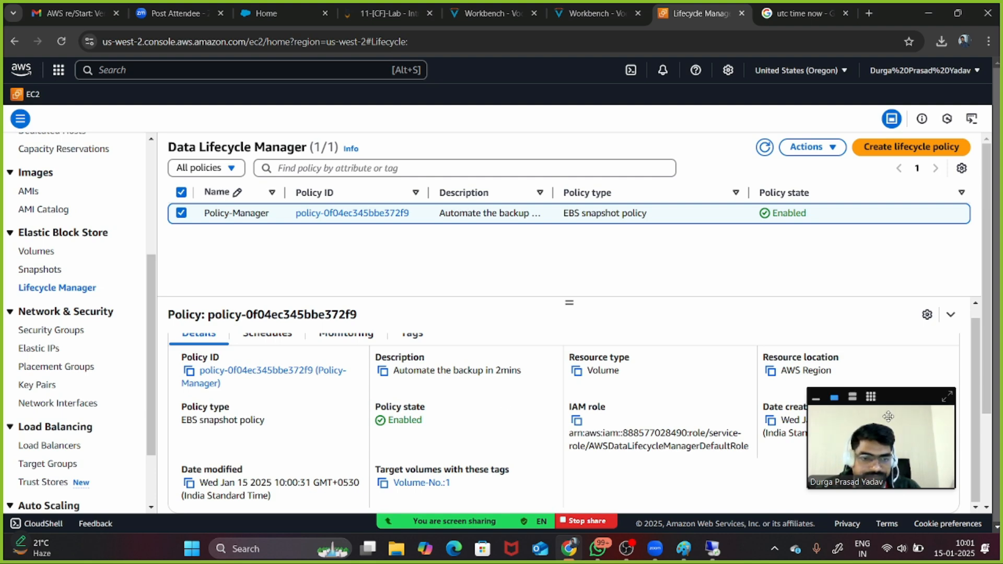
# Switch to the Google results for "utc time now" and reload them to check the current UTC time
pyautogui.moveTo(889, 414); pyautogui.dragTo(887, 268)
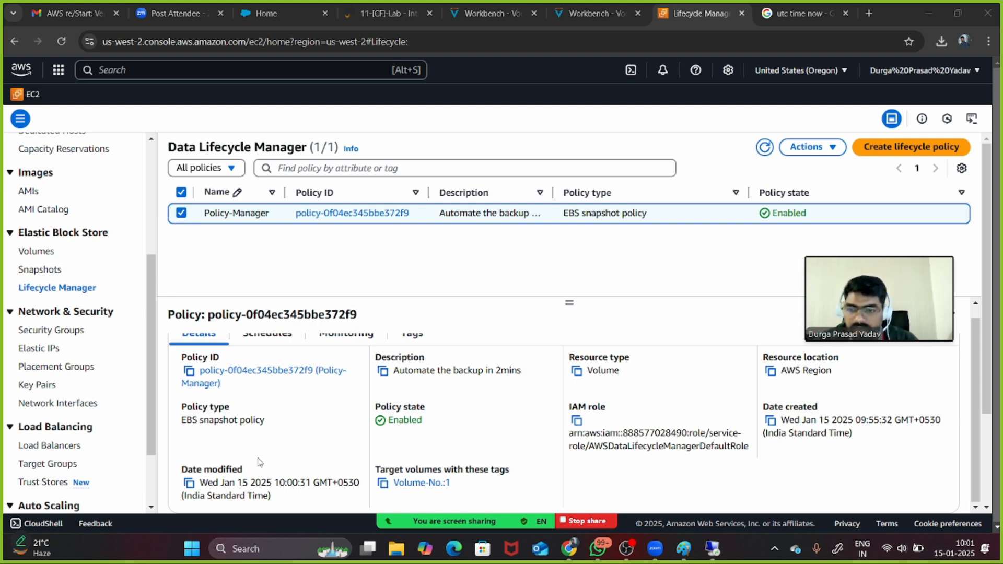
pyautogui.scroll(1, 272, 431)
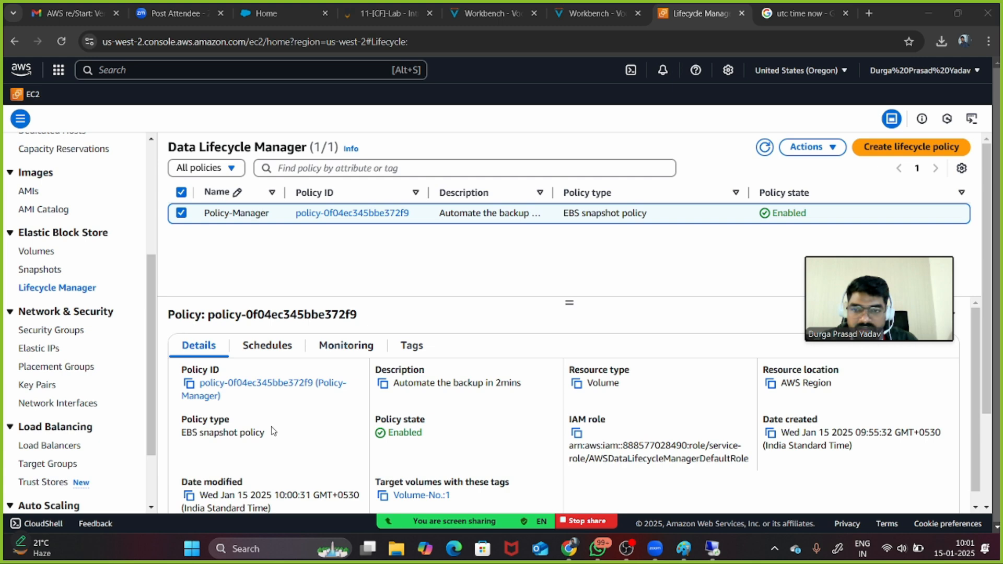
pyautogui.click(805, 14)
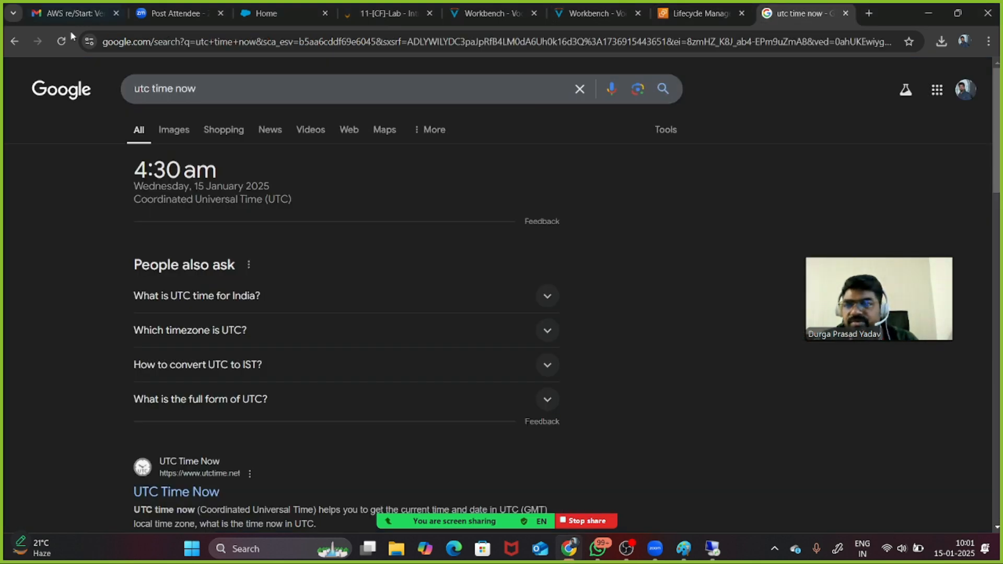
pyautogui.click(62, 42)
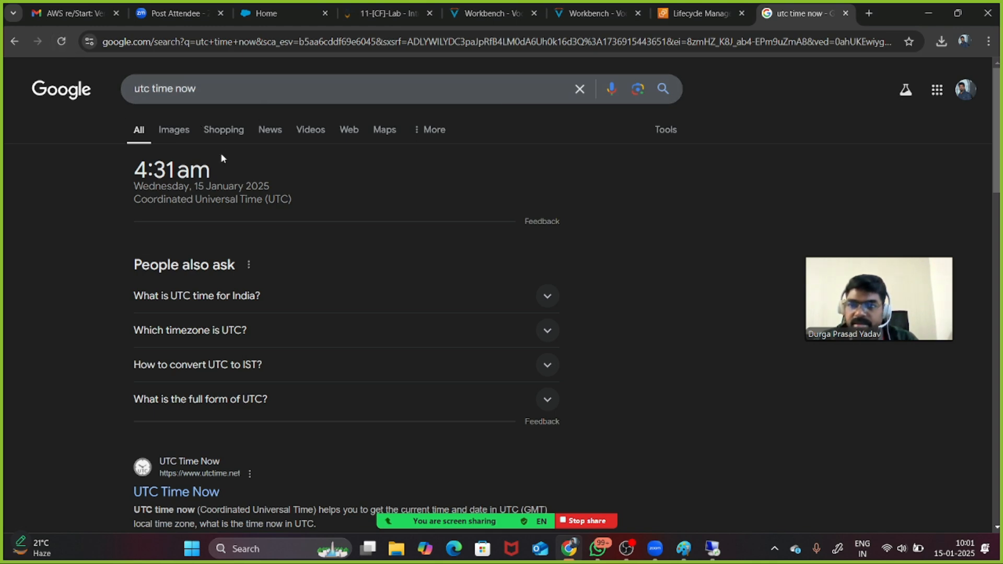
pyautogui.moveTo(220, 153); pyautogui.dragTo(233, 129)
pyautogui.click(232, 130)
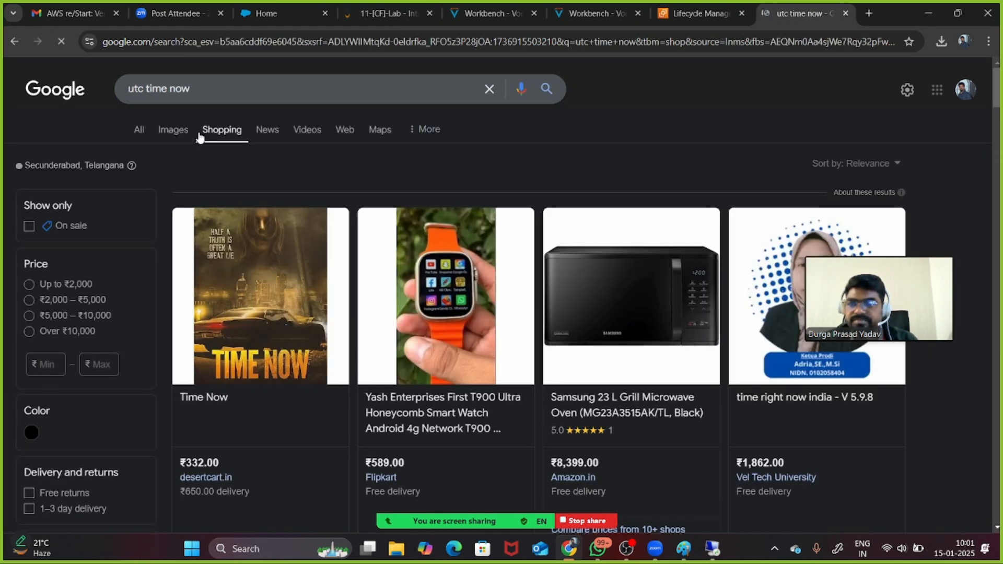
pyautogui.click(141, 130)
# Search Google for "utc time now With seconds" and open the UTC Time Now site to view a live clock
pyautogui.click(219, 92)
pyautogui.write('W')
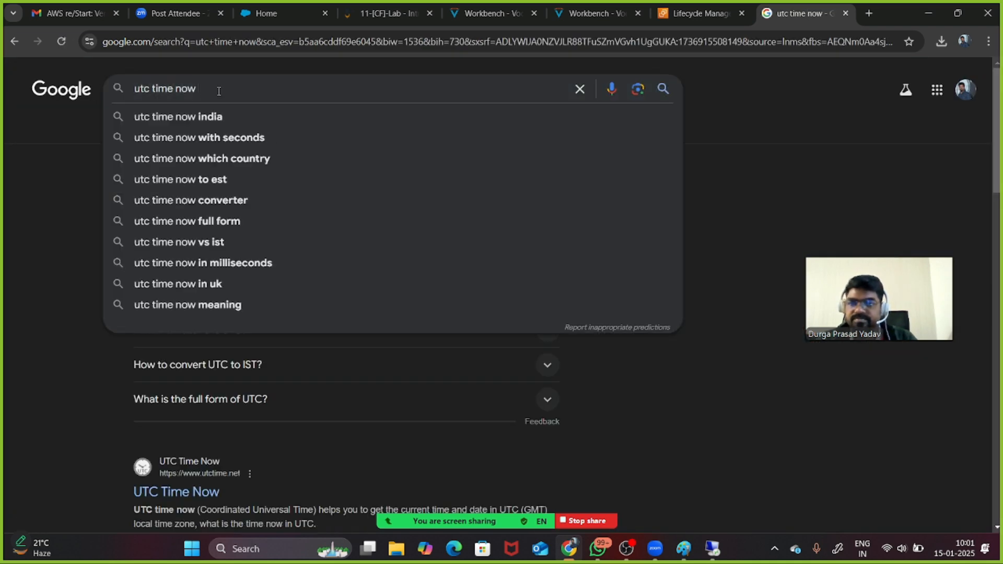
pyautogui.write('Wi')
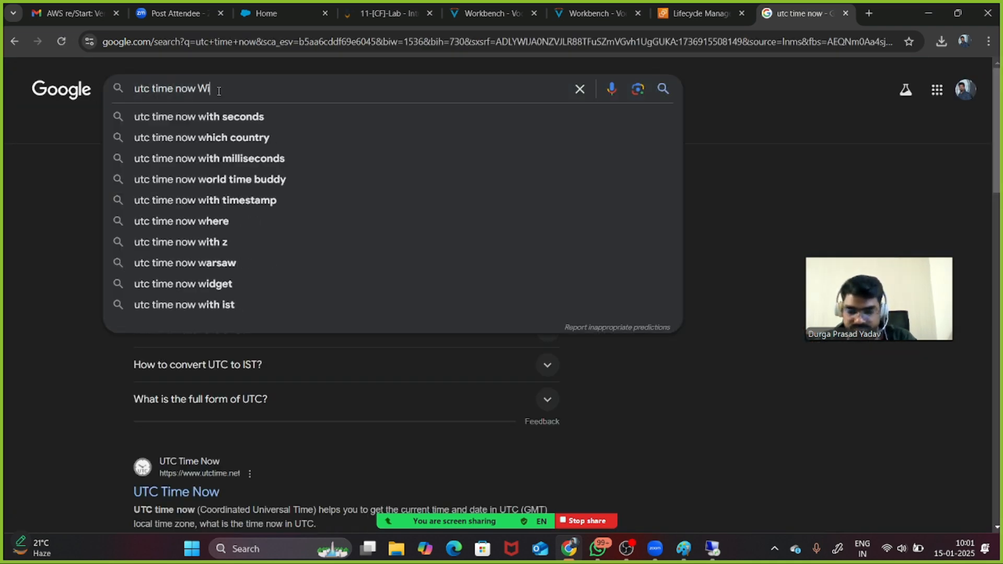
pyautogui.write('th seconds')
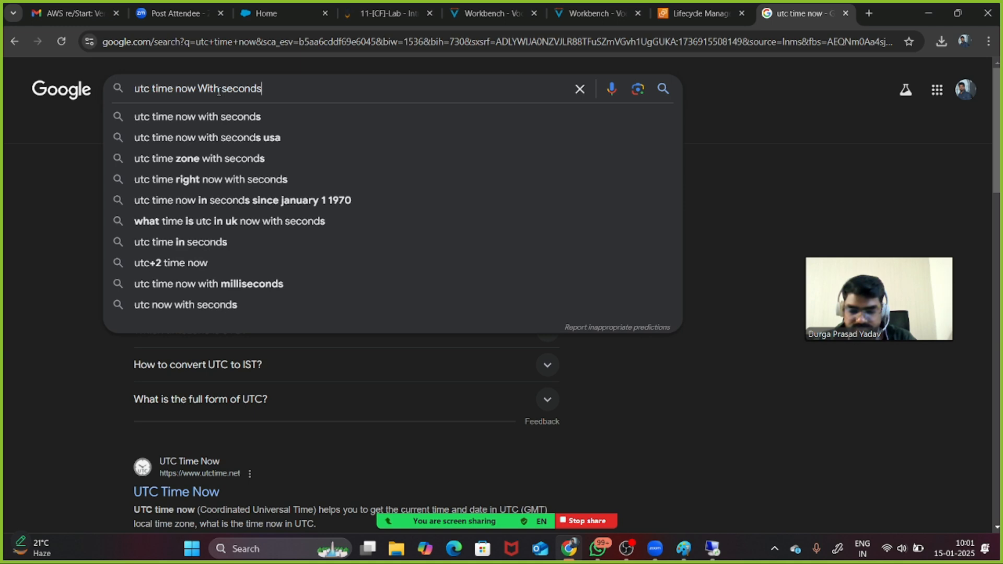
pyautogui.press('Return')
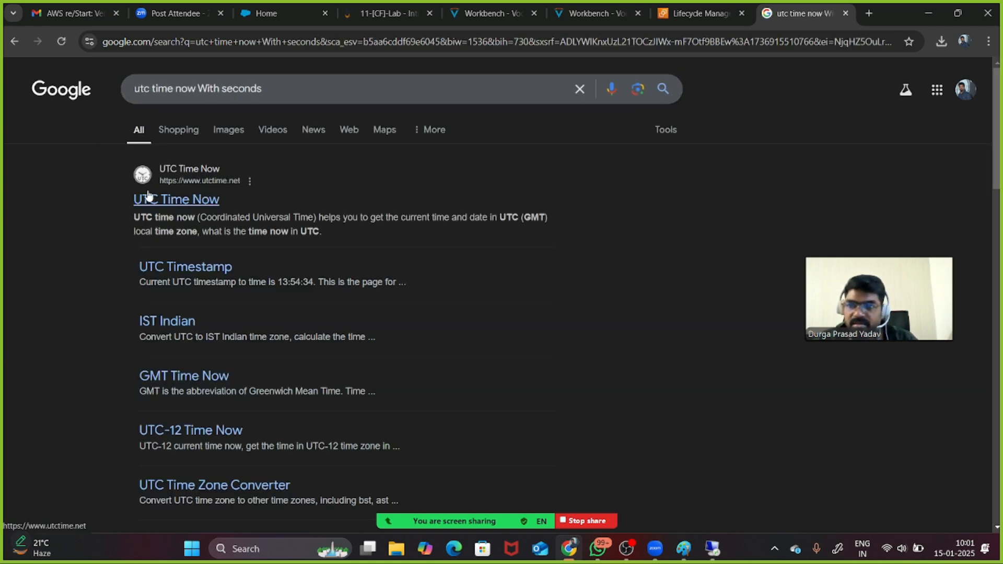
pyautogui.click(144, 199)
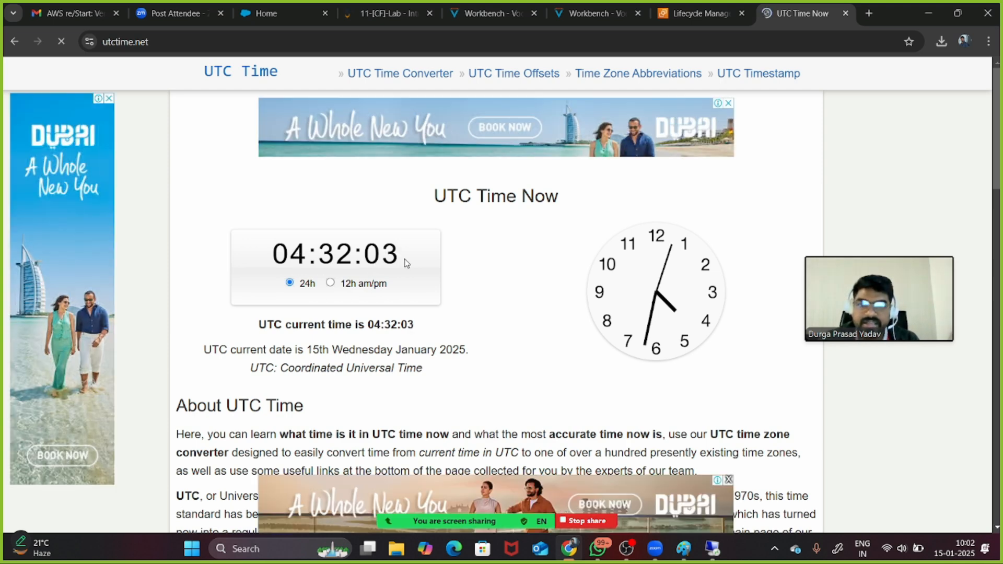
# Return to the EC2 console, refresh the lifecycle policies, and check the EBS Snapshots list repeatedly for new backups
pyautogui.click(686, 17)
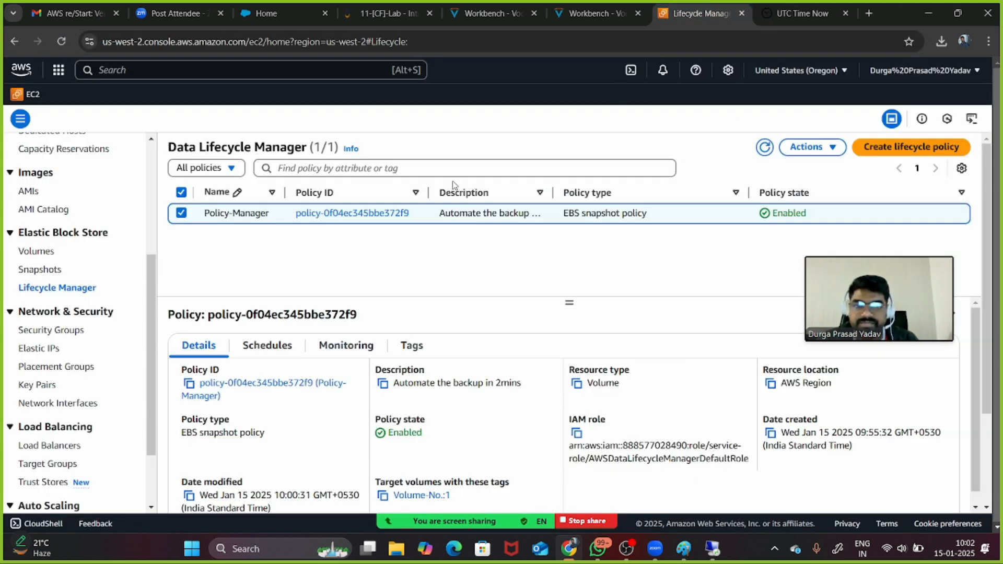
pyautogui.click(766, 148)
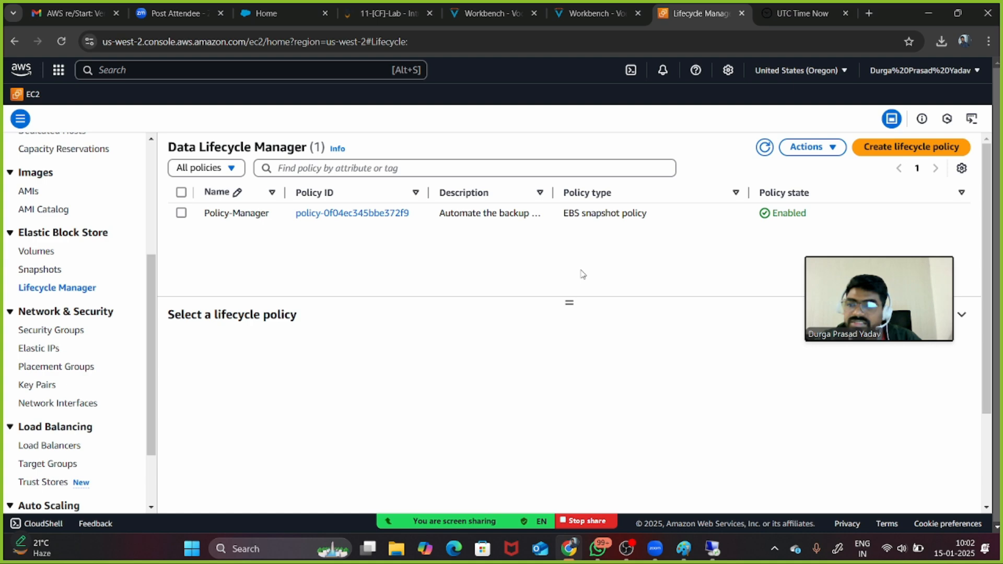
pyautogui.click(47, 275)
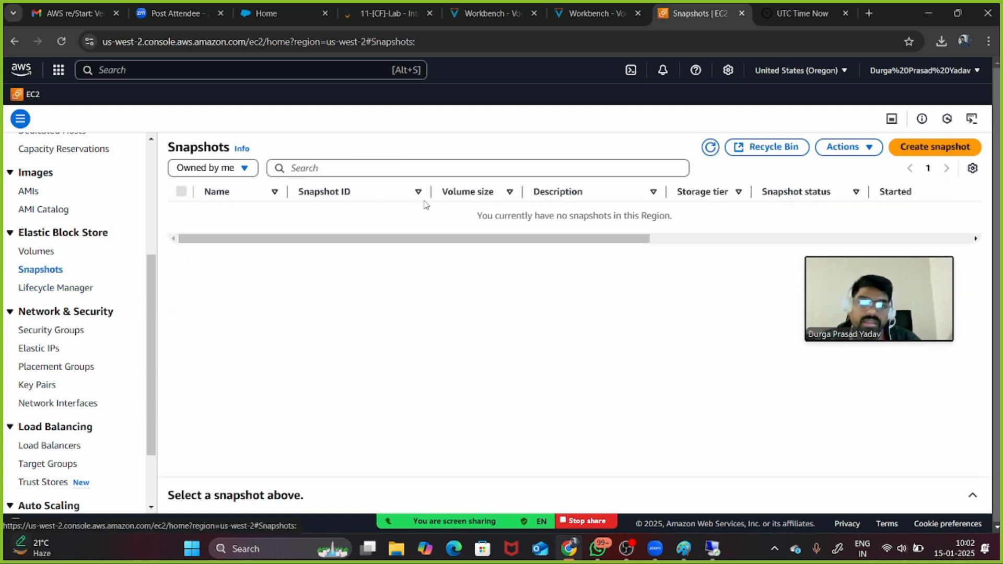
pyautogui.click(711, 148)
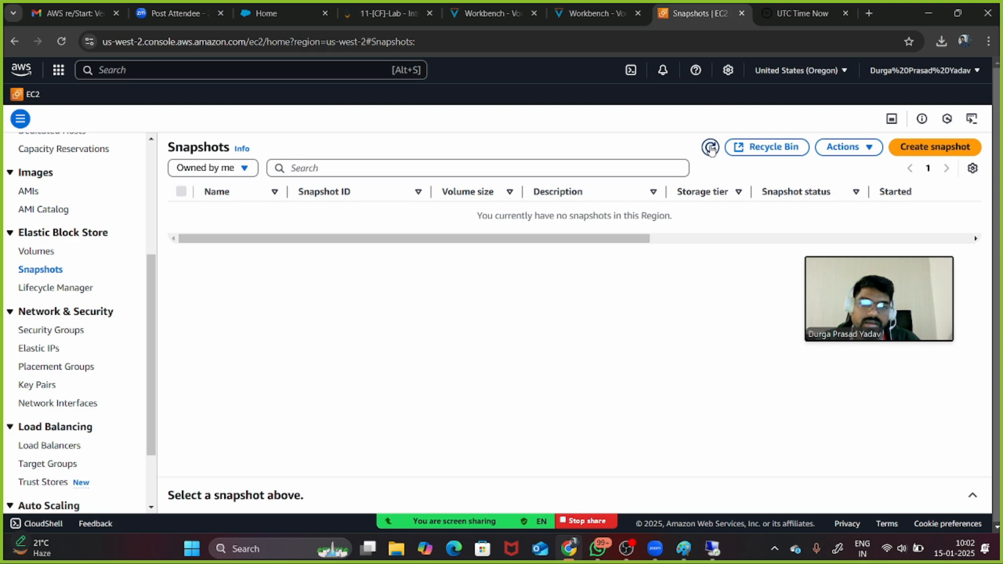
pyautogui.click(712, 149)
pyautogui.click(711, 148)
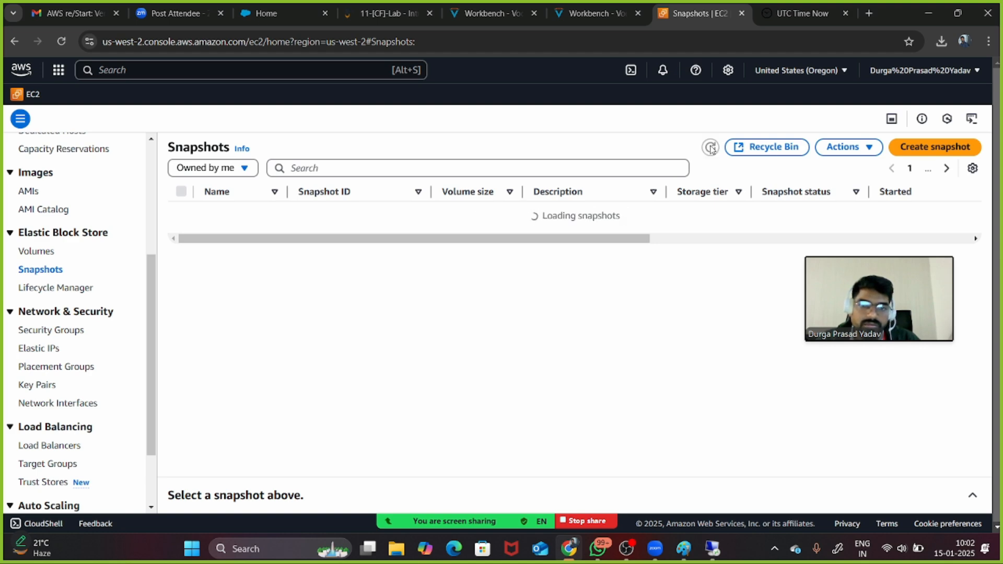
pyautogui.click(712, 149)
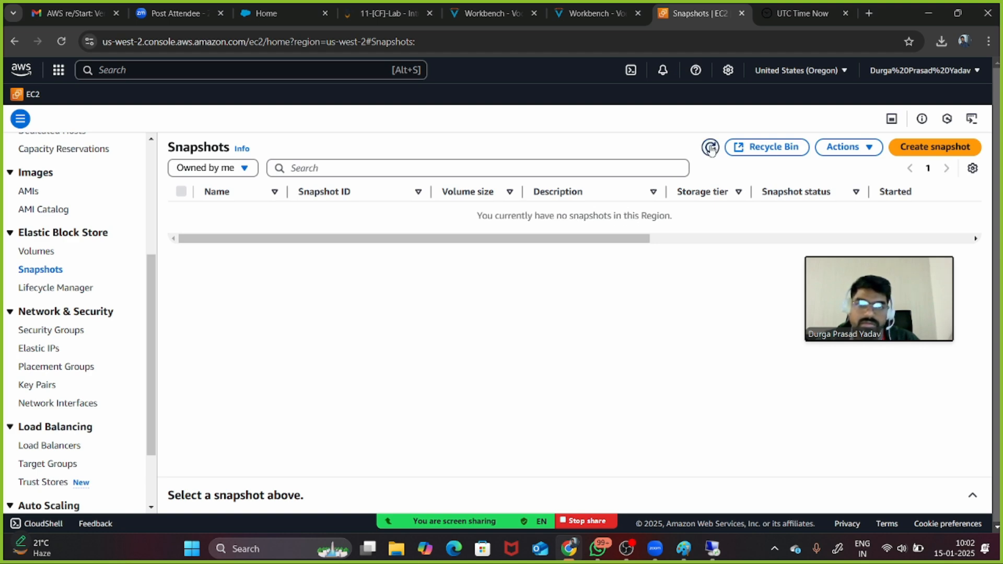
# Check the live UTC clock on the UTC Time Now site, and refresh the EC2 Snapshots list again
pyautogui.click(801, 15)
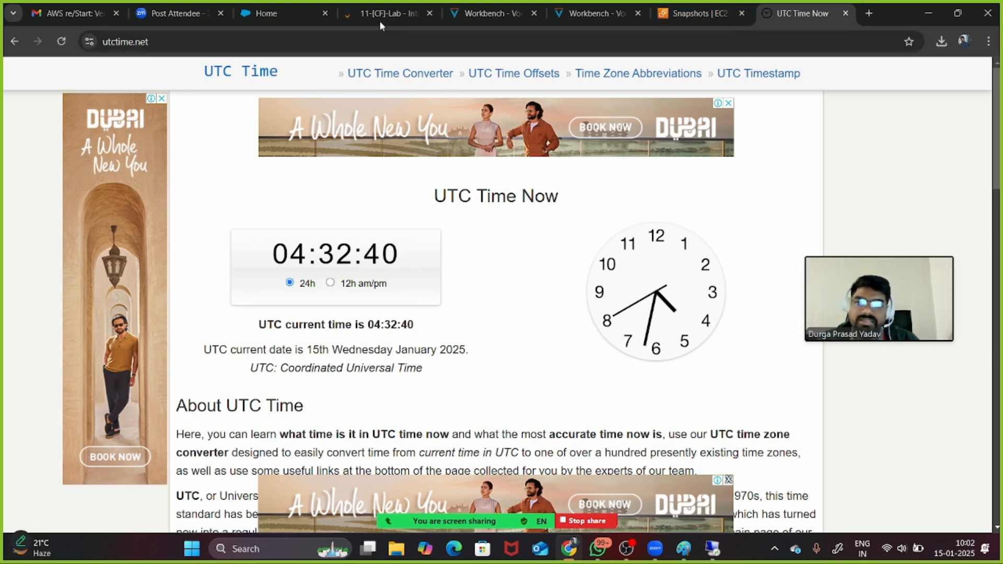
pyautogui.click(695, 13)
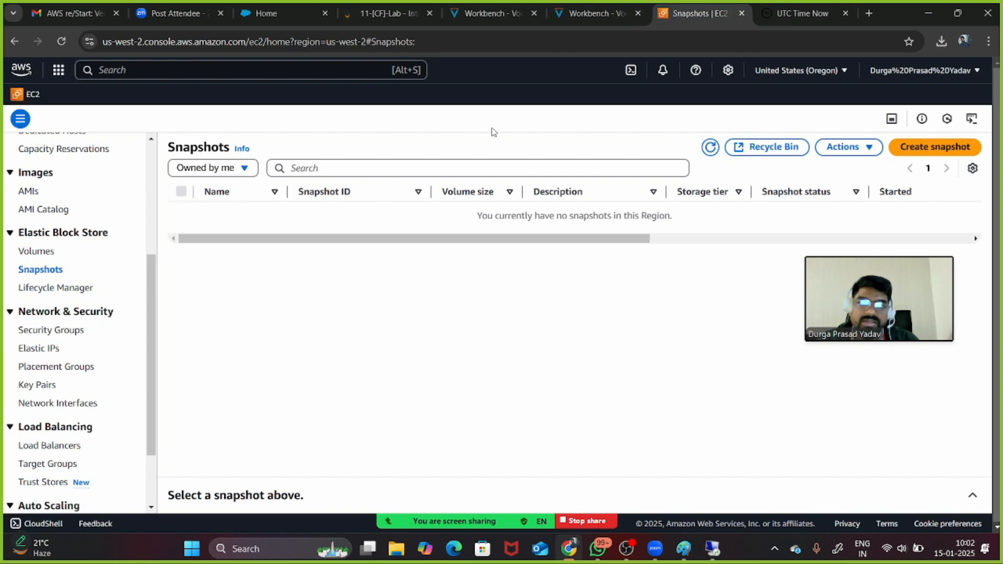
pyautogui.click(711, 148)
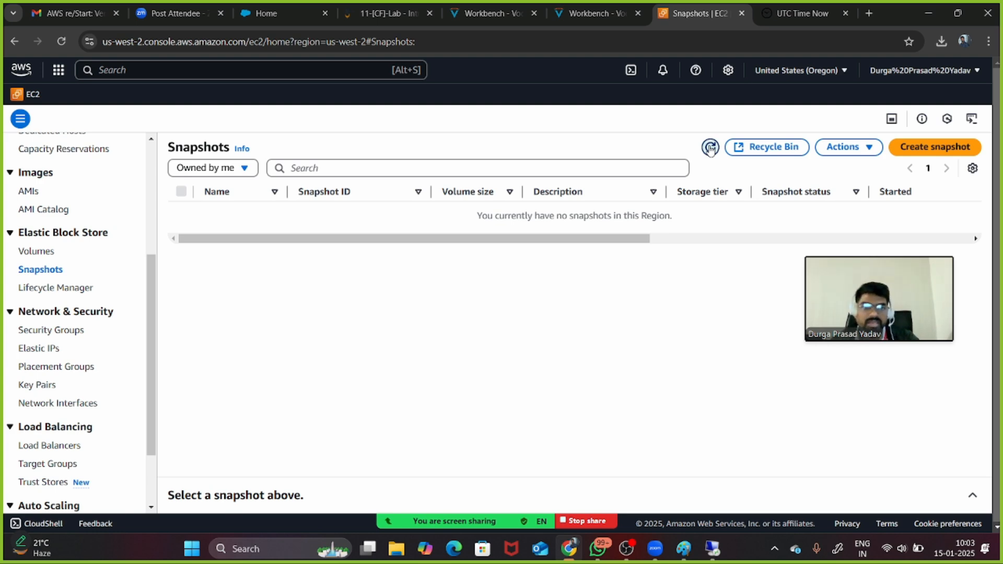
pyautogui.click(711, 148)
pyautogui.click(710, 149)
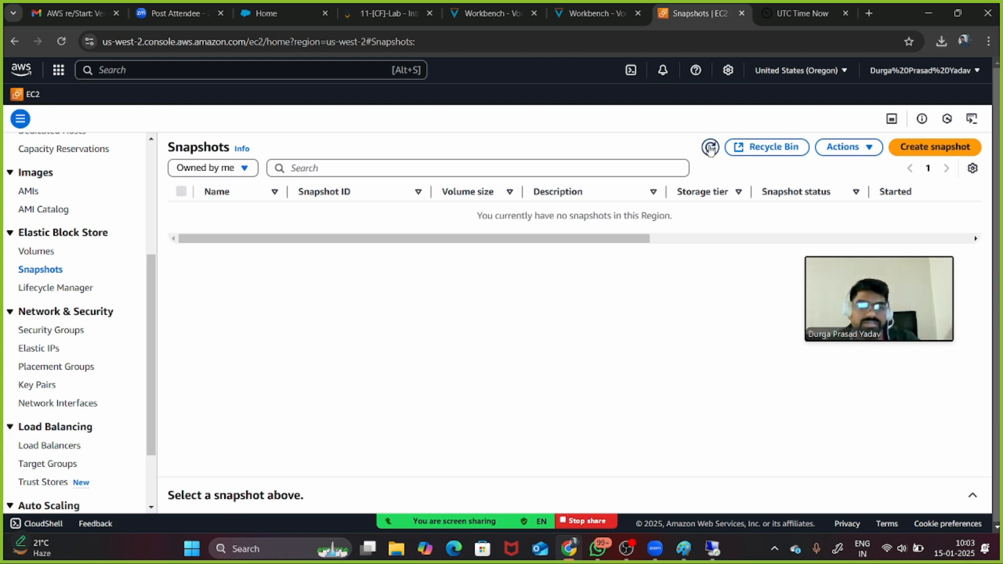
# Look through the private and public snapshots, restore the Owned by me filter, and refresh the list
pyautogui.click(239, 174)
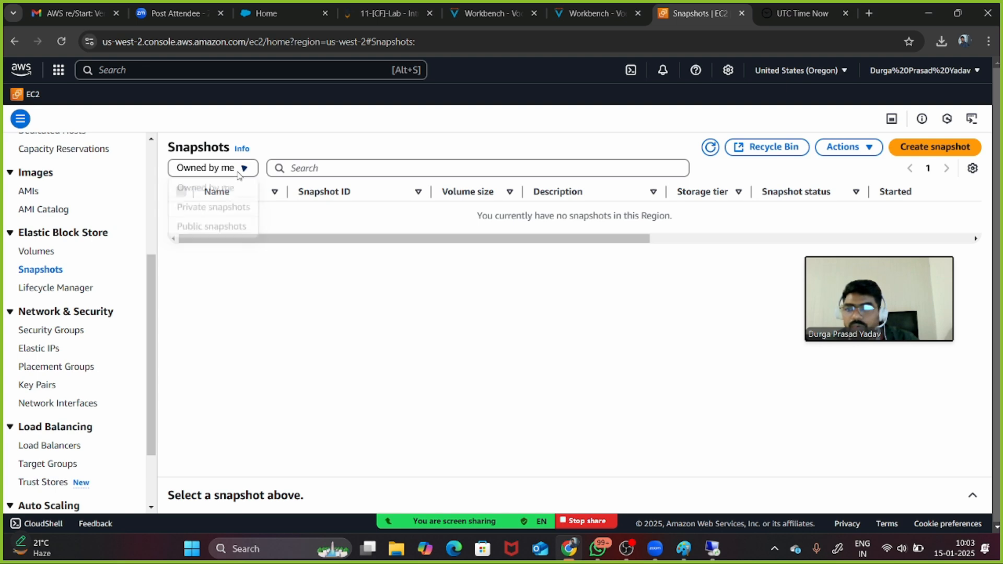
pyautogui.click(232, 210)
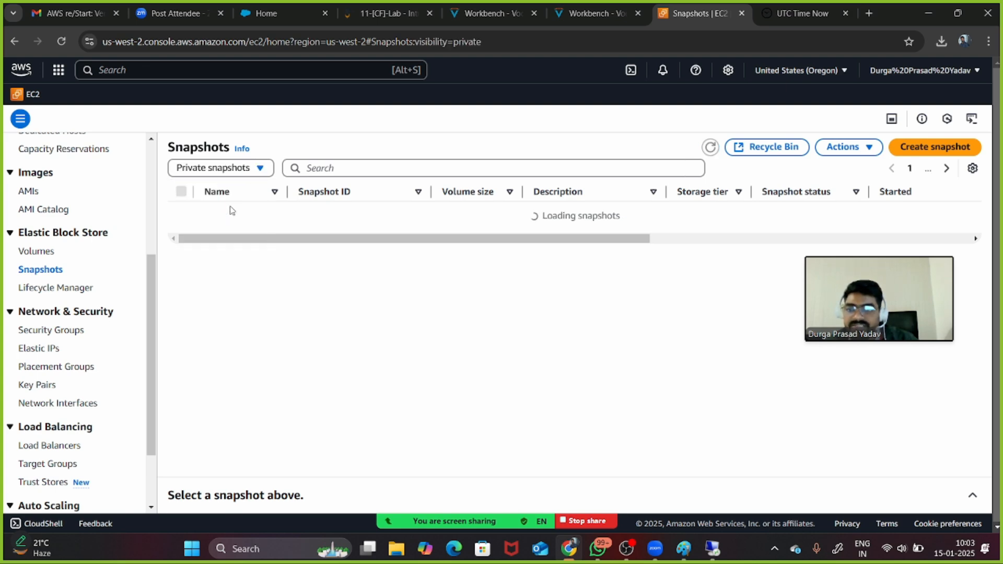
pyautogui.click(242, 175)
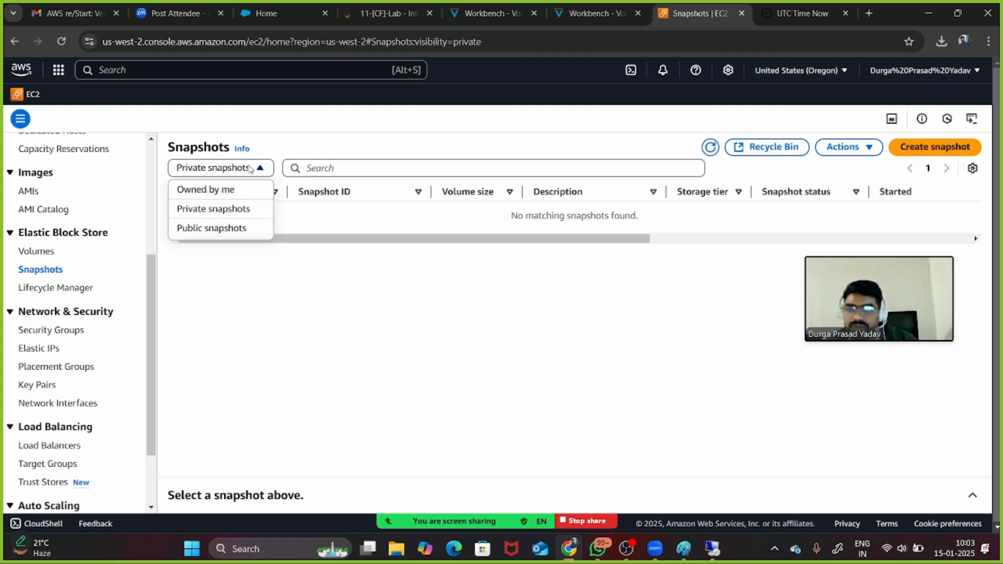
pyautogui.click(232, 228)
pyautogui.click(242, 174)
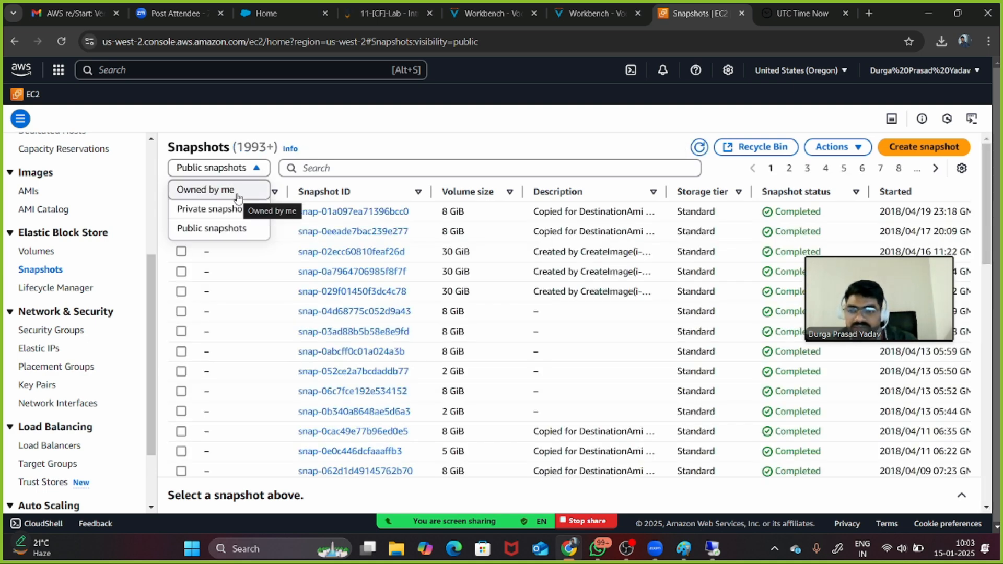
pyautogui.click(238, 191)
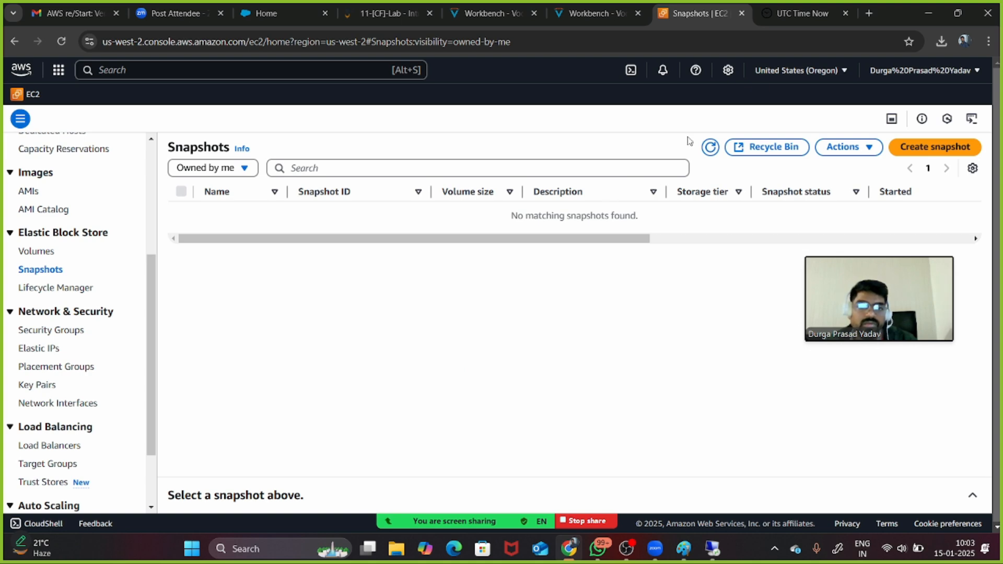
pyautogui.click(710, 146)
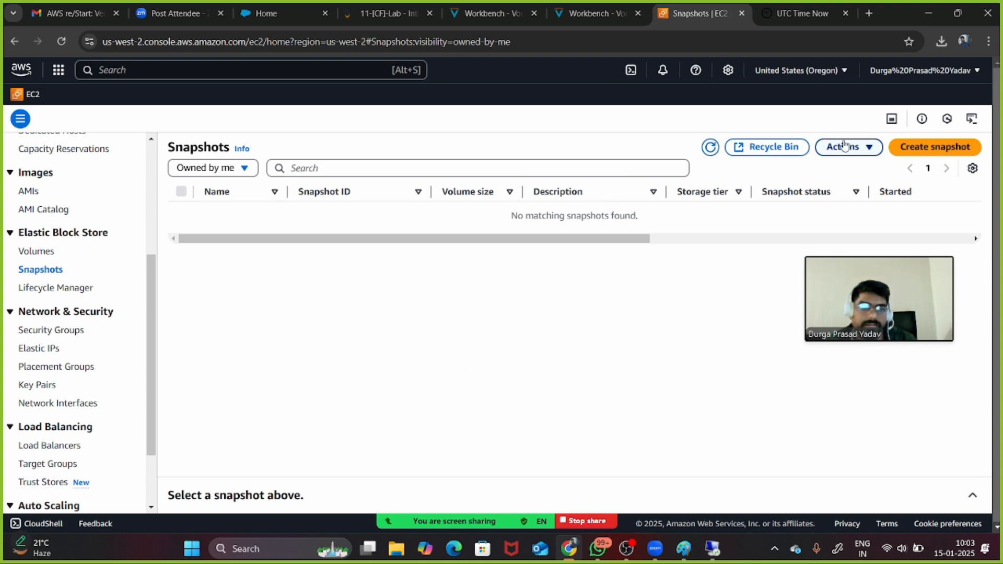
# Open Policy-Manager in Lifecycle Manager and review its details and the frequency and retain rule of Schedule 1
pyautogui.click(60, 287)
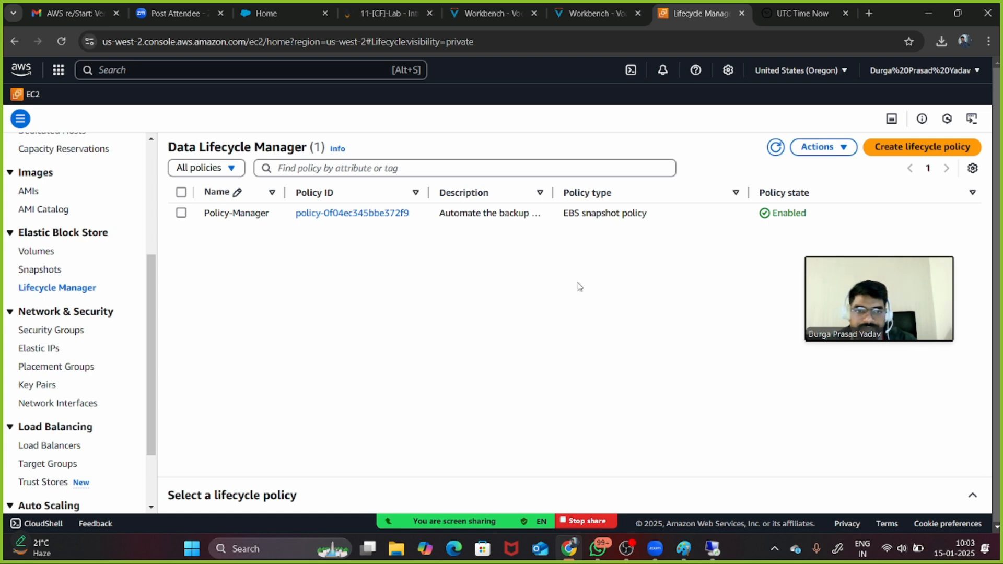
pyautogui.click(181, 213)
pyautogui.scroll(-1, 367, 348)
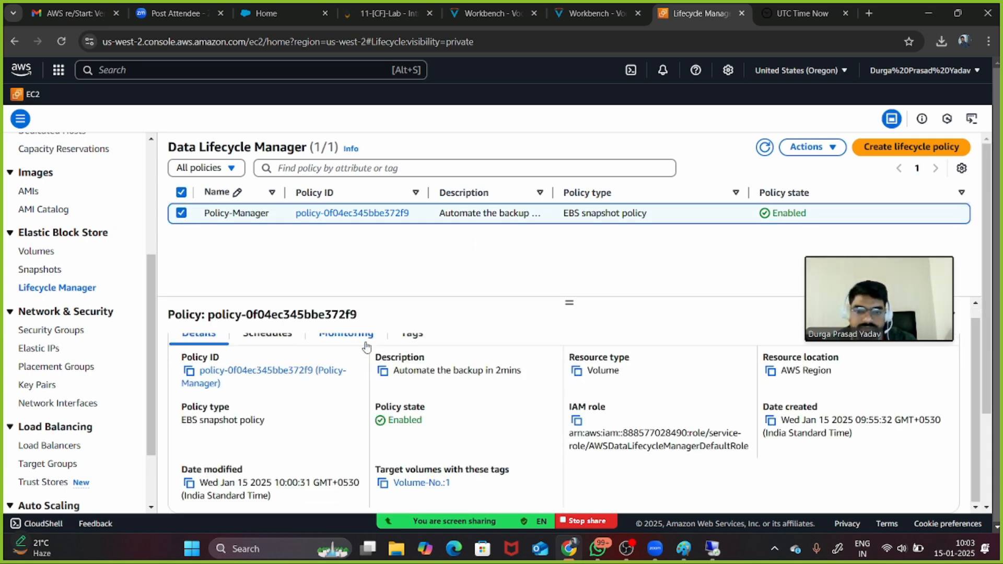
pyautogui.scroll(1, 309, 397)
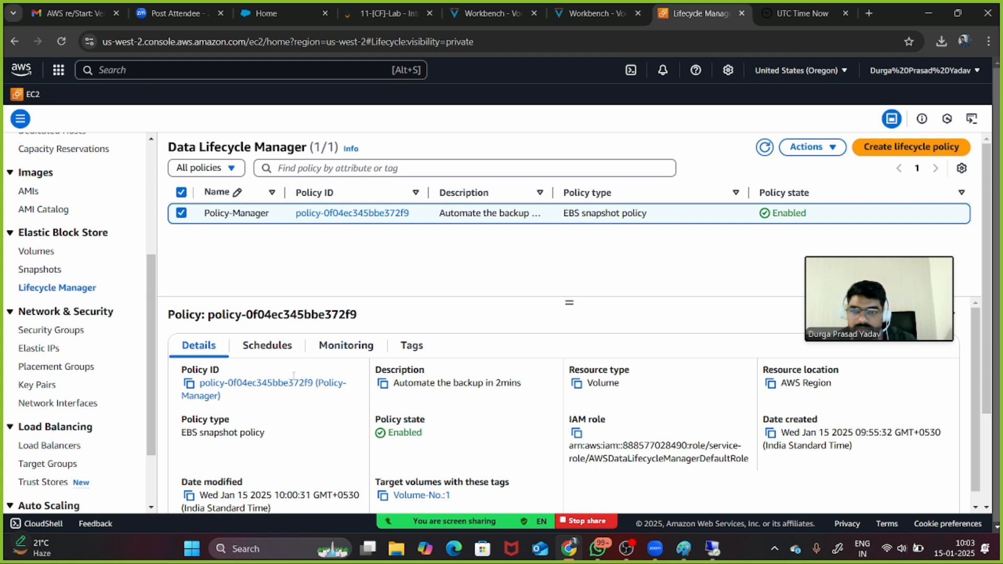
pyautogui.click(267, 346)
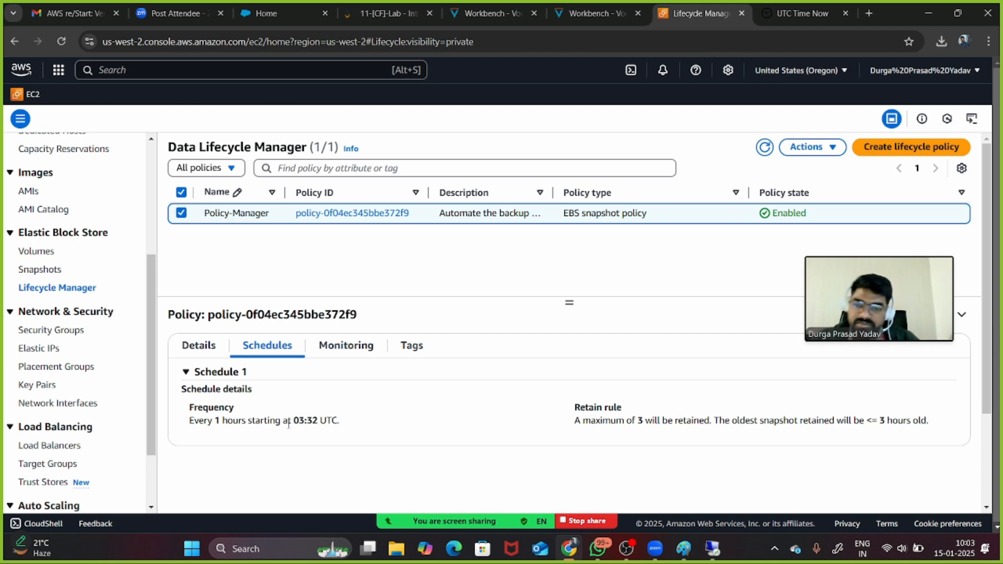
# Compare the schedule with the live UTC clock, and refresh the lifecycle policies and the Snapshots list
pyautogui.click(800, 13)
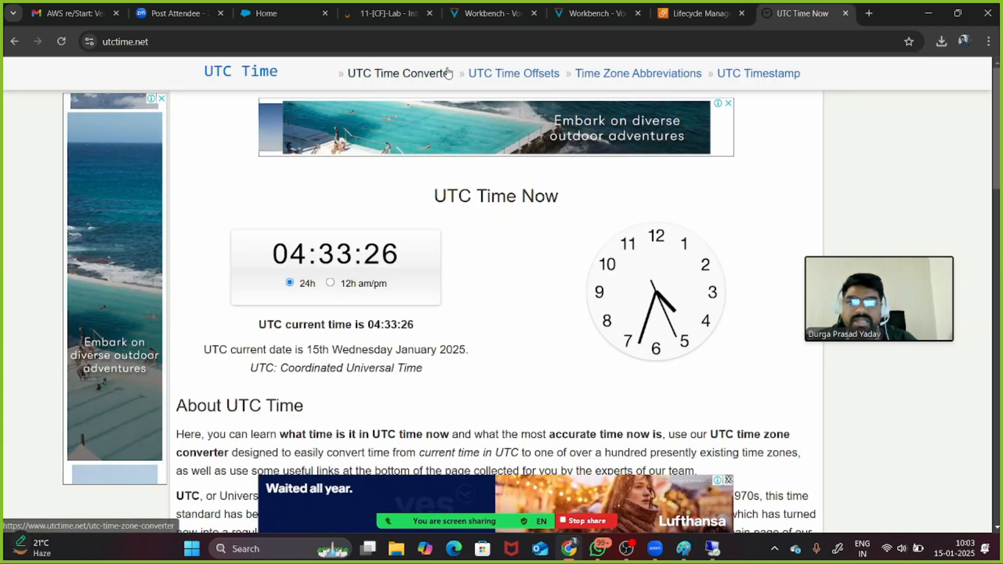
pyautogui.click(704, 7)
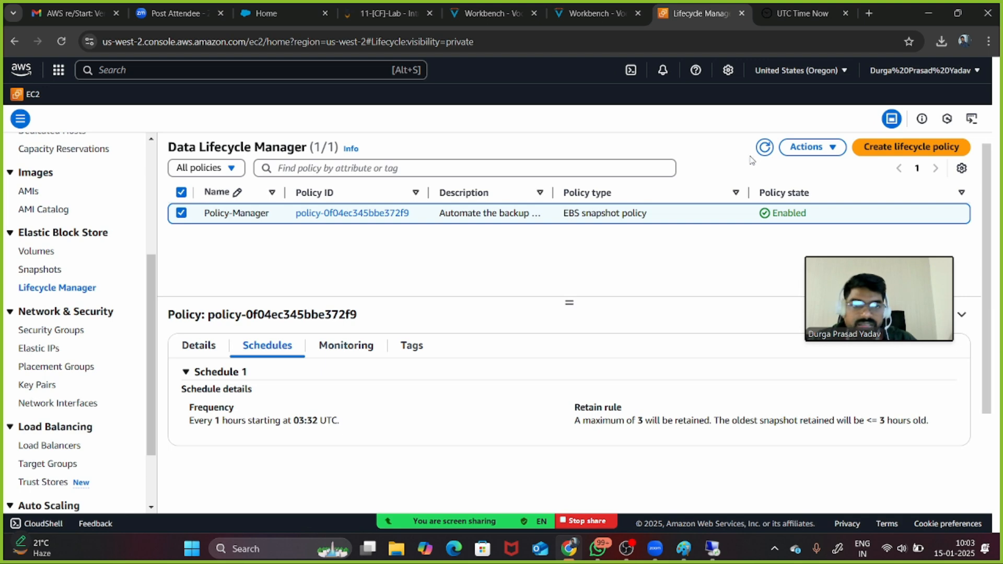
pyautogui.click(765, 148)
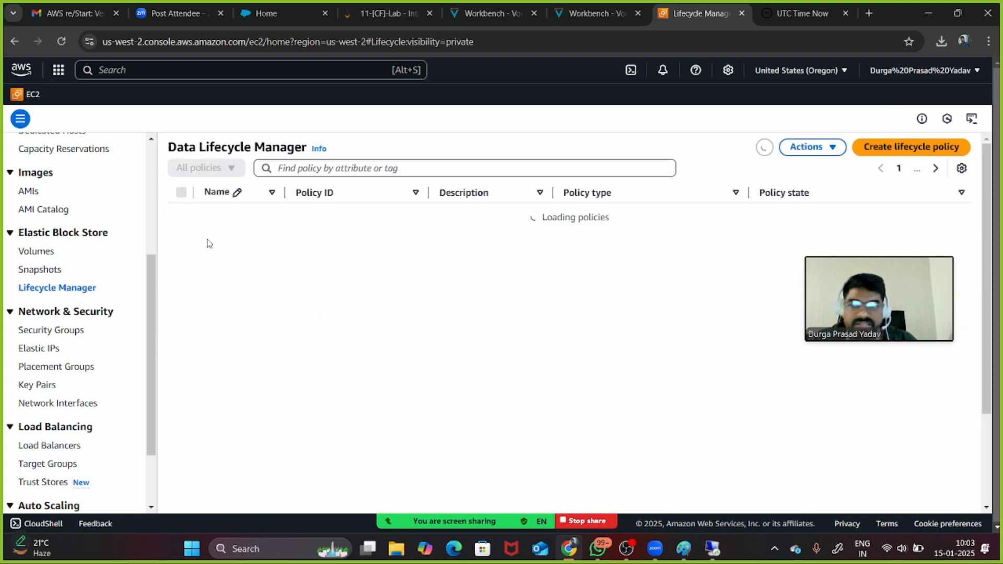
pyautogui.click(39, 270)
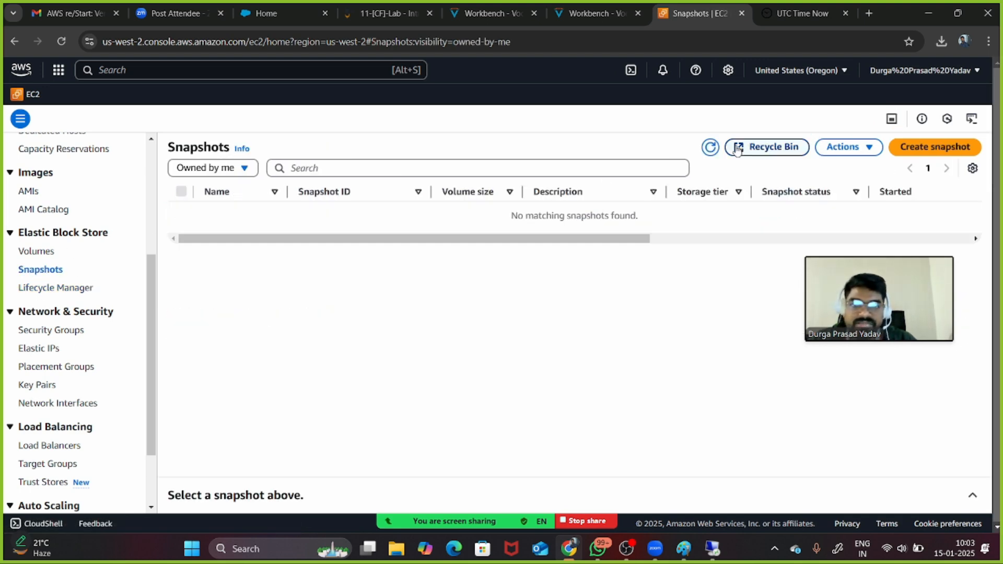
pyautogui.click(710, 148)
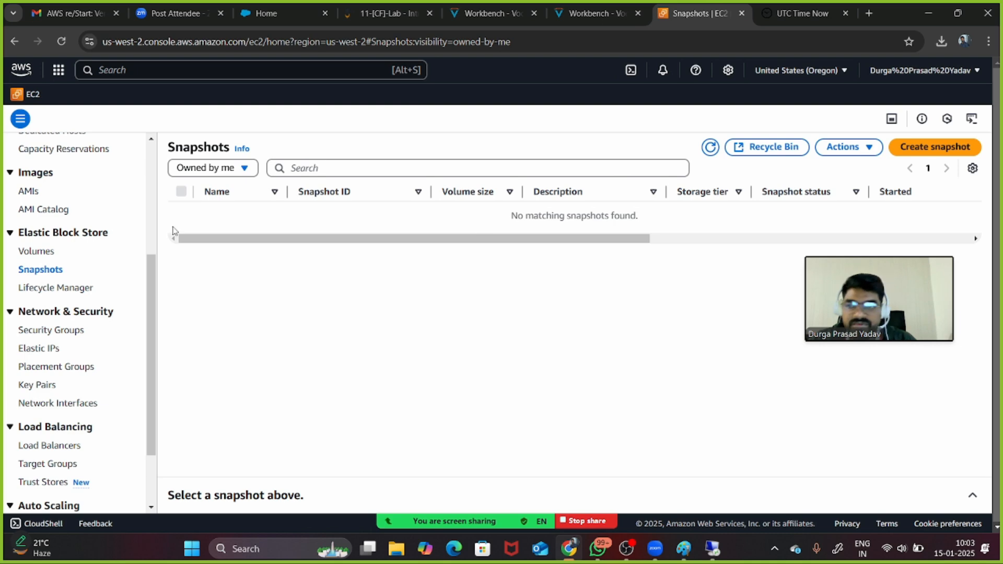
# Refresh the EC2 Volumes list and check the live UTC clock on the UTC Time Now site
pyautogui.click(31, 252)
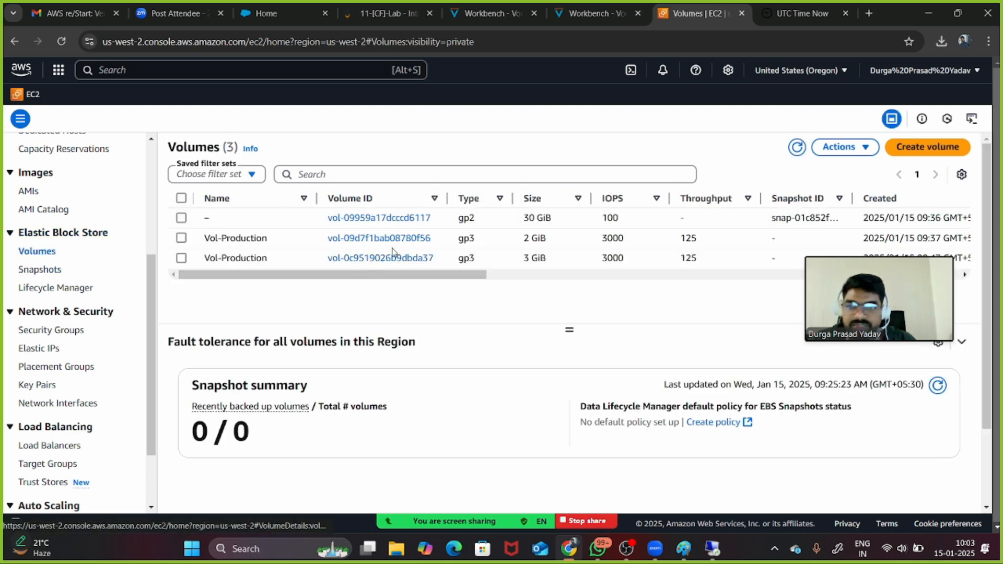
pyautogui.click(800, 147)
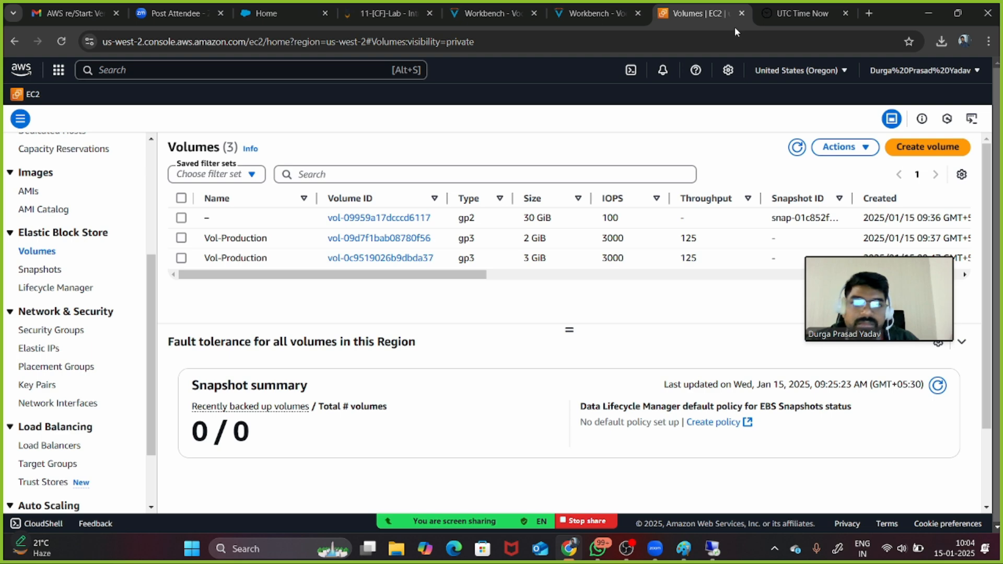
pyautogui.click(803, 14)
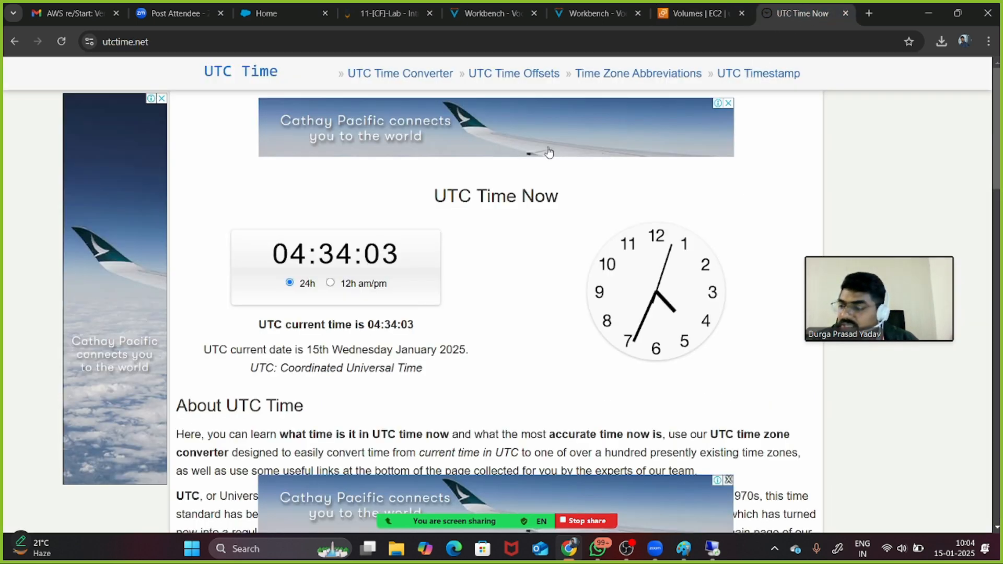
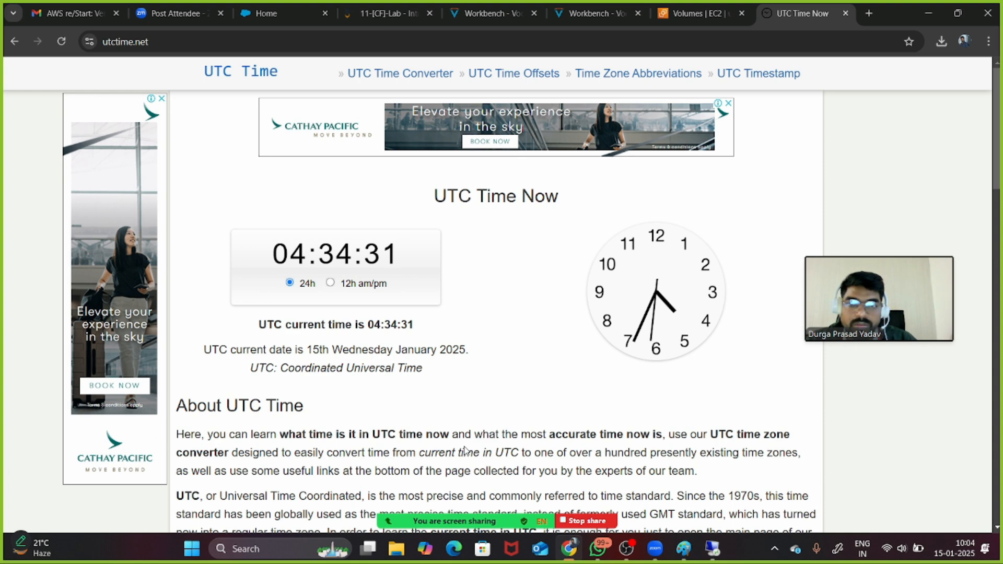
# Look at the participants list of the Zoom meeting and close it
pyautogui.moveTo(455, 522)
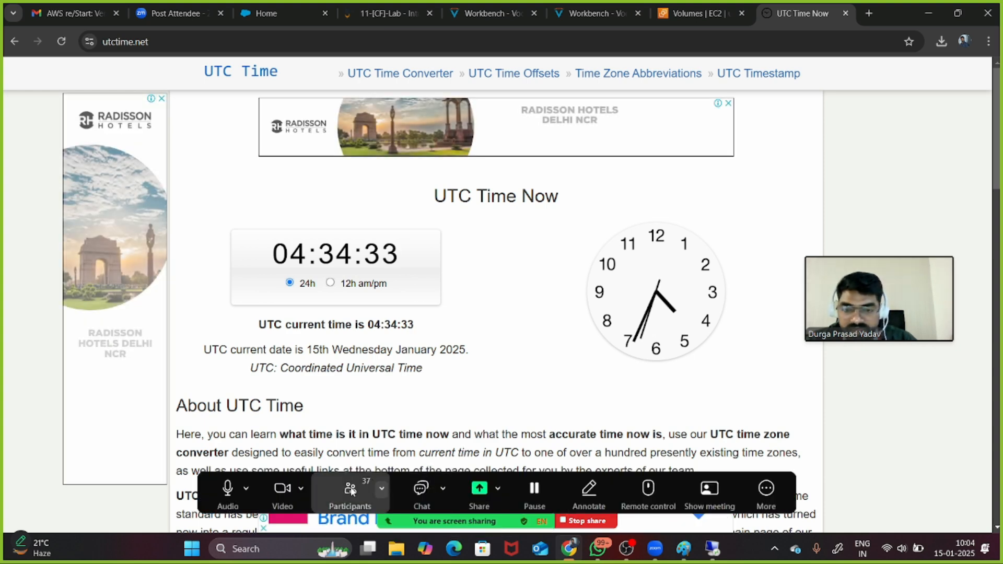
pyautogui.click(350, 491)
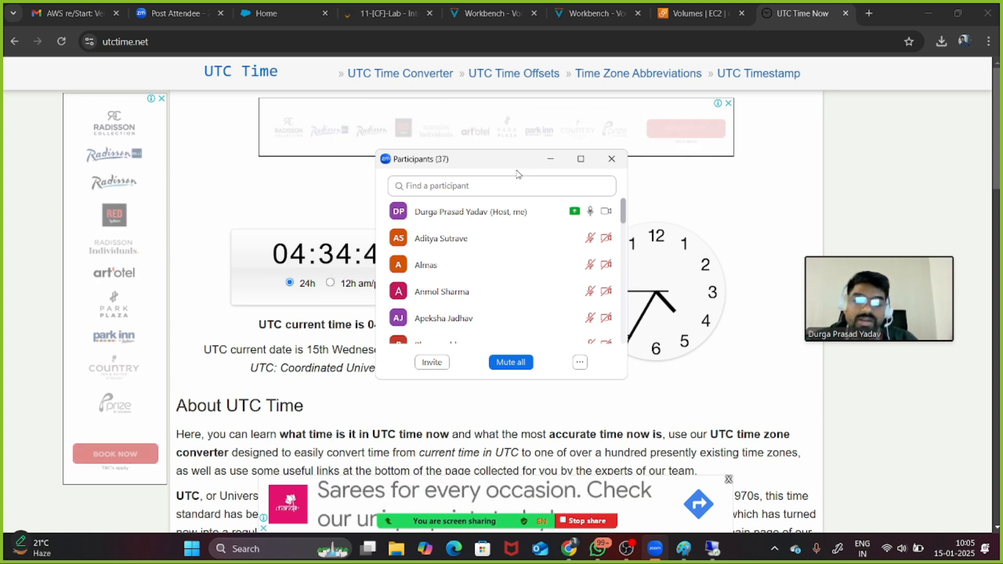
pyautogui.click(612, 160)
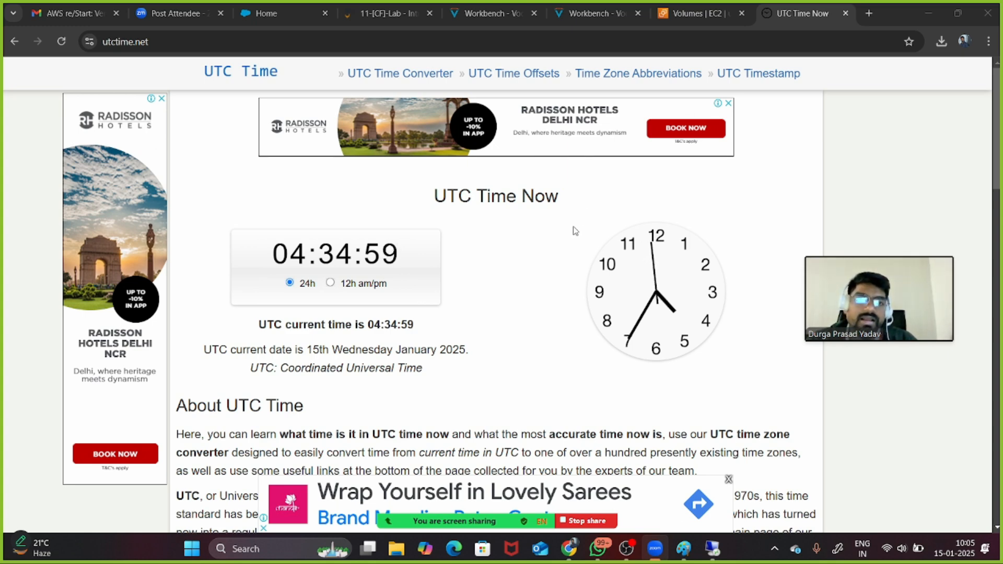
# Return to the EC2 Volumes page and review the details and available actions of the 2 GiB Vol-Production volume
pyautogui.click(690, 20)
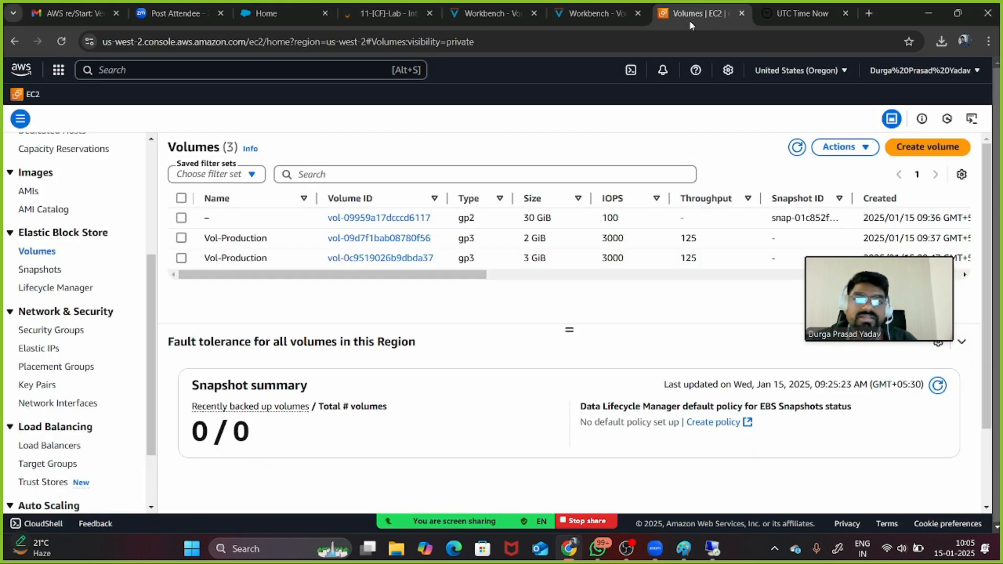
pyautogui.click(183, 240)
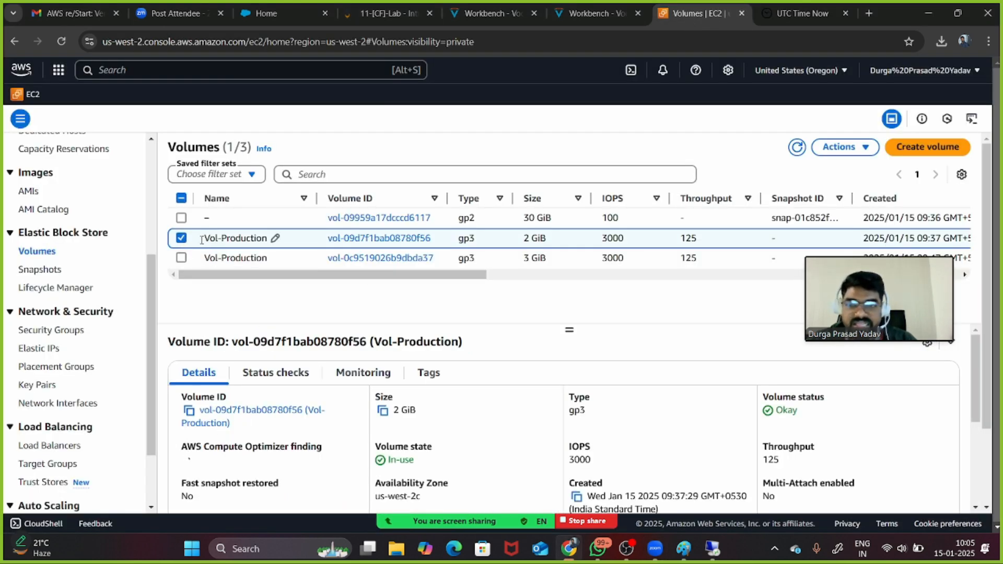
pyautogui.click(841, 147)
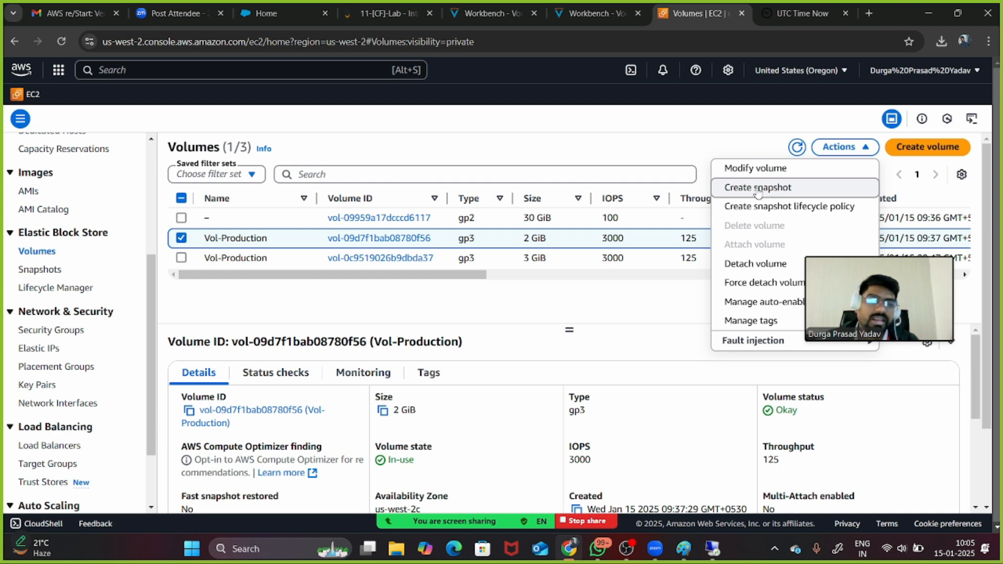
pyautogui.click(684, 145)
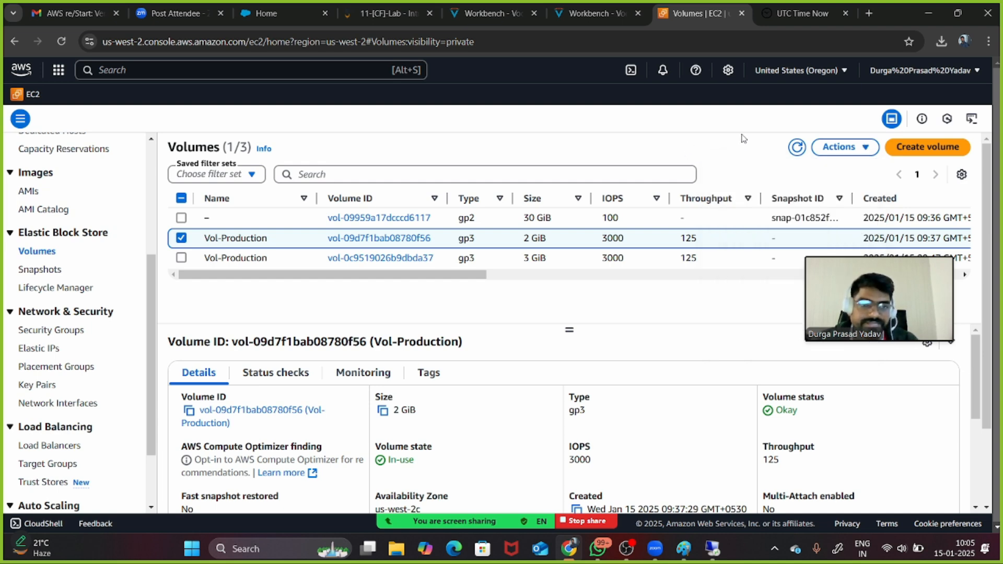
# Refresh the Volumes list and the Snapshots list
pyautogui.click(797, 148)
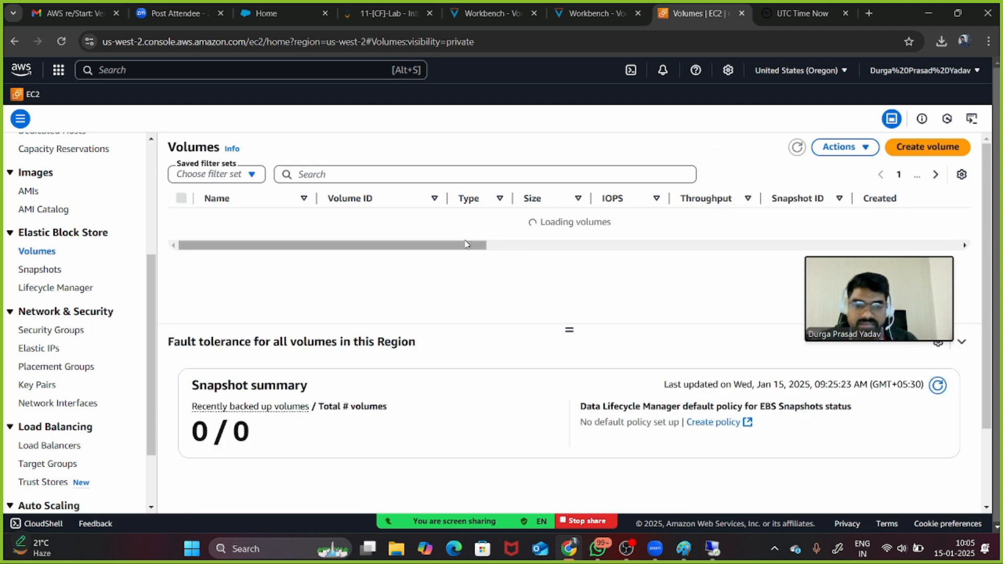
pyautogui.click(36, 273)
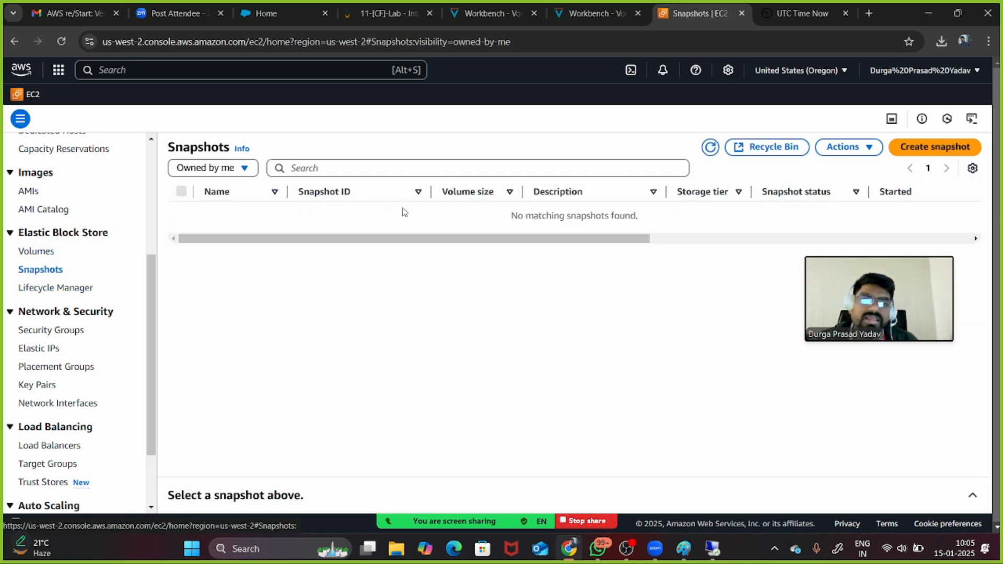
pyautogui.click(711, 148)
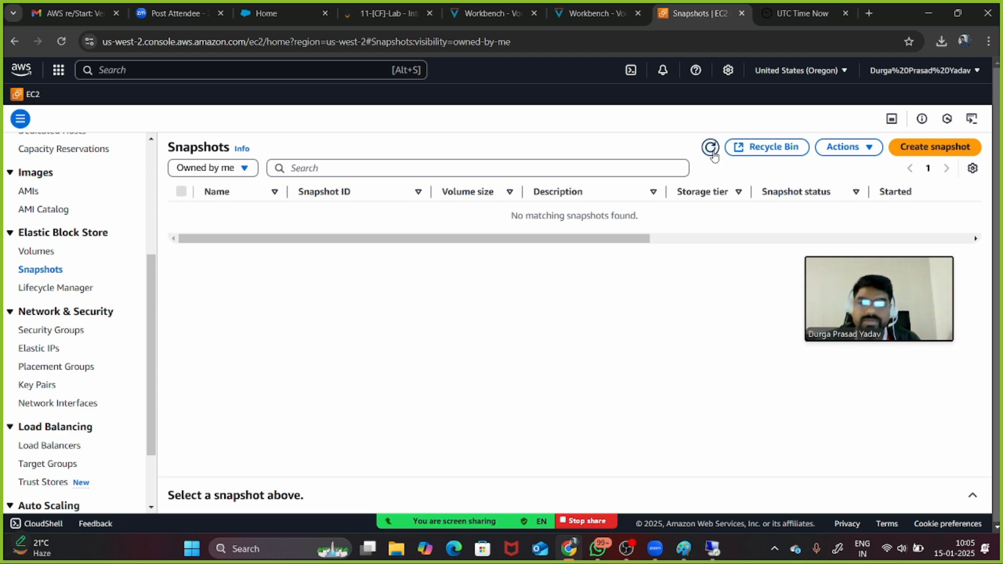
# Examine Policy-Manager's monitoring graphs for targeted resources and snapshot creation in Lifecycle Manager, with the time range set to 3h
pyautogui.click(62, 288)
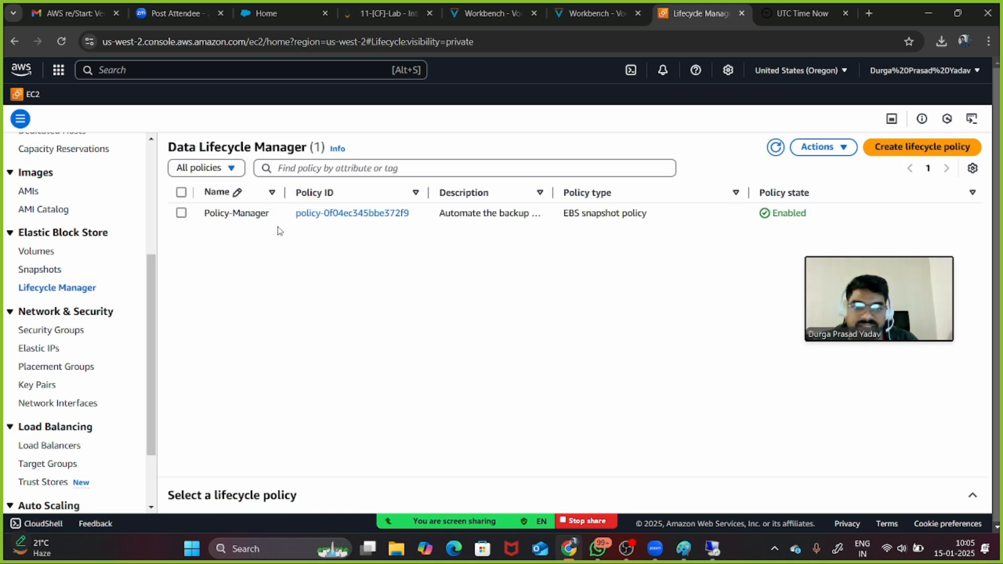
pyautogui.click(239, 216)
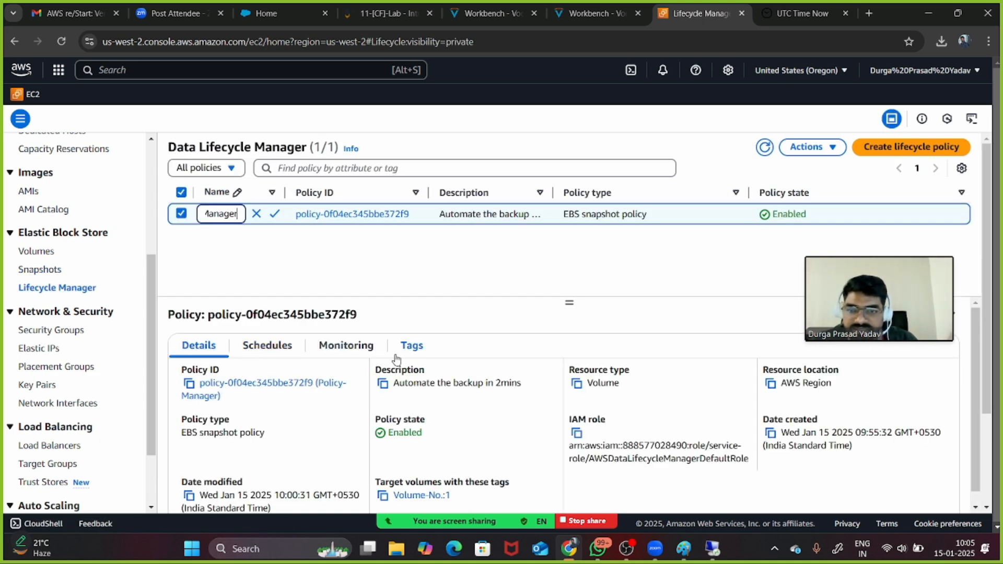
pyautogui.click(330, 348)
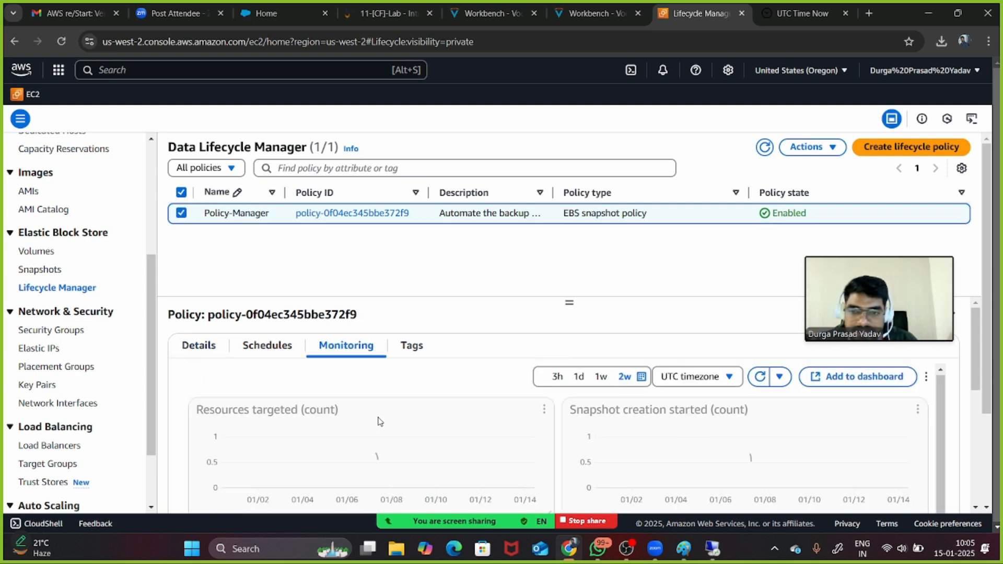
pyautogui.scroll(-2, 415, 392)
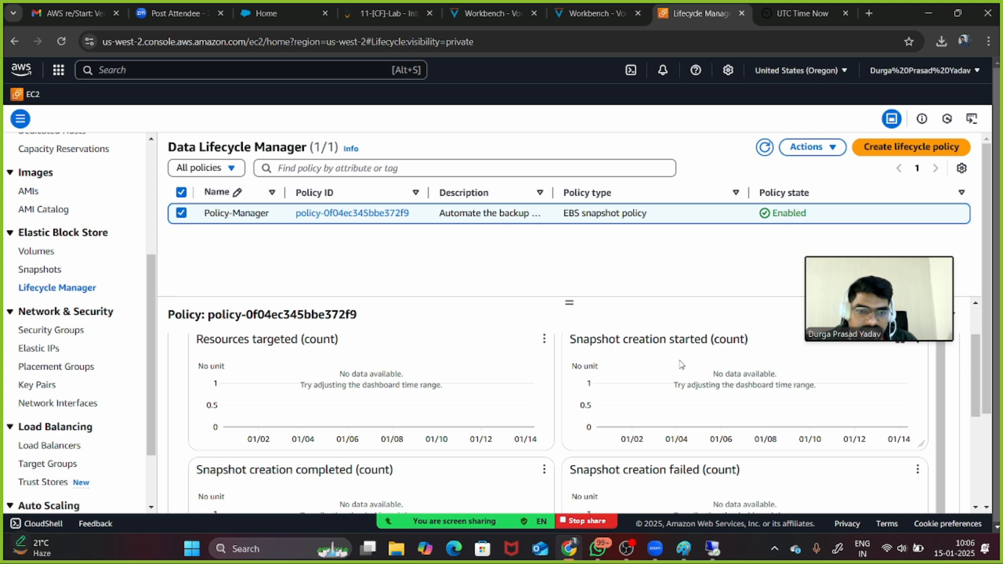
pyautogui.scroll(-5, 642, 408)
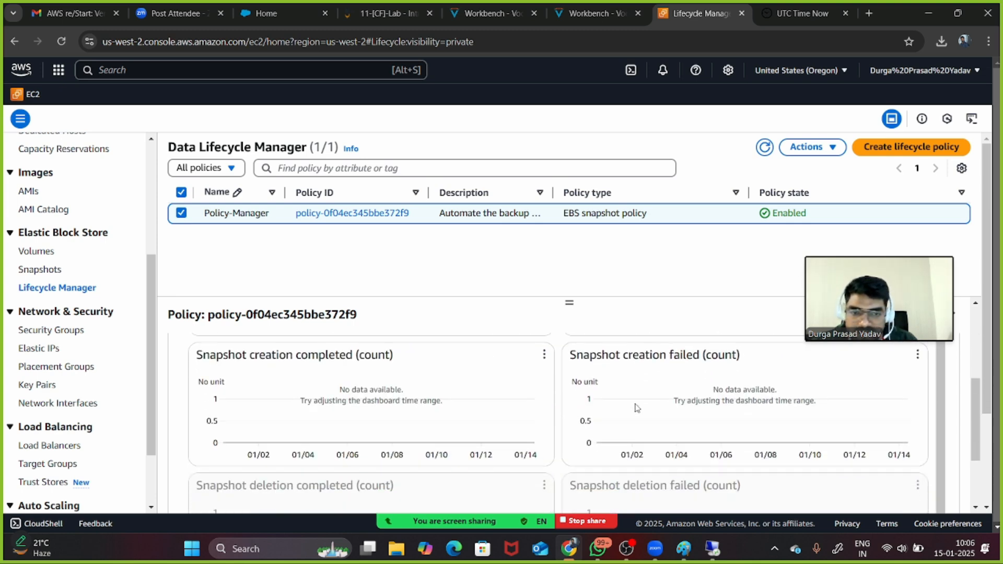
pyautogui.scroll(7, 637, 409)
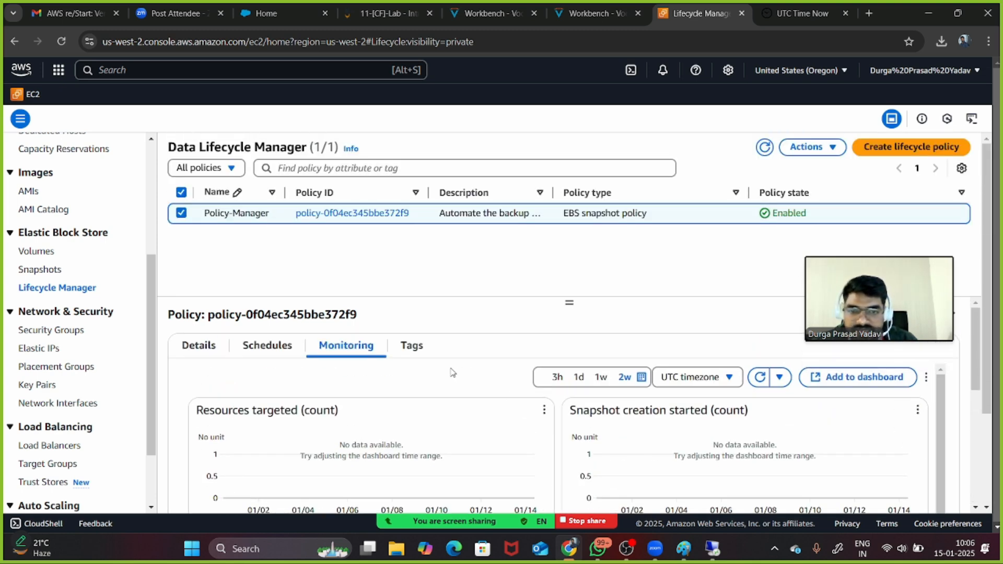
pyautogui.click(411, 346)
pyautogui.click(348, 346)
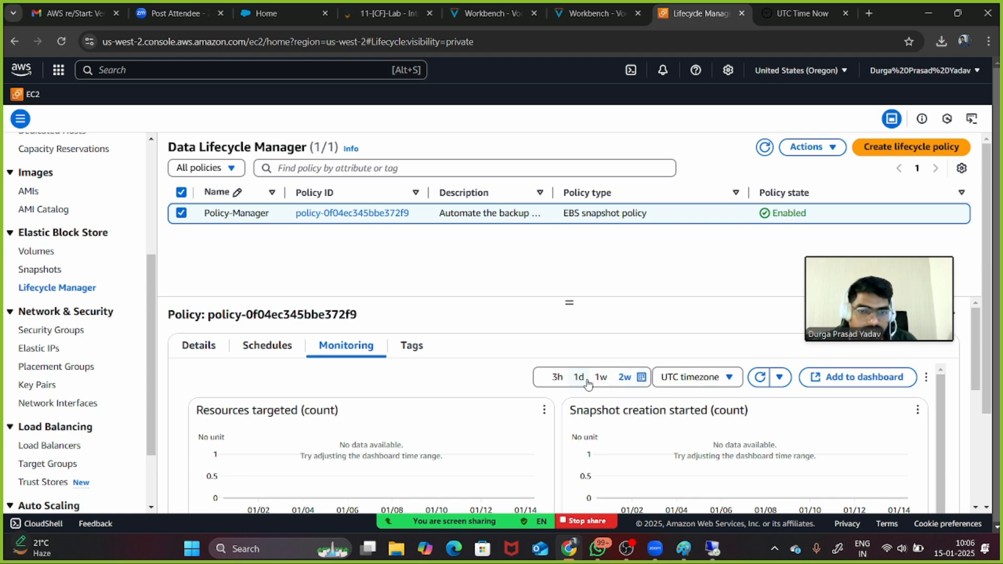
pyautogui.click(558, 378)
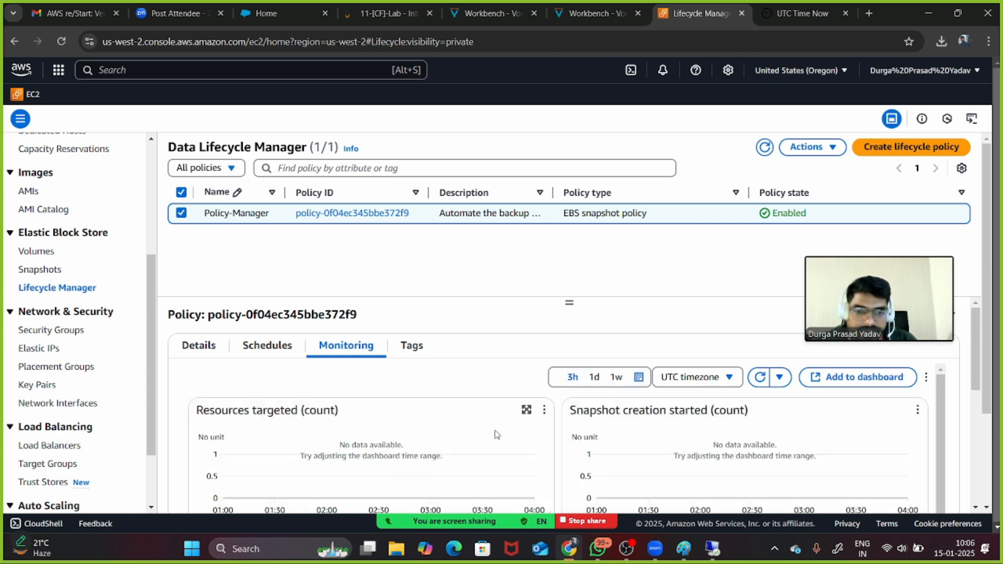
# Review Schedule 1 of Policy-Manager and compare its start time with the live UTC clock
pyautogui.click(268, 346)
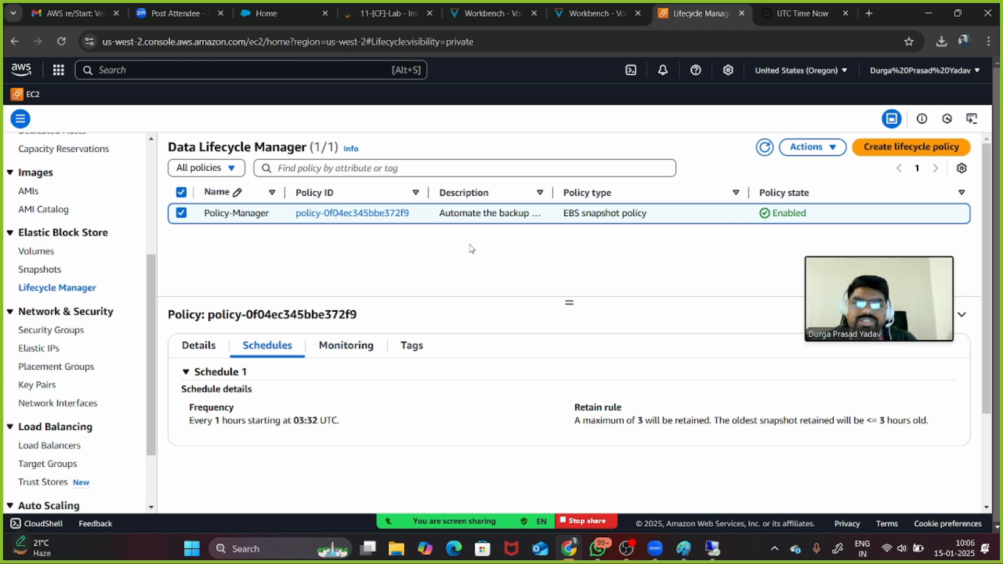
pyautogui.click(781, 14)
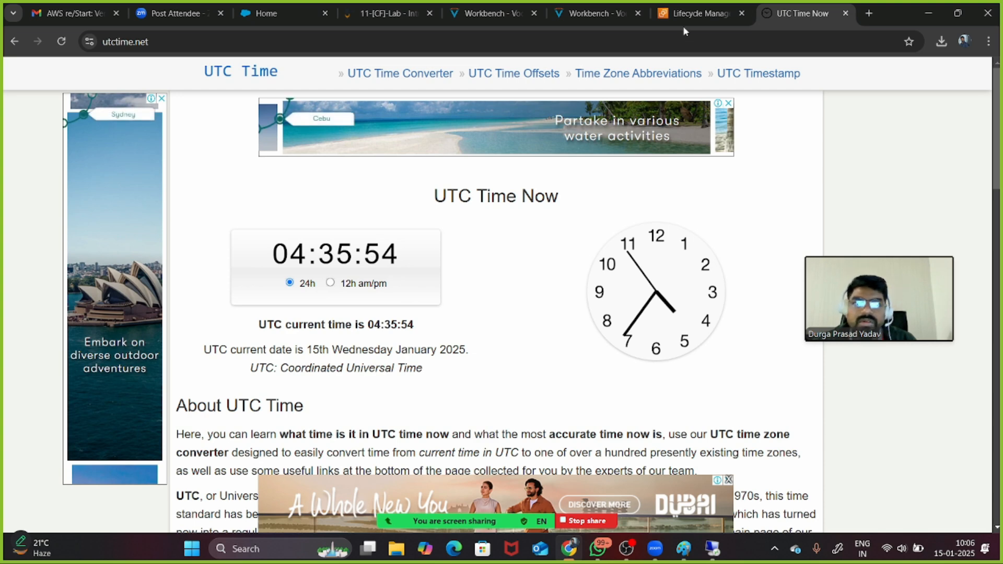
pyautogui.click(683, 20)
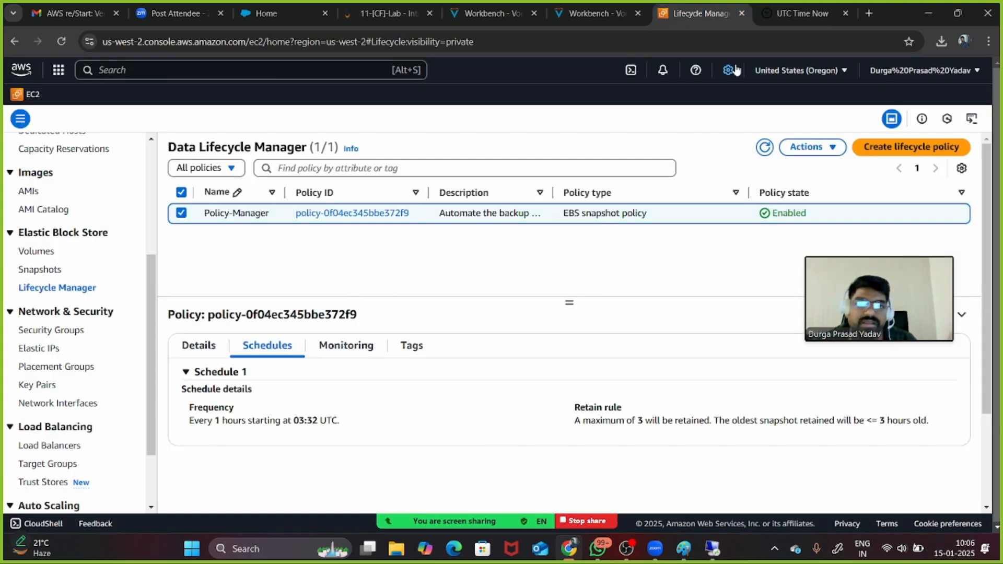
pyautogui.click(795, 14)
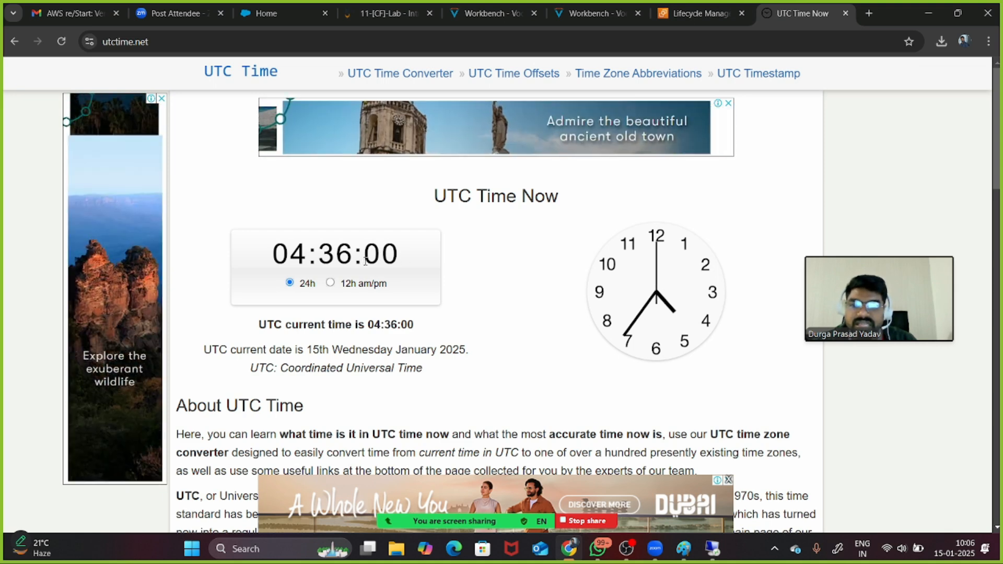
pyautogui.click(682, 14)
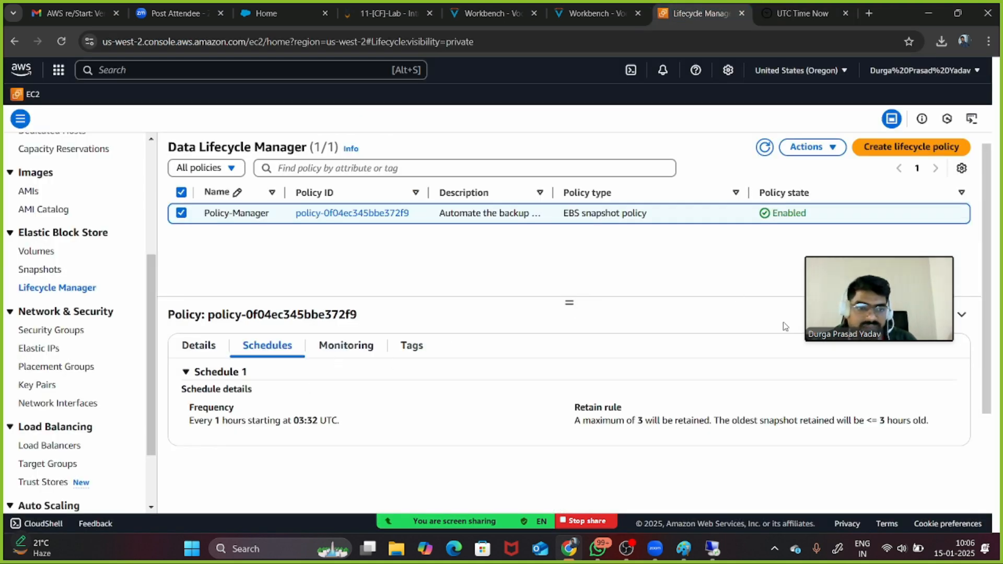
# Modify the Policy-Manager lifecycle policy by setting the start time of Schedule 1 to 03:38 UTC
pyautogui.moveTo(894, 299); pyautogui.dragTo(903, 468)
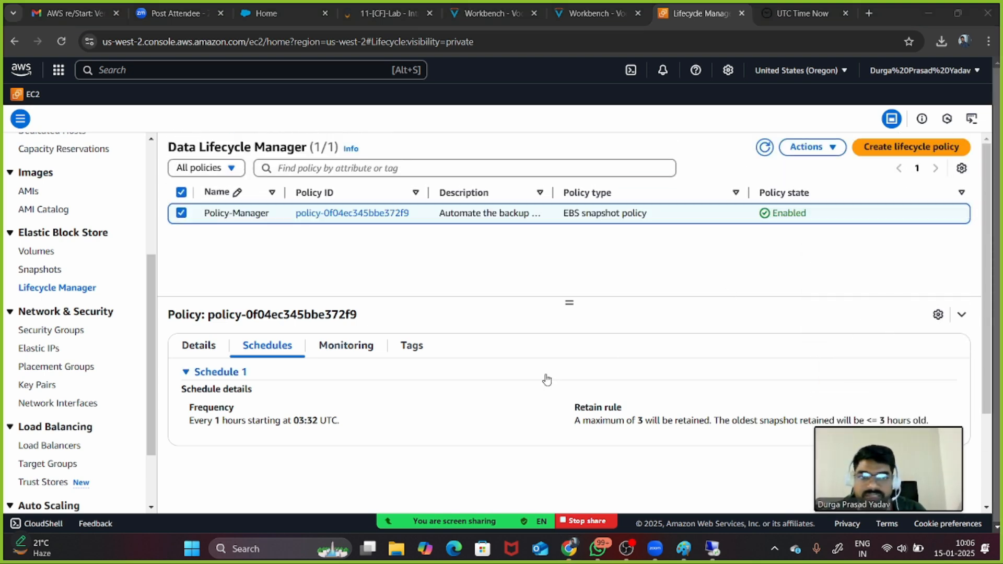
pyautogui.click(810, 147)
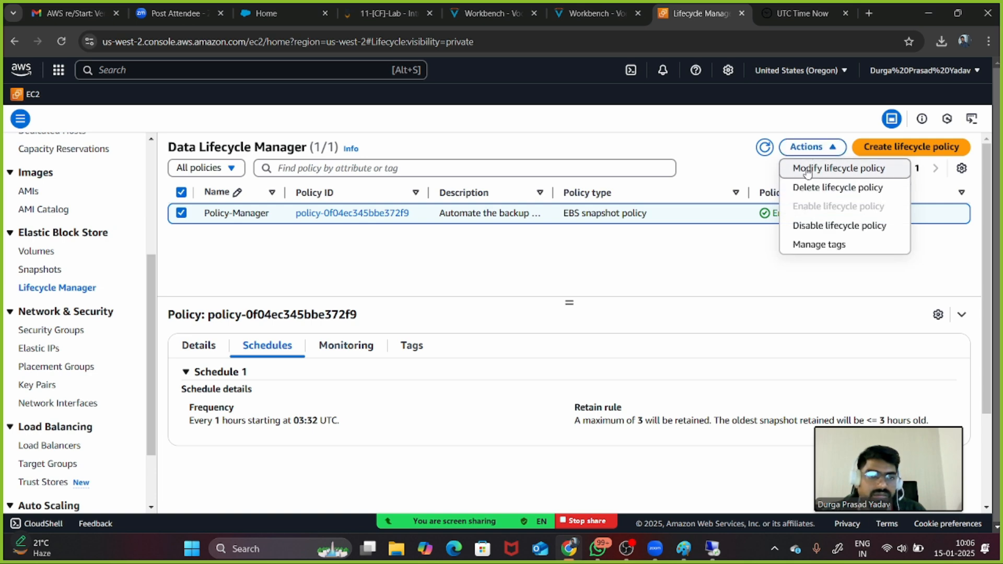
pyautogui.click(809, 169)
pyautogui.scroll(-3, 545, 354)
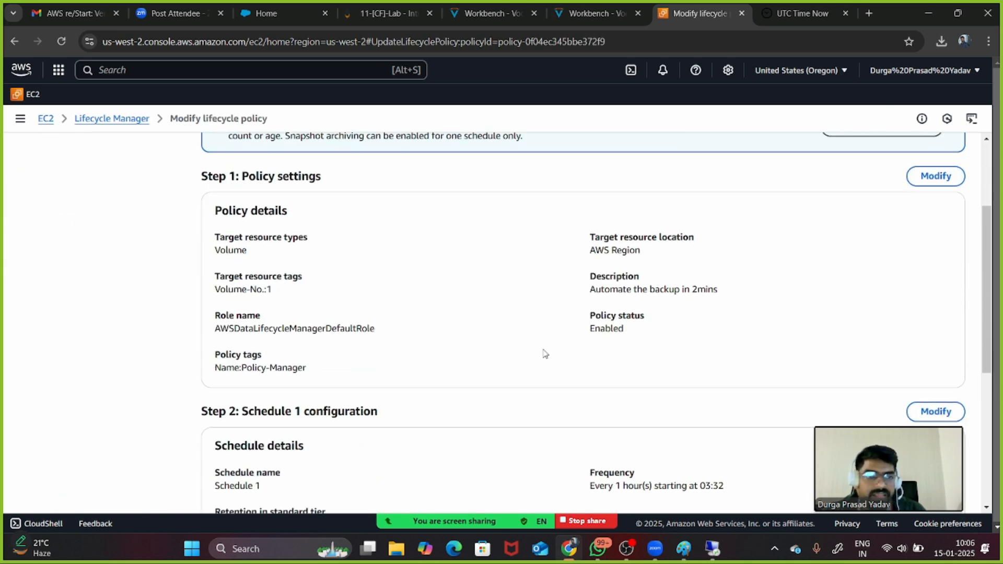
pyautogui.scroll(-3, 804, 341)
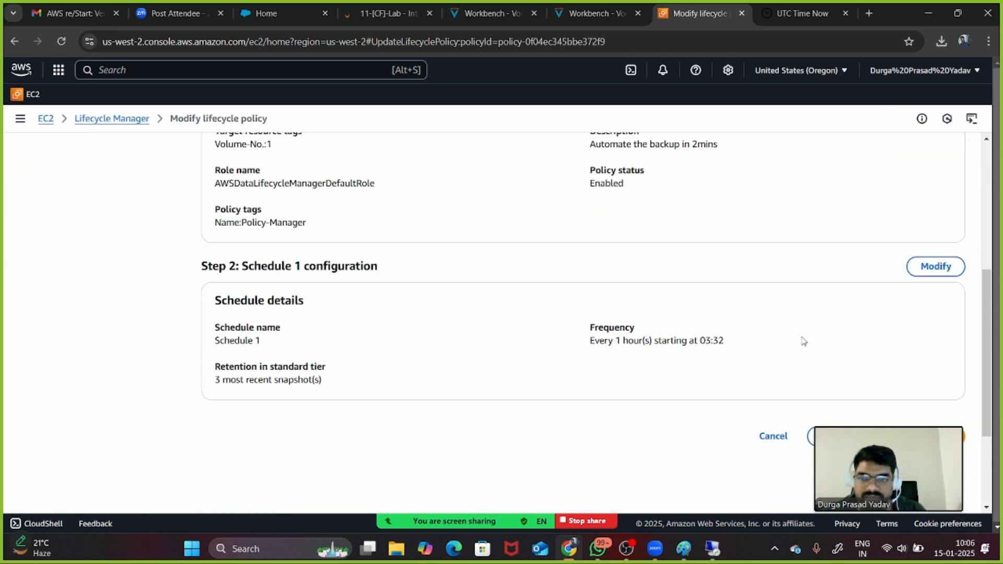
pyautogui.click(941, 267)
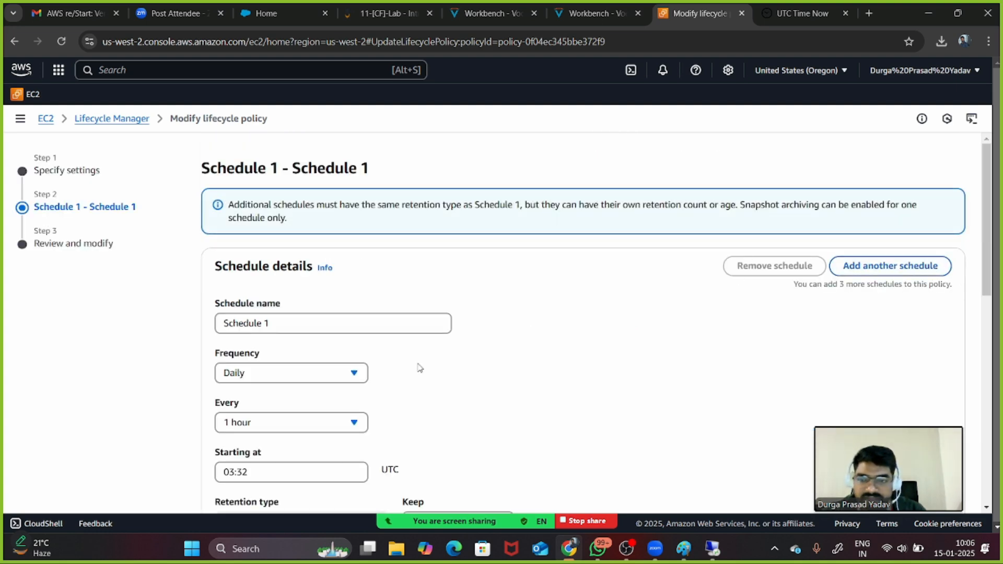
pyautogui.scroll(-2, 419, 368)
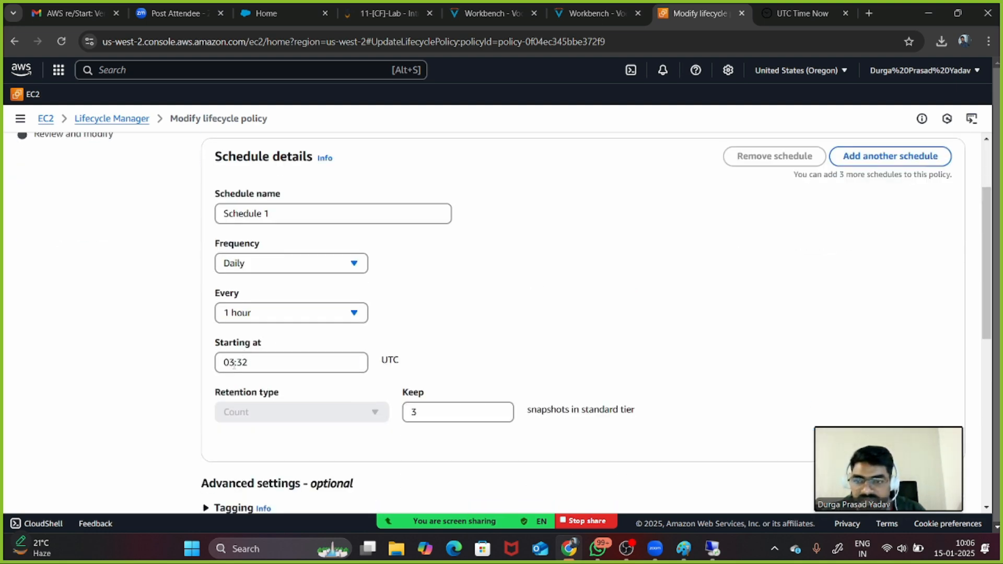
pyautogui.click(247, 361)
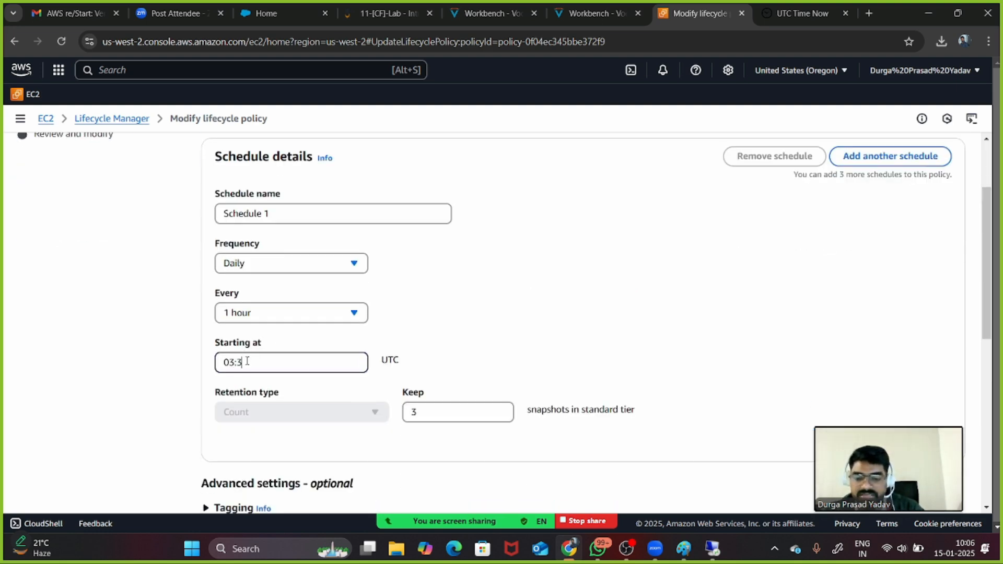
pyautogui.click(484, 331)
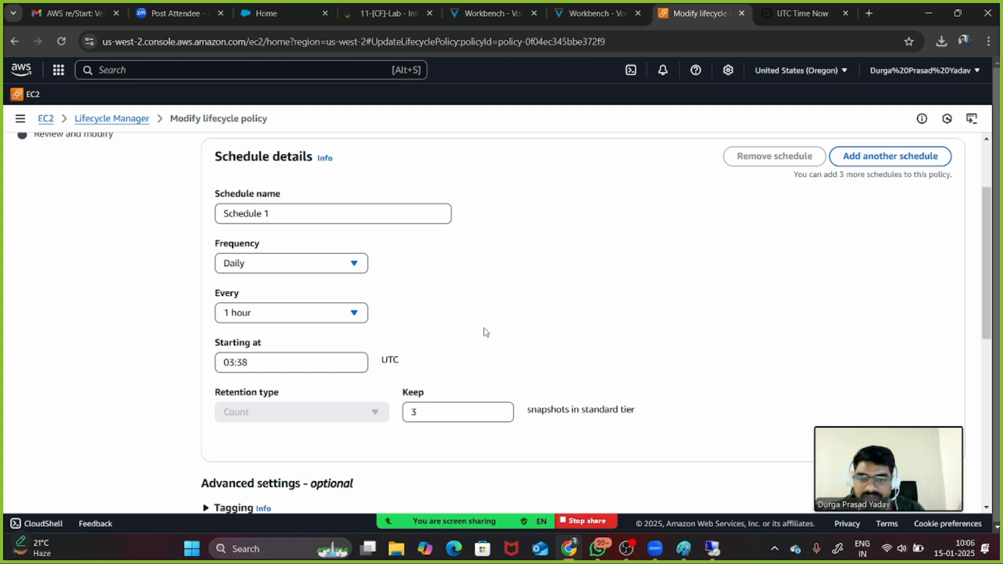
# Compare with the live UTC clock, set Schedule 1's start time to 03:37 UTC, and save the modified Policy-Manager lifecycle policy
pyautogui.scroll(-3, 484, 332)
pyautogui.click(803, 11)
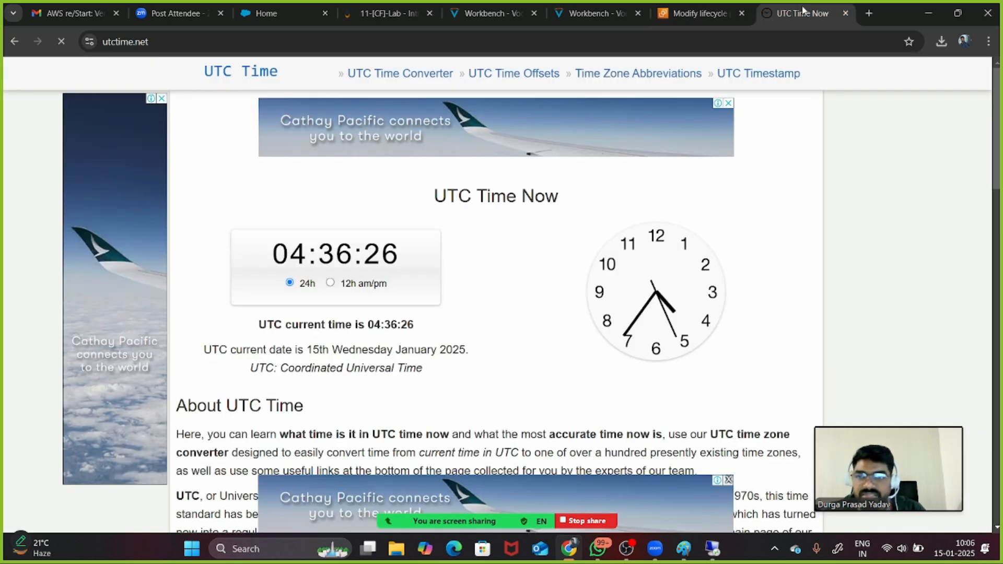
pyautogui.click(690, 21)
pyautogui.scroll(2, 340, 283)
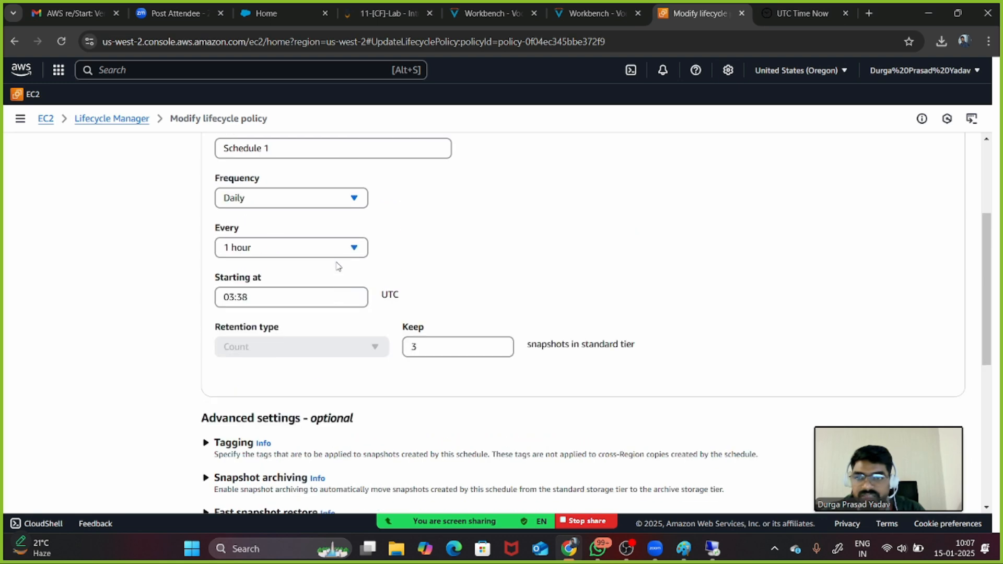
pyautogui.click(274, 300)
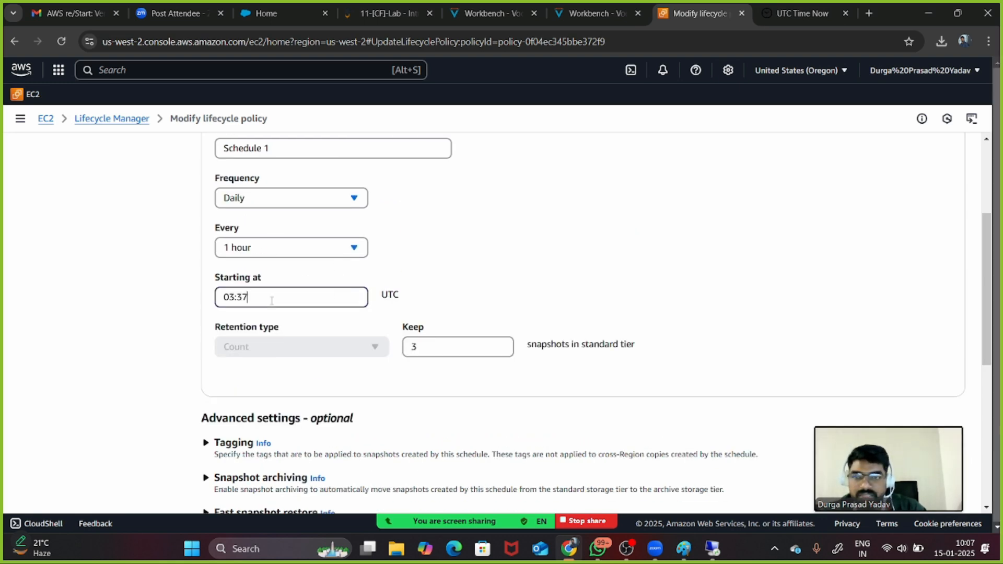
pyautogui.click(482, 295)
pyautogui.scroll(-5, 482, 295)
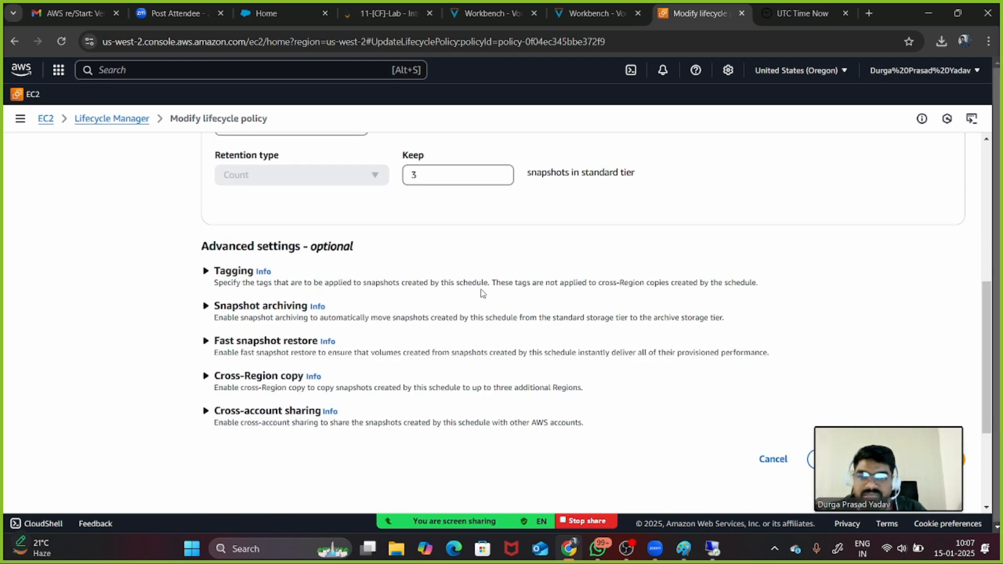
pyautogui.click(913, 366)
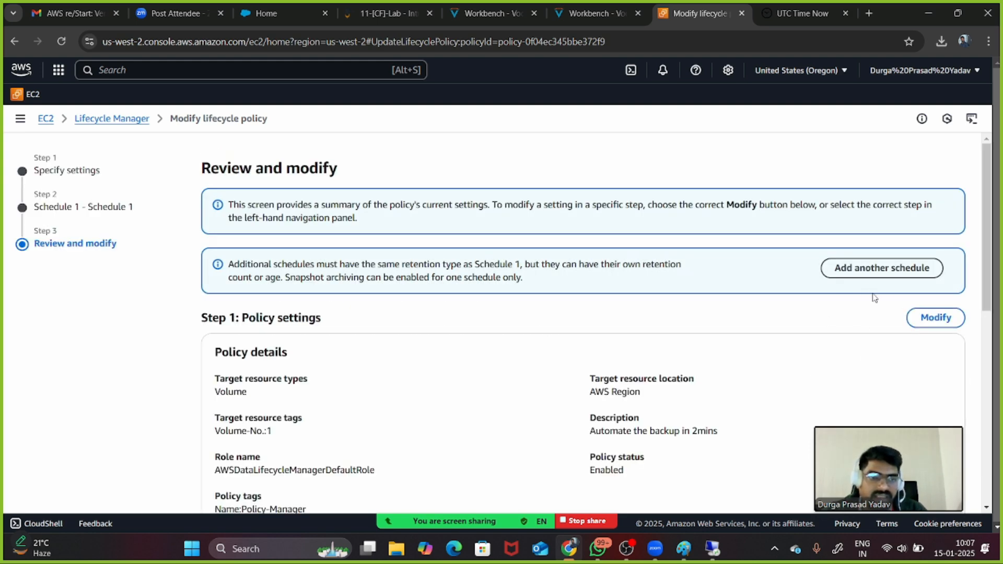
pyautogui.scroll(-3, 719, 308)
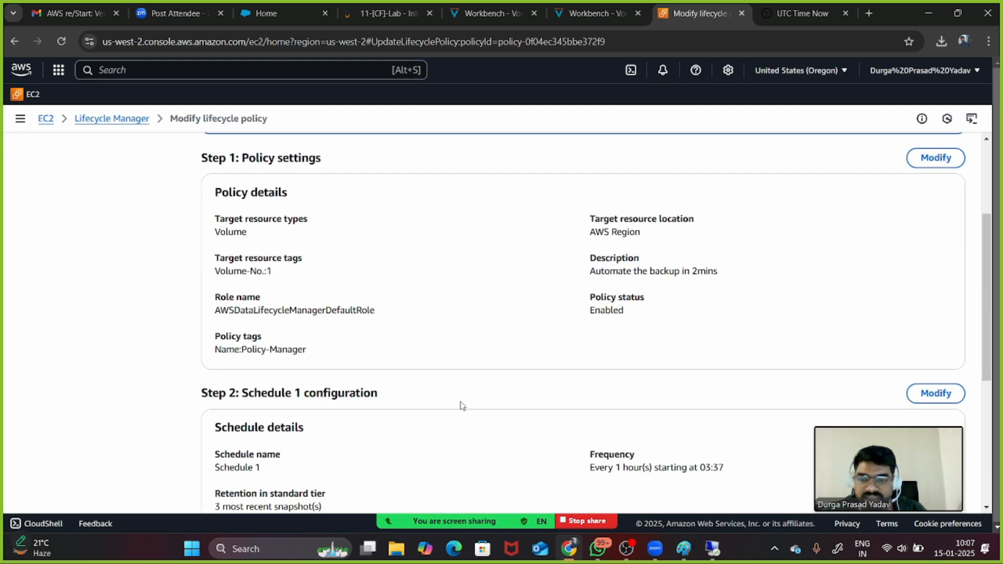
pyautogui.scroll(-5, 461, 406)
pyautogui.click(924, 287)
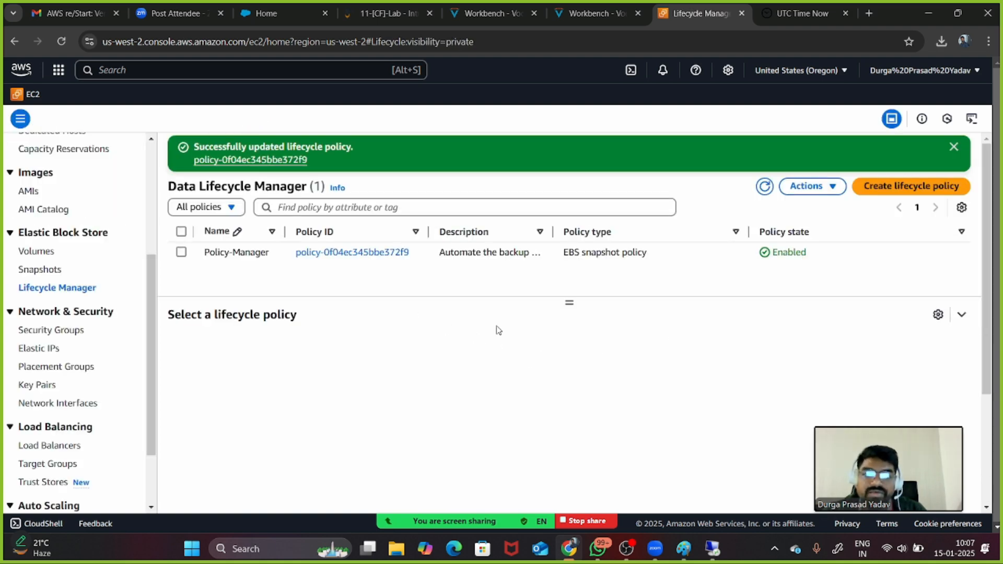
# Reload the live UTC clock to check the time, and refresh the Snapshots list to look for automatic snapshots
pyautogui.click(800, 12)
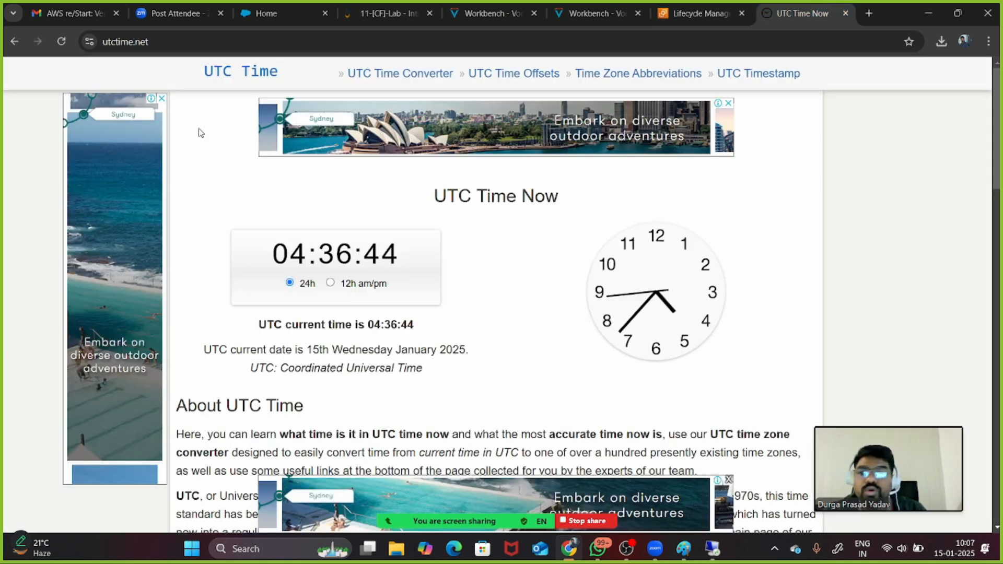
pyautogui.click(61, 41)
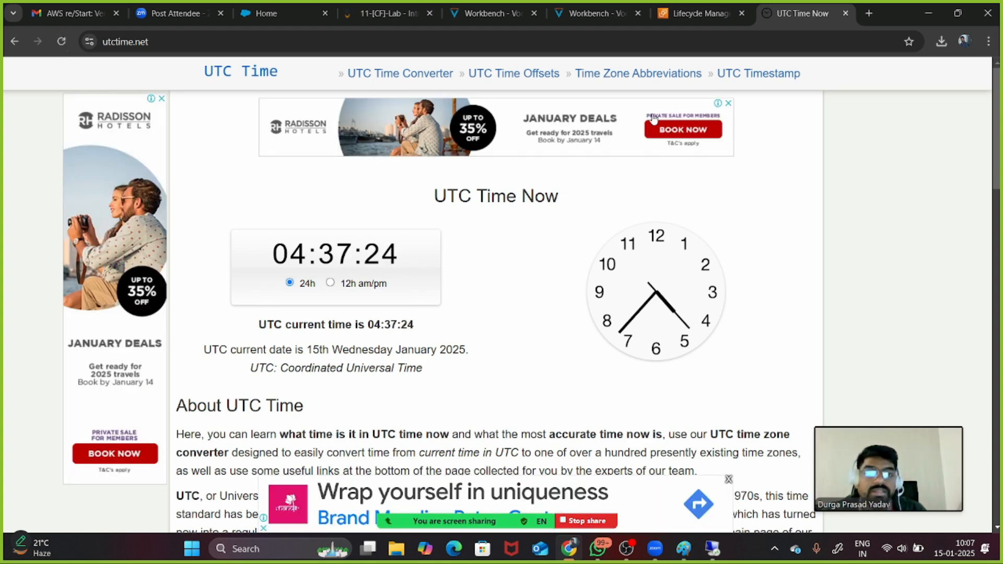
pyautogui.click(687, 17)
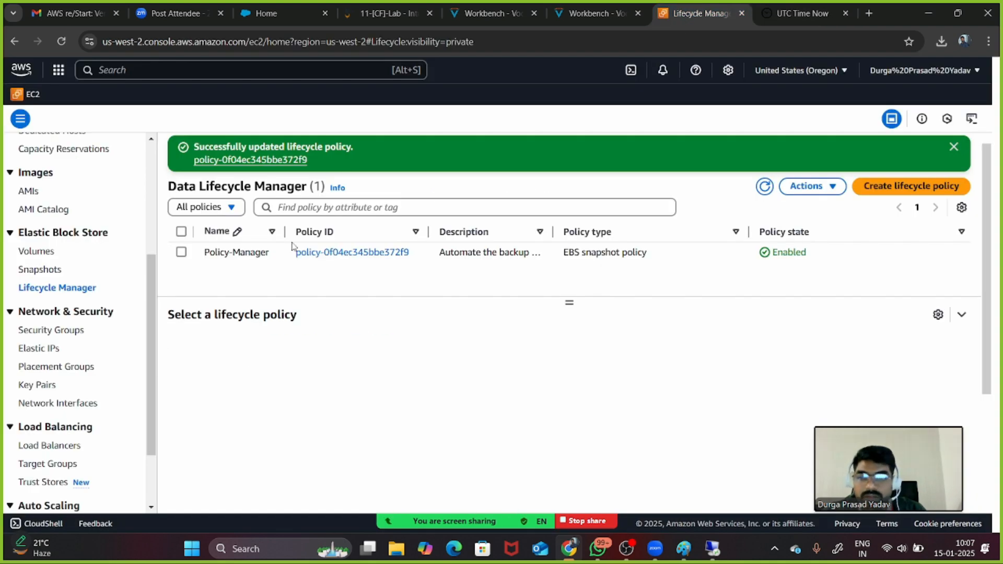
pyautogui.click(41, 269)
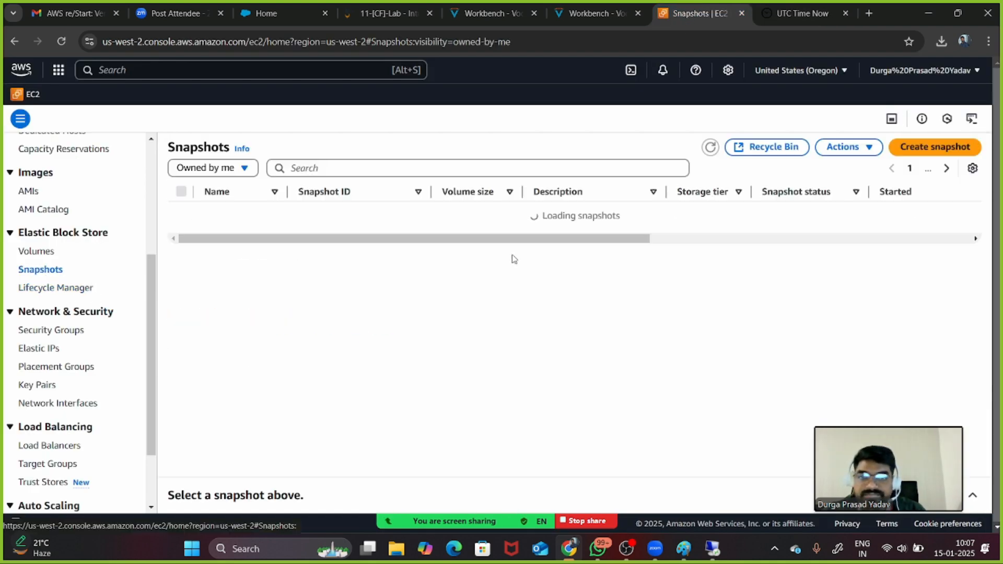
pyautogui.click(711, 149)
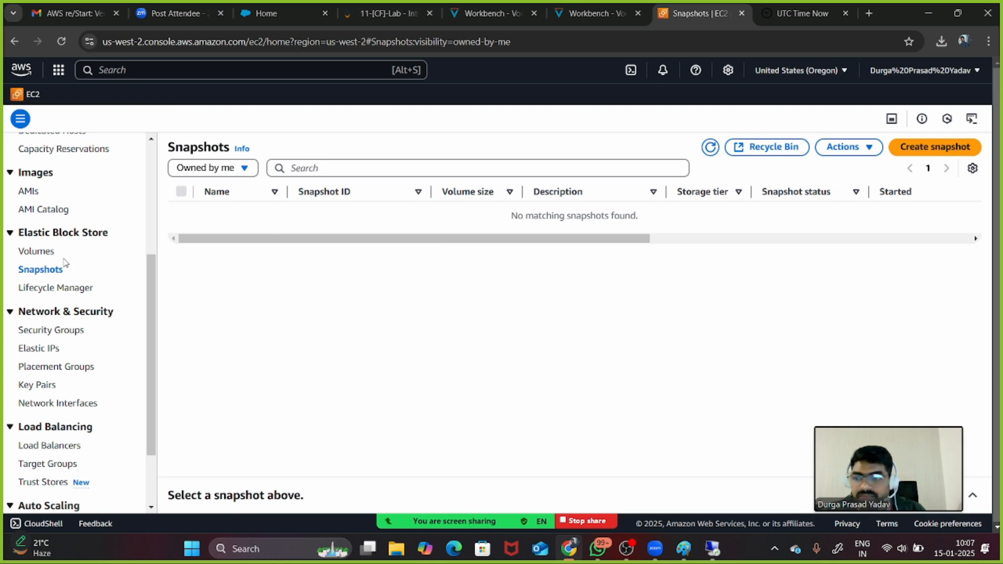
# Review Policy-Manager's details and the Schedule 1 frequency and retain rule in Lifecycle Manager
pyautogui.click(54, 288)
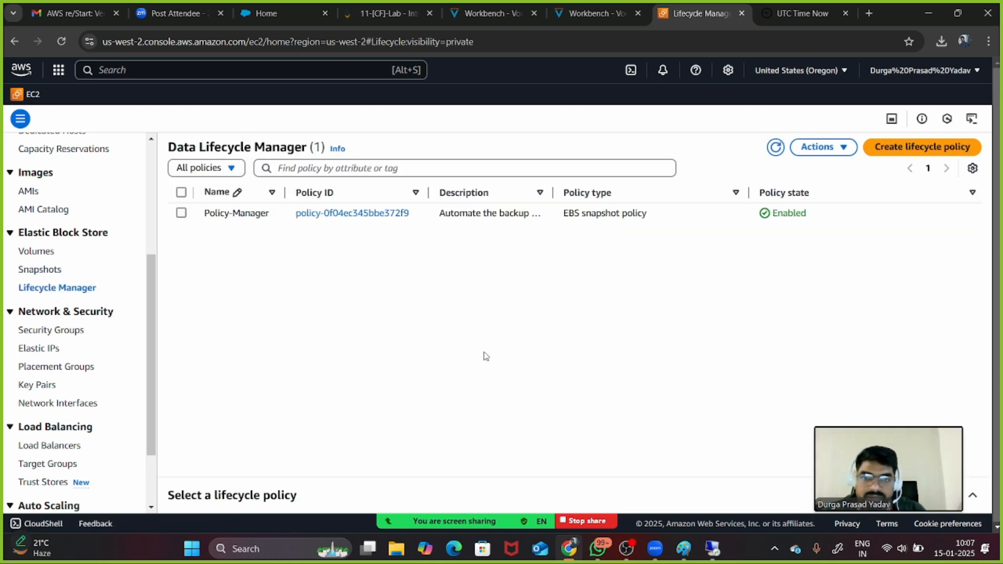
pyautogui.click(181, 213)
pyautogui.scroll(-1, 435, 428)
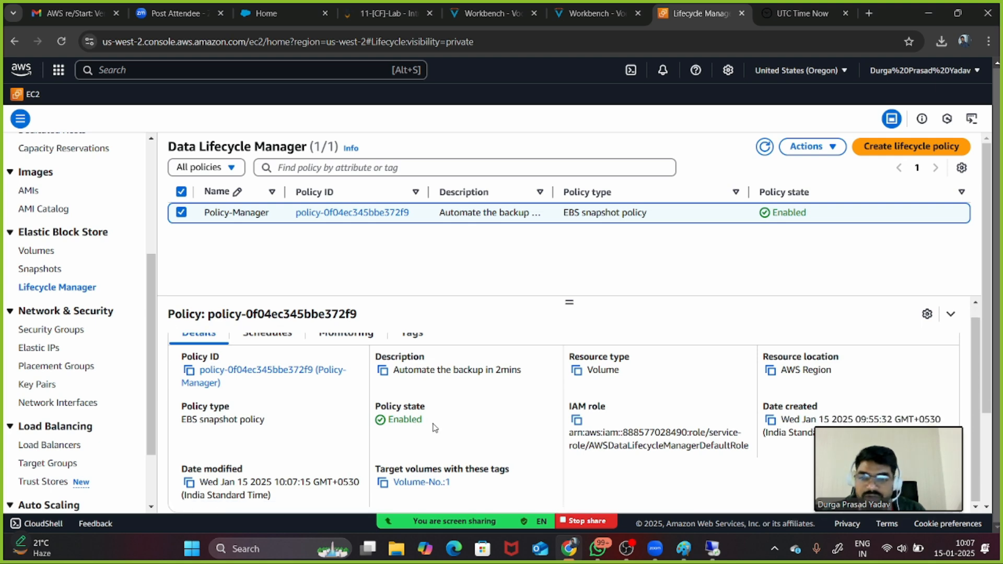
pyautogui.scroll(1, 435, 427)
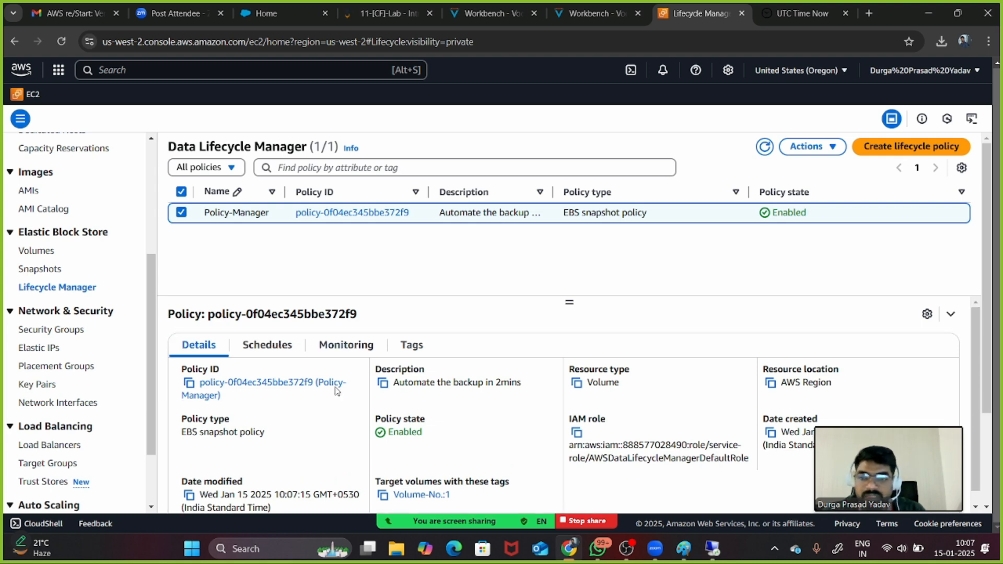
pyautogui.click(270, 346)
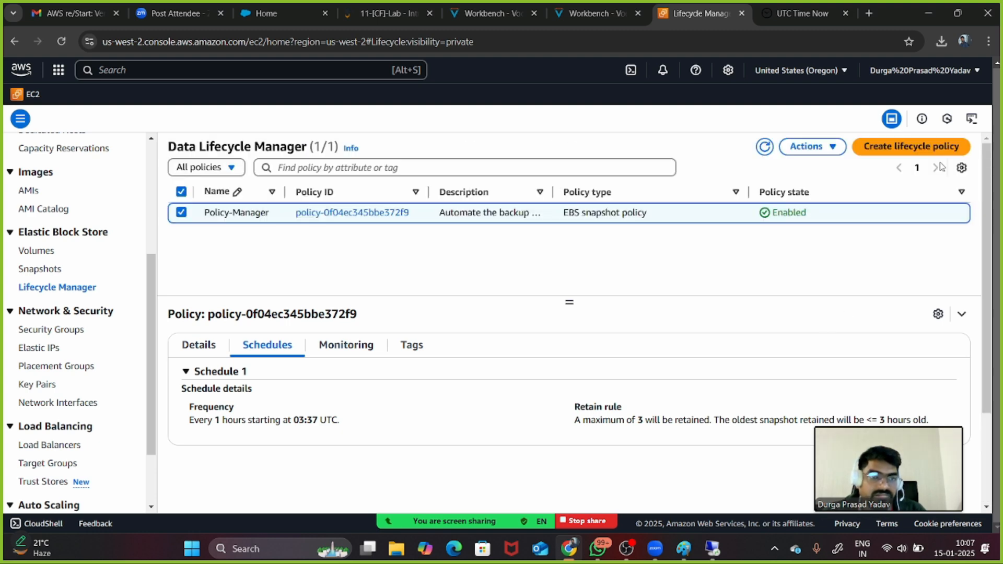
# Modify Schedule 1 of the Policy-Manager lifecycle policy to run every 1 hour starting at 03:39 UTC
pyautogui.click(812, 149)
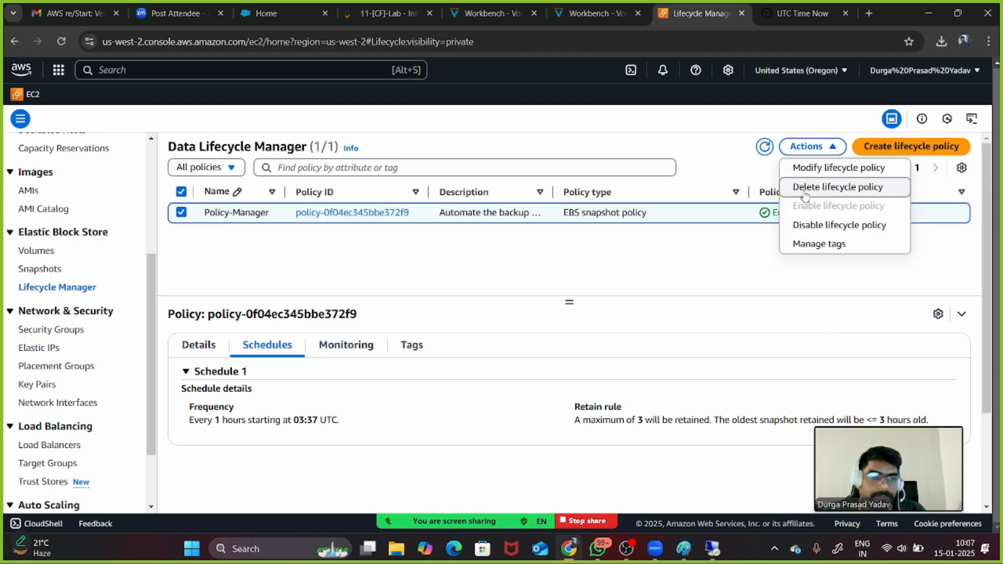
pyautogui.click(818, 166)
pyautogui.scroll(-5, 539, 328)
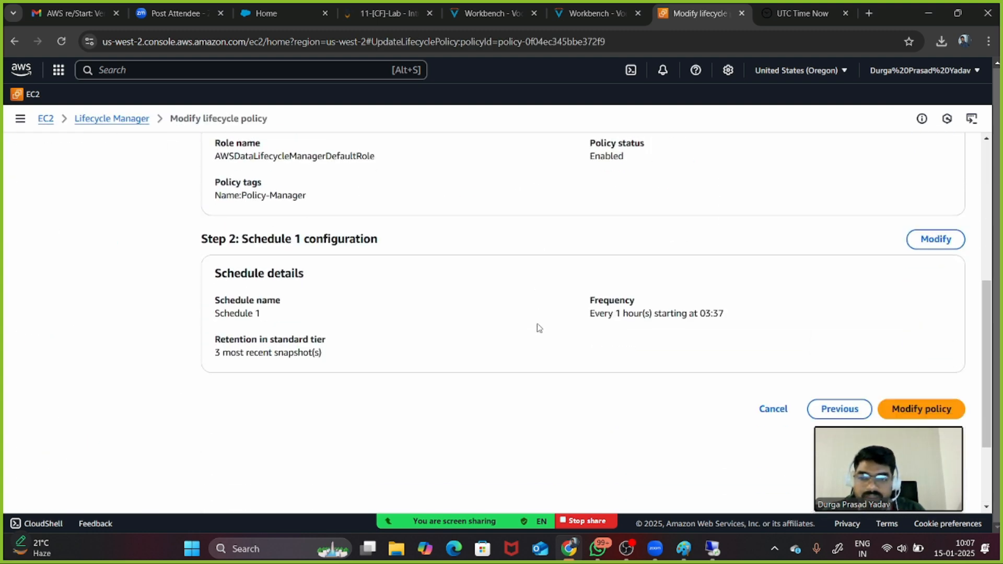
pyautogui.click(936, 239)
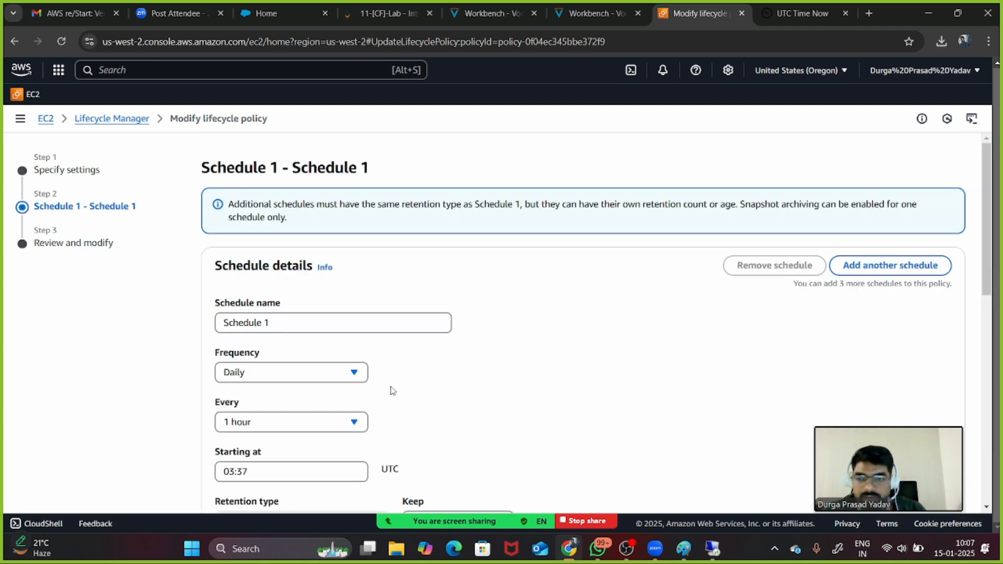
pyautogui.scroll(-2, 367, 415)
pyautogui.click(337, 345)
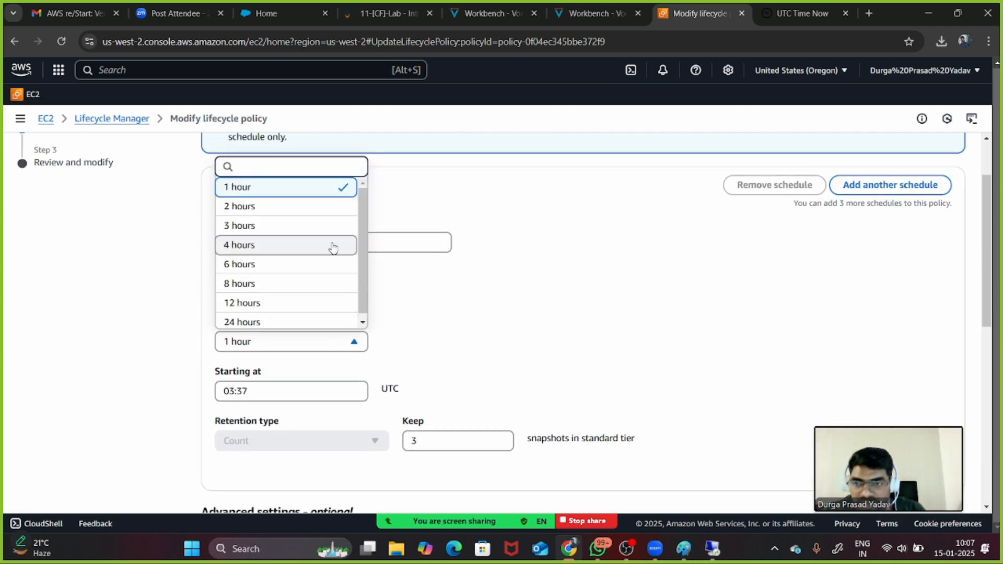
pyautogui.moveTo(364, 220); pyautogui.dragTo(366, 169)
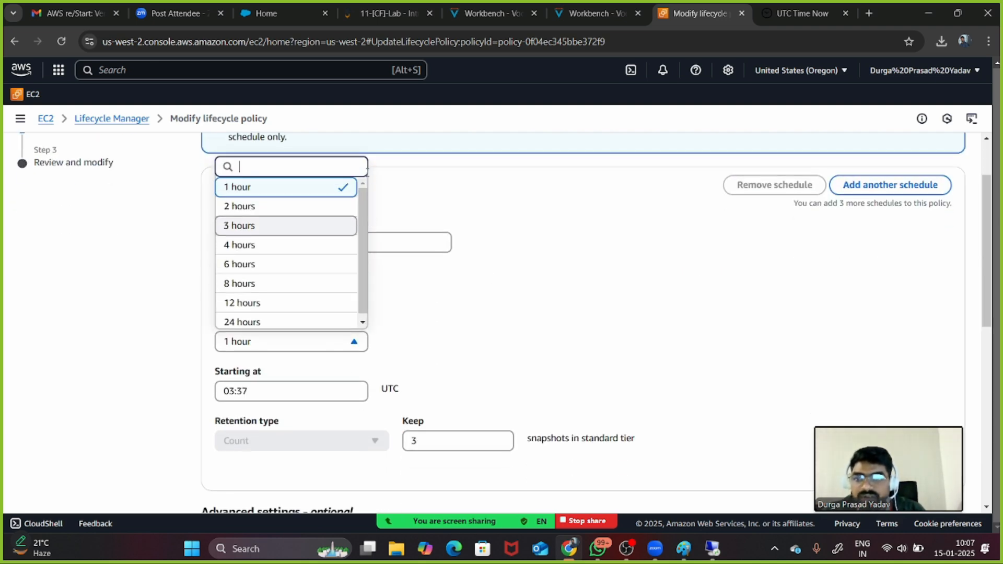
pyautogui.click(293, 192)
pyautogui.click(267, 392)
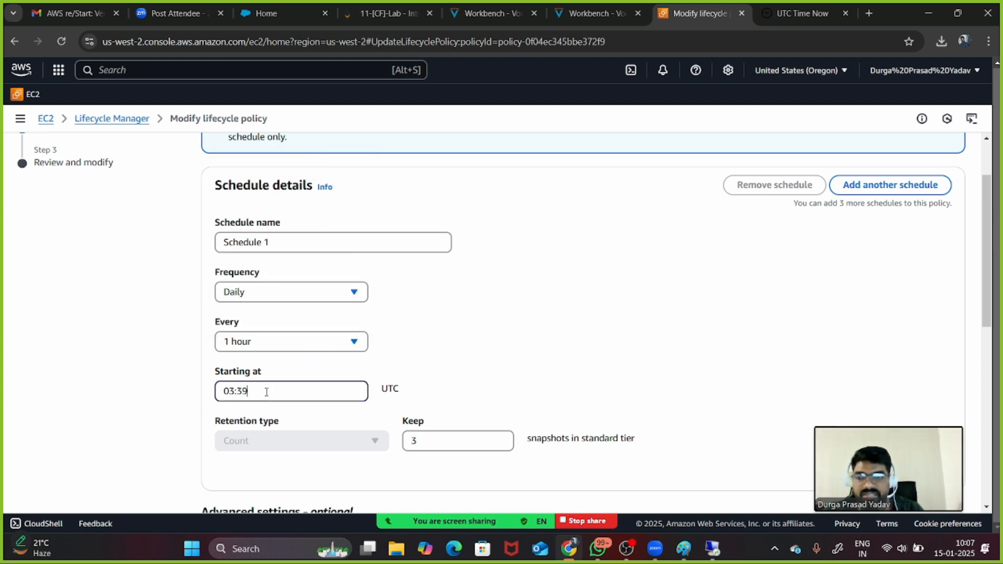
pyautogui.click(486, 371)
# Re-enter the number of snapshots Schedule 1 keeps in the standard tier, and save the modified policy
pyautogui.moveTo(455, 448); pyautogui.dragTo(411, 442)
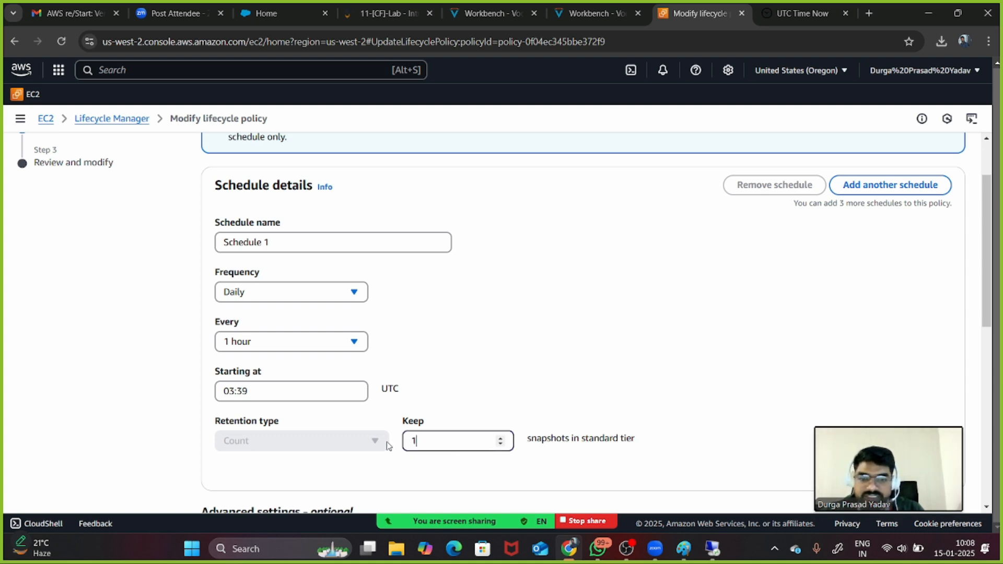
pyautogui.scroll(-5, 462, 407)
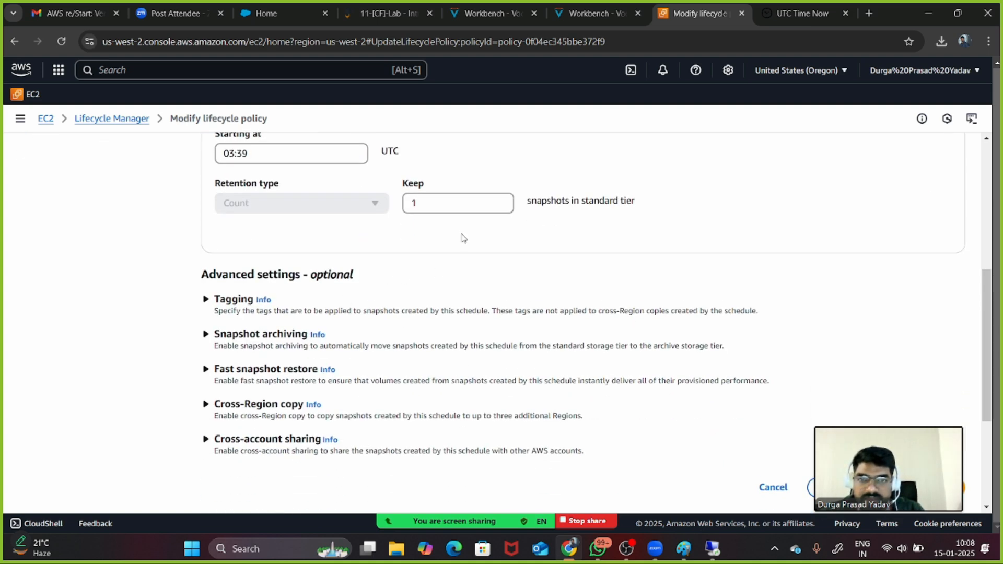
pyautogui.click(439, 194)
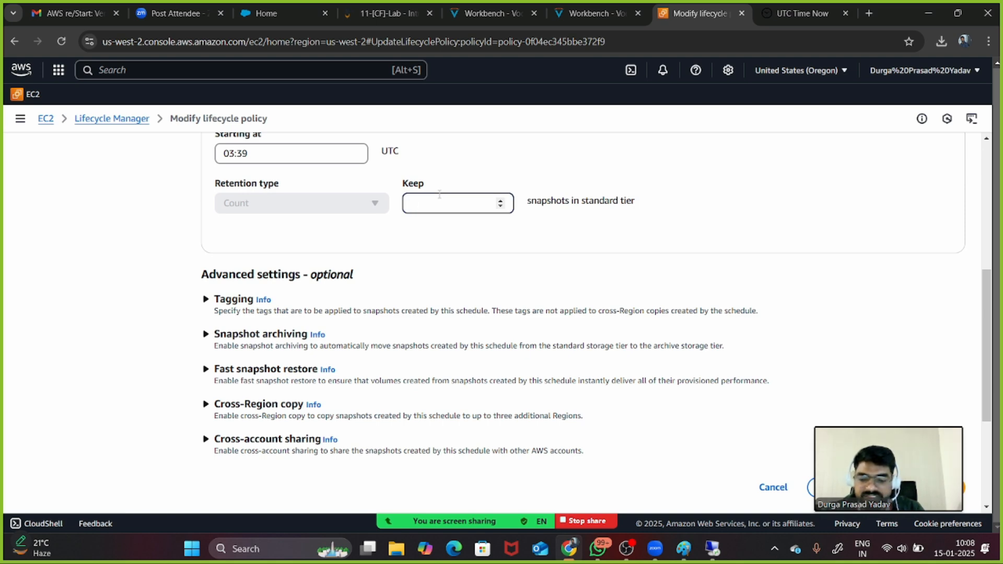
pyautogui.scroll(-2, 434, 241)
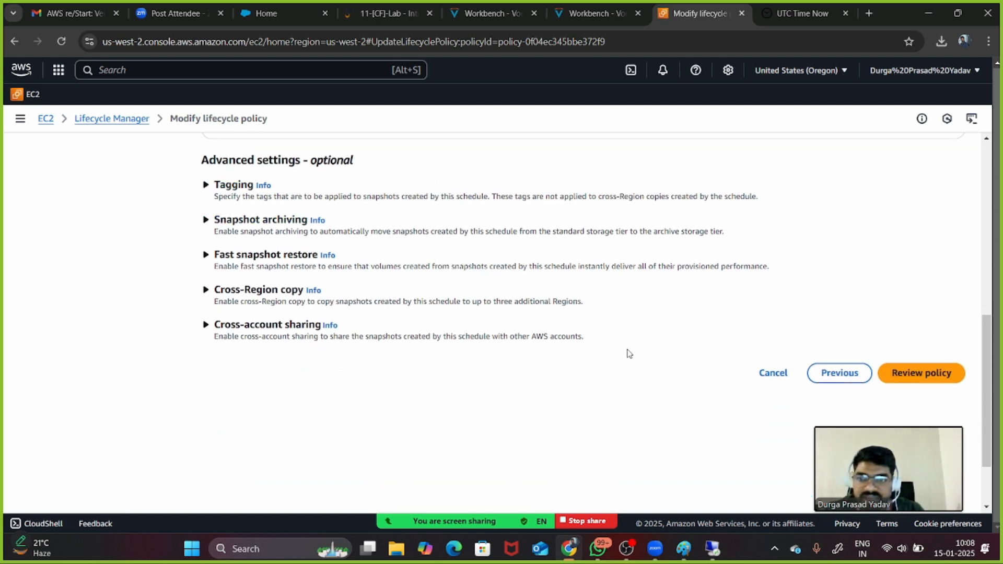
pyautogui.click(932, 379)
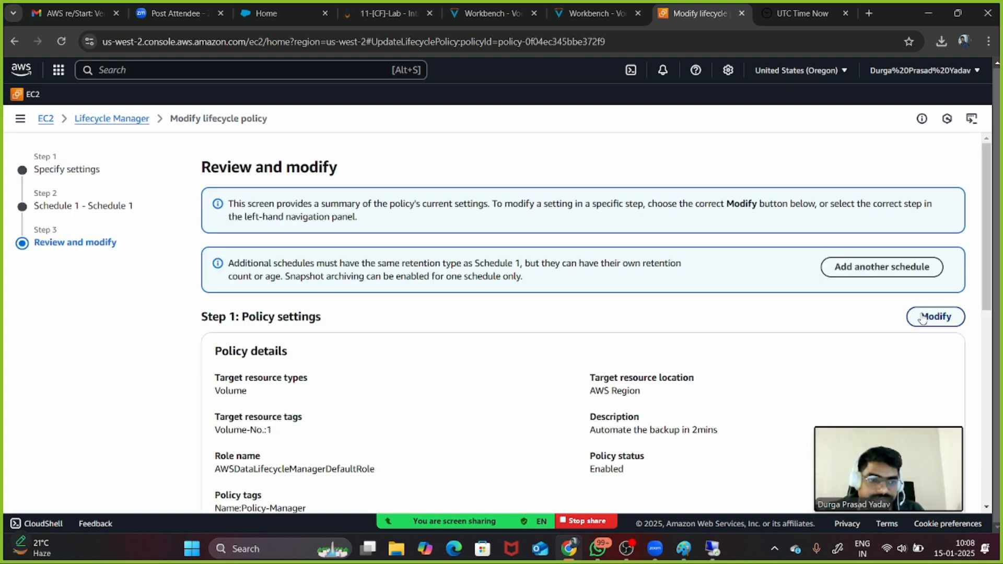
pyautogui.scroll(-8, 823, 366)
pyautogui.click(903, 295)
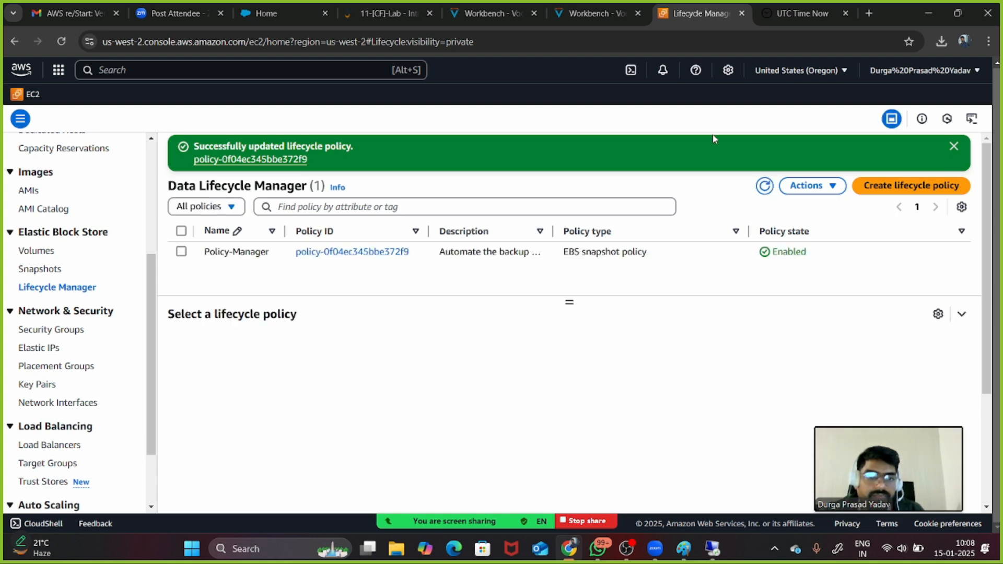
# Check the live UTC clock again and repeatedly refresh the Snapshots list to look for a snapshot created by the policy
pyautogui.click(774, 13)
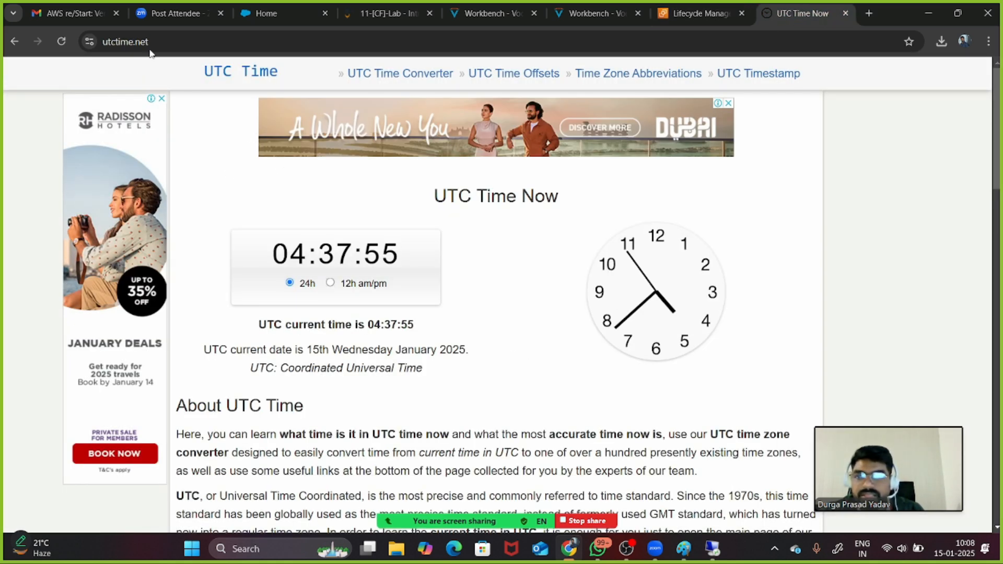
pyautogui.click(61, 44)
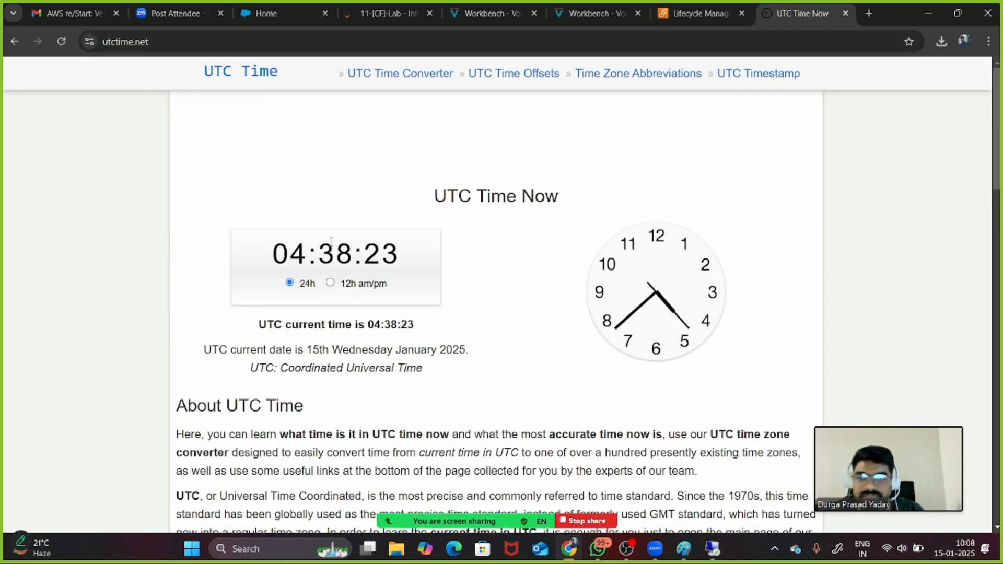
pyautogui.click(693, 17)
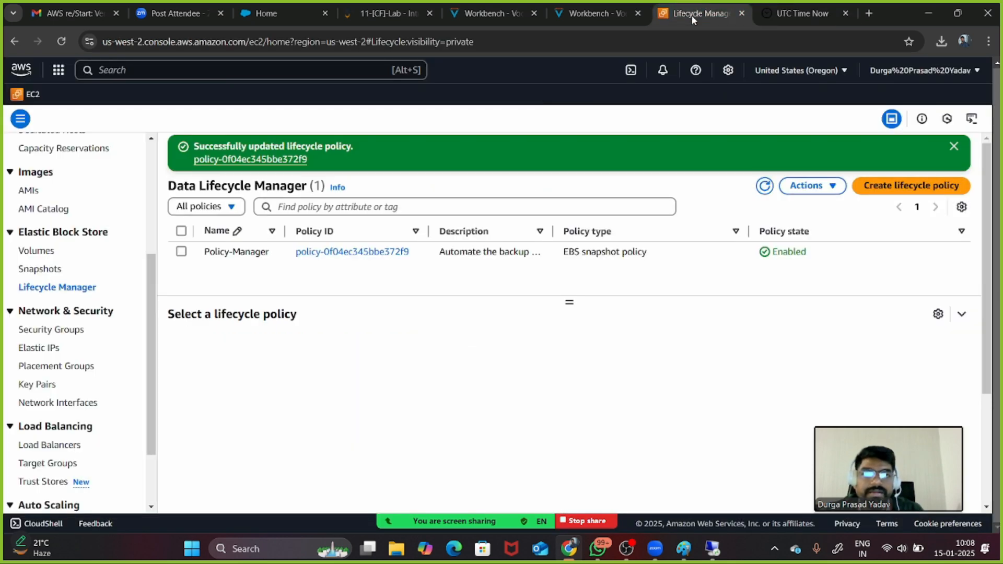
pyautogui.scroll(4, 74, 222)
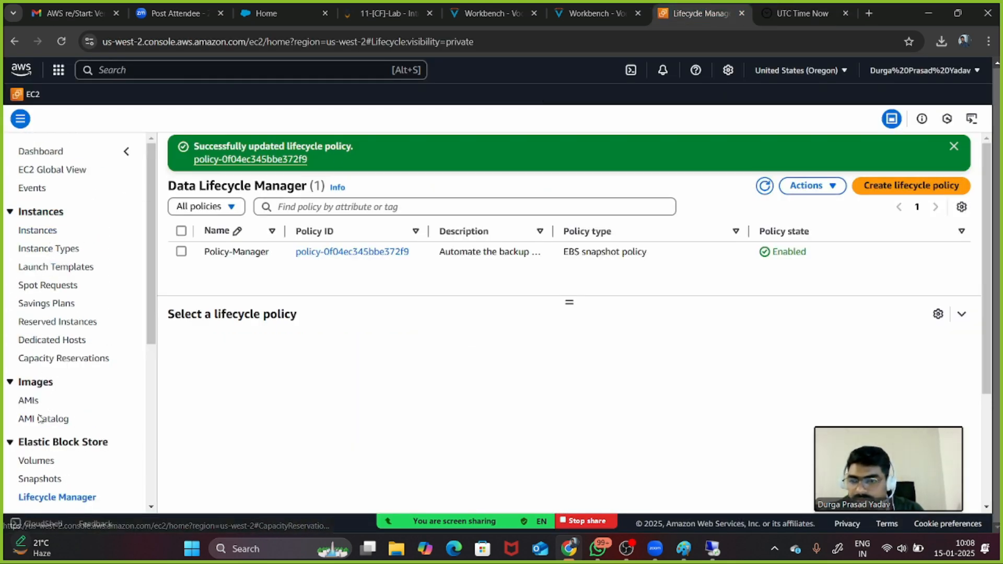
pyautogui.click(33, 480)
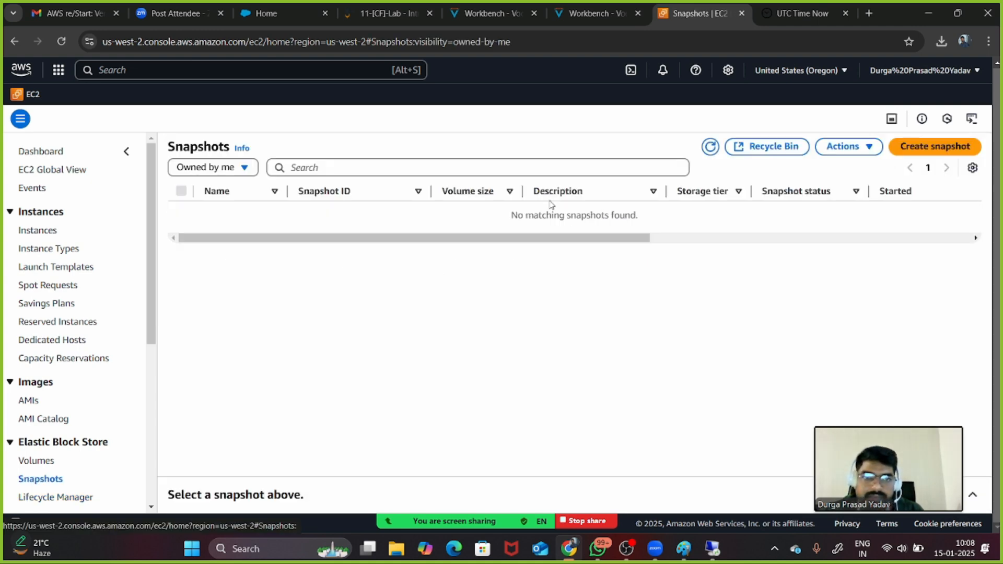
pyautogui.click(710, 148)
pyautogui.click(710, 148)
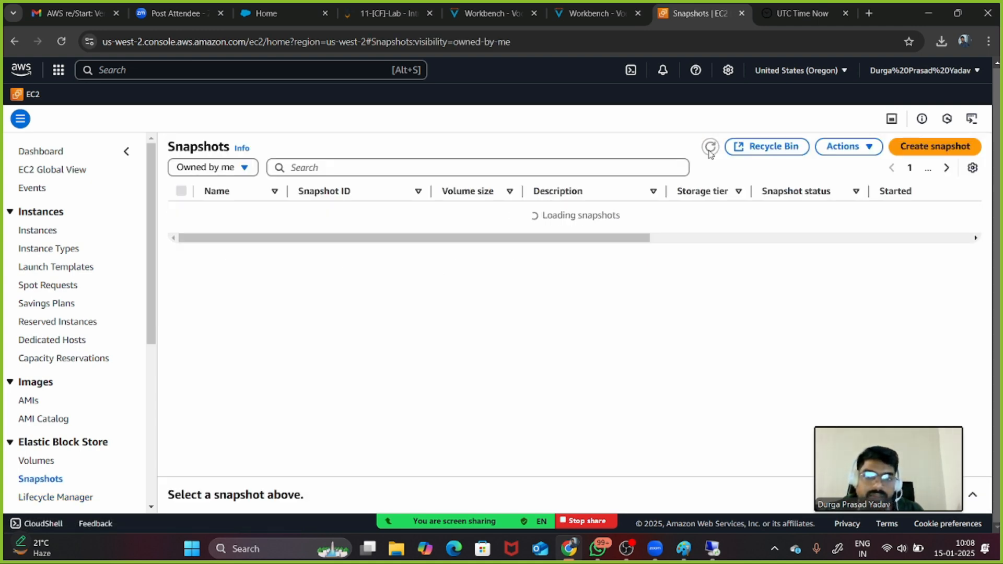
pyautogui.click(710, 150)
pyautogui.click(710, 150)
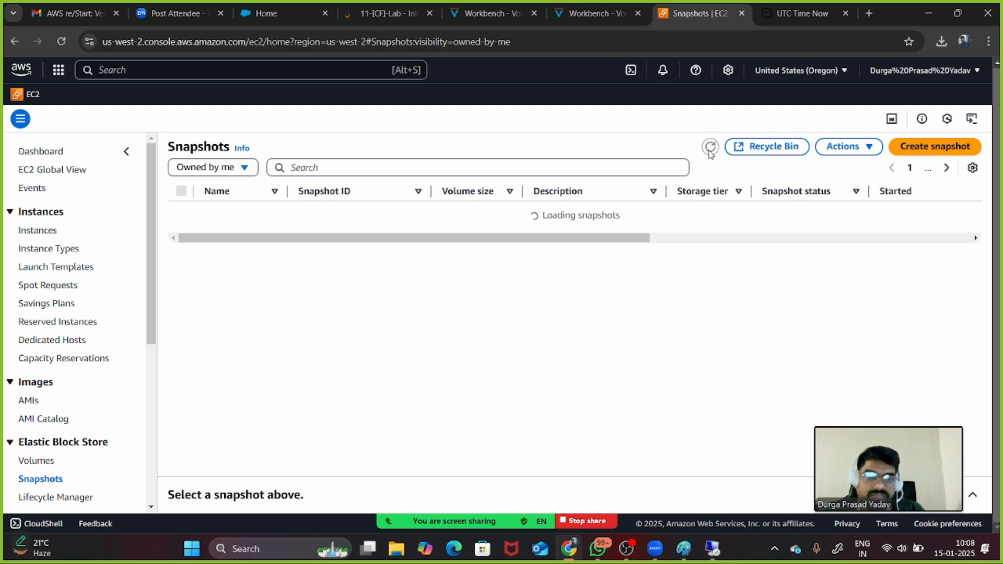
# Keep refreshing the Snapshots list and reload the UTC clock page to see whether the policy has produced a snapshot
pyautogui.click(710, 150)
pyautogui.click(710, 150)
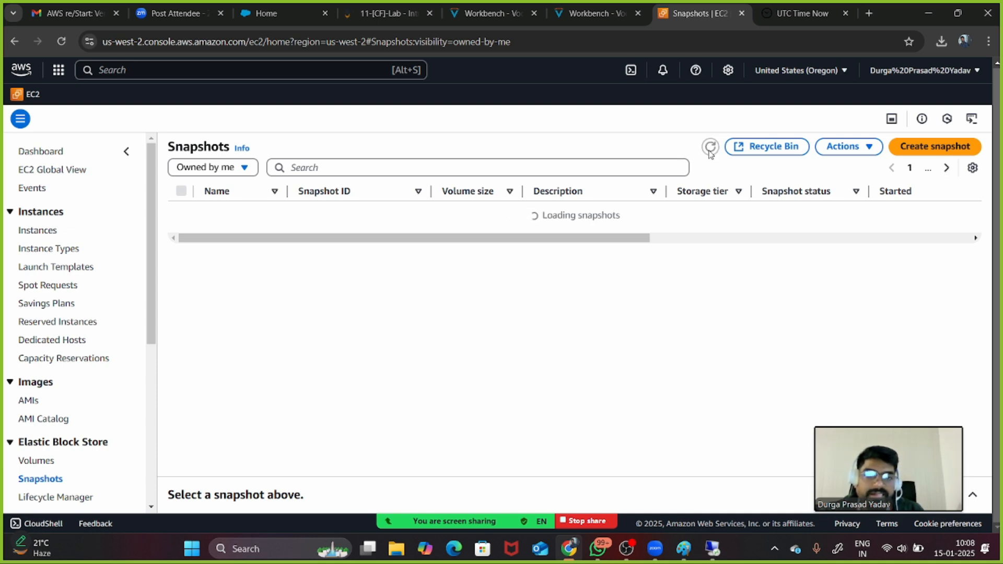
pyautogui.click(710, 150)
pyautogui.click(709, 150)
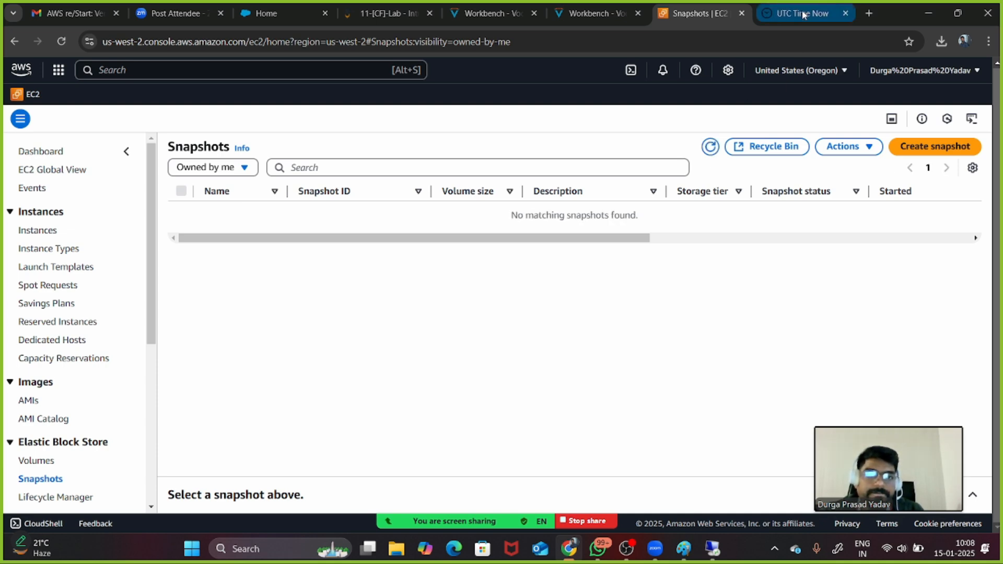
pyautogui.click(802, 12)
pyautogui.click(60, 42)
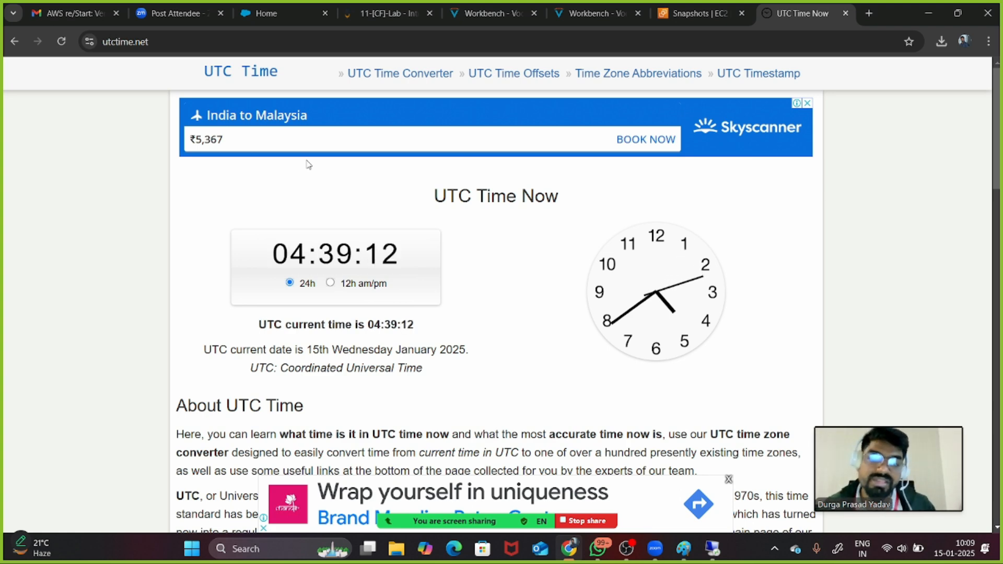
pyautogui.click(63, 42)
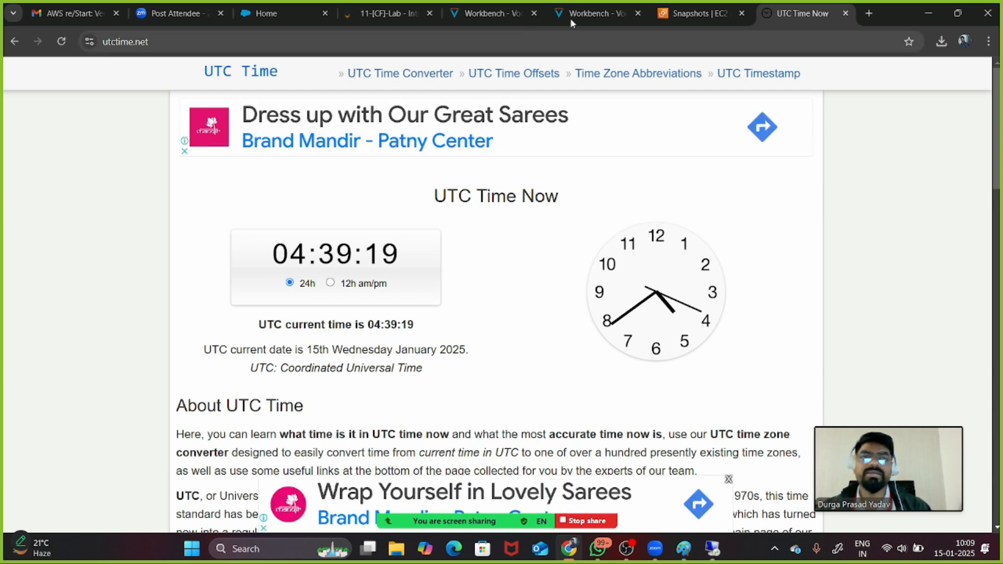
pyautogui.click(687, 13)
pyautogui.click(711, 146)
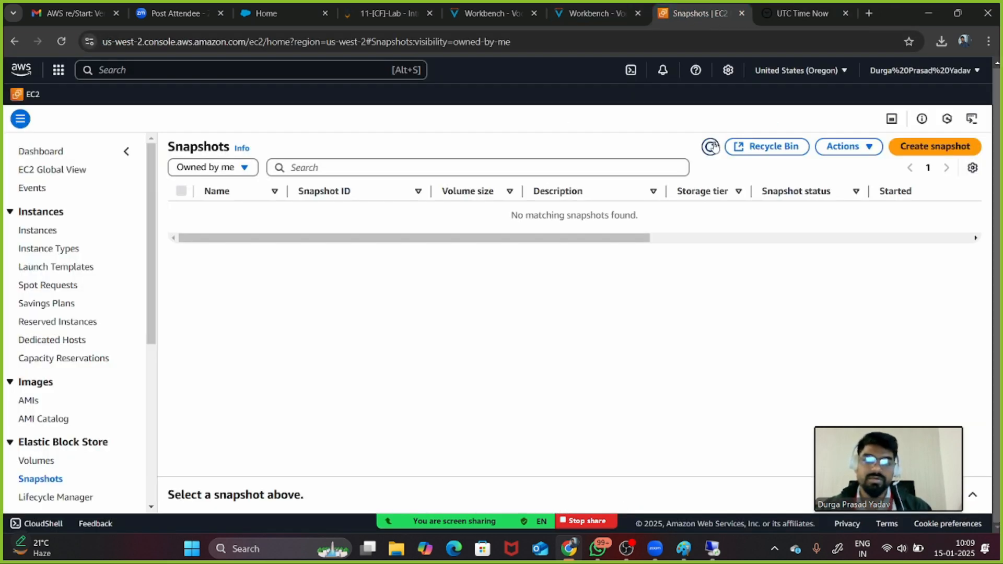
pyautogui.click(715, 147)
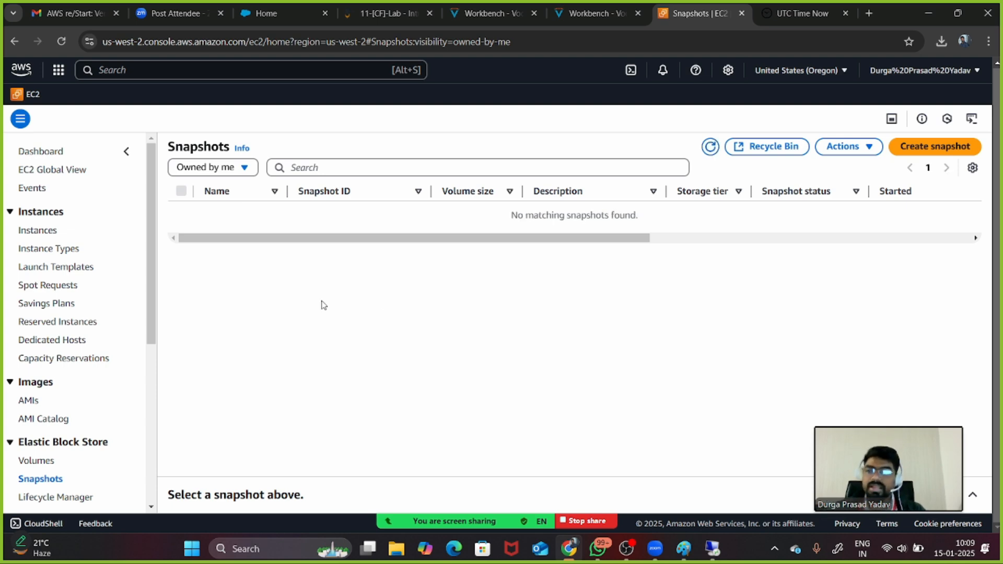
# Detach the 2 GiB Vol-Production volume from its instance and refresh the volume list
pyautogui.moveTo(154, 227); pyautogui.dragTo(154, 280)
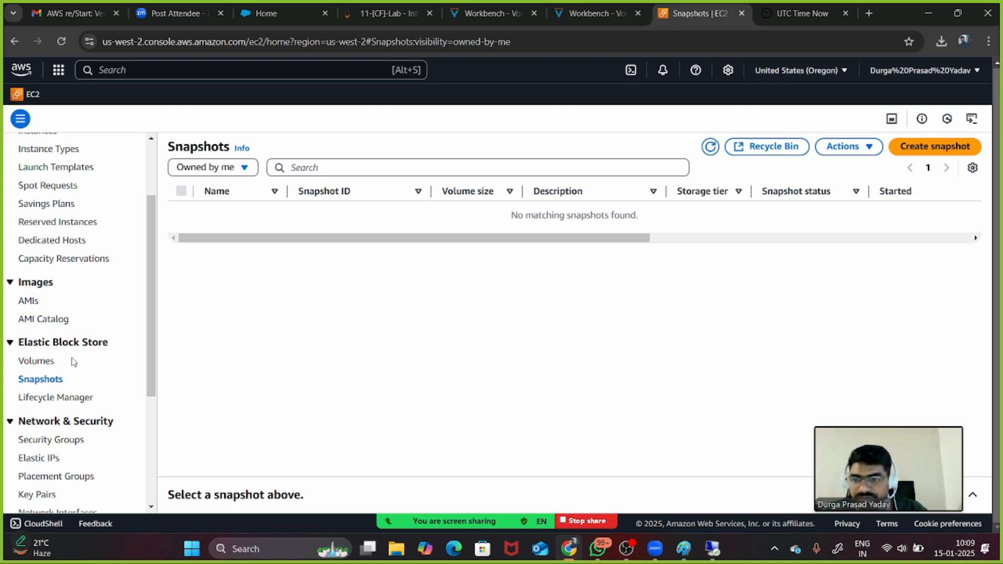
pyautogui.click(45, 361)
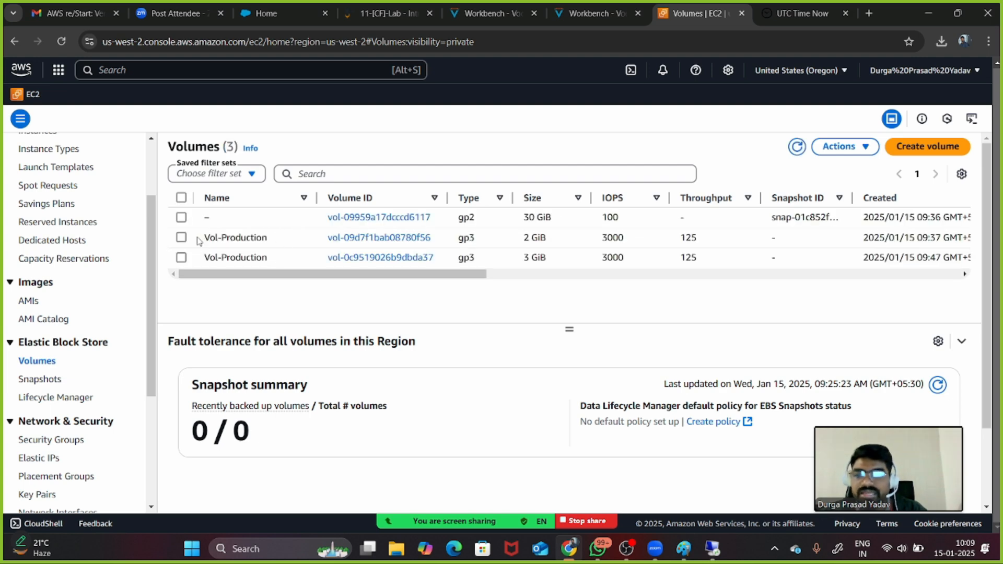
pyautogui.click(182, 238)
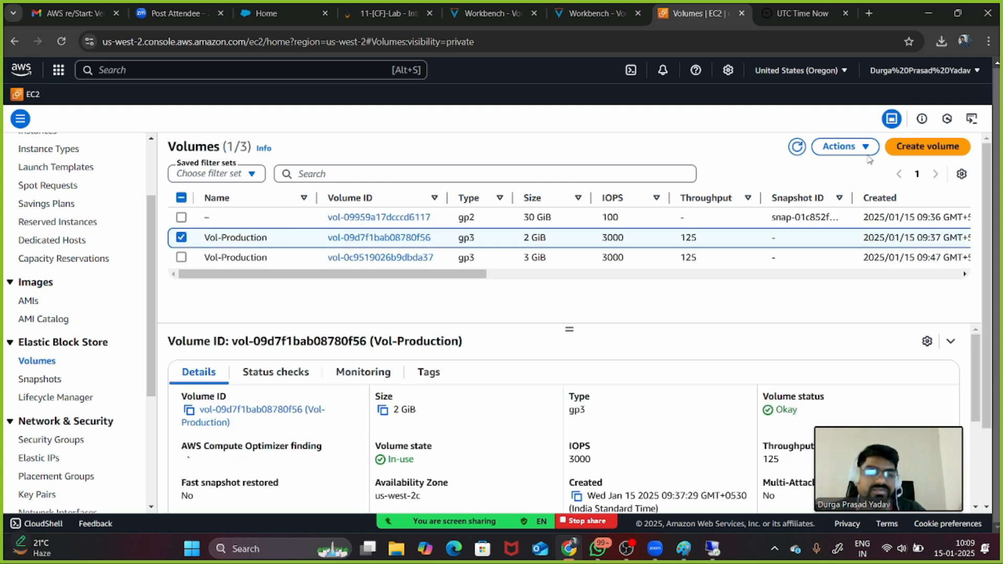
pyautogui.click(839, 146)
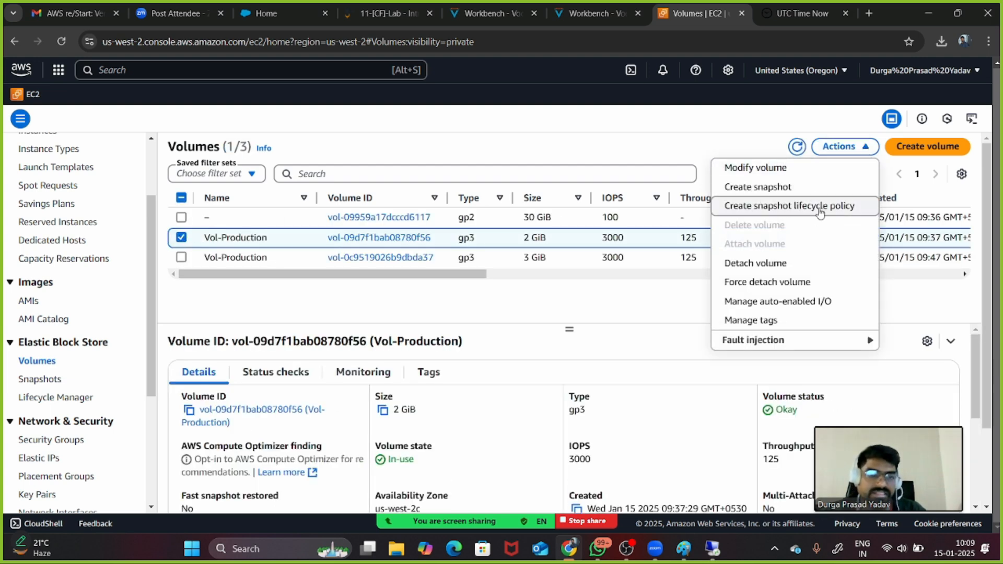
pyautogui.click(762, 264)
pyautogui.click(724, 380)
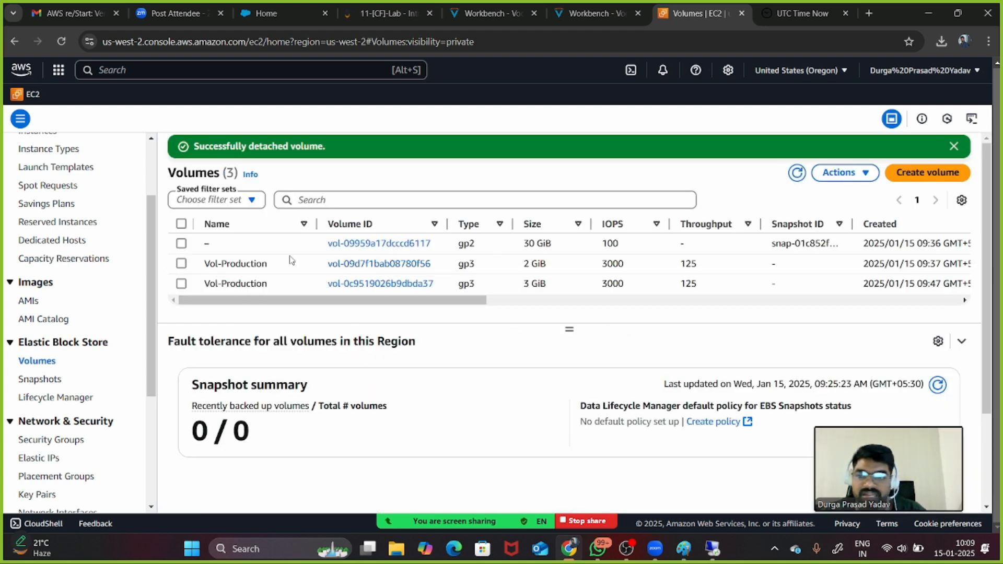
pyautogui.click(181, 264)
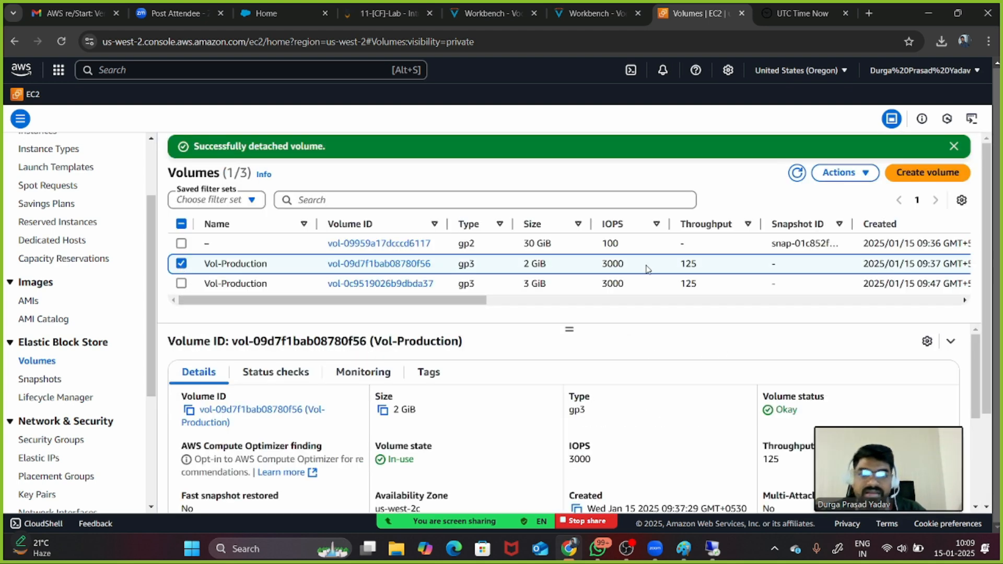
pyautogui.click(860, 174)
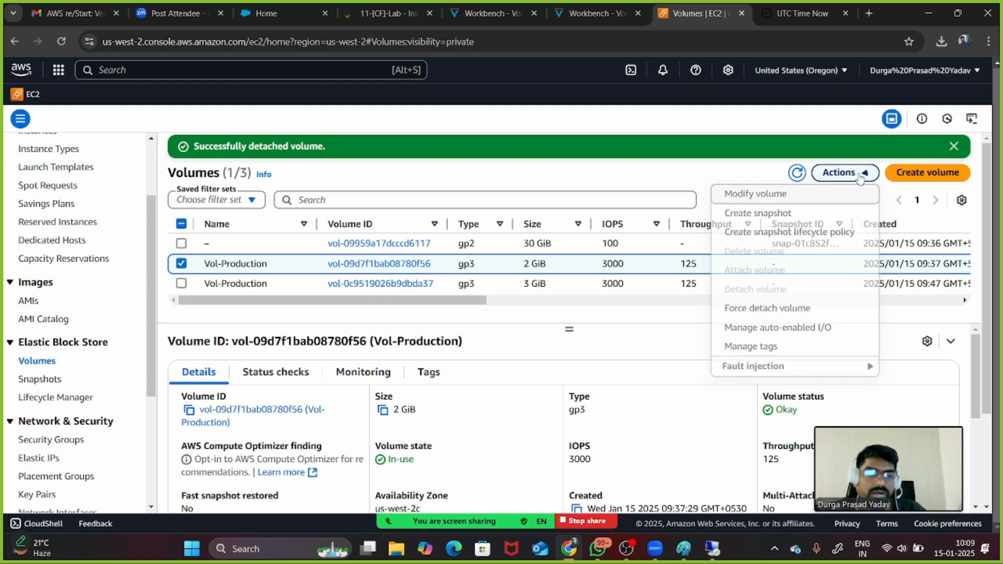
pyautogui.click(954, 146)
pyautogui.click(797, 147)
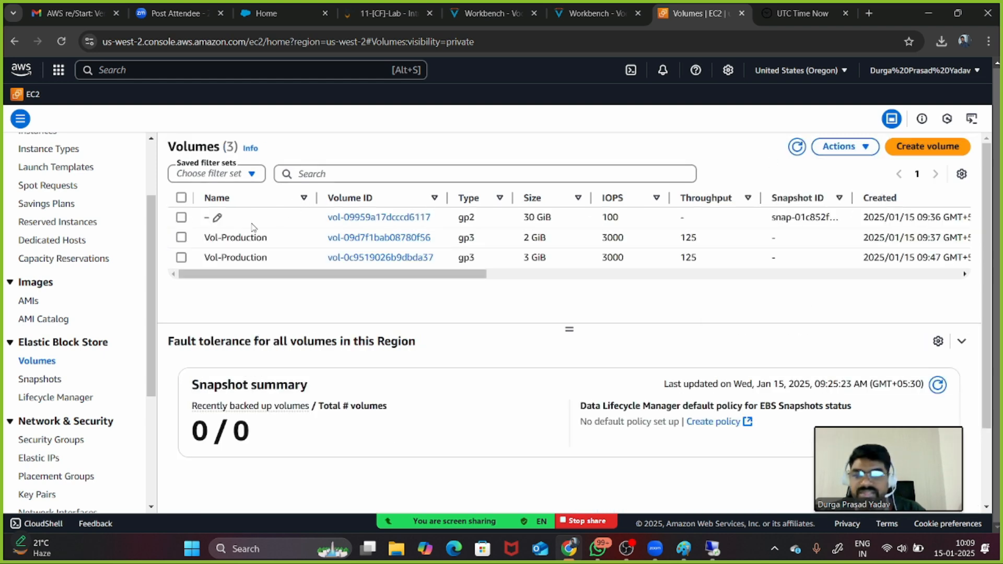
pyautogui.click(182, 237)
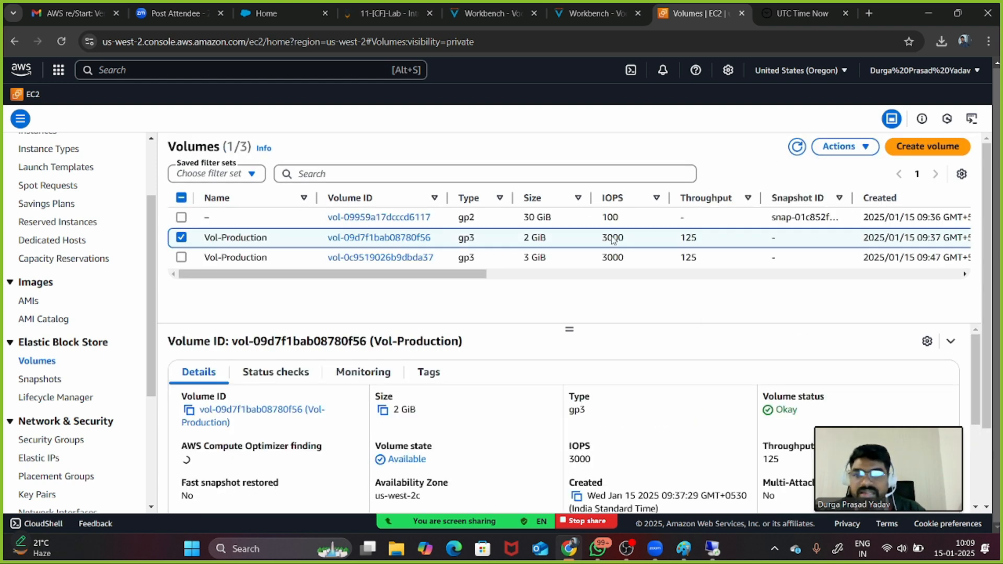
pyautogui.click(840, 147)
pyautogui.click(767, 227)
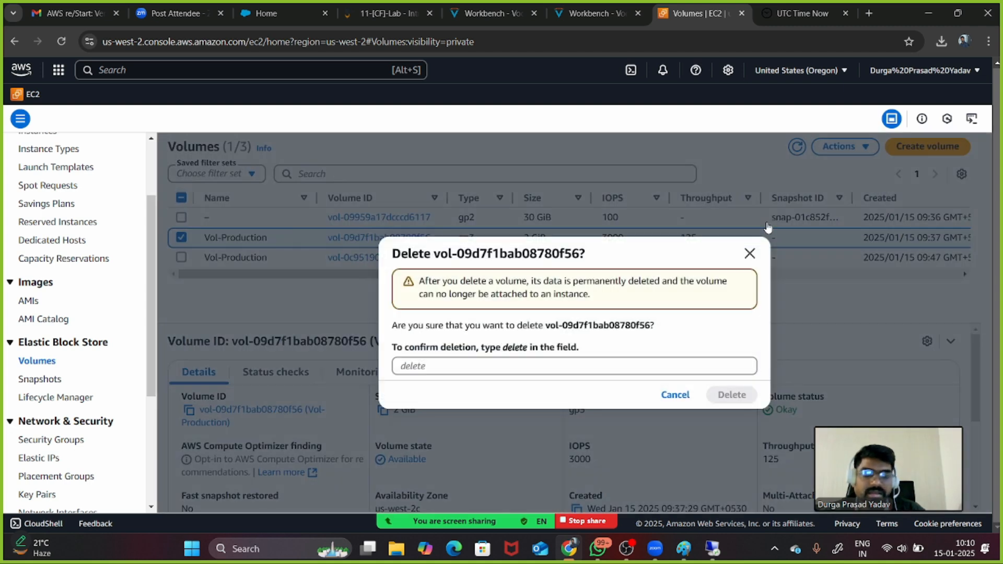
pyautogui.click(750, 255)
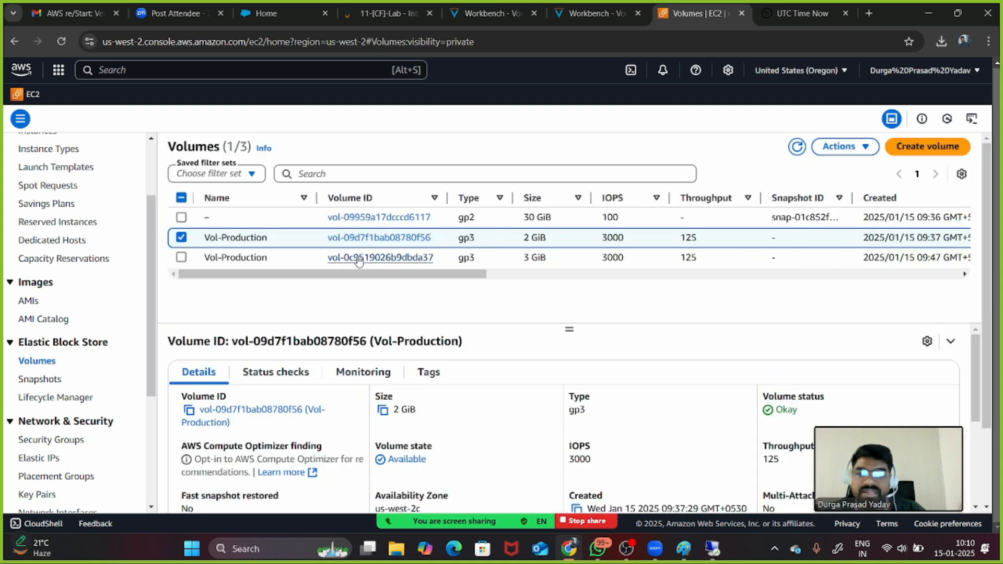
pyautogui.click(182, 238)
# Delete the 3 GiB Vol-Production volume, confirming with the word delete
pyautogui.click(182, 257)
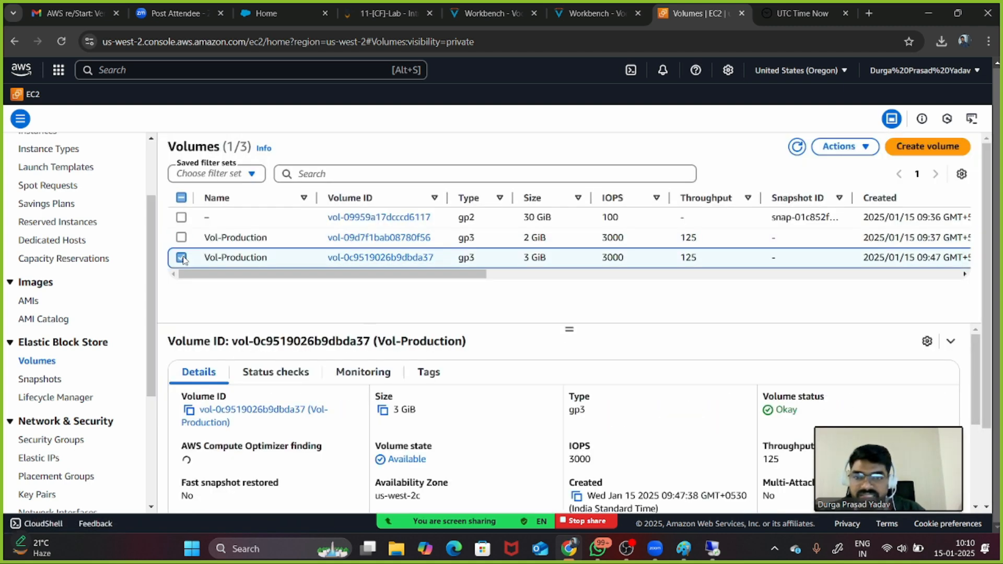
pyautogui.click(843, 146)
pyautogui.click(755, 225)
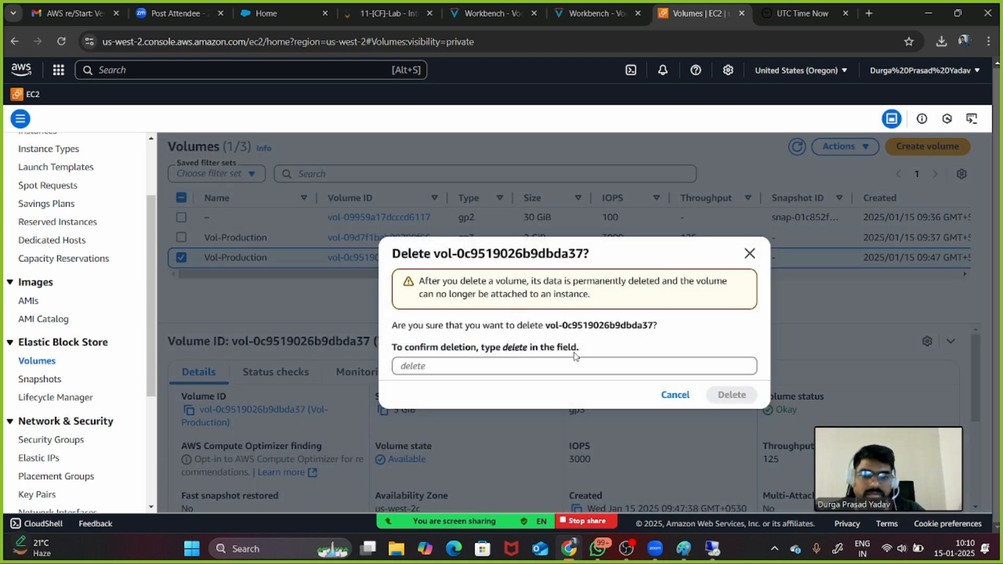
pyautogui.click(621, 368)
pyautogui.write('dele')
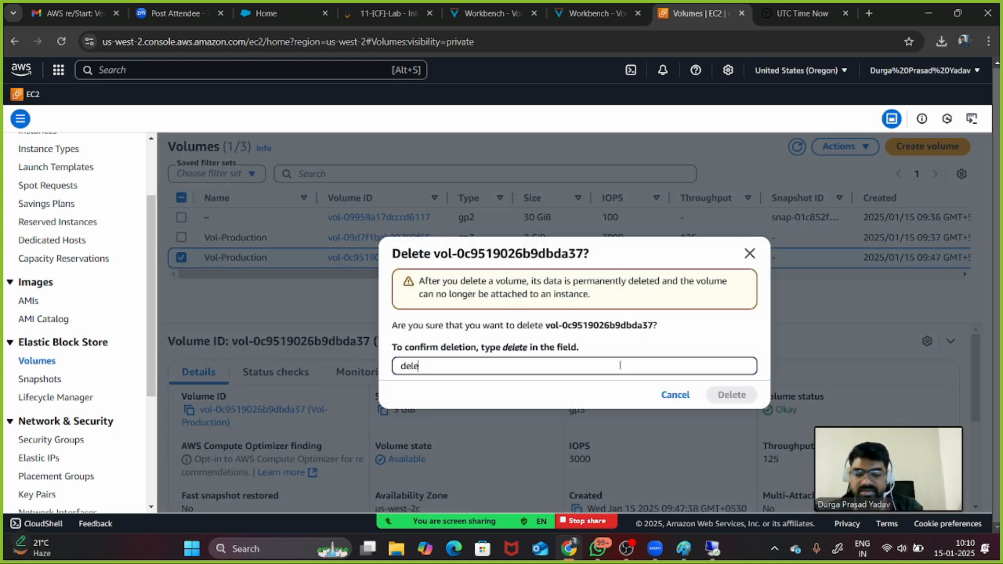
pyautogui.write('te')
pyautogui.click(719, 395)
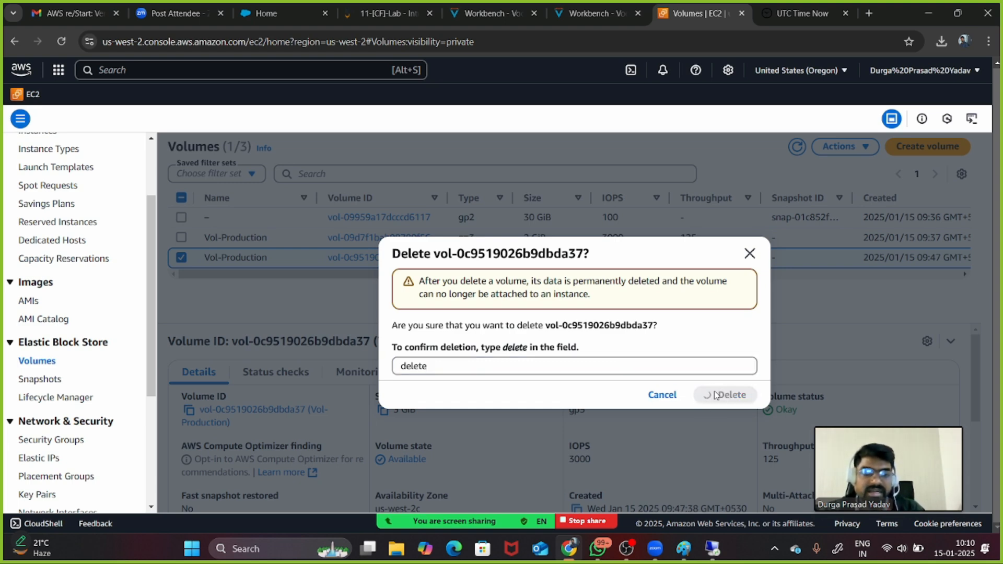
# Terminate the Windows-M instance, dismiss the ended Remote Desktop session notice, and refresh the instance list
pyautogui.scroll(2, 84, 259)
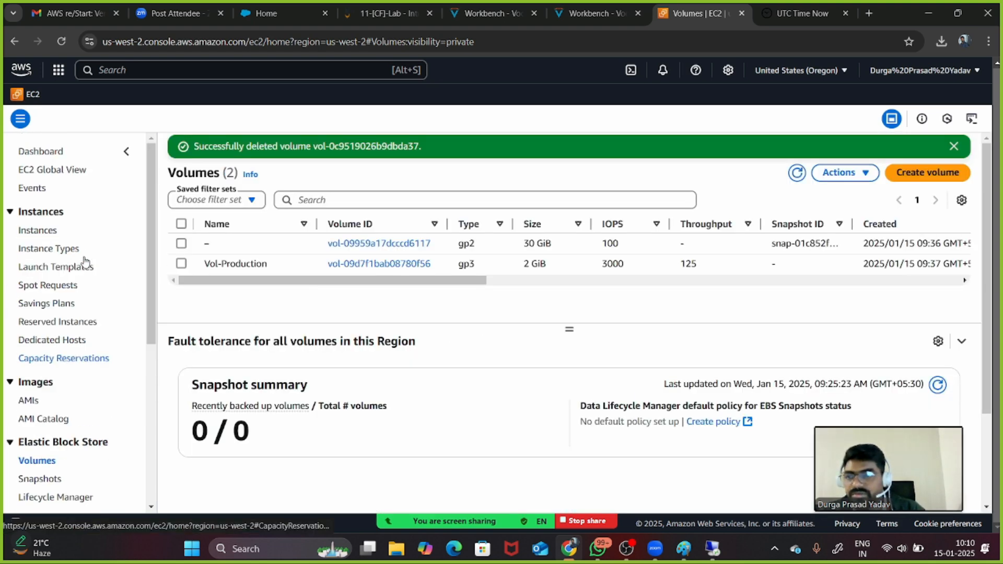
pyautogui.click(75, 232)
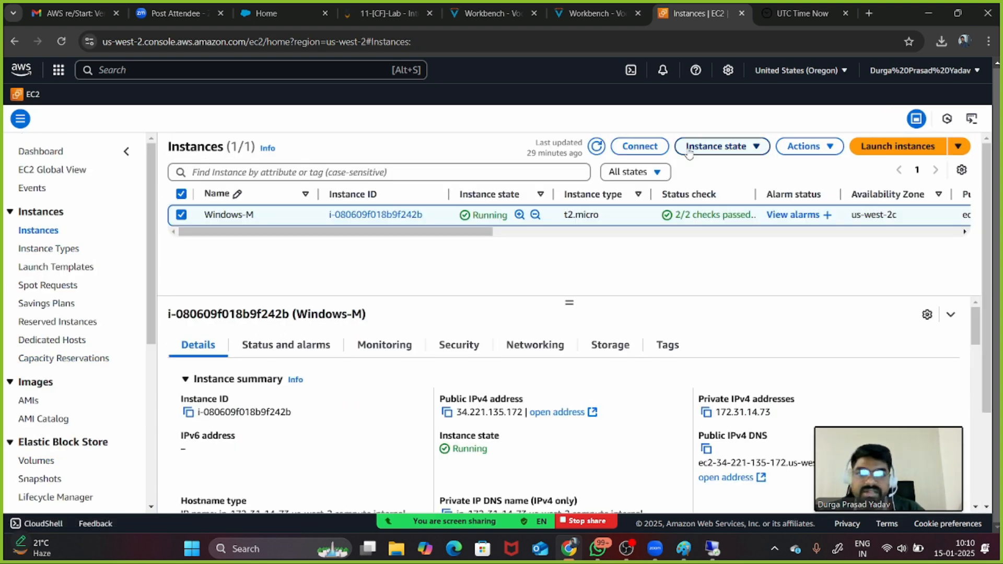
pyautogui.click(718, 147)
pyautogui.click(719, 244)
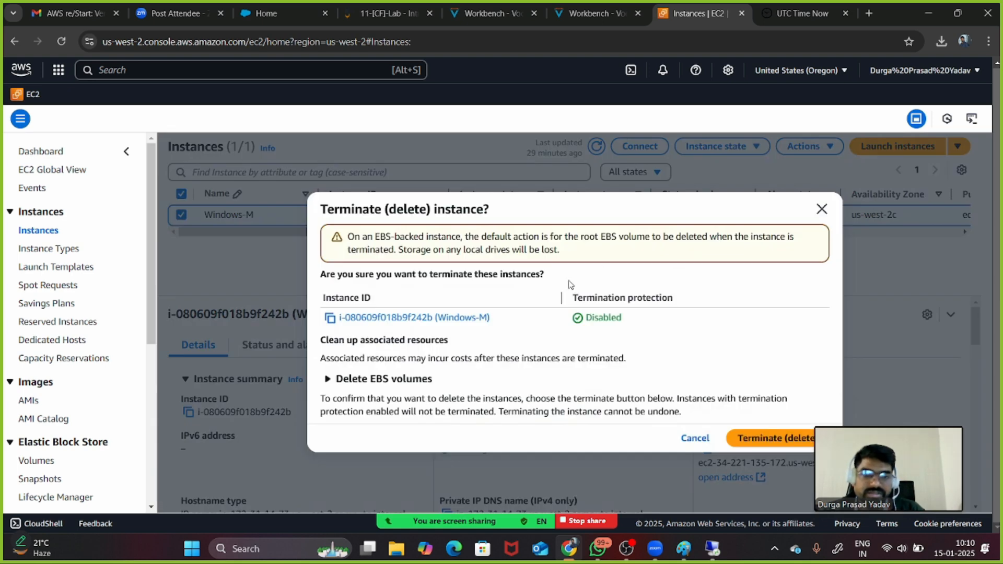
pyautogui.click(761, 443)
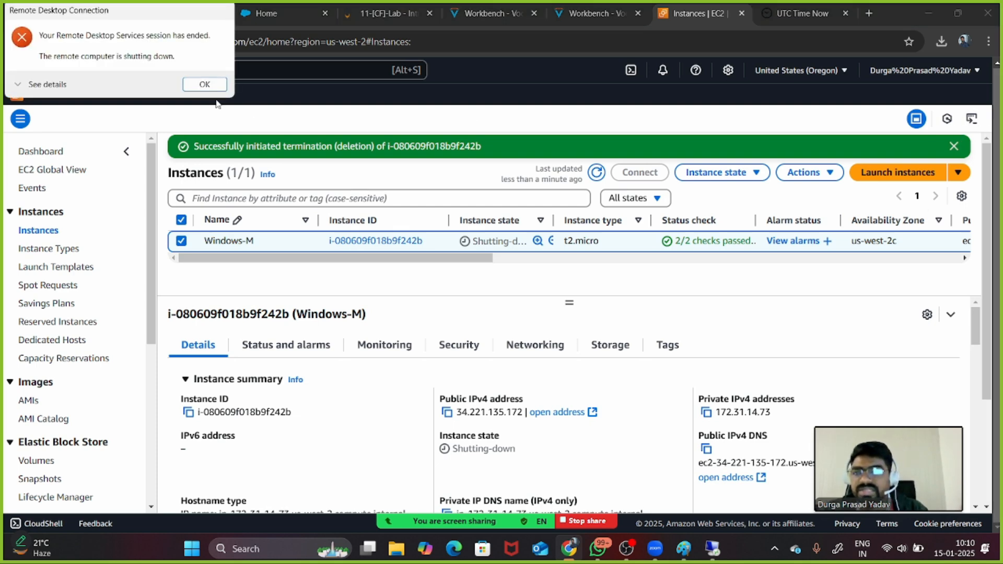
pyautogui.click(205, 85)
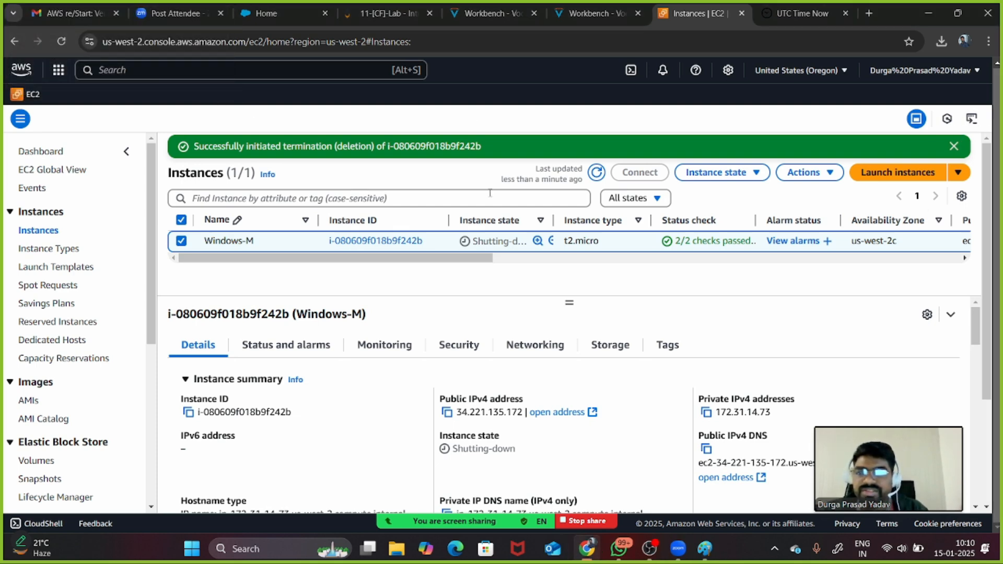
pyautogui.click(954, 146)
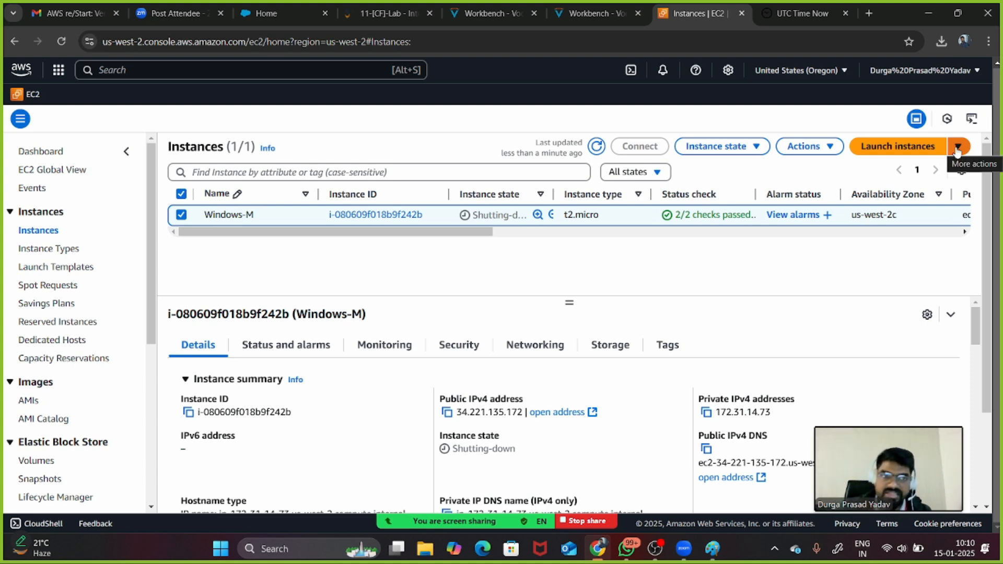
pyautogui.click(596, 147)
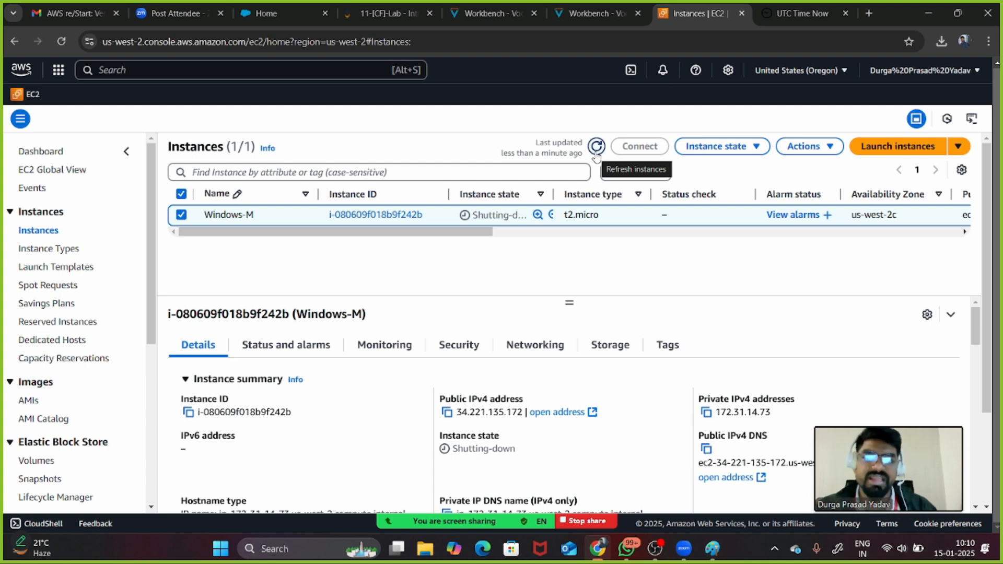
pyautogui.click(596, 154)
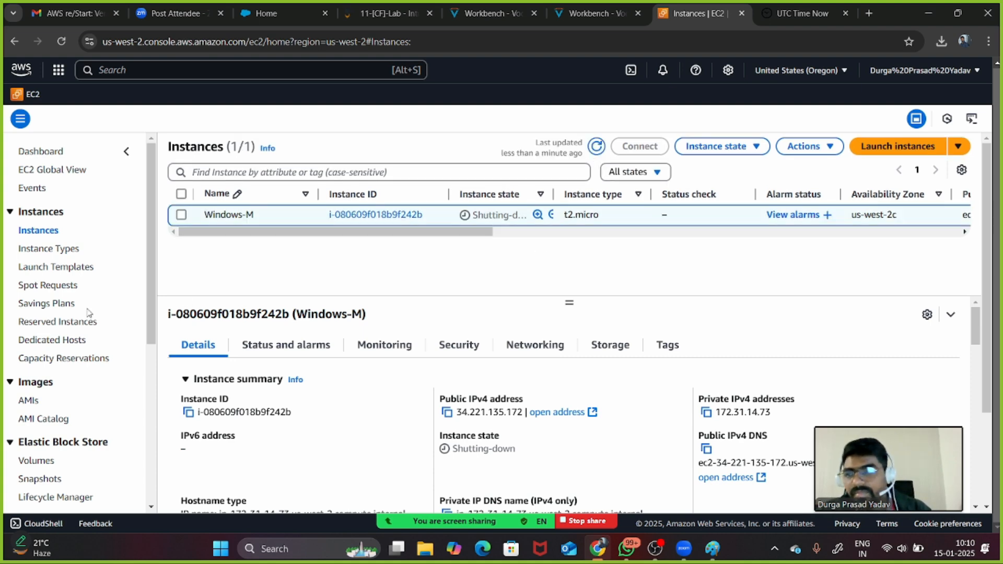
# Open the EBS Volumes list and refresh it to check which volumes remain
pyautogui.scroll(-2, 42, 413)
pyautogui.click(921, 70)
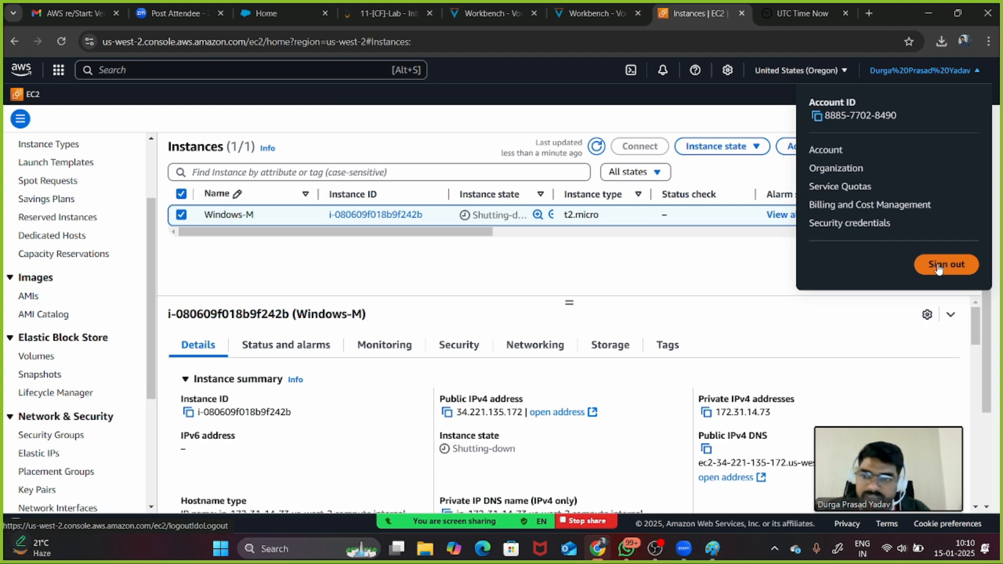
pyautogui.click(46, 359)
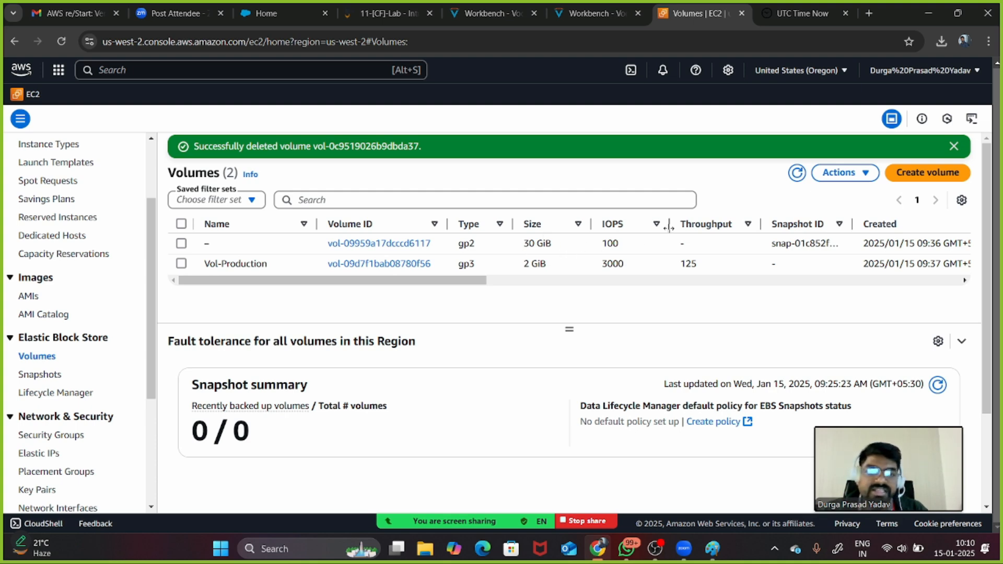
pyautogui.click(797, 173)
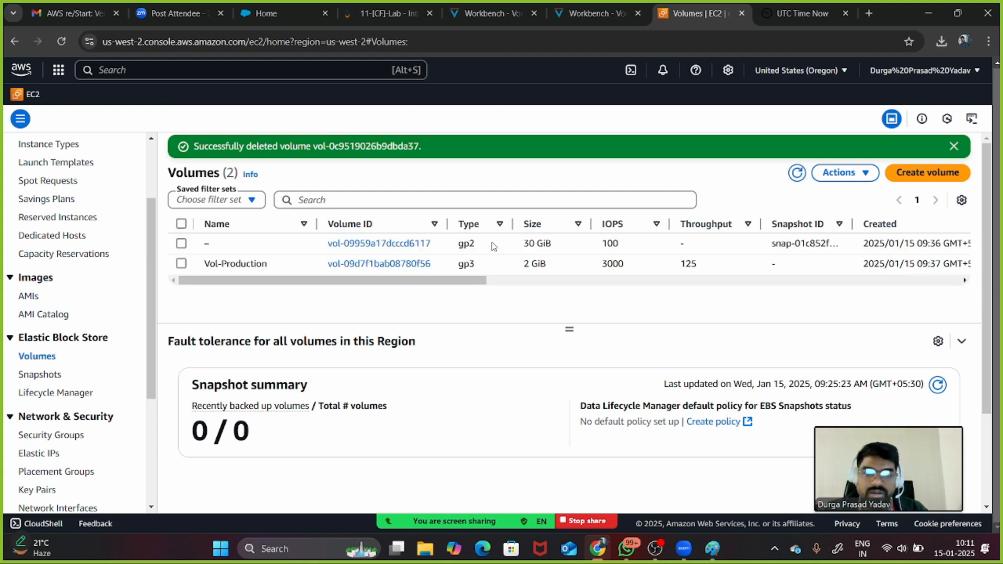
pyautogui.moveTo(450, 285); pyautogui.dragTo(425, 282)
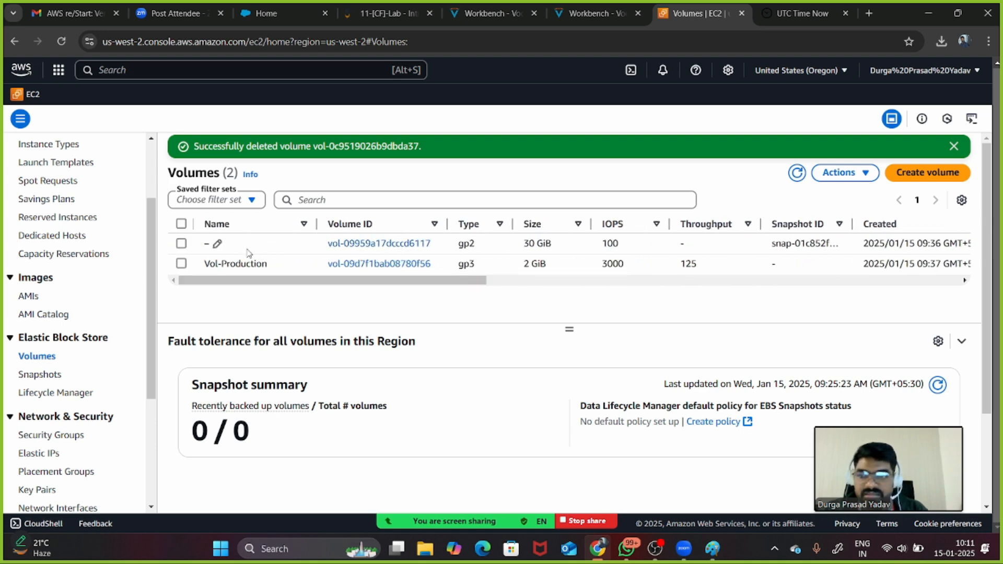
# Delete the unnamed 30 GiB gp2 volume, confirming with the word delete, and dismiss the notification
pyautogui.click(182, 244)
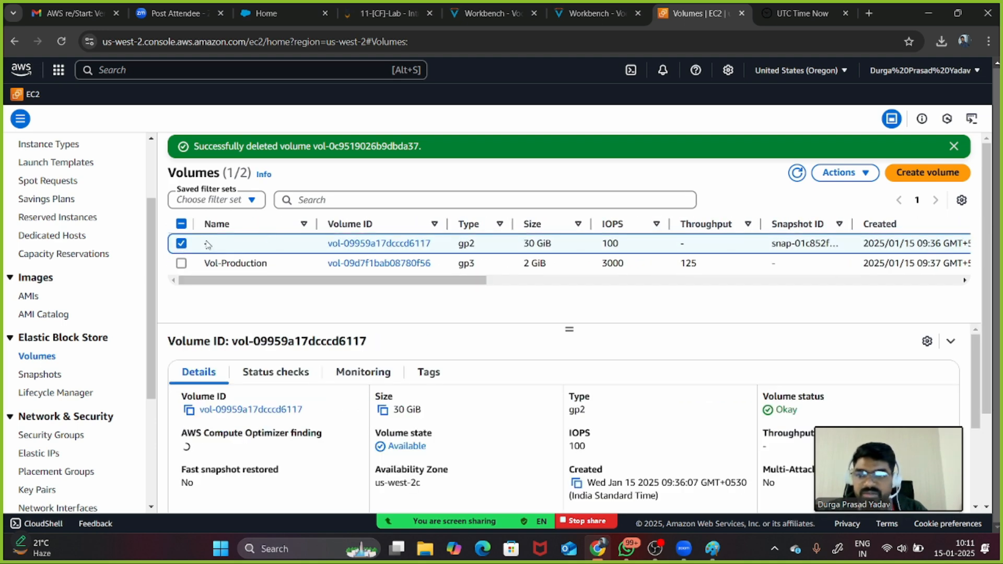
pyautogui.click(841, 174)
pyautogui.click(768, 253)
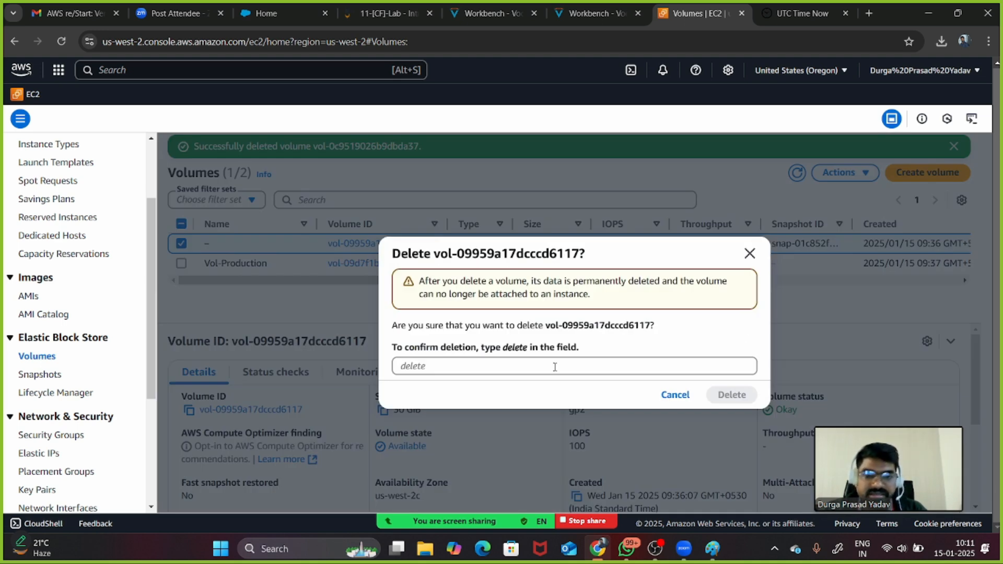
pyautogui.click(544, 368)
pyautogui.write('delete')
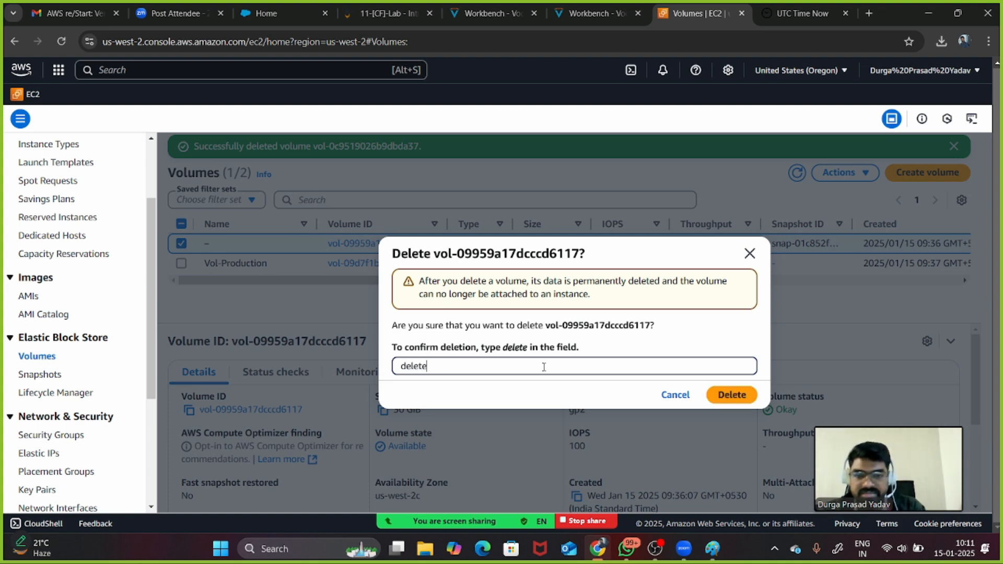
pyautogui.click(729, 395)
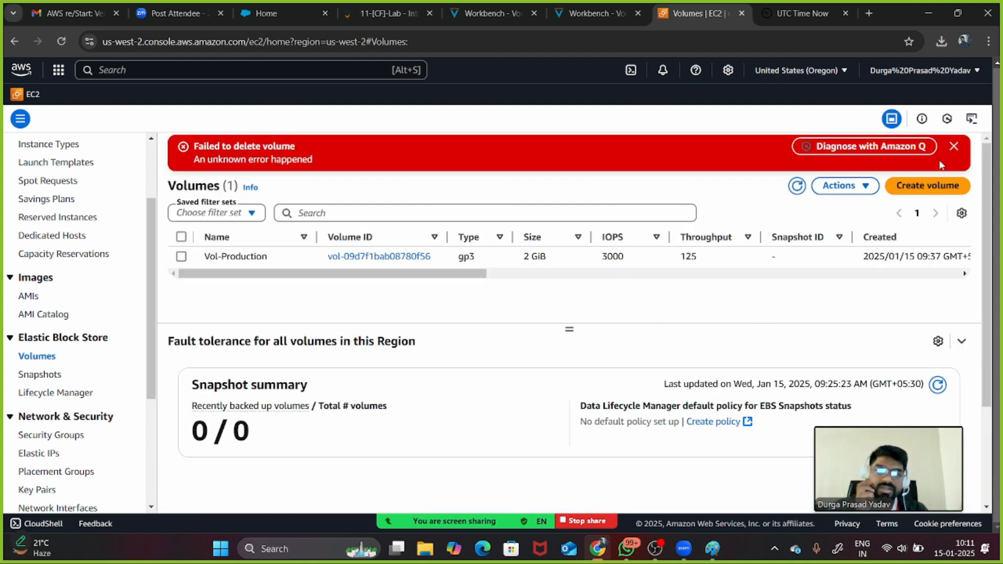
pyautogui.click(953, 148)
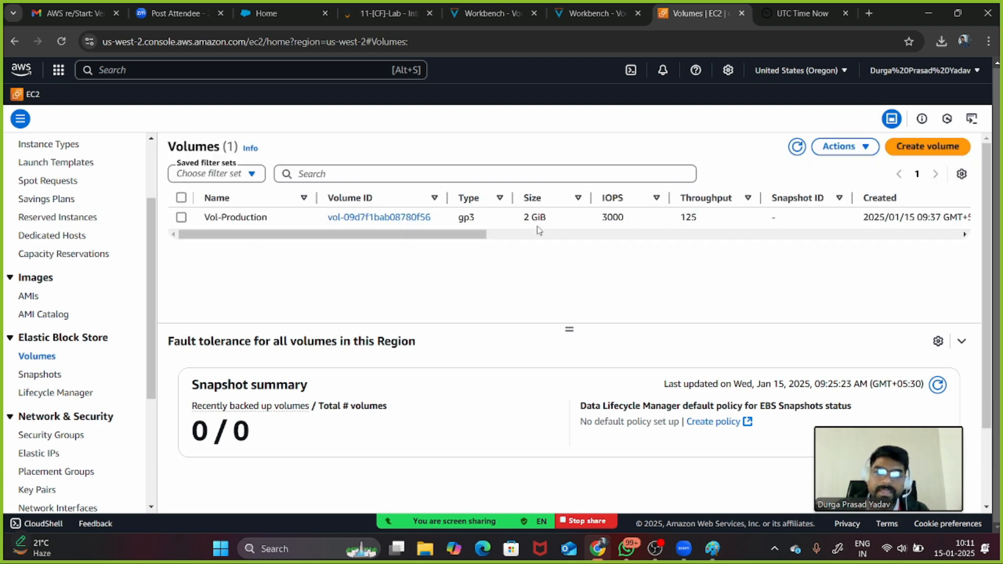
# Select the 2 GiB Vol-Production volume and show its tags
pyautogui.scroll(3, 34, 310)
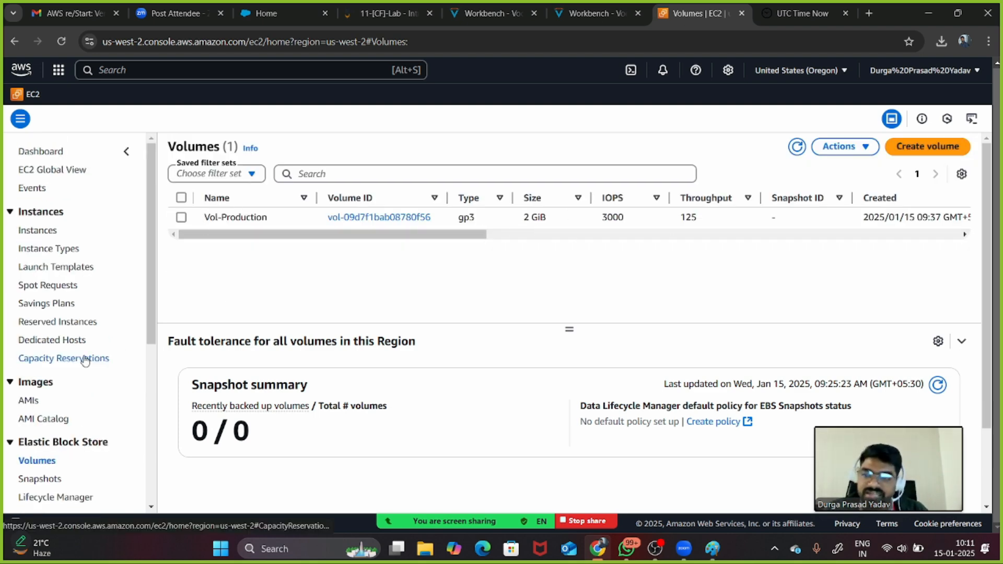
pyautogui.click(181, 218)
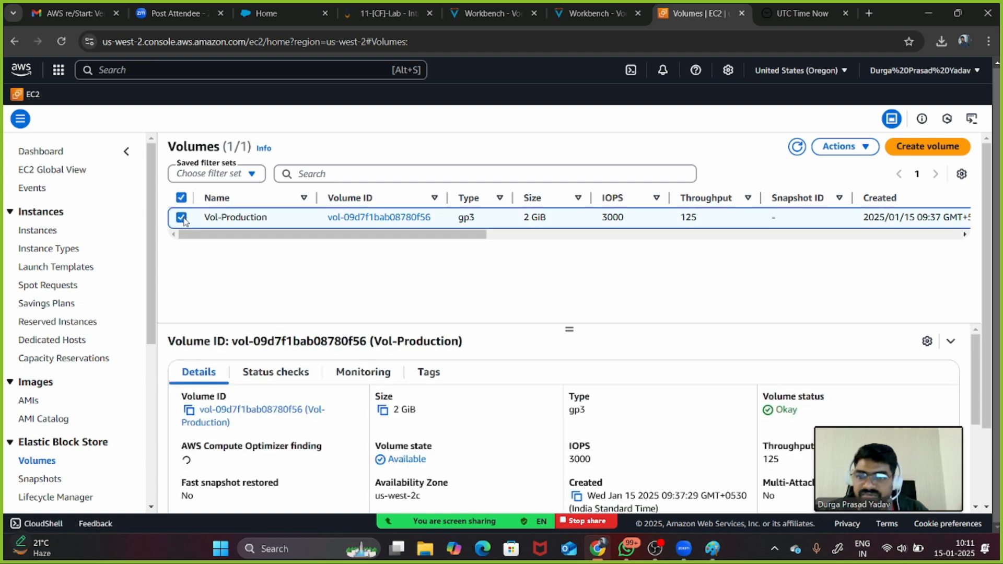
pyautogui.click(427, 374)
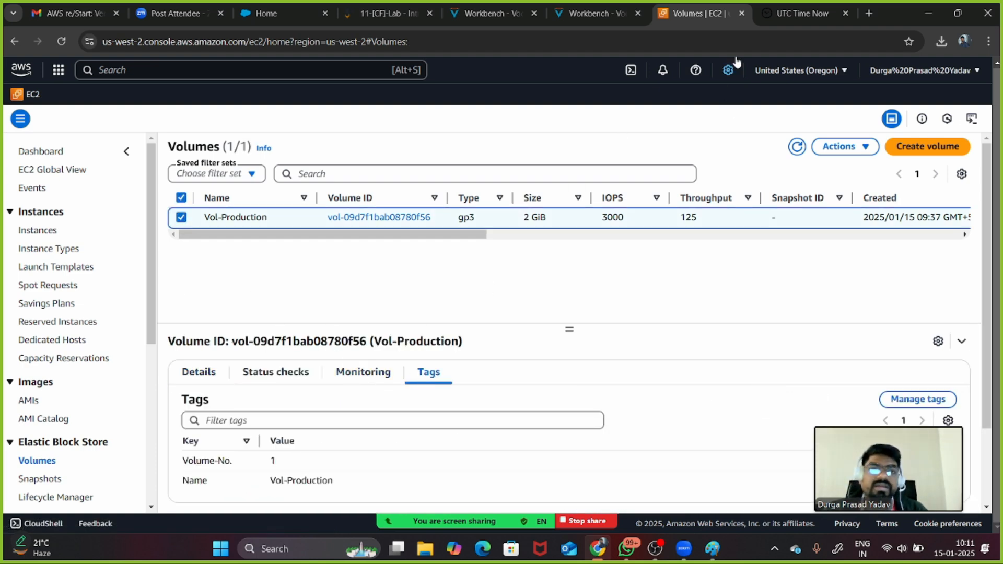
# Sign out of the AWS account
pyautogui.click(950, 73)
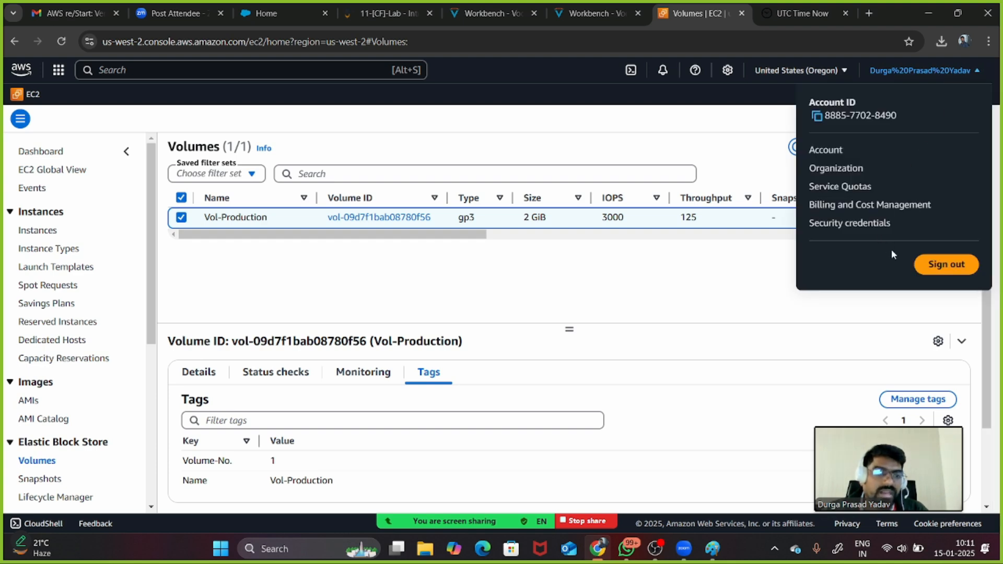
pyautogui.click(930, 265)
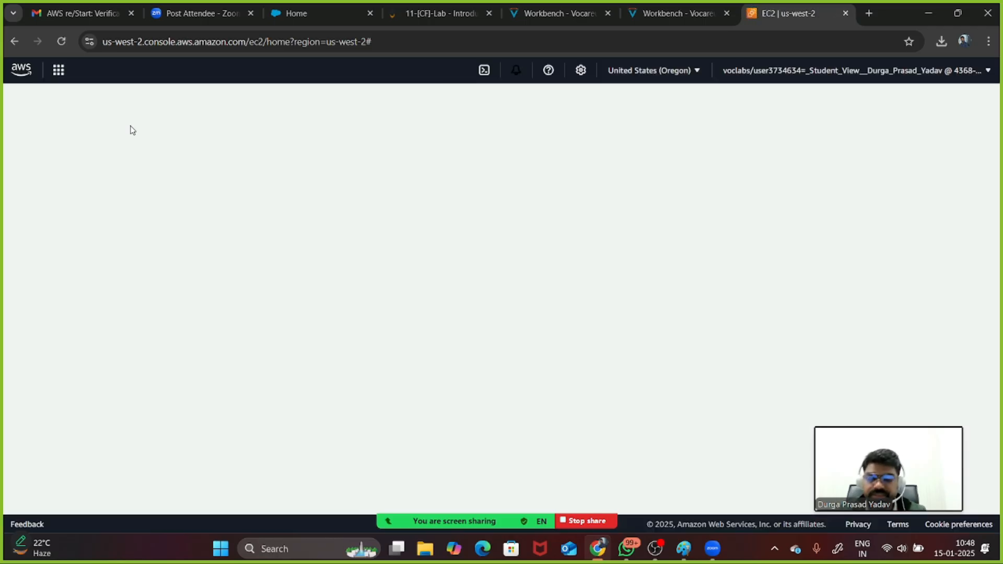
# Open the Security Groups list, show its help text, and highlight the phrase about a virtual firewall controlling traffic for instances
pyautogui.scroll(-3, 79, 274)
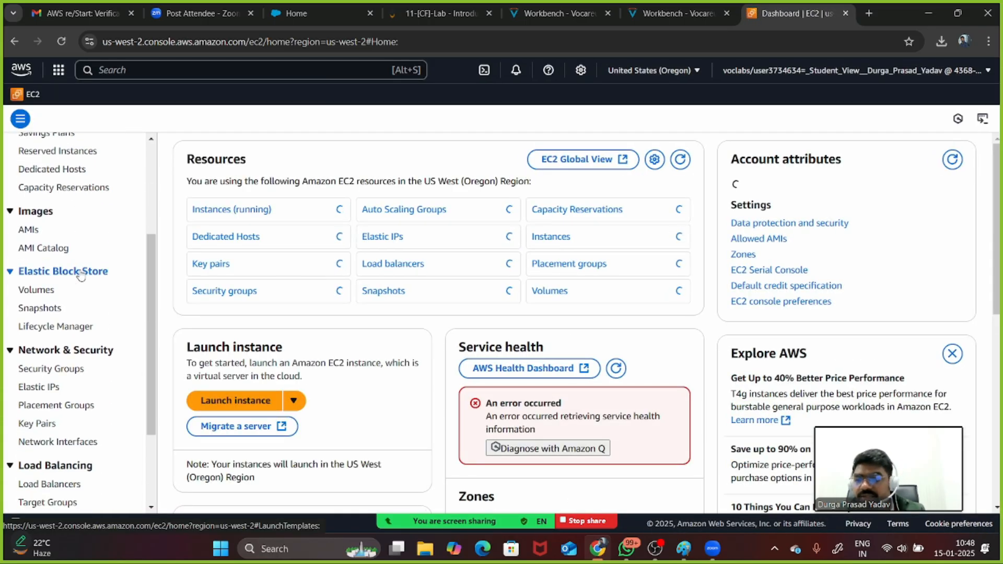
pyautogui.scroll(-2, 79, 274)
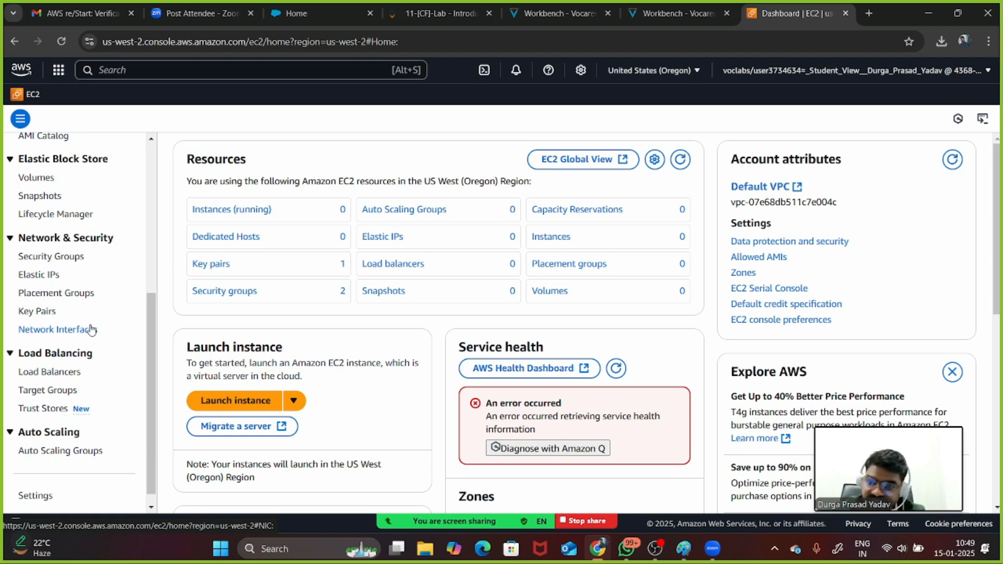
pyautogui.click(35, 257)
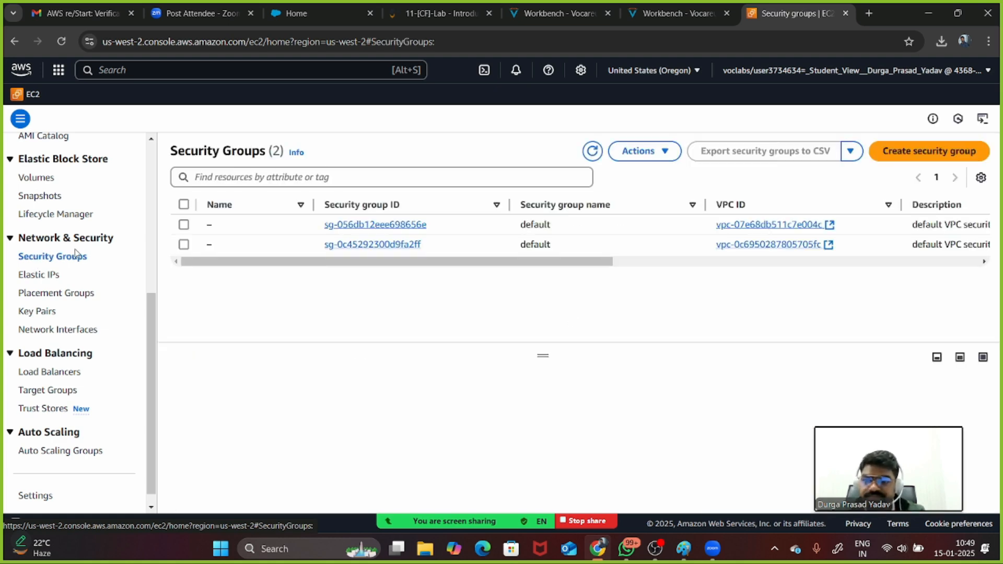
pyautogui.click(296, 152)
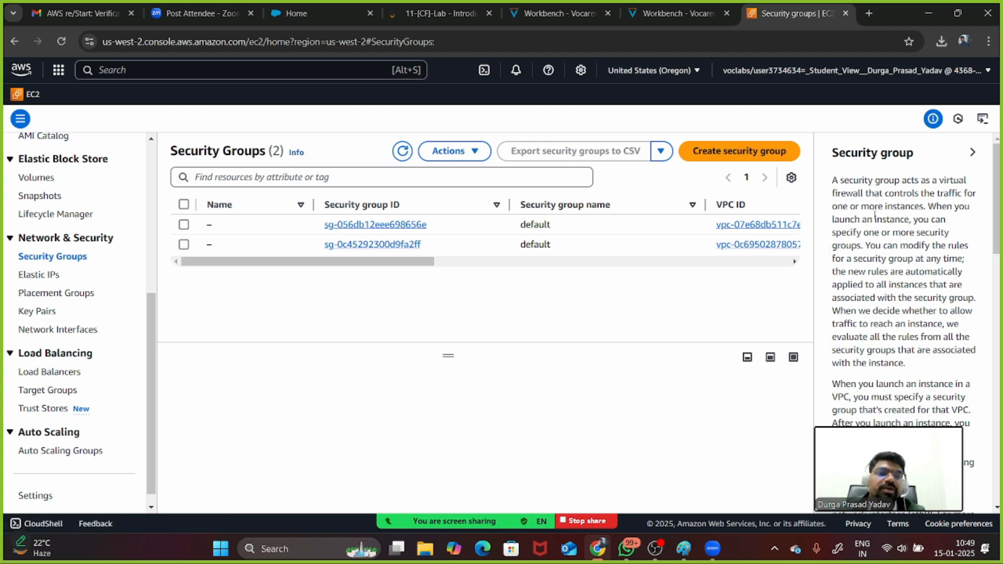
pyautogui.moveTo(946, 180); pyautogui.dragTo(930, 210)
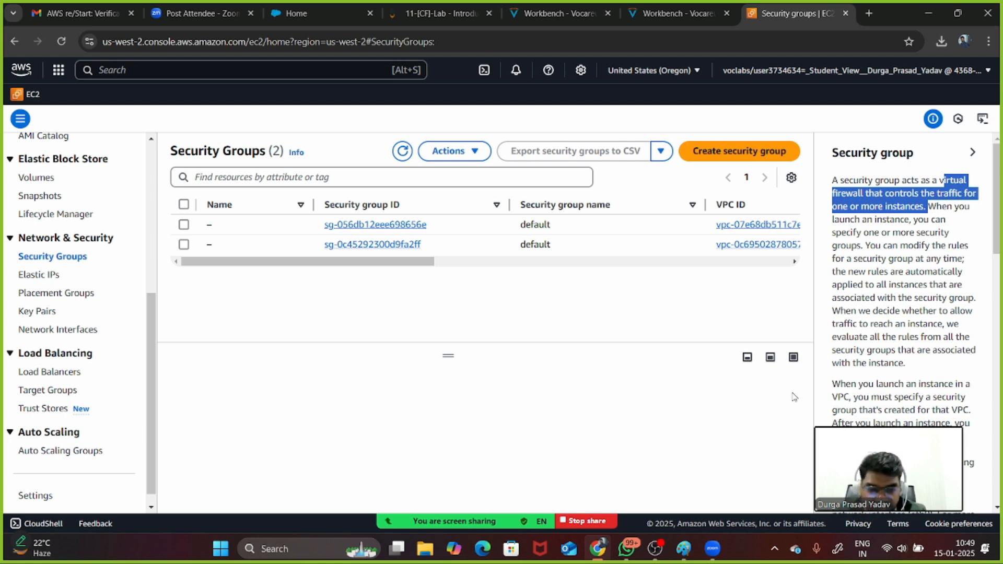
# Switch to Paint and start a new blank canvas, discarding the unsaved Network & Security drawing
pyautogui.click(684, 548)
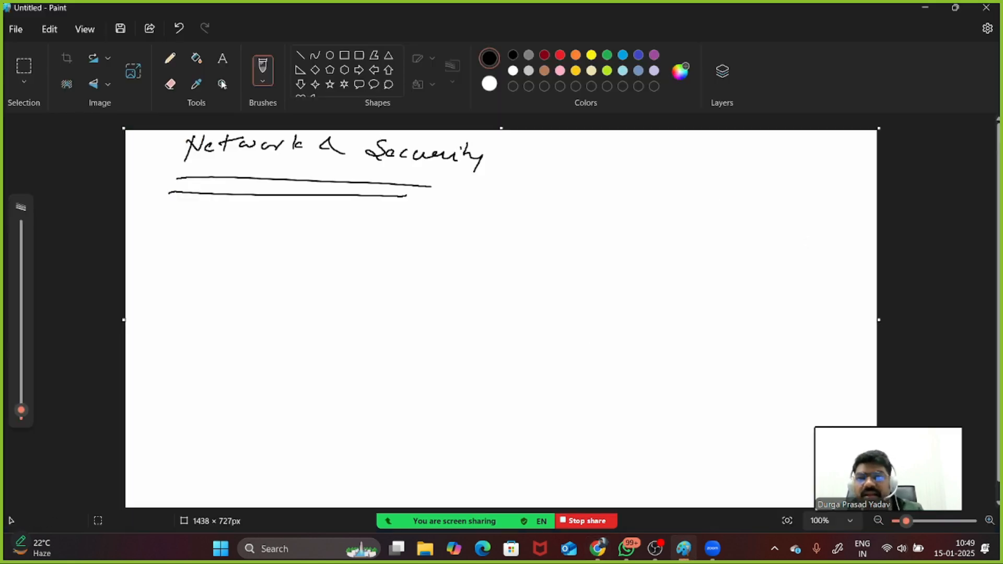
pyautogui.click(21, 29)
pyautogui.click(32, 49)
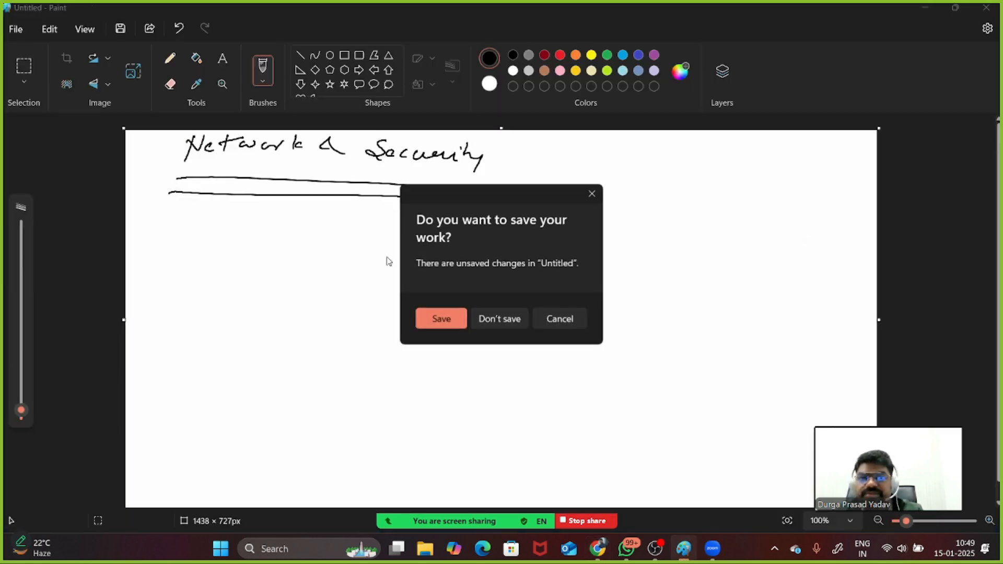
pyautogui.click(505, 320)
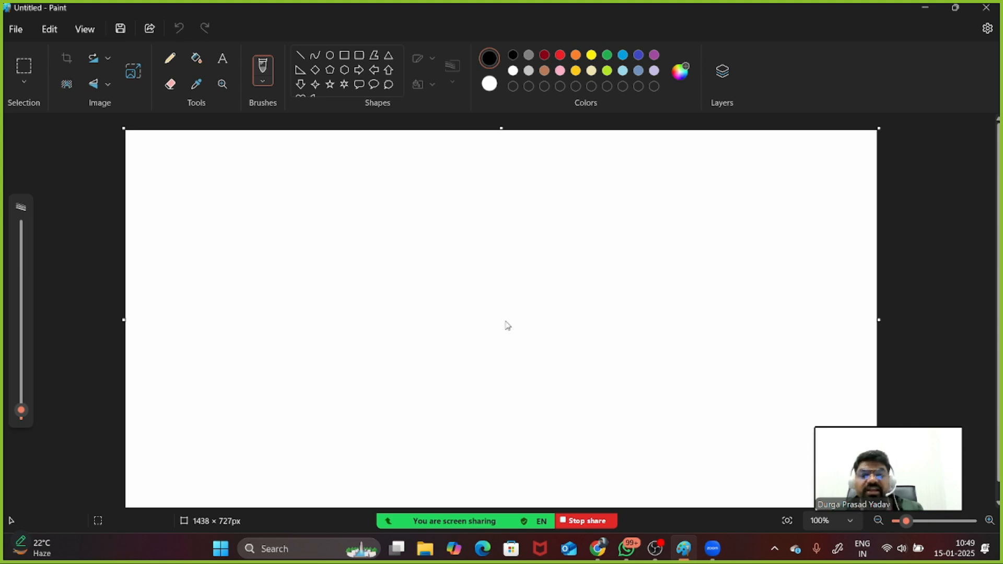
# Handwrite "Security Group ⇒ It is virtual firewall" across the top of the canvas, underlining Security Group
pyautogui.moveTo(174, 143); pyautogui.dragTo(166, 174)
pyautogui.moveTo(181, 162); pyautogui.dragTo(239, 153)
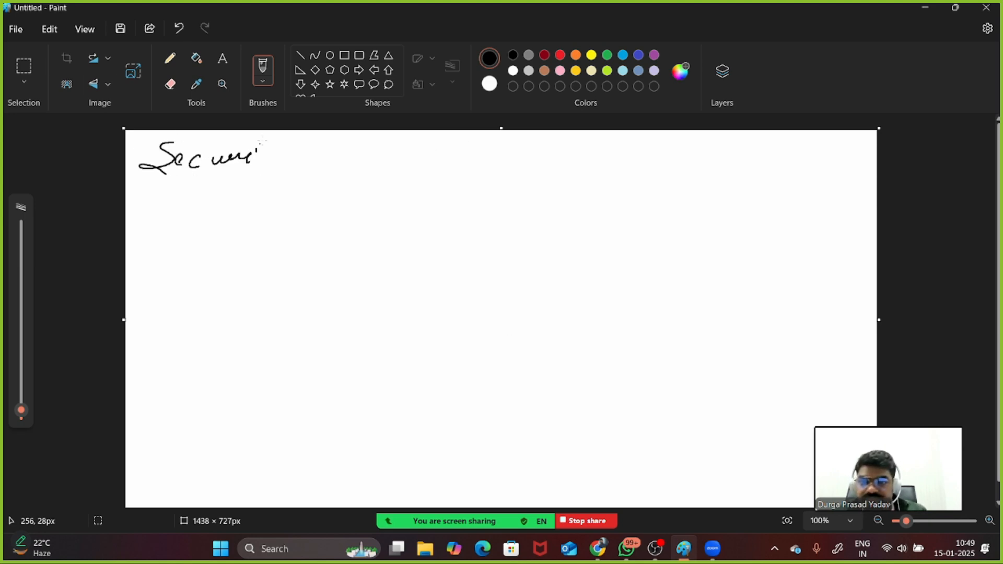
pyautogui.moveTo(311, 140)
pyautogui.mouseDown()
pyautogui.moveTo(359, 168)
pyautogui.moveTo(383, 151)
pyautogui.mouseUp()
pyautogui.moveTo(208, 196); pyautogui.dragTo(451, 168)
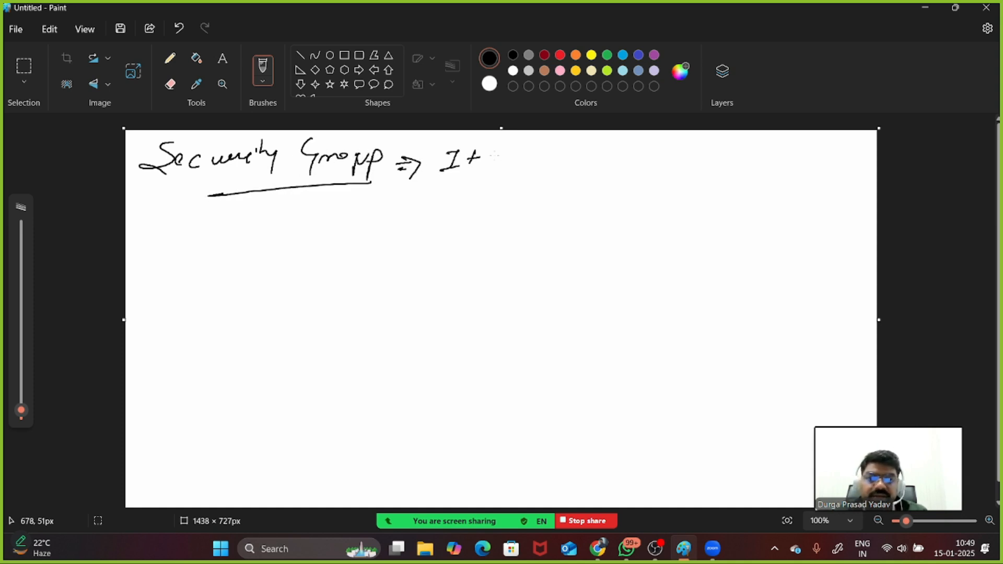
pyautogui.moveTo(545, 158); pyautogui.dragTo(561, 153)
pyautogui.moveTo(564, 155)
pyautogui.mouseDown()
pyautogui.moveTo(566, 165)
pyautogui.moveTo(645, 161)
pyautogui.moveTo(660, 180)
pyautogui.mouseUp()
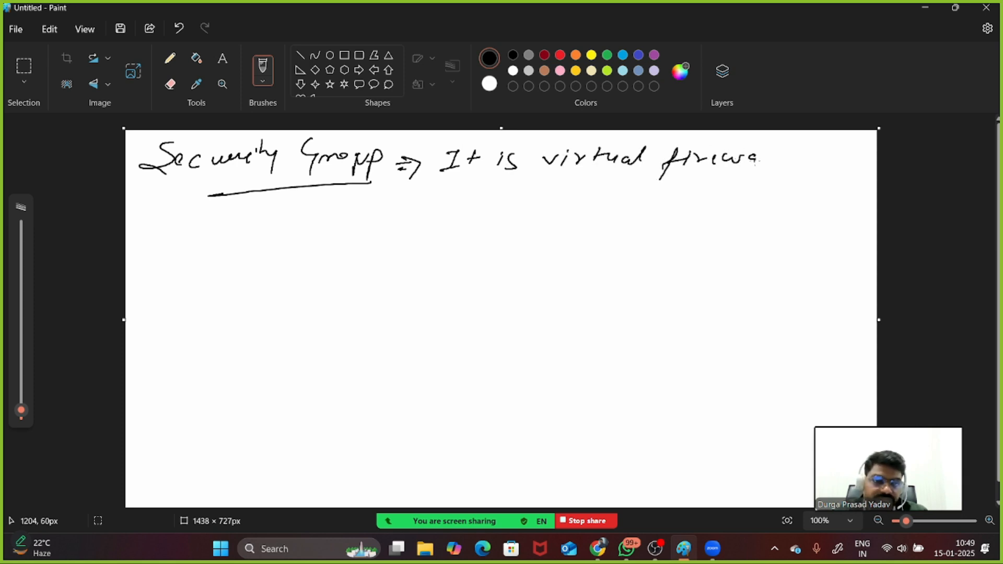
pyautogui.moveTo(756, 156); pyautogui.dragTo(794, 163)
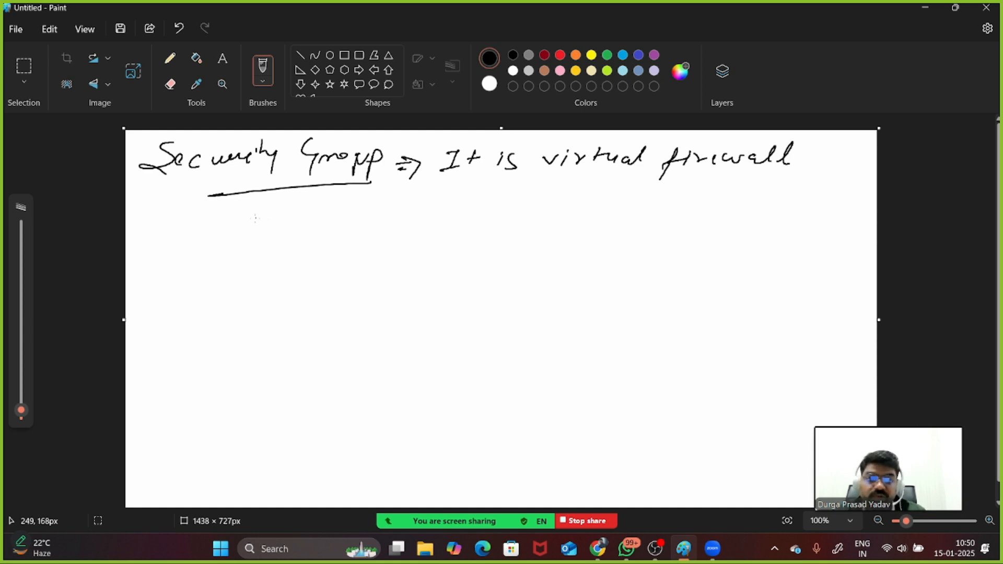
# Continue the definition below with "for virtual Machine.", underline Machine, and add a tick mark under Security
pyautogui.moveTo(238, 229)
pyautogui.mouseDown()
pyautogui.moveTo(379, 219)
pyautogui.moveTo(400, 208)
pyautogui.moveTo(550, 224)
pyautogui.mouseUp()
pyautogui.moveTo(411, 236); pyautogui.dragTo(502, 240)
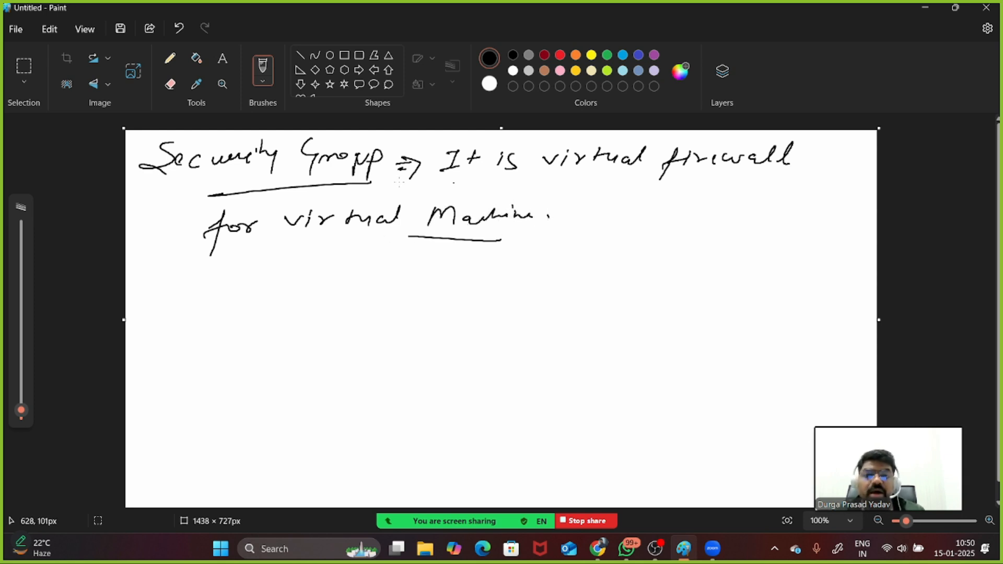
pyautogui.moveTo(207, 181); pyautogui.dragTo(268, 160)
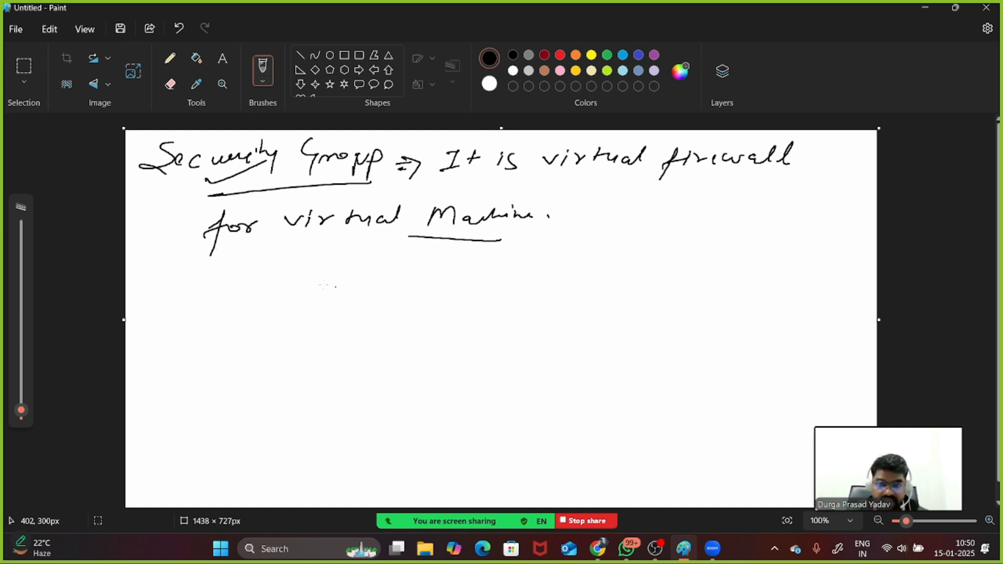
# Sketch a square computer on a small stand below the definition, with a small corner box and an arrow to a double-underlined NIC label
pyautogui.moveTo(308, 275)
pyautogui.mouseDown()
pyautogui.moveTo(313, 350)
pyautogui.moveTo(408, 262)
pyautogui.moveTo(413, 342)
pyautogui.moveTo(309, 349)
pyautogui.moveTo(349, 350)
pyautogui.moveTo(359, 365)
pyautogui.mouseUp()
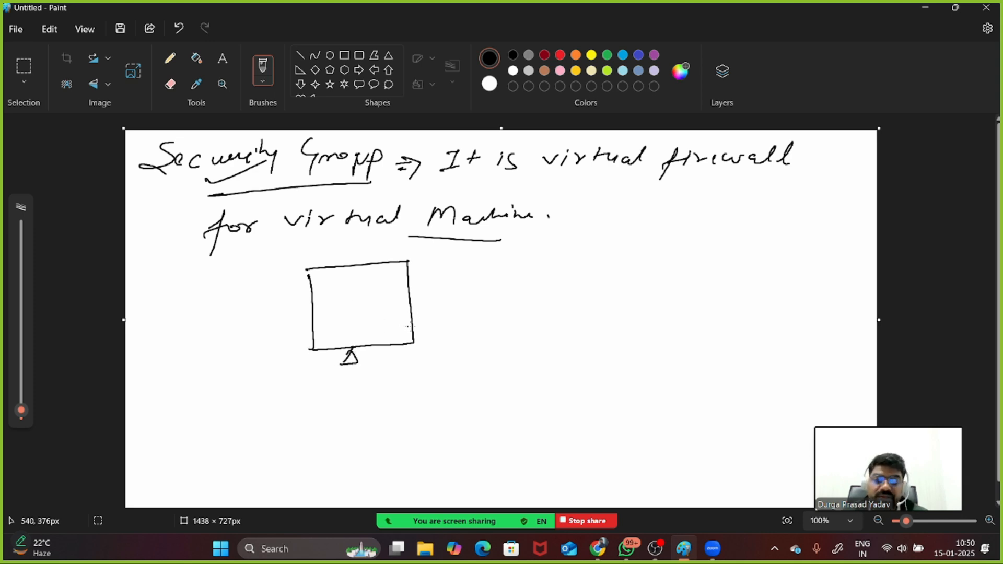
pyautogui.moveTo(408, 327)
pyautogui.mouseDown()
pyautogui.moveTo(395, 346)
pyautogui.moveTo(467, 309)
pyautogui.mouseUp()
pyautogui.moveTo(483, 309); pyautogui.dragTo(479, 333)
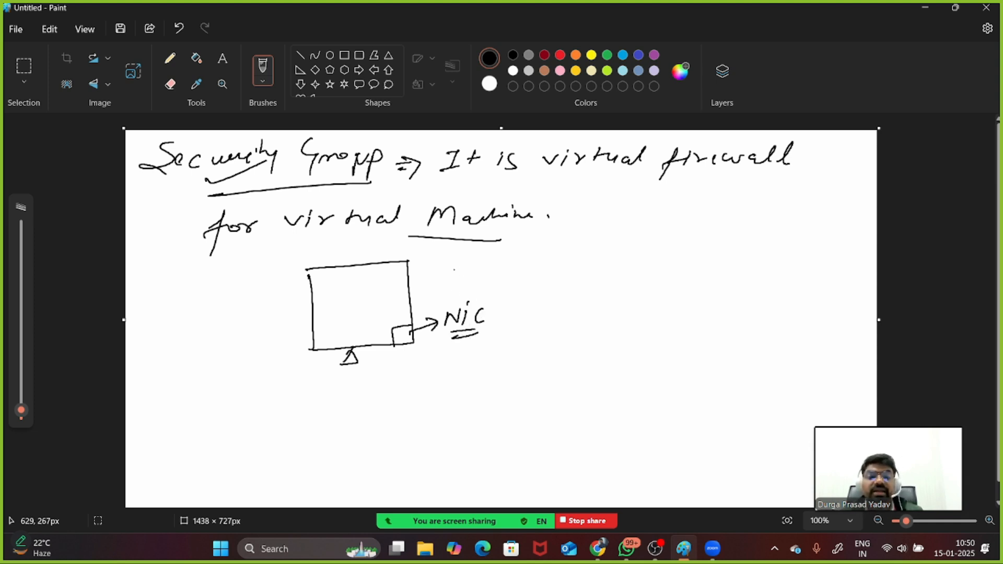
# Write an underlined Traditional above the NIC label, then tick, underline more heavily and circle NIC
pyautogui.moveTo(452, 267)
pyautogui.mouseDown()
pyautogui.moveTo(468, 283)
pyautogui.moveTo(507, 268)
pyautogui.moveTo(550, 278)
pyautogui.moveTo(559, 266)
pyautogui.mouseUp()
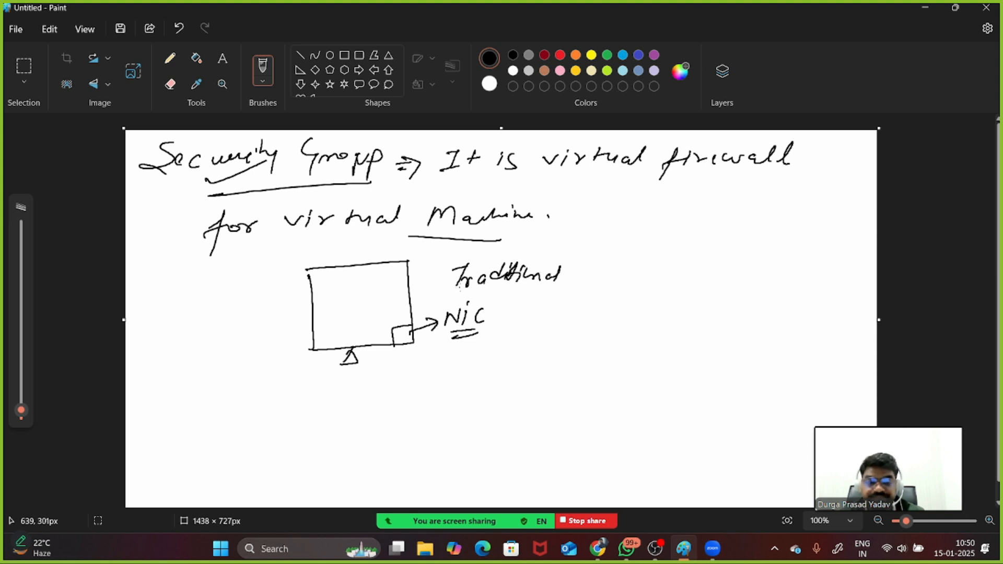
pyautogui.moveTo(467, 288); pyautogui.dragTo(560, 279)
pyautogui.moveTo(489, 315)
pyautogui.mouseDown()
pyautogui.moveTo(512, 294)
pyautogui.moveTo(491, 313)
pyautogui.mouseUp()
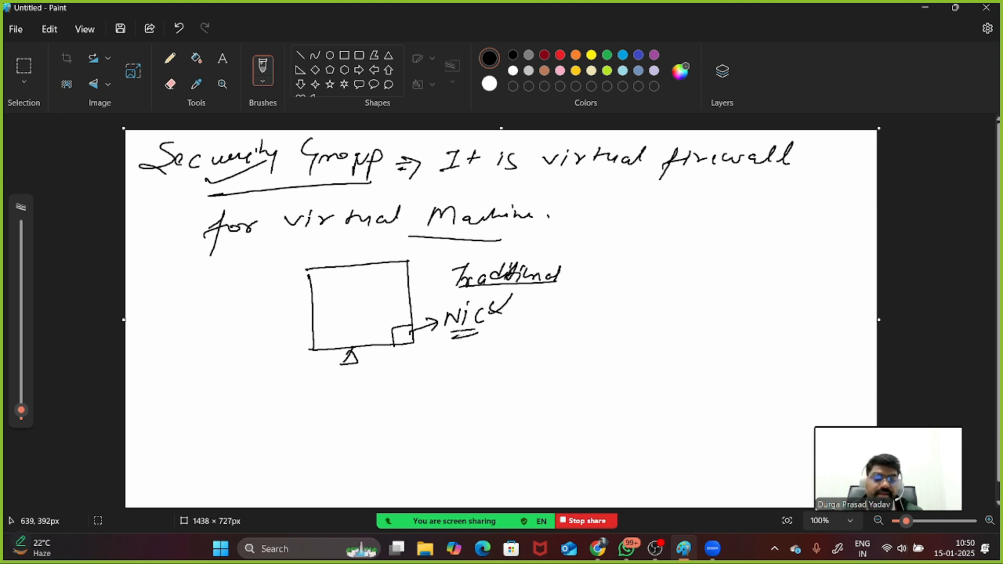
pyautogui.moveTo(447, 333); pyautogui.dragTo(459, 334)
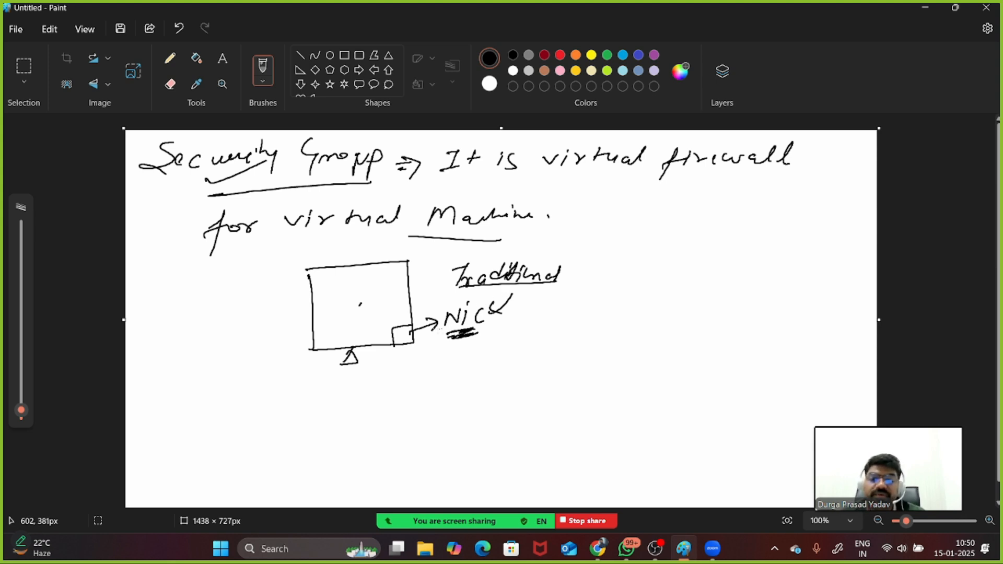
pyautogui.moveTo(437, 329); pyautogui.dragTo(472, 325)
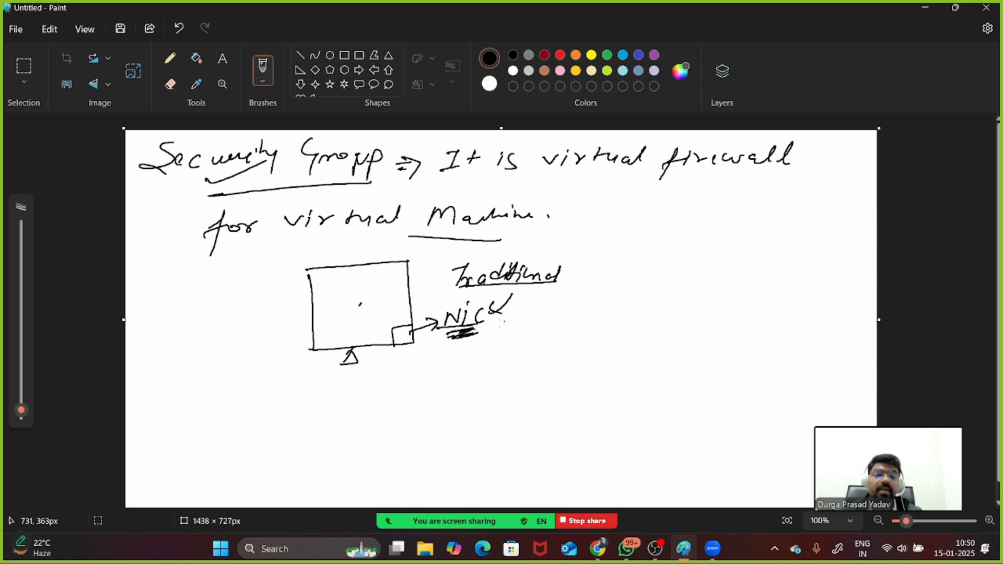
pyautogui.moveTo(473, 305)
pyautogui.mouseDown()
pyautogui.moveTo(448, 329)
pyautogui.moveTo(476, 301)
pyautogui.mouseUp()
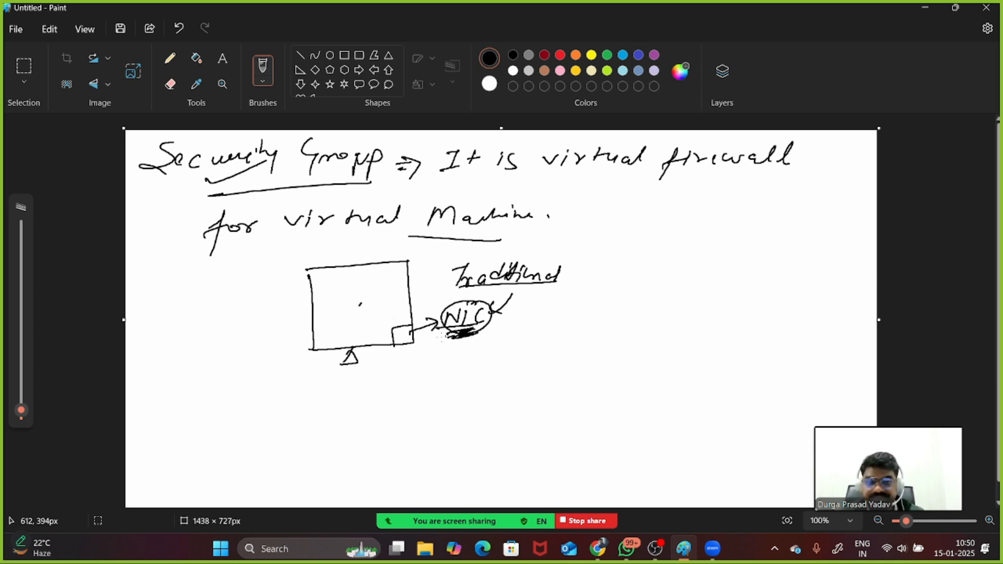
# Curve an arrow from NIC to the computer, label the computer Com, and add a slanted divider with an underlined Cloud heading beyond it
pyautogui.moveTo(468, 338)
pyautogui.mouseDown()
pyautogui.moveTo(422, 370)
pyautogui.moveTo(402, 357)
pyautogui.mouseUp()
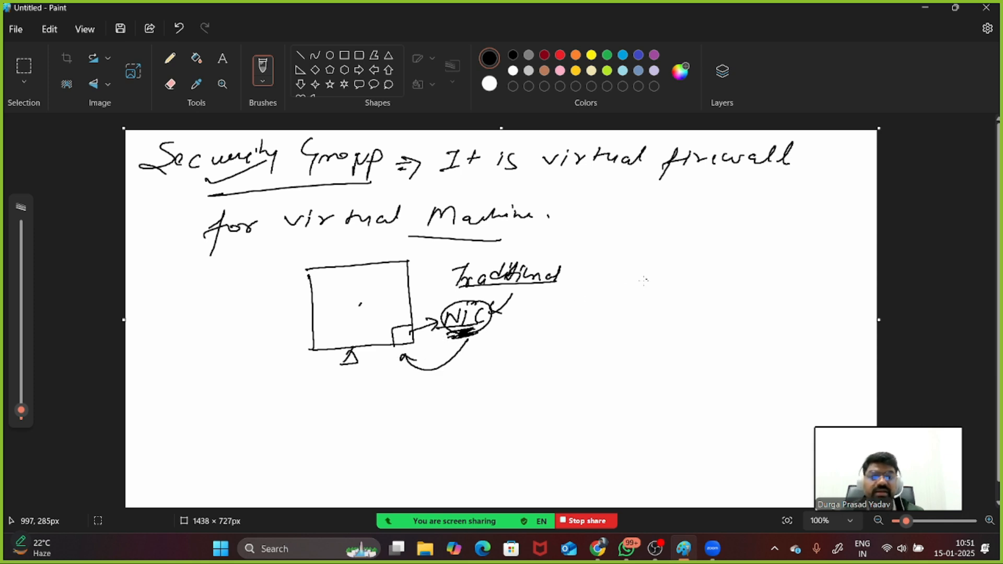
pyautogui.moveTo(645, 225); pyautogui.dragTo(595, 421)
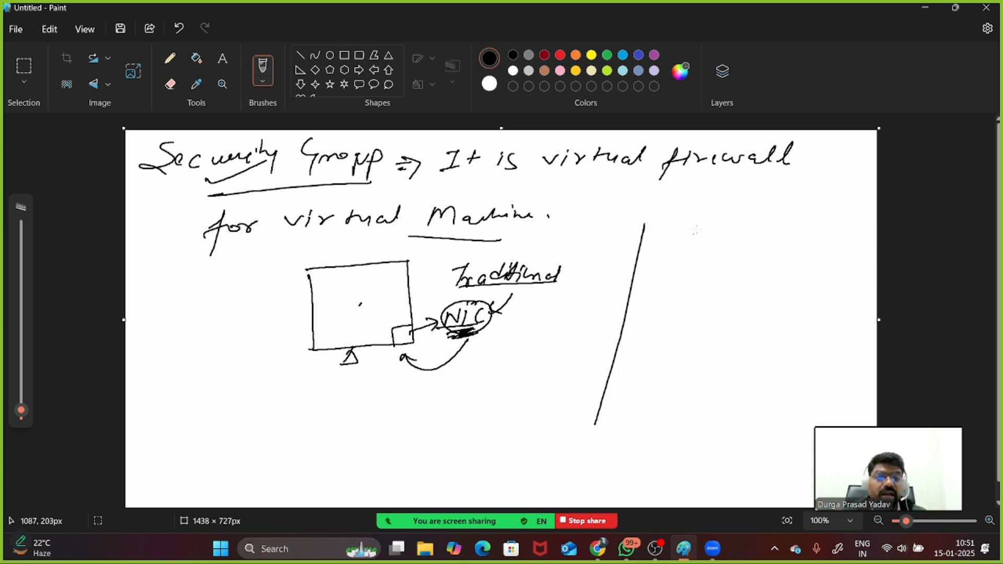
pyautogui.moveTo(695, 232); pyautogui.dragTo(770, 216)
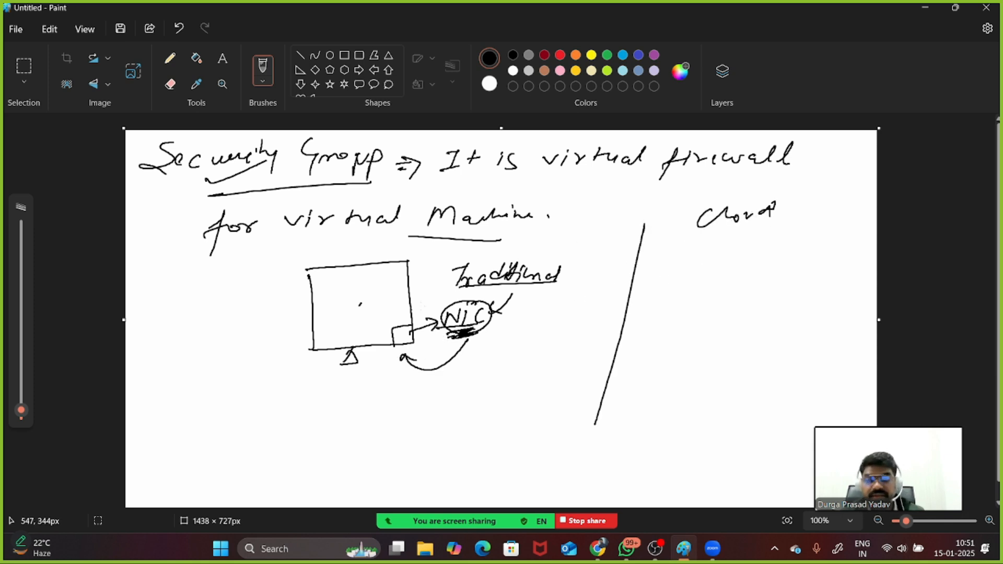
pyautogui.moveTo(347, 299); pyautogui.dragTo(413, 321)
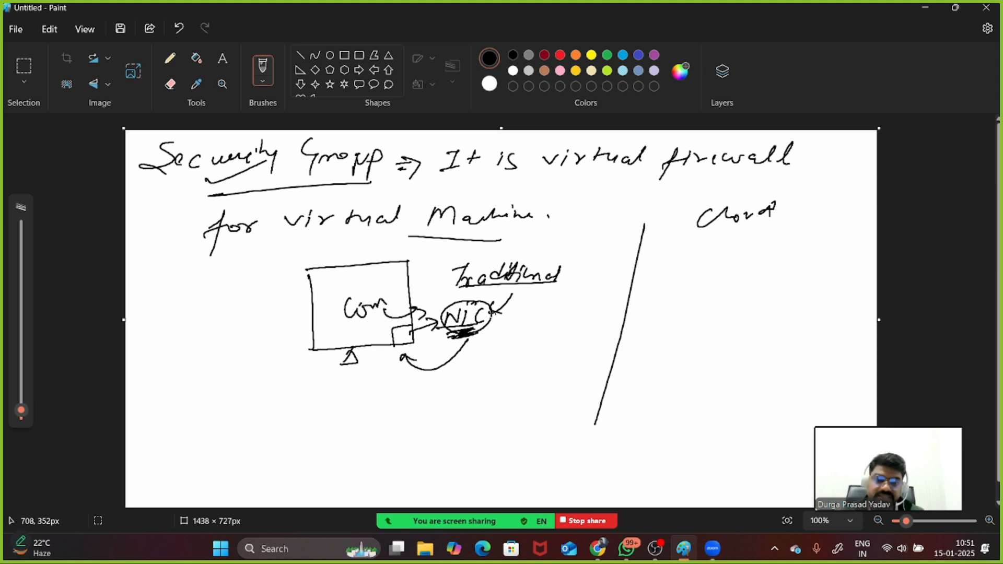
pyautogui.moveTo(719, 233); pyautogui.dragTo(784, 231)
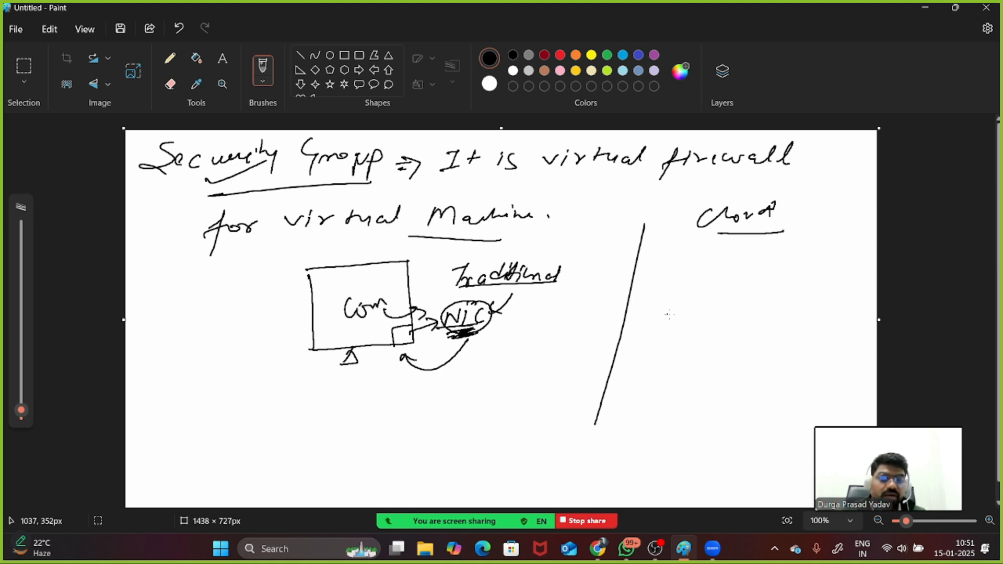
# Below the Cloud heading, sketch a box labelled VM with a circled corner and an arrow to an underlined eni
pyautogui.moveTo(674, 302); pyautogui.dragTo(661, 339)
pyautogui.moveTo(672, 303)
pyautogui.mouseDown()
pyautogui.moveTo(706, 292)
pyautogui.moveTo(661, 339)
pyautogui.moveTo(703, 353)
pyautogui.moveTo(791, 320)
pyautogui.moveTo(806, 327)
pyautogui.moveTo(787, 345)
pyautogui.moveTo(778, 334)
pyautogui.mouseUp()
pyautogui.click(810, 306)
pyautogui.moveTo(784, 332); pyautogui.dragTo(808, 333)
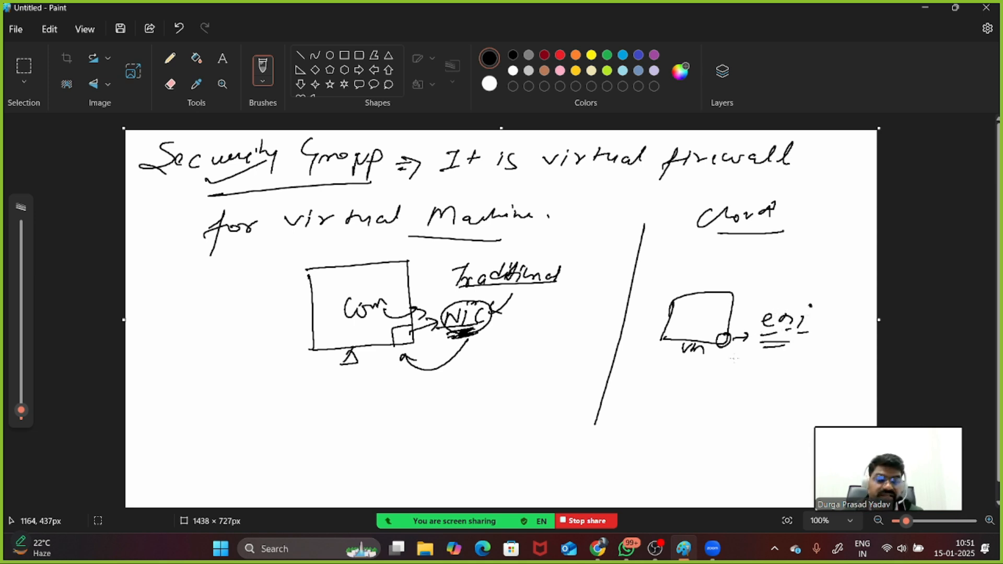
# Emphasise NIC and eni with extra underlines, circle eni repeatedly, and add a tick mark under Traditional
pyautogui.moveTo(440, 341)
pyautogui.mouseDown()
pyautogui.moveTo(494, 334)
pyautogui.moveTo(457, 342)
pyautogui.mouseUp()
pyautogui.moveTo(468, 344); pyautogui.dragTo(480, 336)
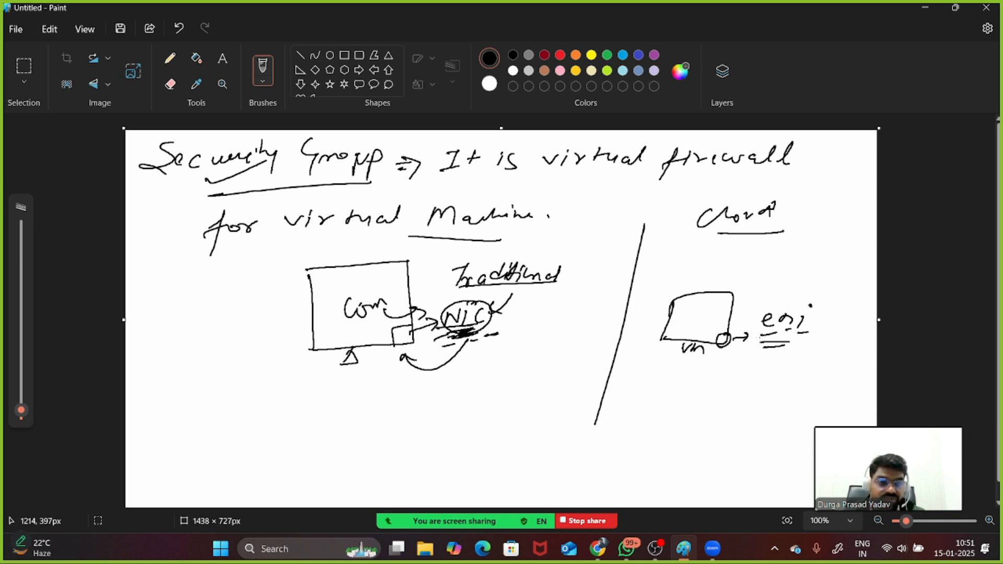
pyautogui.moveTo(779, 333); pyautogui.dragTo(801, 329)
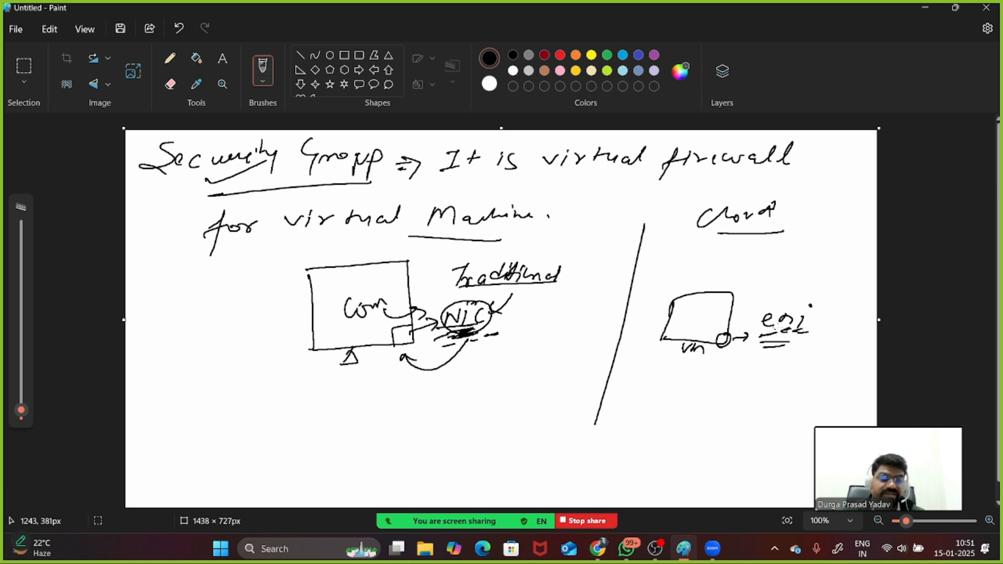
pyautogui.moveTo(821, 296)
pyautogui.mouseDown()
pyautogui.moveTo(825, 327)
pyautogui.moveTo(796, 300)
pyautogui.mouseUp()
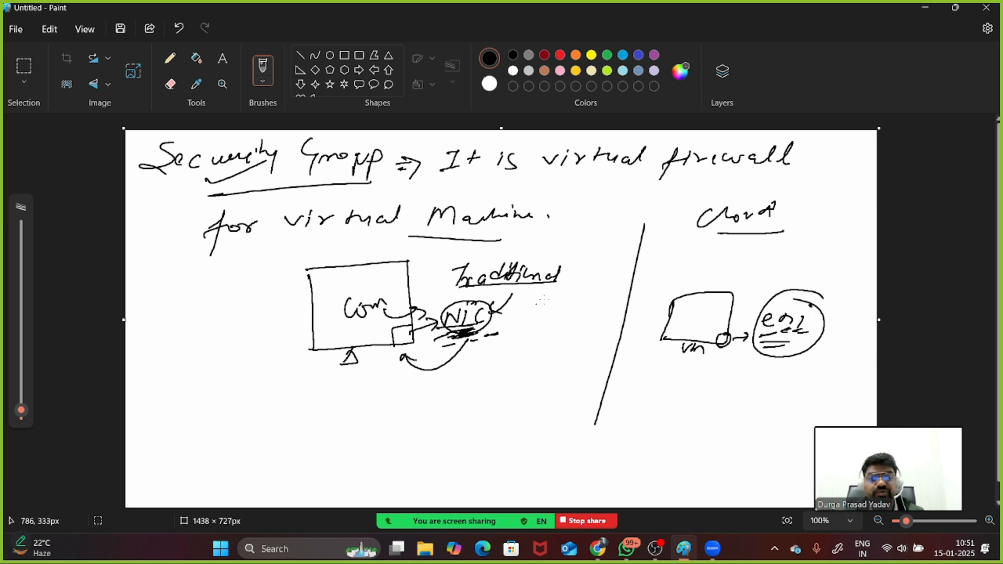
pyautogui.moveTo(522, 294); pyautogui.dragTo(577, 281)
pyautogui.moveTo(756, 351); pyautogui.dragTo(796, 356)
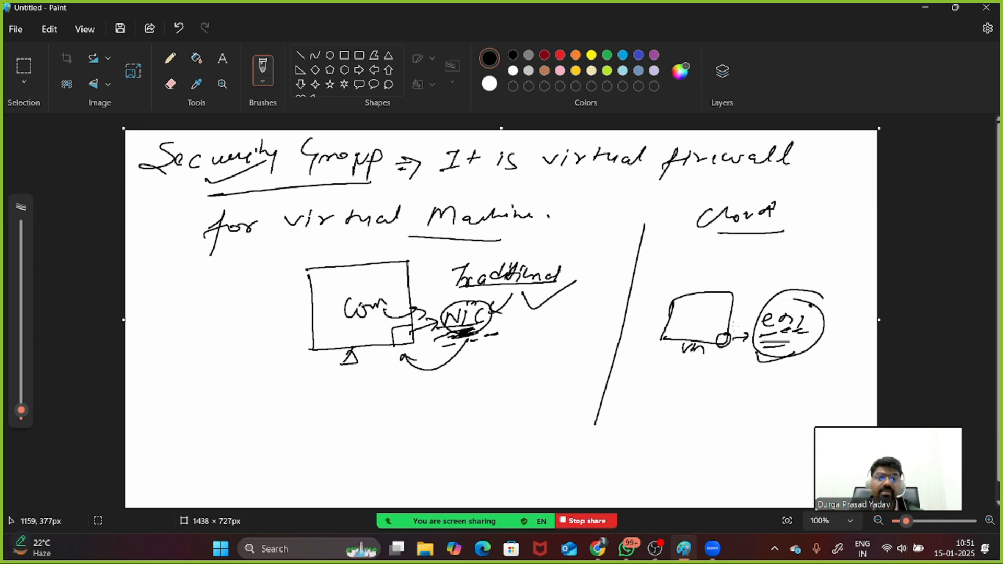
pyautogui.moveTo(806, 313)
pyautogui.mouseDown()
pyautogui.moveTo(803, 291)
pyautogui.moveTo(755, 353)
pyautogui.moveTo(820, 304)
pyautogui.moveTo(757, 339)
pyautogui.moveTo(811, 317)
pyautogui.mouseUp()
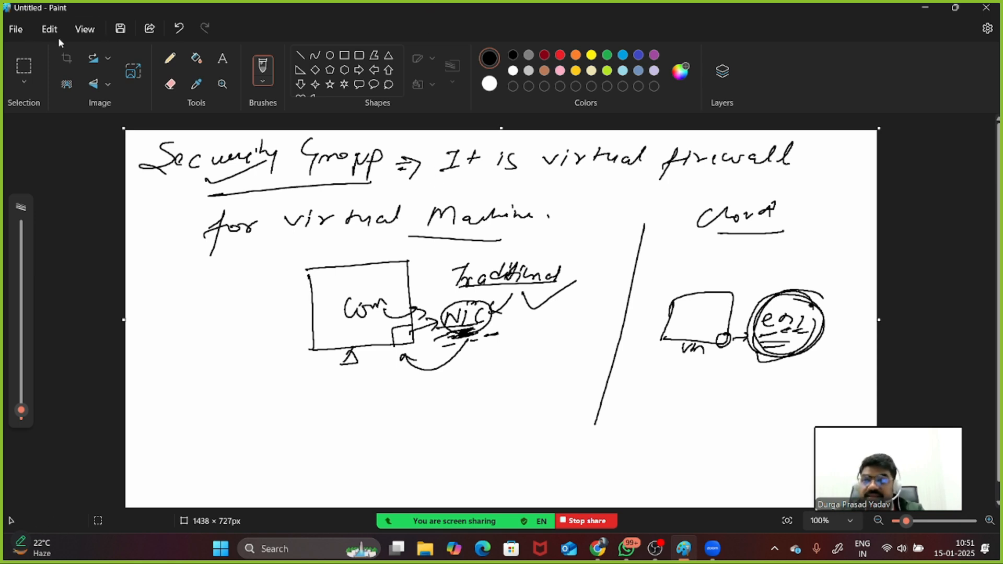
# Start a blank canvas, discarding the Traditional versus Cloud sketch without saving
pyautogui.click(21, 31)
pyautogui.click(49, 49)
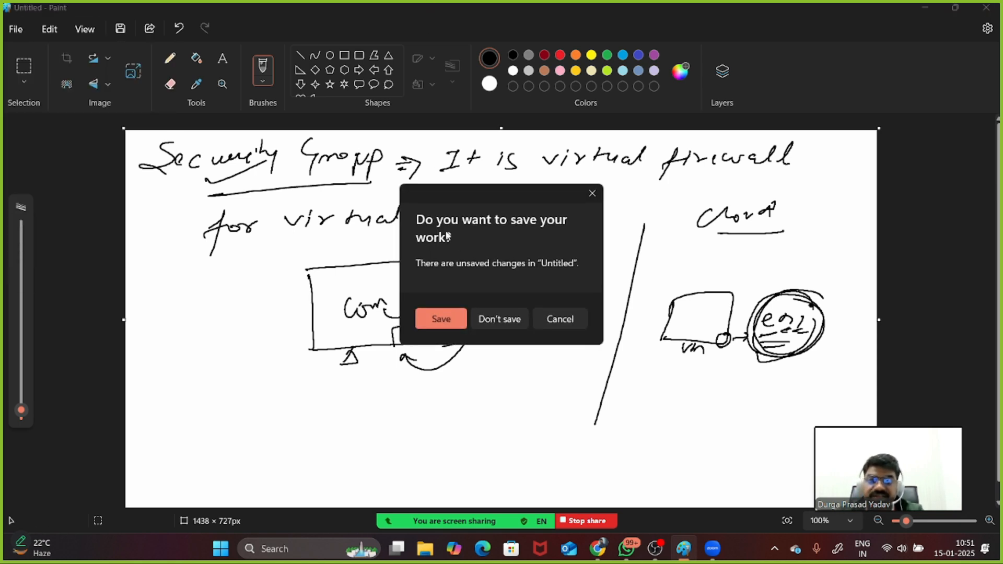
pyautogui.click(499, 319)
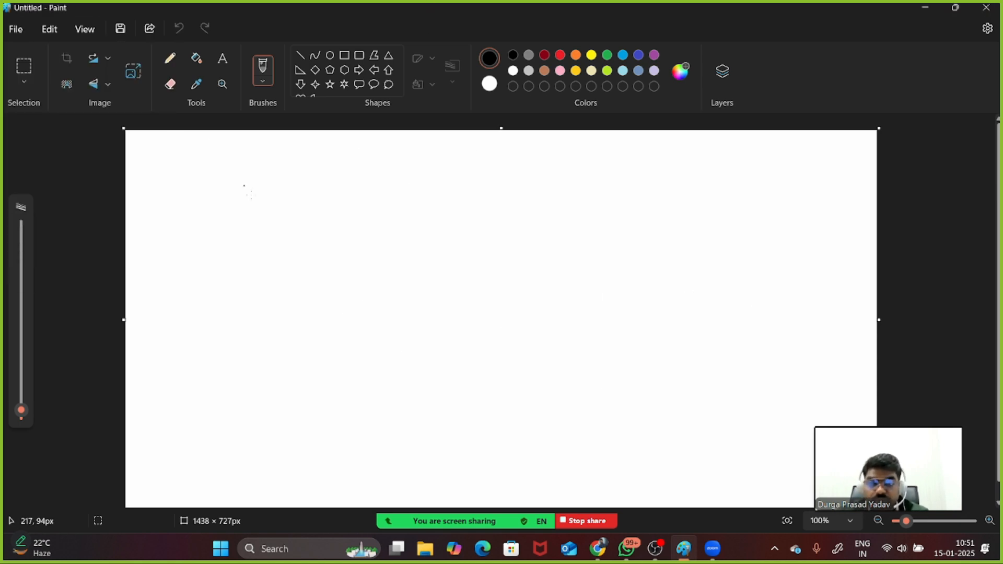
# Handwrite a boxed S.G near the upper part of the canvas, with an arrow to an adjoining boxed V.F
pyautogui.moveTo(264, 208)
pyautogui.mouseDown()
pyautogui.moveTo(239, 240)
pyautogui.moveTo(285, 214)
pyautogui.moveTo(297, 224)
pyautogui.mouseUp()
pyautogui.click(277, 225)
pyautogui.moveTo(296, 209); pyautogui.dragTo(292, 242)
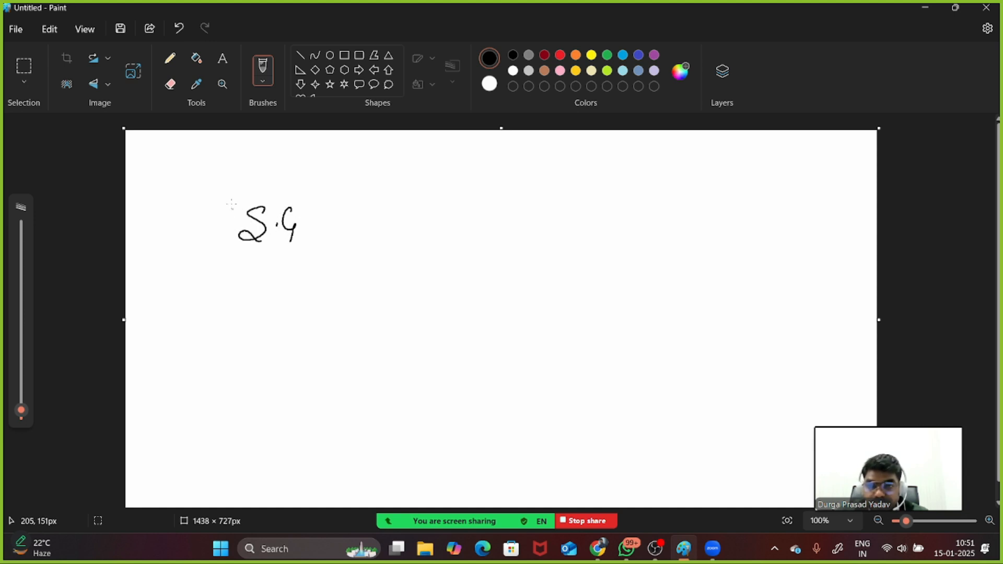
pyautogui.moveTo(230, 202); pyautogui.dragTo(233, 251)
pyautogui.moveTo(238, 207)
pyautogui.mouseDown()
pyautogui.moveTo(295, 187)
pyautogui.moveTo(249, 253)
pyautogui.mouseUp()
pyautogui.moveTo(309, 217); pyautogui.dragTo(329, 202)
pyautogui.moveTo(321, 201)
pyautogui.mouseDown()
pyautogui.moveTo(325, 215)
pyautogui.moveTo(356, 195)
pyautogui.moveTo(366, 208)
pyautogui.moveTo(377, 193)
pyautogui.mouseUp()
pyautogui.click(358, 200)
pyautogui.moveTo(309, 184)
pyautogui.mouseDown()
pyautogui.moveTo(402, 218)
pyautogui.moveTo(322, 235)
pyautogui.mouseUp()
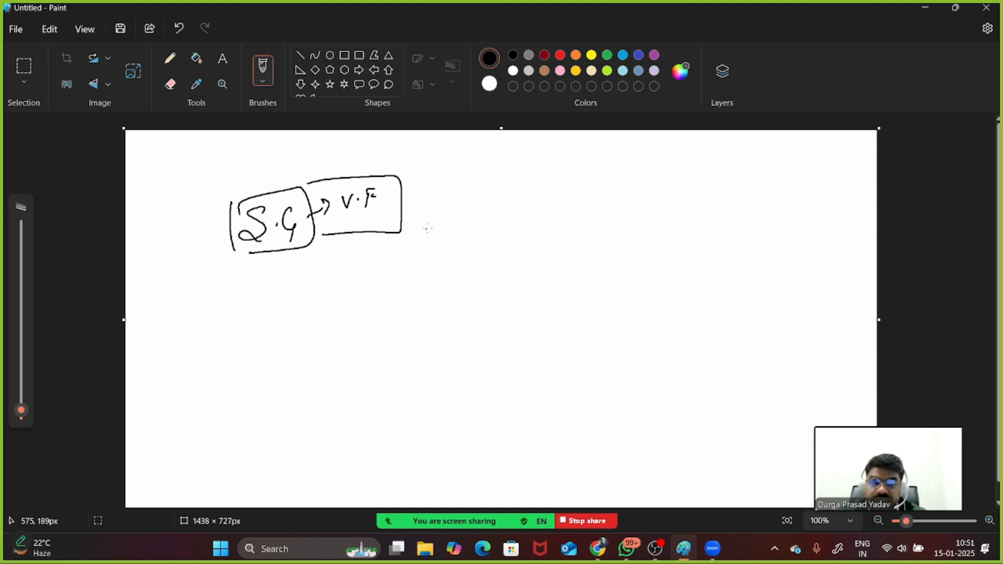
# Draw an arrow from the V.F box to a circled eni, followed by an arrow to an empty square
pyautogui.moveTo(409, 215); pyautogui.dragTo(495, 244)
pyautogui.moveTo(500, 244); pyautogui.dragTo(516, 243)
pyautogui.moveTo(529, 234)
pyautogui.mouseDown()
pyautogui.moveTo(526, 246)
pyautogui.moveTo(537, 224)
pyautogui.mouseUp()
pyautogui.moveTo(533, 221)
pyautogui.mouseDown()
pyautogui.moveTo(497, 213)
pyautogui.moveTo(553, 225)
pyautogui.moveTo(513, 213)
pyautogui.mouseUp()
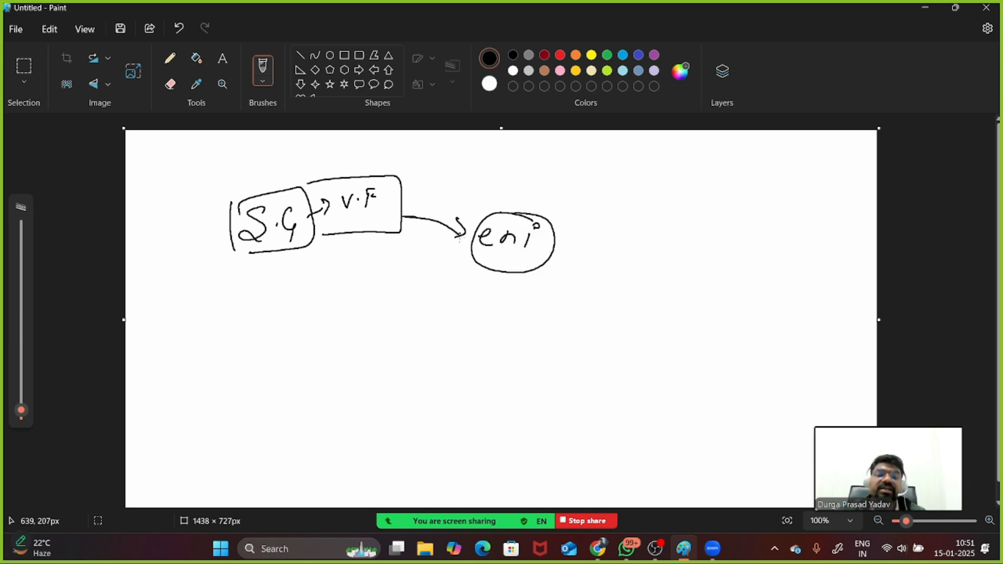
pyautogui.moveTo(459, 238); pyautogui.dragTo(465, 236)
pyautogui.moveTo(549, 247)
pyautogui.mouseDown()
pyautogui.moveTo(573, 253)
pyautogui.moveTo(569, 281)
pyautogui.mouseUp()
pyautogui.moveTo(592, 236)
pyautogui.mouseDown()
pyautogui.moveTo(640, 277)
pyautogui.moveTo(574, 281)
pyautogui.mouseUp()
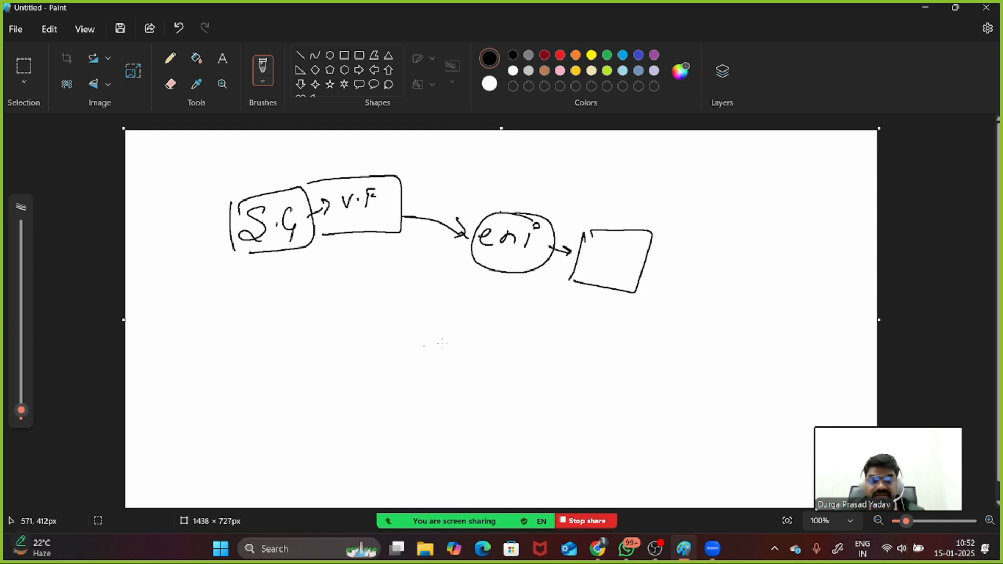
# Draw a long curved arrow up towards eni, re-circle eni, add a return arrow to the V.F box, and underline V.F
pyautogui.moveTo(335, 411)
pyautogui.mouseDown()
pyautogui.moveTo(369, 361)
pyautogui.moveTo(478, 299)
pyautogui.mouseUp()
pyautogui.moveTo(462, 294)
pyautogui.mouseDown()
pyautogui.moveTo(478, 300)
pyautogui.moveTo(467, 326)
pyautogui.mouseUp()
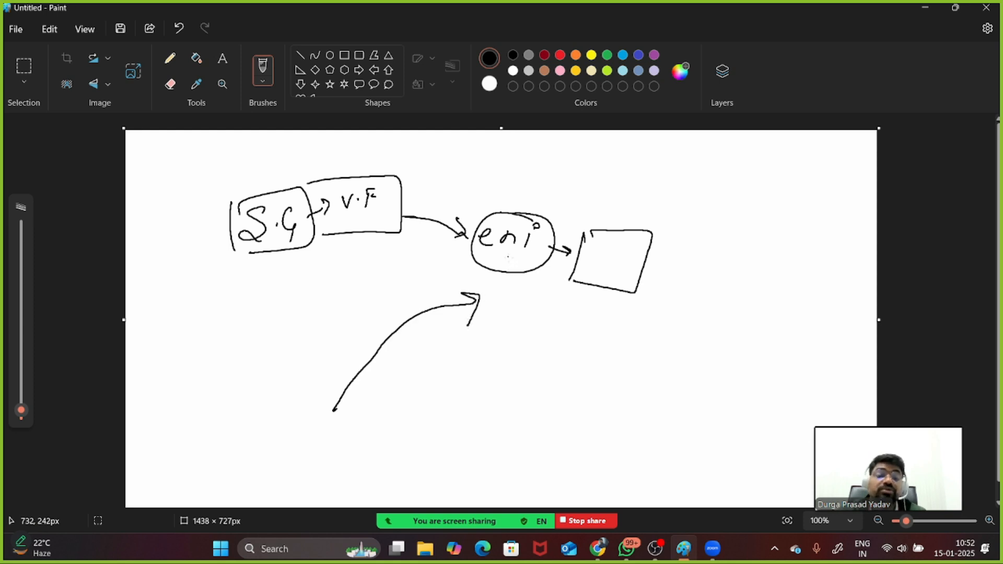
pyautogui.moveTo(546, 221)
pyautogui.mouseDown()
pyautogui.moveTo(497, 213)
pyautogui.moveTo(477, 248)
pyautogui.moveTo(541, 265)
pyautogui.moveTo(519, 213)
pyautogui.moveTo(475, 267)
pyautogui.moveTo(551, 230)
pyautogui.moveTo(498, 223)
pyautogui.moveTo(438, 257)
pyautogui.moveTo(343, 242)
pyautogui.moveTo(369, 208)
pyautogui.mouseUp()
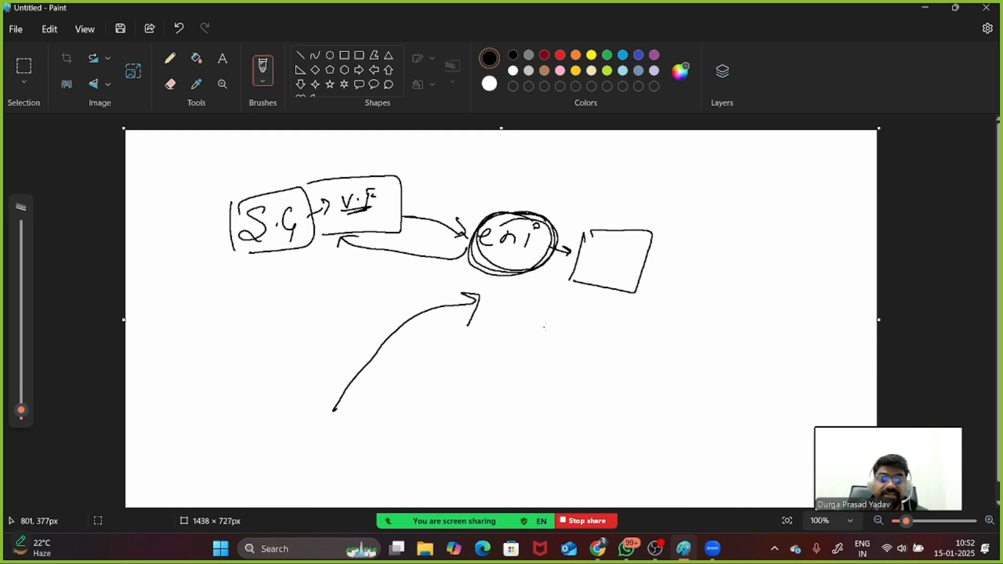
# Handwrite "Set of firewall which will filter incoming/outgoing." below the square, and draw two slanted emphasis strokes under S.G
pyautogui.moveTo(552, 318)
pyautogui.mouseDown()
pyautogui.moveTo(535, 339)
pyautogui.moveTo(553, 343)
pyautogui.mouseUp()
pyautogui.moveTo(560, 337); pyautogui.dragTo(581, 318)
pyautogui.moveTo(574, 329)
pyautogui.mouseDown()
pyautogui.moveTo(587, 325)
pyautogui.moveTo(618, 363)
pyautogui.moveTo(631, 340)
pyautogui.moveTo(677, 323)
pyautogui.moveTo(735, 328)
pyautogui.moveTo(759, 317)
pyautogui.moveTo(776, 331)
pyautogui.mouseUp()
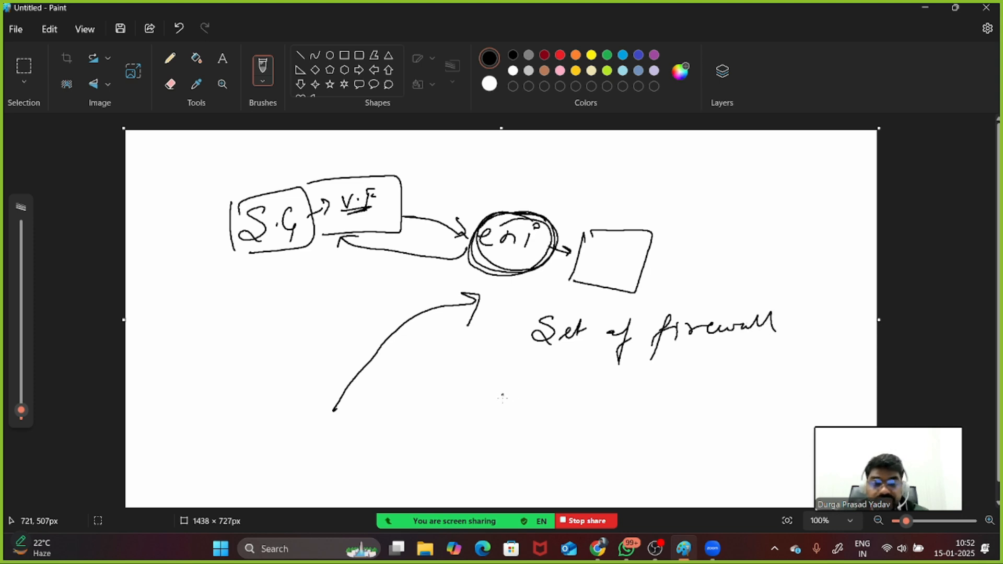
pyautogui.moveTo(502, 397)
pyautogui.mouseDown()
pyautogui.moveTo(593, 379)
pyautogui.moveTo(689, 387)
pyautogui.moveTo(737, 375)
pyautogui.moveTo(729, 411)
pyautogui.moveTo(747, 368)
pyautogui.moveTo(802, 378)
pyautogui.mouseUp()
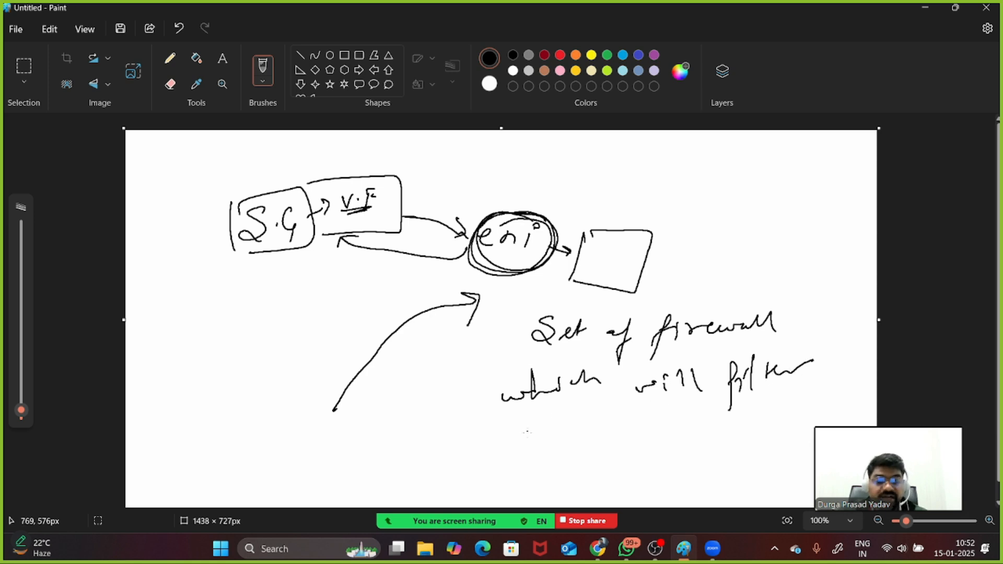
pyautogui.moveTo(512, 435)
pyautogui.mouseDown()
pyautogui.moveTo(510, 462)
pyautogui.moveTo(631, 424)
pyautogui.moveTo(675, 439)
pyautogui.moveTo(697, 462)
pyautogui.moveTo(737, 442)
pyautogui.moveTo(751, 452)
pyautogui.mouseUp()
pyautogui.click(513, 433)
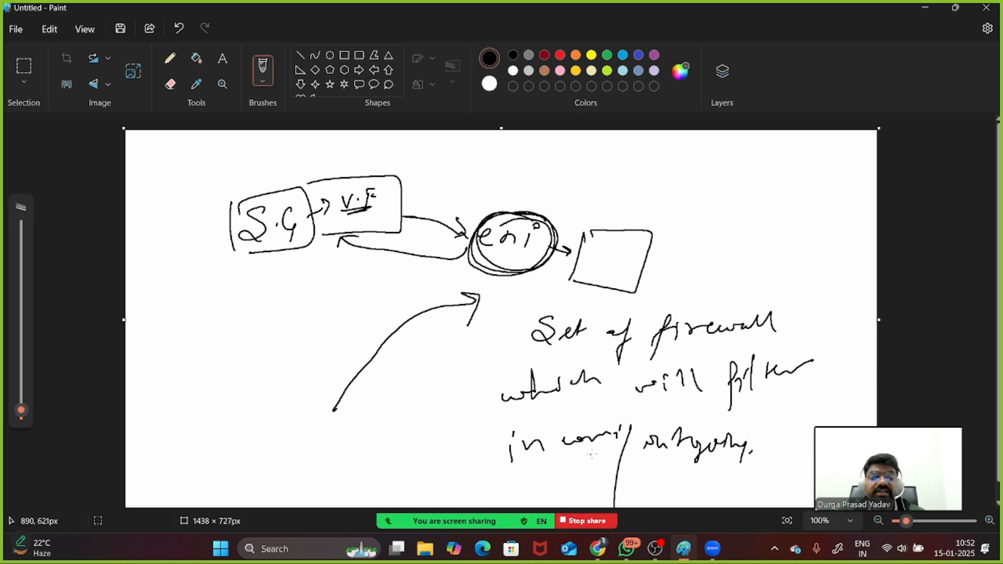
pyautogui.moveTo(228, 294)
pyautogui.mouseDown()
pyautogui.moveTo(299, 263)
pyautogui.moveTo(346, 260)
pyautogui.mouseUp()
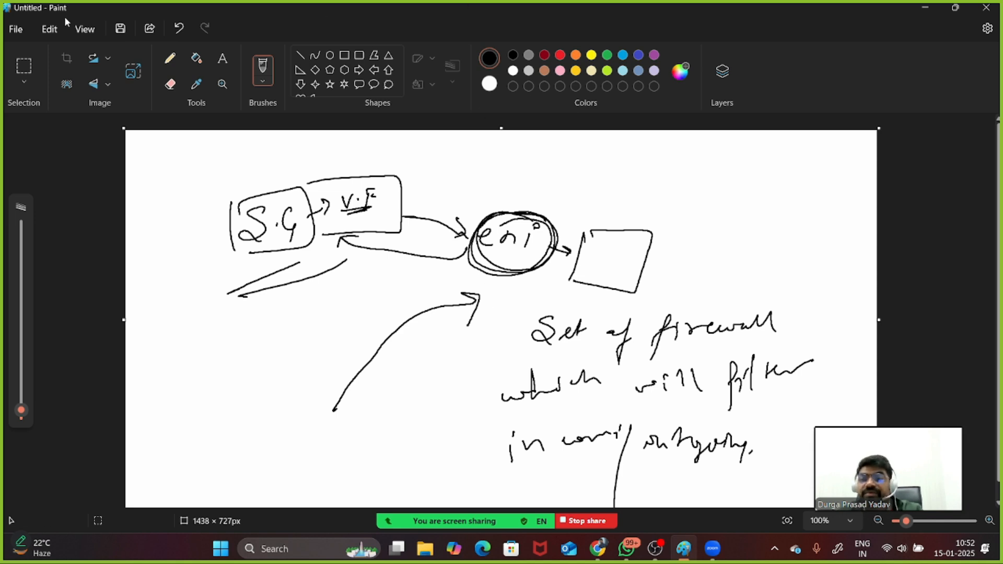
# Start another blank canvas without saving the S.G and V.F diagram
pyautogui.click(14, 30)
pyautogui.click(38, 49)
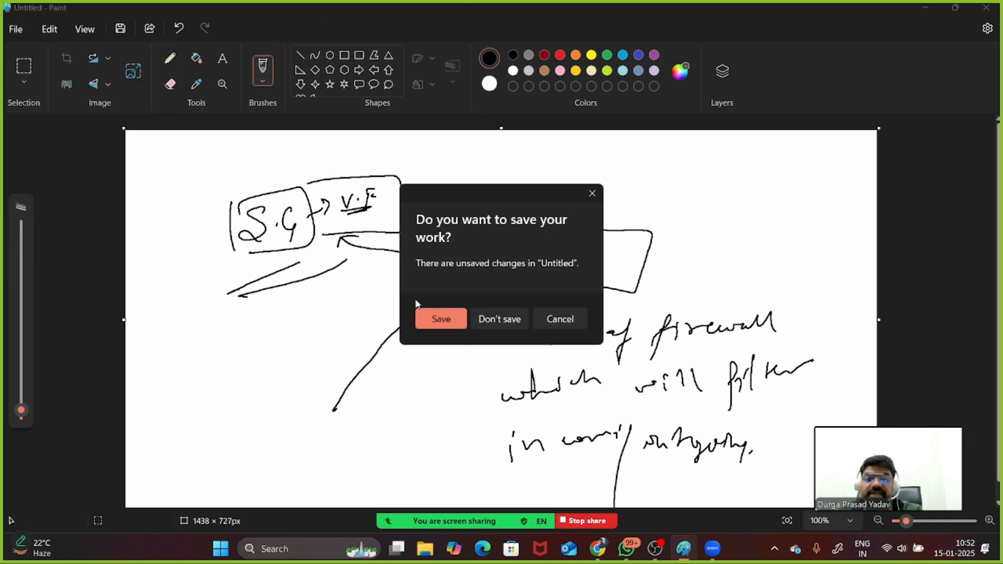
pyautogui.click(502, 320)
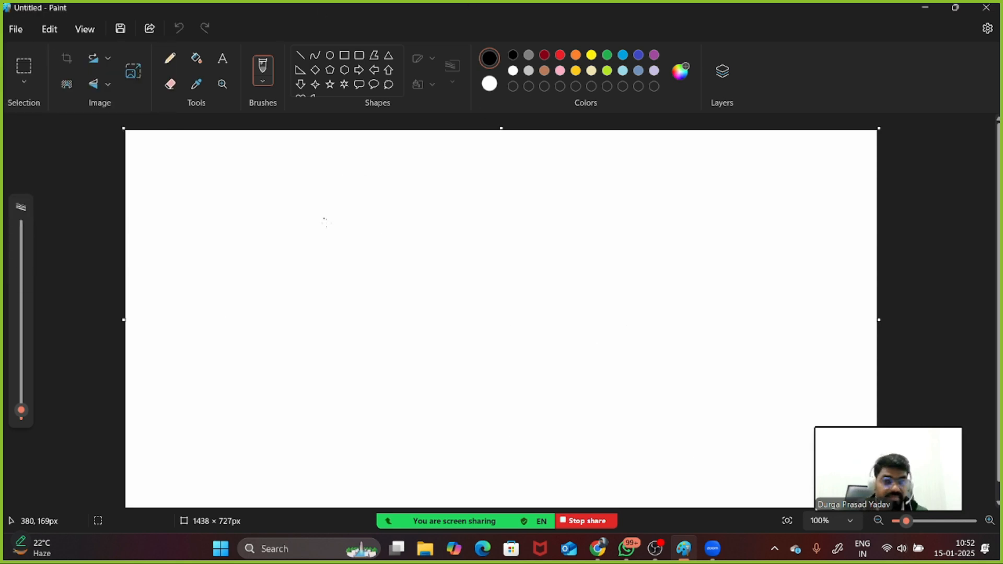
# Sketch a large square on a small stand labelled VM, with a sectioned-off lower corner and a circled eni above it
pyautogui.moveTo(421, 220)
pyautogui.mouseDown()
pyautogui.moveTo(420, 364)
pyautogui.moveTo(501, 212)
pyautogui.moveTo(582, 359)
pyautogui.moveTo(422, 362)
pyautogui.mouseUp()
pyautogui.moveTo(487, 356)
pyautogui.mouseDown()
pyautogui.moveTo(484, 372)
pyautogui.moveTo(517, 374)
pyautogui.moveTo(539, 390)
pyautogui.mouseUp()
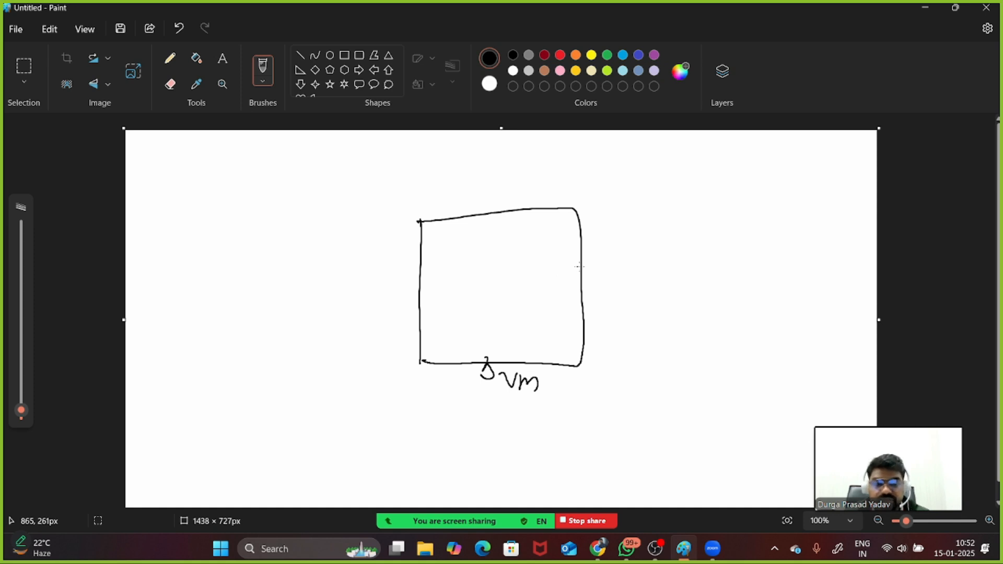
pyautogui.moveTo(579, 267)
pyautogui.mouseDown()
pyautogui.moveTo(502, 273)
pyautogui.moveTo(486, 369)
pyautogui.mouseUp()
pyautogui.moveTo(522, 255)
pyautogui.mouseDown()
pyautogui.moveTo(540, 264)
pyautogui.moveTo(504, 275)
pyautogui.moveTo(546, 244)
pyautogui.mouseUp()
pyautogui.click(546, 250)
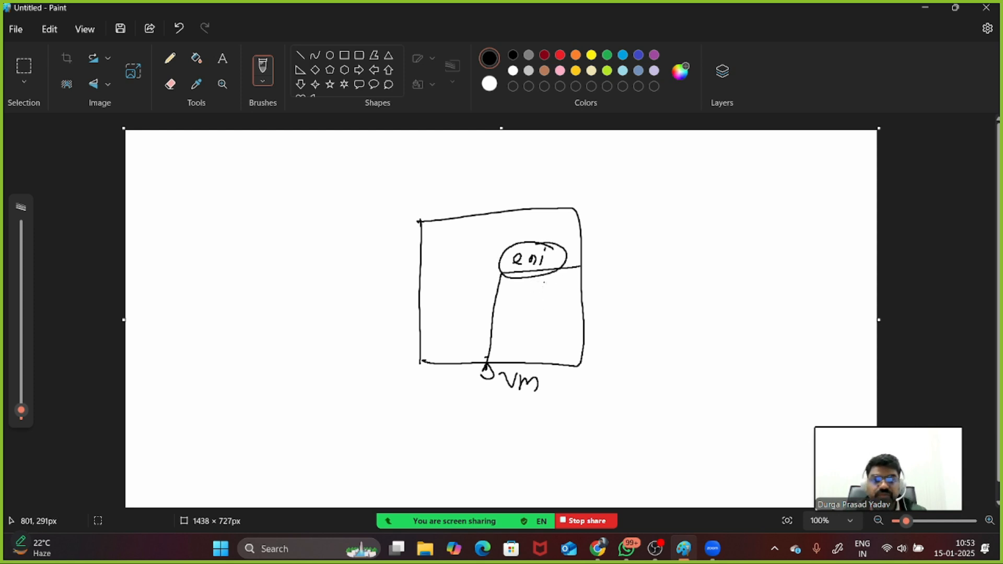
# Beside the VM, draw a circled F inside a larger circle labelled SG, and connect it with a line to eni
pyautogui.moveTo(320, 302)
pyautogui.mouseDown()
pyautogui.moveTo(322, 337)
pyautogui.moveTo(335, 292)
pyautogui.mouseUp()
pyautogui.moveTo(324, 312)
pyautogui.mouseDown()
pyautogui.moveTo(334, 308)
pyautogui.moveTo(304, 327)
pyautogui.moveTo(313, 291)
pyautogui.moveTo(299, 285)
pyautogui.mouseUp()
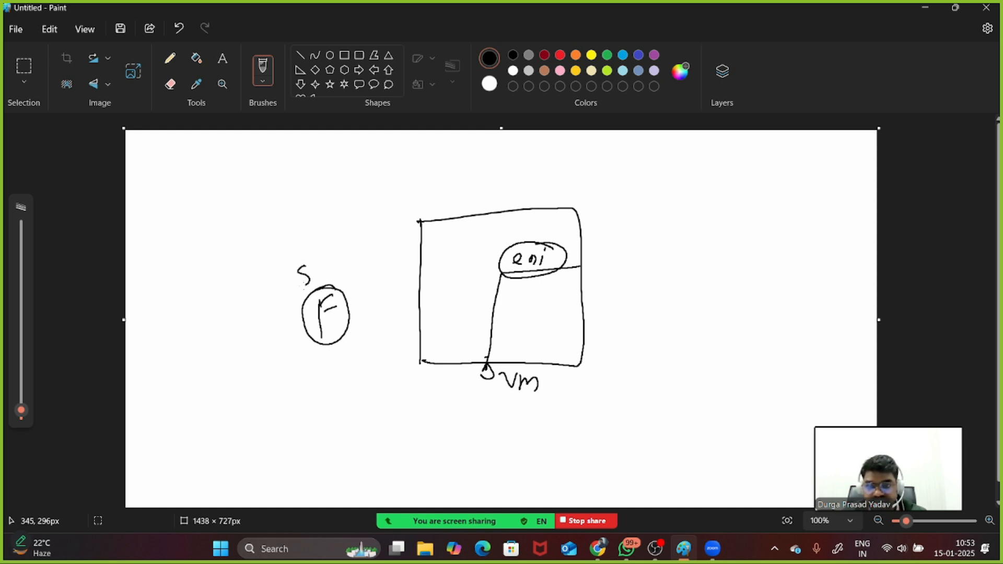
pyautogui.moveTo(327, 253); pyautogui.dragTo(327, 285)
pyautogui.moveTo(343, 257)
pyautogui.mouseDown()
pyautogui.moveTo(332, 254)
pyautogui.moveTo(307, 342)
pyautogui.moveTo(347, 266)
pyautogui.moveTo(338, 253)
pyautogui.moveTo(344, 276)
pyautogui.moveTo(483, 269)
pyautogui.moveTo(503, 282)
pyautogui.mouseUp()
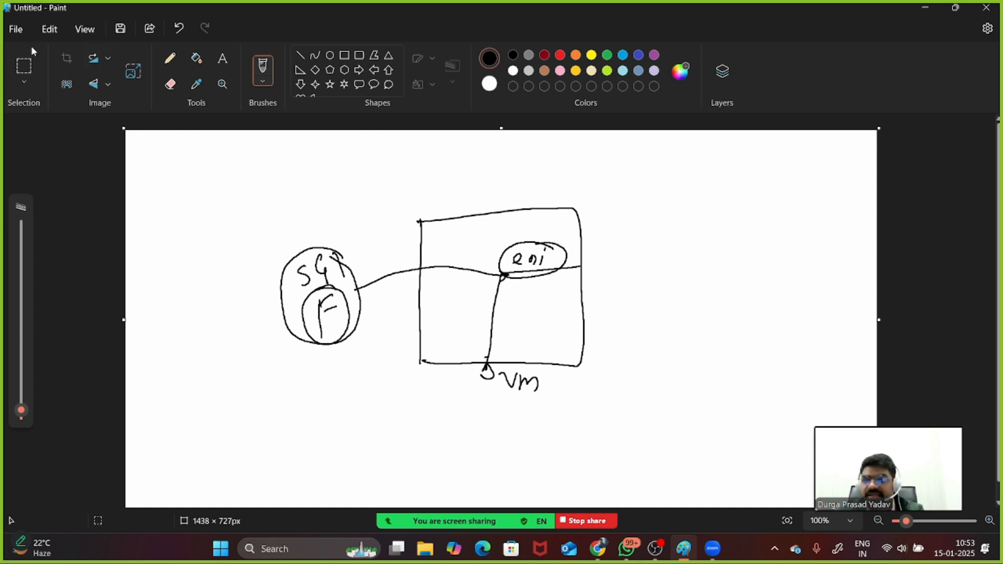
# Discard the SG-to-eni sketch without saving and open a fresh blank canvas
pyautogui.click(15, 29)
pyautogui.click(48, 57)
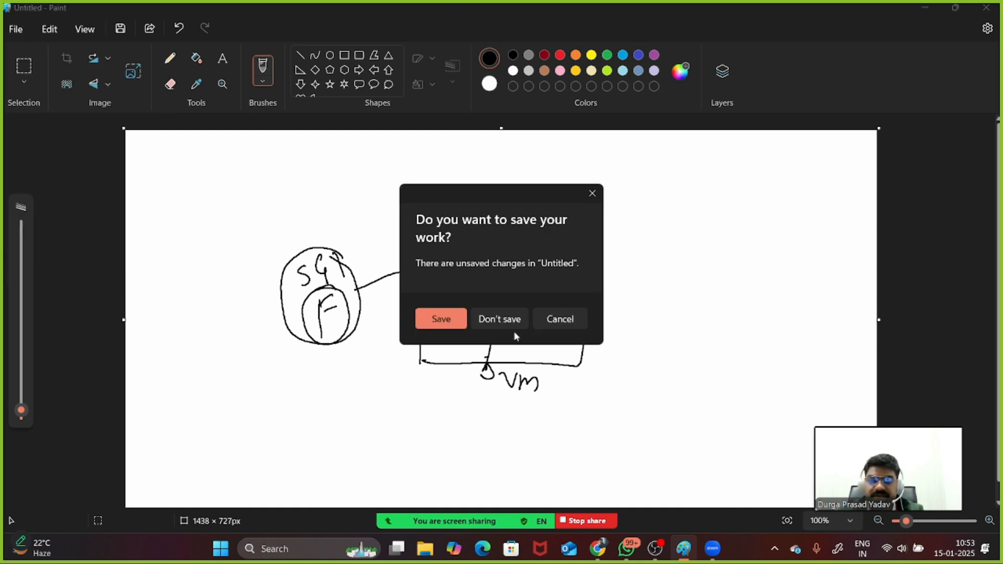
pyautogui.click(499, 321)
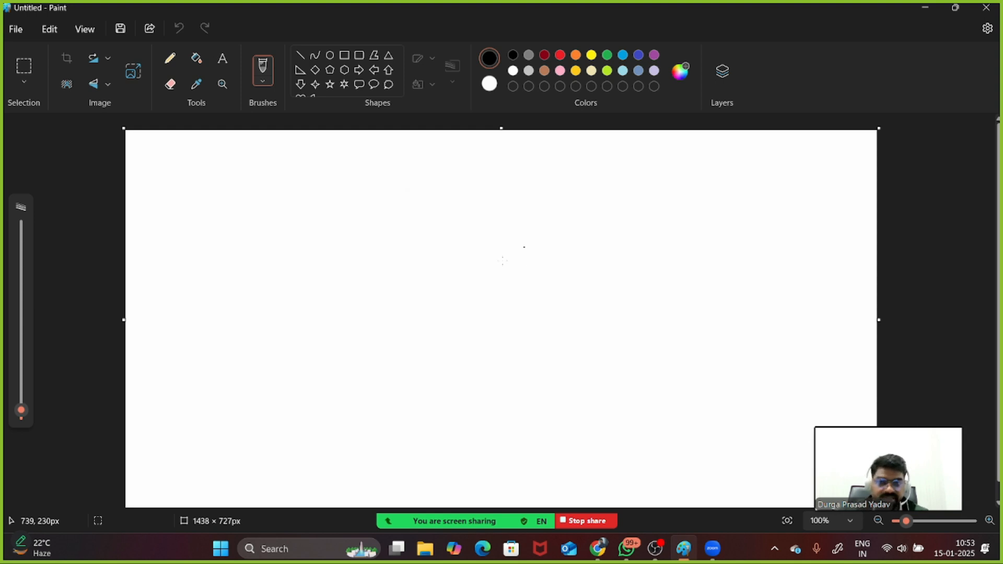
# Sketch a VM box on a small triangular stand with an arrow to a circled eni and a further arrow leading outward
pyautogui.moveTo(505, 242)
pyautogui.mouseDown()
pyautogui.moveTo(505, 302)
pyautogui.moveTo(593, 305)
pyautogui.moveTo(504, 304)
pyautogui.mouseUp()
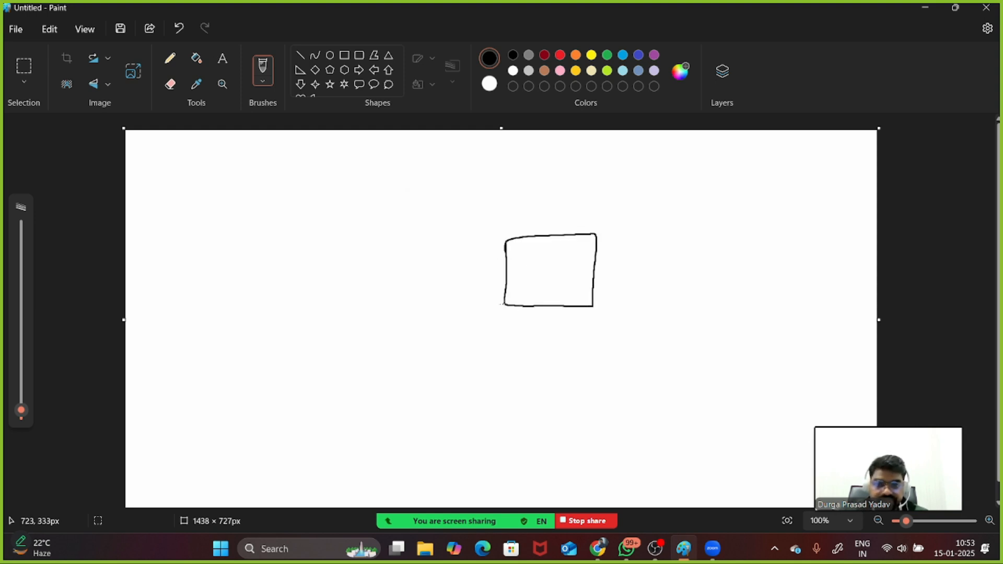
pyautogui.moveTo(536, 306)
pyautogui.mouseDown()
pyautogui.moveTo(561, 304)
pyautogui.moveTo(547, 324)
pyautogui.mouseUp()
pyautogui.moveTo(526, 262)
pyautogui.mouseDown()
pyautogui.moveTo(564, 264)
pyautogui.moveTo(568, 279)
pyautogui.moveTo(460, 280)
pyautogui.moveTo(466, 288)
pyautogui.mouseUp()
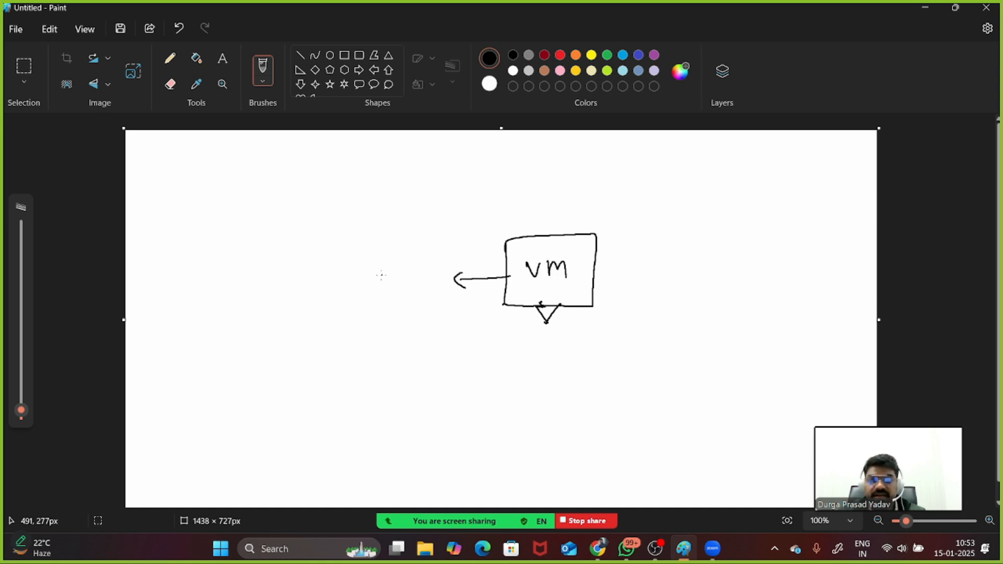
pyautogui.moveTo(383, 268)
pyautogui.mouseDown()
pyautogui.moveTo(377, 284)
pyautogui.moveTo(413, 282)
pyautogui.moveTo(363, 282)
pyautogui.moveTo(434, 262)
pyautogui.moveTo(402, 253)
pyautogui.mouseUp()
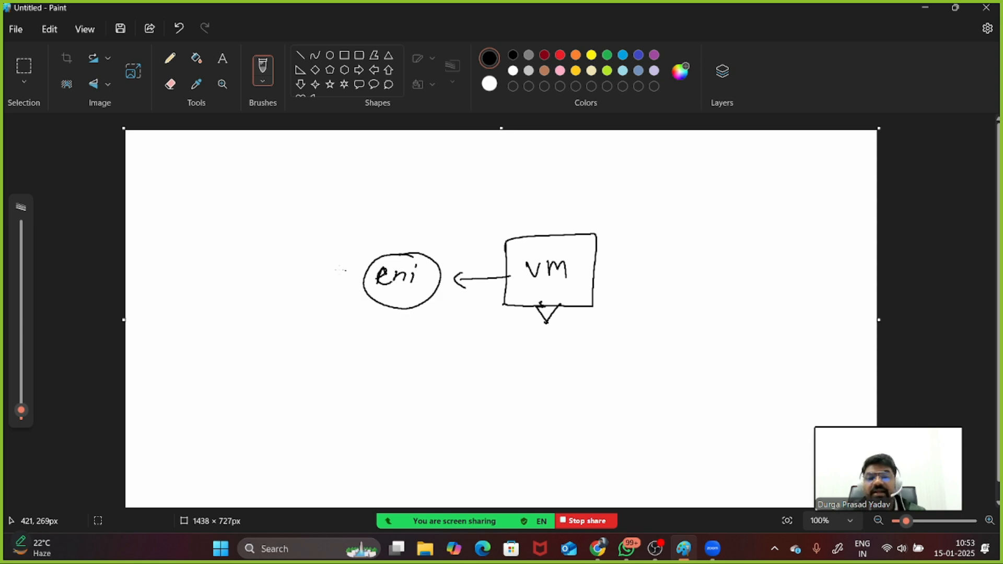
pyautogui.moveTo(360, 284)
pyautogui.mouseDown()
pyautogui.moveTo(302, 281)
pyautogui.moveTo(311, 292)
pyautogui.mouseUp()
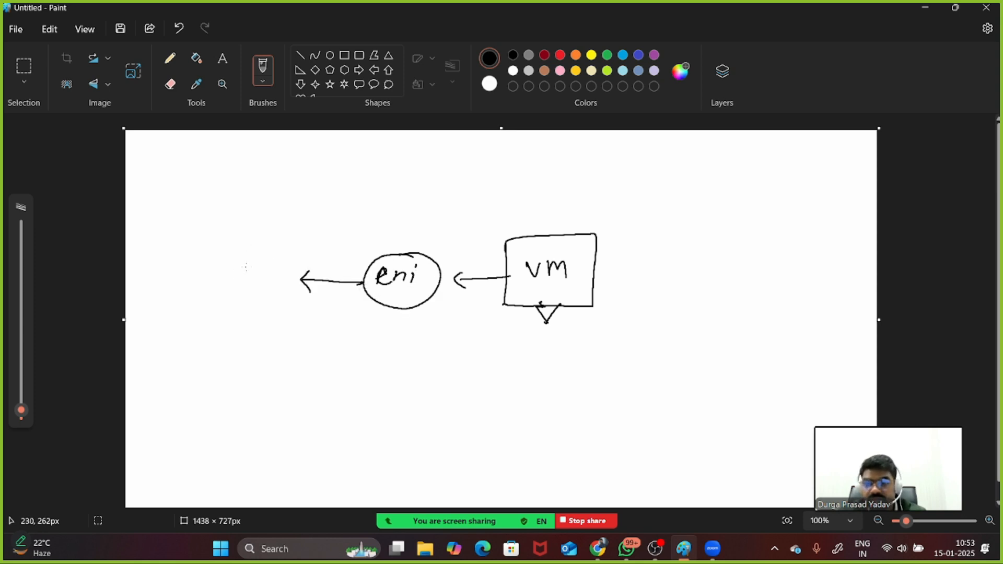
# Write SG with a small F at the tip of eni's outgoing arrow and circle them together
pyautogui.moveTo(255, 263)
pyautogui.mouseDown()
pyautogui.moveTo(236, 285)
pyautogui.moveTo(249, 290)
pyautogui.mouseUp()
pyautogui.moveTo(280, 264); pyautogui.dragTo(277, 291)
pyautogui.moveTo(290, 261)
pyautogui.mouseDown()
pyautogui.moveTo(291, 279)
pyautogui.moveTo(299, 264)
pyautogui.mouseUp()
pyautogui.moveTo(300, 252)
pyautogui.mouseDown()
pyautogui.moveTo(282, 243)
pyautogui.moveTo(227, 309)
pyautogui.moveTo(313, 290)
pyautogui.moveTo(295, 245)
pyautogui.moveTo(282, 243)
pyautogui.mouseUp()
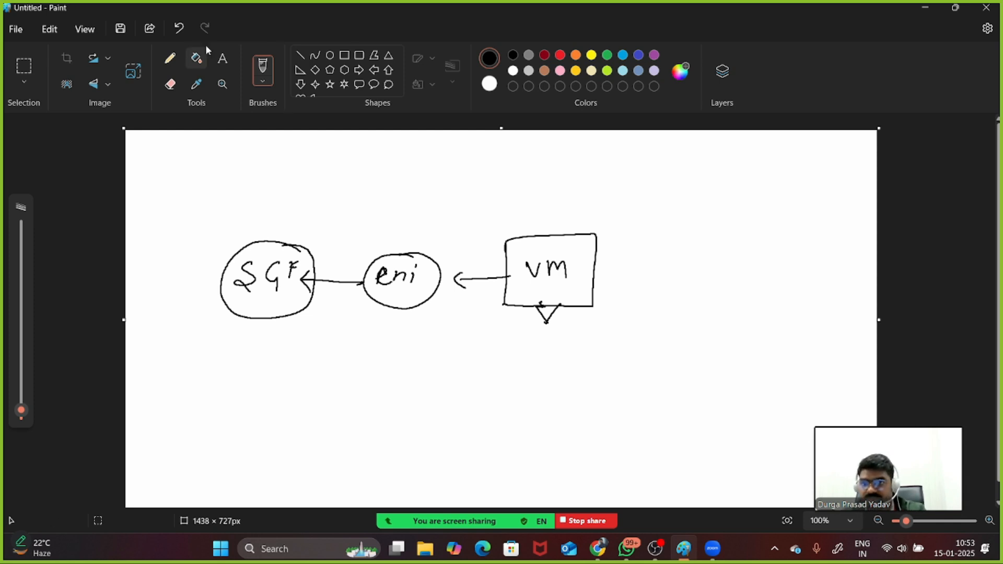
# Discard the VM, eni and SG sketch without saving and start a new blank canvas
pyautogui.click(18, 32)
pyautogui.click(49, 50)
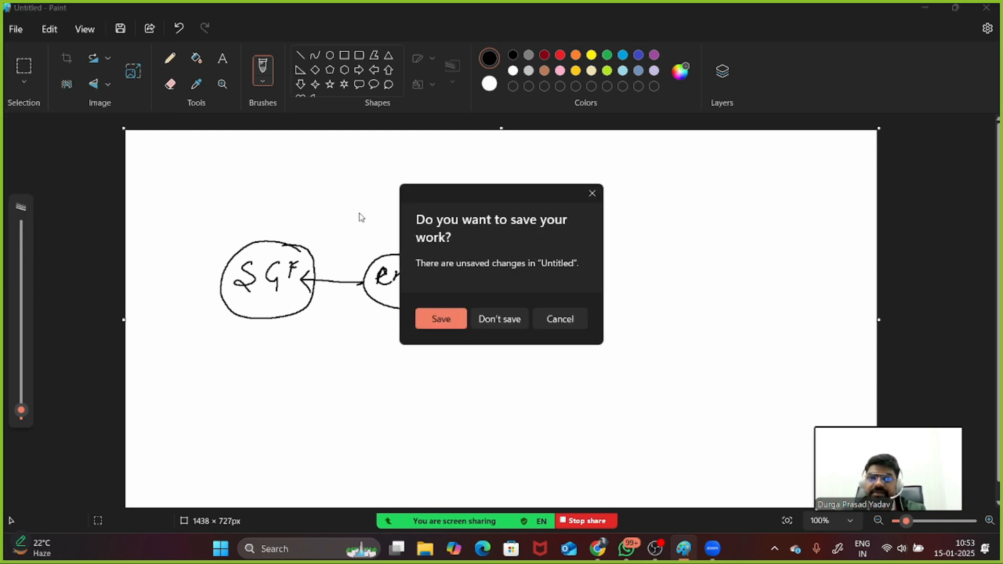
pyautogui.click(494, 320)
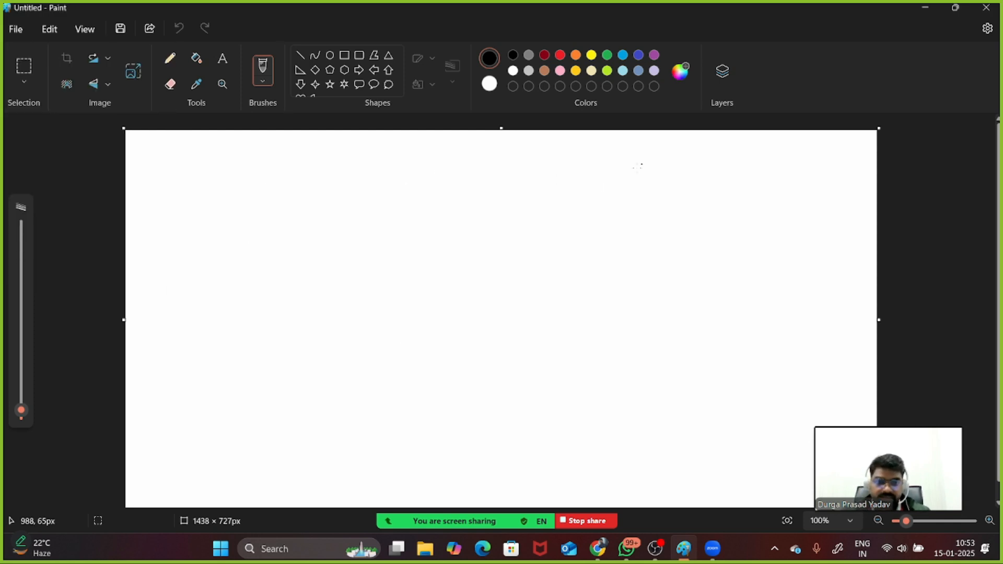
# Sketch a VM box on a small triangular stand and a circled eni well to its left
pyautogui.moveTo(652, 221)
pyautogui.mouseDown()
pyautogui.moveTo(643, 297)
pyautogui.moveTo(743, 224)
pyautogui.moveTo(738, 306)
pyautogui.moveTo(642, 297)
pyautogui.mouseUp()
pyautogui.moveTo(676, 267)
pyautogui.mouseDown()
pyautogui.moveTo(682, 276)
pyautogui.moveTo(692, 264)
pyautogui.mouseUp()
pyautogui.moveTo(698, 278)
pyautogui.mouseDown()
pyautogui.moveTo(703, 265)
pyautogui.moveTo(711, 277)
pyautogui.moveTo(682, 321)
pyautogui.moveTo(699, 303)
pyautogui.mouseUp()
pyautogui.moveTo(358, 268); pyautogui.dragTo(372, 278)
pyautogui.moveTo(377, 256)
pyautogui.mouseDown()
pyautogui.moveTo(375, 277)
pyautogui.moveTo(391, 276)
pyautogui.mouseUp()
pyautogui.moveTo(398, 264); pyautogui.dragTo(400, 276)
pyautogui.click(401, 255)
pyautogui.moveTo(402, 238)
pyautogui.mouseDown()
pyautogui.moveTo(353, 246)
pyautogui.moveTo(416, 267)
pyautogui.moveTo(389, 237)
pyautogui.mouseUp()
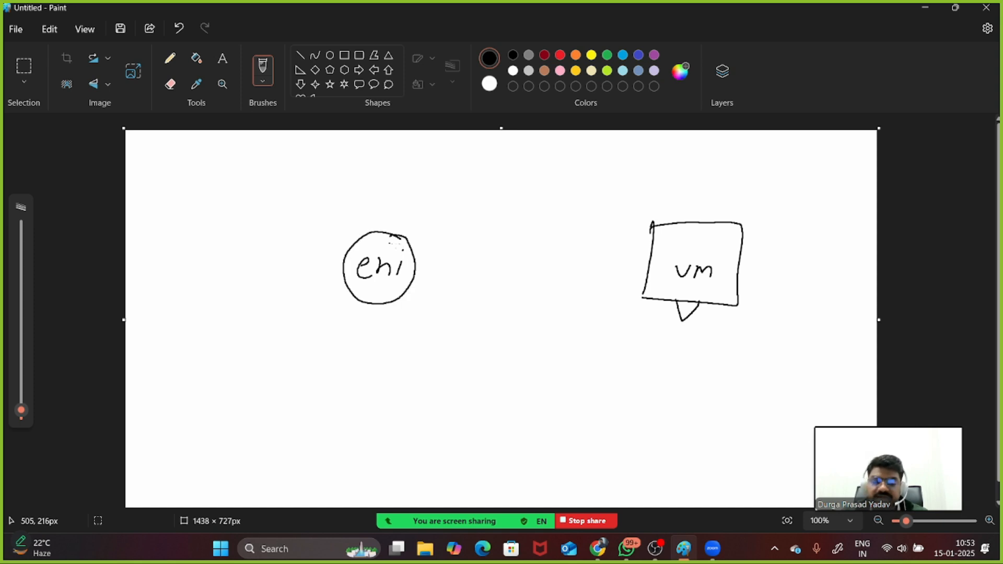
# Draw a circled SG between eni and the VM, with an arrow pointing from SG to eni
pyautogui.moveTo(513, 256)
pyautogui.mouseDown()
pyautogui.moveTo(500, 276)
pyautogui.moveTo(530, 275)
pyautogui.moveTo(531, 288)
pyautogui.mouseUp()
pyautogui.moveTo(525, 238)
pyautogui.mouseDown()
pyautogui.moveTo(504, 238)
pyautogui.moveTo(550, 280)
pyautogui.moveTo(516, 239)
pyautogui.mouseUp()
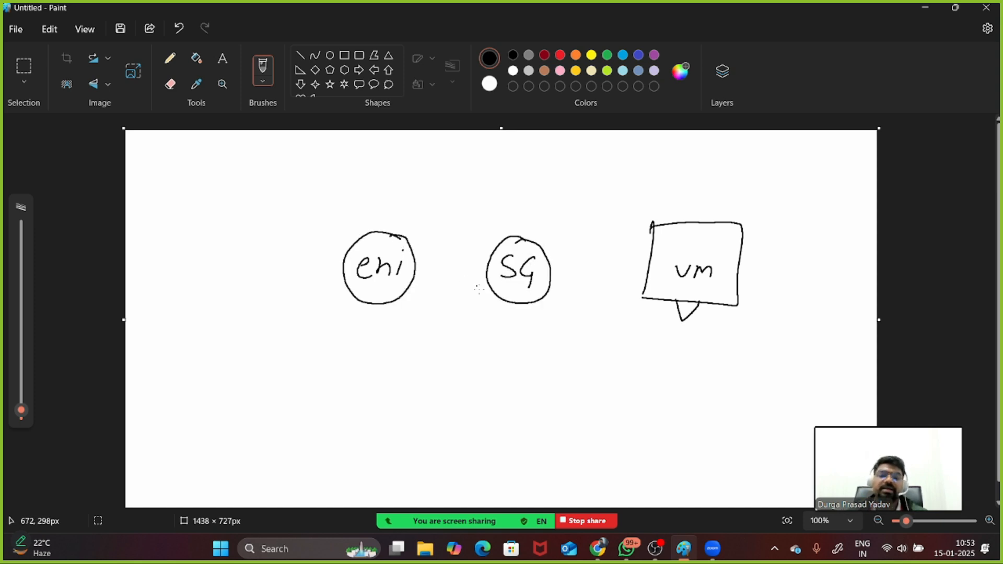
pyautogui.moveTo(485, 269)
pyautogui.mouseDown()
pyautogui.moveTo(415, 273)
pyautogui.moveTo(433, 282)
pyautogui.mouseUp()
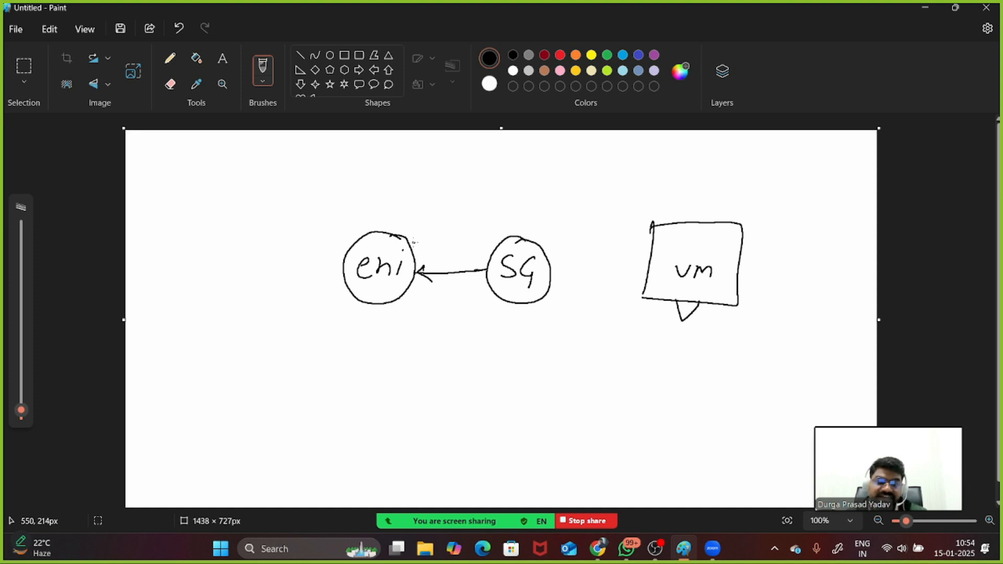
# Connect eni and the VM with a double-headed arrow arching over the SG circle
pyautogui.moveTo(413, 242)
pyautogui.mouseDown()
pyautogui.moveTo(555, 229)
pyautogui.moveTo(657, 241)
pyautogui.mouseUp()
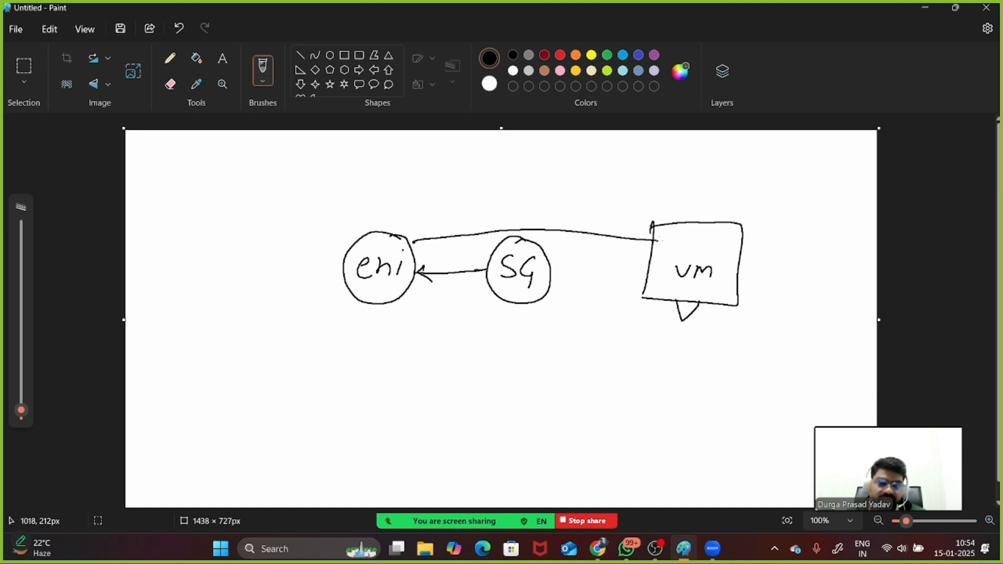
pyautogui.moveTo(416, 236); pyautogui.dragTo(431, 245)
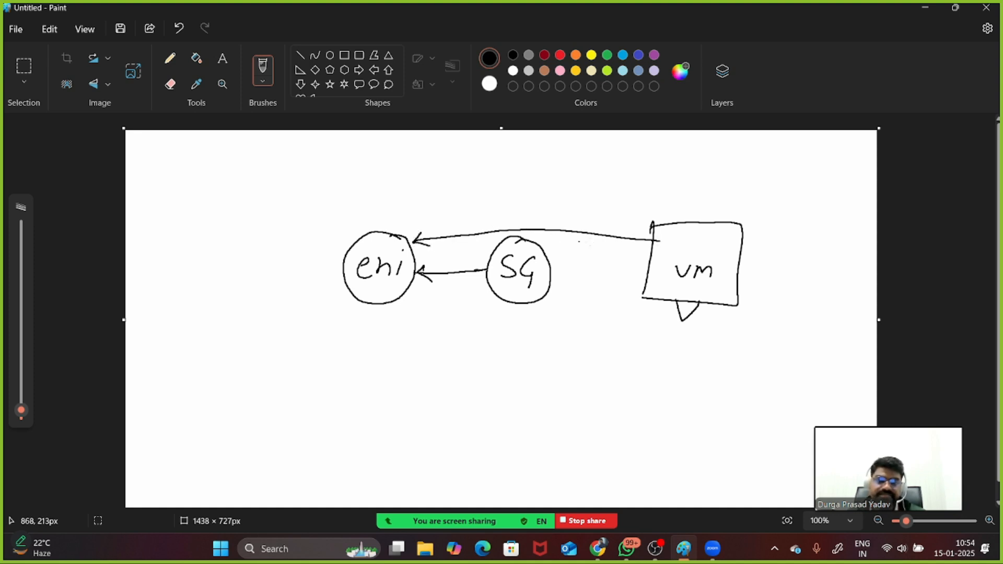
pyautogui.moveTo(645, 231); pyautogui.dragTo(634, 247)
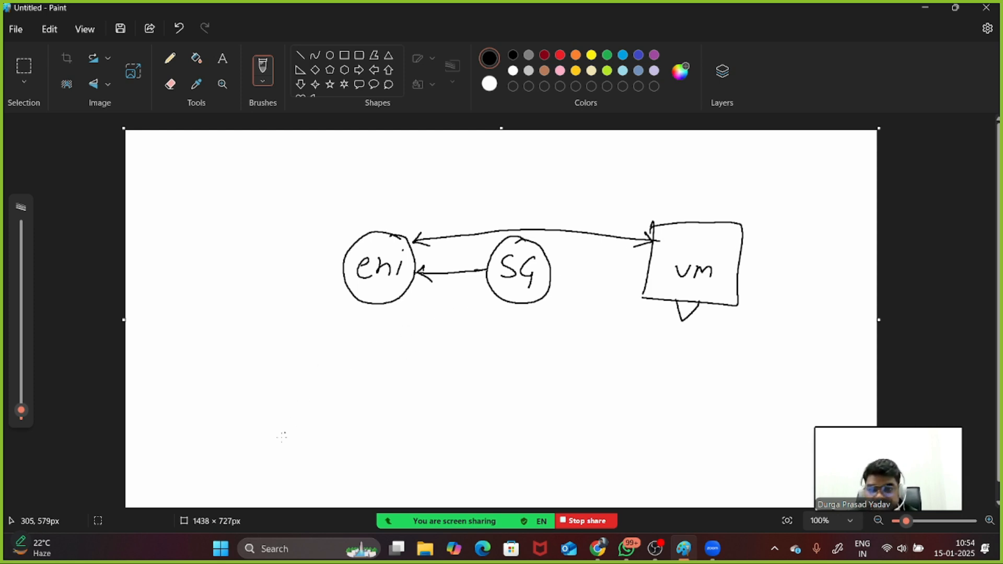
# Draw four arrows rising toward eni with an underlined label "inbound", and emphasize eni with an underline and a second circle
pyautogui.moveTo(265, 456)
pyautogui.mouseDown()
pyautogui.moveTo(304, 353)
pyautogui.moveTo(324, 362)
pyautogui.mouseUp()
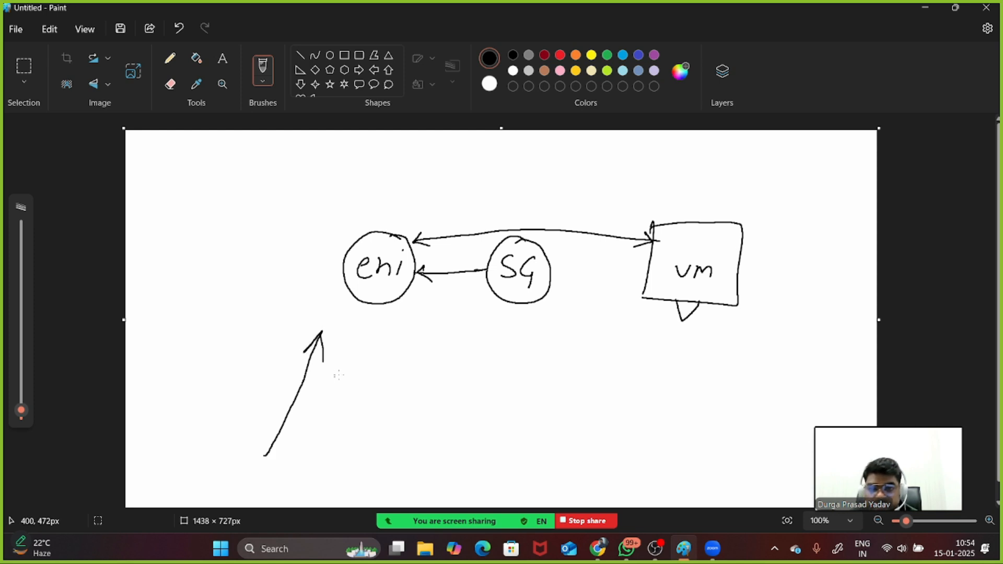
pyautogui.moveTo(324, 447)
pyautogui.mouseDown()
pyautogui.moveTo(343, 341)
pyautogui.moveTo(354, 362)
pyautogui.mouseUp()
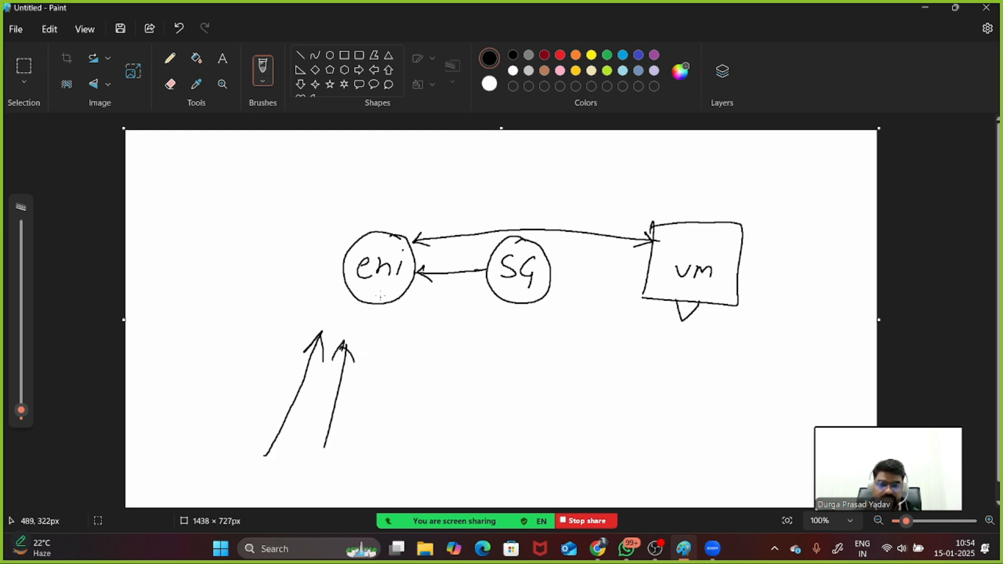
pyautogui.moveTo(361, 297); pyautogui.dragTo(400, 288)
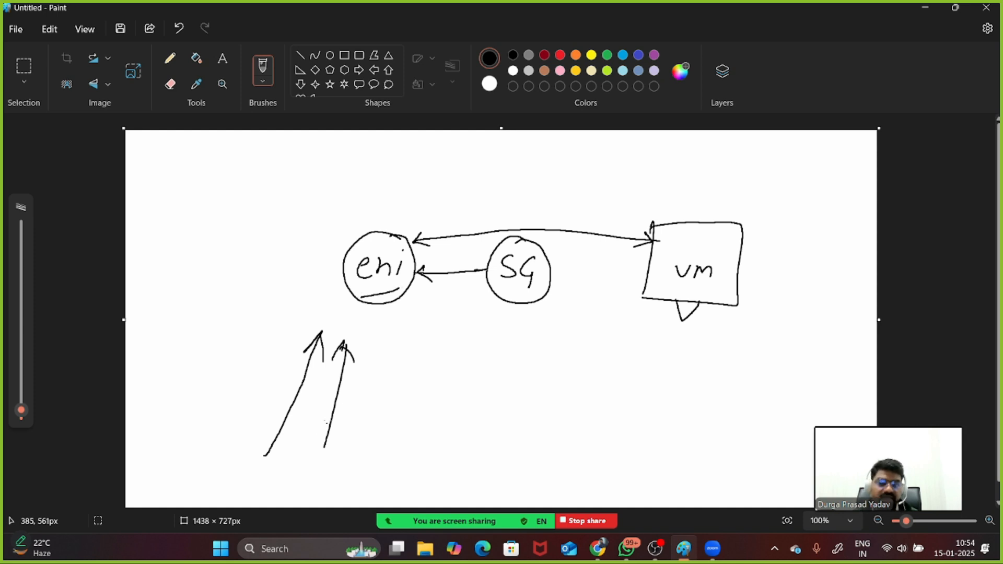
pyautogui.moveTo(303, 448)
pyautogui.mouseDown()
pyautogui.moveTo(322, 357)
pyautogui.moveTo(329, 369)
pyautogui.moveTo(374, 360)
pyautogui.moveTo(393, 375)
pyautogui.moveTo(463, 374)
pyautogui.mouseUp()
pyautogui.moveTo(370, 394); pyautogui.dragTo(453, 393)
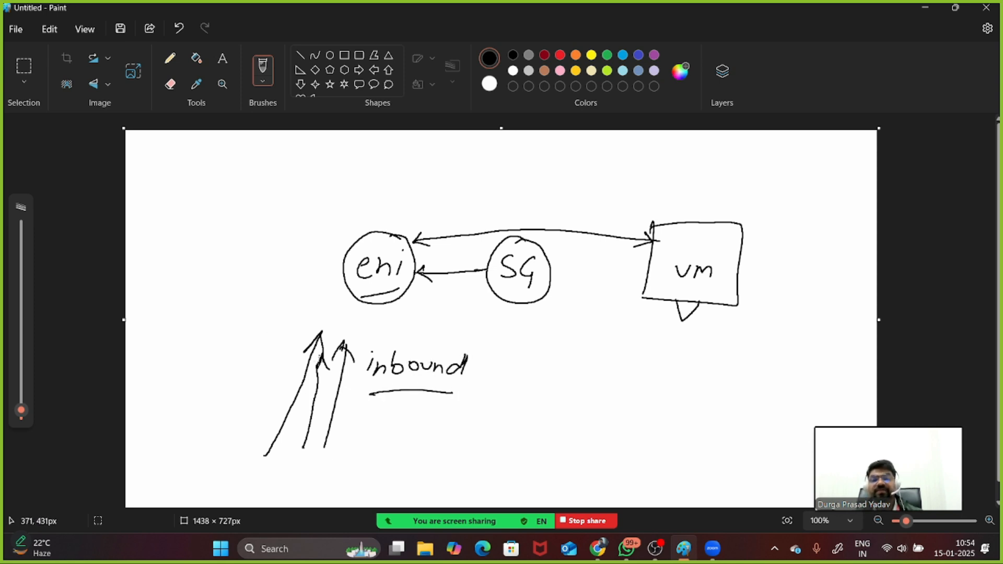
pyautogui.moveTo(258, 425); pyautogui.dragTo(302, 322)
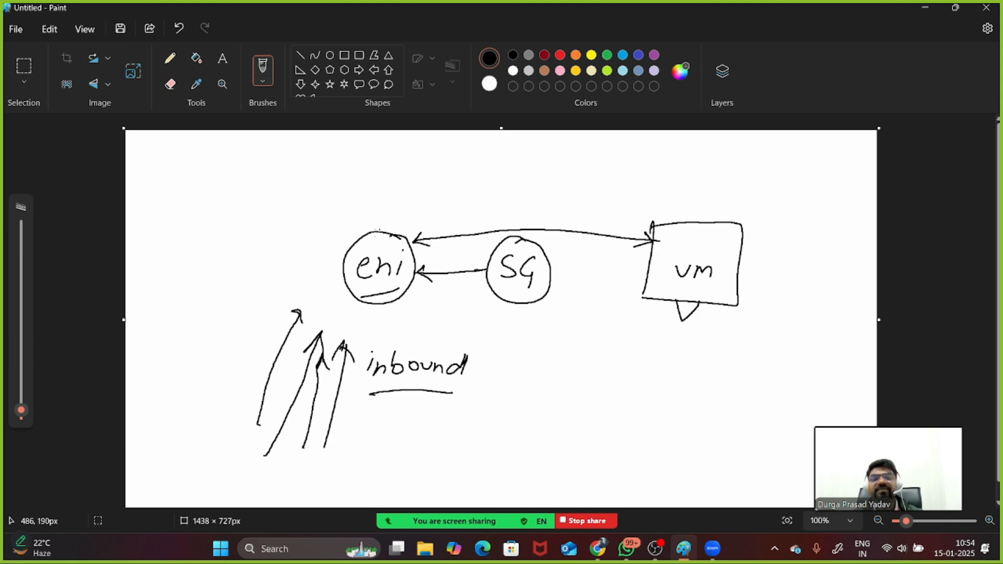
pyautogui.moveTo(392, 244)
pyautogui.mouseDown()
pyautogui.moveTo(371, 232)
pyautogui.moveTo(348, 285)
pyautogui.moveTo(409, 285)
pyautogui.moveTo(380, 231)
pyautogui.moveTo(365, 240)
pyautogui.mouseUp()
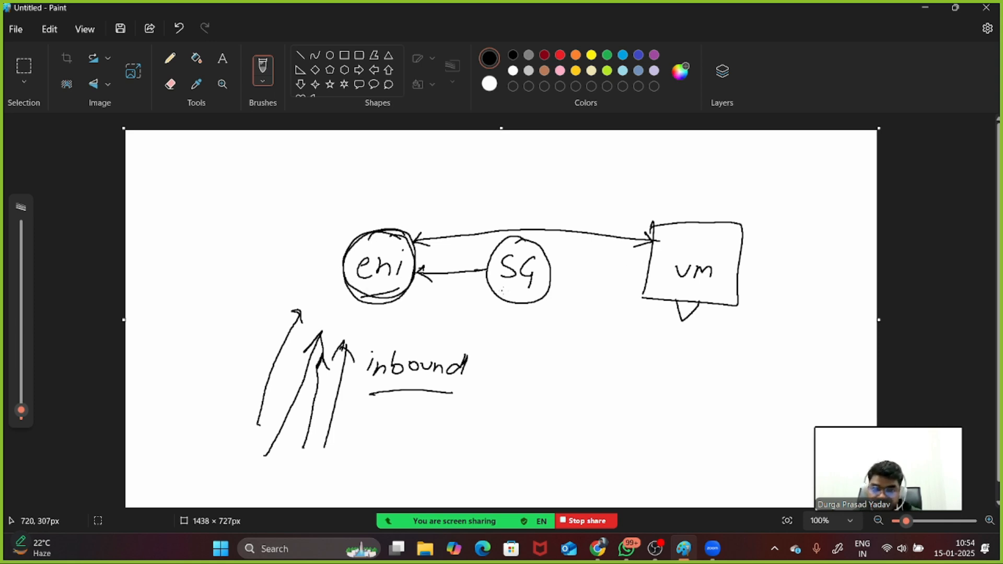
# Underline SG with a check mark beneath it, and tick the existing inbound arrows while adding a fifth arrow beside them
pyautogui.moveTo(502, 291); pyautogui.dragTo(531, 287)
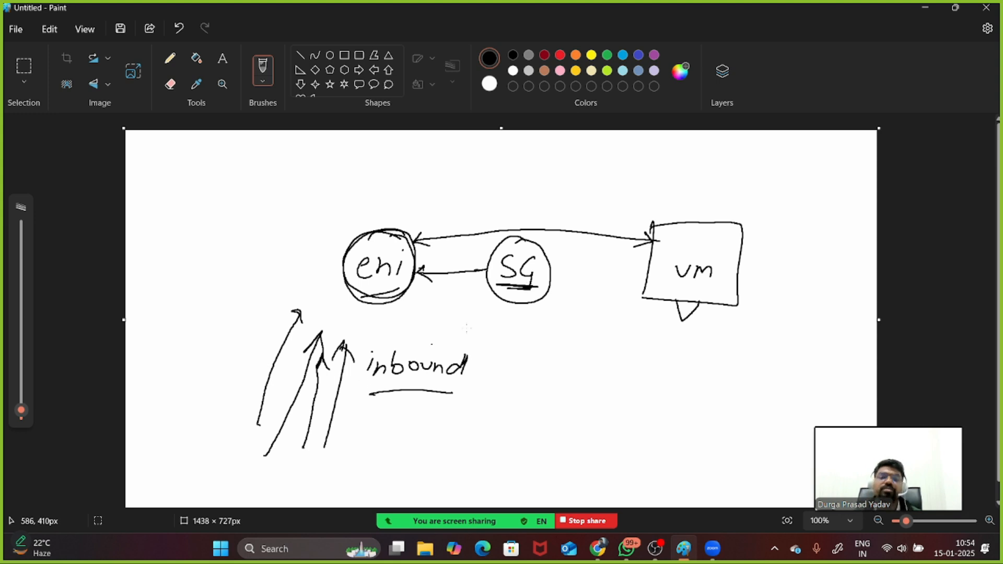
pyautogui.moveTo(469, 305)
pyautogui.mouseDown()
pyautogui.moveTo(460, 340)
pyautogui.moveTo(486, 334)
pyautogui.moveTo(476, 313)
pyautogui.moveTo(491, 319)
pyautogui.moveTo(471, 308)
pyautogui.mouseUp()
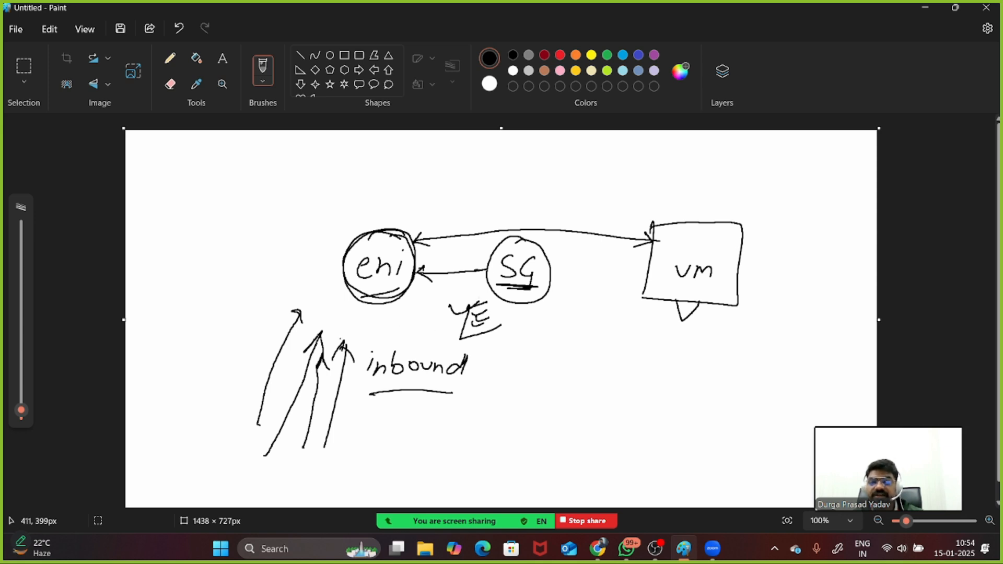
pyautogui.moveTo(297, 312); pyautogui.dragTo(337, 285)
pyautogui.moveTo(326, 323)
pyautogui.mouseDown()
pyautogui.moveTo(357, 303)
pyautogui.moveTo(366, 341)
pyautogui.moveTo(384, 316)
pyautogui.mouseUp()
pyautogui.moveTo(270, 310)
pyautogui.mouseDown()
pyautogui.moveTo(233, 406)
pyautogui.moveTo(278, 312)
pyautogui.mouseUp()
pyautogui.moveTo(278, 305)
pyautogui.mouseDown()
pyautogui.moveTo(277, 327)
pyautogui.moveTo(300, 282)
pyautogui.mouseUp()
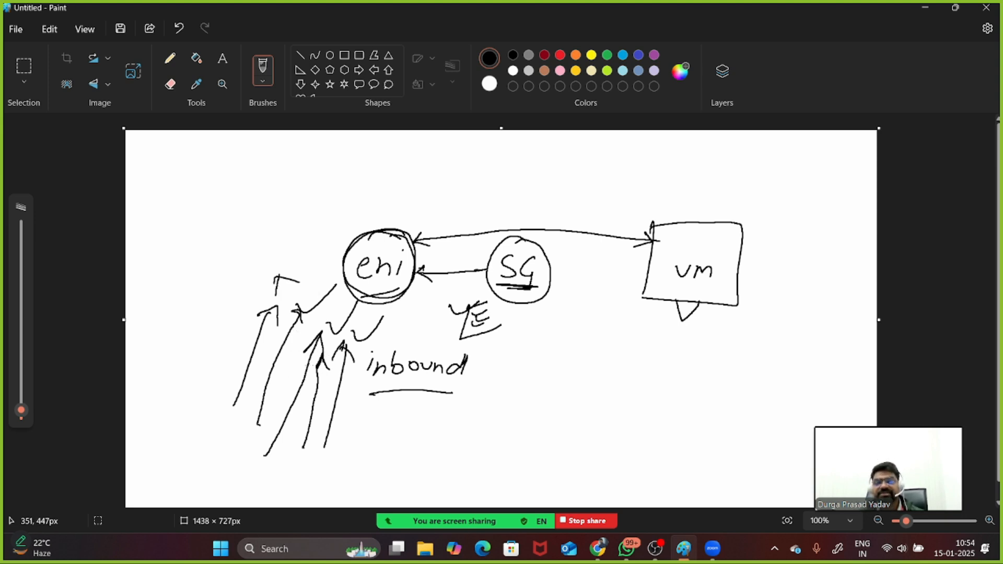
# Handwrite the protocol labels RDP, RDP, HTTP and FTP at the tails of the inbound arrows
pyautogui.moveTo(251, 431); pyautogui.dragTo(273, 393)
pyautogui.moveTo(267, 456)
pyautogui.mouseDown()
pyautogui.moveTo(270, 476)
pyautogui.moveTo(288, 428)
pyautogui.moveTo(300, 466)
pyautogui.moveTo(311, 454)
pyautogui.mouseUp()
pyautogui.moveTo(310, 448); pyautogui.dragTo(320, 437)
pyautogui.moveTo(313, 466); pyautogui.dragTo(326, 438)
pyautogui.moveTo(328, 443); pyautogui.dragTo(338, 435)
pyautogui.moveTo(198, 405)
pyautogui.mouseDown()
pyautogui.moveTo(208, 427)
pyautogui.moveTo(208, 397)
pyautogui.mouseUp()
pyautogui.moveTo(213, 402); pyautogui.dragTo(217, 385)
pyautogui.moveTo(223, 396)
pyautogui.mouseDown()
pyautogui.moveTo(235, 376)
pyautogui.moveTo(233, 390)
pyautogui.mouseUp()
# Draw crossing strokes above the head of the FTP arrow to mark it as rejected
pyautogui.moveTo(259, 272); pyautogui.dragTo(256, 294)
pyautogui.moveTo(254, 279); pyautogui.dragTo(282, 274)
pyautogui.moveTo(275, 261)
pyautogui.mouseDown()
pyautogui.moveTo(273, 282)
pyautogui.moveTo(282, 282)
pyautogui.mouseUp()
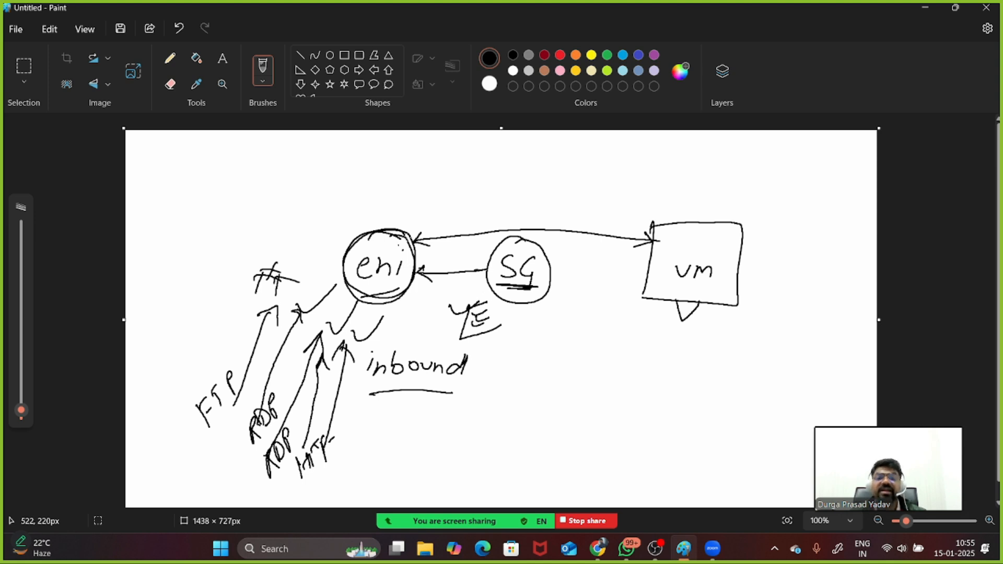
# Retrace the connections from eni to vm and SG, and draw an outgoing arrow from the eni circle
pyautogui.moveTo(408, 228)
pyautogui.mouseDown()
pyautogui.moveTo(347, 256)
pyautogui.moveTo(366, 305)
pyautogui.moveTo(409, 236)
pyautogui.moveTo(499, 227)
pyautogui.moveTo(642, 246)
pyautogui.mouseUp()
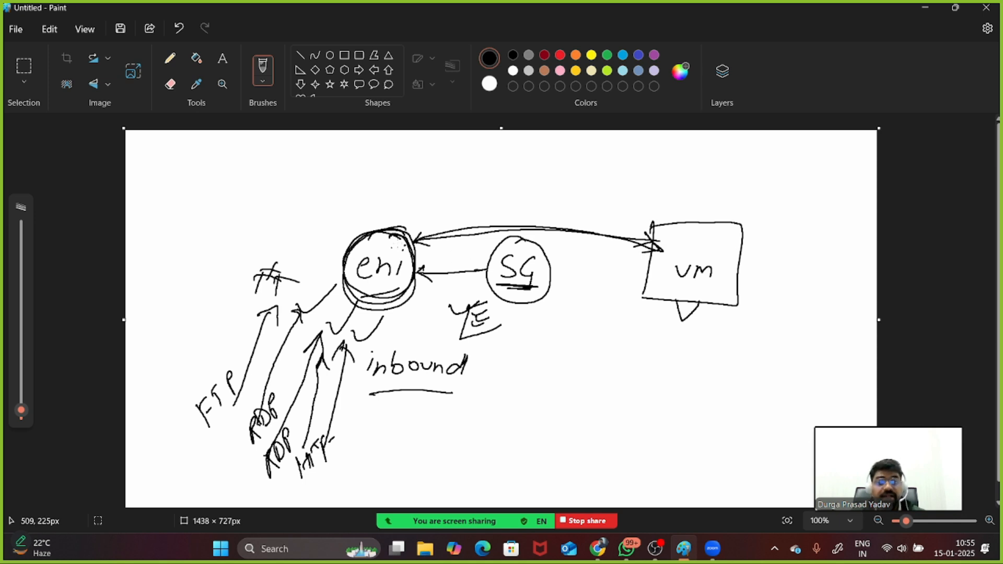
pyautogui.moveTo(389, 228)
pyautogui.mouseDown()
pyautogui.moveTo(351, 246)
pyautogui.moveTo(361, 306)
pyautogui.moveTo(411, 238)
pyautogui.moveTo(296, 183)
pyautogui.moveTo(306, 182)
pyautogui.mouseUp()
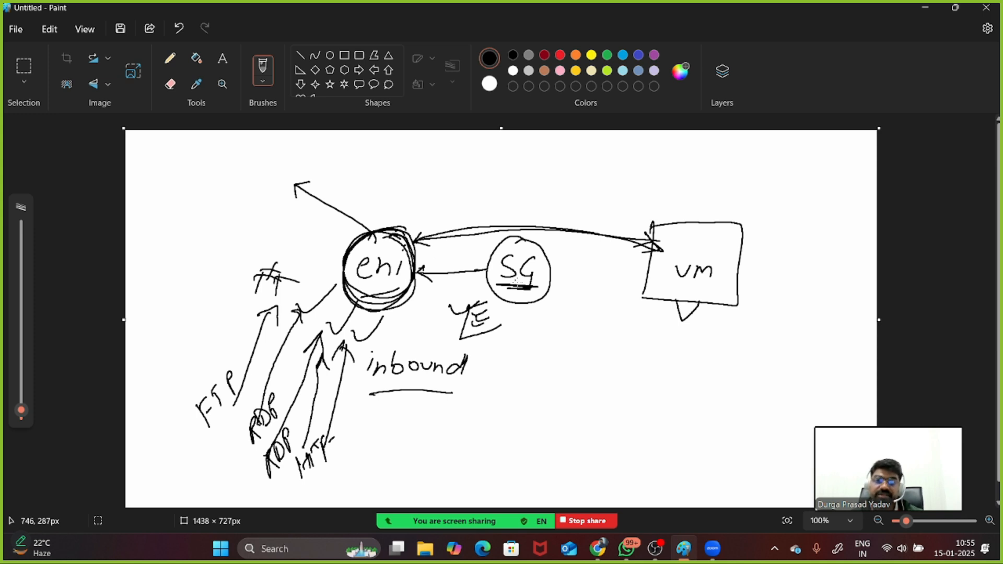
pyautogui.moveTo(418, 272)
pyautogui.mouseDown()
pyautogui.moveTo(506, 271)
pyautogui.moveTo(507, 283)
pyautogui.mouseUp()
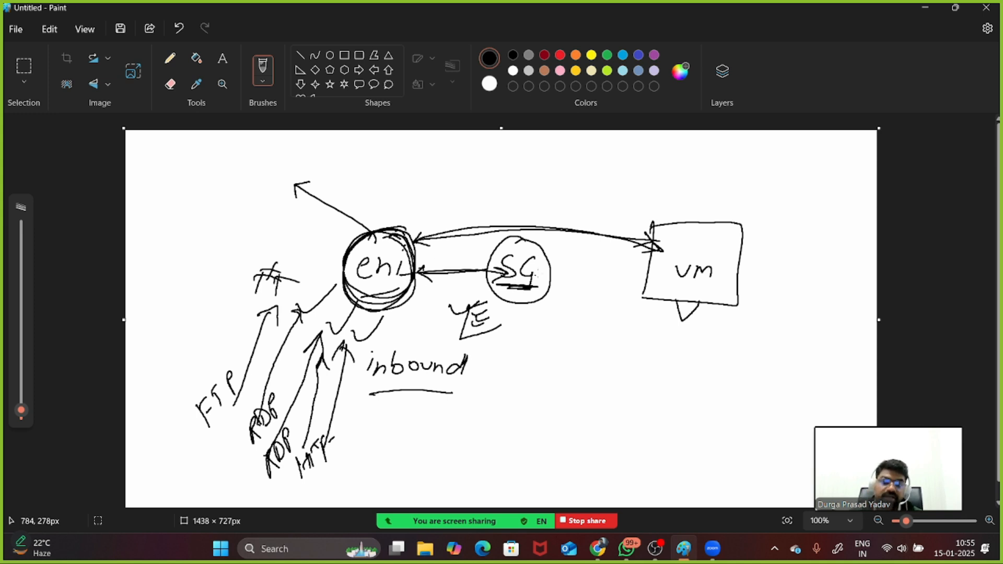
# Circle SG again and draw an arrow from it to the handwritten note P/D with a double underline
pyautogui.moveTo(538, 242)
pyautogui.mouseDown()
pyautogui.moveTo(510, 296)
pyautogui.moveTo(489, 294)
pyautogui.moveTo(505, 285)
pyautogui.moveTo(589, 357)
pyautogui.mouseUp()
pyautogui.moveTo(589, 334)
pyautogui.mouseDown()
pyautogui.moveTo(588, 357)
pyautogui.moveTo(604, 373)
pyautogui.moveTo(611, 359)
pyautogui.moveTo(621, 394)
pyautogui.mouseUp()
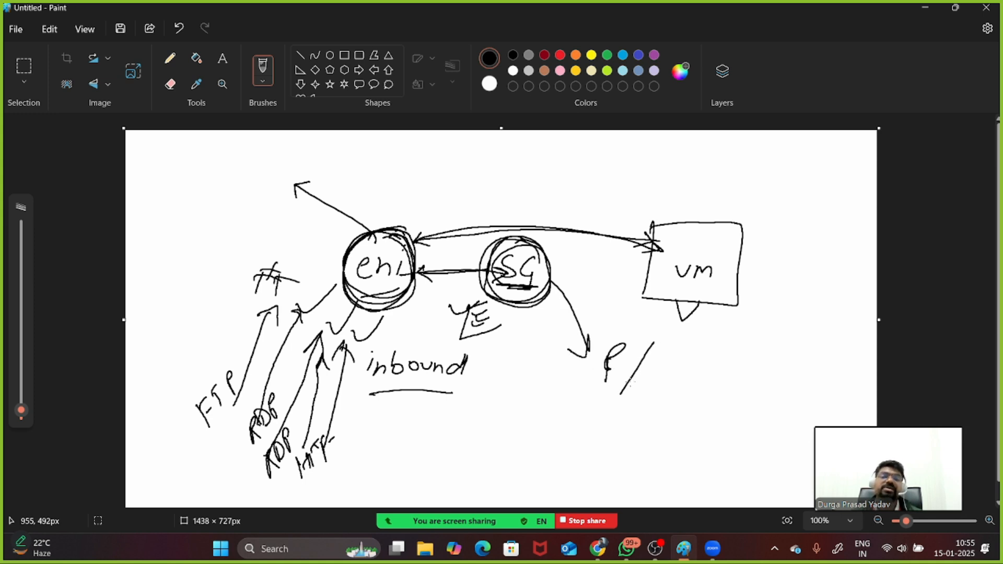
pyautogui.moveTo(646, 360); pyautogui.dragTo(644, 383)
pyautogui.moveTo(581, 403); pyautogui.dragTo(636, 397)
pyautogui.moveTo(595, 404); pyautogui.dragTo(623, 400)
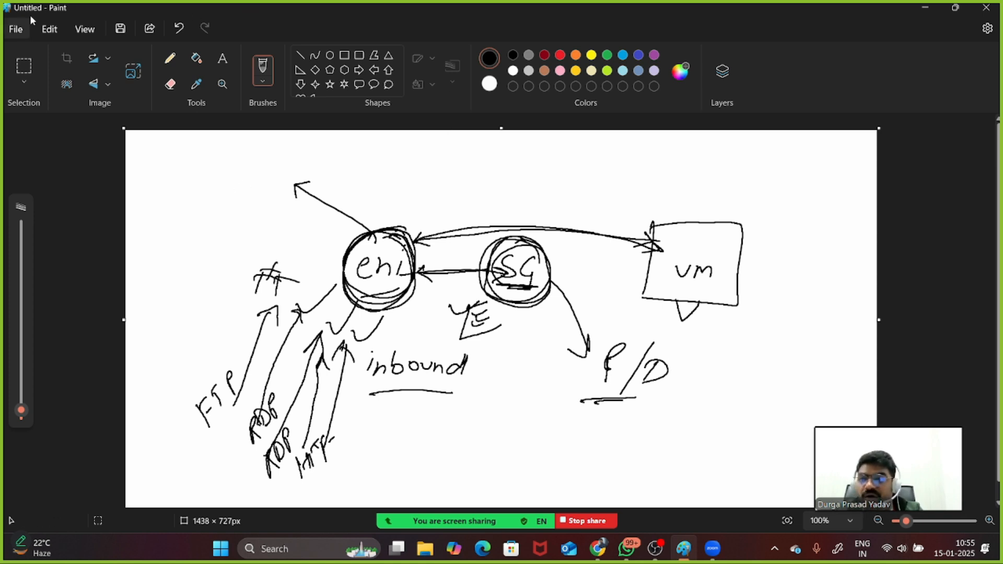
# Start a new blank canvas without saving the eni and SG diagram
pyautogui.click(17, 29)
pyautogui.moveTo(15, 33)
pyautogui.click(34, 52)
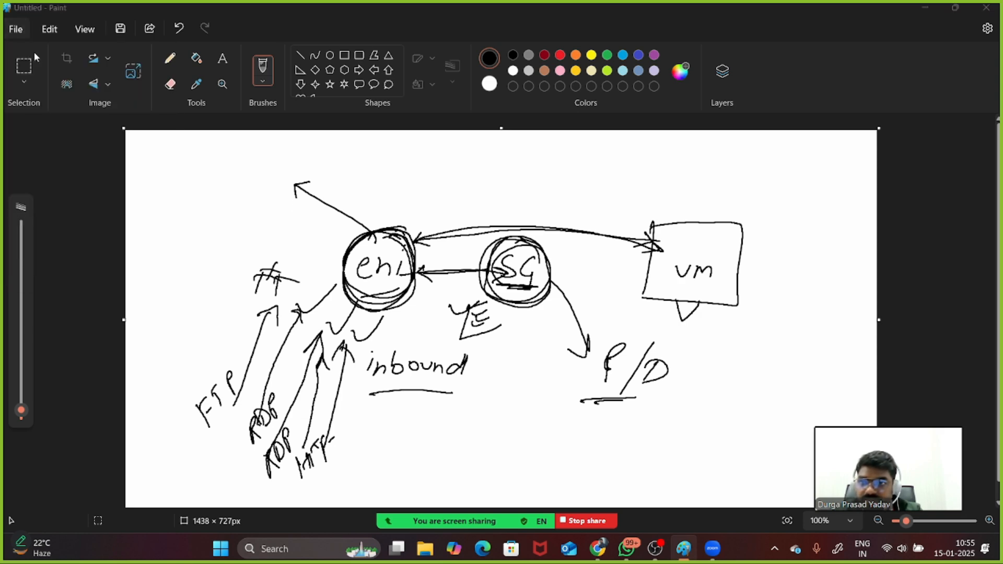
pyautogui.click(484, 322)
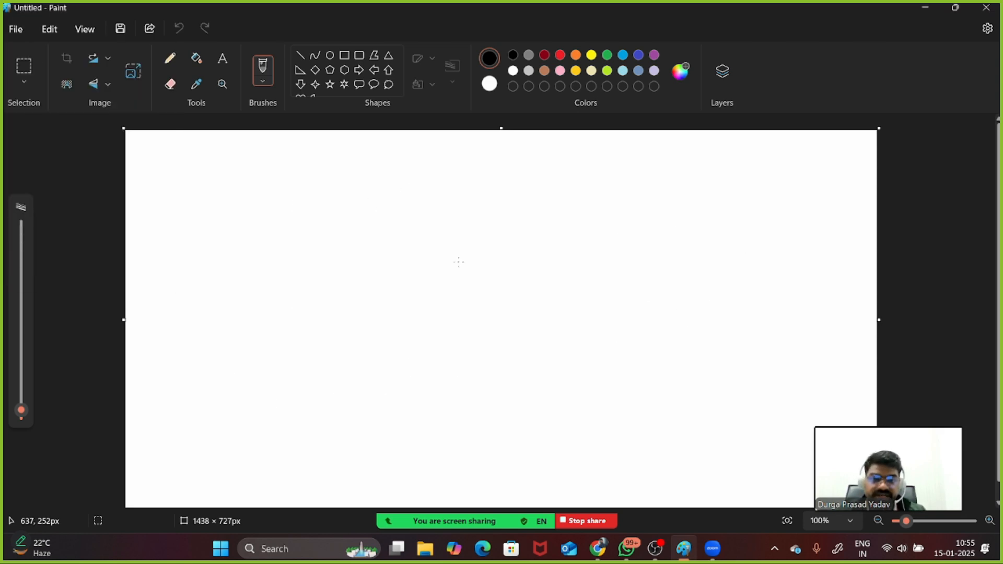
# Draw a monitor-shaped box with an underlined VM label inside it and a large circle around it
pyautogui.moveTo(405, 220)
pyautogui.mouseDown()
pyautogui.moveTo(406, 317)
pyautogui.moveTo(512, 215)
pyautogui.moveTo(401, 318)
pyautogui.moveTo(459, 342)
pyautogui.moveTo(474, 321)
pyautogui.mouseUp()
pyautogui.moveTo(438, 231)
pyautogui.mouseDown()
pyautogui.moveTo(446, 249)
pyautogui.moveTo(453, 233)
pyautogui.mouseUp()
pyautogui.moveTo(458, 252); pyautogui.dragTo(474, 251)
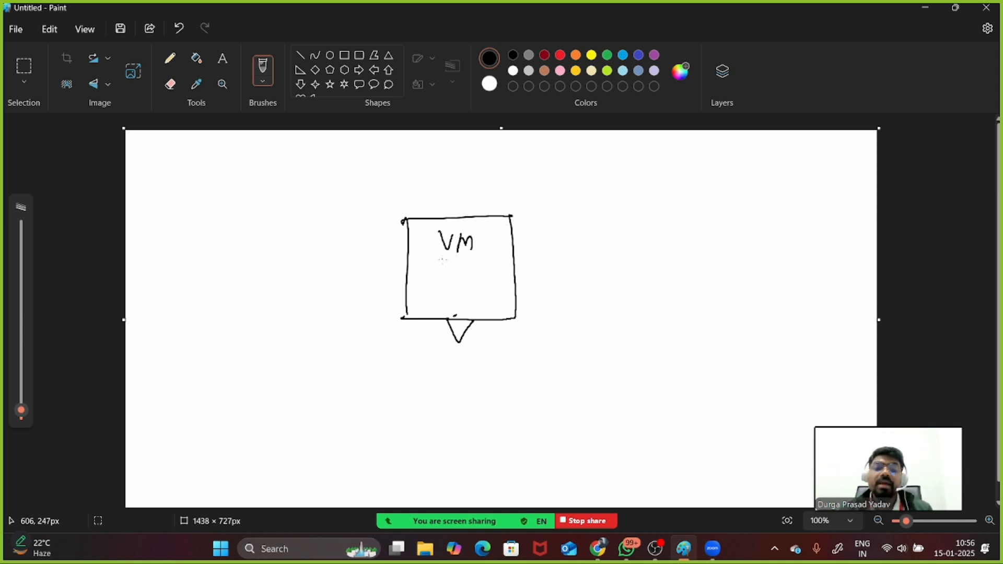
pyautogui.moveTo(440, 260); pyautogui.dragTo(468, 255)
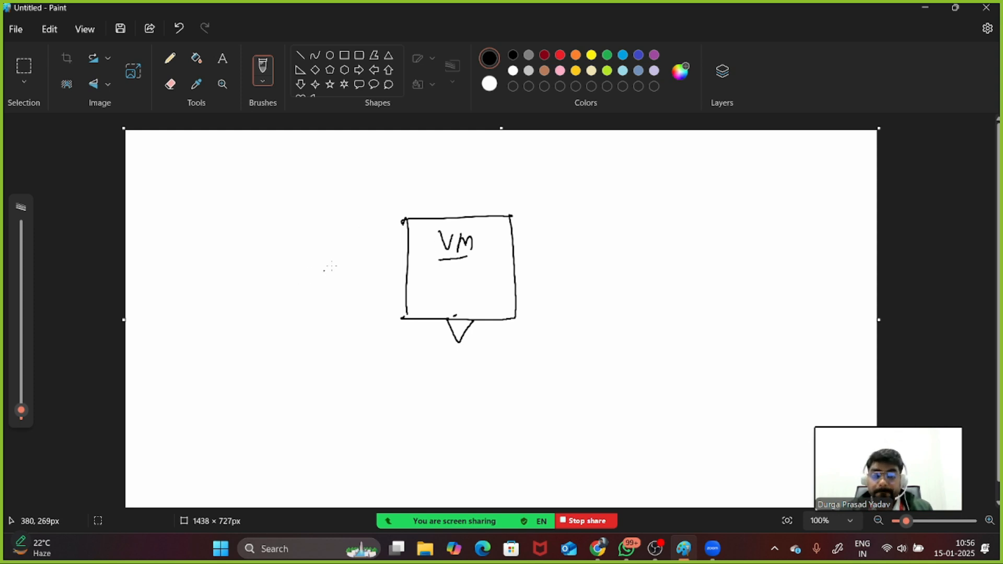
pyautogui.moveTo(503, 200)
pyautogui.mouseDown()
pyautogui.moveTo(390, 197)
pyautogui.moveTo(423, 353)
pyautogui.moveTo(521, 220)
pyautogui.moveTo(491, 198)
pyautogui.mouseUp()
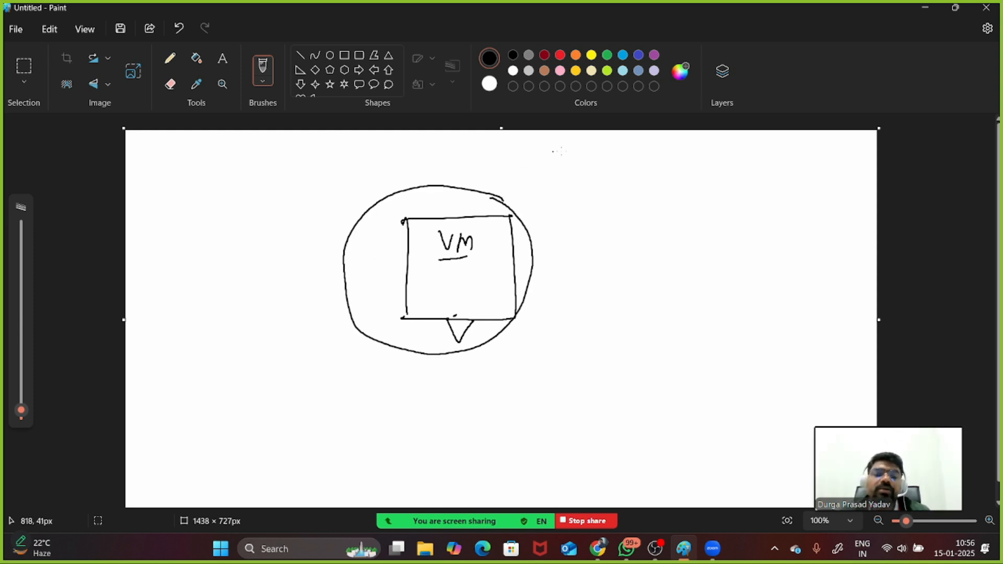
# Write S.G beyond the upper right of the circled VM and underline it twice
pyautogui.moveTo(621, 146)
pyautogui.mouseDown()
pyautogui.moveTo(605, 163)
pyautogui.moveTo(639, 166)
pyautogui.moveTo(639, 181)
pyautogui.mouseUp()
pyautogui.moveTo(609, 177); pyautogui.dragTo(643, 180)
pyautogui.moveTo(610, 182); pyautogui.dragTo(643, 186)
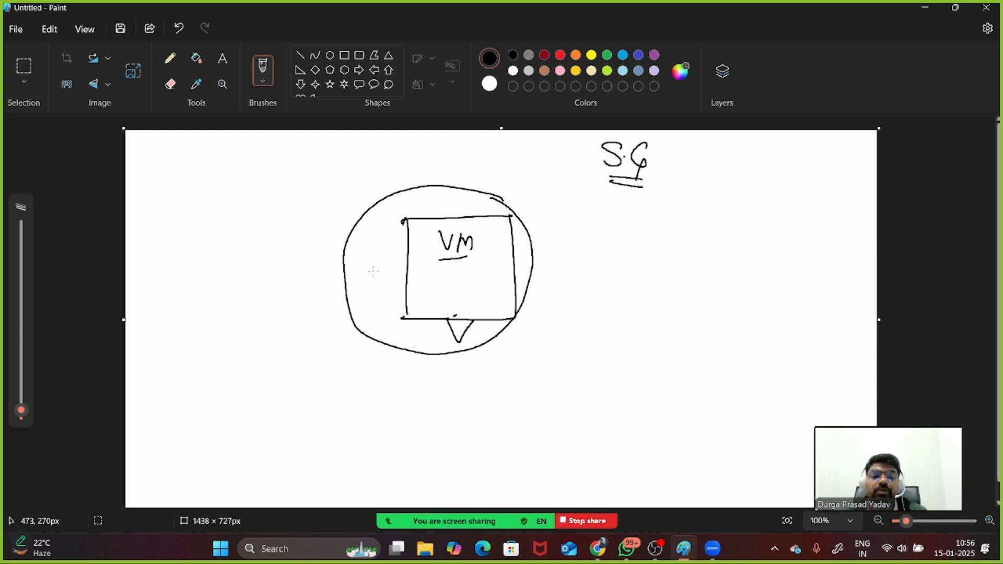
# Draw a curved inbound arrow into the VM and write No traffic Allowed along it, with Allowed underlined
pyautogui.moveTo(176, 411)
pyautogui.mouseDown()
pyautogui.moveTo(310, 313)
pyautogui.moveTo(399, 305)
pyautogui.moveTo(377, 325)
pyautogui.mouseUp()
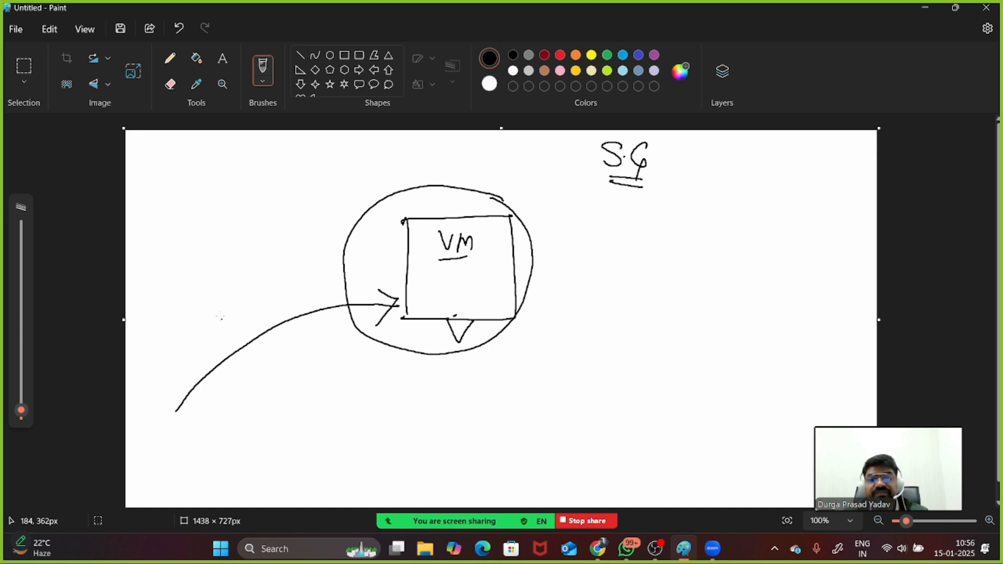
pyautogui.moveTo(191, 288)
pyautogui.mouseDown()
pyautogui.moveTo(183, 318)
pyautogui.moveTo(209, 275)
pyautogui.moveTo(224, 283)
pyautogui.moveTo(264, 264)
pyautogui.moveTo(301, 274)
pyautogui.moveTo(320, 259)
pyautogui.moveTo(319, 269)
pyautogui.mouseUp()
pyautogui.click(327, 247)
pyautogui.moveTo(233, 343)
pyautogui.mouseDown()
pyautogui.moveTo(224, 377)
pyautogui.moveTo(245, 366)
pyautogui.mouseUp()
pyautogui.moveTo(226, 360); pyautogui.dragTo(251, 361)
pyautogui.moveTo(272, 321)
pyautogui.mouseDown()
pyautogui.moveTo(266, 356)
pyautogui.moveTo(335, 326)
pyautogui.moveTo(341, 313)
pyautogui.mouseUp()
pyautogui.moveTo(213, 391); pyautogui.dragTo(334, 345)
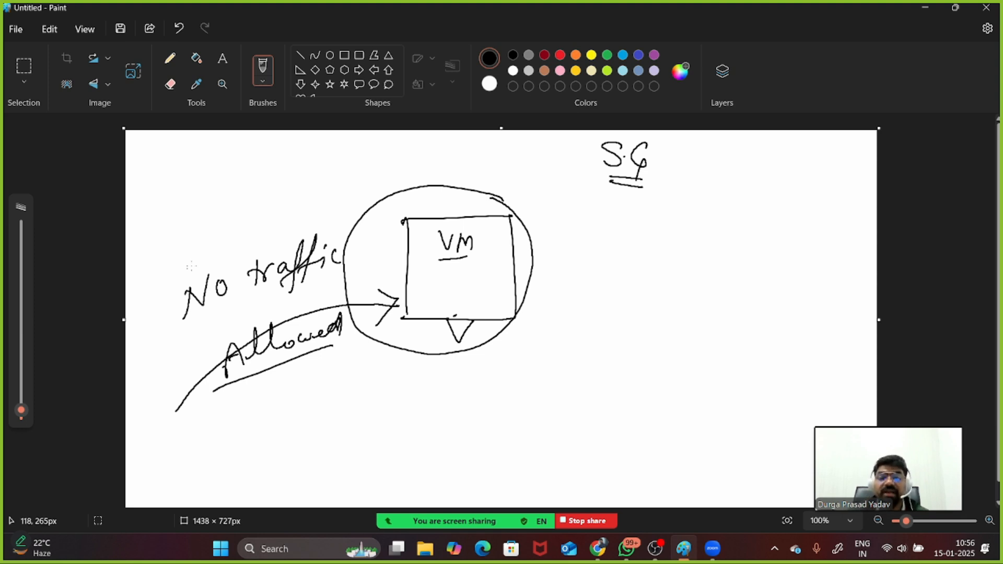
# Write protocol with an underline above No traffic, and retrace the inbound arrow to the VM
pyautogui.moveTo(249, 220); pyautogui.dragTo(335, 193)
pyautogui.moveTo(332, 198); pyautogui.dragTo(341, 171)
pyautogui.moveTo(270, 228); pyautogui.dragTo(329, 210)
pyautogui.moveTo(180, 396)
pyautogui.mouseDown()
pyautogui.moveTo(267, 333)
pyautogui.moveTo(391, 315)
pyautogui.moveTo(397, 303)
pyautogui.mouseUp()
pyautogui.moveTo(370, 299); pyautogui.dragTo(371, 332)
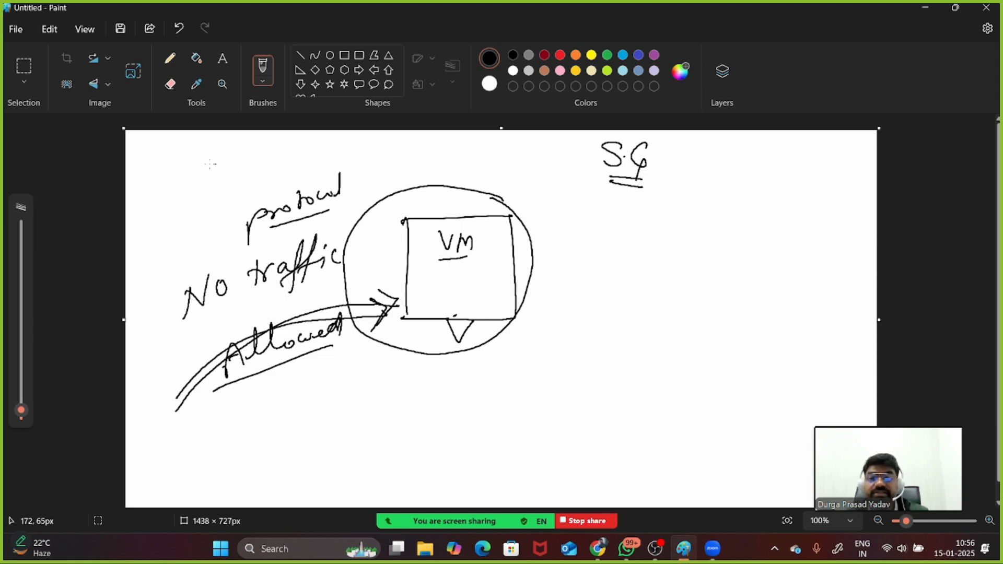
# Write Default with an underline as a heading above the inbound traffic notes
pyautogui.moveTo(184, 154)
pyautogui.mouseDown()
pyautogui.moveTo(184, 164)
pyautogui.moveTo(204, 168)
pyautogui.mouseUp()
pyautogui.moveTo(199, 167)
pyautogui.mouseDown()
pyautogui.moveTo(220, 159)
pyautogui.moveTo(217, 185)
pyautogui.mouseUp()
pyautogui.moveTo(219, 167); pyautogui.dragTo(260, 159)
pyautogui.moveTo(260, 160); pyautogui.dragTo(277, 146)
pyautogui.moveTo(286, 146); pyautogui.dragTo(285, 159)
pyautogui.moveTo(280, 152); pyautogui.dragTo(292, 150)
pyautogui.moveTo(190, 183); pyautogui.dragTo(279, 170)
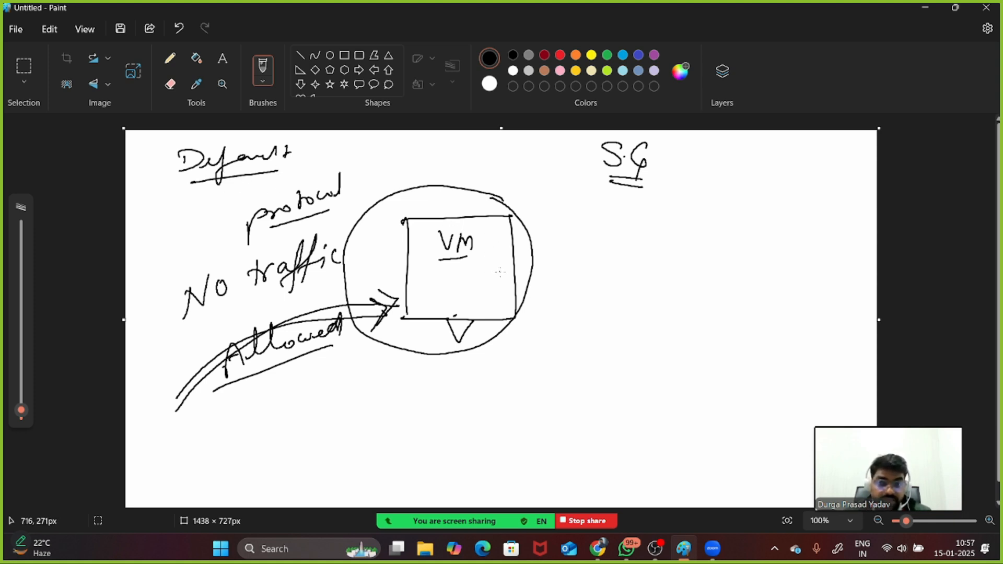
# Draw a curved outbound arrow leaving the VM and write All traffic beside it
pyautogui.moveTo(491, 270)
pyautogui.mouseDown()
pyautogui.moveTo(642, 321)
pyautogui.moveTo(625, 320)
pyautogui.mouseUp()
pyautogui.moveTo(648, 261)
pyautogui.mouseDown()
pyautogui.moveTo(638, 272)
pyautogui.moveTo(723, 280)
pyautogui.mouseUp()
pyautogui.click(657, 270)
pyautogui.click(702, 269)
pyautogui.moveTo(709, 272)
pyautogui.mouseDown()
pyautogui.moveTo(752, 277)
pyautogui.moveTo(769, 260)
pyautogui.mouseUp()
pyautogui.moveTo(768, 259)
pyautogui.mouseDown()
pyautogui.moveTo(749, 294)
pyautogui.moveTo(787, 256)
pyautogui.mouseUp()
pyautogui.moveTo(786, 256); pyautogui.dragTo(769, 286)
pyautogui.moveTo(768, 279); pyautogui.dragTo(789, 272)
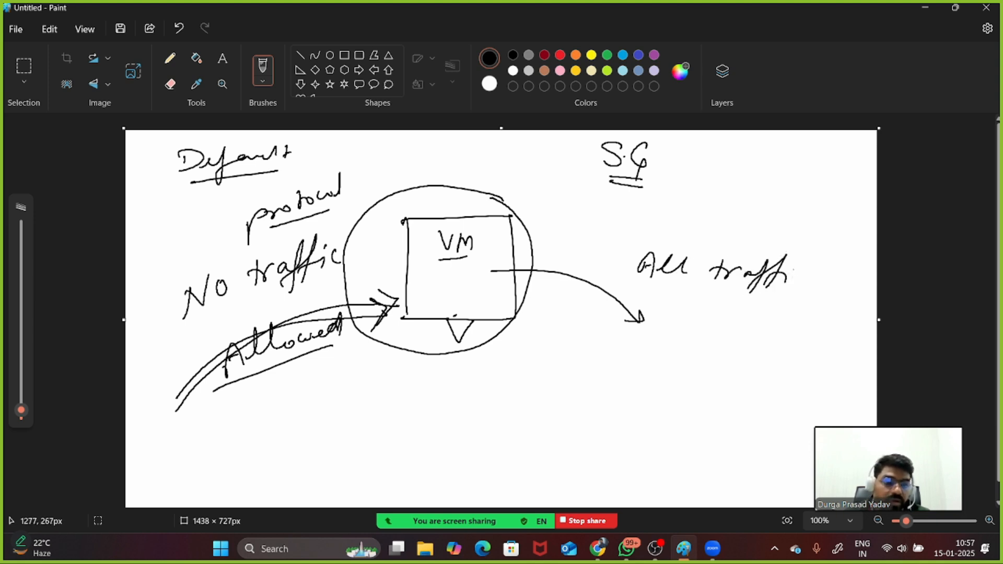
# Complete the outbound note with will be Allowed and underline Allowed twice
pyautogui.moveTo(698, 323); pyautogui.dragTo(739, 328)
pyautogui.moveTo(750, 314)
pyautogui.mouseDown()
pyautogui.moveTo(750, 324)
pyautogui.moveTo(802, 335)
pyautogui.mouseUp()
pyautogui.moveTo(703, 378)
pyautogui.mouseDown()
pyautogui.moveTo(722, 365)
pyautogui.moveTo(737, 372)
pyautogui.mouseUp()
pyautogui.moveTo(749, 353)
pyautogui.mouseDown()
pyautogui.moveTo(751, 371)
pyautogui.moveTo(799, 370)
pyautogui.mouseUp()
pyautogui.moveTo(803, 369); pyautogui.dragTo(813, 363)
pyautogui.moveTo(688, 381)
pyautogui.mouseDown()
pyautogui.moveTo(776, 385)
pyautogui.moveTo(769, 396)
pyautogui.mouseUp()
# Circle the Default heading and add short emphasis strokes near S.G and the inbound arrow
pyautogui.moveTo(184, 198)
pyautogui.mouseDown()
pyautogui.moveTo(147, 169)
pyautogui.moveTo(212, 197)
pyautogui.mouseUp()
pyautogui.moveTo(567, 179)
pyautogui.mouseDown()
pyautogui.moveTo(585, 199)
pyautogui.moveTo(596, 196)
pyautogui.mouseUp()
pyautogui.moveTo(286, 305); pyautogui.dragTo(286, 336)
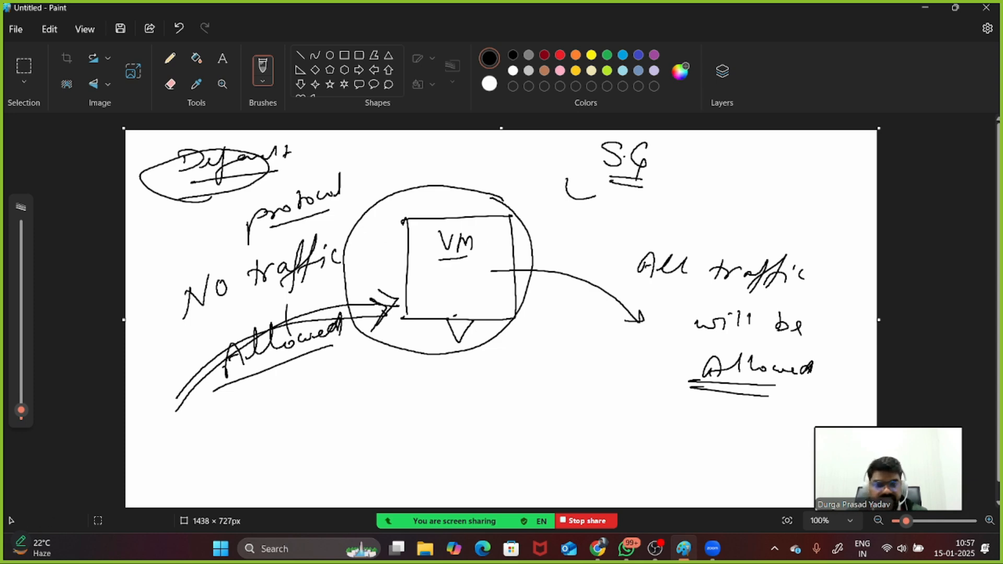
# Underline No traffic repeatedly and retrace the inbound and outbound arrows for emphasis
pyautogui.moveTo(180, 337); pyautogui.dragTo(289, 287)
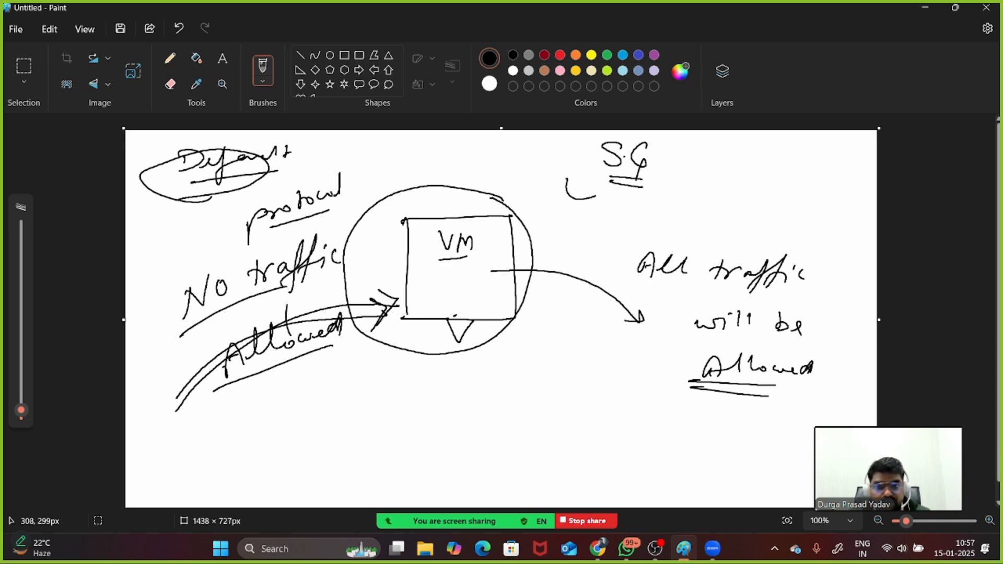
pyautogui.moveTo(209, 326)
pyautogui.mouseDown()
pyautogui.moveTo(290, 290)
pyautogui.moveTo(293, 300)
pyautogui.mouseUp()
pyautogui.moveTo(198, 381); pyautogui.dragTo(361, 322)
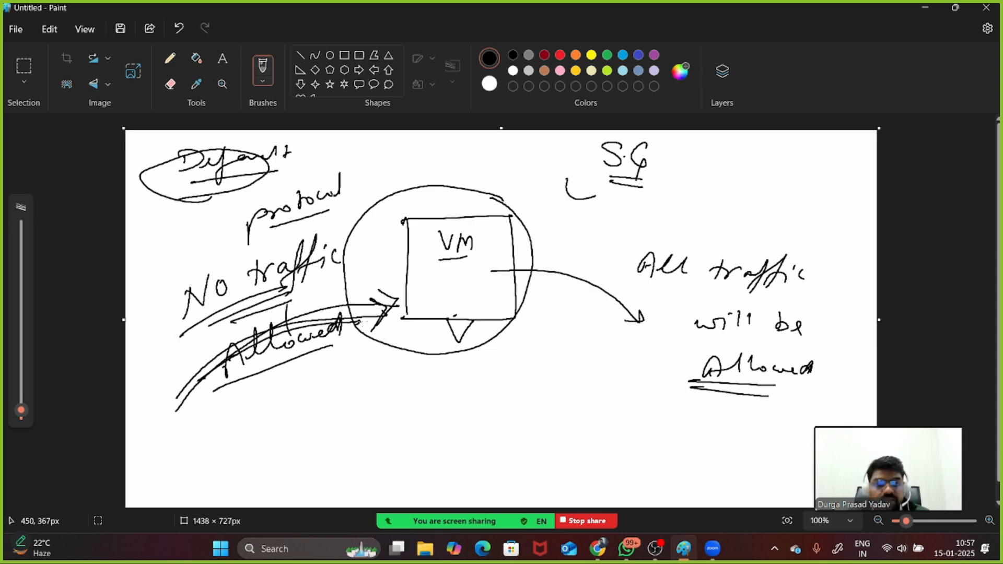
pyautogui.moveTo(538, 272); pyautogui.dragTo(633, 325)
pyautogui.moveTo(586, 280); pyautogui.dragTo(630, 331)
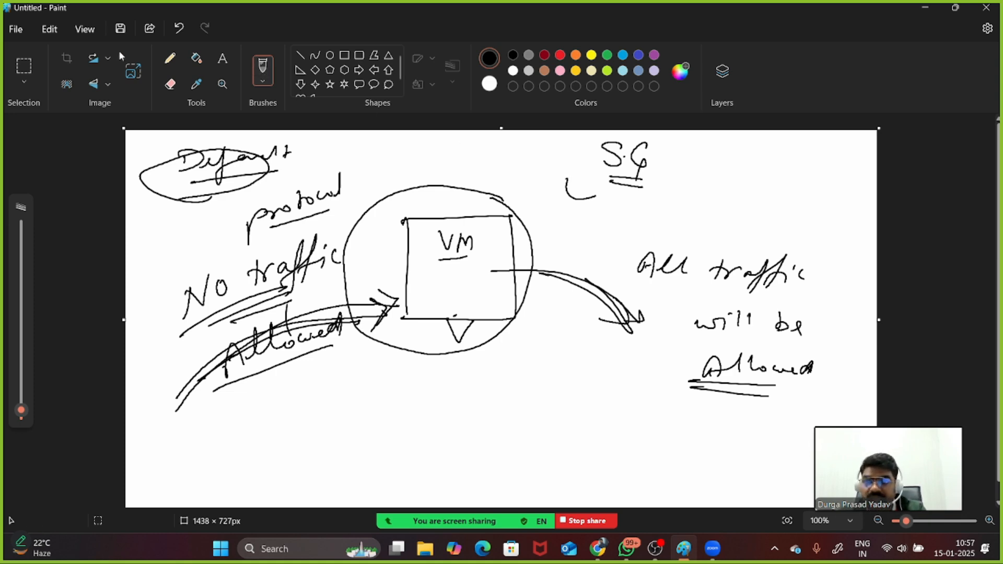
# Discard the default traffic diagram unsaved and open a new blank canvas
pyautogui.click(16, 29)
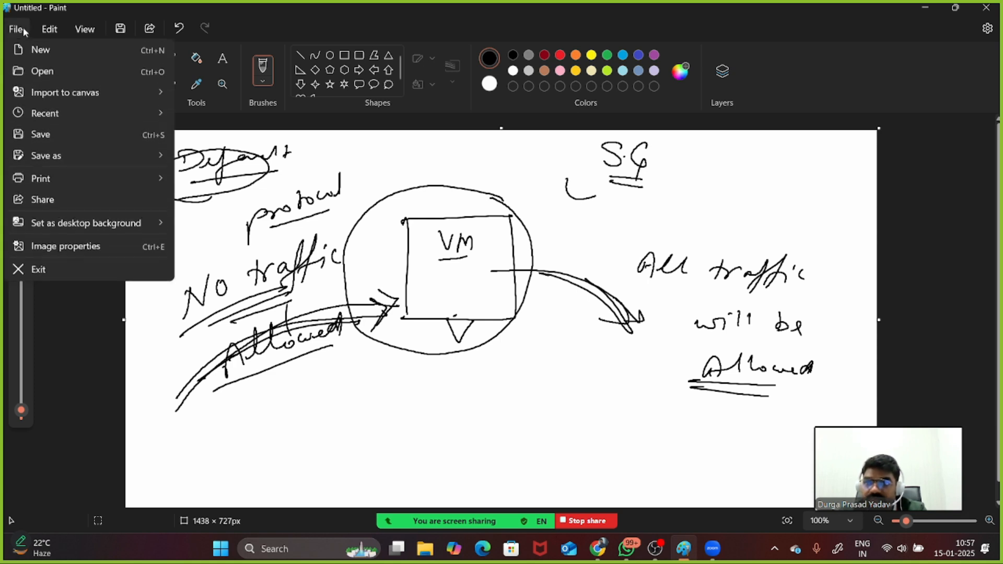
pyautogui.click(41, 49)
pyautogui.click(519, 319)
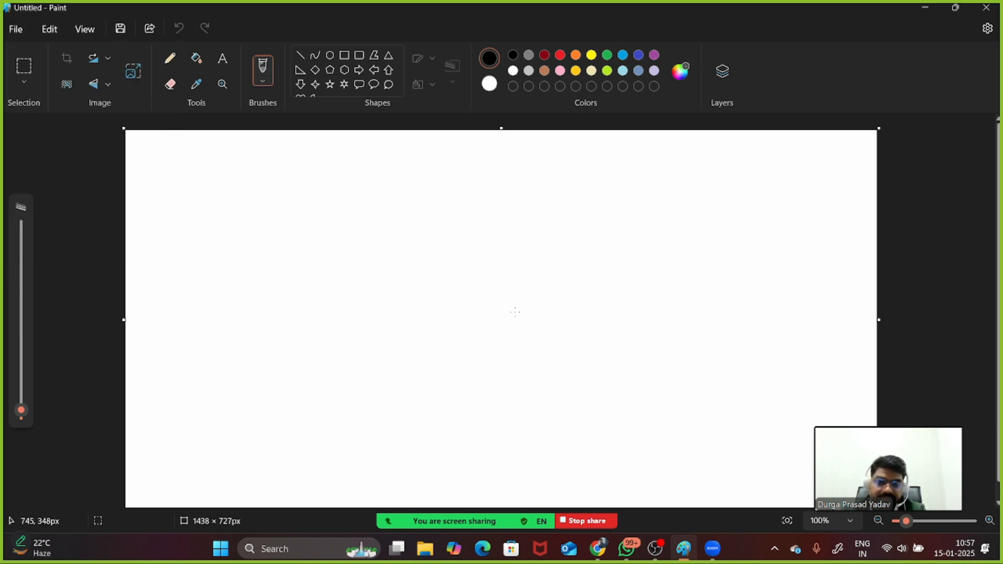
# Draw a freehand box near the middle of the canvas and write VM inside it
pyautogui.moveTo(379, 210); pyautogui.dragTo(379, 221)
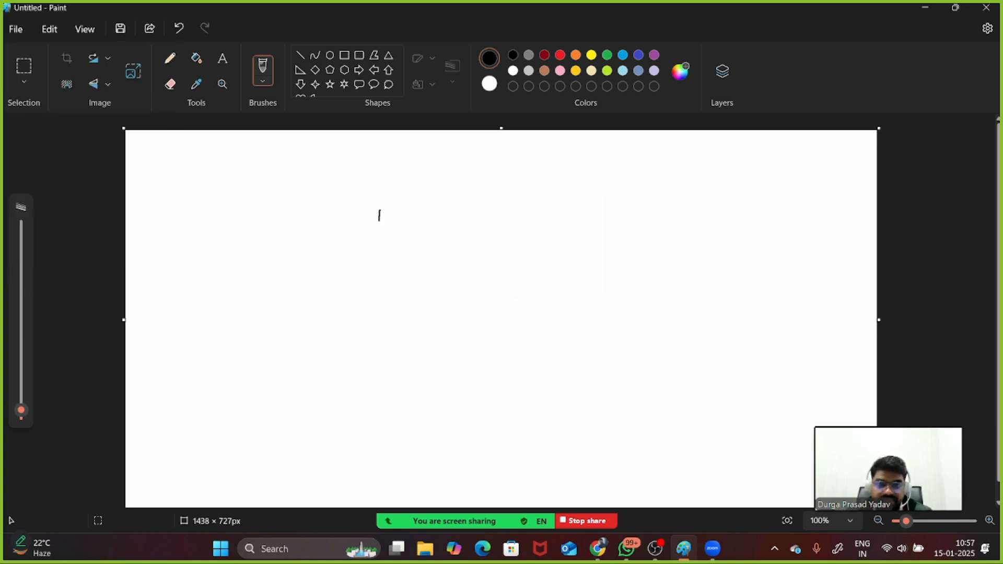
pyautogui.moveTo(382, 276); pyautogui.dragTo(369, 335)
pyautogui.moveTo(376, 199)
pyautogui.mouseDown()
pyautogui.moveTo(383, 327)
pyautogui.moveTo(526, 289)
pyautogui.moveTo(390, 320)
pyautogui.mouseUp()
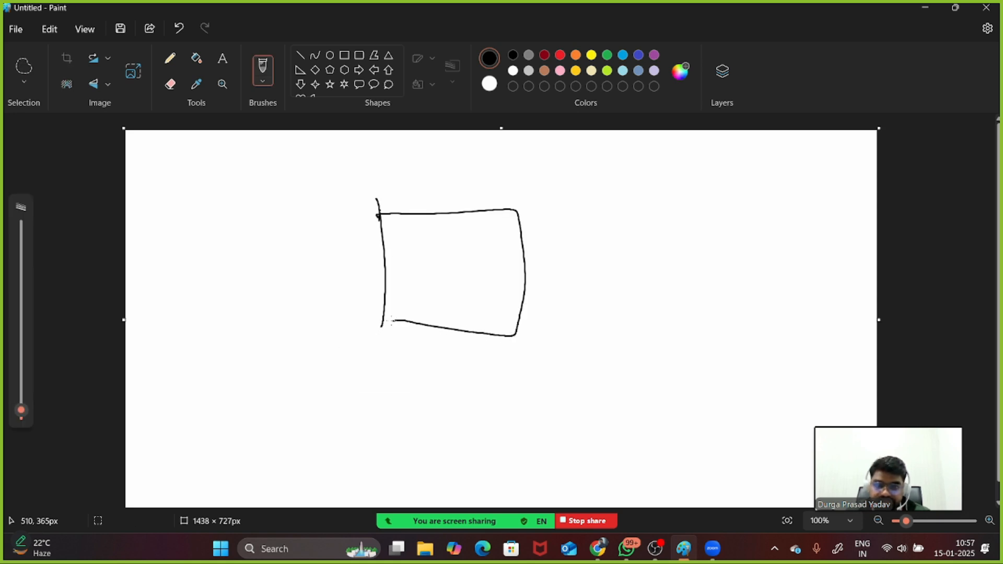
pyautogui.moveTo(431, 255)
pyautogui.mouseDown()
pyautogui.moveTo(493, 246)
pyautogui.moveTo(487, 279)
pyautogui.mouseUp()
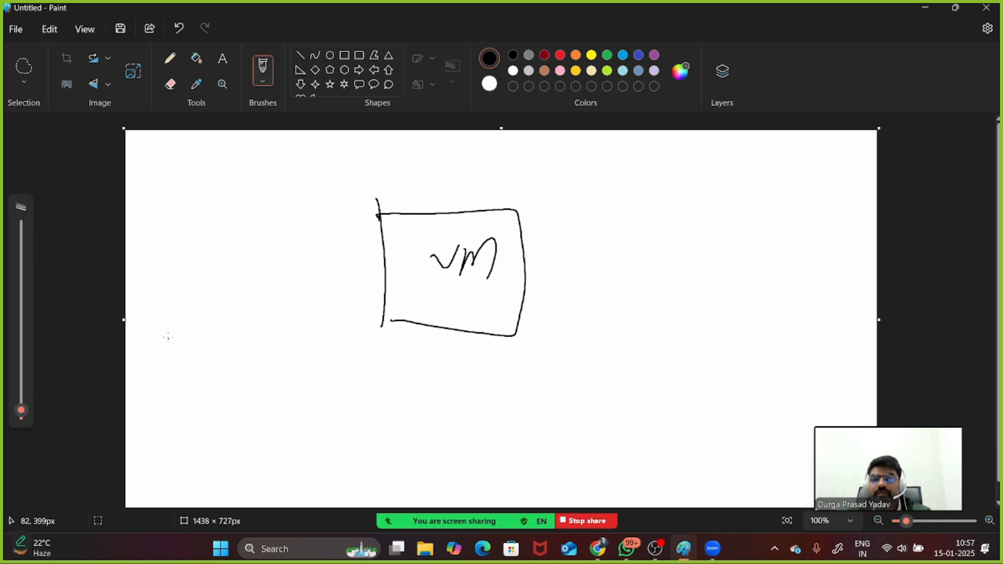
# Draw two curved inbound arrows pointing at the VM box, one above the other
pyautogui.moveTo(158, 340)
pyautogui.mouseDown()
pyautogui.moveTo(291, 274)
pyautogui.moveTo(364, 265)
pyautogui.mouseUp()
pyautogui.moveTo(345, 255)
pyautogui.mouseDown()
pyautogui.moveTo(361, 270)
pyautogui.moveTo(349, 280)
pyautogui.mouseUp()
pyautogui.moveTo(181, 381); pyautogui.dragTo(338, 313)
pyautogui.moveTo(321, 309)
pyautogui.mouseDown()
pyautogui.moveTo(342, 314)
pyautogui.moveTo(325, 327)
pyautogui.mouseUp()
# Write Blocked above the two inbound arrows and underline it
pyautogui.moveTo(214, 189); pyautogui.dragTo(218, 218)
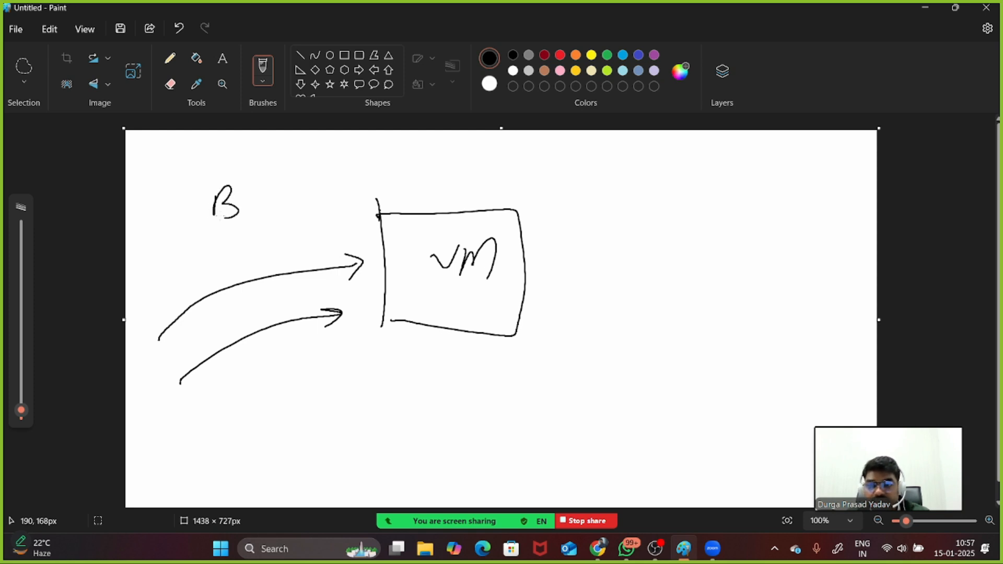
pyautogui.moveTo(249, 178)
pyautogui.mouseDown()
pyautogui.moveTo(250, 207)
pyautogui.moveTo(261, 201)
pyautogui.mouseUp()
pyautogui.moveTo(284, 193); pyautogui.dragTo(278, 204)
pyautogui.moveTo(293, 177); pyautogui.dragTo(297, 198)
pyautogui.moveTo(314, 192)
pyautogui.mouseDown()
pyautogui.moveTo(341, 170)
pyautogui.moveTo(342, 196)
pyautogui.mouseUp()
pyautogui.moveTo(215, 233); pyautogui.dragTo(334, 207)
# Label the upper inbound arrow RDP and the lower one HTTP
pyautogui.moveTo(206, 261)
pyautogui.mouseDown()
pyautogui.moveTo(203, 280)
pyautogui.moveTo(228, 272)
pyautogui.mouseUp()
pyautogui.moveTo(228, 255)
pyautogui.mouseDown()
pyautogui.moveTo(230, 273)
pyautogui.moveTo(251, 272)
pyautogui.mouseUp()
pyautogui.moveTo(251, 251); pyautogui.dragTo(253, 258)
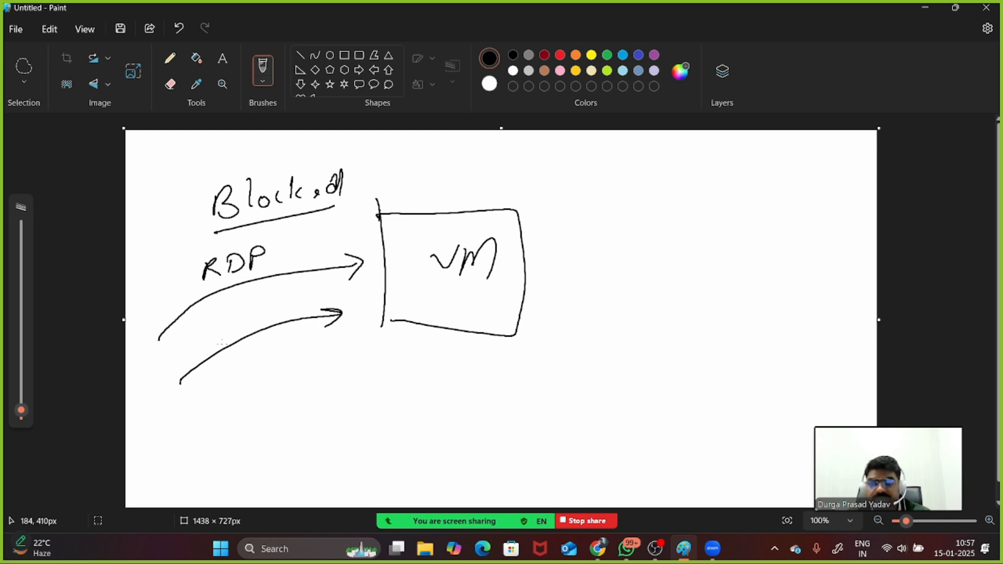
pyautogui.moveTo(216, 325)
pyautogui.mouseDown()
pyautogui.moveTo(218, 339)
pyautogui.moveTo(230, 335)
pyautogui.mouseUp()
pyautogui.moveTo(220, 330); pyautogui.dragTo(238, 327)
pyautogui.moveTo(252, 311)
pyautogui.mouseDown()
pyautogui.moveTo(249, 325)
pyautogui.moveTo(258, 315)
pyautogui.mouseUp()
pyautogui.moveTo(271, 305)
pyautogui.mouseDown()
pyautogui.moveTo(268, 320)
pyautogui.moveTo(288, 307)
pyautogui.mouseUp()
pyautogui.moveTo(285, 292); pyautogui.dragTo(286, 316)
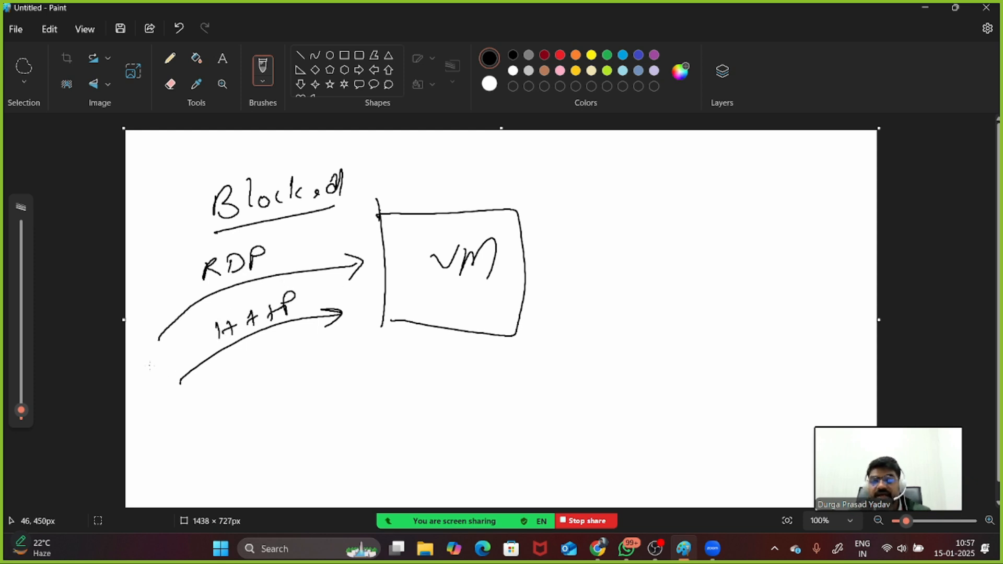
# Write Allow at the tail of each inbound arrow, and bracket both arrowheads with the note Allowed
pyautogui.moveTo(149, 368)
pyautogui.mouseDown()
pyautogui.moveTo(173, 318)
pyautogui.moveTo(194, 327)
pyautogui.mouseUp()
pyautogui.moveTo(167, 400)
pyautogui.mouseDown()
pyautogui.moveTo(168, 419)
pyautogui.moveTo(187, 372)
pyautogui.moveTo(207, 381)
pyautogui.moveTo(221, 364)
pyautogui.mouseUp()
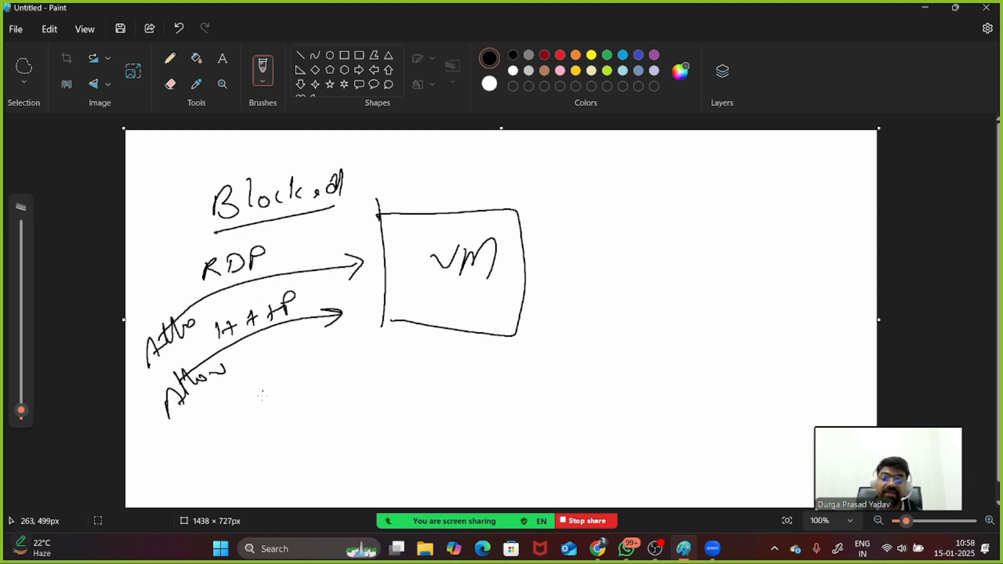
pyautogui.moveTo(312, 251)
pyautogui.mouseDown()
pyautogui.moveTo(339, 290)
pyautogui.moveTo(302, 340)
pyautogui.moveTo(345, 360)
pyautogui.moveTo(373, 338)
pyautogui.moveTo(383, 353)
pyautogui.moveTo(418, 349)
pyautogui.moveTo(414, 363)
pyautogui.mouseUp()
# Write Remaining blocked below the Allowed note and underline it twice
pyautogui.moveTo(310, 434)
pyautogui.mouseDown()
pyautogui.moveTo(314, 419)
pyautogui.moveTo(338, 427)
pyautogui.moveTo(432, 416)
pyautogui.moveTo(422, 459)
pyautogui.mouseUp()
pyautogui.moveTo(320, 455)
pyautogui.mouseDown()
pyautogui.moveTo(321, 473)
pyautogui.moveTo(334, 476)
pyautogui.mouseUp()
pyautogui.moveTo(347, 447)
pyautogui.mouseDown()
pyautogui.moveTo(355, 473)
pyautogui.moveTo(413, 460)
pyautogui.moveTo(422, 468)
pyautogui.mouseUp()
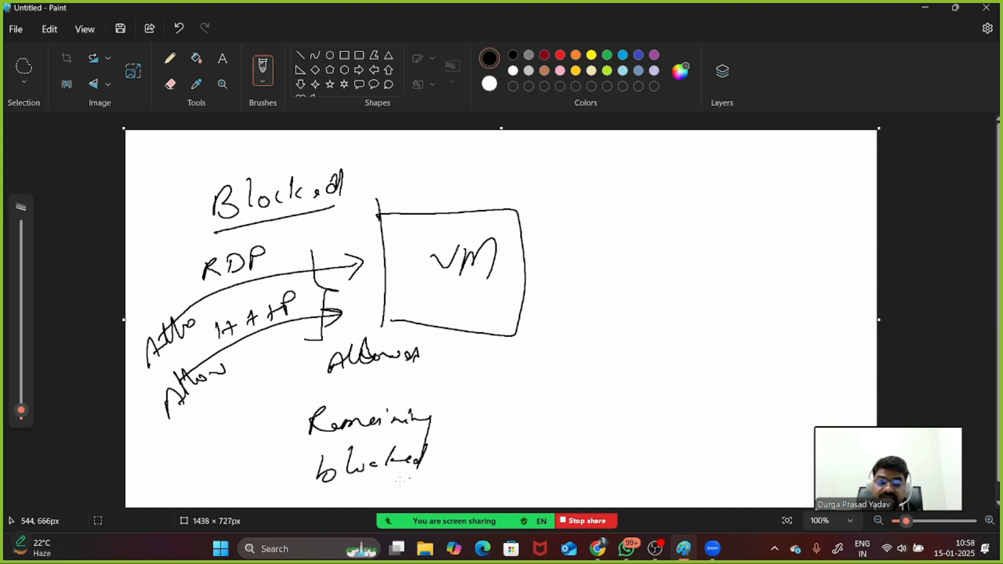
pyautogui.moveTo(342, 497); pyautogui.dragTo(414, 477)
# Draw an outbound arrow from the VM box labelled All Allowed, underline Allowed, and add a scribbled-out Block after a slash
pyautogui.moveTo(511, 285)
pyautogui.mouseDown()
pyautogui.moveTo(528, 279)
pyautogui.moveTo(680, 305)
pyautogui.mouseUp()
pyautogui.moveTo(660, 289)
pyautogui.mouseDown()
pyautogui.moveTo(660, 309)
pyautogui.moveTo(756, 312)
pyautogui.mouseUp()
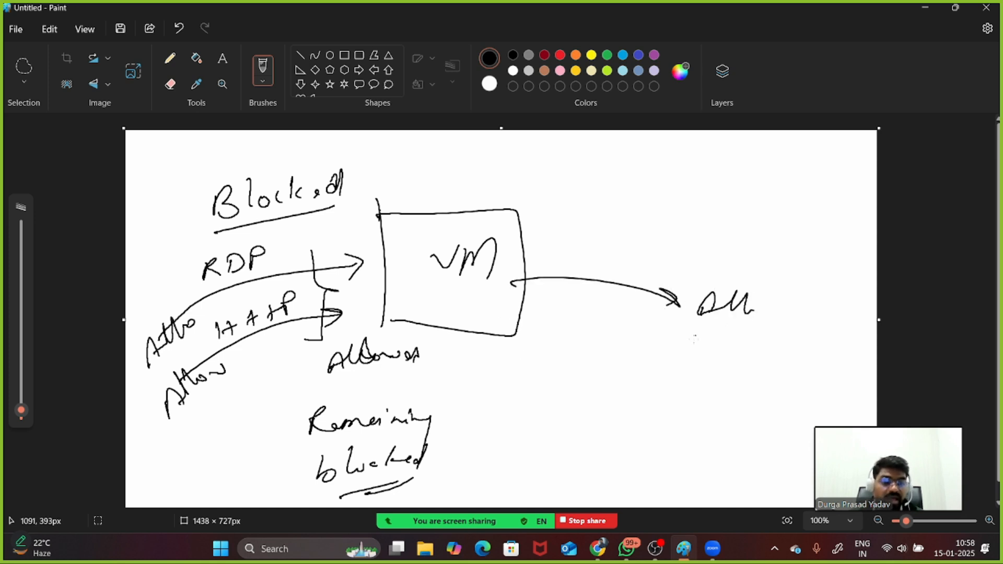
pyautogui.moveTo(690, 364)
pyautogui.mouseDown()
pyautogui.moveTo(809, 344)
pyautogui.moveTo(736, 381)
pyautogui.mouseUp()
pyautogui.moveTo(830, 330); pyautogui.dragTo(784, 400)
pyautogui.moveTo(836, 366); pyautogui.dragTo(828, 389)
pyautogui.moveTo(842, 365)
pyautogui.mouseDown()
pyautogui.moveTo(855, 404)
pyautogui.moveTo(867, 382)
pyautogui.moveTo(842, 392)
pyautogui.mouseUp()
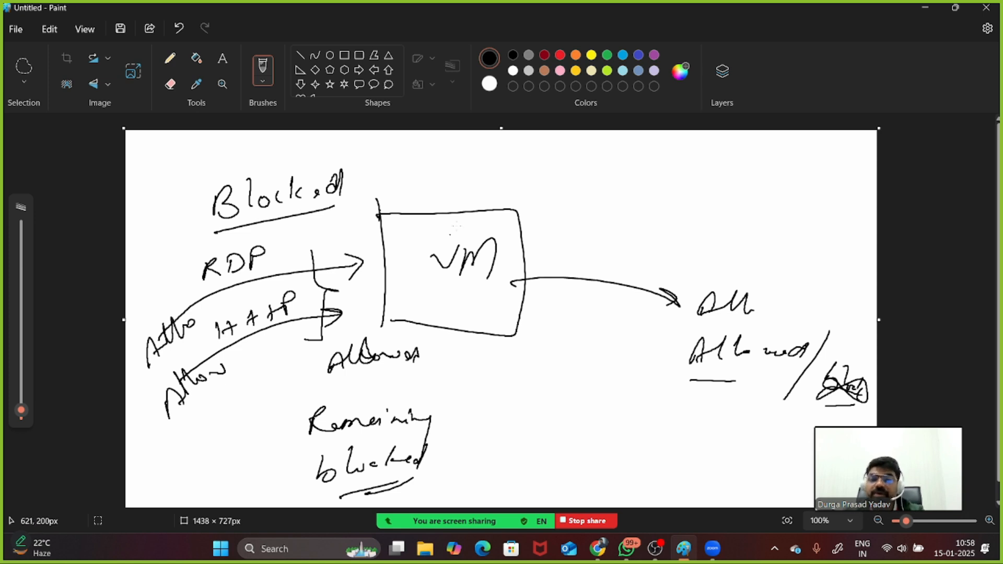
# Start a new blank canvas without saving the VM diagram
pyautogui.click(15, 29)
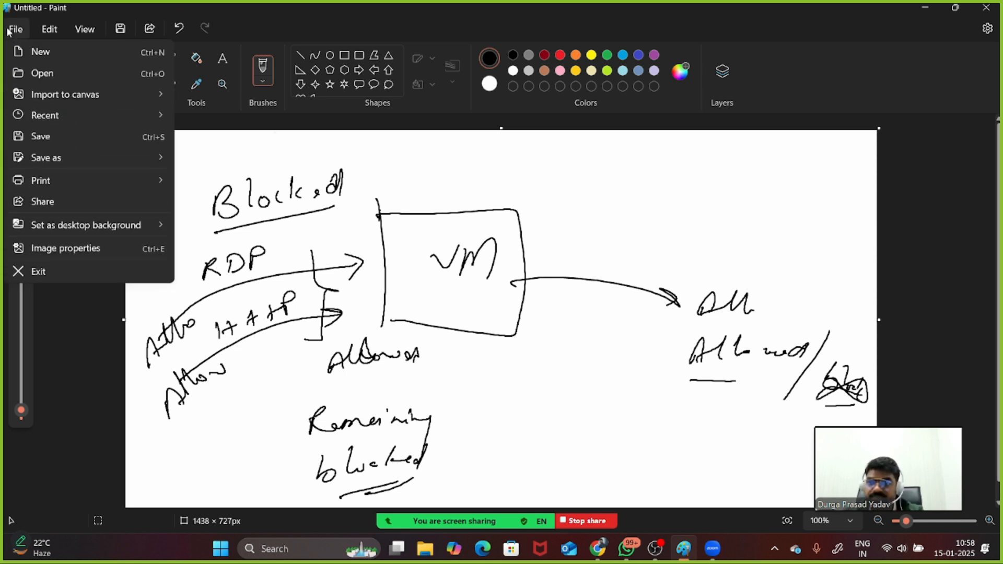
pyautogui.click(33, 52)
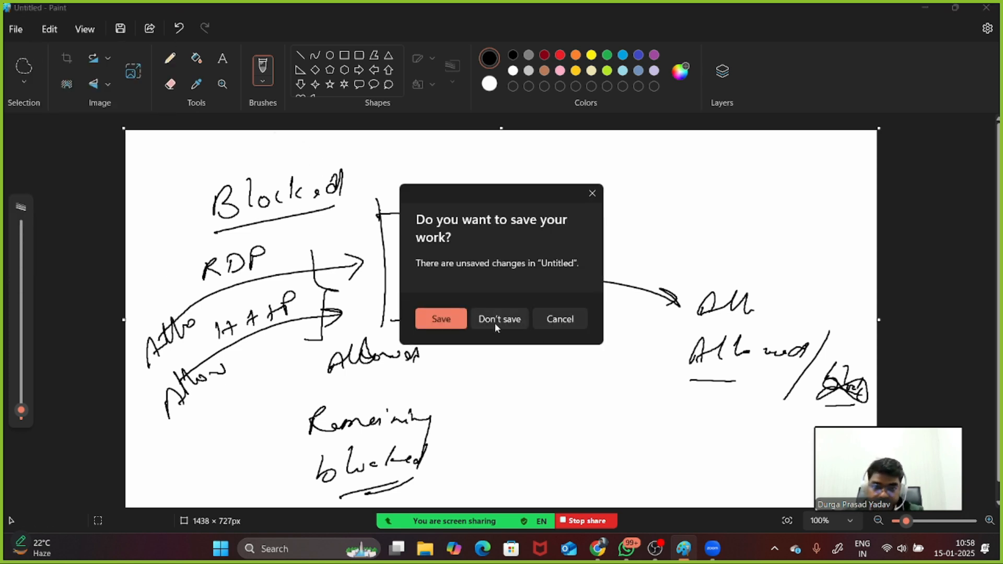
pyautogui.click(495, 324)
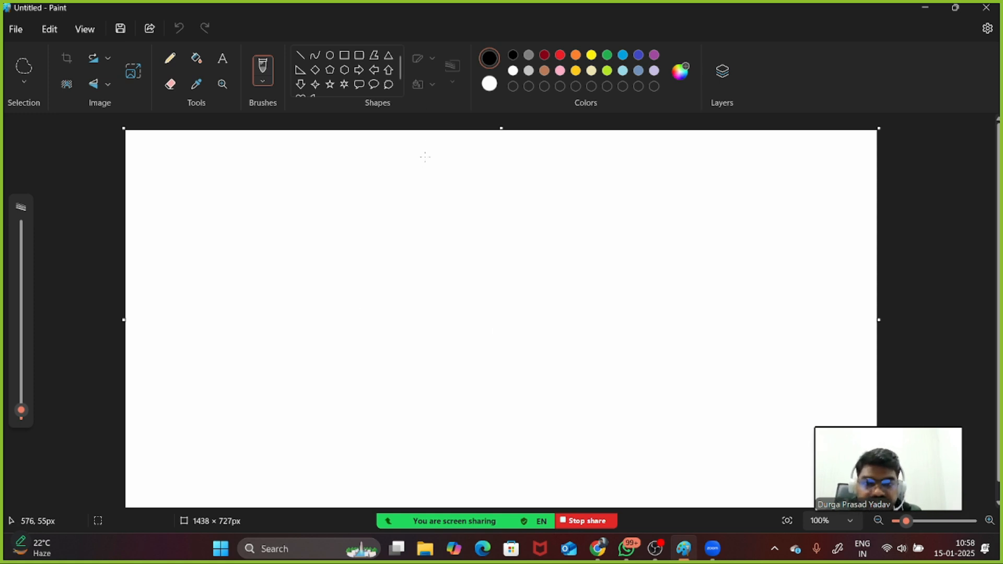
# Write Firewall as a double-underlined heading at the top of the canvas and draw two branch arrows down from it
pyautogui.moveTo(425, 151)
pyautogui.mouseDown()
pyautogui.moveTo(425, 178)
pyautogui.moveTo(437, 149)
pyautogui.mouseUp()
pyautogui.moveTo(429, 163); pyautogui.dragTo(435, 162)
pyautogui.moveTo(442, 157)
pyautogui.mouseDown()
pyautogui.moveTo(443, 167)
pyautogui.moveTo(458, 154)
pyautogui.moveTo(515, 151)
pyautogui.mouseUp()
pyautogui.moveTo(516, 152); pyautogui.dragTo(521, 154)
pyautogui.moveTo(407, 191); pyautogui.dragTo(519, 167)
pyautogui.moveTo(417, 195)
pyautogui.mouseDown()
pyautogui.moveTo(494, 178)
pyautogui.moveTo(301, 238)
pyautogui.moveTo(308, 262)
pyautogui.mouseUp()
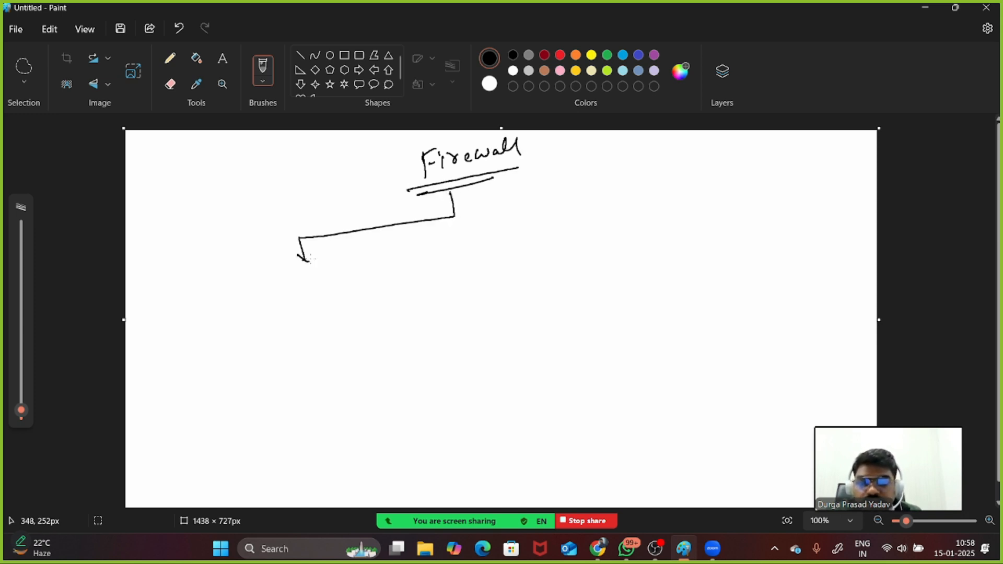
pyautogui.moveTo(455, 214)
pyautogui.mouseDown()
pyautogui.moveTo(652, 207)
pyautogui.moveTo(654, 224)
pyautogui.mouseUp()
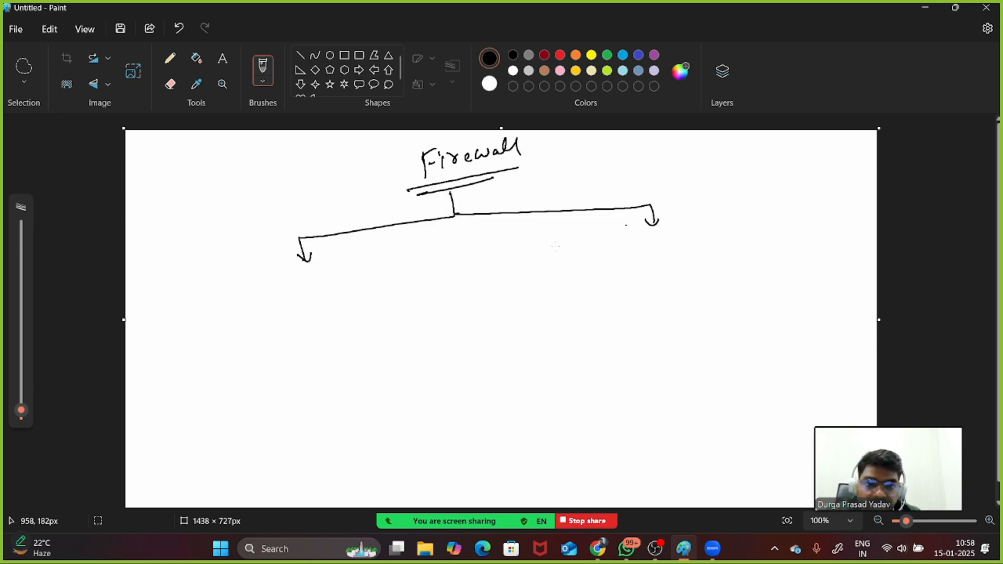
# Write Stateless beneath the left branch arrow of the Firewall heading
pyautogui.moveTo(211, 297)
pyautogui.mouseDown()
pyautogui.moveTo(199, 302)
pyautogui.moveTo(213, 322)
pyautogui.mouseUp()
pyautogui.moveTo(227, 291)
pyautogui.mouseDown()
pyautogui.moveTo(227, 311)
pyautogui.moveTo(235, 296)
pyautogui.mouseUp()
pyautogui.moveTo(246, 301)
pyautogui.mouseDown()
pyautogui.moveTo(242, 308)
pyautogui.moveTo(252, 308)
pyautogui.mouseUp()
pyautogui.moveTo(256, 285)
pyautogui.mouseDown()
pyautogui.moveTo(258, 307)
pyautogui.moveTo(287, 277)
pyautogui.mouseUp()
pyautogui.moveTo(286, 277); pyautogui.dragTo(312, 303)
pyautogui.moveTo(312, 286); pyautogui.dragTo(322, 300)
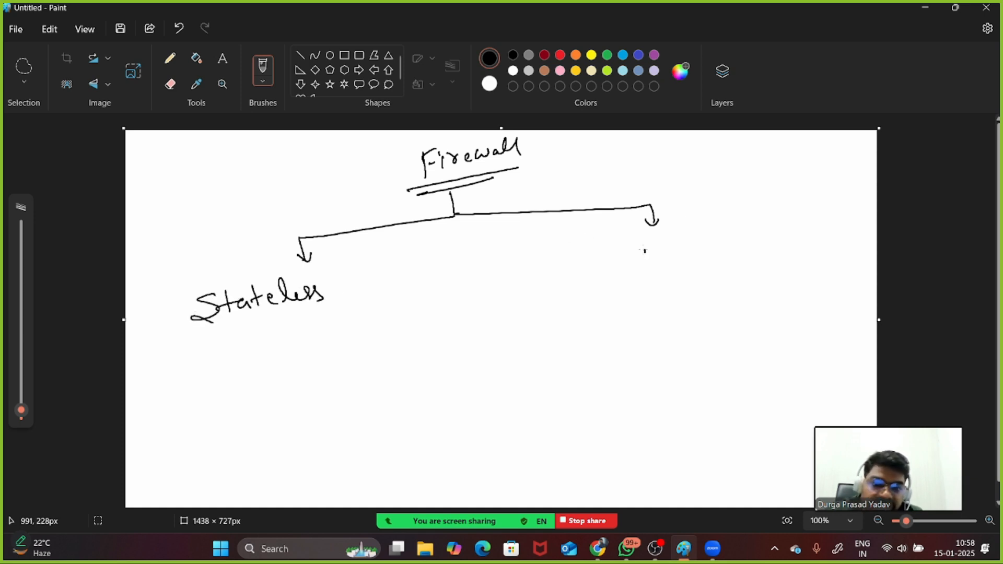
# Write Stateful beneath the right branch arrow, and underline both Stateless and Stateful once
pyautogui.moveTo(644, 251)
pyautogui.mouseDown()
pyautogui.moveTo(650, 269)
pyautogui.moveTo(659, 265)
pyautogui.mouseUp()
pyautogui.moveTo(655, 254); pyautogui.dragTo(714, 243)
pyautogui.moveTo(729, 231); pyautogui.dragTo(724, 270)
pyautogui.moveTo(718, 254)
pyautogui.mouseDown()
pyautogui.moveTo(737, 239)
pyautogui.moveTo(750, 245)
pyautogui.mouseUp()
pyautogui.moveTo(751, 224); pyautogui.dragTo(759, 250)
pyautogui.moveTo(195, 346); pyautogui.dragTo(294, 319)
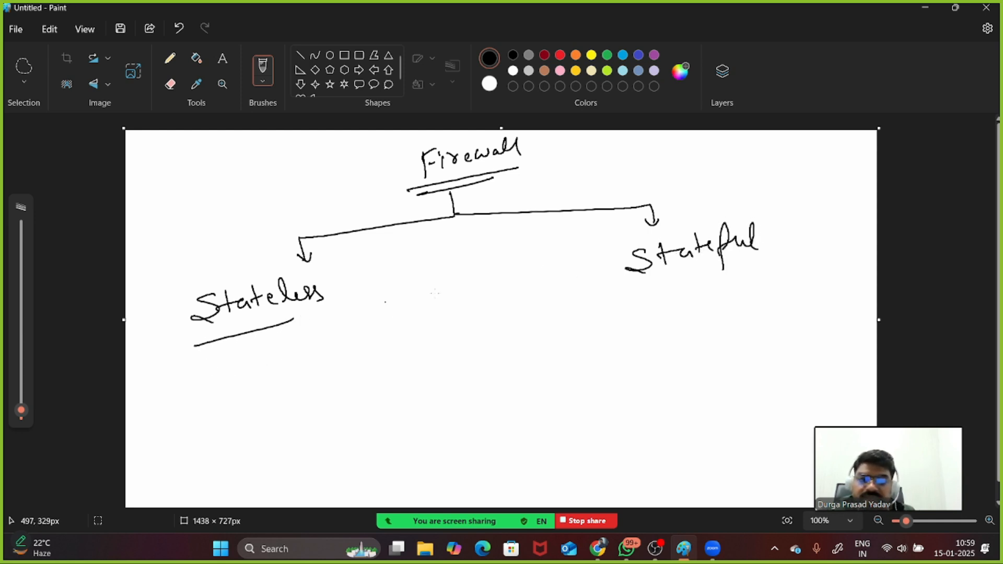
pyautogui.moveTo(633, 284); pyautogui.dragTo(784, 256)
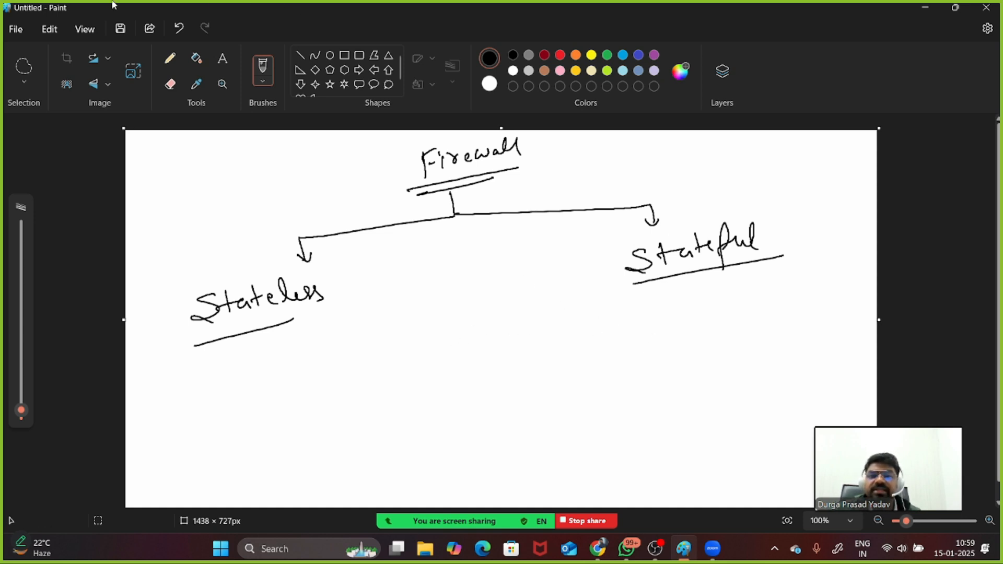
# Discard the firewall types diagram and open a fresh blank canvas
pyautogui.click(15, 29)
pyautogui.click(38, 53)
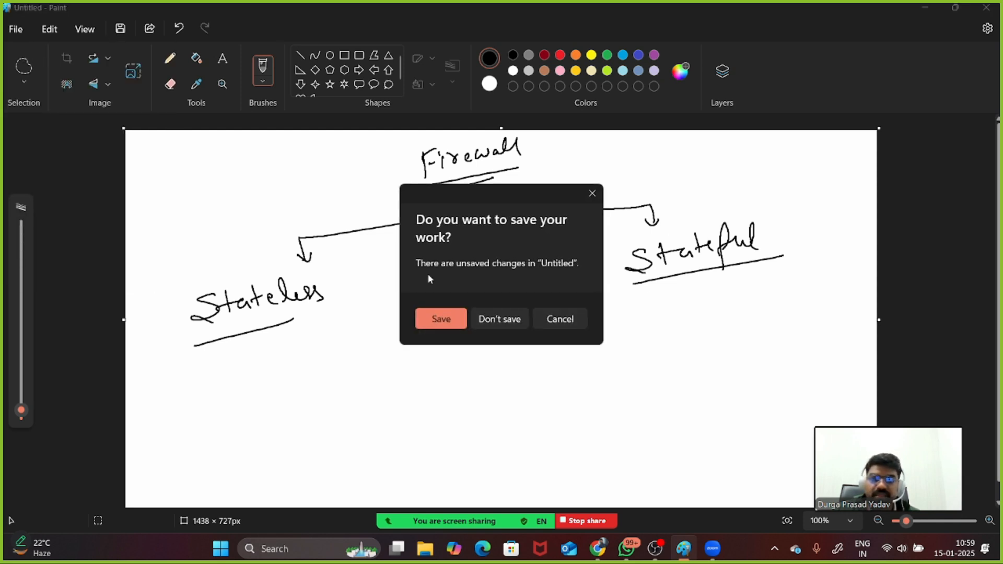
pyautogui.click(487, 316)
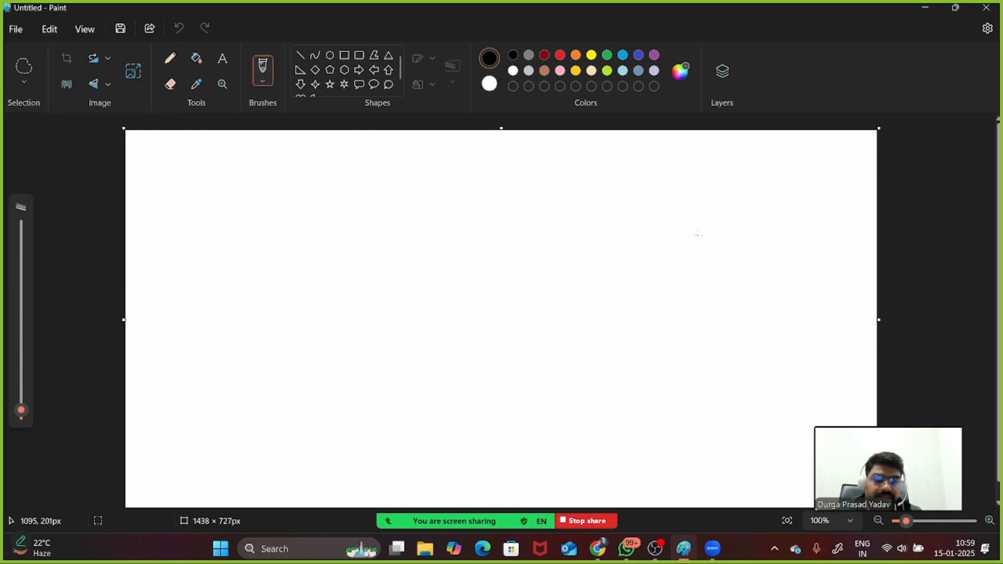
# Draw a large box on the right side of the canvas and write inside in it with an underline
pyautogui.moveTo(668, 224); pyautogui.dragTo(686, 352)
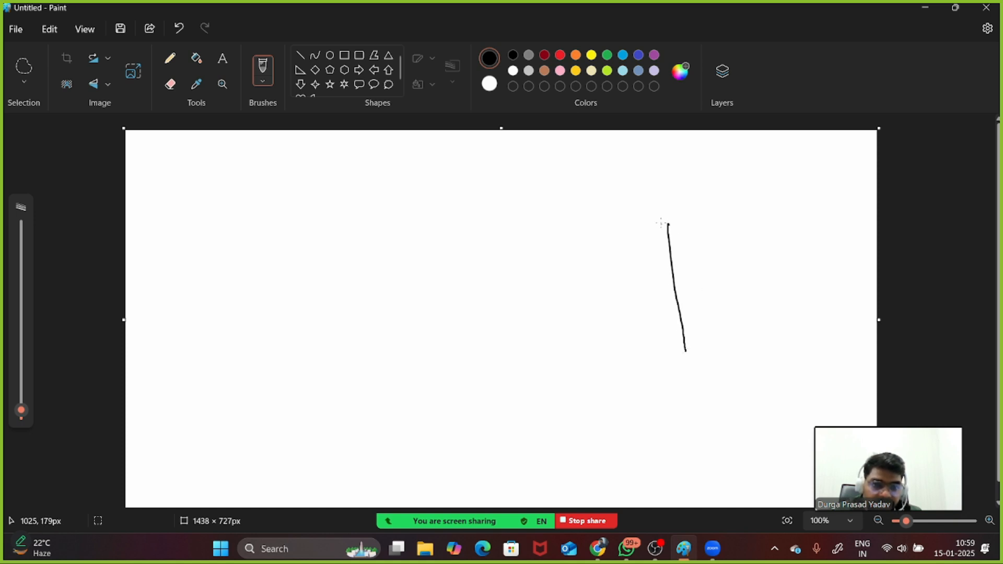
pyautogui.moveTo(661, 223)
pyautogui.mouseDown()
pyautogui.moveTo(834, 203)
pyautogui.moveTo(851, 366)
pyautogui.moveTo(695, 383)
pyautogui.moveTo(682, 342)
pyautogui.mouseUp()
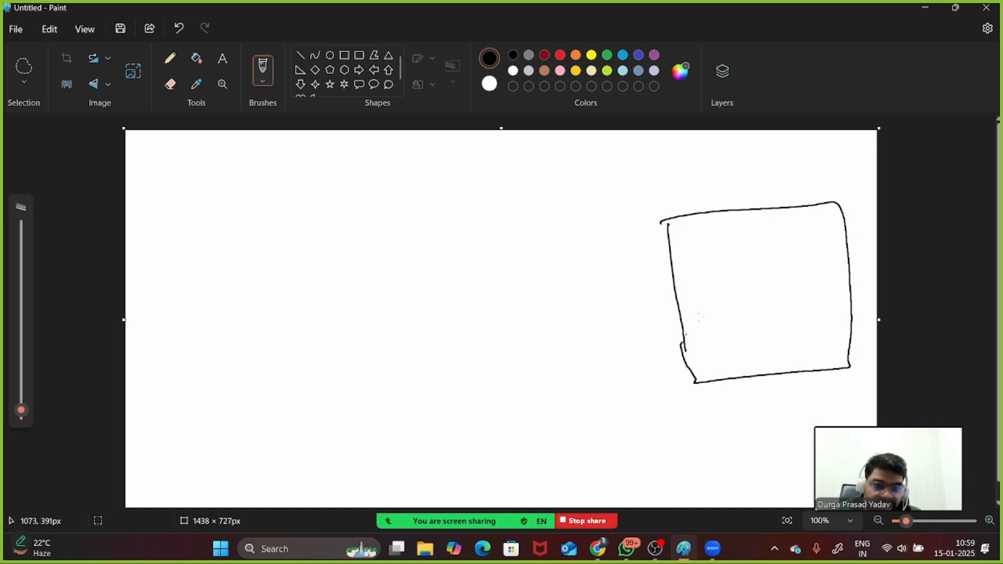
pyautogui.moveTo(711, 272)
pyautogui.mouseDown()
pyautogui.moveTo(711, 288)
pyautogui.moveTo(730, 285)
pyautogui.mouseUp()
pyautogui.moveTo(738, 273); pyautogui.dragTo(738, 283)
pyautogui.moveTo(750, 261); pyautogui.dragTo(767, 282)
pyautogui.moveTo(707, 301); pyautogui.dragTo(768, 287)
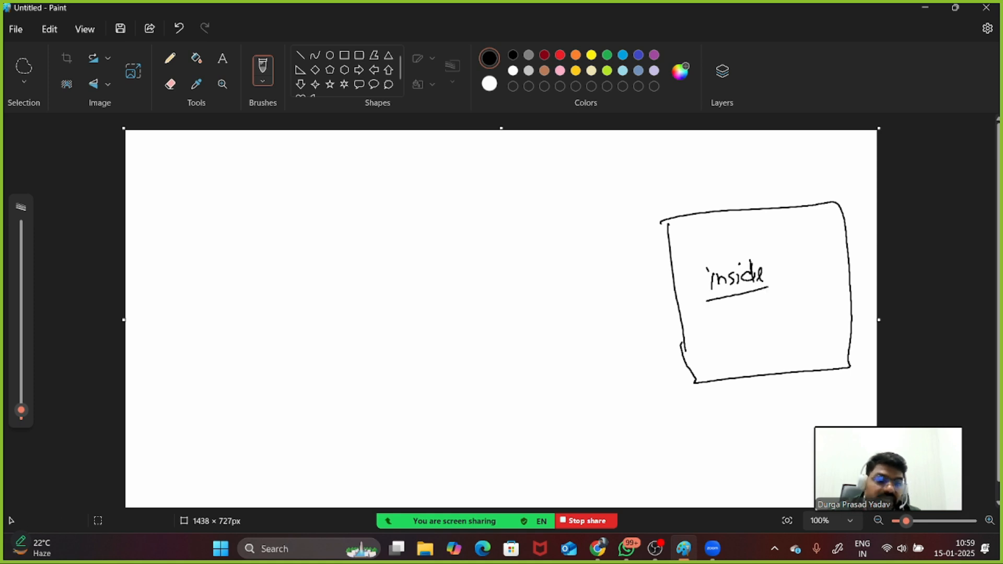
# Draw a circle marked F beside the box and a cloud shape labelled outside on the left of the canvas
pyautogui.moveTo(601, 290)
pyautogui.mouseDown()
pyautogui.moveTo(604, 316)
pyautogui.moveTo(608, 288)
pyautogui.mouseUp()
pyautogui.moveTo(601, 299)
pyautogui.mouseDown()
pyautogui.moveTo(580, 331)
pyautogui.moveTo(606, 278)
pyautogui.mouseUp()
pyautogui.moveTo(290, 276)
pyautogui.mouseDown()
pyautogui.moveTo(208, 365)
pyautogui.moveTo(415, 314)
pyautogui.moveTo(291, 277)
pyautogui.moveTo(226, 331)
pyautogui.moveTo(224, 372)
pyautogui.mouseUp()
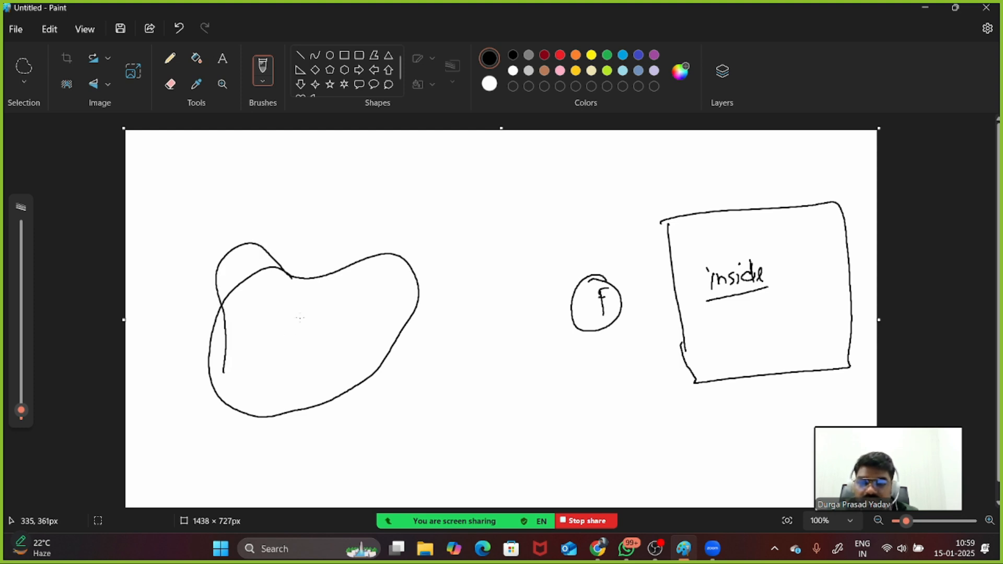
pyautogui.moveTo(297, 313); pyautogui.dragTo(324, 319)
pyautogui.moveTo(327, 297)
pyautogui.mouseDown()
pyautogui.moveTo(332, 314)
pyautogui.moveTo(336, 302)
pyautogui.mouseUp()
pyautogui.moveTo(340, 302); pyautogui.dragTo(338, 314)
# Draw crossed-out arrows from outside through F to inside, and an uncrossed arrow from inside through F back to outside
pyautogui.moveTo(346, 303)
pyautogui.mouseDown()
pyautogui.moveTo(349, 313)
pyautogui.moveTo(378, 297)
pyautogui.moveTo(561, 277)
pyautogui.moveTo(559, 289)
pyautogui.mouseUp()
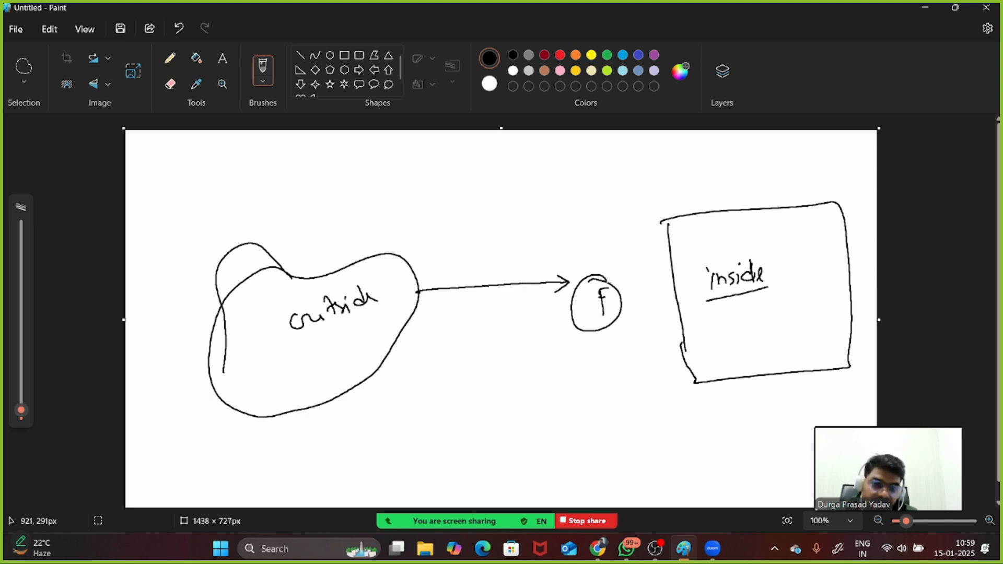
pyautogui.moveTo(607, 282)
pyautogui.mouseDown()
pyautogui.moveTo(671, 276)
pyautogui.moveTo(661, 286)
pyautogui.mouseUp()
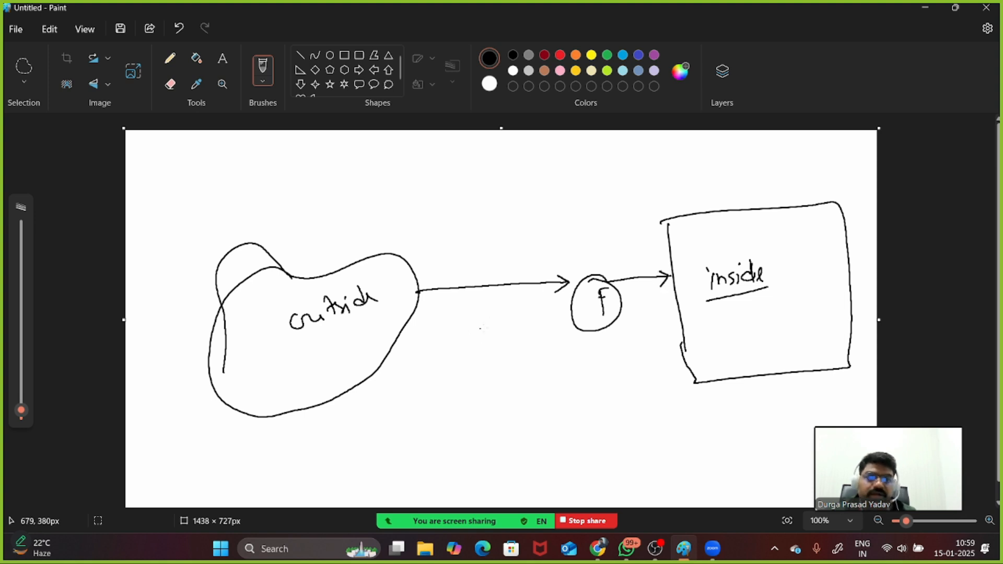
pyautogui.moveTo(507, 270)
pyautogui.mouseDown()
pyautogui.moveTo(487, 299)
pyautogui.moveTo(514, 295)
pyautogui.moveTo(483, 282)
pyautogui.moveTo(501, 293)
pyautogui.moveTo(494, 286)
pyautogui.mouseUp()
pyautogui.moveTo(625, 272); pyautogui.dragTo(617, 288)
pyautogui.moveTo(614, 268); pyautogui.dragTo(633, 290)
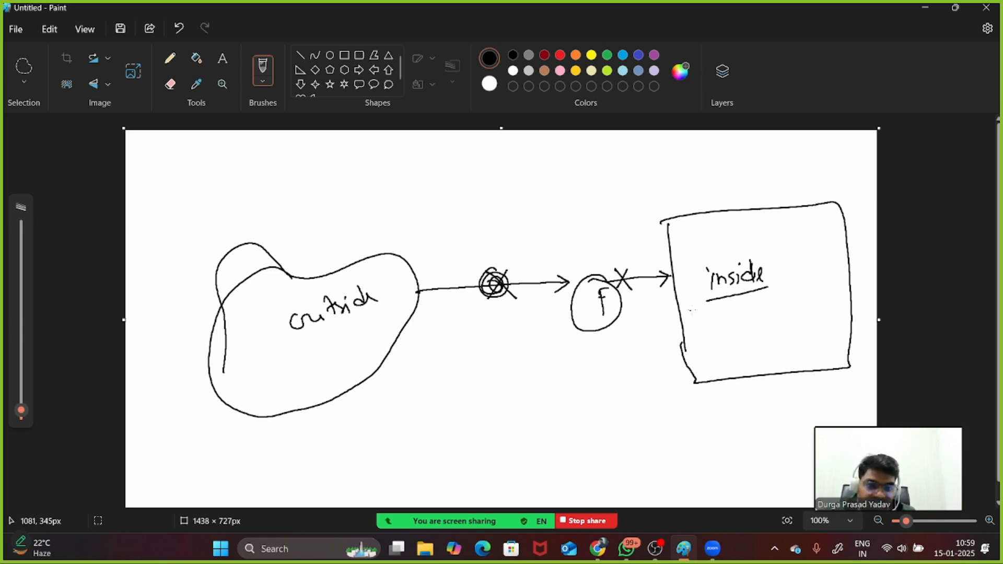
pyautogui.moveTo(704, 309); pyautogui.dragTo(424, 337)
pyautogui.moveTo(393, 333); pyautogui.dragTo(404, 351)
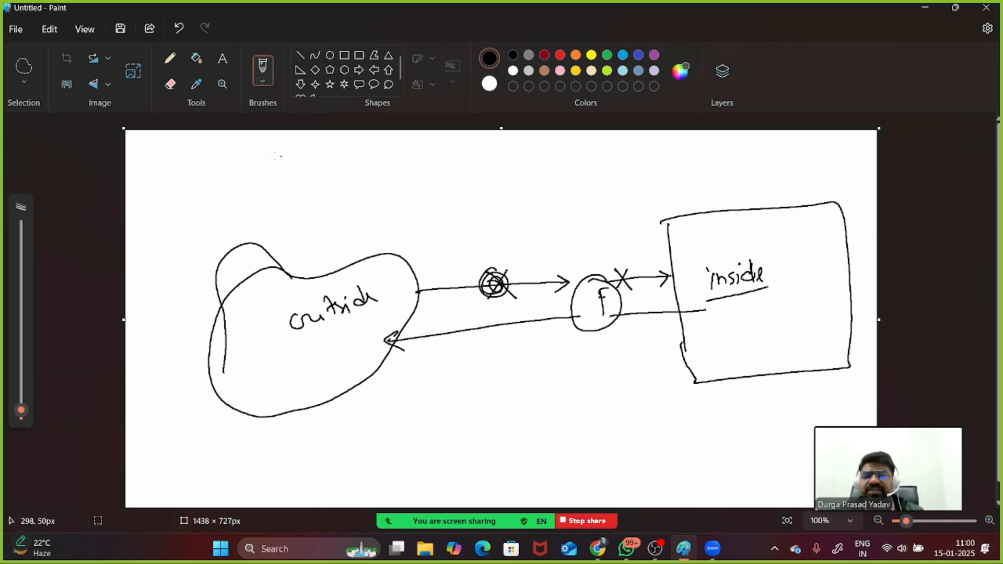
# Write the heading What a company needs? above the diagram, and add internet in the cloud and an underlined company in the box
pyautogui.moveTo(168, 139)
pyautogui.mouseDown()
pyautogui.moveTo(174, 157)
pyautogui.moveTo(184, 142)
pyautogui.moveTo(197, 152)
pyautogui.moveTo(421, 145)
pyautogui.moveTo(440, 153)
pyautogui.moveTo(442, 177)
pyautogui.mouseUp()
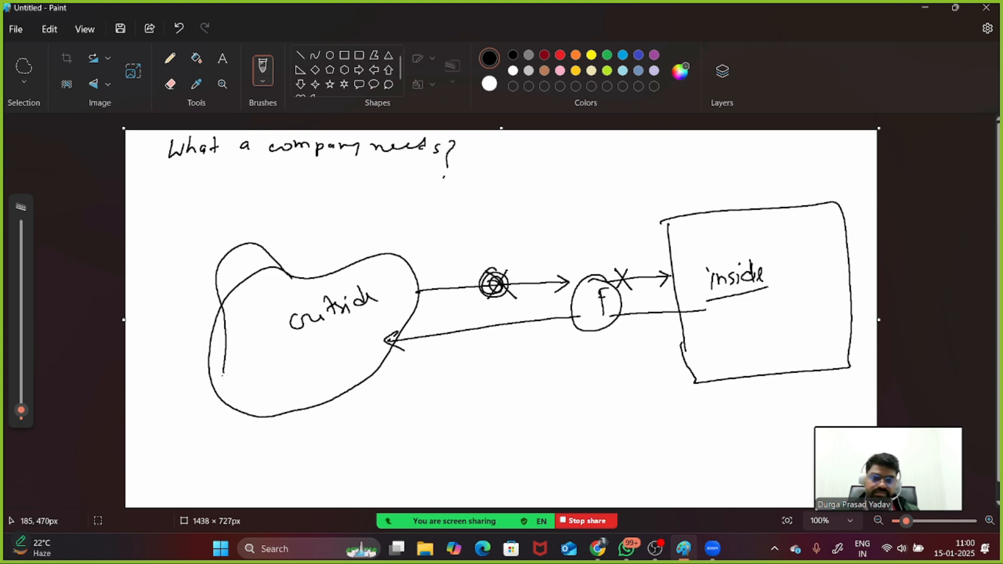
pyautogui.moveTo(288, 381)
pyautogui.mouseDown()
pyautogui.moveTo(294, 398)
pyautogui.moveTo(313, 390)
pyautogui.moveTo(375, 338)
pyautogui.mouseUp()
pyautogui.moveTo(729, 317)
pyautogui.mouseDown()
pyautogui.moveTo(810, 308)
pyautogui.moveTo(811, 343)
pyautogui.mouseUp()
pyautogui.moveTo(774, 313)
pyautogui.mouseDown()
pyautogui.moveTo(808, 310)
pyautogui.moveTo(813, 338)
pyautogui.mouseUp()
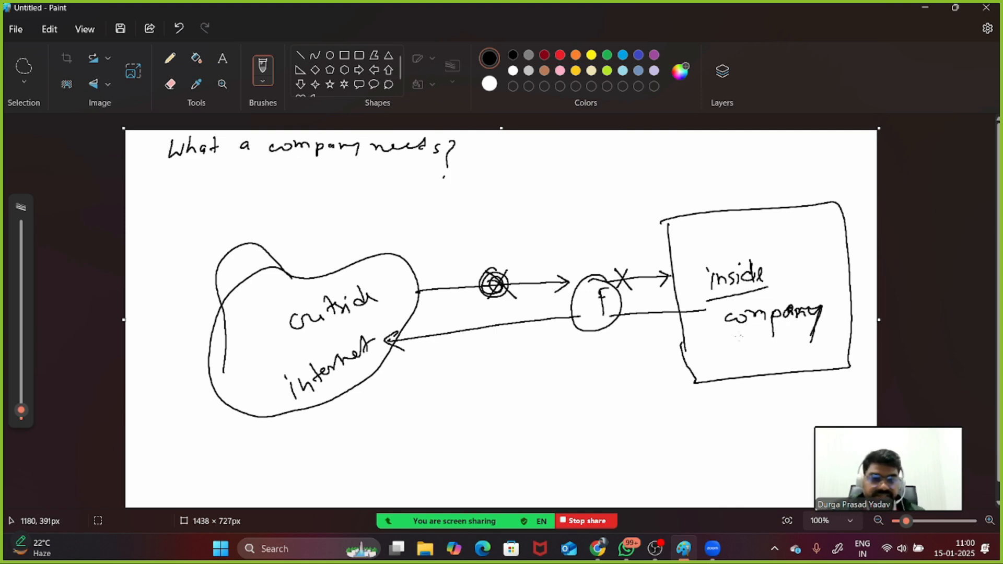
pyautogui.moveTo(738, 338); pyautogui.dragTo(792, 334)
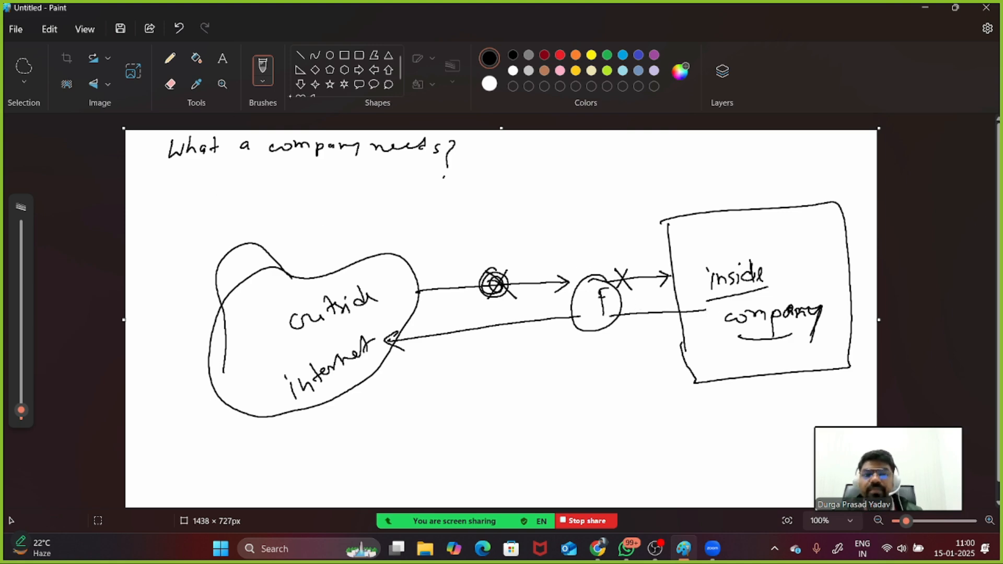
# Underline the heading in dark red and write circled item 1, Out → inside, beneath it
pyautogui.click(545, 55)
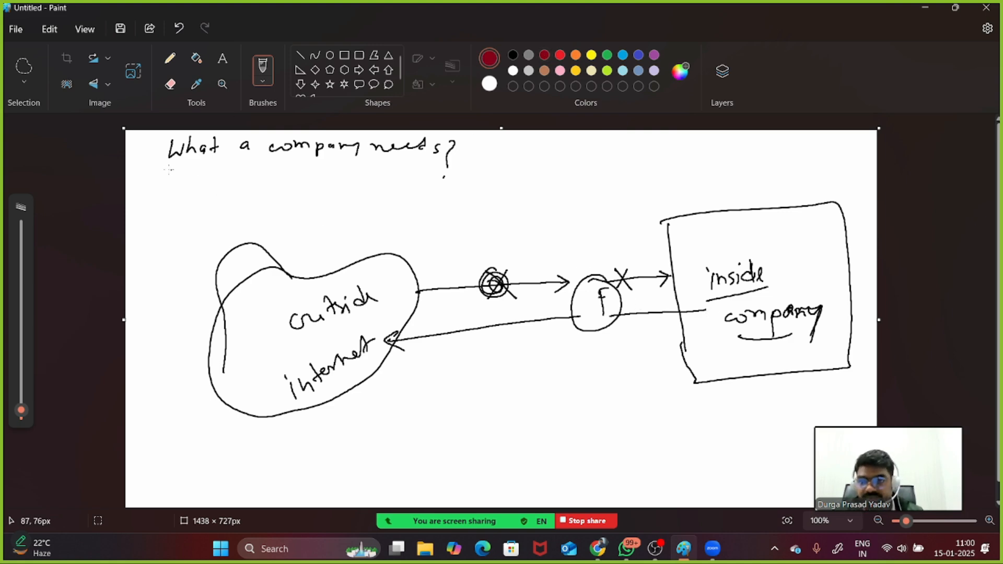
pyautogui.moveTo(163, 167); pyautogui.dragTo(431, 160)
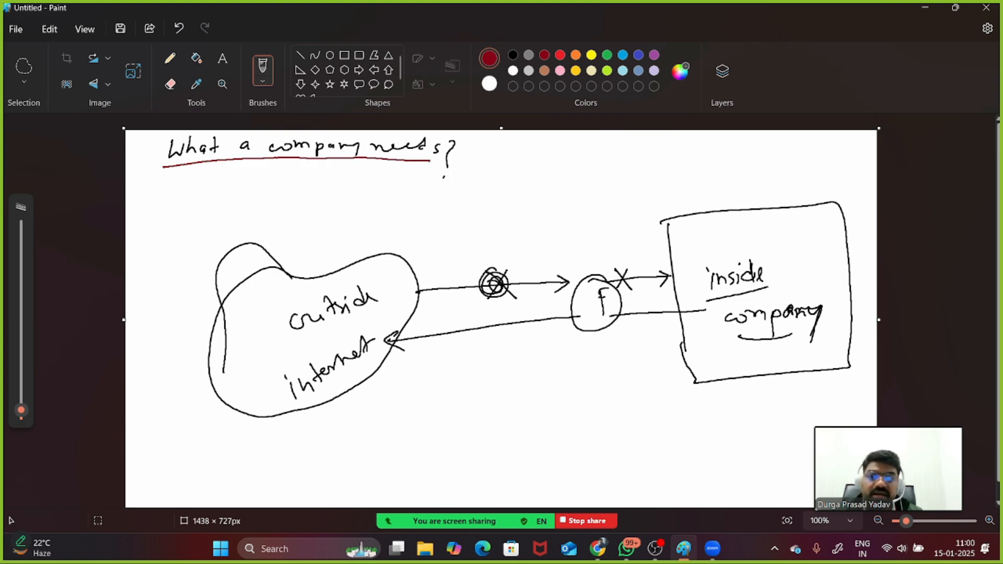
pyautogui.moveTo(156, 184)
pyautogui.mouseDown()
pyautogui.moveTo(149, 206)
pyautogui.moveTo(152, 181)
pyautogui.moveTo(189, 176)
pyautogui.moveTo(217, 188)
pyautogui.moveTo(232, 175)
pyautogui.moveTo(317, 192)
pyautogui.mouseUp()
pyautogui.moveTo(327, 182)
pyautogui.mouseDown()
pyautogui.moveTo(327, 191)
pyautogui.moveTo(357, 184)
pyautogui.mouseUp()
# Underline outside twice in dark red and draw three stick figures inside the cloud
pyautogui.moveTo(312, 337); pyautogui.dragTo(350, 321)
pyautogui.moveTo(324, 339); pyautogui.dragTo(350, 330)
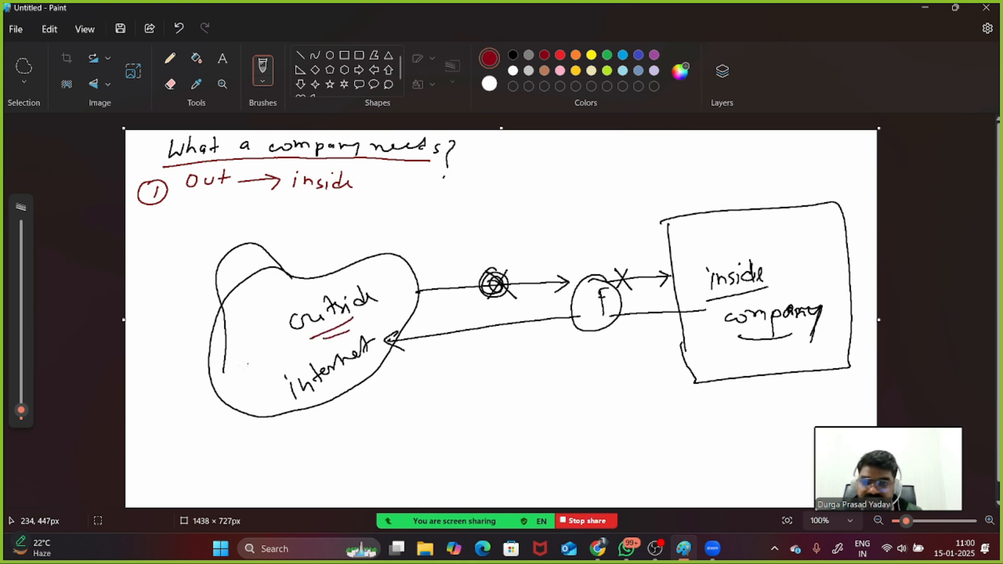
pyautogui.moveTo(225, 366)
pyautogui.mouseDown()
pyautogui.moveTo(238, 353)
pyautogui.moveTo(240, 397)
pyautogui.mouseUp()
pyautogui.moveTo(259, 353)
pyautogui.mouseDown()
pyautogui.moveTo(269, 351)
pyautogui.moveTo(264, 388)
pyautogui.mouseUp()
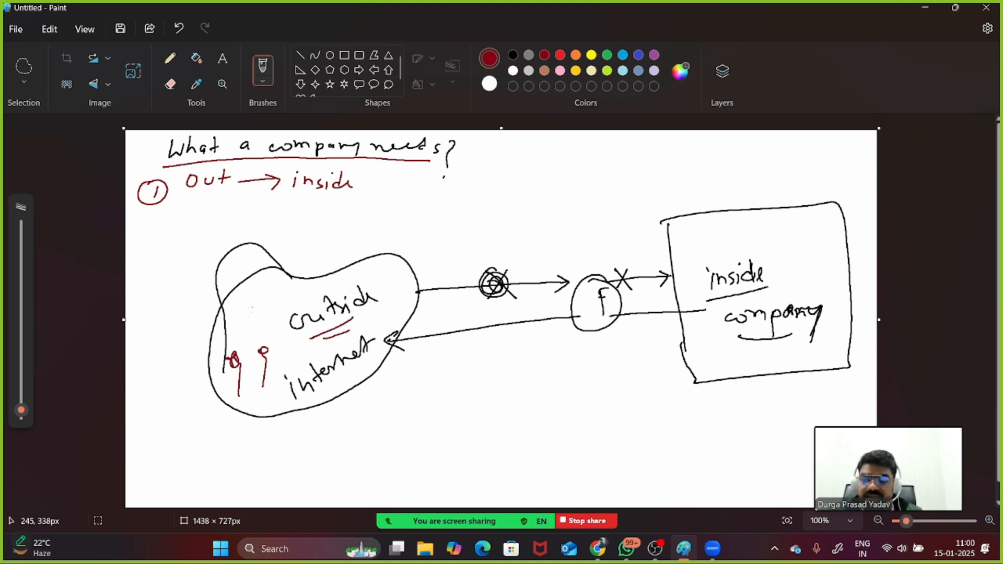
pyautogui.moveTo(253, 312); pyautogui.dragTo(259, 338)
# Trace the inbound path through F to the box in dark red, circle inside, and cross out the arrow after F
pyautogui.moveTo(403, 285); pyautogui.dragTo(557, 281)
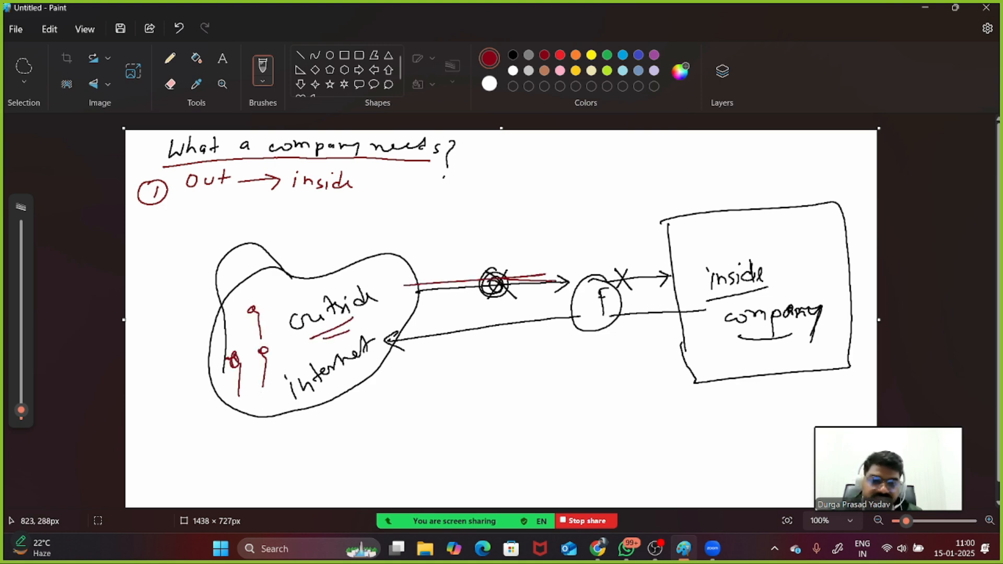
pyautogui.moveTo(737, 243)
pyautogui.mouseDown()
pyautogui.moveTo(693, 276)
pyautogui.moveTo(747, 255)
pyautogui.mouseUp()
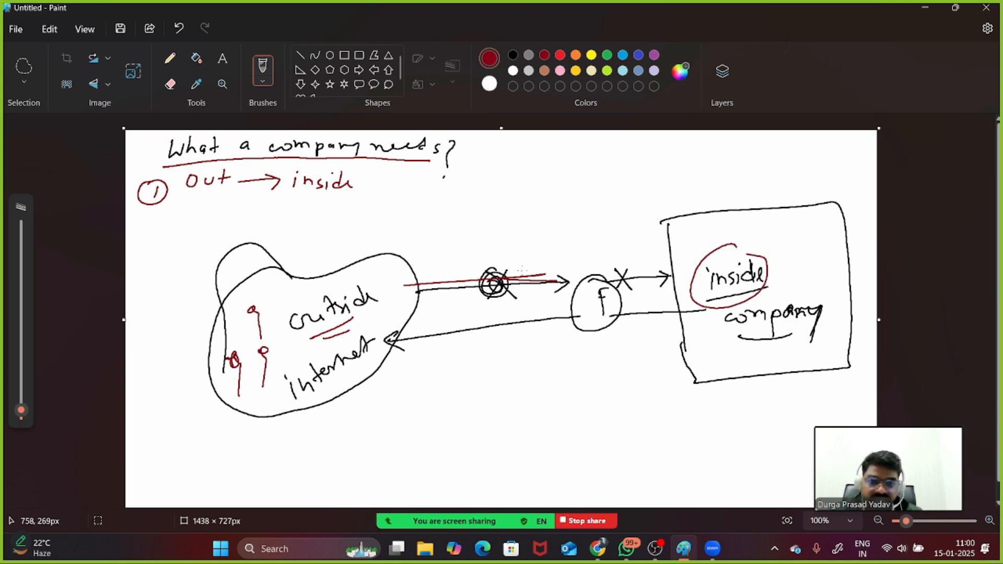
pyautogui.moveTo(547, 282)
pyautogui.mouseDown()
pyautogui.moveTo(630, 288)
pyautogui.moveTo(616, 288)
pyautogui.mouseUp()
pyautogui.moveTo(609, 270)
pyautogui.mouseDown()
pyautogui.moveTo(632, 289)
pyautogui.moveTo(622, 288)
pyautogui.moveTo(673, 279)
pyautogui.mouseUp()
pyautogui.moveTo(660, 270)
pyautogui.mouseDown()
pyautogui.moveTo(668, 282)
pyautogui.moveTo(650, 294)
pyautogui.mouseUp()
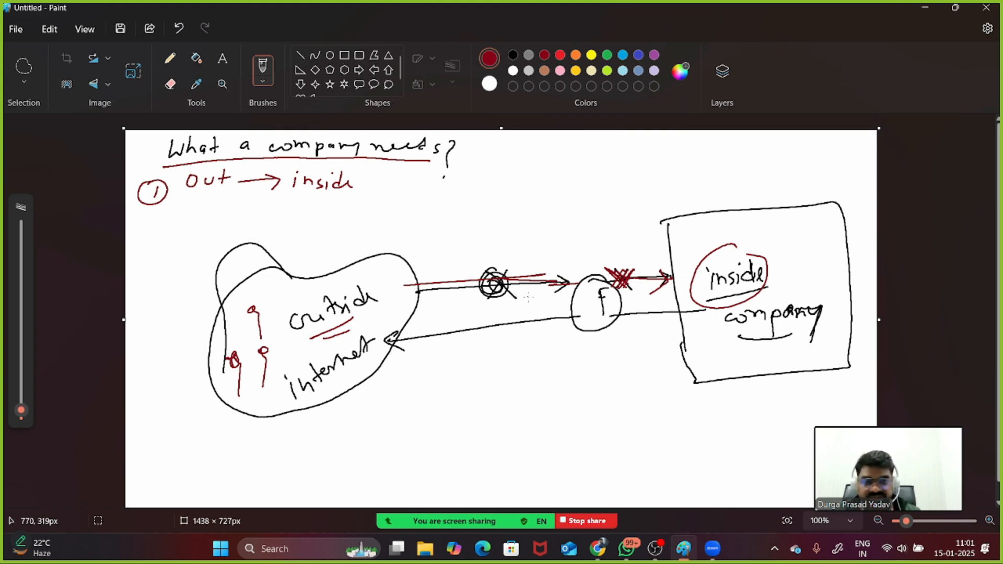
# Write circled item 2, inside → outside, below item 1
pyautogui.moveTo(154, 215)
pyautogui.mouseDown()
pyautogui.moveTo(146, 230)
pyautogui.moveTo(158, 231)
pyautogui.mouseUp()
pyautogui.moveTo(157, 213)
pyautogui.mouseDown()
pyautogui.moveTo(134, 230)
pyautogui.moveTo(166, 219)
pyautogui.moveTo(287, 214)
pyautogui.mouseUp()
pyautogui.moveTo(274, 207)
pyautogui.mouseDown()
pyautogui.moveTo(274, 219)
pyautogui.moveTo(368, 216)
pyautogui.moveTo(383, 198)
pyautogui.moveTo(398, 215)
pyautogui.mouseUp()
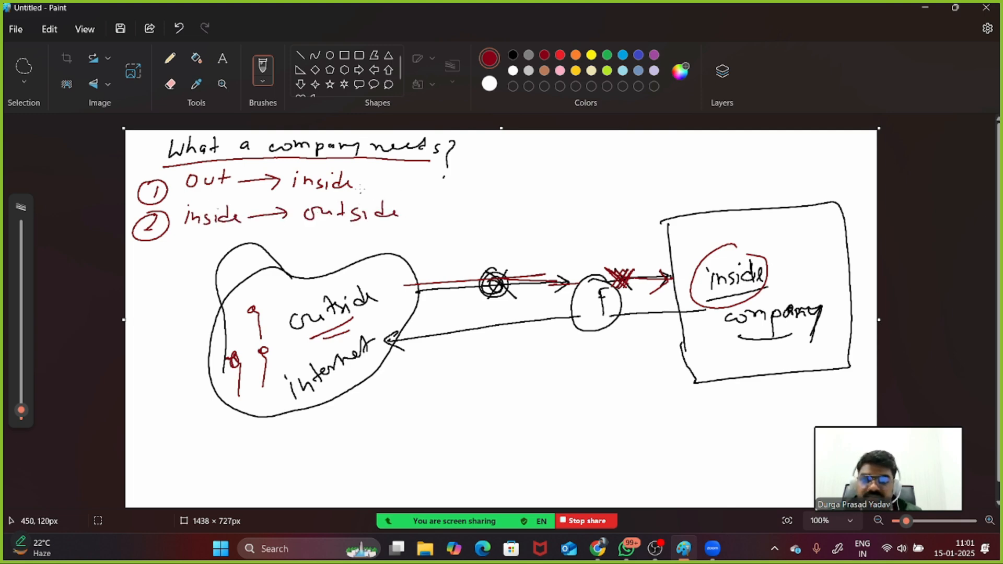
# Mark item 1 with a cross and item 2 with a tick, and underline both marks
pyautogui.moveTo(372, 173); pyautogui.dragTo(388, 189)
pyautogui.moveTo(388, 173)
pyautogui.mouseDown()
pyautogui.moveTo(373, 189)
pyautogui.moveTo(453, 193)
pyautogui.mouseUp()
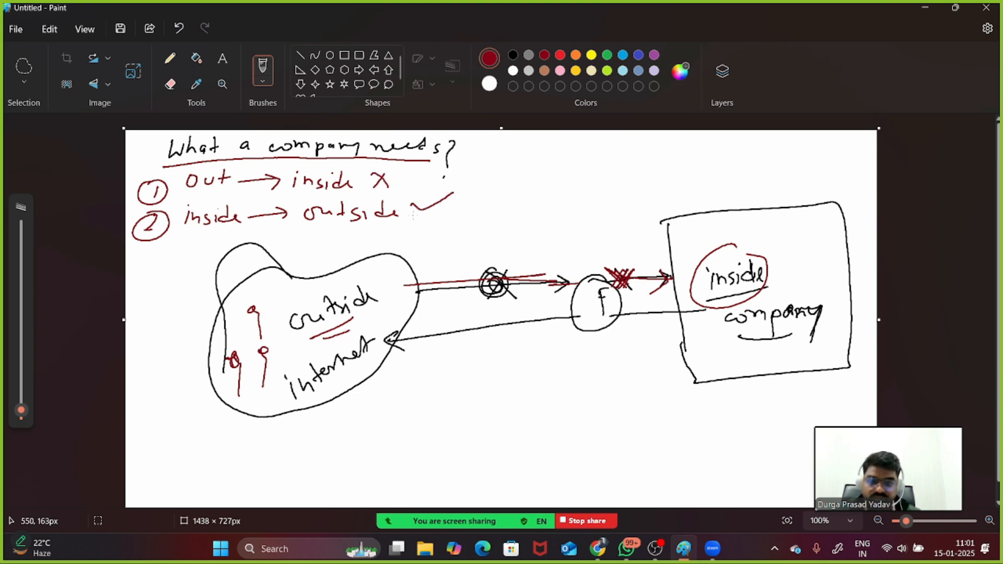
pyautogui.moveTo(416, 214); pyautogui.dragTo(435, 215)
pyautogui.moveTo(425, 218); pyautogui.dragTo(440, 218)
pyautogui.moveTo(377, 190); pyautogui.dragTo(397, 189)
pyautogui.moveTo(381, 194); pyautogui.dragTo(395, 194)
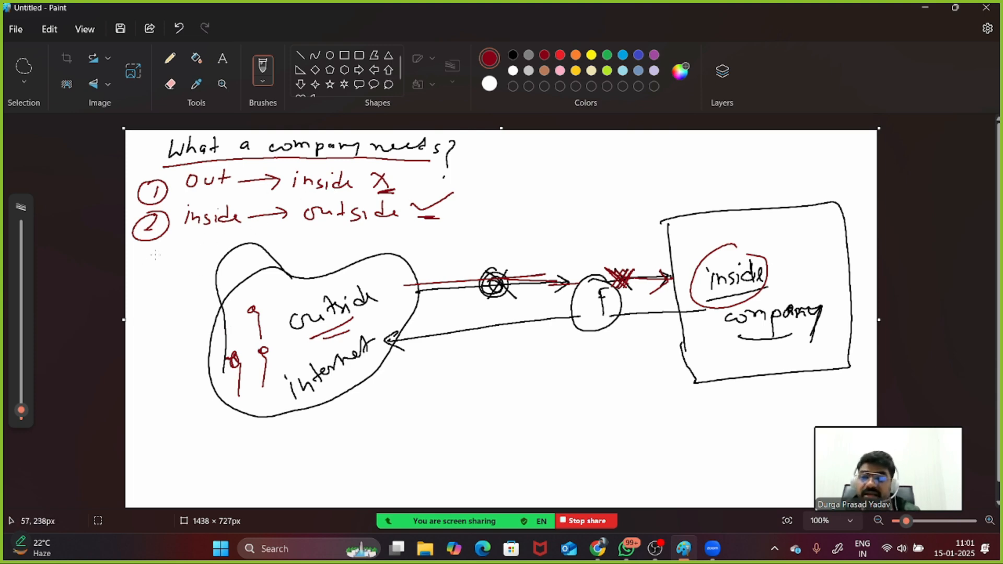
# Add a circled 3 to the list, and draw an outbound arrow through F labelled Allowed with a return arrow below it
pyautogui.moveTo(156, 255)
pyautogui.mouseDown()
pyautogui.moveTo(170, 261)
pyautogui.moveTo(160, 272)
pyautogui.mouseUp()
pyautogui.moveTo(157, 246)
pyautogui.mouseDown()
pyautogui.moveTo(181, 264)
pyautogui.moveTo(127, 259)
pyautogui.mouseUp()
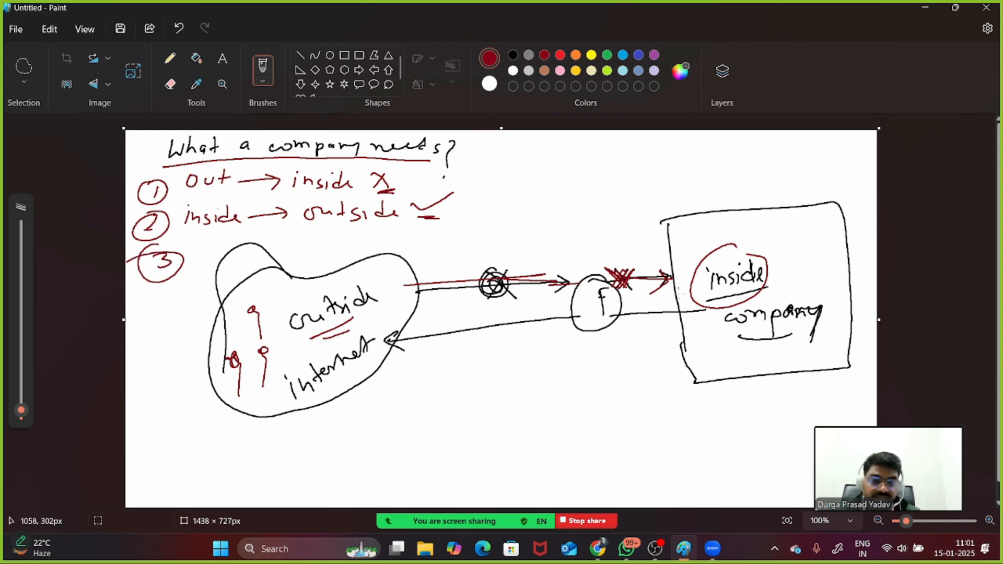
pyautogui.moveTo(689, 334)
pyautogui.mouseDown()
pyautogui.moveTo(634, 347)
pyautogui.moveTo(594, 332)
pyautogui.moveTo(472, 379)
pyautogui.moveTo(387, 369)
pyautogui.moveTo(396, 362)
pyautogui.mouseUp()
pyautogui.moveTo(460, 364)
pyautogui.mouseDown()
pyautogui.moveTo(473, 351)
pyautogui.moveTo(521, 347)
pyautogui.mouseUp()
pyautogui.moveTo(378, 386)
pyautogui.mouseDown()
pyautogui.moveTo(386, 398)
pyautogui.moveTo(543, 382)
pyautogui.moveTo(593, 353)
pyautogui.moveTo(675, 361)
pyautogui.mouseUp()
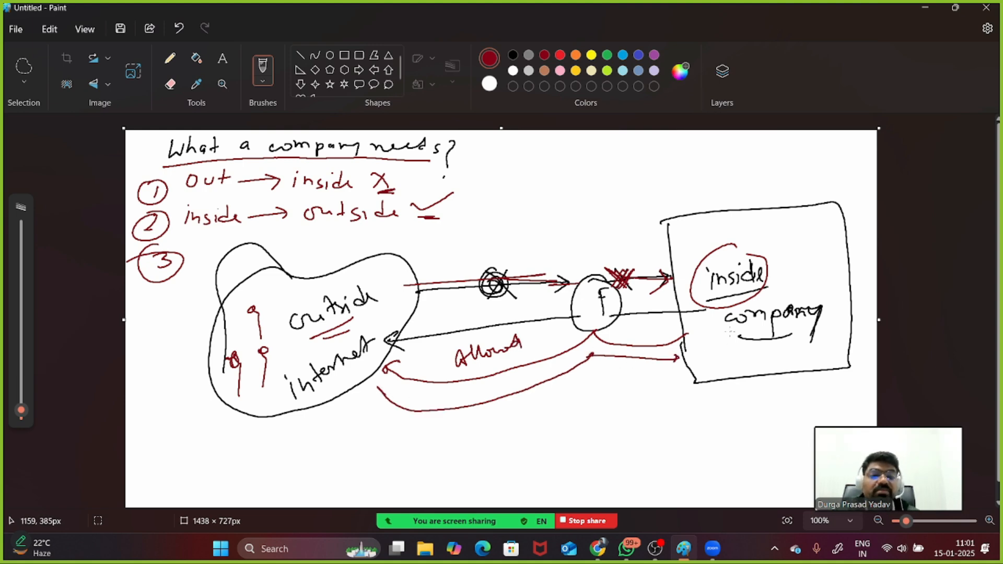
# Draw a stick figure in the company box and write out → inside with a tick beside the circled 3
pyautogui.moveTo(707, 345); pyautogui.dragTo(711, 380)
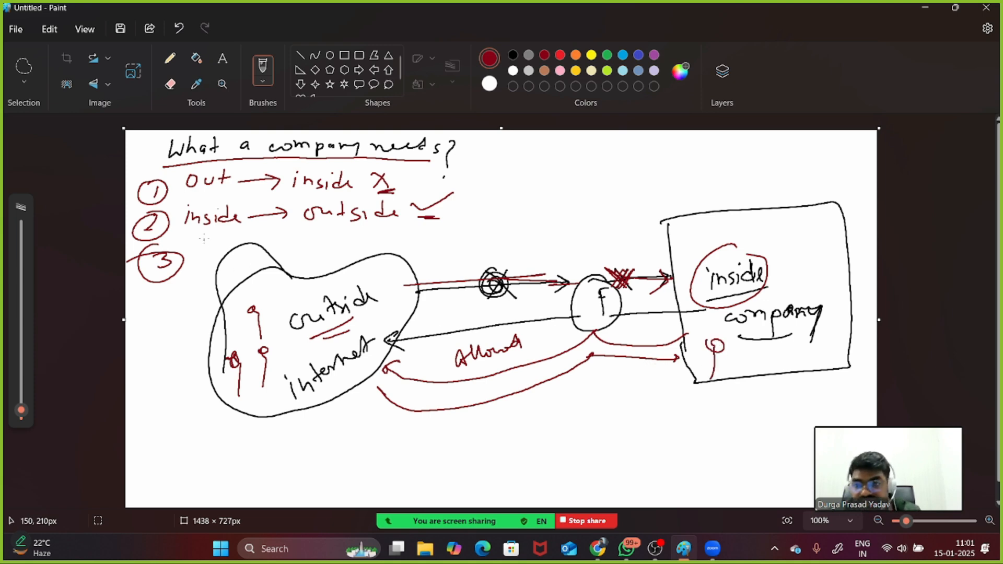
pyautogui.moveTo(200, 242); pyautogui.dragTo(224, 241)
pyautogui.moveTo(229, 232)
pyautogui.mouseDown()
pyautogui.moveTo(230, 248)
pyautogui.moveTo(241, 238)
pyautogui.mouseUp()
pyautogui.moveTo(260, 240); pyautogui.dragTo(289, 236)
pyautogui.moveTo(289, 237)
pyautogui.mouseDown()
pyautogui.moveTo(281, 241)
pyautogui.moveTo(338, 249)
pyautogui.mouseUp()
pyautogui.moveTo(343, 241); pyautogui.dragTo(354, 246)
pyautogui.moveTo(348, 244)
pyautogui.mouseDown()
pyautogui.moveTo(423, 226)
pyautogui.moveTo(451, 244)
pyautogui.moveTo(481, 224)
pyautogui.mouseUp()
# Complete item 3 with the bracketed condition (If Authorised)
pyautogui.moveTo(497, 214); pyautogui.dragTo(489, 252)
pyautogui.moveTo(486, 234); pyautogui.dragTo(514, 223)
pyautogui.moveTo(515, 222)
pyautogui.mouseDown()
pyautogui.moveTo(526, 230)
pyautogui.moveTo(536, 220)
pyautogui.mouseUp()
pyautogui.moveTo(534, 218); pyautogui.dragTo(547, 229)
pyautogui.moveTo(552, 209)
pyautogui.mouseDown()
pyautogui.moveTo(561, 226)
pyautogui.moveTo(587, 216)
pyautogui.mouseUp()
pyautogui.moveTo(589, 206); pyautogui.dragTo(595, 223)
pyautogui.moveTo(603, 217); pyautogui.dragTo(630, 206)
pyautogui.moveTo(642, 197); pyautogui.dragTo(646, 238)
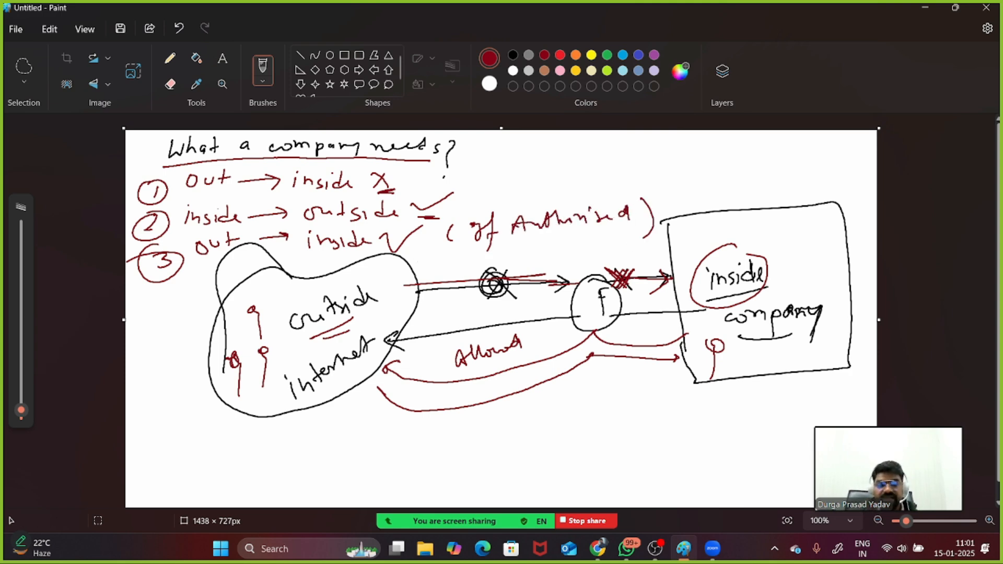
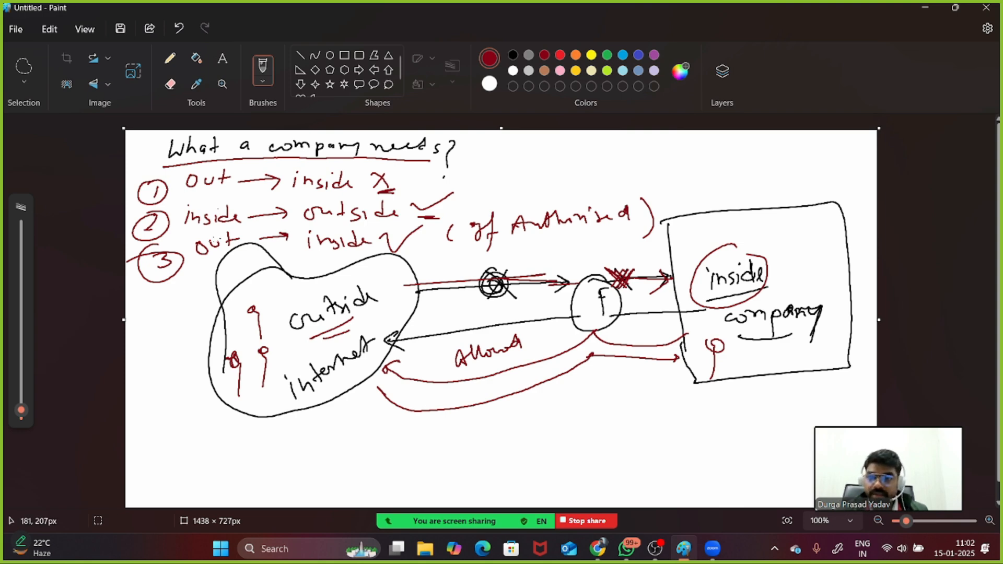
# Strike through item 1 with an extra cross, re-tick item 2, and underline item 3 with its condition
pyautogui.moveTo(179, 195)
pyautogui.mouseDown()
pyautogui.moveTo(360, 178)
pyautogui.moveTo(413, 190)
pyautogui.moveTo(420, 215)
pyautogui.moveTo(448, 186)
pyautogui.mouseUp()
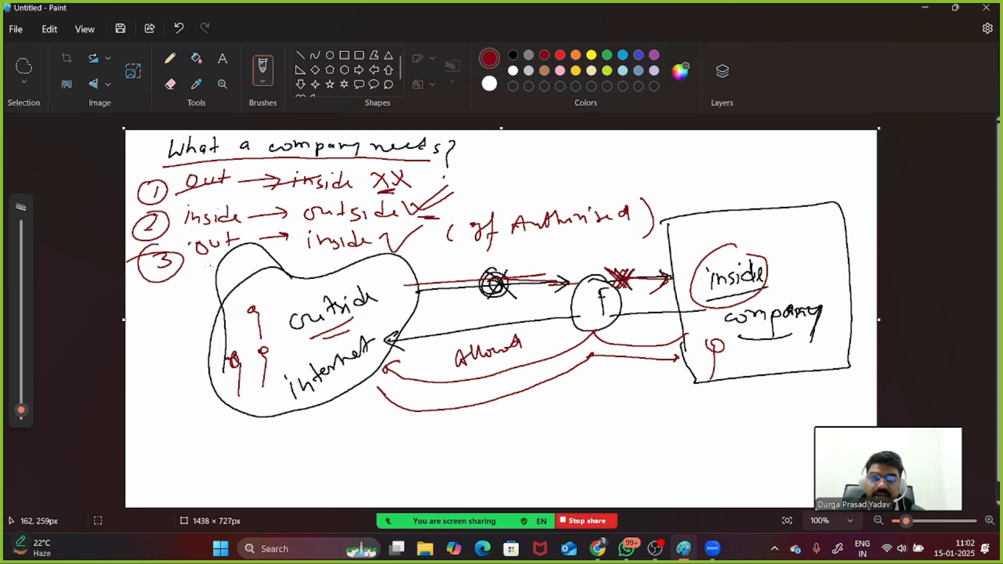
pyautogui.moveTo(207, 267); pyautogui.dragTo(231, 256)
pyautogui.moveTo(301, 252); pyautogui.dragTo(367, 239)
pyautogui.moveTo(451, 244); pyautogui.dragTo(571, 223)
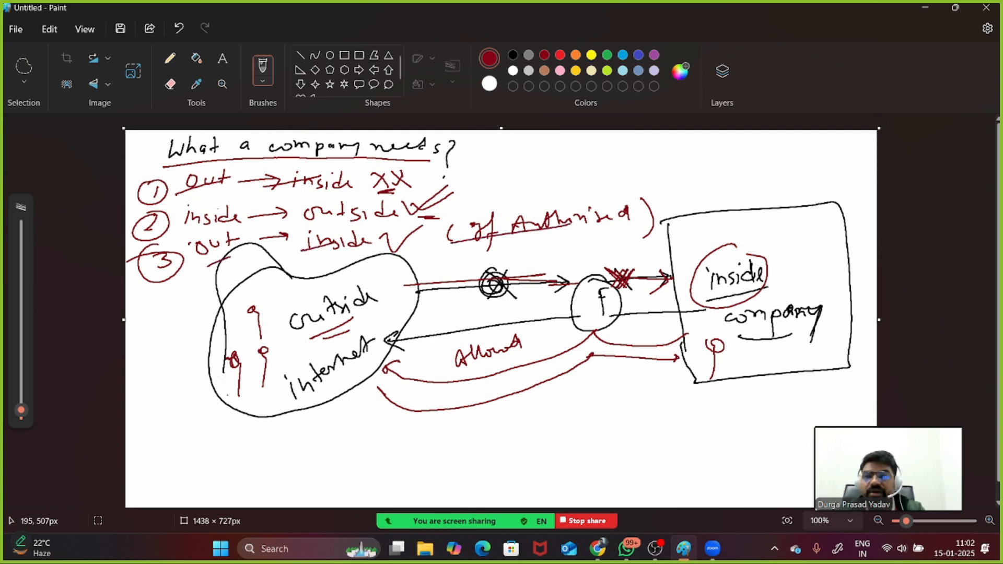
# Start a new blank canvas without saving the current drawing
pyautogui.click(15, 29)
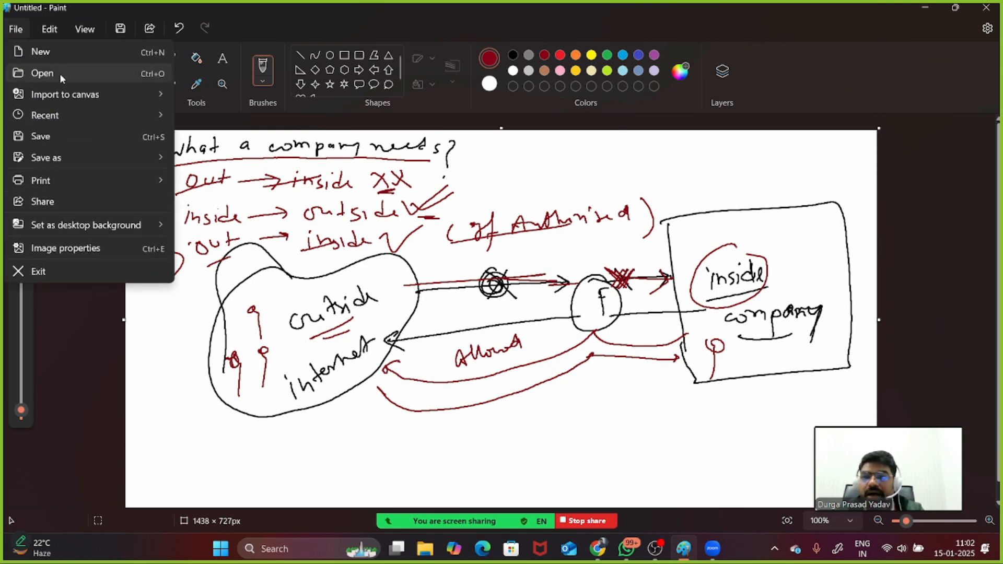
pyautogui.click(51, 53)
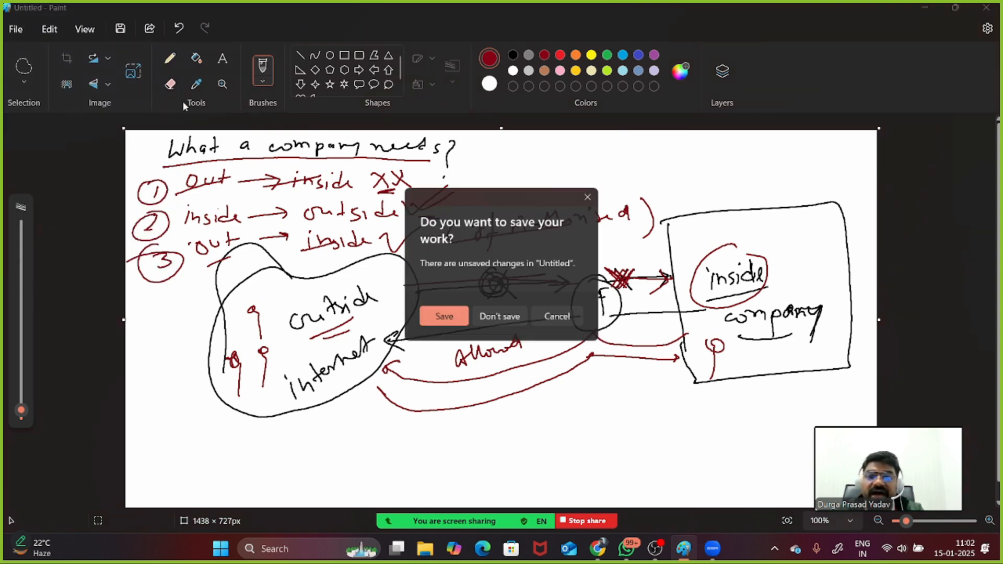
pyautogui.click(499, 319)
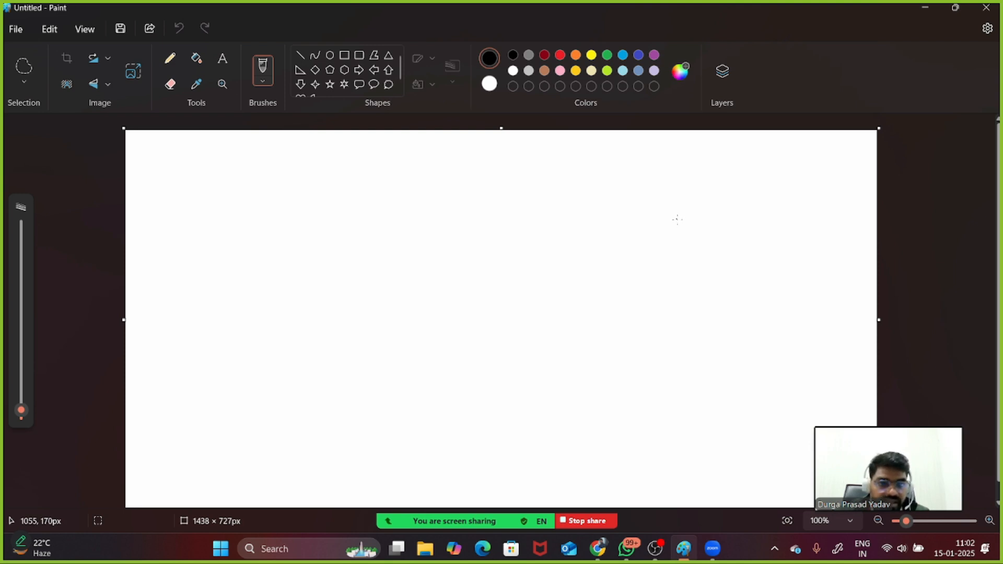
# Draw a box labelled in and a circle labelled F, and join them with a line
pyautogui.moveTo(659, 209); pyautogui.dragTo(661, 306)
pyautogui.moveTo(670, 221)
pyautogui.mouseDown()
pyautogui.moveTo(679, 208)
pyautogui.moveTo(818, 285)
pyautogui.moveTo(672, 303)
pyautogui.mouseUp()
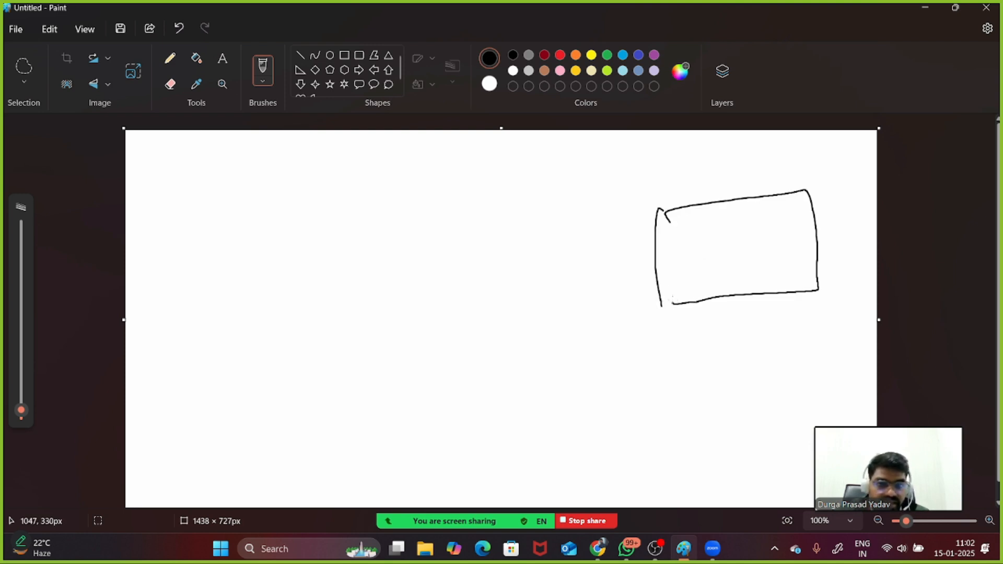
pyautogui.moveTo(700, 230)
pyautogui.mouseDown()
pyautogui.moveTo(702, 255)
pyautogui.moveTo(730, 251)
pyautogui.mouseUp()
pyautogui.click(696, 226)
pyautogui.moveTo(445, 259); pyautogui.dragTo(450, 285)
pyautogui.moveTo(444, 264)
pyautogui.mouseDown()
pyautogui.moveTo(461, 253)
pyautogui.moveTo(461, 265)
pyautogui.mouseUp()
pyautogui.moveTo(456, 231)
pyautogui.mouseDown()
pyautogui.moveTo(440, 309)
pyautogui.moveTo(429, 236)
pyautogui.mouseUp()
pyautogui.moveTo(485, 257); pyautogui.dragTo(641, 233)
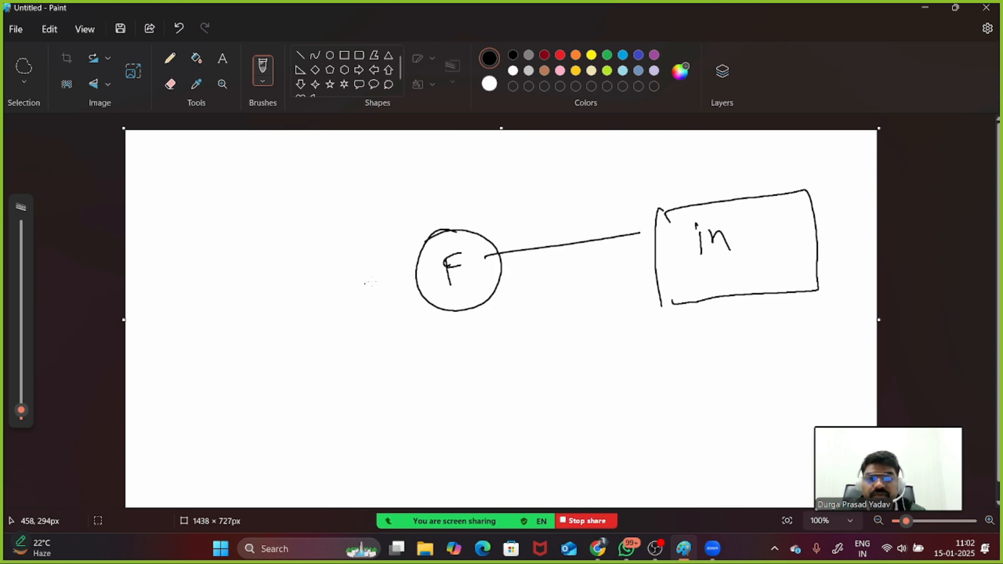
# Extend a line from the far side of F and end it at a large circle labelled internet
pyautogui.moveTo(416, 260); pyautogui.dragTo(303, 267)
pyautogui.moveTo(154, 242); pyautogui.dragTo(171, 274)
pyautogui.moveTo(169, 261)
pyautogui.mouseDown()
pyautogui.moveTo(181, 252)
pyautogui.moveTo(194, 258)
pyautogui.mouseUp()
pyautogui.moveTo(192, 234); pyautogui.dragTo(226, 236)
pyautogui.moveTo(229, 241); pyautogui.dragTo(253, 227)
pyautogui.moveTo(256, 205)
pyautogui.mouseDown()
pyautogui.moveTo(260, 225)
pyautogui.moveTo(271, 214)
pyautogui.mouseUp()
pyautogui.moveTo(262, 198)
pyautogui.mouseDown()
pyautogui.moveTo(137, 327)
pyautogui.moveTo(178, 222)
pyautogui.mouseUp()
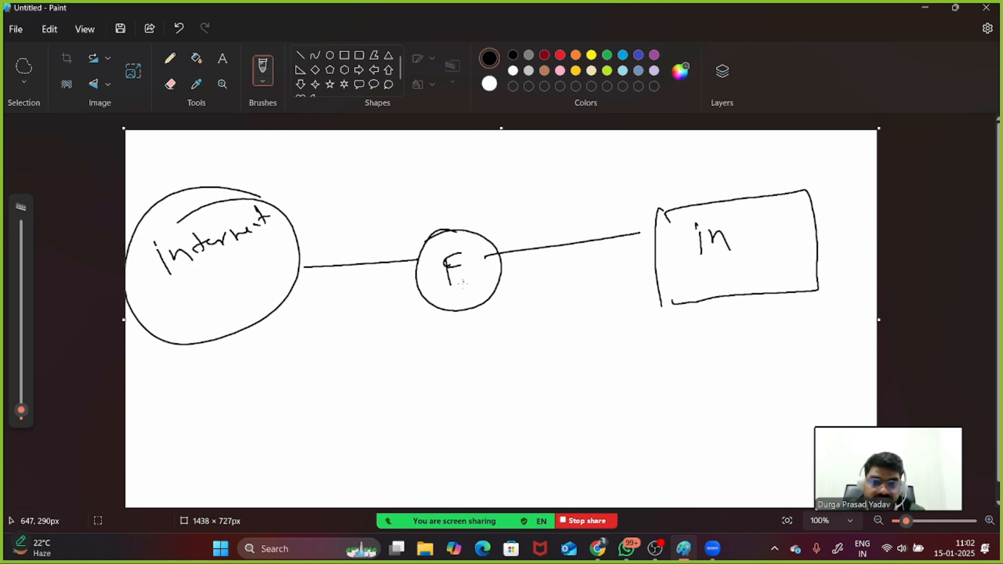
# Draw a short downward arrow under F to the underlined heading State, with an empty rectangle below it
pyautogui.moveTo(464, 307)
pyautogui.mouseDown()
pyautogui.moveTo(486, 349)
pyautogui.moveTo(504, 342)
pyautogui.mouseUp()
pyautogui.moveTo(501, 336); pyautogui.dragTo(515, 334)
pyautogui.moveTo(514, 337); pyautogui.dragTo(528, 339)
pyautogui.moveTo(529, 326)
pyautogui.mouseDown()
pyautogui.moveTo(530, 340)
pyautogui.moveTo(535, 331)
pyautogui.mouseUp()
pyautogui.moveTo(533, 336); pyautogui.dragTo(540, 329)
pyautogui.moveTo(428, 369)
pyautogui.mouseDown()
pyautogui.moveTo(440, 492)
pyautogui.moveTo(580, 348)
pyautogui.moveTo(616, 429)
pyautogui.moveTo(608, 474)
pyautogui.moveTo(440, 492)
pyautogui.mouseUp()
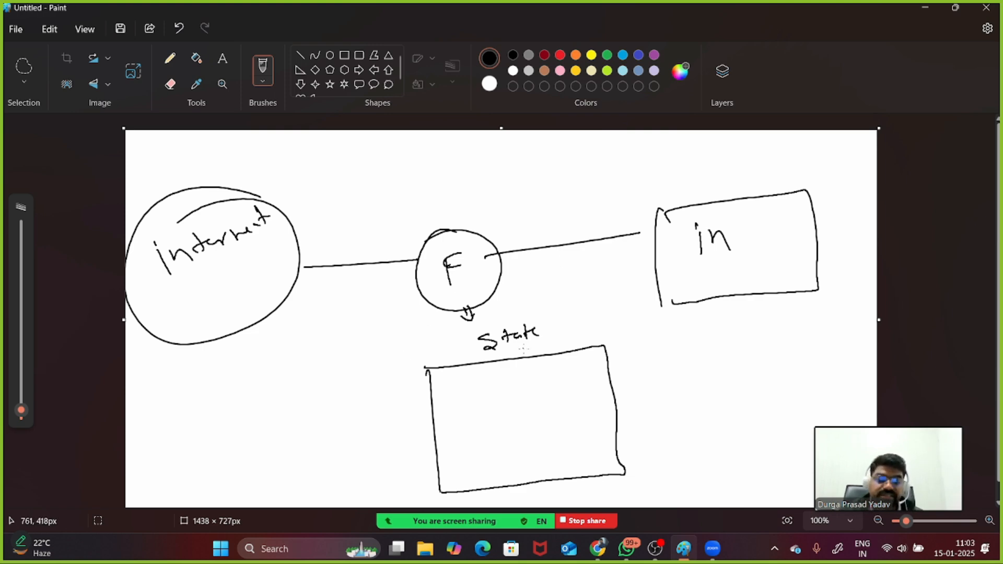
pyautogui.moveTo(518, 345); pyautogui.dragTo(537, 345)
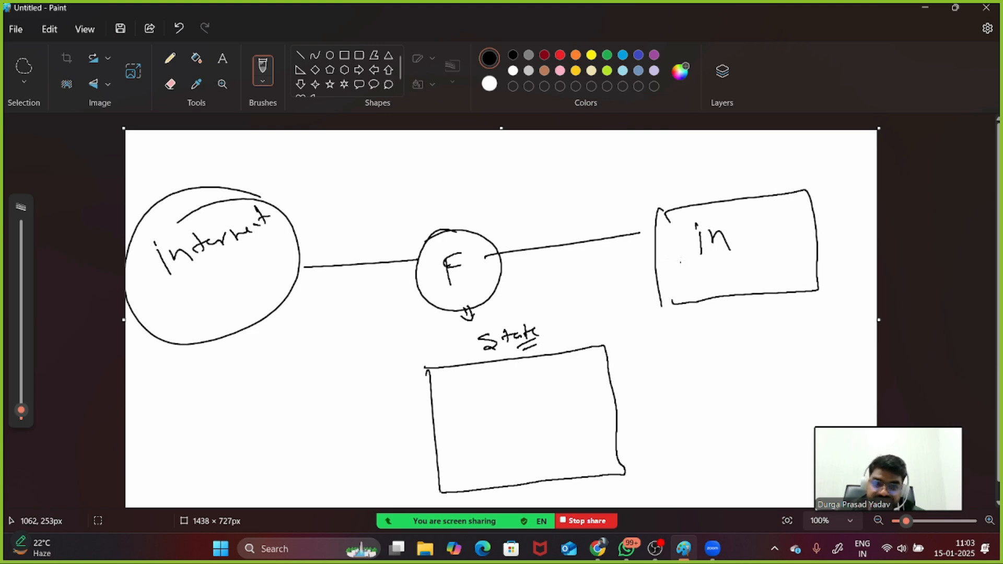
# Add a stick figure and the address 2.2.22 to the in box, and write 8.8.8.8 in the internet circle
pyautogui.moveTo(681, 262); pyautogui.dragTo(679, 301)
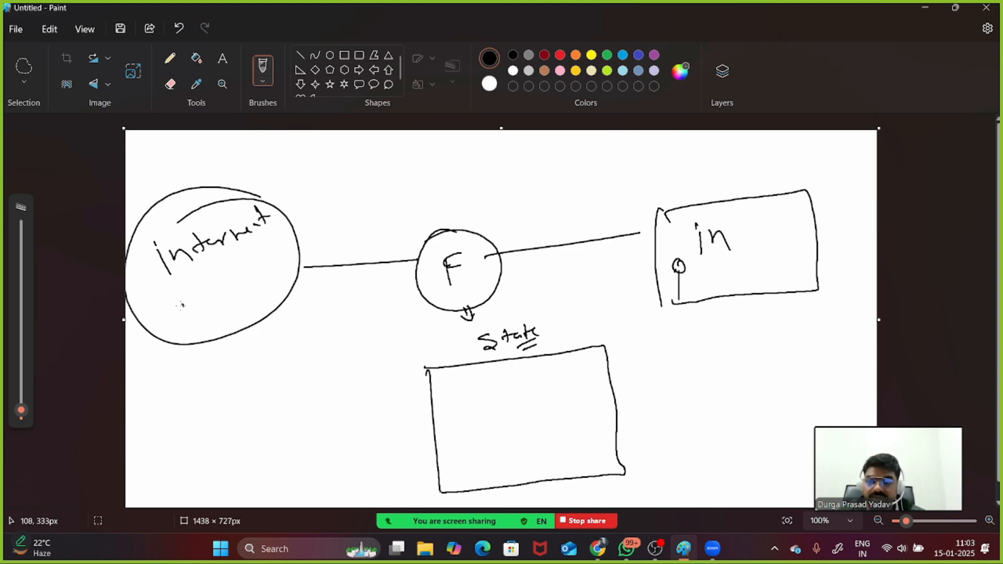
pyautogui.moveTo(182, 305); pyautogui.dragTo(238, 296)
pyautogui.click(193, 305)
pyautogui.click(211, 302)
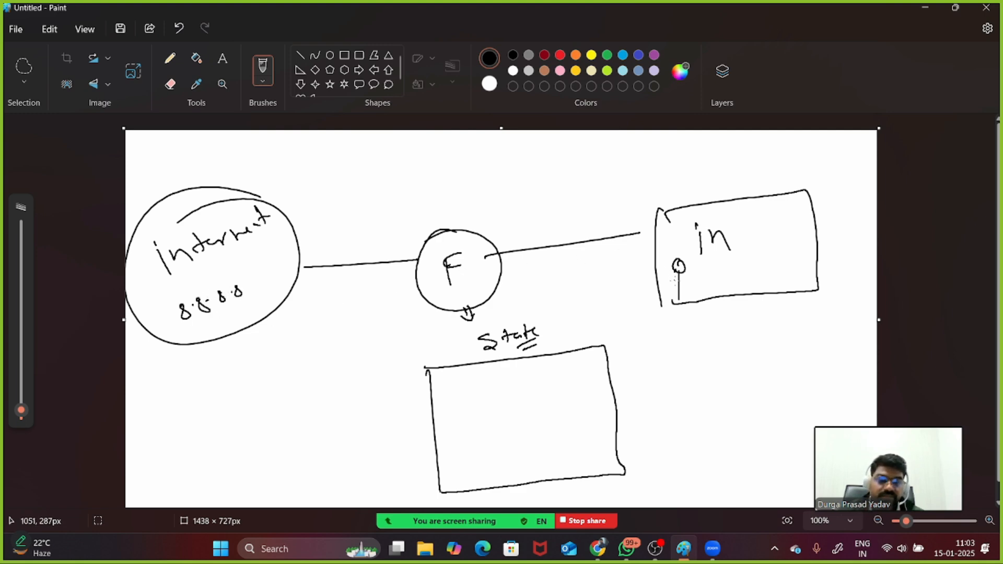
pyautogui.moveTo(718, 272); pyautogui.dragTo(755, 280)
pyautogui.click(761, 279)
pyautogui.moveTo(765, 270); pyautogui.dragTo(785, 279)
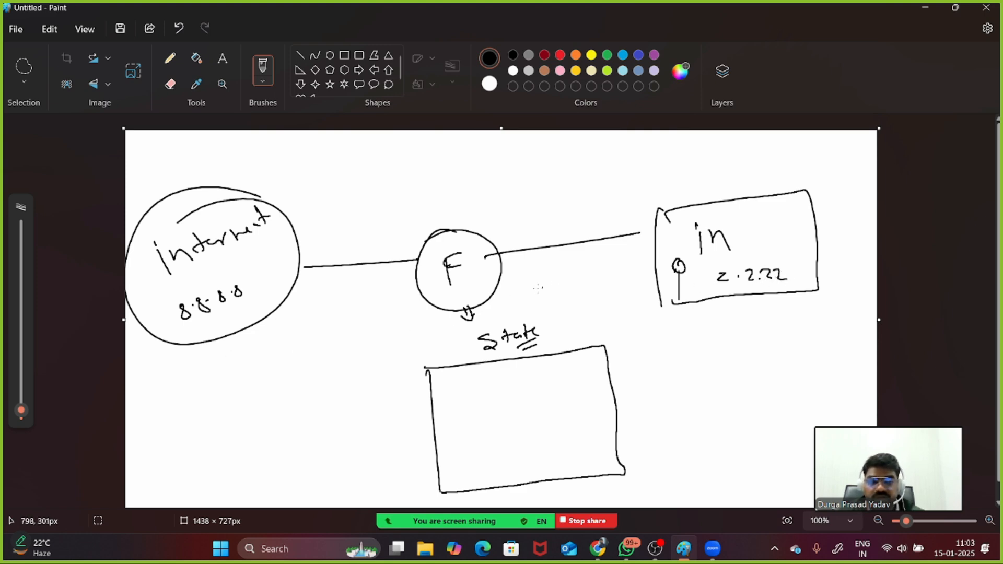
# Draw outbound arrows from the in box through F to the internet, labelling the first one in and Sync
pyautogui.moveTo(581, 288)
pyautogui.mouseDown()
pyautogui.moveTo(522, 287)
pyautogui.moveTo(526, 303)
pyautogui.mouseUp()
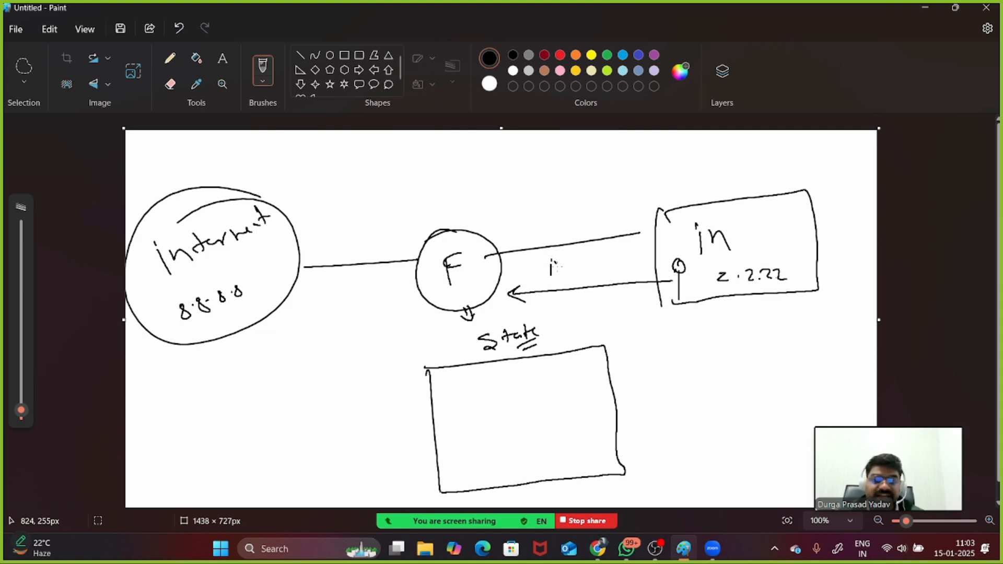
pyautogui.moveTo(557, 267); pyautogui.dragTo(565, 273)
pyautogui.moveTo(415, 288)
pyautogui.mouseDown()
pyautogui.moveTo(301, 300)
pyautogui.moveTo(311, 306)
pyautogui.mouseUp()
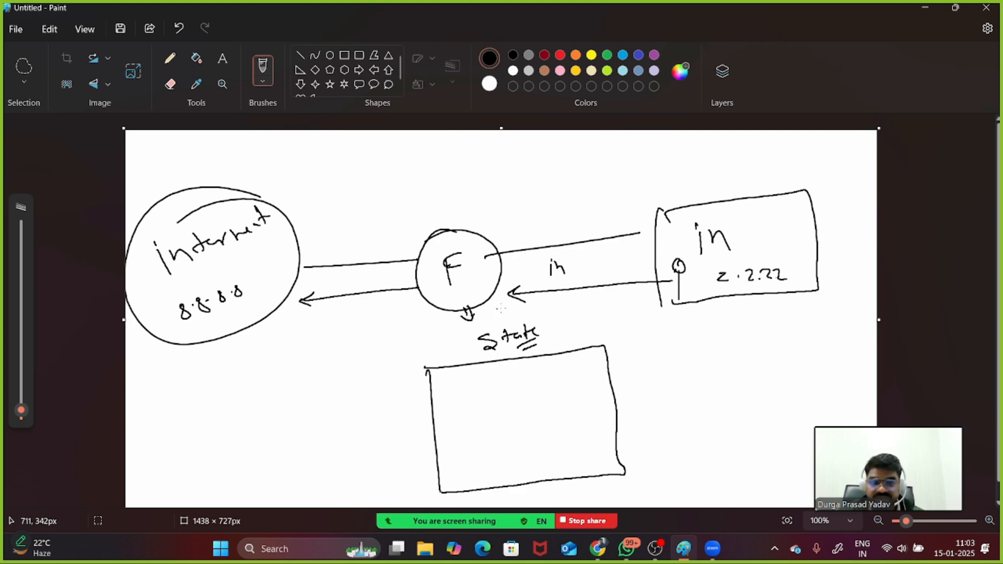
pyautogui.moveTo(563, 300)
pyautogui.mouseDown()
pyautogui.moveTo(554, 312)
pyautogui.moveTo(599, 312)
pyautogui.mouseUp()
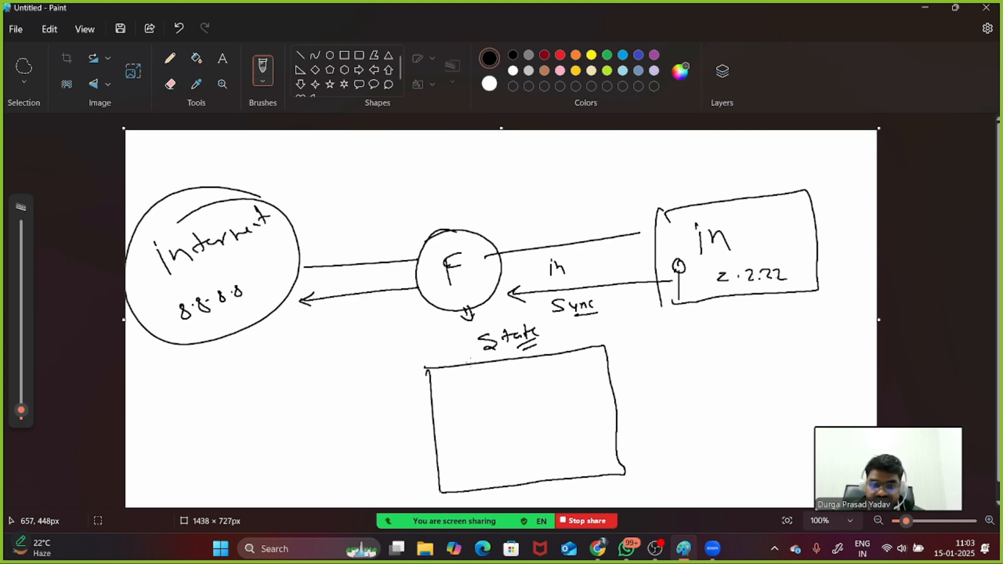
# Divide the State rectangle into three columns and write Sync in the first one
pyautogui.moveTo(471, 361); pyautogui.dragTo(493, 486)
pyautogui.moveTo(442, 373)
pyautogui.mouseDown()
pyautogui.moveTo(435, 387)
pyautogui.moveTo(457, 384)
pyautogui.mouseUp()
pyautogui.moveTo(463, 377); pyautogui.dragTo(460, 385)
pyautogui.moveTo(527, 360); pyautogui.dragTo(565, 461)
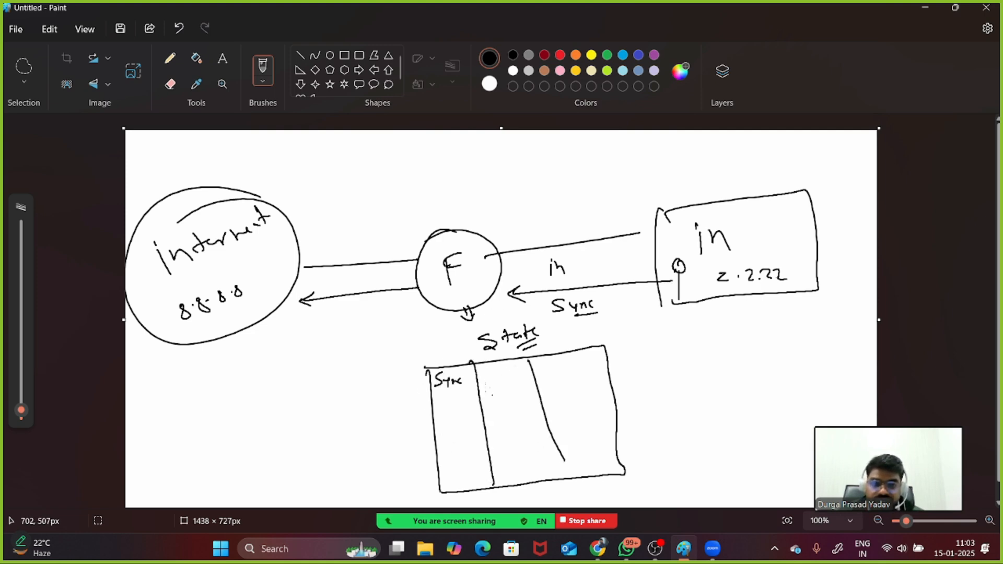
# Fill the Sync row with 2.2.2.2 and 8.8.8.8, and rule a line below it
pyautogui.moveTo(485, 372)
pyautogui.mouseDown()
pyautogui.moveTo(497, 383)
pyautogui.moveTo(567, 361)
pyautogui.moveTo(602, 370)
pyautogui.mouseUp()
pyautogui.click(499, 381)
pyautogui.click(522, 378)
pyautogui.click(555, 368)
pyautogui.click(576, 364)
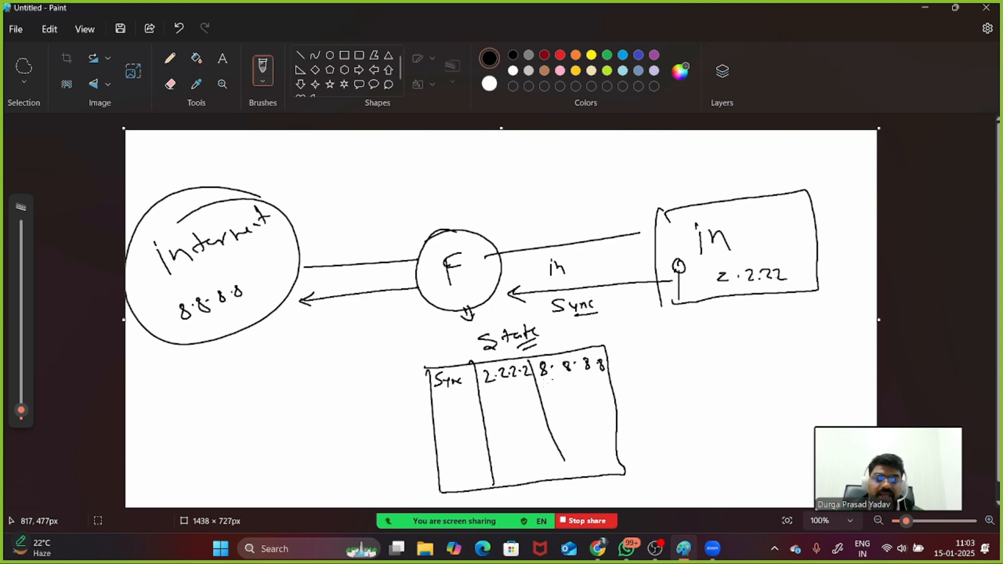
pyautogui.moveTo(430, 399); pyautogui.dragTo(614, 376)
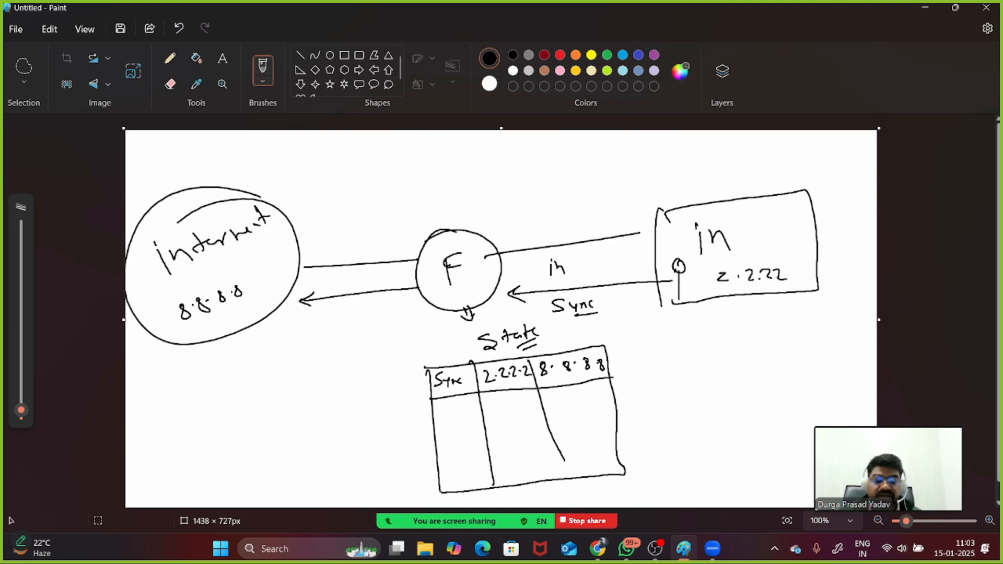
# Tick and underline the Sync row, and draw a return arrow from a tick under 8.8.8.8 to F
pyautogui.moveTo(390, 381); pyautogui.dragTo(407, 376)
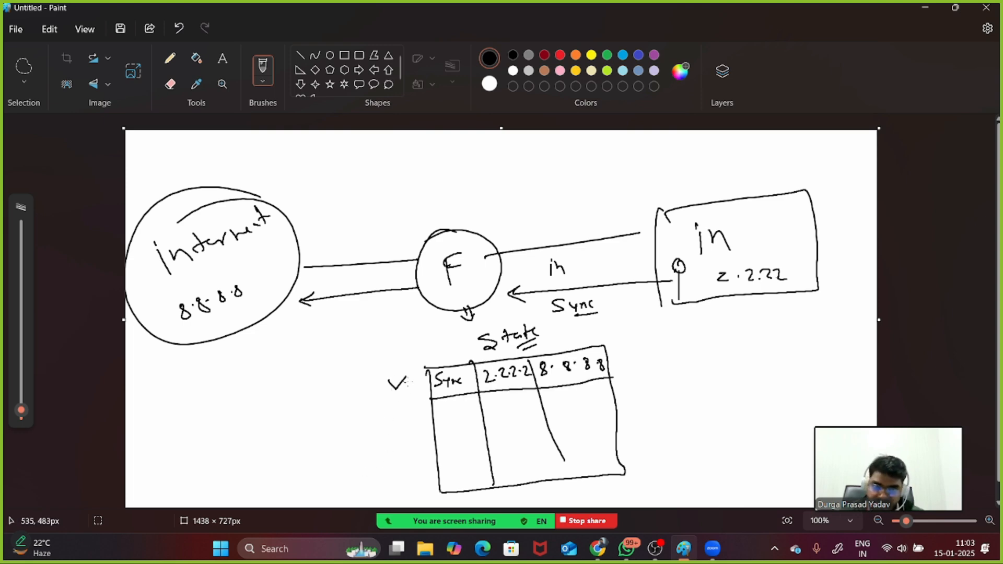
pyautogui.moveTo(238, 327); pyautogui.dragTo(264, 313)
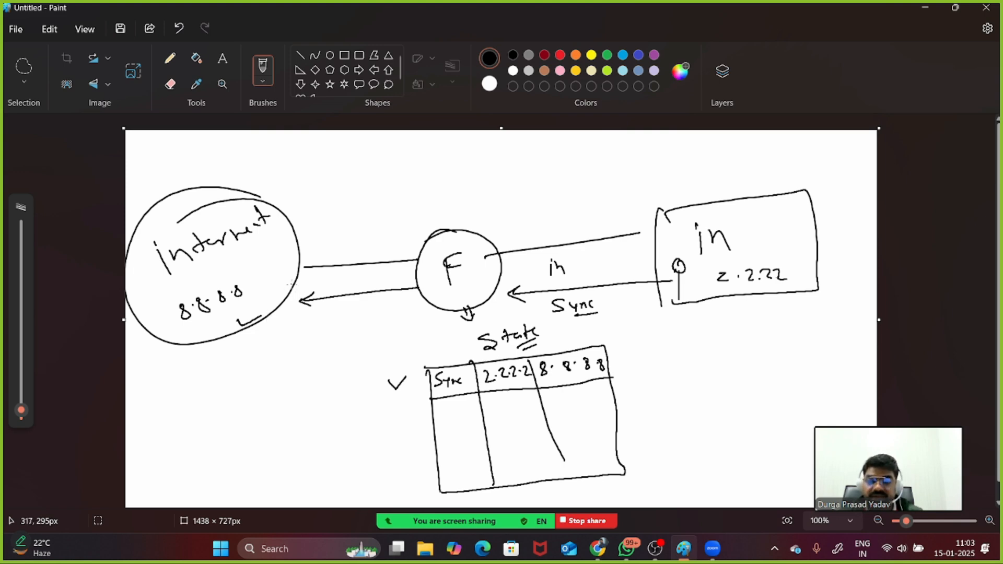
pyautogui.moveTo(285, 286)
pyautogui.mouseDown()
pyautogui.moveTo(368, 269)
pyautogui.moveTo(408, 272)
pyautogui.moveTo(403, 278)
pyautogui.mouseUp()
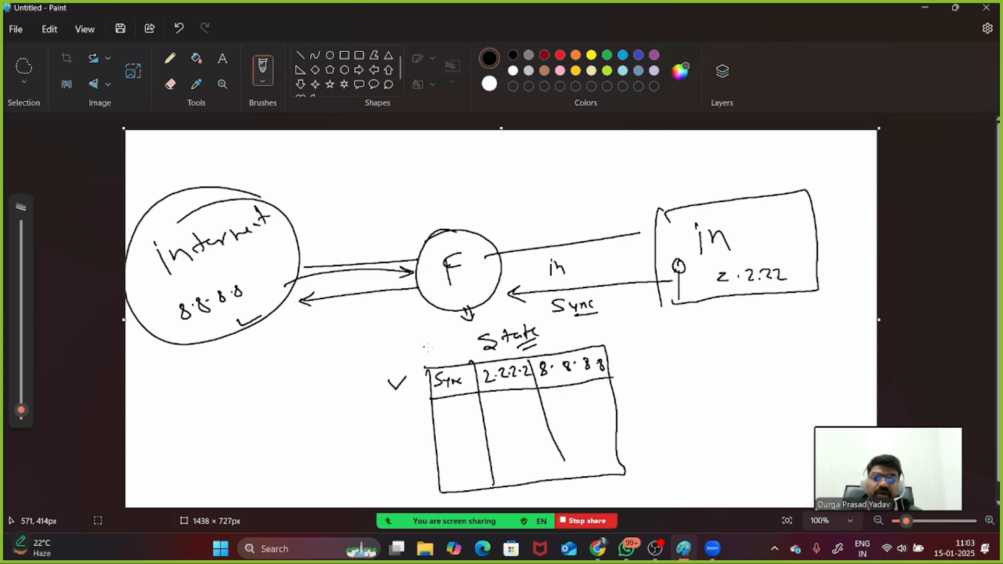
pyautogui.moveTo(389, 378)
pyautogui.mouseDown()
pyautogui.moveTo(403, 386)
pyautogui.moveTo(412, 368)
pyautogui.moveTo(444, 393)
pyautogui.moveTo(609, 375)
pyautogui.mouseUp()
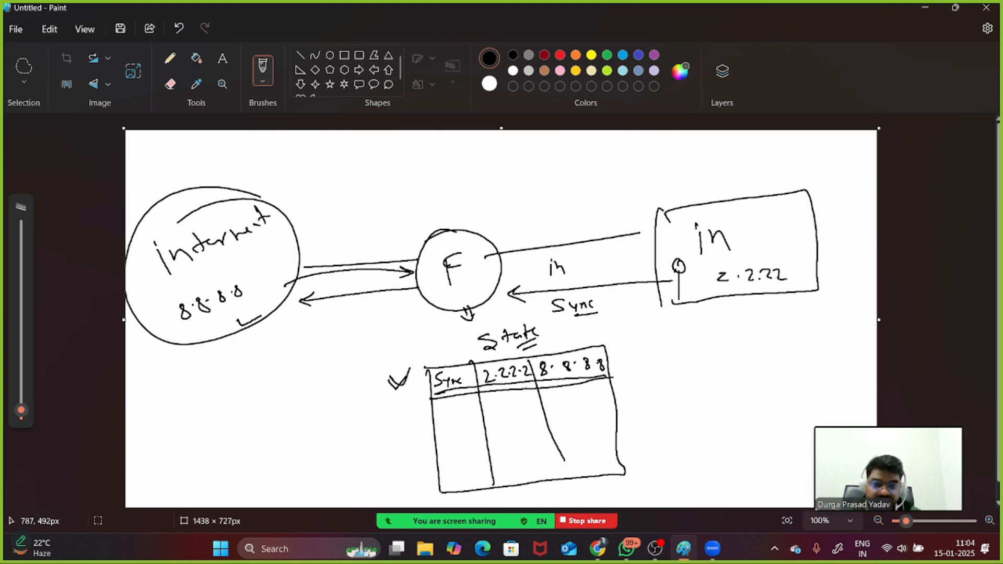
# Add a Reply row with 8.8.8 and 2.2.2, draw an arrow from F to the in box, and circle State
pyautogui.moveTo(483, 246)
pyautogui.mouseDown()
pyautogui.moveTo(487, 259)
pyautogui.moveTo(503, 238)
pyautogui.mouseUp()
pyautogui.moveTo(443, 408)
pyautogui.mouseDown()
pyautogui.moveTo(440, 419)
pyautogui.moveTo(472, 422)
pyautogui.moveTo(530, 401)
pyautogui.moveTo(570, 402)
pyautogui.moveTo(595, 386)
pyautogui.moveTo(609, 393)
pyautogui.mouseUp()
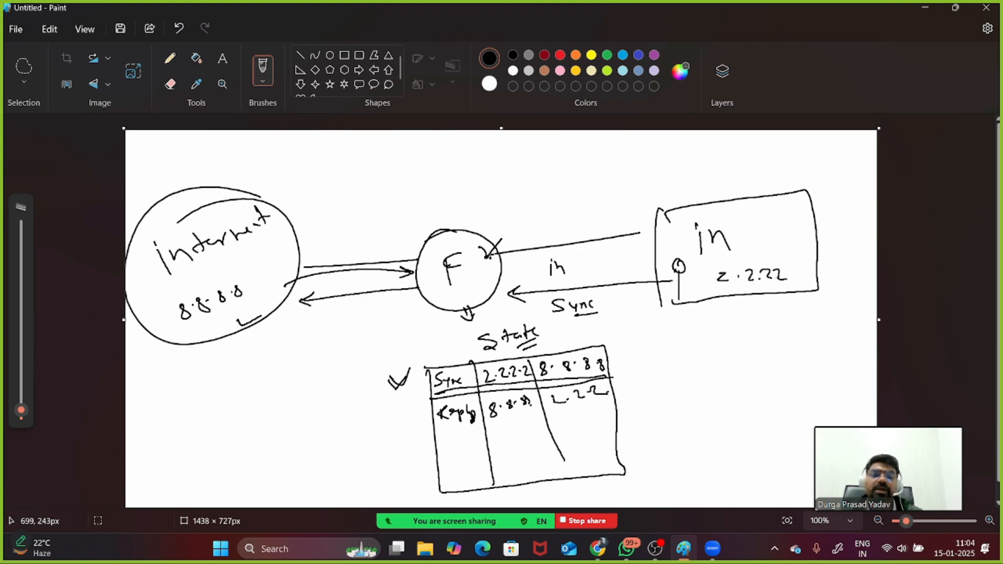
pyautogui.moveTo(491, 257); pyautogui.dragTo(615, 230)
pyautogui.moveTo(608, 222)
pyautogui.mouseDown()
pyautogui.moveTo(627, 229)
pyautogui.moveTo(624, 237)
pyautogui.mouseUp()
pyautogui.moveTo(550, 316)
pyautogui.mouseDown()
pyautogui.moveTo(505, 322)
pyautogui.moveTo(480, 358)
pyautogui.moveTo(551, 330)
pyautogui.moveTo(484, 325)
pyautogui.moveTo(499, 357)
pyautogui.moveTo(547, 348)
pyautogui.moveTo(478, 326)
pyautogui.moveTo(543, 329)
pyautogui.mouseUp()
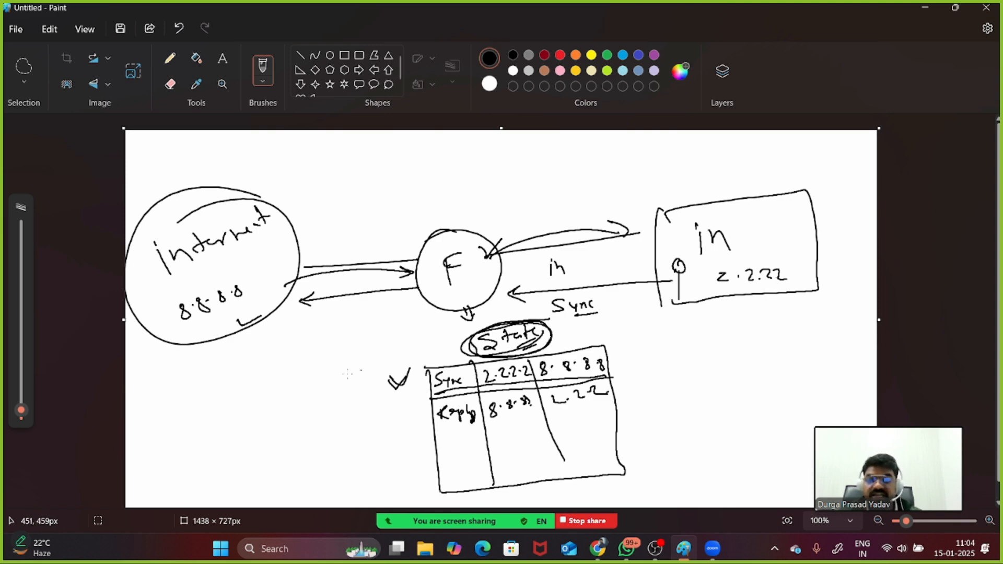
# Draw a pair of opposite arrows in the empty area below the internet circle
pyautogui.moveTo(340, 400)
pyautogui.mouseDown()
pyautogui.moveTo(234, 433)
pyautogui.moveTo(258, 429)
pyautogui.mouseUp()
pyautogui.moveTo(234, 407); pyautogui.dragTo(329, 364)
pyautogui.moveTo(302, 361); pyautogui.dragTo(316, 372)
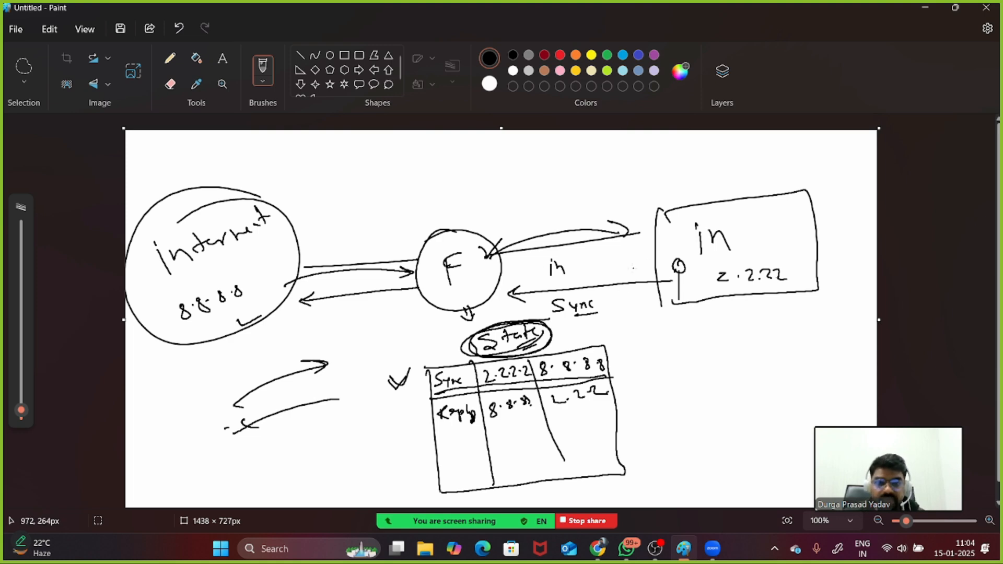
# Mark the address cells of the Sync and Reply rows, and put a tick at the end of each row
pyautogui.click(569, 402)
pyautogui.click(558, 372)
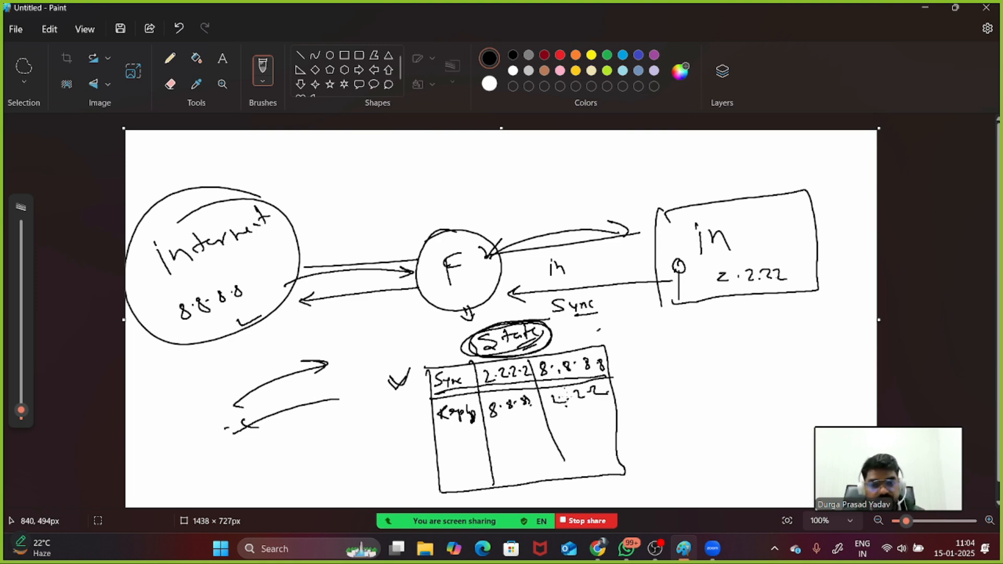
pyautogui.moveTo(565, 377); pyautogui.dragTo(564, 386)
pyautogui.moveTo(435, 396)
pyautogui.mouseDown()
pyautogui.moveTo(616, 366)
pyautogui.moveTo(656, 346)
pyautogui.mouseUp()
pyautogui.moveTo(622, 384); pyautogui.dragTo(662, 376)
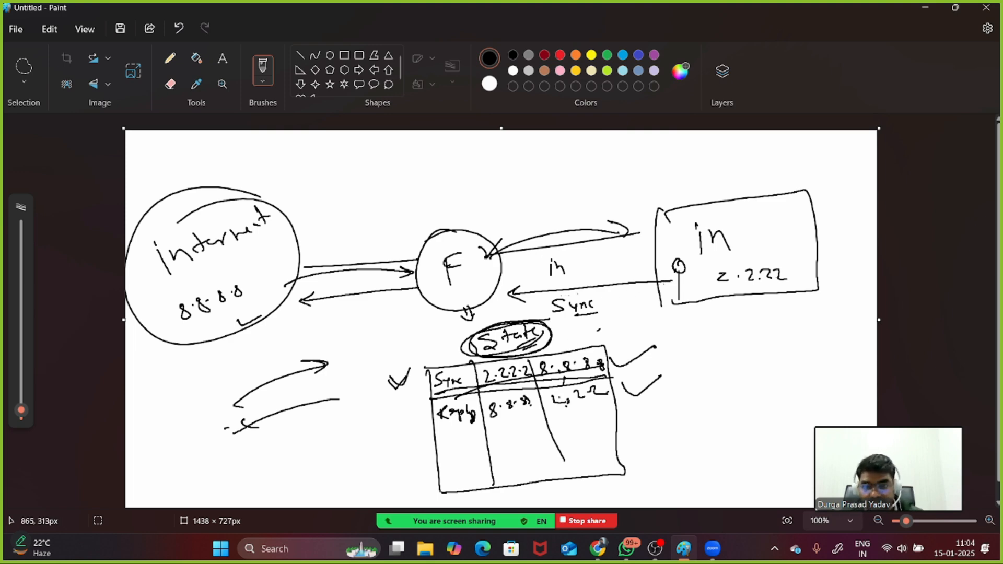
# Draw a stick figure inside the internet circle with an inbound arrow reaching F
pyautogui.moveTo(251, 243); pyautogui.dragTo(265, 243)
pyautogui.moveTo(259, 251); pyautogui.dragTo(268, 268)
pyautogui.moveTo(261, 258); pyautogui.dragTo(253, 269)
pyautogui.moveTo(254, 258)
pyautogui.mouseDown()
pyautogui.moveTo(268, 254)
pyautogui.moveTo(268, 239)
pyautogui.moveTo(420, 224)
pyautogui.moveTo(414, 229)
pyautogui.mouseUp()
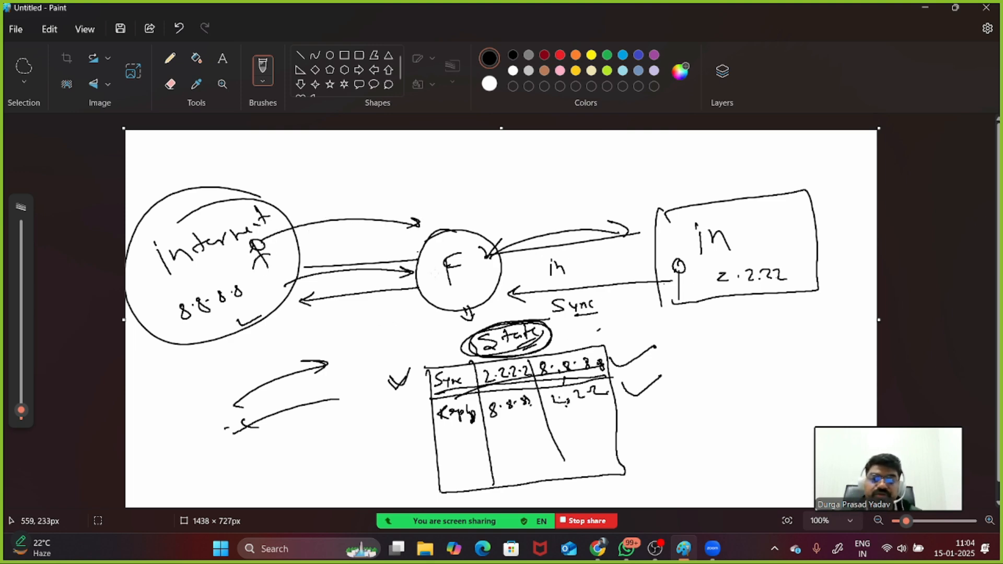
# Underline F and the Sync row, cross out and circle the new inbound arrow's end, and add another arrow from F toward in
pyautogui.moveTo(454, 288); pyautogui.dragTo(472, 289)
pyautogui.moveTo(272, 278)
pyautogui.mouseDown()
pyautogui.moveTo(288, 269)
pyautogui.moveTo(263, 283)
pyautogui.mouseUp()
pyautogui.moveTo(456, 388); pyautogui.dragTo(579, 371)
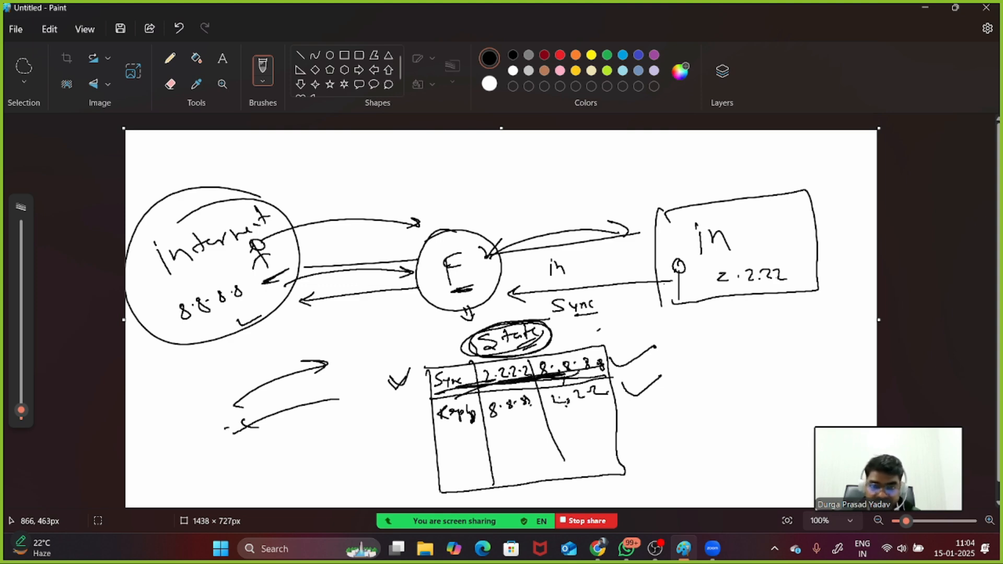
pyautogui.moveTo(419, 216)
pyautogui.mouseDown()
pyautogui.moveTo(424, 230)
pyautogui.moveTo(413, 244)
pyautogui.moveTo(611, 225)
pyautogui.mouseUp()
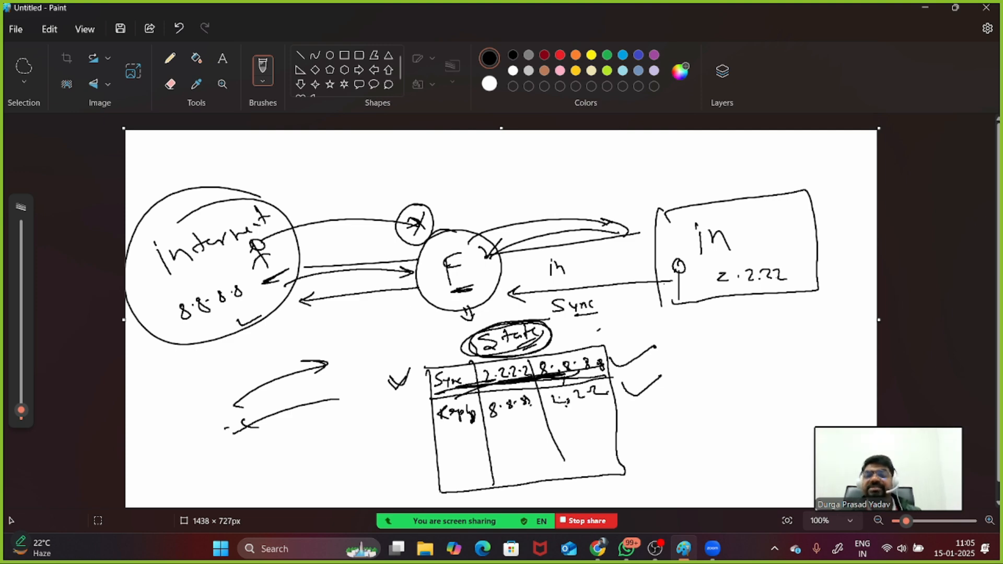
# Start a new blank canvas, discarding the unsaved firewall and state table drawing
pyautogui.click(19, 30)
pyautogui.click(47, 51)
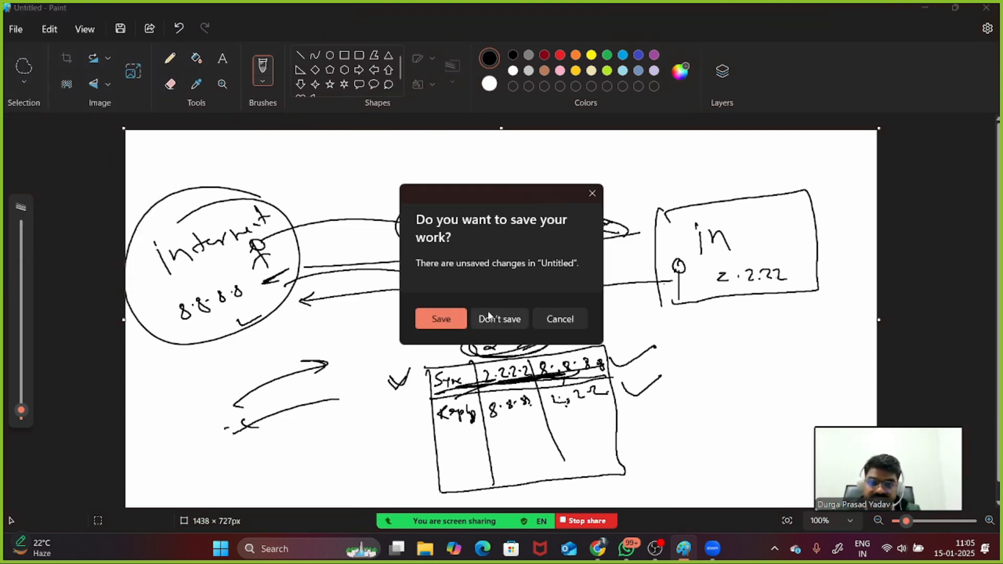
pyautogui.click(493, 321)
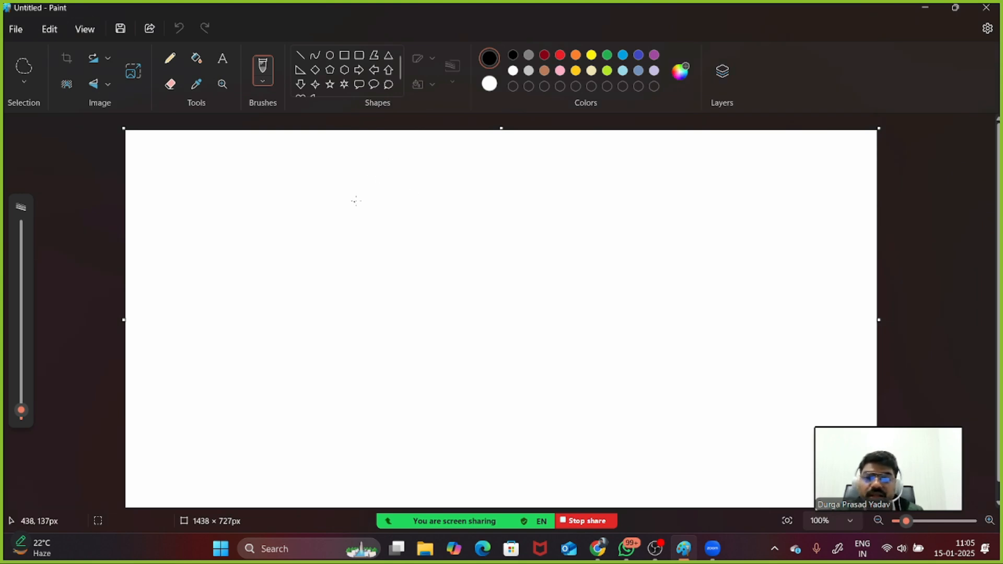
# Draw a vertical chain of VM, underlined N/C, circled eni and circled SG, with downward arrows and links from SG to eni and eni to VM
pyautogui.moveTo(170, 181); pyautogui.dragTo(185, 169)
pyautogui.moveTo(194, 173)
pyautogui.mouseDown()
pyautogui.moveTo(212, 177)
pyautogui.moveTo(212, 191)
pyautogui.moveTo(183, 237)
pyautogui.moveTo(196, 212)
pyautogui.moveTo(201, 240)
pyautogui.mouseUp()
pyautogui.moveTo(222, 207); pyautogui.dragTo(225, 229)
pyautogui.moveTo(174, 250)
pyautogui.mouseDown()
pyautogui.moveTo(240, 227)
pyautogui.moveTo(211, 261)
pyautogui.moveTo(216, 255)
pyautogui.mouseUp()
pyautogui.moveTo(188, 300); pyautogui.dragTo(204, 306)
pyautogui.moveTo(211, 297); pyautogui.dragTo(231, 295)
pyautogui.moveTo(238, 288)
pyautogui.mouseDown()
pyautogui.moveTo(221, 338)
pyautogui.moveTo(215, 274)
pyautogui.mouseUp()
pyautogui.moveTo(222, 329)
pyautogui.mouseDown()
pyautogui.moveTo(244, 351)
pyautogui.moveTo(229, 408)
pyautogui.moveTo(219, 403)
pyautogui.mouseUp()
pyautogui.moveTo(249, 372)
pyautogui.mouseDown()
pyautogui.moveTo(274, 396)
pyautogui.moveTo(188, 397)
pyautogui.moveTo(226, 380)
pyautogui.mouseUp()
pyautogui.moveTo(289, 380)
pyautogui.mouseDown()
pyautogui.moveTo(341, 336)
pyautogui.moveTo(278, 275)
pyautogui.moveTo(247, 174)
pyautogui.moveTo(221, 174)
pyautogui.mouseUp()
pyautogui.moveTo(221, 174); pyautogui.dragTo(229, 169)
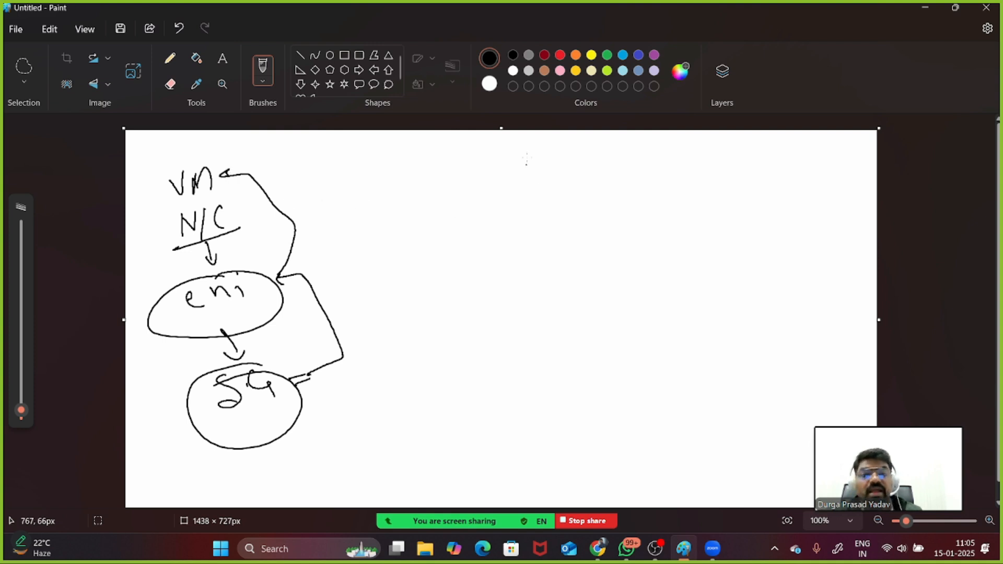
# Draw a vertical divider beside the VM chain and write NACL on its other side, underlined and circled
pyautogui.moveTo(528, 137); pyautogui.dragTo(503, 433)
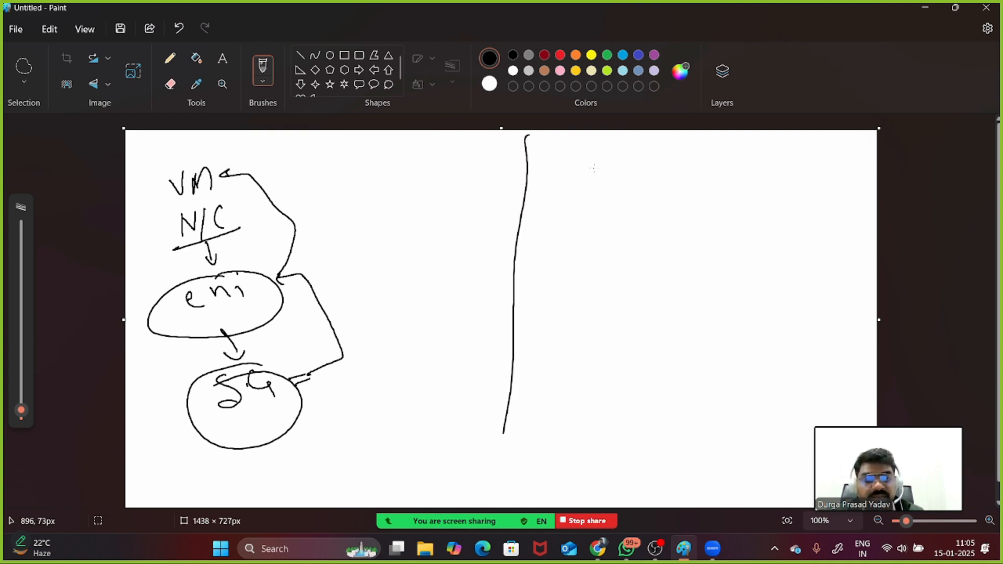
pyautogui.moveTo(586, 181)
pyautogui.mouseDown()
pyautogui.moveTo(596, 154)
pyautogui.moveTo(618, 152)
pyautogui.moveTo(622, 175)
pyautogui.moveTo(644, 175)
pyautogui.mouseUp()
pyautogui.moveTo(629, 169); pyautogui.dragTo(665, 176)
pyautogui.moveTo(679, 152); pyautogui.dragTo(706, 180)
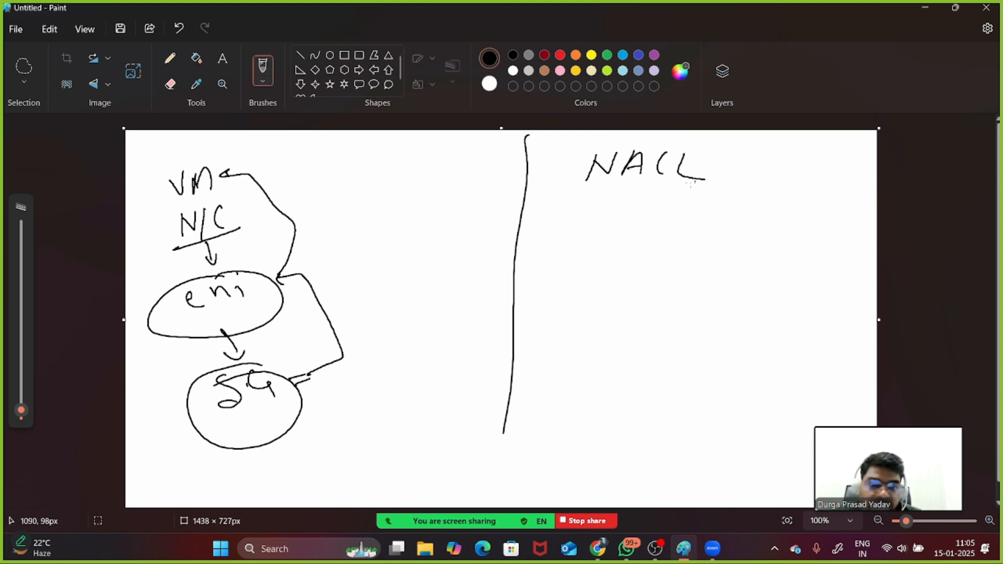
pyautogui.moveTo(599, 194); pyautogui.dragTo(705, 180)
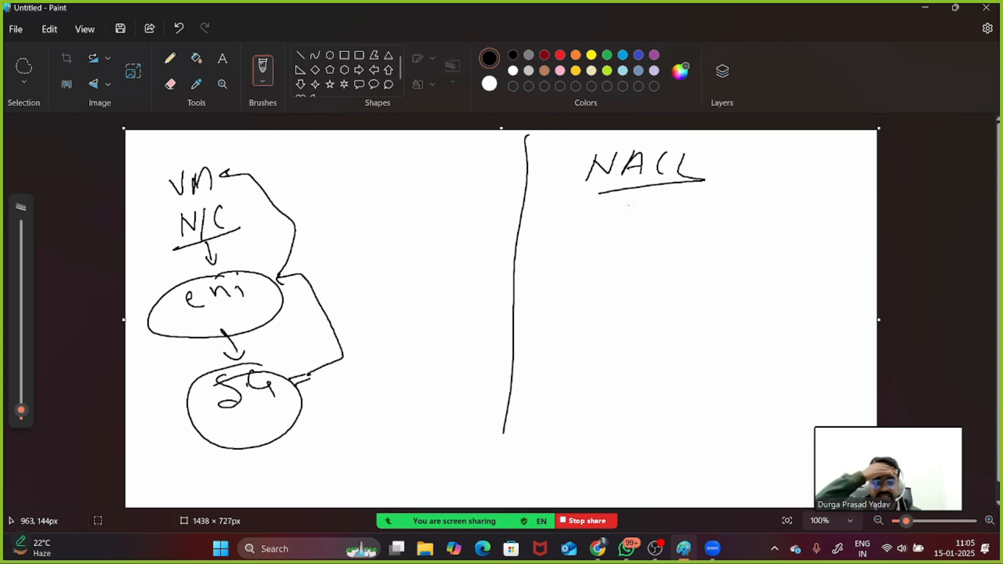
pyautogui.moveTo(681, 152)
pyautogui.mouseDown()
pyautogui.moveTo(674, 203)
pyautogui.moveTo(656, 145)
pyautogui.mouseUp()
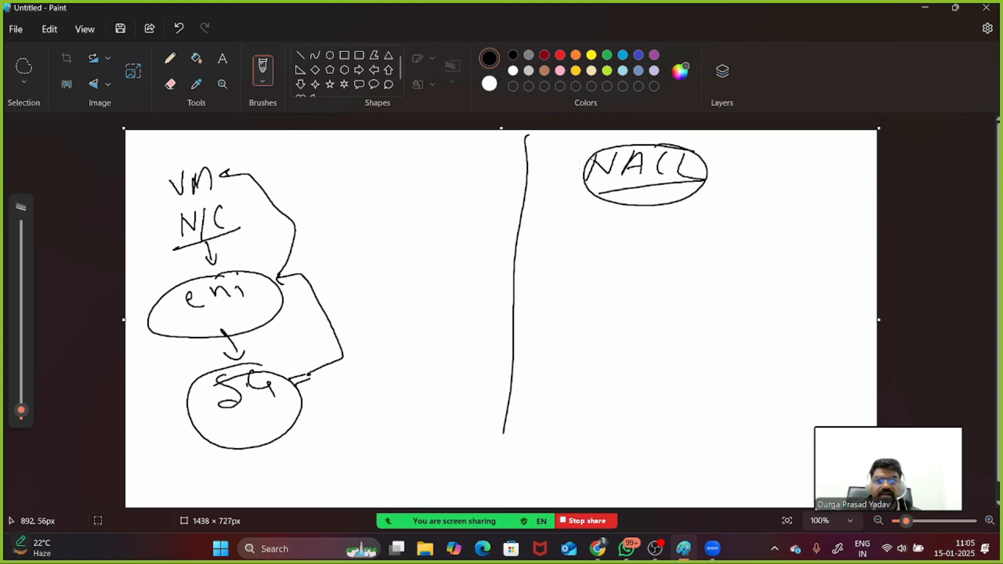
# Circle VM, write an underlined SG with an arrow to it, and draw strokes pointing into the NACL circle
pyautogui.moveTo(222, 173)
pyautogui.mouseDown()
pyautogui.moveTo(157, 209)
pyautogui.moveTo(230, 172)
pyautogui.mouseUp()
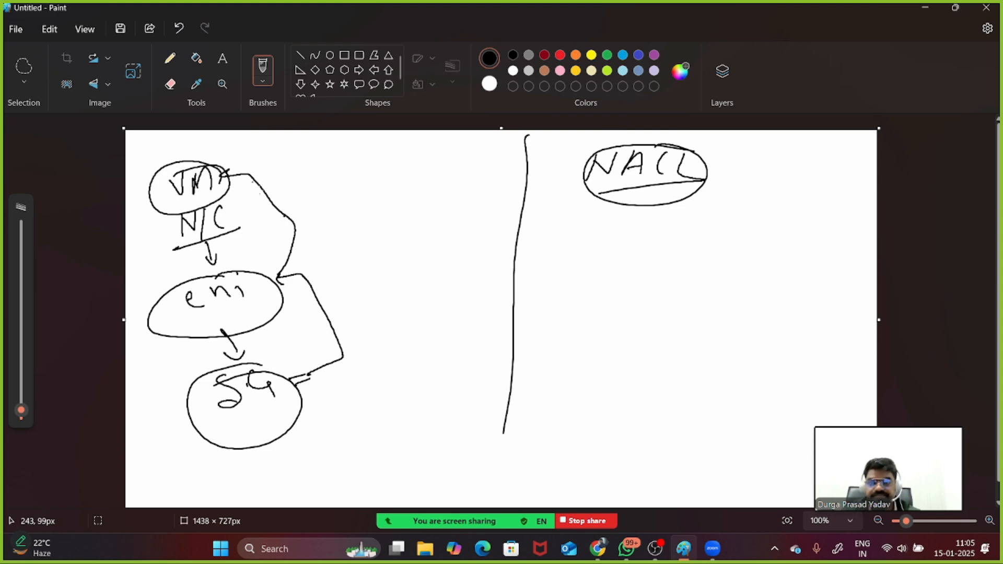
pyautogui.moveTo(428, 135)
pyautogui.mouseDown()
pyautogui.moveTo(407, 164)
pyautogui.moveTo(443, 162)
pyautogui.moveTo(451, 183)
pyautogui.moveTo(245, 200)
pyautogui.moveTo(254, 176)
pyautogui.mouseUp()
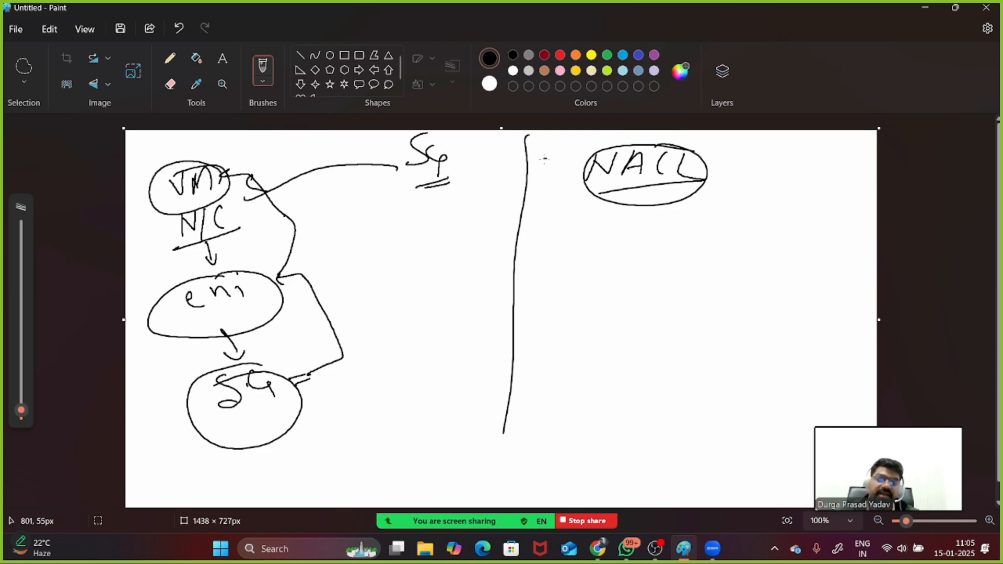
pyautogui.moveTo(545, 159); pyautogui.dragTo(577, 172)
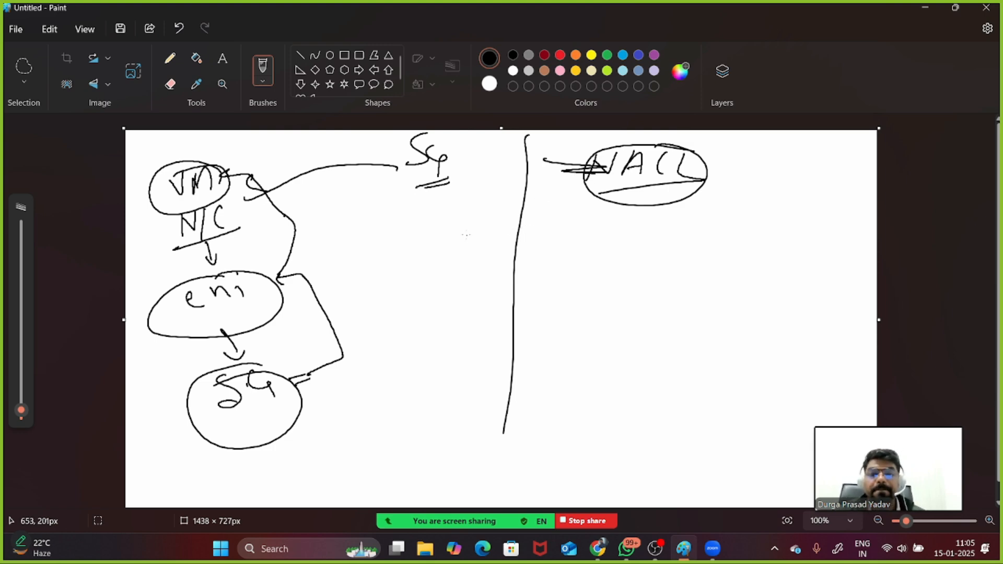
# Start another blank canvas, discarding the unsaved VM and NACL drawing
pyautogui.click(26, 30)
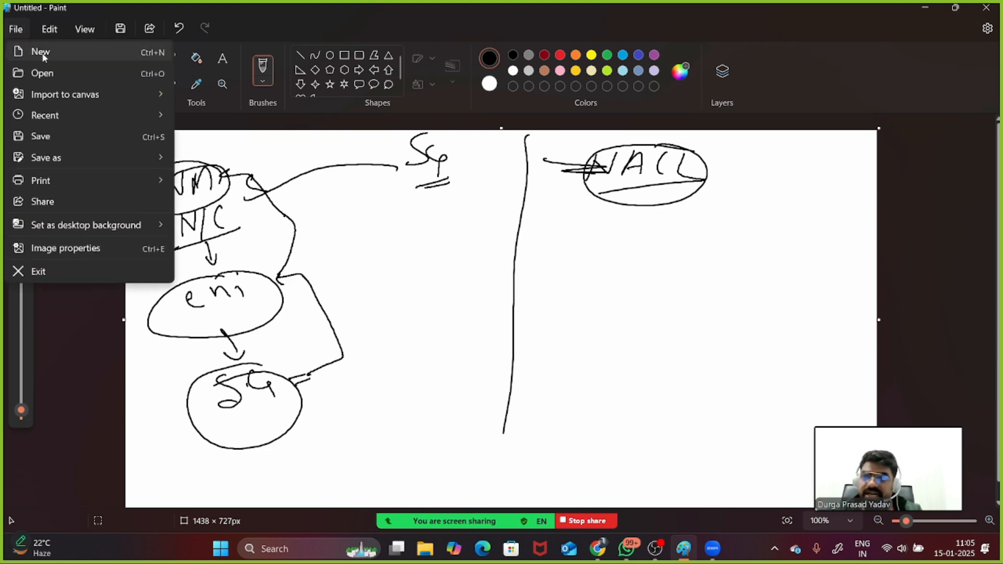
pyautogui.click(44, 56)
pyautogui.click(501, 317)
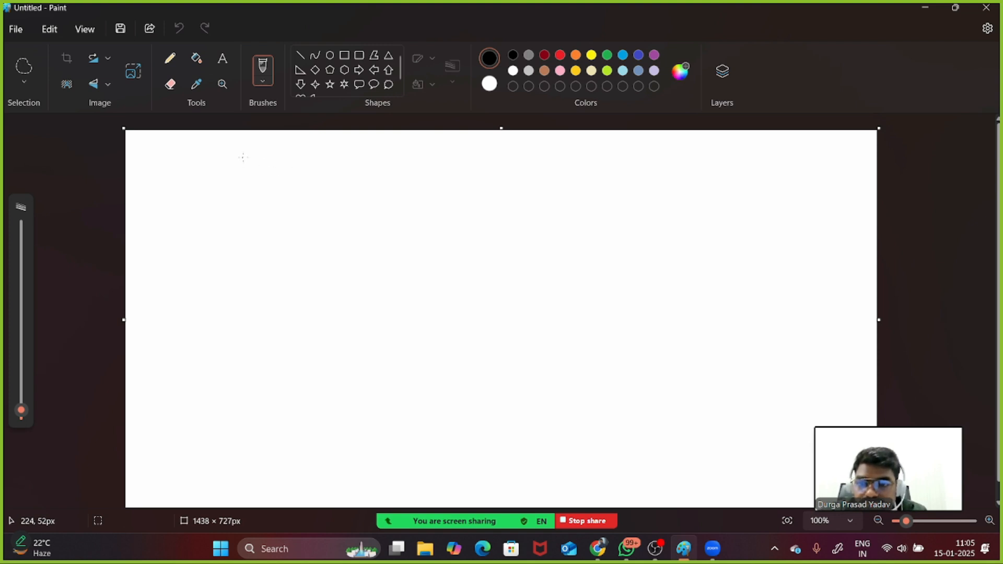
# Write SG and NACL as two widely spaced, underlined headings along the canvas's upper edge
pyautogui.moveTo(241, 158)
pyautogui.mouseDown()
pyautogui.moveTo(231, 159)
pyautogui.moveTo(228, 177)
pyautogui.mouseUp()
pyautogui.moveTo(267, 151); pyautogui.dragTo(270, 186)
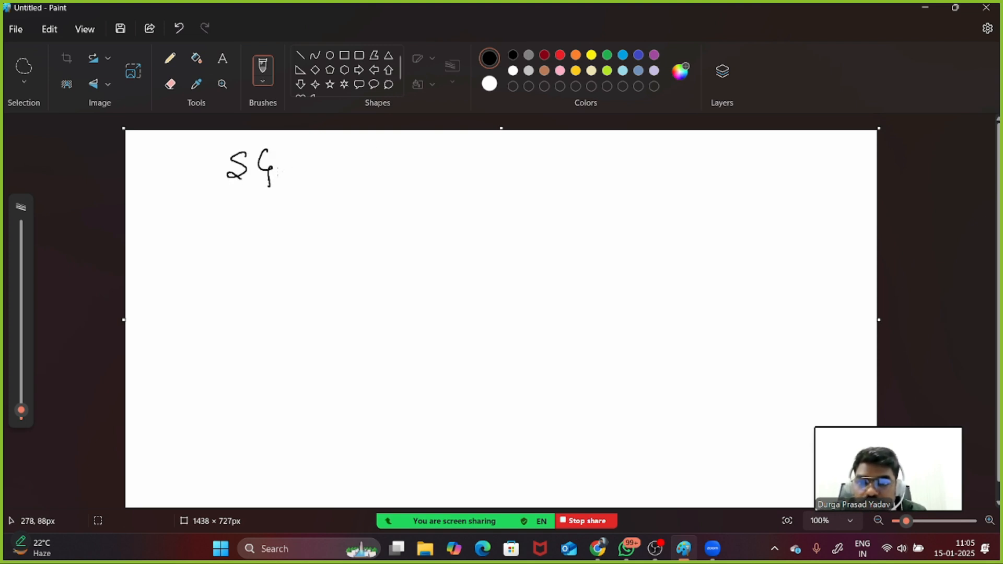
pyautogui.moveTo(636, 163); pyautogui.dragTo(651, 151)
pyautogui.moveTo(662, 163)
pyautogui.mouseDown()
pyautogui.moveTo(667, 152)
pyautogui.moveTo(671, 163)
pyautogui.mouseUp()
pyautogui.moveTo(688, 148)
pyautogui.mouseDown()
pyautogui.moveTo(686, 158)
pyautogui.moveTo(711, 157)
pyautogui.mouseUp()
pyautogui.moveTo(628, 174)
pyautogui.mouseDown()
pyautogui.moveTo(697, 166)
pyautogui.moveTo(691, 173)
pyautogui.mouseUp()
pyautogui.moveTo(204, 205); pyautogui.dragTo(243, 211)
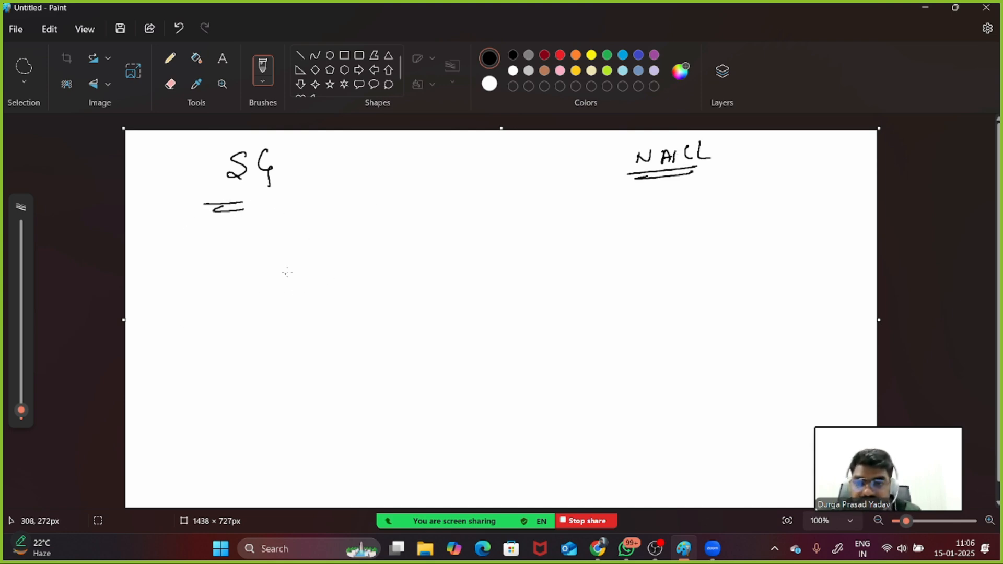
# Draw a box under SG with an inbound arrow marked by a cross and an outbound arrow marked by a tick
pyautogui.moveTo(268, 281); pyautogui.dragTo(268, 302)
pyautogui.moveTo(265, 272)
pyautogui.mouseDown()
pyautogui.moveTo(314, 286)
pyautogui.moveTo(266, 303)
pyautogui.mouseUp()
pyautogui.moveTo(176, 354); pyautogui.dragTo(243, 302)
pyautogui.moveTo(171, 288); pyautogui.dragTo(171, 320)
pyautogui.moveTo(156, 299); pyautogui.dragTo(192, 312)
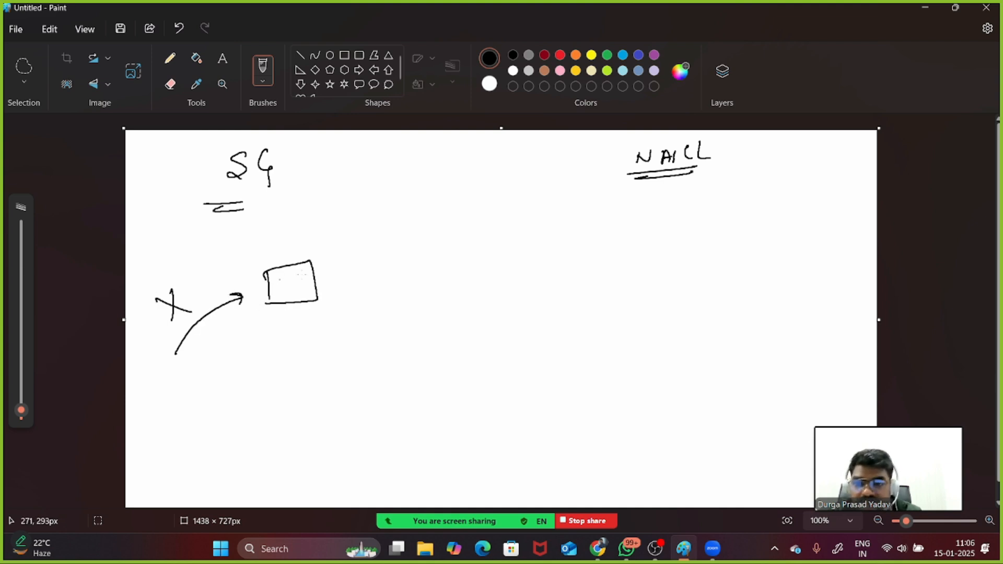
pyautogui.moveTo(315, 279)
pyautogui.mouseDown()
pyautogui.moveTo(386, 282)
pyautogui.moveTo(380, 273)
pyautogui.mouseUp()
pyautogui.moveTo(326, 248); pyautogui.dragTo(391, 235)
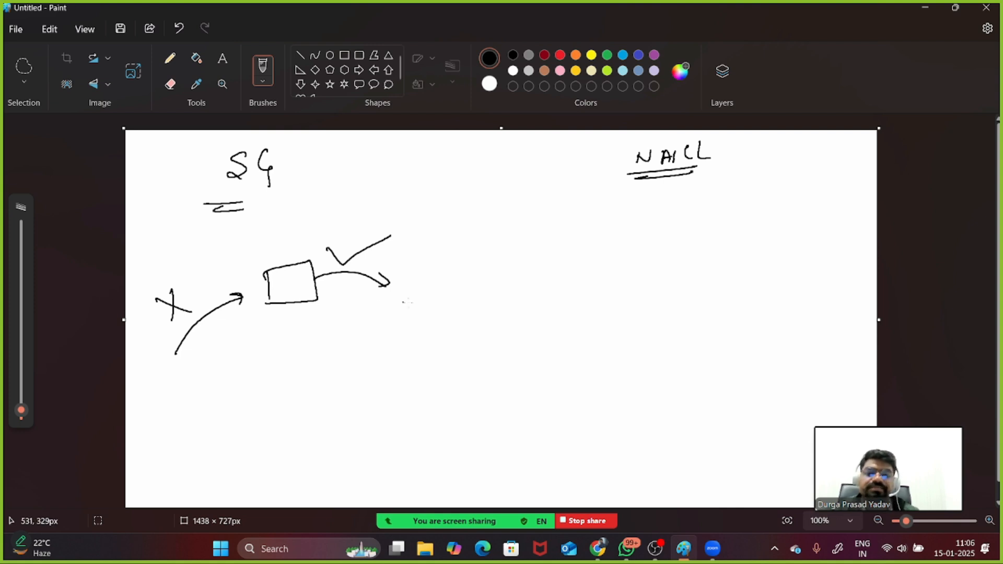
# Draw a box with an inbound arrow under NACL, and scrawl a crossing stroke beneath the NACL heading
pyautogui.moveTo(647, 265); pyautogui.dragTo(647, 294)
pyautogui.moveTo(644, 259)
pyautogui.mouseDown()
pyautogui.moveTo(703, 252)
pyautogui.moveTo(679, 294)
pyautogui.moveTo(644, 283)
pyautogui.mouseUp()
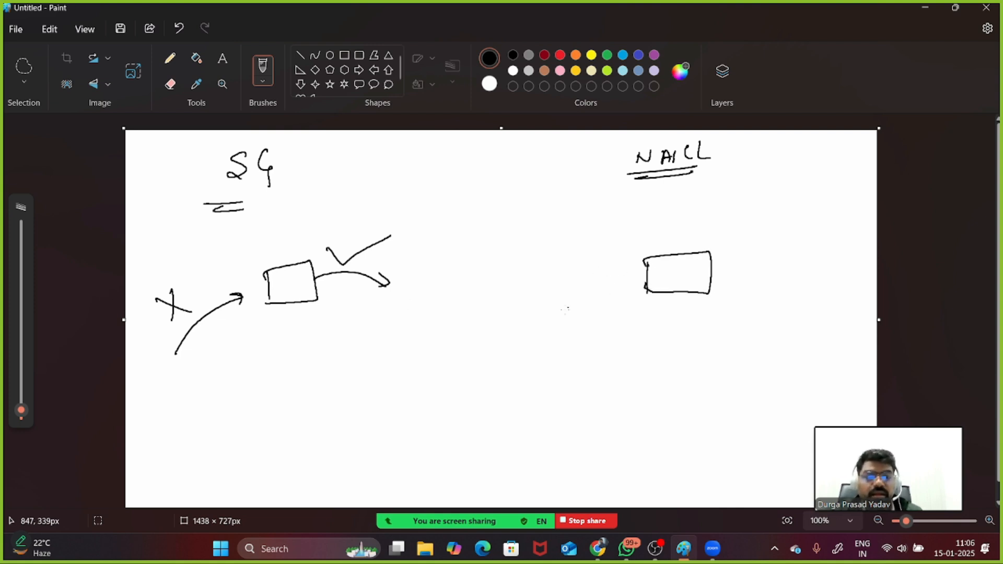
pyautogui.moveTo(537, 323)
pyautogui.mouseDown()
pyautogui.moveTo(633, 275)
pyautogui.moveTo(626, 289)
pyautogui.mouseUp()
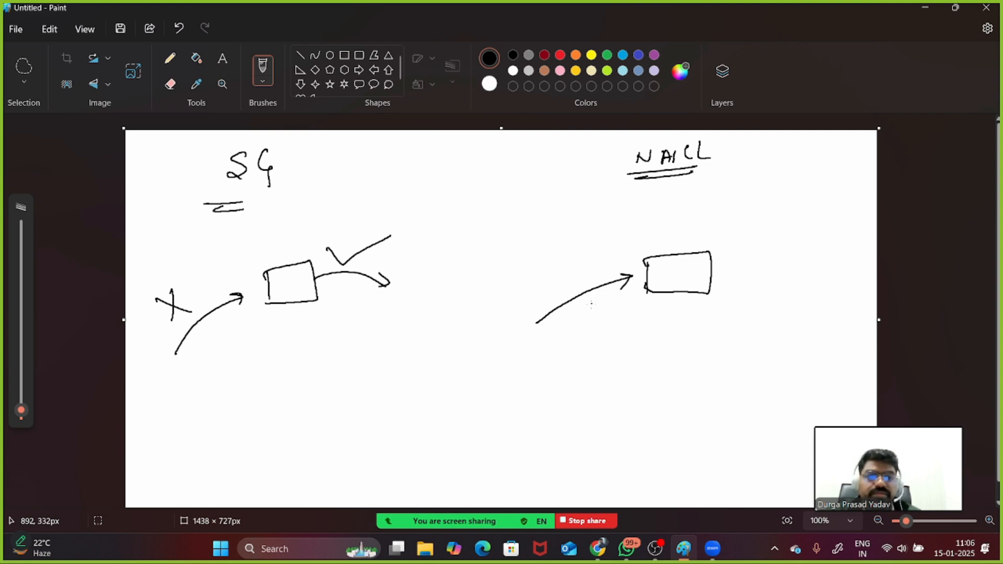
pyautogui.moveTo(636, 183)
pyautogui.mouseDown()
pyautogui.moveTo(661, 160)
pyautogui.moveTo(691, 202)
pyautogui.mouseUp()
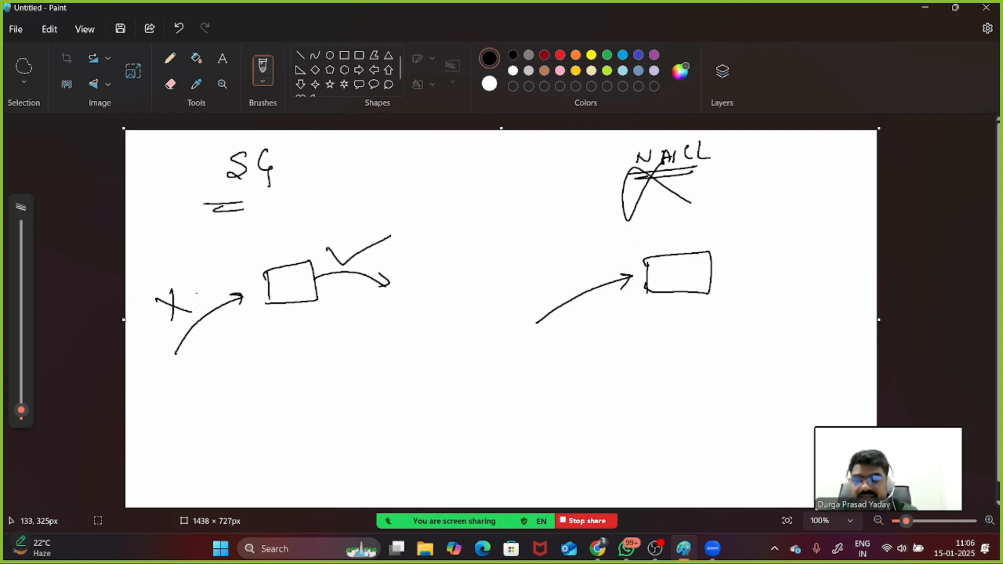
# Extend the underline of the SG heading and retrace the SG box's inbound and outbound arrows
pyautogui.moveTo(236, 202)
pyautogui.mouseDown()
pyautogui.moveTo(270, 196)
pyautogui.moveTo(260, 204)
pyautogui.mouseUp()
pyautogui.moveTo(178, 351); pyautogui.dragTo(242, 296)
pyautogui.moveTo(229, 294); pyautogui.dragTo(237, 299)
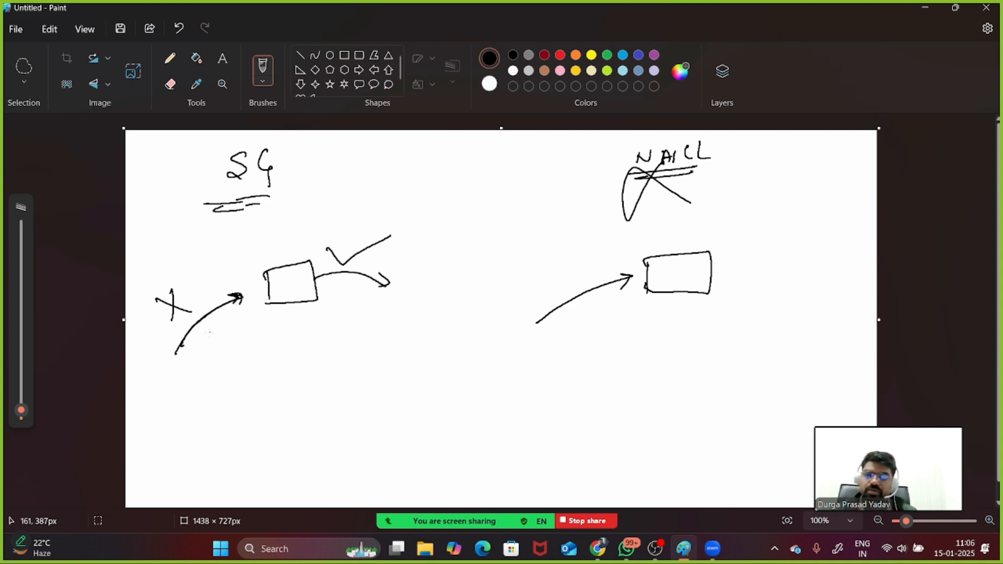
pyautogui.moveTo(314, 275); pyautogui.dragTo(393, 286)
pyautogui.moveTo(392, 286); pyautogui.dragTo(377, 291)
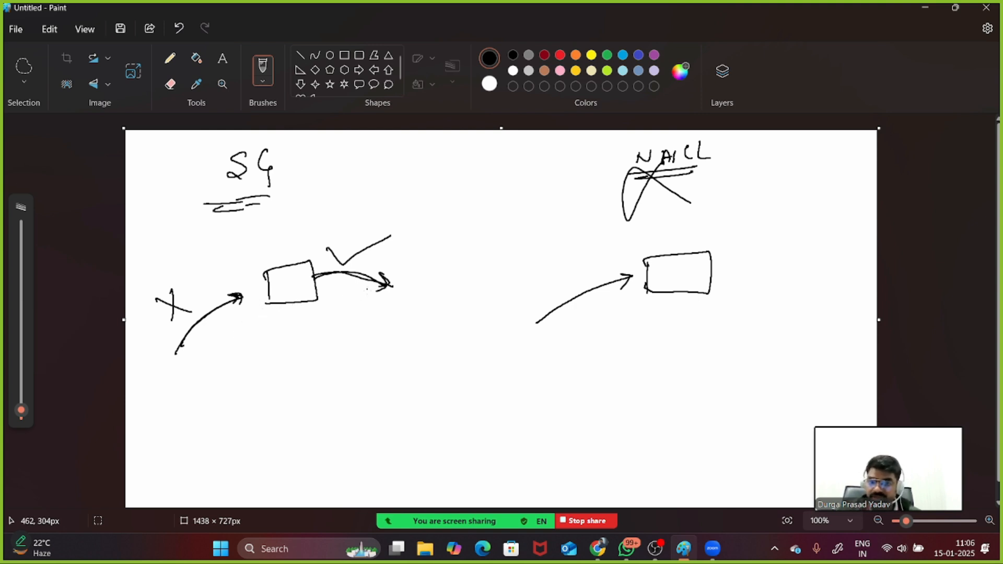
# Write "Everything" beneath the SG box's outbound arrow
pyautogui.moveTo(366, 307)
pyautogui.mouseDown()
pyautogui.moveTo(355, 320)
pyautogui.moveTo(365, 309)
pyautogui.mouseUp()
pyautogui.moveTo(368, 306); pyautogui.dragTo(413, 302)
pyautogui.moveTo(416, 292)
pyautogui.mouseDown()
pyautogui.moveTo(416, 302)
pyautogui.moveTo(438, 299)
pyautogui.moveTo(456, 321)
pyautogui.mouseUp()
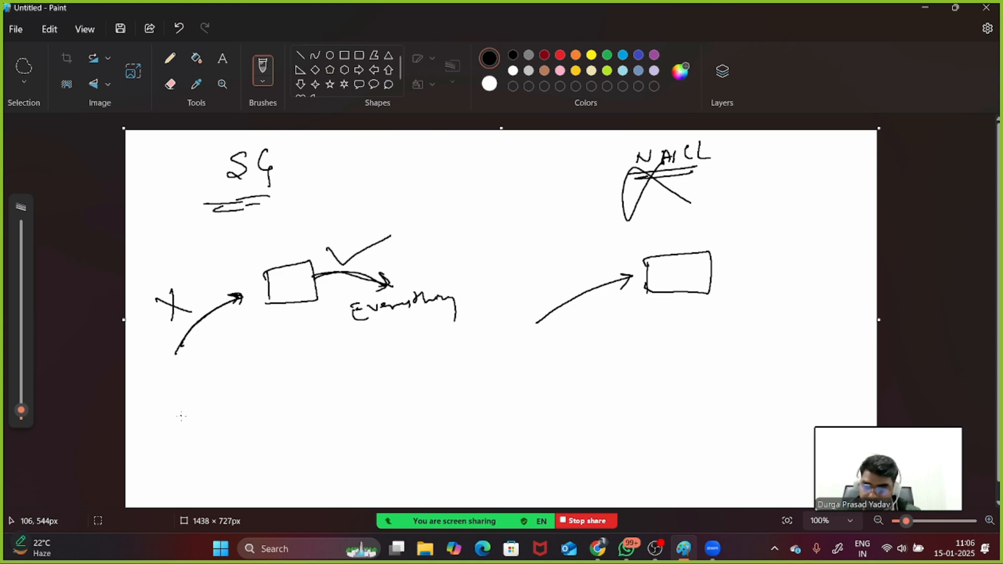
# Write "Add" by the SG box's inbound arrow, add RDP with a circled 3389, and draw a second inbound arrow
pyautogui.moveTo(176, 387)
pyautogui.mouseDown()
pyautogui.moveTo(201, 361)
pyautogui.moveTo(214, 363)
pyautogui.moveTo(200, 241)
pyautogui.moveTo(207, 245)
pyautogui.mouseUp()
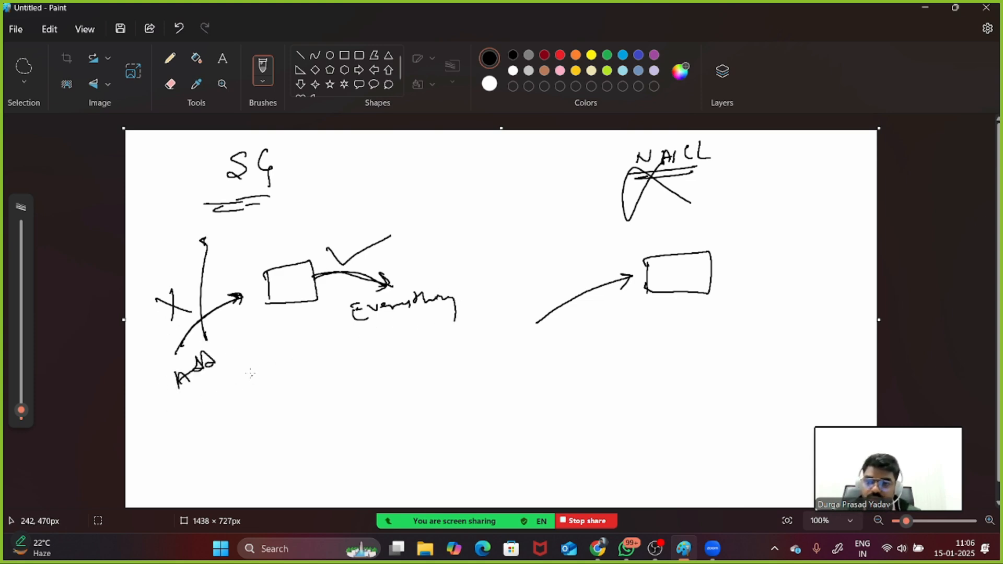
pyautogui.moveTo(241, 375); pyautogui.dragTo(242, 358)
pyautogui.moveTo(242, 358)
pyautogui.mouseDown()
pyautogui.moveTo(257, 371)
pyautogui.moveTo(270, 355)
pyautogui.mouseUp()
pyautogui.moveTo(242, 398)
pyautogui.mouseDown()
pyautogui.moveTo(247, 411)
pyautogui.moveTo(284, 388)
pyautogui.mouseUp()
pyautogui.moveTo(296, 384)
pyautogui.mouseDown()
pyautogui.moveTo(309, 402)
pyautogui.moveTo(285, 445)
pyautogui.moveTo(264, 380)
pyautogui.mouseUp()
pyautogui.moveTo(182, 348); pyautogui.dragTo(246, 290)
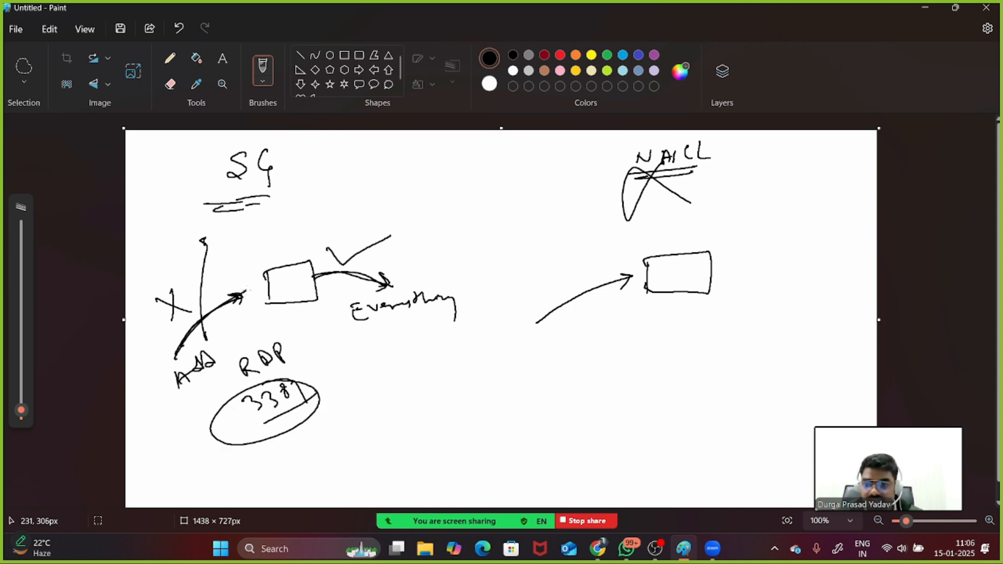
pyautogui.moveTo(197, 413)
pyautogui.mouseDown()
pyautogui.moveTo(188, 416)
pyautogui.moveTo(247, 325)
pyautogui.moveTo(254, 336)
pyautogui.mouseUp()
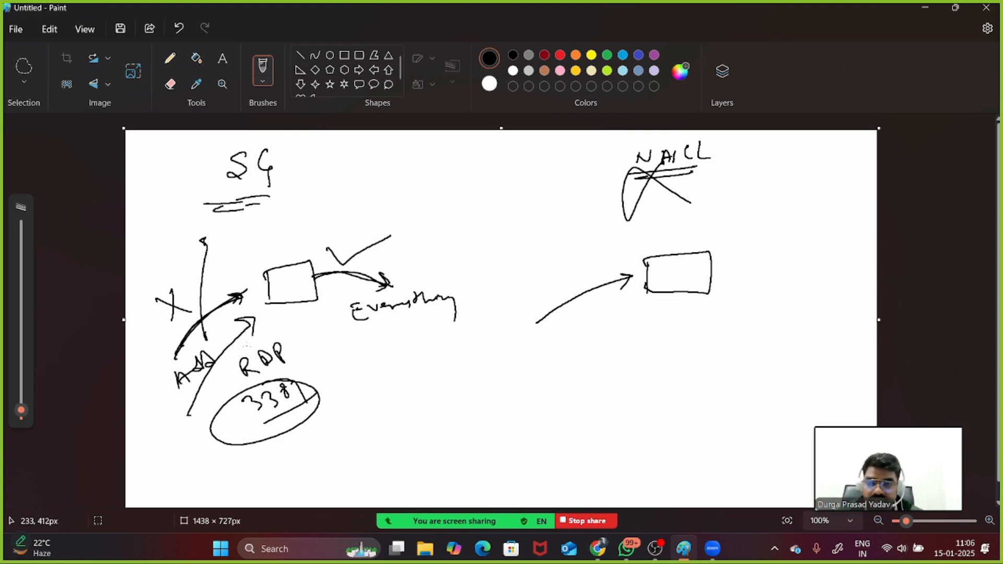
# Draw another outbound arrow from the SG box, write an underlined "All" nearby, and link 3389 to "Everything" with a curve
pyautogui.moveTo(309, 291); pyautogui.dragTo(423, 309)
pyautogui.moveTo(422, 257)
pyautogui.mouseDown()
pyautogui.moveTo(424, 267)
pyautogui.moveTo(464, 266)
pyautogui.mouseUp()
pyautogui.moveTo(295, 409)
pyautogui.mouseDown()
pyautogui.moveTo(315, 397)
pyautogui.moveTo(350, 315)
pyautogui.moveTo(366, 317)
pyautogui.mouseUp()
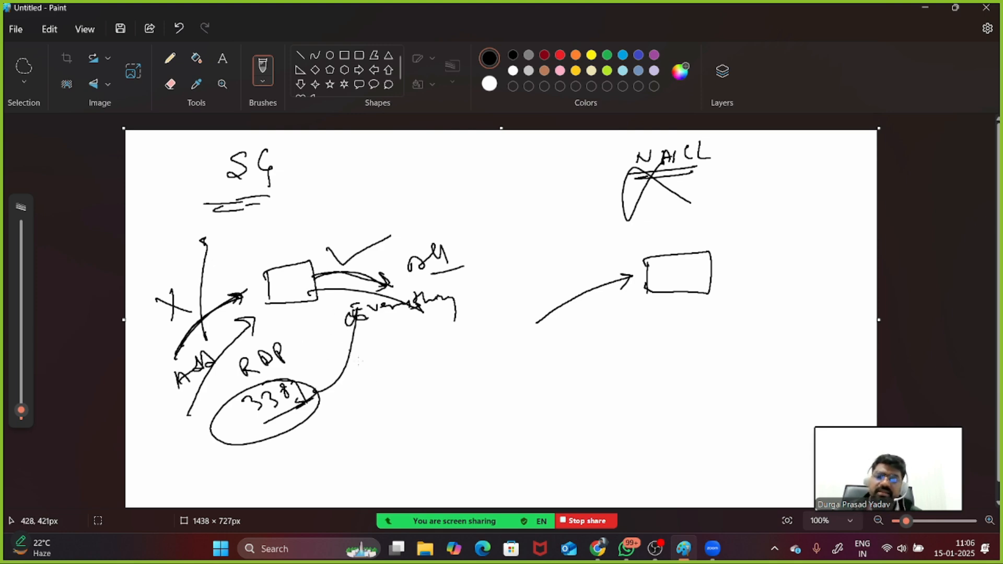
# Draw a large circle below "Everything" with a small circle at its top and bottom, labelling the top one VM
pyautogui.moveTo(426, 371)
pyautogui.mouseDown()
pyautogui.moveTo(447, 406)
pyautogui.moveTo(416, 372)
pyautogui.mouseUp()
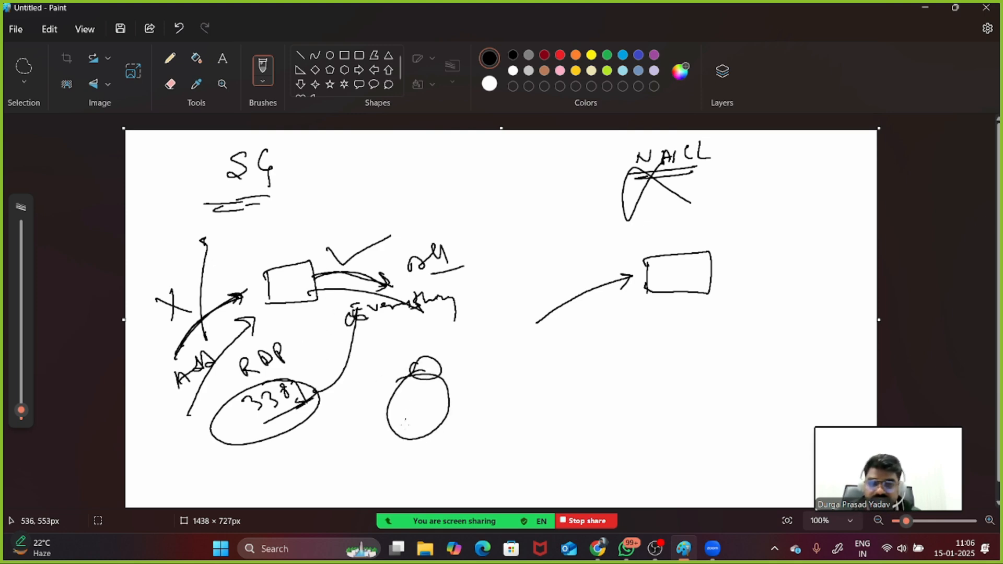
pyautogui.moveTo(409, 438)
pyautogui.mouseDown()
pyautogui.moveTo(408, 430)
pyautogui.moveTo(441, 451)
pyautogui.mouseUp()
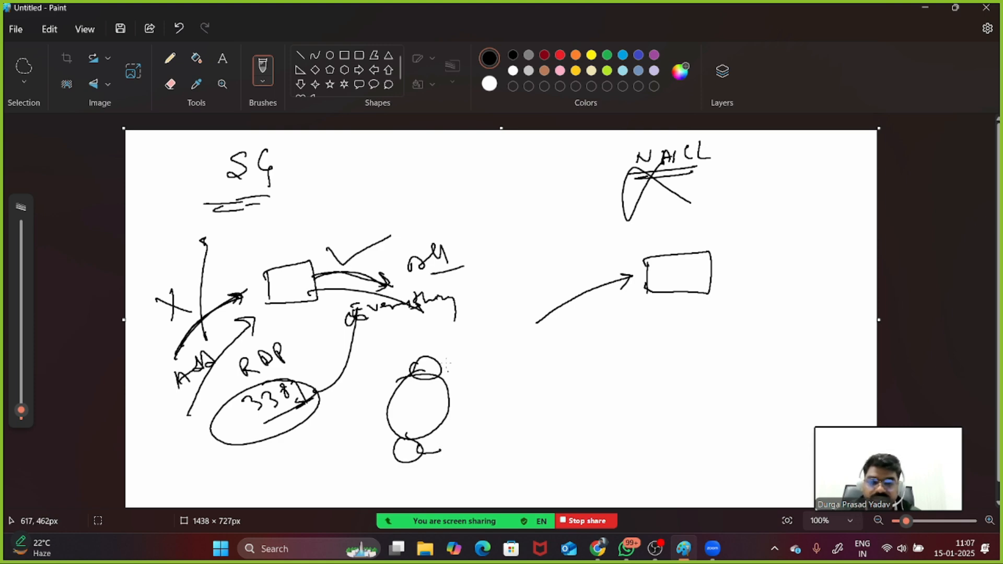
pyautogui.moveTo(435, 351); pyautogui.dragTo(463, 367)
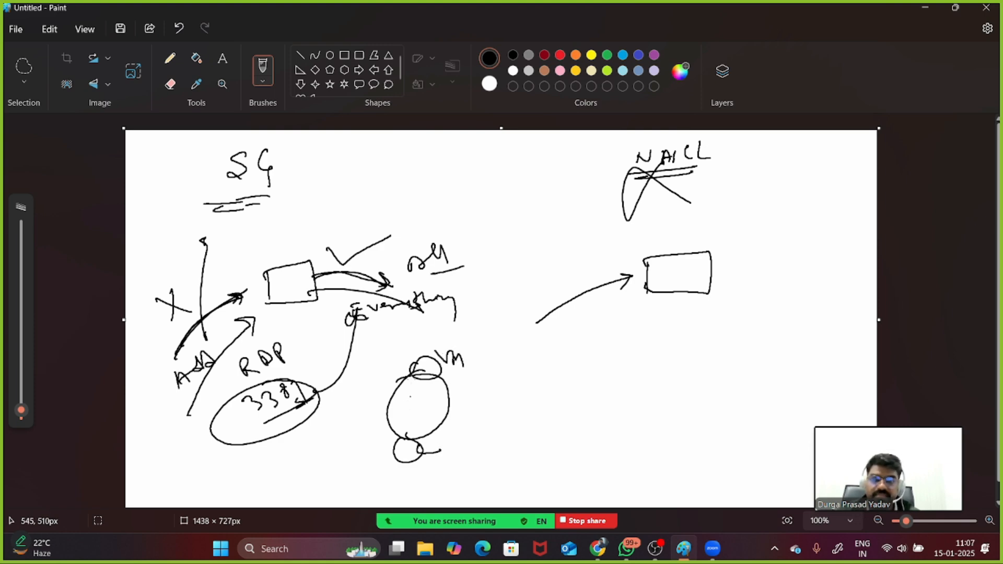
# Open a fresh blank canvas, discarding the unsaved SG and NACL comparison
pyautogui.click(16, 29)
pyautogui.click(33, 47)
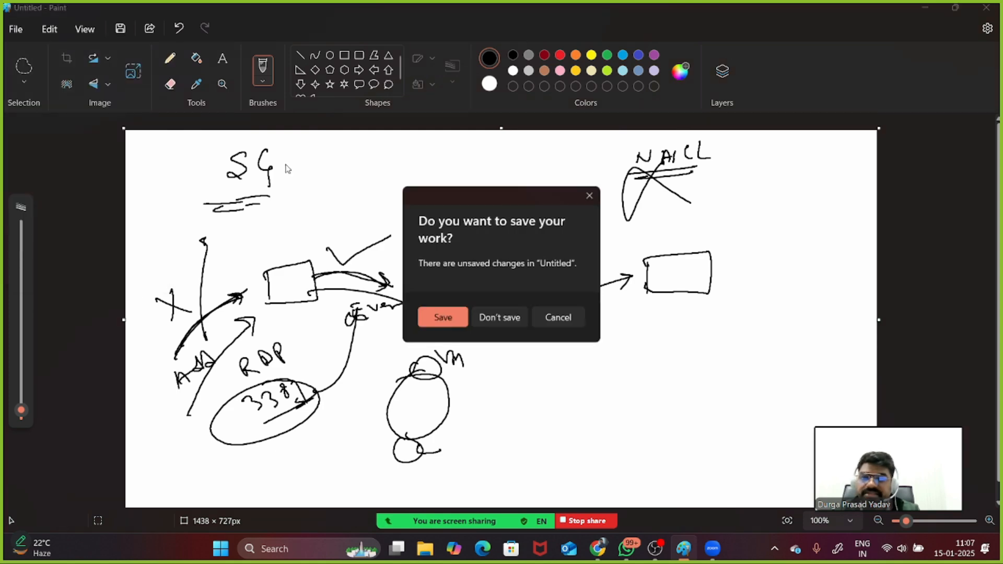
pyautogui.click(499, 320)
# Draw a square on the canvas's right half and a laptop shape labelled PM on its left half
pyautogui.moveTo(632, 242)
pyautogui.mouseDown()
pyautogui.moveTo(636, 302)
pyautogui.moveTo(728, 239)
pyautogui.moveTo(640, 313)
pyautogui.mouseUp()
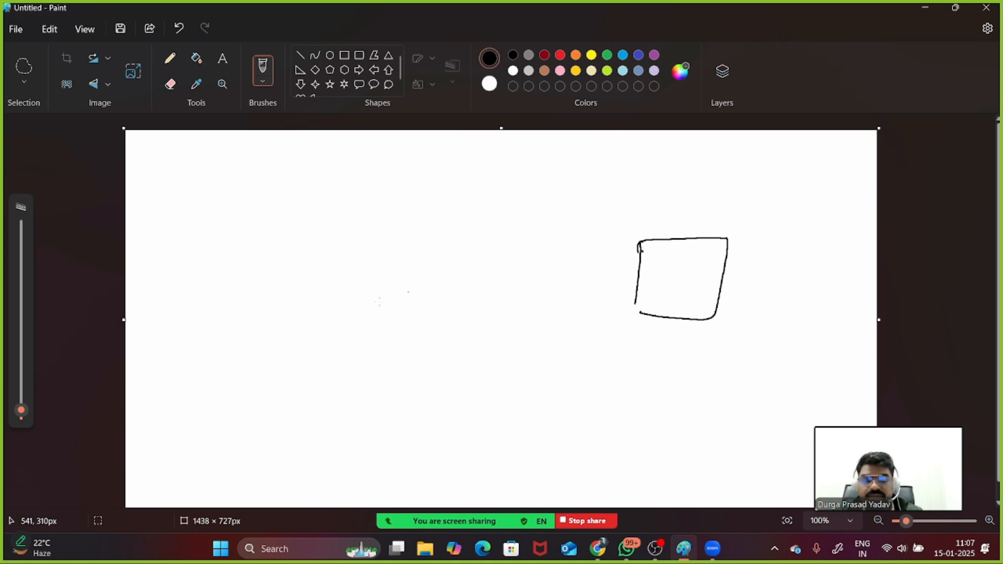
pyautogui.moveTo(300, 310)
pyautogui.mouseDown()
pyautogui.moveTo(333, 306)
pyautogui.moveTo(341, 323)
pyautogui.moveTo(327, 355)
pyautogui.moveTo(334, 296)
pyautogui.mouseUp()
pyautogui.moveTo(346, 347); pyautogui.dragTo(353, 335)
pyautogui.moveTo(294, 361); pyautogui.dragTo(287, 391)
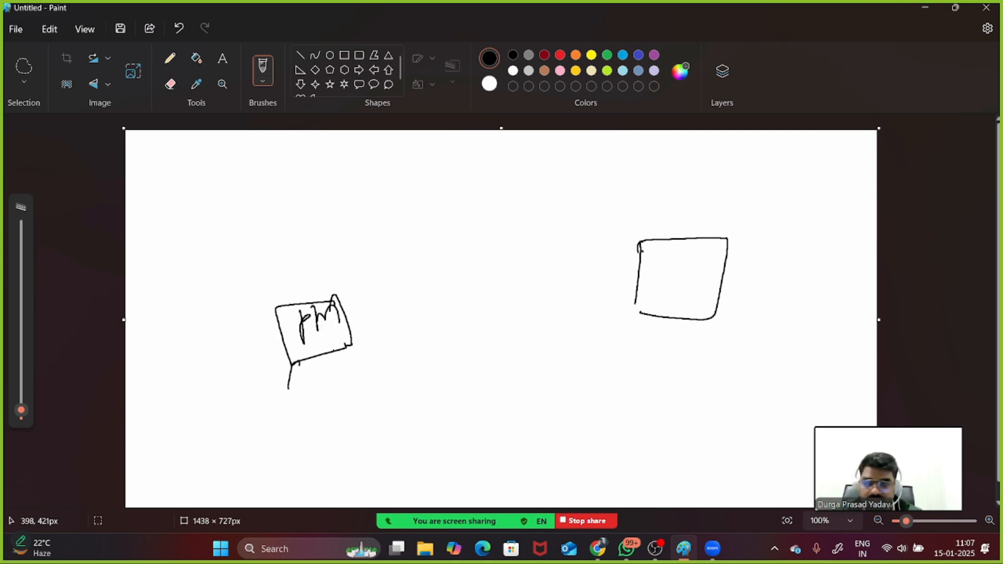
pyautogui.moveTo(337, 347); pyautogui.dragTo(348, 342)
pyautogui.moveTo(350, 344)
pyautogui.mouseDown()
pyautogui.moveTo(349, 387)
pyautogui.moveTo(282, 407)
pyautogui.moveTo(296, 383)
pyautogui.mouseUp()
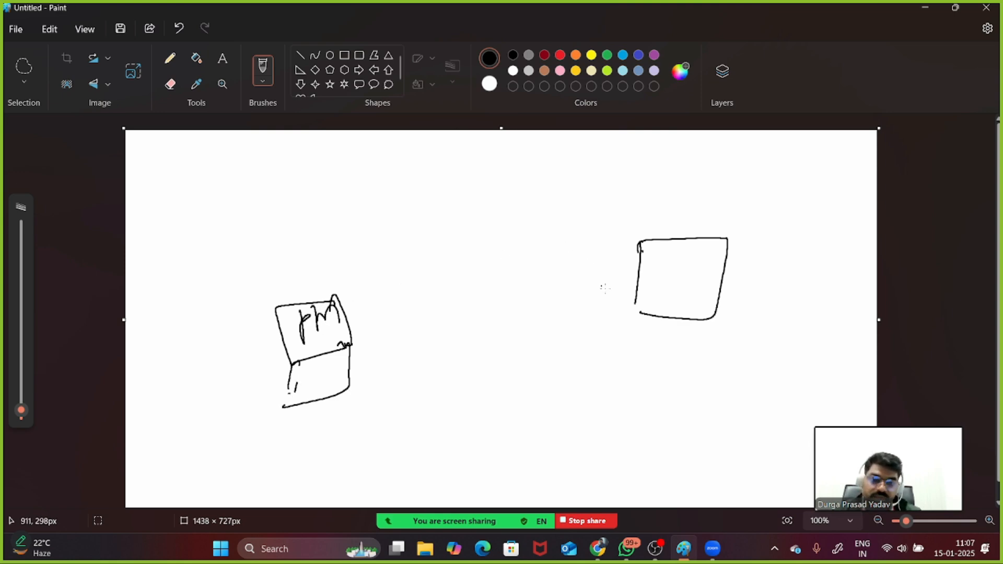
# Close the square's lower corner, label it VM, and draw a circled SG between it and the PM laptop
pyautogui.moveTo(634, 303); pyautogui.dragTo(648, 308)
pyautogui.moveTo(653, 272); pyautogui.dragTo(667, 271)
pyautogui.moveTo(670, 285)
pyautogui.mouseDown()
pyautogui.moveTo(678, 273)
pyautogui.moveTo(685, 284)
pyautogui.mouseUp()
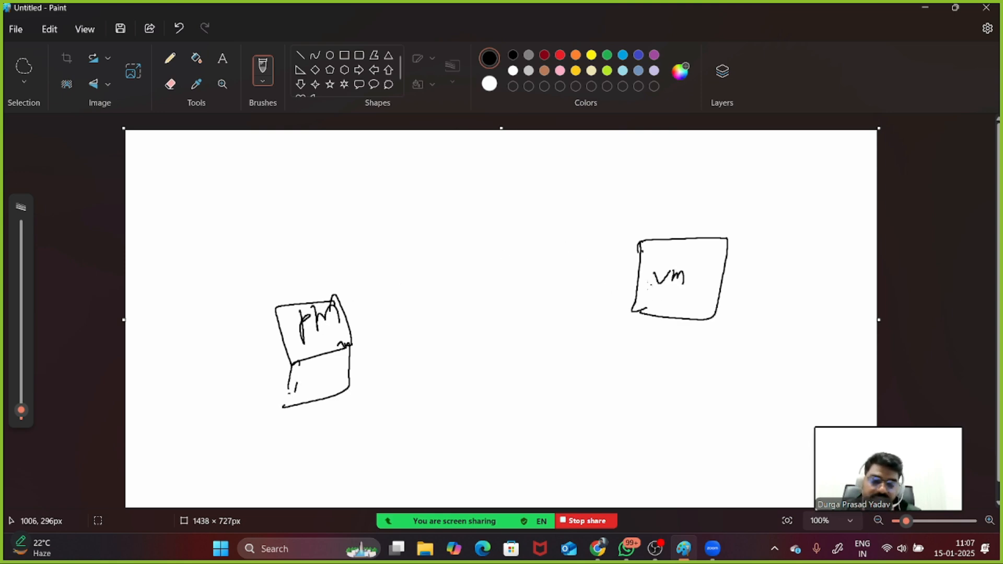
pyautogui.moveTo(561, 303)
pyautogui.mouseDown()
pyautogui.moveTo(552, 315)
pyautogui.moveTo(578, 320)
pyautogui.moveTo(584, 313)
pyautogui.moveTo(533, 288)
pyautogui.mouseUp()
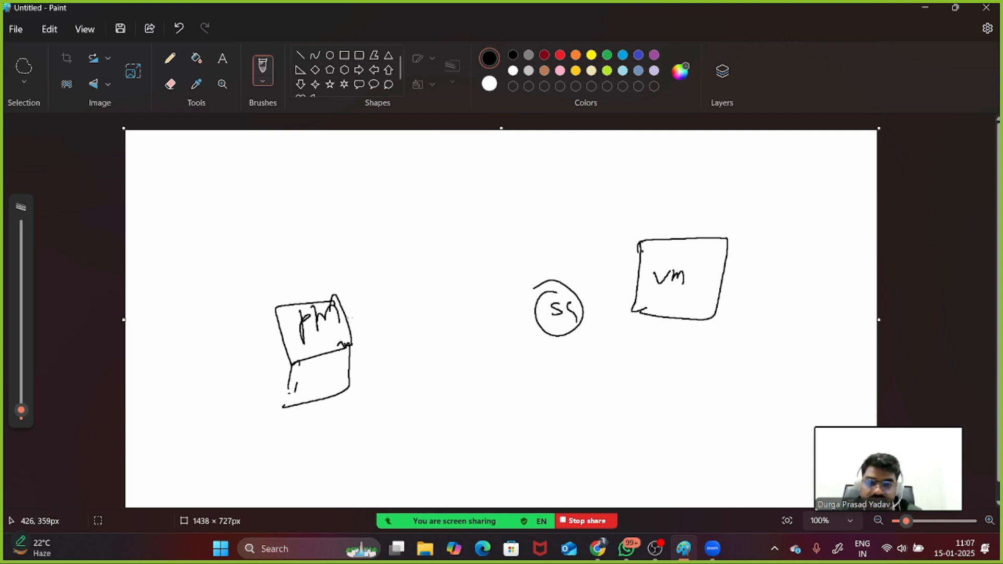
# Draw an arrow from the PM laptop to the VM square and write "inbound" above it
pyautogui.moveTo(348, 317)
pyautogui.mouseDown()
pyautogui.moveTo(436, 271)
pyautogui.moveTo(626, 255)
pyautogui.moveTo(619, 261)
pyautogui.mouseUp()
pyautogui.click(373, 231)
pyautogui.moveTo(375, 237)
pyautogui.mouseDown()
pyautogui.moveTo(376, 253)
pyautogui.moveTo(449, 225)
pyautogui.moveTo(458, 232)
pyautogui.mouseUp()
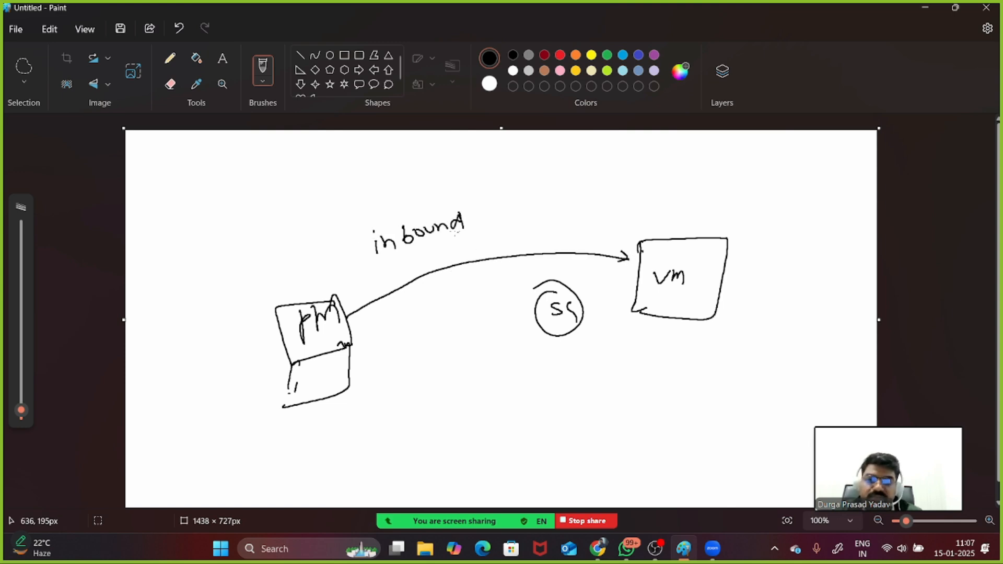
# Underline "inbound" and write "RDP (3389)" next to it along the arrow towards the VM
pyautogui.moveTo(387, 256)
pyautogui.mouseDown()
pyautogui.moveTo(476, 230)
pyautogui.moveTo(461, 257)
pyautogui.mouseUp()
pyautogui.moveTo(461, 243)
pyautogui.mouseDown()
pyautogui.moveTo(474, 255)
pyautogui.moveTo(491, 246)
pyautogui.mouseUp()
pyautogui.moveTo(498, 234)
pyautogui.mouseDown()
pyautogui.moveTo(498, 251)
pyautogui.moveTo(507, 239)
pyautogui.mouseUp()
pyautogui.moveTo(519, 226)
pyautogui.mouseDown()
pyautogui.moveTo(518, 243)
pyautogui.moveTo(548, 228)
pyautogui.moveTo(525, 243)
pyautogui.mouseUp()
pyautogui.moveTo(544, 226); pyautogui.dragTo(543, 240)
pyautogui.moveTo(542, 229); pyautogui.dragTo(546, 236)
pyautogui.moveTo(557, 227); pyautogui.dragTo(579, 241)
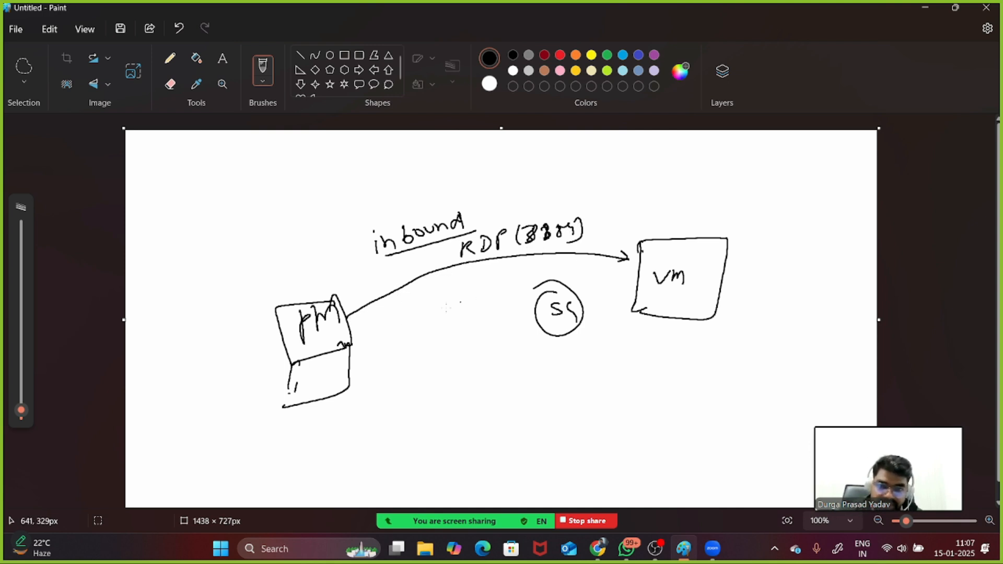
# Underline PM and SG, and write an underlined "RDP 3389" rule with source "Anywhere" below the SG circle and VM square
pyautogui.moveTo(307, 342); pyautogui.dragTo(340, 317)
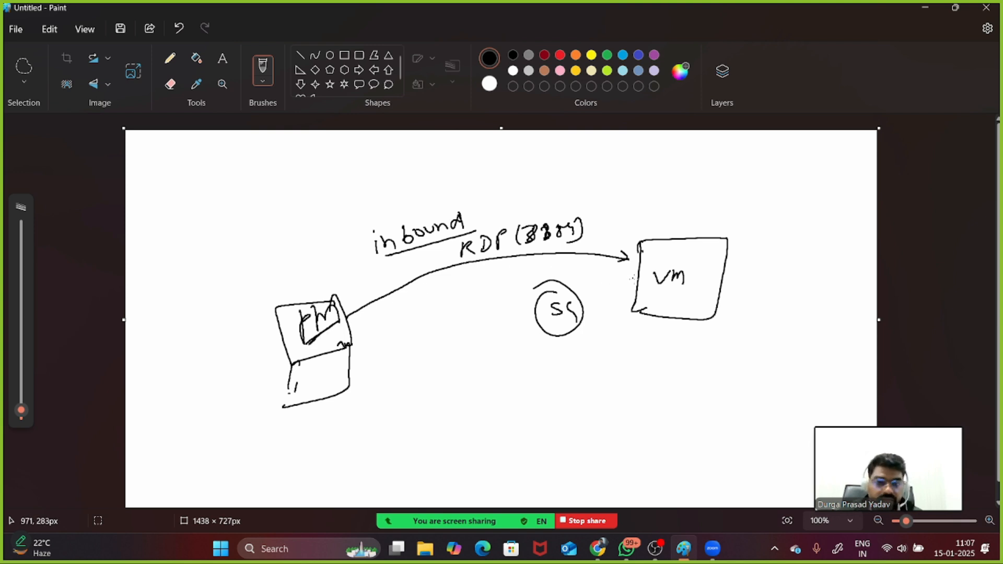
pyautogui.moveTo(557, 327); pyautogui.dragTo(572, 322)
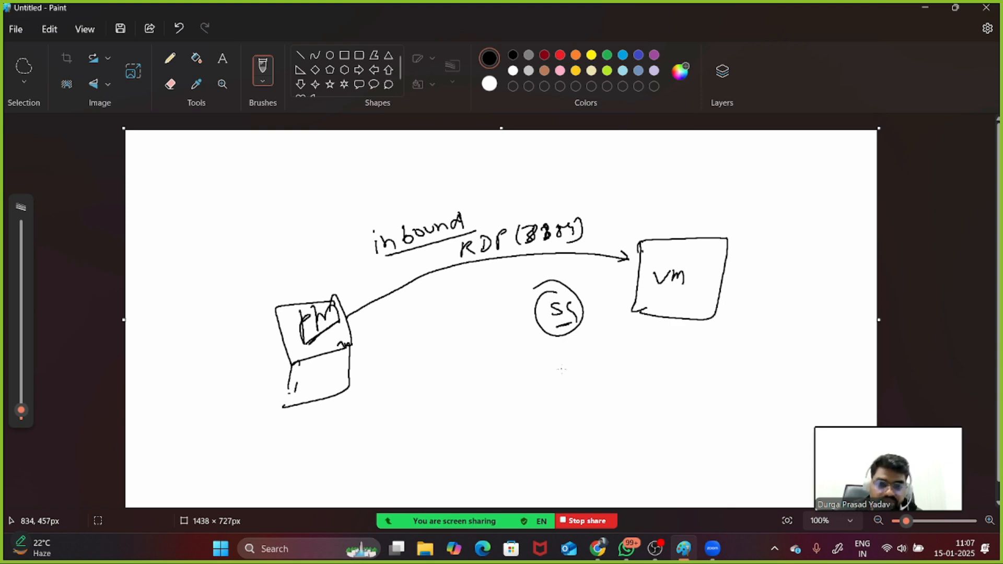
pyautogui.moveTo(558, 384)
pyautogui.mouseDown()
pyautogui.moveTo(572, 367)
pyautogui.moveTo(576, 383)
pyautogui.mouseUp()
pyautogui.moveTo(584, 366)
pyautogui.mouseDown()
pyautogui.moveTo(657, 373)
pyautogui.moveTo(649, 380)
pyautogui.mouseUp()
pyautogui.moveTo(669, 361)
pyautogui.mouseDown()
pyautogui.moveTo(672, 381)
pyautogui.moveTo(714, 380)
pyautogui.mouseUp()
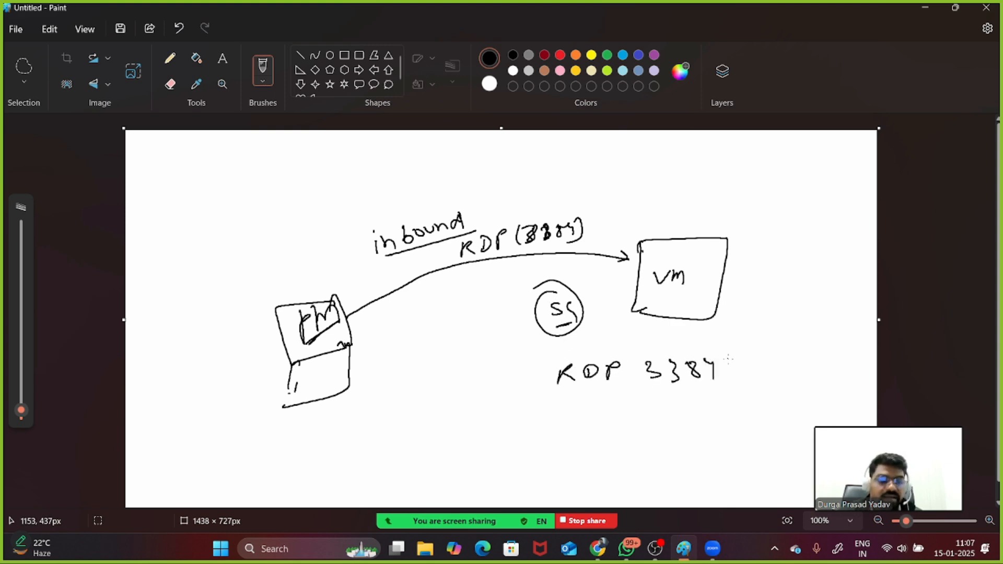
pyautogui.moveTo(784, 340)
pyautogui.mouseDown()
pyautogui.moveTo(775, 351)
pyautogui.moveTo(827, 345)
pyautogui.mouseUp()
pyautogui.moveTo(777, 382)
pyautogui.mouseDown()
pyautogui.moveTo(794, 367)
pyautogui.moveTo(824, 392)
pyautogui.moveTo(844, 372)
pyautogui.moveTo(861, 374)
pyautogui.mouseUp()
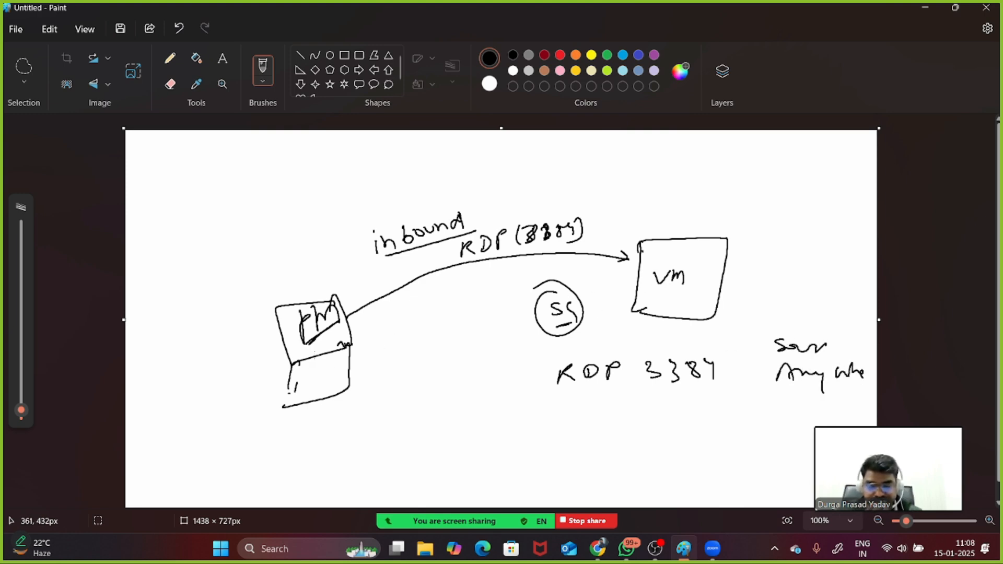
pyautogui.moveTo(303, 341); pyautogui.dragTo(326, 321)
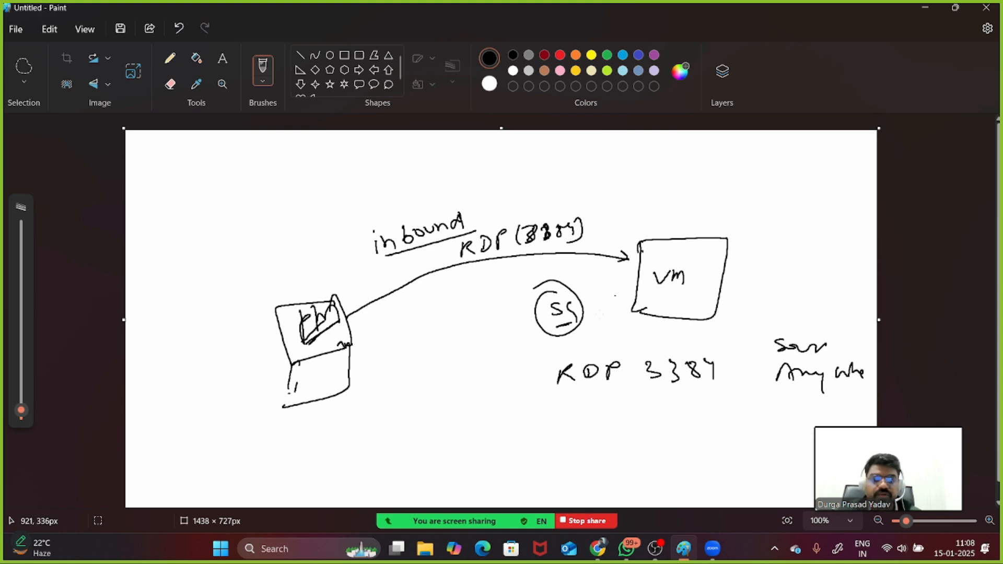
pyautogui.moveTo(563, 397); pyautogui.dragTo(823, 378)
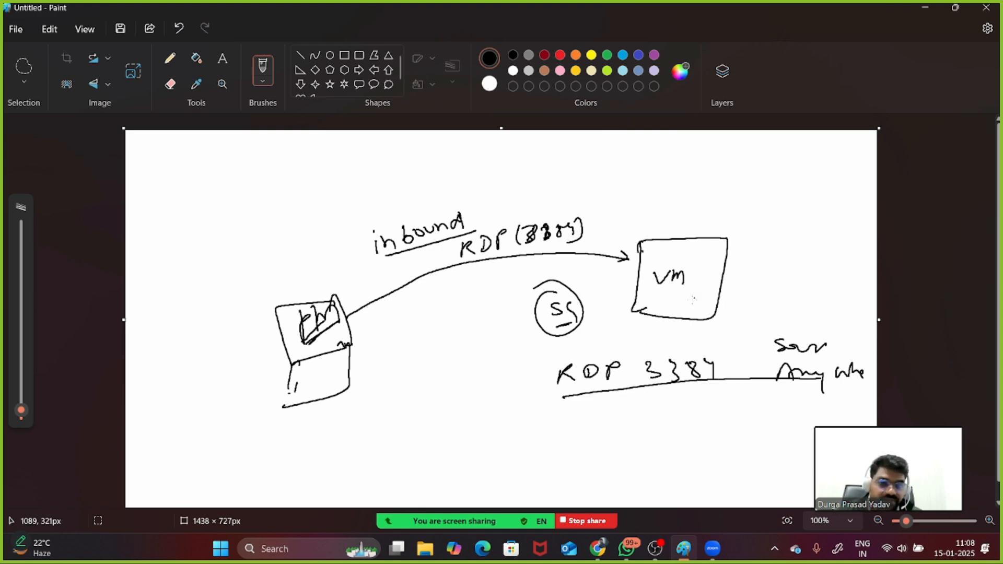
# Draw a return arrow from the VM to the PM laptop, labelled "out" above and a double-underlined "All" below
pyautogui.moveTo(647, 310)
pyautogui.mouseDown()
pyautogui.moveTo(473, 372)
pyautogui.moveTo(356, 366)
pyautogui.moveTo(375, 382)
pyautogui.mouseUp()
pyautogui.moveTo(429, 349); pyautogui.dragTo(463, 353)
pyautogui.moveTo(459, 332); pyautogui.dragTo(472, 342)
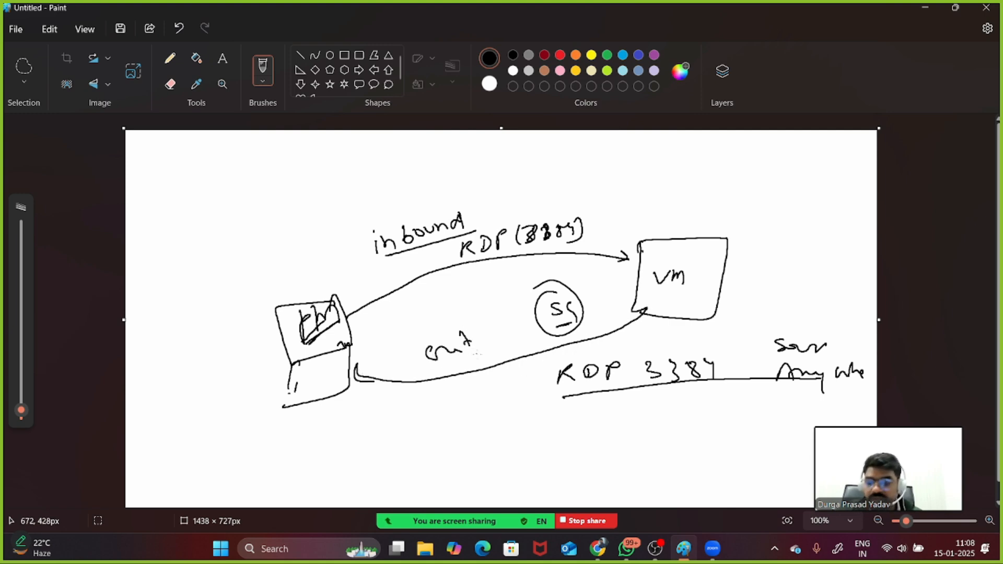
pyautogui.moveTo(458, 410)
pyautogui.mouseDown()
pyautogui.moveTo(462, 386)
pyautogui.moveTo(475, 403)
pyautogui.mouseUp()
pyautogui.moveTo(473, 390)
pyautogui.mouseDown()
pyautogui.moveTo(486, 376)
pyautogui.moveTo(495, 394)
pyautogui.mouseUp()
pyautogui.moveTo(468, 420); pyautogui.dragTo(502, 401)
pyautogui.moveTo(367, 367)
pyautogui.mouseDown()
pyautogui.moveTo(372, 397)
pyautogui.moveTo(353, 375)
pyautogui.mouseUp()
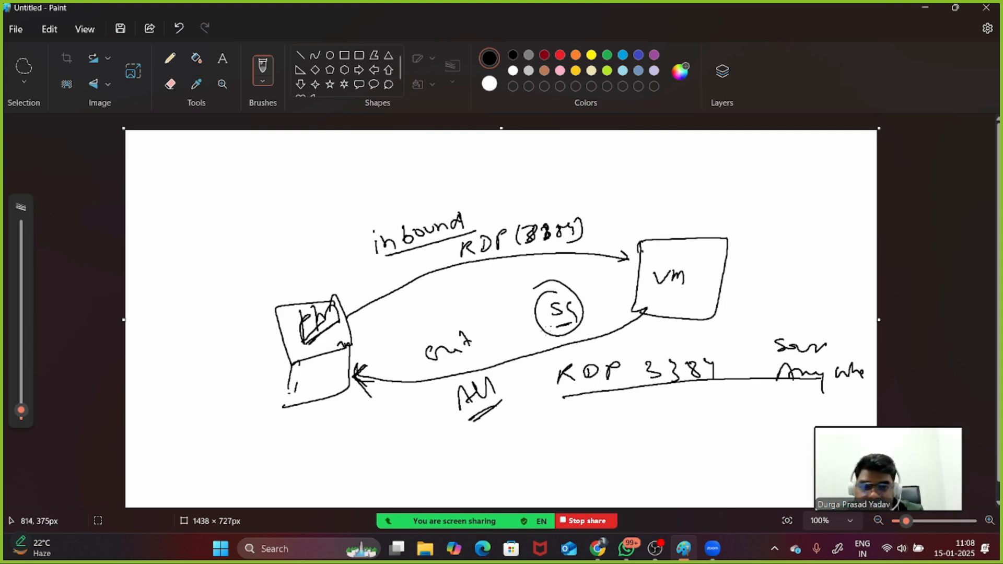
pyautogui.moveTo(454, 522)
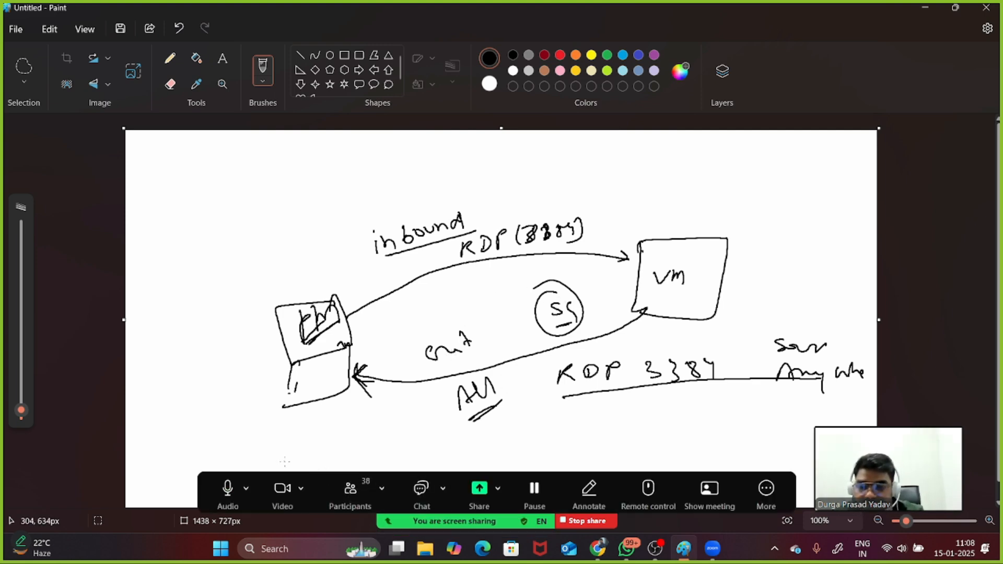
pyautogui.click(225, 485)
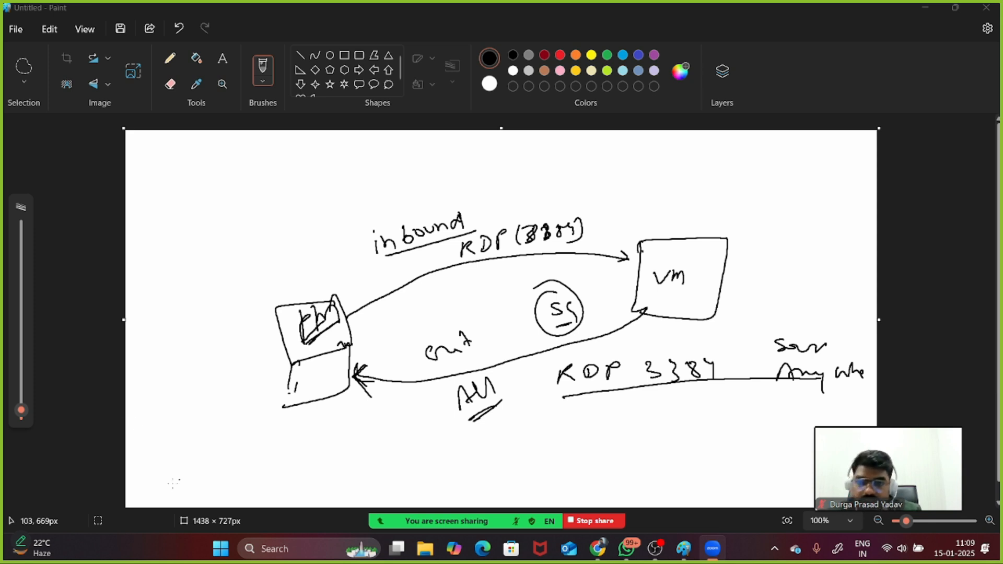
pyautogui.moveTo(245, 510)
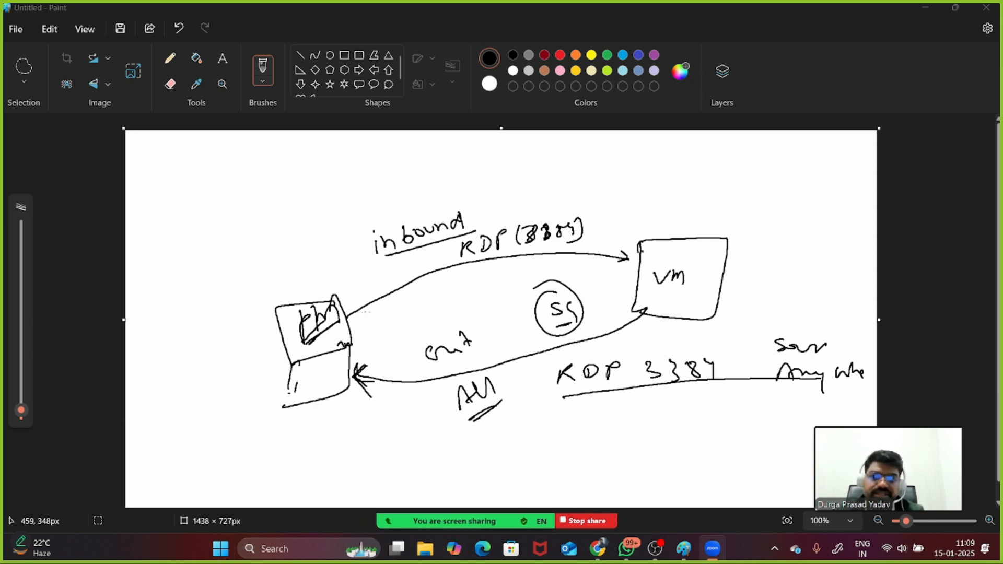
# Close the drawing without saving it, switch to the AWS console and open the form for creating a security group
pyautogui.click(979, 16)
pyautogui.click(497, 321)
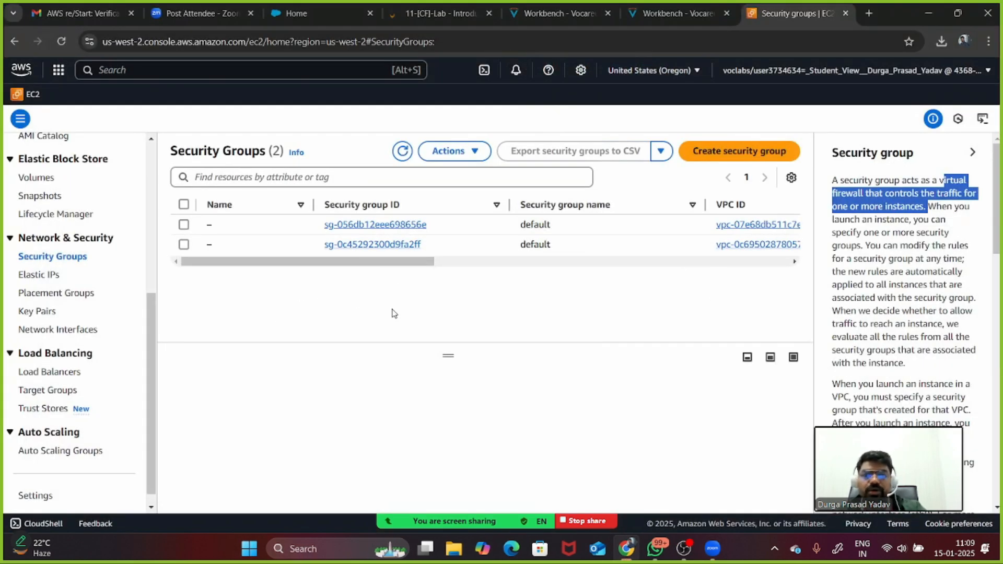
pyautogui.click(64, 260)
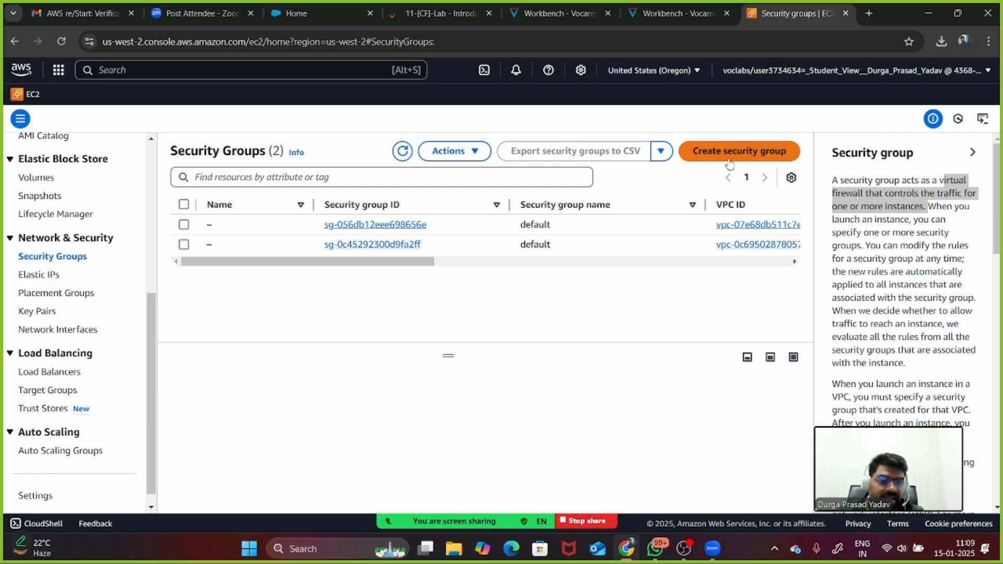
pyautogui.click(730, 156)
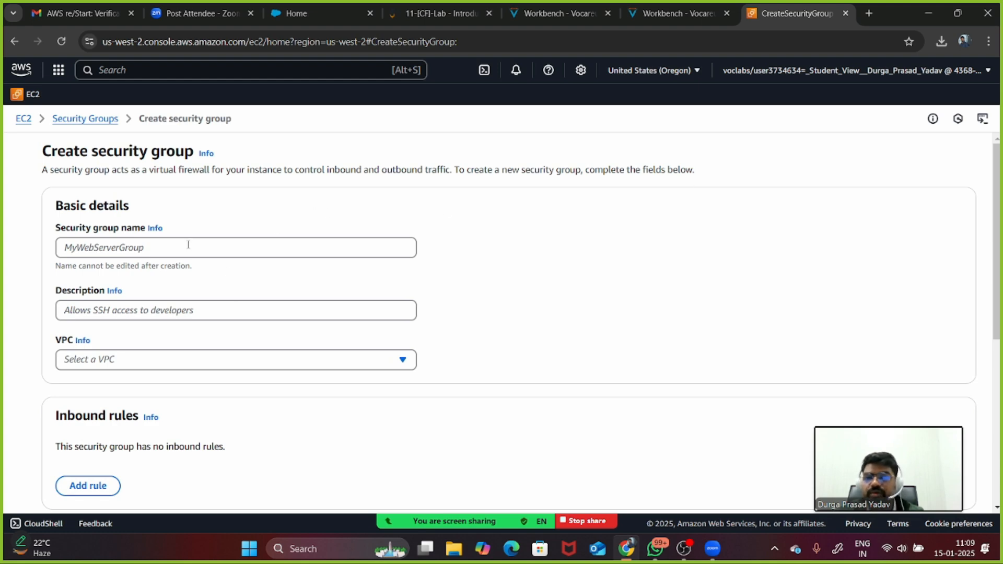
pyautogui.scroll(-5, 188, 249)
pyautogui.scroll(5, 309, 233)
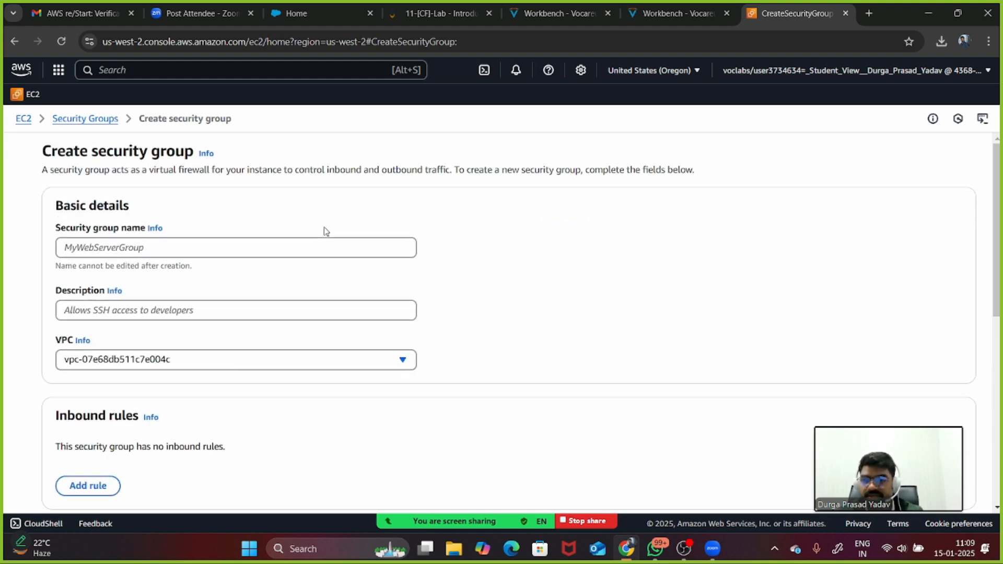
# Name the new security group My-NSG and enter Defualt as its description
pyautogui.click(248, 253)
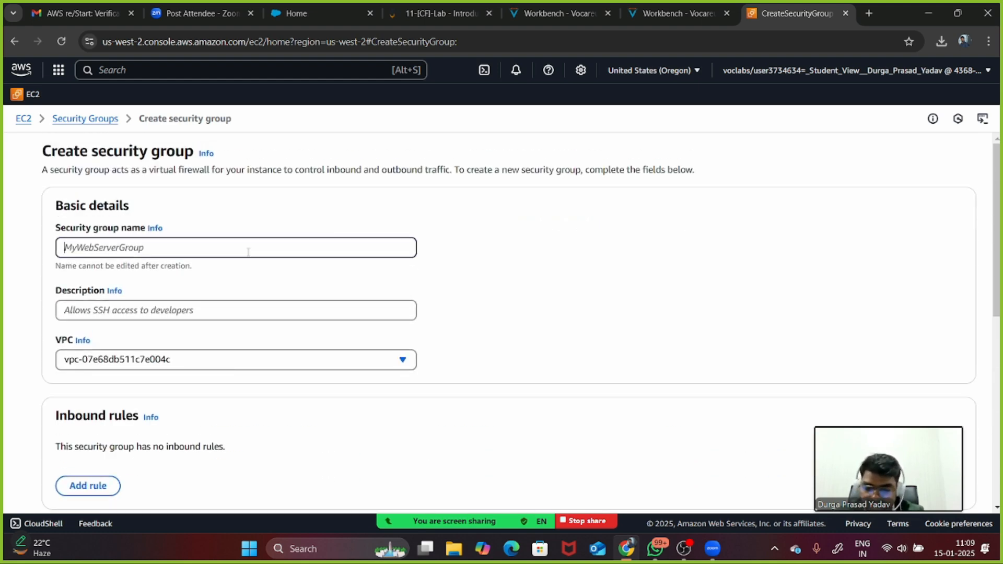
pyautogui.write('My-')
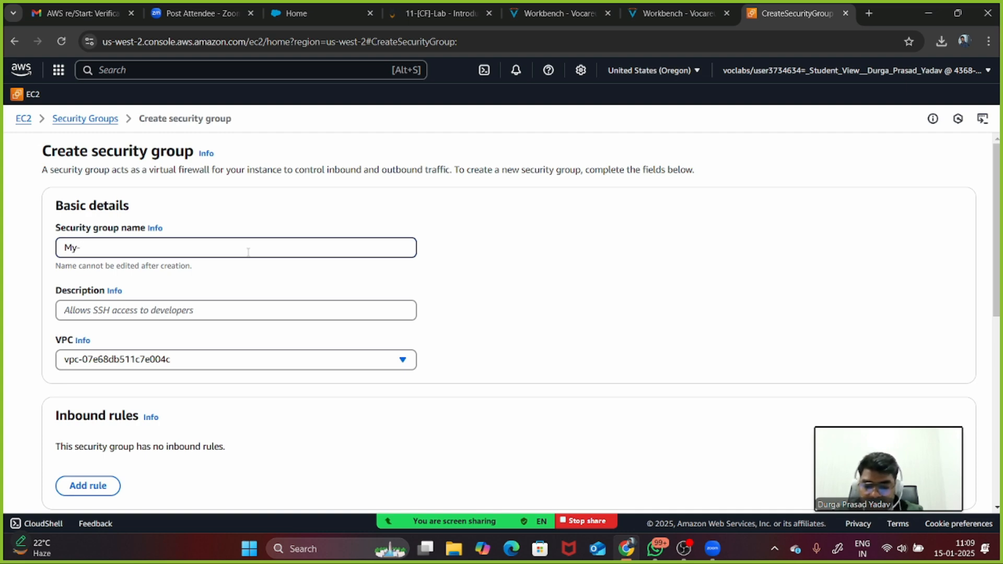
pyautogui.write('NSG')
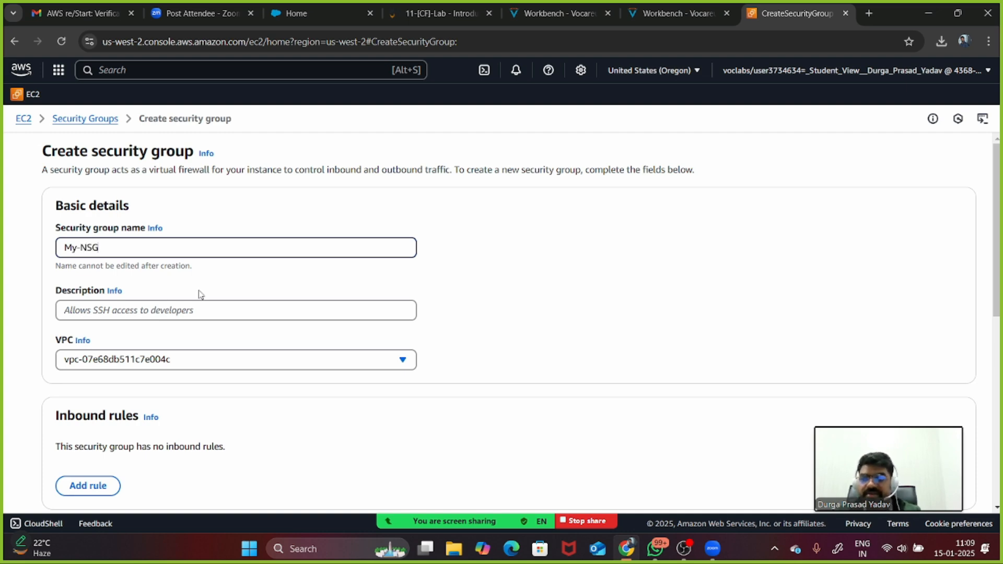
pyautogui.click(140, 318)
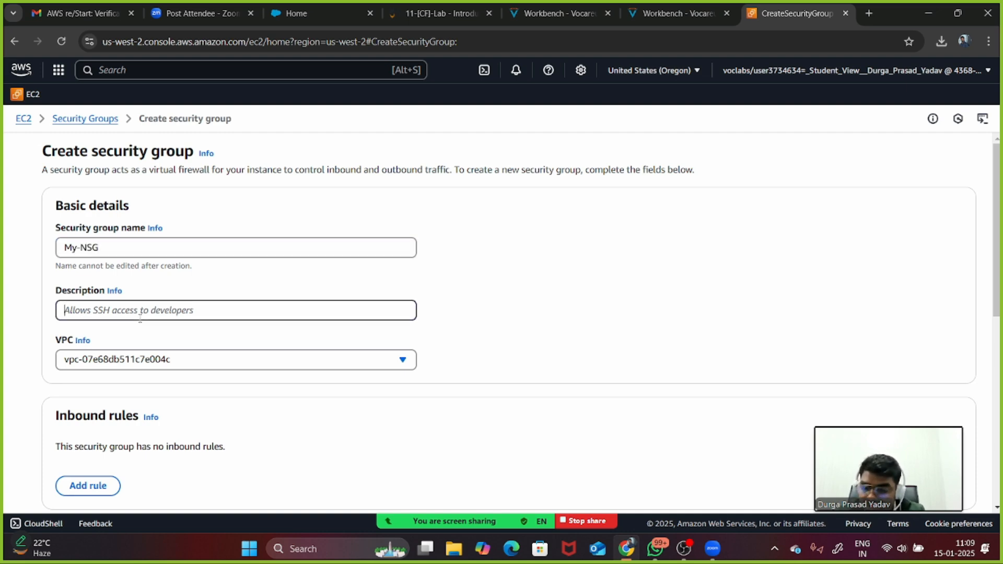
pyautogui.write('D')
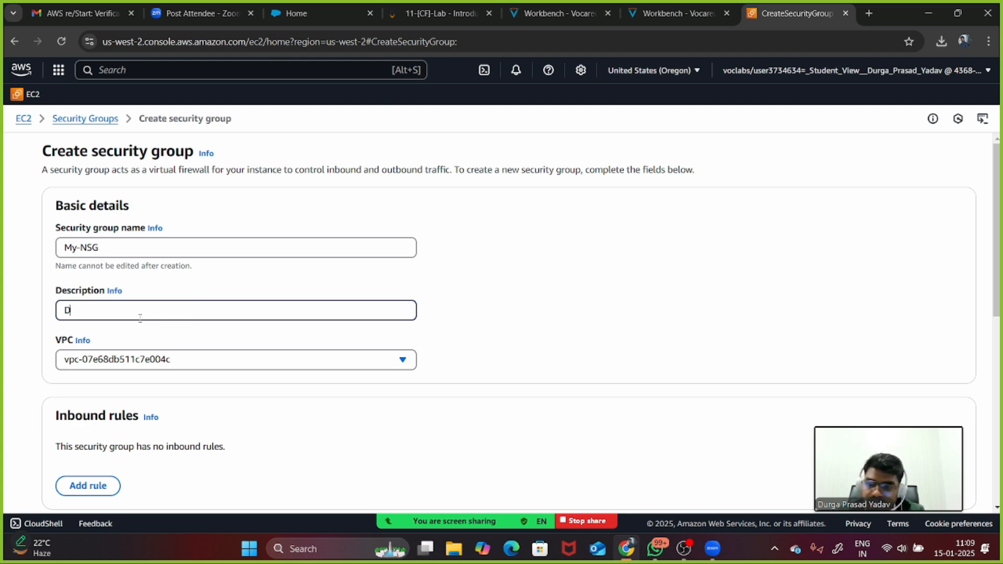
pyautogui.write('efult')
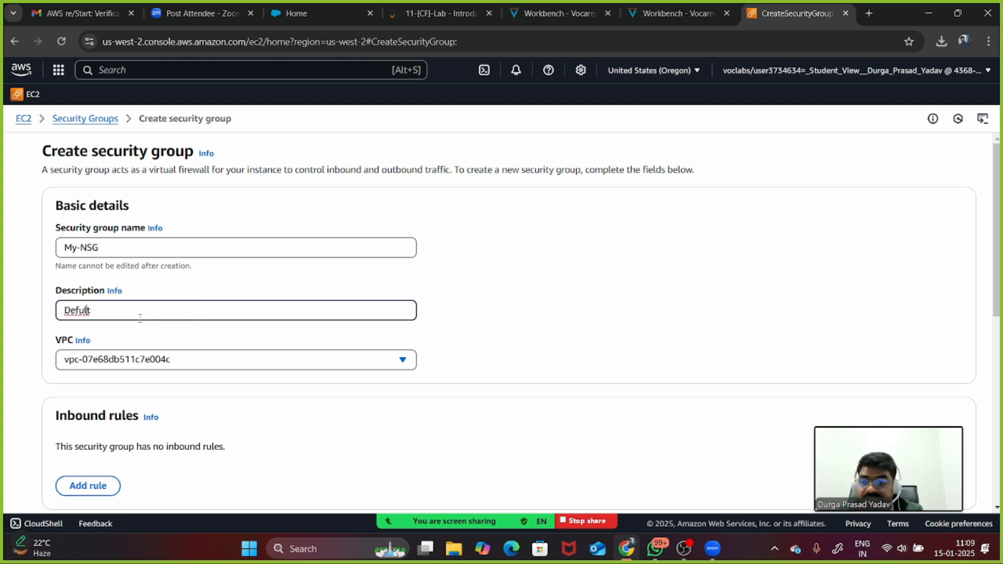
pyautogui.press('Left')
pyautogui.press('Left')
pyautogui.write('a')
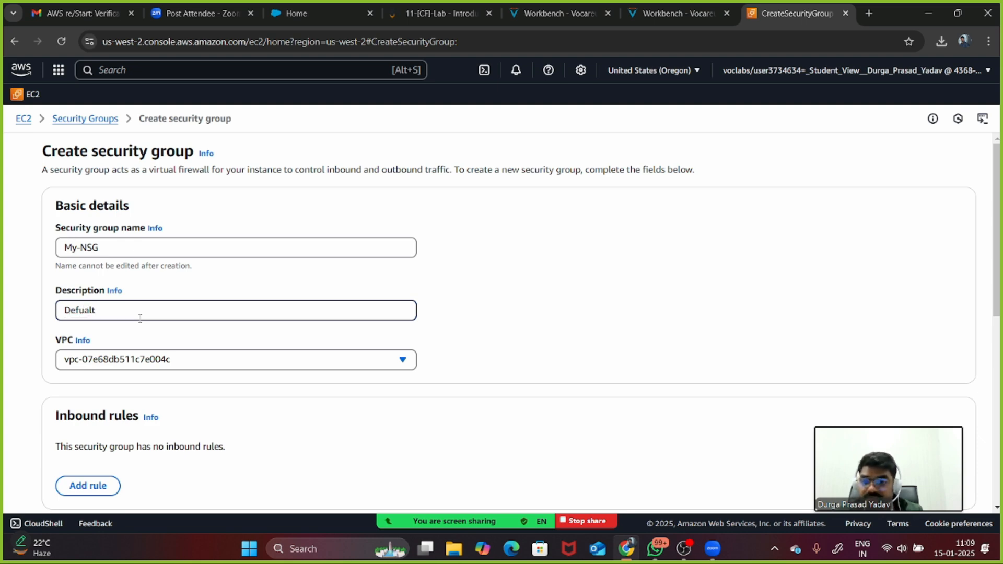
# Review the inbound rules, outbound rules and tags sections of the security group form
pyautogui.scroll(-3, 140, 318)
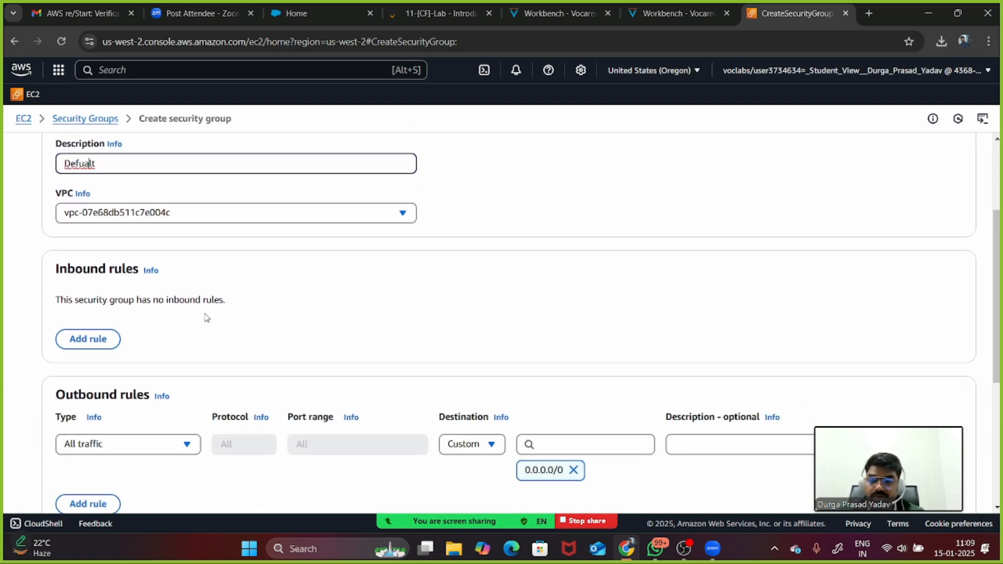
pyautogui.scroll(-2, 207, 318)
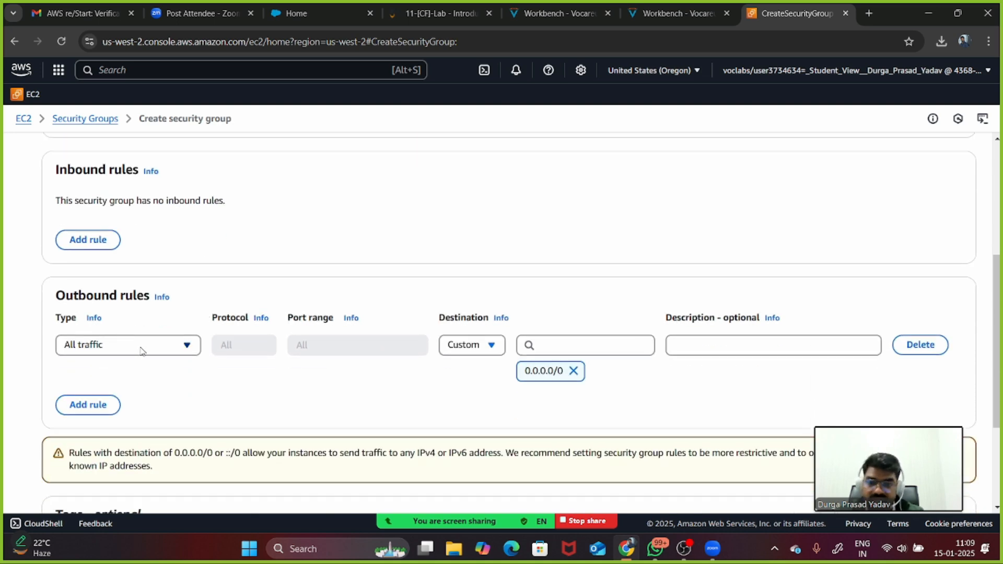
pyautogui.scroll(-3, 141, 350)
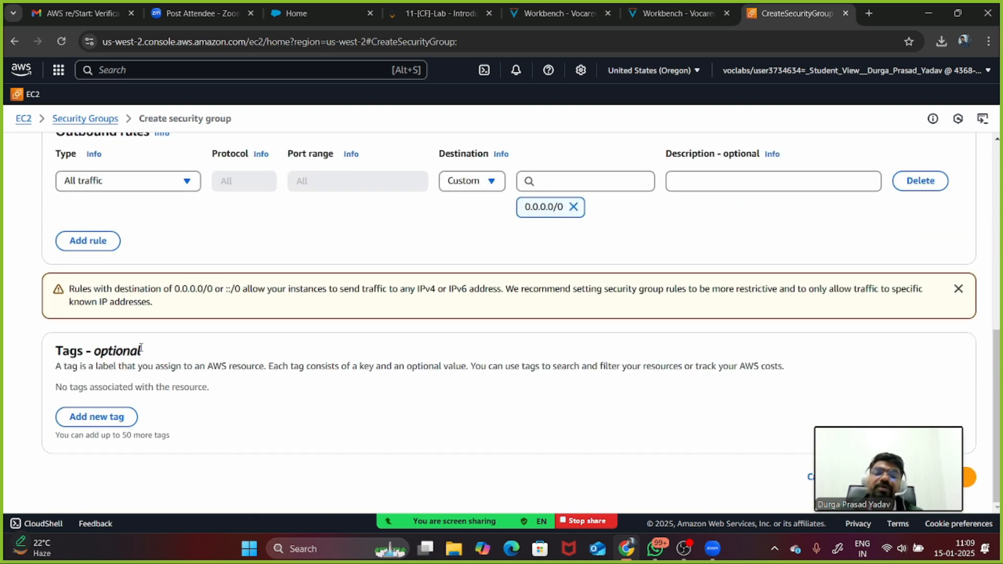
pyautogui.scroll(8, 141, 349)
pyautogui.scroll(-2, 143, 343)
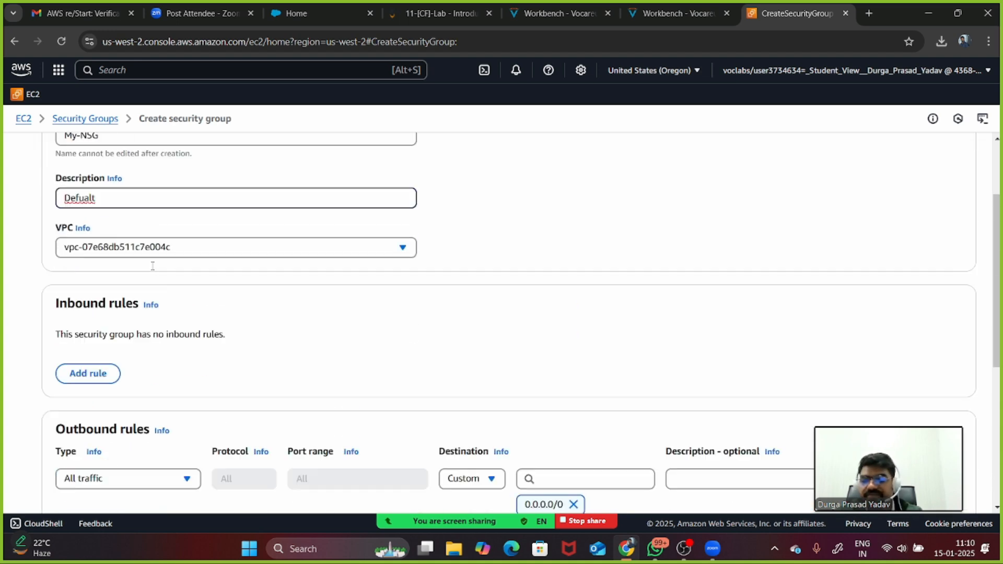
pyautogui.scroll(-1, 153, 266)
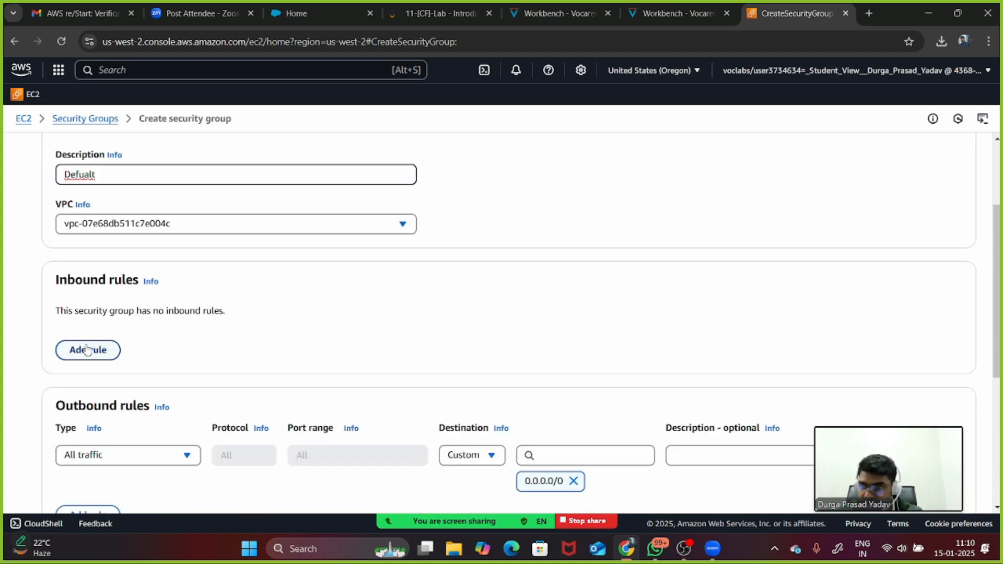
pyautogui.scroll(3, 87, 350)
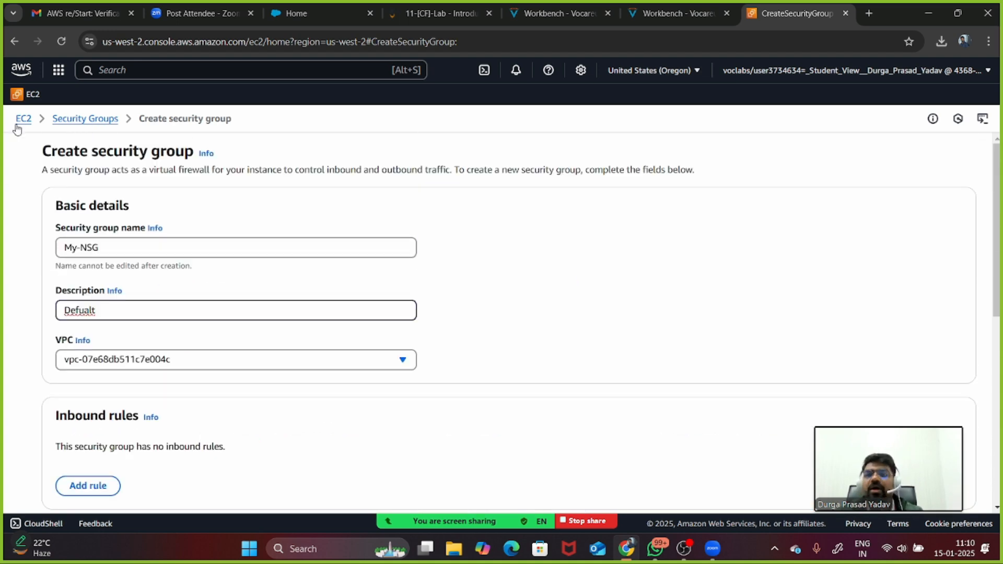
# Leave the security group form and open the EC2 form for launching an instance
pyautogui.click(20, 124)
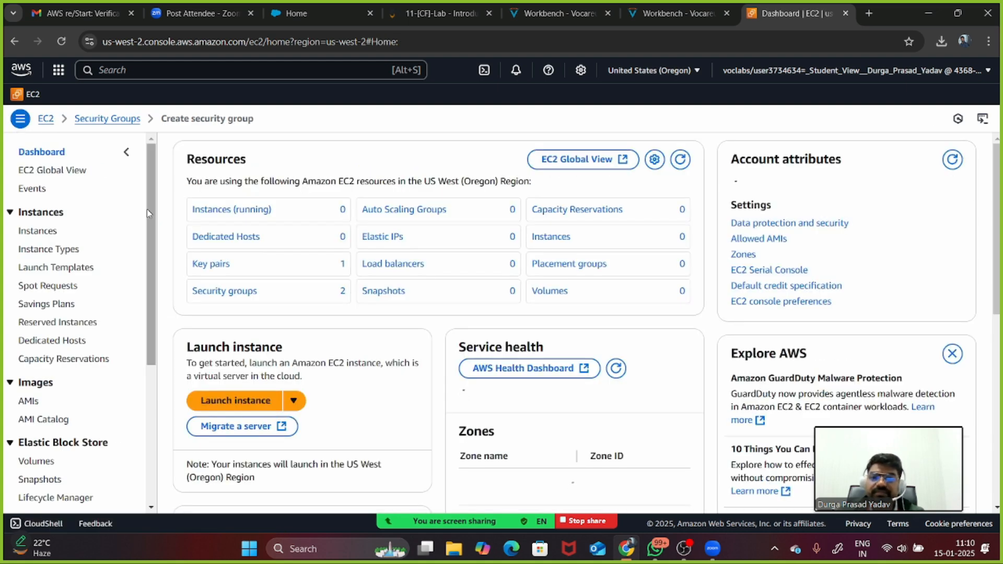
pyautogui.click(209, 212)
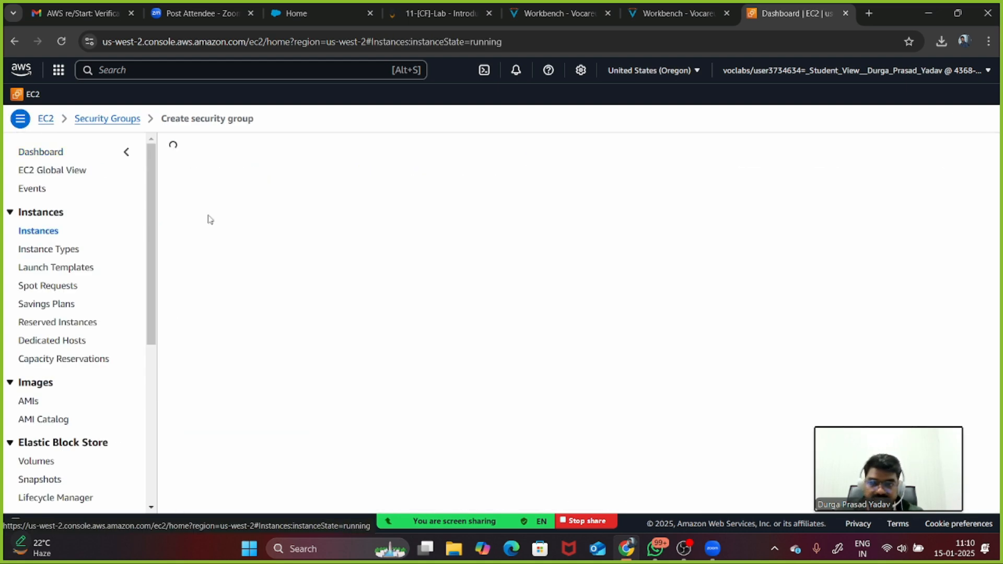
pyautogui.click(931, 146)
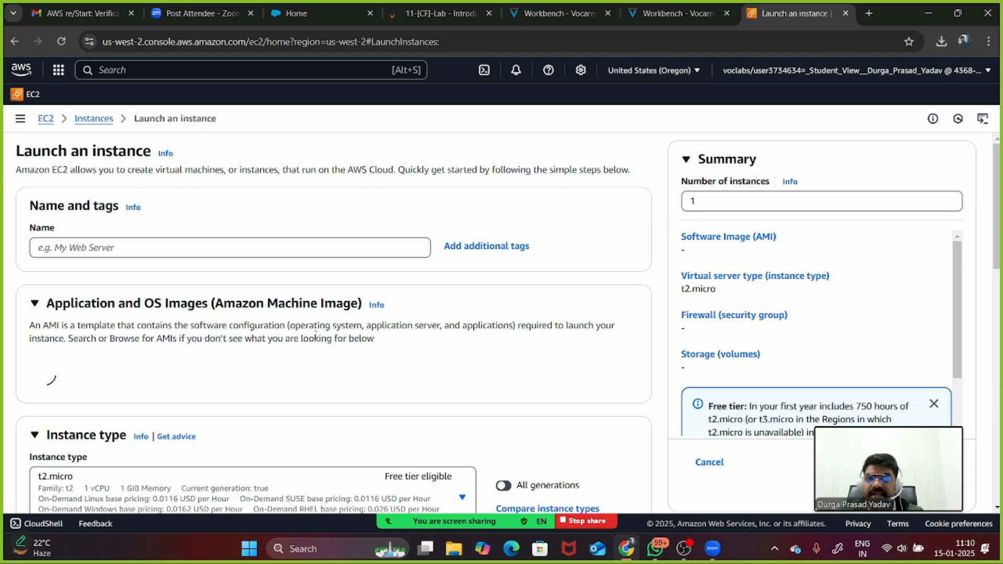
# Name the new instance Machine1
pyautogui.click(196, 253)
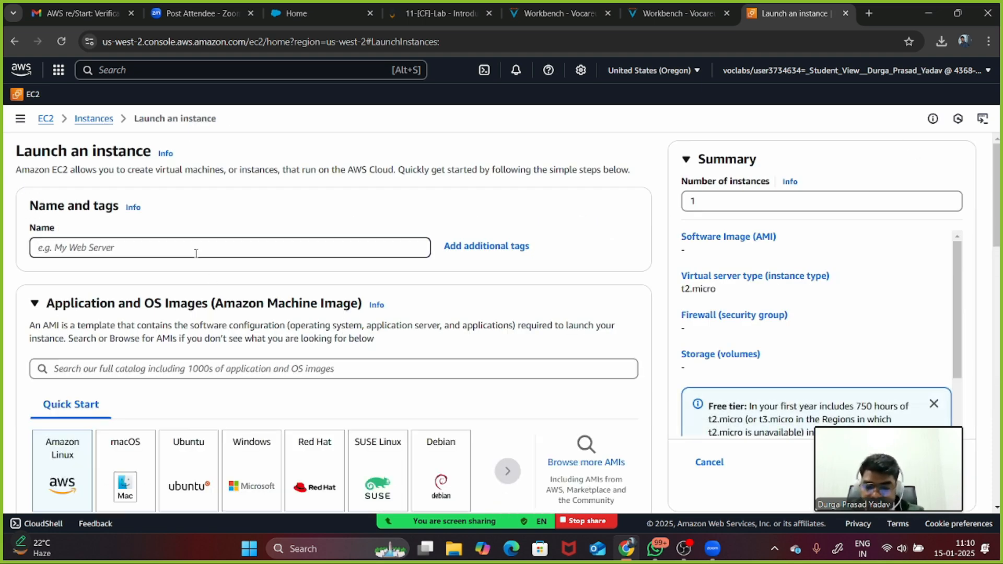
pyautogui.write('Machi')
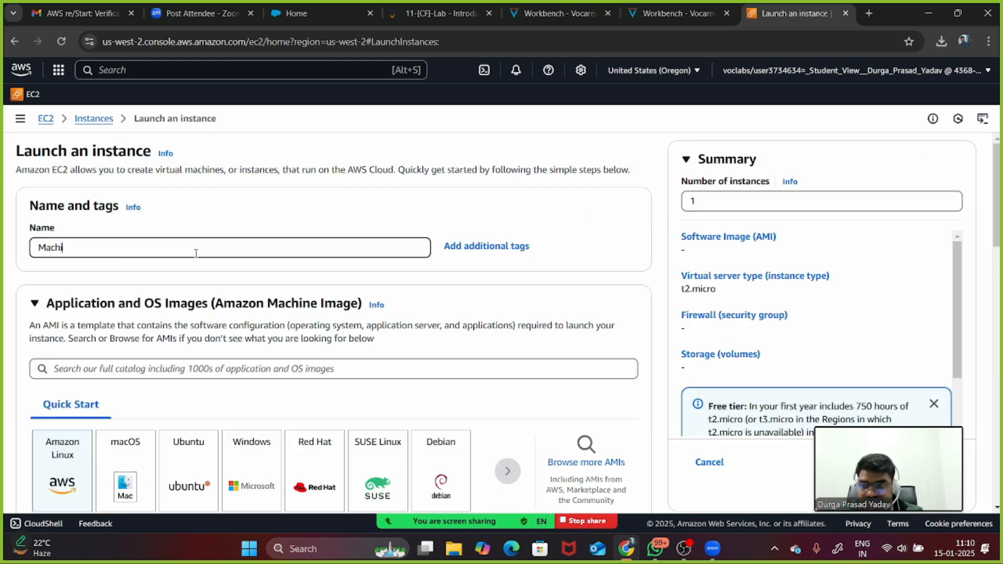
pyautogui.write('ne')
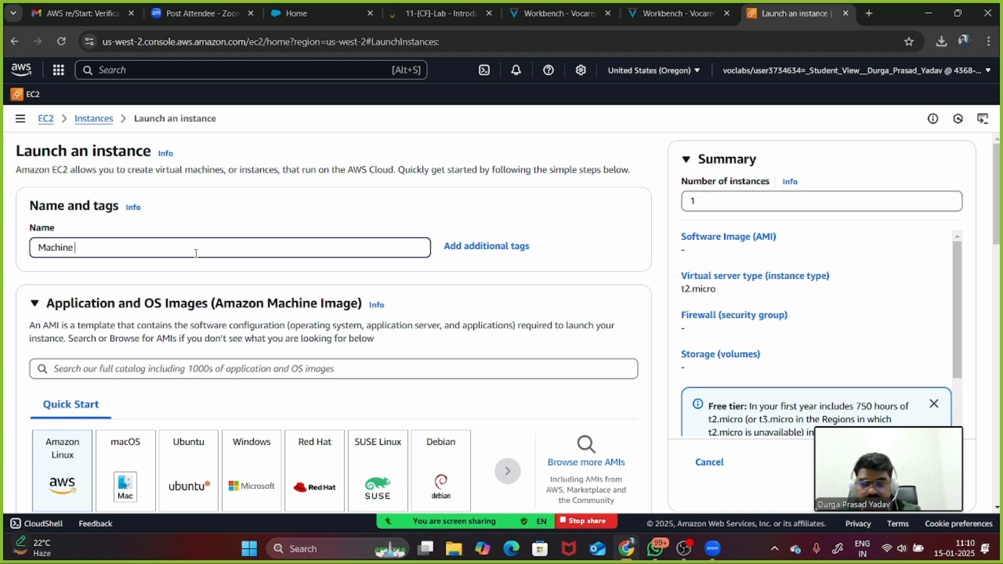
pyautogui.write('-t')
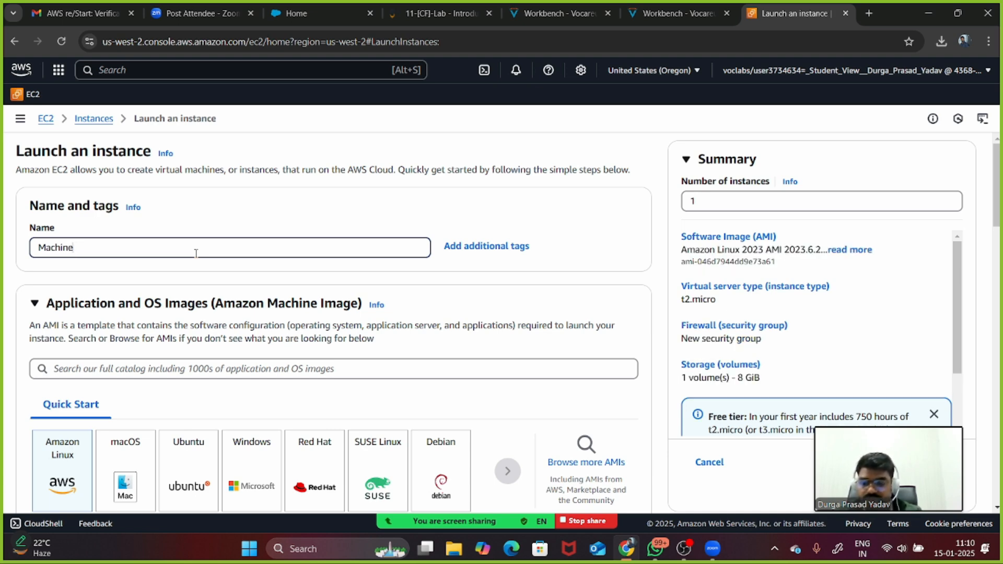
pyautogui.write('1')
# Choose Microsoft Windows Server 2022 Base as the instance's Amazon Machine Image
pyautogui.scroll(-4, 195, 256)
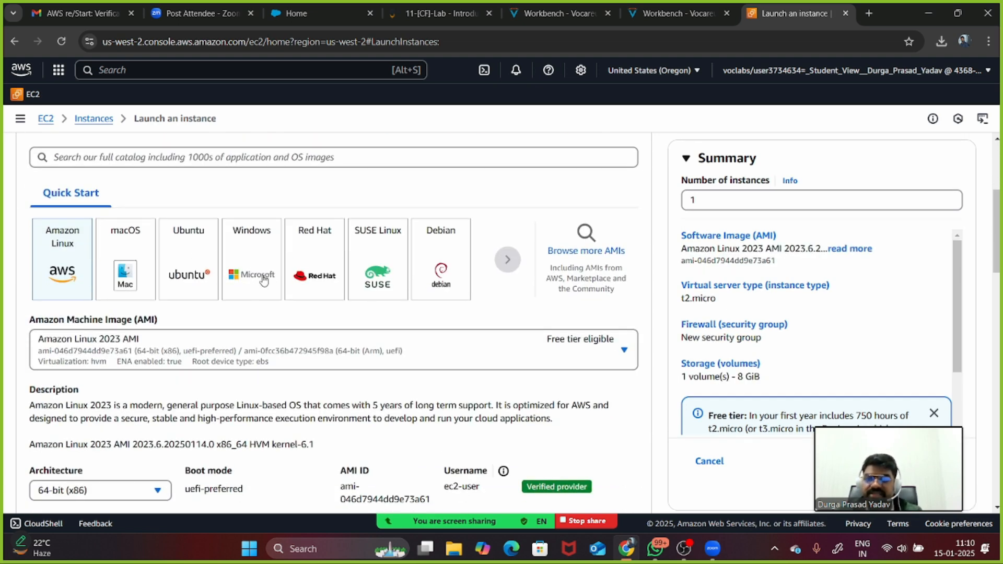
pyautogui.click(264, 280)
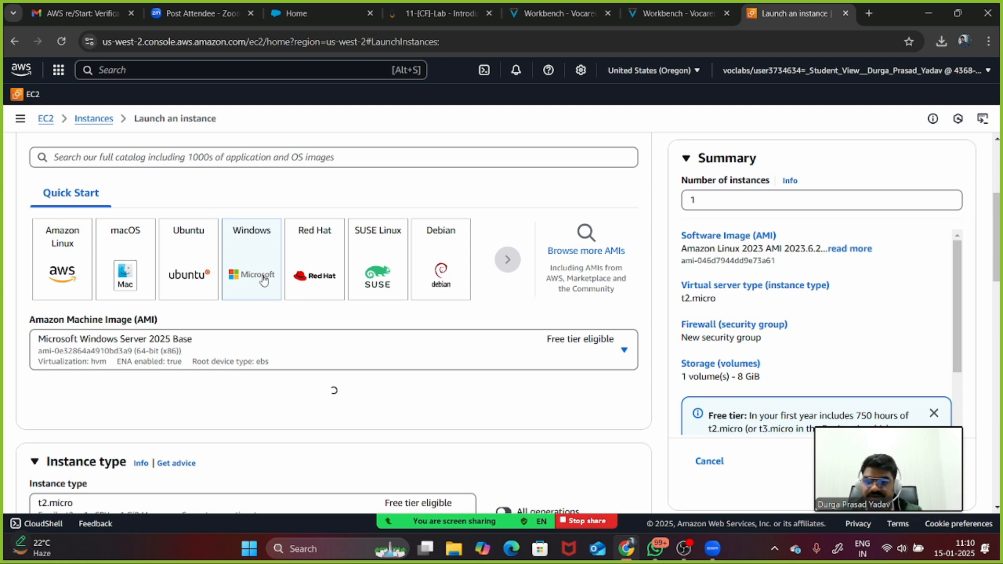
pyautogui.click(252, 350)
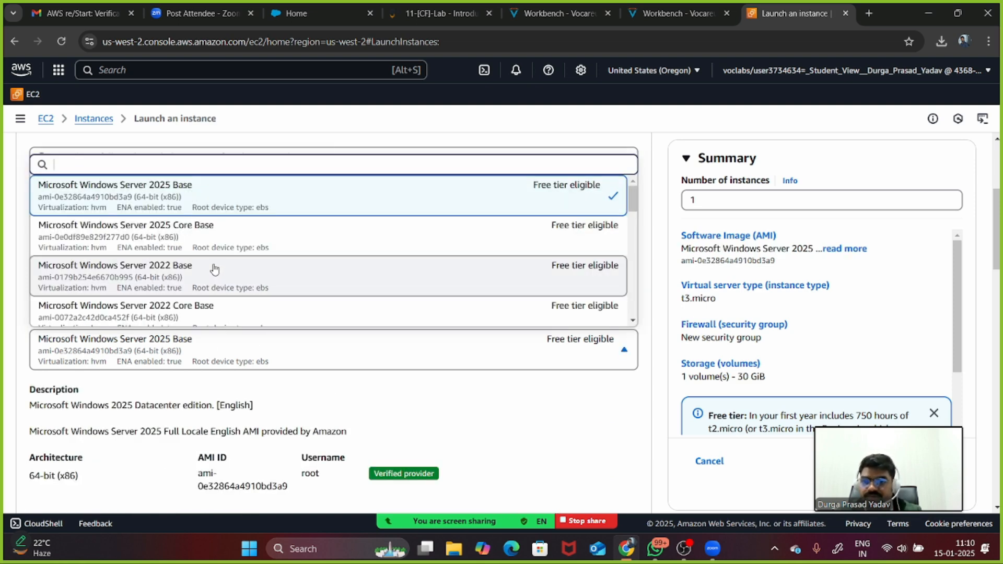
pyautogui.press('Escape')
pyautogui.scroll(-4, 291, 316)
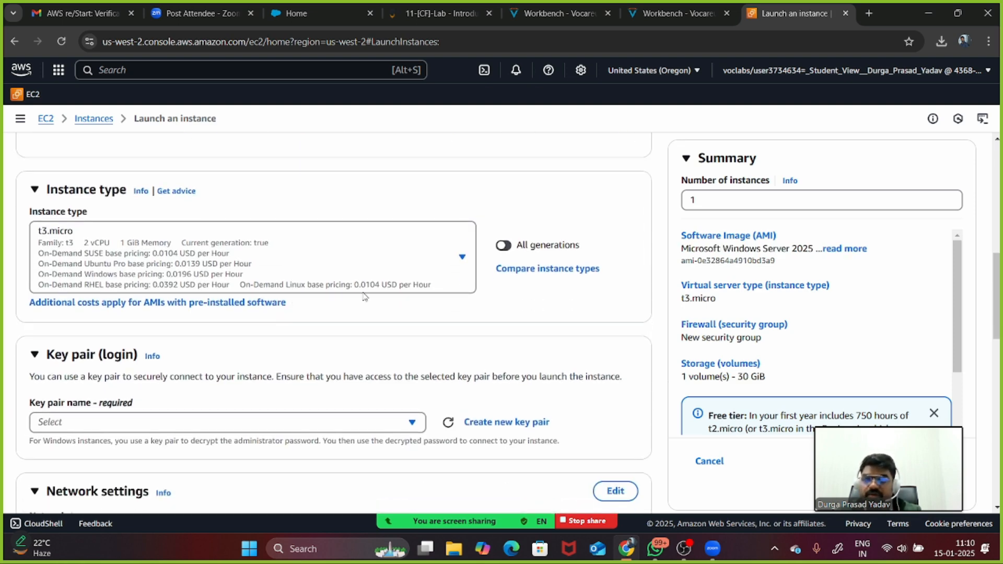
# Create an RSA key pair named windows2 in .pem format for the instance login
pyautogui.scroll(-5, 320, 373)
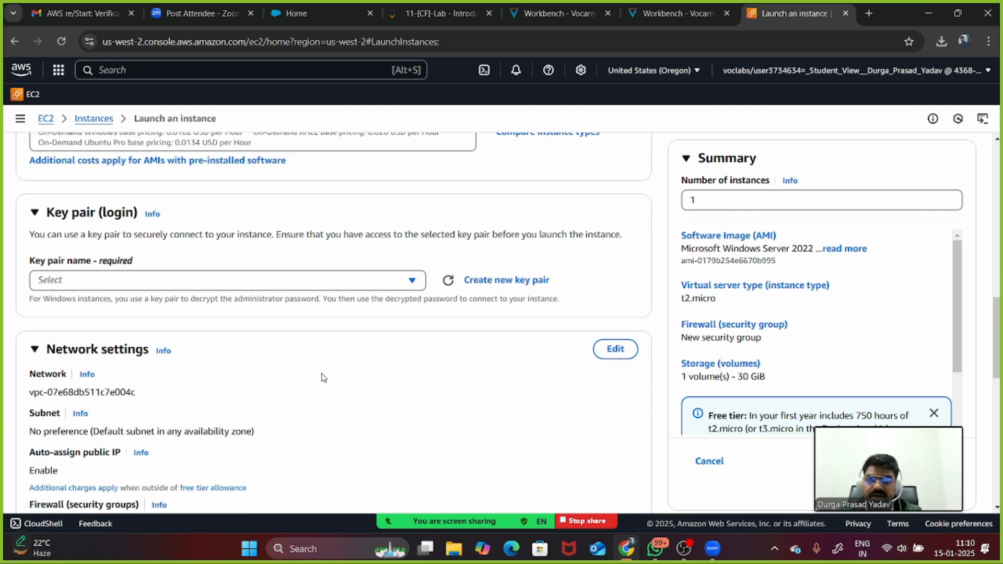
pyautogui.click(506, 283)
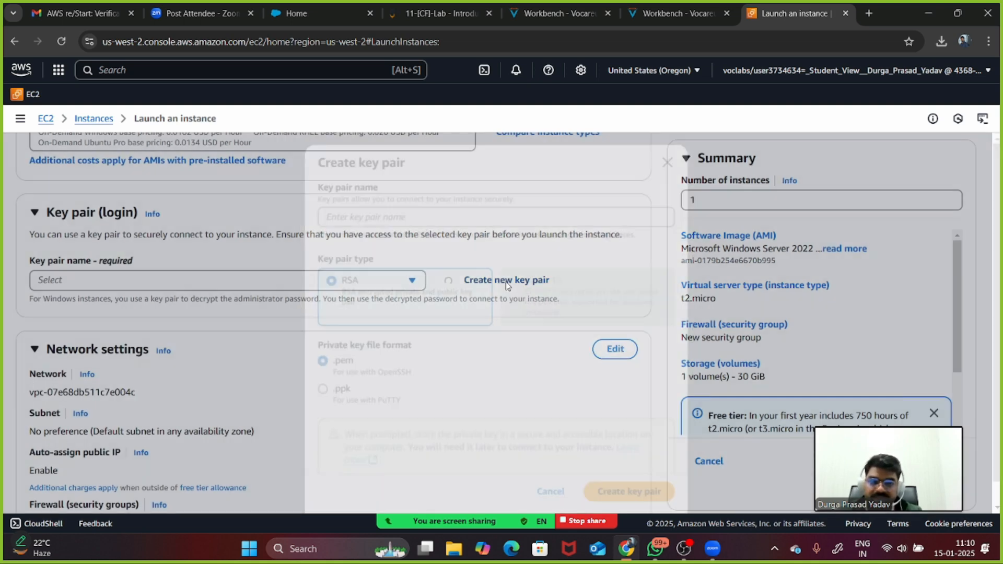
pyautogui.click(430, 218)
pyautogui.write('w')
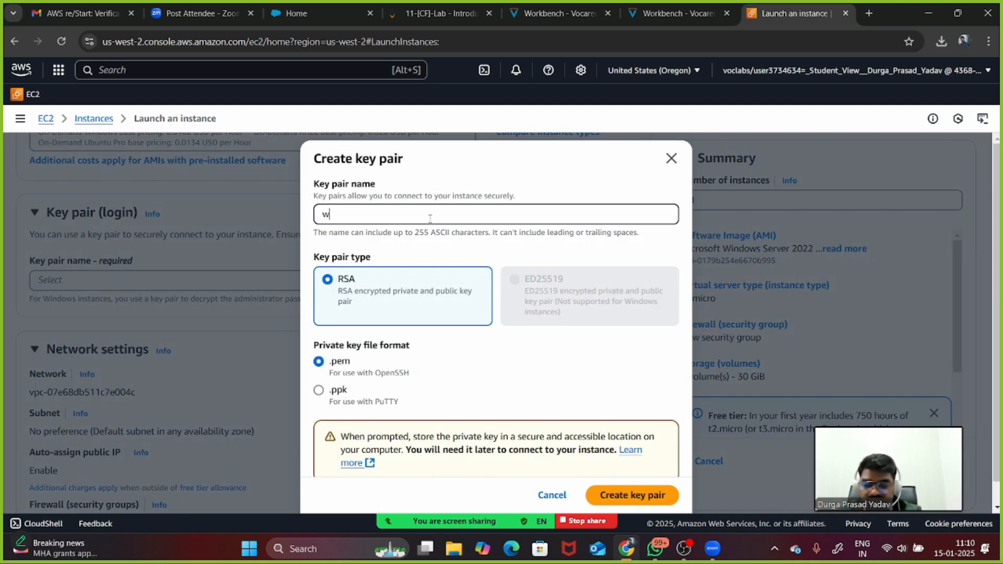
pyautogui.write('indows2')
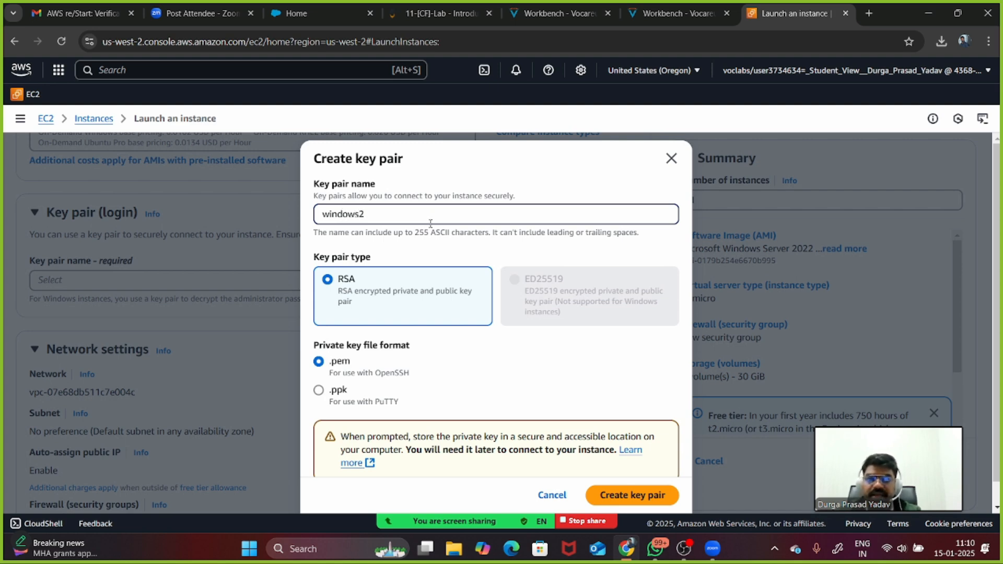
pyautogui.scroll(-1, 436, 264)
pyautogui.click(640, 487)
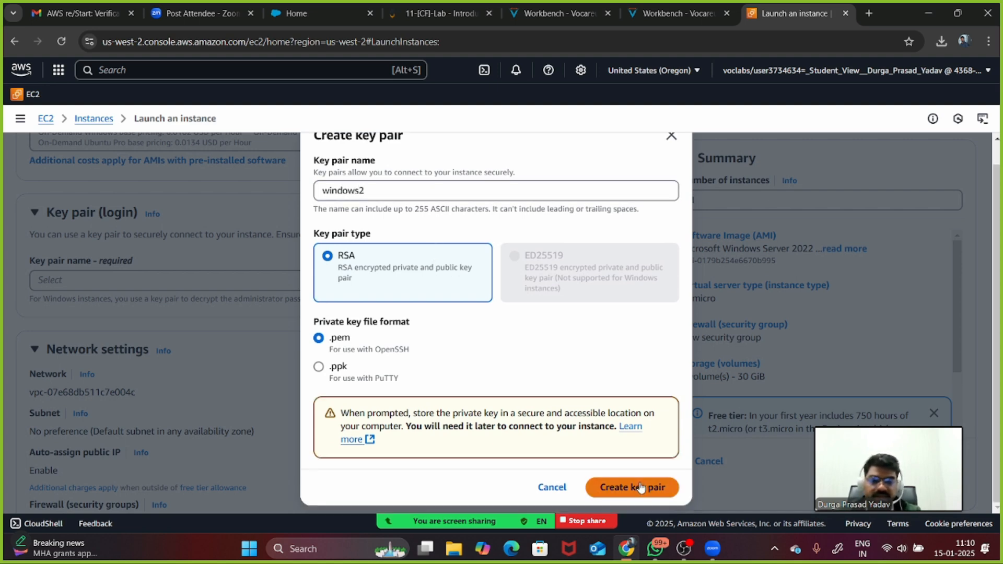
# Open the network settings for editing and view the available subnets, leaving the subnet at No preference
pyautogui.scroll(-3, 467, 380)
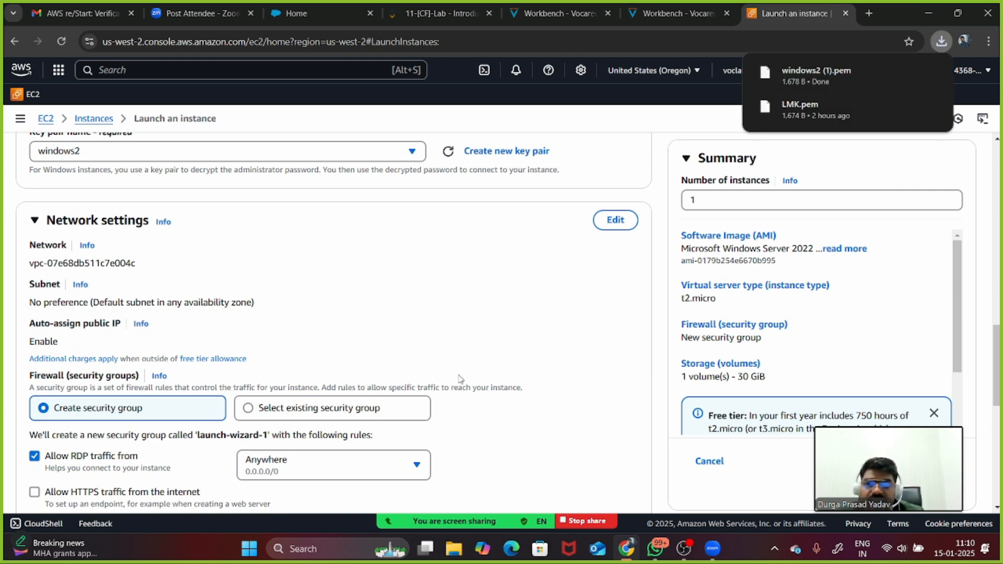
pyautogui.scroll(-1, 623, 179)
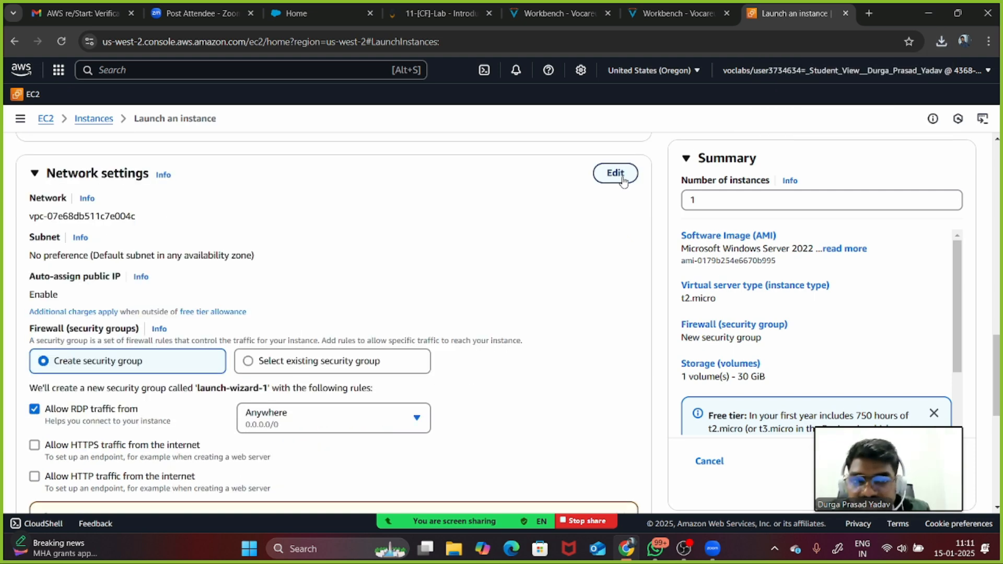
pyautogui.click(616, 174)
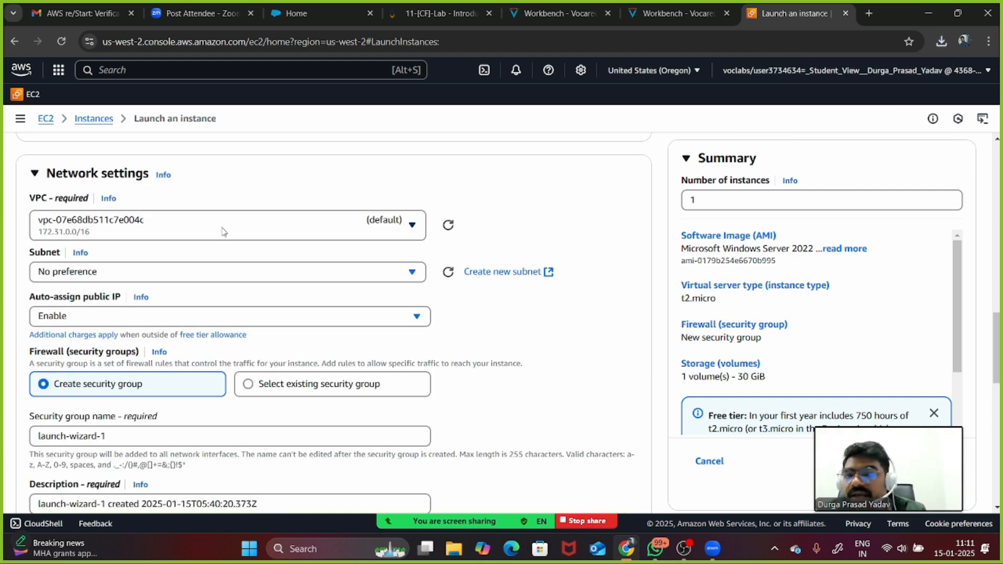
pyautogui.click(187, 273)
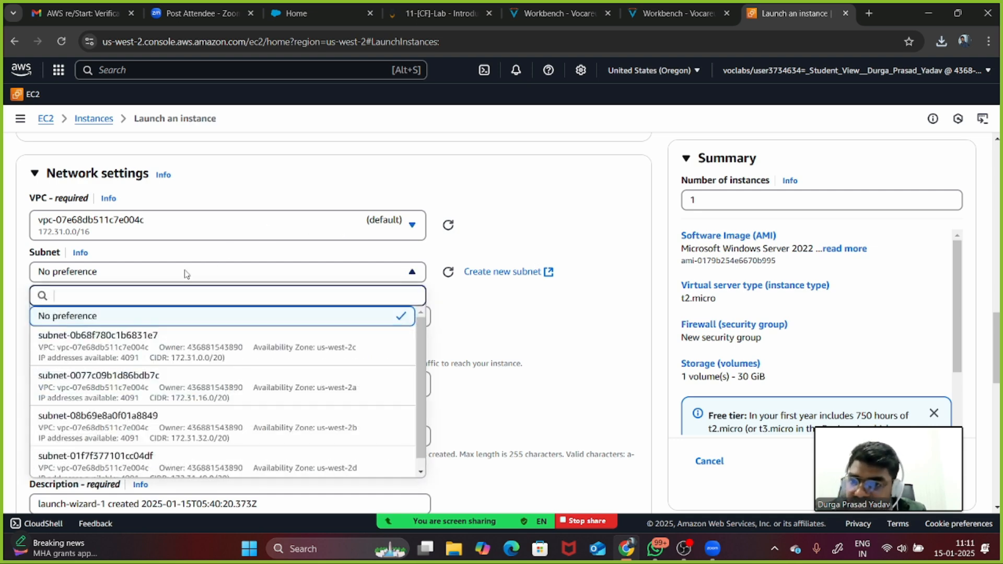
pyautogui.click(442, 185)
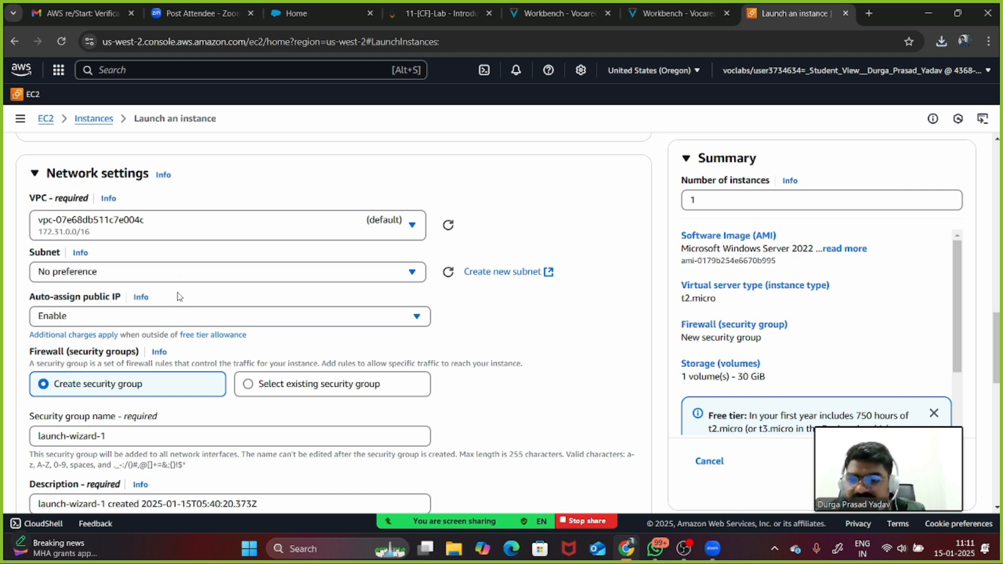
# Highlight the sentence in the firewall section that explains what a security group is
pyautogui.scroll(-1, 59, 296)
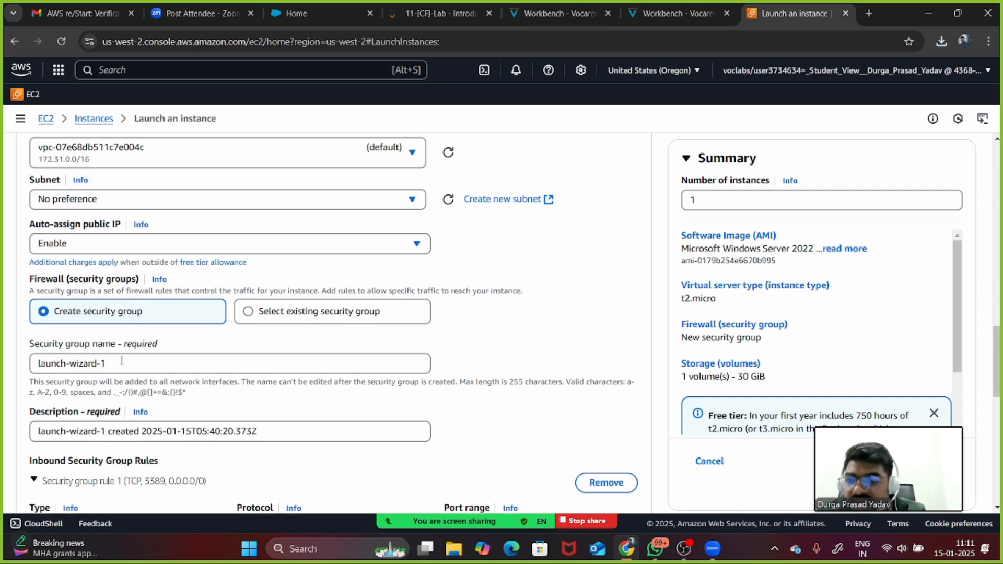
pyautogui.moveTo(33, 273); pyautogui.dragTo(132, 280)
pyautogui.click(73, 278)
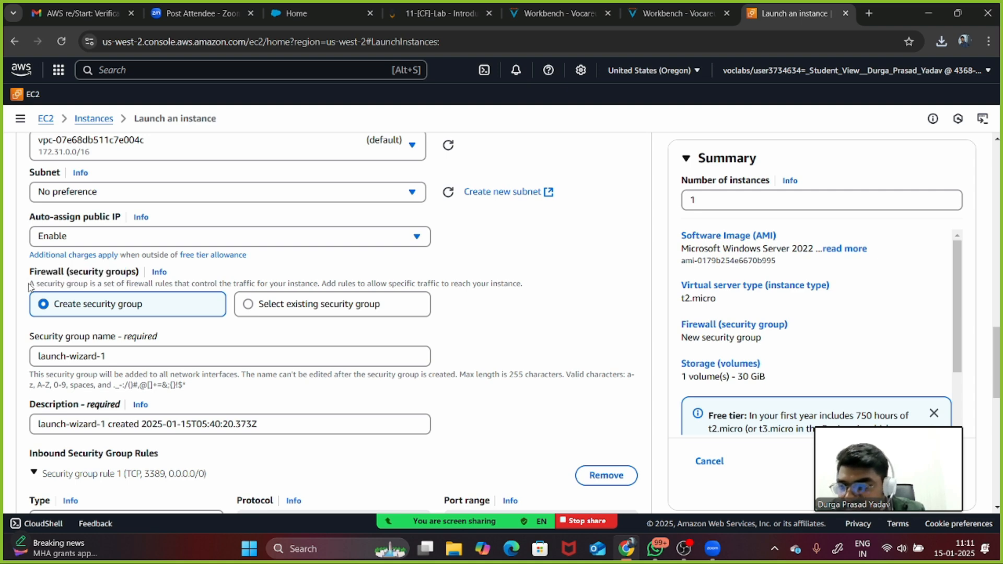
pyautogui.moveTo(29, 284); pyautogui.dragTo(322, 284)
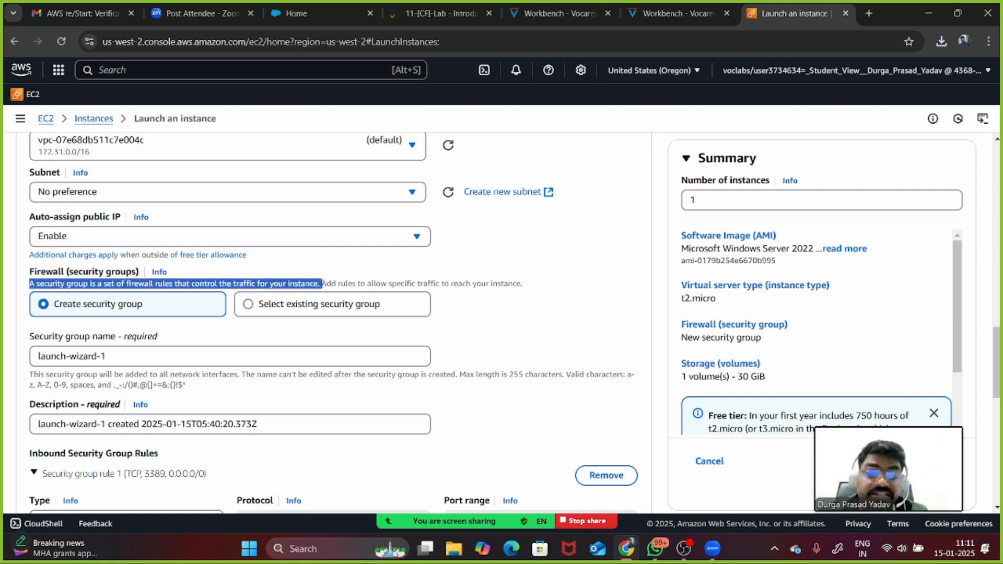
pyautogui.click(332, 278)
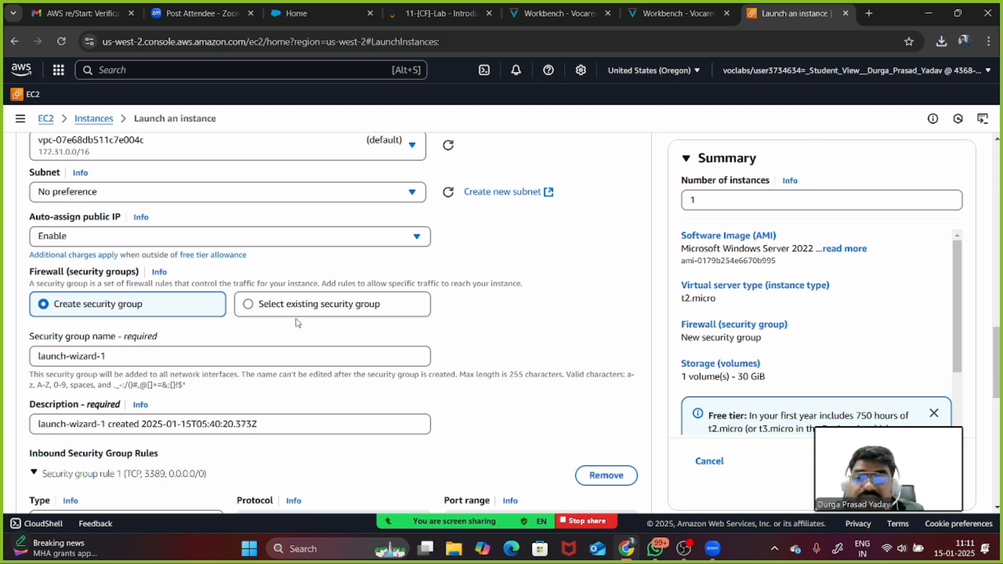
# Rename the instance's new security group My-Security-Group
pyautogui.scroll(-3, 297, 323)
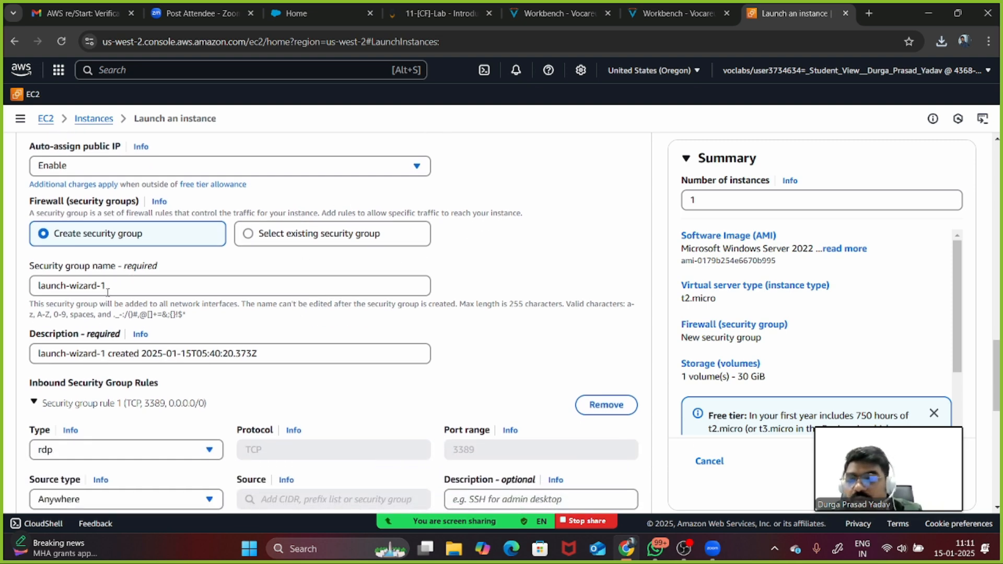
pyautogui.moveTo(111, 289); pyautogui.dragTo(33, 283)
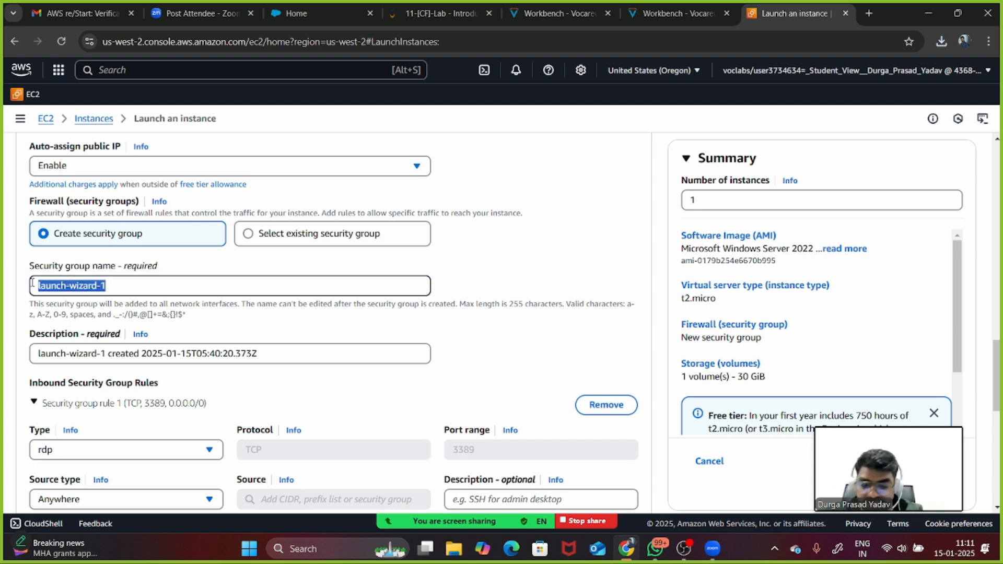
pyautogui.write('My-Security')
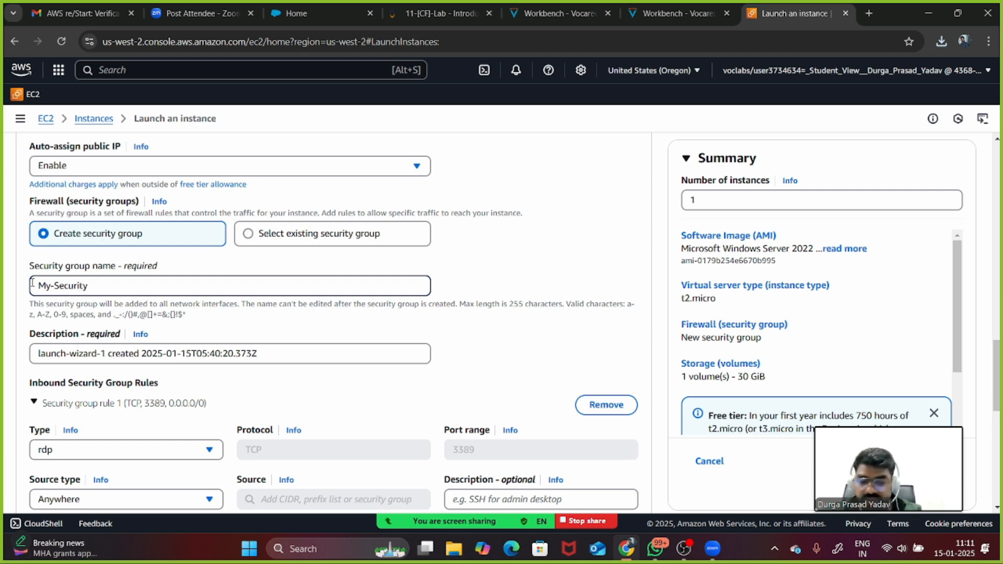
pyautogui.write('-G')
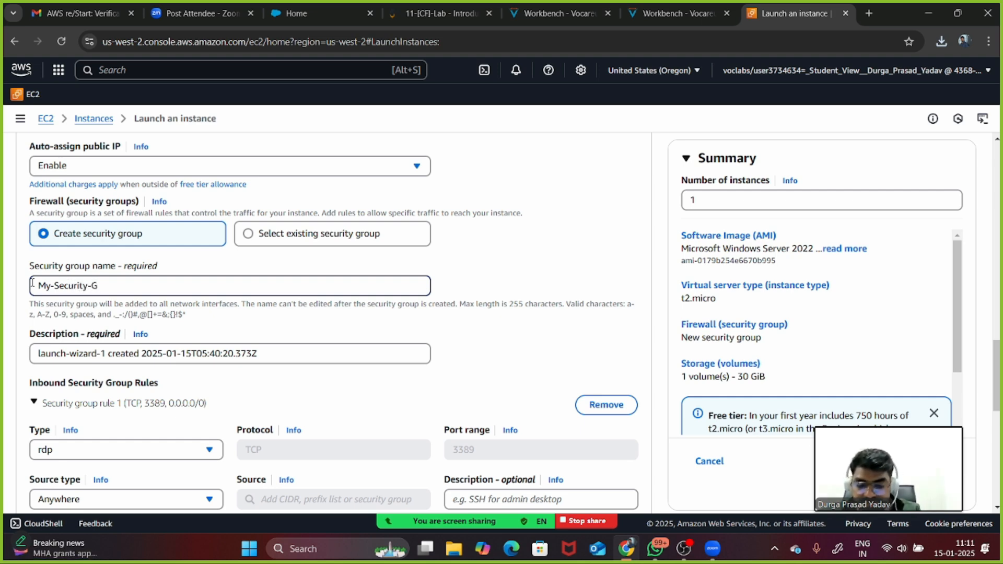
pyautogui.write('roup')
# Replace the security group's description with "Allow remote permision"
pyautogui.scroll(-2, 104, 277)
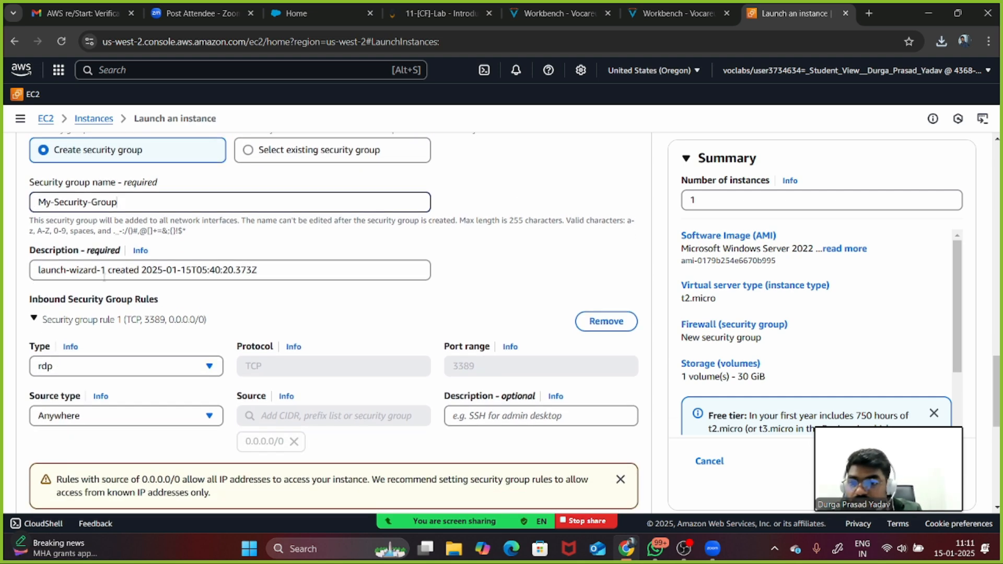
pyautogui.moveTo(253, 271); pyautogui.dragTo(3, 301)
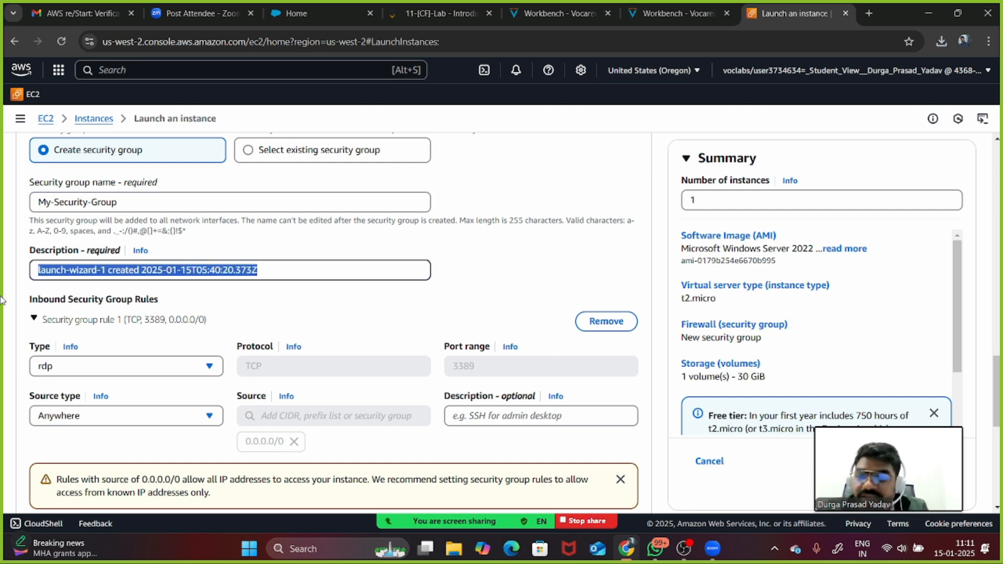
pyautogui.write('Al')
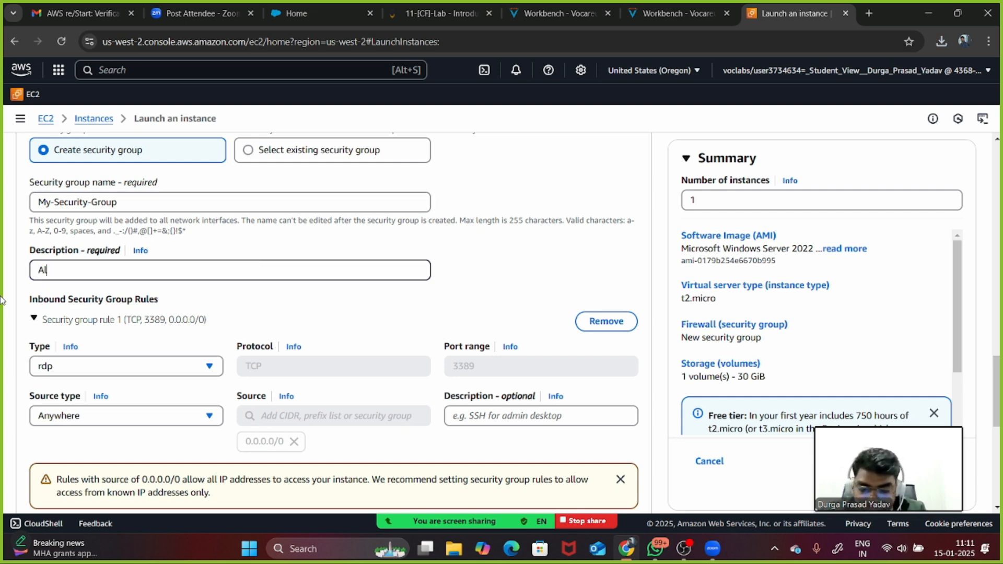
pyautogui.write('low re')
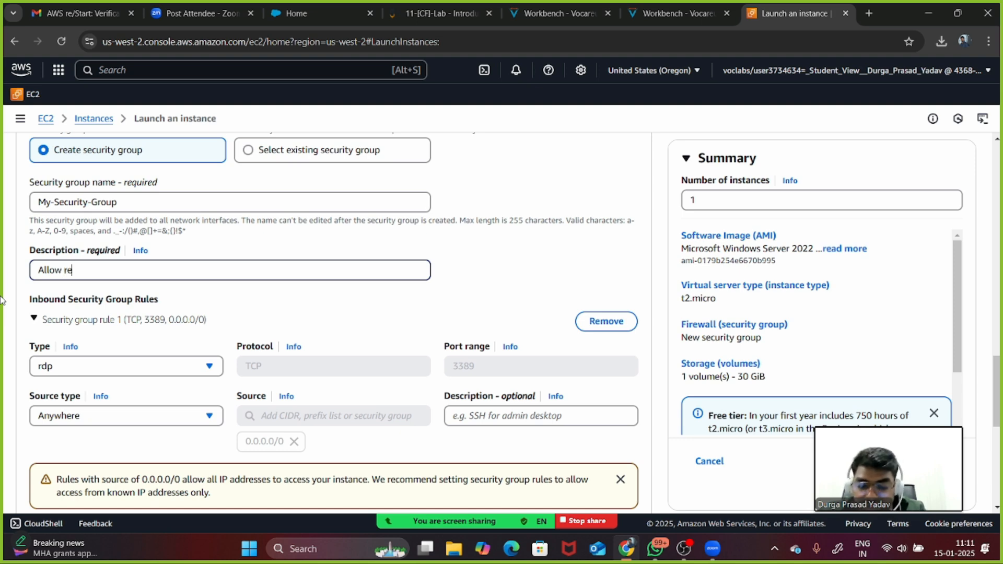
pyautogui.write('mote p')
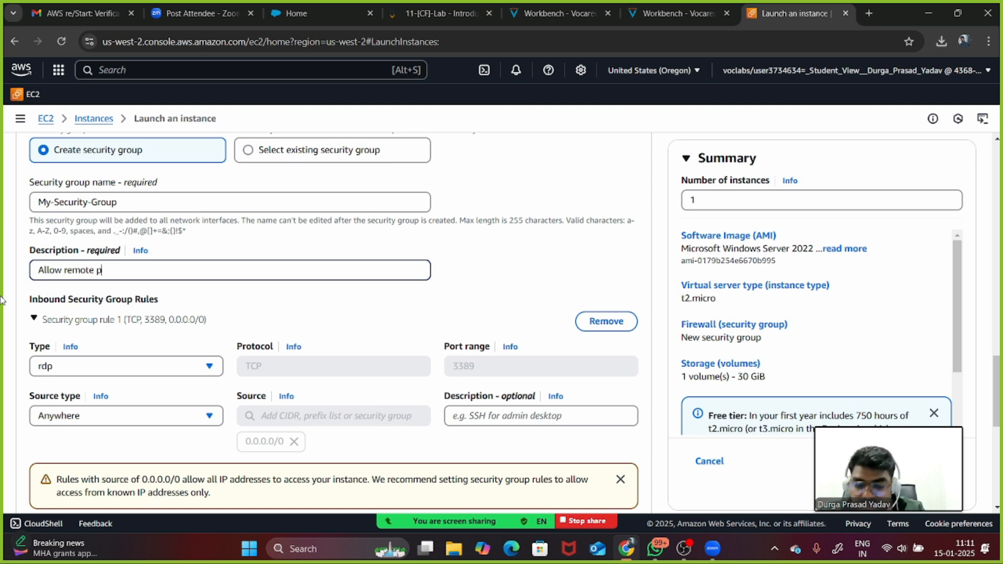
pyautogui.write('ermision')
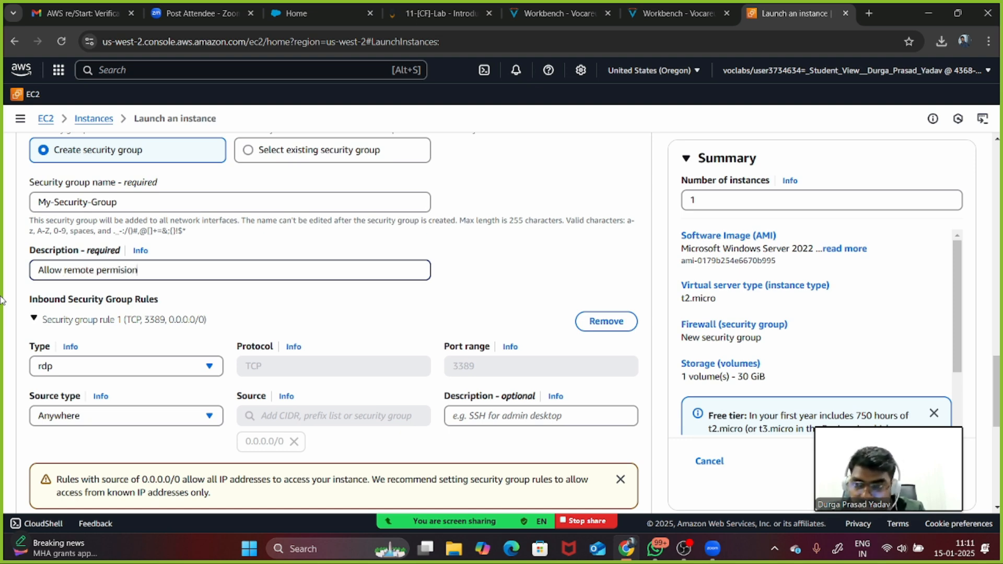
# Correct and complete the security group's description so it reads "Allow remote permission and web traffic"
pyautogui.press('BackSpace')
pyautogui.press('BackSpace')
pyautogui.press('BackSpace')
pyautogui.press('BackSpace')
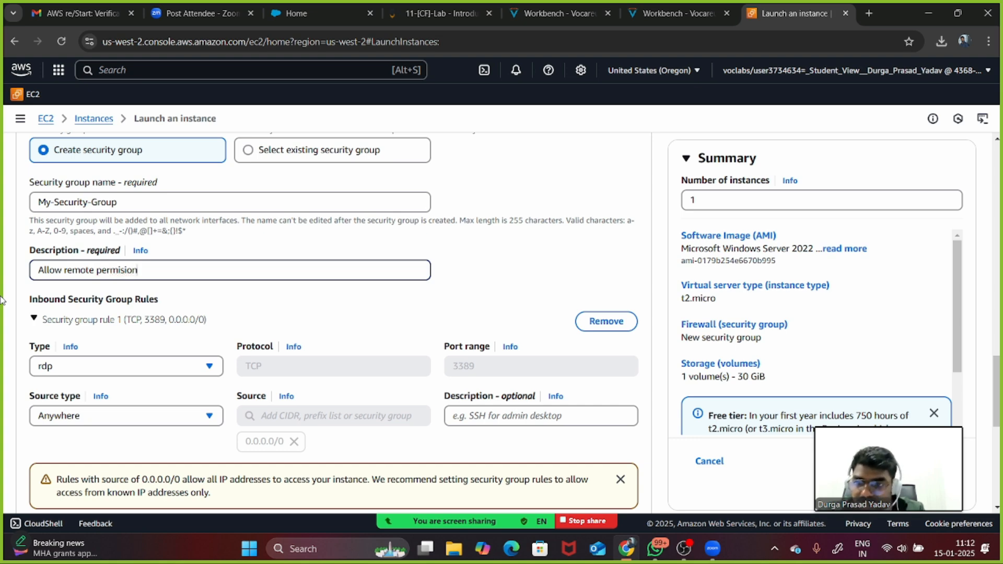
pyautogui.write('sion and ')
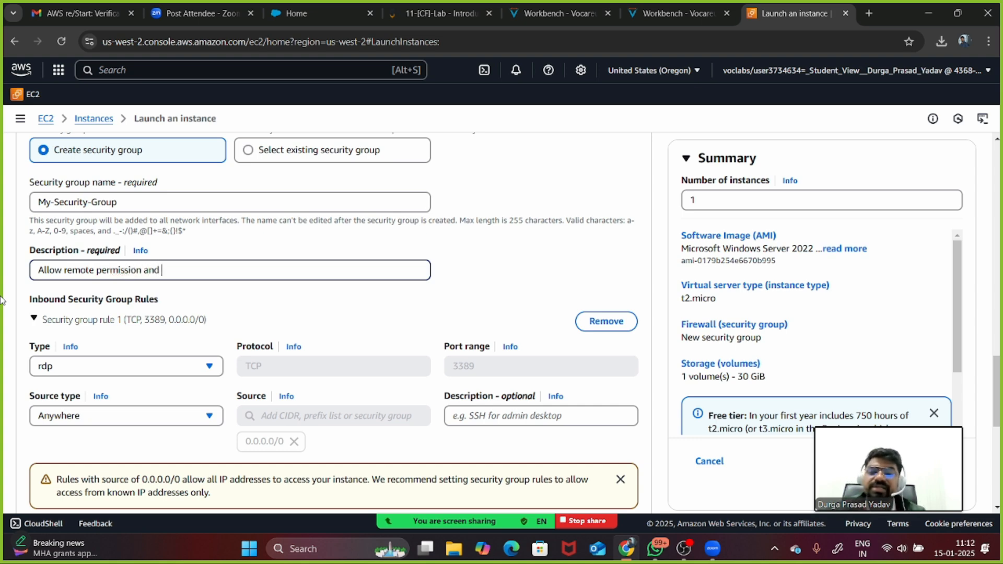
pyautogui.write('web')
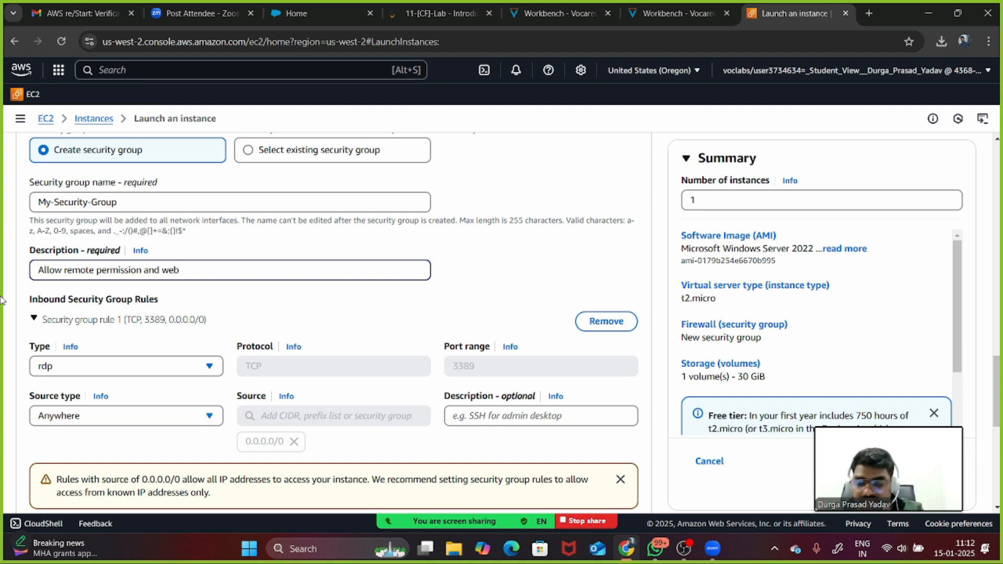
pyautogui.write(' tra')
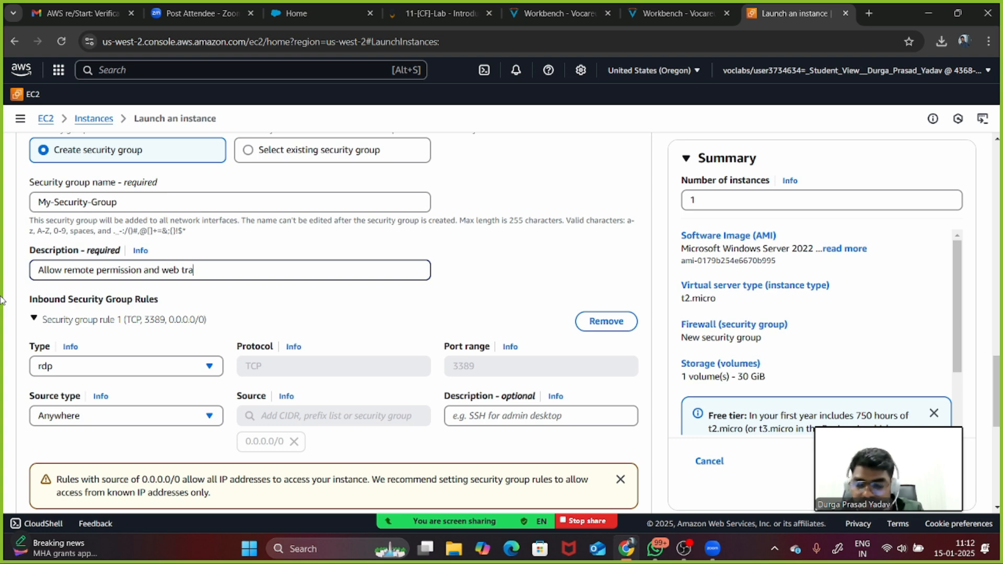
pyautogui.write('ffic')
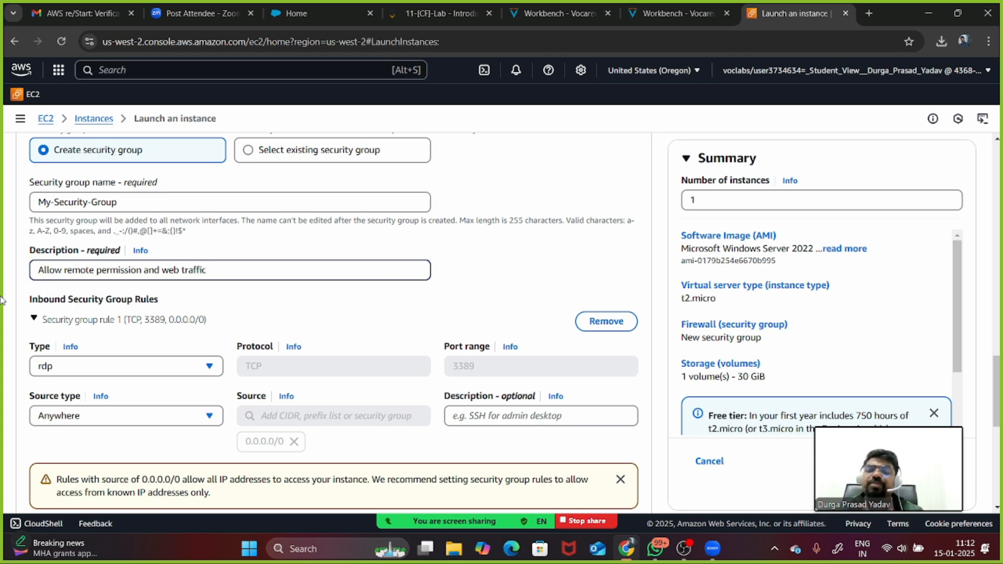
# Remove the existing inbound rule from the security group and add a new blank rule
pyautogui.scroll(-2, 1, 300)
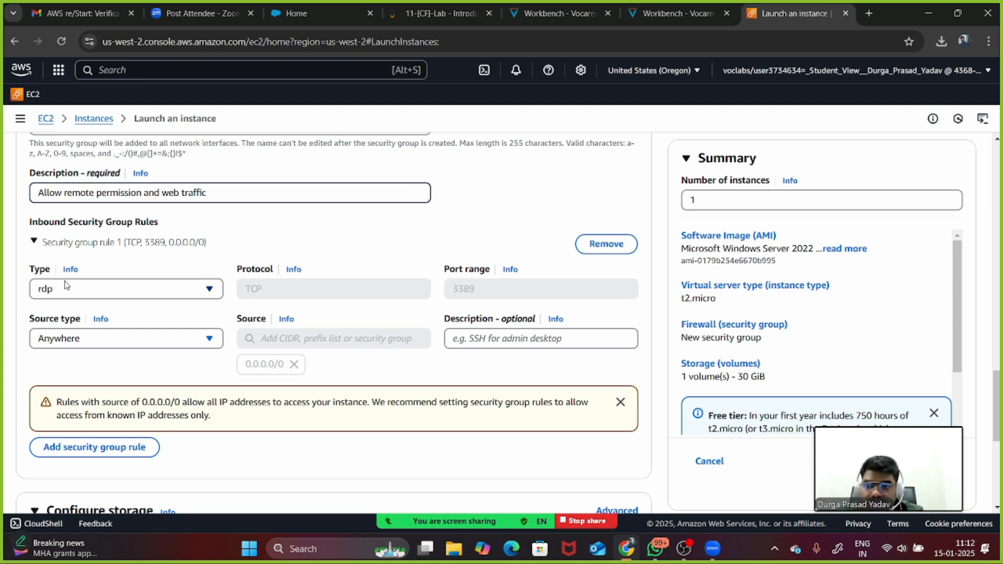
pyautogui.click(607, 245)
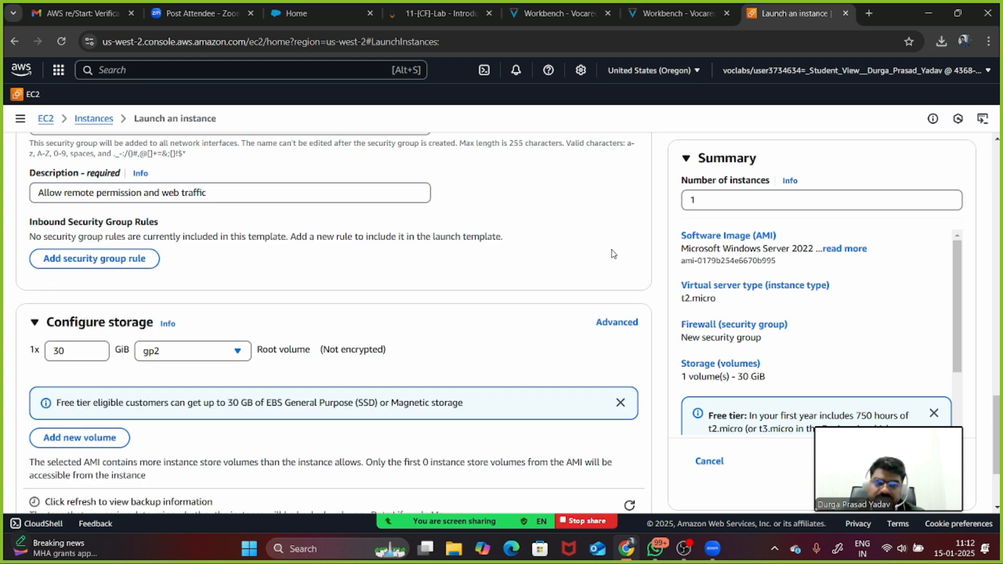
pyautogui.scroll(1, 306, 228)
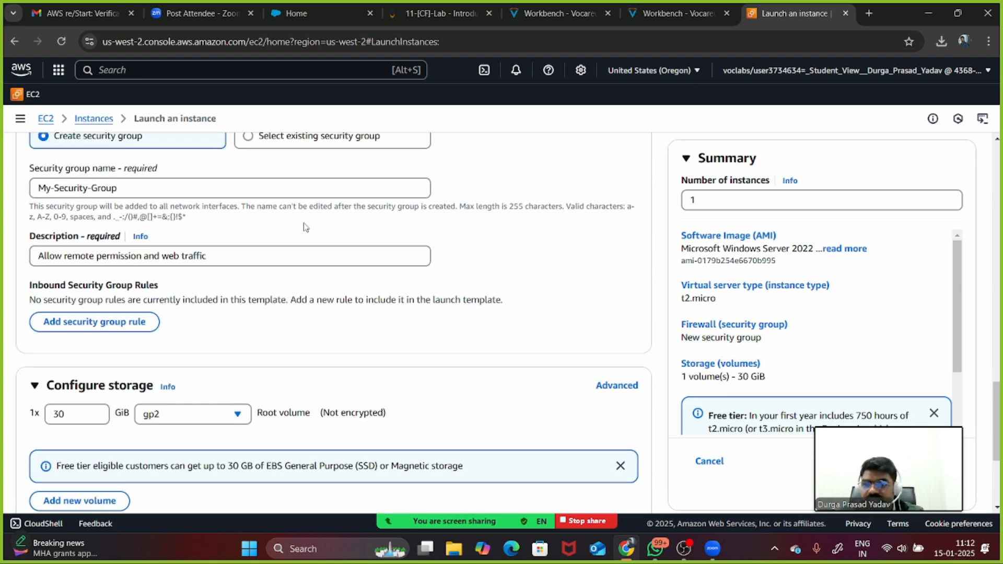
pyautogui.click(106, 323)
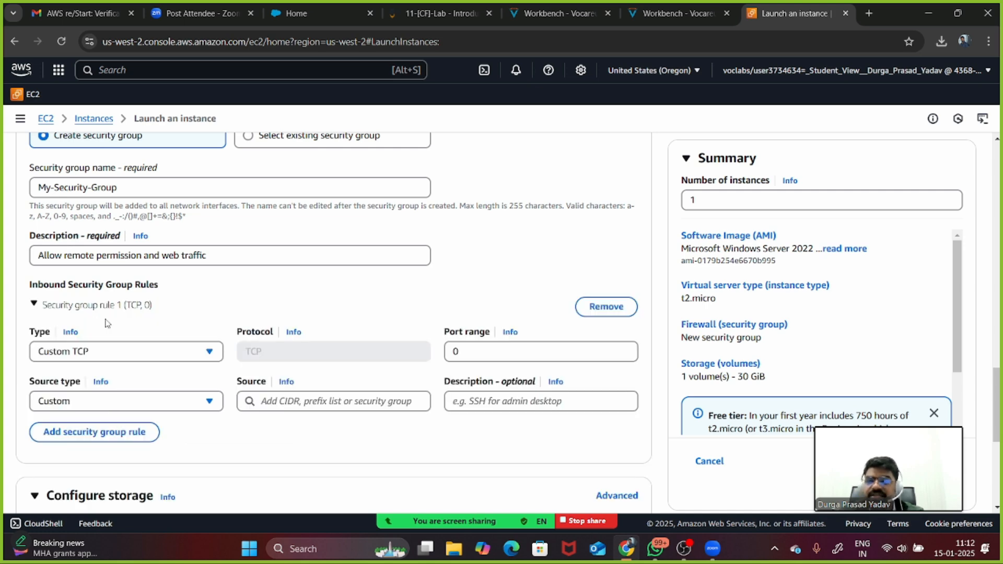
# Set the new inbound rule's type to rdp
pyautogui.click(87, 359)
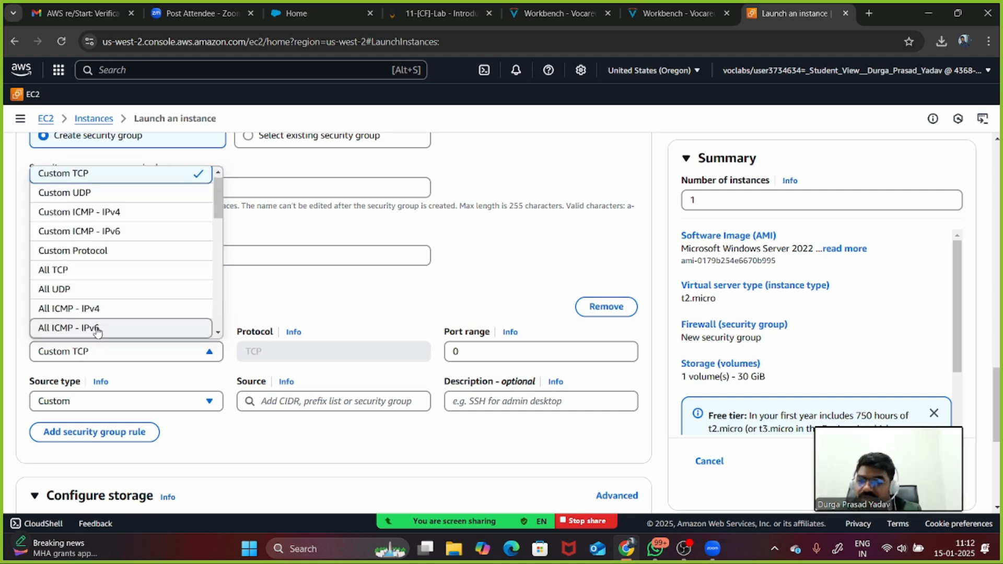
pyautogui.scroll(-2, 103, 290)
pyautogui.scroll(-5, 106, 295)
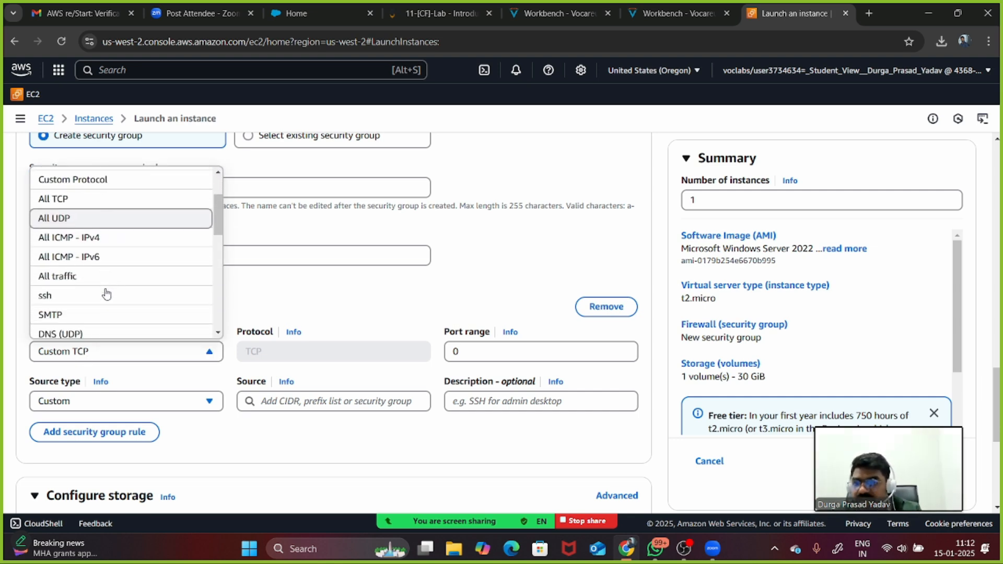
pyautogui.scroll(4, 106, 294)
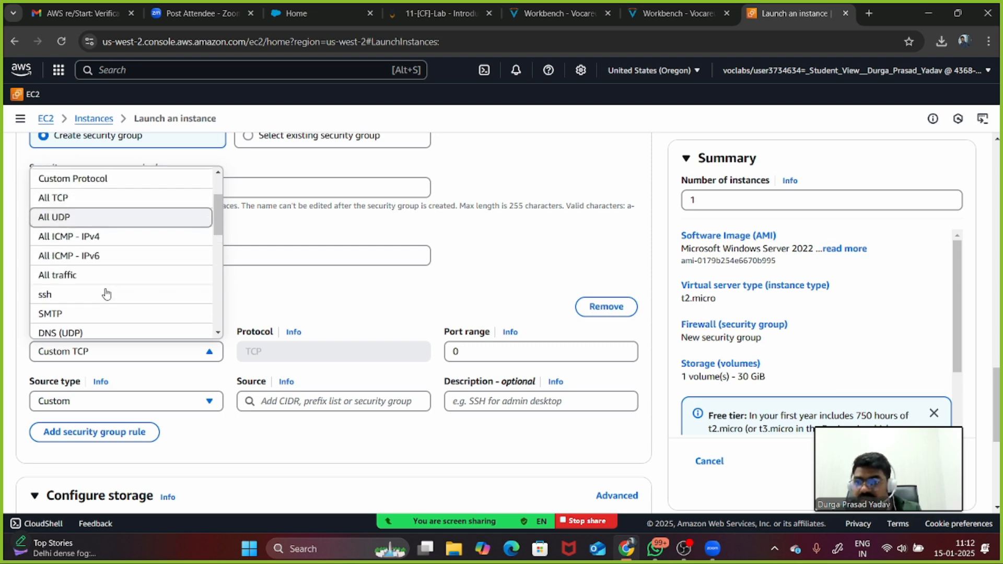
pyautogui.scroll(-1, 106, 294)
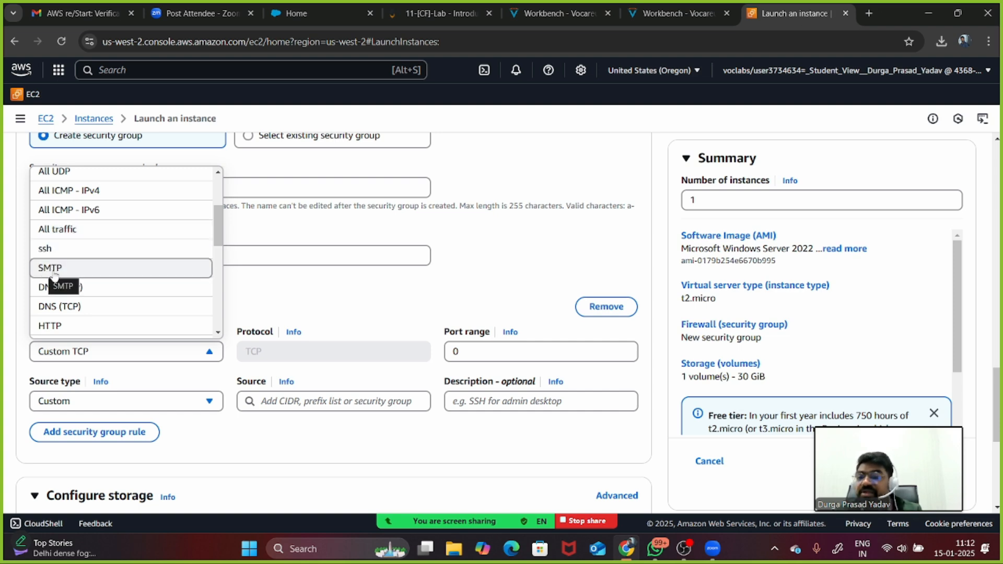
pyautogui.scroll(-1, 54, 275)
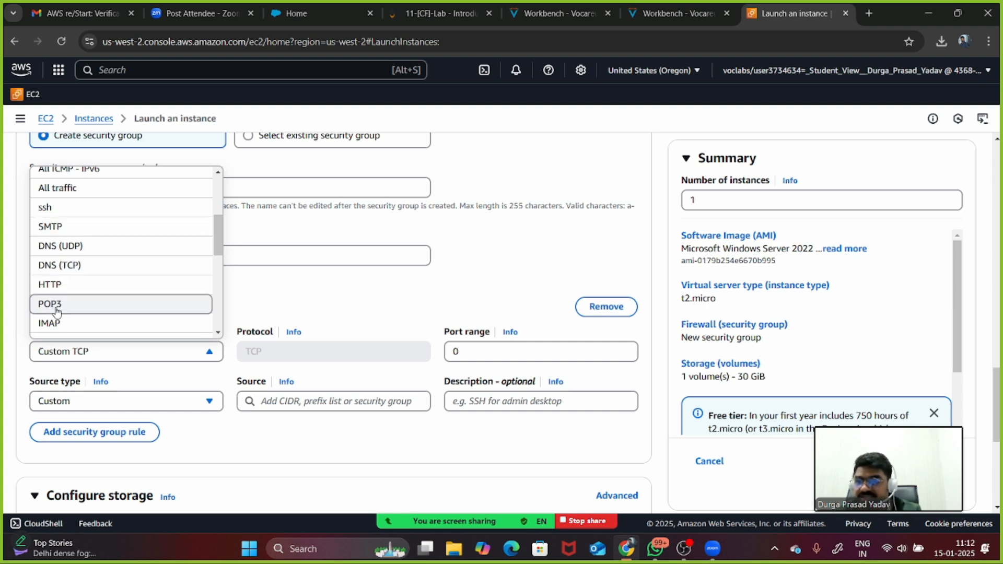
pyautogui.scroll(-3, 58, 309)
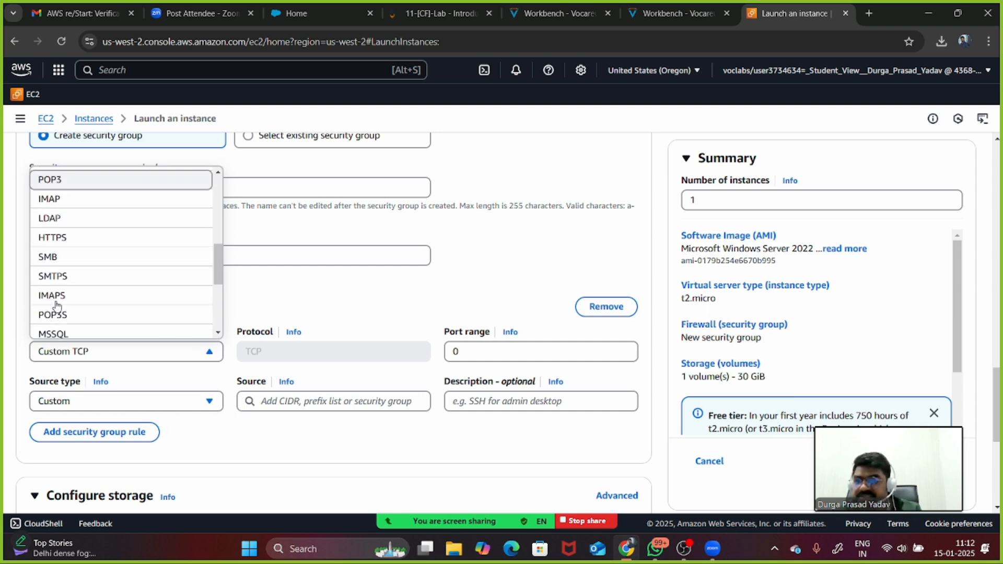
pyautogui.scroll(-2, 58, 307)
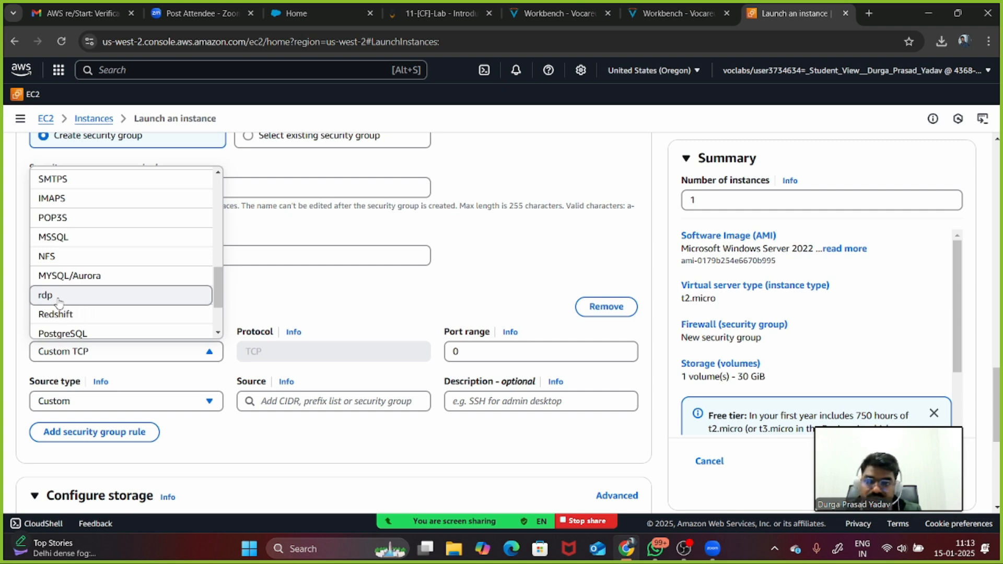
pyautogui.click(58, 302)
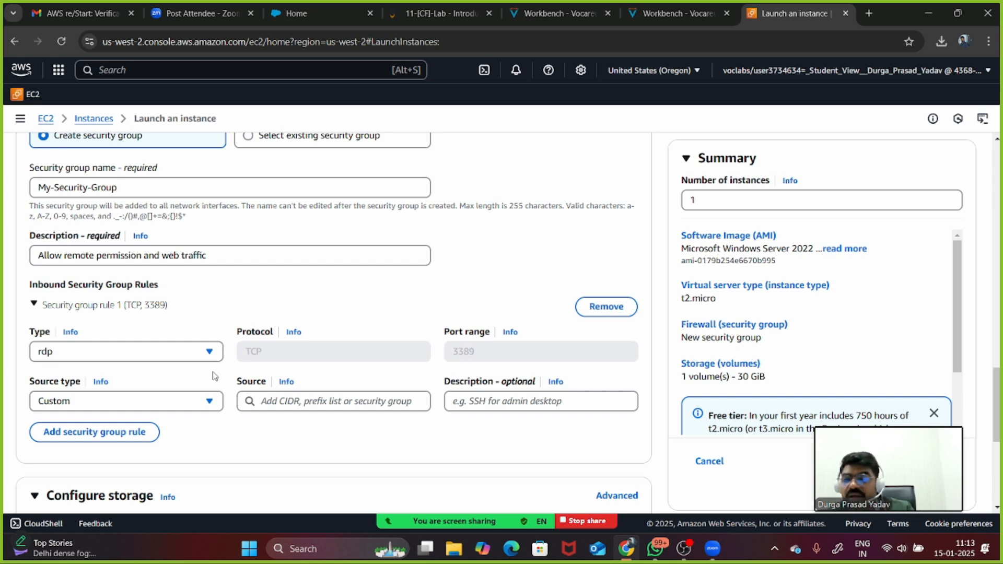
pyautogui.scroll(-2, 134, 400)
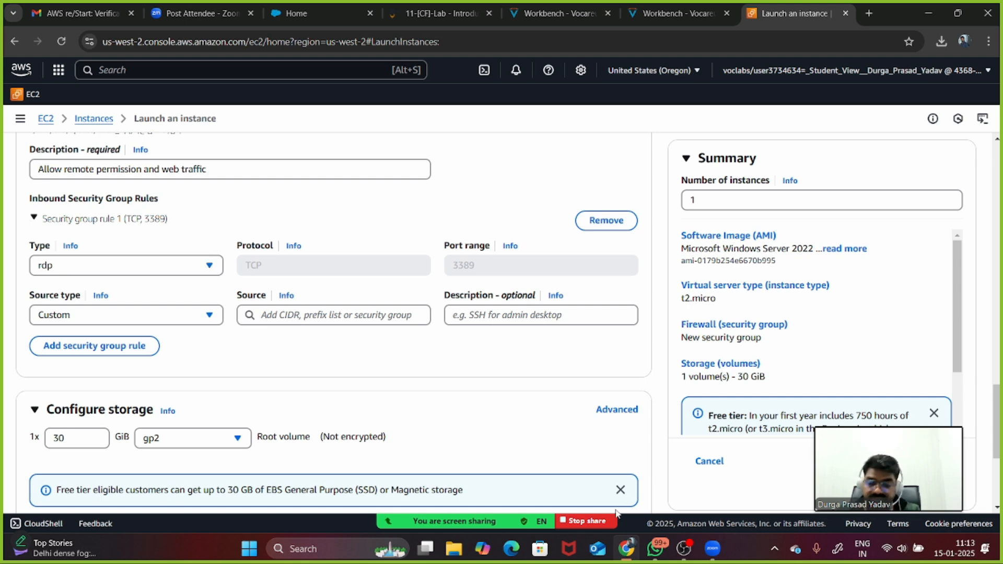
# Open Paint and sketch a box labelled "VM" in the upper right part of the canvas
pyautogui.press('super')
pyautogui.write('paint')
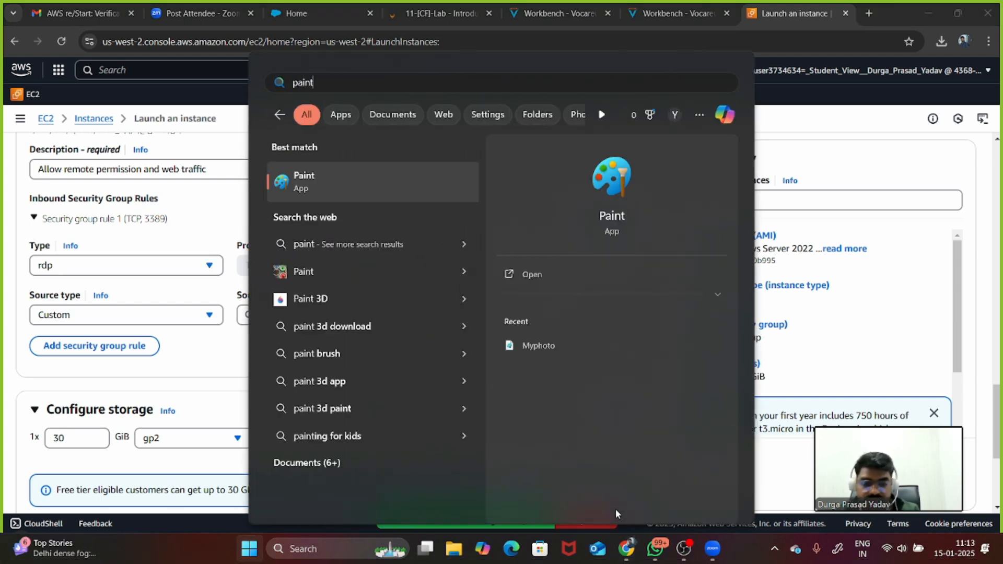
pyautogui.press('Return')
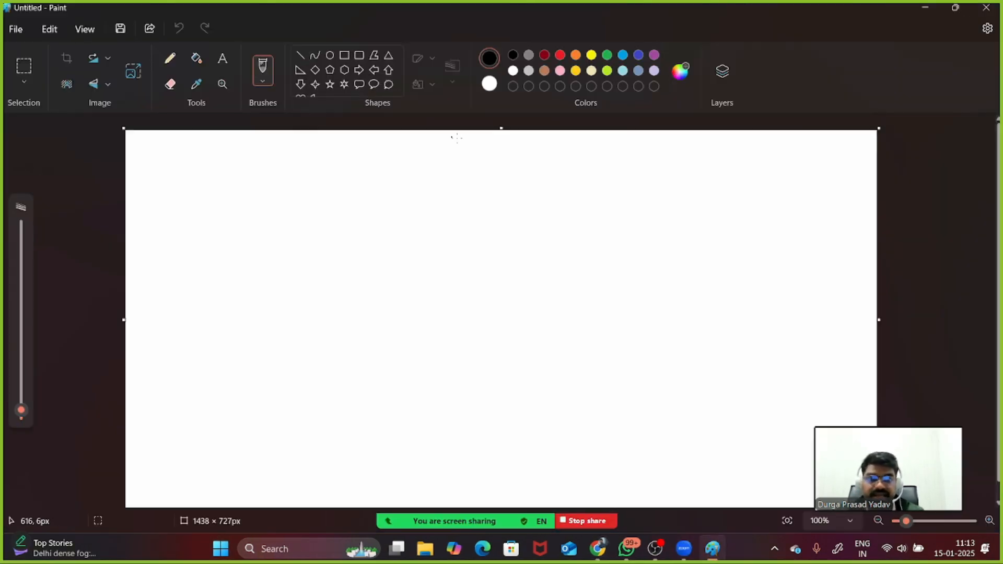
pyautogui.moveTo(582, 187); pyautogui.dragTo(593, 263)
pyautogui.moveTo(579, 207)
pyautogui.mouseDown()
pyautogui.moveTo(688, 224)
pyautogui.moveTo(600, 259)
pyautogui.mouseUp()
pyautogui.moveTo(609, 208)
pyautogui.mouseDown()
pyautogui.moveTo(619, 219)
pyautogui.moveTo(626, 208)
pyautogui.mouseUp()
pyautogui.moveTo(634, 222)
pyautogui.mouseDown()
pyautogui.moveTo(643, 202)
pyautogui.moveTo(655, 222)
pyautogui.mouseUp()
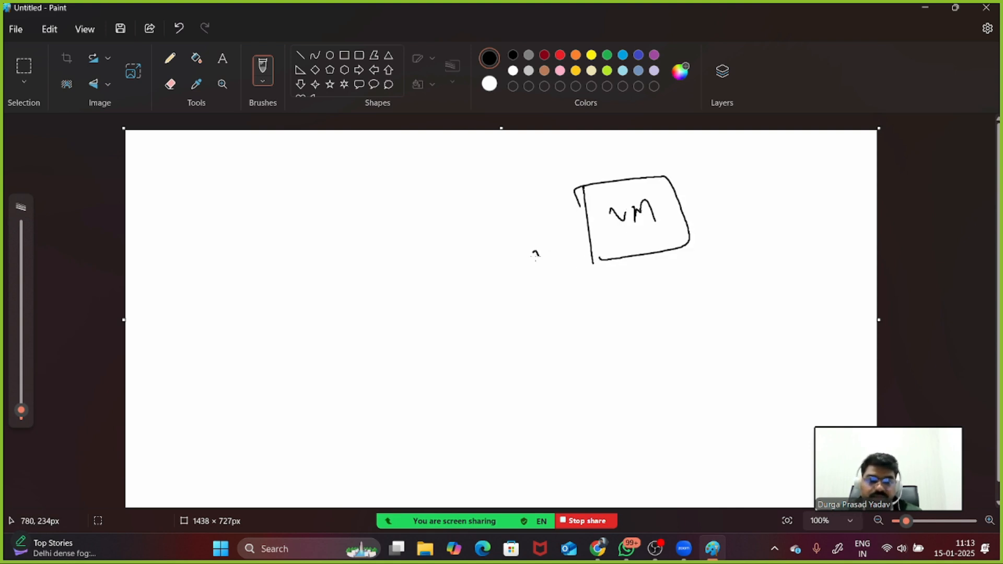
# Draw a circle labelled "SG" beside the VM box and connect it to the box with a short line
pyautogui.moveTo(533, 252); pyautogui.dragTo(538, 269)
pyautogui.moveTo(550, 245); pyautogui.dragTo(558, 269)
pyautogui.moveTo(549, 230)
pyautogui.mouseDown()
pyautogui.moveTo(510, 290)
pyautogui.moveTo(536, 230)
pyautogui.mouseUp()
pyautogui.moveTo(559, 255); pyautogui.dragTo(591, 244)
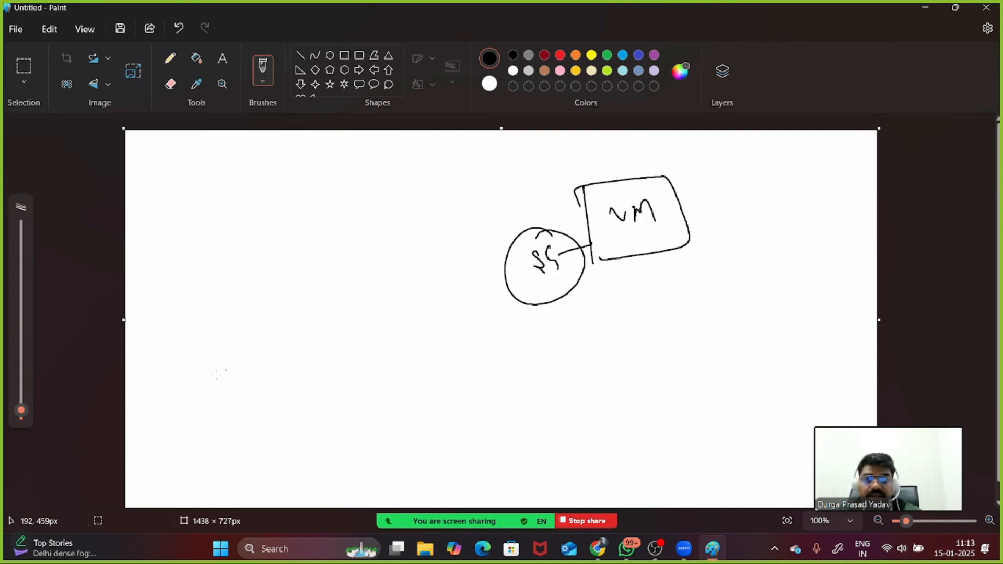
# Handwrite "Source", "your laptop" and "Network" as underlined lines in the lower left part of the canvas
pyautogui.moveTo(219, 314)
pyautogui.mouseDown()
pyautogui.moveTo(225, 330)
pyautogui.moveTo(277, 299)
pyautogui.moveTo(228, 350)
pyautogui.moveTo(256, 360)
pyautogui.moveTo(257, 371)
pyautogui.mouseUp()
pyautogui.moveTo(262, 349); pyautogui.dragTo(354, 308)
pyautogui.moveTo(259, 374); pyautogui.dragTo(354, 323)
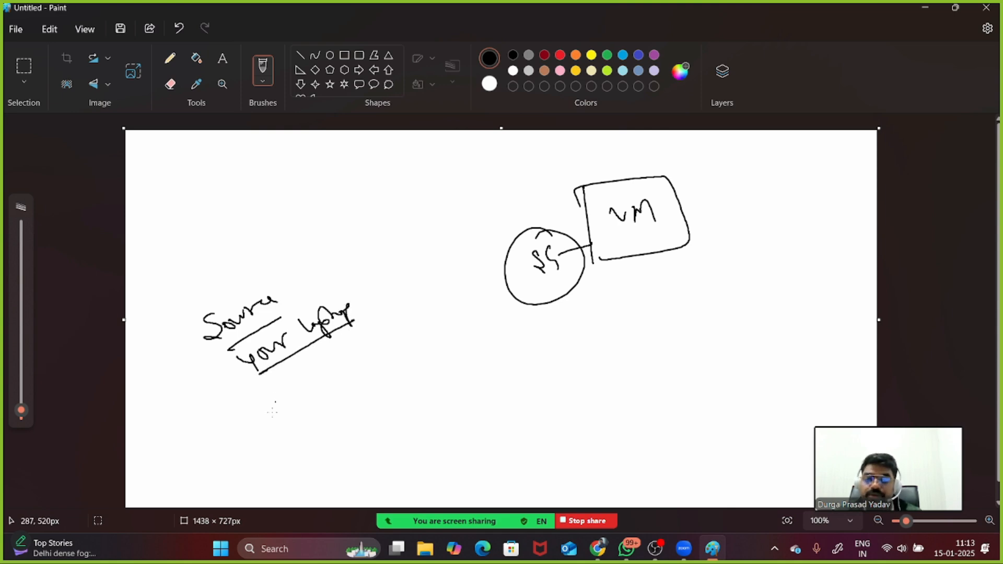
pyautogui.moveTo(260, 404)
pyautogui.mouseDown()
pyautogui.moveTo(338, 344)
pyautogui.moveTo(352, 354)
pyautogui.mouseUp()
# Sketch a laptop box labelled "my IP" below the source notes and draw a curved arrow from it toward the SG circle
pyautogui.moveTo(335, 403); pyautogui.dragTo(343, 439)
pyautogui.moveTo(322, 407)
pyautogui.mouseDown()
pyautogui.moveTo(353, 389)
pyautogui.moveTo(359, 451)
pyautogui.moveTo(338, 455)
pyautogui.mouseUp()
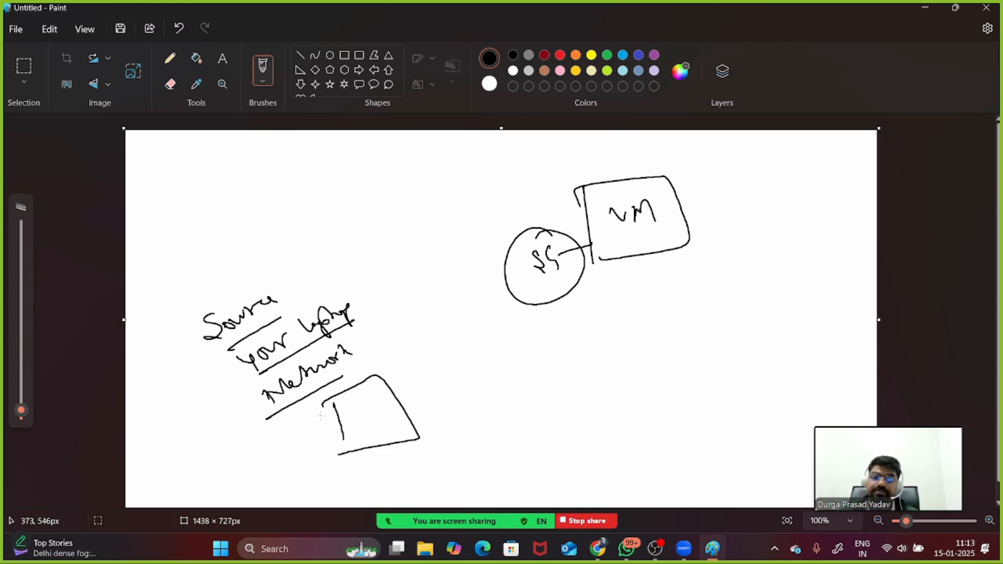
pyautogui.moveTo(391, 459)
pyautogui.mouseDown()
pyautogui.moveTo(435, 453)
pyautogui.moveTo(456, 428)
pyautogui.moveTo(475, 441)
pyautogui.moveTo(468, 454)
pyautogui.mouseUp()
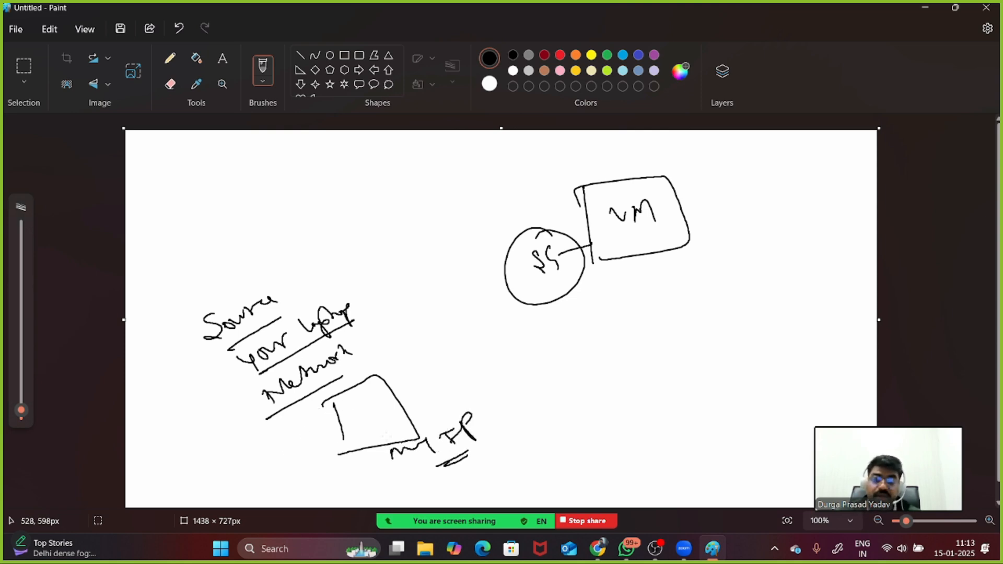
pyautogui.moveTo(328, 425)
pyautogui.mouseDown()
pyautogui.moveTo(452, 263)
pyautogui.moveTo(489, 259)
pyautogui.mouseUp()
pyautogui.moveTo(476, 283); pyautogui.dragTo(499, 278)
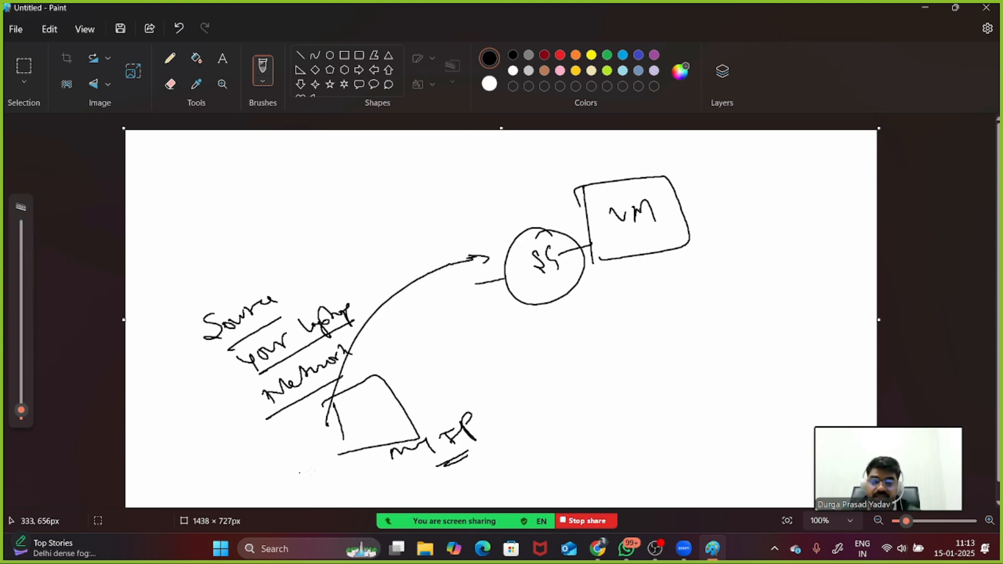
# Write "0.0.0.0/0" and "Every" beside the laptop box and draw a second curved arrow toward the SG circle
pyautogui.moveTo(353, 427)
pyautogui.mouseDown()
pyautogui.moveTo(412, 397)
pyautogui.moveTo(451, 403)
pyautogui.moveTo(457, 383)
pyautogui.moveTo(395, 445)
pyautogui.mouseUp()
pyautogui.moveTo(492, 393)
pyautogui.mouseDown()
pyautogui.moveTo(486, 411)
pyautogui.moveTo(546, 392)
pyautogui.mouseUp()
pyautogui.moveTo(546, 390); pyautogui.dragTo(551, 422)
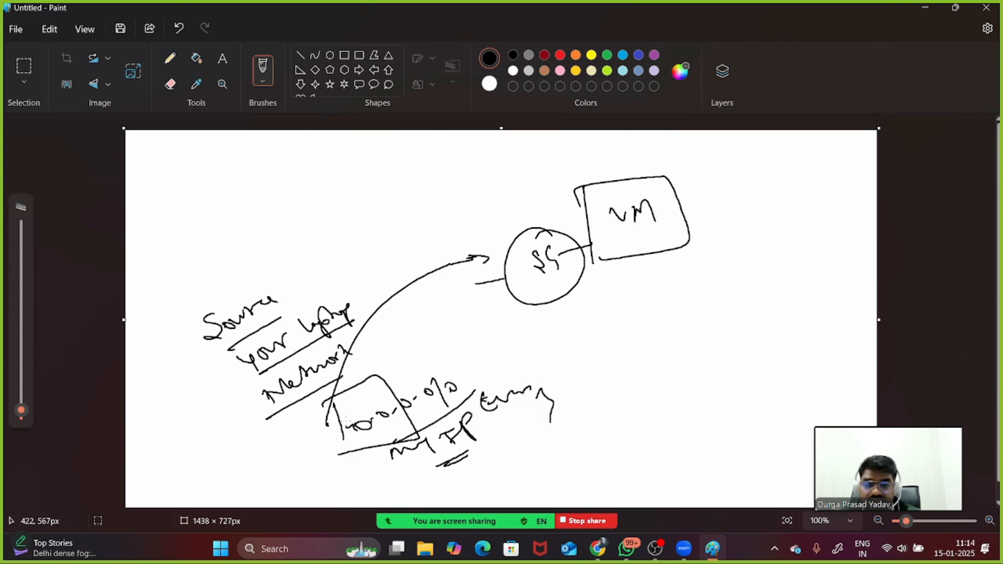
pyautogui.moveTo(346, 425); pyautogui.dragTo(454, 290)
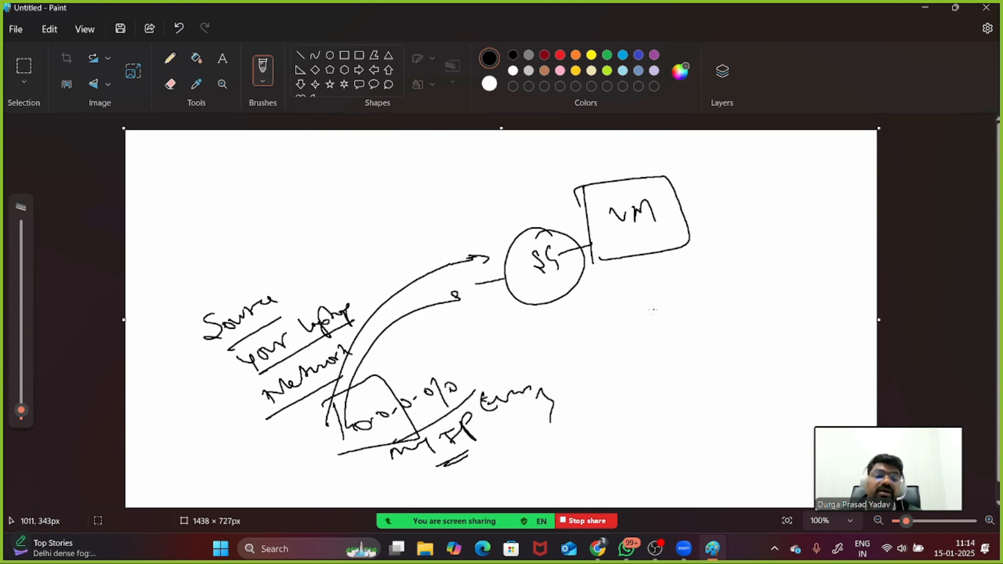
# Write "RDP" below the SG circle and underline it heavily
pyautogui.moveTo(580, 295)
pyautogui.mouseDown()
pyautogui.moveTo(609, 300)
pyautogui.moveTo(615, 289)
pyautogui.mouseUp()
pyautogui.moveTo(632, 280); pyautogui.dragTo(636, 315)
pyautogui.moveTo(644, 294); pyautogui.dragTo(642, 308)
pyautogui.moveTo(641, 291); pyautogui.dragTo(651, 287)
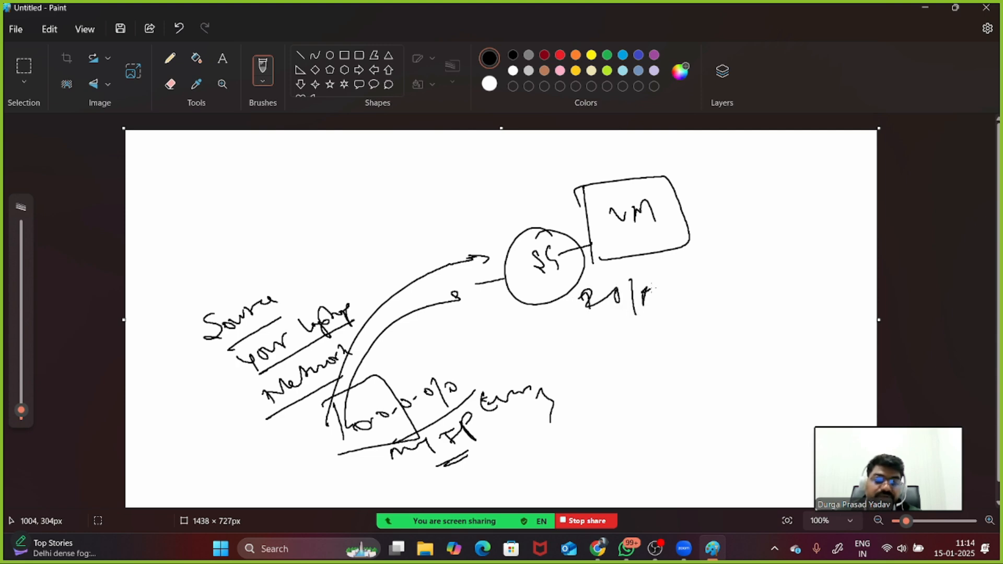
pyautogui.moveTo(542, 335); pyautogui.dragTo(614, 319)
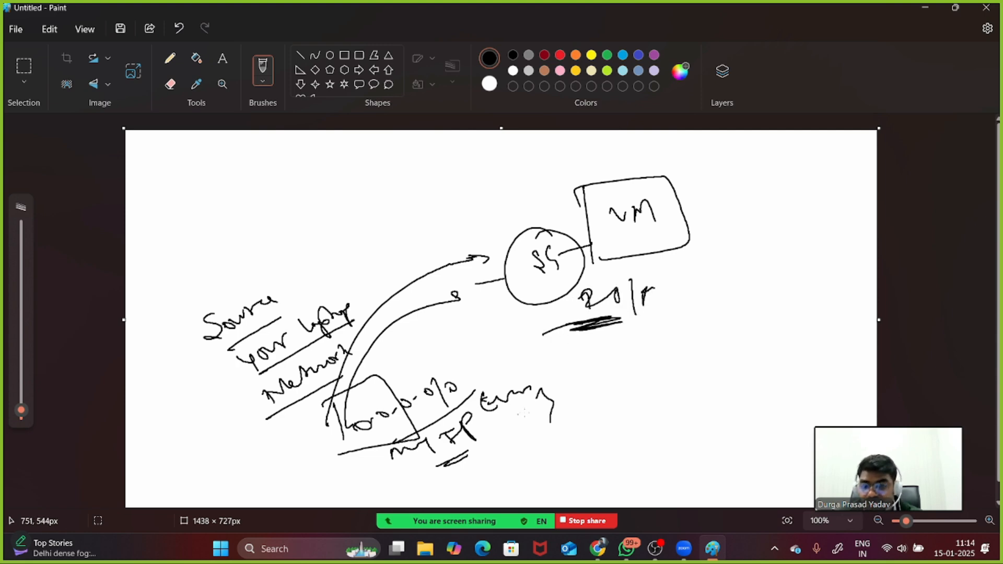
# Circle the "Every" note and underline "0.0.0.0/0" with thick strokes to emphasize open access
pyautogui.moveTo(541, 377)
pyautogui.mouseDown()
pyautogui.moveTo(570, 390)
pyautogui.moveTo(541, 378)
pyautogui.mouseUp()
pyautogui.moveTo(366, 442); pyautogui.dragTo(454, 401)
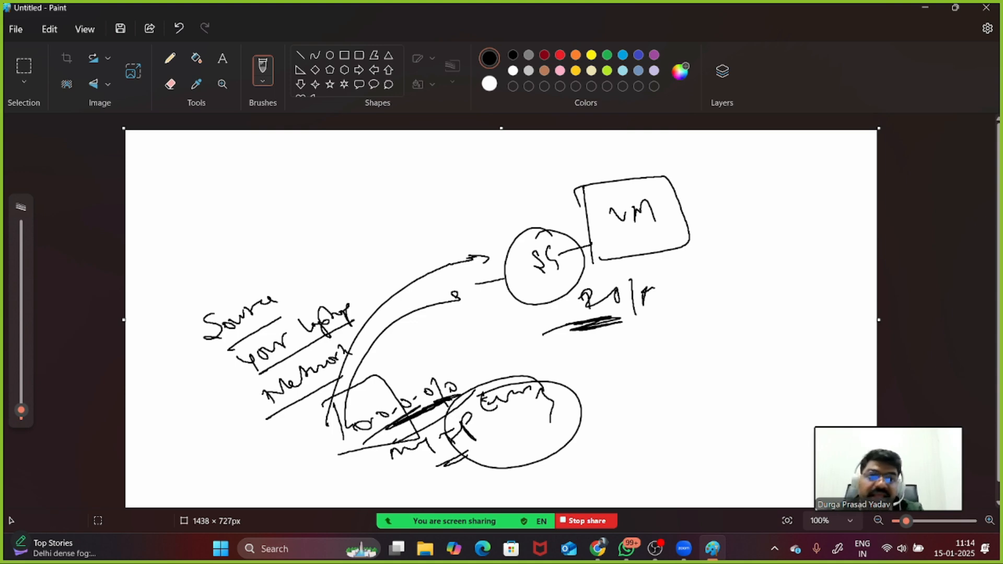
# Return to the AWS launch page in the browser and set the rdp rule's source type to Anywhere
pyautogui.click(924, 11)
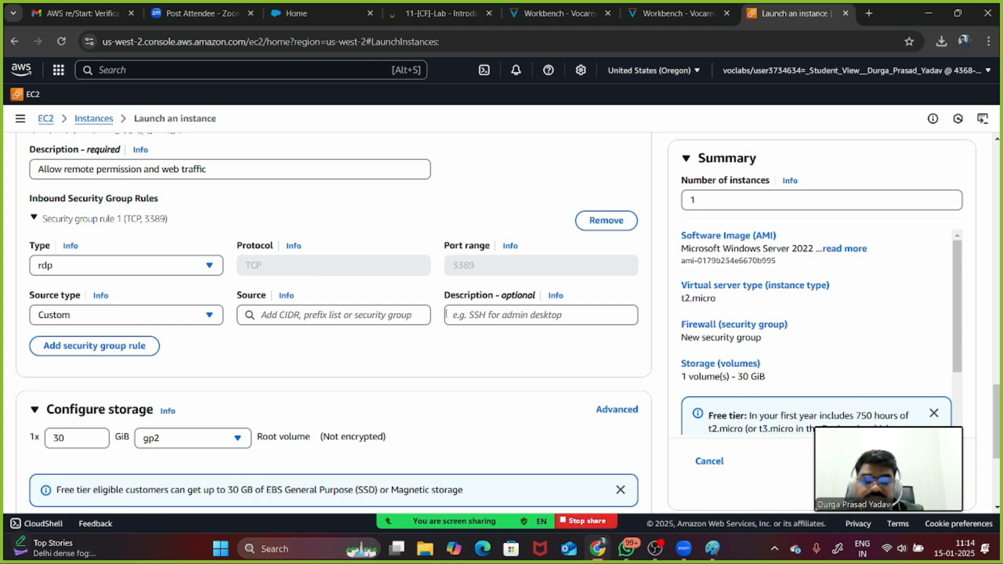
pyautogui.click(94, 320)
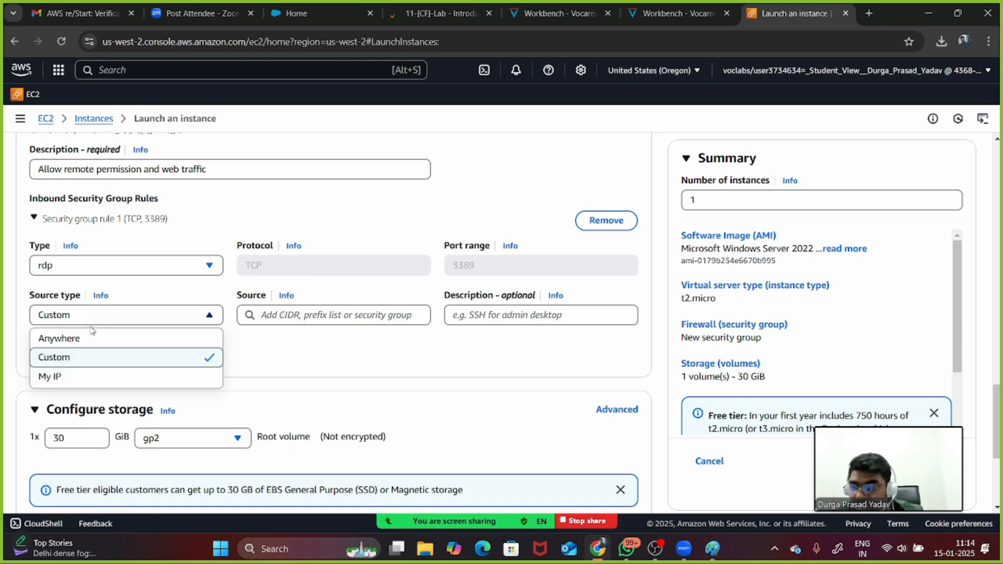
pyautogui.click(61, 344)
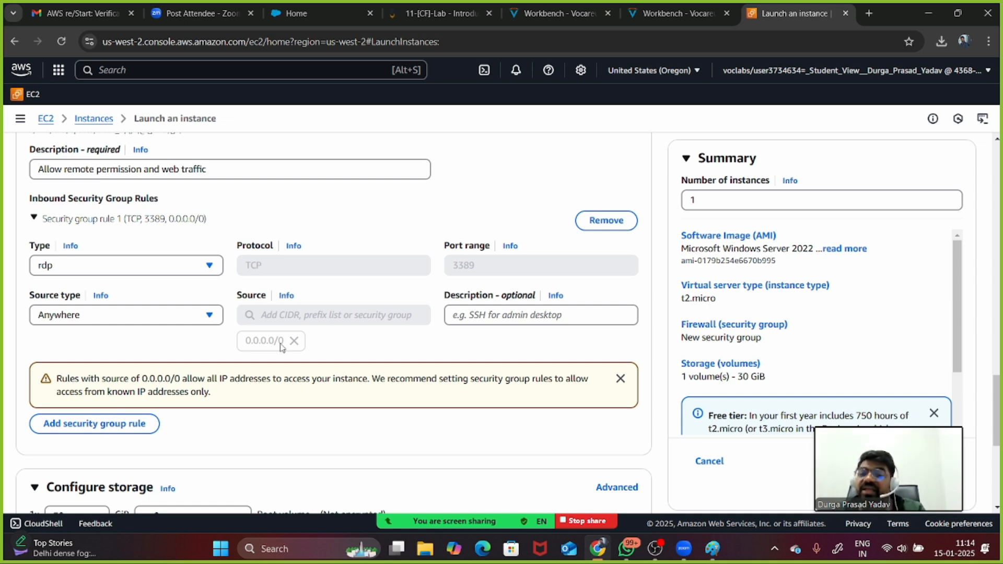
# Set the rdp rule's source type to My IP and highlight the rule's source address
pyautogui.click(165, 314)
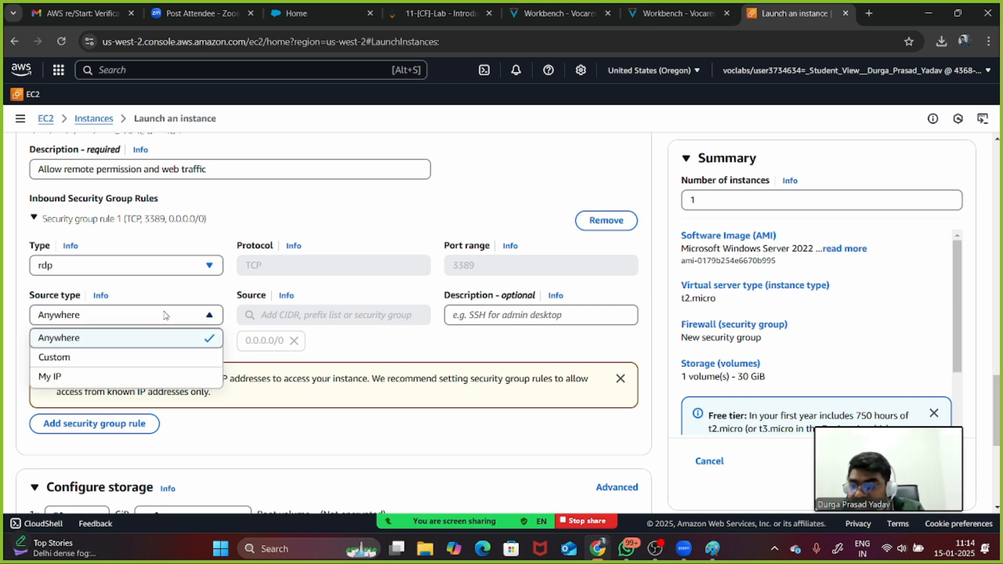
pyautogui.click(95, 377)
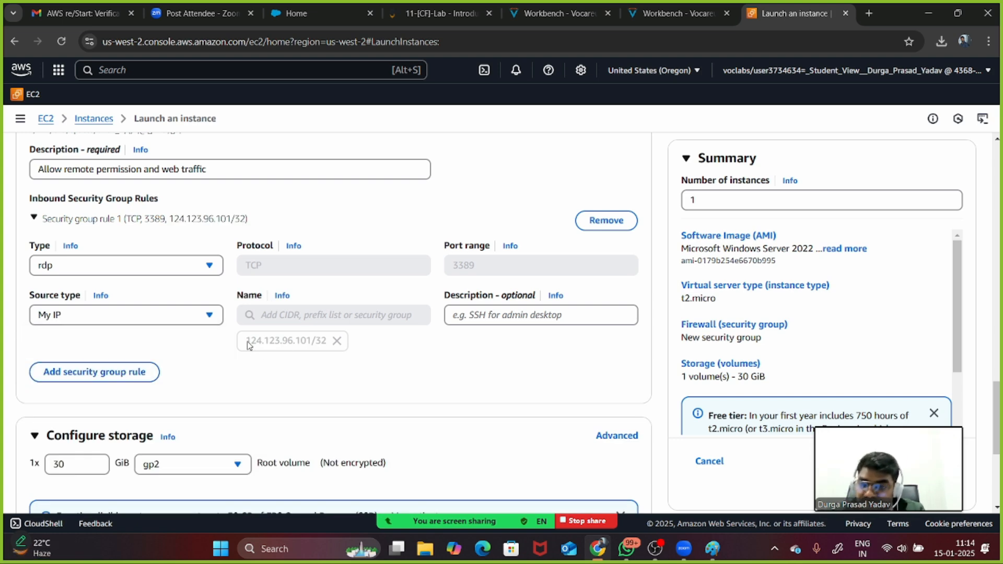
pyautogui.moveTo(247, 342); pyautogui.dragTo(329, 351)
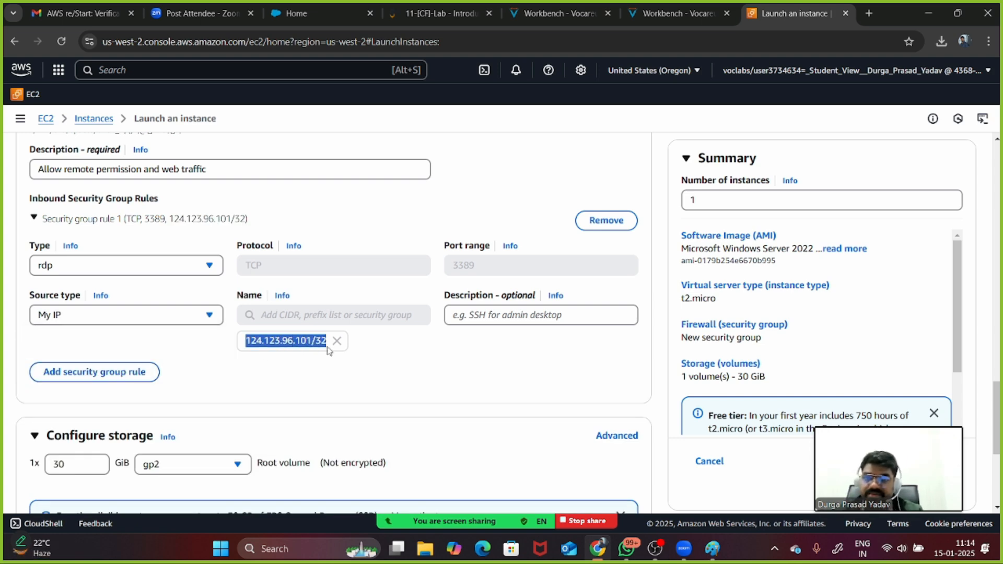
# Search the web for "whatismyip" in a new browser tab and open WhatIsMyIP.com to check the public IP address
pyautogui.click(870, 13)
pyautogui.write('w')
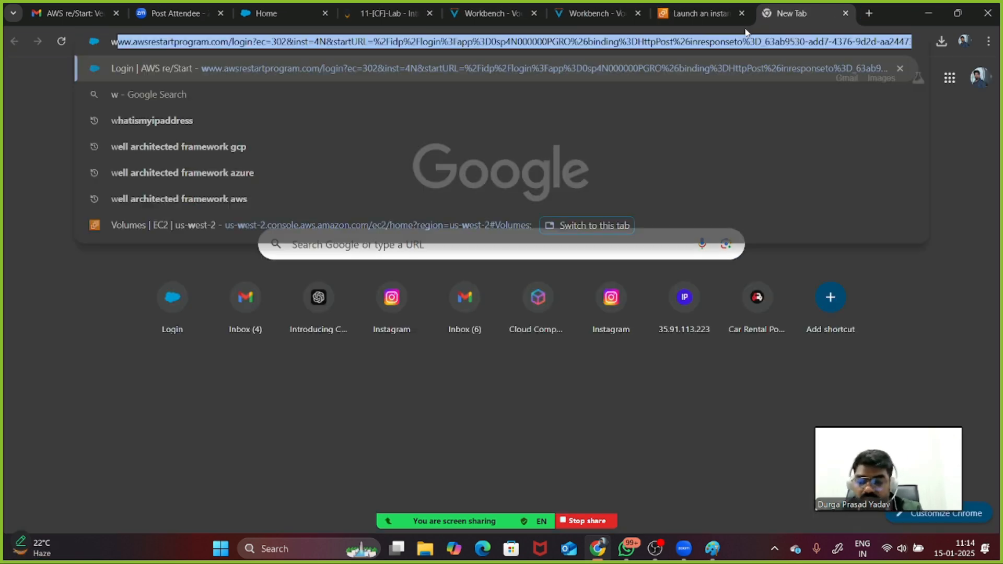
pyautogui.write('hatismyip')
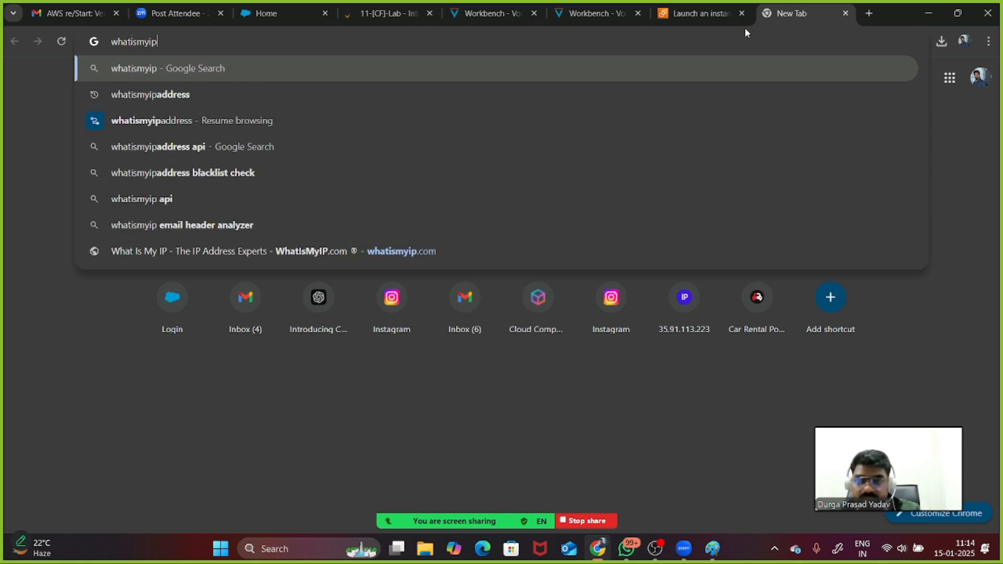
pyautogui.press('Return')
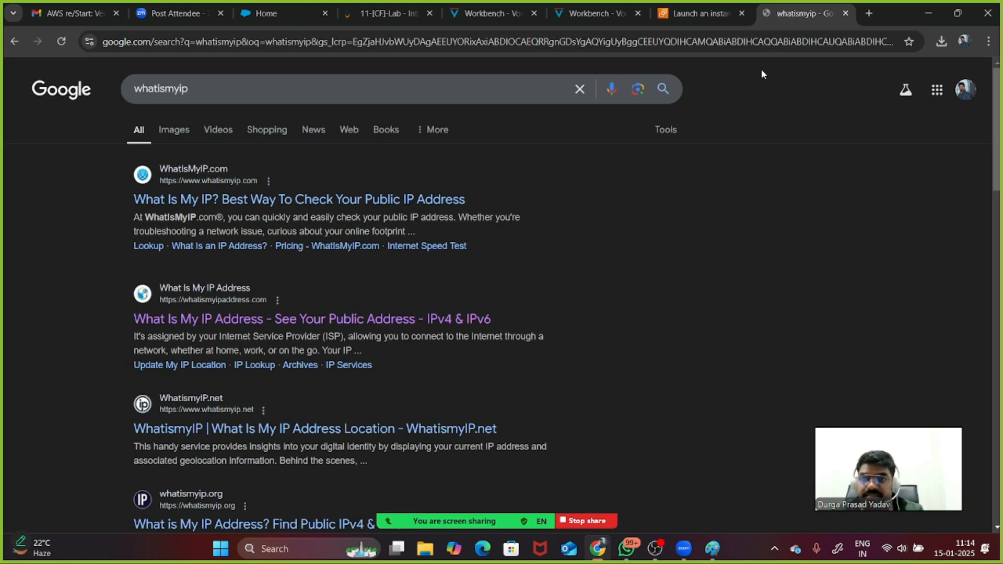
pyautogui.click(362, 201)
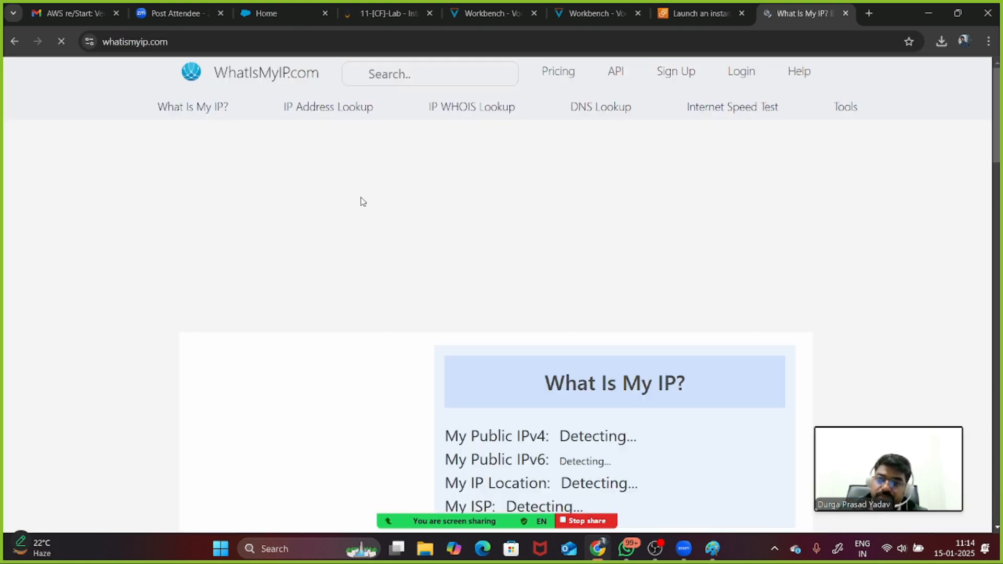
pyautogui.scroll(-3, 467, 324)
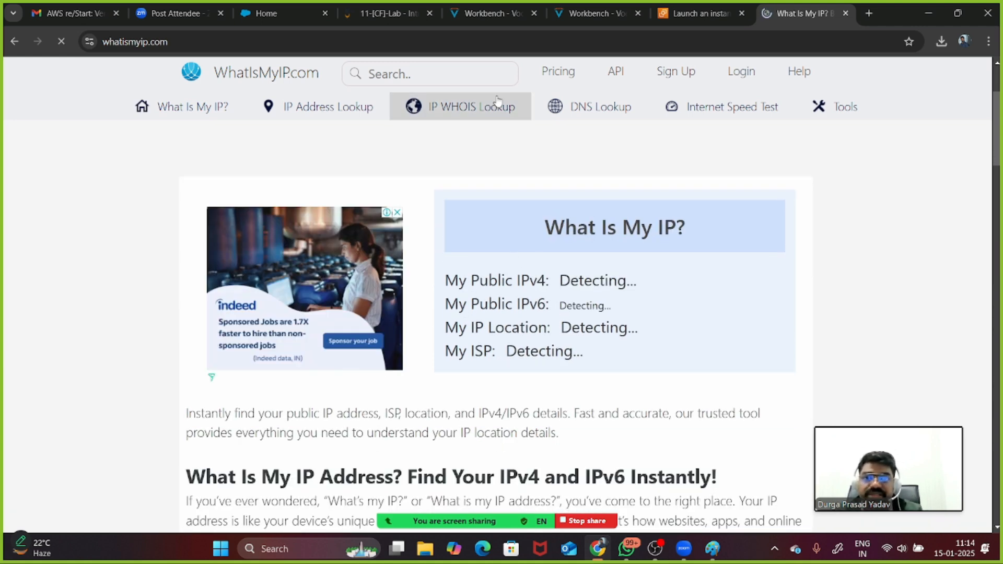
# Compare the rdp rule's source address on the launch page with the public IPv4 address on whatismyipaddress.com
pyautogui.click(696, 14)
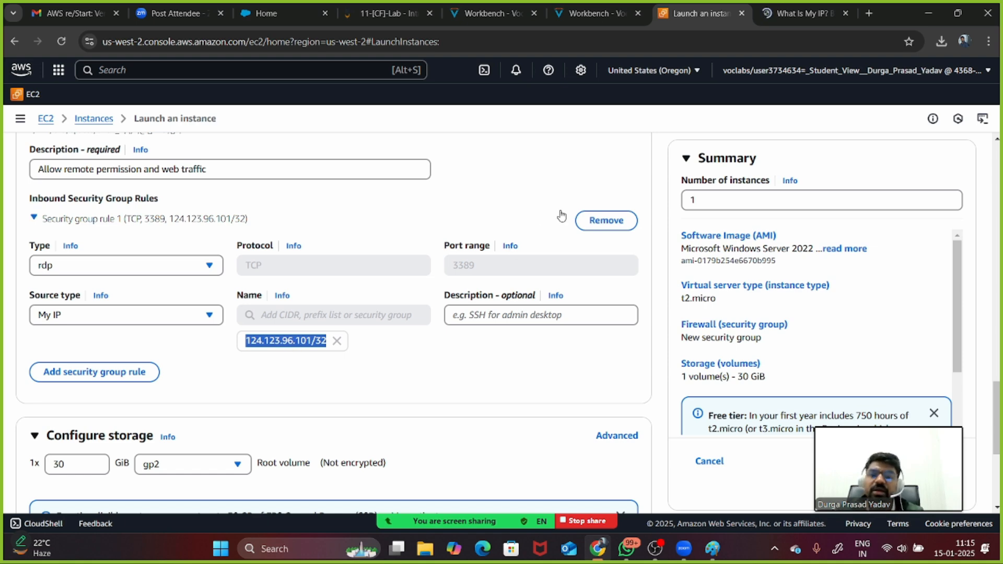
pyautogui.click(802, 13)
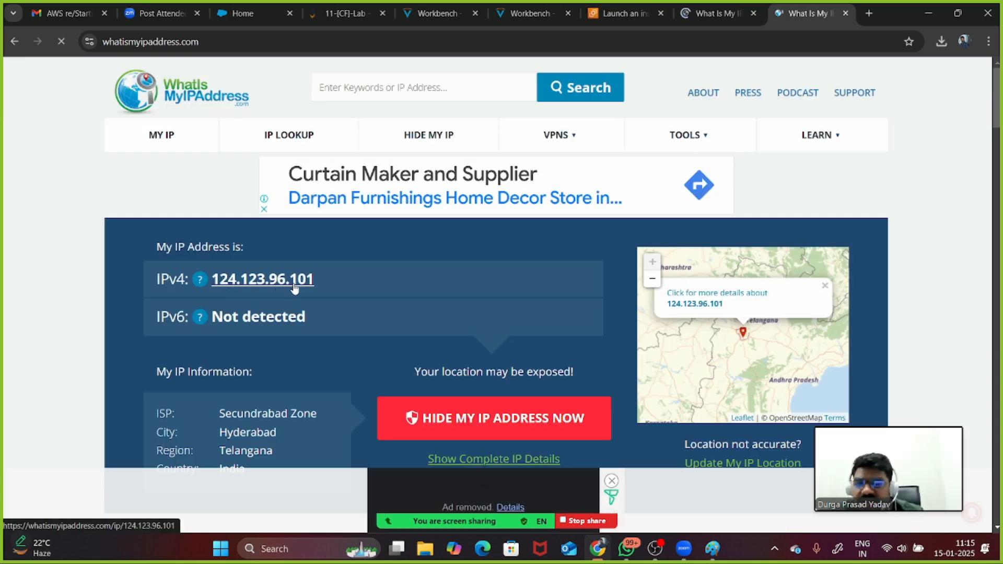
pyautogui.click(622, 13)
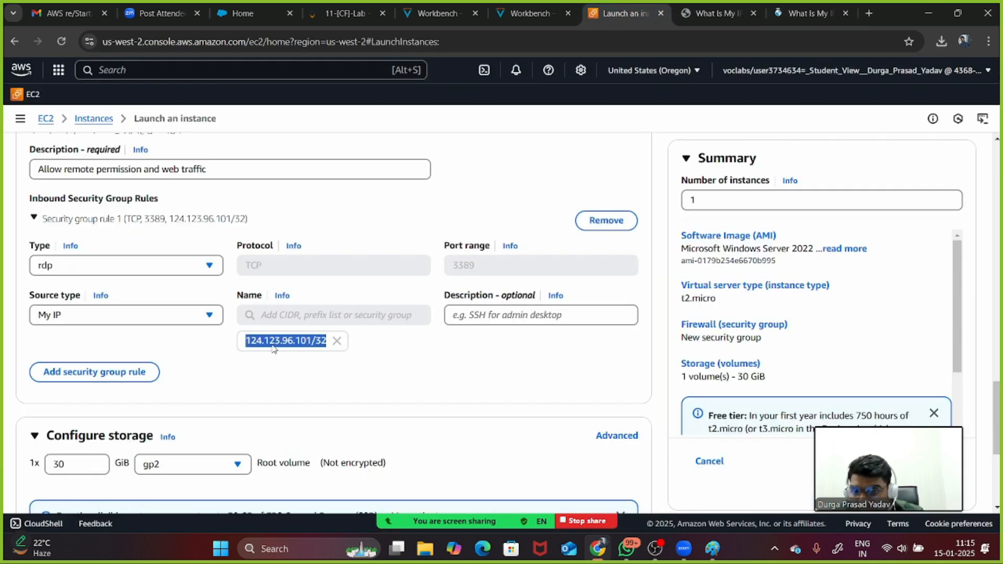
pyautogui.click(243, 372)
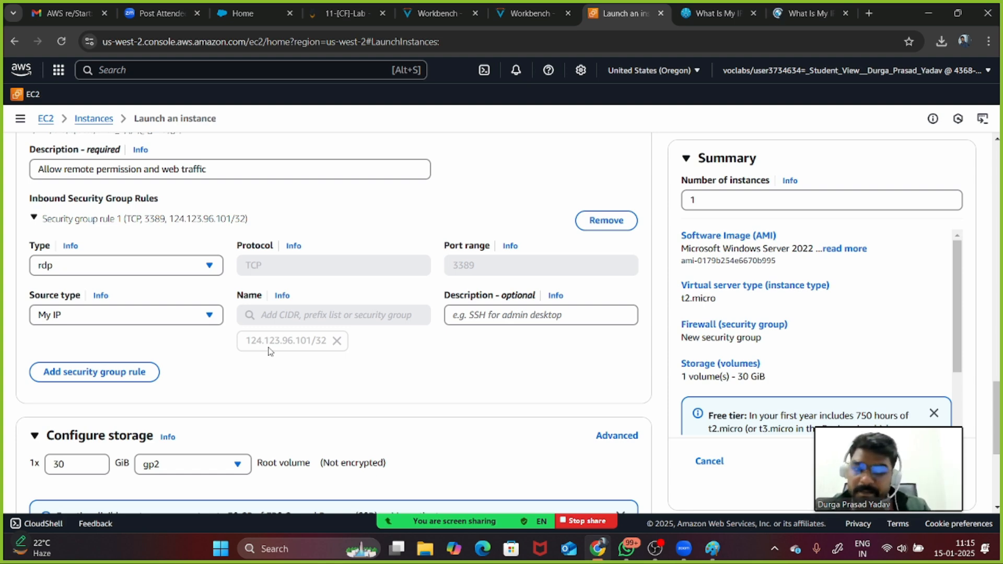
# Add a second inbound security group rule of type HTTP with My IP as its source type
pyautogui.click(108, 373)
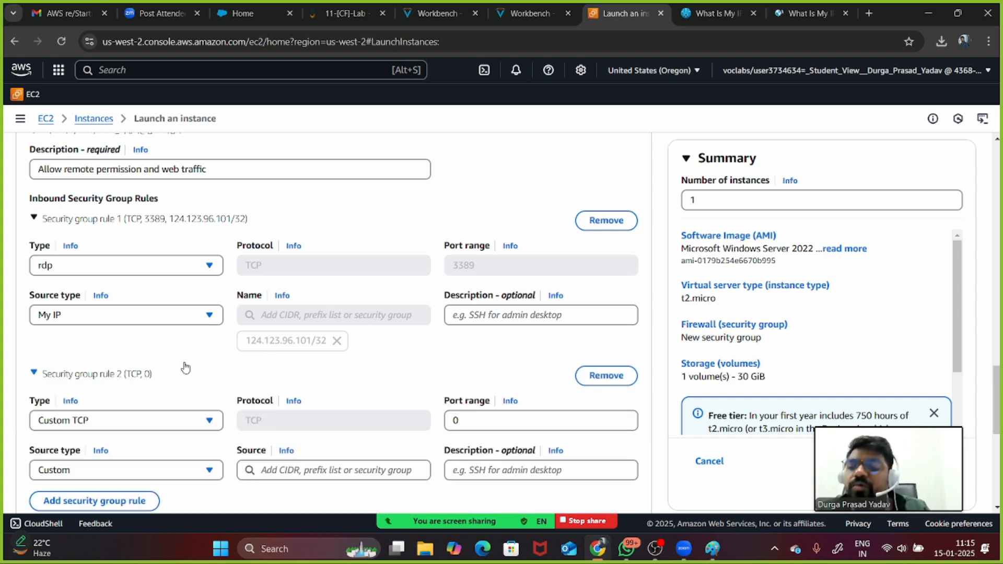
pyautogui.scroll(-1, 246, 372)
pyautogui.scroll(-1, 245, 372)
pyautogui.click(203, 329)
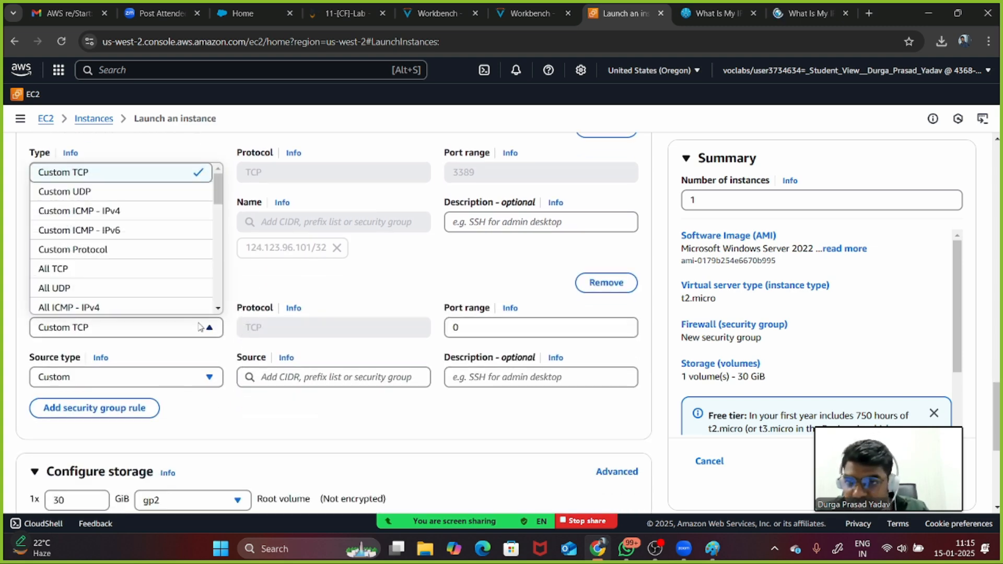
pyautogui.scroll(-5, 164, 284)
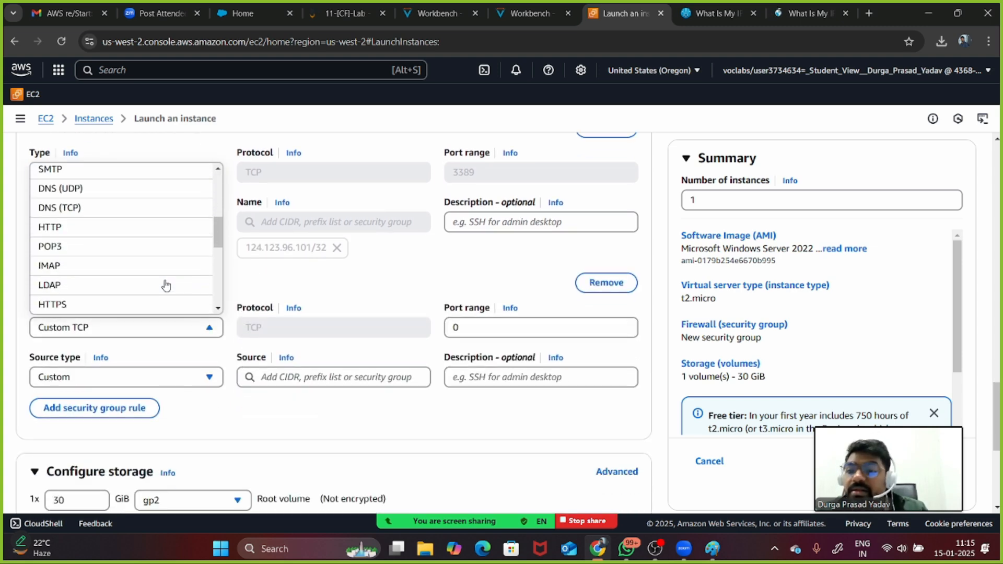
pyautogui.click(129, 237)
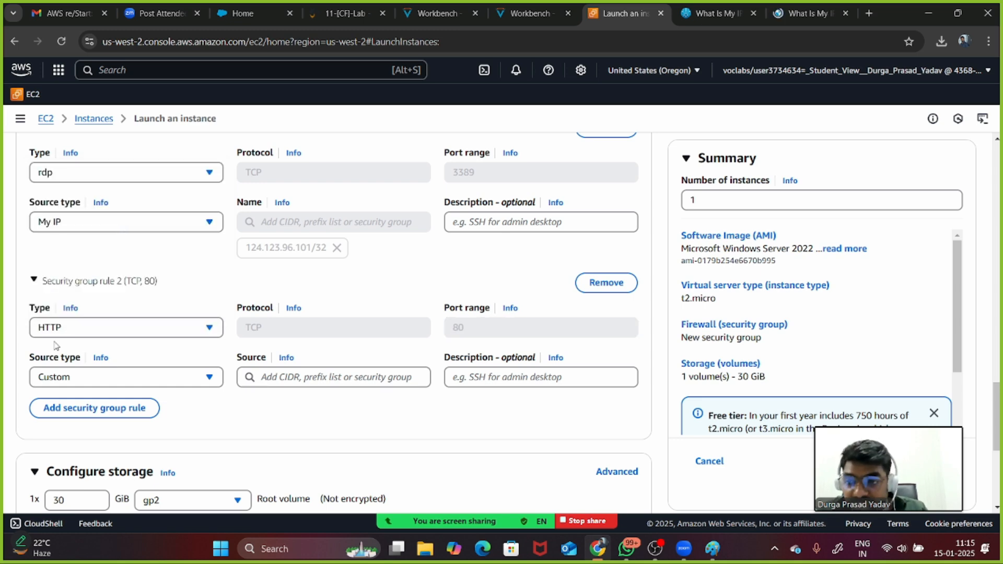
pyautogui.click(103, 376)
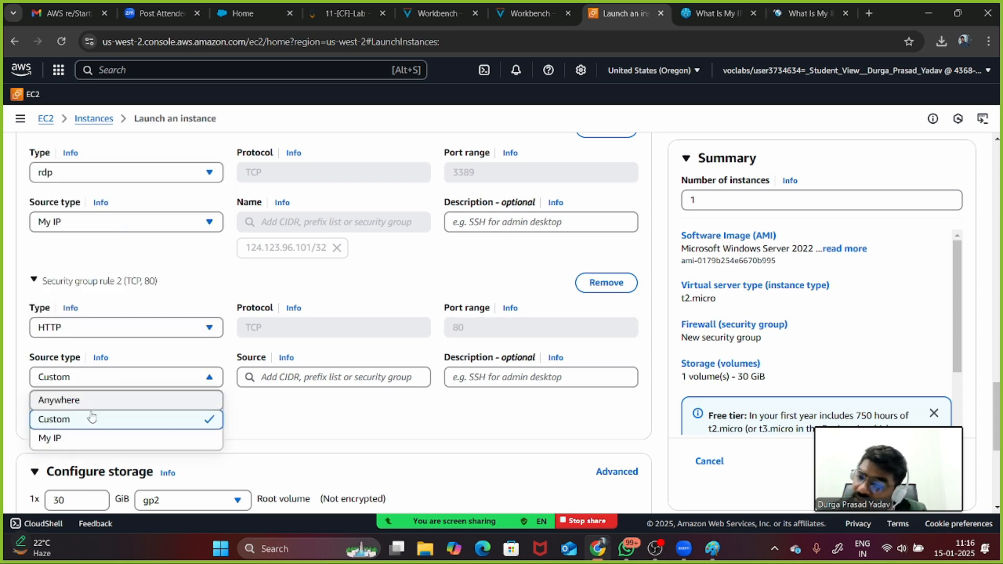
pyautogui.click(77, 441)
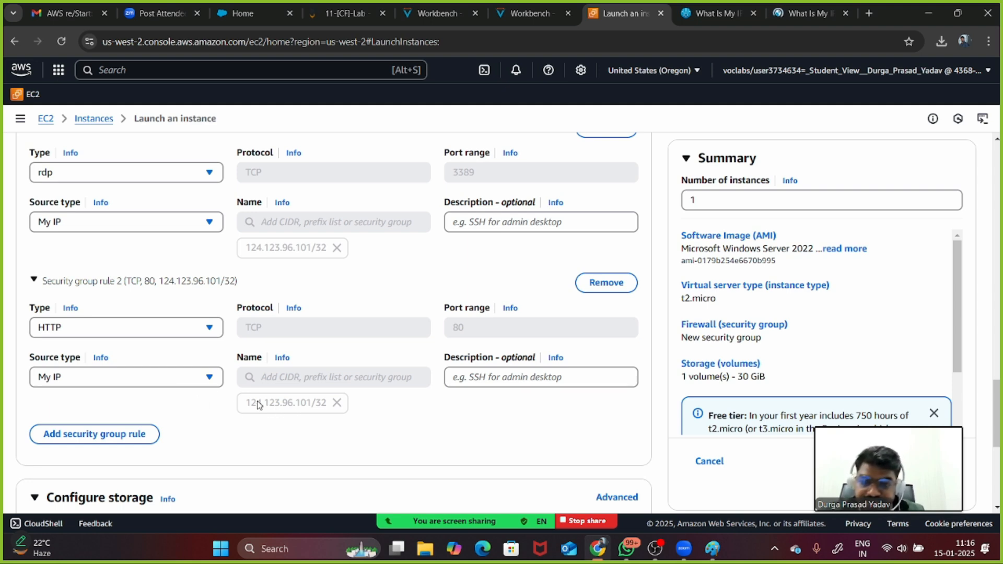
# Change the HTTP rule's source type to Custom and add the CIDR block 0.0.0.0/24 as its source
pyautogui.click(216, 385)
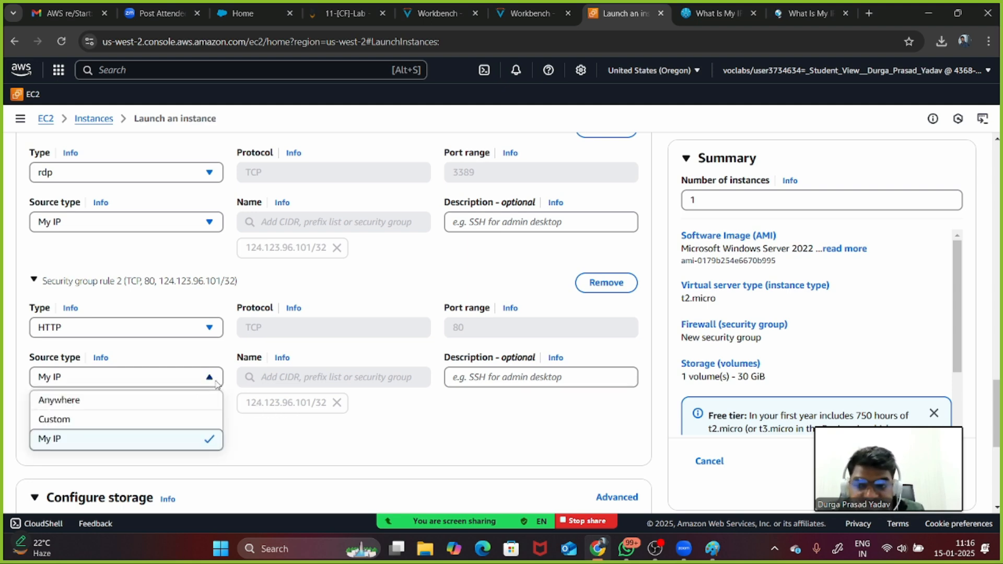
pyautogui.click(174, 421)
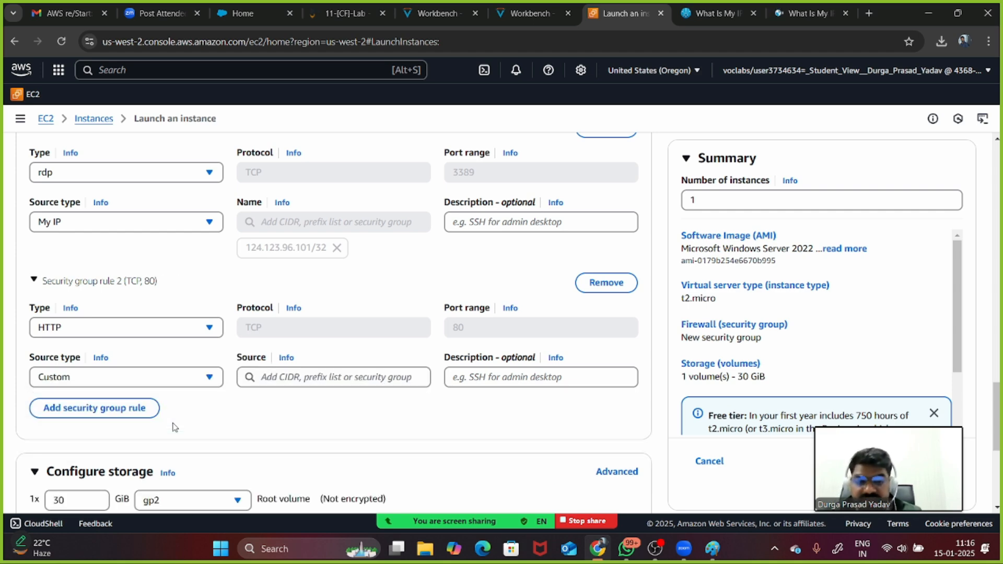
pyautogui.click(303, 376)
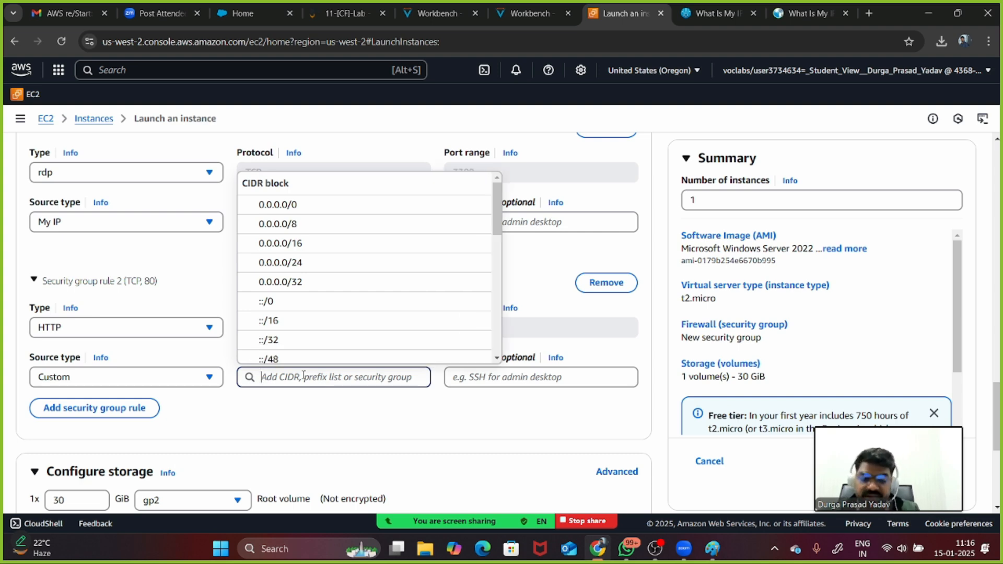
pyautogui.write('0.0.0')
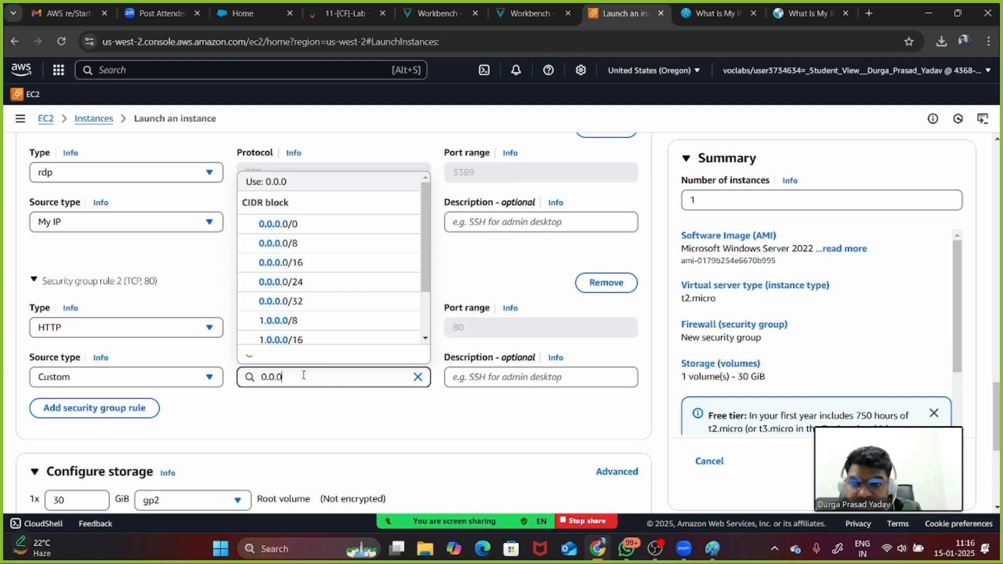
pyautogui.write('.0/')
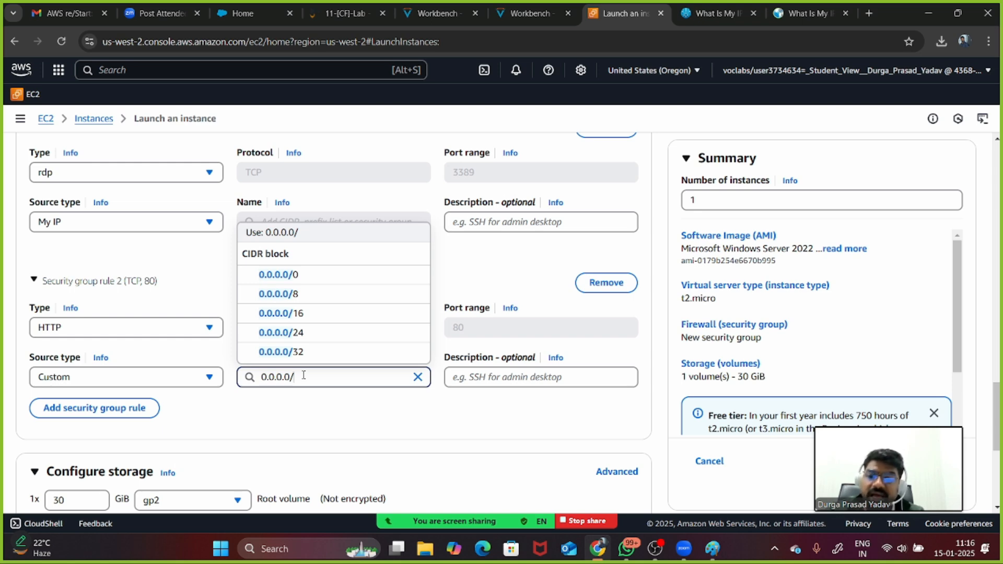
pyautogui.write('24')
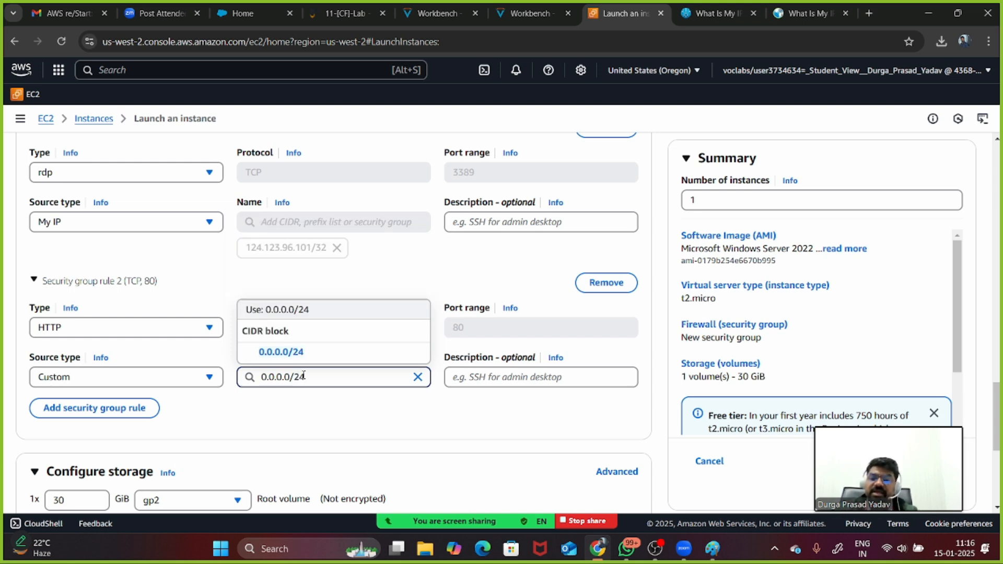
pyautogui.click(295, 351)
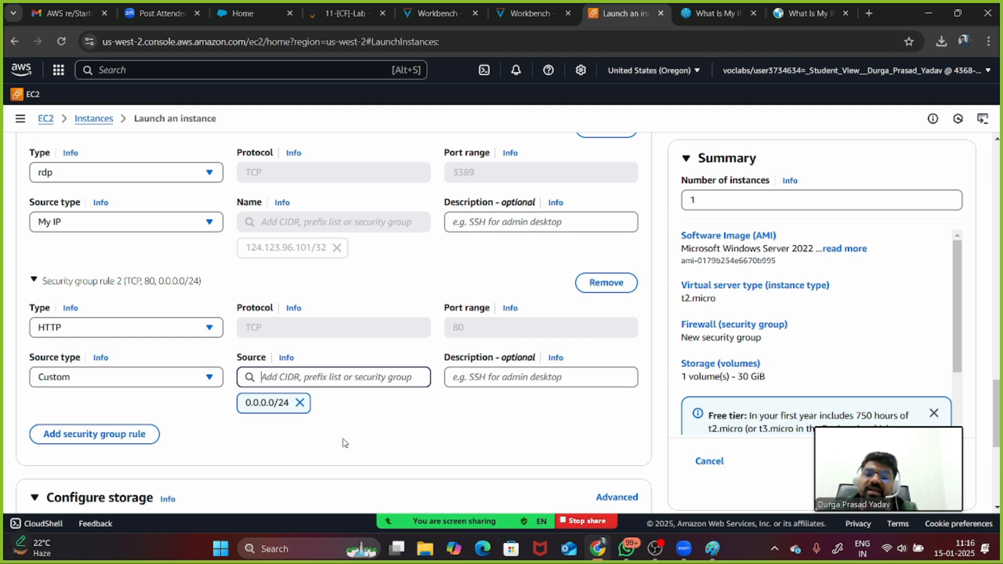
# Clear the 0.0.0.0/24 source and remove the HTTP rule from the security group
pyautogui.click(300, 403)
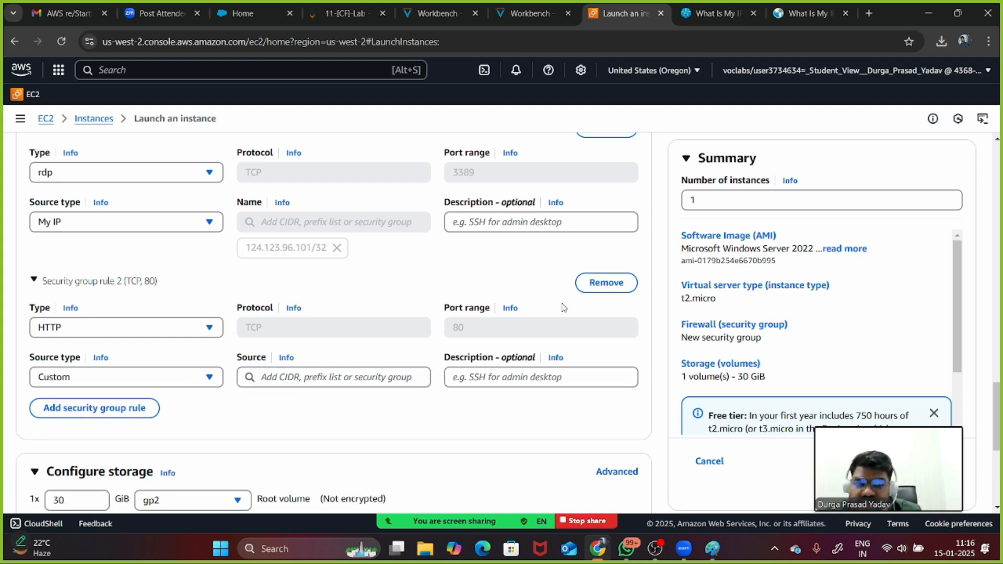
pyautogui.click(606, 283)
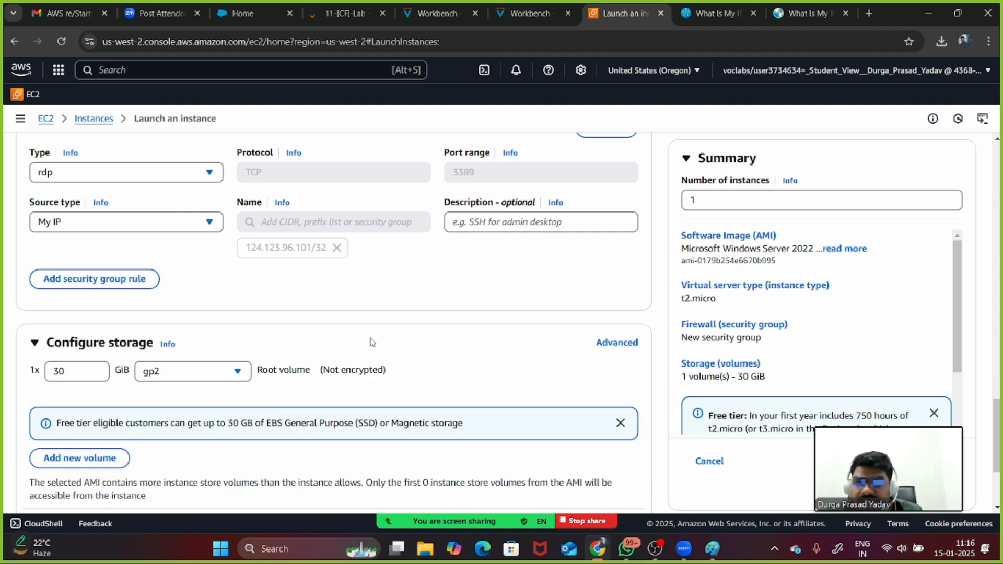
# Move the floating meeting video away from the launch controls and launch the instance
pyautogui.scroll(-1, 247, 298)
pyautogui.scroll(-1, 248, 297)
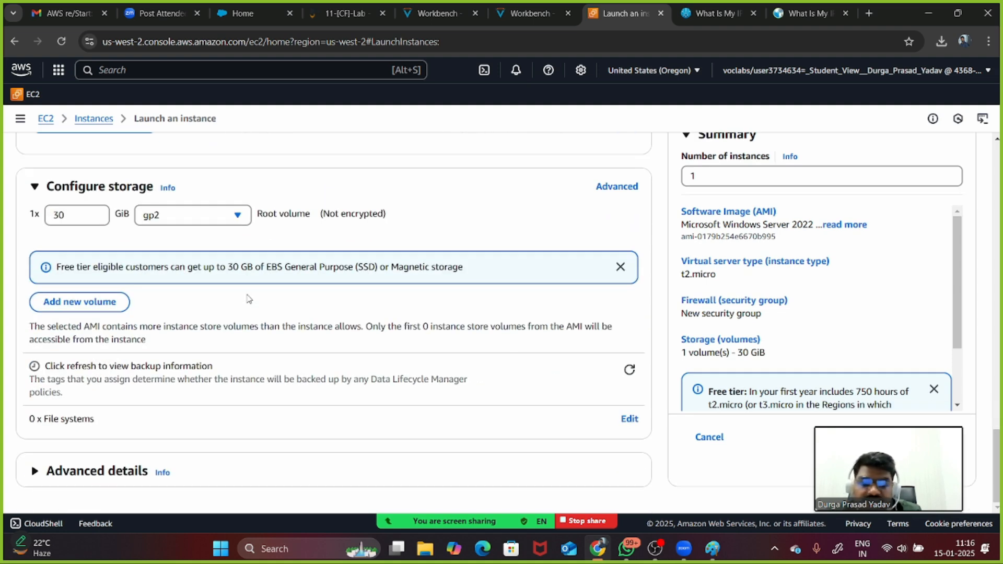
pyautogui.click(847, 445)
pyautogui.moveTo(847, 444); pyautogui.dragTo(503, 473)
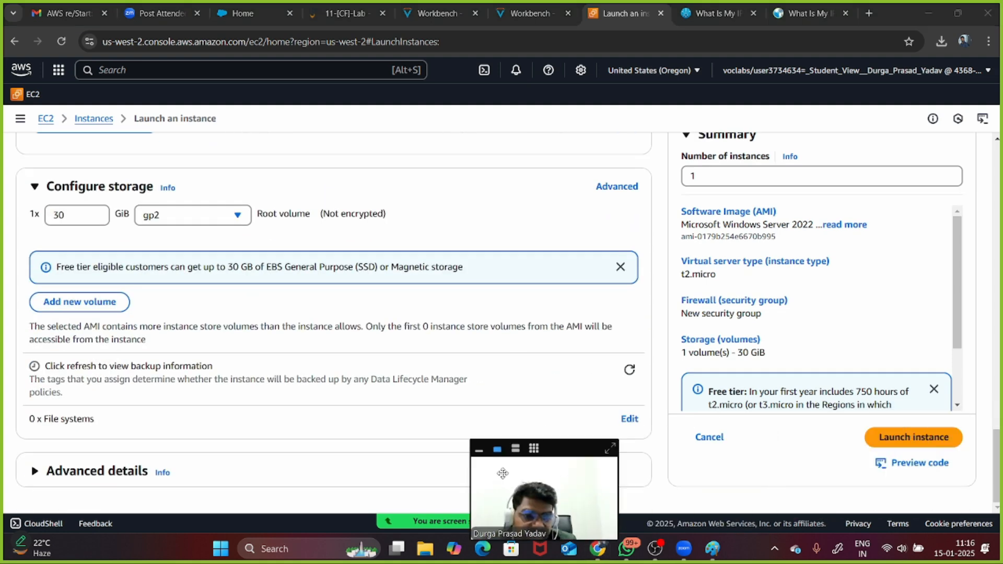
pyautogui.click(894, 438)
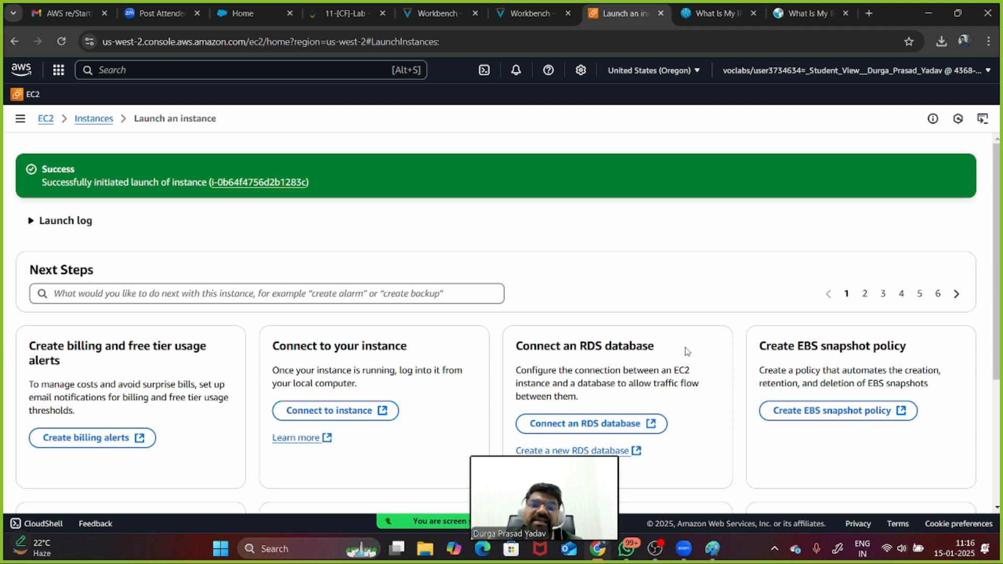
# Close both IP lookup browser tabs and go to the EC2 Security Groups list
pyautogui.click(756, 14)
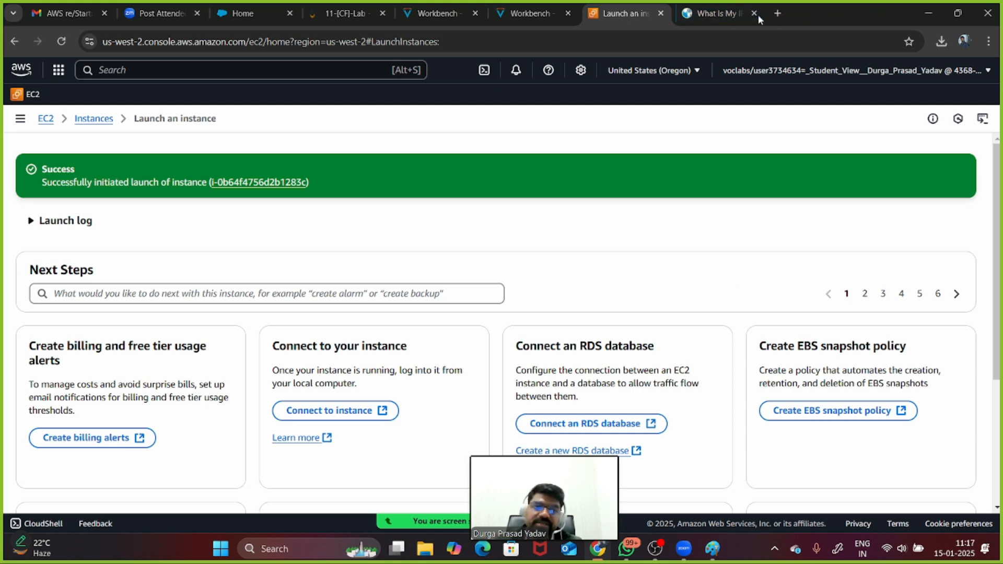
pyautogui.click(753, 13)
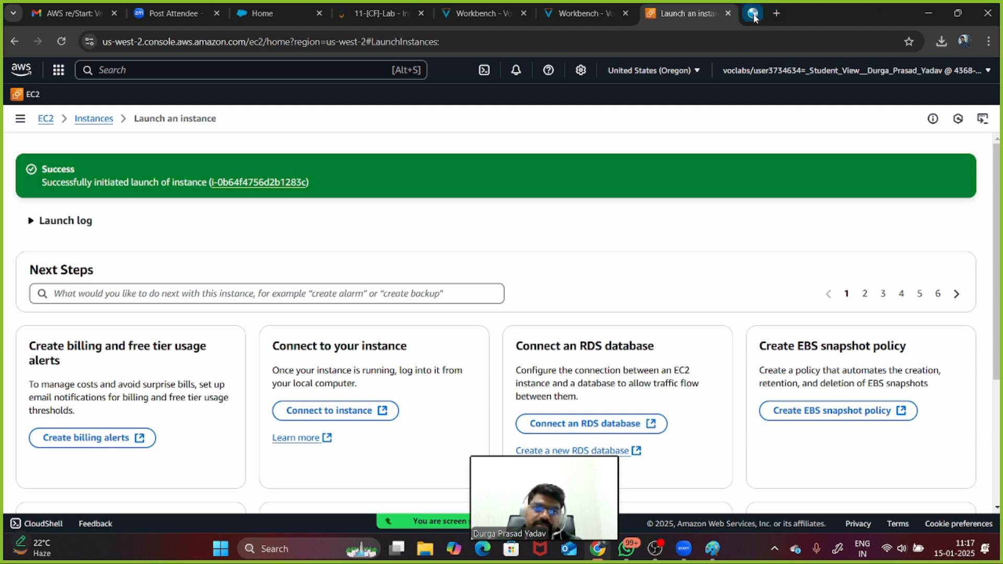
pyautogui.click(89, 124)
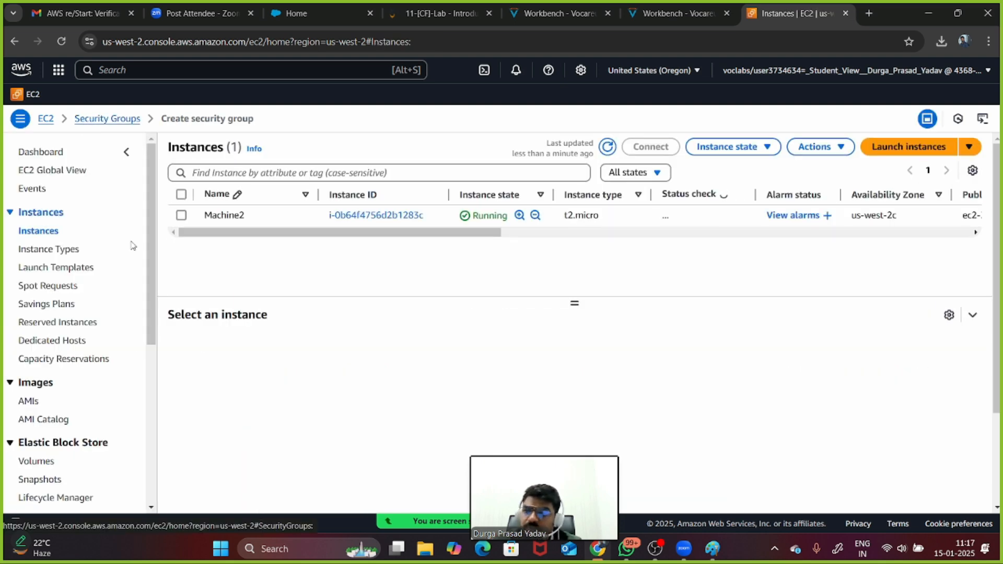
pyautogui.scroll(-3, 57, 415)
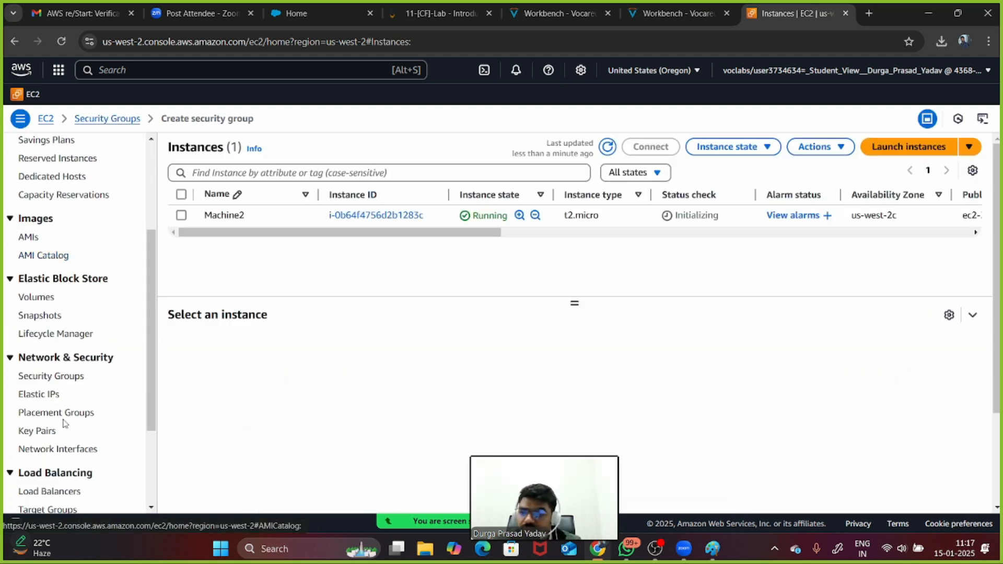
pyautogui.click(46, 380)
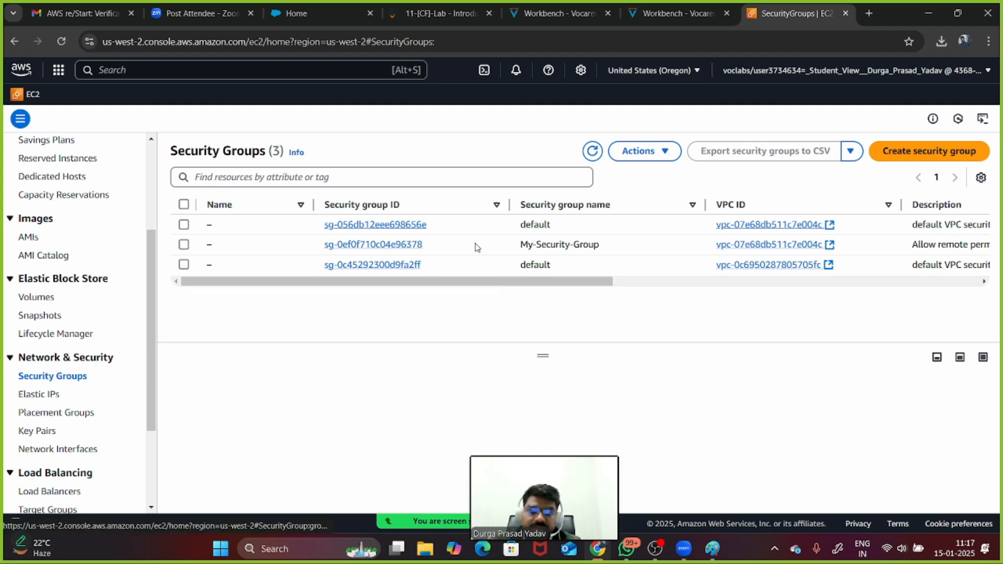
# Select My-Security-Group in the list, go to the EC2 instances, and show the security details of Machine2
pyautogui.moveTo(521, 246); pyautogui.dragTo(601, 245)
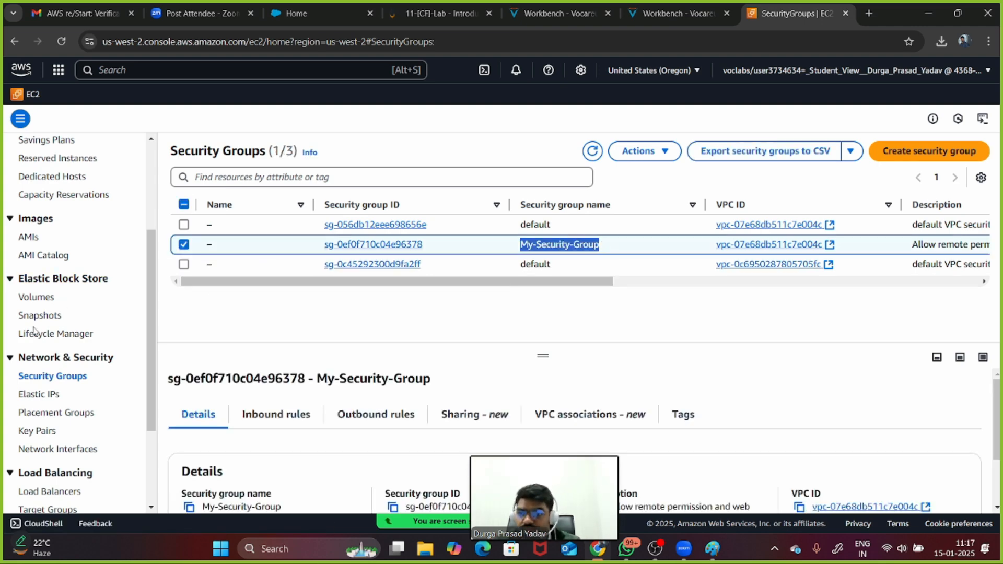
pyautogui.scroll(5, 48, 224)
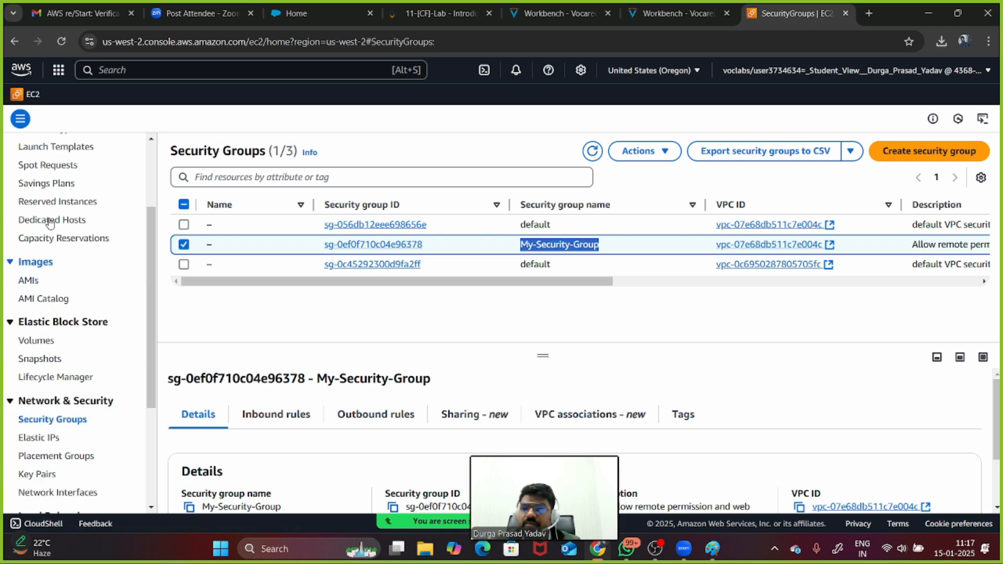
pyautogui.click(39, 237)
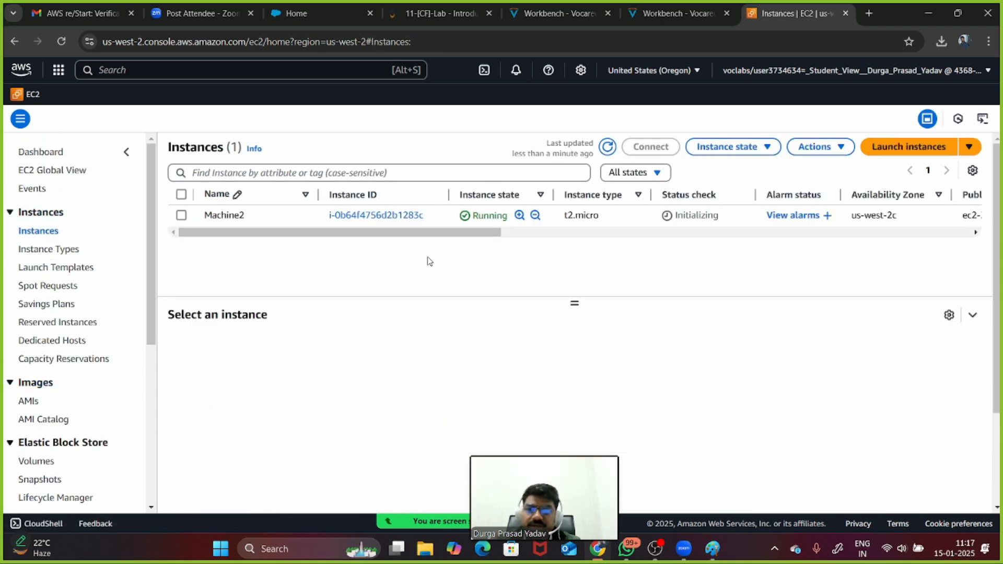
pyautogui.click(181, 215)
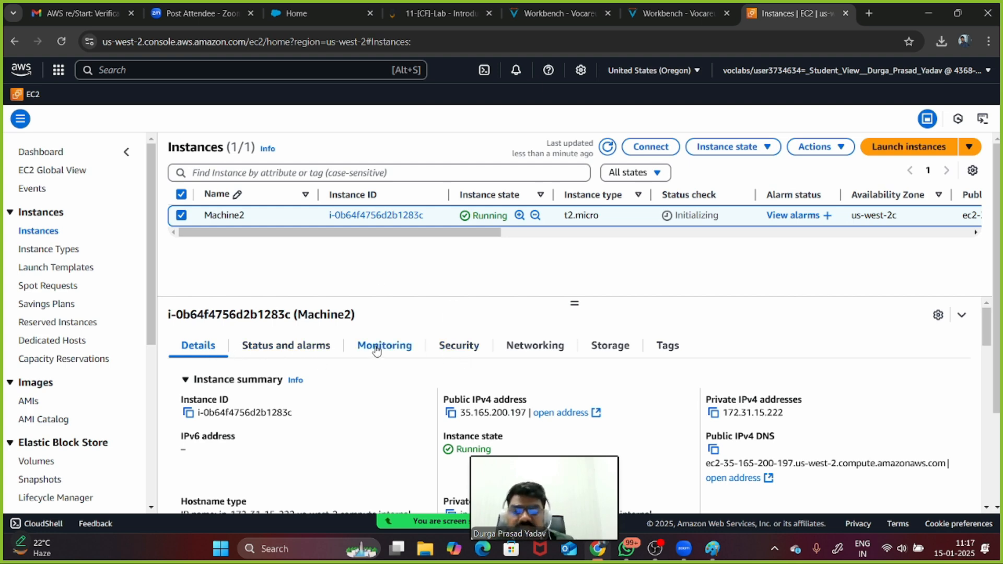
pyautogui.click(455, 349)
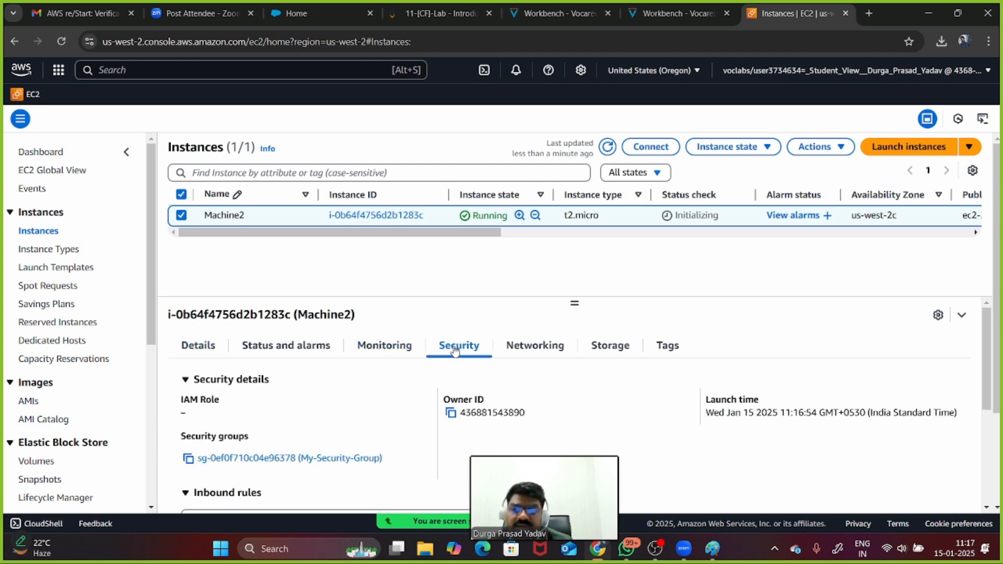
# Examine the port range, protocol and source of the inbound rule applied to Machine2
pyautogui.scroll(-2, 456, 351)
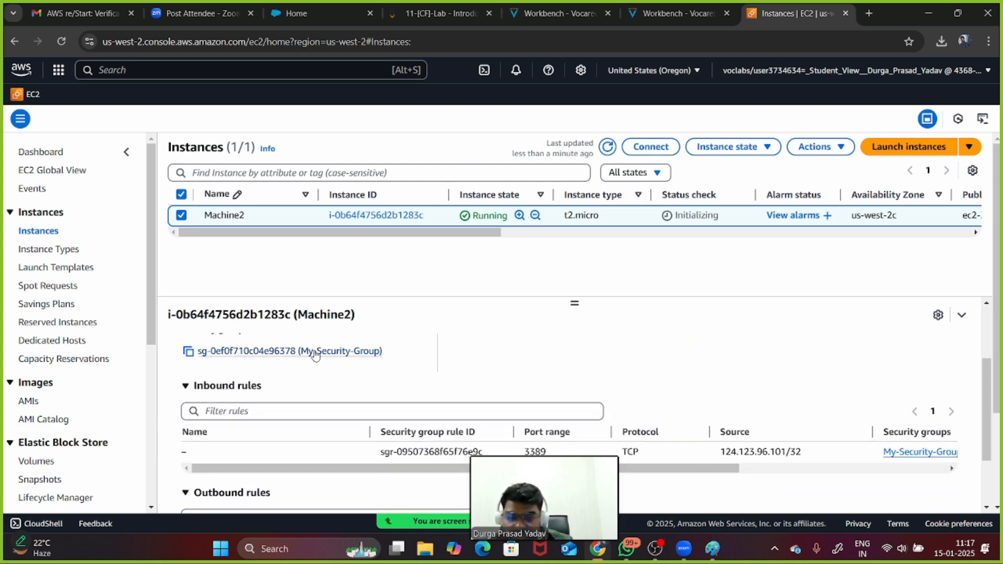
pyautogui.scroll(-2, 440, 405)
pyautogui.scroll(-1, 441, 405)
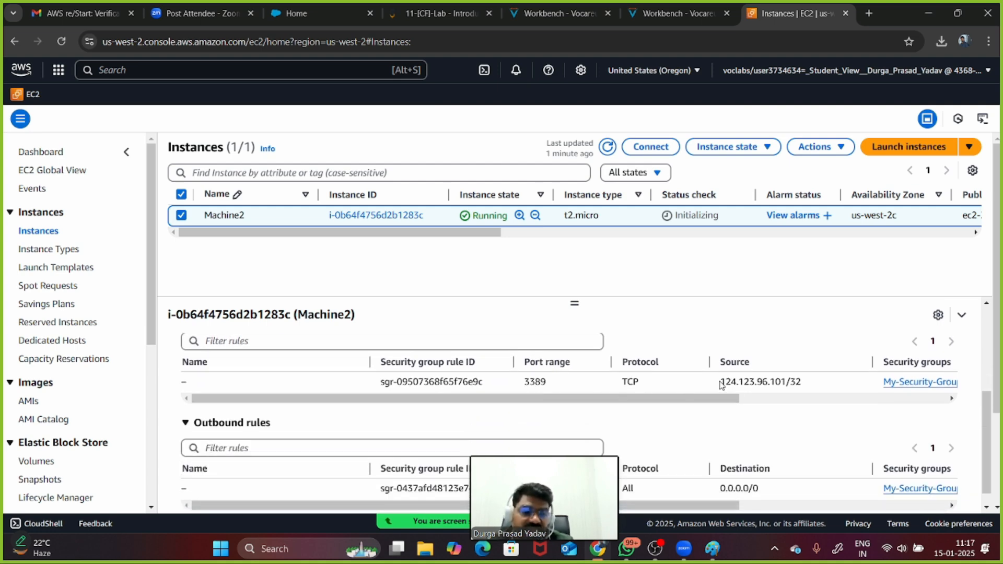
pyautogui.moveTo(722, 385); pyautogui.dragTo(797, 384)
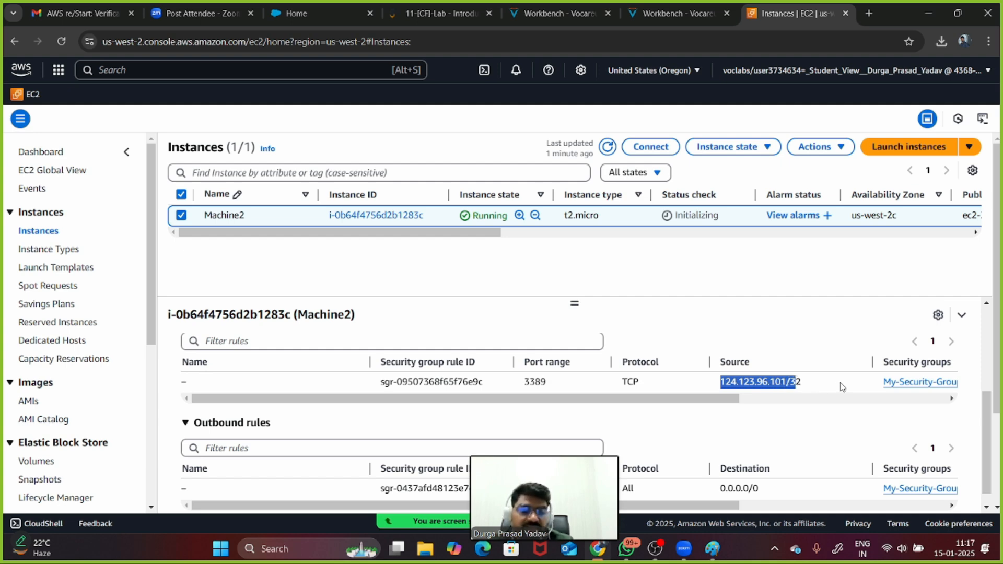
pyautogui.hscroll(2, 843, 387)
pyautogui.scroll(-1, 843, 387)
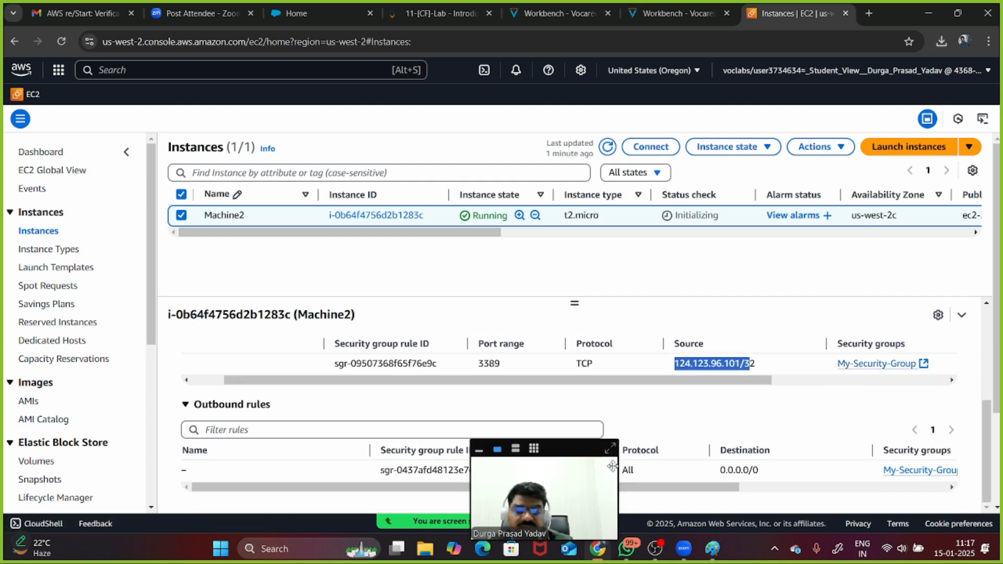
# Move the floating meeting video away from the rules and examine Machine2's outbound rule and inbound port range
pyautogui.moveTo(492, 533); pyautogui.dragTo(782, 253)
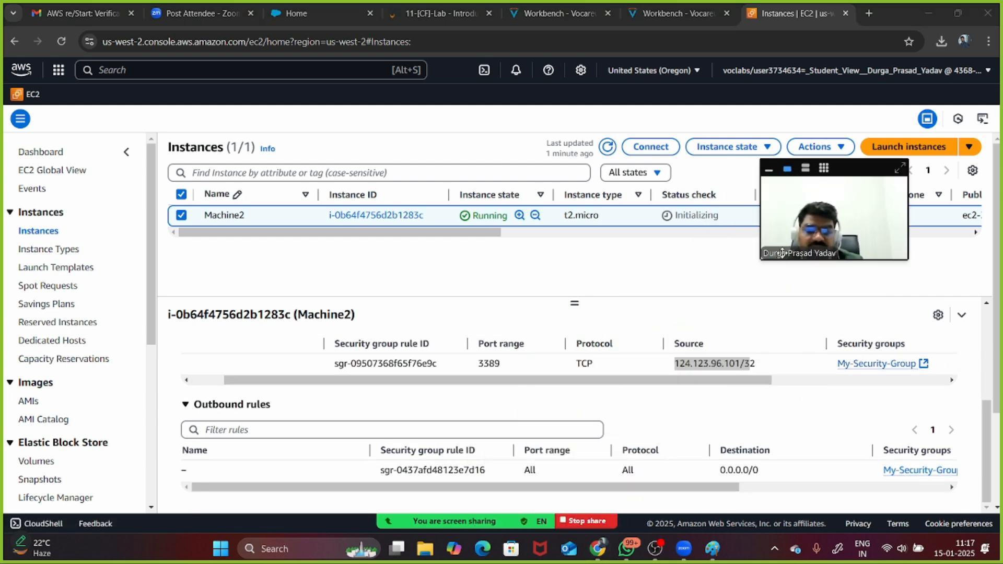
pyautogui.click(363, 488)
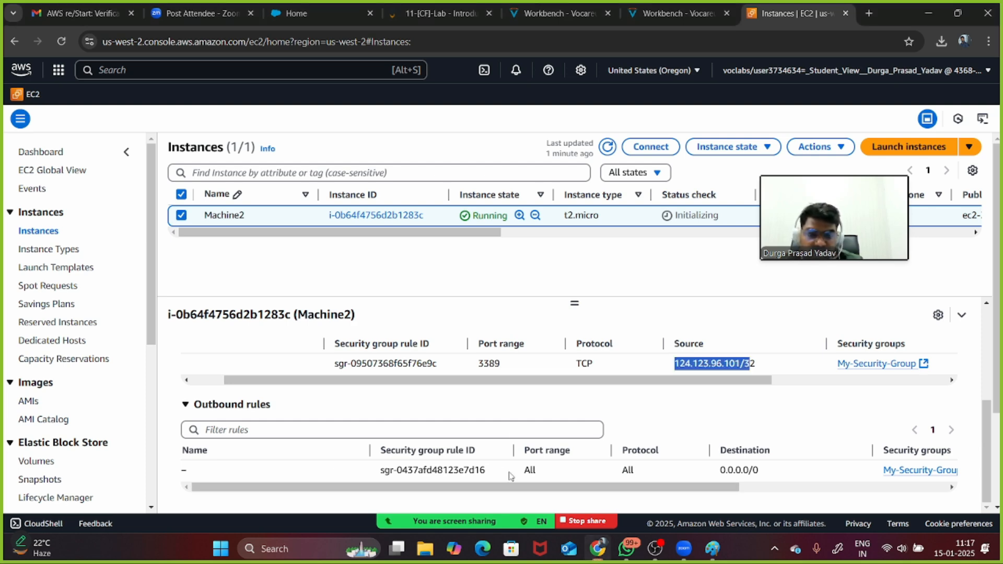
pyautogui.scroll(1, 511, 477)
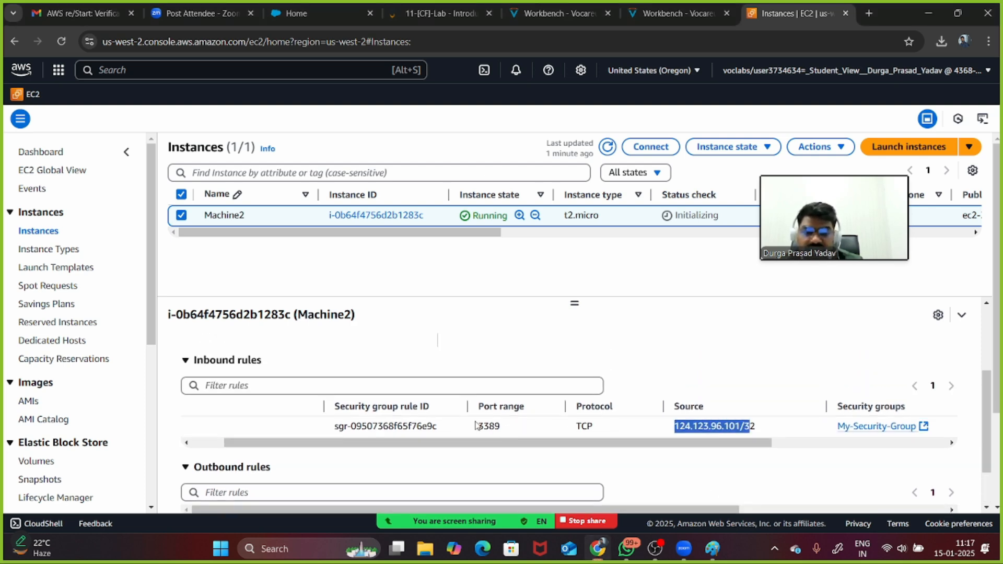
pyautogui.moveTo(481, 429); pyautogui.dragTo(507, 430)
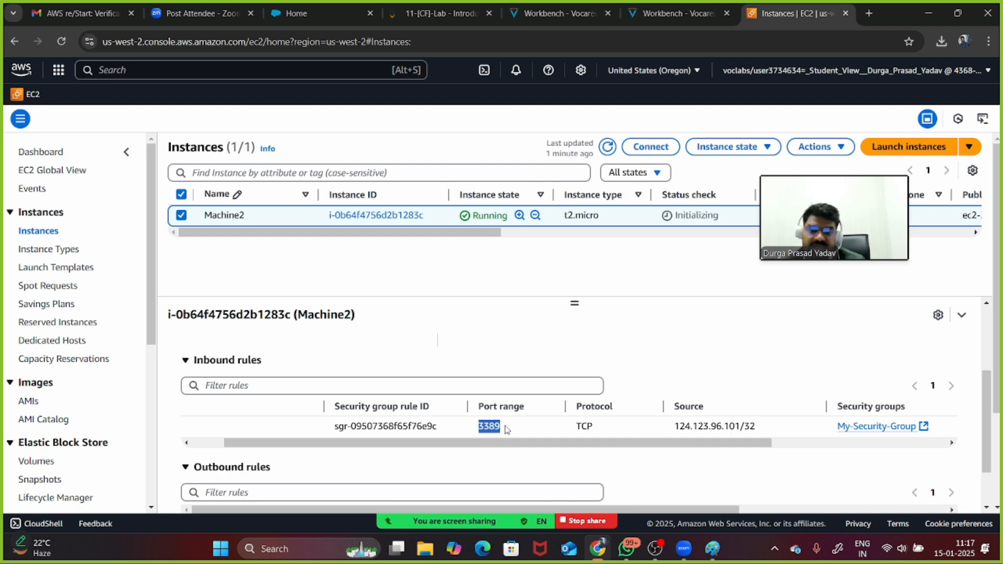
pyautogui.click(620, 371)
pyautogui.scroll(-1, 621, 370)
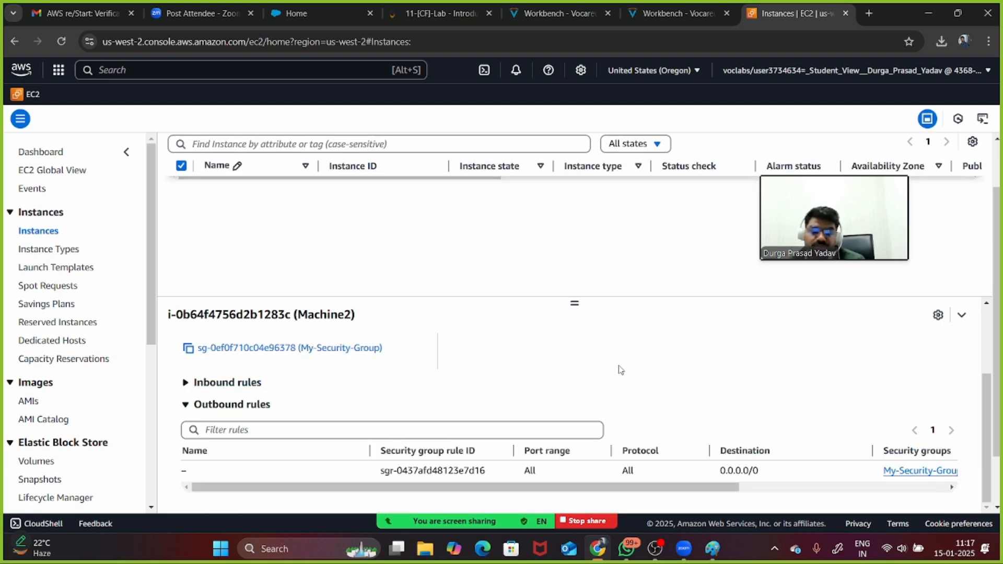
# Open My-Security-Group from Machine2's security details and review its outbound and inbound rules
pyautogui.click(291, 353)
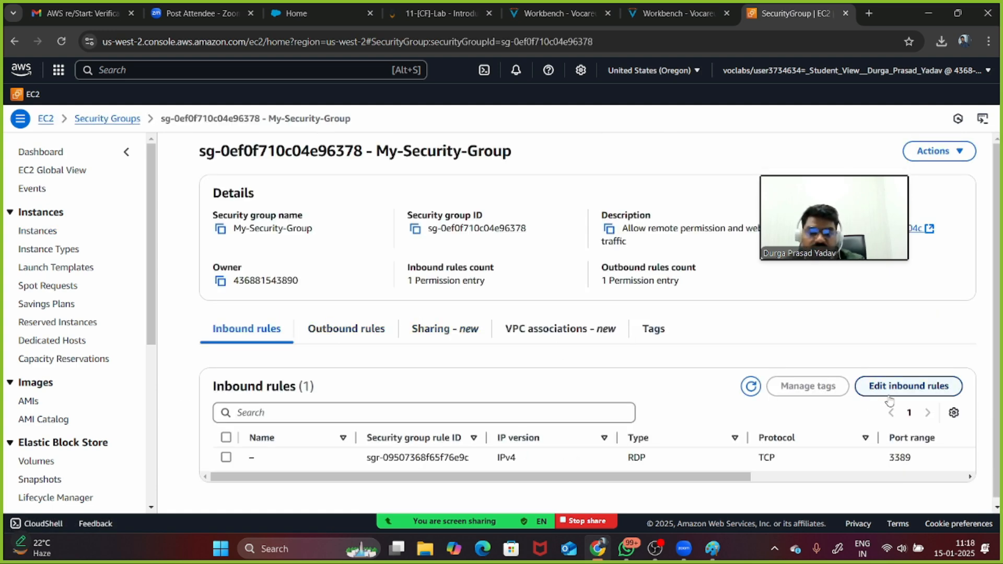
pyautogui.scroll(-1, 890, 400)
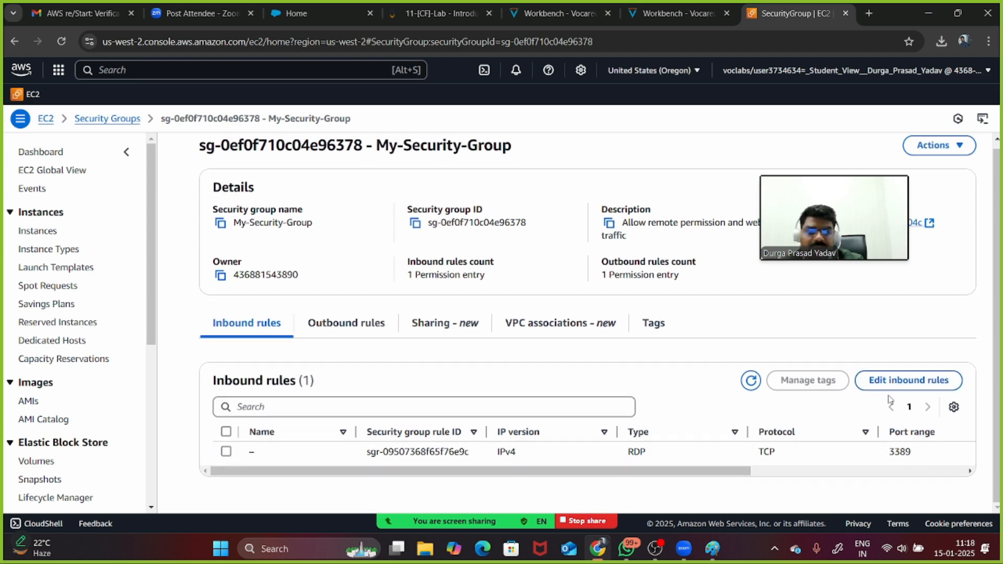
pyautogui.click(339, 328)
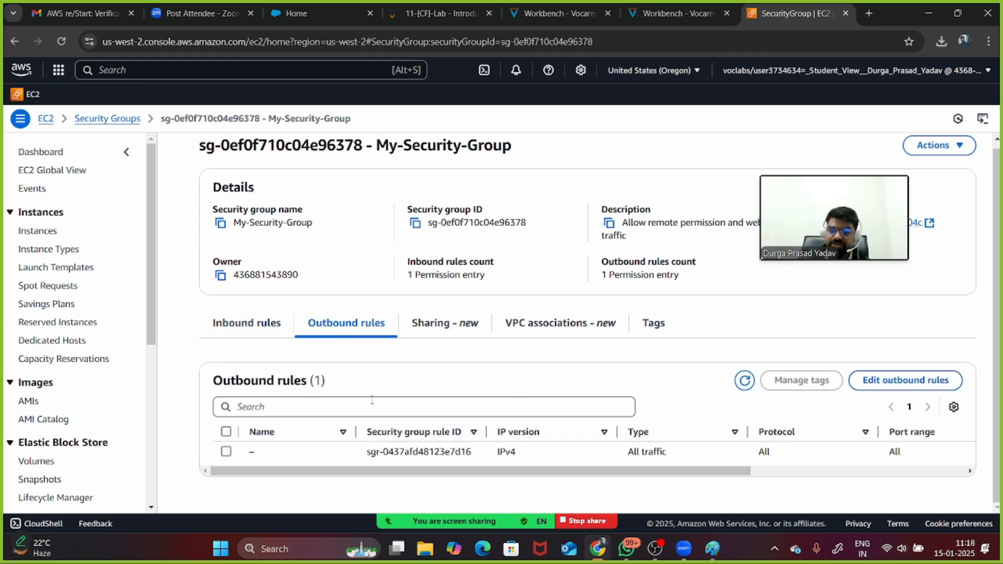
pyautogui.click(248, 331)
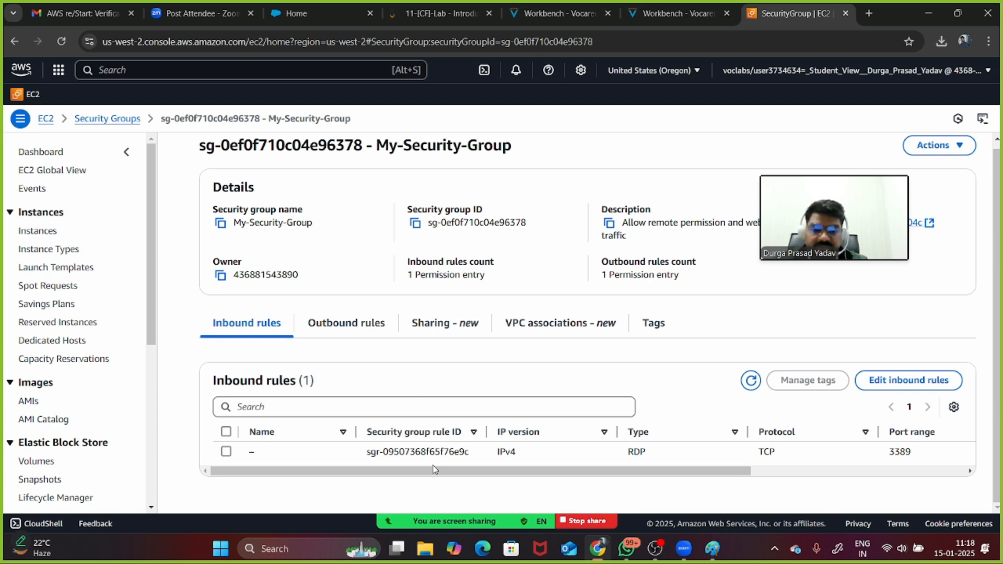
pyautogui.scroll(1, 341, 405)
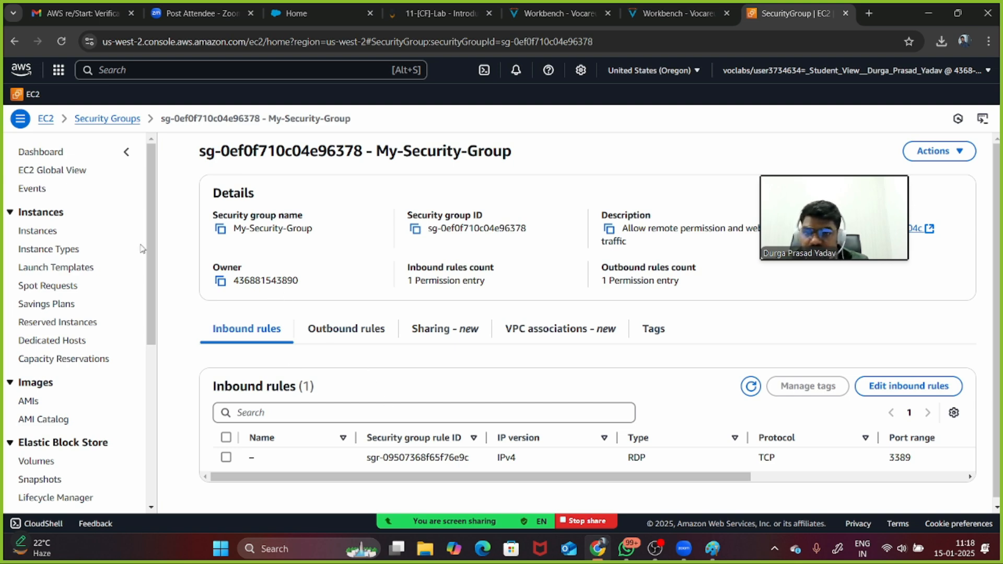
# Return to the instances, open the RDP client connection options for Machine2, and download its remote desktop file
pyautogui.click(50, 231)
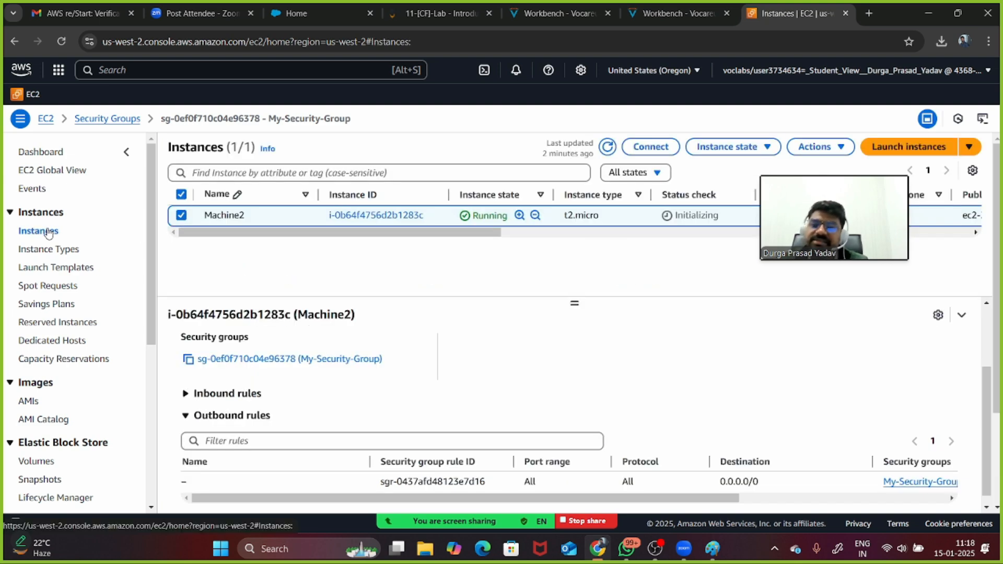
pyautogui.moveTo(431, 232); pyautogui.dragTo(369, 246)
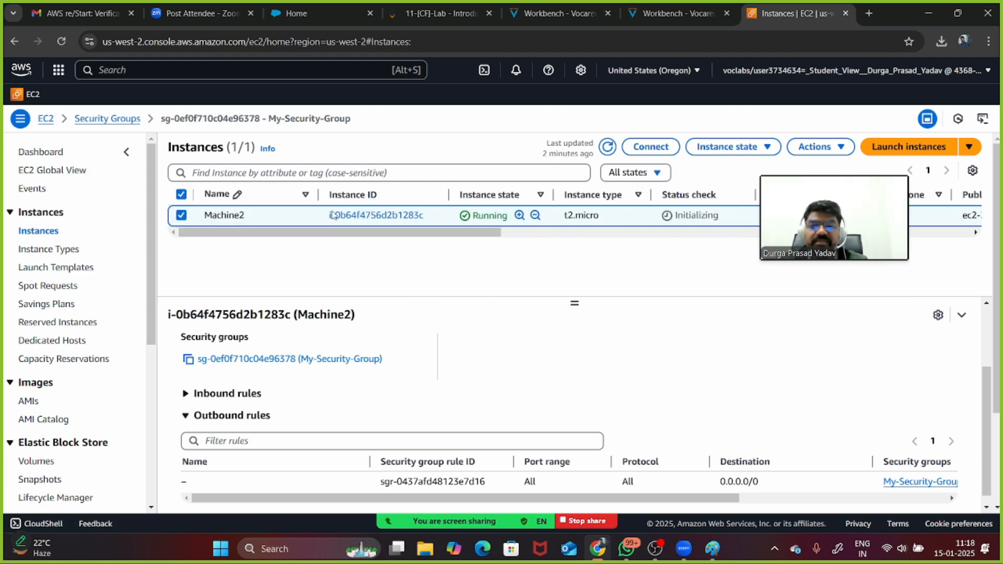
pyautogui.click(649, 147)
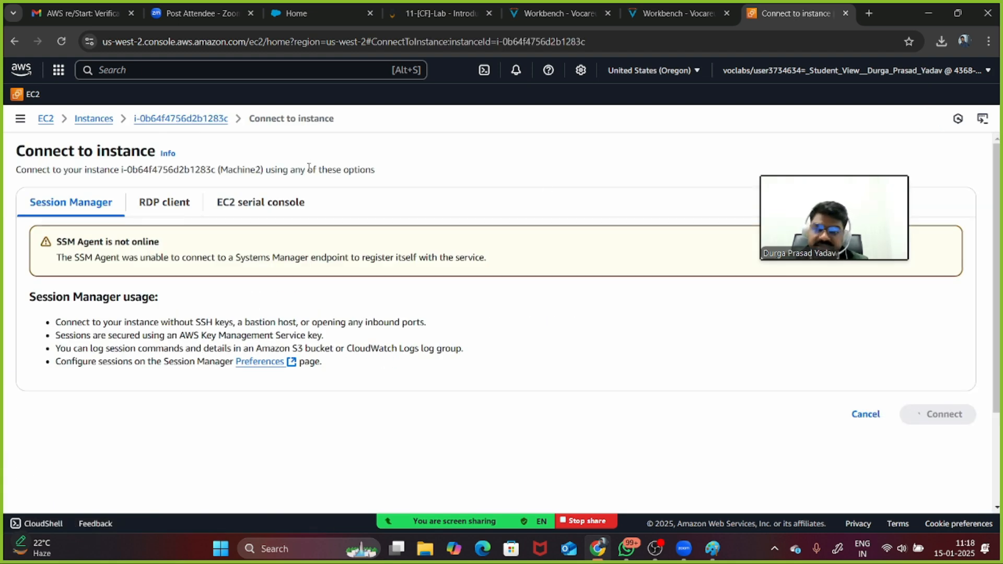
pyautogui.click(177, 198)
pyautogui.moveTo(844, 177)
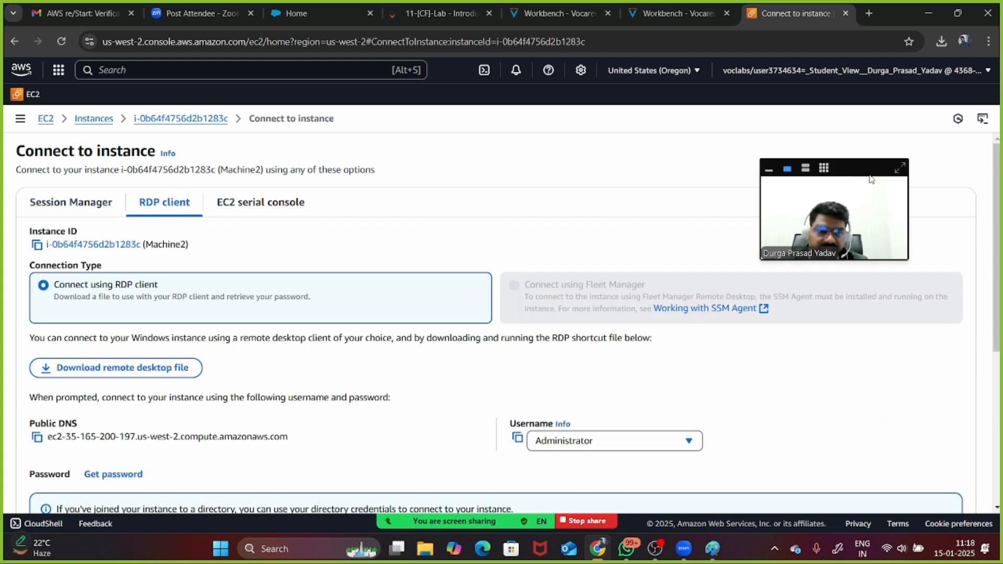
pyautogui.moveTo(867, 174); pyautogui.dragTo(967, 417)
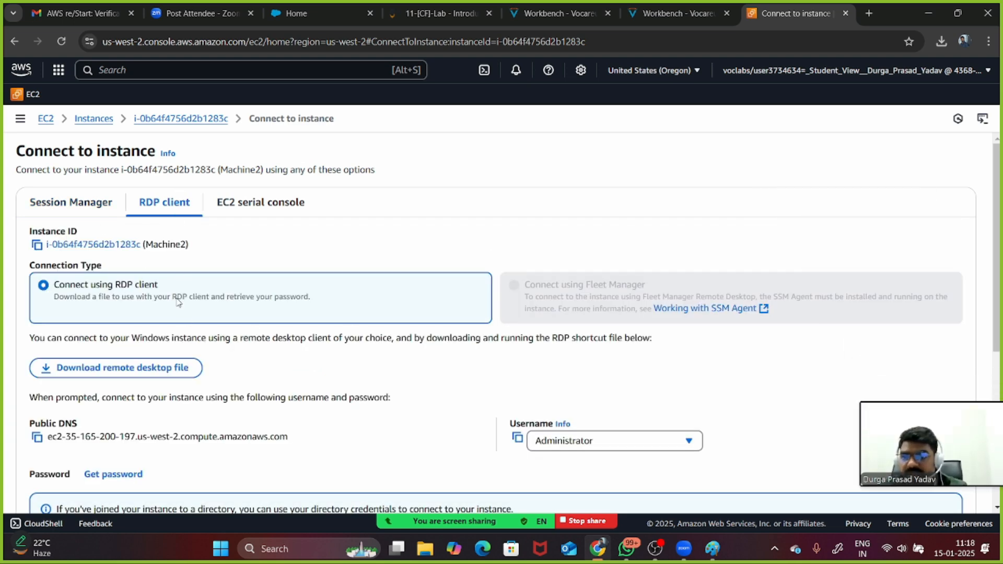
pyautogui.click(136, 368)
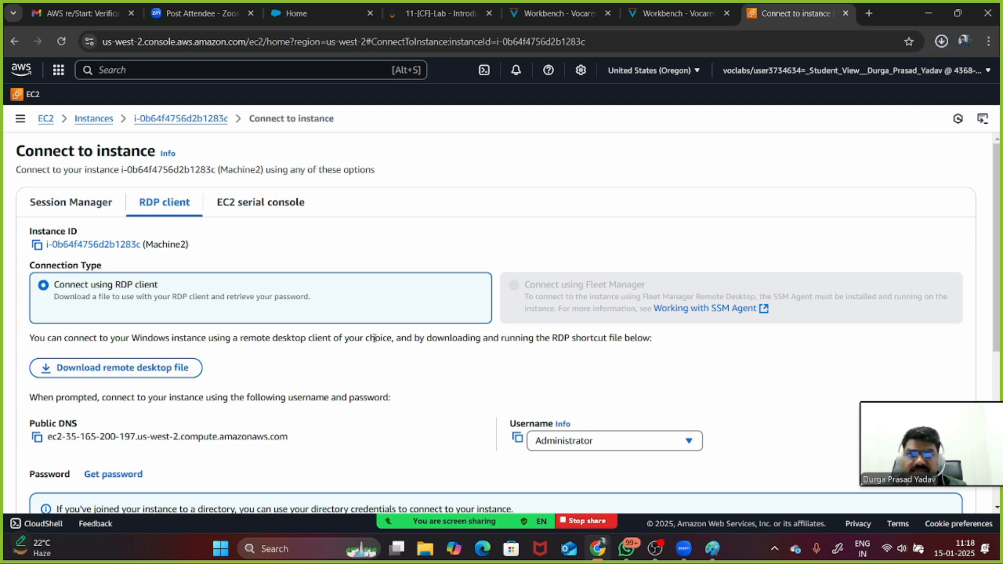
# Upload the private key file windows2 (1).pem and decrypt the Windows administrator password for Machine2
pyautogui.scroll(-3, 269, 358)
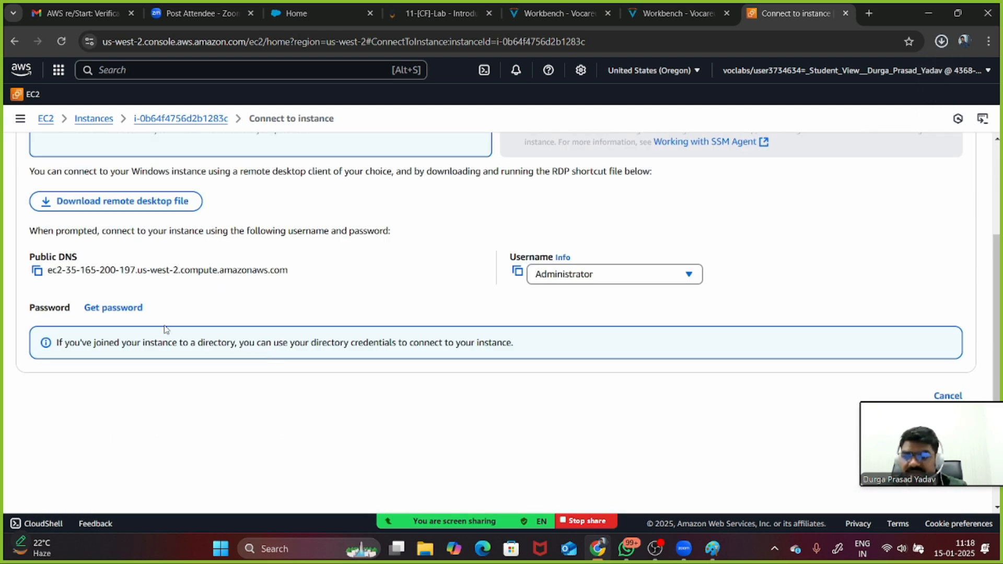
pyautogui.click(112, 307)
pyautogui.click(135, 310)
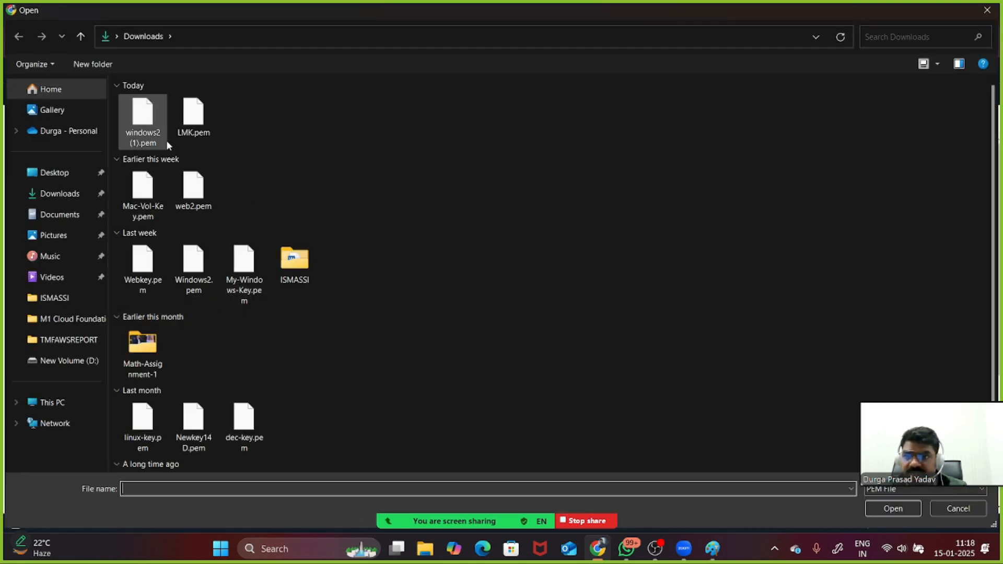
pyautogui.click(159, 134)
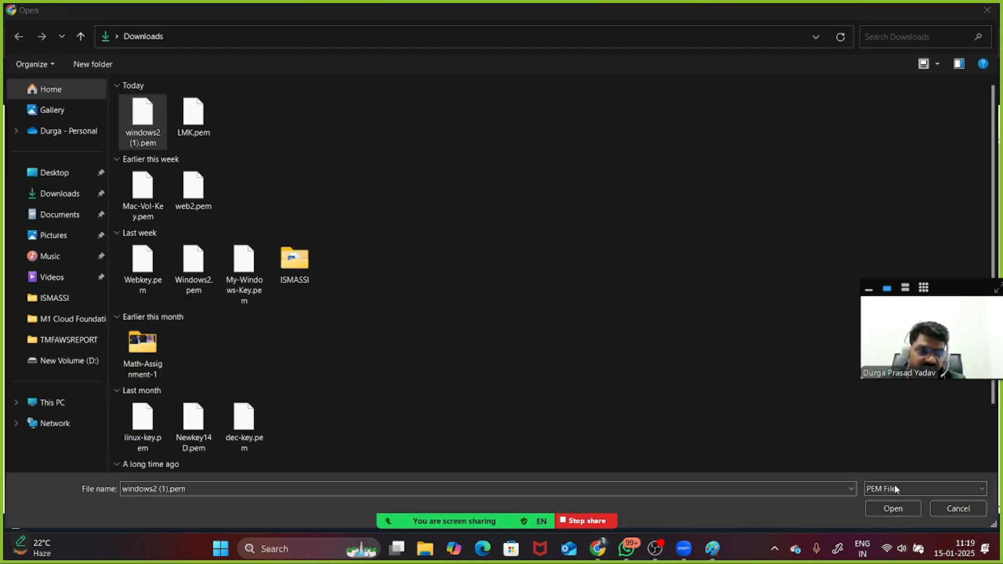
pyautogui.click(891, 509)
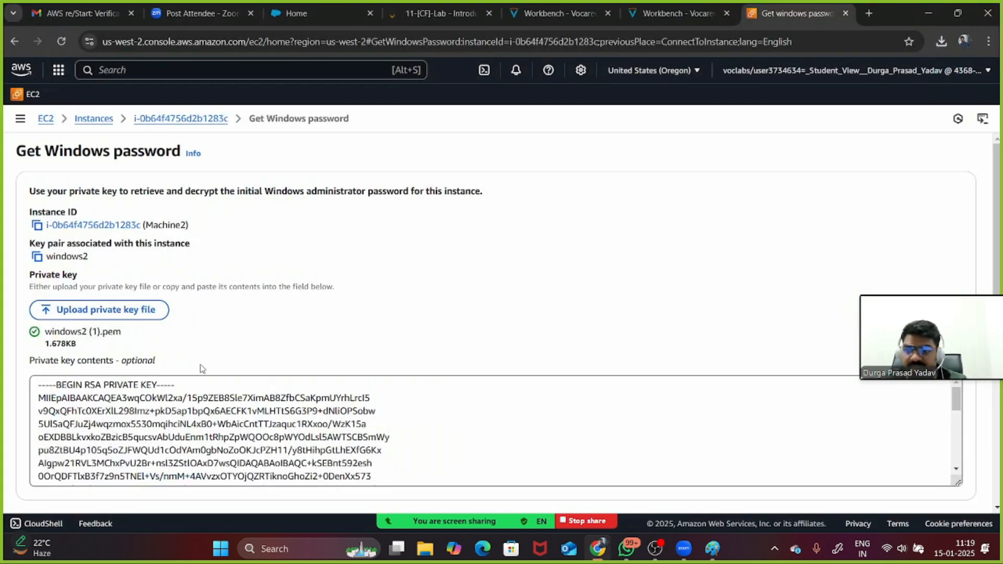
pyautogui.scroll(-3, 157, 340)
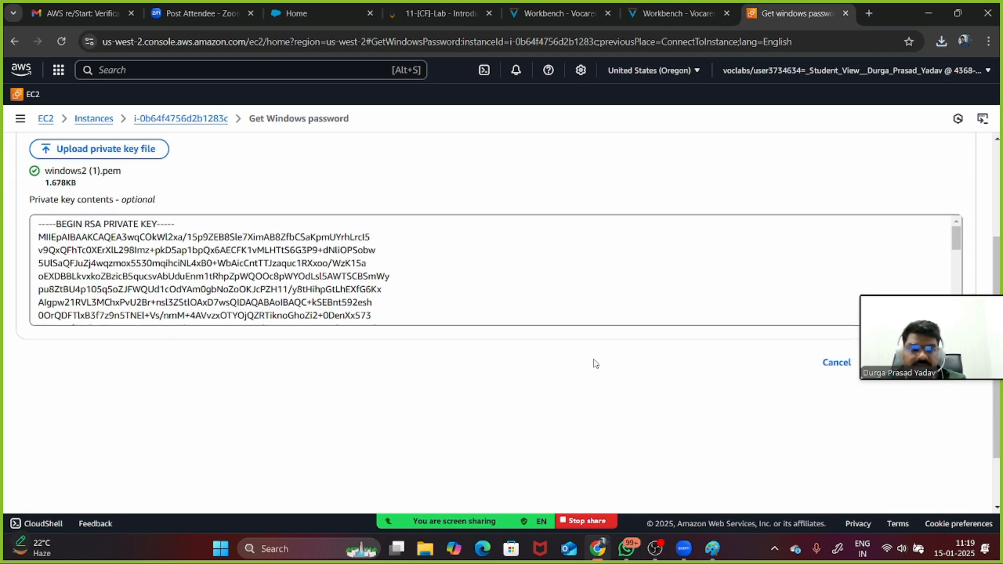
pyautogui.scroll(2, 595, 361)
pyautogui.click(923, 441)
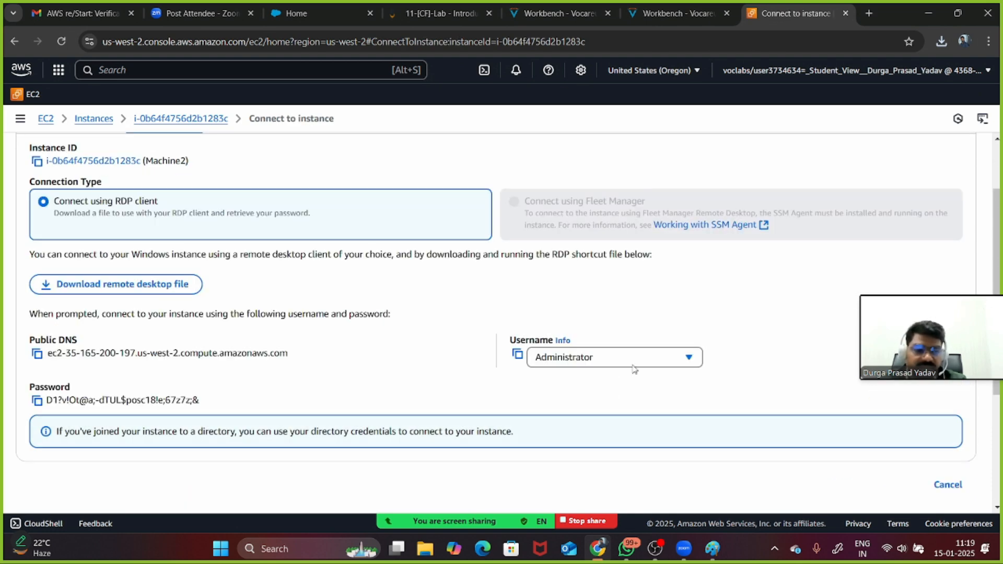
# Copy the administrator password, open the downloaded Machine2.rdp file, and start the remote desktop connection despite the unknown publisher
pyautogui.click(37, 401)
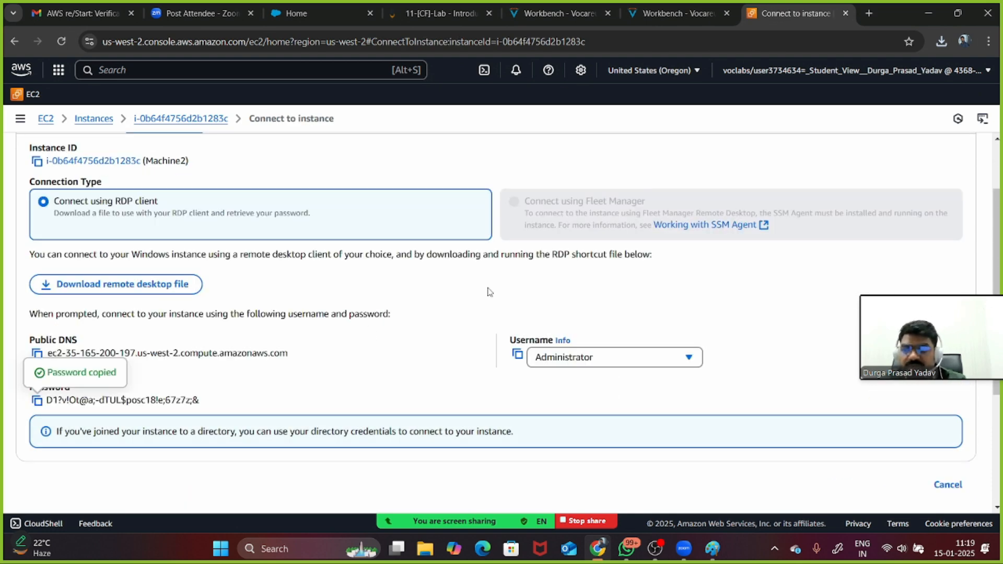
pyautogui.click(942, 41)
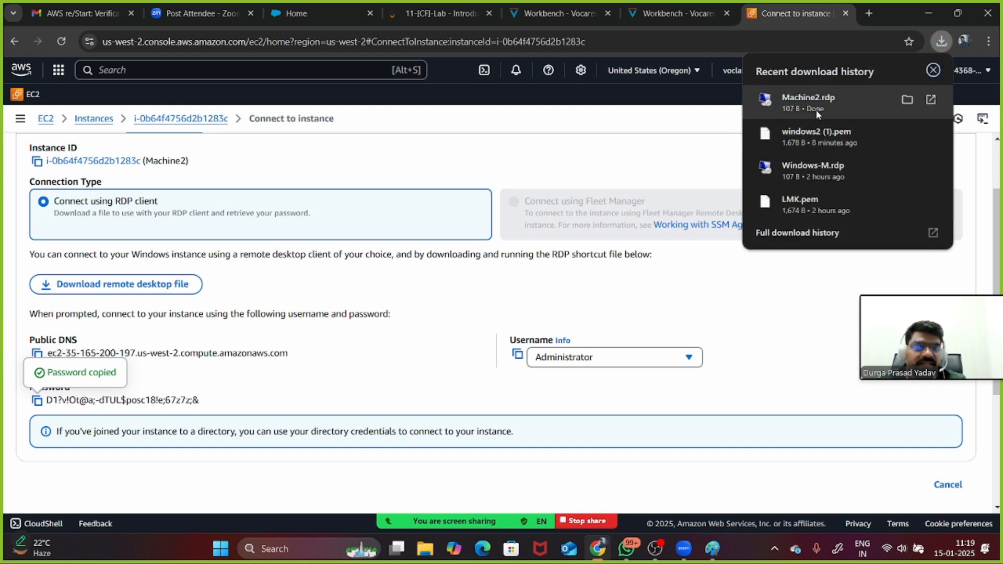
pyautogui.click(817, 105)
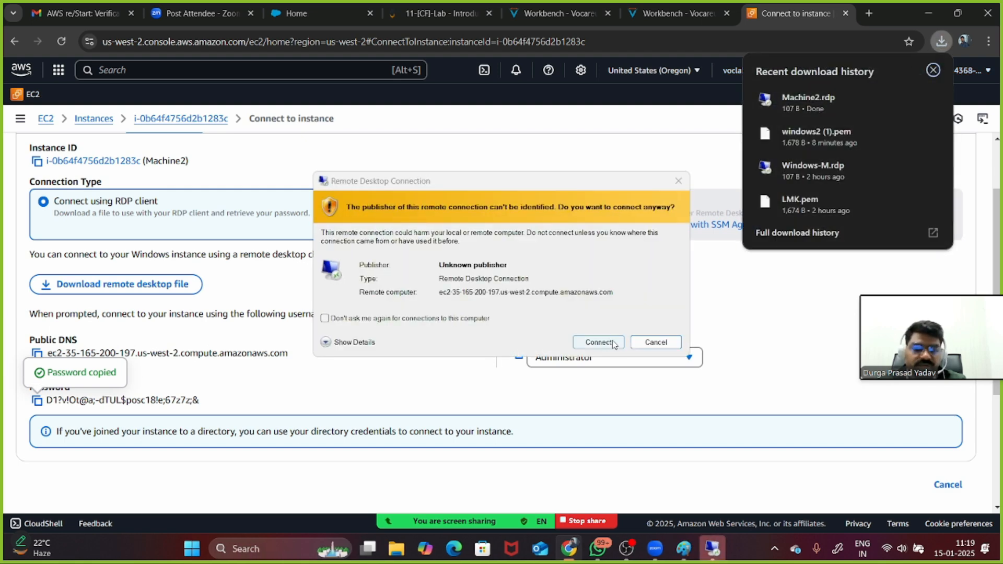
pyautogui.click(612, 341)
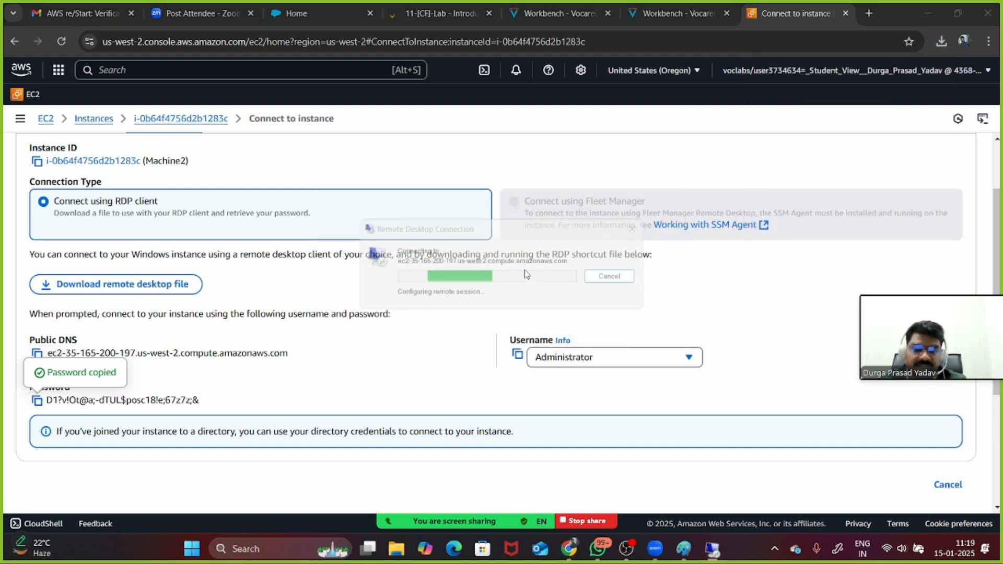
# Enter the administrator password for the remote desktop connection to Machine2 and connect despite the untrusted certificate
pyautogui.hotkey('ctrl', 'v')
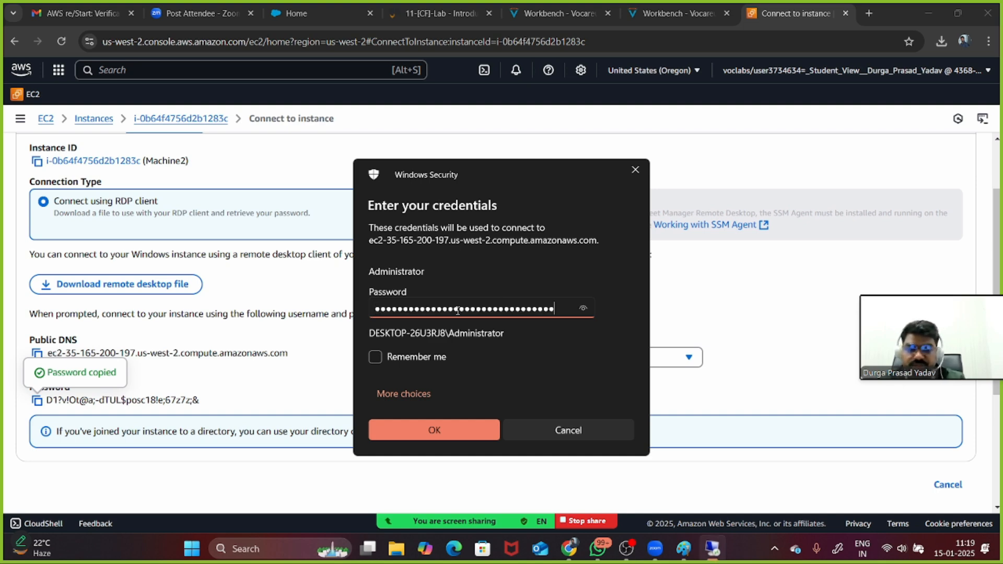
pyautogui.click(418, 434)
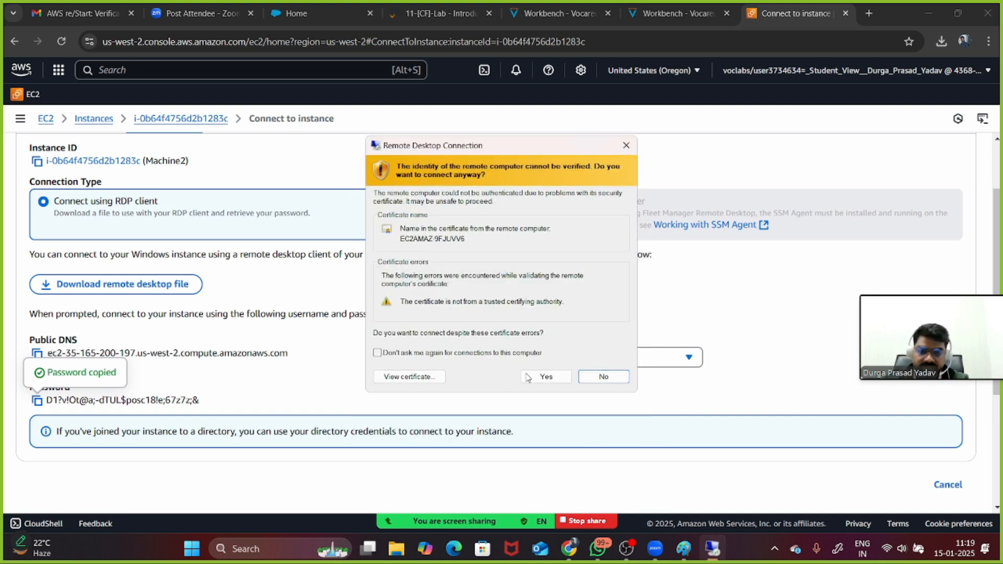
pyautogui.click(528, 376)
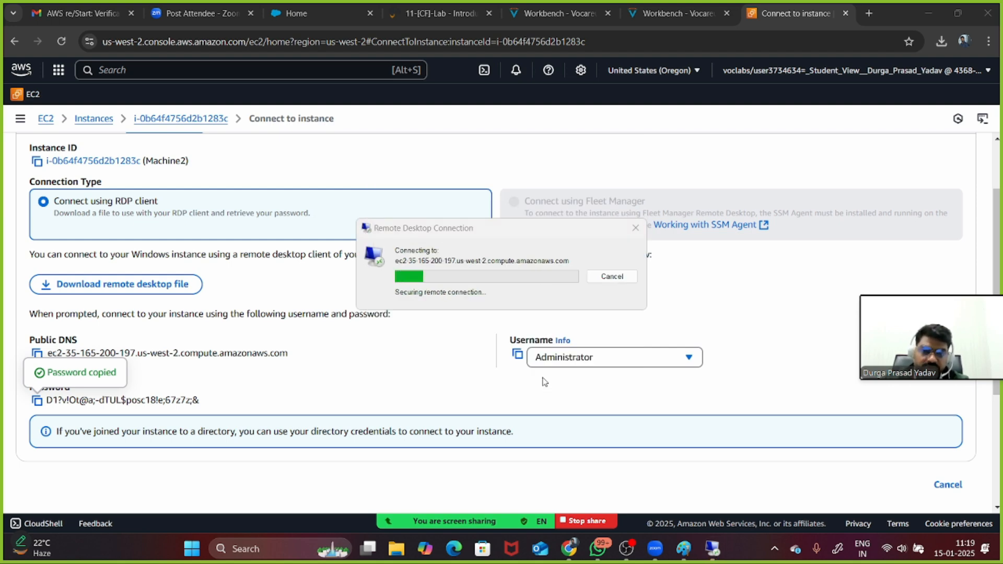
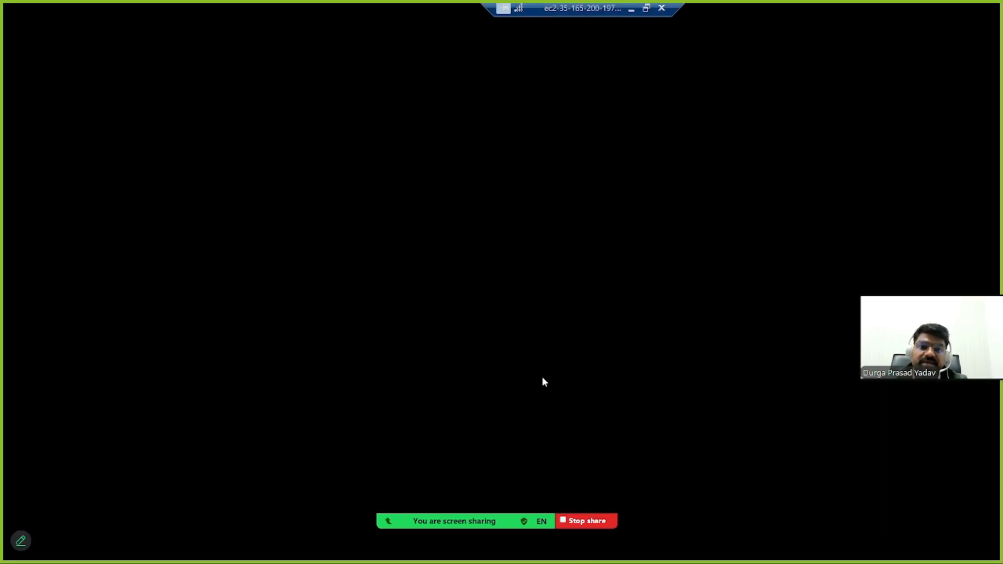
# Return to the AWS console, open My-Security-Group from Machine2's security details, and start editing its inbound rules
pyautogui.click(632, 9)
pyautogui.scroll(2, 457, 241)
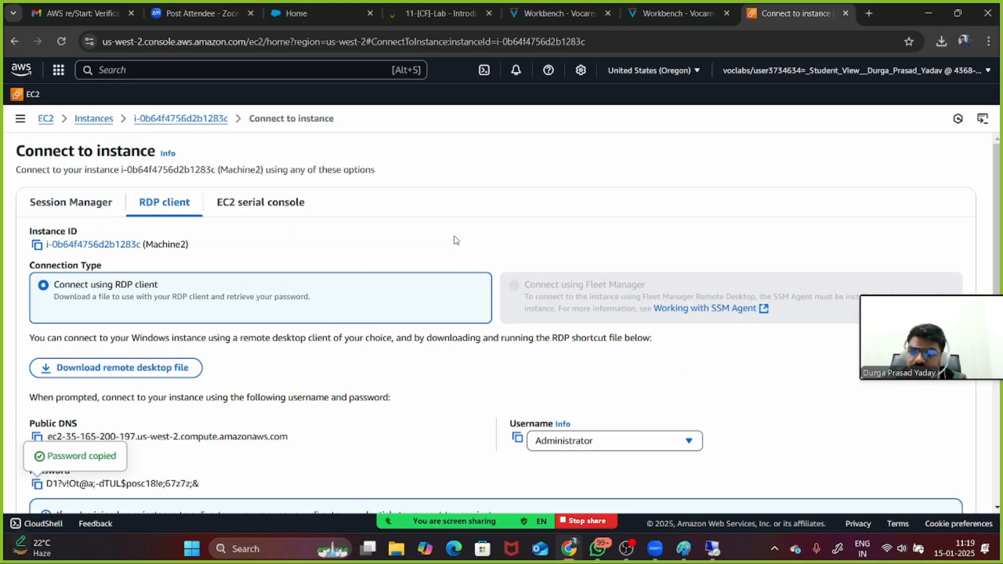
pyautogui.click(86, 120)
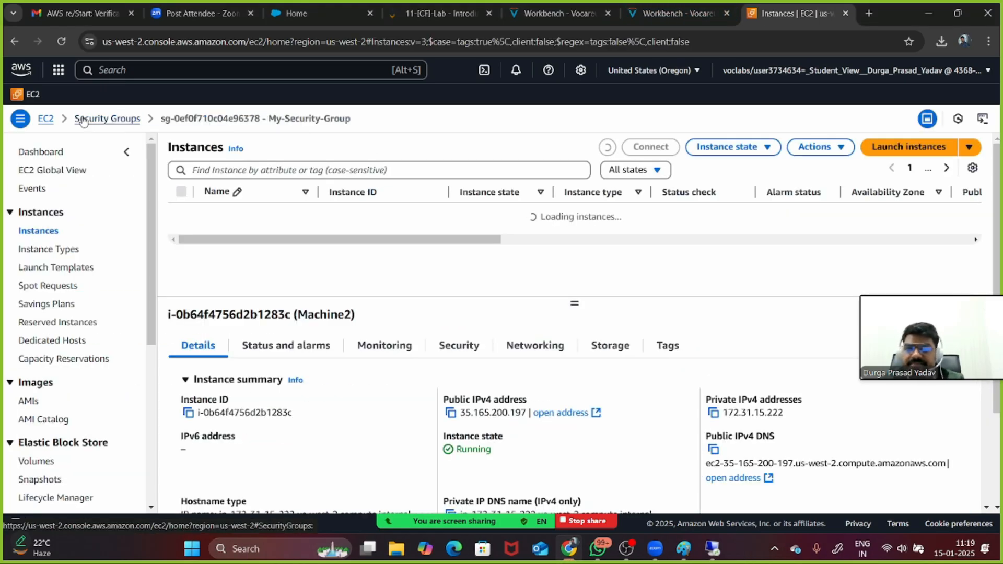
pyautogui.click(459, 357)
pyautogui.scroll(-2, 340, 398)
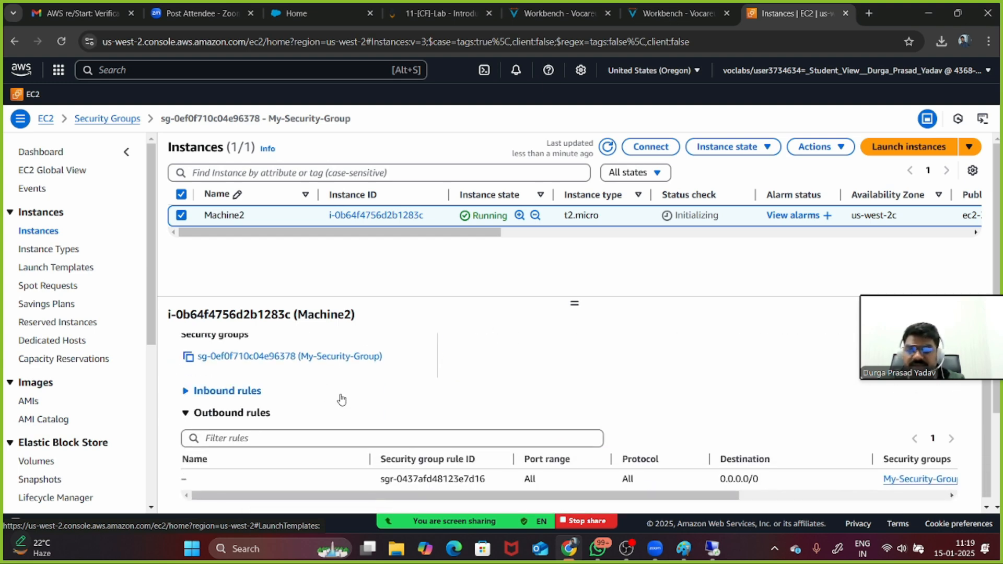
pyautogui.click(295, 360)
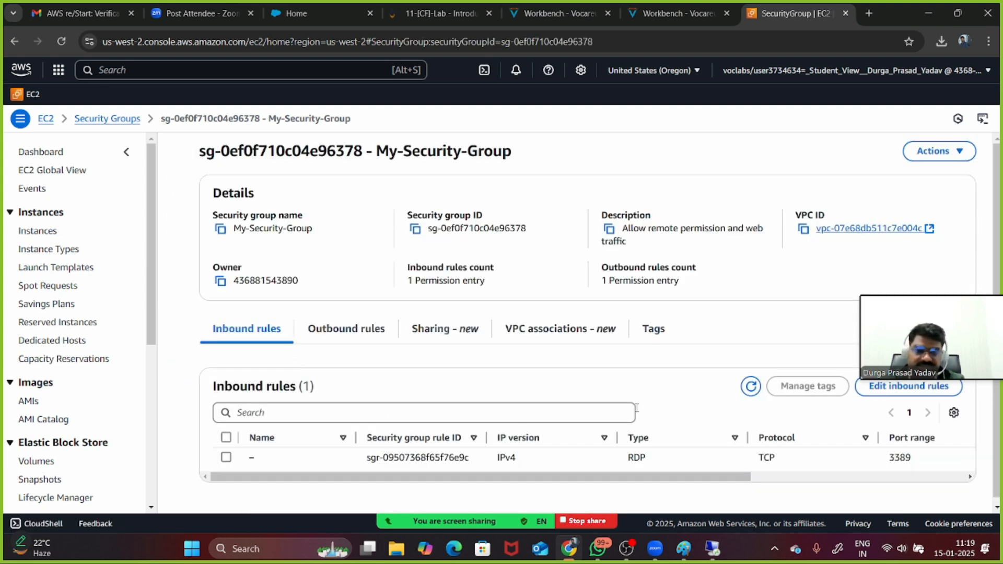
pyautogui.click(893, 393)
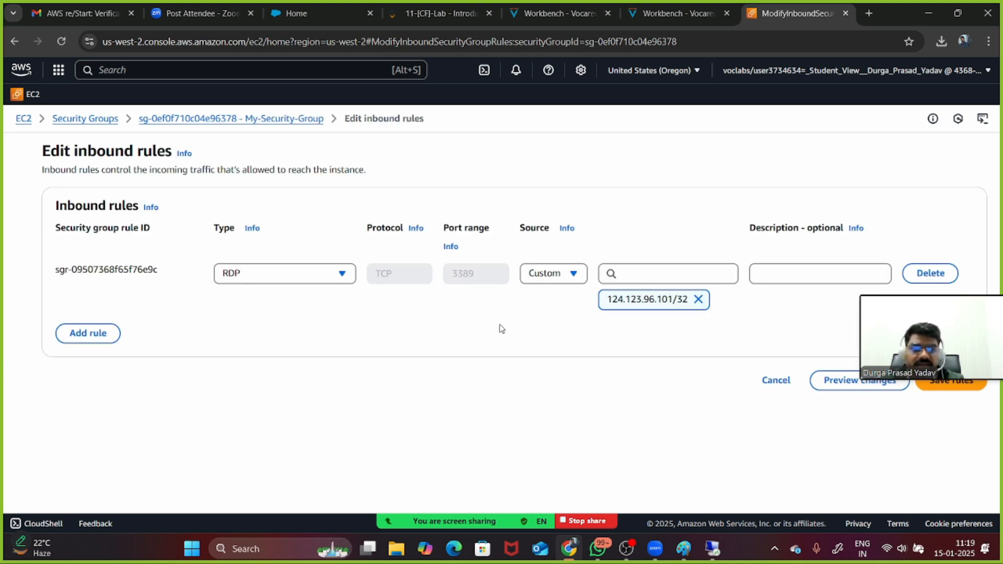
# Replace the RDP rule's source with the custom CIDR block 23.43.80.100/32
pyautogui.click(577, 275)
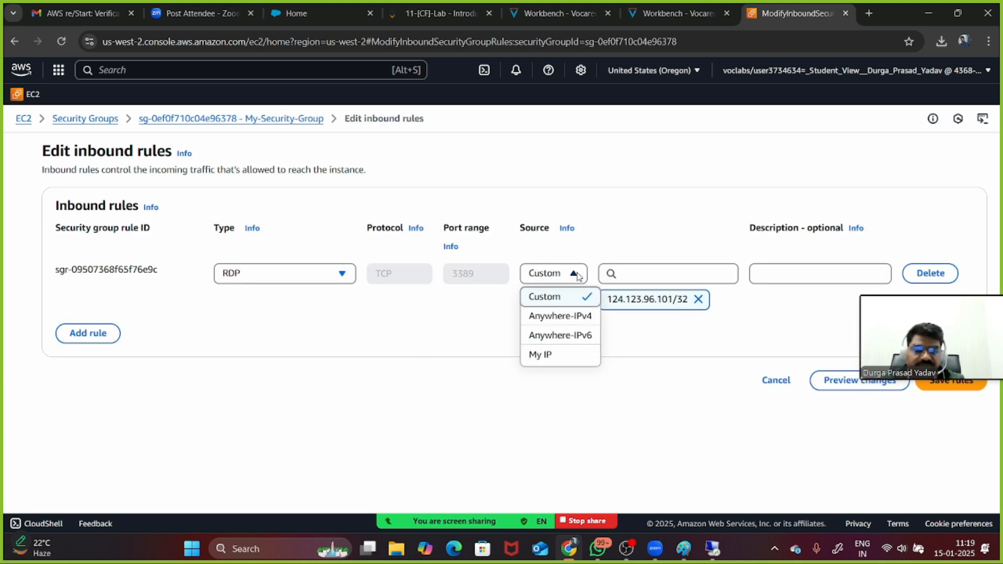
pyautogui.click(570, 297)
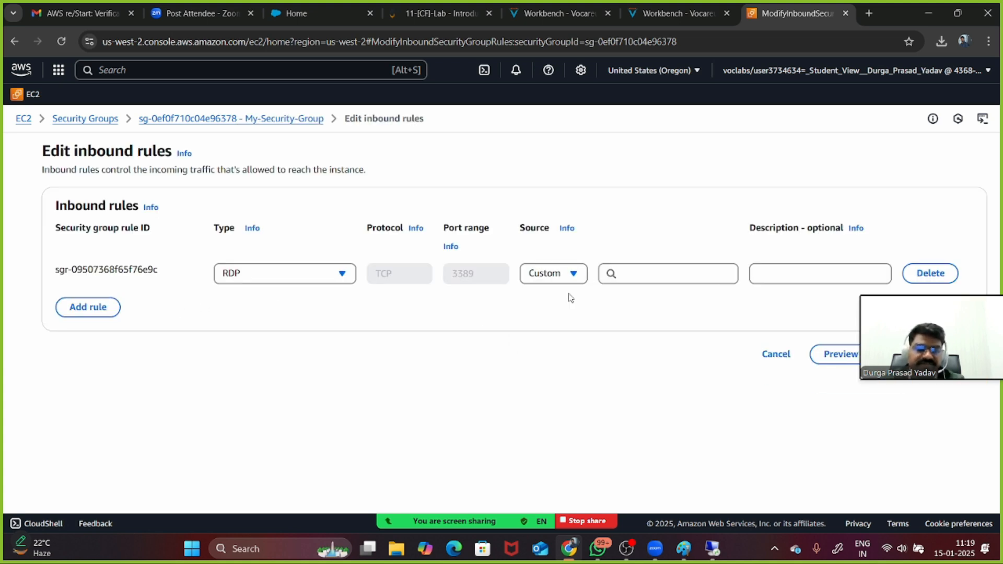
pyautogui.click(627, 277)
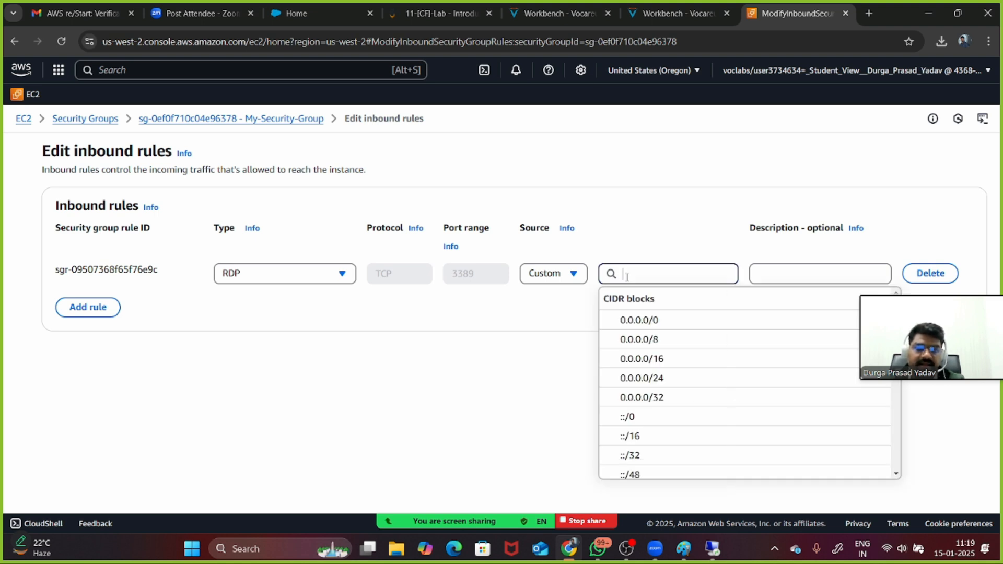
pyautogui.click(573, 276)
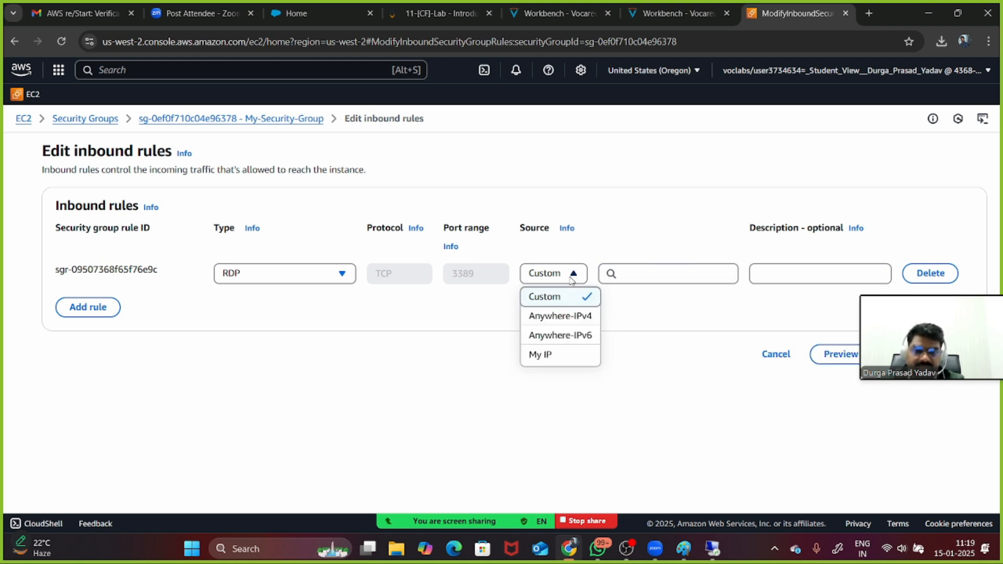
pyautogui.click(639, 278)
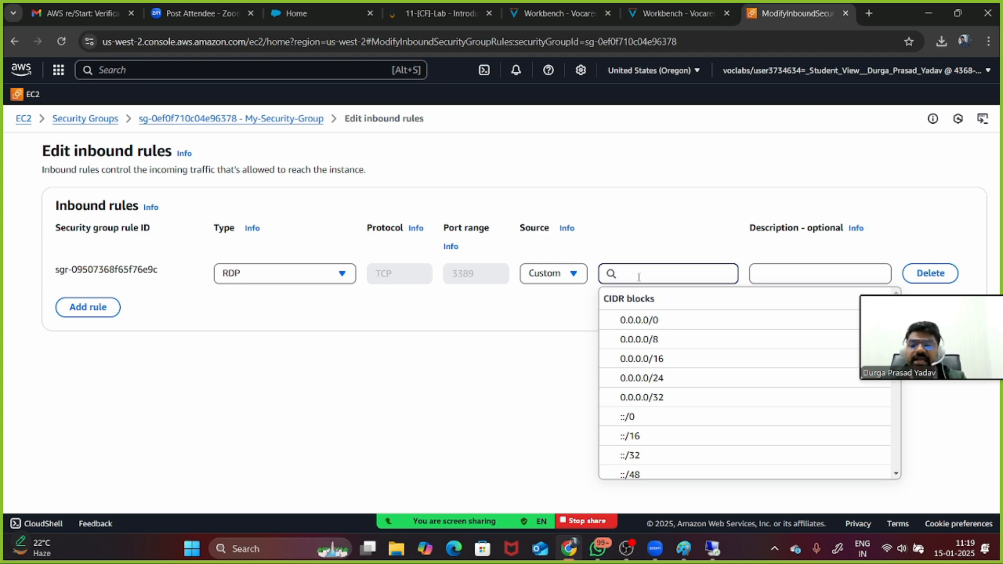
pyautogui.write('23.')
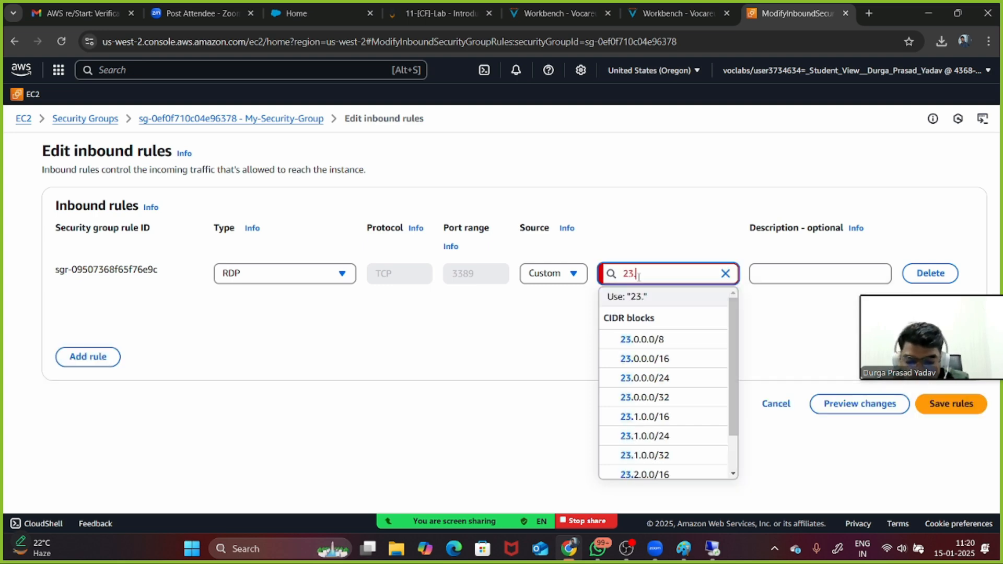
pyautogui.write('43.')
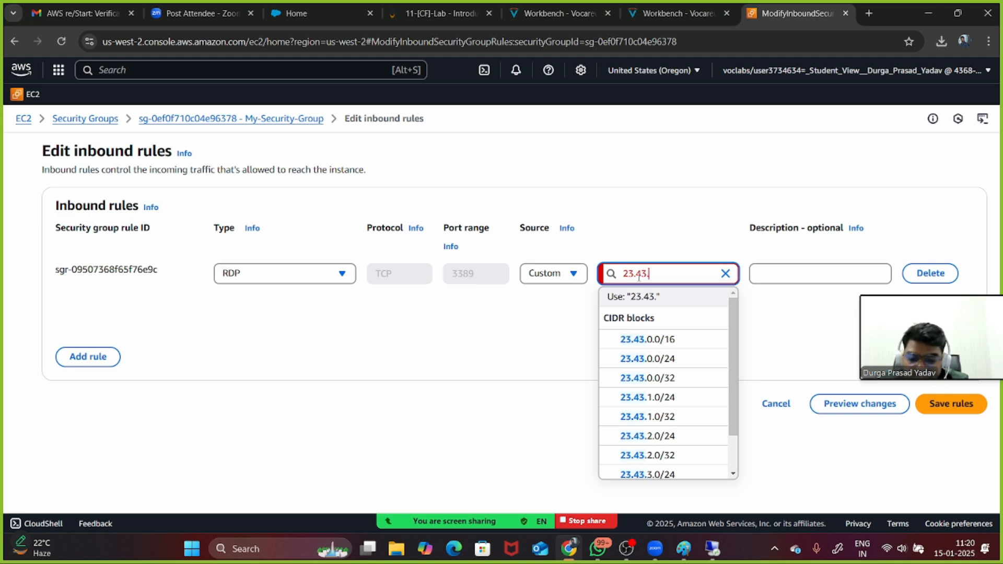
pyautogui.write('80')
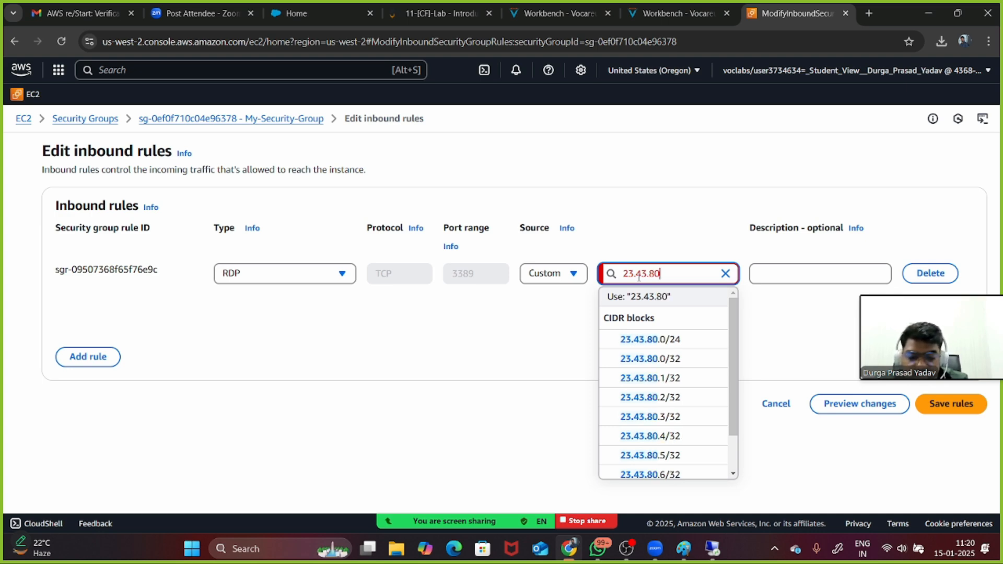
pyautogui.write('.100')
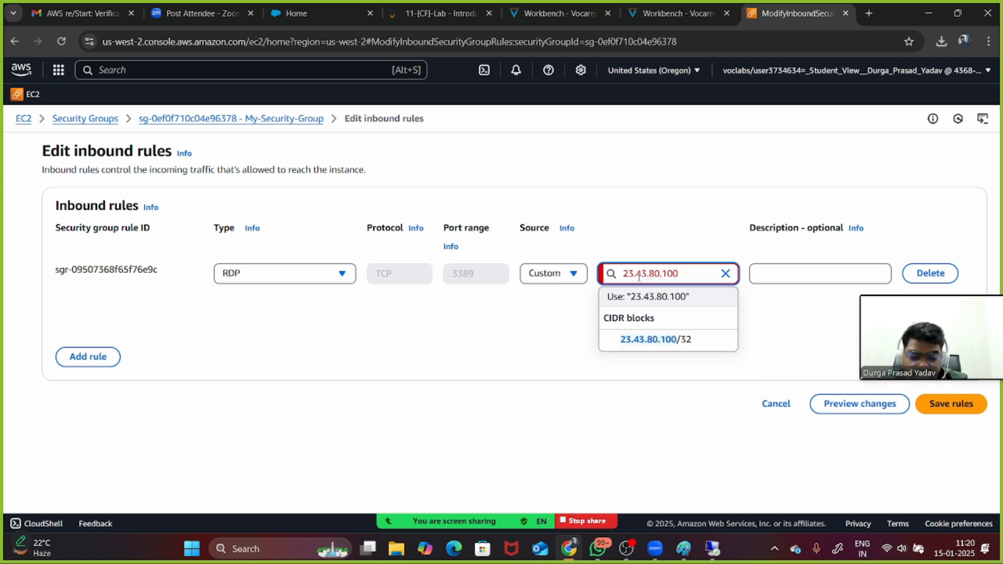
pyautogui.write('/32')
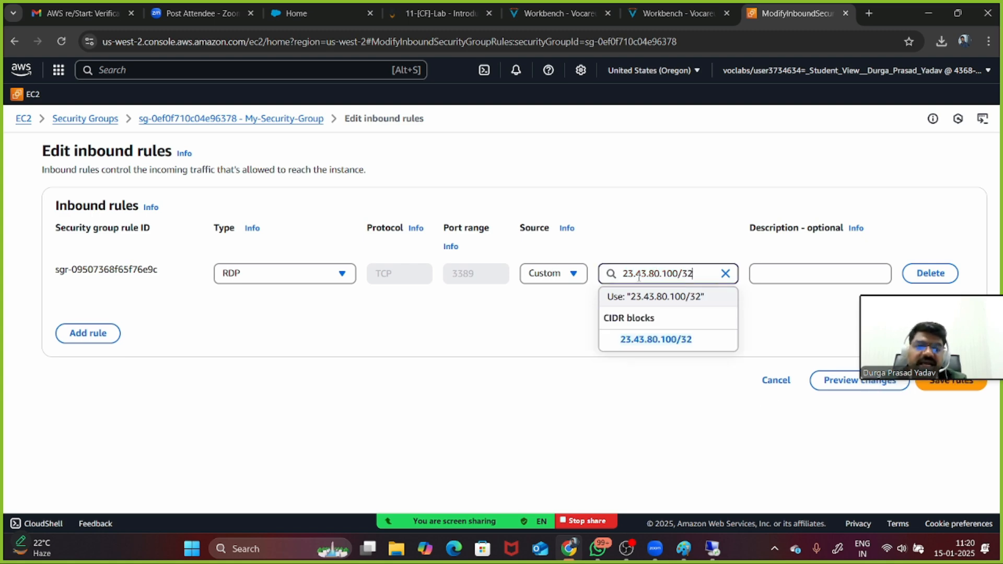
pyautogui.press('Return')
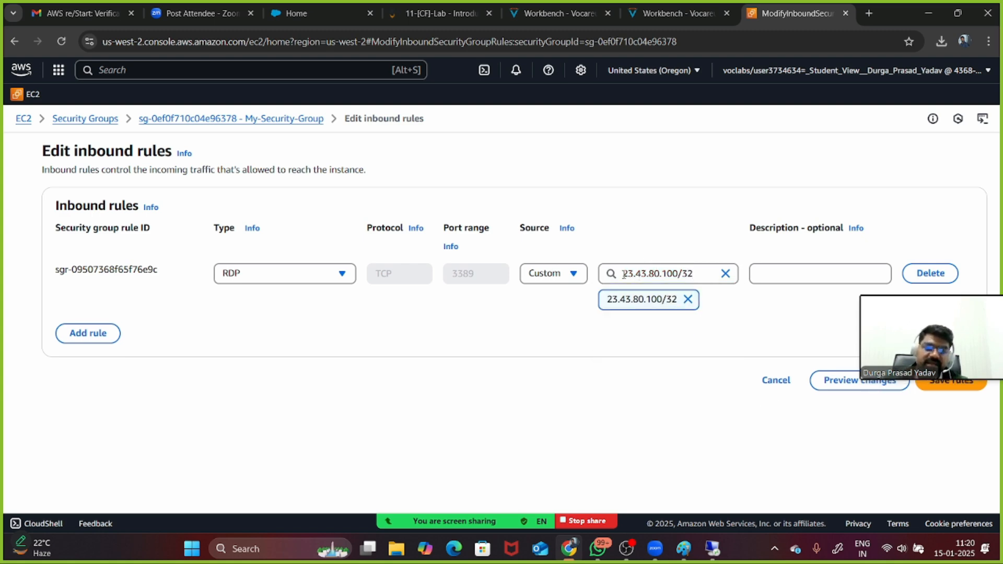
# Examine the IP address and the /32 suffix in the RDP rule's custom source
pyautogui.moveTo(623, 274); pyautogui.dragTo(675, 273)
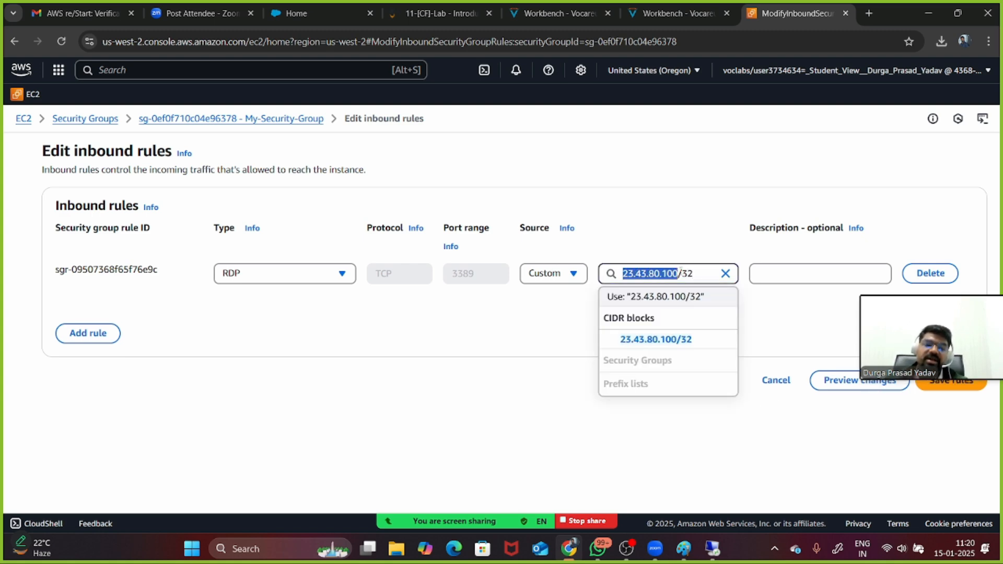
pyautogui.click(657, 258)
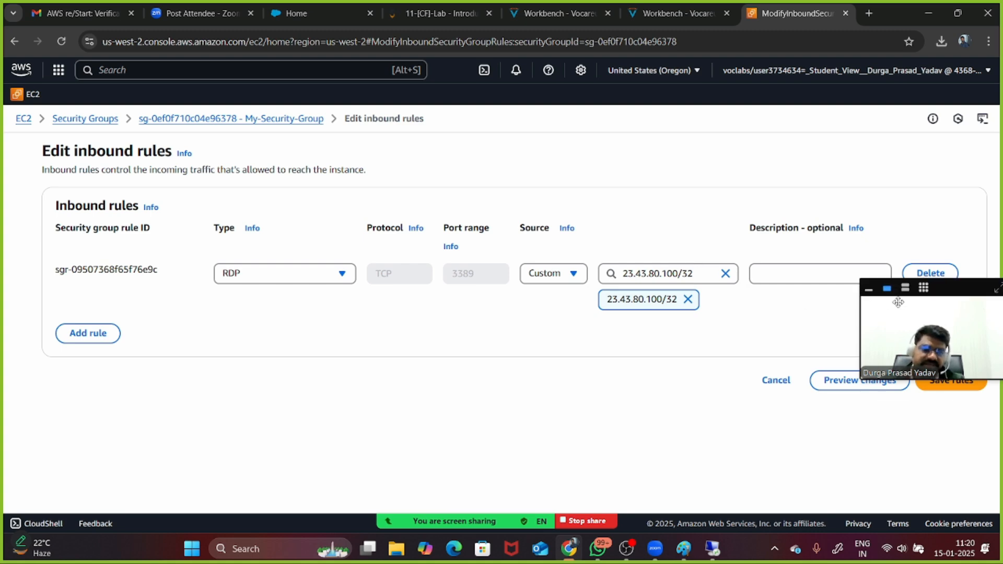
pyautogui.moveTo(947, 302); pyautogui.dragTo(100, 425)
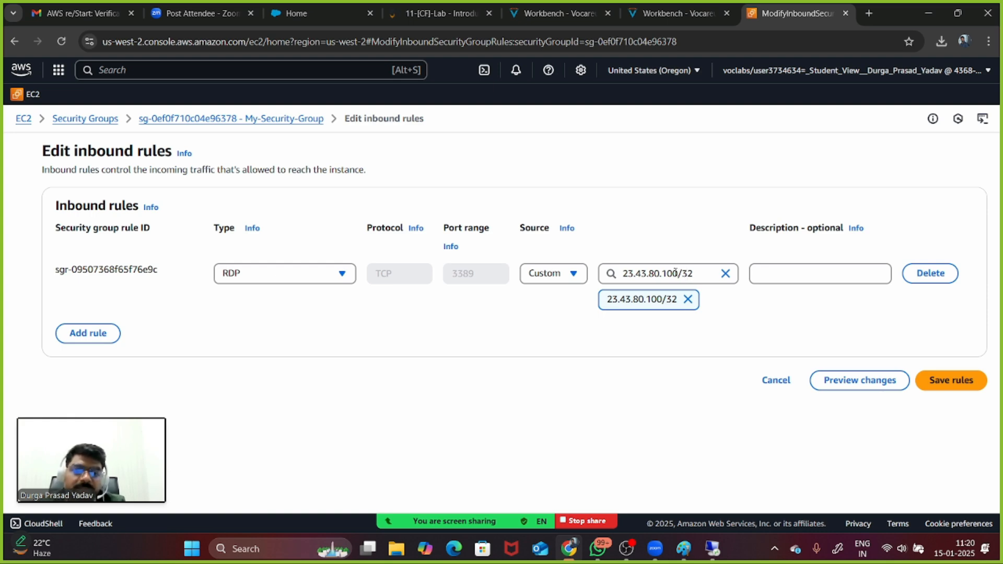
pyautogui.moveTo(682, 272); pyautogui.dragTo(694, 270)
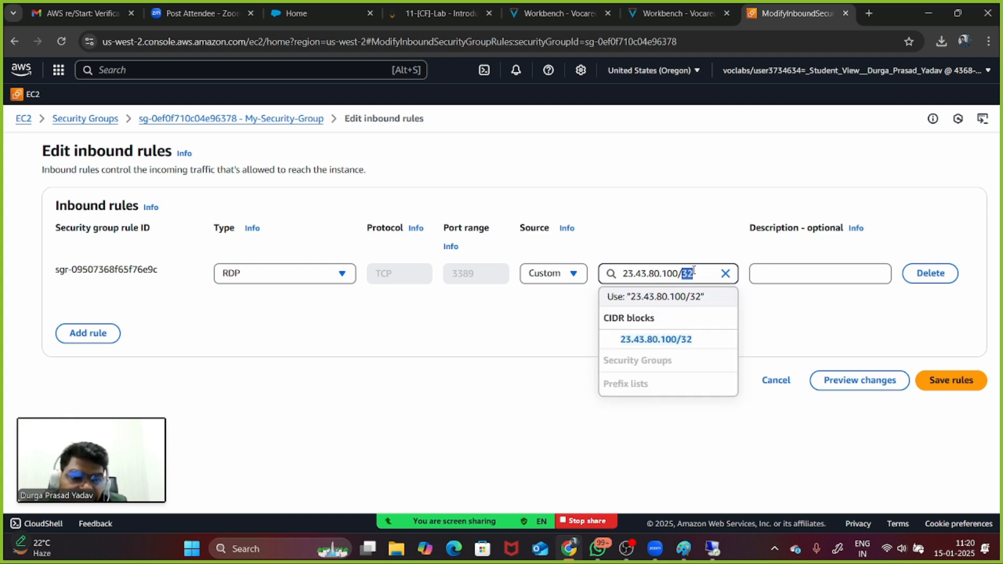
pyautogui.press('Return')
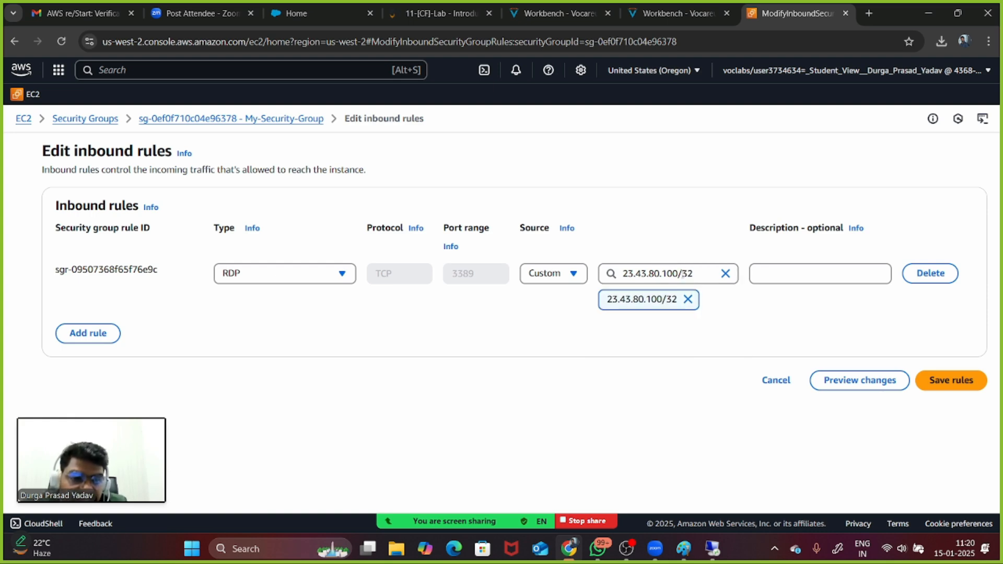
pyautogui.moveTo(682, 275); pyautogui.dragTo(609, 282)
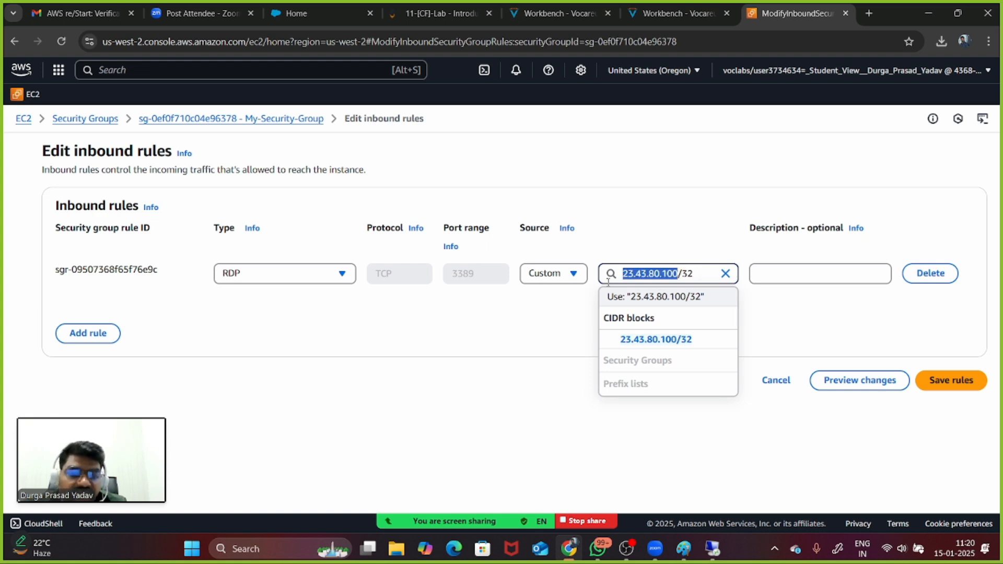
pyautogui.click(648, 242)
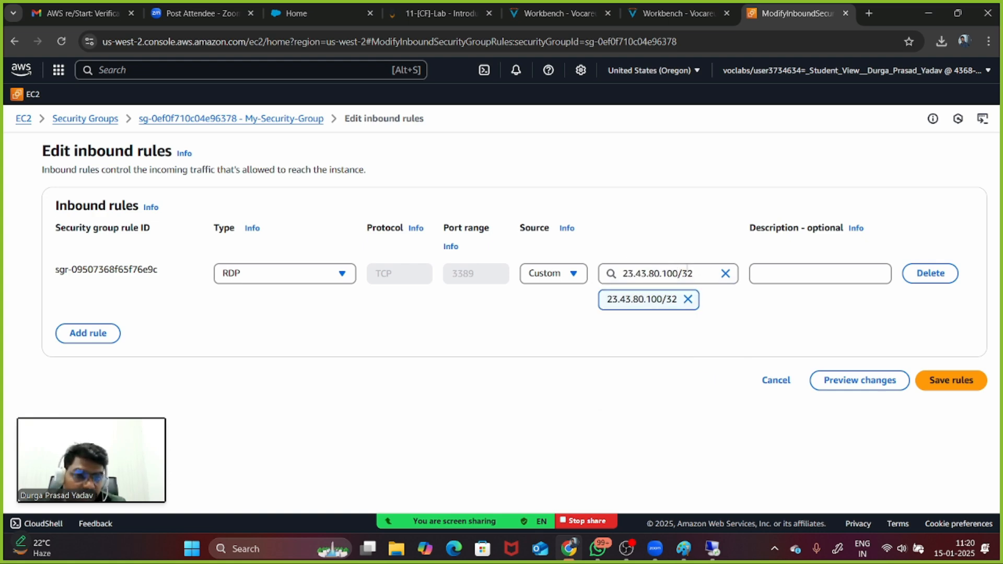
pyautogui.moveTo(697, 273)
pyautogui.mouseDown()
pyautogui.moveTo(628, 274)
pyautogui.moveTo(698, 267)
pyautogui.mouseUp()
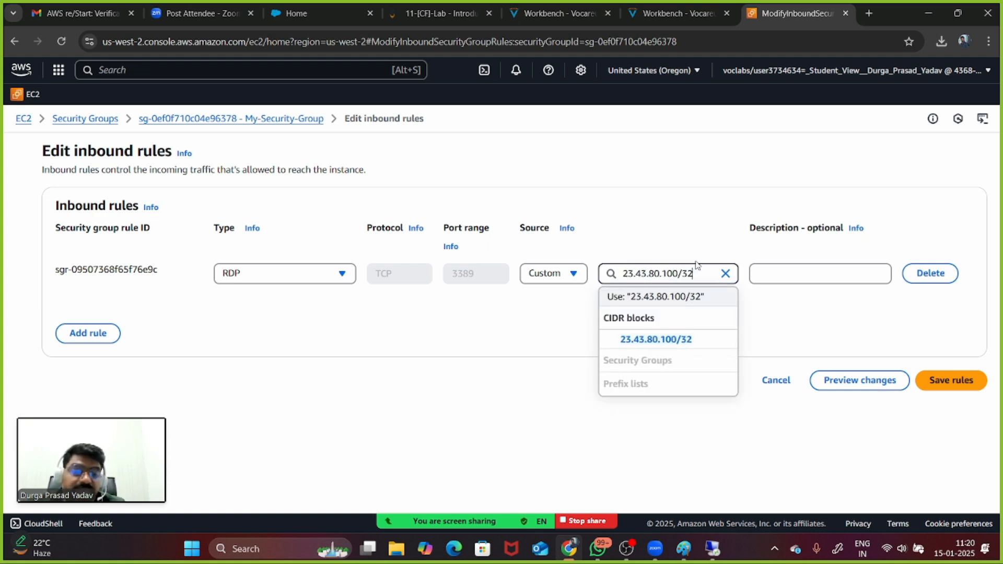
pyautogui.click(687, 252)
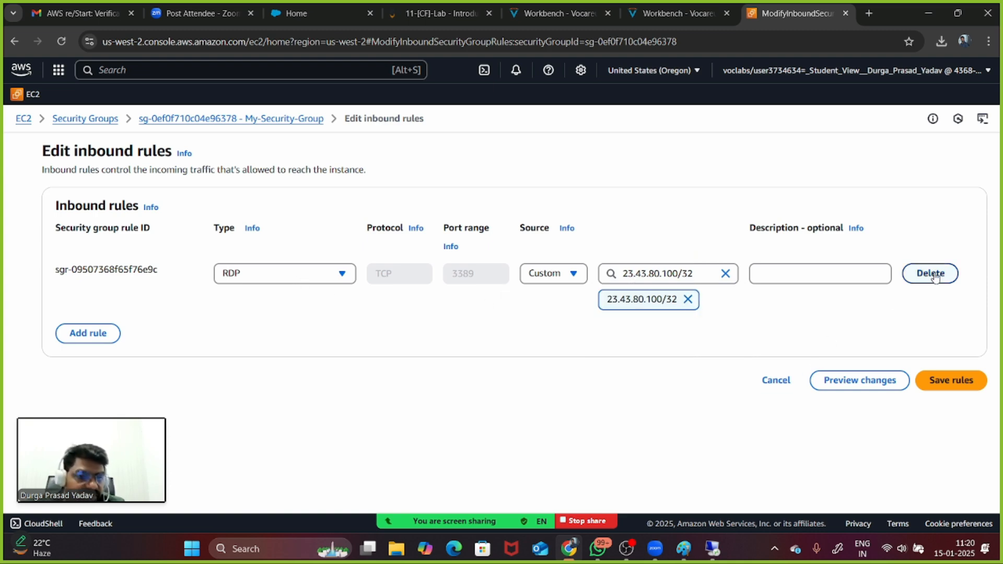
# Delete the RDP rule from My-Security-Group and save the inbound rules, checking Machine2's open remote desktop session before and after
pyautogui.click(713, 549)
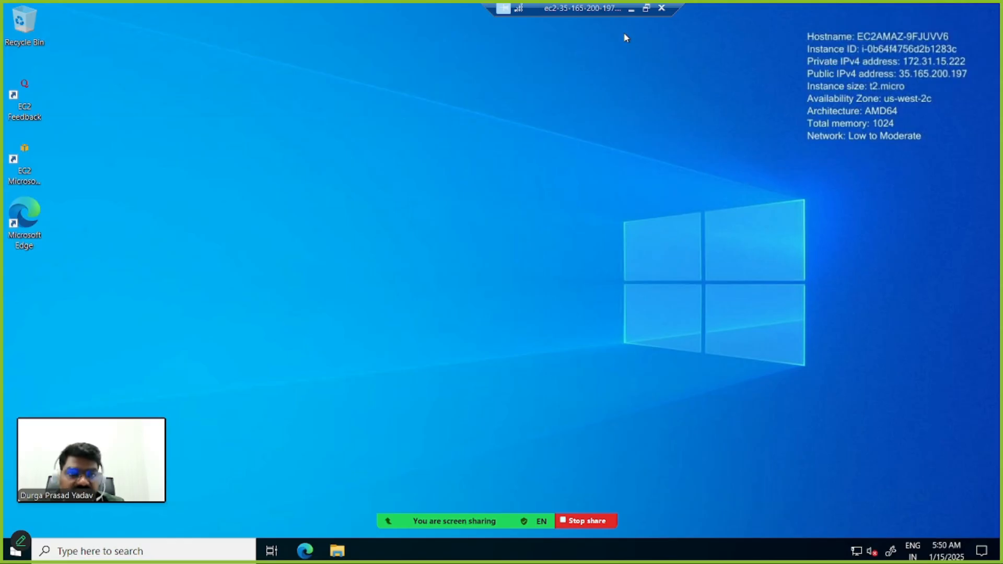
pyautogui.click(632, 9)
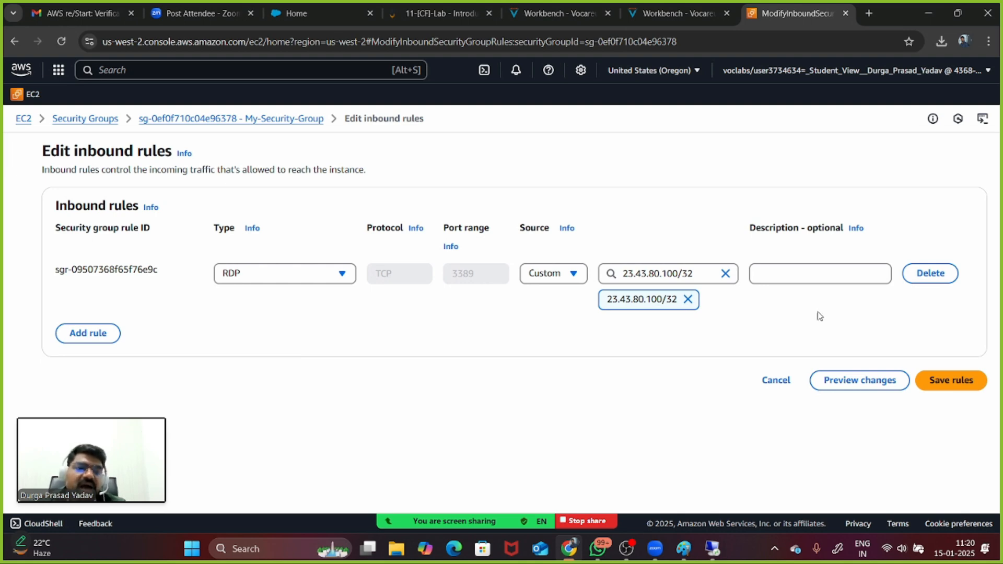
pyautogui.click(918, 282)
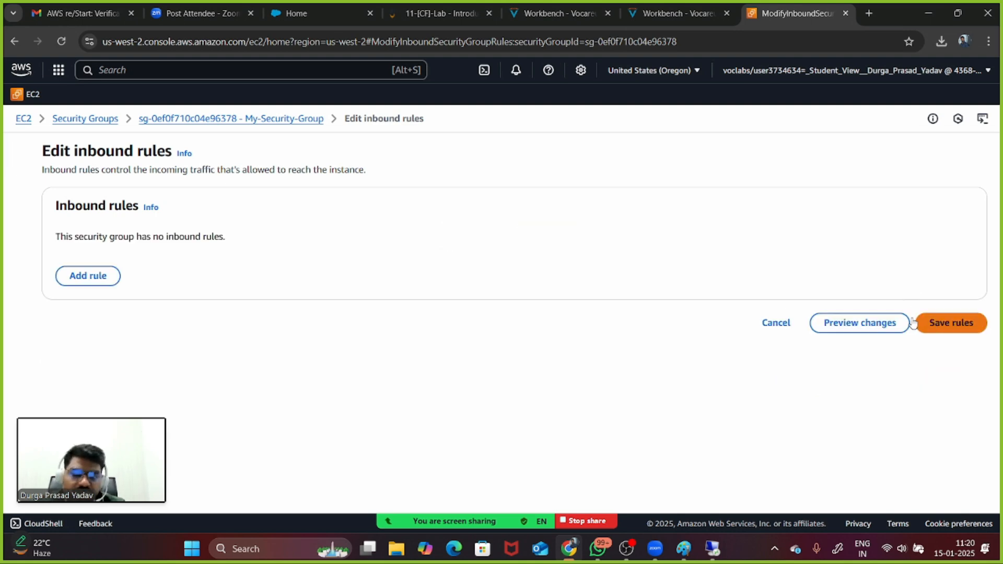
pyautogui.click(952, 321)
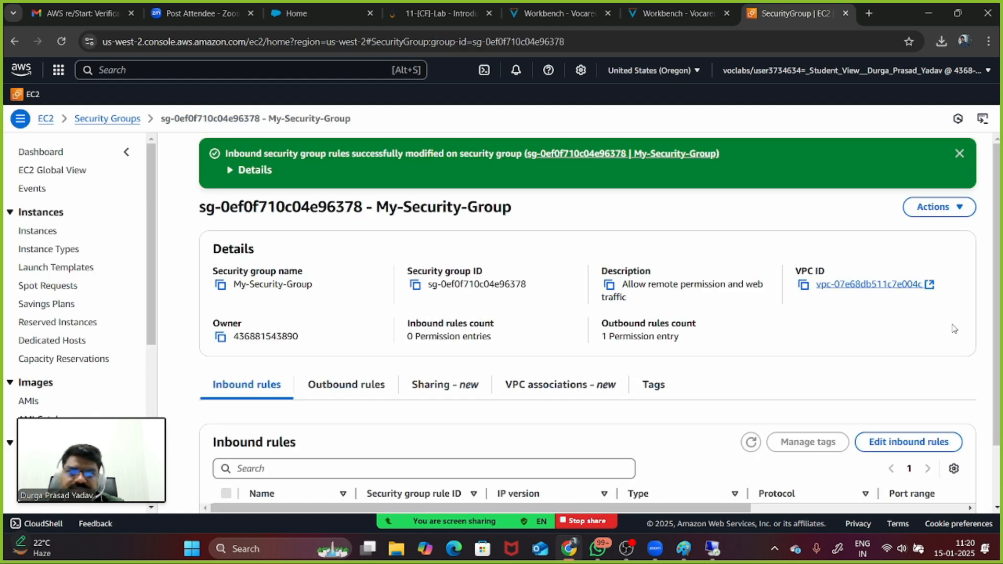
pyautogui.click(713, 548)
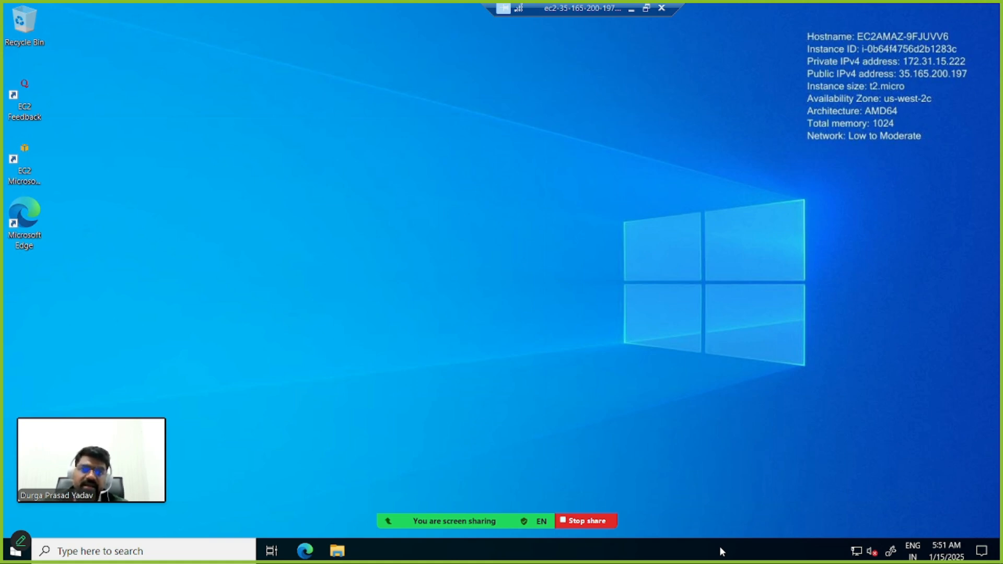
pyautogui.click(631, 10)
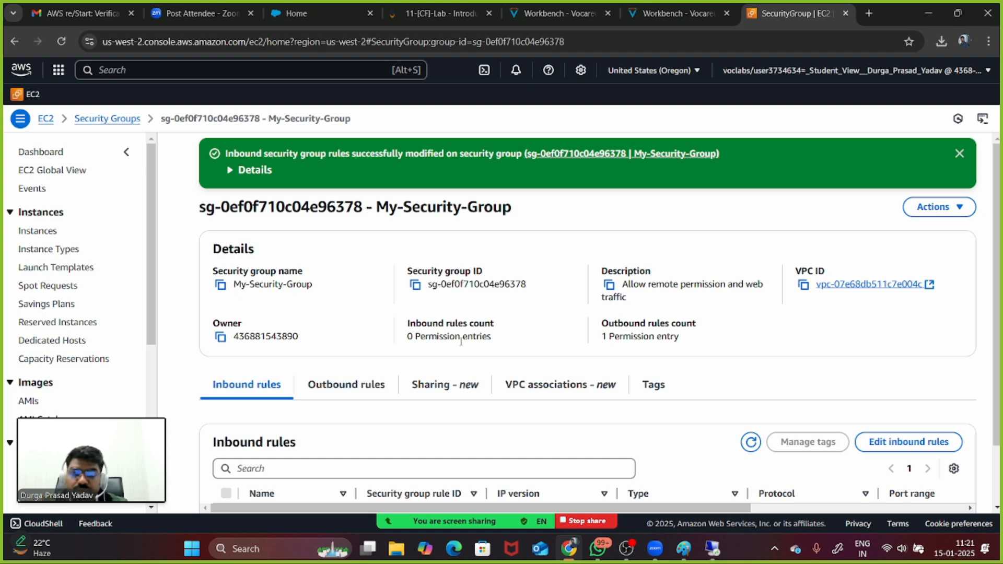
# Open the list of running EC2 instances, refresh it, and select Machine2
pyautogui.click(46, 118)
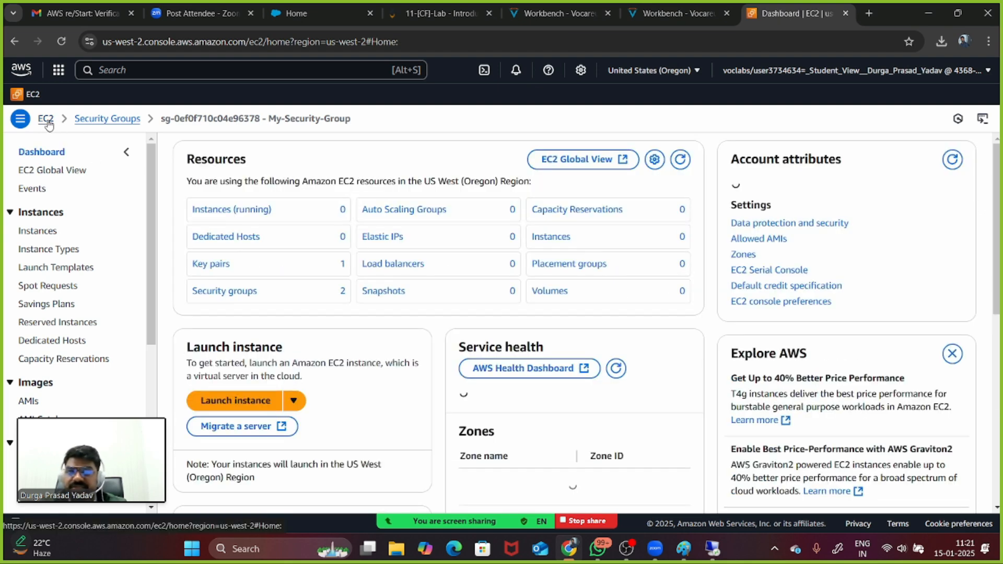
pyautogui.click(222, 211)
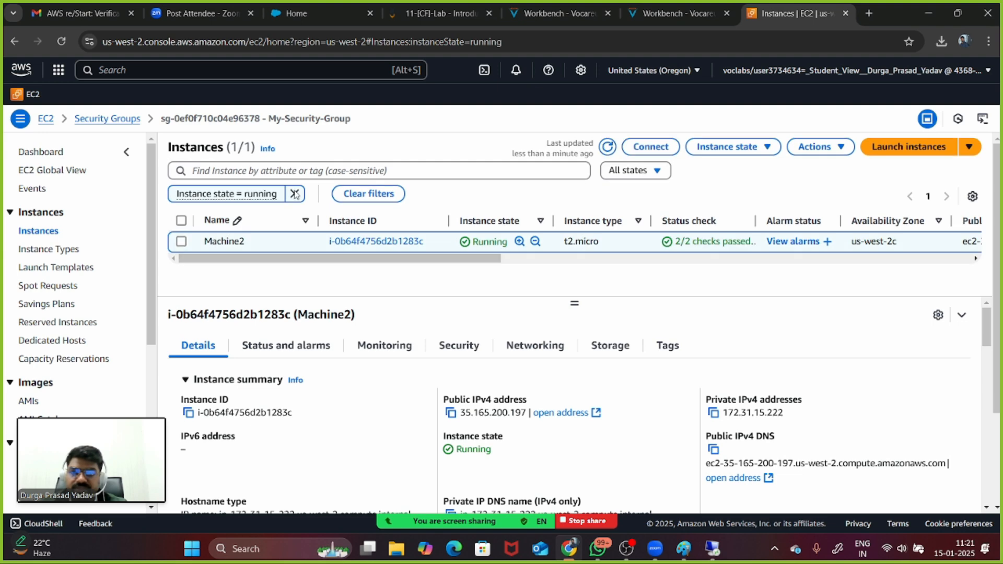
pyautogui.click(608, 147)
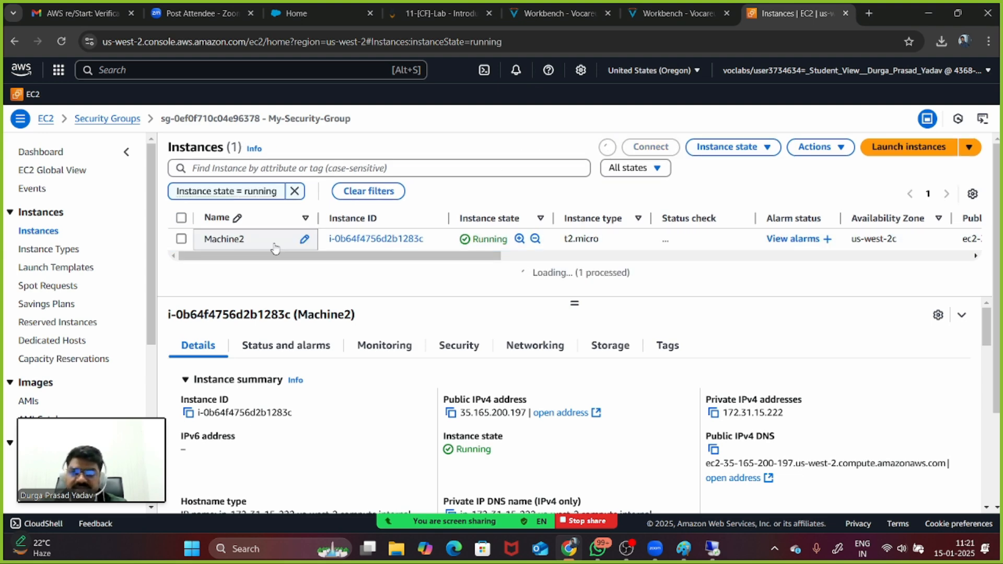
pyautogui.click(182, 241)
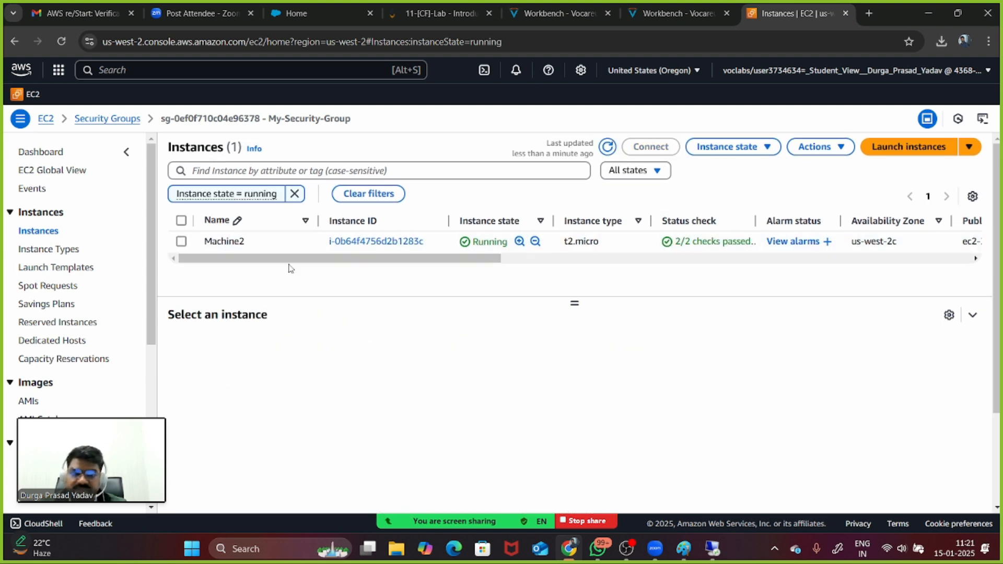
pyautogui.click(181, 241)
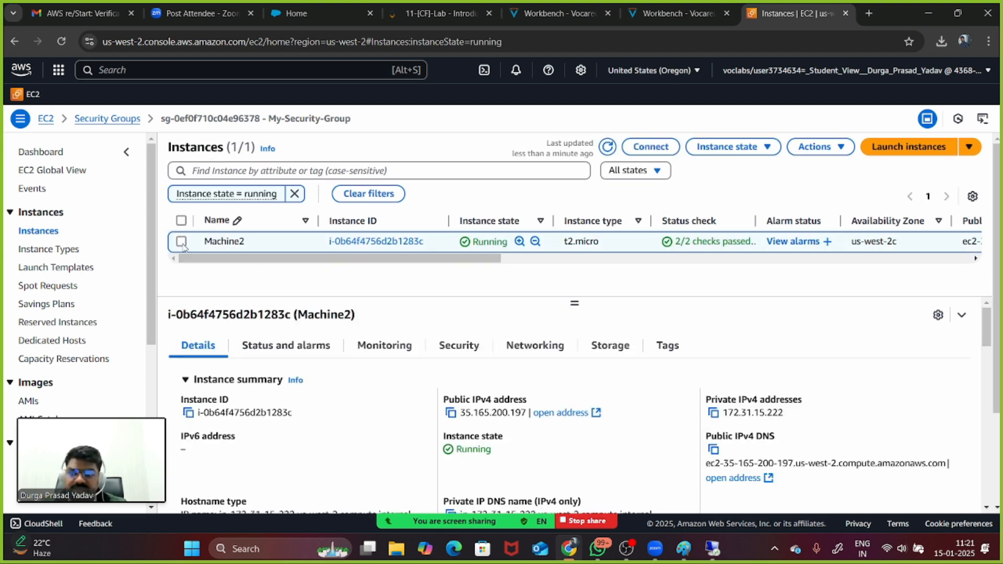
# Switch to Machine2's remote desktop session, launch Microsoft Edge there, and return to the AWS console
pyautogui.click(714, 554)
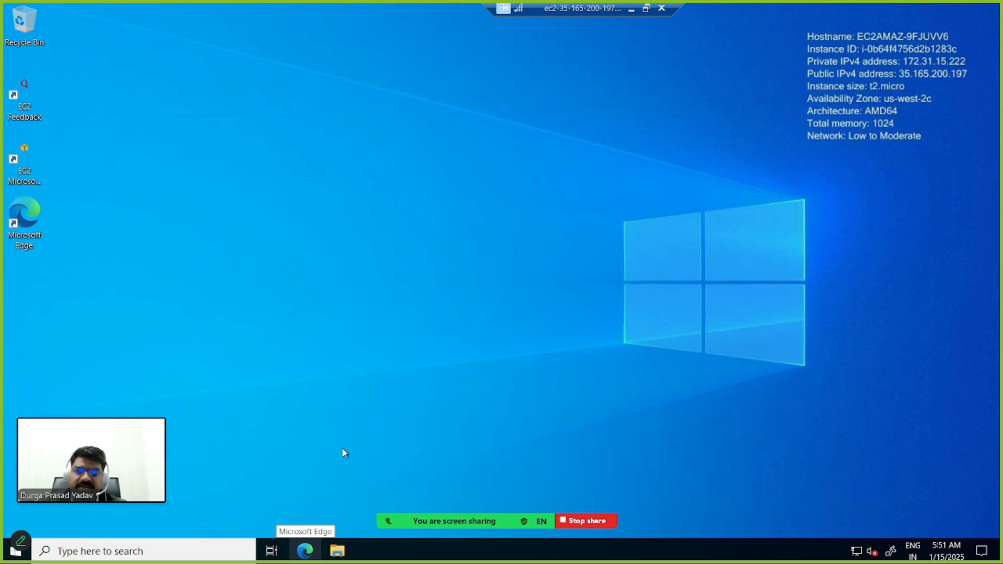
pyautogui.click(301, 547)
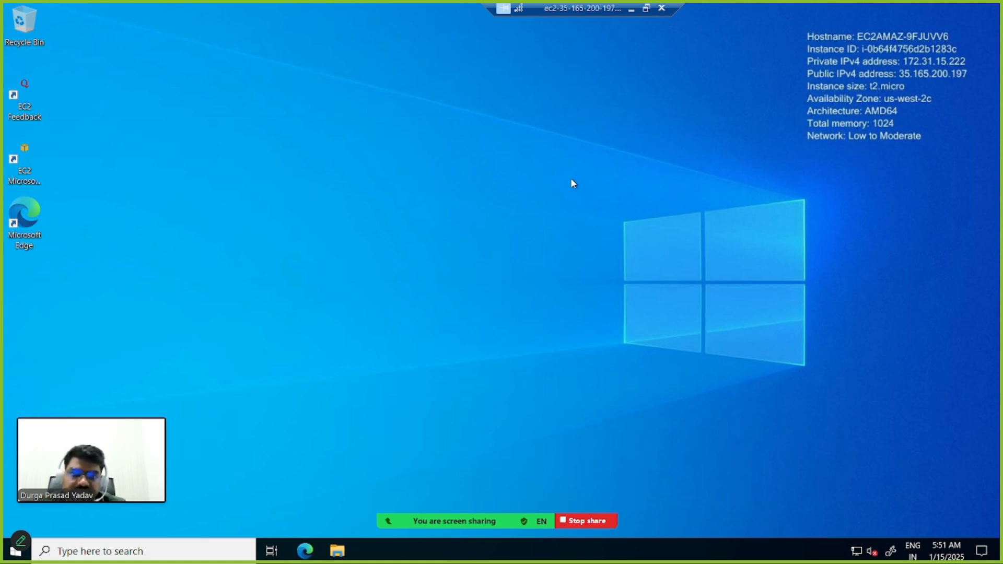
pyautogui.click(631, 9)
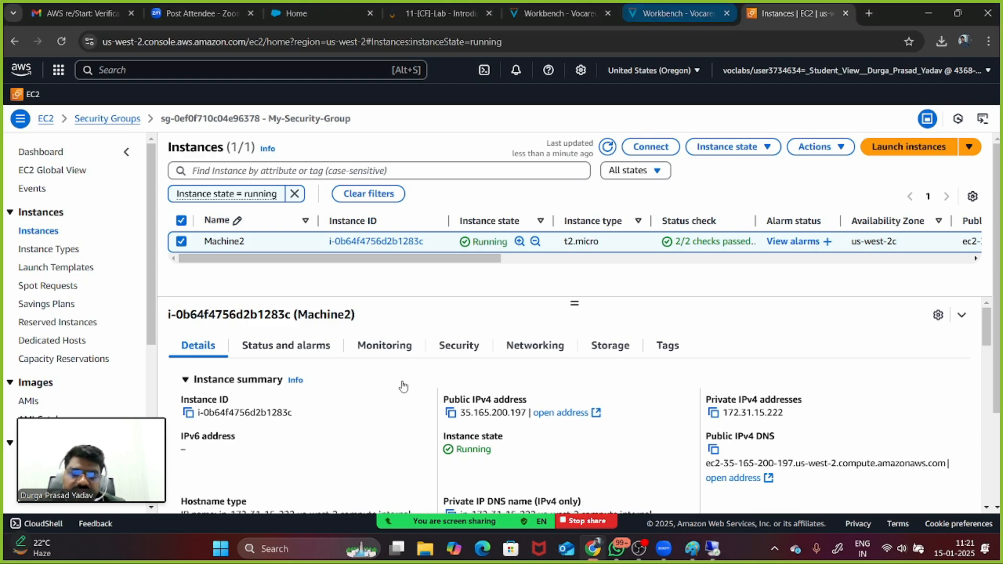
pyautogui.click(713, 548)
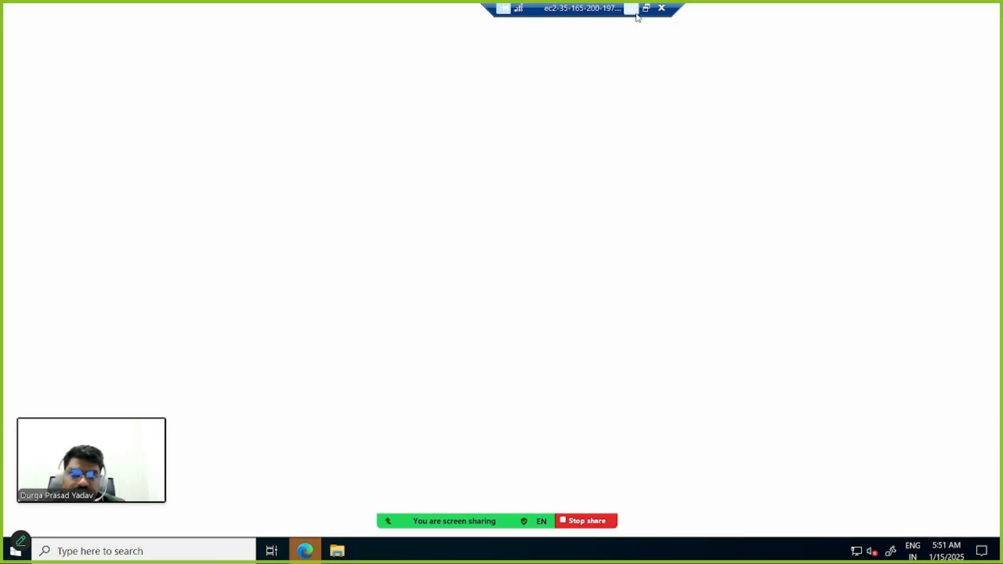
pyautogui.click(635, 12)
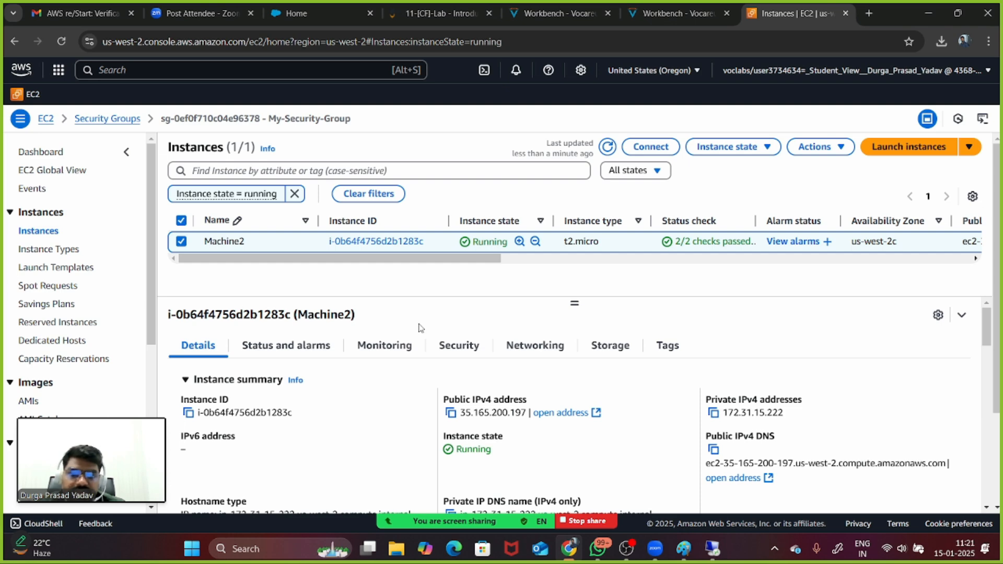
# Open My-Security-Group from Machine2's security details and add a blank rule to its inbound rules
pyautogui.scroll(-5, 669, 445)
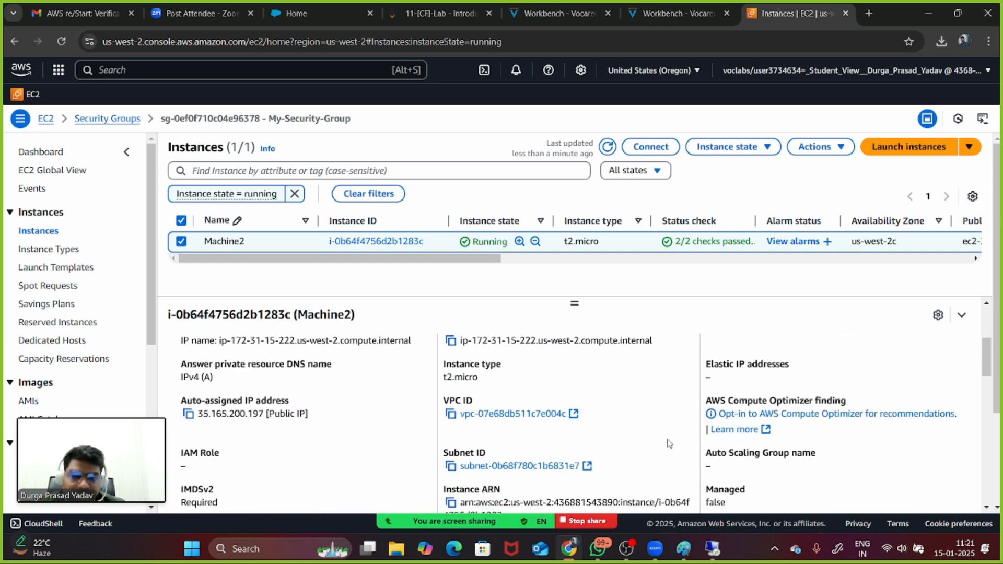
pyautogui.scroll(5, 669, 445)
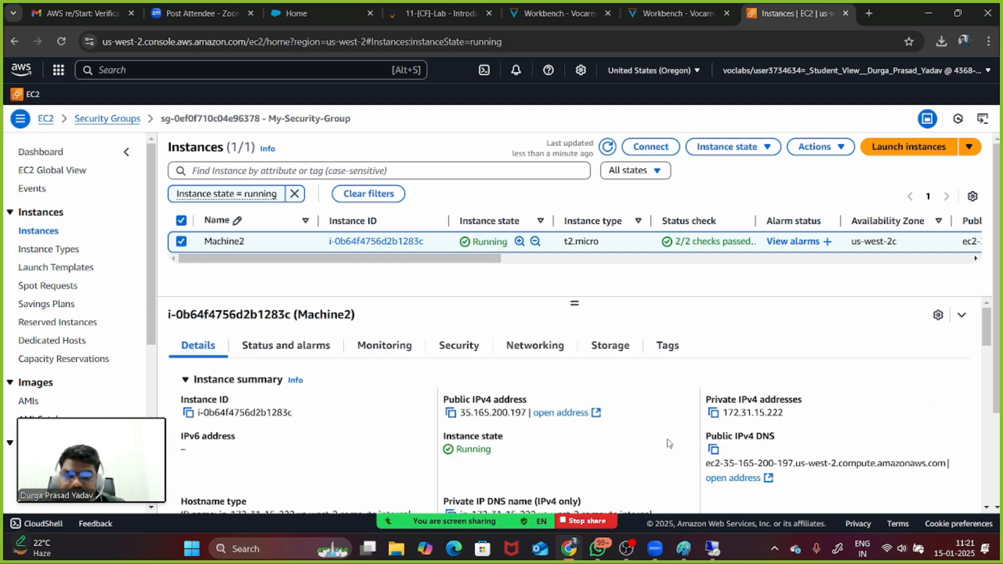
pyautogui.click(445, 352)
pyautogui.scroll(-3, 398, 397)
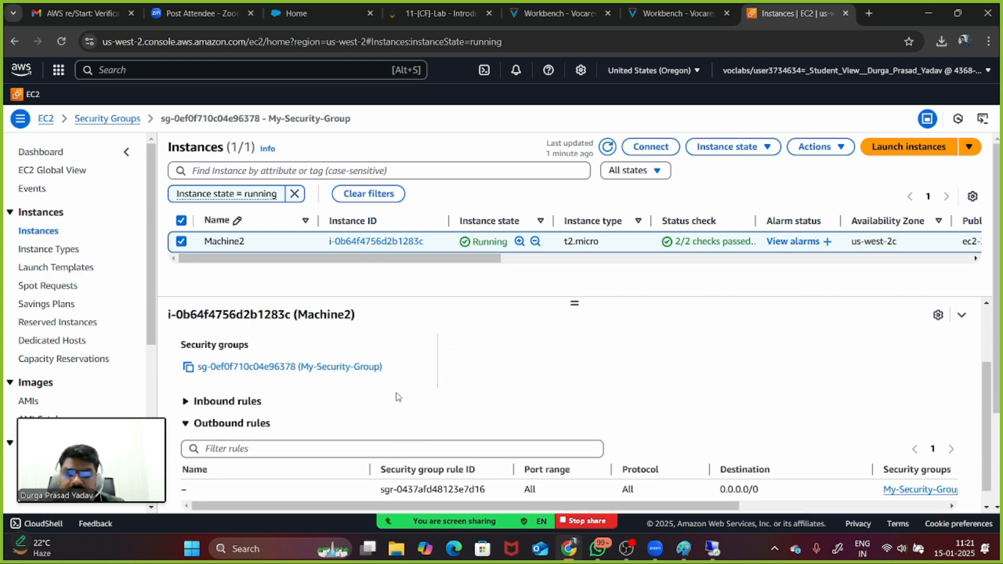
pyautogui.click(291, 367)
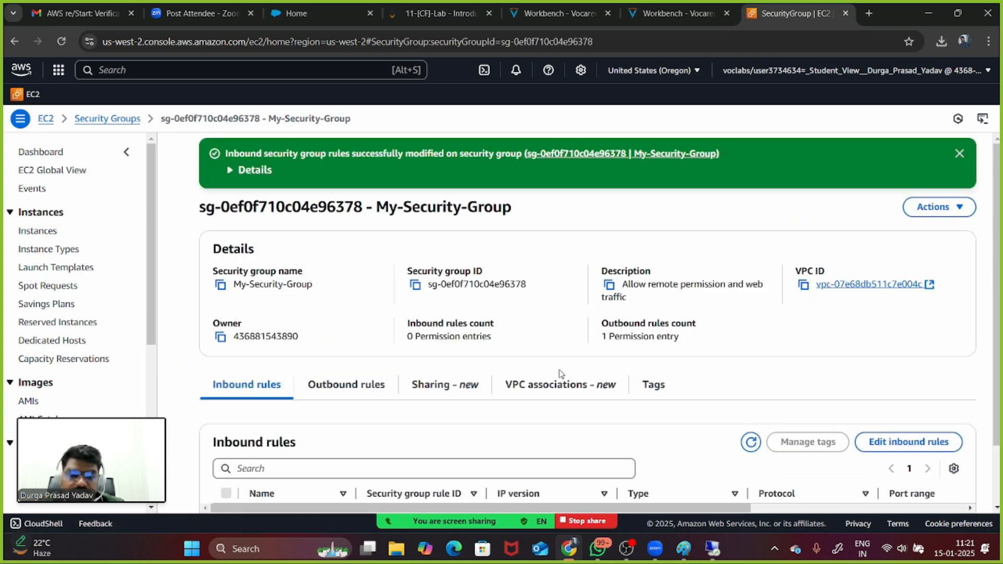
pyautogui.scroll(-1, 560, 375)
pyautogui.click(878, 372)
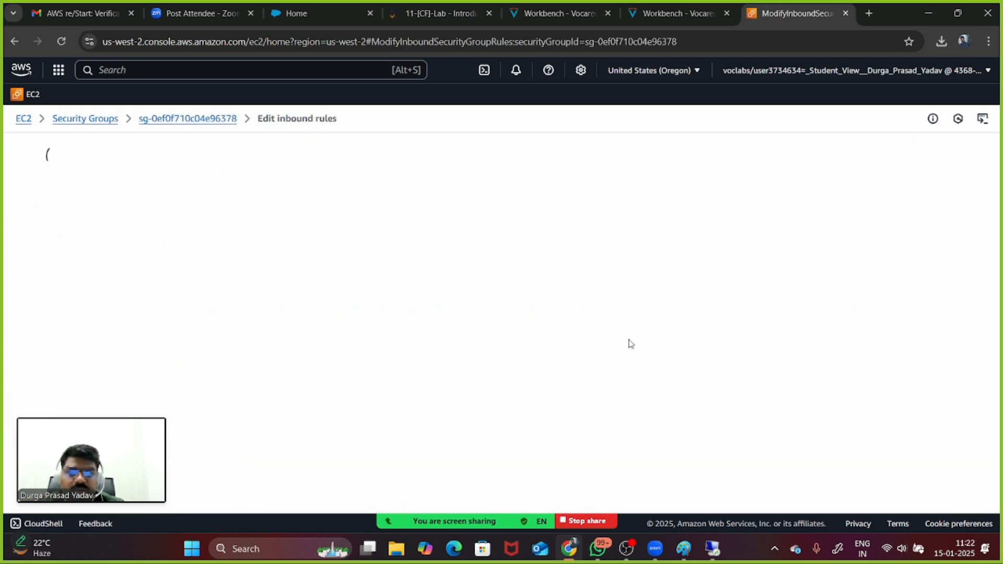
pyautogui.click(99, 280)
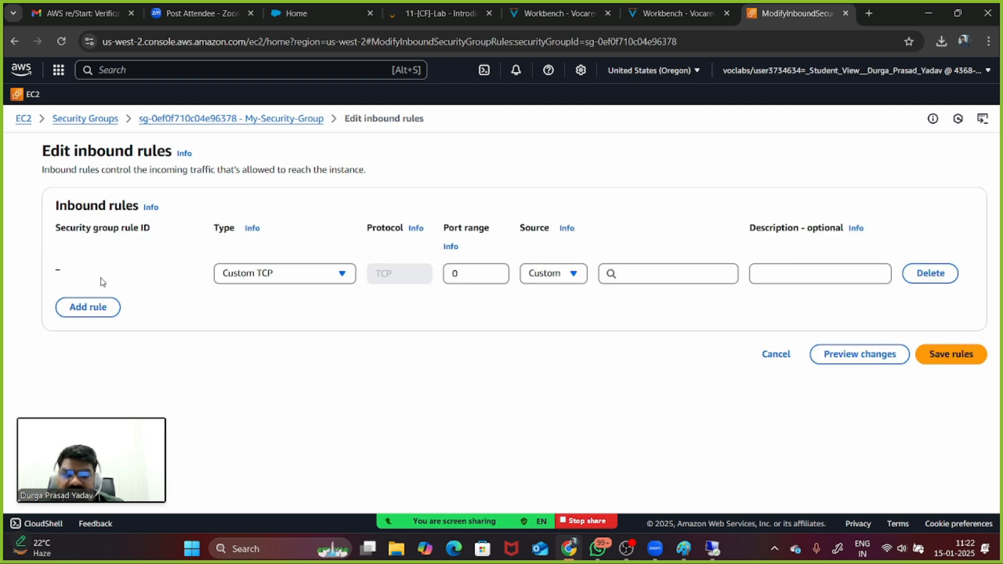
# Switch to Machine2's remote desktop session to check the Microsoft Edge window
pyautogui.click(711, 548)
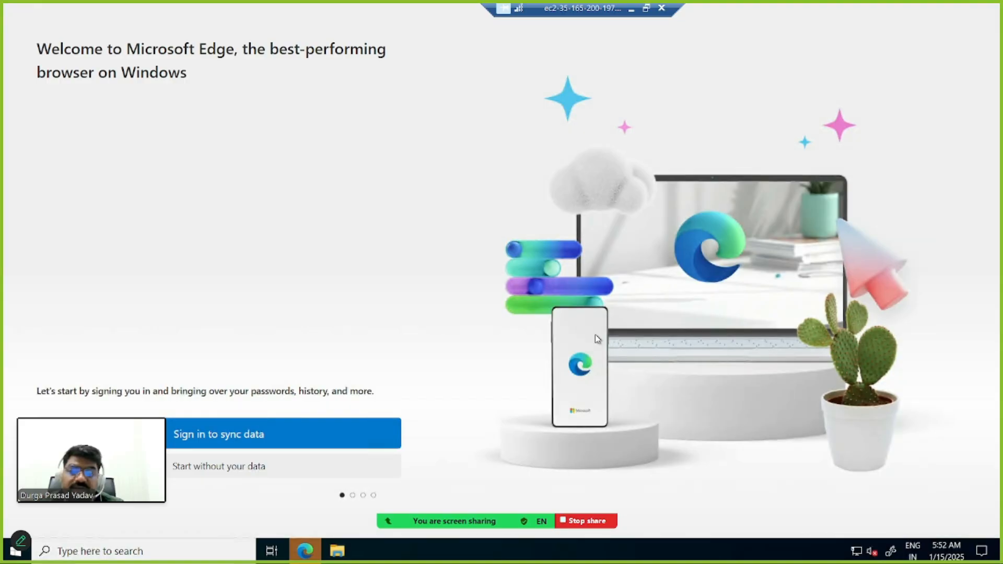
# Complete the Microsoft Edge first-run setup without signing in or importing Google data, accepting the default data-sharing options, and start browsing
pyautogui.click(228, 438)
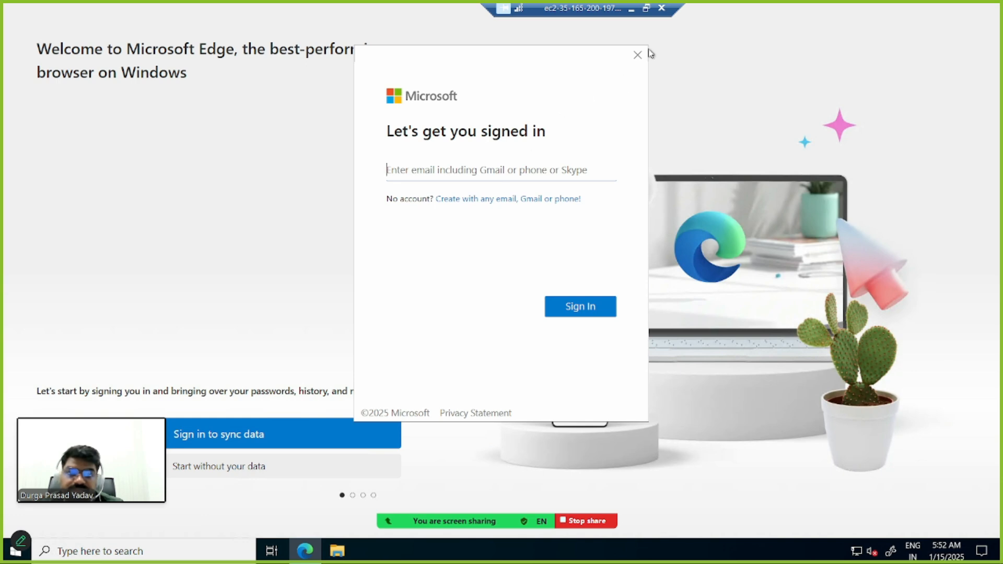
pyautogui.click(638, 56)
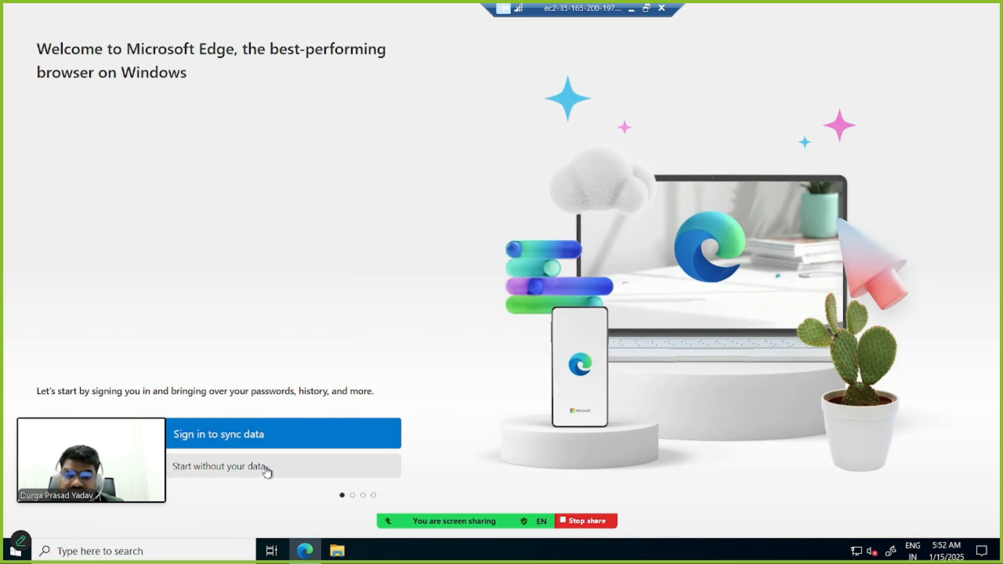
pyautogui.click(268, 469)
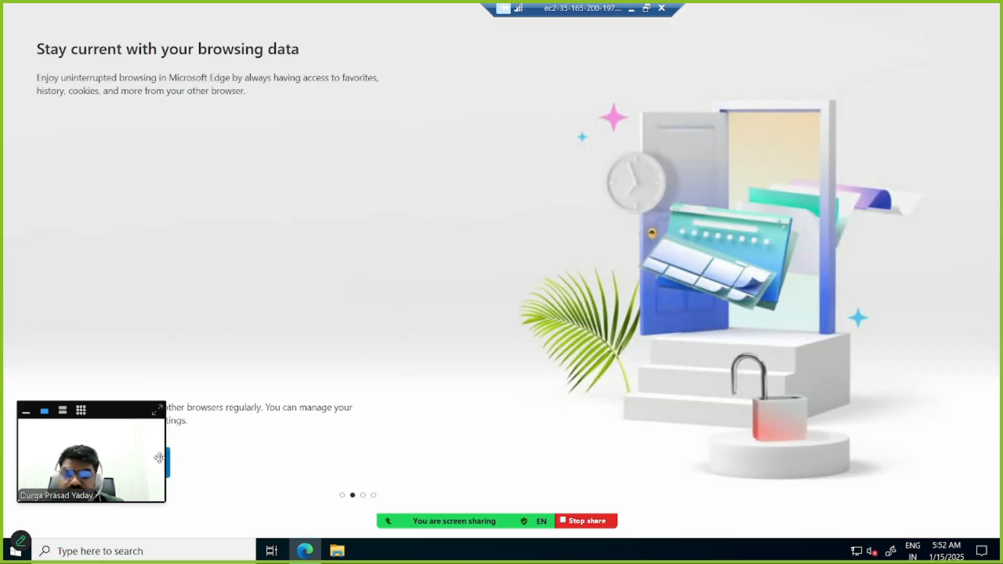
pyautogui.moveTo(129, 437); pyautogui.dragTo(971, 418)
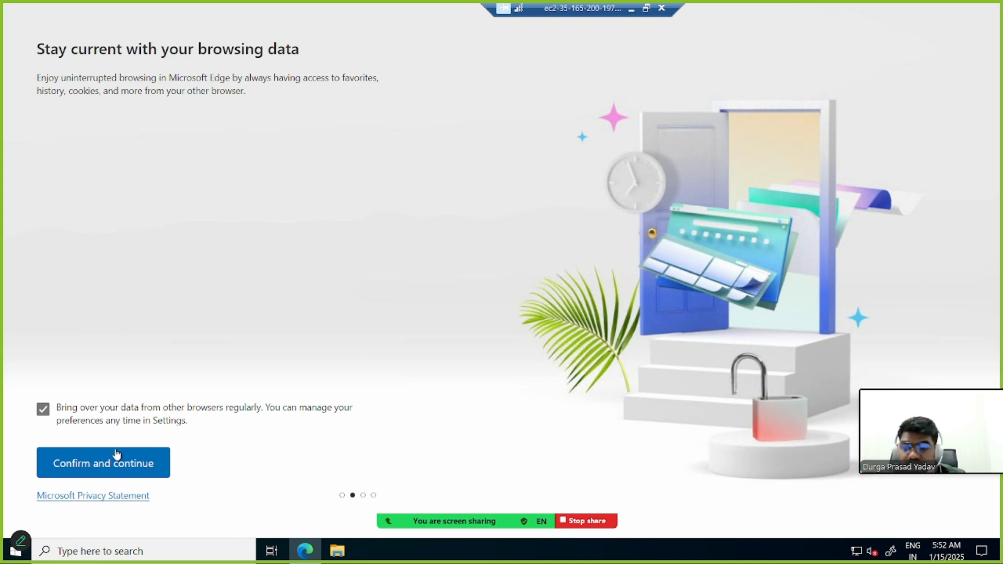
pyautogui.click(103, 464)
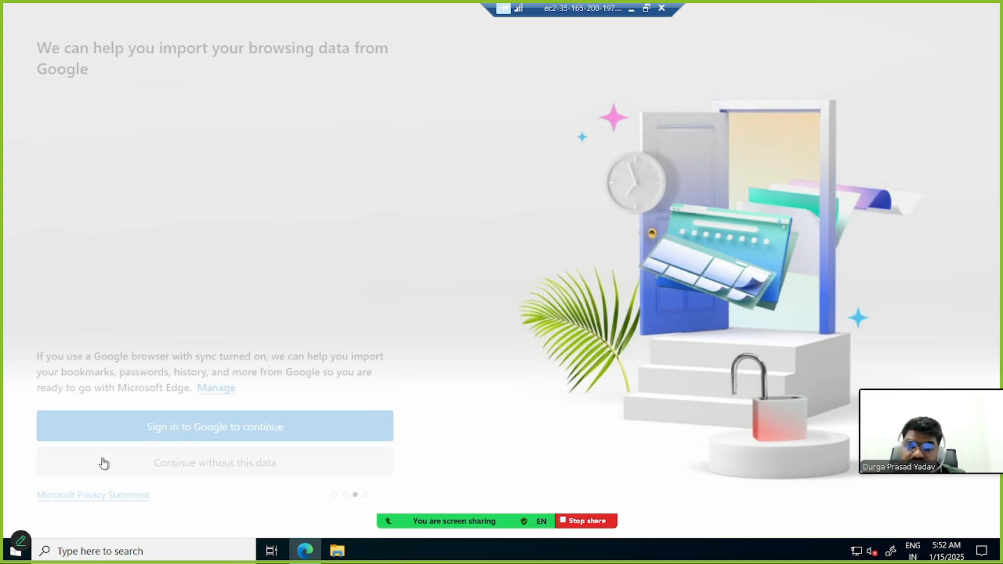
pyautogui.click(172, 467)
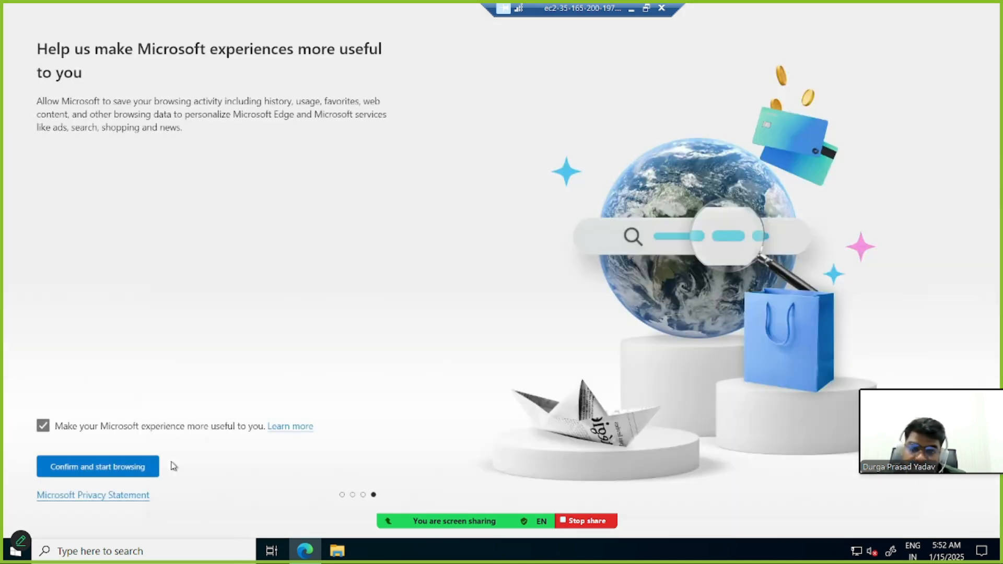
pyautogui.click(130, 470)
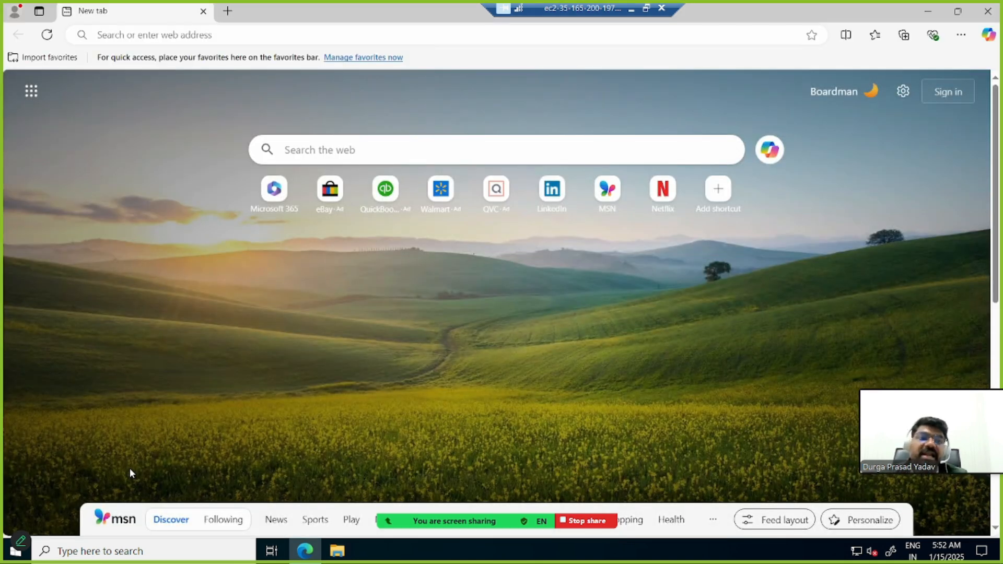
# Switch to the AWS console in the local browser and show the outbound rules of My-Security-Group
pyautogui.click(631, 8)
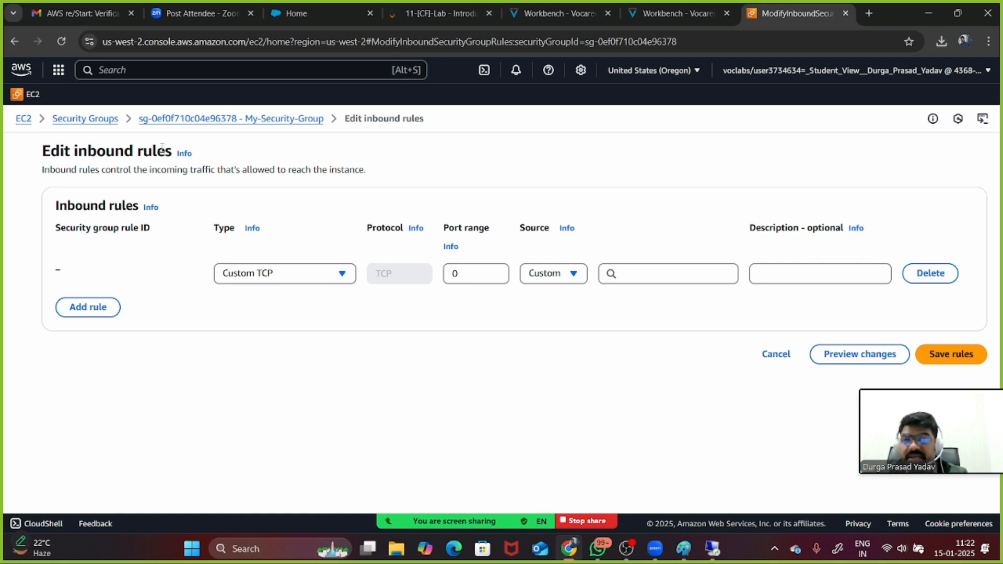
pyautogui.click(85, 119)
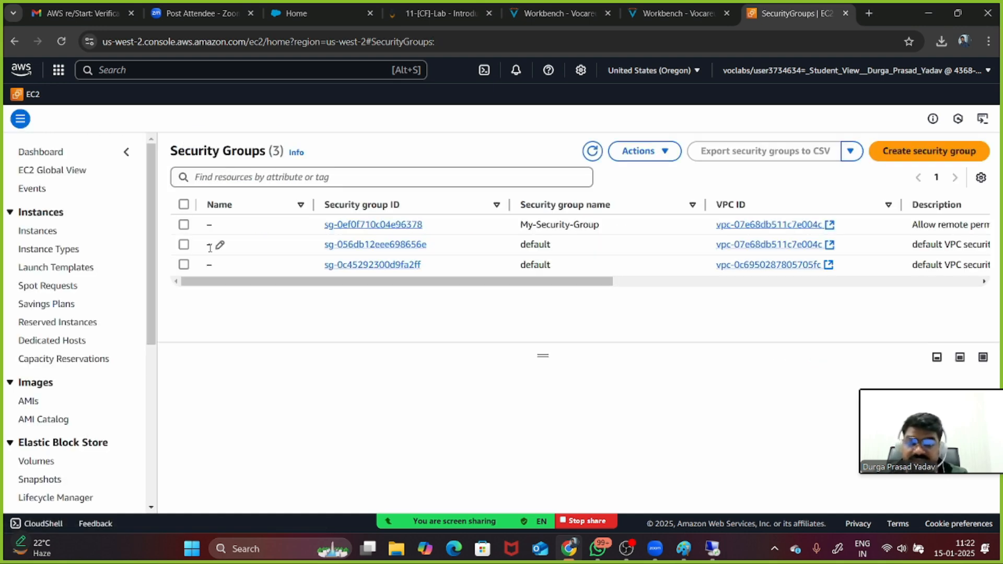
pyautogui.click(406, 228)
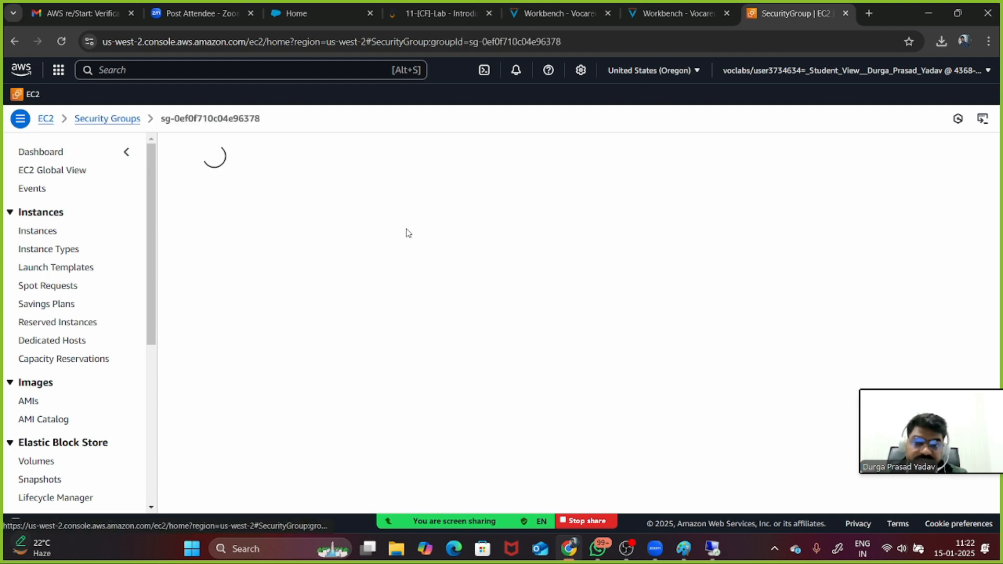
pyautogui.scroll(-1, 401, 368)
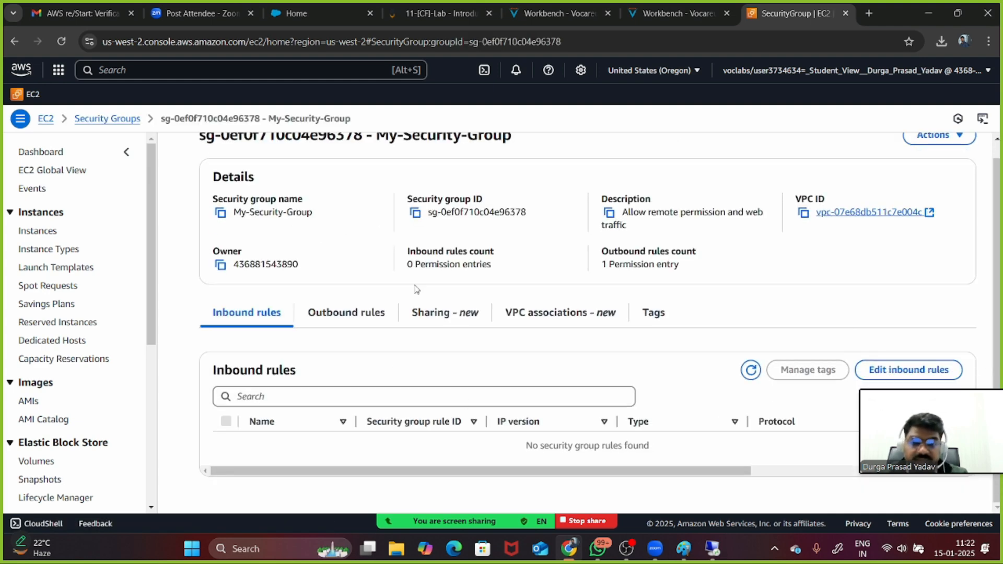
pyautogui.click(379, 315)
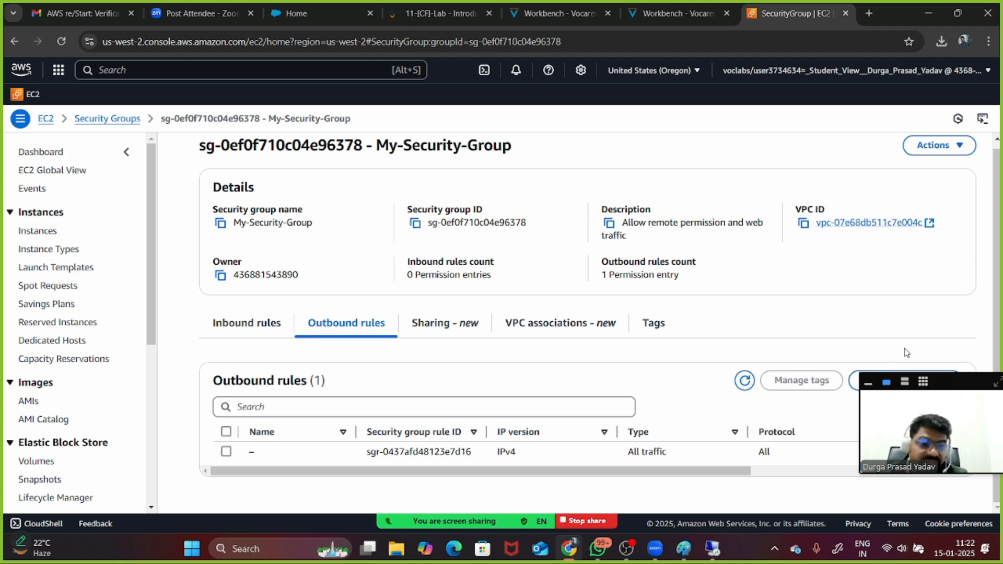
# Delete the All traffic outbound rule to 0.0.0.0/0 from My-Security-Group and save the rules
pyautogui.click(900, 375)
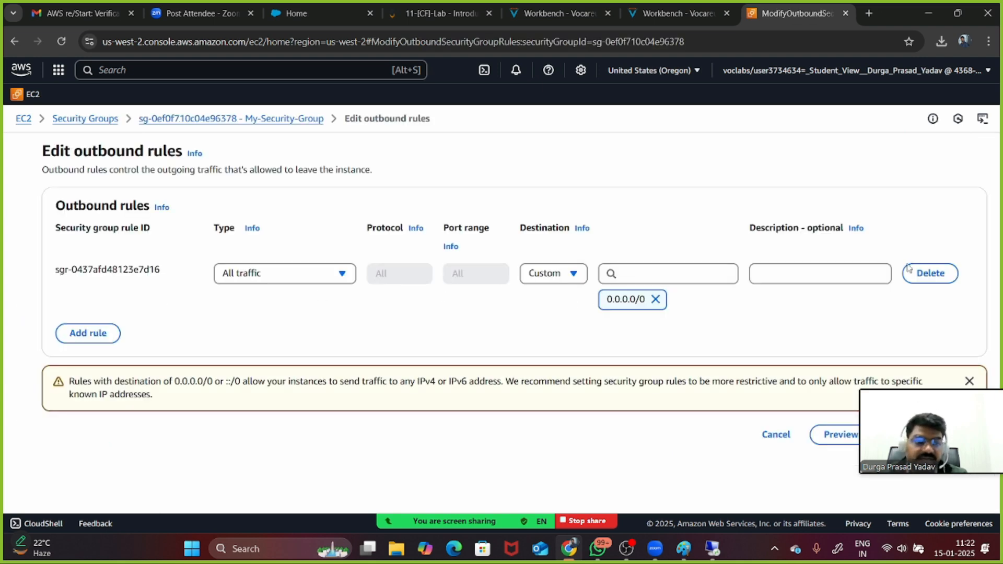
pyautogui.click(909, 272)
pyautogui.click(951, 323)
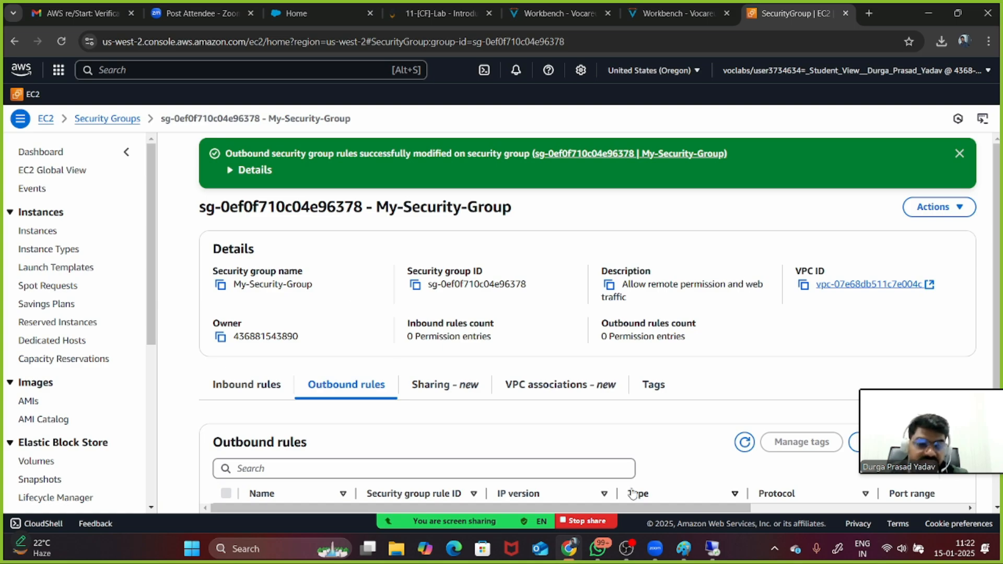
# Switch back to the remote desktop session and finish Edge's welcome pages with the default theme and no pinned websites
pyautogui.click(714, 549)
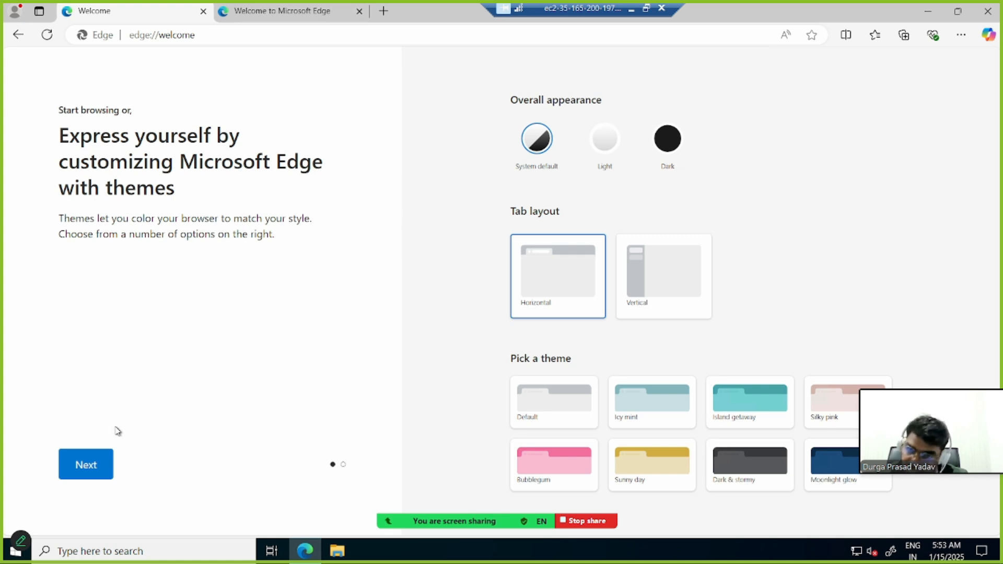
pyautogui.click(78, 468)
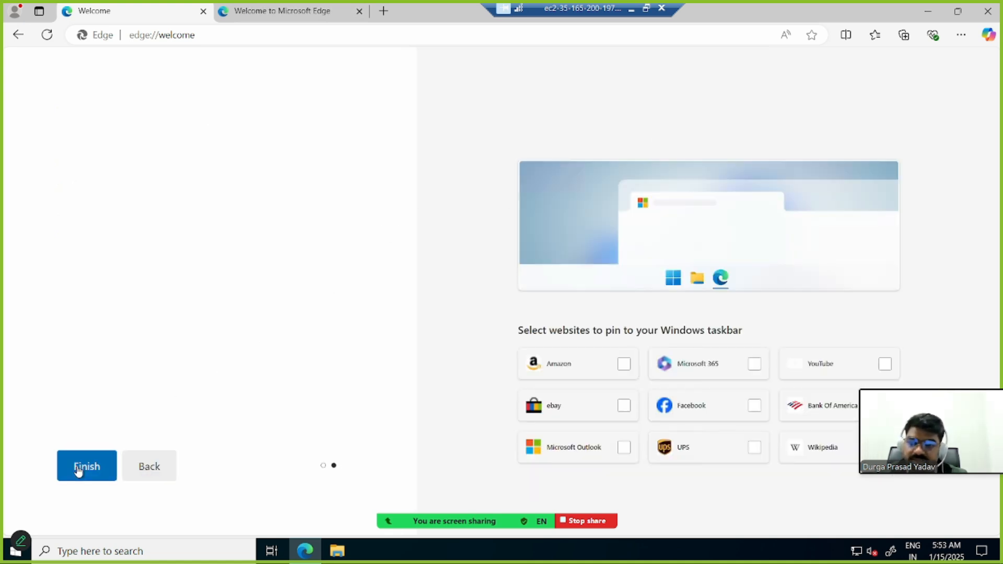
pyautogui.click(96, 471)
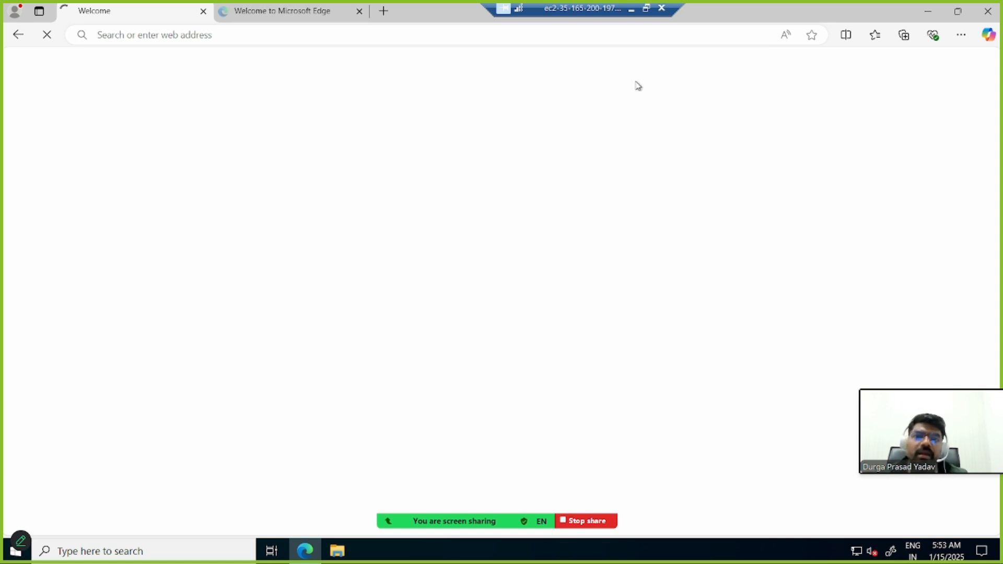
# Disconnect the remote desktop session and confirm the disconnection
pyautogui.click(272, 37)
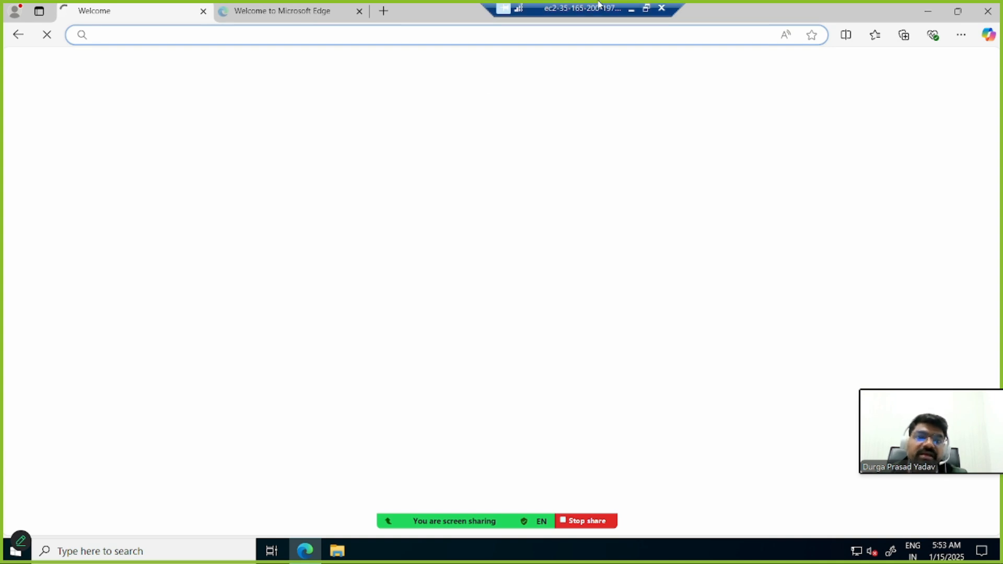
pyautogui.click(661, 8)
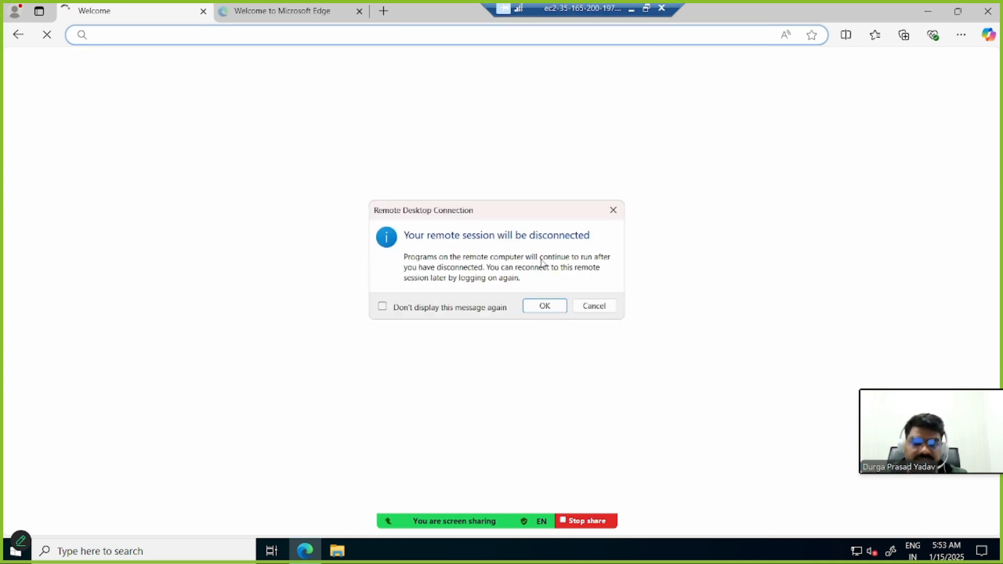
pyautogui.click(542, 306)
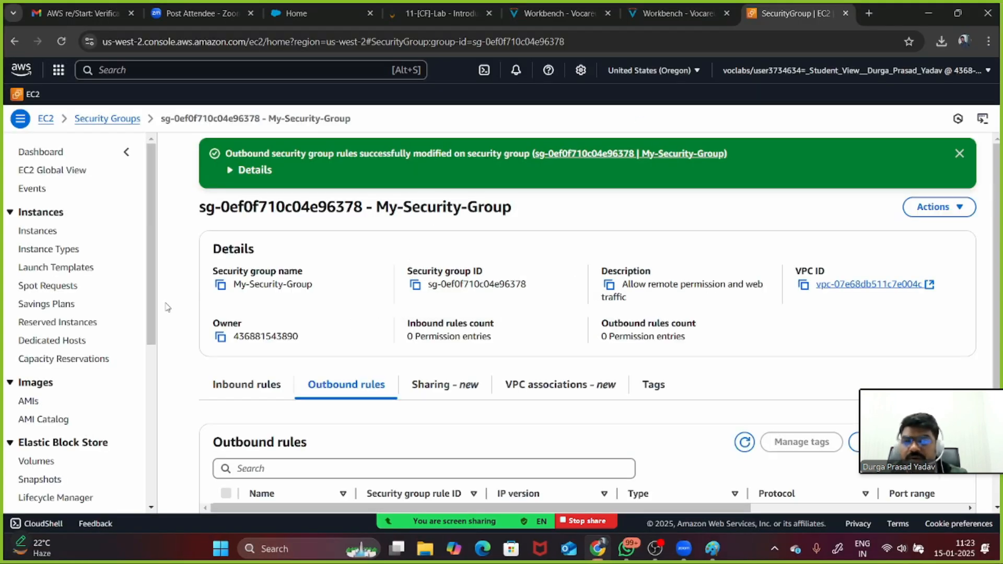
# Open the RDP client connection options for the Machine2 instance and go to its Windows password retrieval
pyautogui.click(44, 231)
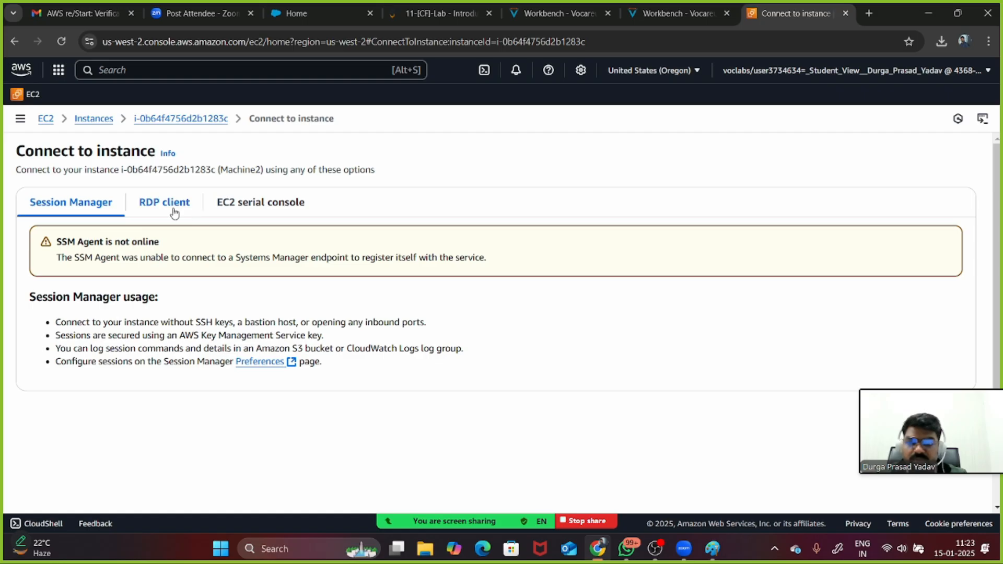
pyautogui.click(167, 203)
pyautogui.scroll(-3, 282, 314)
pyautogui.click(113, 307)
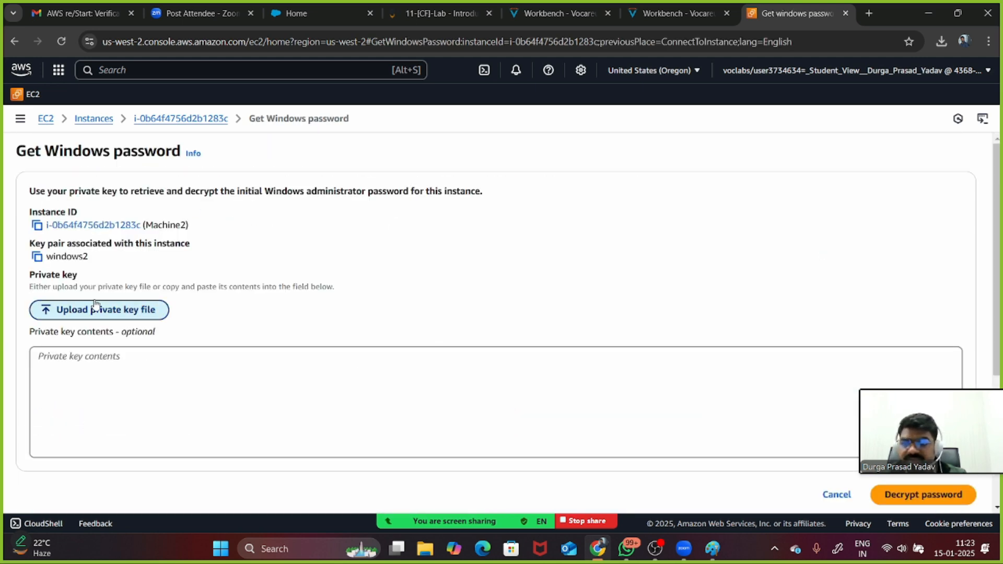
# Upload the private key file windows2 (1).pem and decrypt Machine2's Windows administrator password
pyautogui.click(123, 310)
pyautogui.click(152, 136)
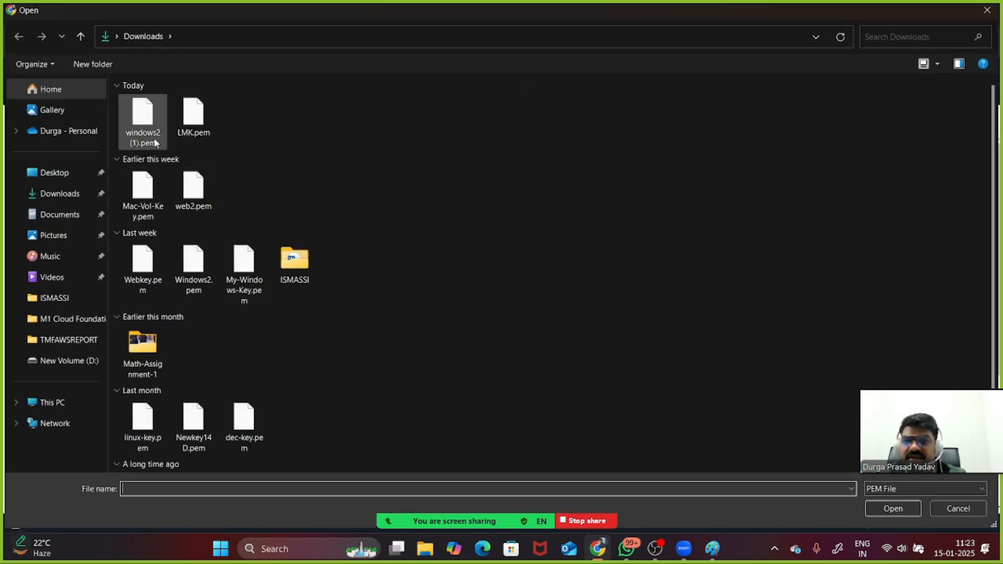
pyautogui.click(892, 510)
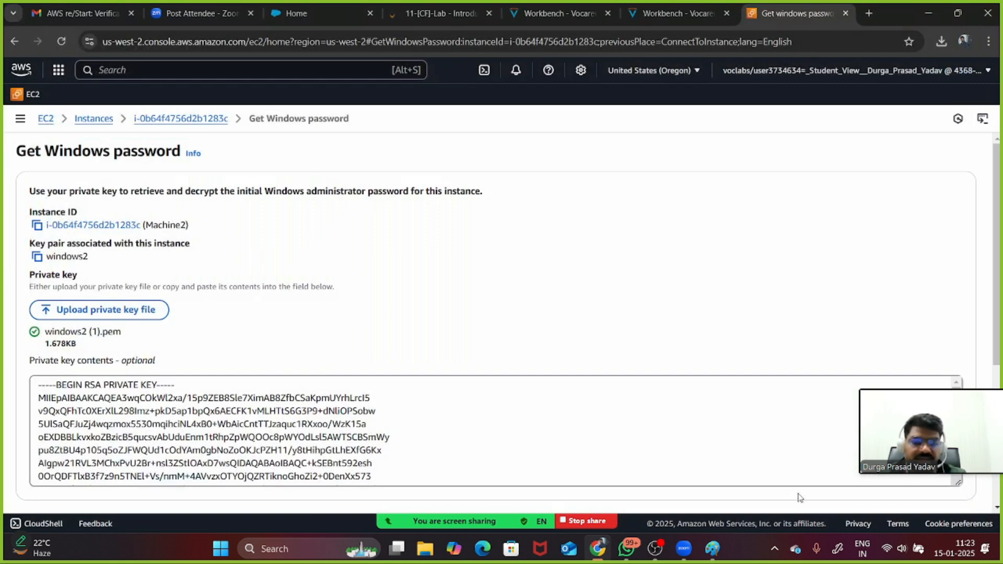
pyautogui.scroll(-5, 604, 338)
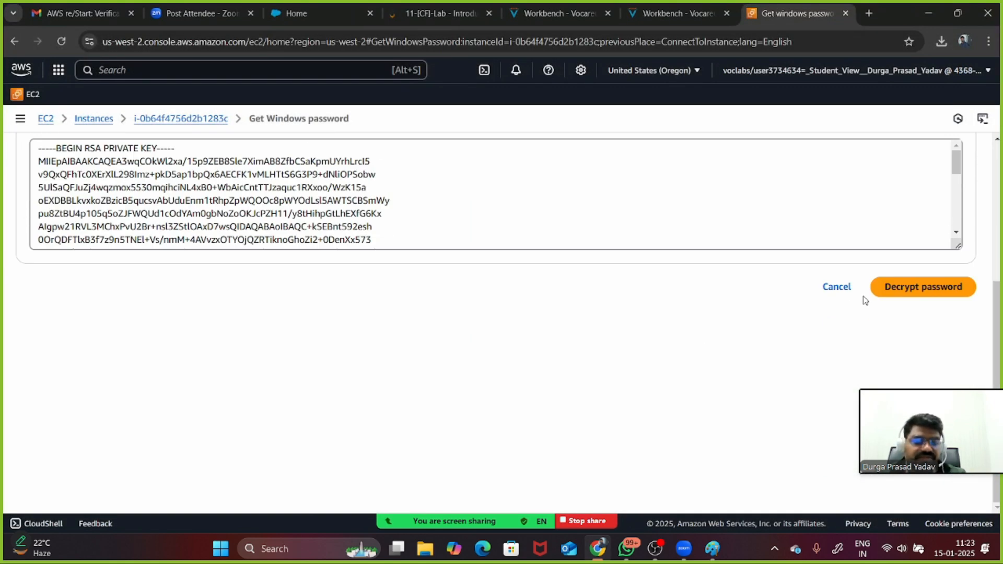
pyautogui.click(889, 289)
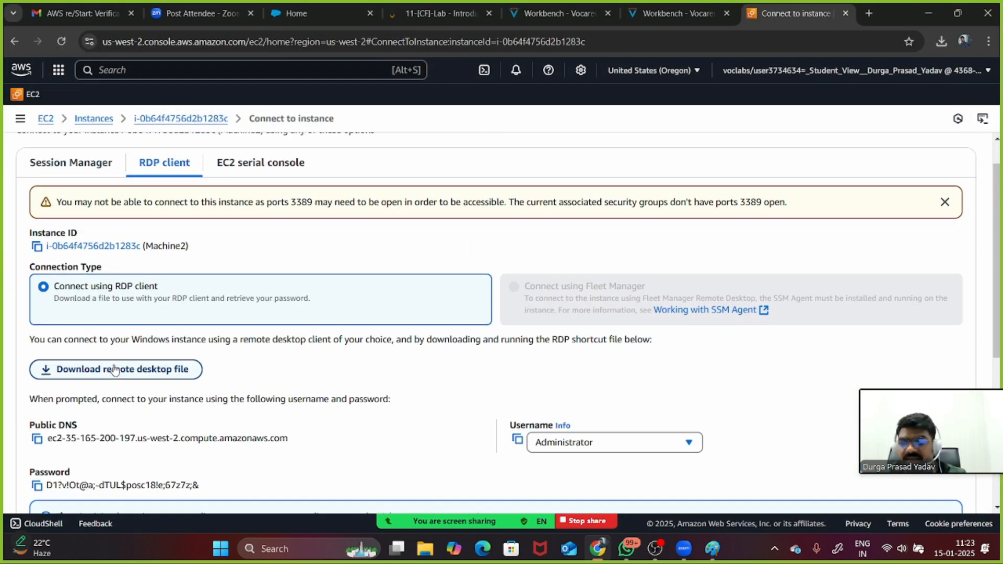
# Download Machine2's remote desktop file, try to connect to the instance with it, and dismiss the connection message
pyautogui.click(114, 369)
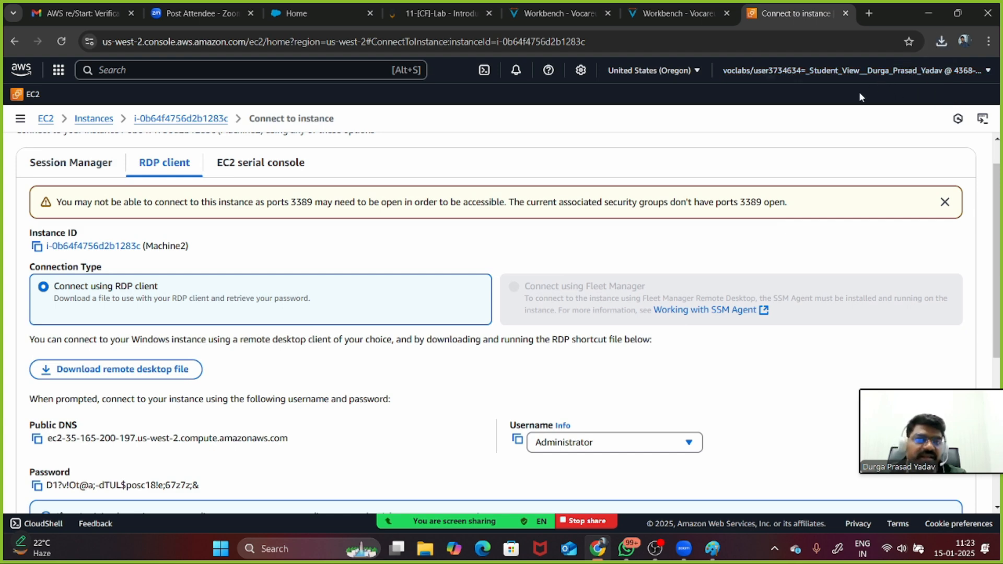
pyautogui.click(814, 86)
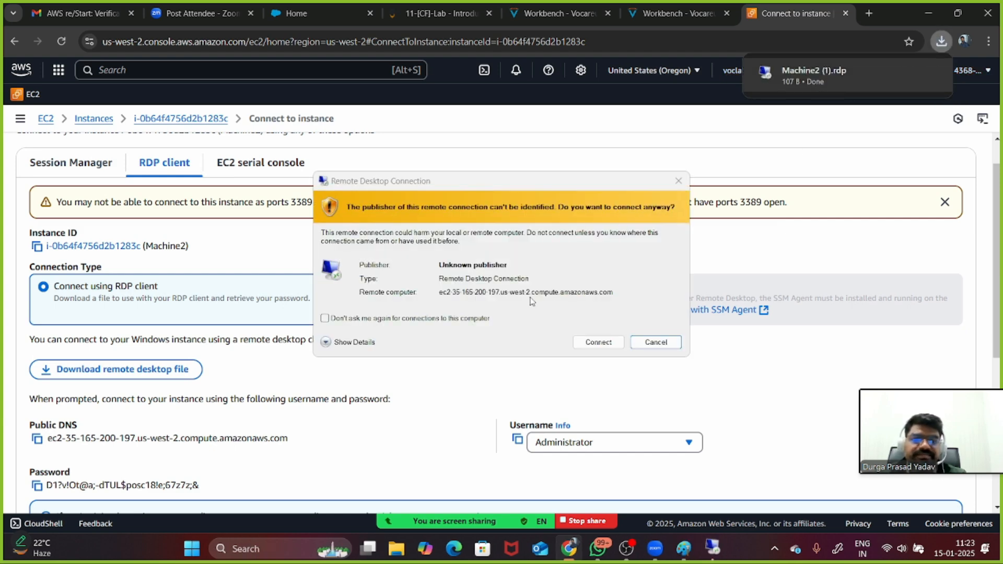
pyautogui.click(598, 343)
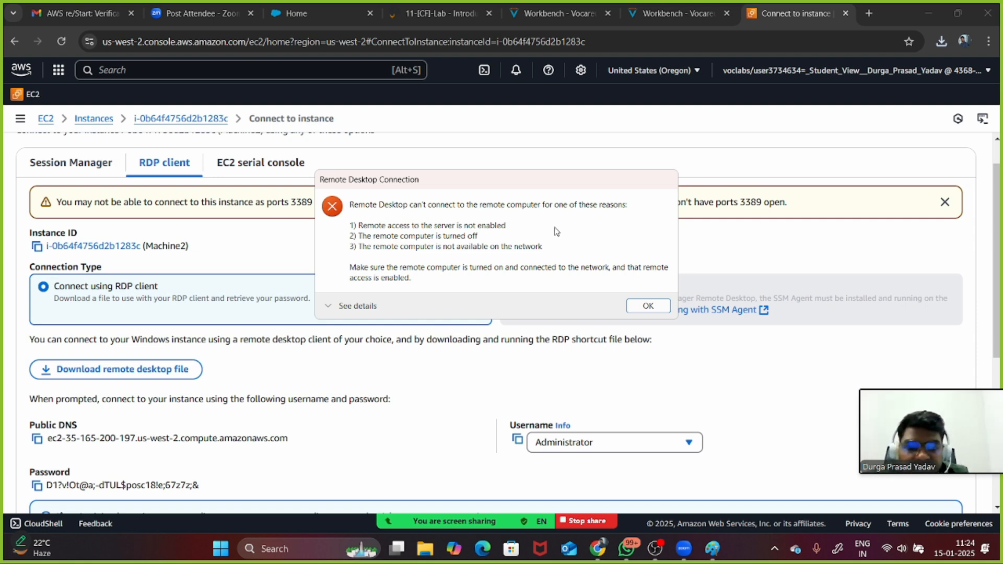
pyautogui.click(646, 306)
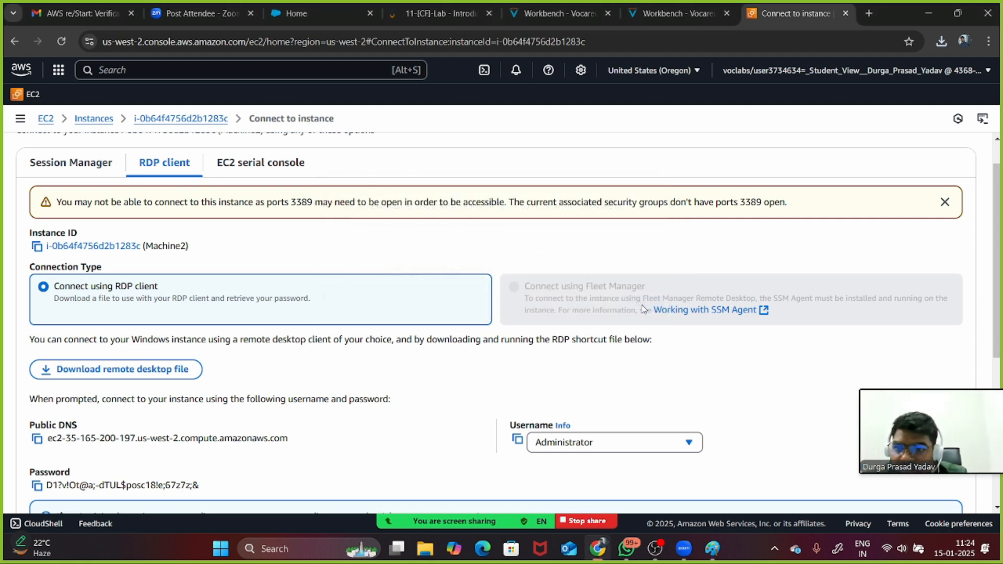
# Return to the instance list, view Machine2's security details and open its security group My-Security-Group
pyautogui.click(94, 118)
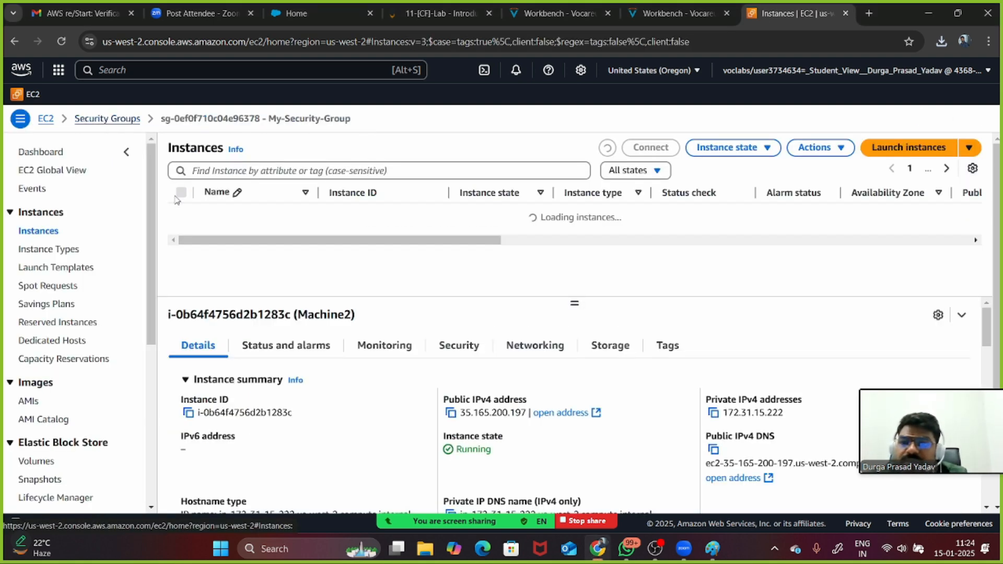
pyautogui.click(458, 346)
pyautogui.scroll(-1, 467, 389)
pyautogui.scroll(-1, 467, 390)
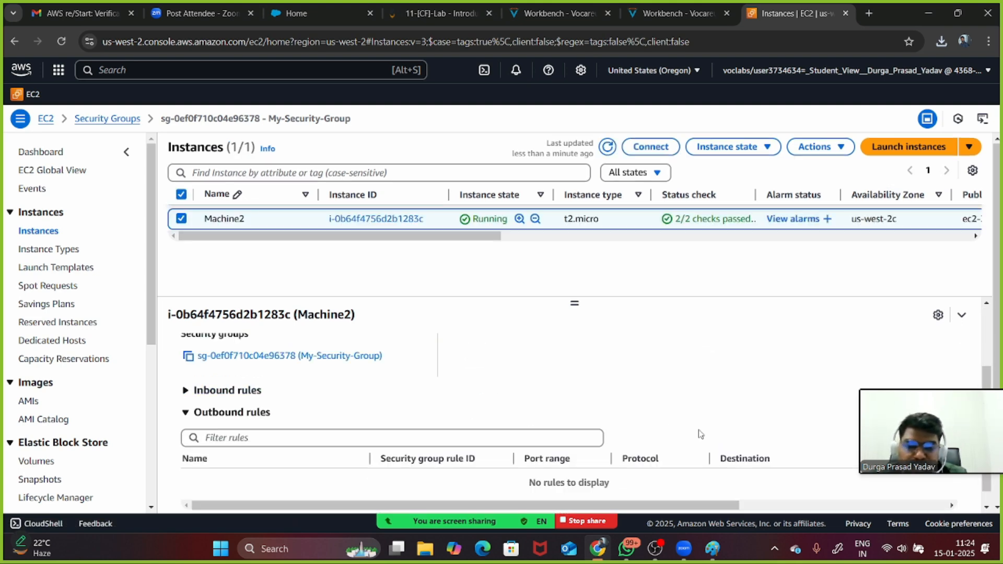
pyautogui.scroll(1, 700, 435)
pyautogui.scroll(1, 290, 399)
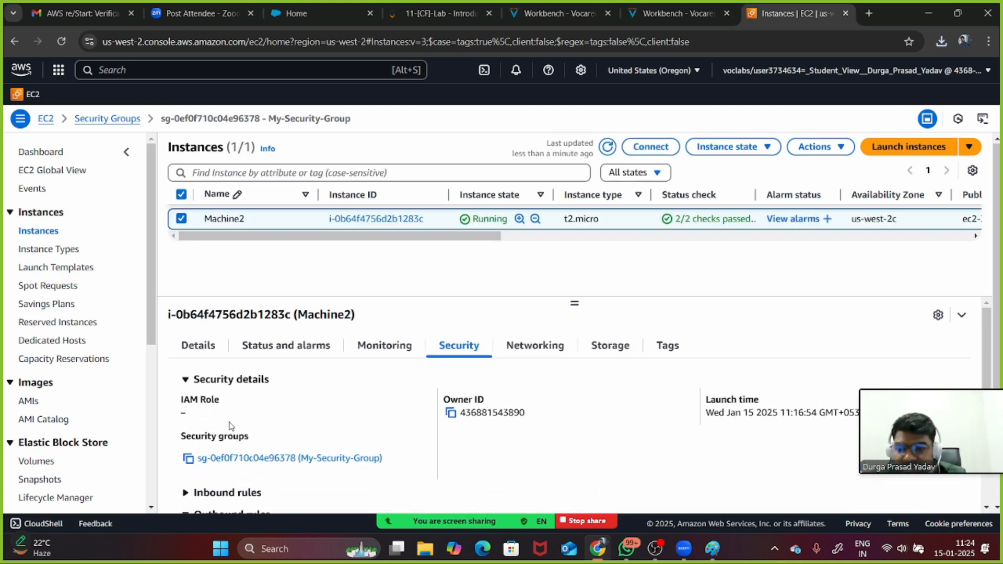
pyautogui.click(233, 459)
pyautogui.scroll(-1, 789, 398)
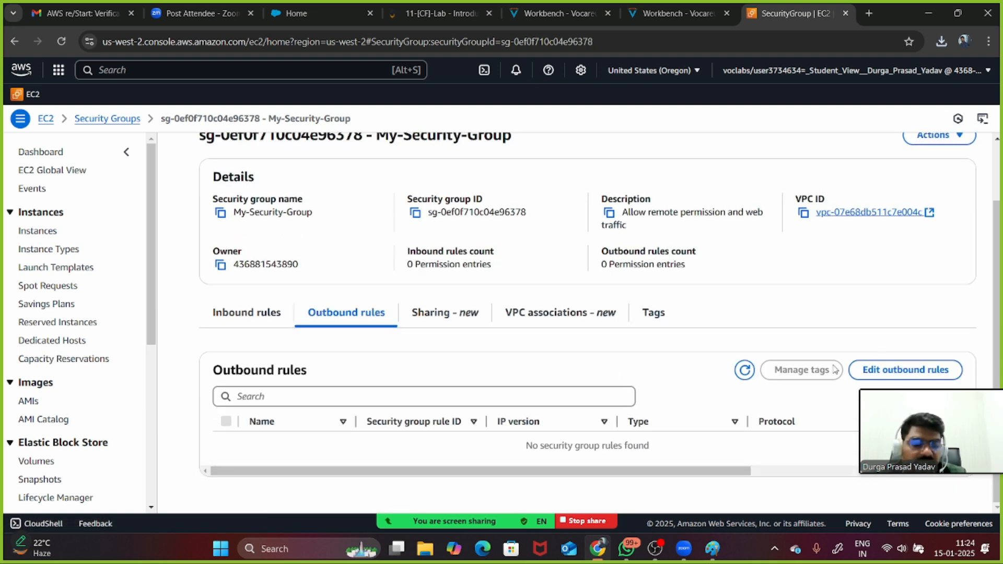
# Add an outbound RDP rule with My IP as the destination to My-Security-Group and save the rules
pyautogui.click(898, 370)
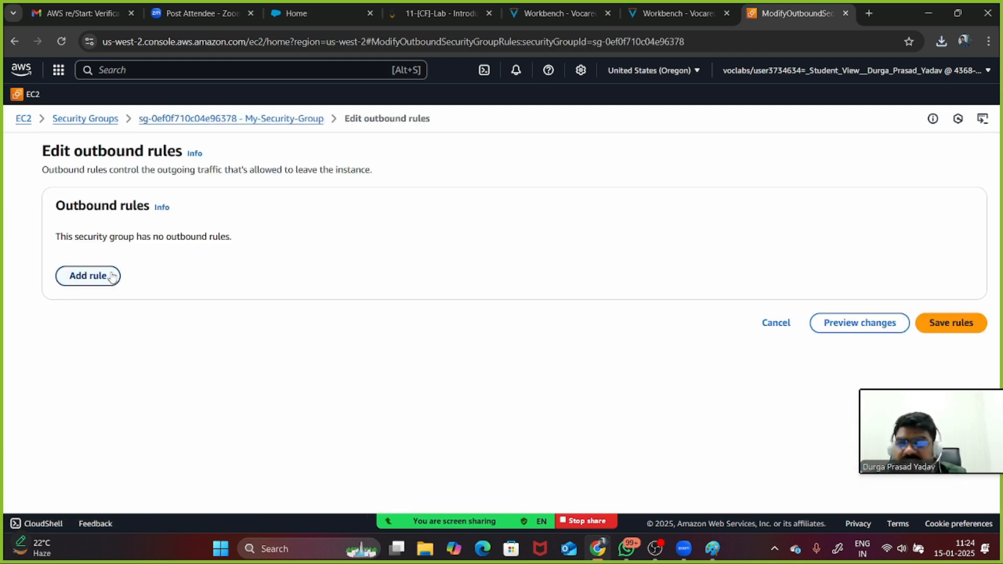
pyautogui.click(111, 277)
pyautogui.click(280, 273)
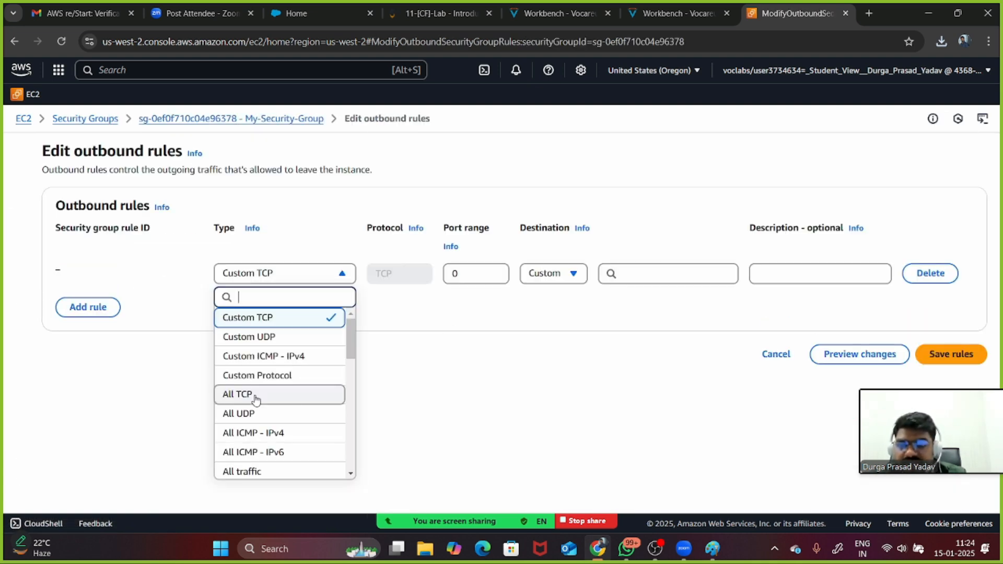
pyautogui.write('rdp')
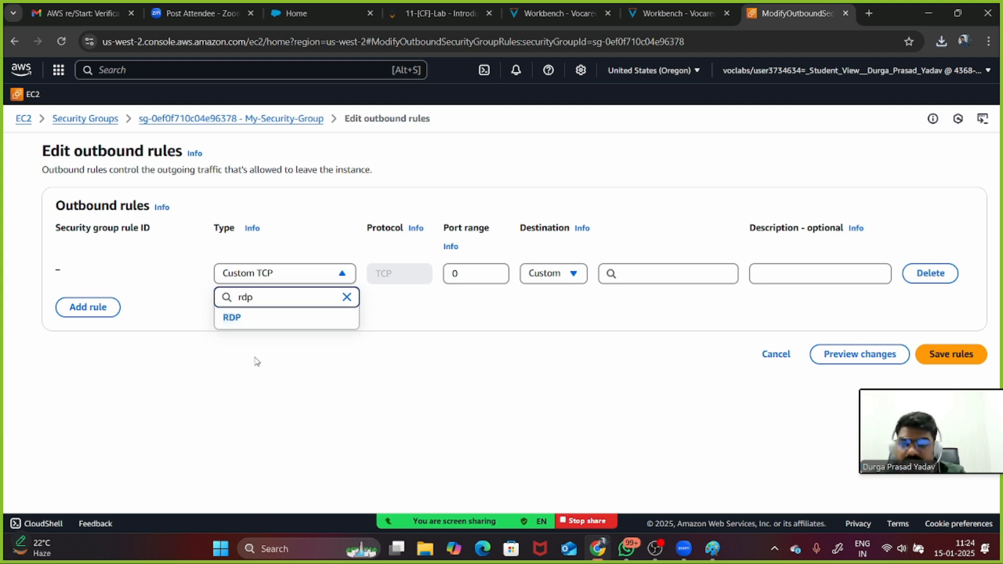
pyautogui.click(238, 319)
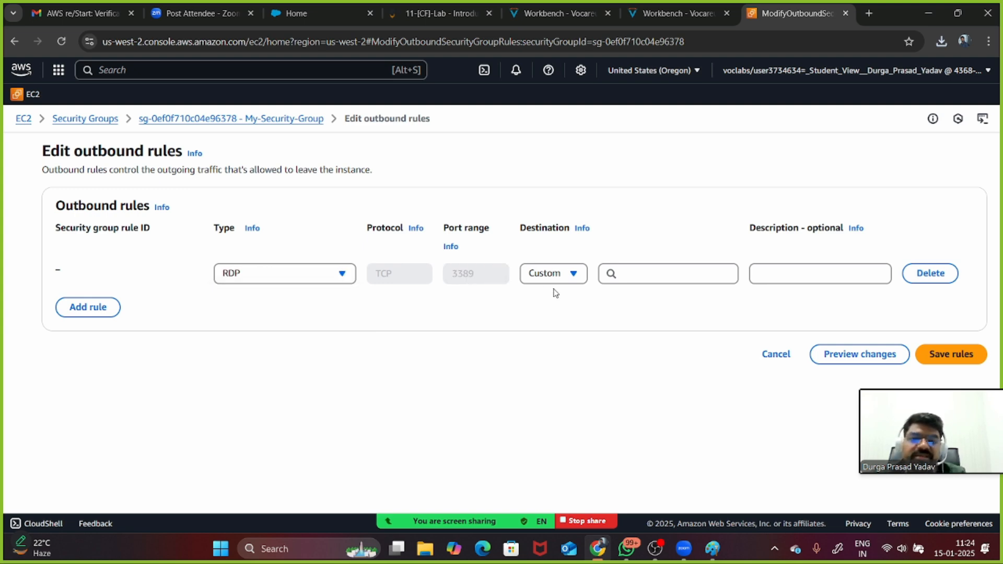
pyautogui.click(578, 278)
pyautogui.click(561, 351)
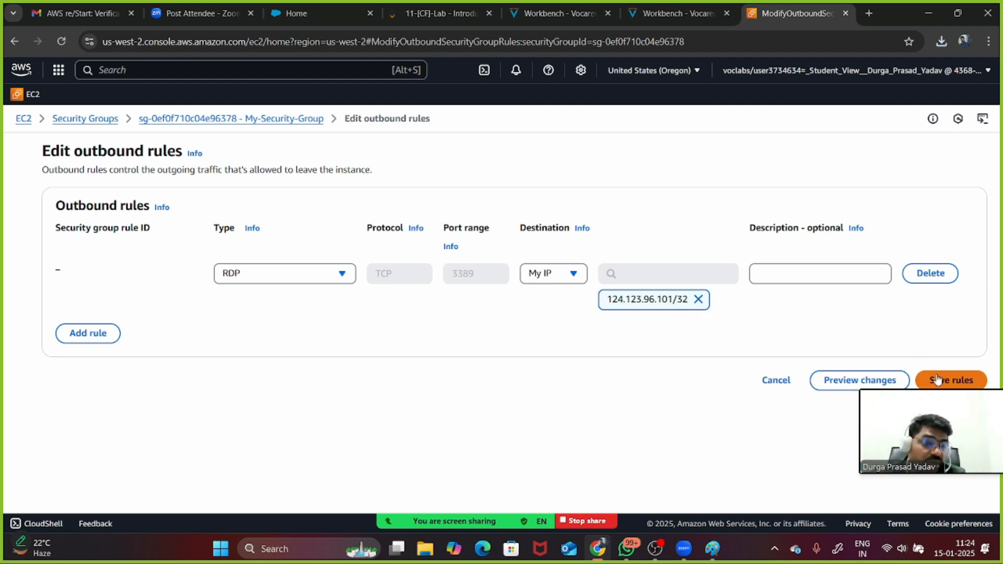
pyautogui.click(939, 379)
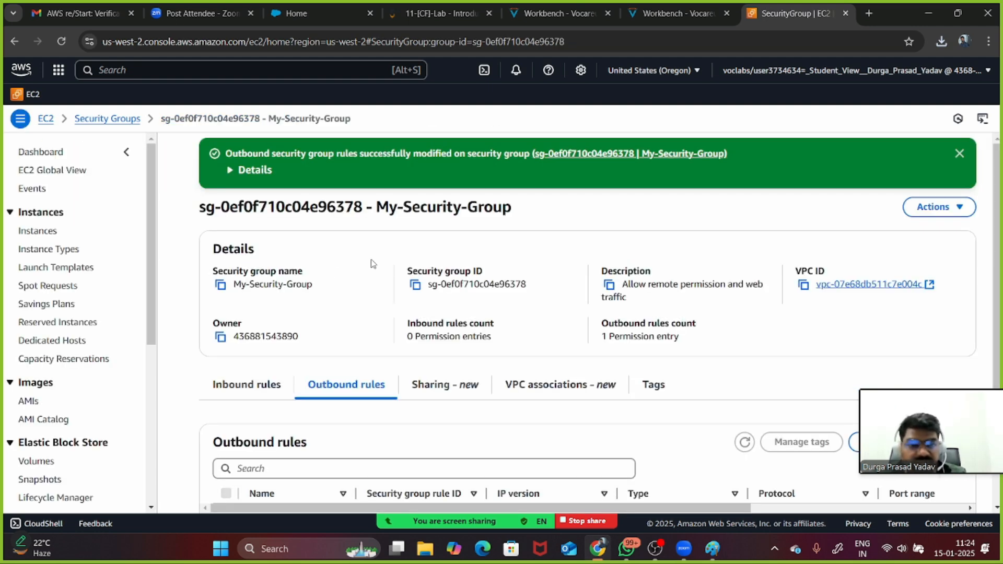
# Add an inbound RDP rule with My IP as the source to My-Security-Group and save the rules
pyautogui.scroll(-1, 373, 263)
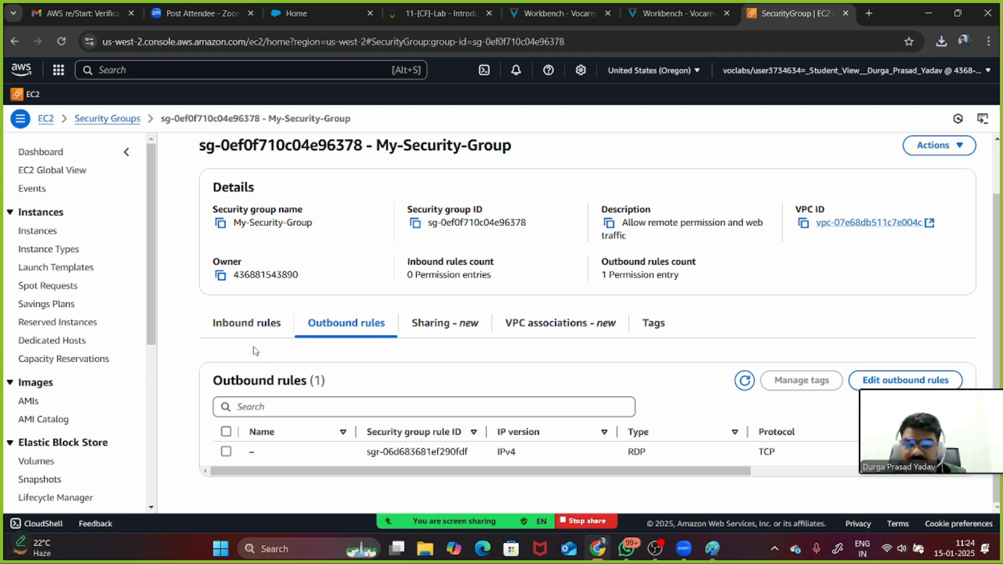
pyautogui.click(228, 322)
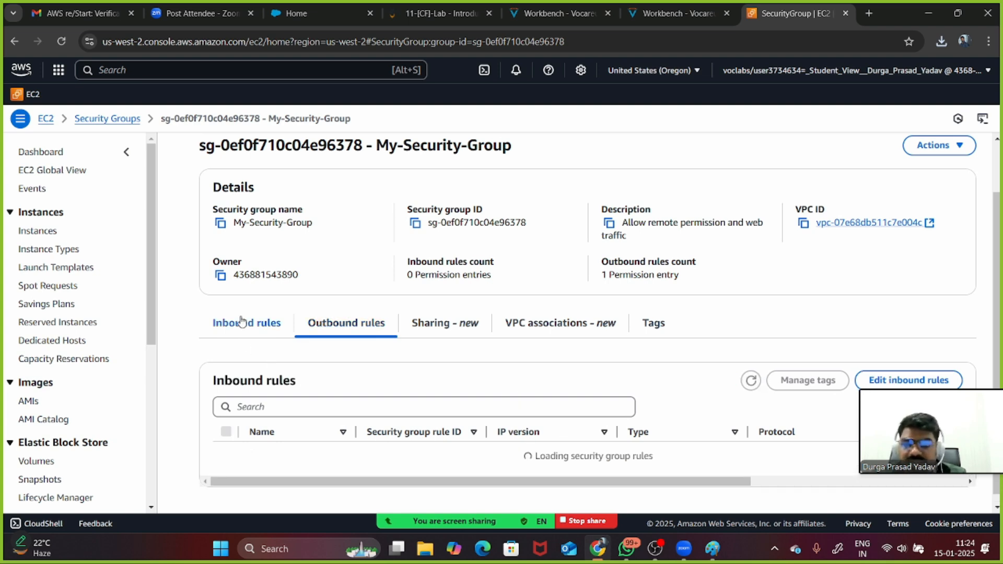
pyautogui.click(894, 380)
pyautogui.click(96, 276)
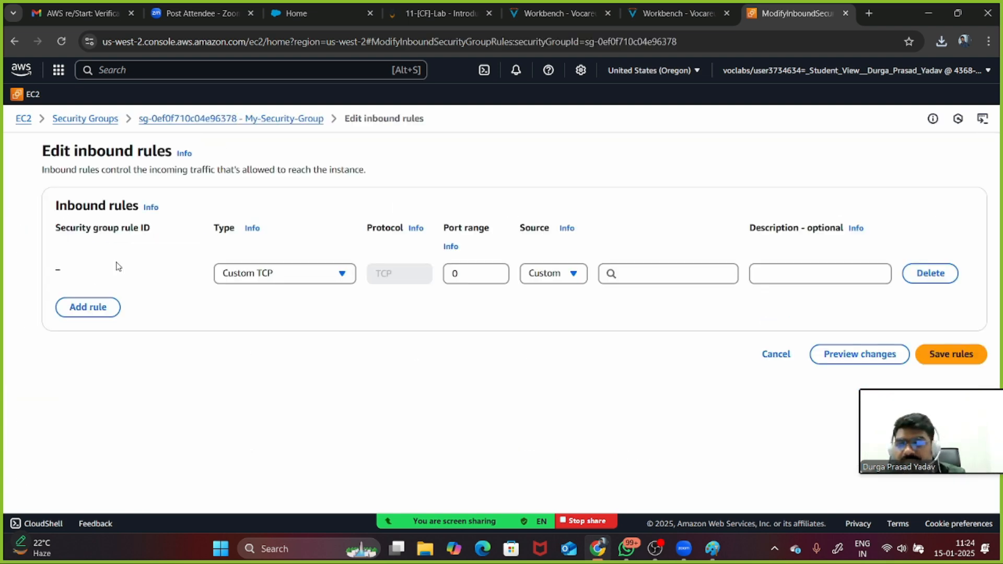
pyautogui.click(250, 271)
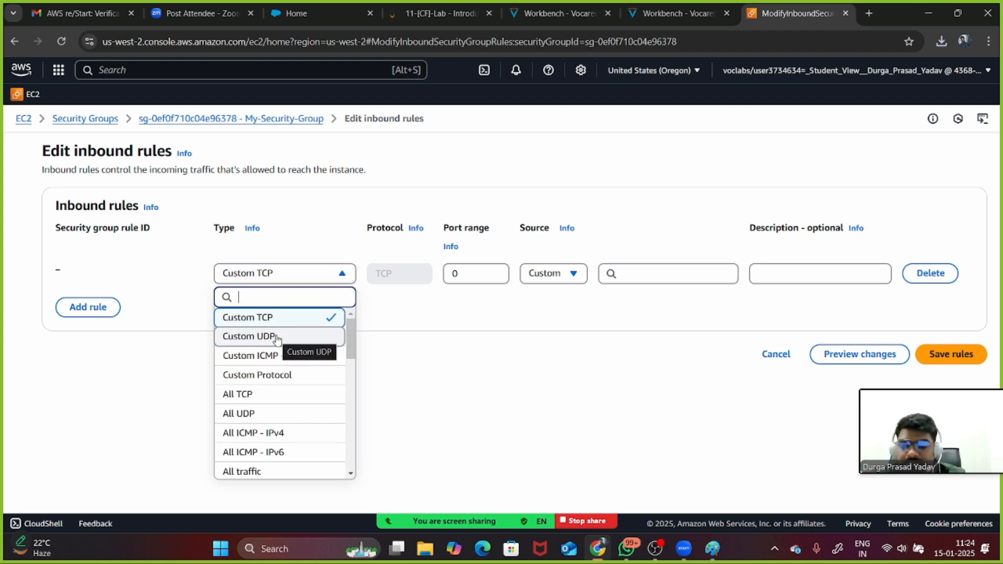
pyautogui.write('rdp')
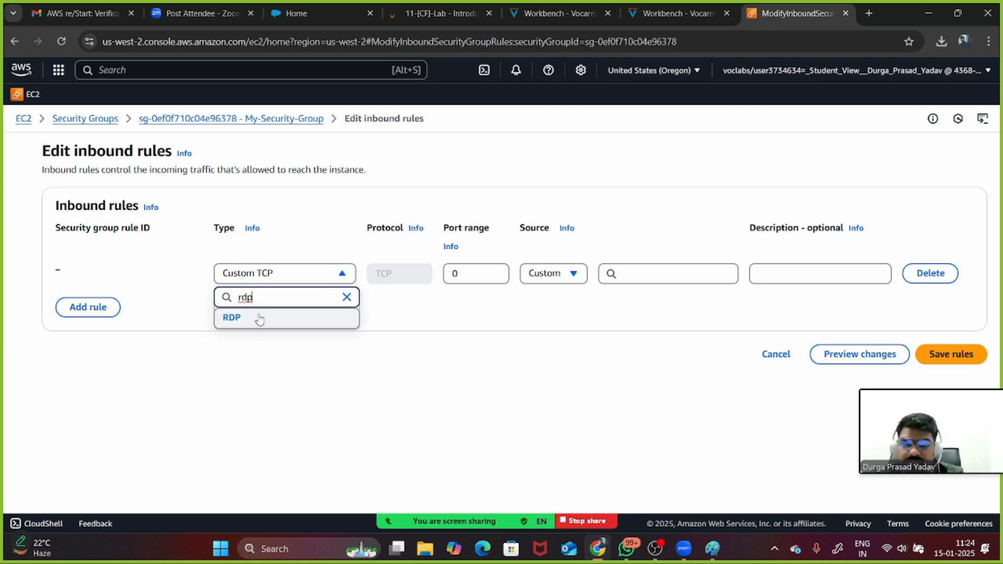
pyautogui.click(257, 317)
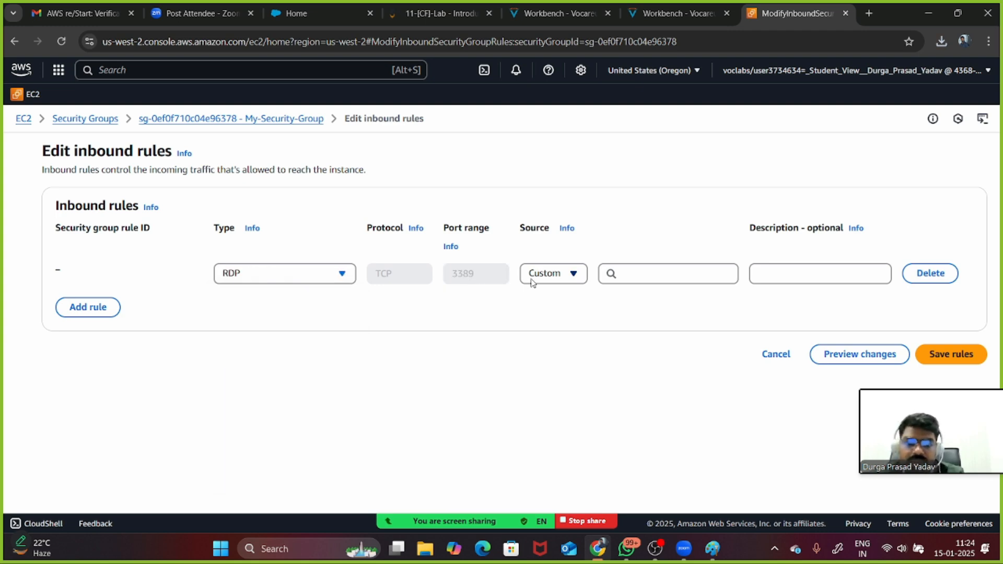
pyautogui.click(578, 281)
pyautogui.click(561, 354)
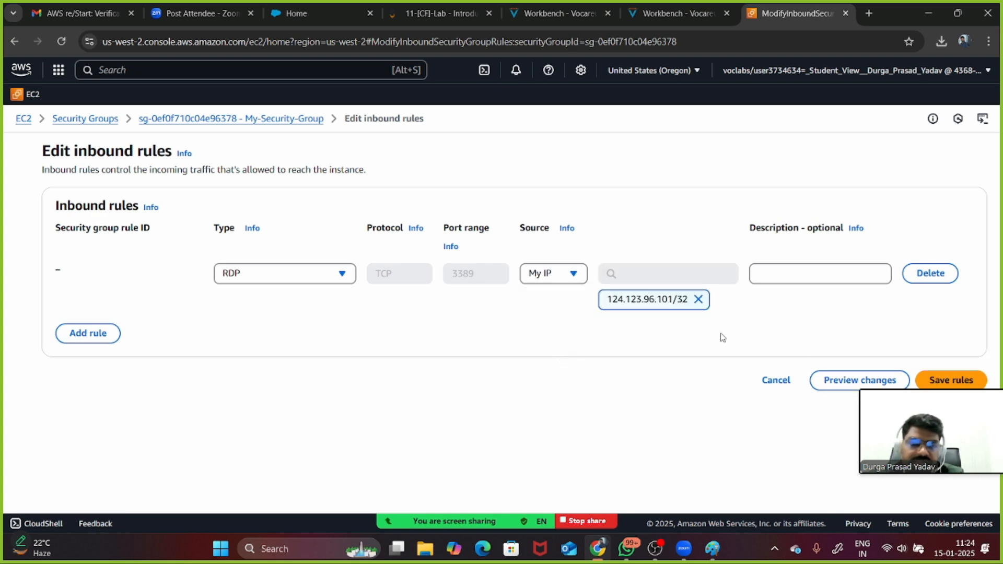
pyautogui.click(948, 380)
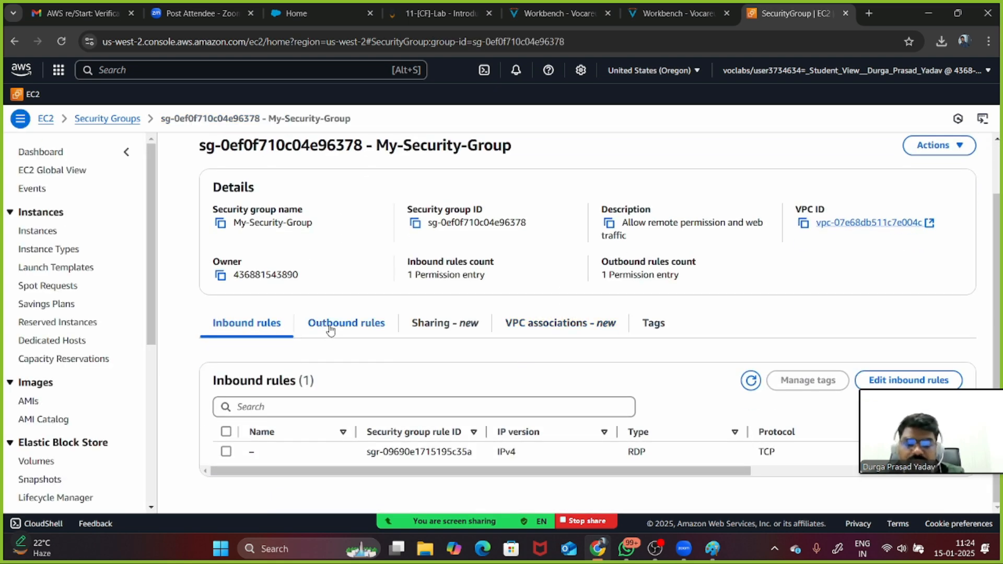
# Edit My-Security-Group's outbound rules, adding a new blank rule and deleting the RDP rule
pyautogui.click(345, 323)
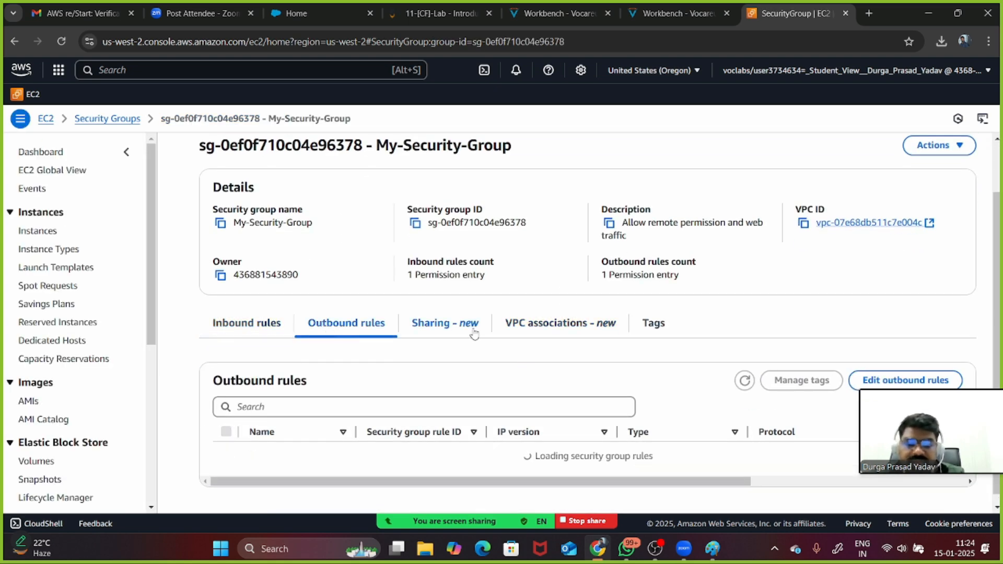
pyautogui.click(866, 381)
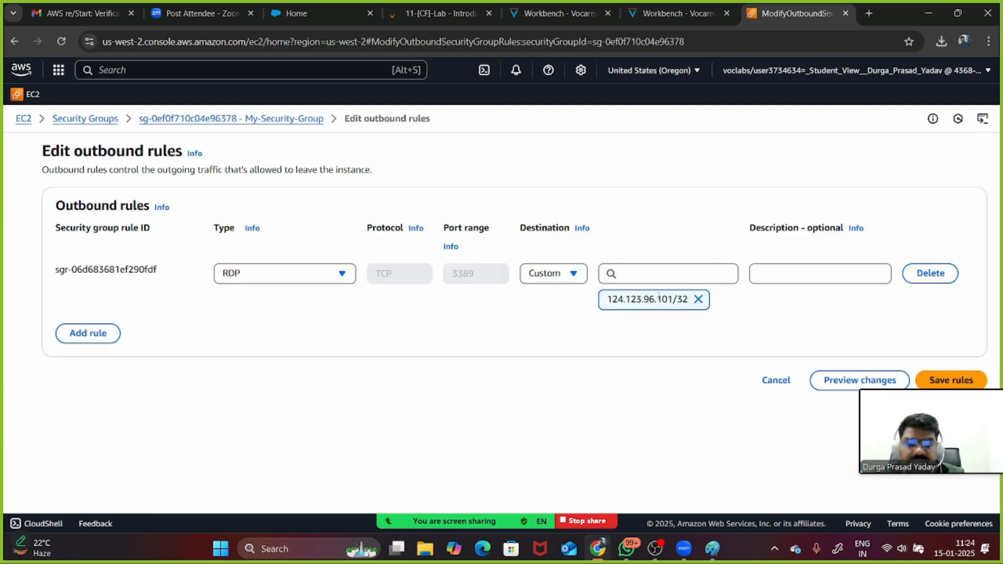
pyautogui.click(699, 299)
pyautogui.click(573, 274)
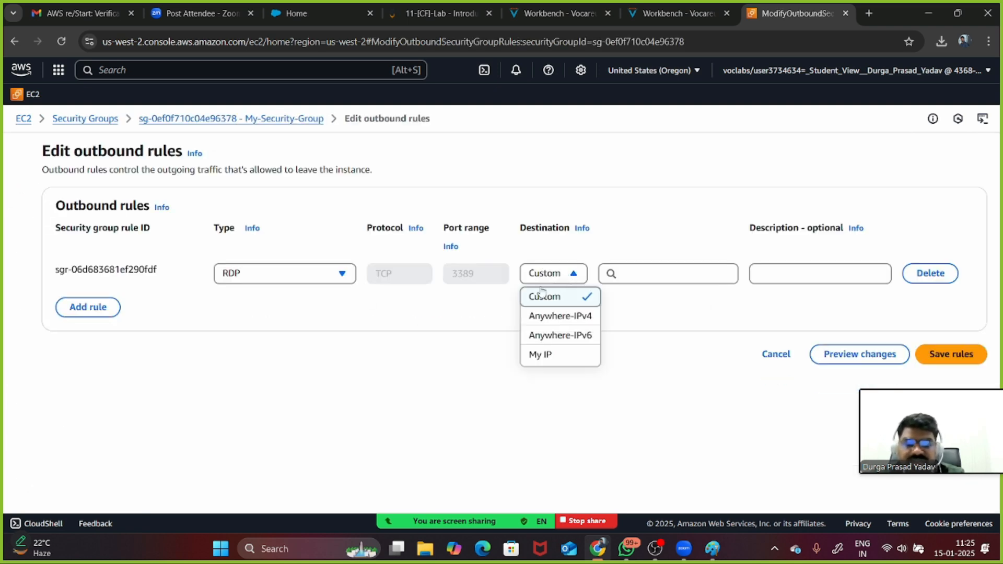
pyautogui.click(88, 307)
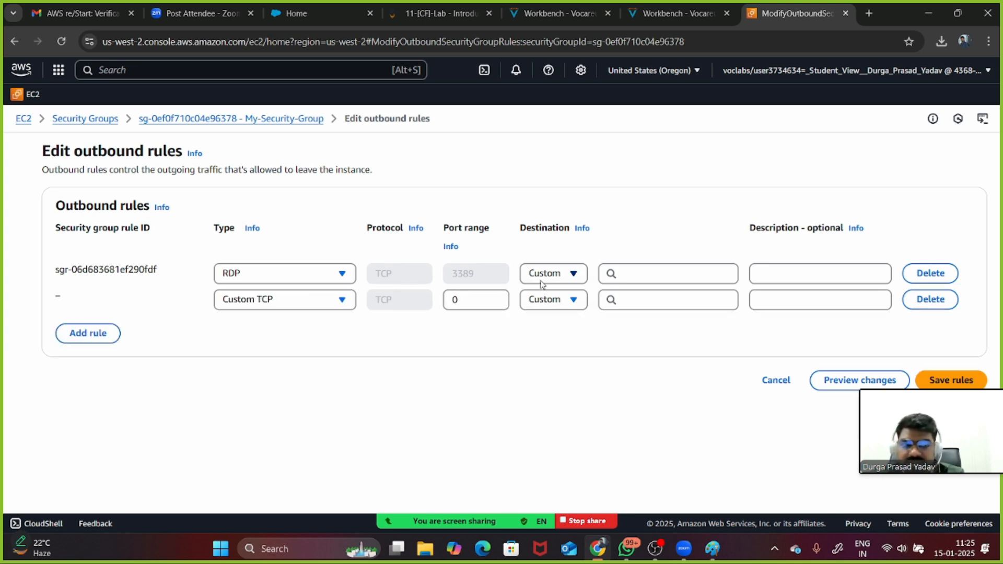
pyautogui.click(930, 273)
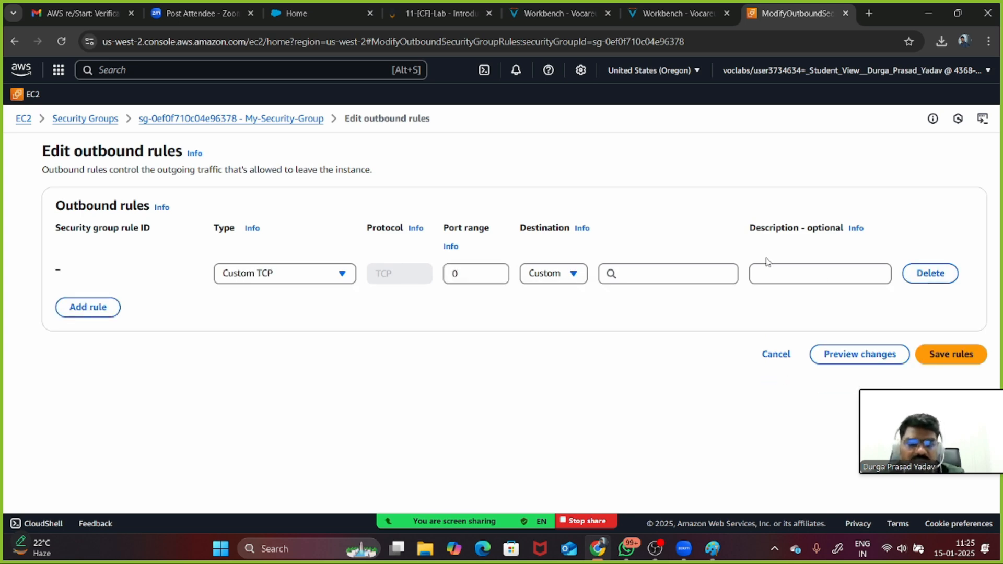
# Set the new outbound rule to All traffic with the Anywhere-IPv4 destination 0.0.0.0/0 and save the rules
pyautogui.click(287, 274)
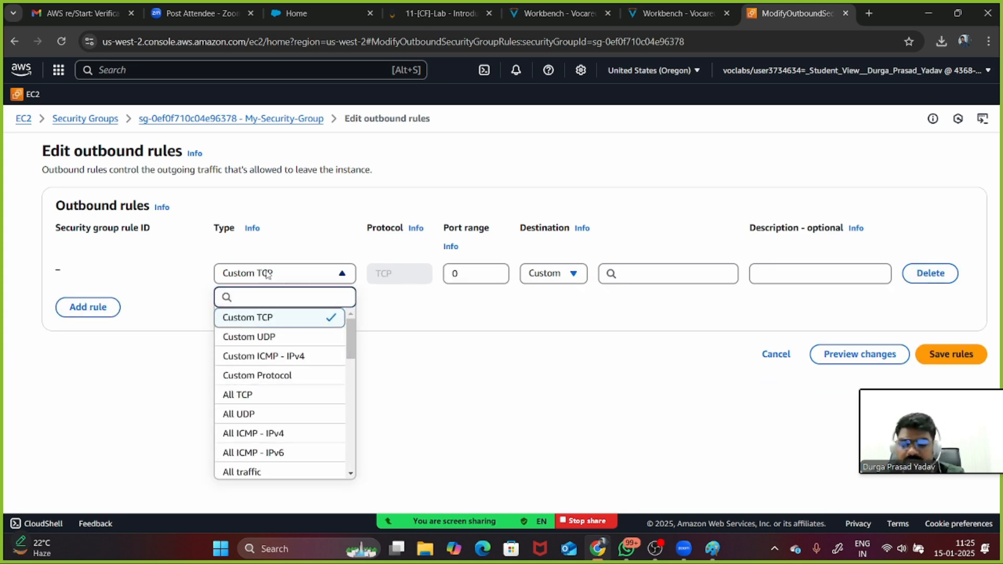
pyautogui.write('all')
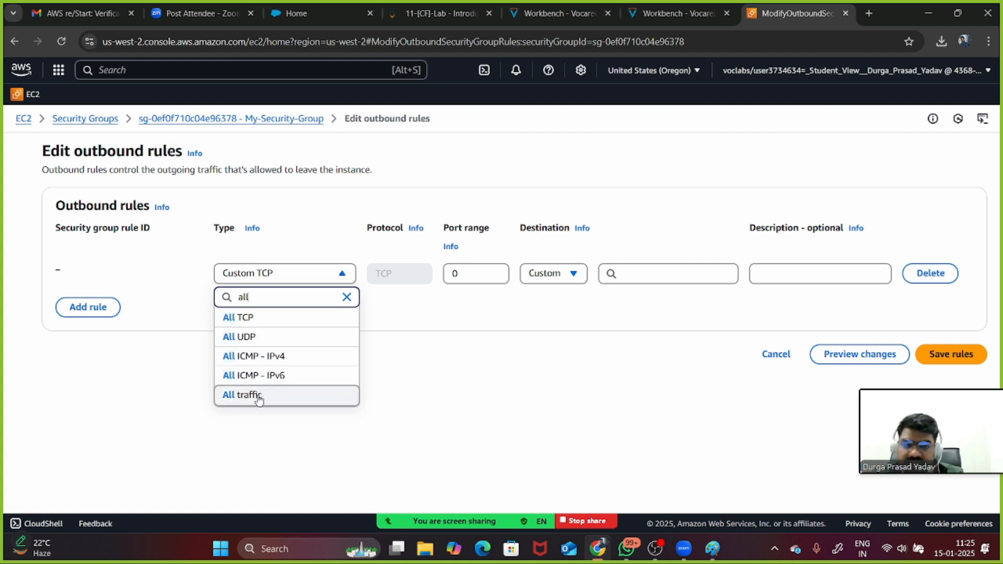
pyautogui.click(258, 395)
pyautogui.click(654, 277)
pyautogui.click(638, 321)
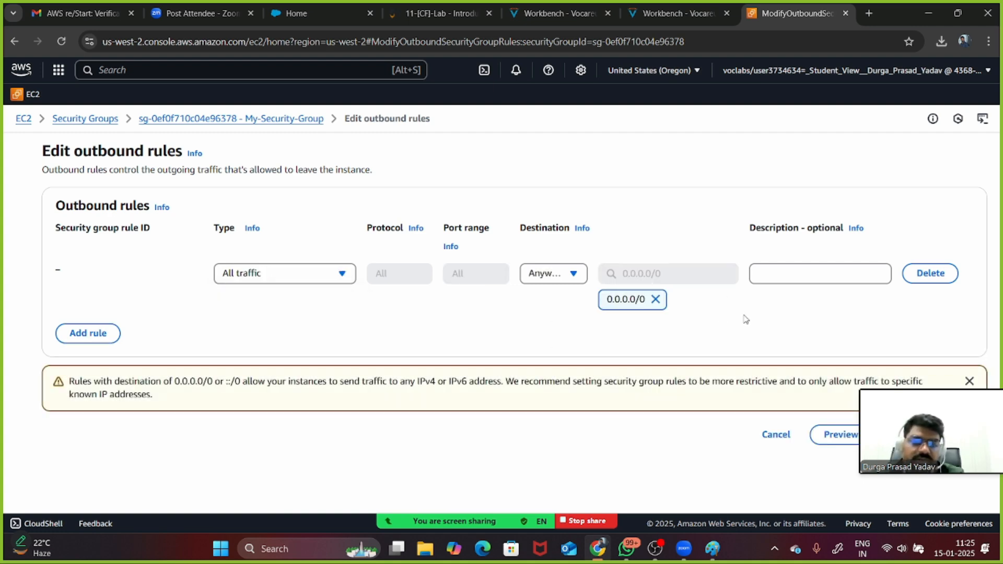
pyautogui.moveTo(897, 399); pyautogui.dragTo(752, 484)
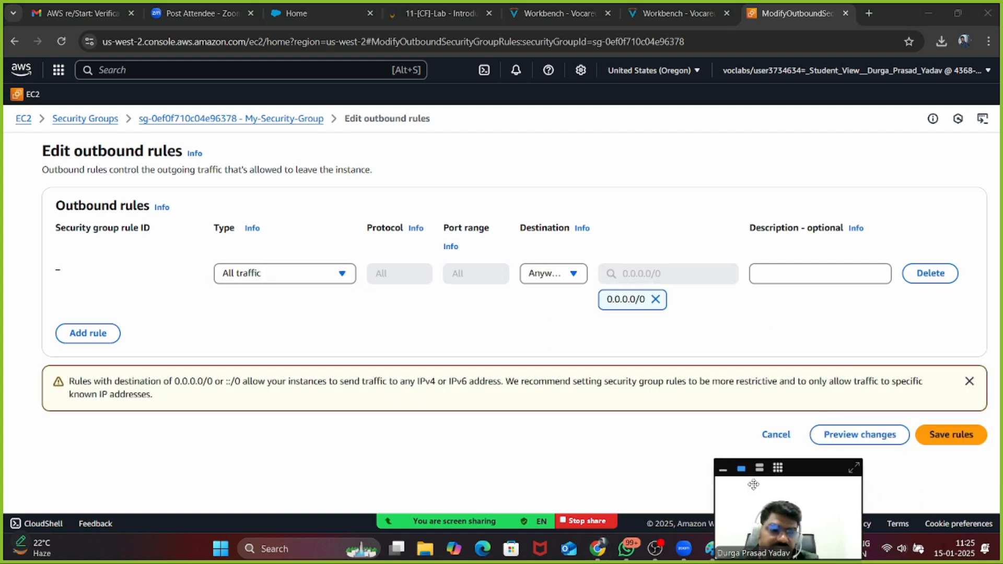
pyautogui.click(964, 435)
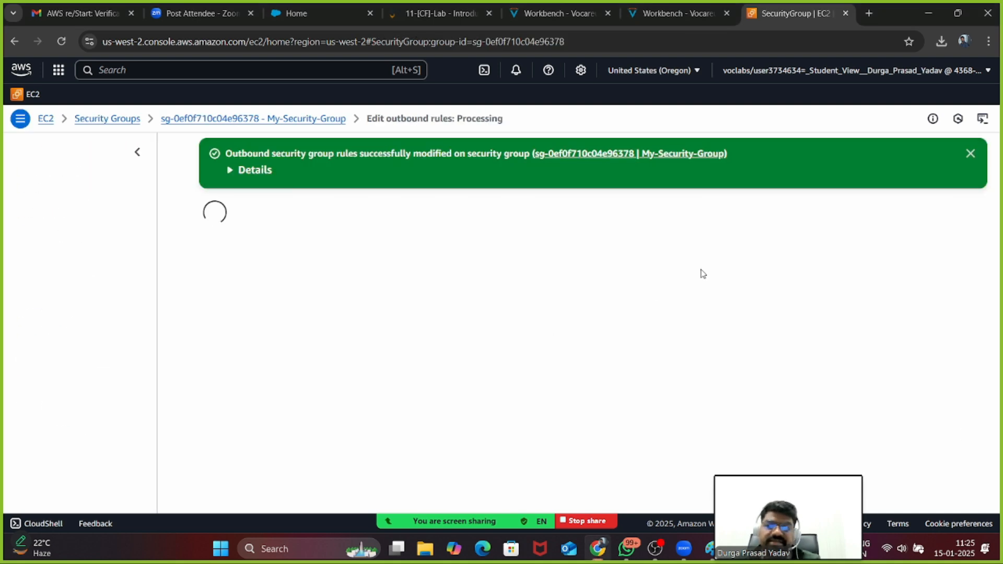
pyautogui.scroll(-1, 701, 273)
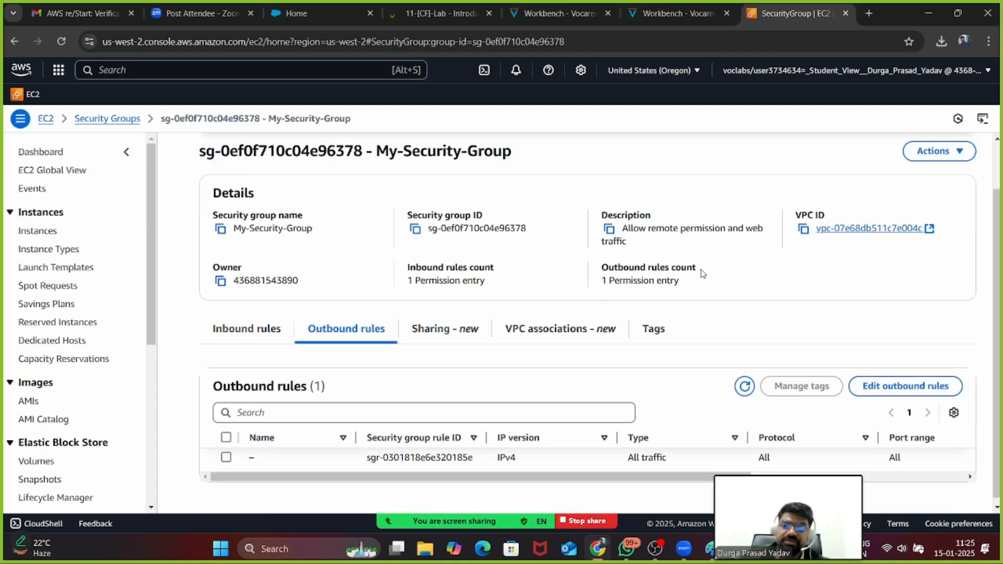
pyautogui.scroll(1, 544, 373)
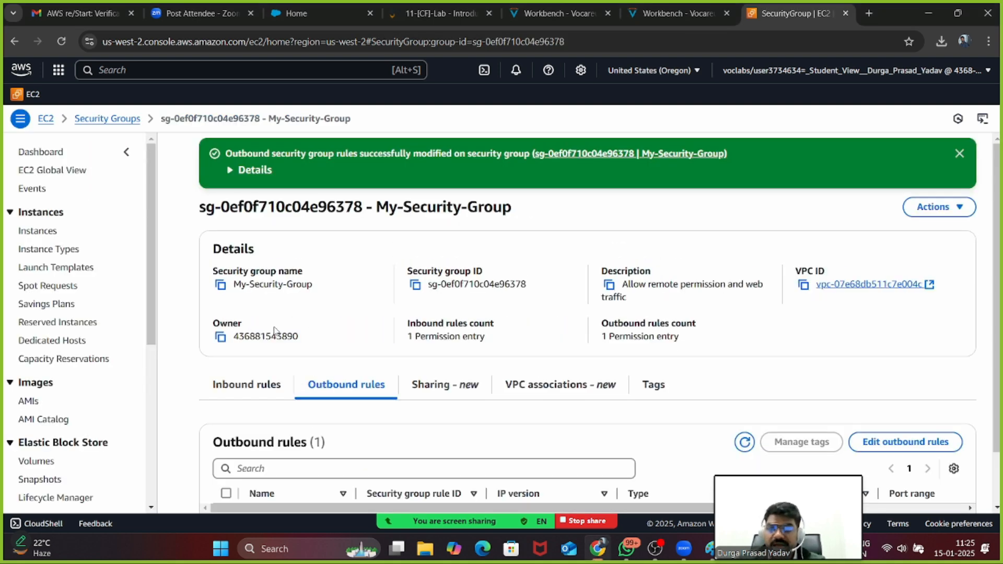
# Open the RDP client connection page for the Machine2 instance and launch the downloaded Machine2 (1).rdp file
pyautogui.click(36, 233)
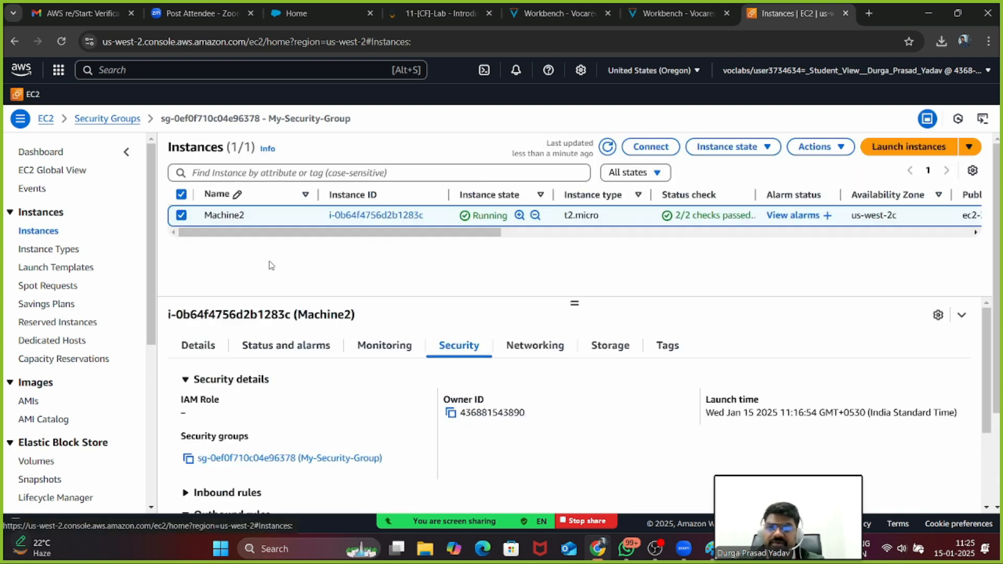
pyautogui.click(651, 149)
pyautogui.click(177, 213)
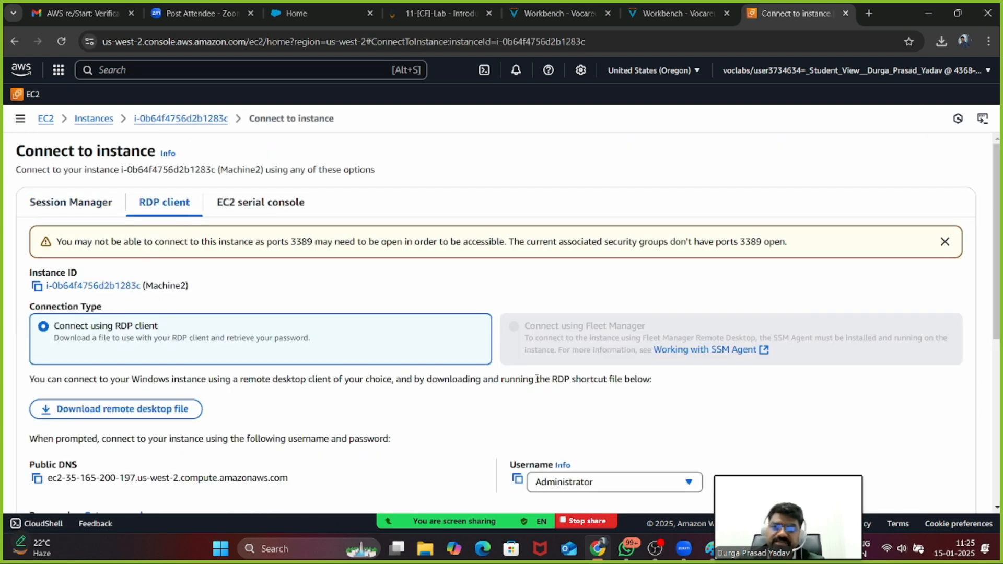
pyautogui.scroll(-5, 354, 395)
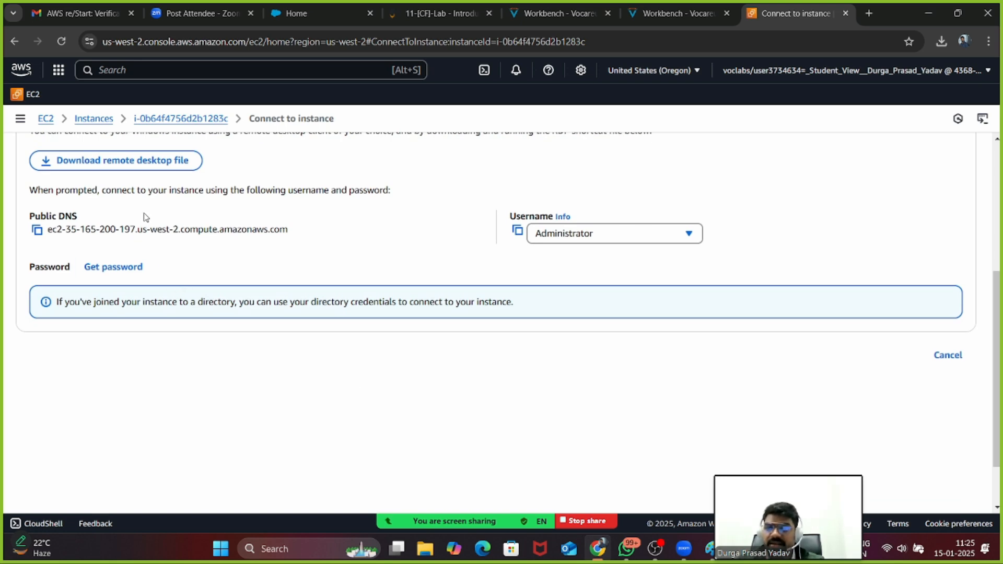
pyautogui.click(941, 41)
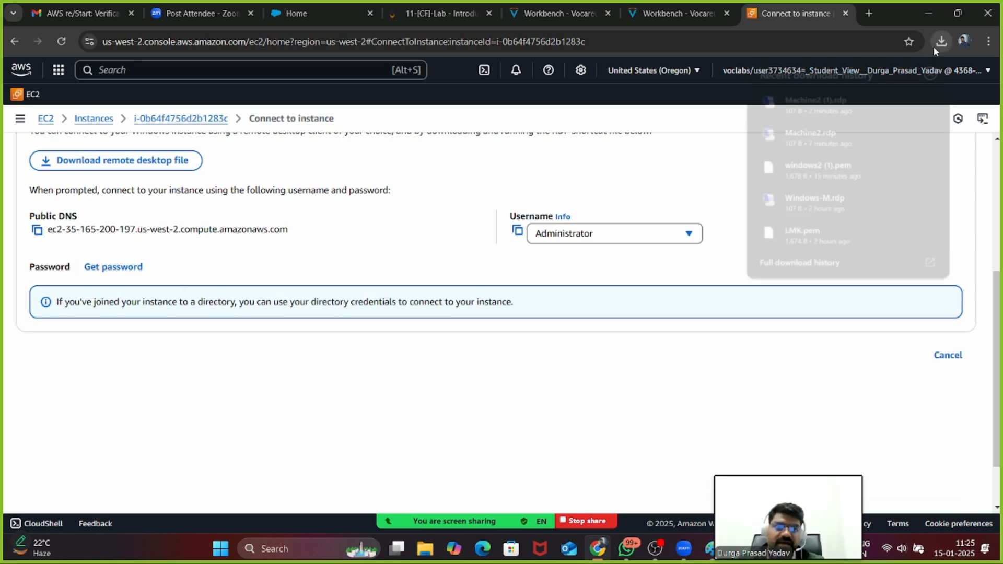
pyautogui.click(836, 102)
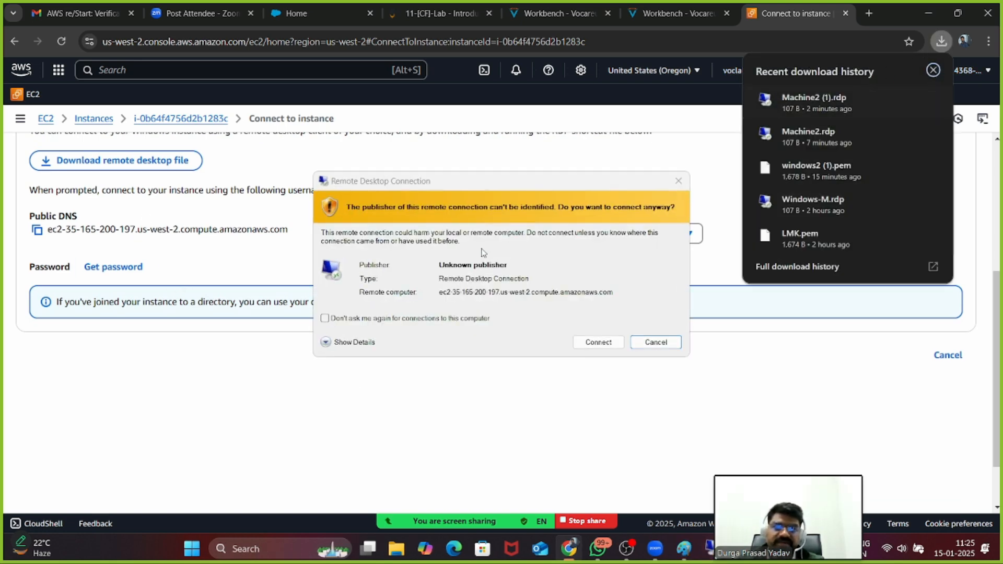
# Connect to Machine2 over Remote Desktop, entering the Administrator password and accepting the untrusted certificate
pyautogui.click(595, 342)
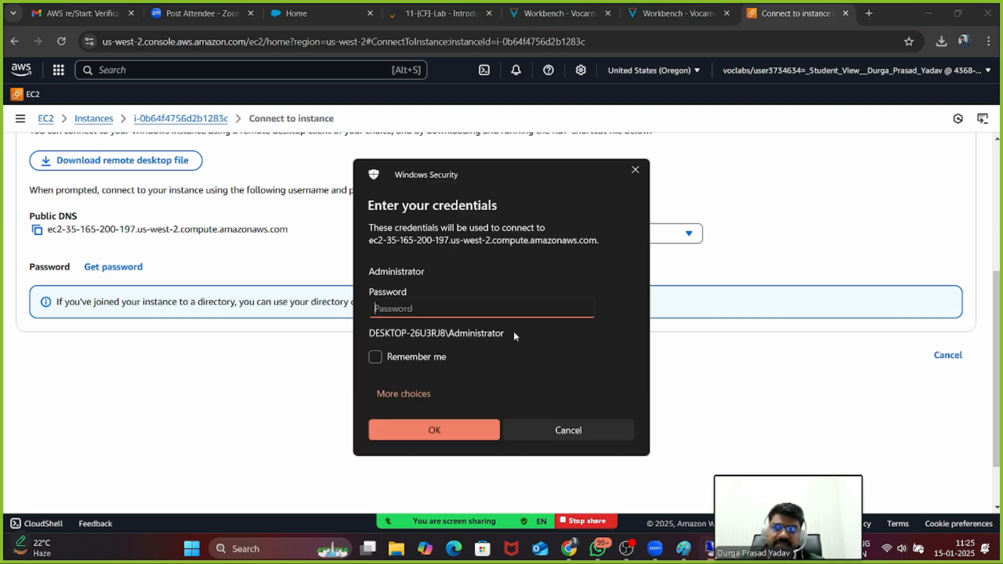
pyautogui.hotkey('ctrl', 'v')
pyautogui.click(430, 438)
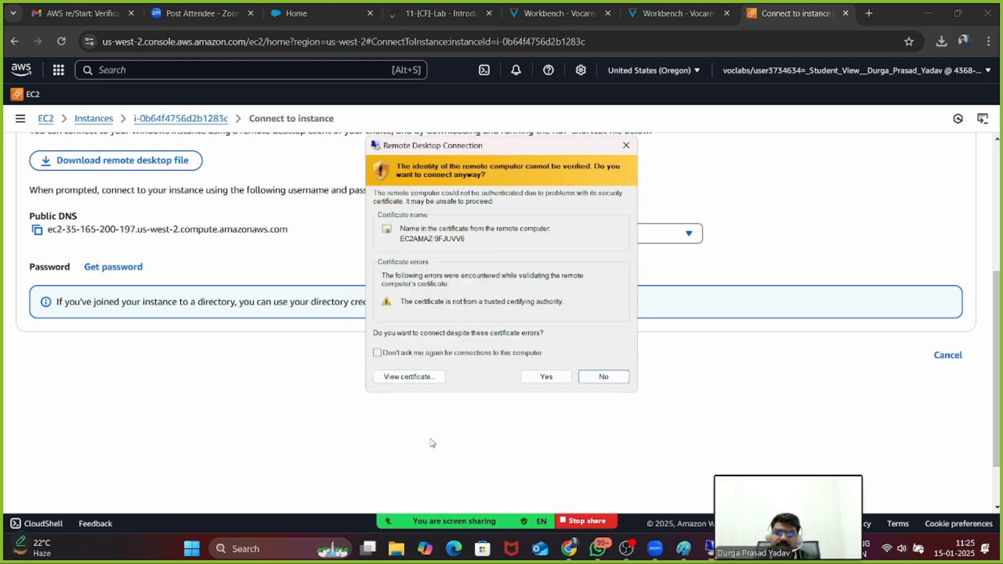
pyautogui.click(546, 377)
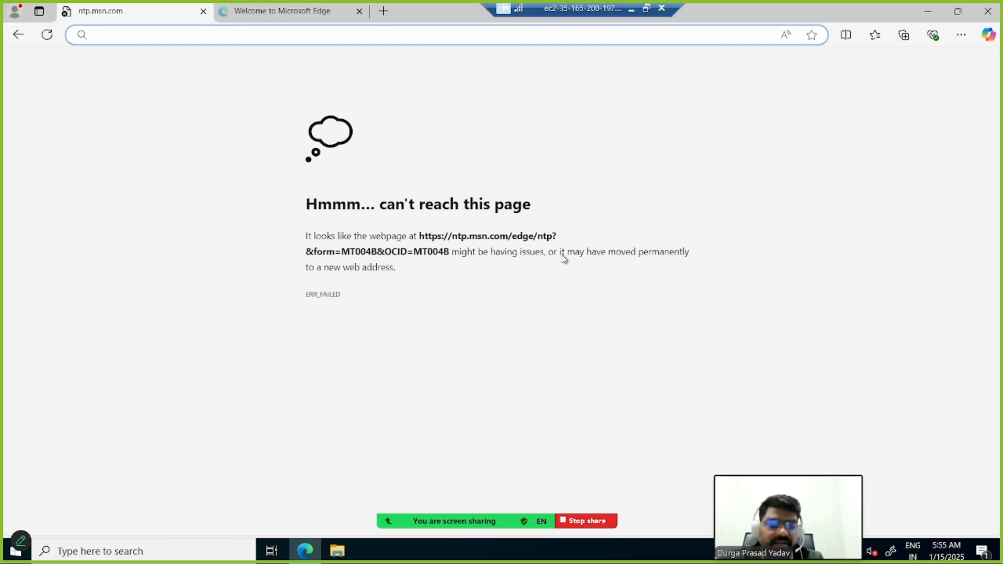
# Reload the unreachable MSN page in Machine2's Edge browser to test outbound internet access
pyautogui.moveTo(768, 494)
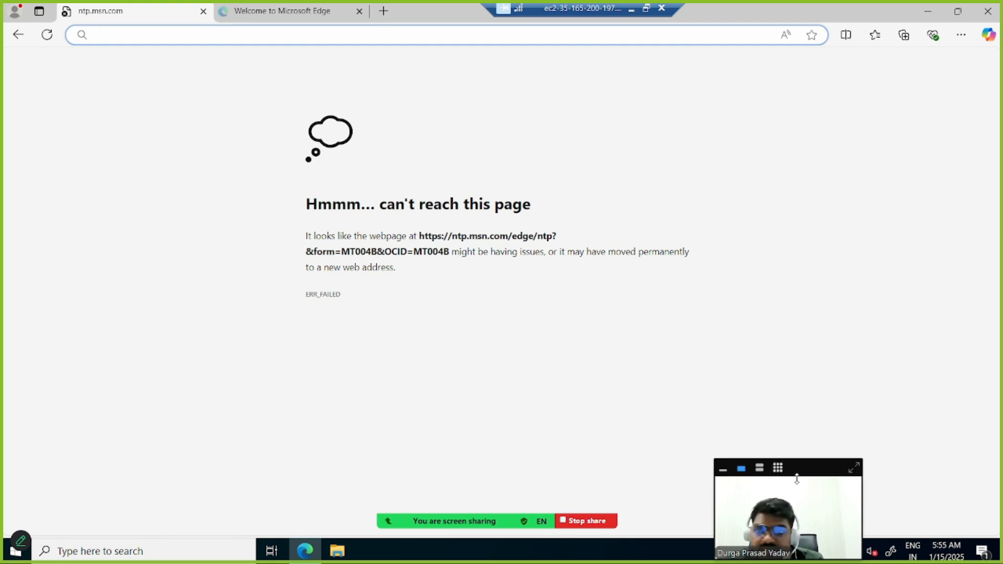
pyautogui.click(46, 35)
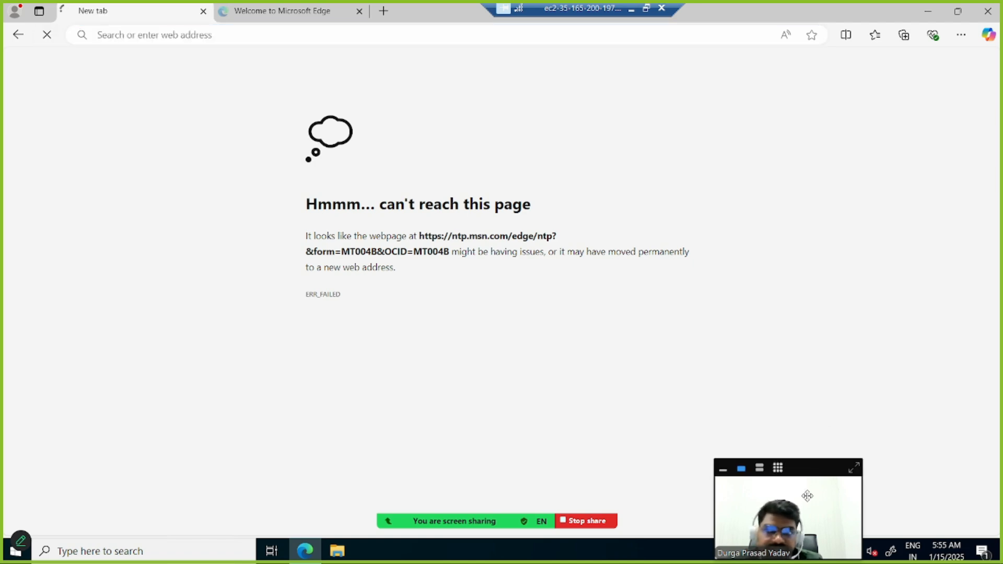
pyautogui.moveTo(807, 496); pyautogui.dragTo(878, 241)
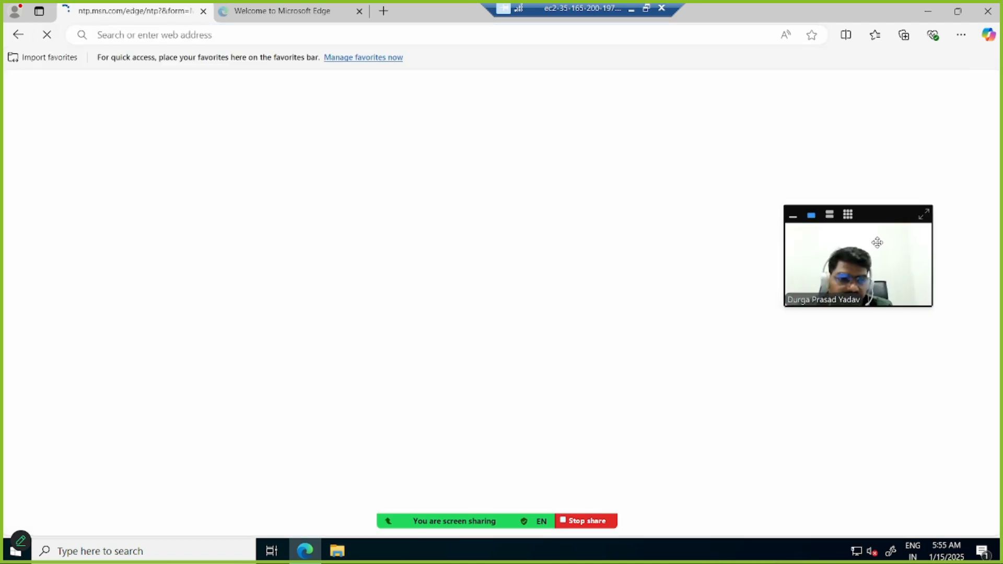
pyautogui.click(631, 9)
pyautogui.scroll(4, 399, 250)
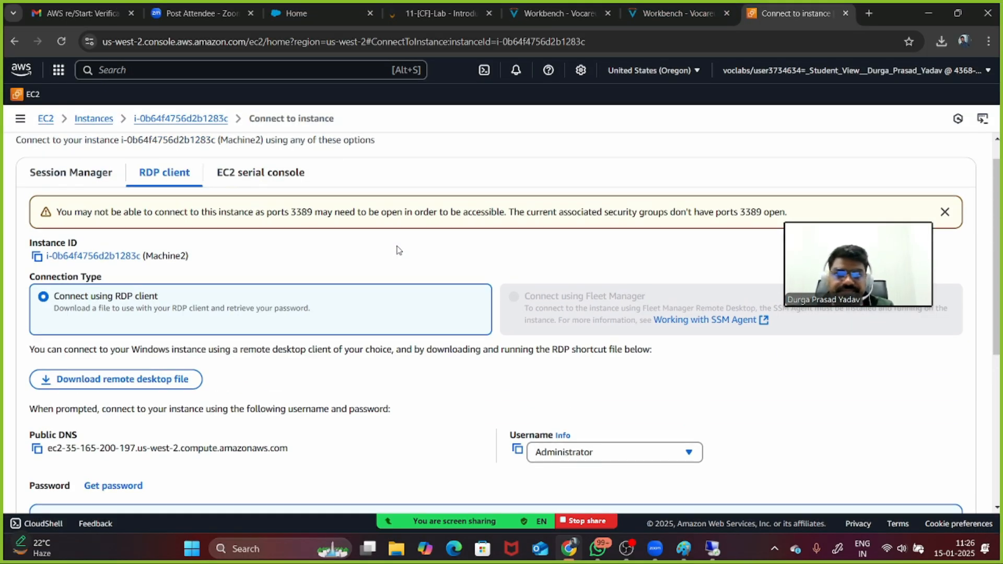
pyautogui.click(712, 549)
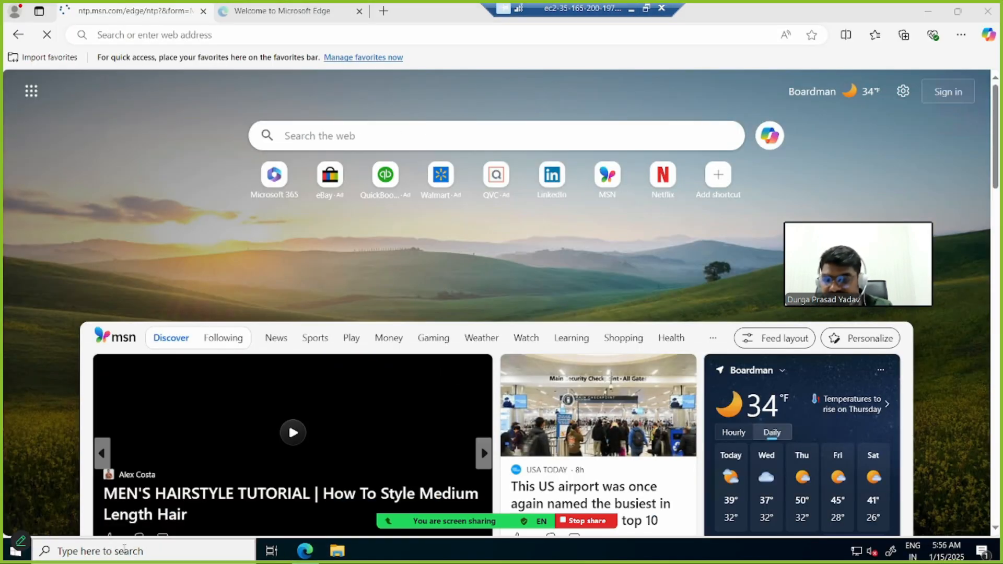
# Find and open Windows PowerShell on the remote machine by searching for "windo"
pyautogui.click(124, 550)
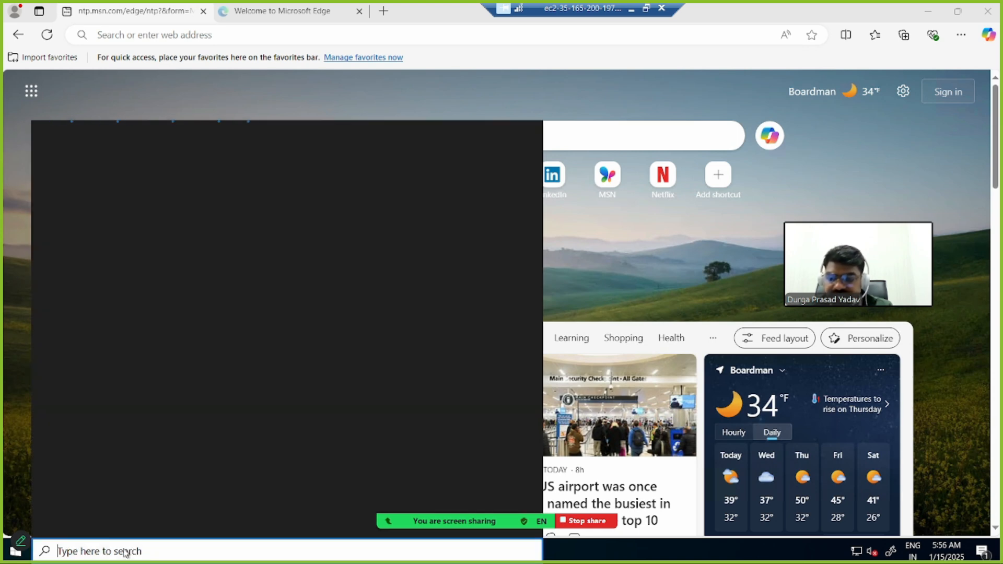
pyautogui.write('windo')
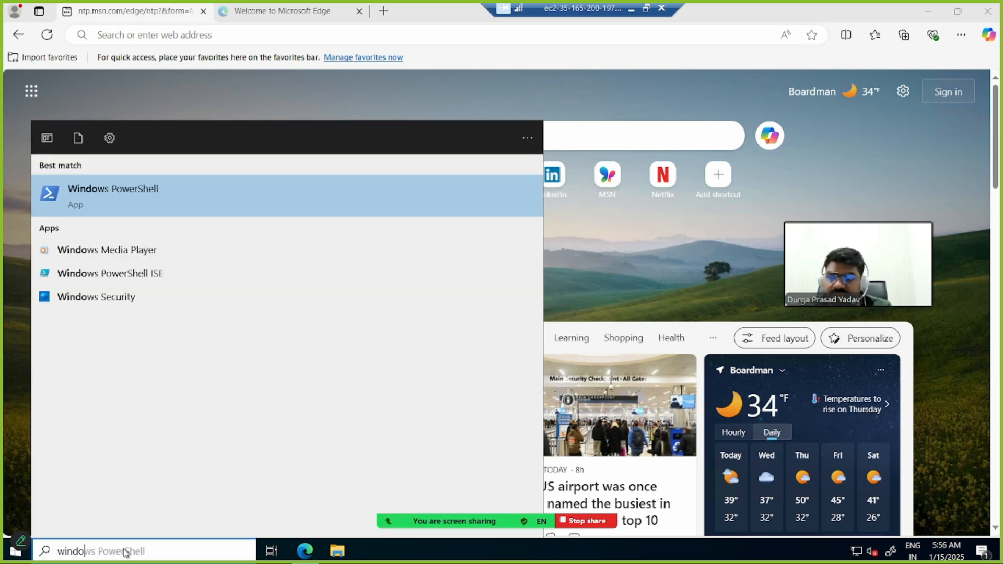
pyautogui.click(119, 213)
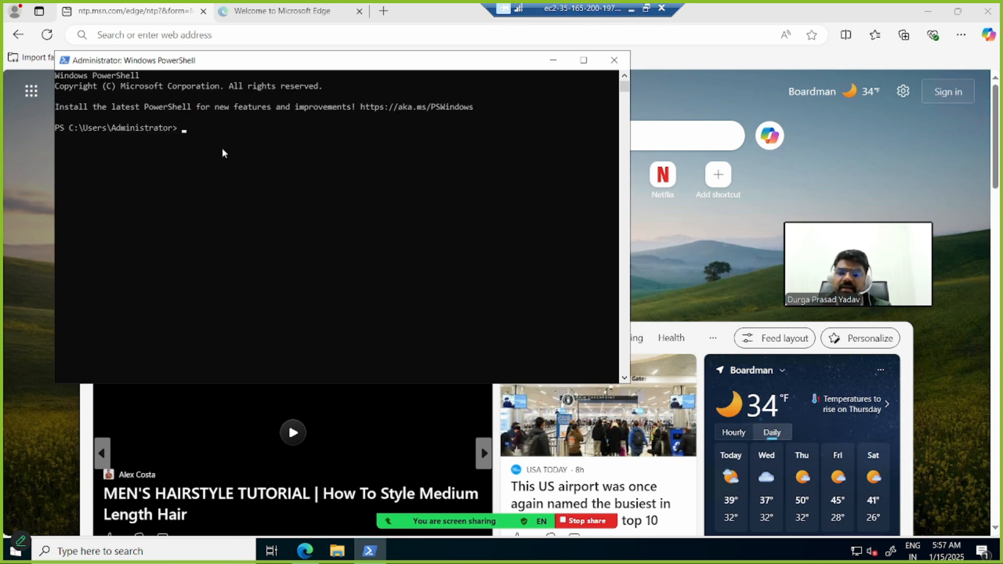
# Try to paste clipboard text at the remote PowerShell prompt, and close the PowerShell window
pyautogui.click(209, 141)
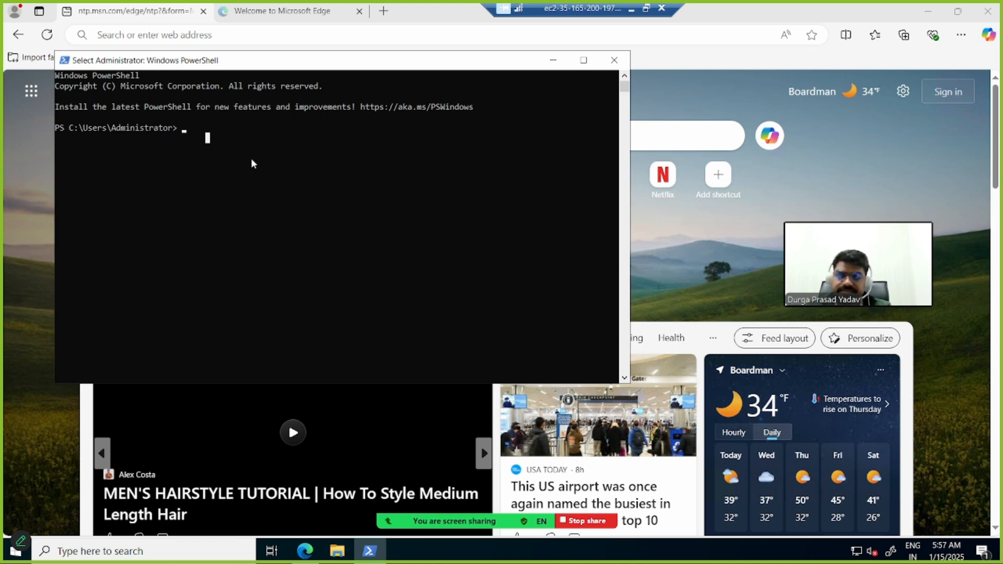
pyautogui.moveTo(494, 347); pyautogui.dragTo(456, 372)
pyautogui.click(411, 246)
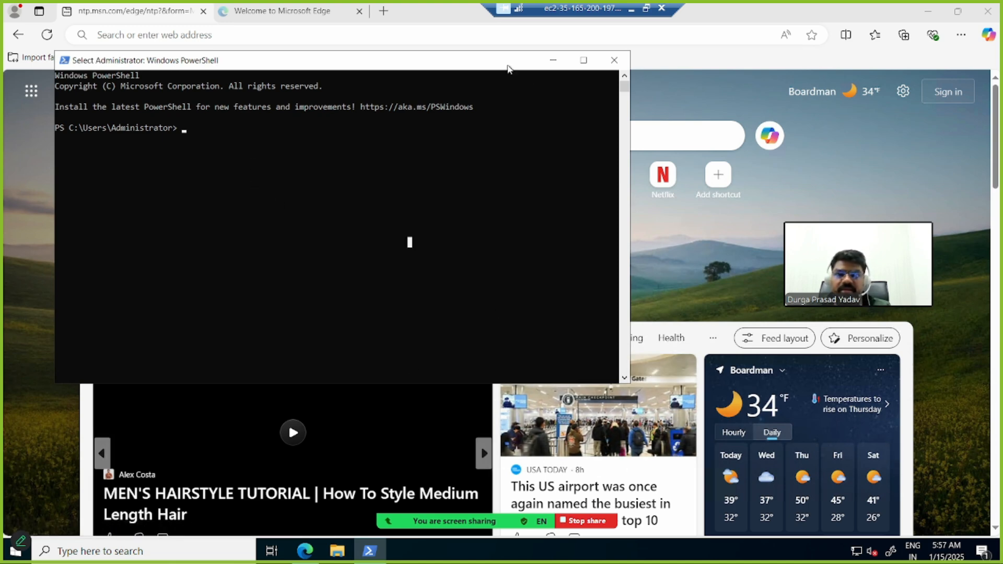
pyautogui.moveTo(501, 64); pyautogui.dragTo(528, 90)
pyautogui.click(275, 149)
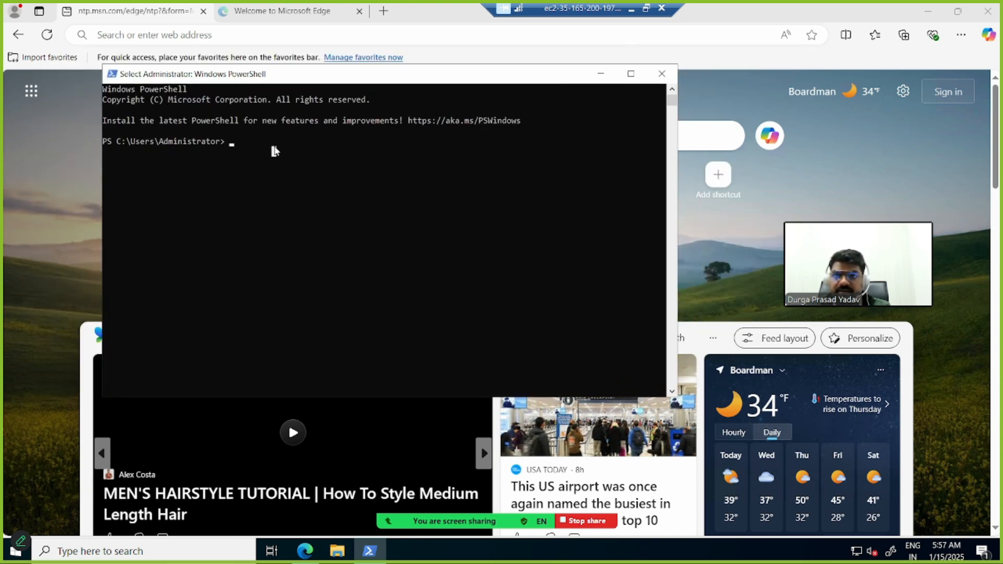
pyautogui.rightClick(275, 149)
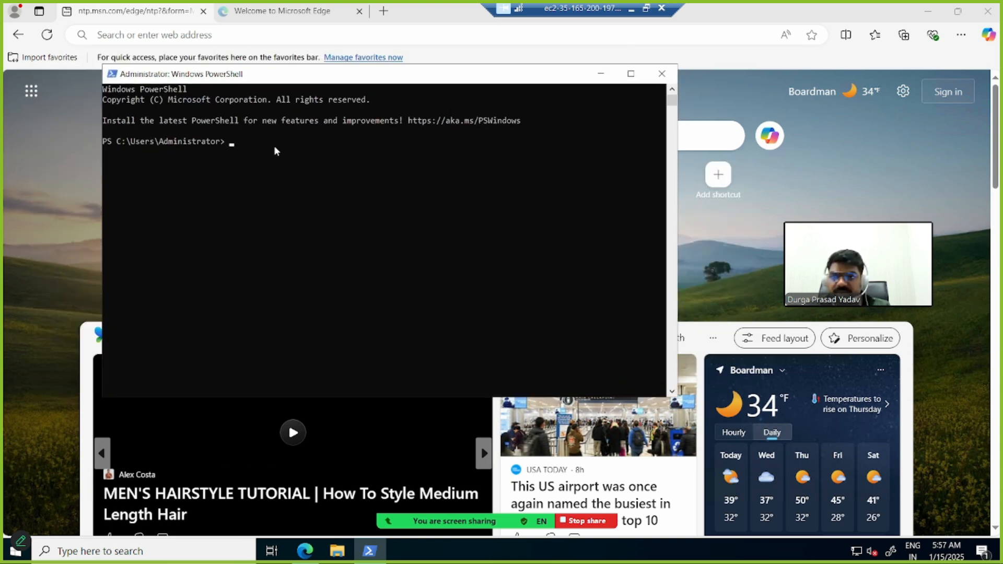
pyautogui.click(272, 152)
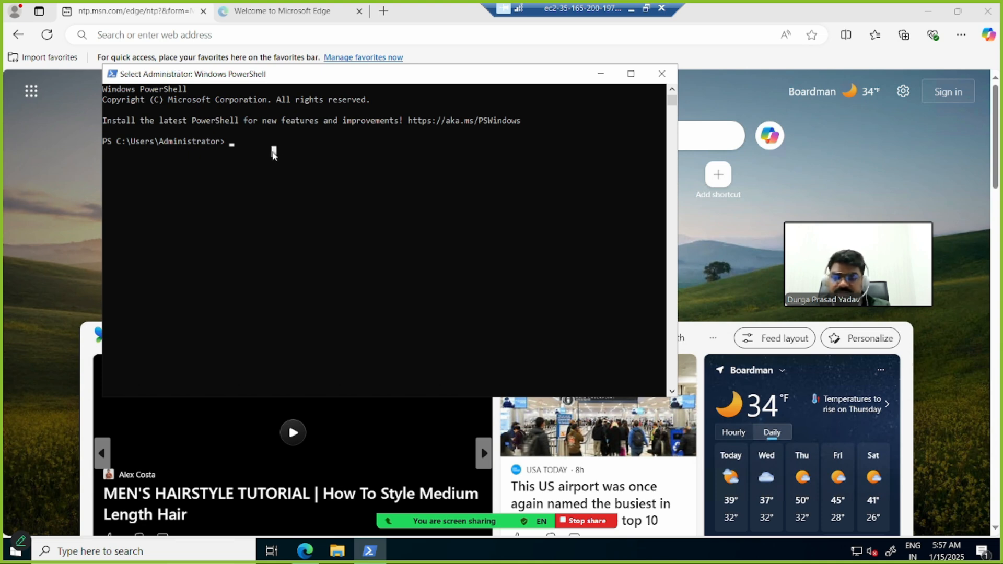
pyautogui.rightClick(272, 152)
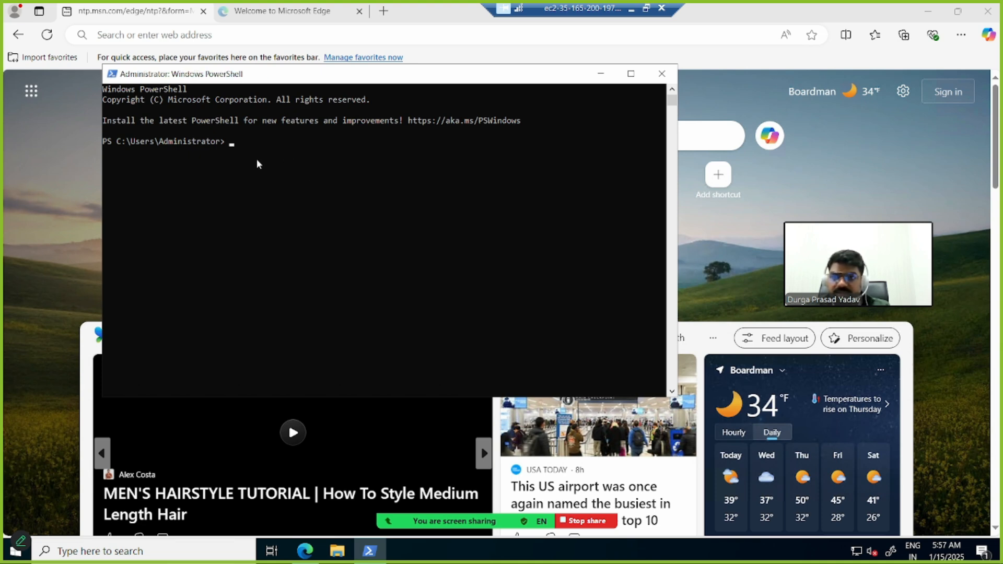
pyautogui.click(256, 162)
pyautogui.click(278, 226)
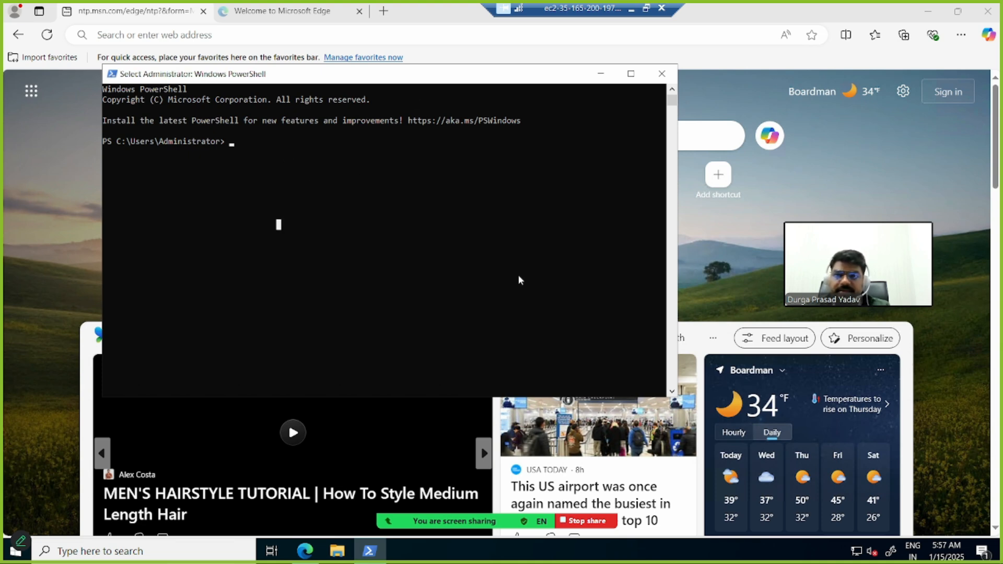
pyautogui.click(662, 73)
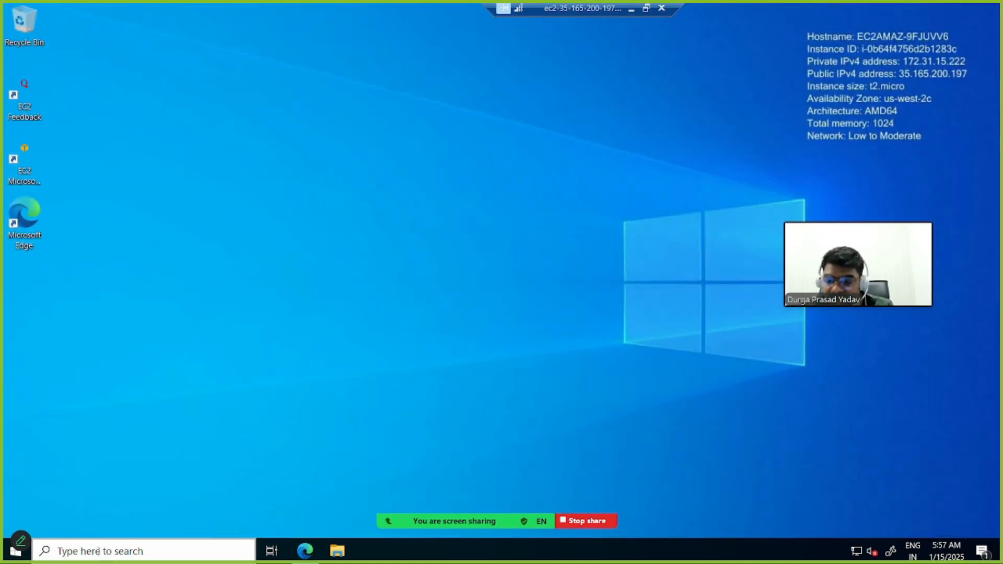
# Open Windows PowerShell on the remote machine and copy the IIS install command from the Azure quickstart page in the local browser
pyautogui.press('super')
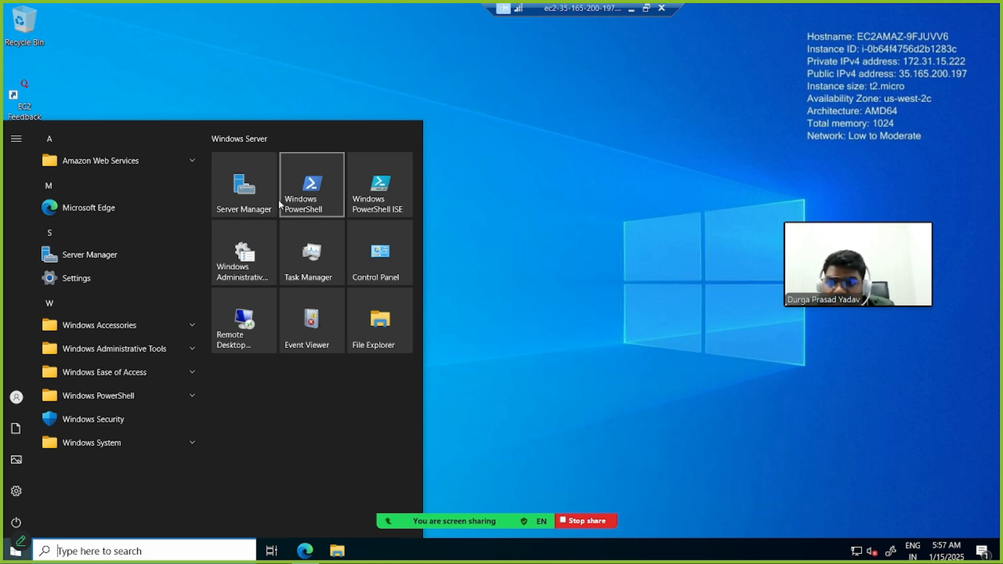
pyautogui.click(307, 201)
pyautogui.click(633, 13)
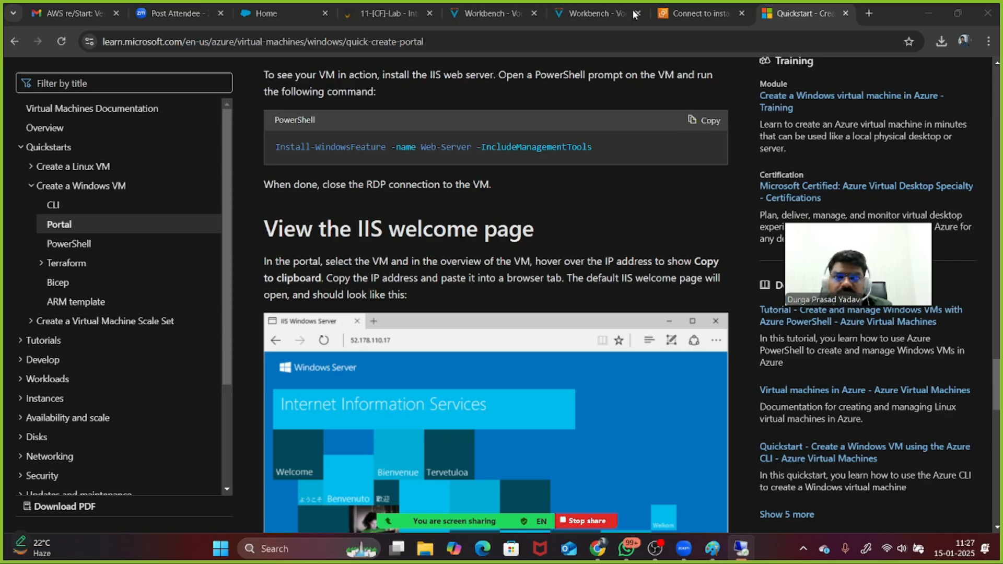
pyautogui.click(699, 128)
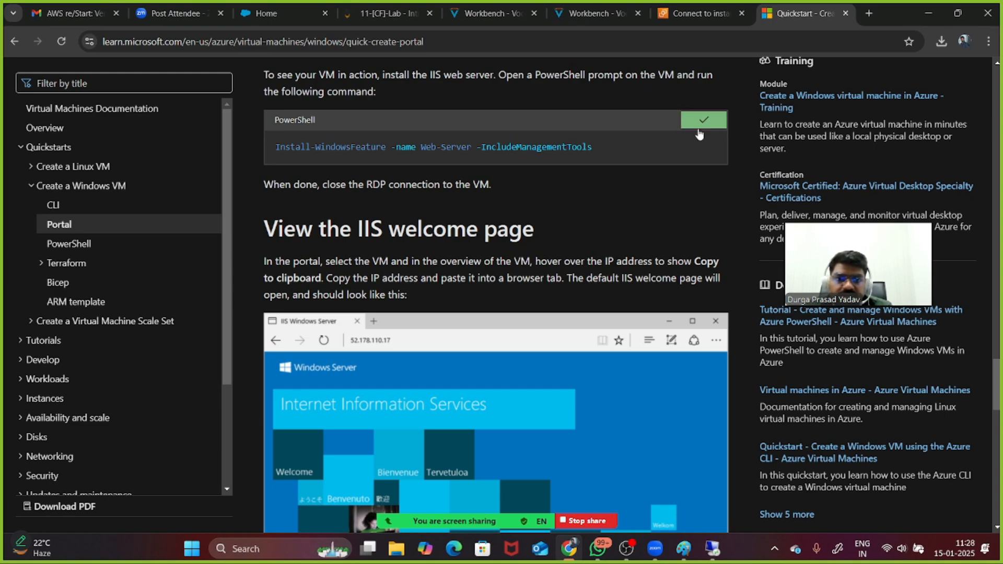
# Return to the remote session and try to paste the copied IIS install command into PowerShell
pyautogui.click(713, 547)
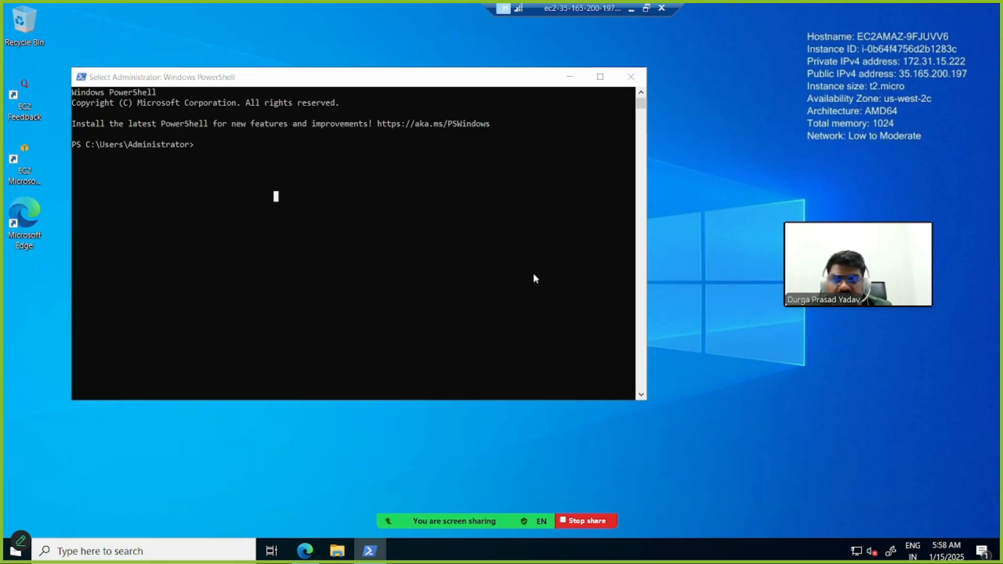
pyautogui.rightClick(387, 198)
pyautogui.click(388, 198)
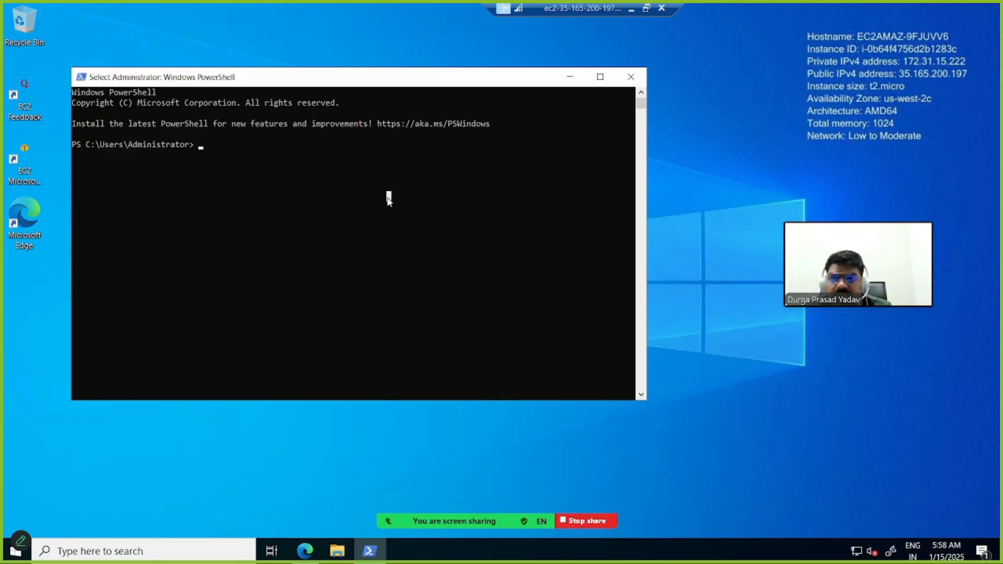
pyautogui.rightClick(278, 164)
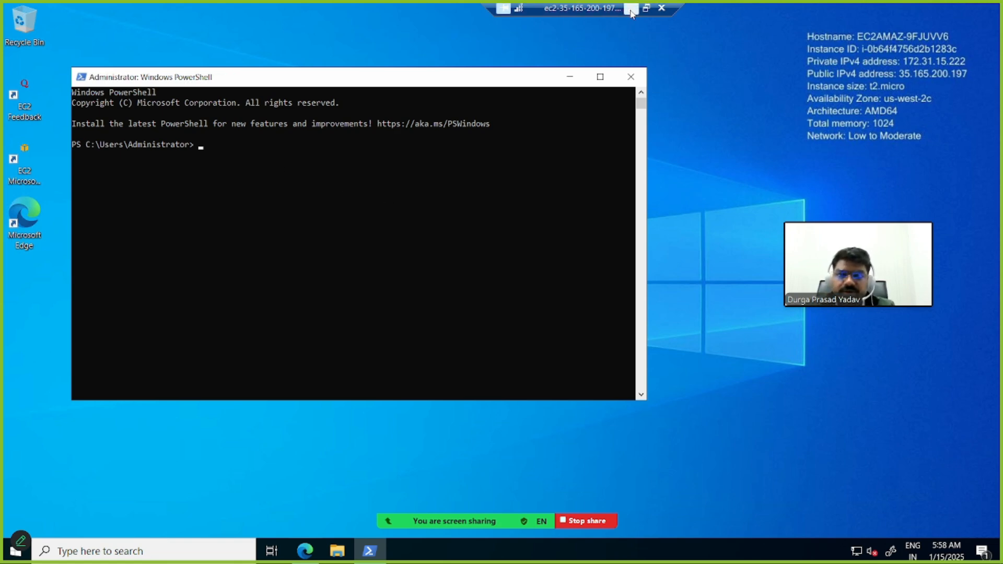
# Load the Azure Windows VM quickstart page in the remote Edge browser and run Install-WindowsFeature -name Web-Server -IncludeManagementTools in PowerShell
pyautogui.click(308, 550)
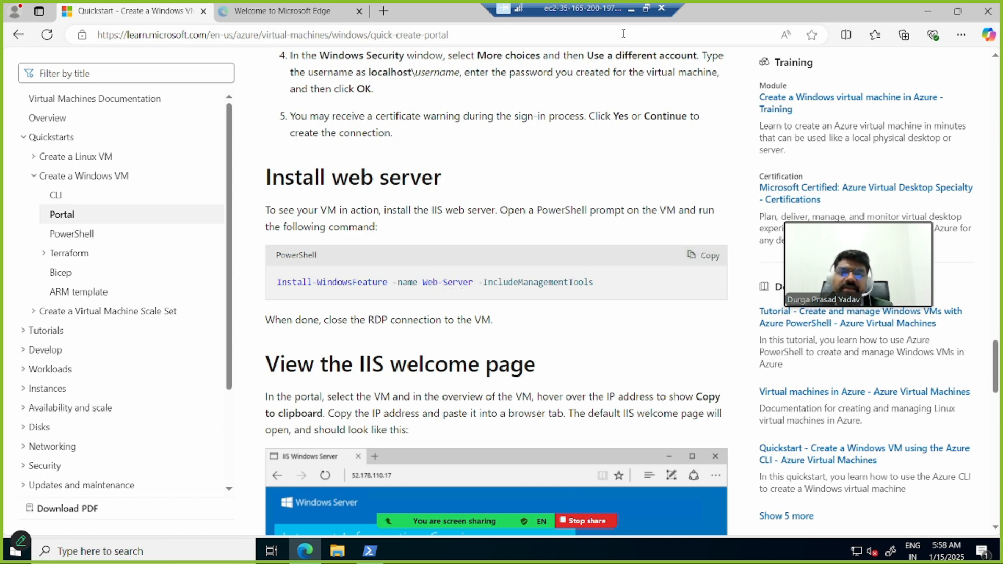
pyautogui.click(631, 10)
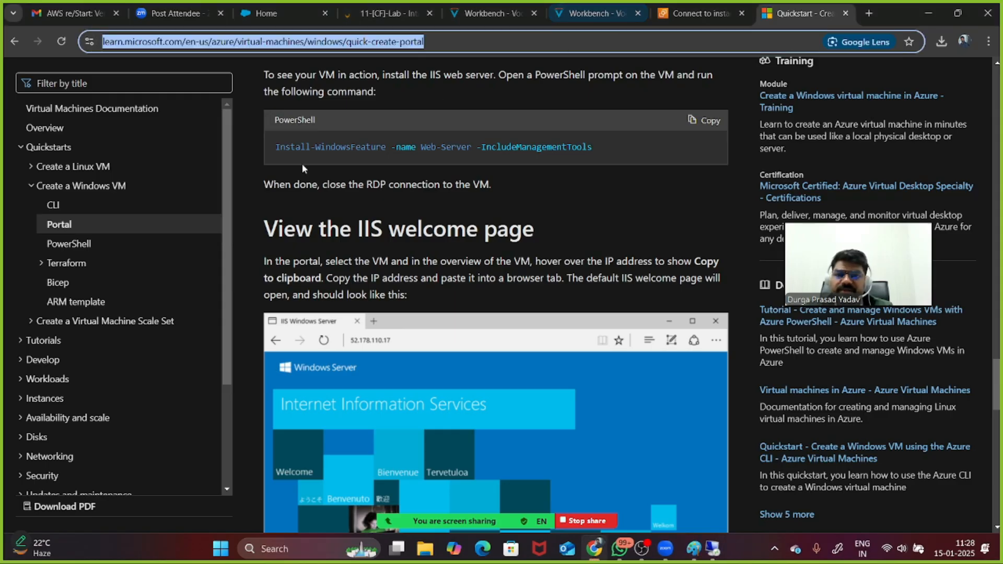
pyautogui.click(683, 549)
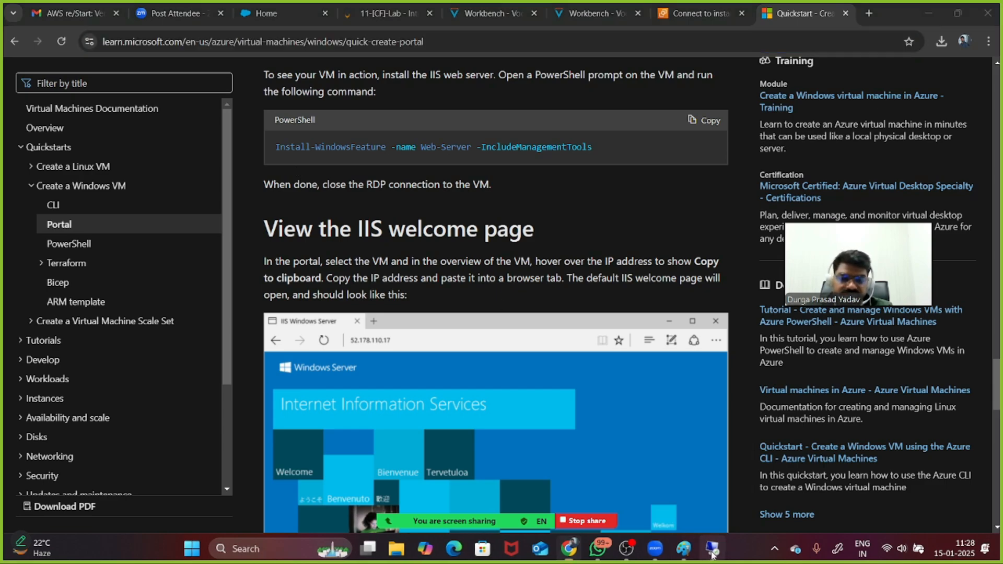
pyautogui.click(369, 551)
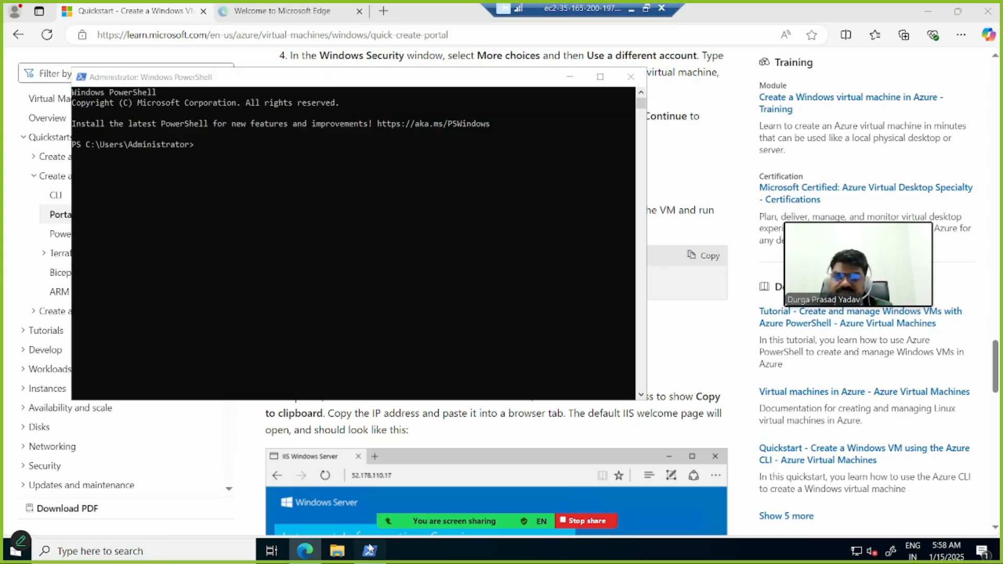
pyautogui.rightClick(277, 246)
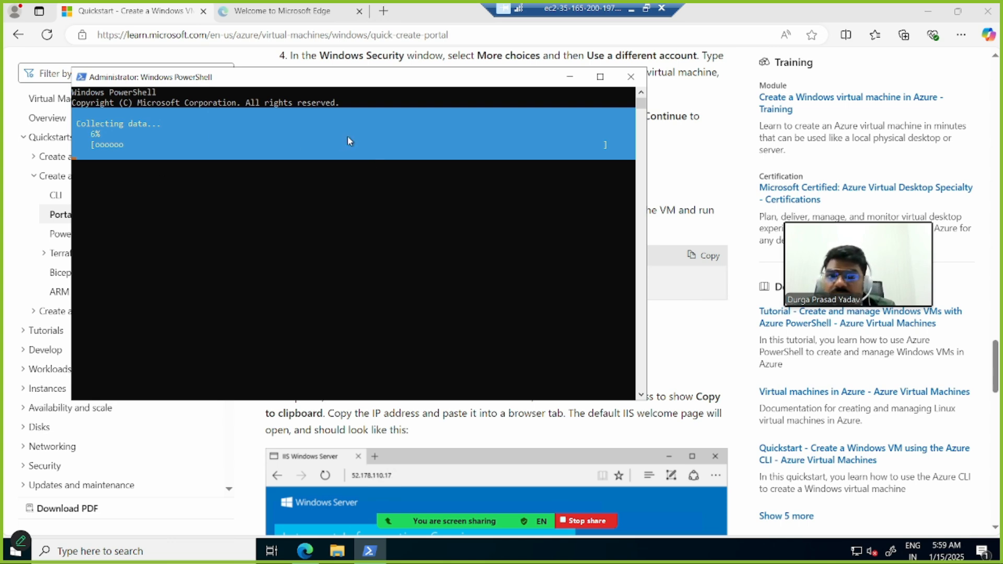
# Minimize the remote Edge window and remote session, and show the inbound rules of Machine2's My-Security-Group in the local EC2 console
pyautogui.click(929, 11)
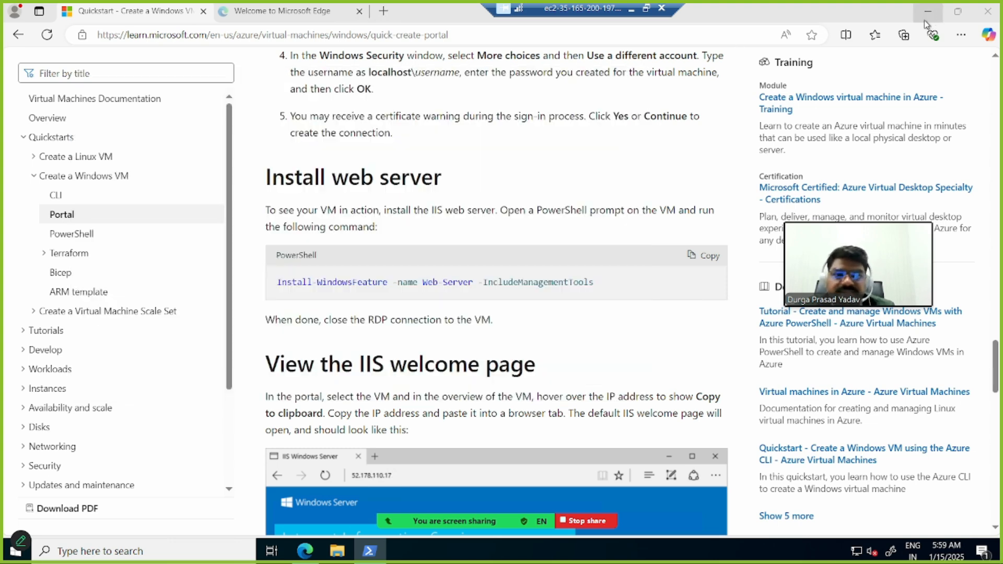
pyautogui.click(631, 9)
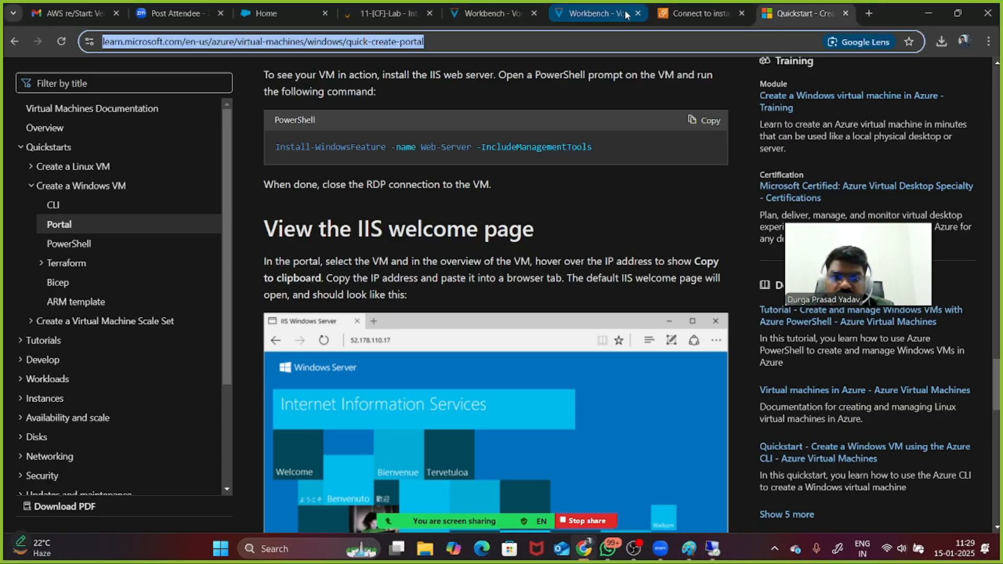
pyautogui.click(698, 13)
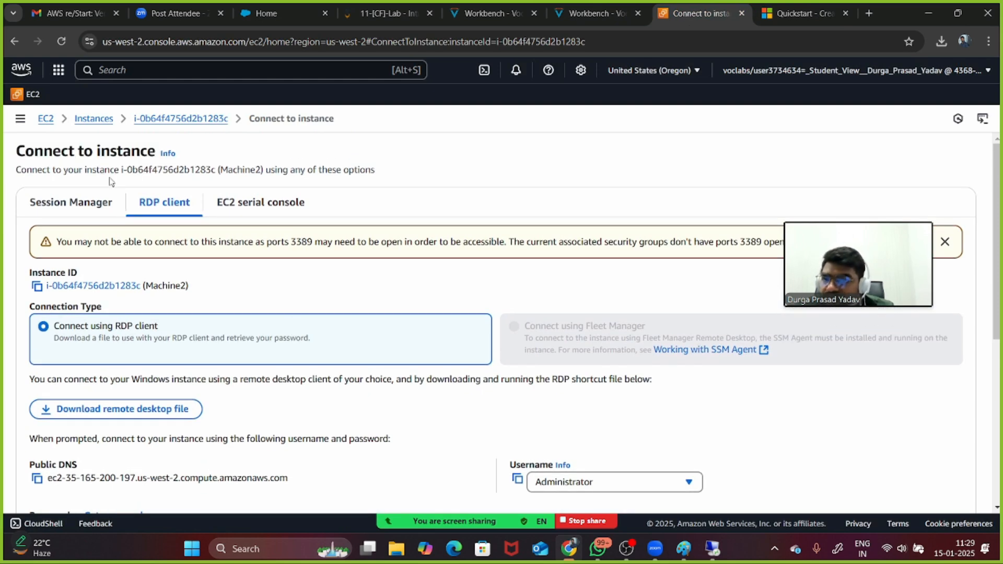
pyautogui.click(100, 119)
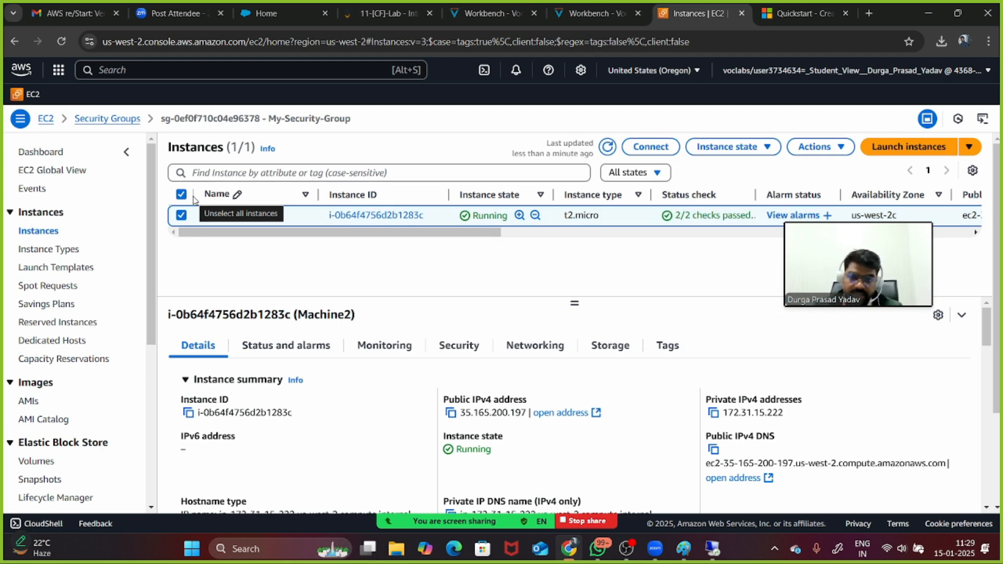
pyautogui.click(459, 350)
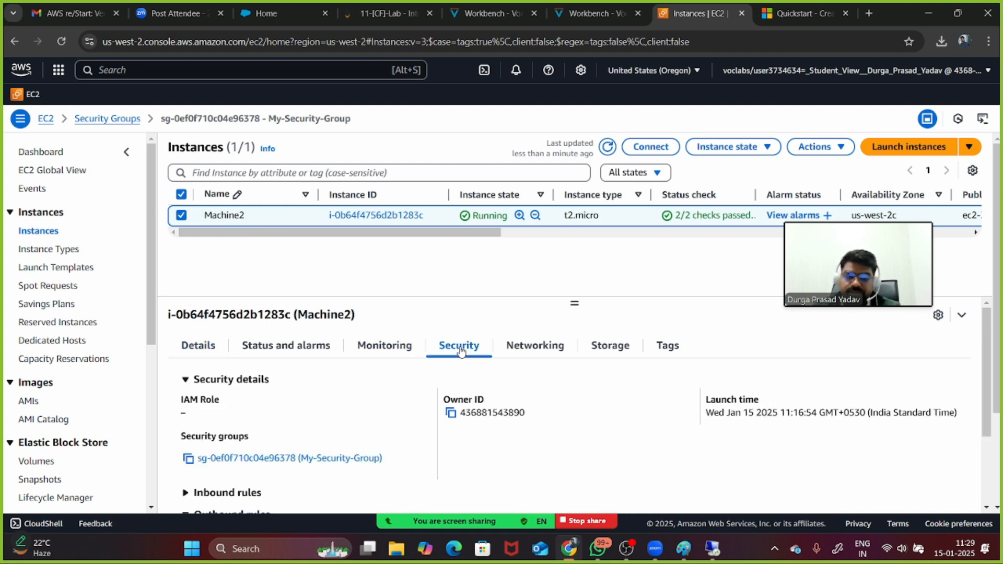
pyautogui.scroll(-2, 460, 351)
pyautogui.click(324, 372)
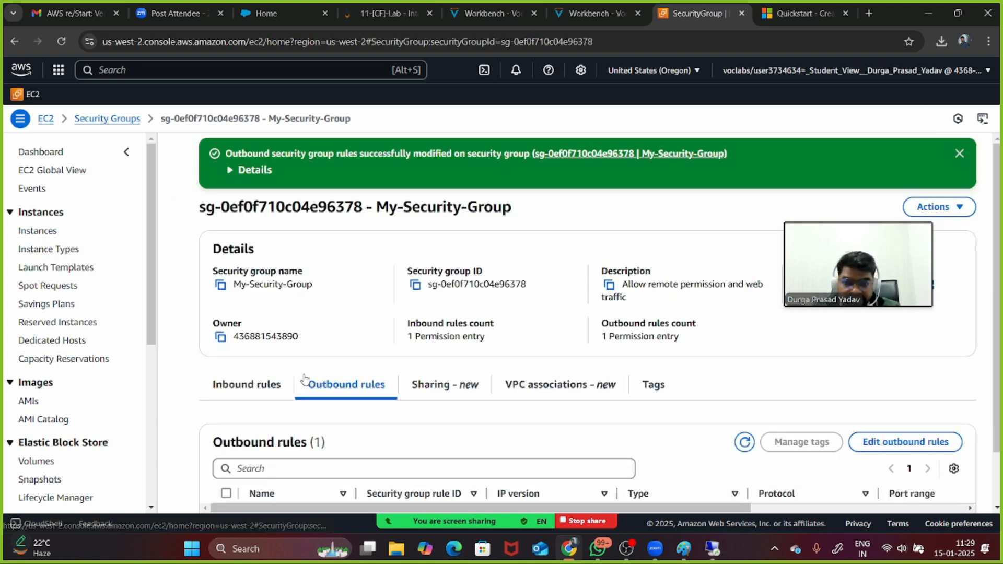
pyautogui.click(250, 329)
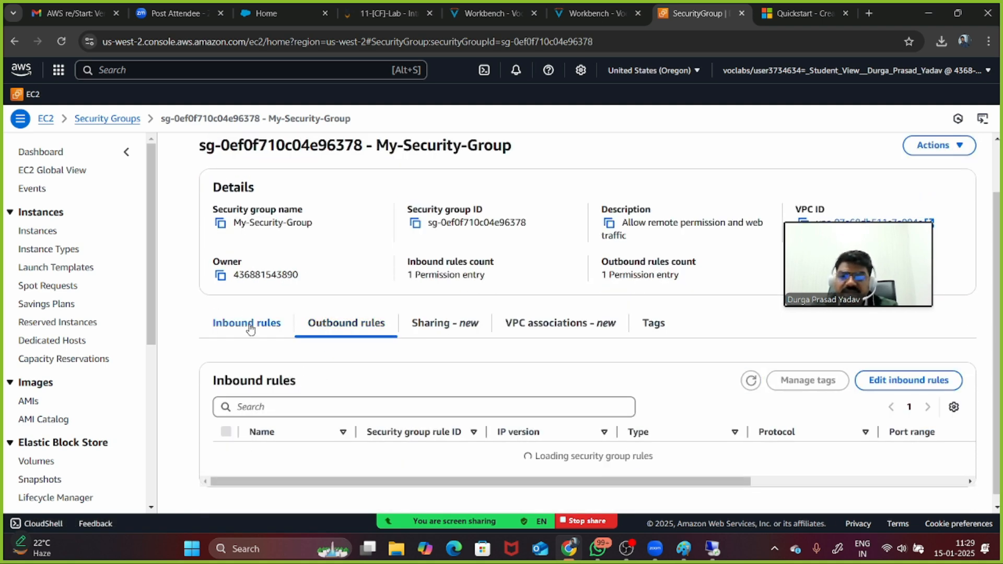
# Edit the security group's inbound rules and add a new rule of type HTTP
pyautogui.click(884, 381)
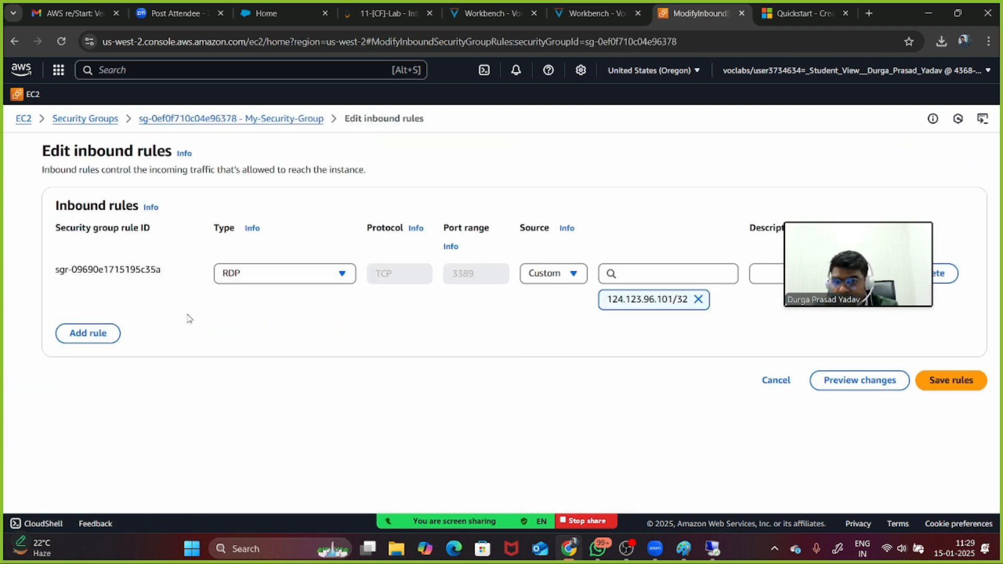
pyautogui.click(96, 337)
pyautogui.click(241, 324)
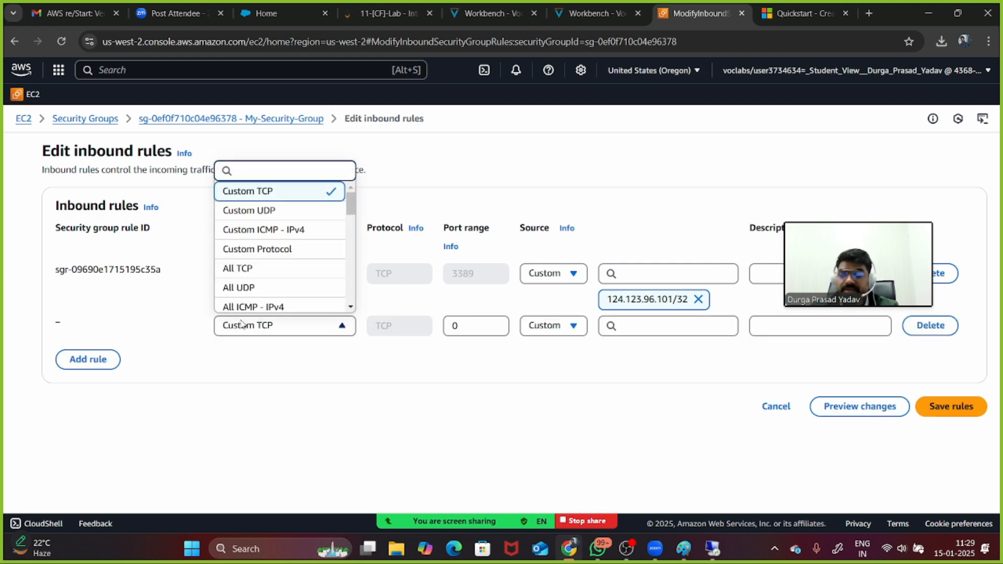
pyautogui.write('http')
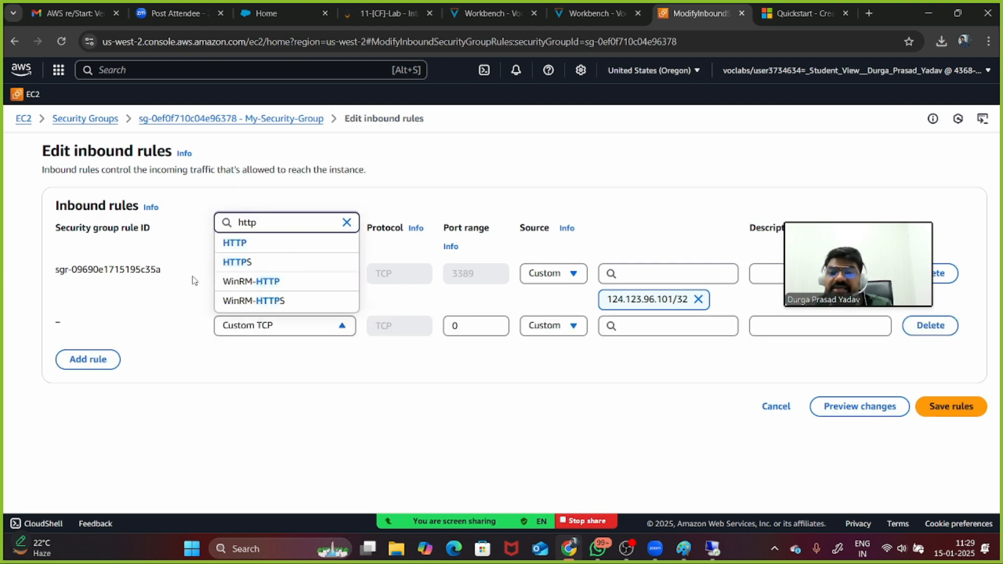
pyautogui.click(260, 244)
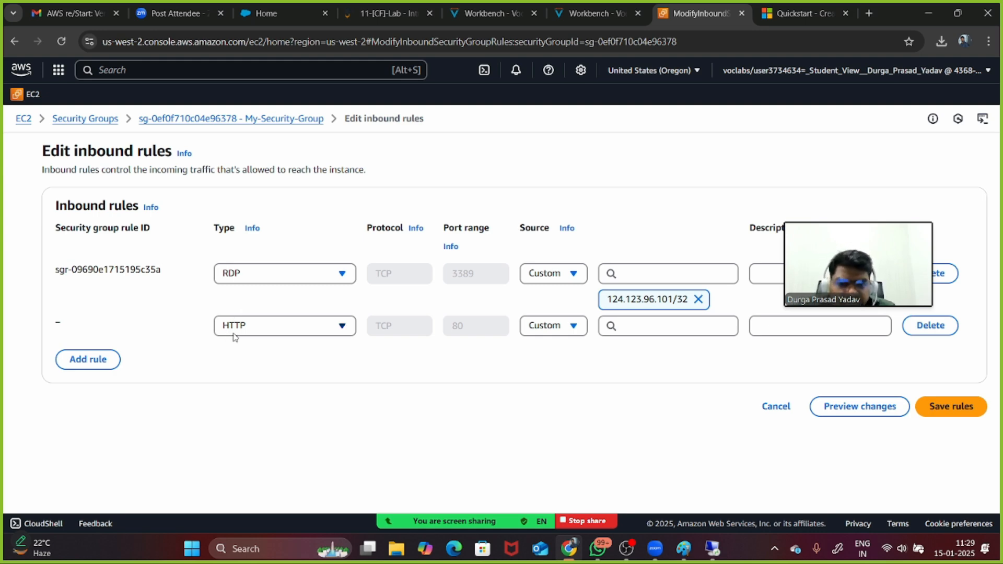
pyautogui.click(562, 333)
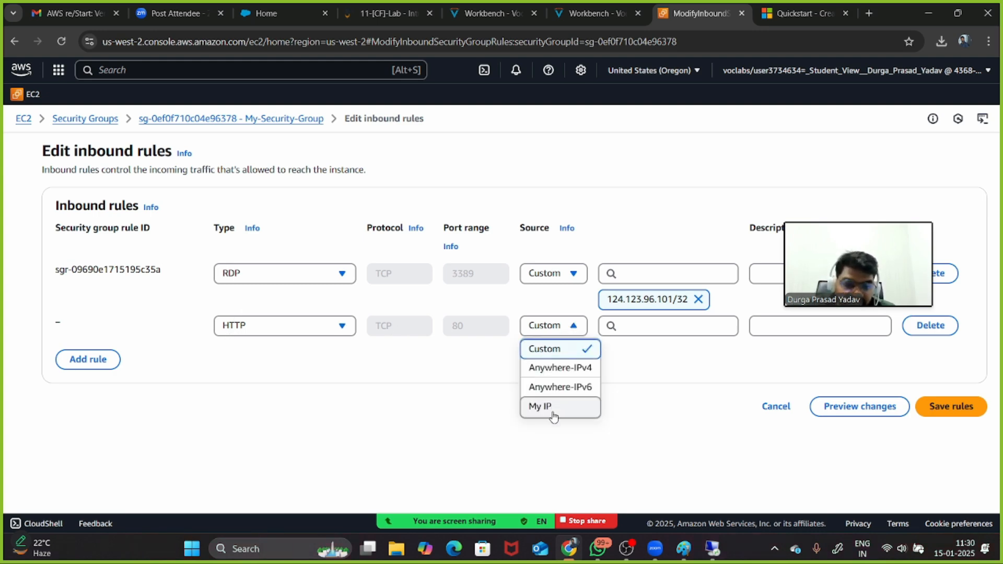
pyautogui.click(553, 369)
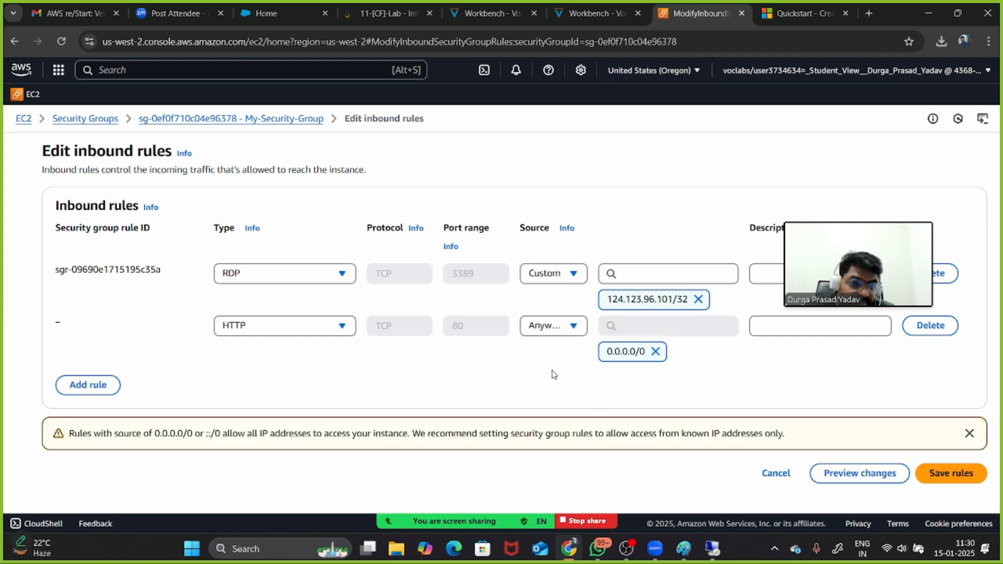
pyautogui.click(656, 352)
# Set the HTTP rule's source to My IP and save the inbound rules
pyautogui.click(577, 328)
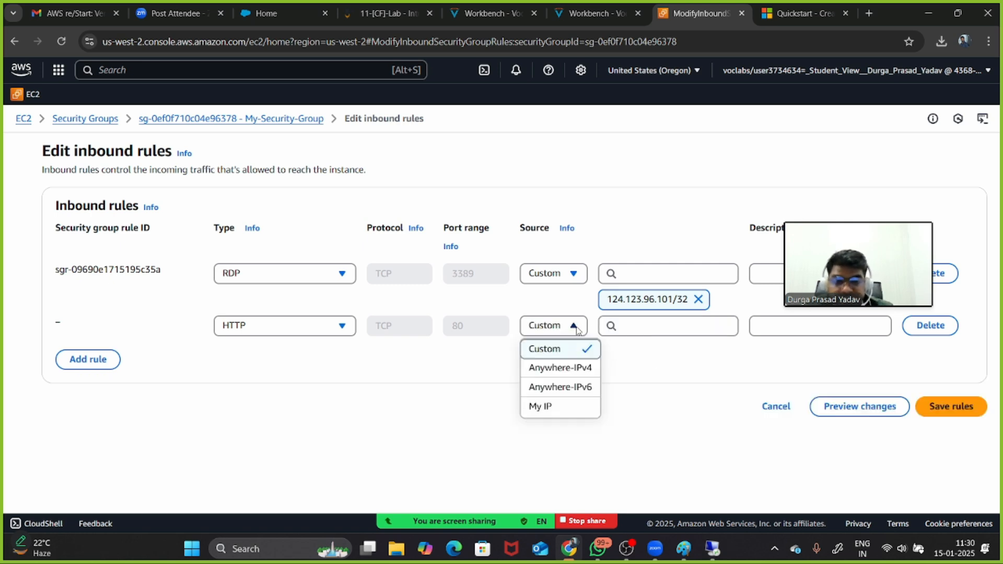
pyautogui.click(546, 407)
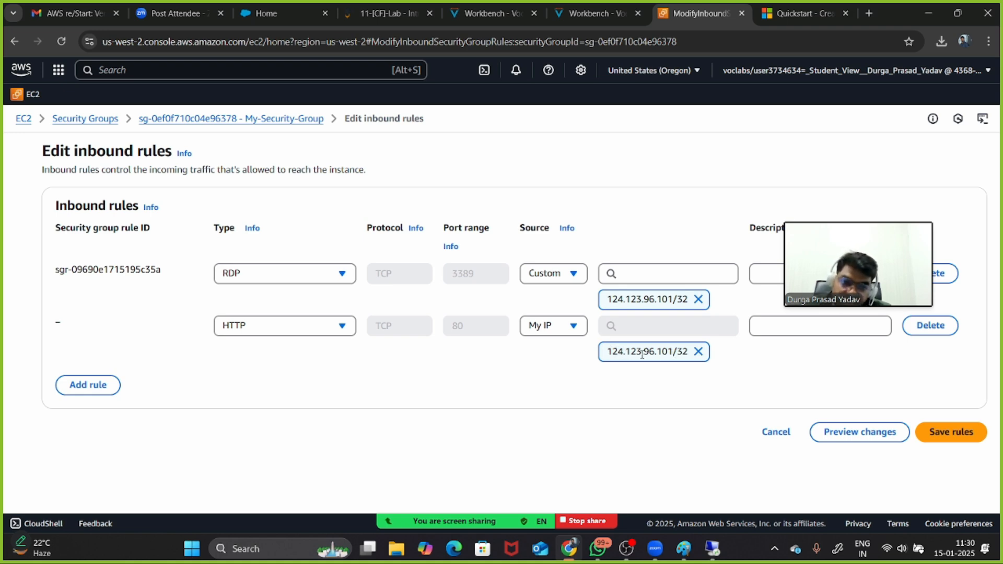
pyautogui.click(934, 431)
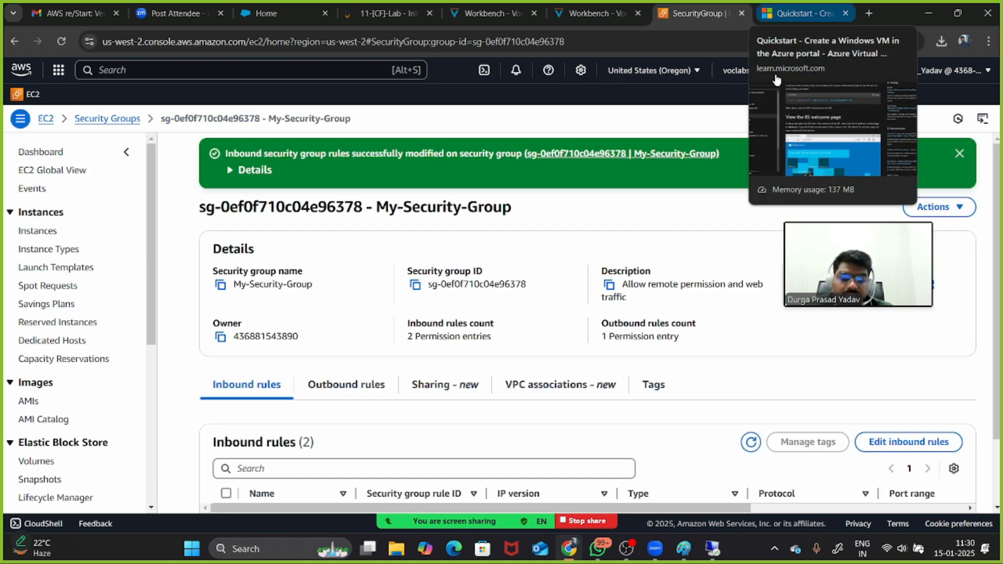
# Return to the remote desktop session and check the IIS installation in PowerShell until it finishes
pyautogui.click(711, 548)
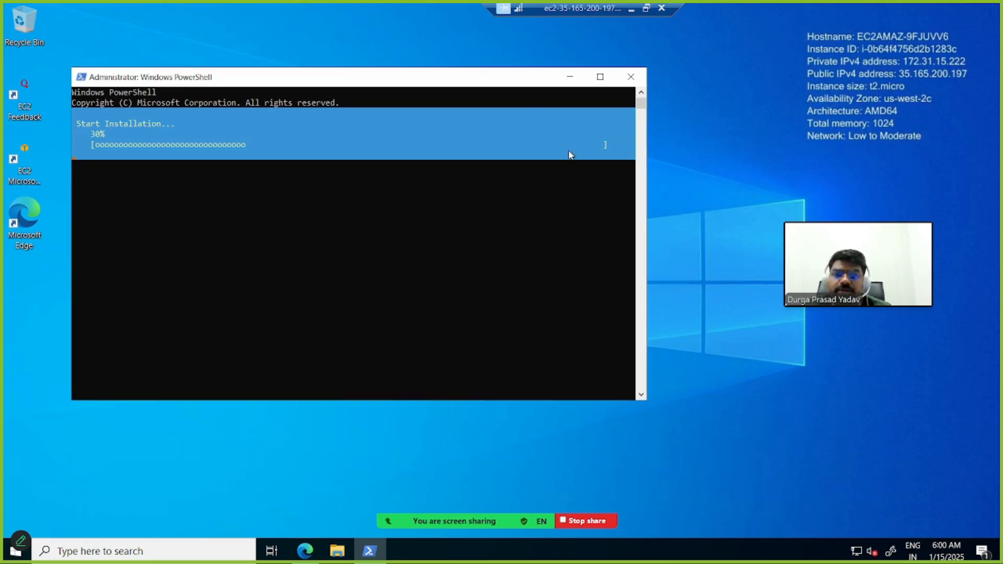
pyautogui.moveTo(482, 76); pyautogui.dragTo(449, 78)
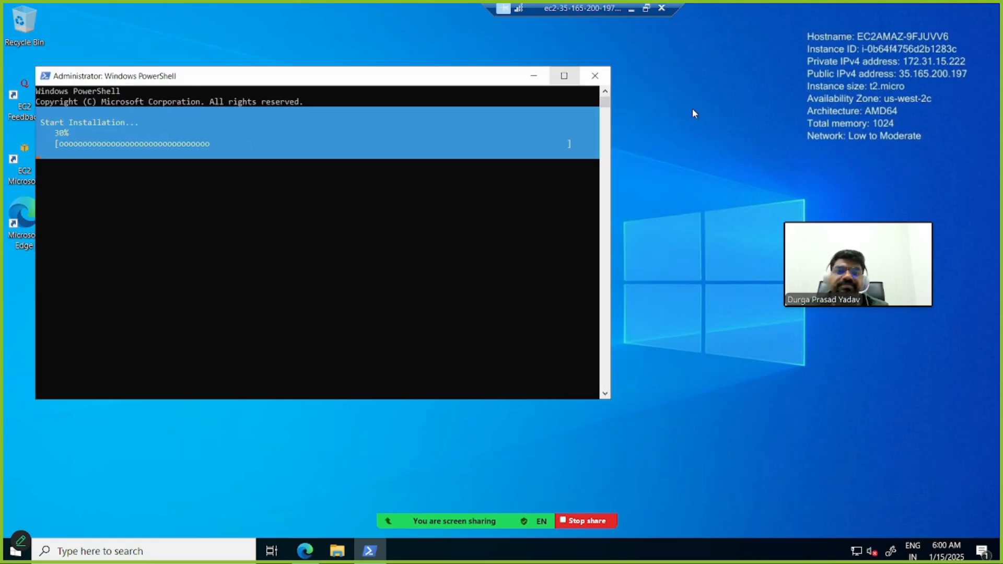
pyautogui.rightClick(692, 108)
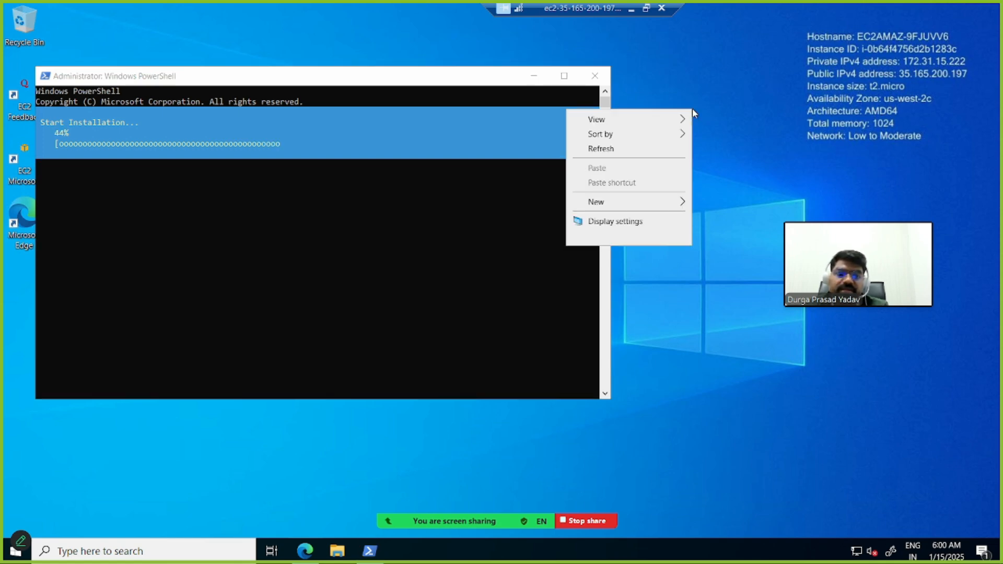
pyautogui.click(635, 151)
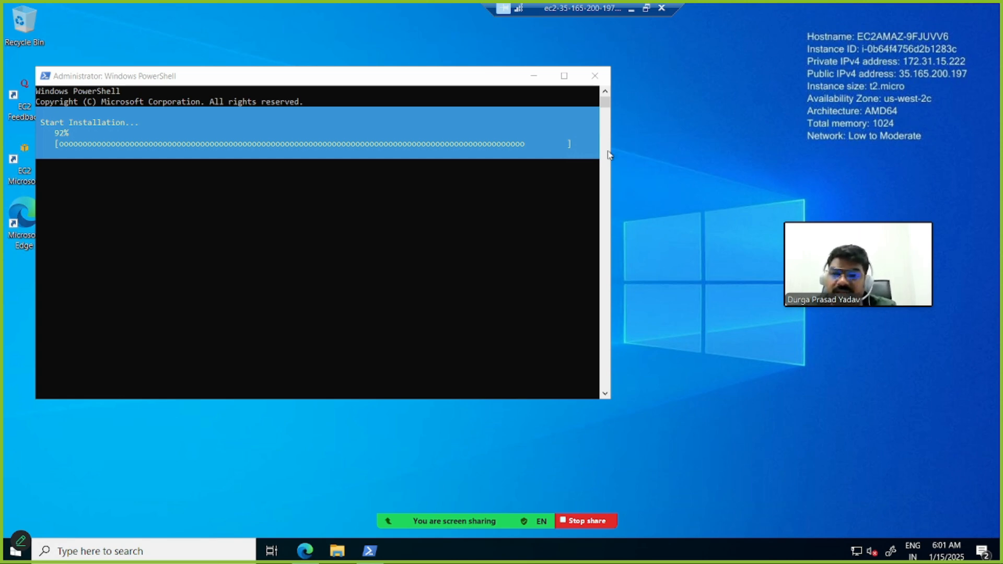
pyautogui.click(74, 136)
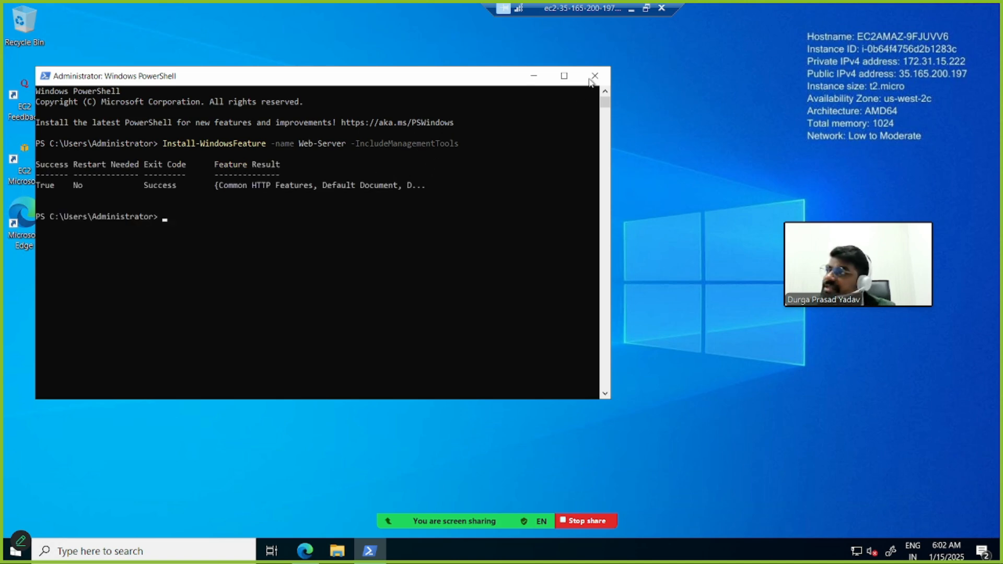
# Minimize the remote session and copy Machine2's public IPv4 address from its instance details in the EC2 console
pyautogui.click(631, 9)
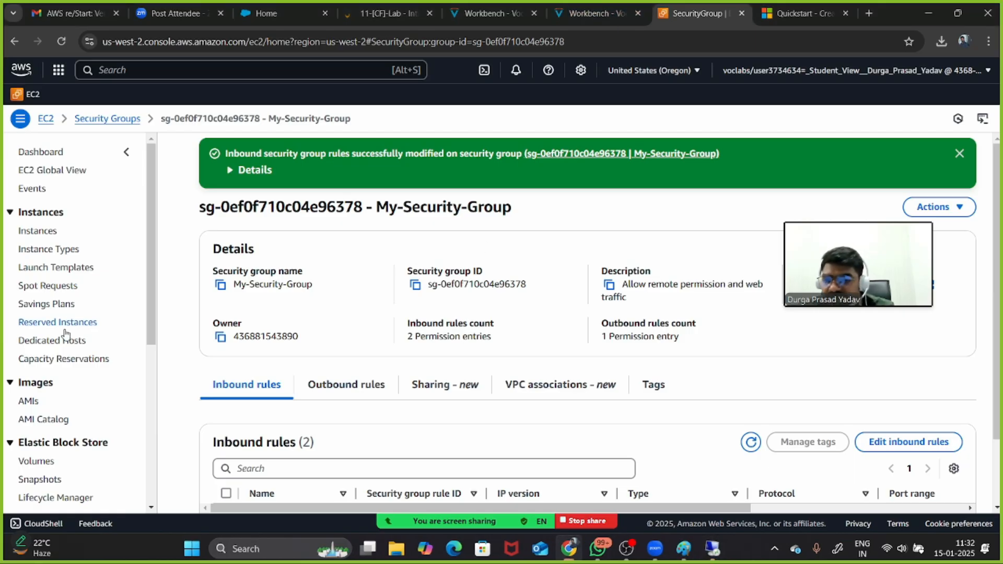
pyautogui.click(42, 233)
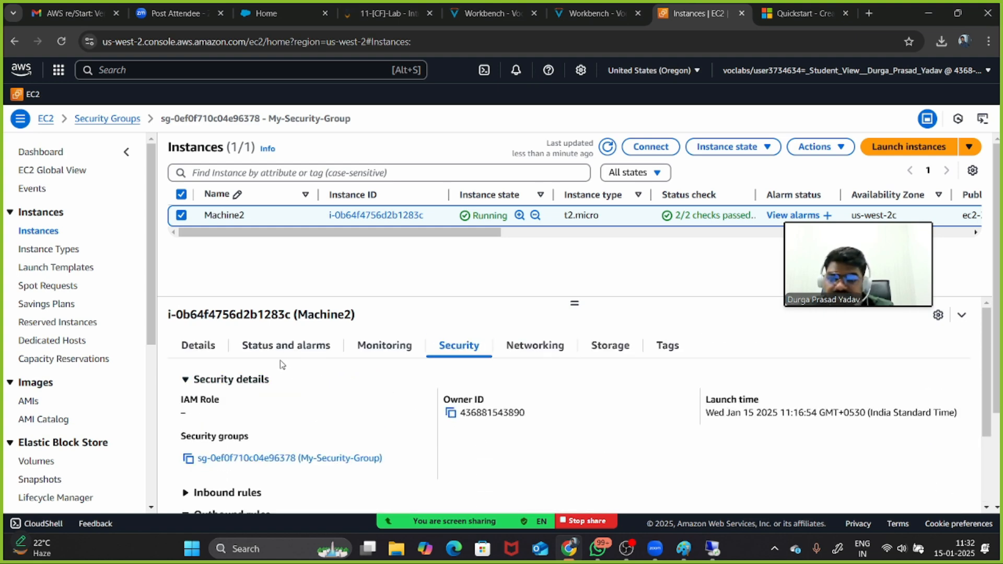
pyautogui.click(199, 346)
pyautogui.click(451, 413)
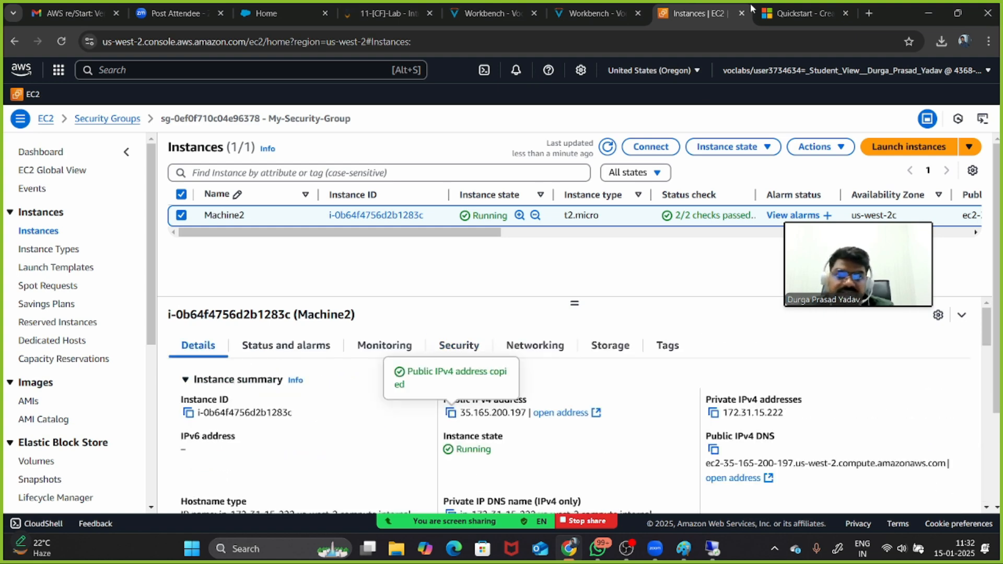
# Try to load the copied public IPv4 address in a new browser tab
pyautogui.click(868, 13)
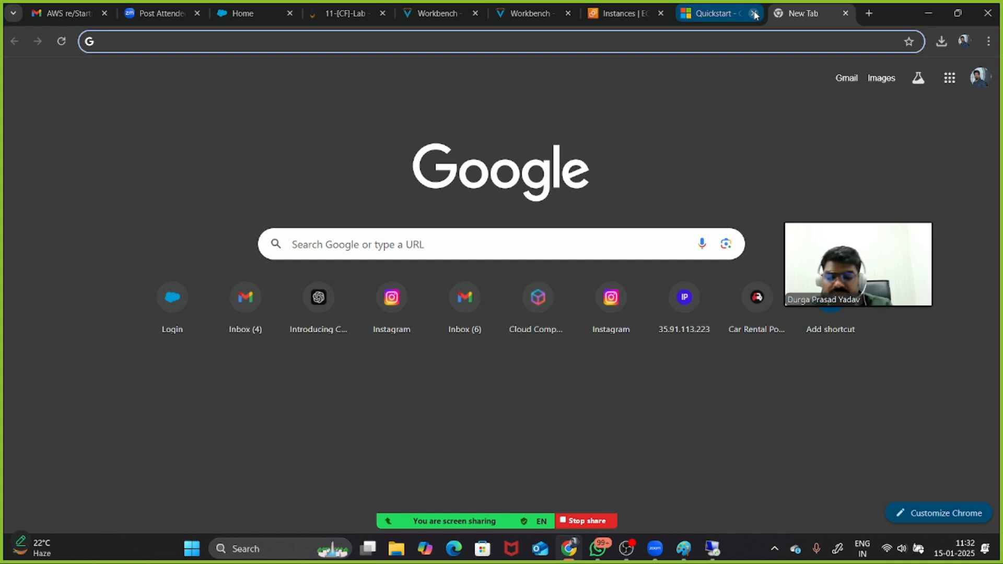
pyautogui.hotkey('ctrl', 'v')
pyautogui.press('Return')
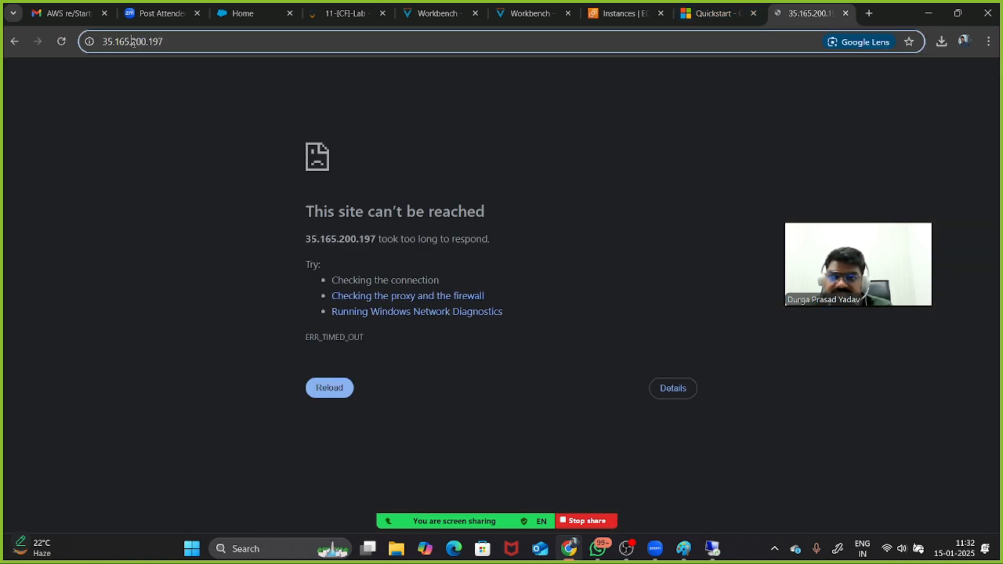
# Load 35.165.200.197 over HTTP in another new tab, and close the earlier tab with the same address
pyautogui.click(134, 43)
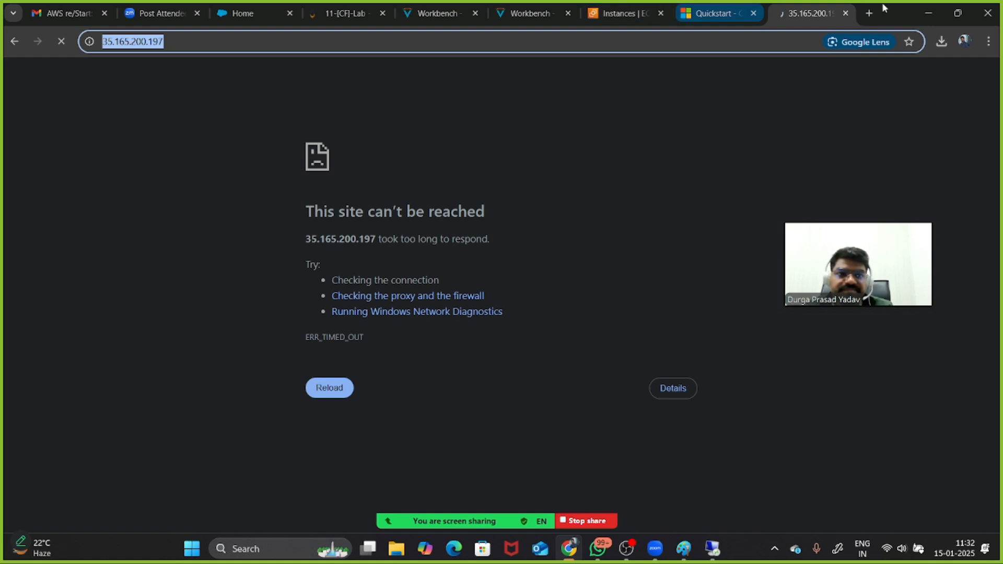
pyautogui.click(866, 17)
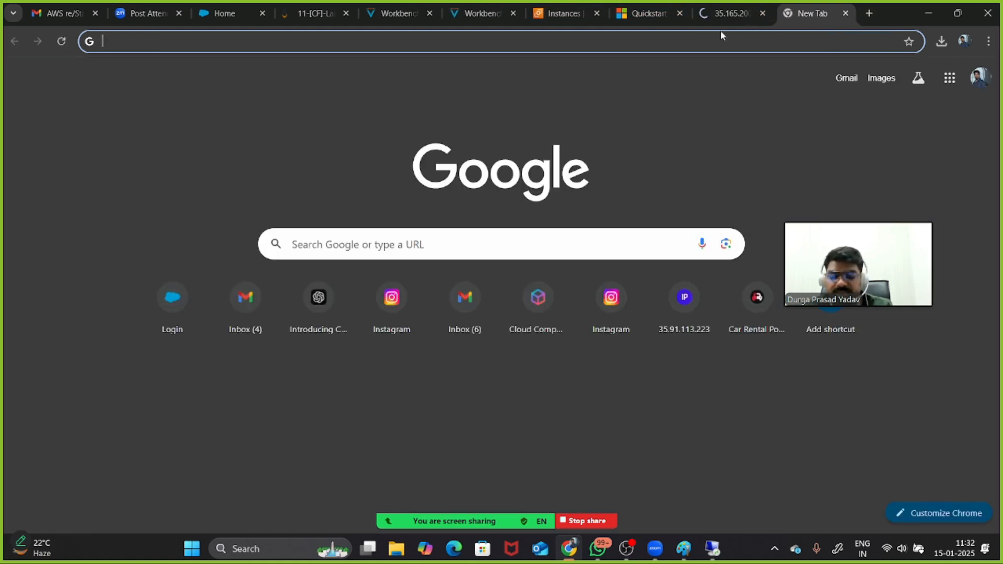
pyautogui.hotkey('ctrl', 'v')
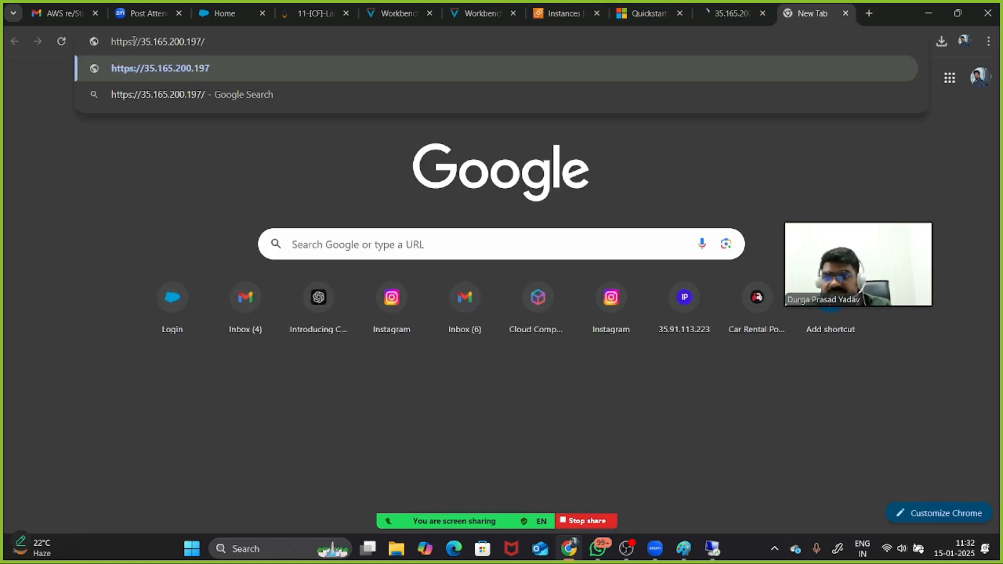
pyautogui.click(135, 70)
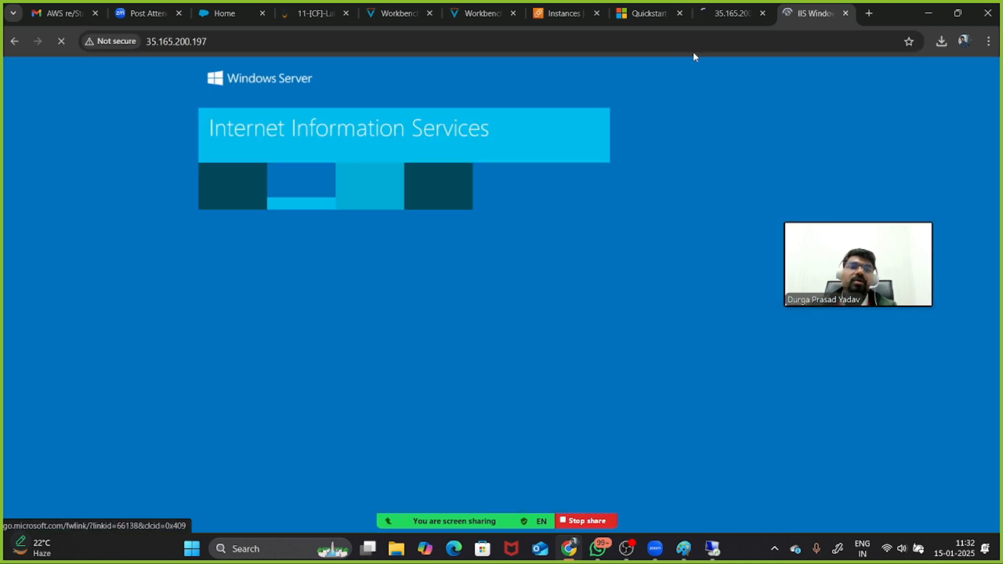
pyautogui.click(763, 13)
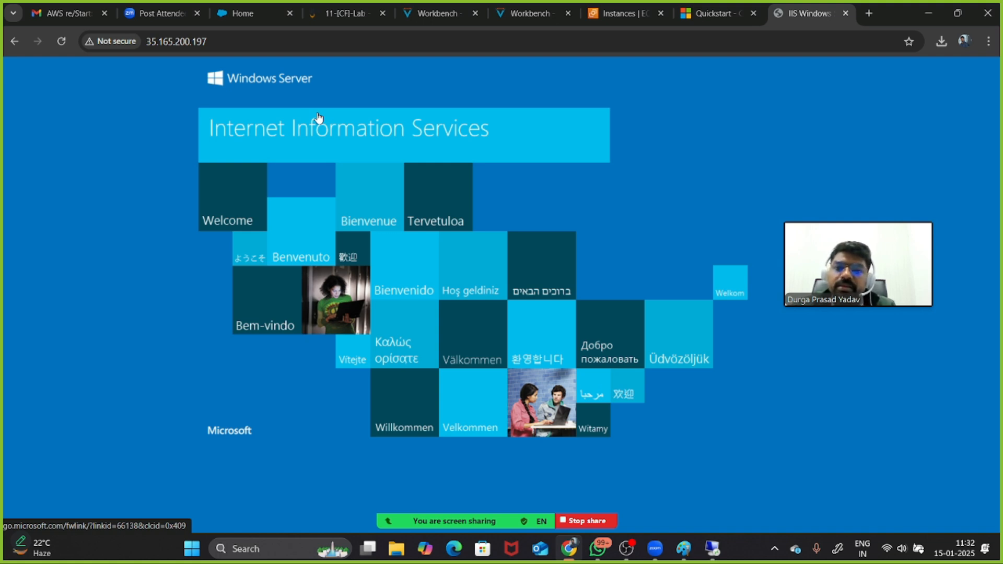
pyautogui.click(222, 40)
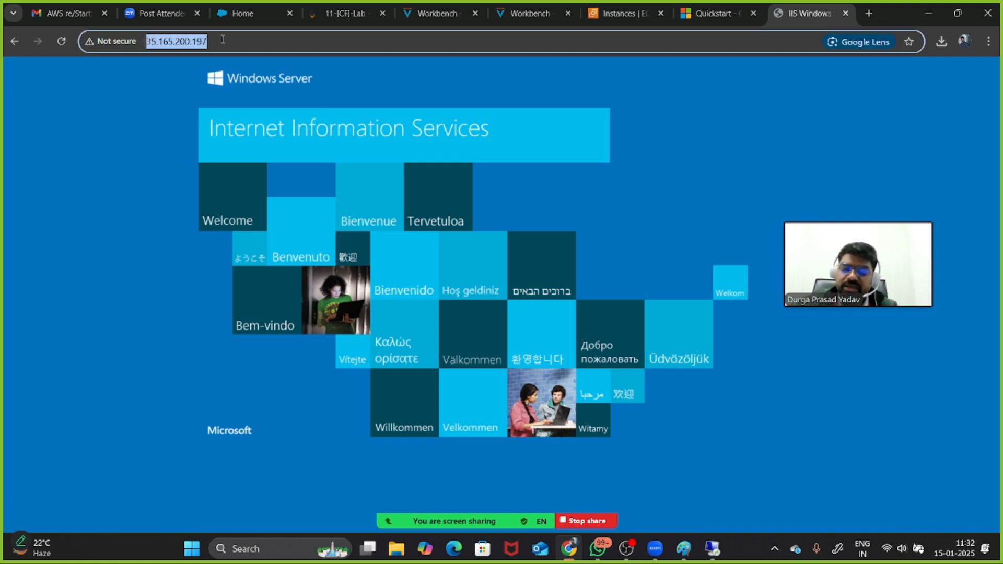
pyautogui.moveTo(579, 549)
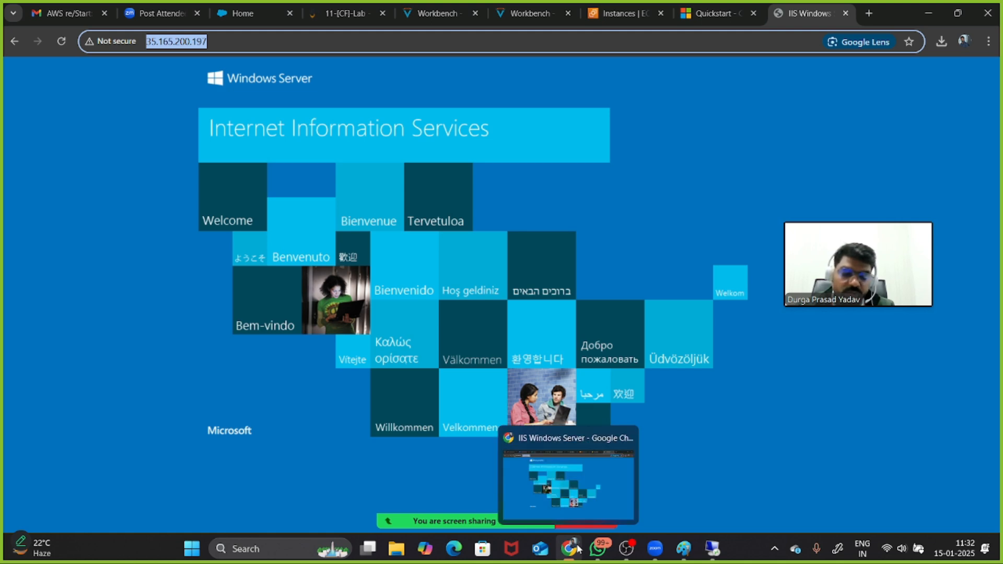
pyautogui.click(655, 549)
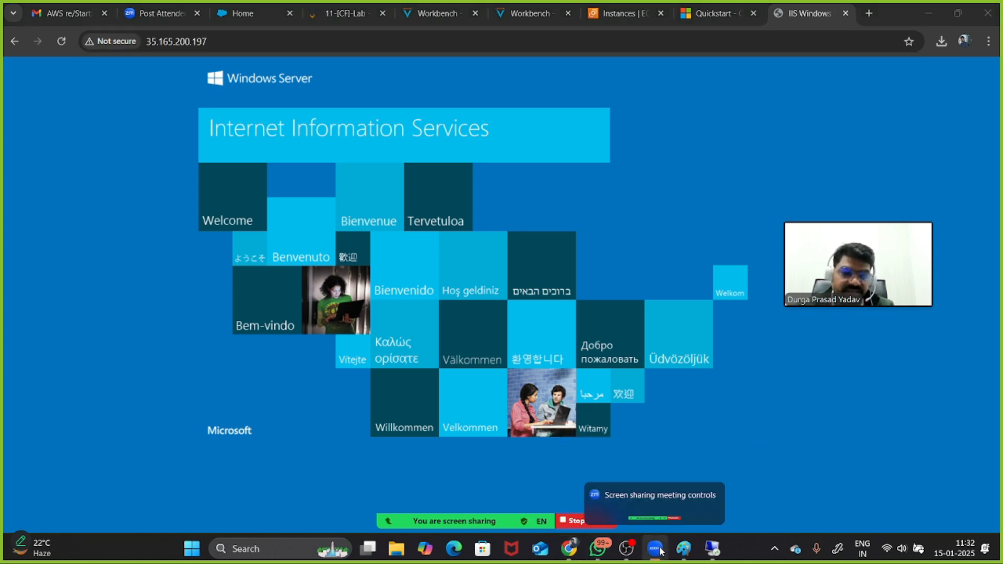
pyautogui.moveTo(914, 270)
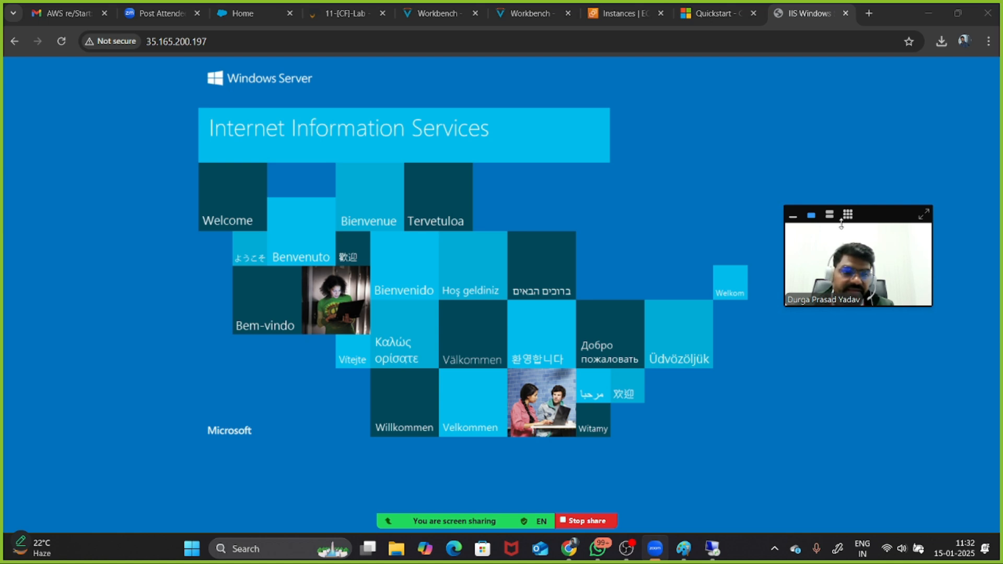
pyautogui.click(921, 212)
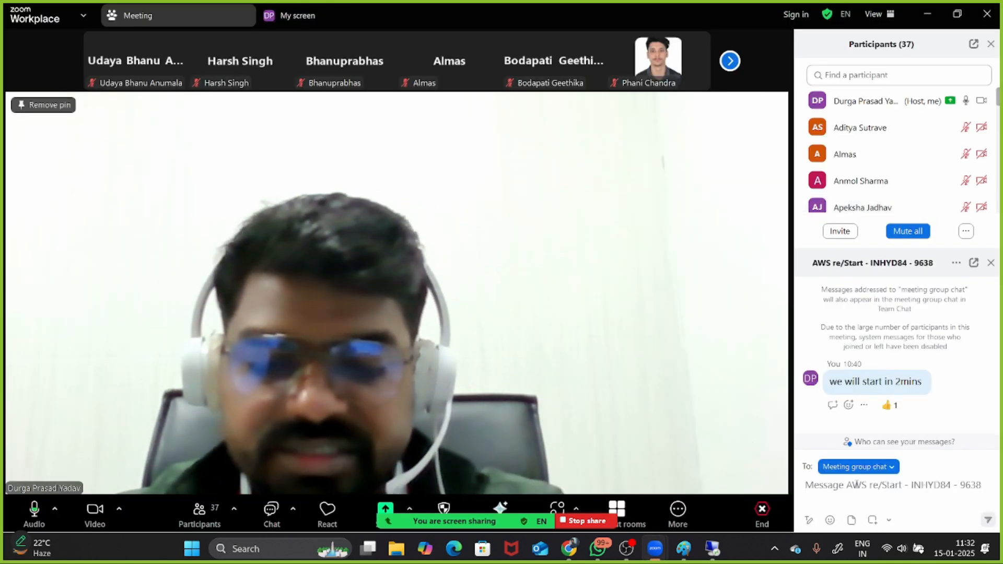
pyautogui.hotkey('ctrl', 'v')
pyautogui.press('Return')
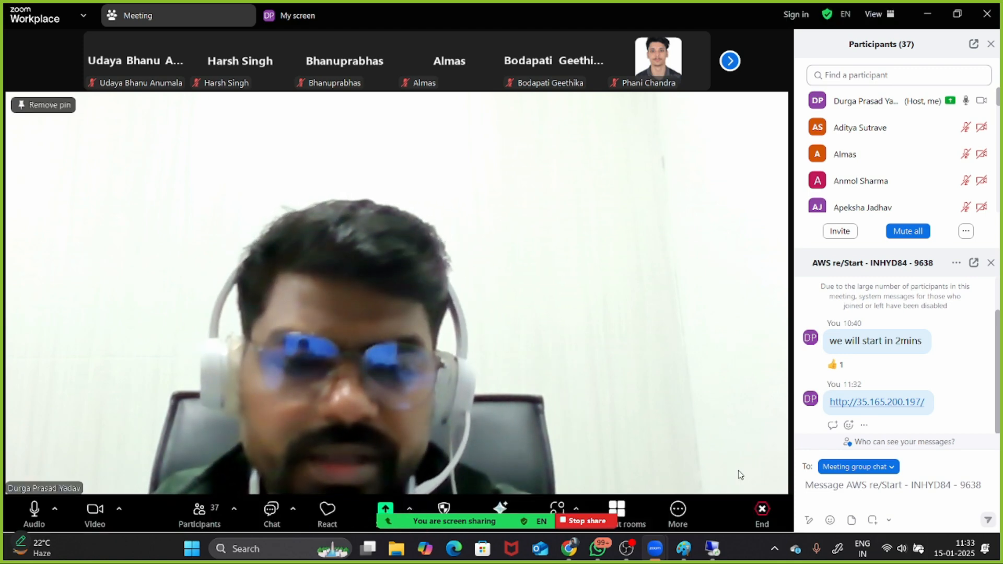
# Return to the EC2 console in Chrome and review Machine2's inbound security rules, examining the port 80 rule and its source
pyautogui.click(570, 549)
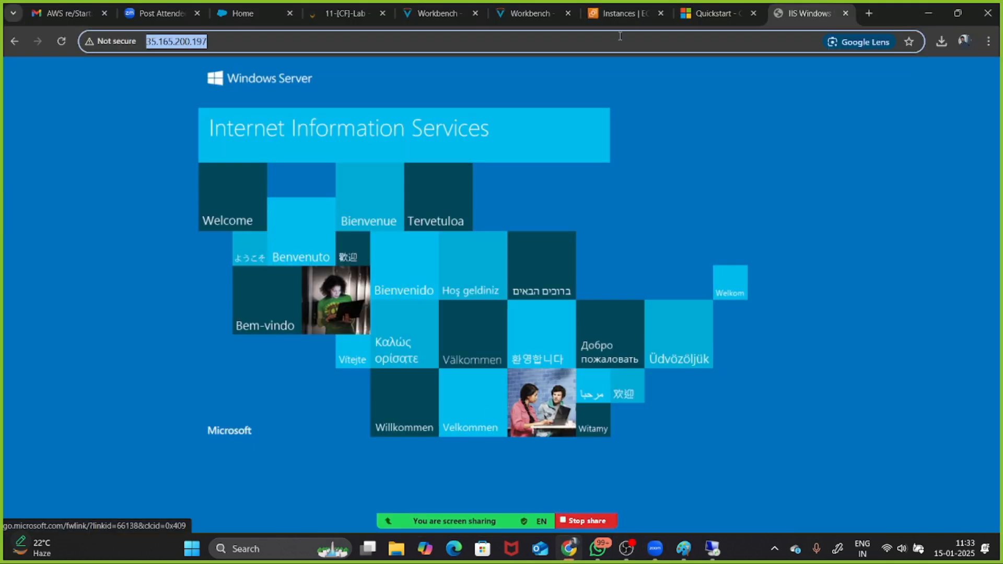
pyautogui.click(617, 12)
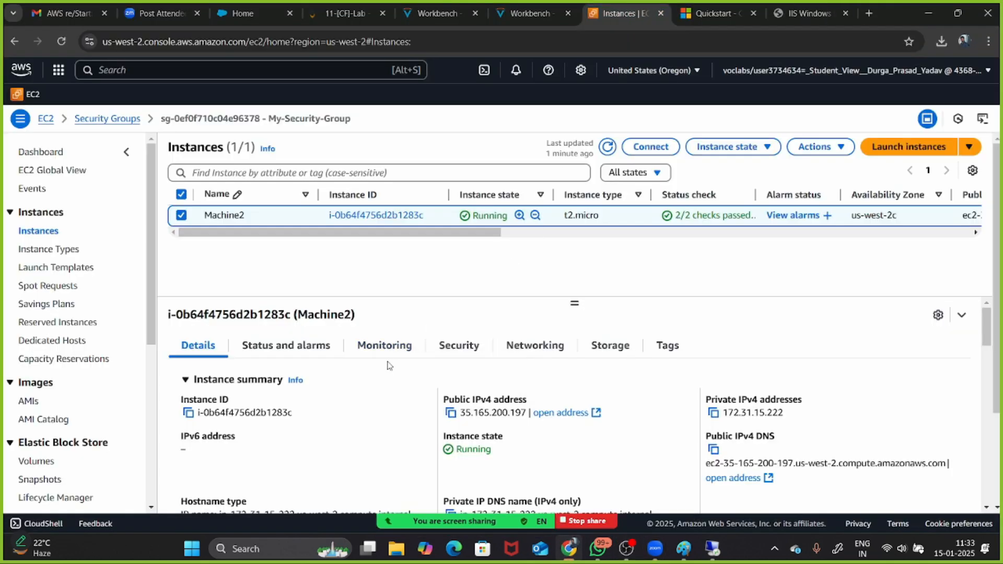
pyautogui.click(458, 347)
pyautogui.scroll(-2, 367, 381)
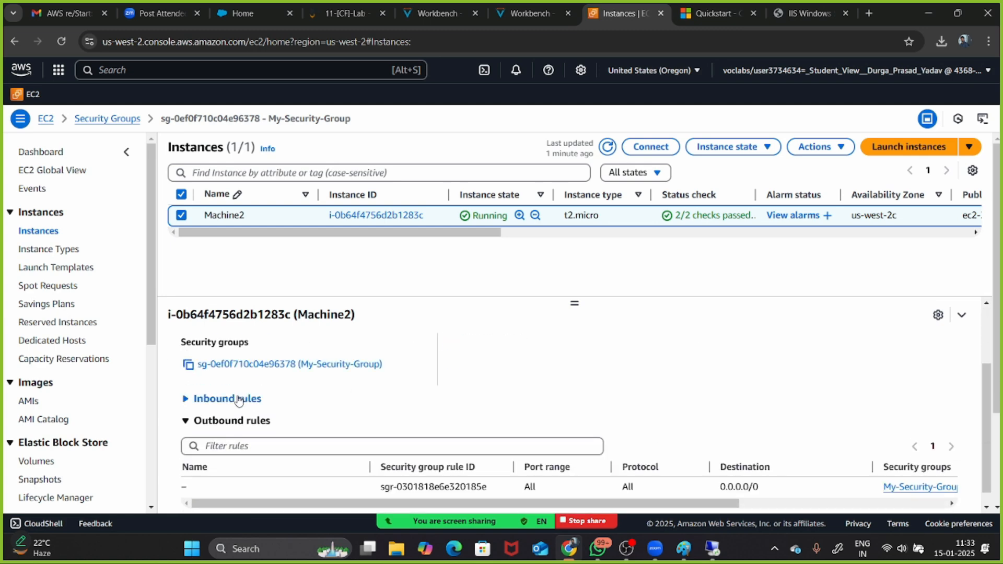
pyautogui.click(235, 398)
pyautogui.scroll(-3, 432, 399)
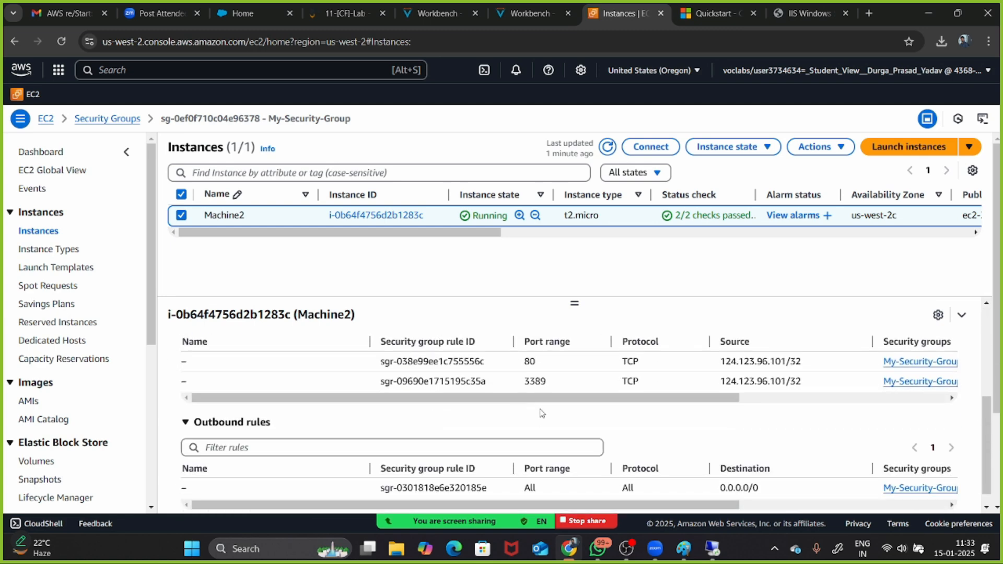
pyautogui.moveTo(524, 361); pyautogui.dragTo(547, 365)
pyautogui.moveTo(720, 361); pyautogui.dragTo(813, 357)
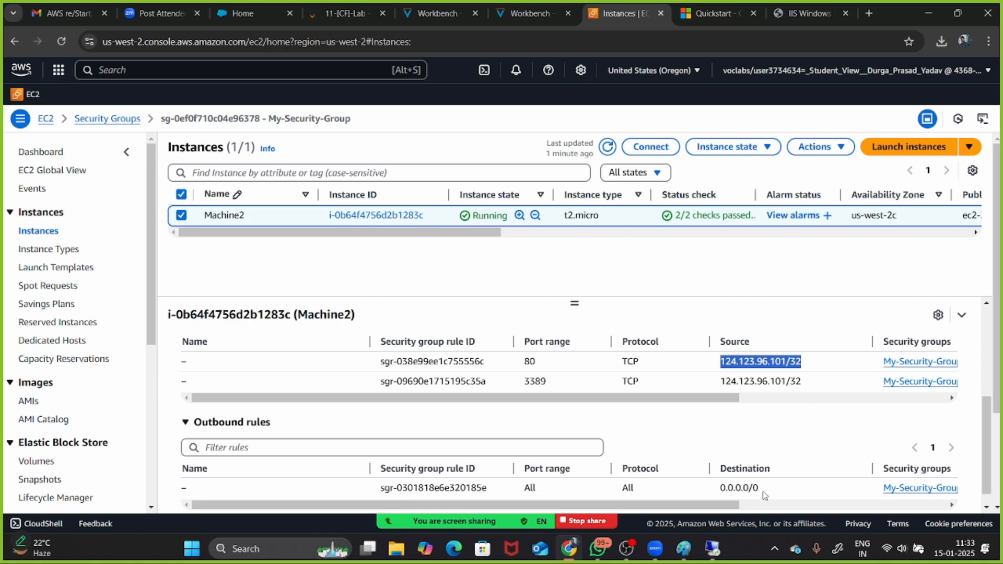
pyautogui.moveTo(714, 550)
pyautogui.click(733, 476)
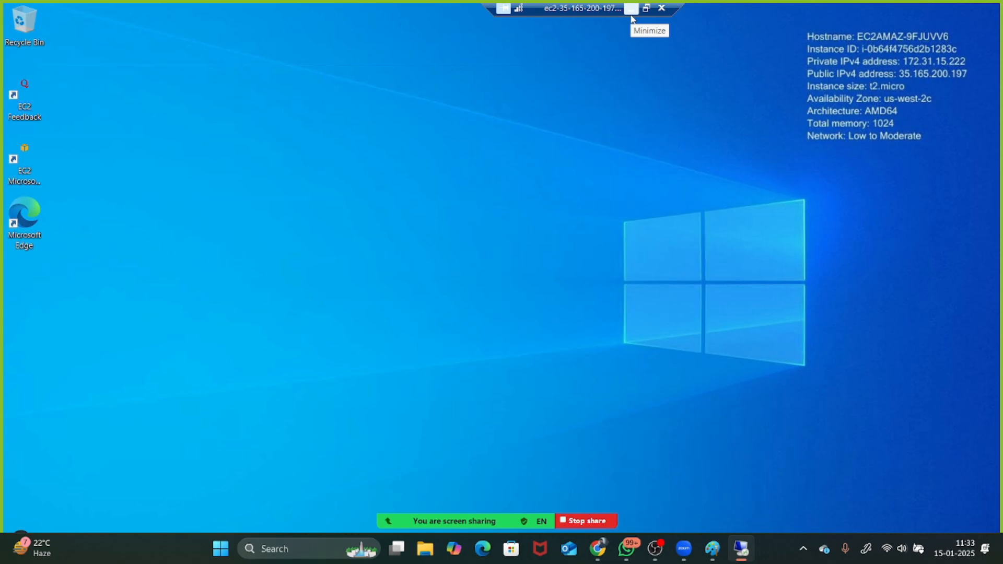
pyautogui.click(631, 16)
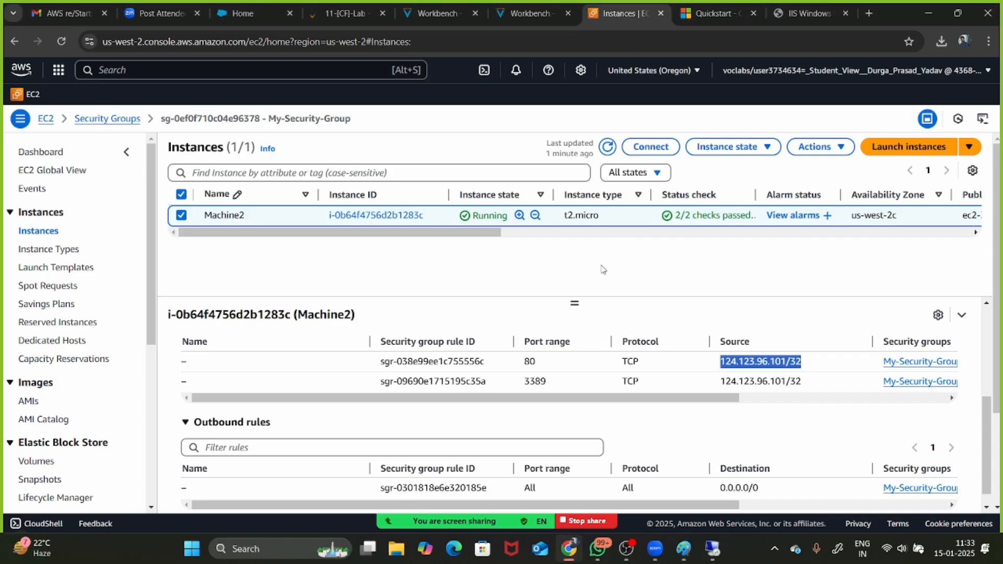
# Open My-Security-Group from Machine2's security details and bring up its inbound rules for editing
pyautogui.scroll(1, 491, 352)
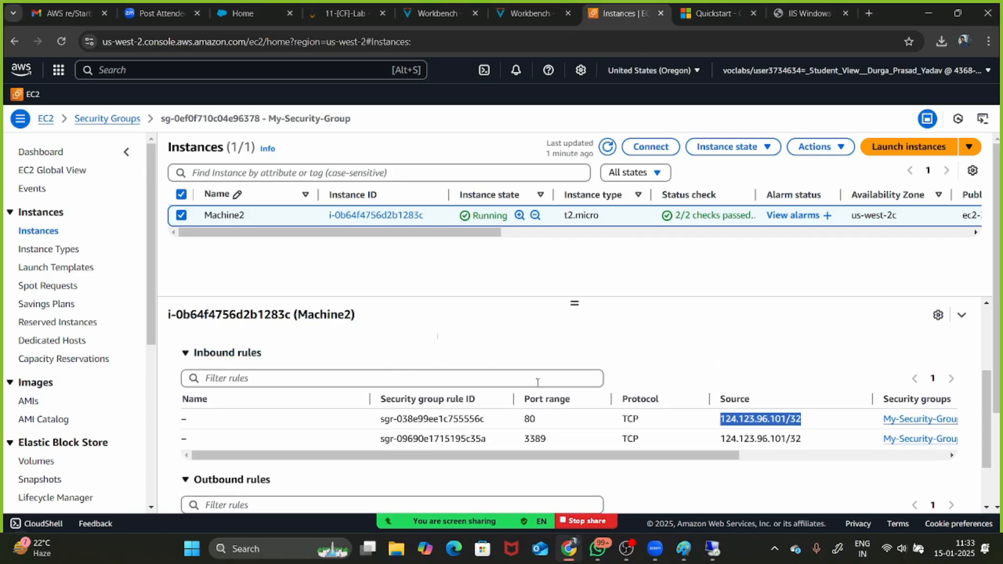
pyautogui.scroll(3, 554, 381)
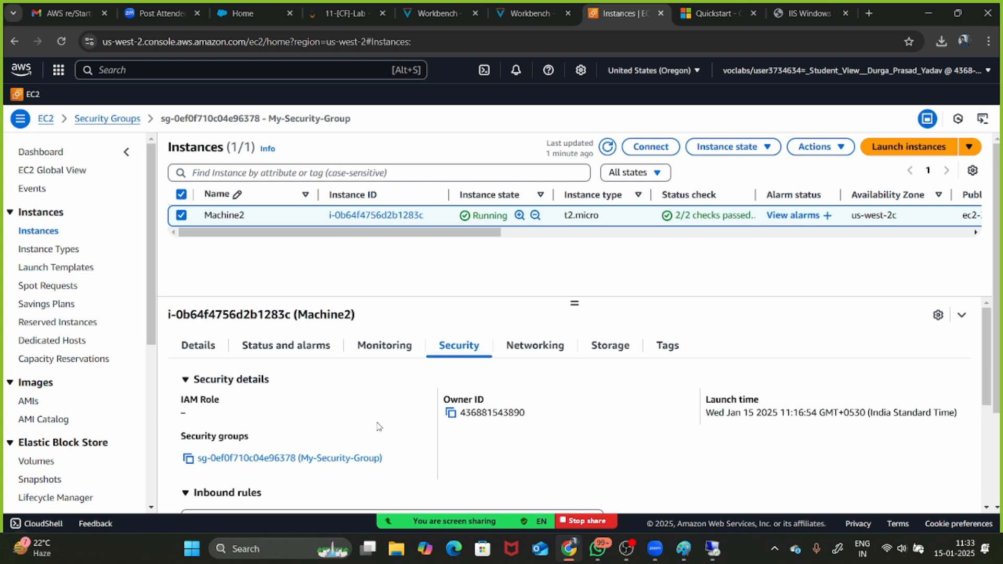
pyautogui.click(309, 464)
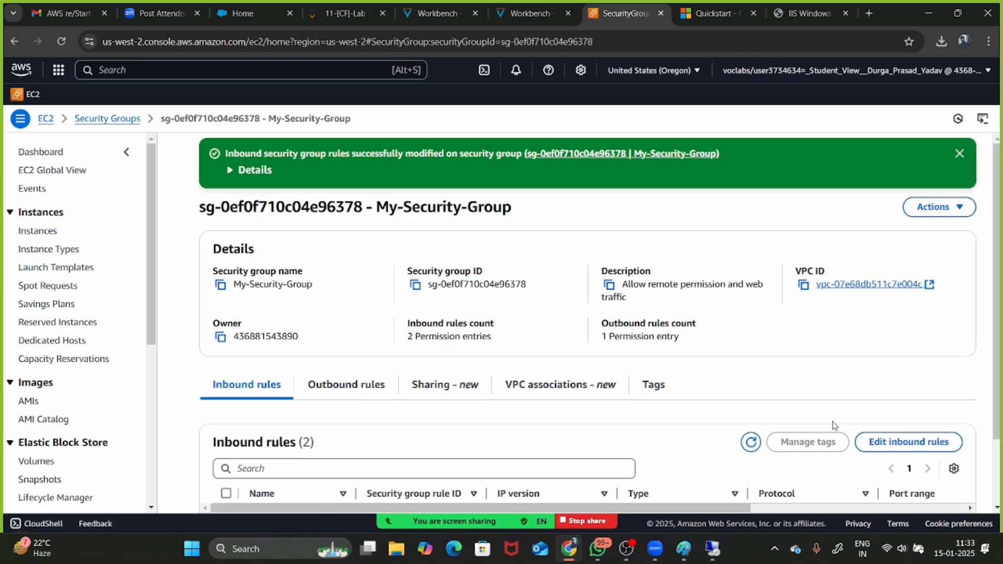
pyautogui.click(863, 444)
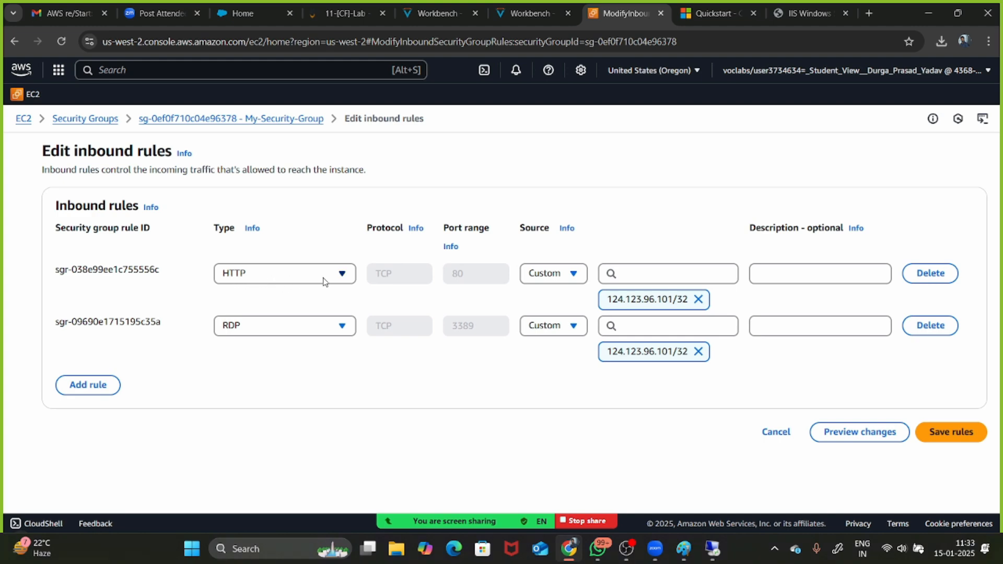
# Replace the HTTP rule's source with Anywhere (0.0.0.0/0) and save the inbound rules
pyautogui.click(699, 299)
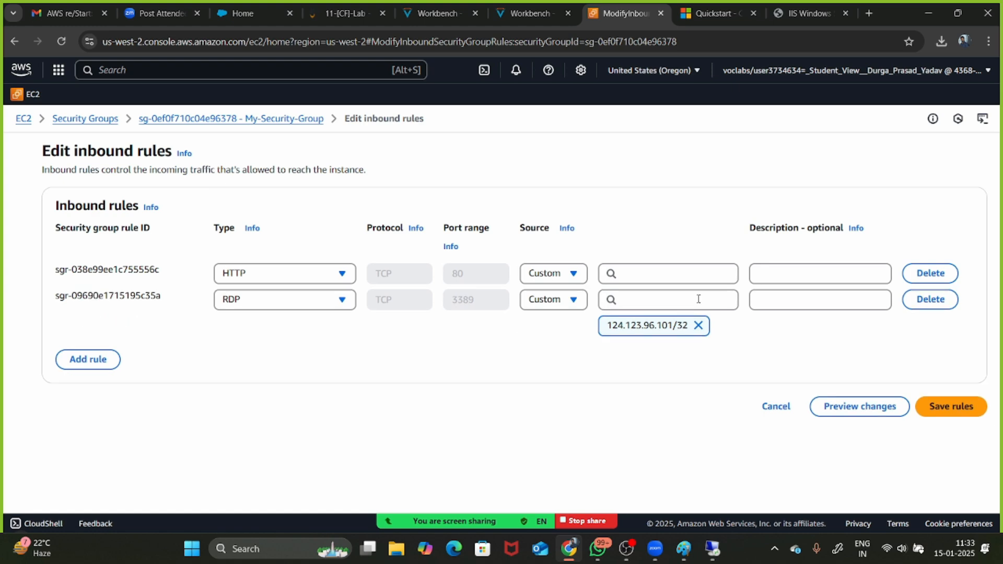
pyautogui.click(568, 268)
pyautogui.click(553, 355)
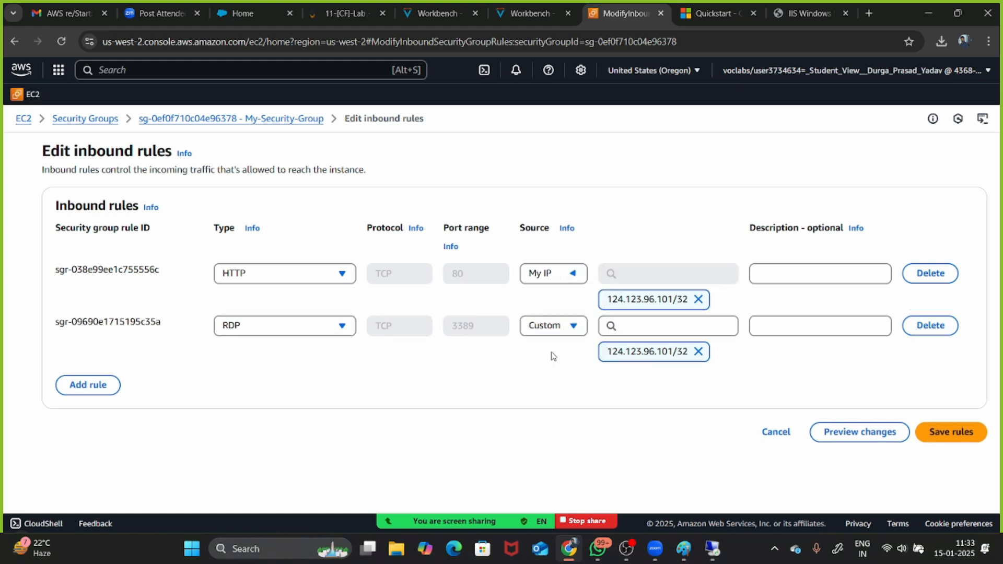
pyautogui.click(698, 299)
pyautogui.click(570, 274)
pyautogui.click(560, 317)
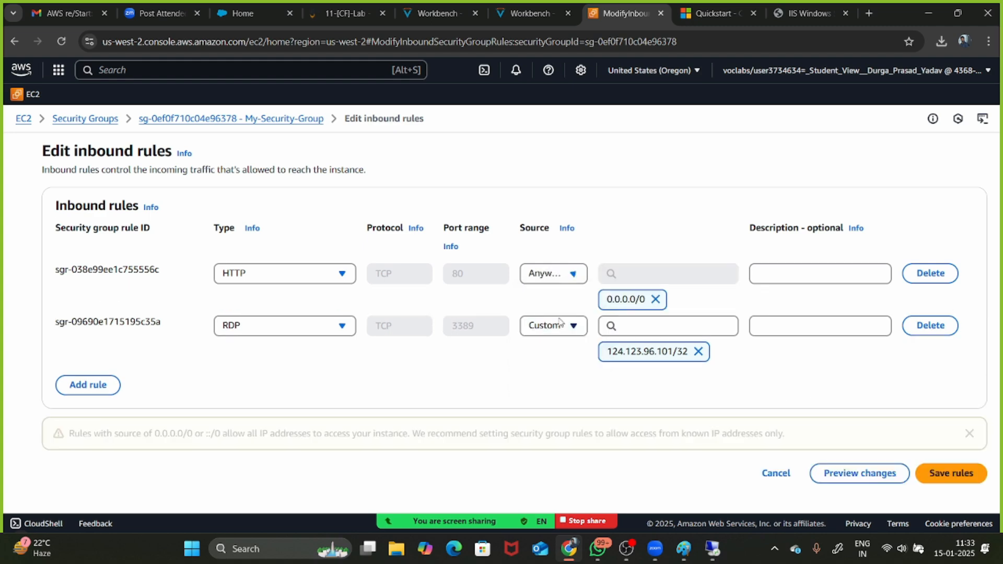
pyautogui.click(945, 472)
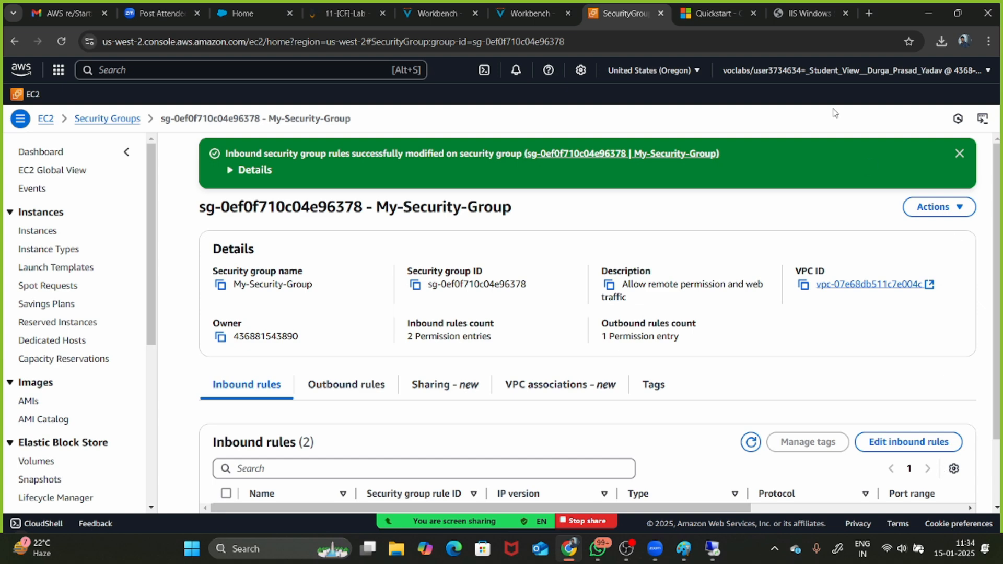
# Reload the IIS welcome page at 35.165.200.197 to check access under the saved HTTP rule
pyautogui.click(798, 14)
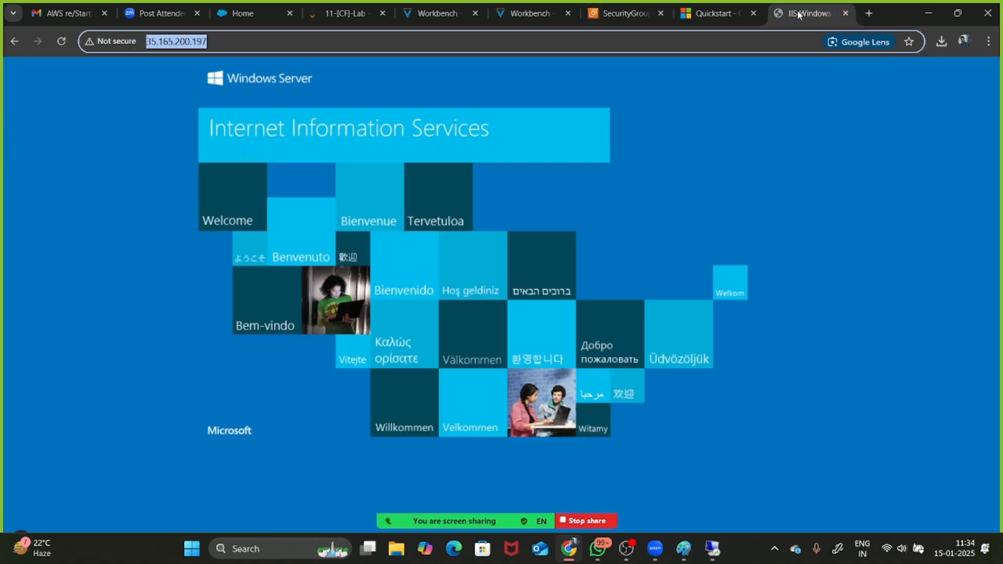
pyautogui.click(70, 43)
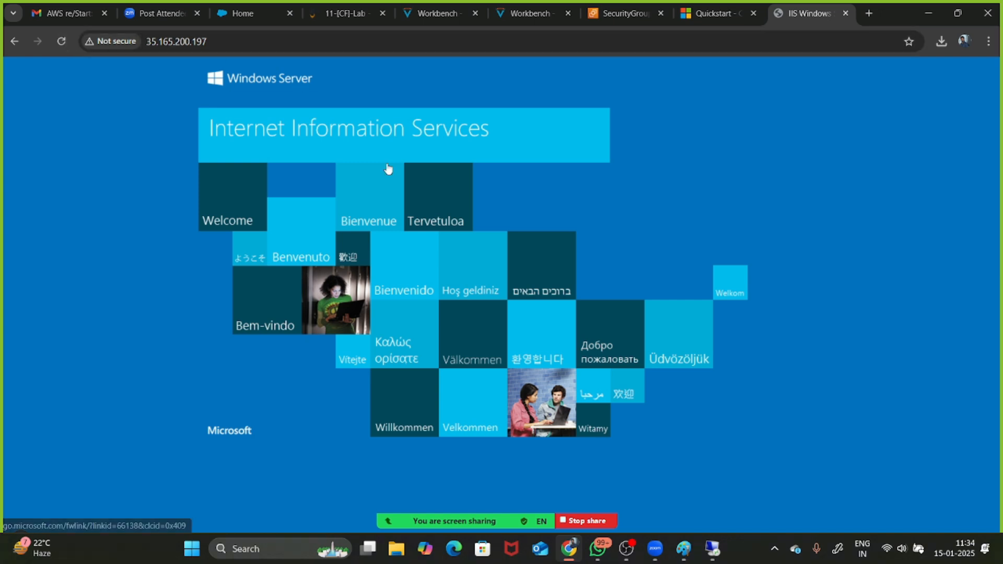
pyautogui.click(659, 505)
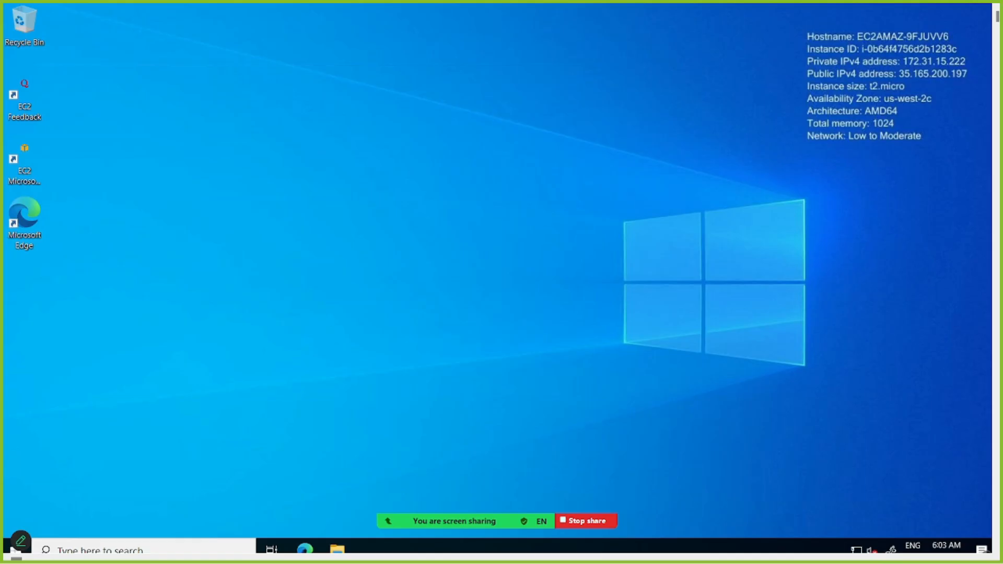
pyautogui.click(631, 8)
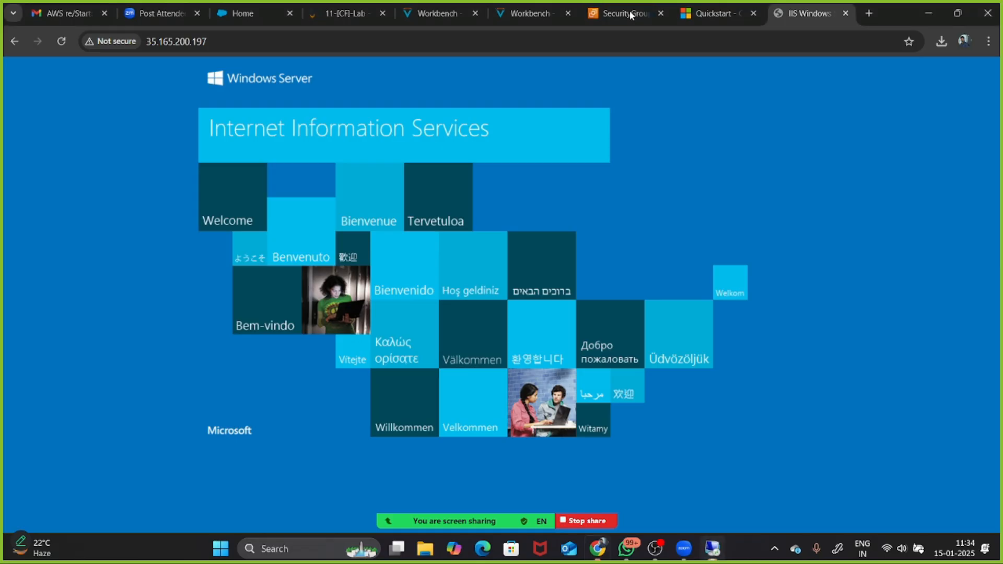
pyautogui.click(696, 15)
pyautogui.click(601, 10)
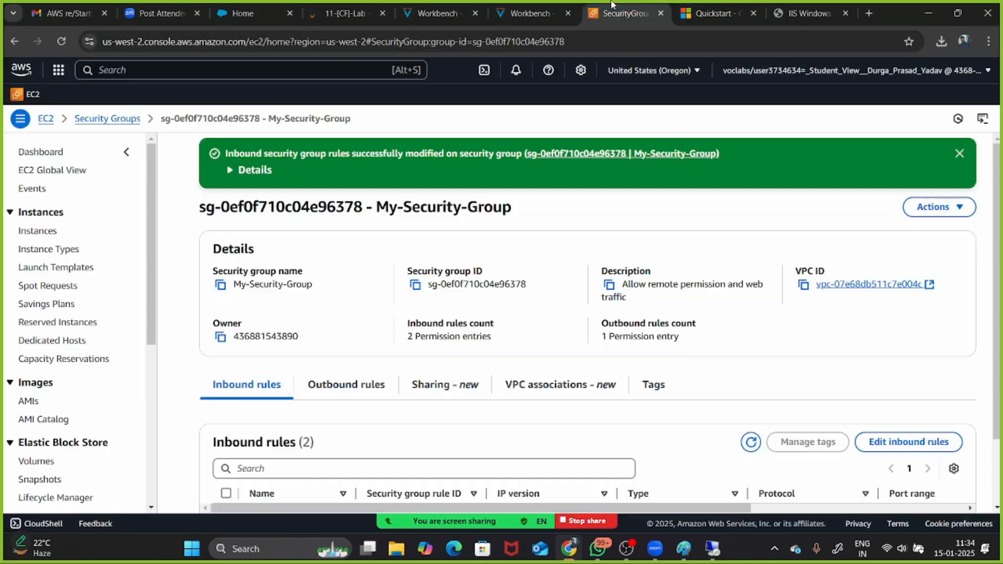
pyautogui.click(527, 8)
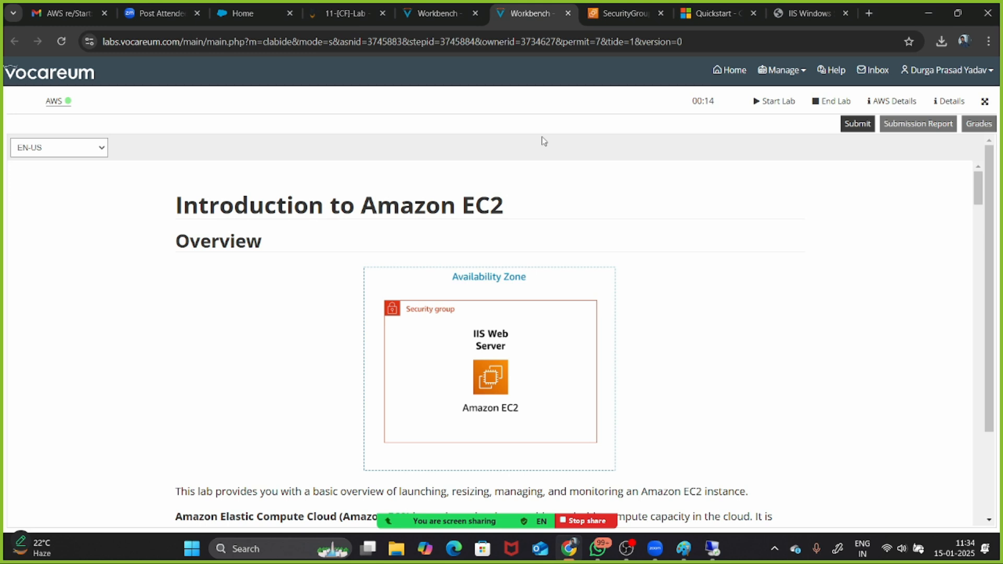
pyautogui.click(789, 18)
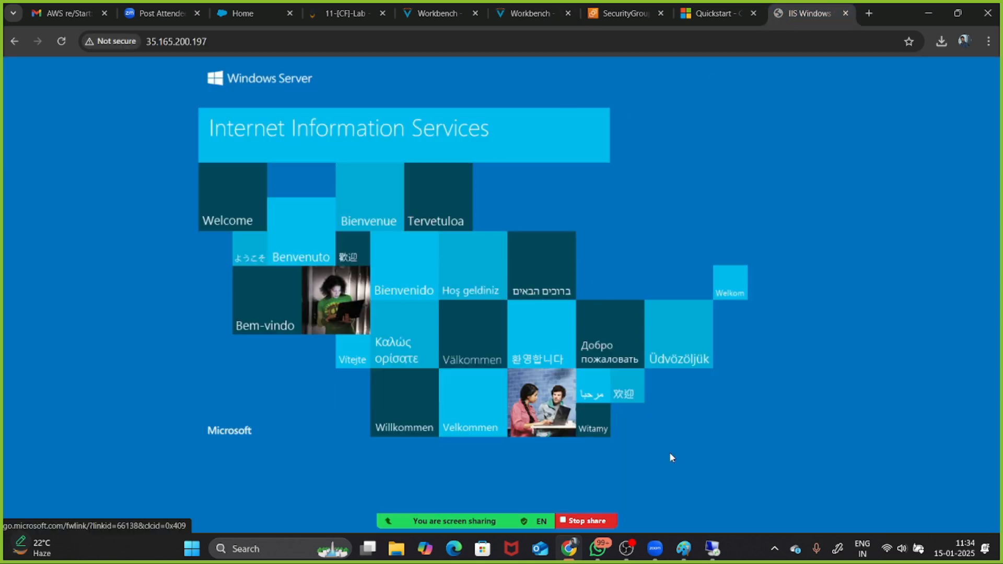
# Switch to Paint and start a new blank canvas, discarding the existing security group sketch without saving
pyautogui.click(681, 551)
pyautogui.click(17, 28)
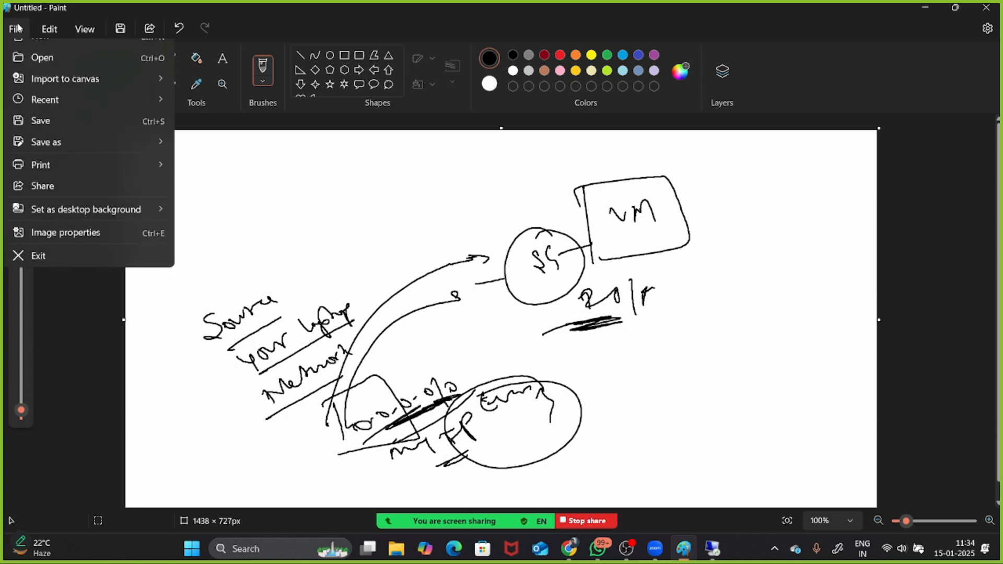
pyautogui.click(41, 52)
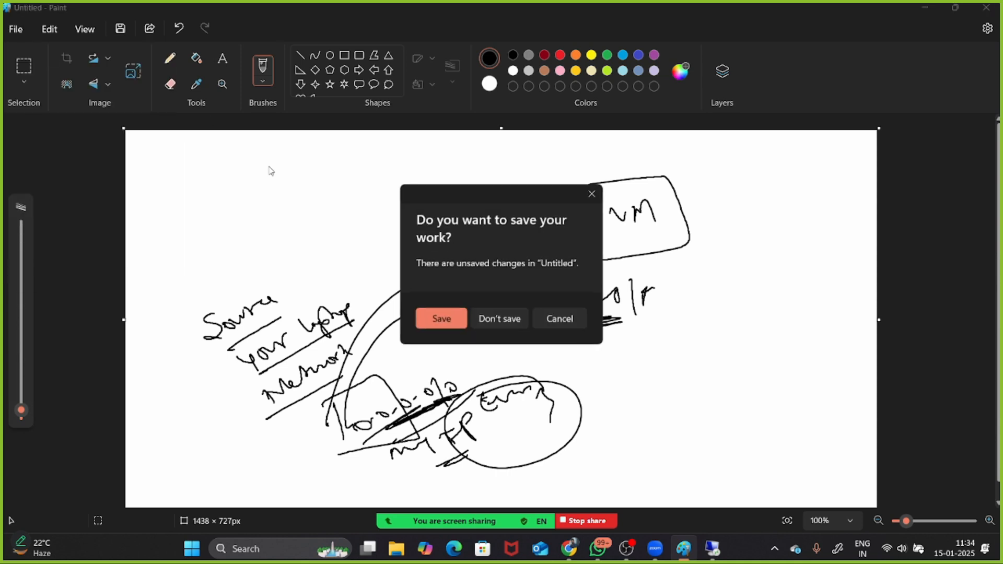
pyautogui.click(498, 320)
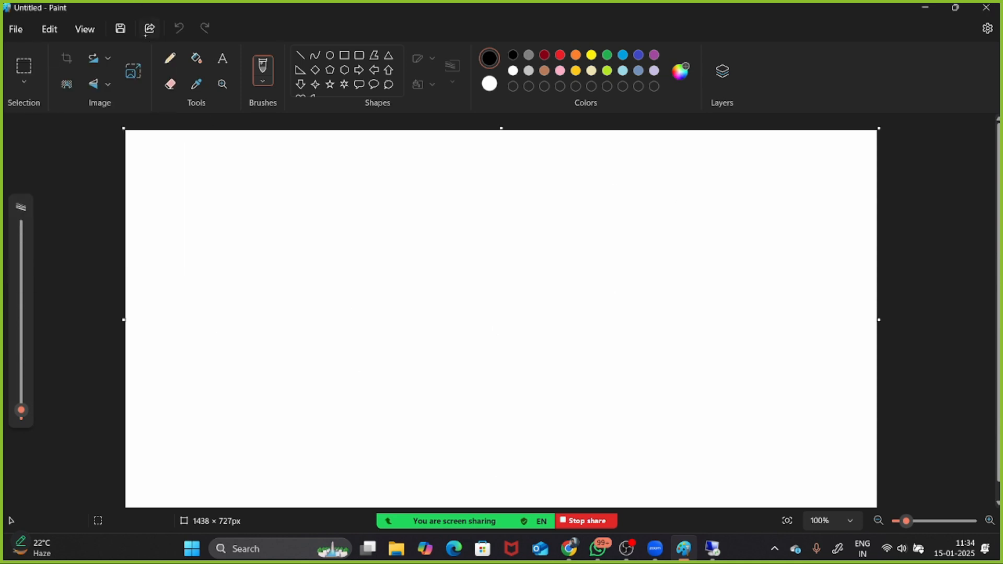
# Handwrite the heading "Elastic IP" in the canvas's upper-left area and underline it with several strokes
pyautogui.moveTo(175, 161)
pyautogui.mouseDown()
pyautogui.moveTo(191, 133)
pyautogui.moveTo(307, 153)
pyautogui.mouseUp()
pyautogui.moveTo(167, 199)
pyautogui.mouseDown()
pyautogui.moveTo(287, 167)
pyautogui.moveTo(257, 192)
pyautogui.mouseUp()
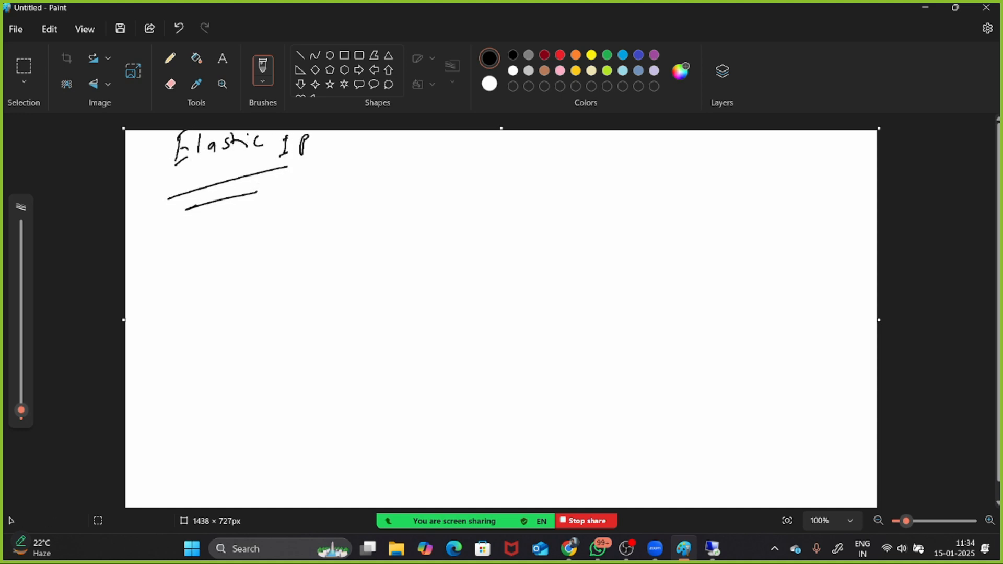
pyautogui.moveTo(147, 220); pyautogui.dragTo(264, 167)
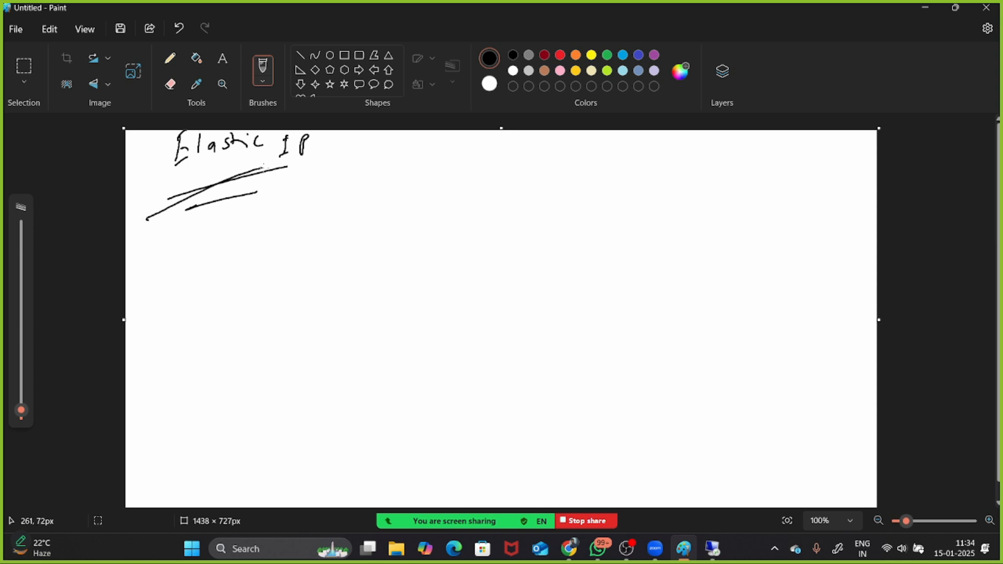
pyautogui.moveTo(181, 218); pyautogui.dragTo(253, 184)
# Handwrite an underlined "AWS" inside a box near the canvas's upper middle, with "1st" inside and "Amazon" above the box
pyautogui.moveTo(413, 211); pyautogui.dragTo(430, 201)
pyautogui.moveTo(439, 192); pyautogui.dragTo(460, 189)
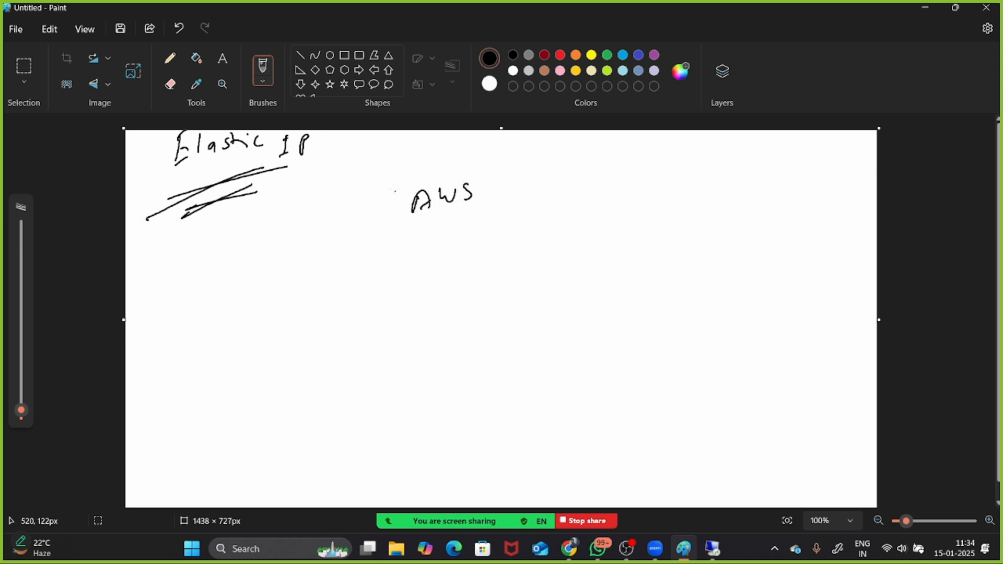
pyautogui.moveTo(388, 181)
pyautogui.mouseDown()
pyautogui.moveTo(479, 153)
pyautogui.moveTo(395, 236)
pyautogui.mouseUp()
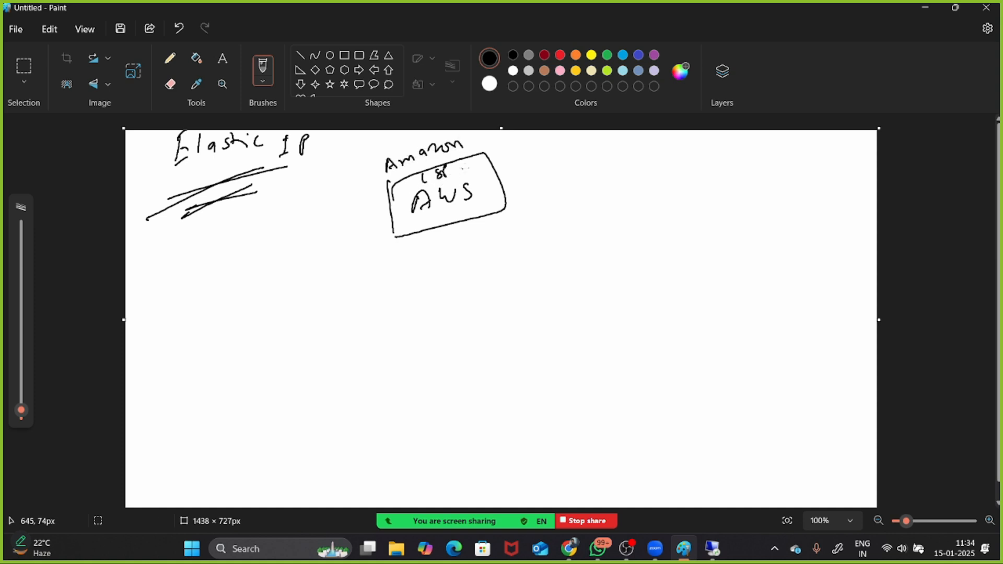
pyautogui.moveTo(417, 223); pyautogui.dragTo(473, 203)
# Handwrite "Pb IP" below the AWS box, toward the canvas's left side, and underline it twice
pyautogui.moveTo(271, 336); pyautogui.dragTo(286, 353)
pyautogui.moveTo(303, 330)
pyautogui.mouseDown()
pyautogui.moveTo(317, 324)
pyautogui.moveTo(327, 343)
pyautogui.mouseUp()
pyautogui.moveTo(328, 320); pyautogui.dragTo(330, 334)
pyautogui.moveTo(276, 374)
pyautogui.mouseDown()
pyautogui.moveTo(334, 342)
pyautogui.moveTo(339, 350)
pyautogui.mouseUp()
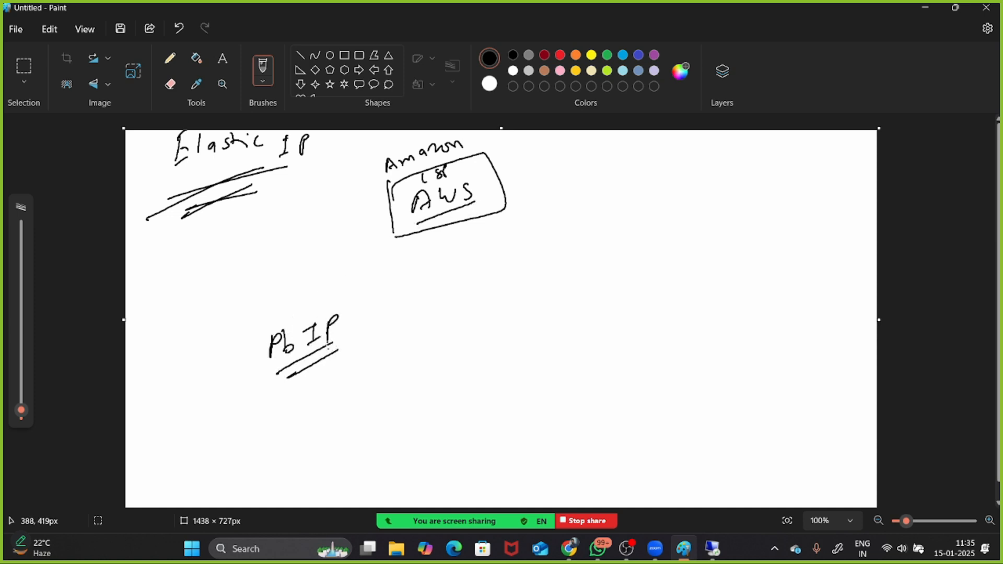
# Handwrite a boxed, underlined label beneath the Elastic IP heading and draw an arrow from it to the AWS box
pyautogui.moveTo(187, 245); pyautogui.dragTo(217, 241)
pyautogui.moveTo(161, 274)
pyautogui.mouseDown()
pyautogui.moveTo(240, 245)
pyautogui.moveTo(150, 230)
pyautogui.moveTo(183, 264)
pyautogui.mouseUp()
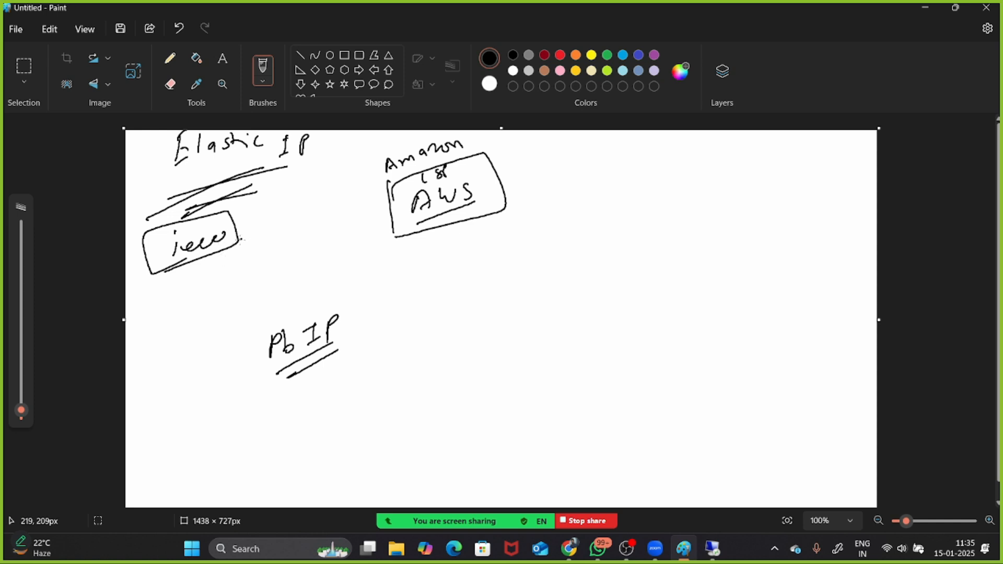
pyautogui.moveTo(240, 239); pyautogui.dragTo(389, 216)
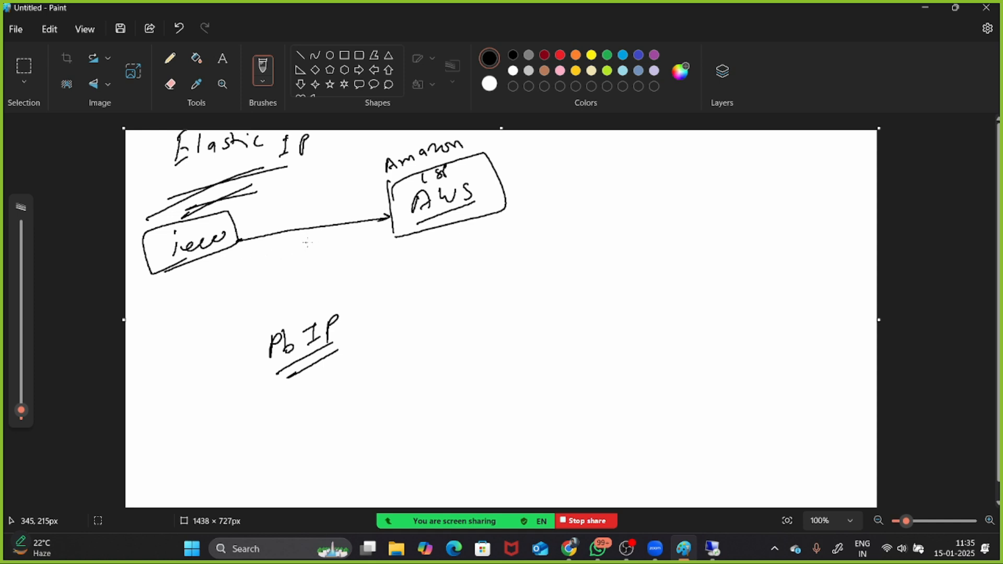
# Handwrite "2nd batch" and a circled "Pb" beneath the arrow, and draw a short arrow up to the AWS box
pyautogui.moveTo(304, 243)
pyautogui.mouseDown()
pyautogui.moveTo(316, 257)
pyautogui.moveTo(350, 240)
pyautogui.moveTo(367, 253)
pyautogui.moveTo(327, 244)
pyautogui.moveTo(341, 307)
pyautogui.mouseUp()
pyautogui.moveTo(345, 271); pyautogui.dragTo(411, 252)
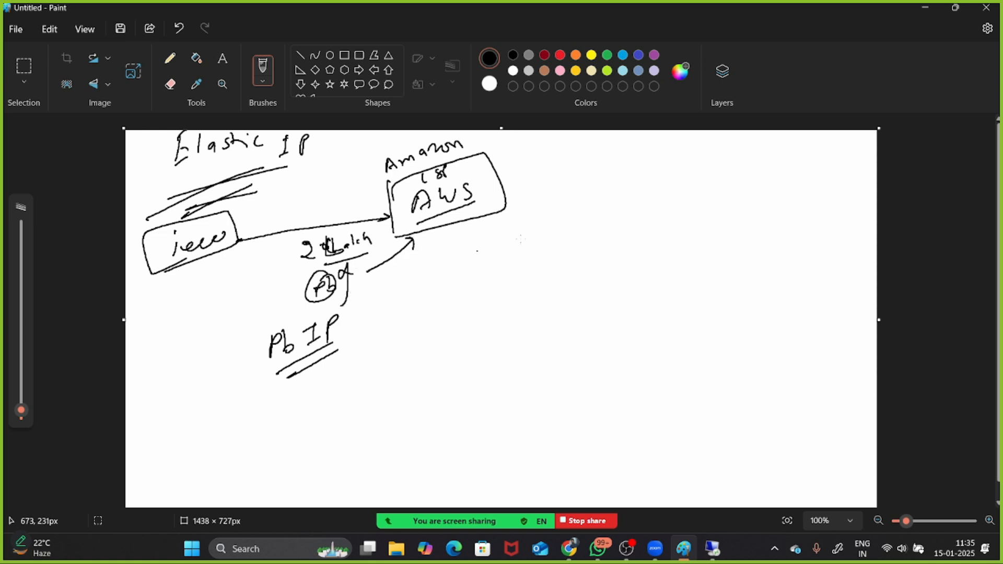
# Handwrite an underlined "Customer" heading on the canvas's upper right, sketch a ticked box beneath it, and tick the AWS box
pyautogui.moveTo(656, 161)
pyautogui.mouseDown()
pyautogui.moveTo(644, 178)
pyautogui.moveTo(752, 157)
pyautogui.mouseUp()
pyautogui.moveTo(664, 194); pyautogui.dragTo(740, 174)
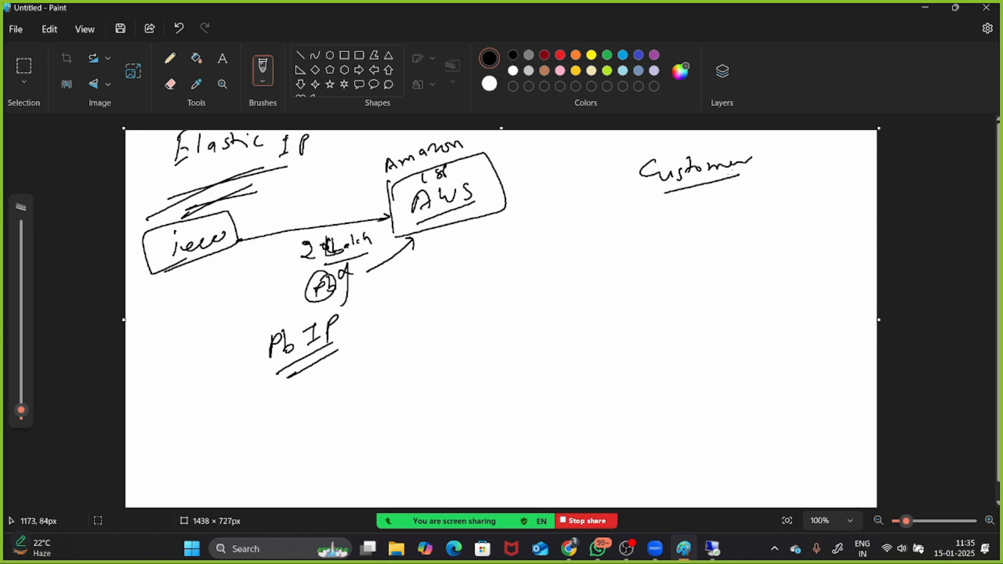
pyautogui.moveTo(652, 237)
pyautogui.mouseDown()
pyautogui.moveTo(659, 246)
pyautogui.moveTo(676, 235)
pyautogui.mouseUp()
pyautogui.moveTo(472, 220); pyautogui.dragTo(491, 223)
pyautogui.moveTo(359, 268); pyautogui.dragTo(378, 257)
pyautogui.moveTo(690, 228)
pyautogui.mouseDown()
pyautogui.moveTo(689, 217)
pyautogui.moveTo(803, 238)
pyautogui.moveTo(681, 235)
pyautogui.mouseUp()
# Handwrite the IP address "22.33.44.55" just above the customer's box and join it to the box with a short stroke
pyautogui.moveTo(700, 199)
pyautogui.mouseDown()
pyautogui.moveTo(714, 210)
pyautogui.moveTo(716, 201)
pyautogui.moveTo(778, 202)
pyautogui.mouseUp()
pyautogui.click(762, 197)
pyautogui.moveTo(780, 189); pyautogui.dragTo(789, 204)
pyautogui.click(800, 198)
pyautogui.moveTo(805, 188); pyautogui.dragTo(805, 201)
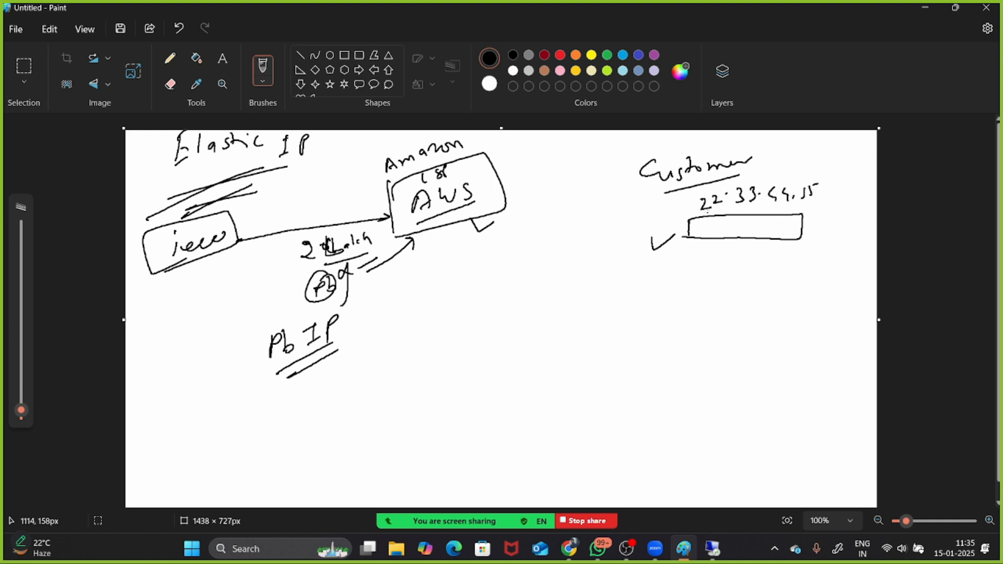
pyautogui.moveTo(696, 201); pyautogui.dragTo(691, 212)
# Handwrite and underline "1.99999" below the AWS box, and draw a second ticked box under the customer's first one
pyautogui.click(448, 266)
pyautogui.moveTo(445, 251)
pyautogui.mouseDown()
pyautogui.moveTo(440, 272)
pyautogui.moveTo(465, 256)
pyautogui.moveTo(458, 271)
pyautogui.moveTo(475, 254)
pyautogui.moveTo(471, 268)
pyautogui.moveTo(485, 256)
pyautogui.moveTo(482, 267)
pyautogui.mouseUp()
pyautogui.moveTo(498, 255)
pyautogui.mouseDown()
pyautogui.moveTo(495, 267)
pyautogui.moveTo(505, 268)
pyautogui.mouseUp()
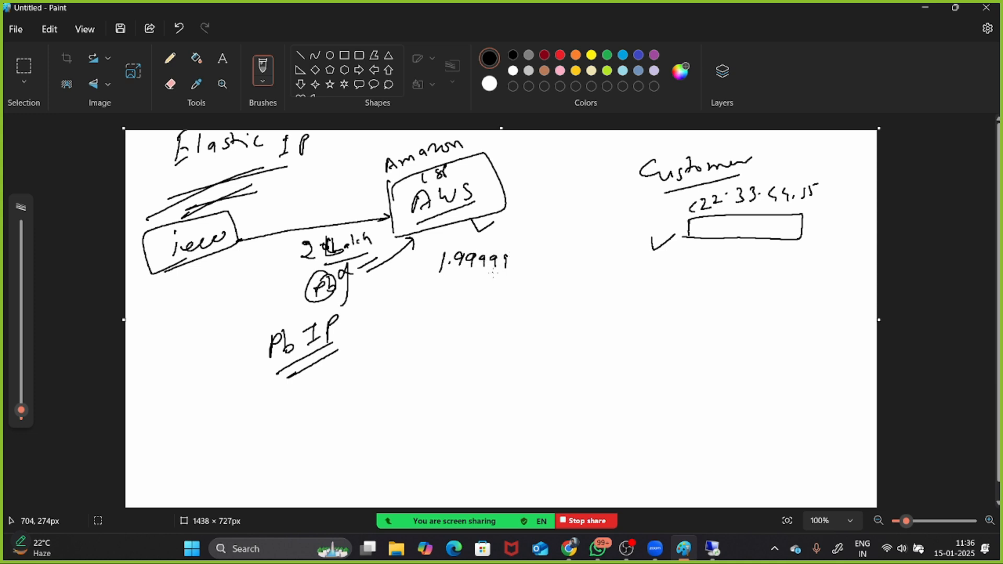
pyautogui.moveTo(436, 285); pyautogui.dragTo(503, 274)
pyautogui.moveTo(698, 281)
pyautogui.mouseDown()
pyautogui.moveTo(698, 261)
pyautogui.moveTo(780, 272)
pyautogui.moveTo(648, 288)
pyautogui.moveTo(681, 265)
pyautogui.mouseUp()
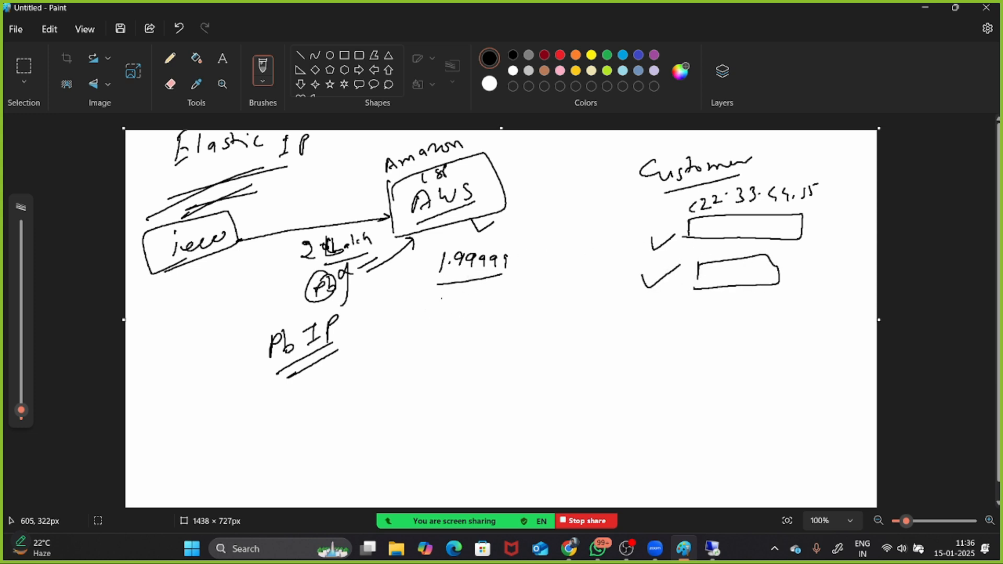
# Handwrite "1.9" beneath the underlined number below the AWS box and scrawl a crossing-out stroke over both
pyautogui.click(453, 301)
pyautogui.moveTo(443, 298)
pyautogui.mouseDown()
pyautogui.moveTo(442, 310)
pyautogui.moveTo(459, 307)
pyautogui.mouseUp()
pyautogui.moveTo(470, 252)
pyautogui.mouseDown()
pyautogui.moveTo(444, 307)
pyautogui.moveTo(469, 261)
pyautogui.mouseUp()
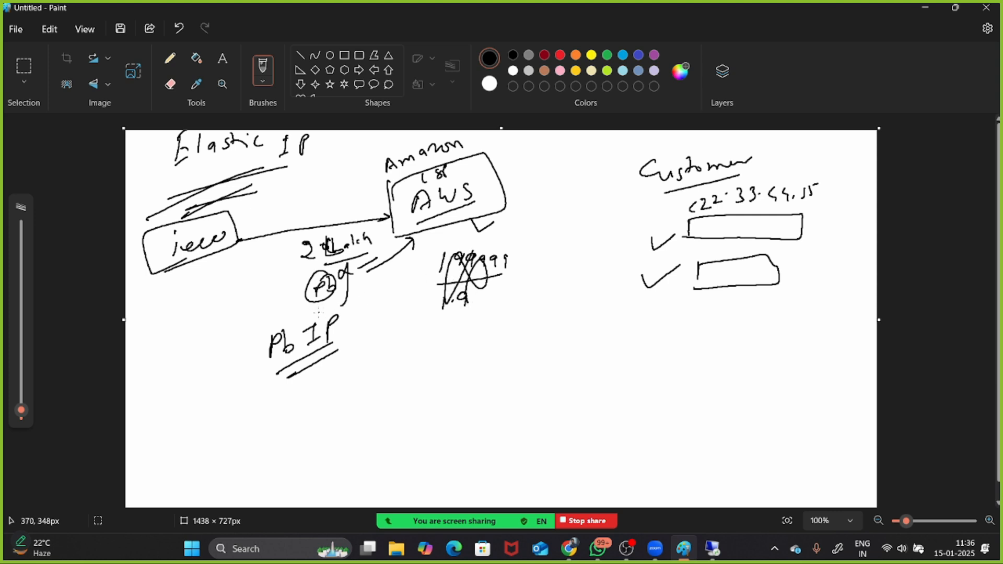
# Scribble over "2nd batch" and handwrite a double-underlined "10 IP" beside it
pyautogui.moveTo(305, 246)
pyautogui.mouseDown()
pyautogui.moveTo(351, 239)
pyautogui.moveTo(315, 258)
pyautogui.mouseUp()
pyautogui.moveTo(241, 264); pyautogui.dragTo(240, 277)
pyautogui.moveTo(255, 267); pyautogui.dragTo(259, 267)
pyautogui.moveTo(269, 258)
pyautogui.mouseDown()
pyautogui.moveTo(266, 275)
pyautogui.moveTo(282, 258)
pyautogui.moveTo(277, 283)
pyautogui.mouseUp()
pyautogui.moveTo(267, 288); pyautogui.dragTo(283, 286)
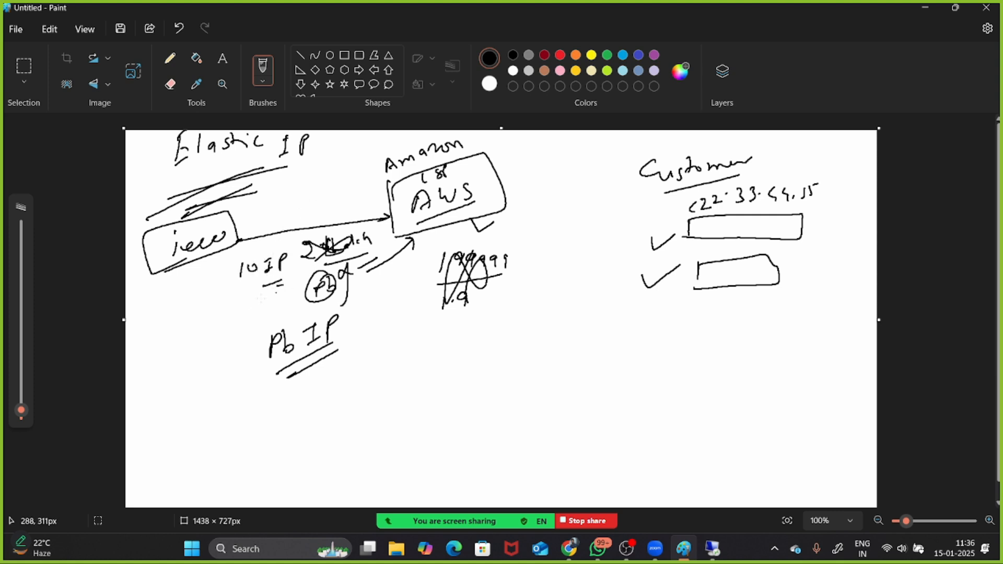
# Draw a tall box at the canvas's lower left and handwrite two rows of sample IP digits in it, starting with "1.2.3"
pyautogui.moveTo(169, 336); pyautogui.dragTo(167, 448)
pyautogui.moveTo(160, 361)
pyautogui.mouseDown()
pyautogui.moveTo(163, 348)
pyautogui.moveTo(246, 401)
pyautogui.moveTo(178, 469)
pyautogui.moveTo(168, 430)
pyautogui.mouseUp()
pyautogui.moveTo(182, 348); pyautogui.dragTo(181, 364)
pyautogui.moveTo(194, 342); pyautogui.dragTo(207, 355)
pyautogui.moveTo(215, 337); pyautogui.dragTo(230, 352)
pyautogui.moveTo(238, 333); pyautogui.dragTo(244, 356)
pyautogui.moveTo(182, 383); pyautogui.dragTo(186, 397)
pyautogui.moveTo(206, 368)
pyautogui.mouseDown()
pyautogui.moveTo(214, 383)
pyautogui.moveTo(242, 362)
pyautogui.mouseUp()
pyautogui.moveTo(248, 368); pyautogui.dragTo(237, 373)
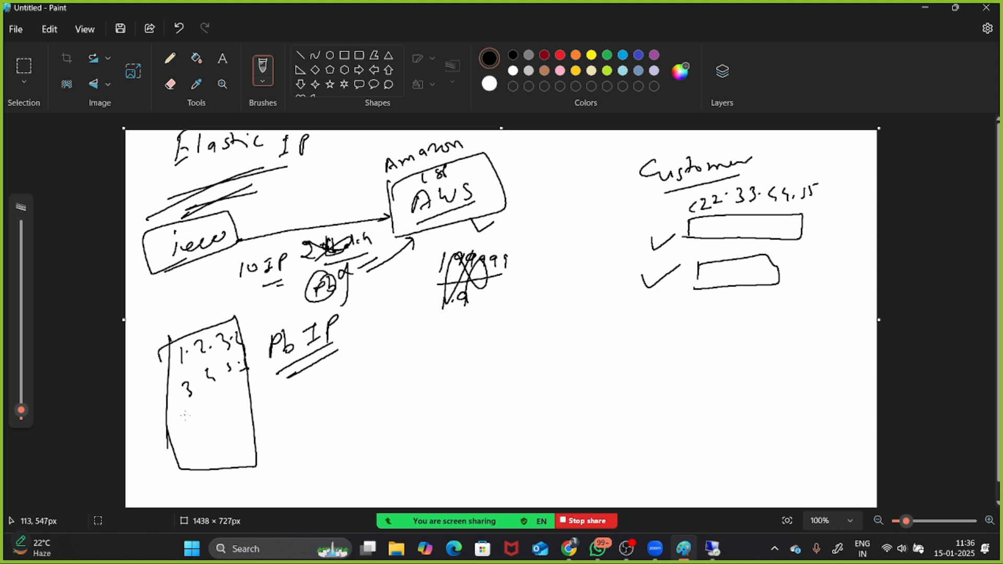
# Fill the rest of the tall box with more IP digits and draw an arrow to it from "10 IP"
pyautogui.moveTo(184, 412); pyautogui.dragTo(195, 430)
pyautogui.moveTo(217, 397)
pyautogui.mouseDown()
pyautogui.moveTo(224, 403)
pyautogui.moveTo(232, 395)
pyautogui.mouseUp()
pyautogui.moveTo(237, 383); pyautogui.dragTo(243, 391)
pyautogui.moveTo(207, 441); pyautogui.dragTo(207, 473)
pyautogui.moveTo(222, 423); pyautogui.dragTo(231, 451)
pyautogui.moveTo(224, 280); pyautogui.dragTo(210, 319)
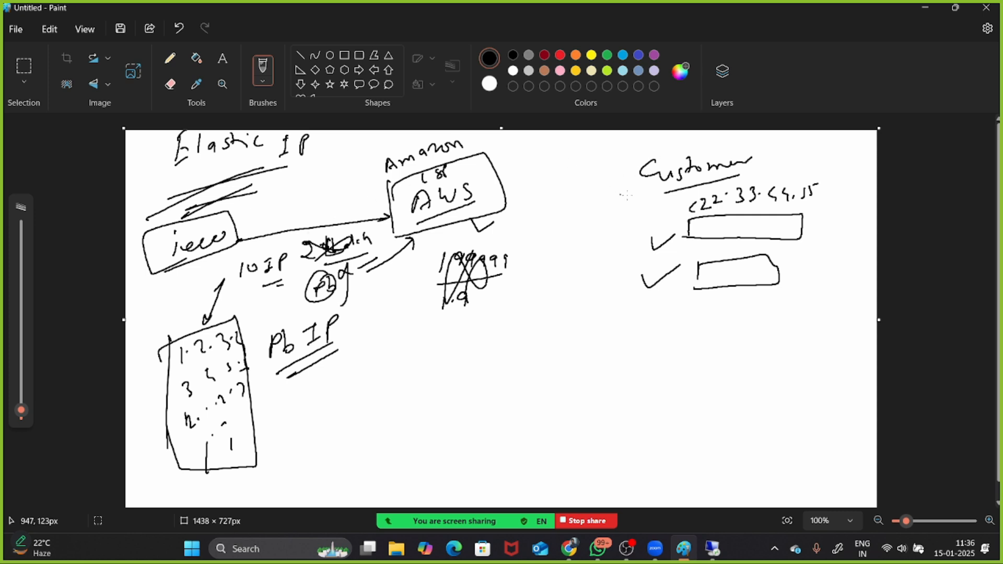
# Add strokes beside both customer boxes and a column of further tick marks beneath them
pyautogui.moveTo(646, 231); pyautogui.dragTo(658, 226)
pyautogui.moveTo(801, 228); pyautogui.dragTo(835, 214)
pyautogui.moveTo(245, 379); pyautogui.dragTo(258, 364)
pyautogui.click(604, 299)
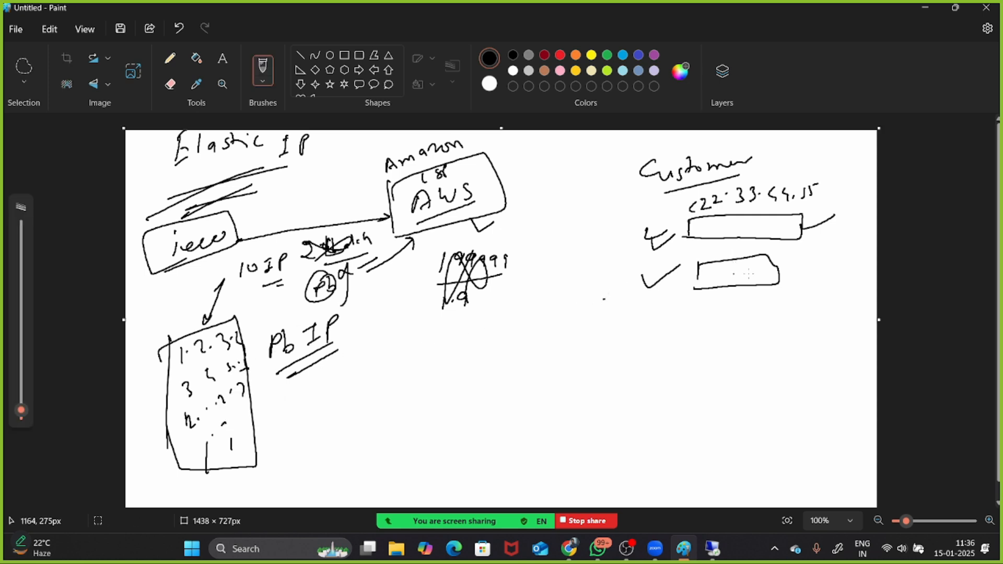
pyautogui.moveTo(779, 267); pyautogui.dragTo(807, 263)
pyautogui.moveTo(637, 305); pyautogui.dragTo(668, 309)
pyautogui.moveTo(631, 330); pyautogui.dragTo(657, 329)
pyautogui.moveTo(635, 337); pyautogui.dragTo(632, 344)
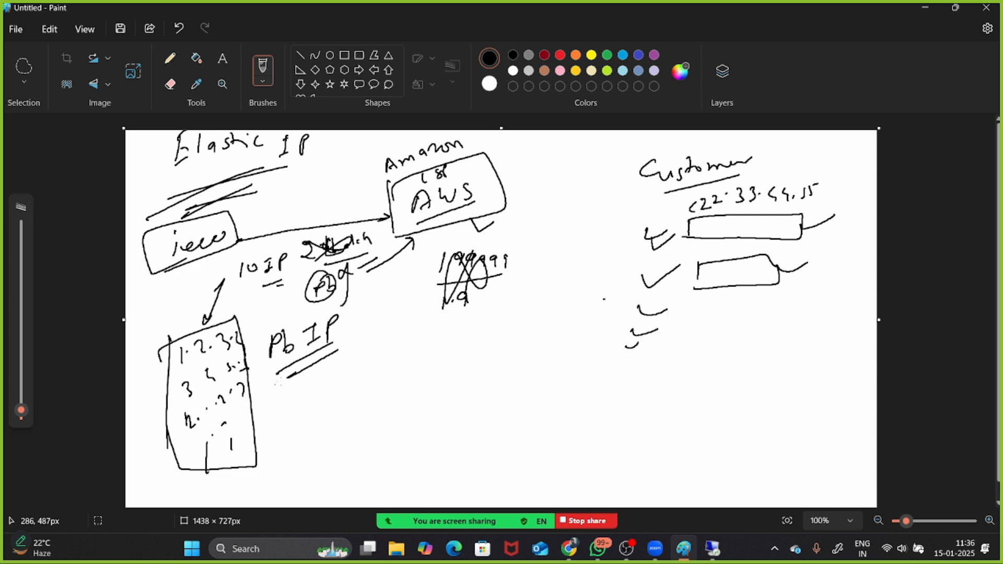
# Handwrite "less" below "Pb IP" and replace the lower tick marks under the customer boxes with a circled label
pyautogui.moveTo(365, 385); pyautogui.dragTo(398, 370)
pyautogui.moveTo(627, 336)
pyautogui.mouseDown()
pyautogui.moveTo(624, 361)
pyautogui.moveTo(646, 354)
pyautogui.mouseUp()
pyautogui.moveTo(629, 333)
pyautogui.mouseDown()
pyautogui.moveTo(622, 371)
pyautogui.moveTo(633, 334)
pyautogui.mouseUp()
pyautogui.moveTo(612, 342); pyautogui.dragTo(658, 330)
# Scribble over the IP list's corner and the first customer tick, underline the customer's IP, and curve a line back to the list
pyautogui.moveTo(169, 344); pyautogui.dragTo(150, 342)
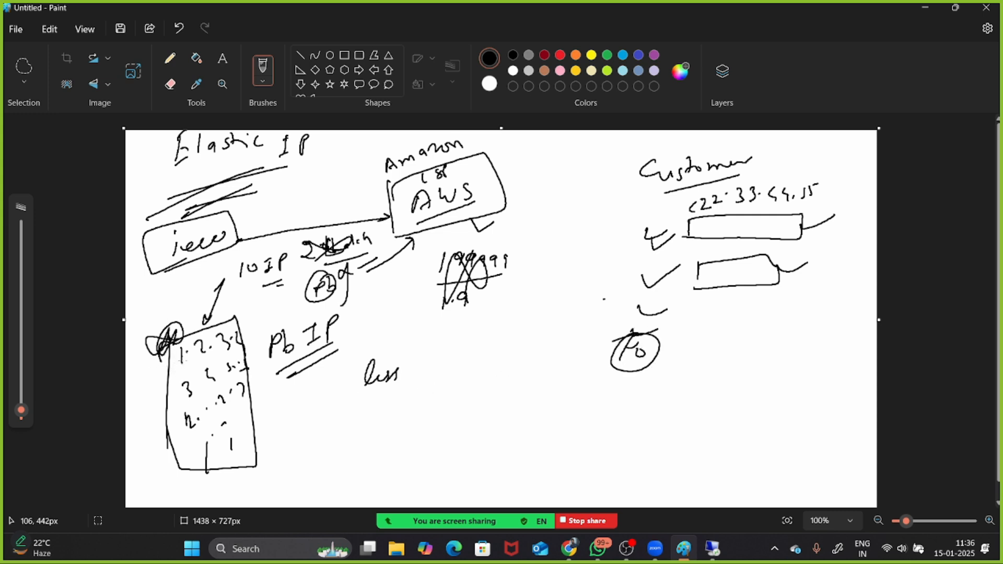
pyautogui.moveTo(647, 235)
pyautogui.mouseDown()
pyautogui.moveTo(657, 222)
pyautogui.moveTo(635, 226)
pyautogui.moveTo(651, 236)
pyautogui.moveTo(640, 230)
pyautogui.moveTo(801, 205)
pyautogui.mouseUp()
pyautogui.moveTo(692, 216)
pyautogui.mouseDown()
pyautogui.moveTo(564, 226)
pyautogui.moveTo(285, 417)
pyautogui.moveTo(217, 411)
pyautogui.moveTo(236, 403)
pyautogui.mouseUp()
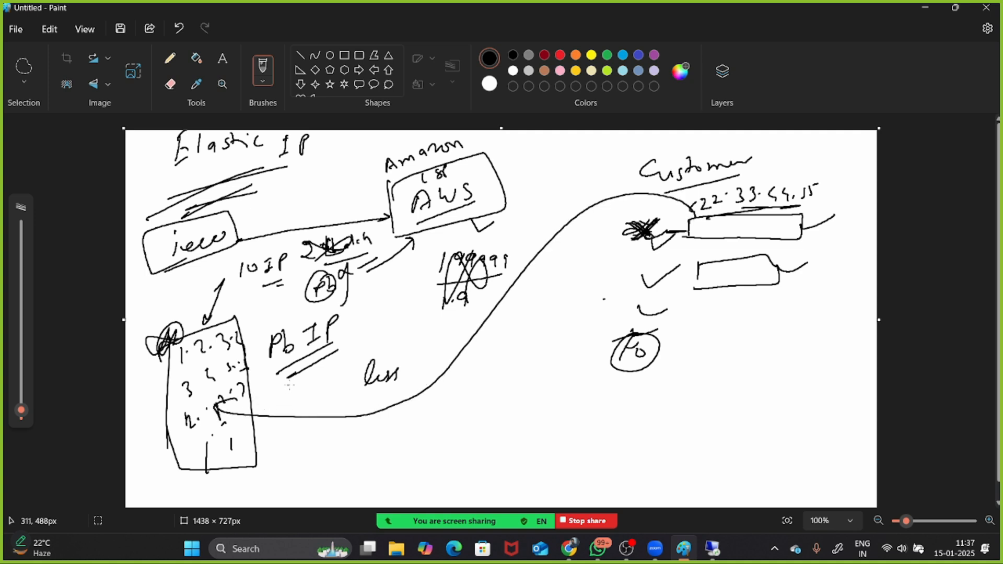
# Sketch a box labelled "2 batch" at the canvas's lower middle and another labelled "Custo" to its right
pyautogui.moveTo(499, 383)
pyautogui.mouseDown()
pyautogui.moveTo(490, 472)
pyautogui.moveTo(601, 444)
pyautogui.moveTo(486, 474)
pyautogui.mouseUp()
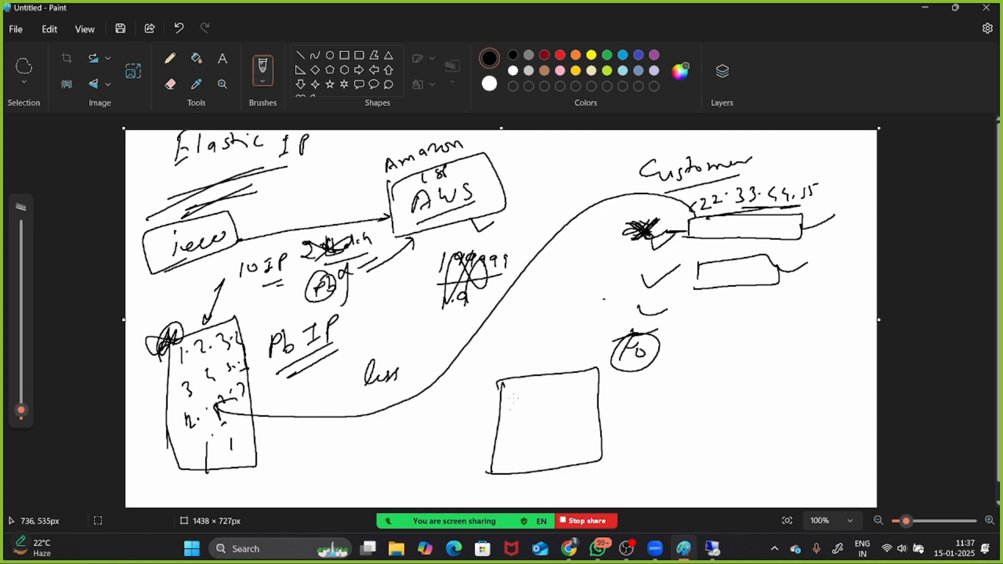
pyautogui.moveTo(504, 352)
pyautogui.mouseDown()
pyautogui.moveTo(514, 372)
pyautogui.moveTo(548, 346)
pyautogui.moveTo(568, 349)
pyautogui.mouseUp()
pyautogui.moveTo(757, 324)
pyautogui.mouseDown()
pyautogui.moveTo(758, 338)
pyautogui.moveTo(783, 320)
pyautogui.moveTo(798, 331)
pyautogui.mouseUp()
pyautogui.moveTo(747, 362)
pyautogui.mouseDown()
pyautogui.moveTo(724, 462)
pyautogui.moveTo(821, 444)
pyautogui.moveTo(712, 448)
pyautogui.moveTo(808, 355)
pyautogui.mouseUp()
# Link the "2 batch" and "Custo" boxes with arrows both ways, add entries to the customer box, and strike the batch label
pyautogui.moveTo(582, 362)
pyautogui.mouseDown()
pyautogui.moveTo(680, 344)
pyautogui.moveTo(719, 351)
pyautogui.mouseUp()
pyautogui.moveTo(706, 344)
pyautogui.mouseDown()
pyautogui.moveTo(720, 351)
pyautogui.moveTo(709, 360)
pyautogui.moveTo(773, 397)
pyautogui.mouseUp()
pyautogui.moveTo(547, 351)
pyautogui.mouseDown()
pyautogui.moveTo(579, 366)
pyautogui.moveTo(578, 378)
pyautogui.mouseUp()
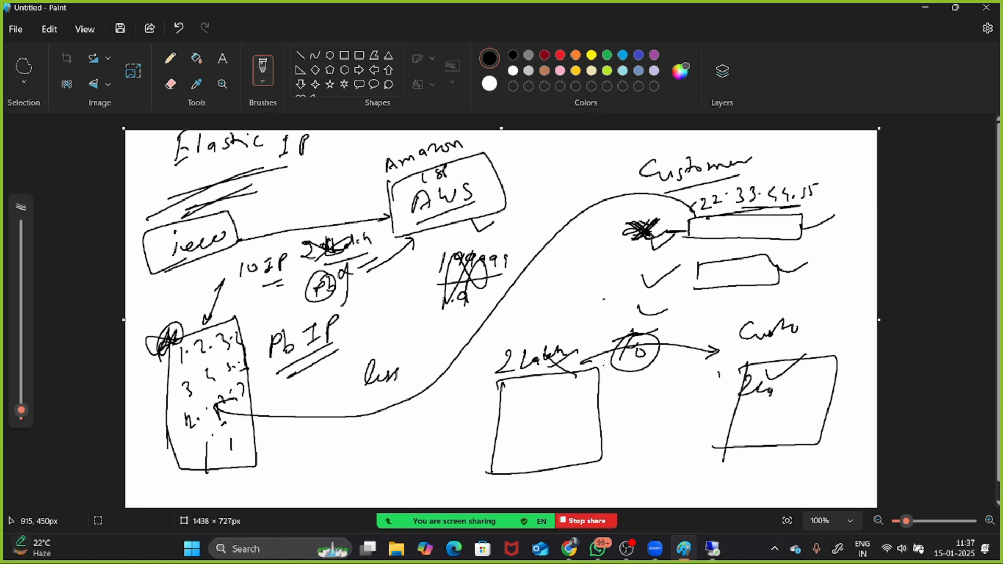
pyautogui.moveTo(813, 359); pyautogui.dragTo(798, 408)
pyautogui.moveTo(782, 375)
pyautogui.mouseDown()
pyautogui.moveTo(718, 330)
pyautogui.moveTo(547, 412)
pyautogui.moveTo(579, 414)
pyautogui.mouseUp()
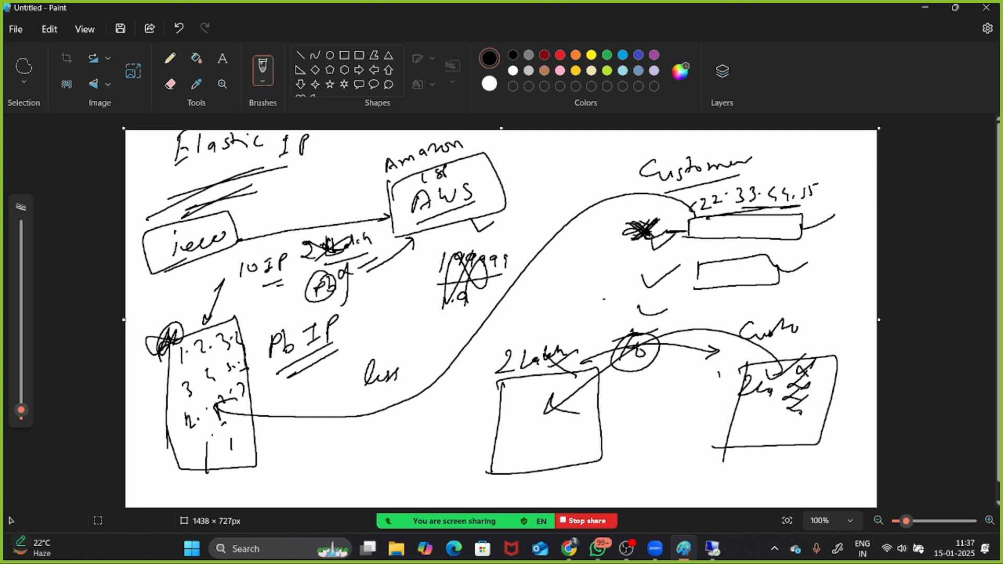
# Start a new blank canvas without saving the current sketch
pyautogui.click(16, 29)
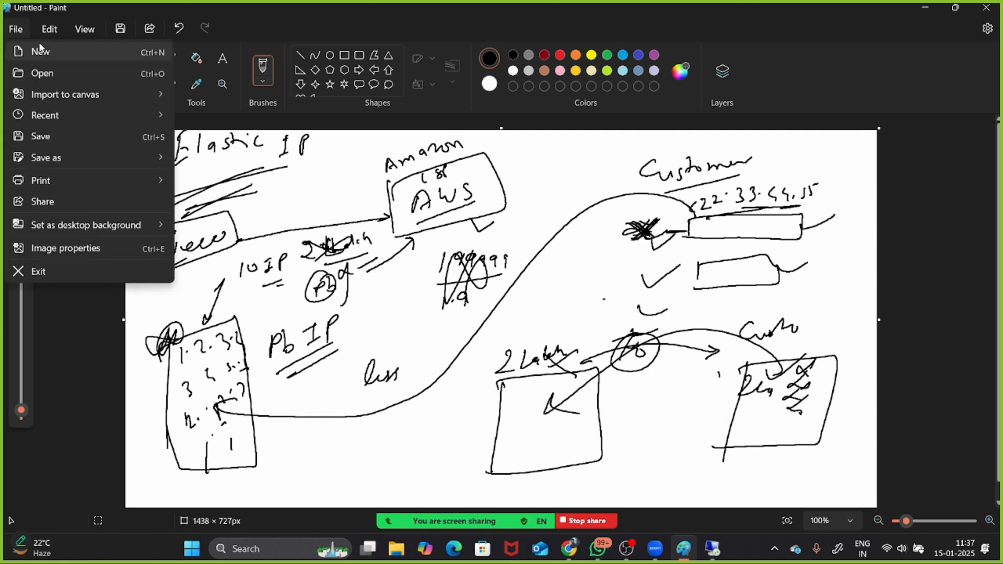
pyautogui.click(40, 51)
pyautogui.click(506, 319)
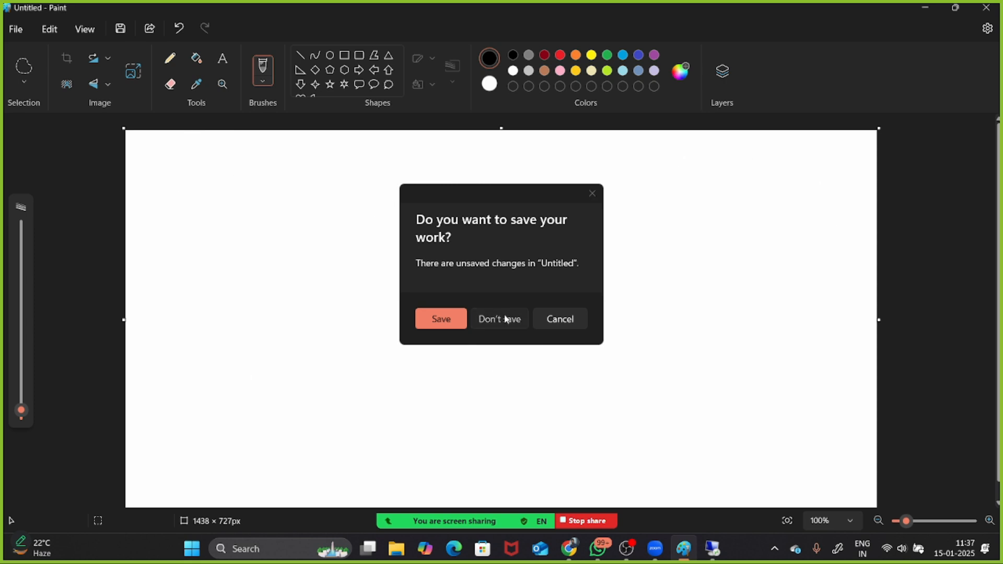
pyautogui.click(506, 319)
# Handwrite "Customer" and an underlined "AWS" across the canvas's upper part, with an arrow labelled "Pb IP" running from AWS toward Customer
pyautogui.moveTo(620, 166)
pyautogui.mouseDown()
pyautogui.moveTo(609, 166)
pyautogui.moveTo(633, 183)
pyautogui.moveTo(660, 167)
pyautogui.moveTo(679, 172)
pyautogui.moveTo(727, 158)
pyautogui.mouseUp()
pyautogui.moveTo(242, 200); pyautogui.dragTo(295, 173)
pyautogui.moveTo(313, 167); pyautogui.dragTo(306, 189)
pyautogui.moveTo(308, 201)
pyautogui.mouseDown()
pyautogui.moveTo(263, 216)
pyautogui.moveTo(516, 232)
pyautogui.mouseUp()
pyautogui.moveTo(451, 218); pyautogui.dragTo(477, 212)
pyautogui.moveTo(487, 203)
pyautogui.mouseDown()
pyautogui.moveTo(494, 213)
pyautogui.moveTo(515, 194)
pyautogui.mouseUp()
pyautogui.moveTo(510, 194); pyautogui.dragTo(525, 210)
pyautogui.moveTo(530, 201); pyautogui.dragTo(533, 196)
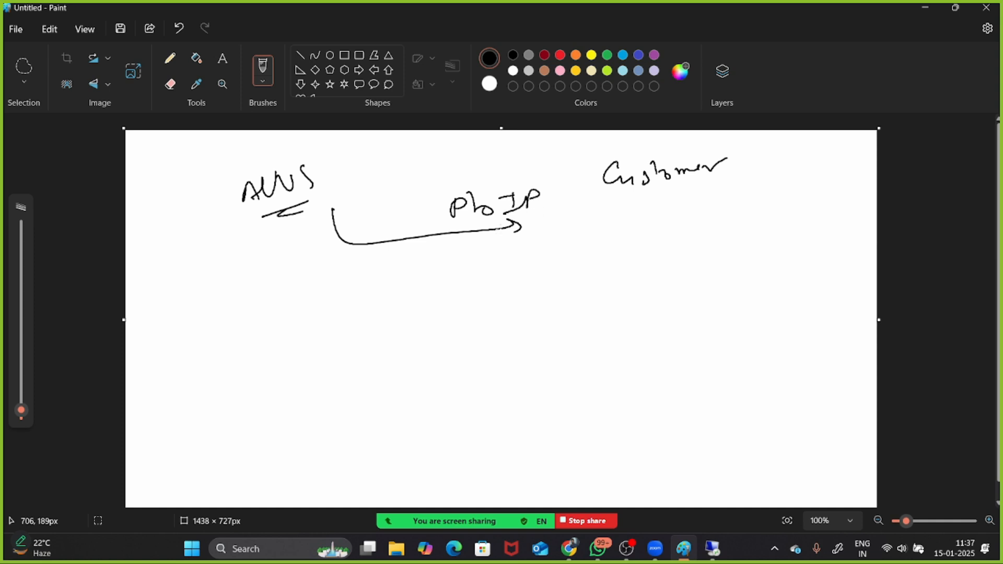
# Extend the public IP arrow and handwrite "Dynamic → Change" at its end, with "Change" underlined twice
pyautogui.moveTo(503, 226)
pyautogui.mouseDown()
pyautogui.moveTo(566, 221)
pyautogui.moveTo(567, 231)
pyautogui.mouseUp()
pyautogui.moveTo(565, 234)
pyautogui.mouseDown()
pyautogui.moveTo(567, 254)
pyautogui.moveTo(580, 252)
pyautogui.mouseUp()
pyautogui.moveTo(586, 245); pyautogui.dragTo(598, 262)
pyautogui.moveTo(606, 254); pyautogui.dragTo(662, 238)
pyautogui.moveTo(669, 241)
pyautogui.mouseDown()
pyautogui.moveTo(667, 251)
pyautogui.moveTo(697, 228)
pyautogui.mouseUp()
pyautogui.moveTo(686, 225)
pyautogui.mouseDown()
pyautogui.moveTo(691, 236)
pyautogui.moveTo(785, 228)
pyautogui.moveTo(791, 239)
pyautogui.moveTo(779, 251)
pyautogui.mouseUp()
pyautogui.moveTo(748, 259); pyautogui.dragTo(764, 258)
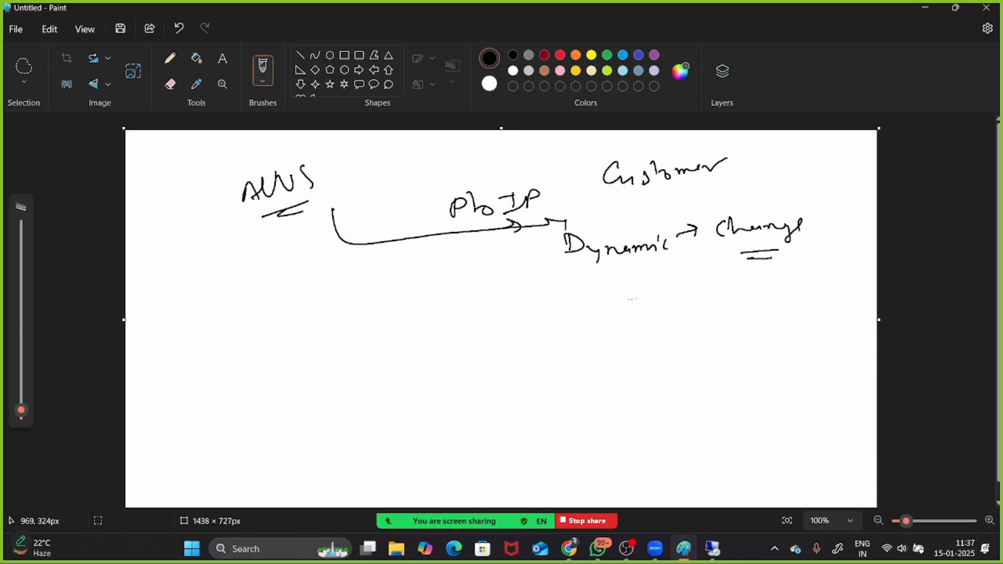
# Handwrite the IP address "23.1.2.44" below "Dynamic", underline it, and enclose it in a box
pyautogui.moveTo(620, 299); pyautogui.dragTo(633, 314)
pyautogui.moveTo(645, 300)
pyautogui.mouseDown()
pyautogui.moveTo(651, 314)
pyautogui.moveTo(688, 311)
pyautogui.mouseUp()
pyautogui.moveTo(691, 305); pyautogui.dragTo(717, 309)
pyautogui.moveTo(724, 304)
pyautogui.mouseDown()
pyautogui.moveTo(753, 303)
pyautogui.moveTo(769, 317)
pyautogui.mouseUp()
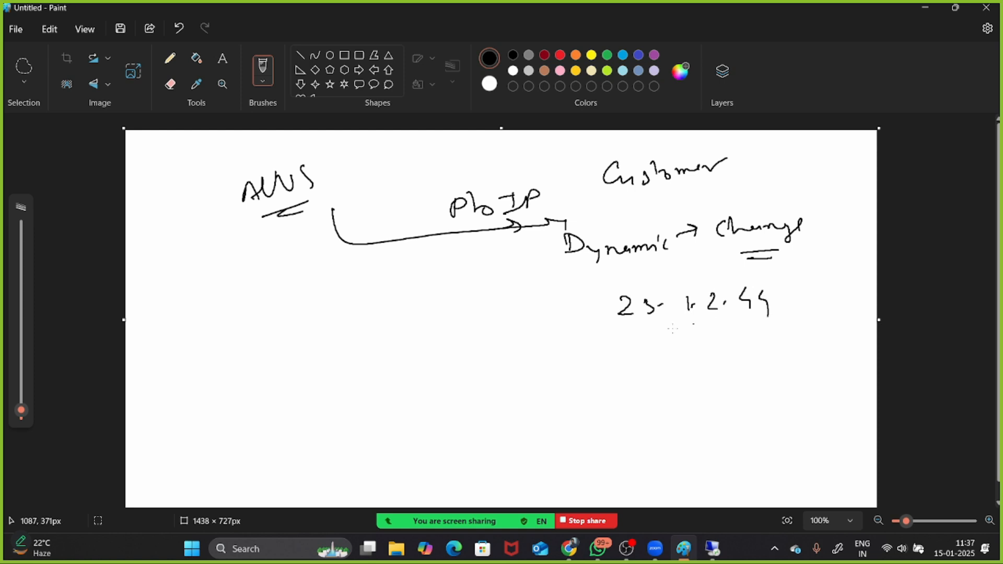
pyautogui.moveTo(609, 339); pyautogui.dragTo(788, 325)
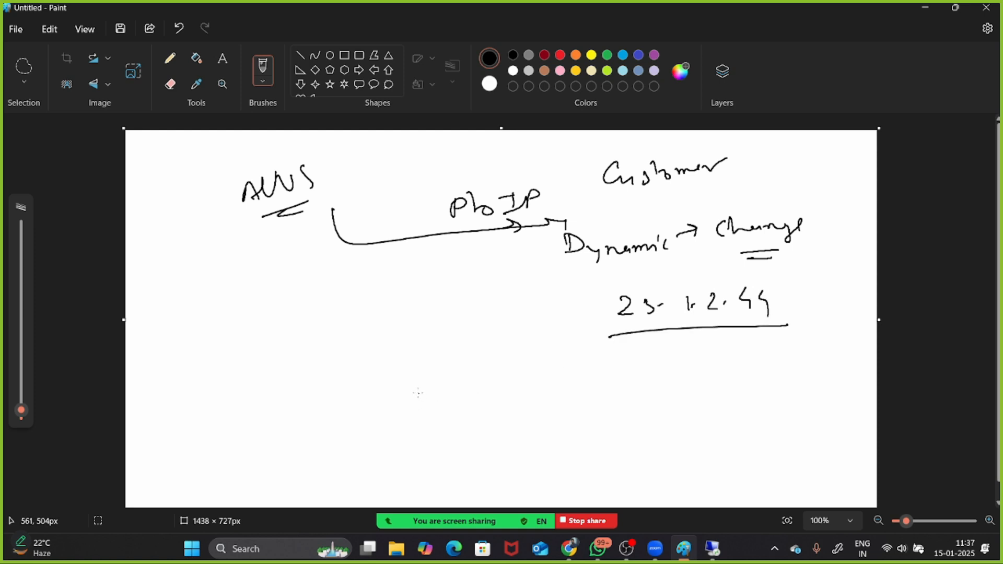
pyautogui.moveTo(593, 291)
pyautogui.mouseDown()
pyautogui.moveTo(597, 345)
pyautogui.moveTo(774, 286)
pyautogui.moveTo(660, 336)
pyautogui.mouseUp()
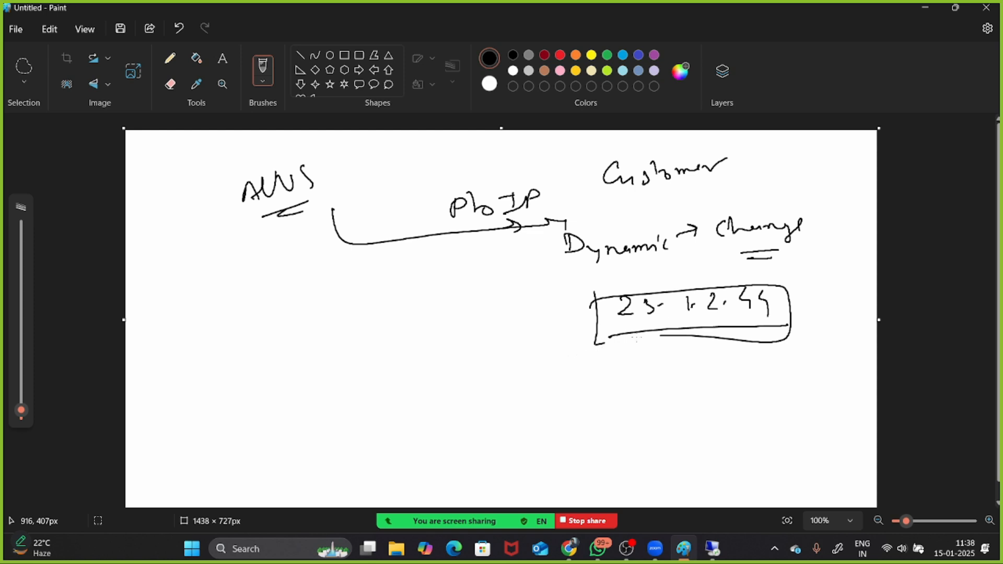
pyautogui.moveTo(596, 345); pyautogui.dragTo(669, 330)
# Draw a curved arrow down from the boxed address and handwrite an underlined "200.40.1.2" at its end
pyautogui.moveTo(599, 331); pyautogui.dragTo(621, 379)
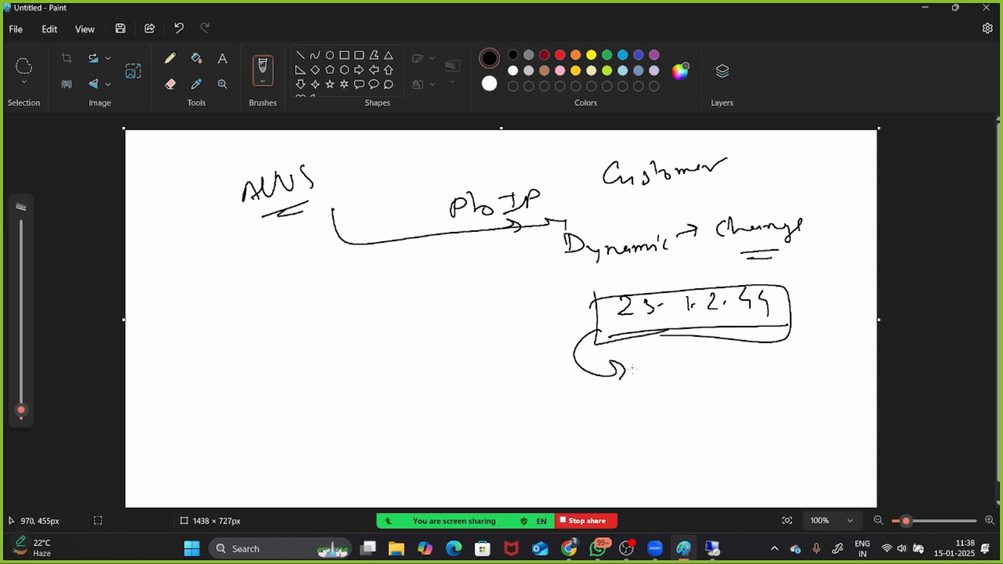
pyautogui.moveTo(637, 369)
pyautogui.mouseDown()
pyautogui.moveTo(657, 397)
pyautogui.moveTo(665, 391)
pyautogui.moveTo(655, 372)
pyautogui.mouseUp()
pyautogui.moveTo(698, 368)
pyautogui.mouseDown()
pyautogui.moveTo(693, 378)
pyautogui.moveTo(700, 371)
pyautogui.mouseUp()
pyautogui.click(724, 385)
pyautogui.moveTo(738, 361); pyautogui.dragTo(751, 388)
pyautogui.moveTo(765, 376)
pyautogui.mouseDown()
pyautogui.moveTo(820, 385)
pyautogui.moveTo(786, 395)
pyautogui.mouseUp()
pyautogui.moveTo(617, 411); pyautogui.dragTo(805, 394)
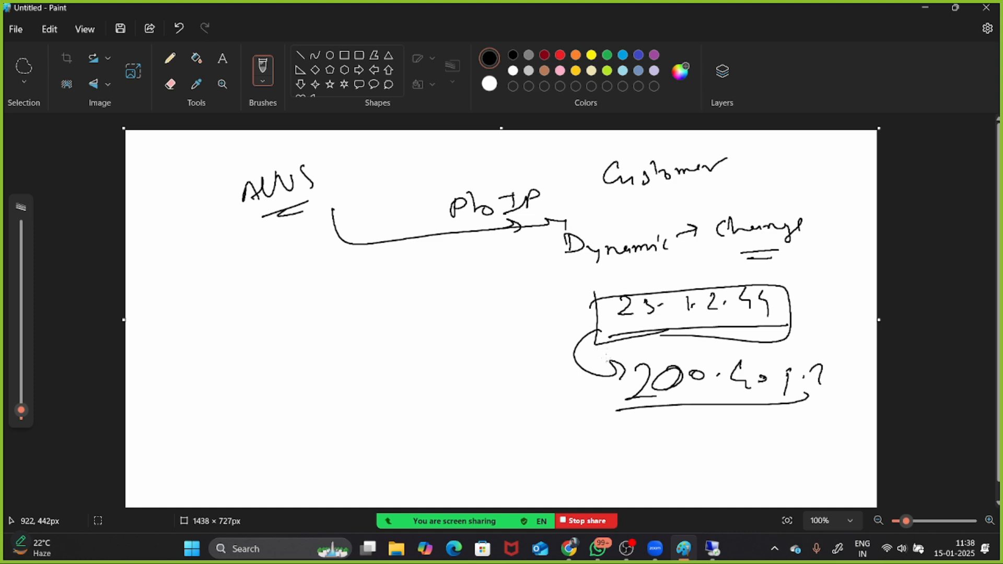
# Draw a tall box at the canvas's lower left and fill it with a column of tick-like marks
pyautogui.moveTo(228, 316); pyautogui.dragTo(237, 447)
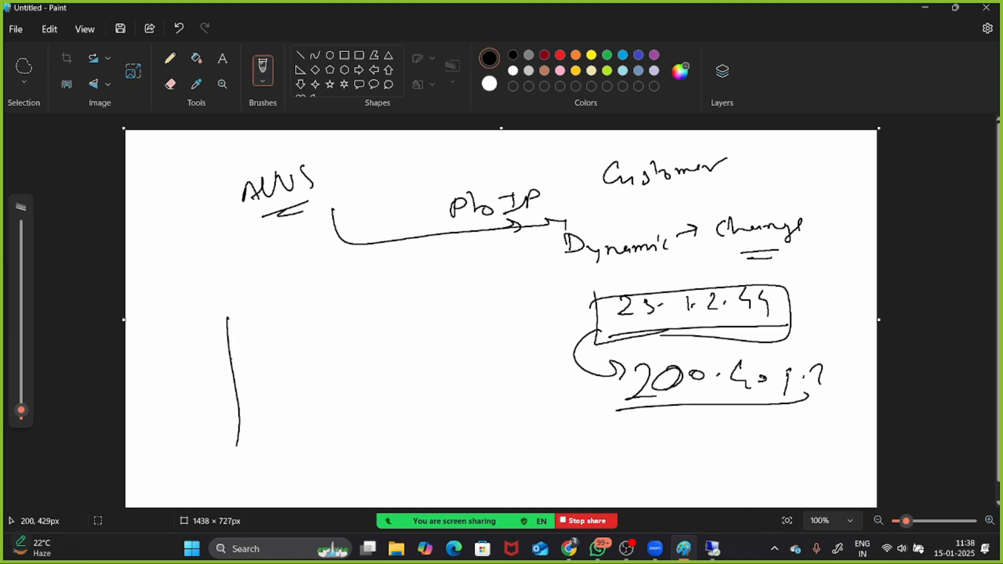
pyautogui.moveTo(218, 337)
pyautogui.mouseDown()
pyautogui.moveTo(342, 347)
pyautogui.moveTo(244, 467)
pyautogui.mouseUp()
pyautogui.moveTo(250, 347); pyautogui.dragTo(285, 334)
pyautogui.moveTo(262, 369); pyautogui.dragTo(291, 357)
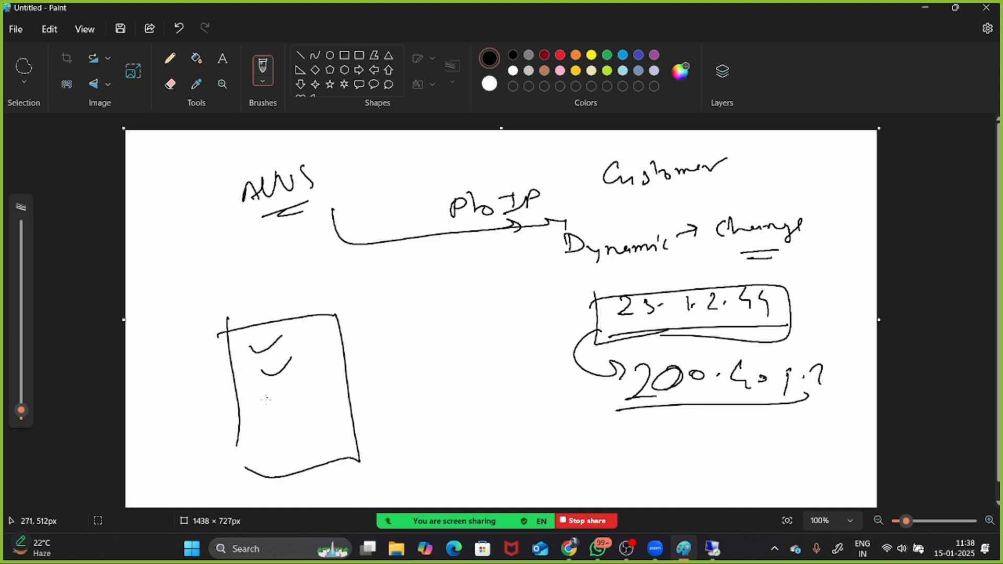
pyautogui.moveTo(263, 393); pyautogui.dragTo(290, 390)
pyautogui.moveTo(266, 410); pyautogui.dragTo(292, 427)
pyautogui.moveTo(268, 445); pyautogui.dragTo(309, 421)
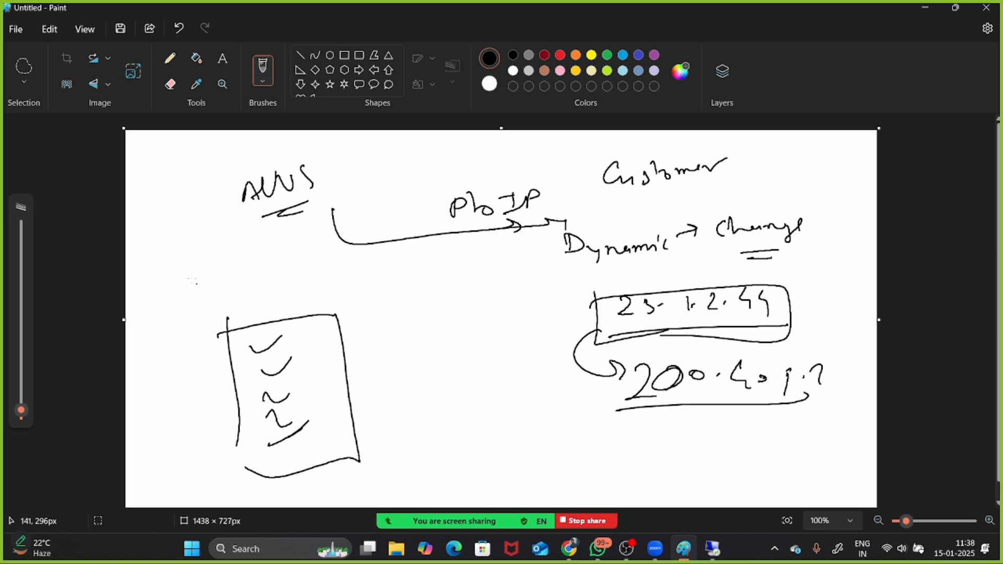
# Handwrite an underlined "Limited" between AWS and the tall box
pyautogui.moveTo(184, 264); pyautogui.dragTo(245, 284)
pyautogui.moveTo(250, 238)
pyautogui.mouseDown()
pyautogui.moveTo(256, 264)
pyautogui.moveTo(276, 251)
pyautogui.mouseUp()
pyautogui.moveTo(283, 251)
pyautogui.mouseDown()
pyautogui.moveTo(287, 244)
pyautogui.moveTo(304, 258)
pyautogui.mouseUp()
pyautogui.moveTo(266, 286); pyautogui.dragTo(307, 267)
# Retrace the curved arrow between the addresses, handwrite an underlined "fixed" to its left, and underline "Dynamic"
pyautogui.moveTo(599, 331); pyautogui.dragTo(616, 374)
pyautogui.moveTo(433, 344); pyautogui.dragTo(457, 334)
pyautogui.moveTo(455, 317)
pyautogui.mouseDown()
pyautogui.moveTo(459, 361)
pyautogui.moveTo(473, 361)
pyautogui.mouseUp()
pyautogui.moveTo(468, 328); pyautogui.dragTo(475, 326)
pyautogui.moveTo(488, 328); pyautogui.dragTo(487, 360)
pyautogui.moveTo(474, 357)
pyautogui.mouseDown()
pyautogui.moveTo(524, 317)
pyautogui.moveTo(532, 345)
pyautogui.mouseUp()
pyautogui.moveTo(450, 377); pyautogui.dragTo(510, 356)
pyautogui.moveTo(466, 384); pyautogui.dragTo(501, 367)
pyautogui.moveTo(568, 285); pyautogui.dragTo(637, 264)
pyautogui.moveTo(587, 275); pyautogui.dragTo(642, 269)
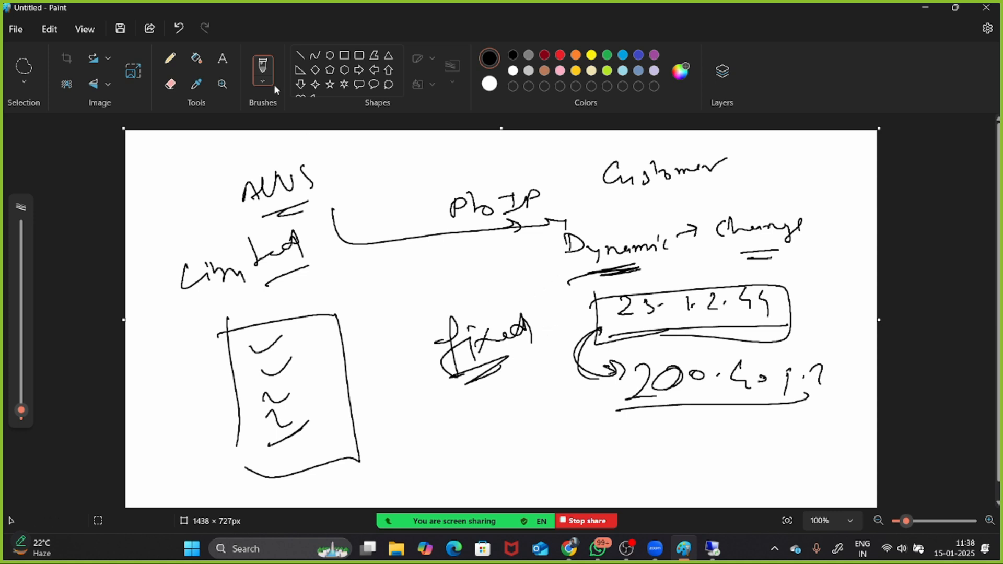
# Discard the AWS and dynamic IP sketch and open a fresh blank canvas
pyautogui.click(16, 29)
pyautogui.click(55, 54)
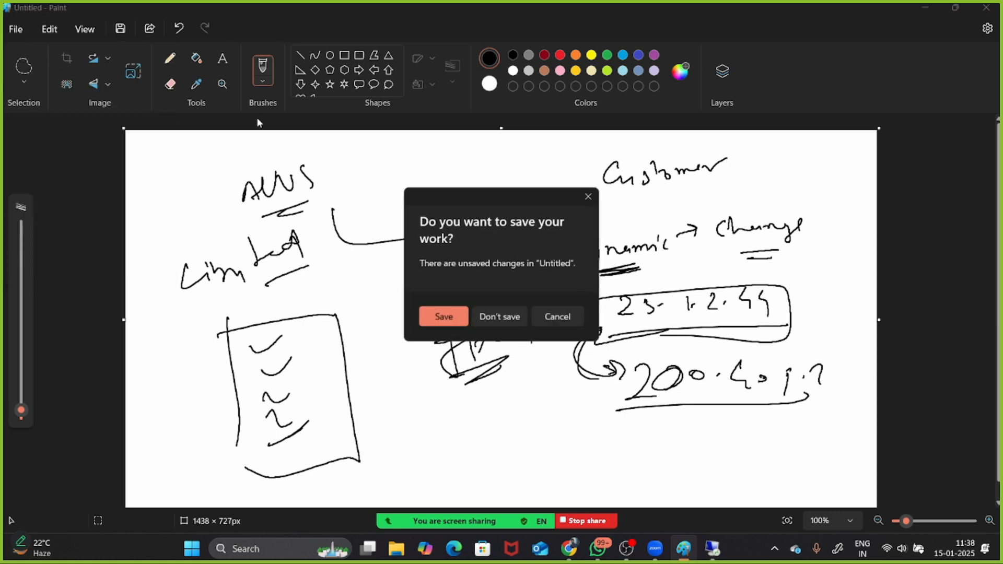
pyautogui.click(515, 323)
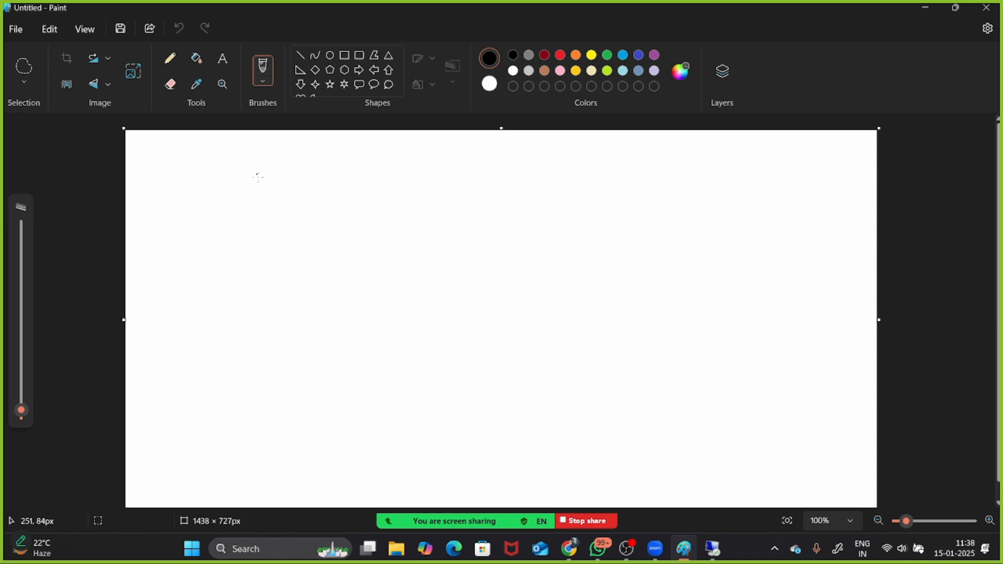
# Draw a stick figure with head, body, arms and legs on the canvas's left side
pyautogui.moveTo(247, 166)
pyautogui.mouseDown()
pyautogui.moveTo(266, 165)
pyautogui.moveTo(251, 197)
pyautogui.mouseUp()
pyautogui.moveTo(275, 216); pyautogui.dragTo(293, 311)
pyautogui.moveTo(286, 254); pyautogui.dragTo(329, 284)
pyautogui.moveTo(315, 279); pyautogui.dragTo(257, 351)
pyautogui.moveTo(273, 316); pyautogui.dragTo(341, 328)
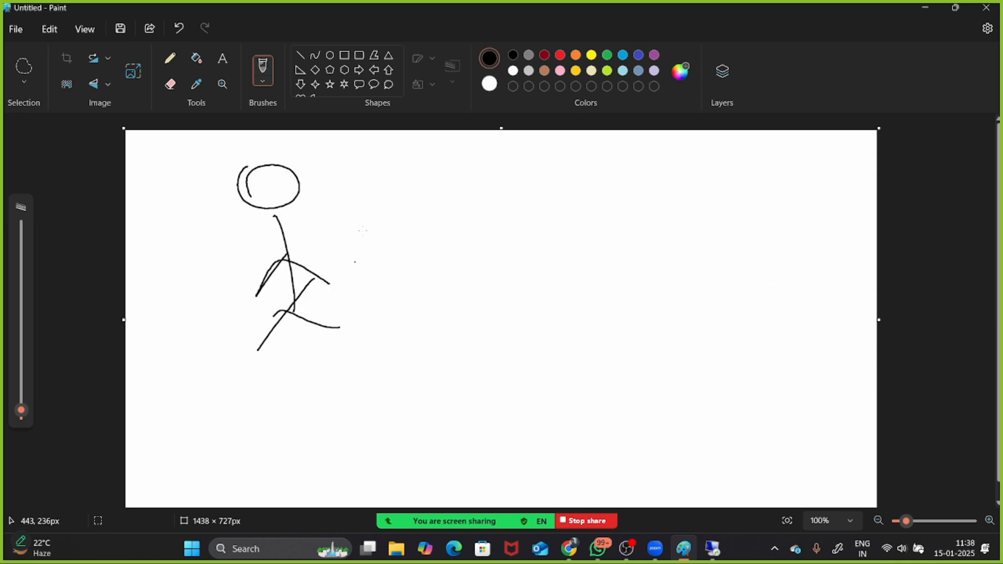
# Handwrite "website" to the right of the stick figure's head and underline it twice
pyautogui.moveTo(399, 186); pyautogui.dragTo(428, 194)
pyautogui.moveTo(438, 194); pyautogui.dragTo(510, 208)
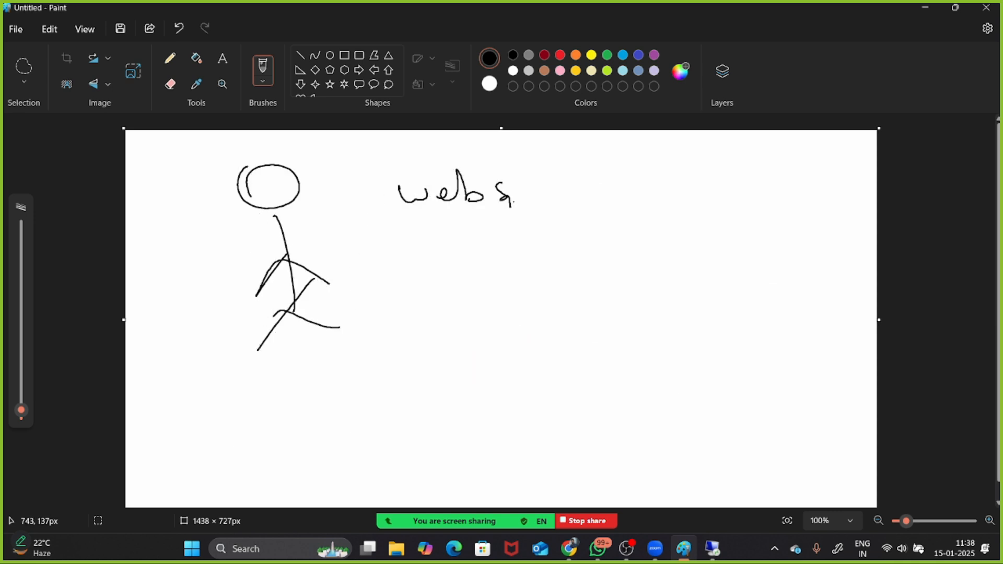
pyautogui.moveTo(522, 172); pyautogui.dragTo(523, 181)
pyautogui.moveTo(531, 182); pyautogui.dragTo(549, 201)
pyautogui.moveTo(452, 226)
pyautogui.mouseDown()
pyautogui.moveTo(529, 217)
pyautogui.moveTo(520, 223)
pyautogui.mouseUp()
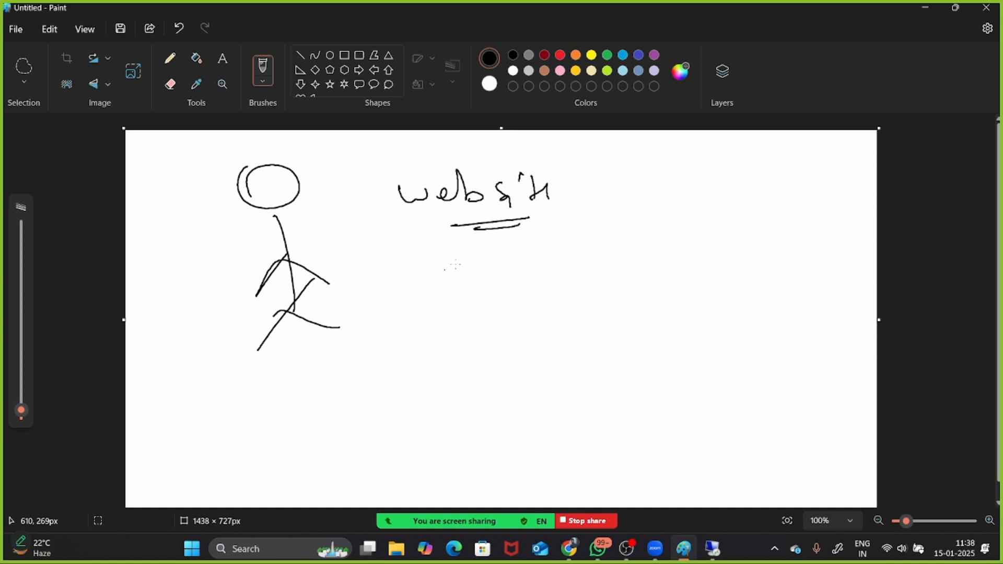
# Handwrite "fixed IP" beneath the website heading and underline "IP" twice
pyautogui.moveTo(462, 239); pyautogui.dragTo(451, 288)
pyautogui.moveTo(444, 270)
pyautogui.mouseDown()
pyautogui.moveTo(486, 264)
pyautogui.moveTo(479, 252)
pyautogui.mouseUp()
pyautogui.moveTo(491, 272)
pyautogui.mouseDown()
pyautogui.moveTo(538, 234)
pyautogui.moveTo(549, 256)
pyautogui.mouseUp()
pyautogui.moveTo(574, 243); pyautogui.dragTo(597, 240)
pyautogui.moveTo(587, 242)
pyautogui.mouseDown()
pyautogui.moveTo(585, 261)
pyautogui.moveTo(601, 259)
pyautogui.mouseUp()
pyautogui.moveTo(610, 256); pyautogui.dragTo(621, 225)
pyautogui.moveTo(576, 271); pyautogui.dragTo(618, 266)
pyautogui.moveTo(588, 272); pyautogui.dragTo(622, 267)
# Draw a small curved arrow below "fixed IP" and handwrite an underlined "Elastic IP" after it
pyautogui.moveTo(384, 370); pyautogui.dragTo(424, 385)
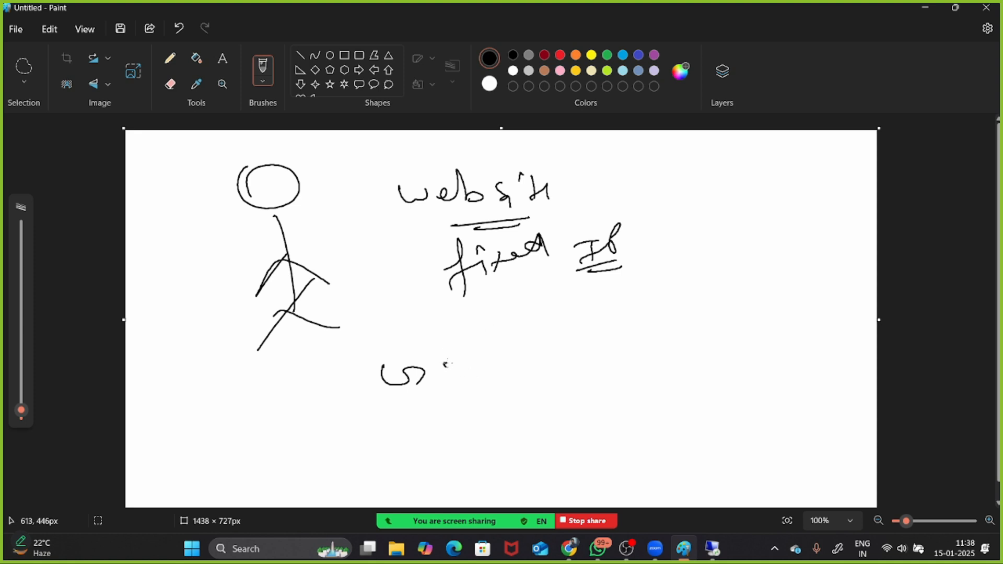
pyautogui.moveTo(381, 367)
pyautogui.mouseDown()
pyautogui.moveTo(427, 378)
pyautogui.moveTo(429, 391)
pyautogui.mouseUp()
pyautogui.moveTo(487, 365)
pyautogui.mouseDown()
pyautogui.moveTo(471, 368)
pyautogui.moveTo(504, 352)
pyautogui.moveTo(525, 370)
pyautogui.moveTo(616, 342)
pyautogui.moveTo(610, 361)
pyautogui.mouseUp()
pyautogui.moveTo(631, 353)
pyautogui.mouseDown()
pyautogui.moveTo(648, 319)
pyautogui.moveTo(641, 332)
pyautogui.mouseUp()
pyautogui.moveTo(475, 402); pyautogui.dragTo(666, 356)
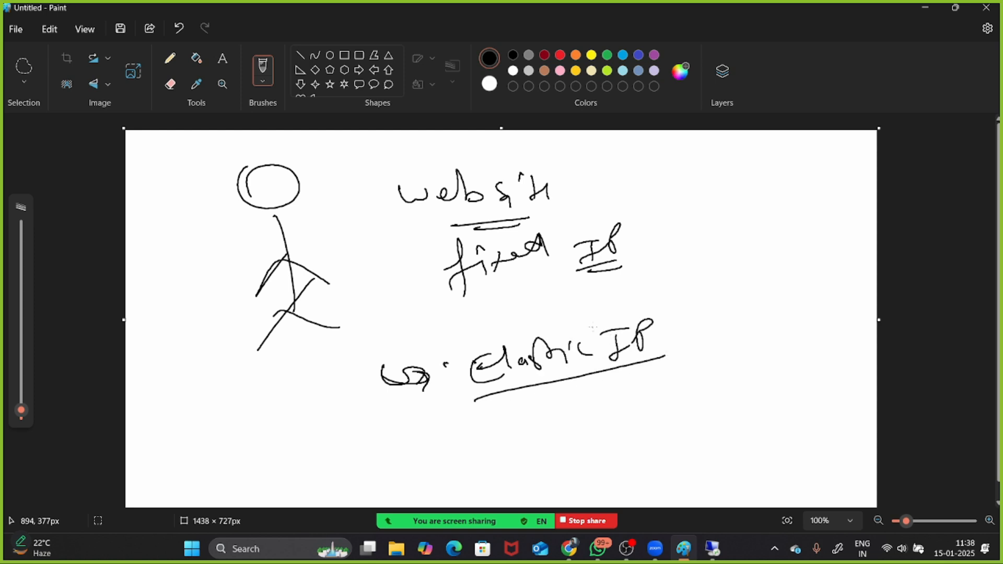
# Handwrite "Pb IP + fixed IP" beneath the Elastic IP text and draw a closed outline around both lines
pyautogui.moveTo(473, 426)
pyautogui.mouseDown()
pyautogui.moveTo(500, 437)
pyautogui.moveTo(526, 426)
pyautogui.moveTo(544, 439)
pyautogui.moveTo(549, 421)
pyautogui.mouseUp()
pyautogui.moveTo(564, 426)
pyautogui.mouseDown()
pyautogui.moveTo(576, 423)
pyautogui.moveTo(569, 434)
pyautogui.mouseUp()
pyautogui.moveTo(601, 393); pyautogui.dragTo(595, 441)
pyautogui.moveTo(589, 426); pyautogui.dragTo(622, 418)
pyautogui.moveTo(628, 407)
pyautogui.mouseDown()
pyautogui.moveTo(630, 422)
pyautogui.moveTo(673, 381)
pyautogui.moveTo(682, 400)
pyautogui.mouseUp()
pyautogui.moveTo(704, 390)
pyautogui.mouseDown()
pyautogui.moveTo(714, 377)
pyautogui.moveTo(698, 405)
pyautogui.moveTo(719, 371)
pyautogui.moveTo(715, 379)
pyautogui.mouseUp()
pyautogui.moveTo(456, 475)
pyautogui.mouseDown()
pyautogui.moveTo(692, 403)
pyautogui.moveTo(543, 326)
pyautogui.moveTo(455, 473)
pyautogui.moveTo(505, 453)
pyautogui.mouseUp()
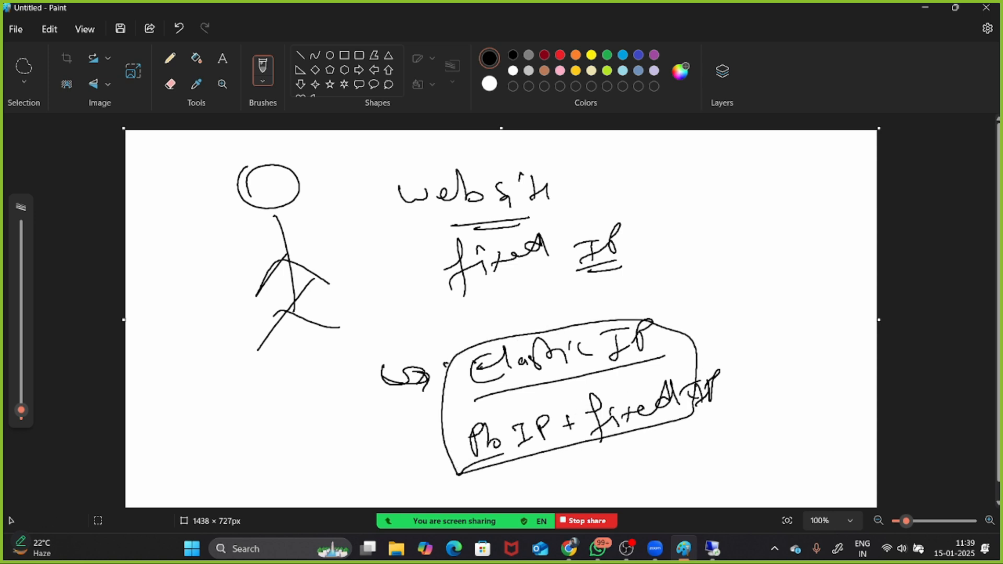
# Start a new blank canvas, discarding the current sketch without saving
pyautogui.click(17, 30)
pyautogui.click(57, 53)
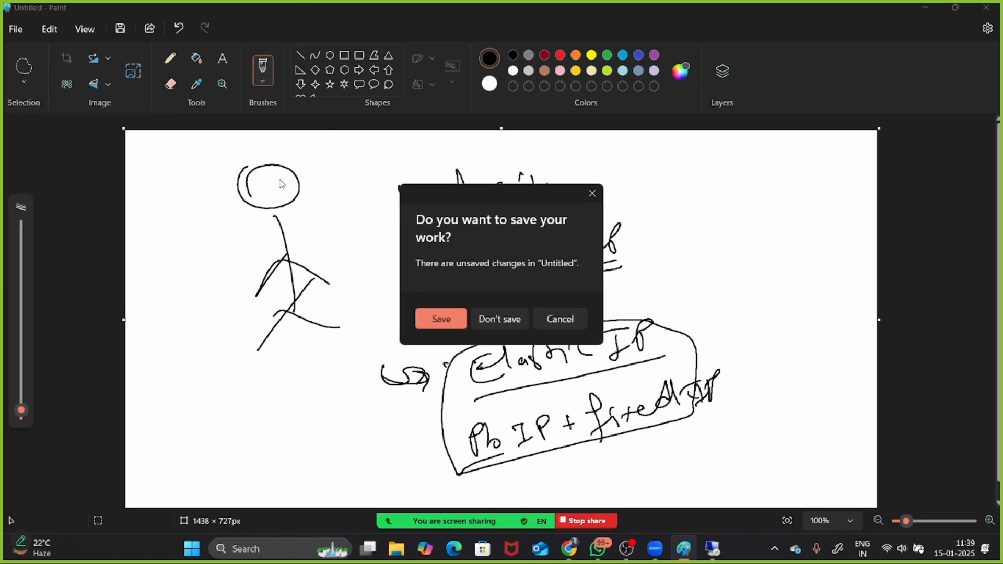
pyautogui.click(498, 324)
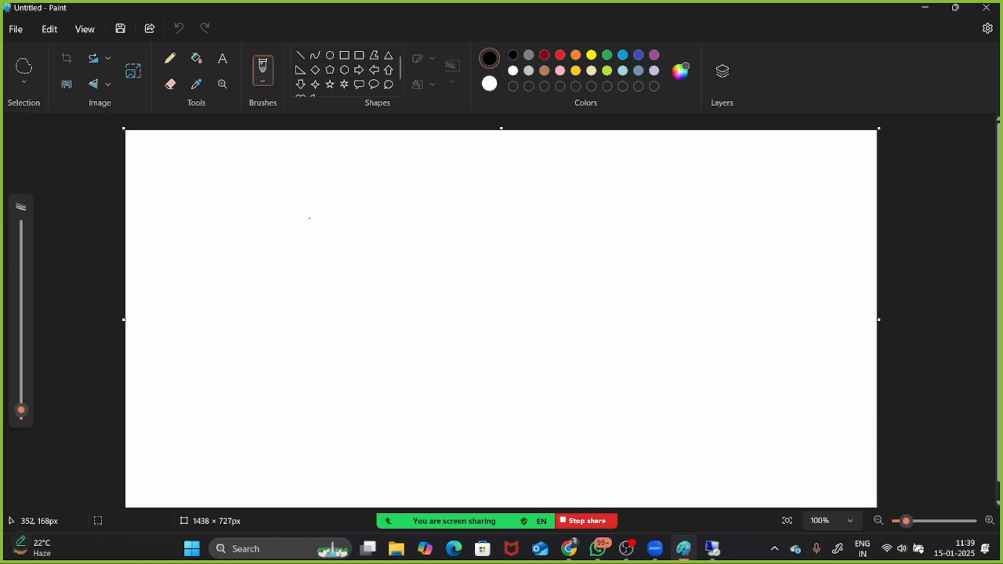
# Handwrite "Pb + Static" in the upper part of the blank canvas and underline the whole phrase
pyautogui.moveTo(305, 208); pyautogui.dragTo(302, 245)
pyautogui.moveTo(308, 246)
pyautogui.mouseDown()
pyautogui.moveTo(311, 226)
pyautogui.moveTo(331, 236)
pyautogui.mouseUp()
pyautogui.moveTo(358, 222)
pyautogui.mouseDown()
pyautogui.moveTo(380, 220)
pyautogui.moveTo(372, 233)
pyautogui.mouseUp()
pyautogui.moveTo(430, 209); pyautogui.dragTo(408, 236)
pyautogui.moveTo(434, 192)
pyautogui.mouseDown()
pyautogui.moveTo(443, 232)
pyautogui.moveTo(473, 210)
pyautogui.mouseUp()
pyautogui.moveTo(480, 214)
pyautogui.mouseDown()
pyautogui.moveTo(478, 225)
pyautogui.moveTo(494, 217)
pyautogui.mouseUp()
pyautogui.moveTo(492, 208); pyautogui.dragTo(534, 222)
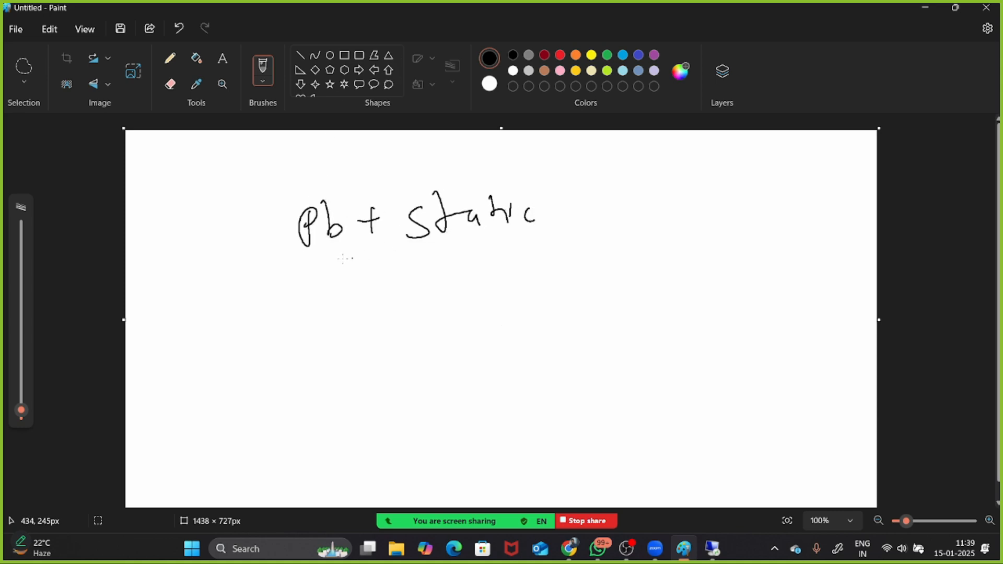
pyautogui.moveTo(292, 259); pyautogui.dragTo(538, 241)
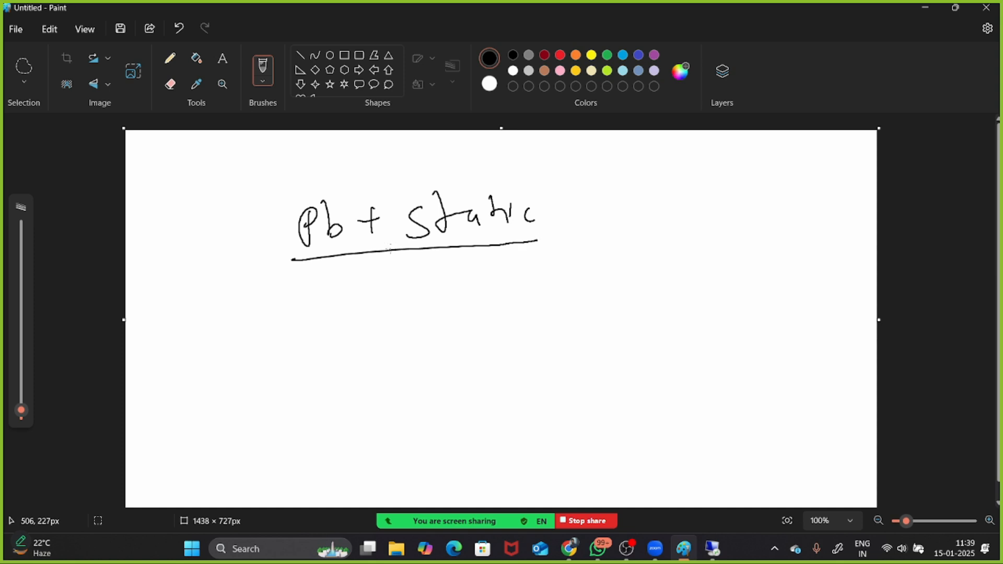
# Handwrite "Elastic" centred beneath the underlined phrase and underline it twice
pyautogui.moveTo(360, 280)
pyautogui.mouseDown()
pyautogui.moveTo(380, 307)
pyautogui.moveTo(393, 292)
pyautogui.mouseUp()
pyautogui.moveTo(400, 270)
pyautogui.mouseDown()
pyautogui.moveTo(405, 295)
pyautogui.moveTo(460, 296)
pyautogui.mouseUp()
pyautogui.moveTo(464, 293)
pyautogui.mouseDown()
pyautogui.moveTo(473, 274)
pyautogui.moveTo(482, 291)
pyautogui.mouseUp()
pyautogui.moveTo(373, 320); pyautogui.dragTo(480, 314)
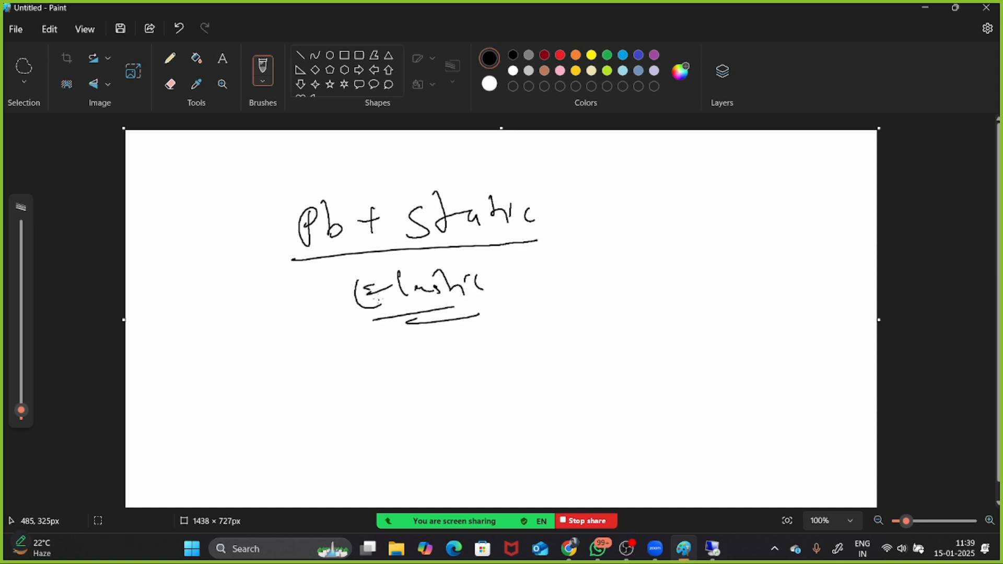
# Draw arrows pointing up to "Pb" and "Static" and enclose all the writing in a large ellipse
pyautogui.moveTo(290, 291)
pyautogui.mouseDown()
pyautogui.moveTo(320, 252)
pyautogui.moveTo(327, 271)
pyautogui.mouseUp()
pyautogui.moveTo(470, 270); pyautogui.dragTo(493, 253)
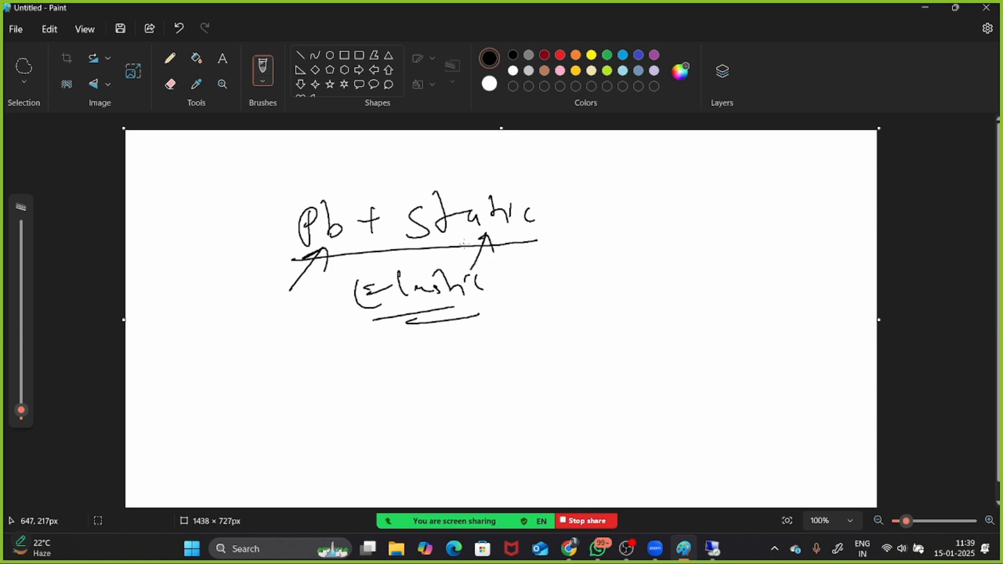
pyautogui.moveTo(549, 177)
pyautogui.mouseDown()
pyautogui.moveTo(290, 289)
pyautogui.moveTo(487, 177)
pyautogui.mouseUp()
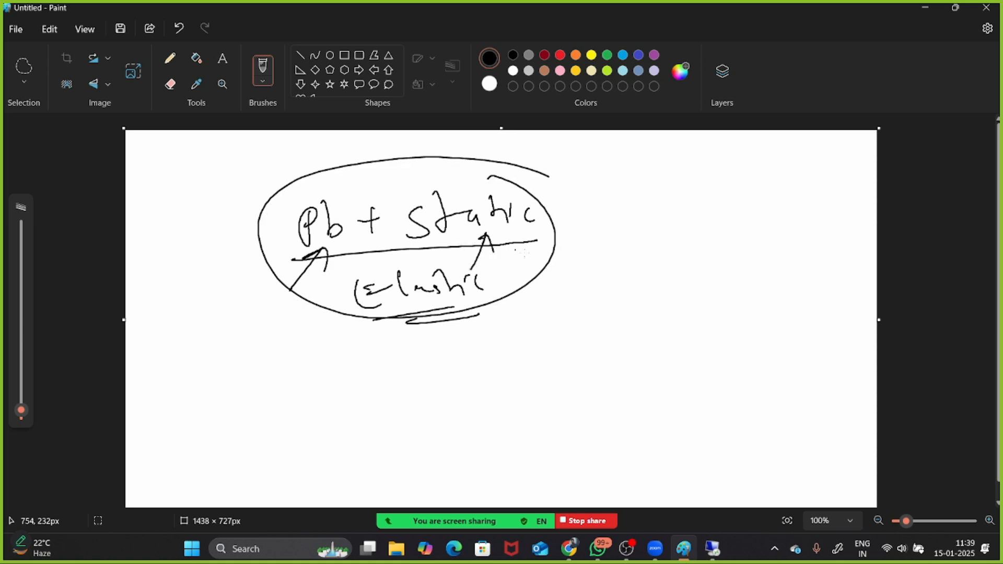
# Draw an arrow from the ellipse's right edge and handwrite "Map" and "domain" after it
pyautogui.moveTo(555, 252); pyautogui.dragTo(626, 256)
pyautogui.moveTo(616, 247); pyautogui.dragTo(623, 267)
pyautogui.moveTo(631, 273)
pyautogui.mouseDown()
pyautogui.moveTo(639, 257)
pyautogui.moveTo(691, 267)
pyautogui.mouseUp()
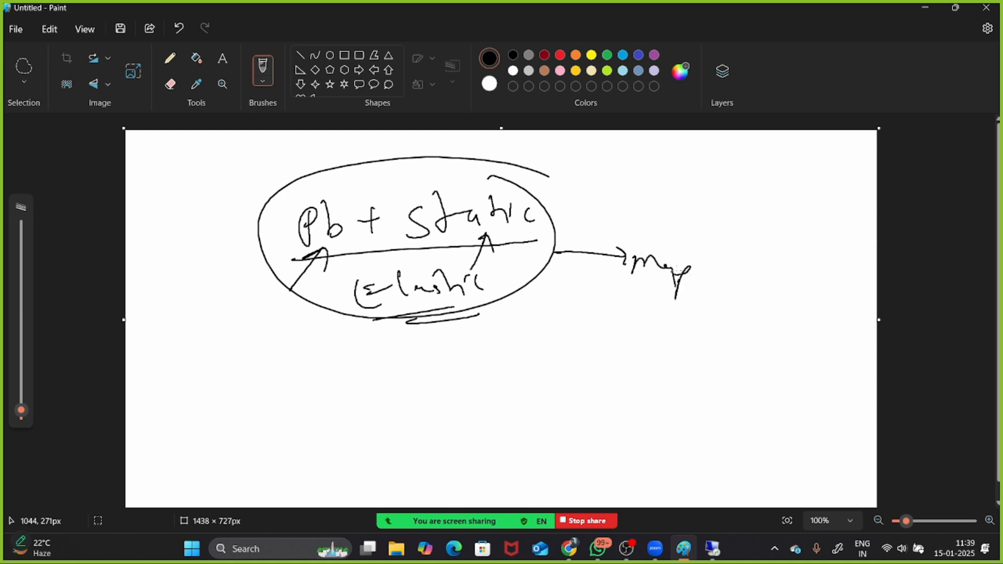
pyautogui.moveTo(772, 251)
pyautogui.mouseDown()
pyautogui.moveTo(768, 282)
pyautogui.moveTo(838, 291)
pyautogui.mouseUp()
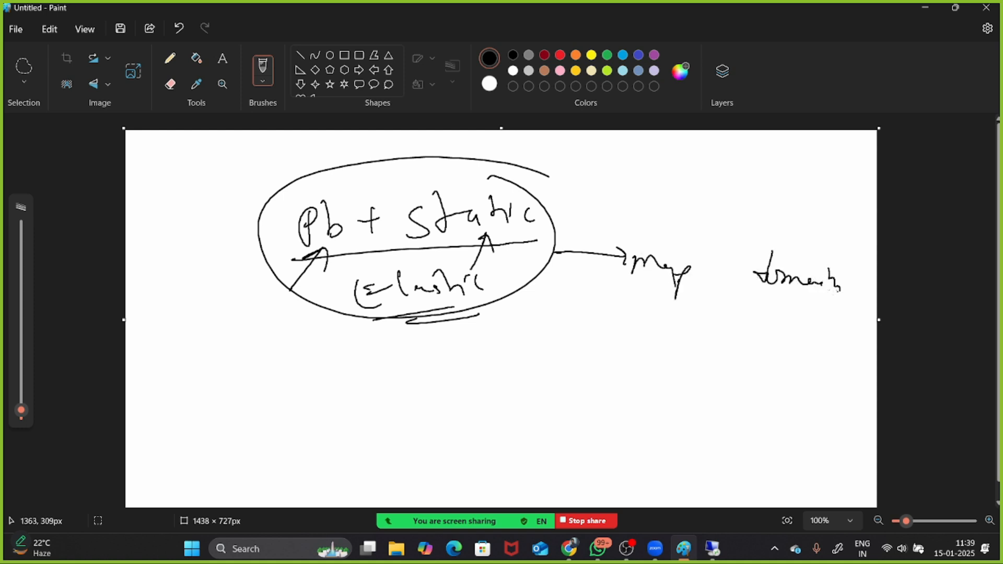
pyautogui.moveTo(764, 267)
pyautogui.mouseDown()
pyautogui.moveTo(747, 273)
pyautogui.moveTo(765, 282)
pyautogui.mouseUp()
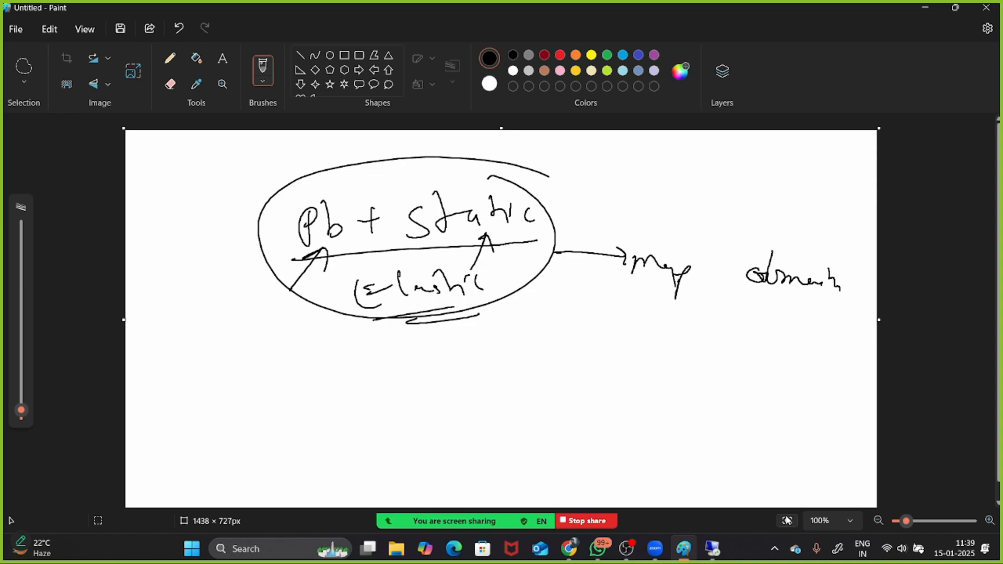
# Switch to the browser's AWS console and show the general details of the Machine2 instance
pyautogui.click(712, 548)
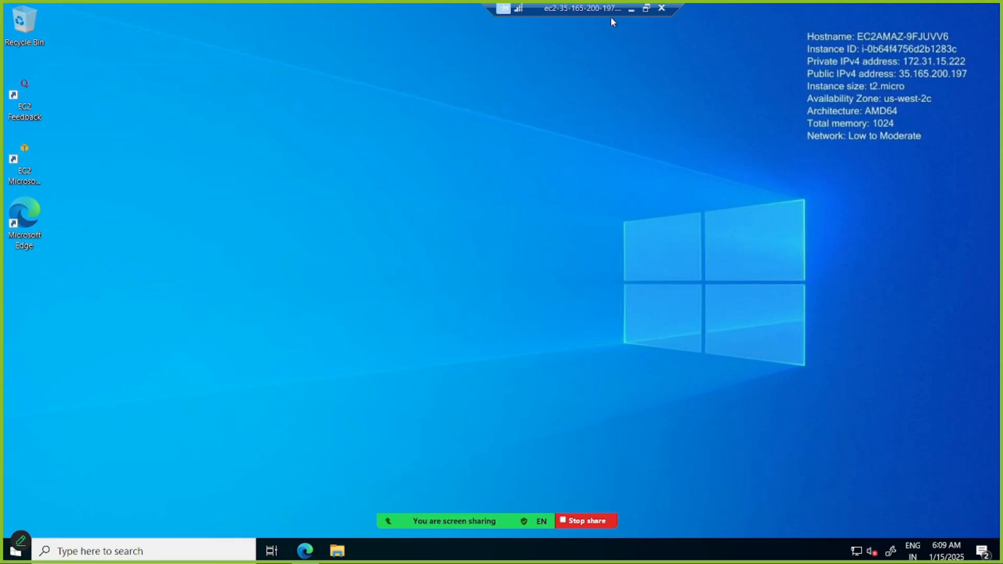
pyautogui.click(632, 9)
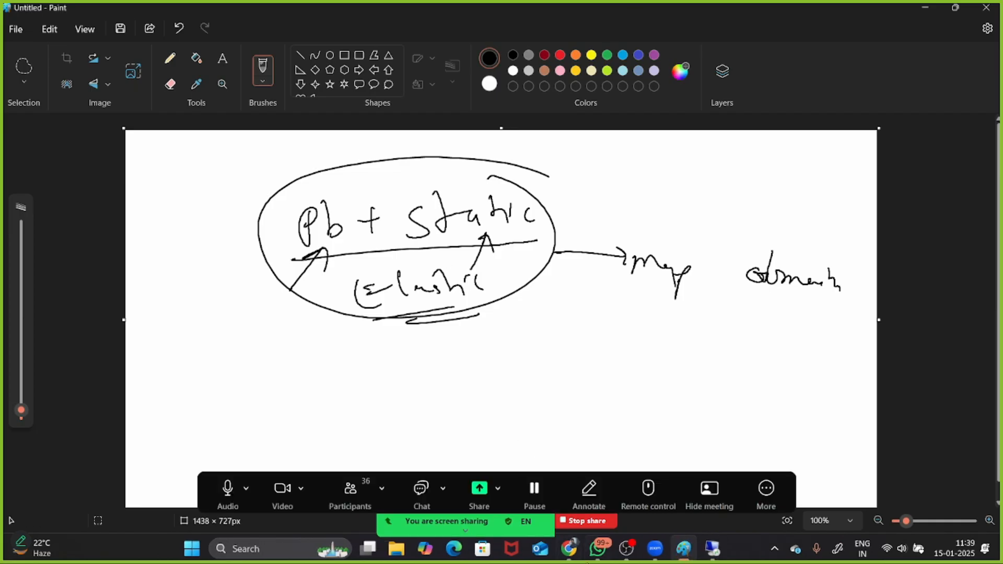
pyautogui.click(569, 549)
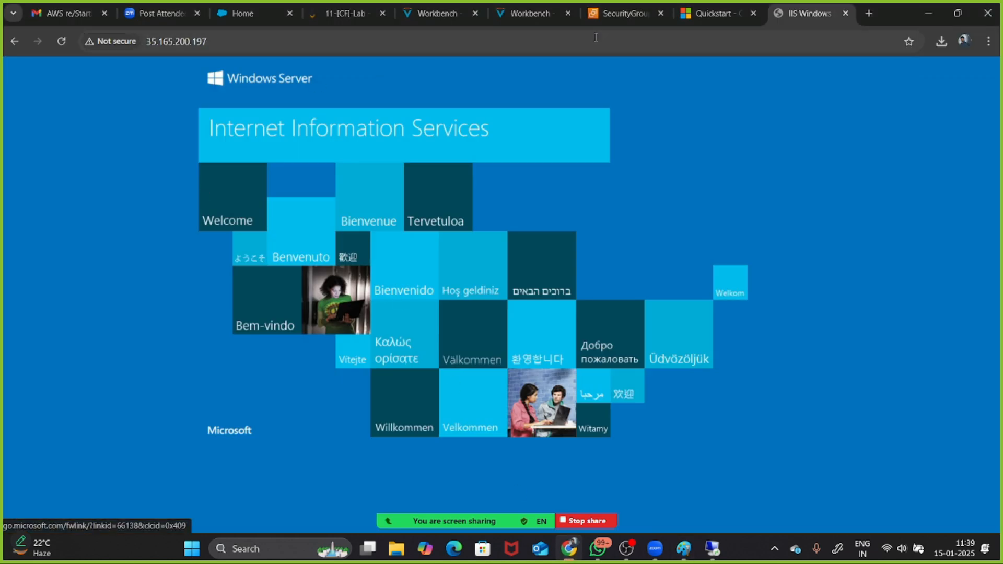
pyautogui.click(622, 14)
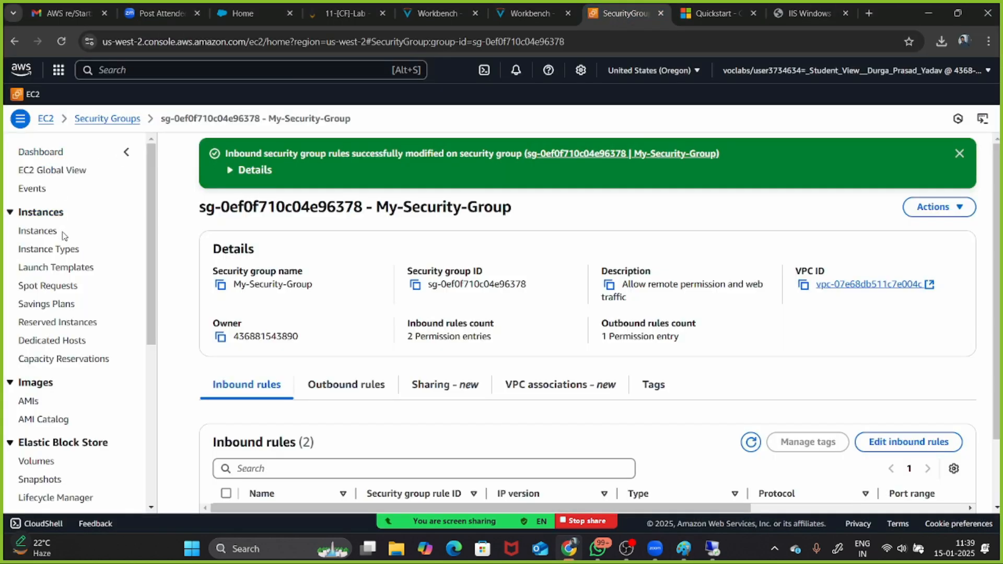
pyautogui.click(40, 233)
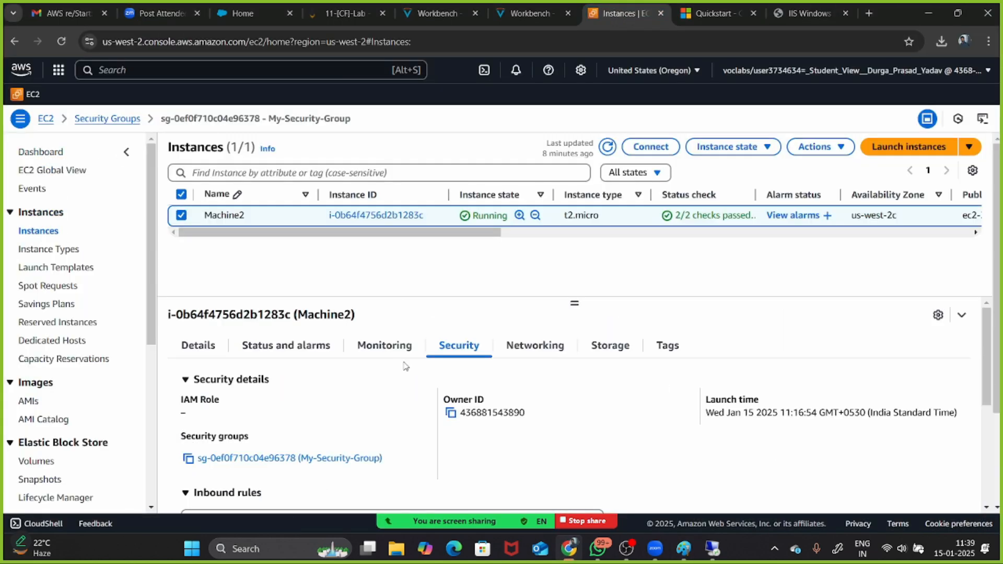
pyautogui.click(198, 345)
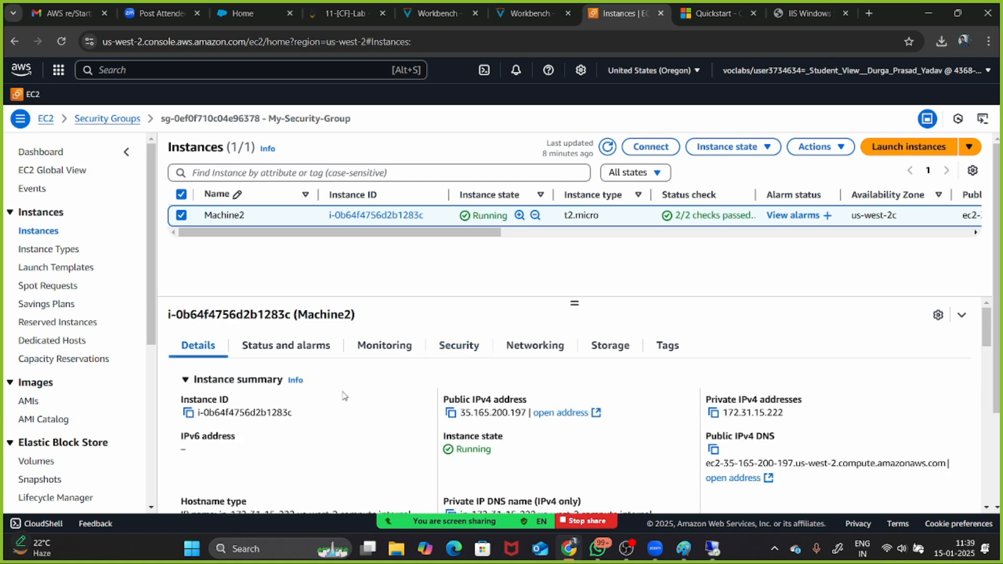
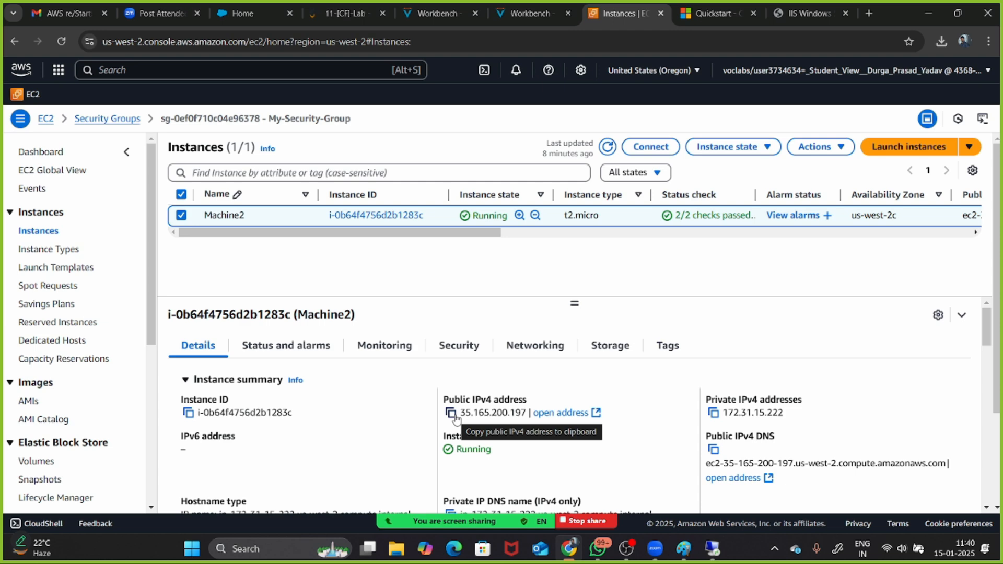
# Copy Machine2's public IPv4 address and paste it into the address bar of a new browser tab
pyautogui.click(450, 412)
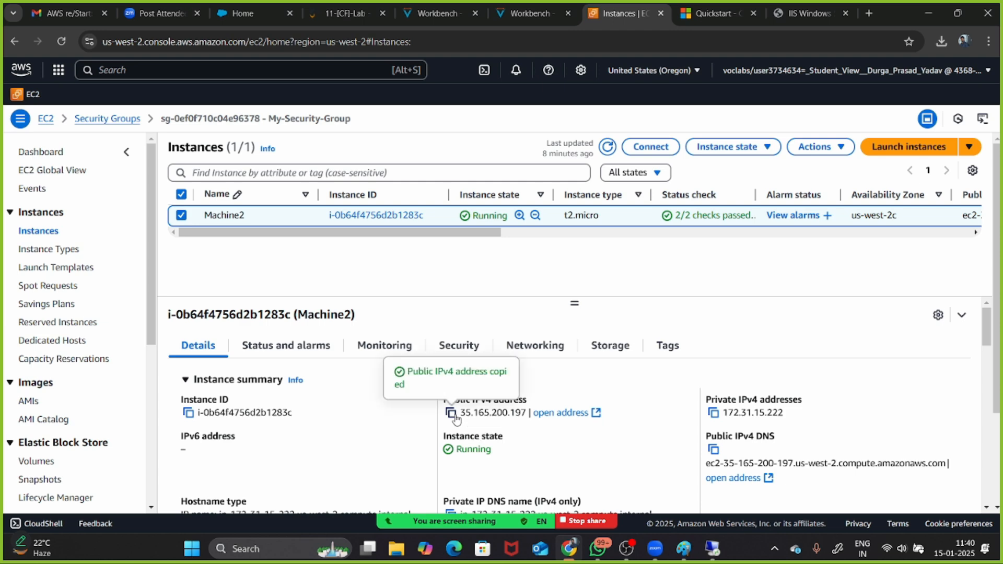
pyautogui.click(870, 13)
pyautogui.hotkey('ctrl', 'v')
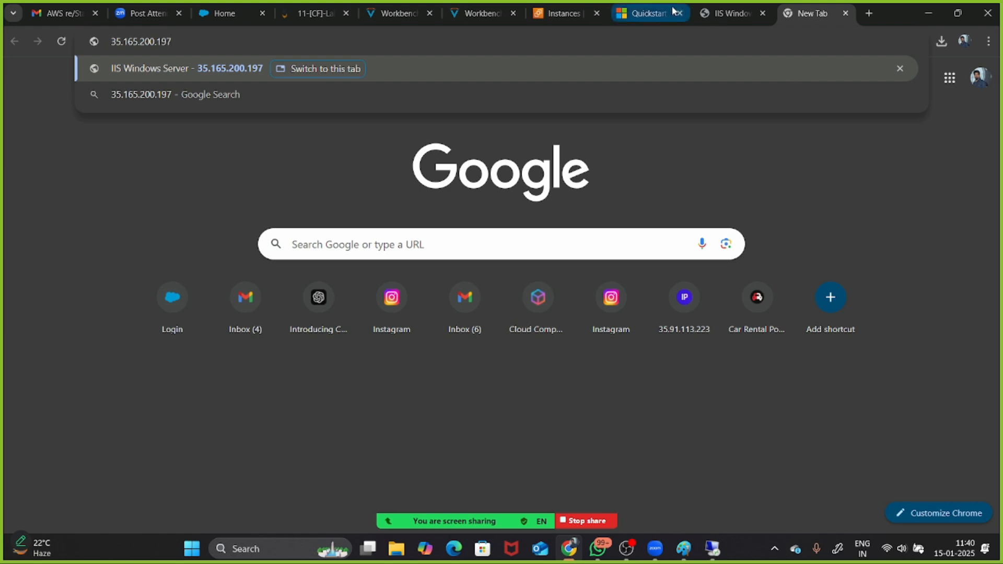
# Return to the EC2 instance details and highlight the first octet of Machine2's public IPv4 address
pyautogui.click(650, 12)
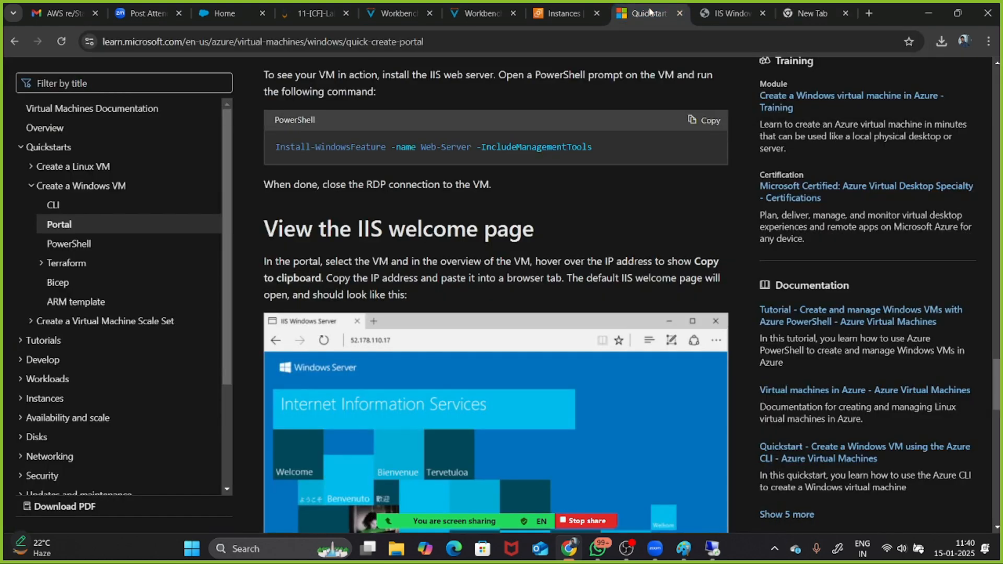
pyautogui.click(566, 13)
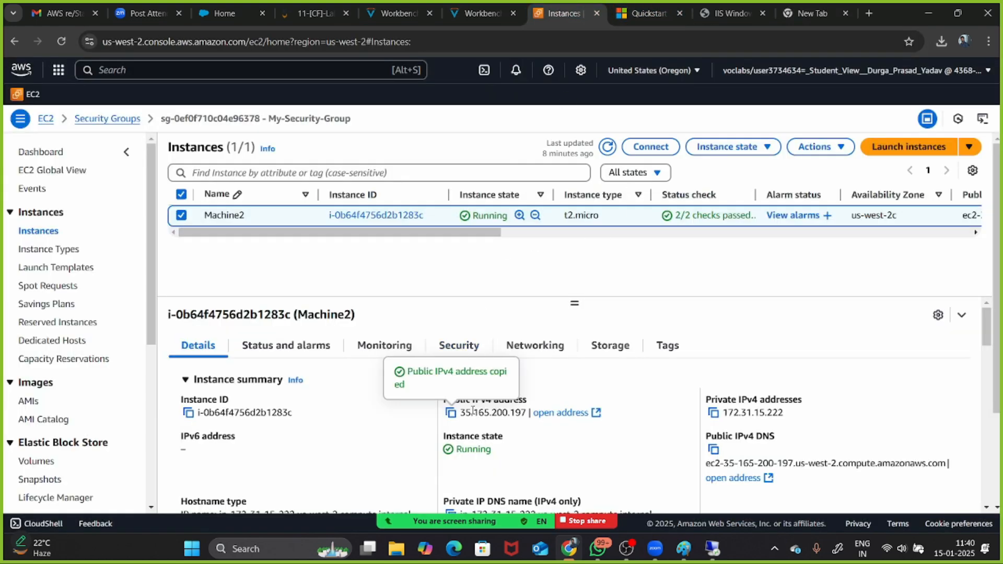
pyautogui.moveTo(461, 412)
pyautogui.mouseDown()
pyautogui.moveTo(481, 412)
pyautogui.moveTo(472, 413)
pyautogui.mouseUp()
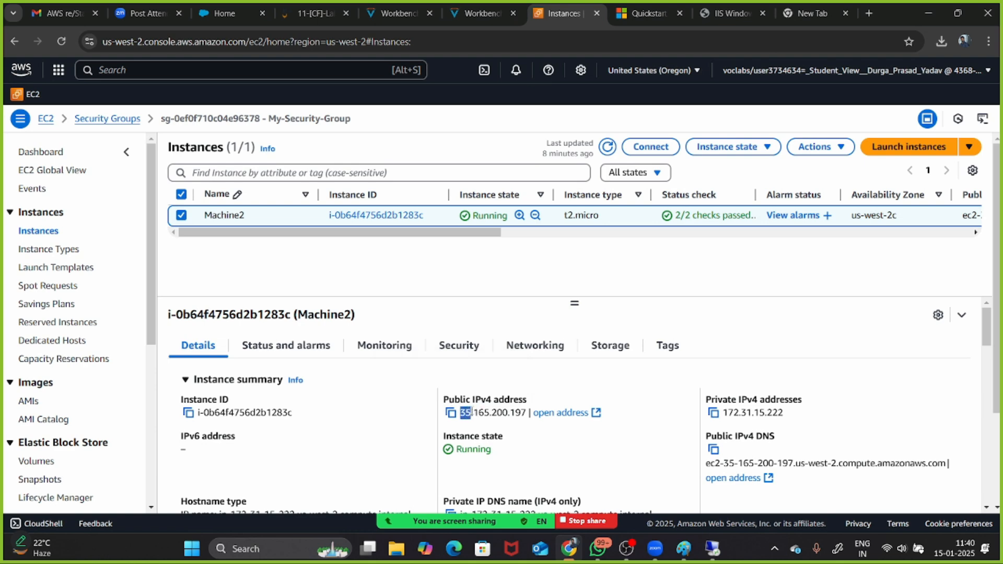
pyautogui.click(416, 393)
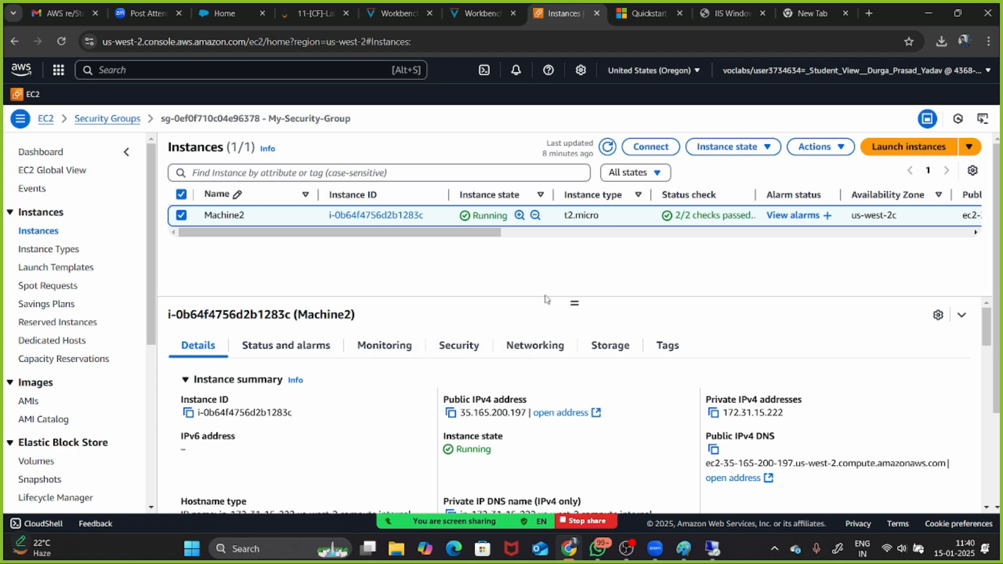
# Stop the Machine2 instance and dismiss the success notification
pyautogui.click(736, 152)
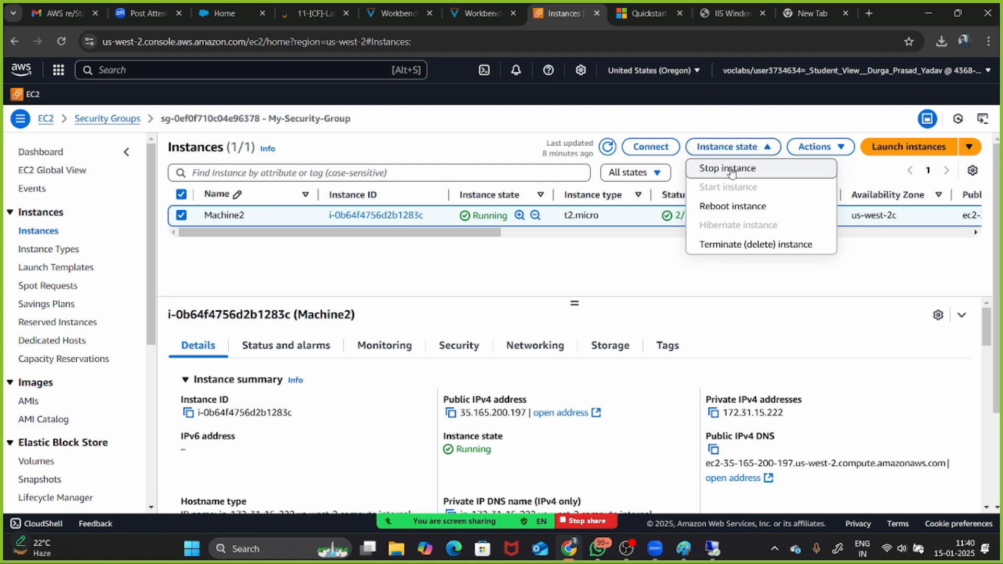
pyautogui.click(732, 173)
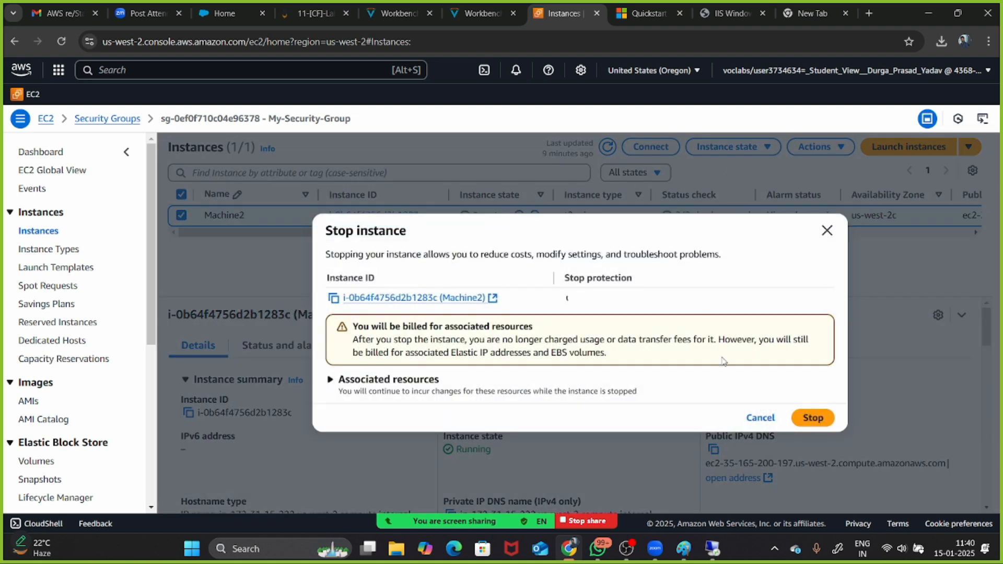
pyautogui.click(812, 418)
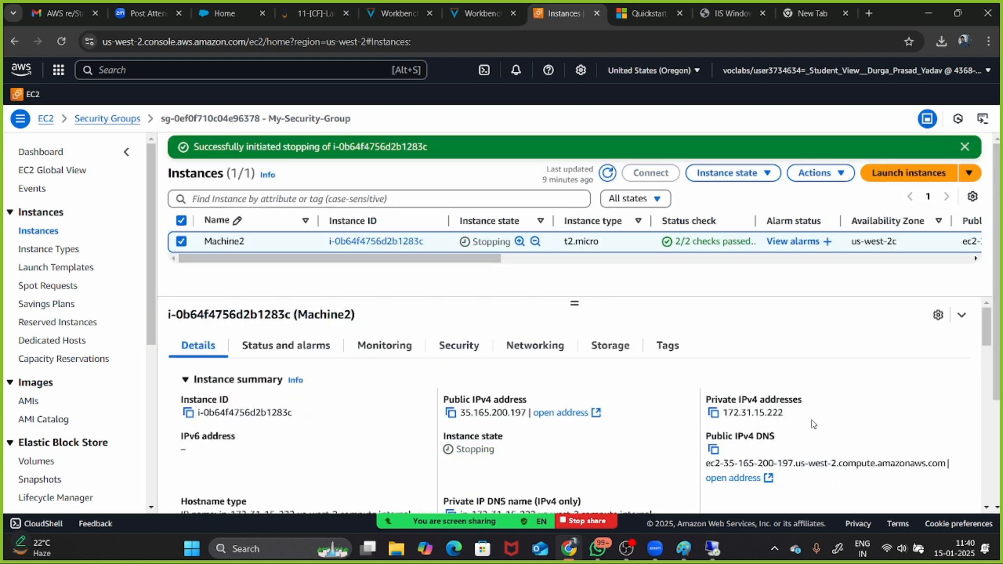
pyautogui.click(965, 147)
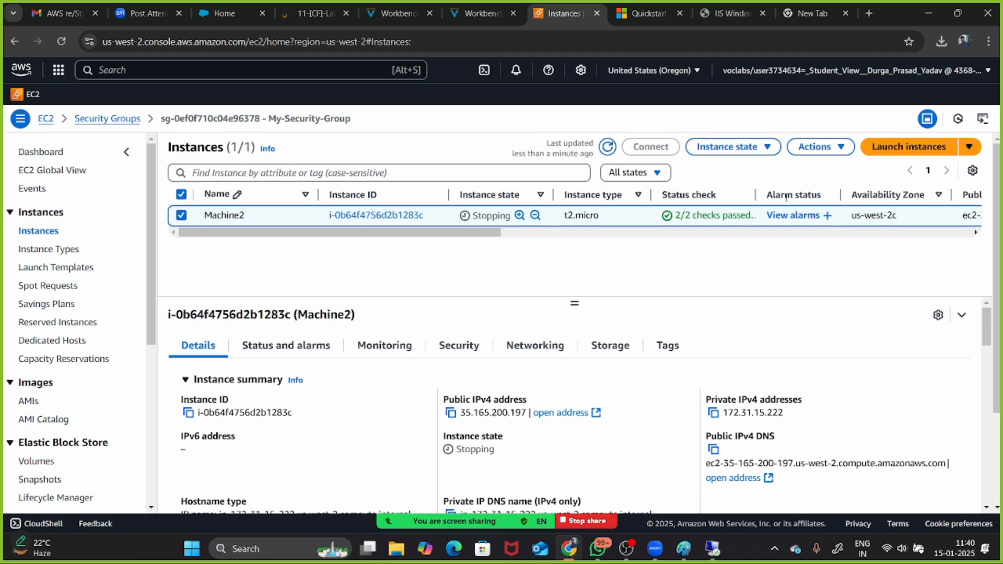
# Refresh the instance list to check Machine2's state and clear its selection
pyautogui.click(608, 148)
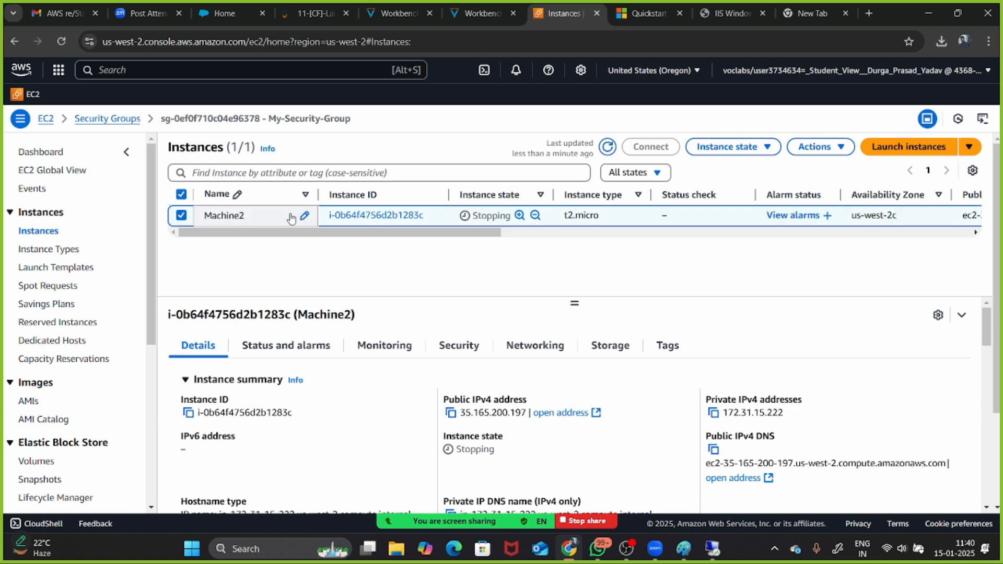
pyautogui.click(182, 215)
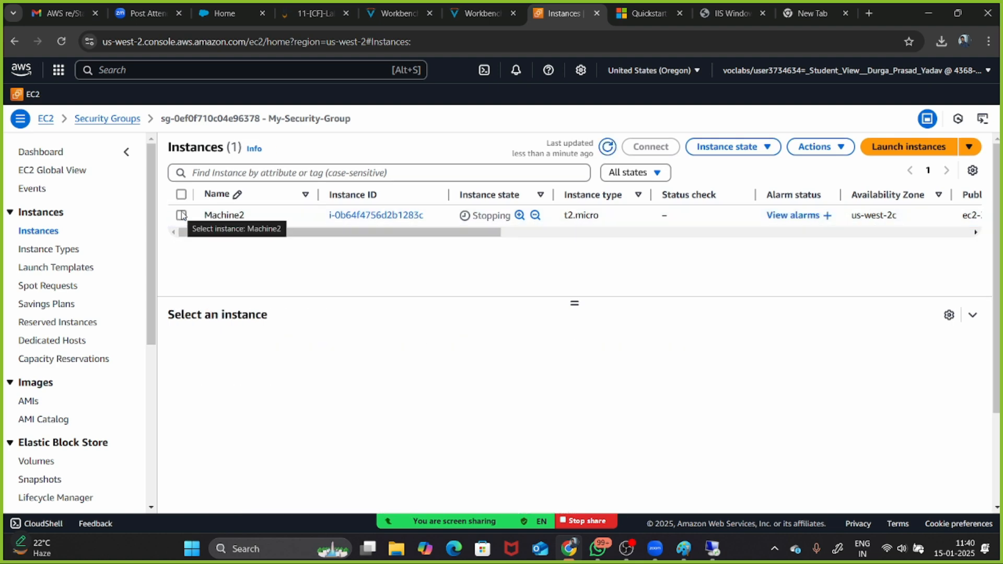
pyautogui.click(607, 152)
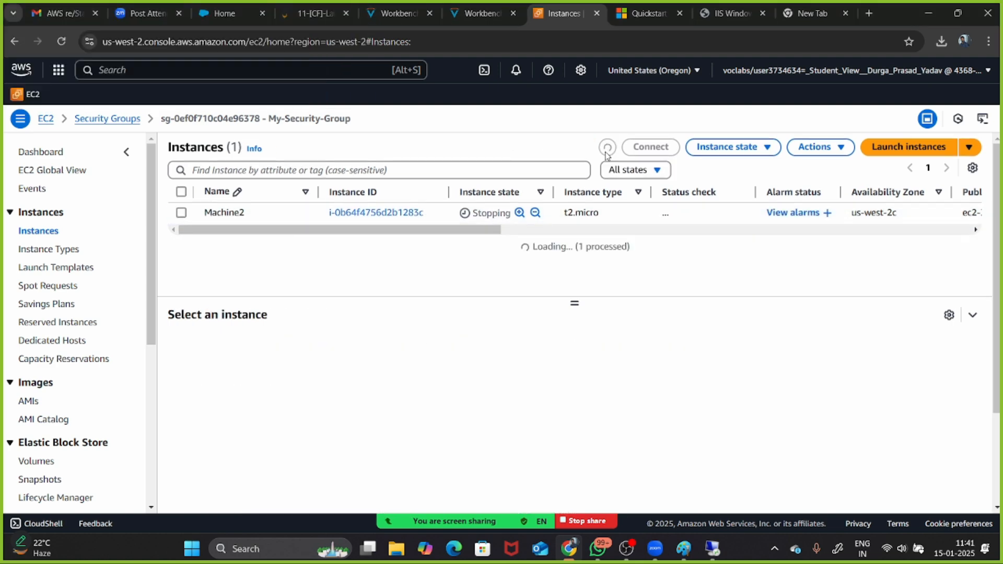
# Close the remote desktop window and refresh the instance list with Machine2 selected
pyautogui.click(712, 549)
pyautogui.click(344, 96)
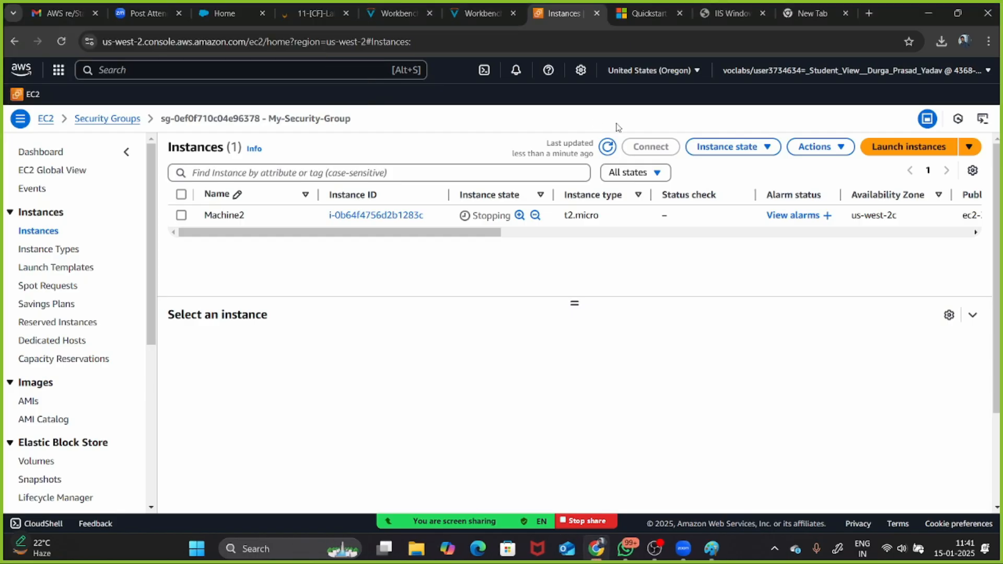
pyautogui.click(611, 150)
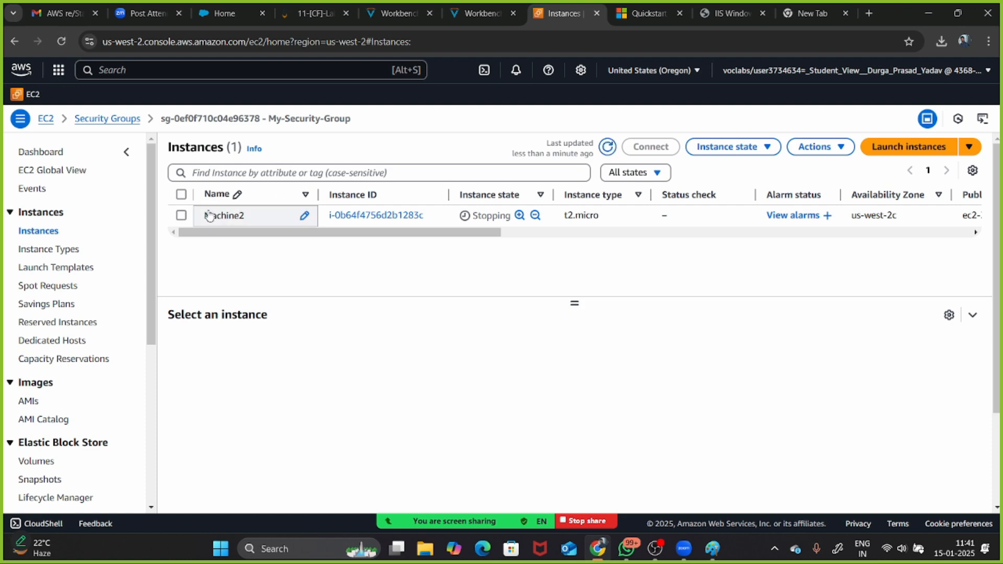
pyautogui.click(181, 215)
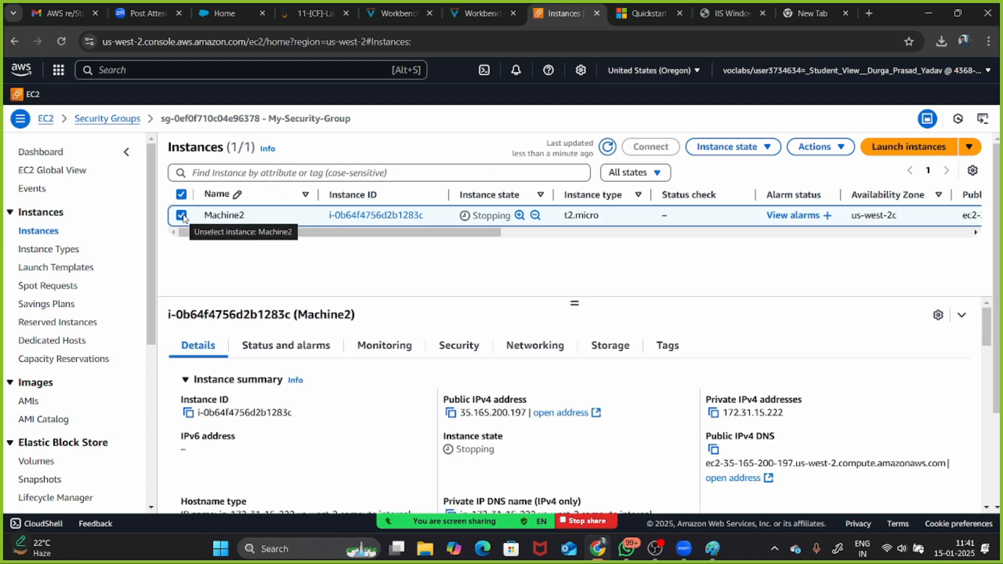
pyautogui.click(608, 148)
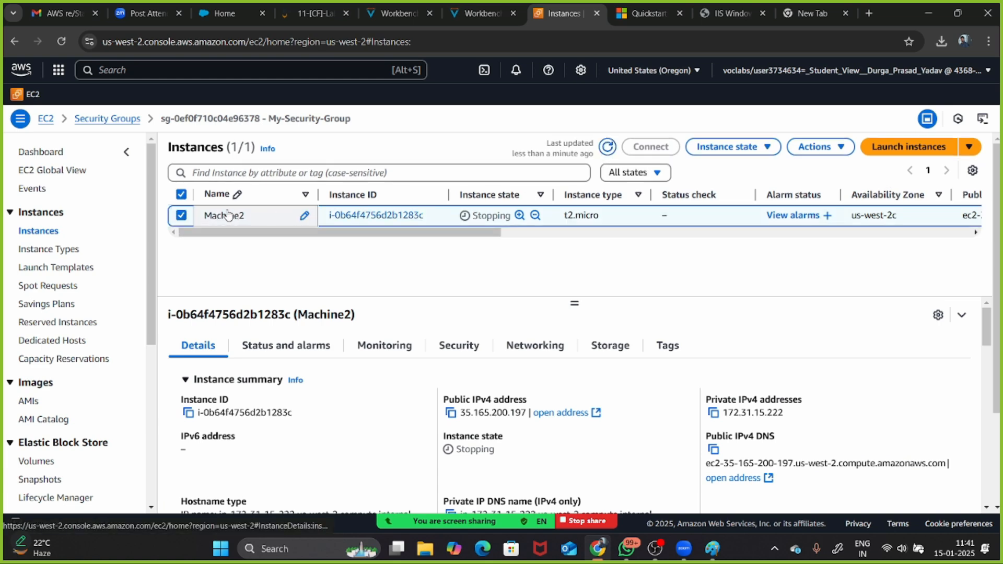
# Refresh the instance list, reselect Machine2 and highlight its public IPv4 address
pyautogui.click(183, 218)
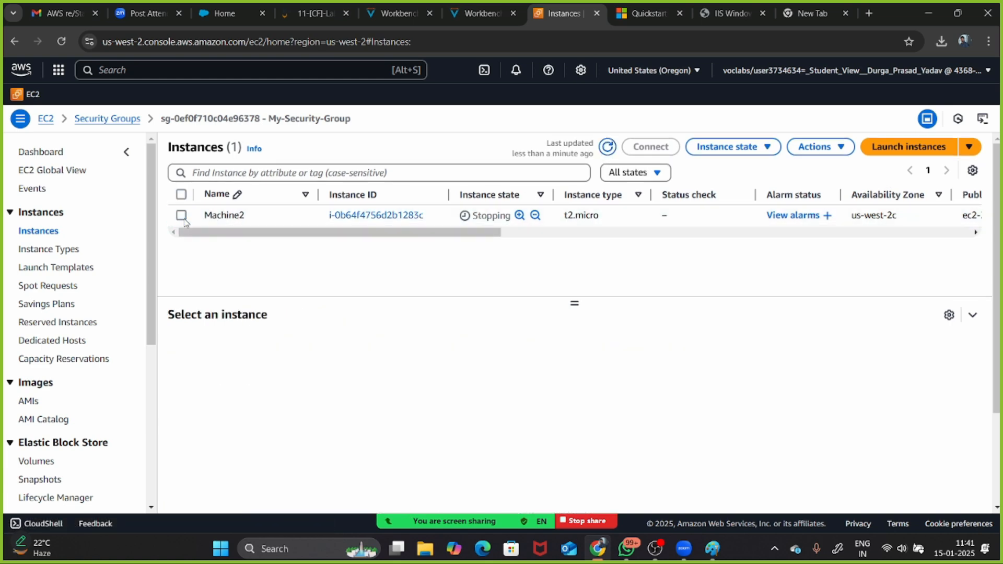
pyautogui.click(608, 148)
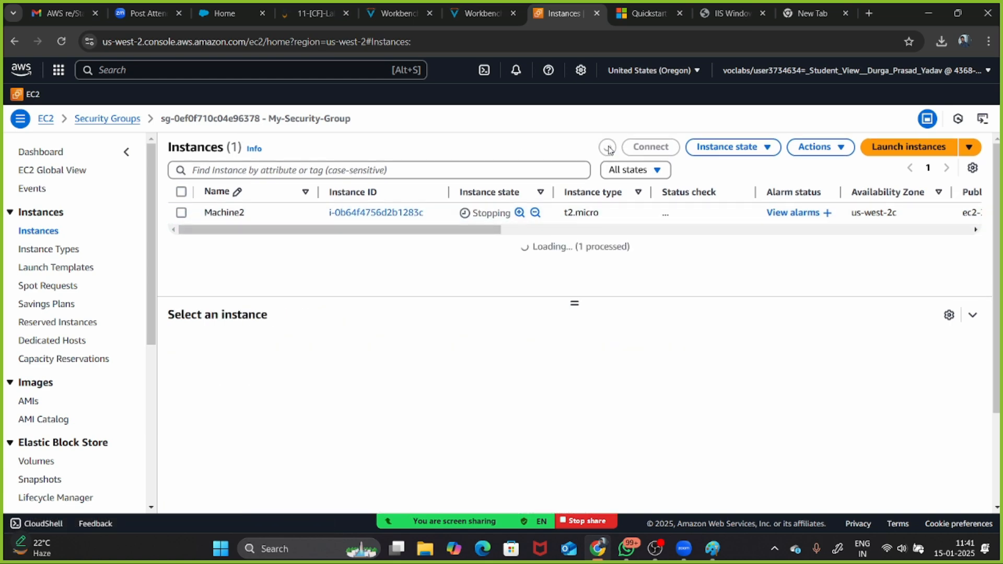
pyautogui.click(182, 216)
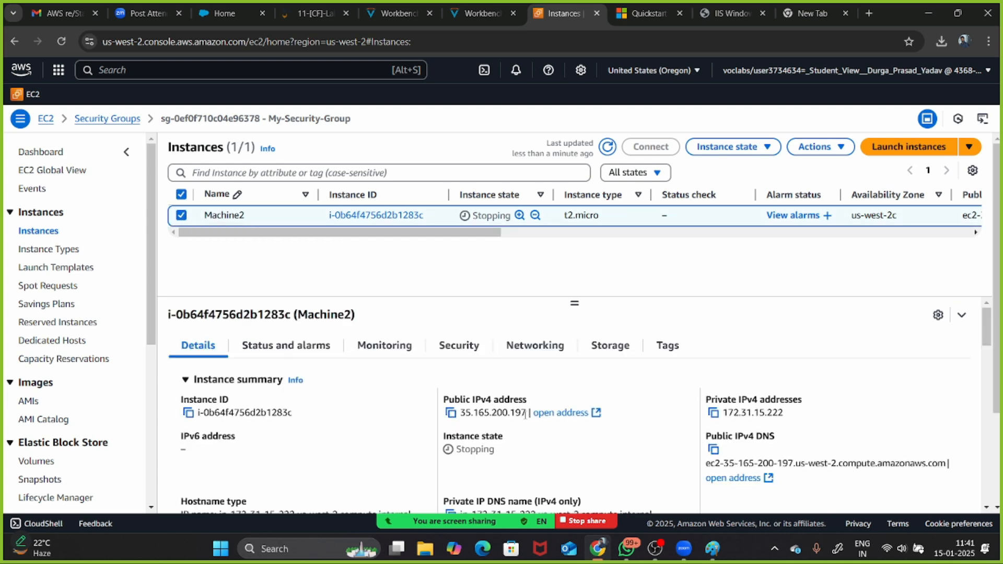
pyautogui.moveTo(525, 413); pyautogui.dragTo(461, 417)
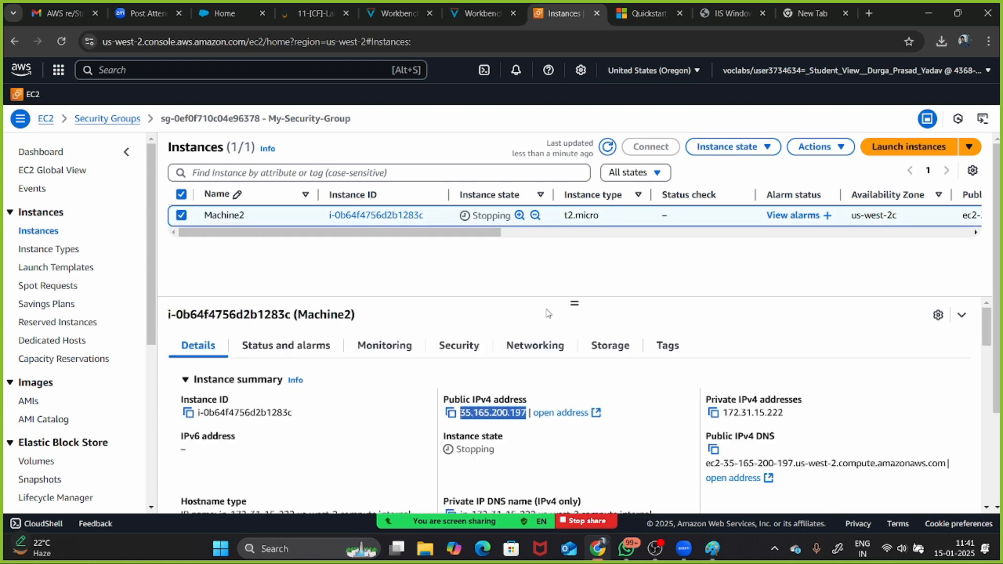
# Refresh the list again and highlight Machine2's instance state, followed by its public IPv4 address
pyautogui.click(607, 148)
pyautogui.moveTo(474, 215); pyautogui.dragTo(511, 215)
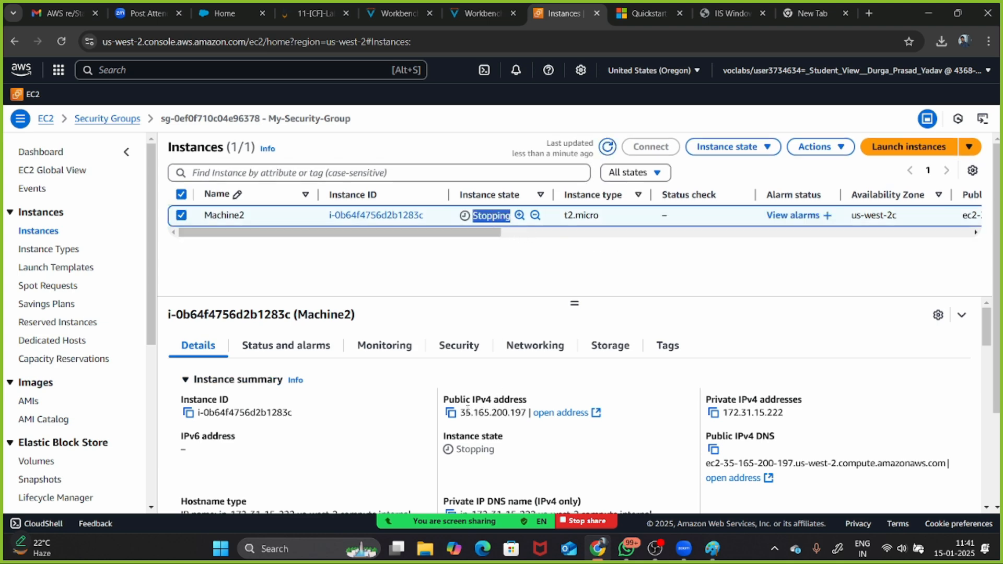
pyautogui.moveTo(464, 412); pyautogui.dragTo(527, 413)
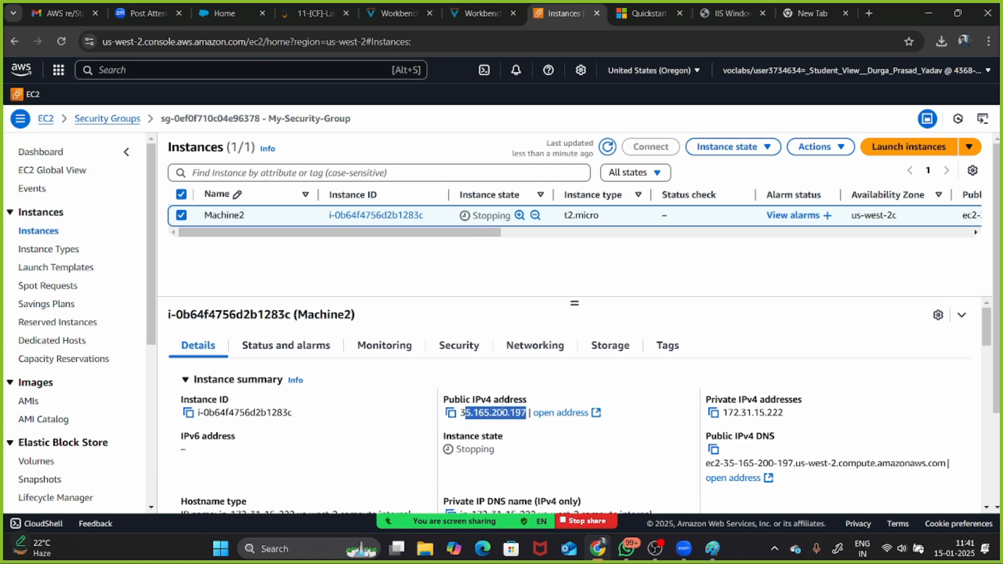
# Keep refreshing the instance list until Machine2 has stopped, and highlight the public IPv4 address field in its details
pyautogui.click(600, 154)
pyautogui.click(608, 148)
pyautogui.click(609, 149)
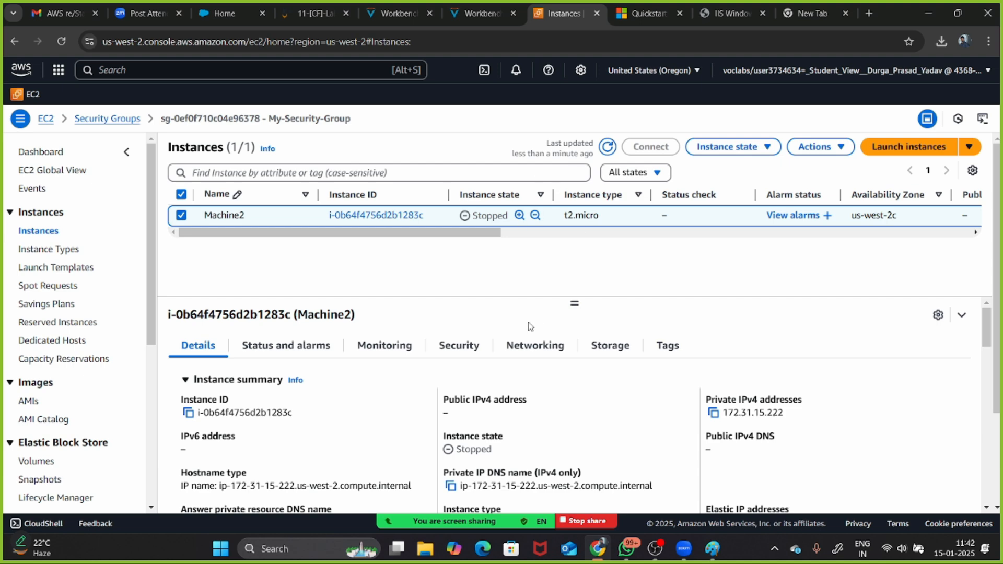
pyautogui.scroll(-2, 530, 327)
pyautogui.scroll(2, 530, 327)
pyautogui.moveTo(449, 398); pyautogui.dragTo(477, 417)
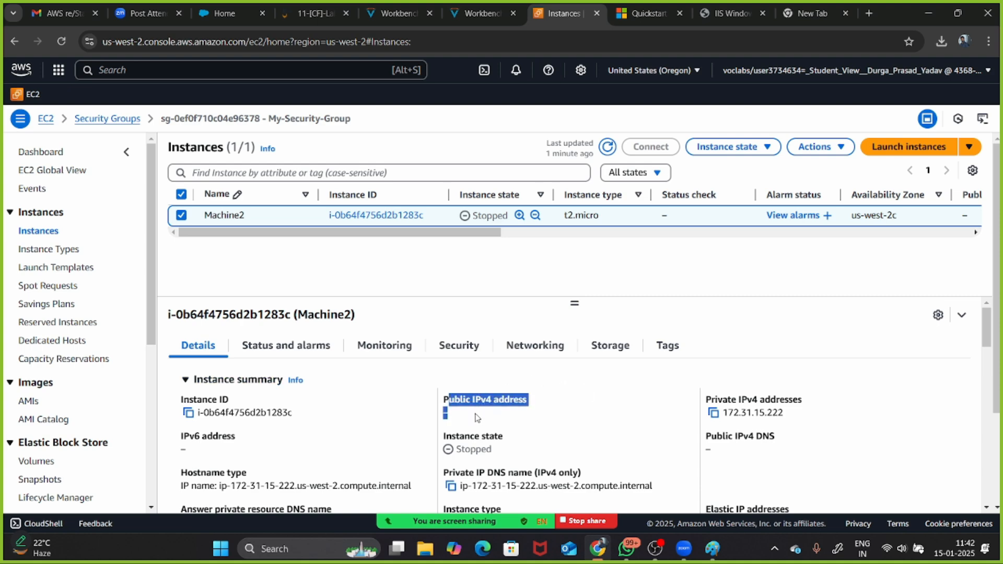
pyautogui.click(478, 417)
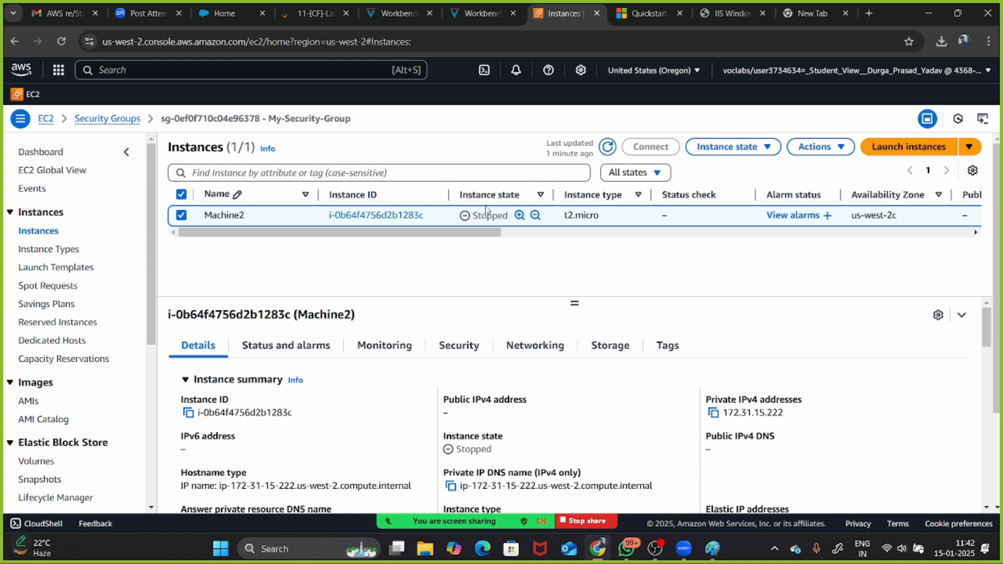
# Start the stopped Machine2 instance and dismiss the success notification
pyautogui.click(182, 216)
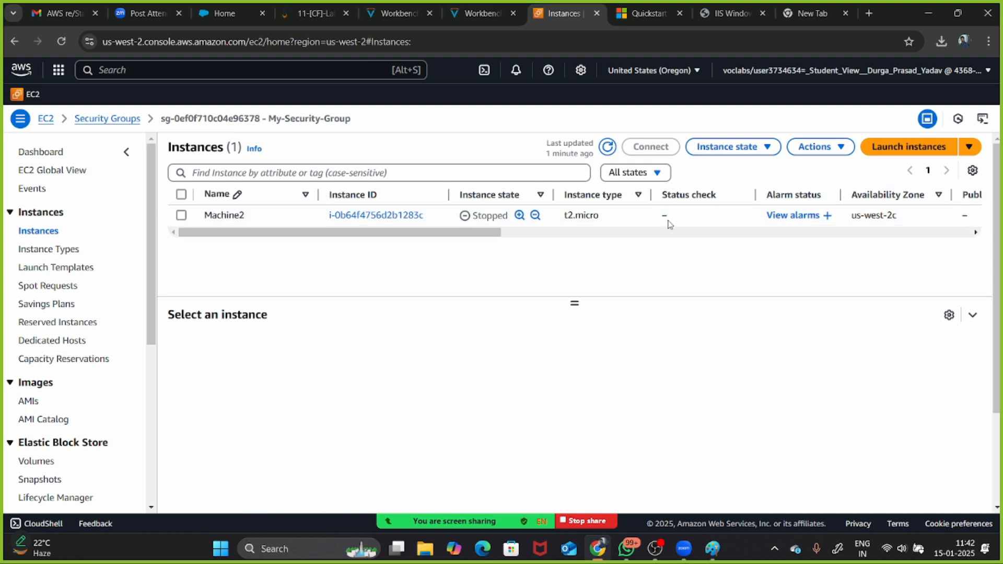
pyautogui.click(184, 215)
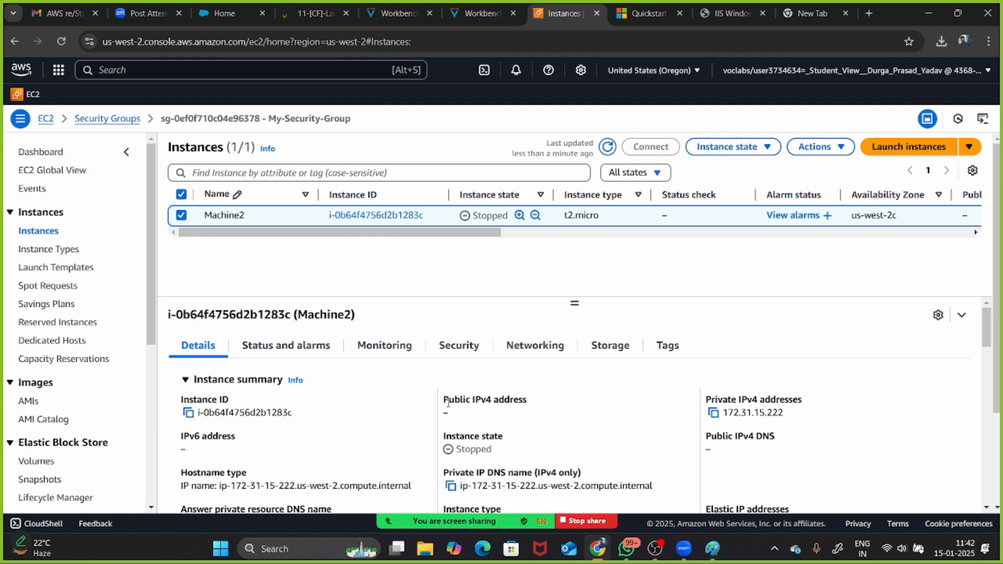
pyautogui.click(740, 157)
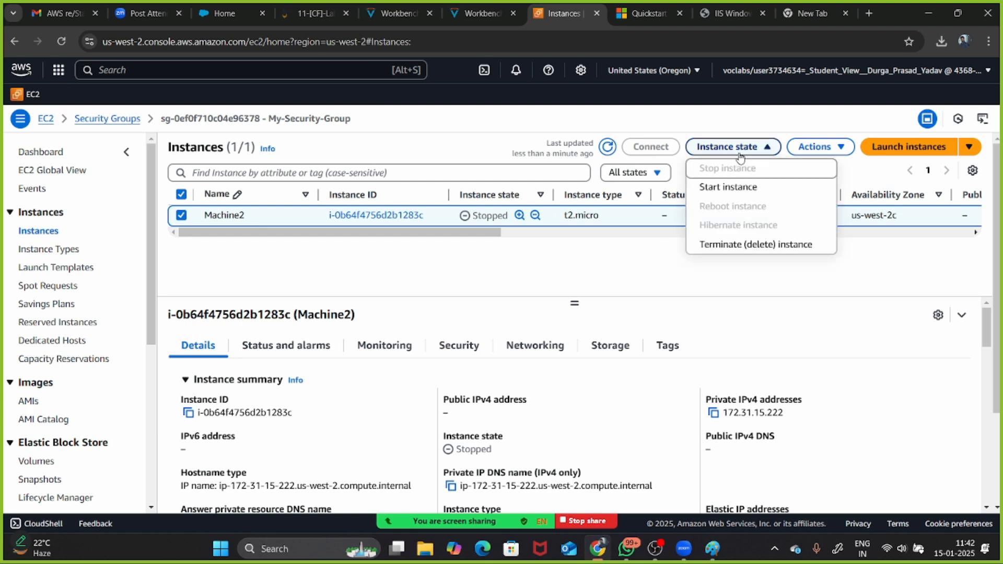
pyautogui.click(737, 188)
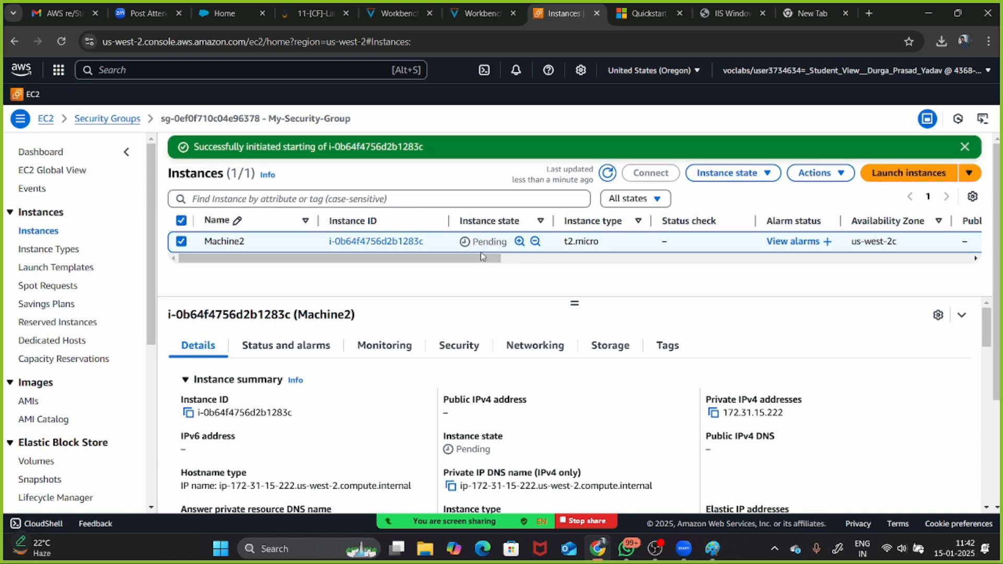
pyautogui.click(966, 149)
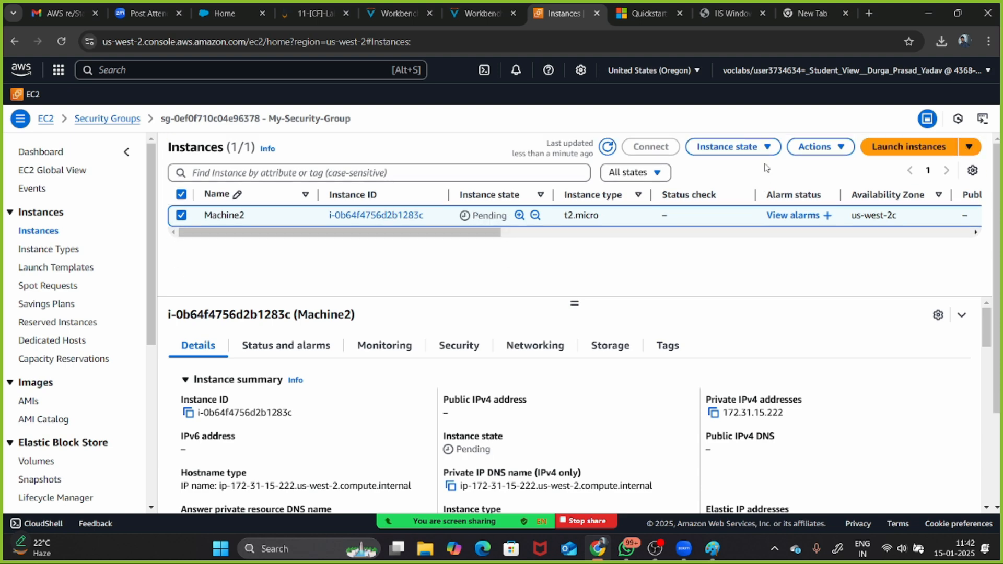
# Refresh the instance list and examine the restarted Machine2's details for its public IPv4 address
pyautogui.click(608, 148)
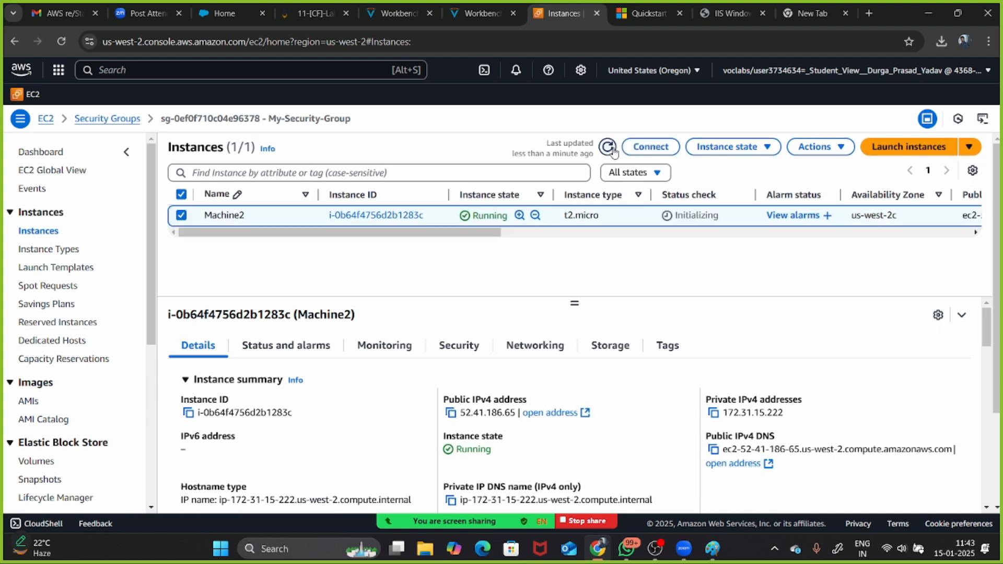
pyautogui.scroll(-2, 494, 381)
pyautogui.scroll(1, 494, 381)
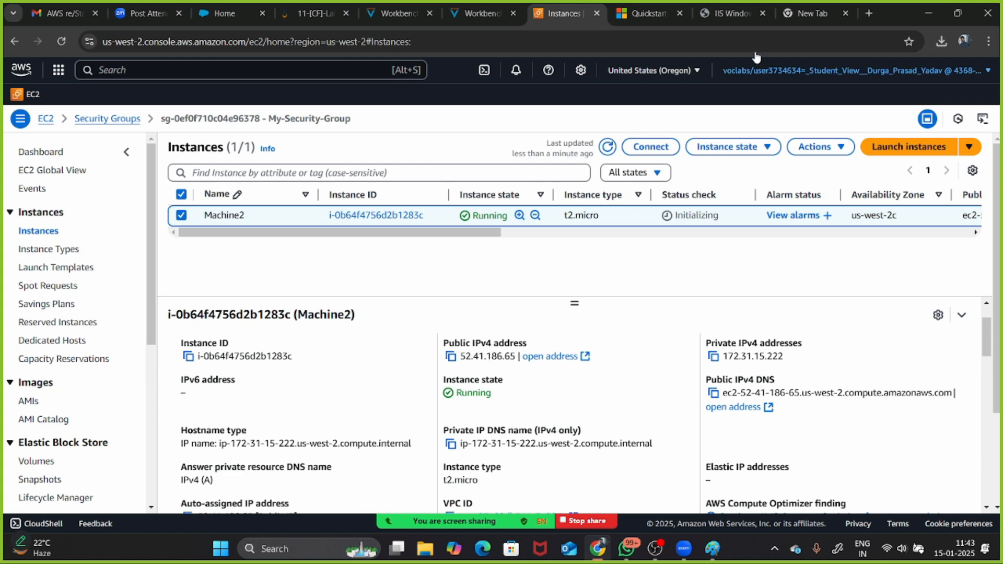
# Compare the old address in the new tab with Machine2's details and reload the IIS page at 35.165.200.197
pyautogui.click(797, 14)
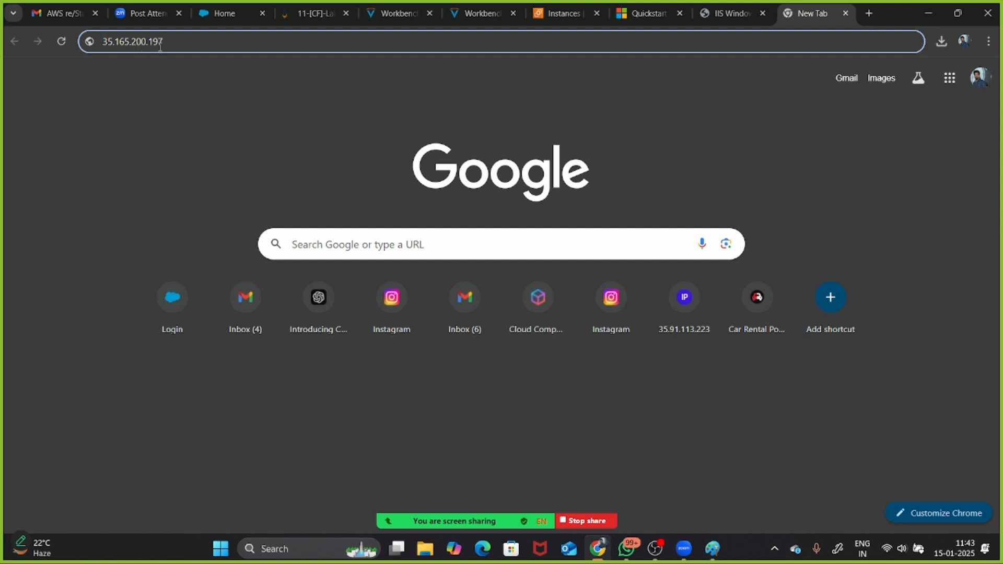
pyautogui.click(568, 14)
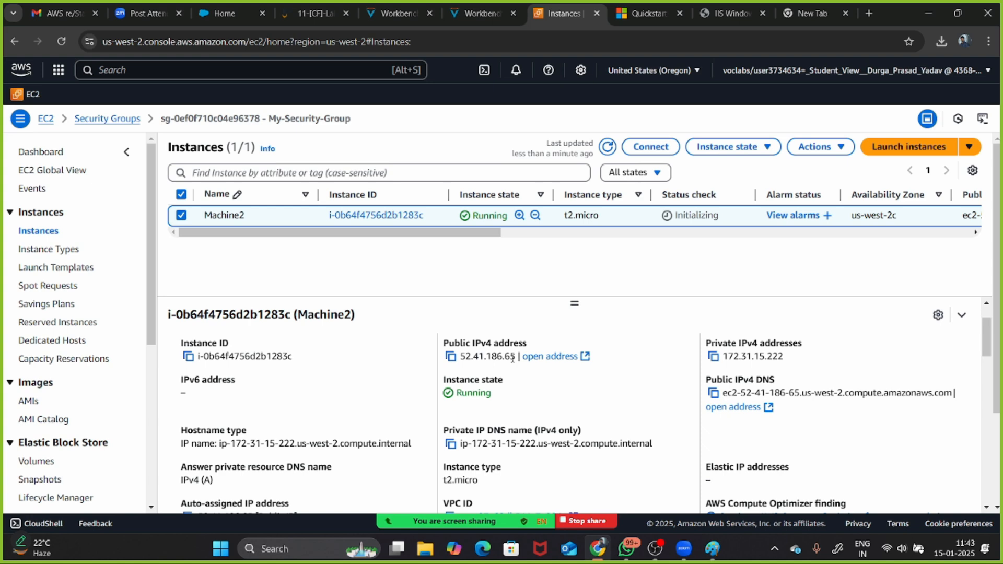
pyautogui.click(720, 19)
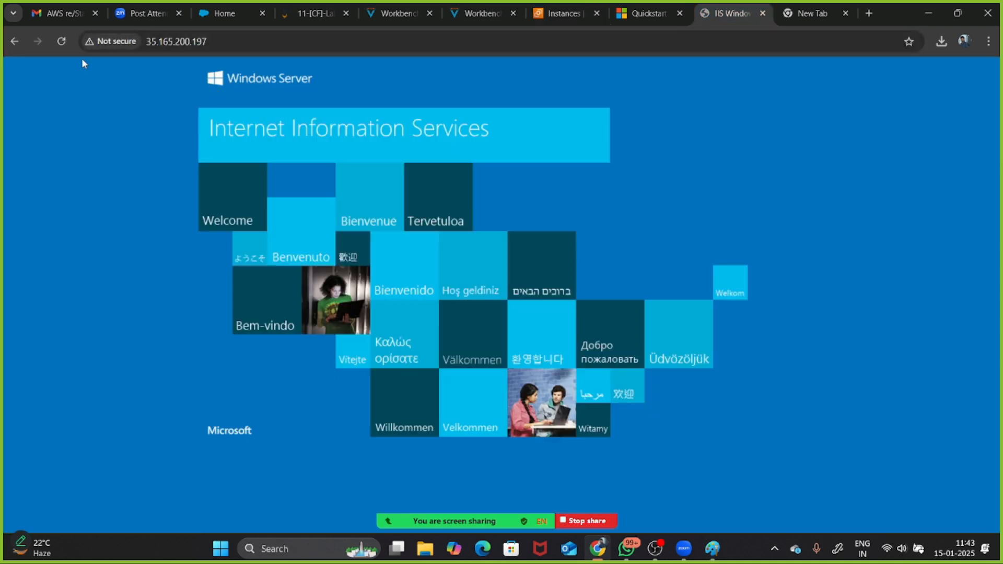
pyautogui.click(62, 42)
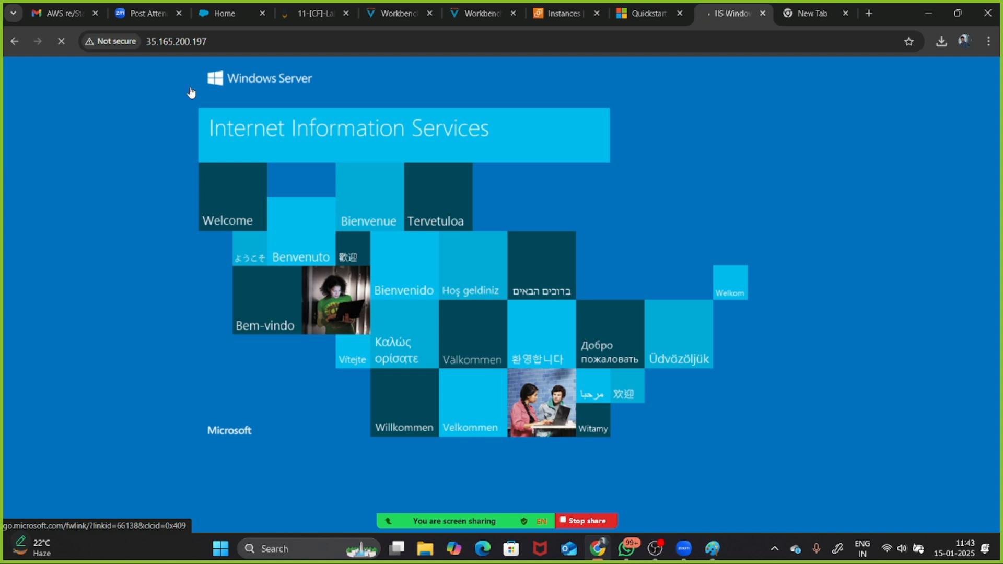
# Copy Machine2's new public IPv4 address, load 52.41.186.65 in the unused tab, and check the old address's page for comparison
pyautogui.click(567, 14)
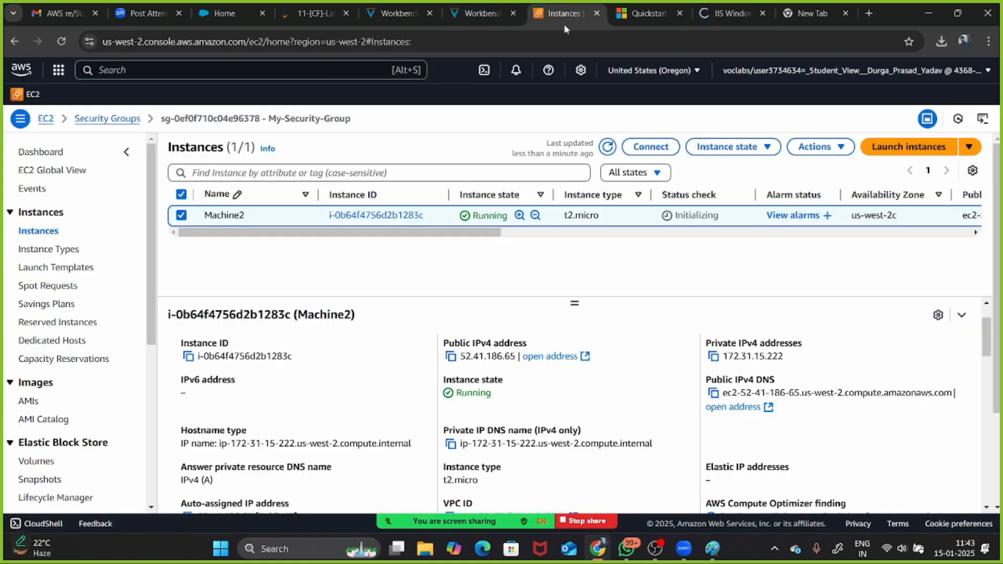
pyautogui.click(452, 359)
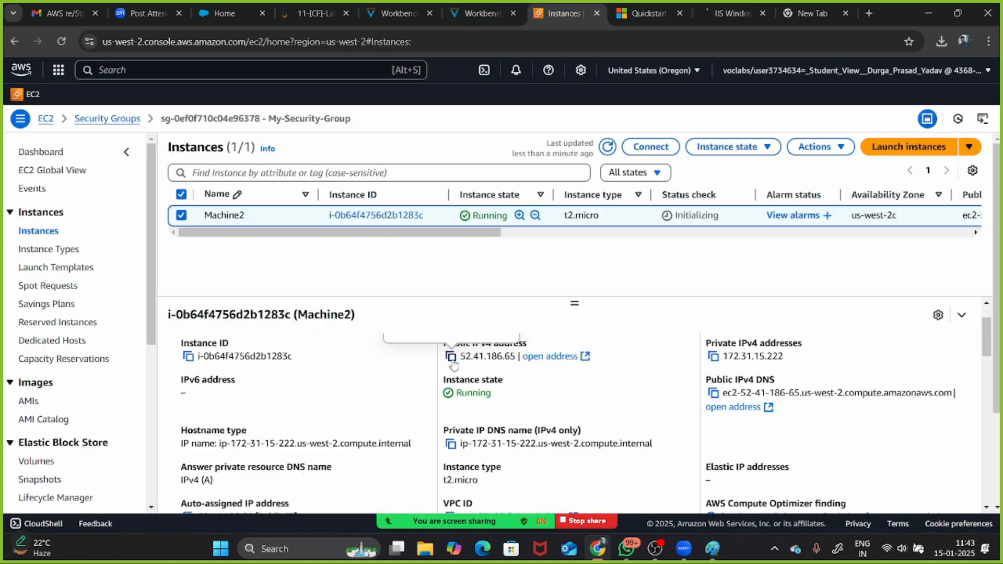
pyautogui.click(801, 14)
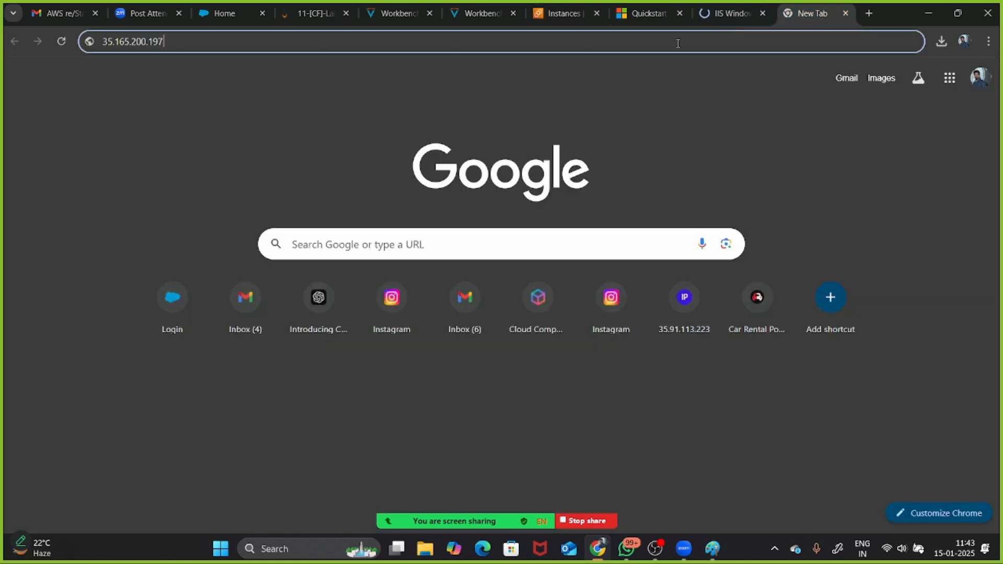
pyautogui.click(585, 41)
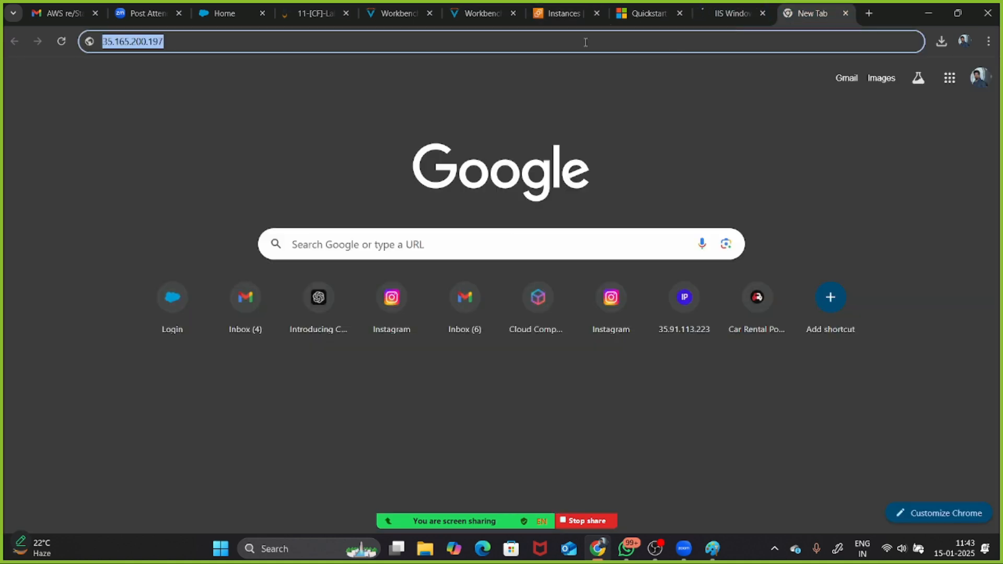
pyautogui.hotkey('ctrl', 'v')
pyautogui.press('Return')
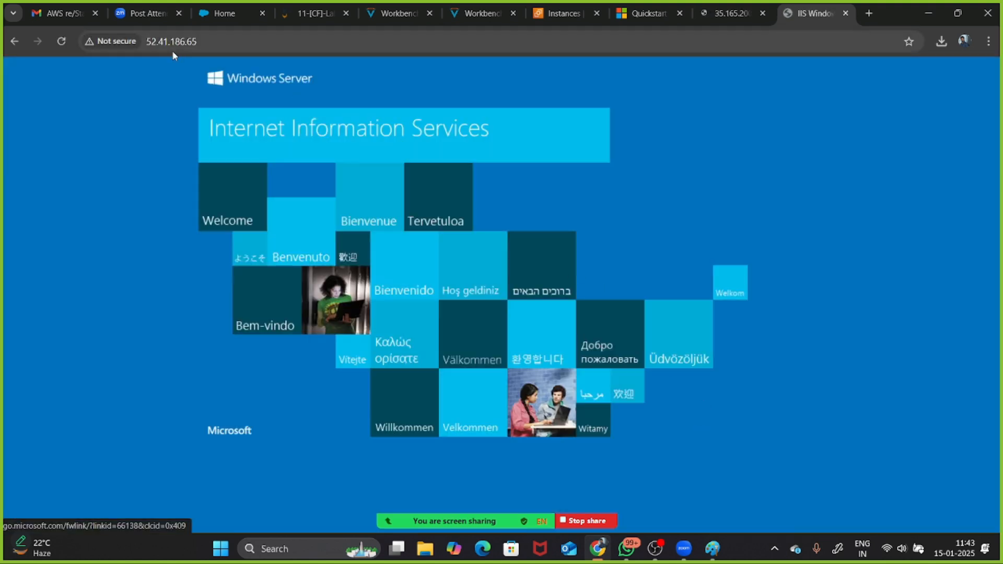
pyautogui.click(713, 17)
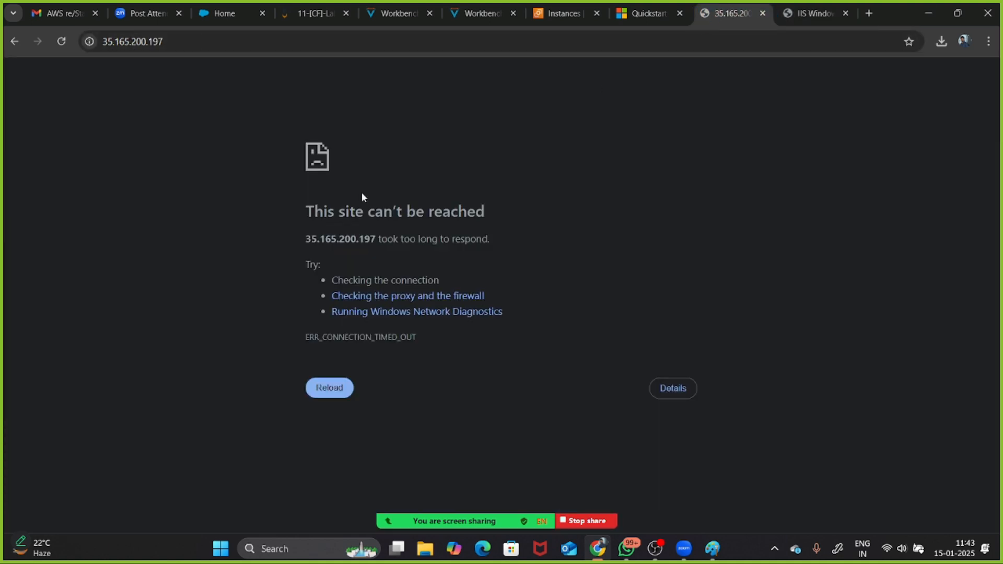
pyautogui.click(563, 13)
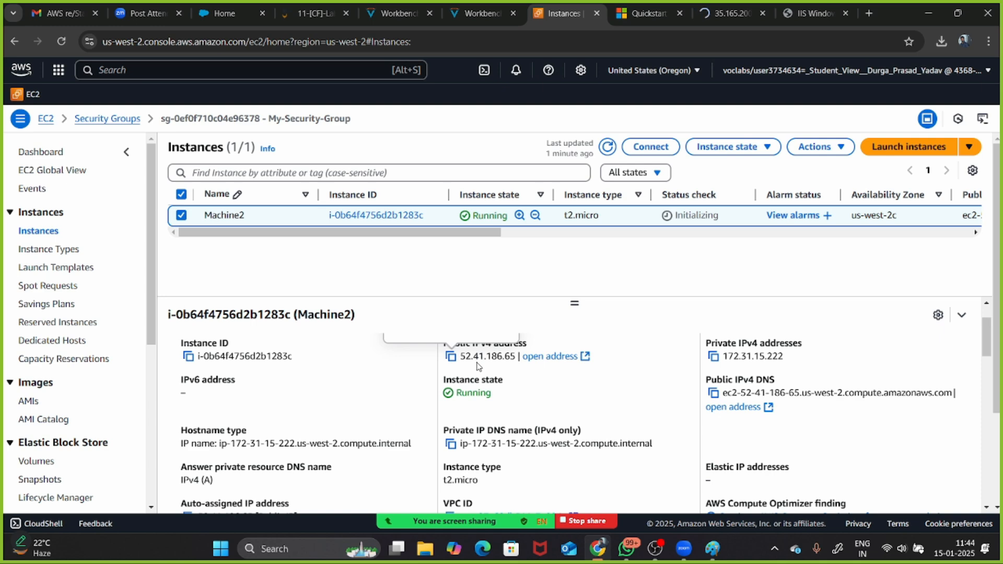
# Switch to Paint and start a new blank canvas without saving the current sketch
pyautogui.click(712, 548)
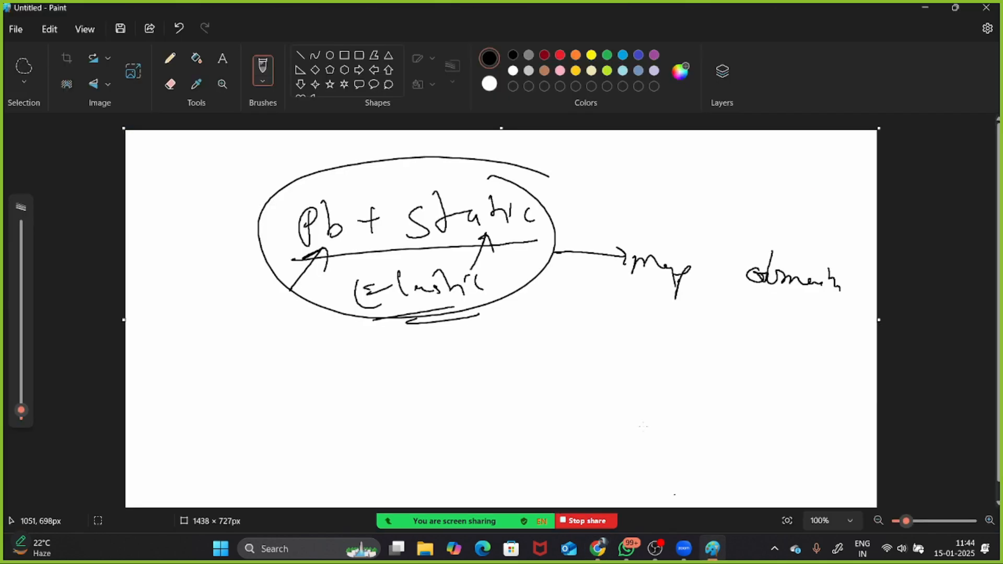
pyautogui.click(21, 30)
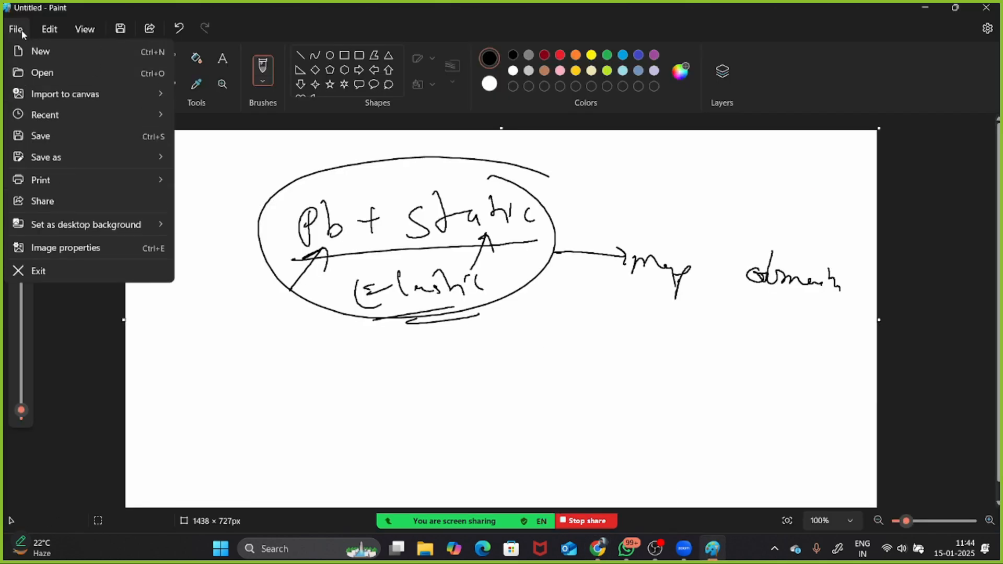
pyautogui.click(42, 53)
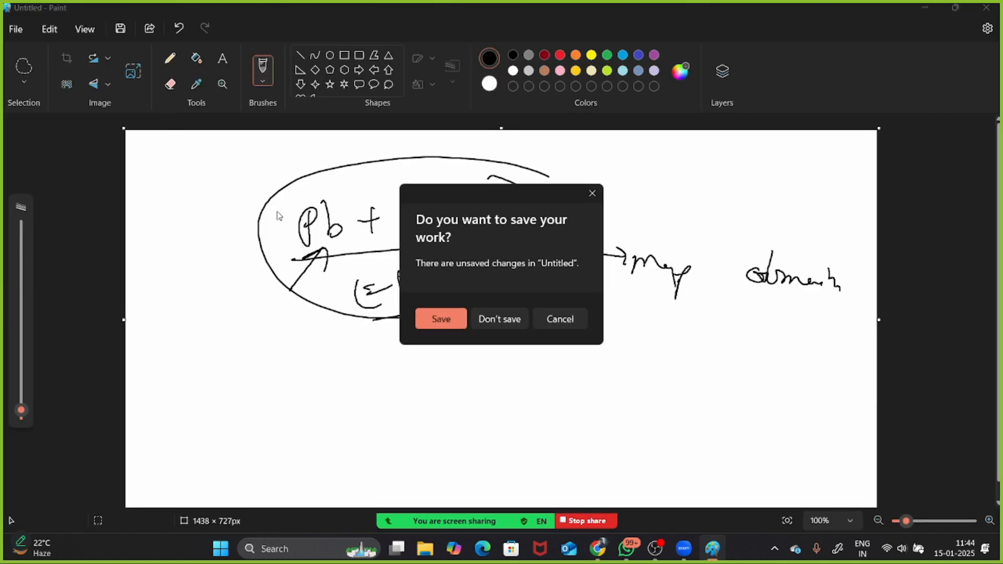
pyautogui.click(489, 321)
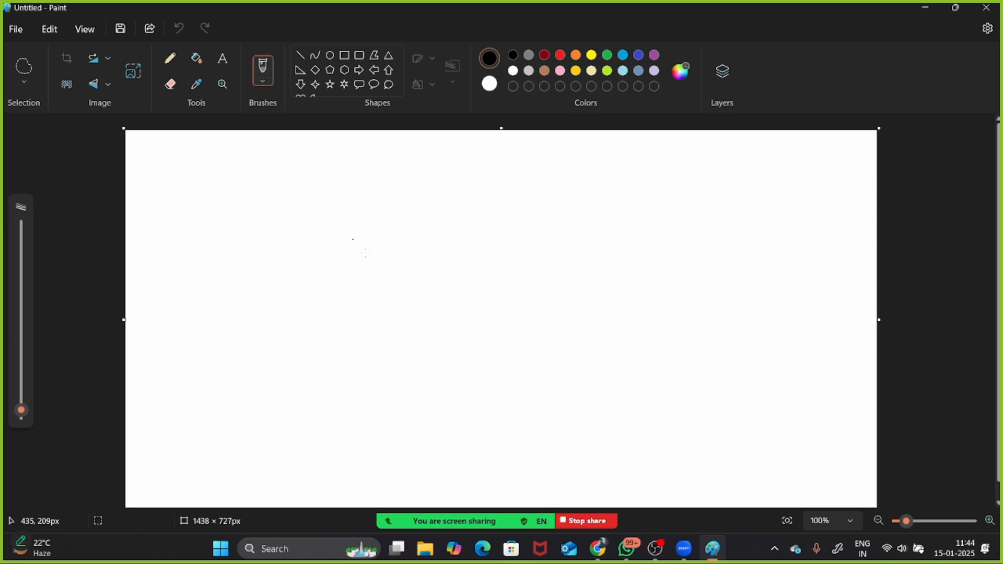
# Draw a rectangular box for the machine and handwrite the IP address 54.0.20.14 starting inside it
pyautogui.moveTo(366, 214); pyautogui.dragTo(366, 289)
pyautogui.moveTo(364, 225)
pyautogui.mouseDown()
pyautogui.moveTo(494, 214)
pyautogui.moveTo(496, 290)
pyautogui.moveTo(371, 292)
pyautogui.moveTo(368, 280)
pyautogui.mouseUp()
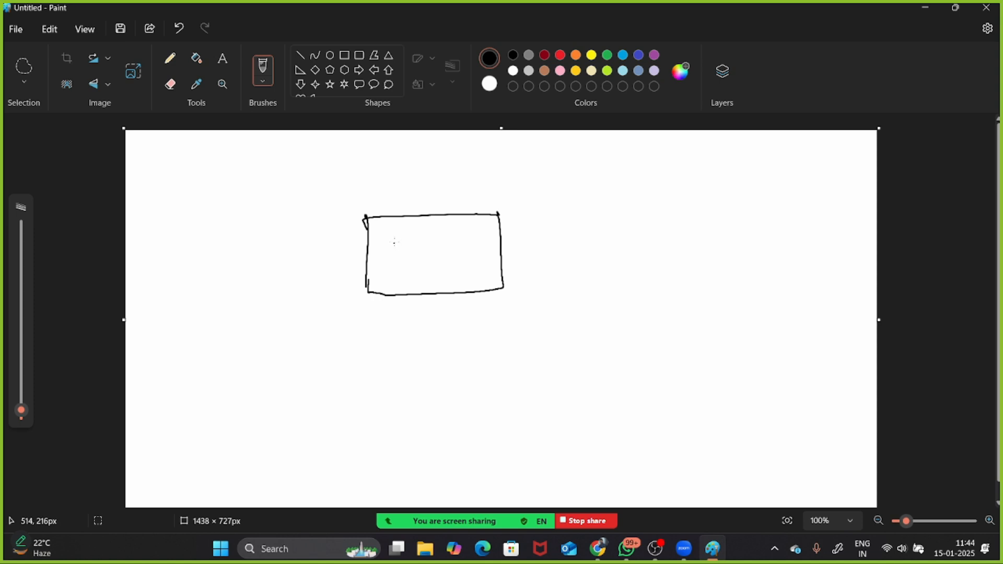
pyautogui.moveTo(406, 258)
pyautogui.mouseDown()
pyautogui.moveTo(395, 272)
pyautogui.moveTo(452, 255)
pyautogui.moveTo(492, 269)
pyautogui.moveTo(497, 255)
pyautogui.moveTo(546, 274)
pyautogui.mouseUp()
pyautogui.click(430, 259)
pyautogui.click(515, 257)
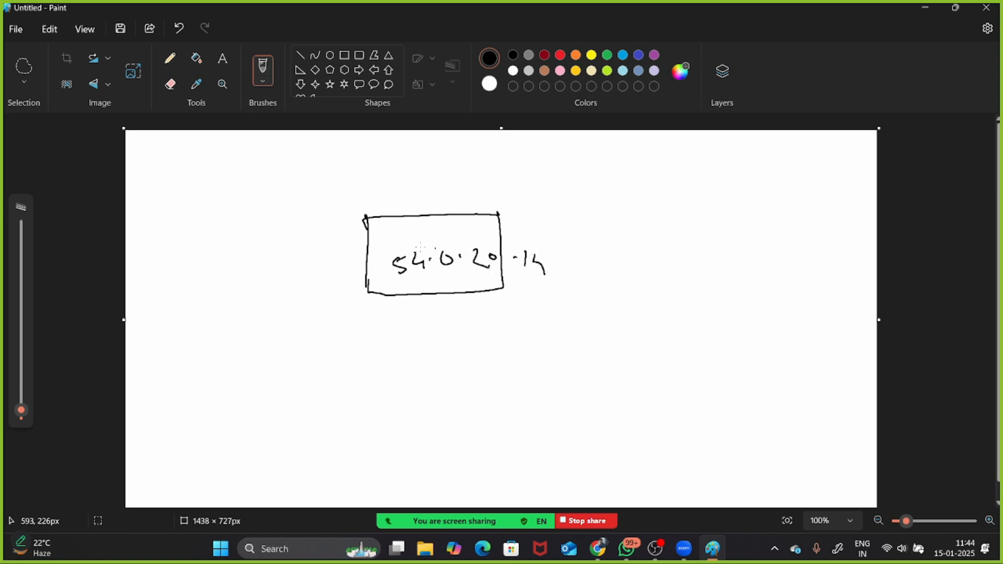
# Handwrite an old address beginning 35.2 above 54.0.20.14, mark the old one with a cross and the new one with a tick
pyautogui.moveTo(391, 237)
pyautogui.mouseDown()
pyautogui.moveTo(400, 249)
pyautogui.moveTo(496, 237)
pyautogui.mouseUp()
pyautogui.click(431, 235)
pyautogui.click(467, 232)
pyautogui.moveTo(517, 227); pyautogui.dragTo(554, 231)
pyautogui.moveTo(547, 216); pyautogui.dragTo(595, 243)
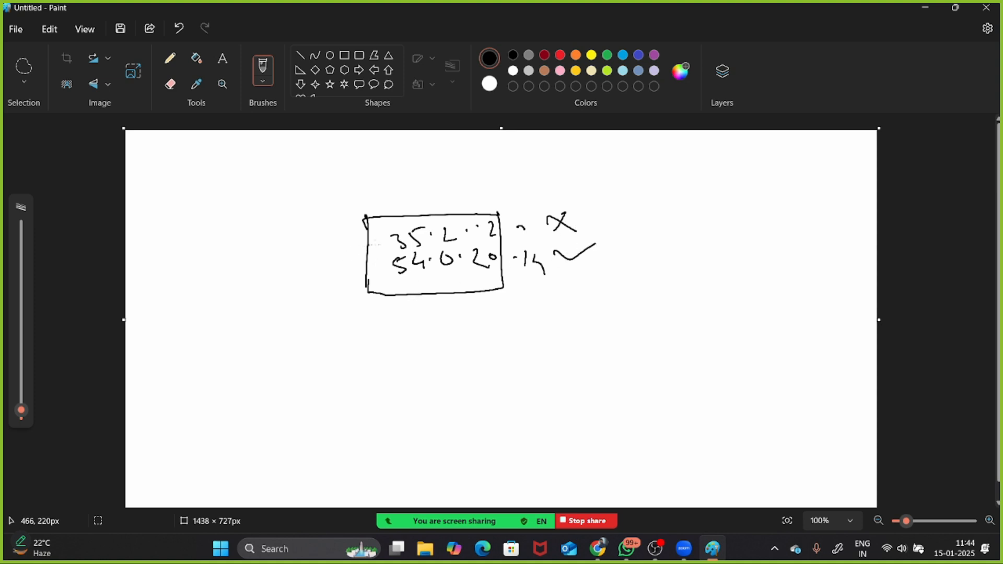
pyautogui.moveTo(401, 220); pyautogui.dragTo(393, 246)
# Handwrite "Domain" above and left of the machine box and underline it twice
pyautogui.moveTo(251, 165)
pyautogui.mouseDown()
pyautogui.moveTo(261, 178)
pyautogui.moveTo(326, 169)
pyautogui.moveTo(344, 180)
pyautogui.mouseUp()
pyautogui.moveTo(312, 195); pyautogui.dragTo(339, 187)
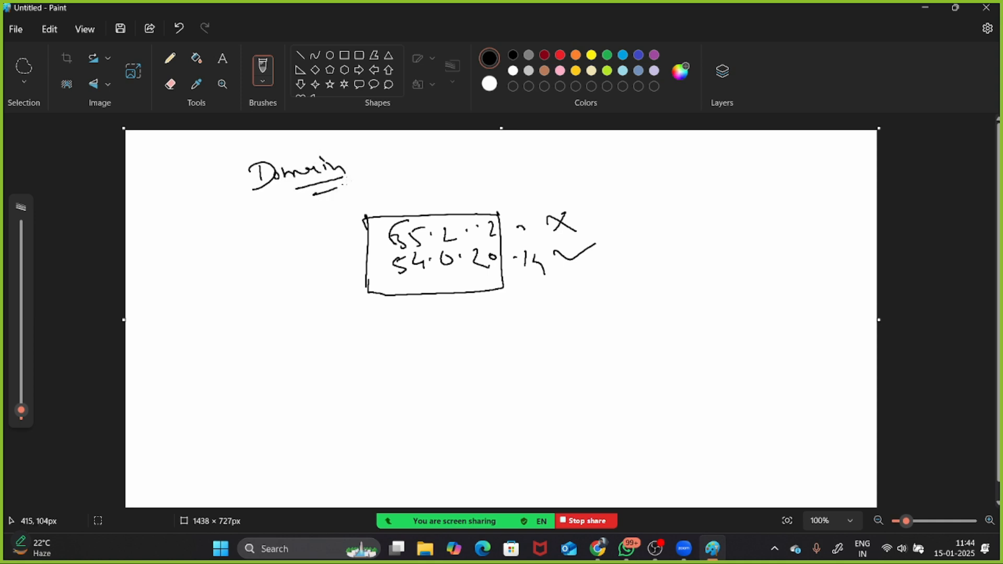
# Handwrite "example.com" with an arrow to an IP address above the machine box, underline both, and put a tick before the domain
pyautogui.moveTo(495, 164)
pyautogui.mouseDown()
pyautogui.moveTo(536, 154)
pyautogui.moveTo(558, 170)
pyautogui.moveTo(690, 155)
pyautogui.moveTo(722, 167)
pyautogui.moveTo(773, 155)
pyautogui.mouseUp()
pyautogui.moveTo(656, 171); pyautogui.dragTo(767, 168)
pyautogui.moveTo(513, 178); pyautogui.dragTo(627, 174)
pyautogui.moveTo(434, 153); pyautogui.dragTo(481, 139)
# Handwrite "Reboot" beside the machine box with a second word beneath it, and draw an arrow-shaped underline under that word
pyautogui.moveTo(163, 280)
pyautogui.mouseDown()
pyautogui.moveTo(156, 304)
pyautogui.moveTo(248, 276)
pyautogui.mouseUp()
pyautogui.moveTo(250, 261); pyautogui.dragTo(261, 268)
pyautogui.moveTo(222, 312); pyautogui.dragTo(262, 323)
pyautogui.moveTo(233, 350); pyautogui.dragTo(289, 309)
# Cross out the IP address that example.com points to, circle the domain, and emphasize the machine box's lower edge
pyautogui.moveTo(738, 147); pyautogui.dragTo(716, 169)
pyautogui.moveTo(710, 148); pyautogui.dragTo(740, 179)
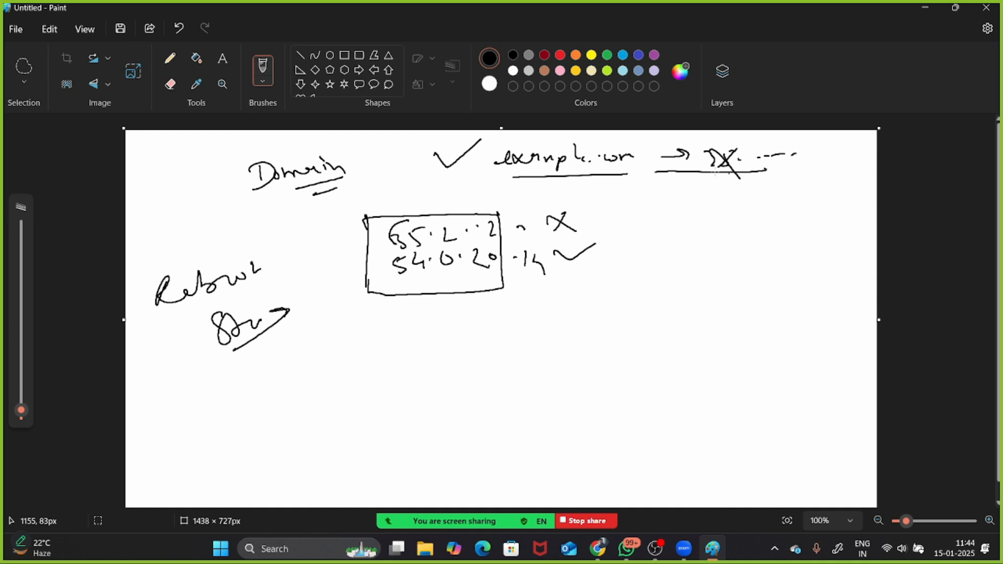
pyautogui.moveTo(637, 154)
pyautogui.mouseDown()
pyautogui.moveTo(536, 148)
pyautogui.moveTo(494, 187)
pyautogui.moveTo(623, 156)
pyautogui.moveTo(485, 167)
pyautogui.moveTo(606, 161)
pyautogui.mouseUp()
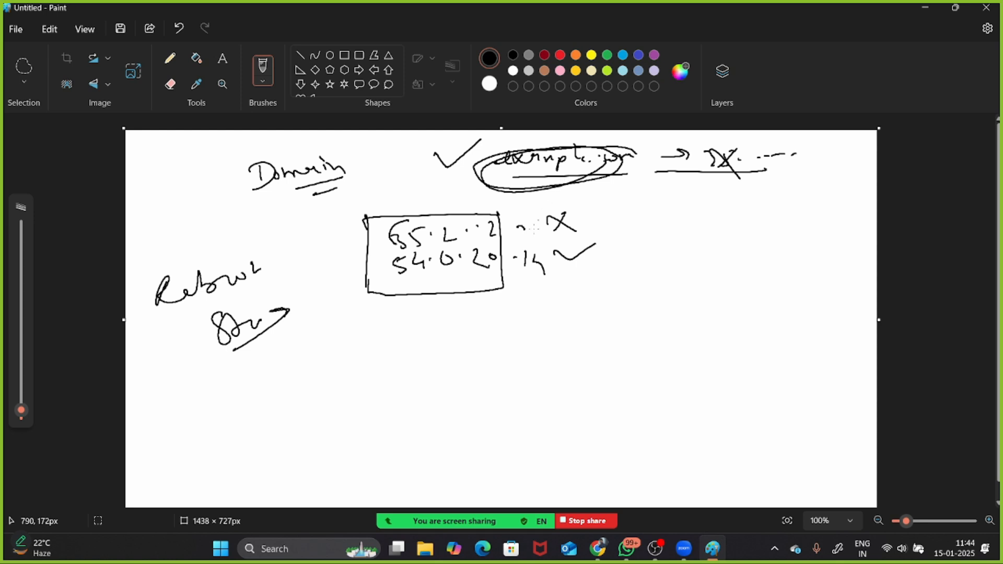
pyautogui.moveTo(506, 286)
pyautogui.mouseDown()
pyautogui.moveTo(470, 295)
pyautogui.moveTo(507, 284)
pyautogui.mouseUp()
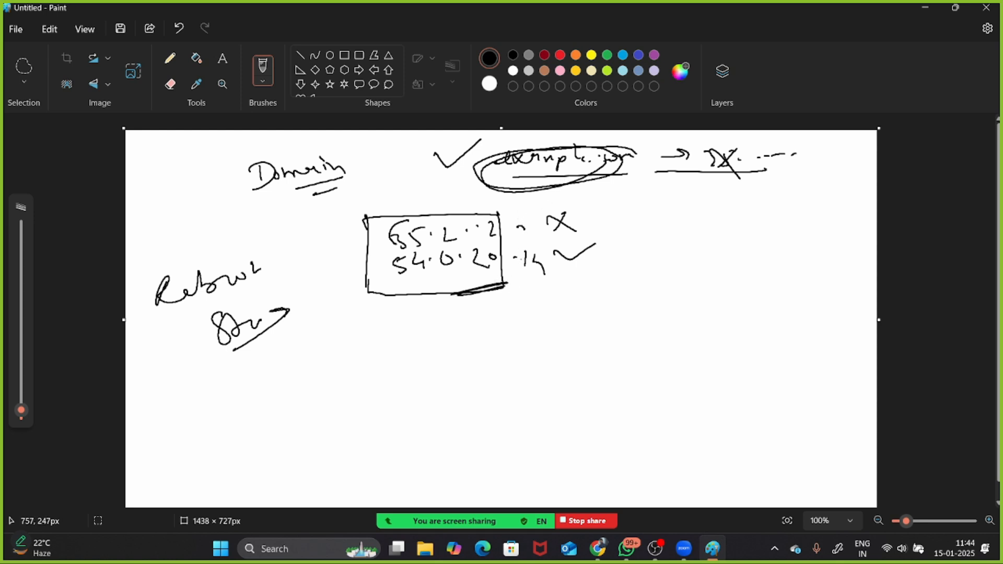
# Handwrite a second "example.com" below the machine box, underline it, and write the start of an IP address beside it
pyautogui.moveTo(488, 345)
pyautogui.mouseDown()
pyautogui.moveTo(497, 364)
pyautogui.moveTo(530, 346)
pyautogui.moveTo(558, 348)
pyautogui.moveTo(577, 327)
pyautogui.moveTo(626, 345)
pyautogui.moveTo(641, 335)
pyautogui.mouseUp()
pyautogui.moveTo(648, 342); pyautogui.dragTo(668, 341)
pyautogui.click(597, 351)
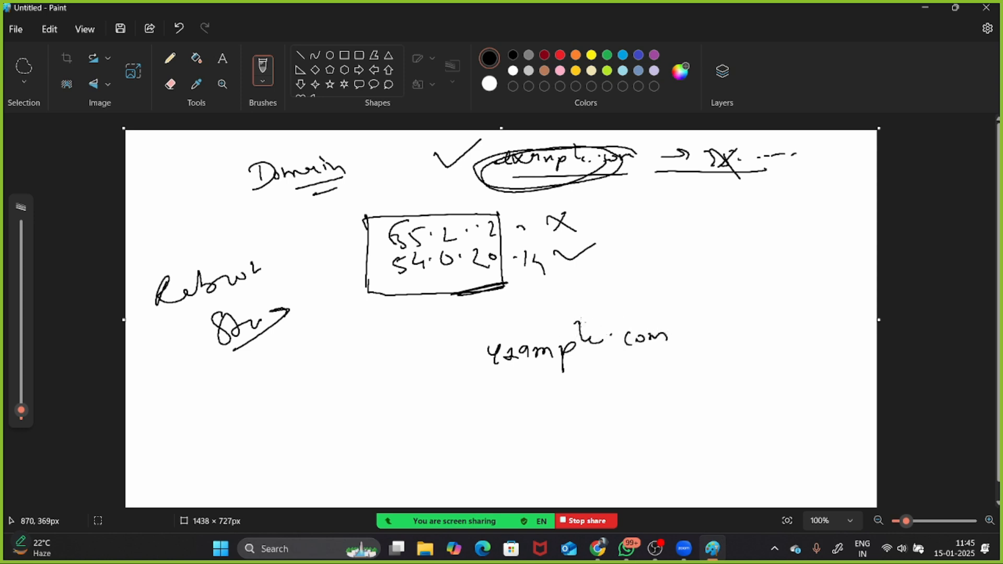
pyautogui.moveTo(580, 323); pyautogui.dragTo(580, 352)
pyautogui.moveTo(509, 376)
pyautogui.mouseDown()
pyautogui.moveTo(673, 346)
pyautogui.moveTo(702, 358)
pyautogui.mouseUp()
pyautogui.moveTo(725, 337); pyautogui.dragTo(734, 358)
pyautogui.moveTo(740, 350); pyautogui.dragTo(737, 359)
pyautogui.moveTo(764, 341); pyautogui.dragTo(761, 347)
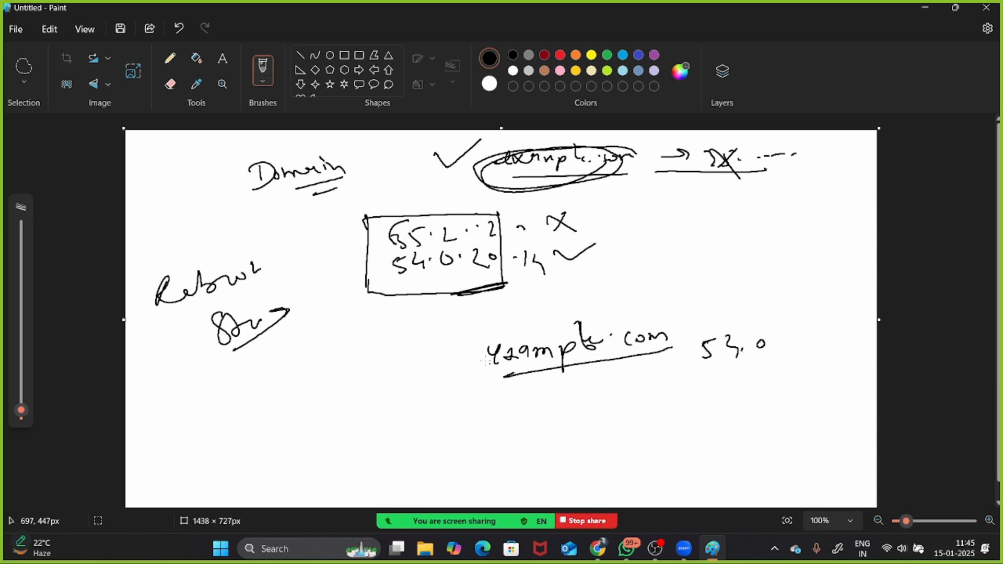
# Outline the second domain and IP pair, tick the IP address, and handwrite an underlined "Dynamic" beside the outline
pyautogui.moveTo(486, 361)
pyautogui.mouseDown()
pyautogui.moveTo(528, 388)
pyautogui.moveTo(789, 336)
pyautogui.moveTo(616, 315)
pyautogui.moveTo(479, 344)
pyautogui.mouseUp()
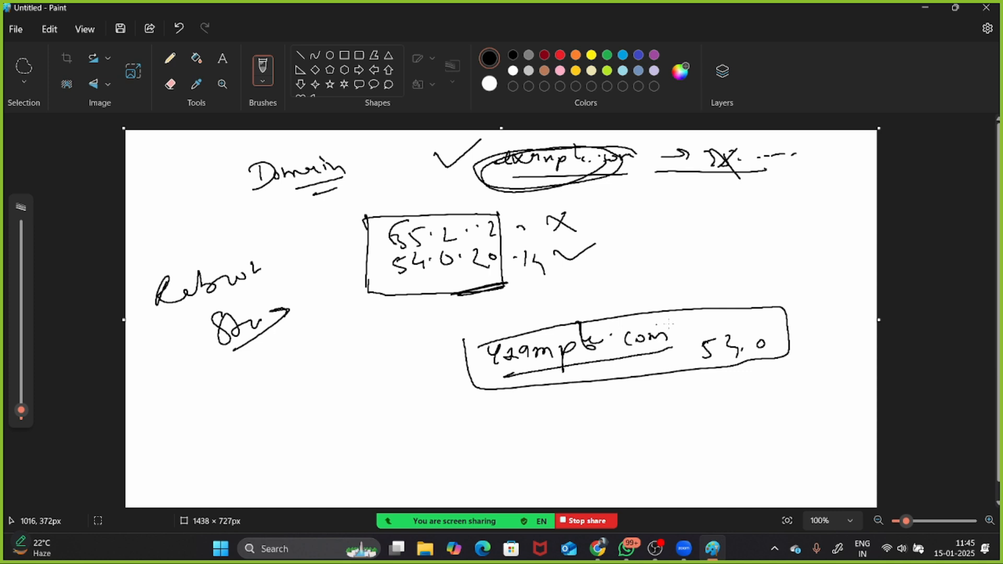
pyautogui.moveTo(692, 323)
pyautogui.mouseDown()
pyautogui.moveTo(698, 339)
pyautogui.moveTo(742, 325)
pyautogui.mouseUp()
pyautogui.moveTo(313, 393)
pyautogui.mouseDown()
pyautogui.moveTo(365, 398)
pyautogui.moveTo(414, 361)
pyautogui.moveTo(387, 409)
pyautogui.mouseUp()
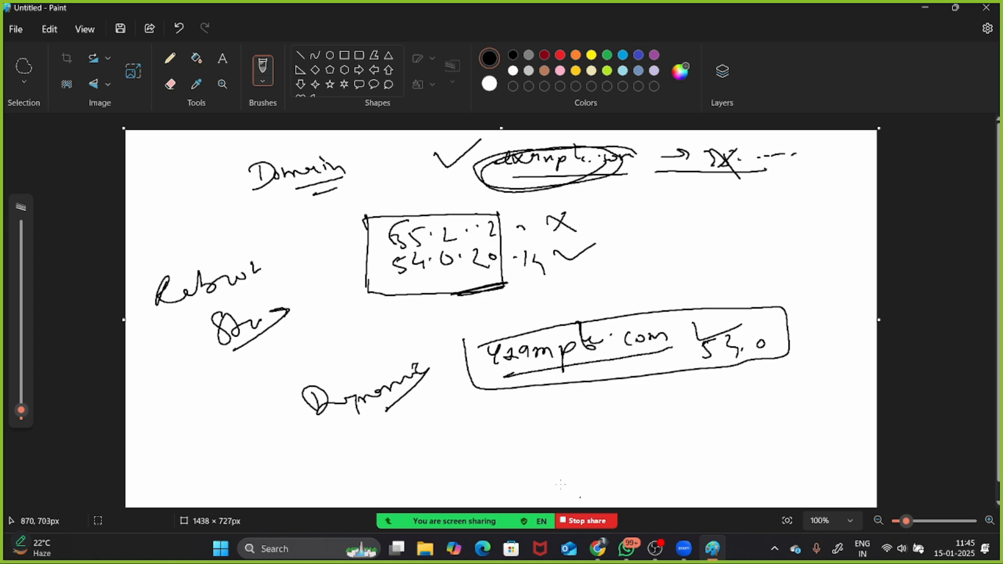
# Switch to the EC2 console in Chrome and open the form for allocating an Elastic IP address
pyautogui.click(598, 549)
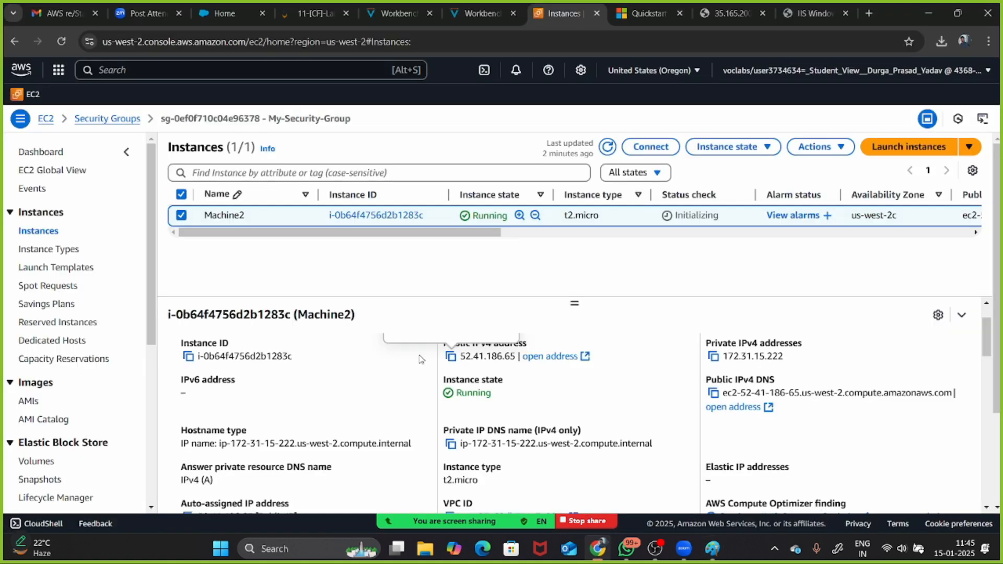
pyautogui.scroll(-5, 115, 372)
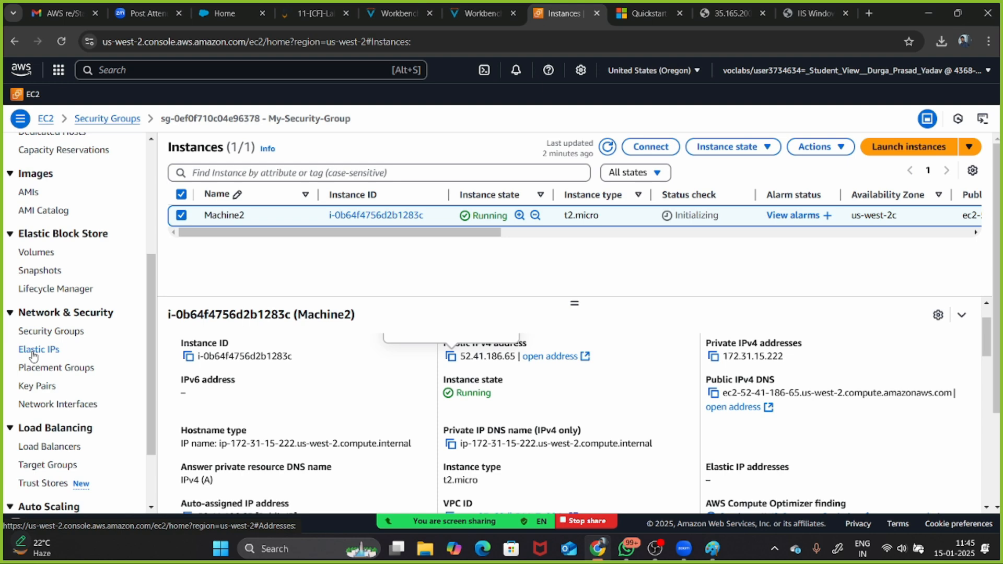
pyautogui.click(33, 351)
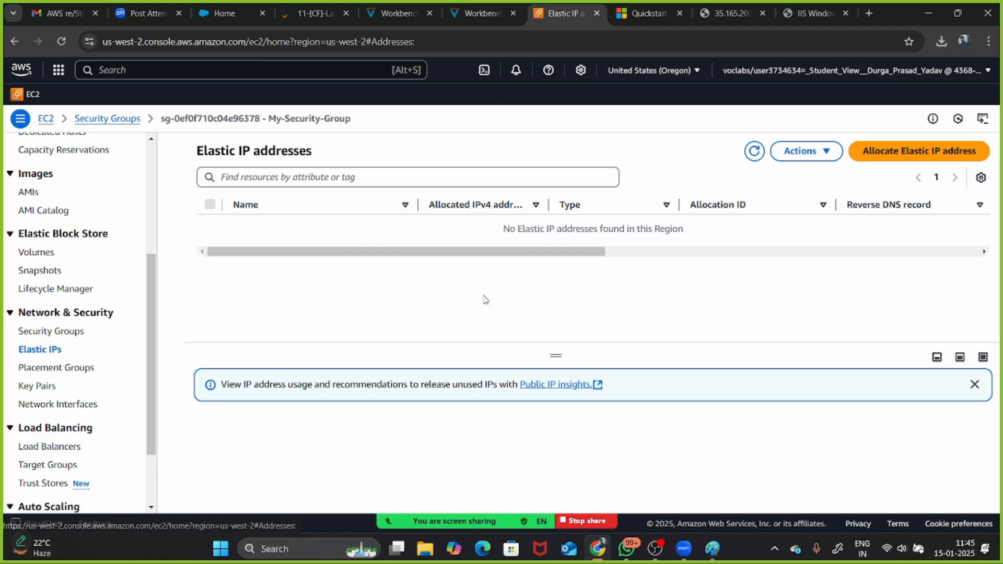
pyautogui.click(881, 153)
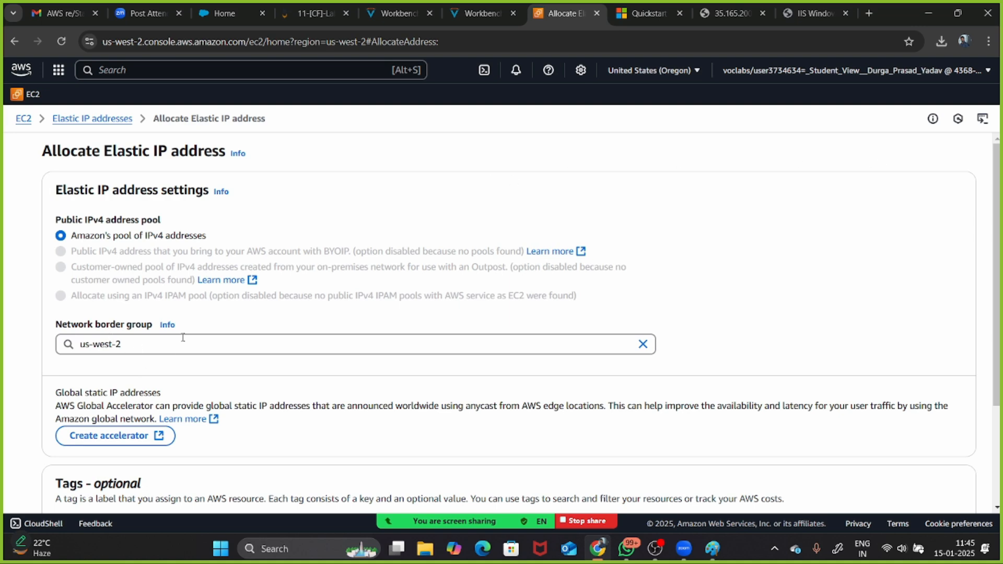
# Add a tag with key Name and value Elastic-IP, and allocate the address from Amazon's pool in us-west-2
pyautogui.scroll(-3, 183, 338)
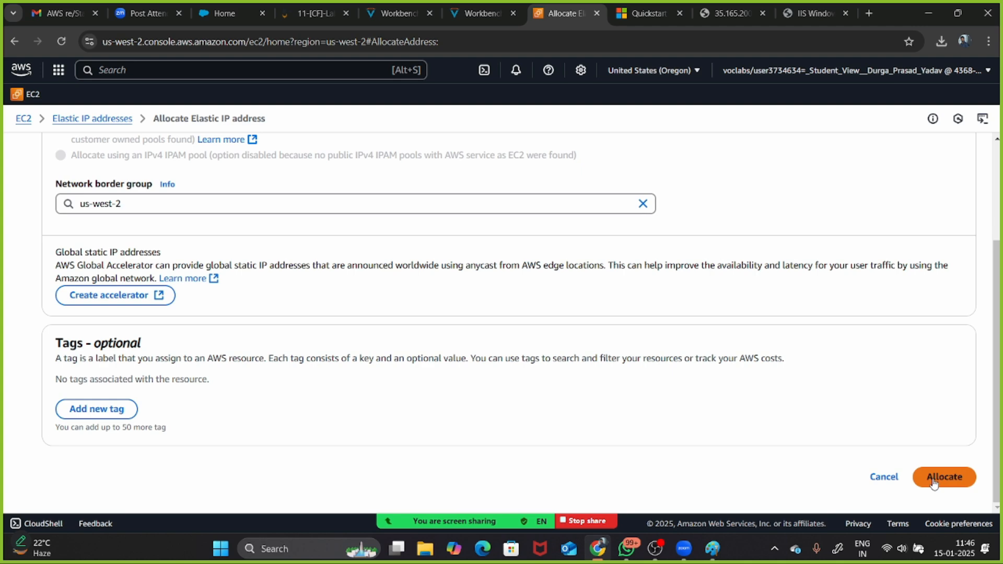
pyautogui.click(122, 412)
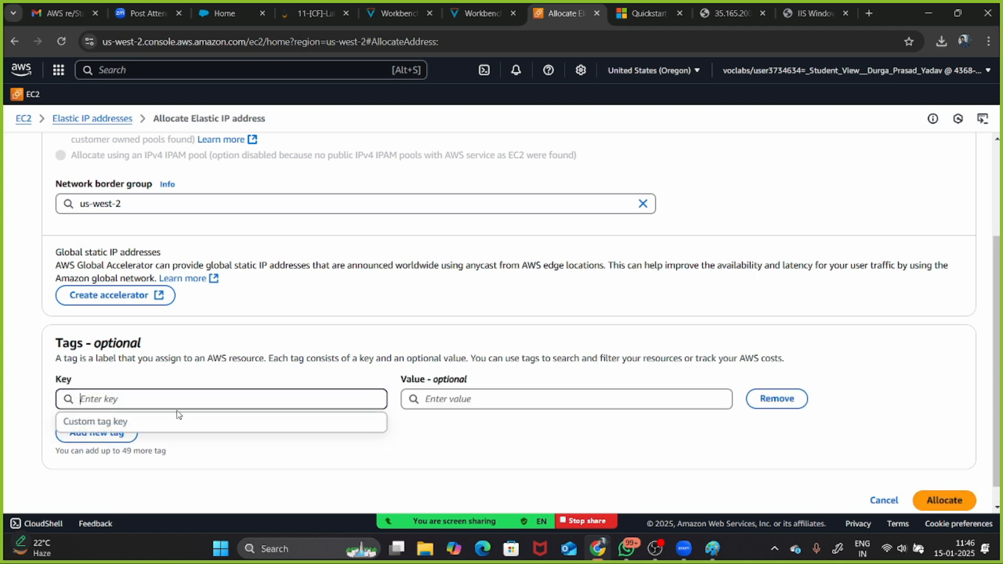
pyautogui.write('Nmae')
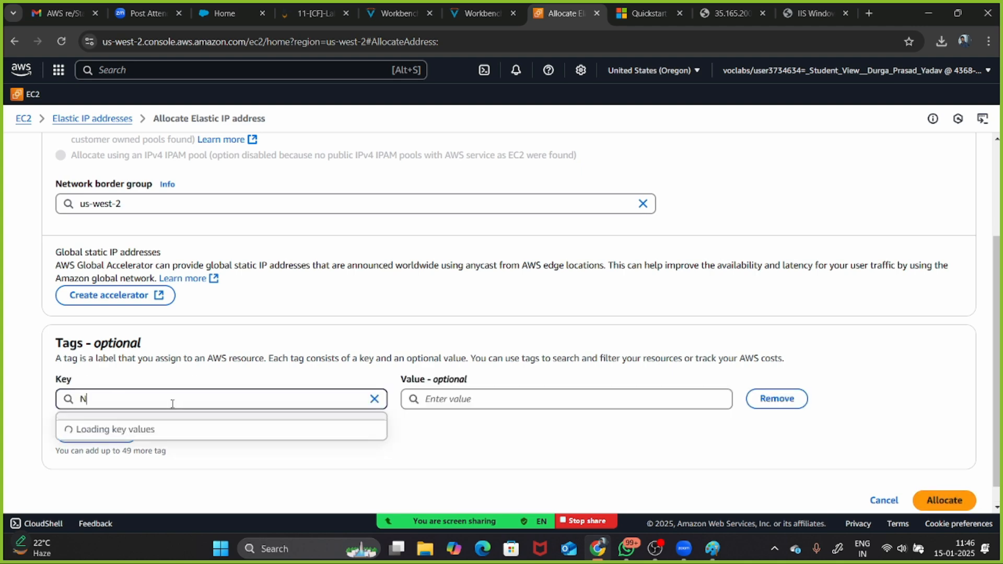
pyautogui.press('BackSpace')
pyautogui.press('BackSpace')
pyautogui.write('ame')
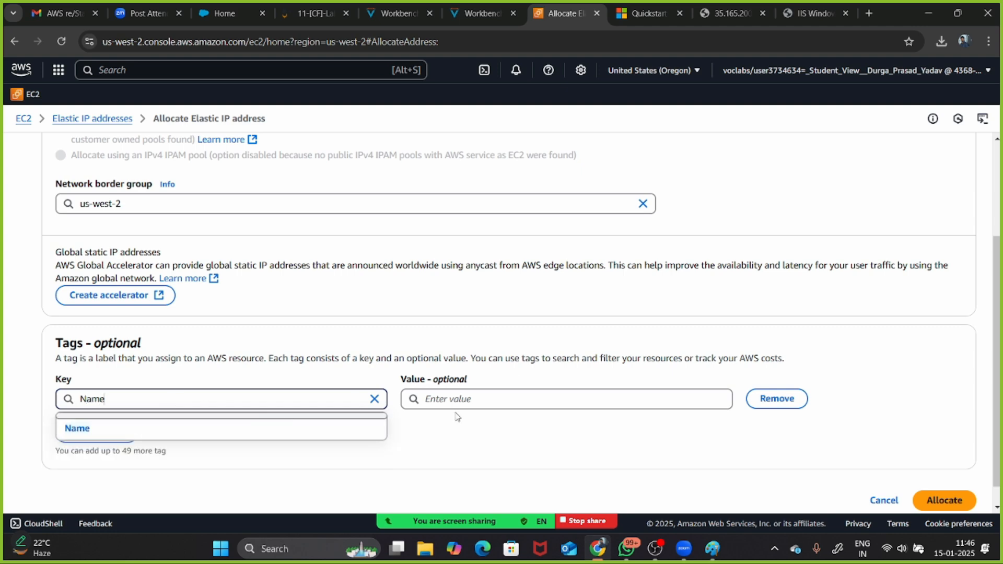
pyautogui.click(455, 401)
pyautogui.write('E')
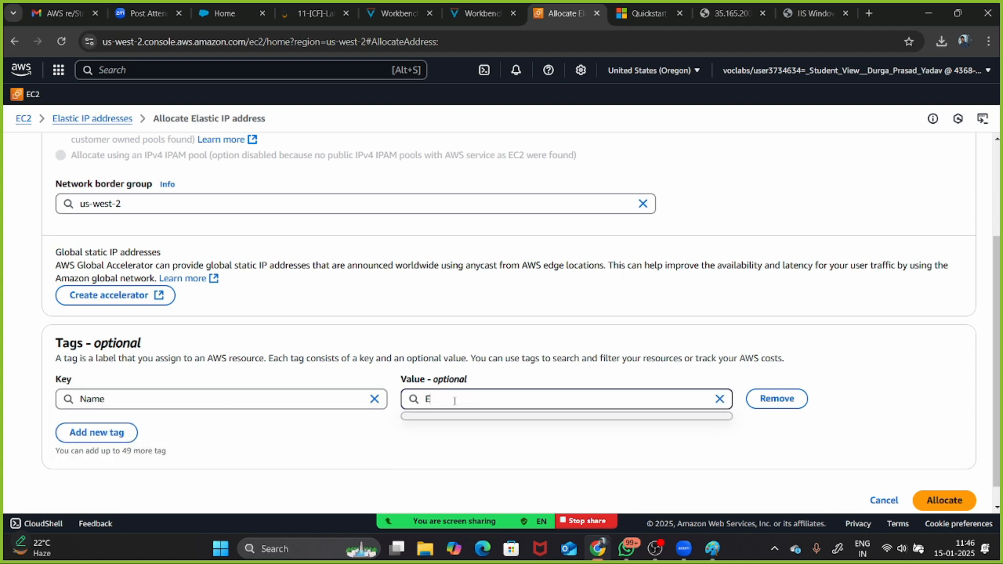
pyautogui.write('lasticip')
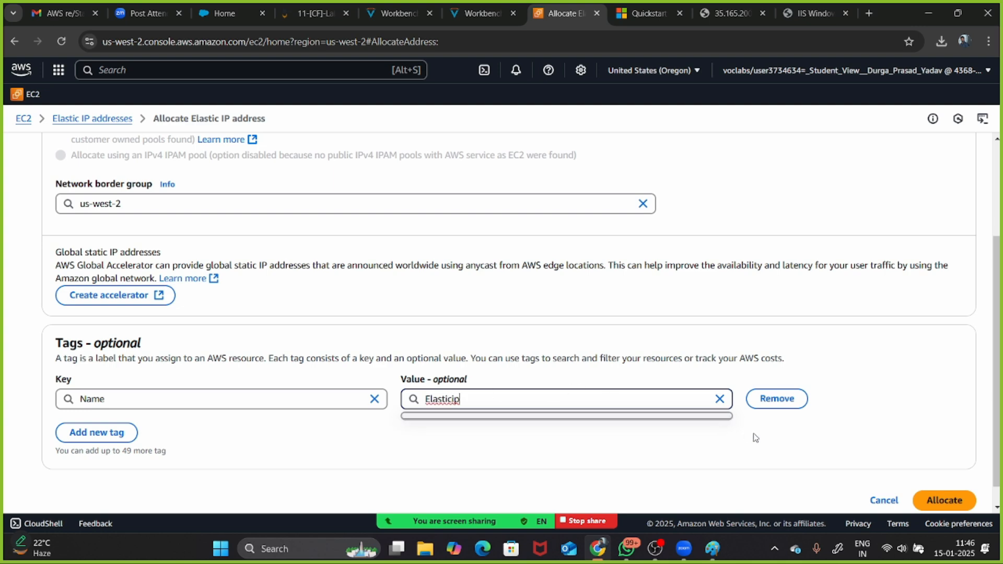
pyautogui.press('BackSpace')
pyautogui.press('BackSpace')
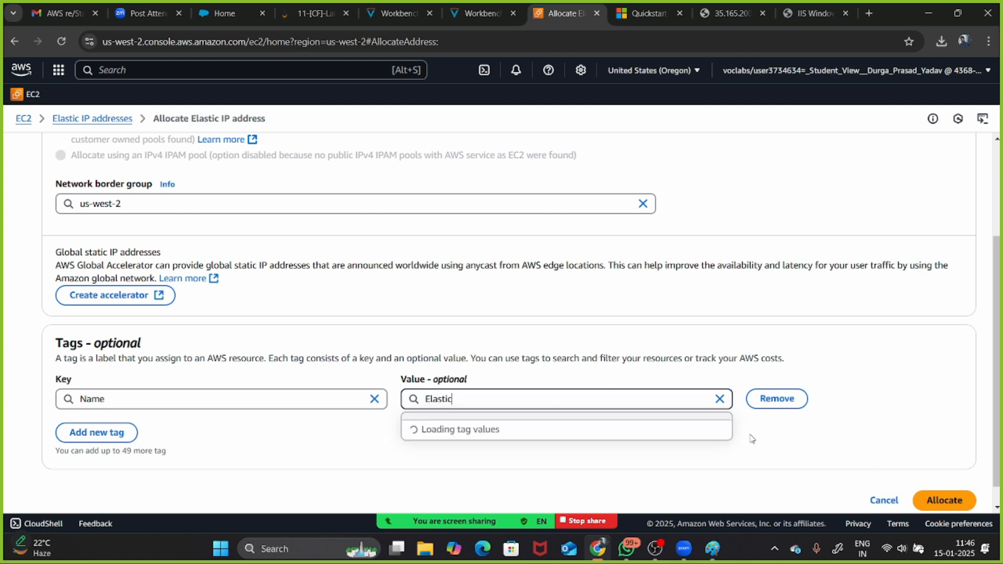
pyautogui.write('-IP')
pyautogui.click(954, 503)
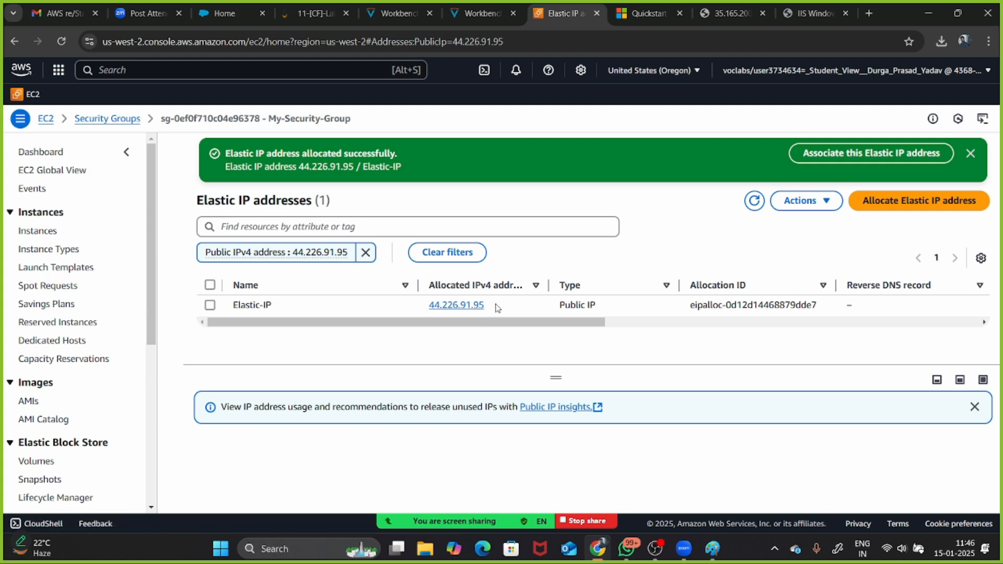
# Associate the Elastic IP address 44.226.91.95 with the Machine2 instance
pyautogui.moveTo(494, 305); pyautogui.dragTo(432, 310)
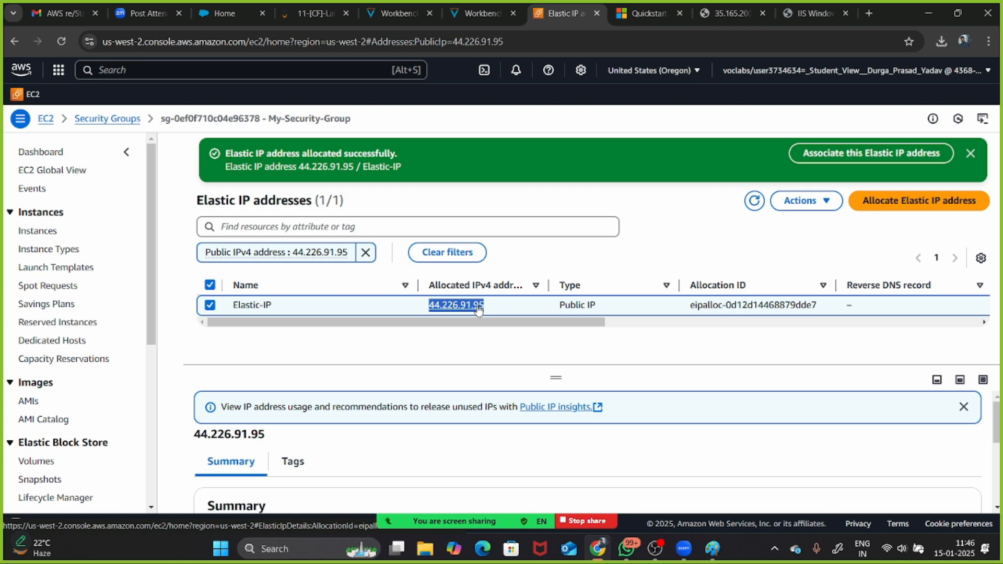
pyautogui.click(814, 202)
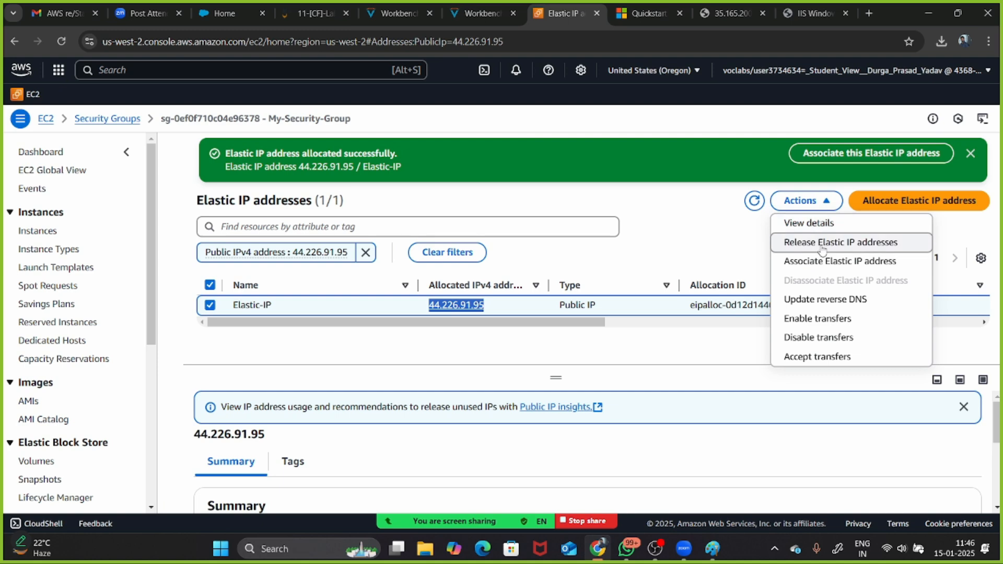
pyautogui.click(819, 261)
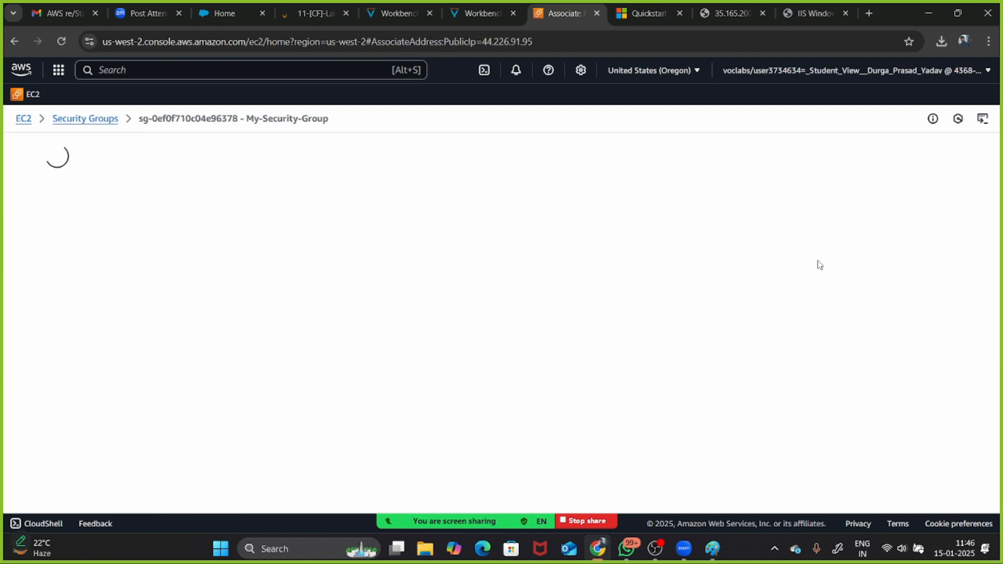
pyautogui.scroll(-1, 352, 301)
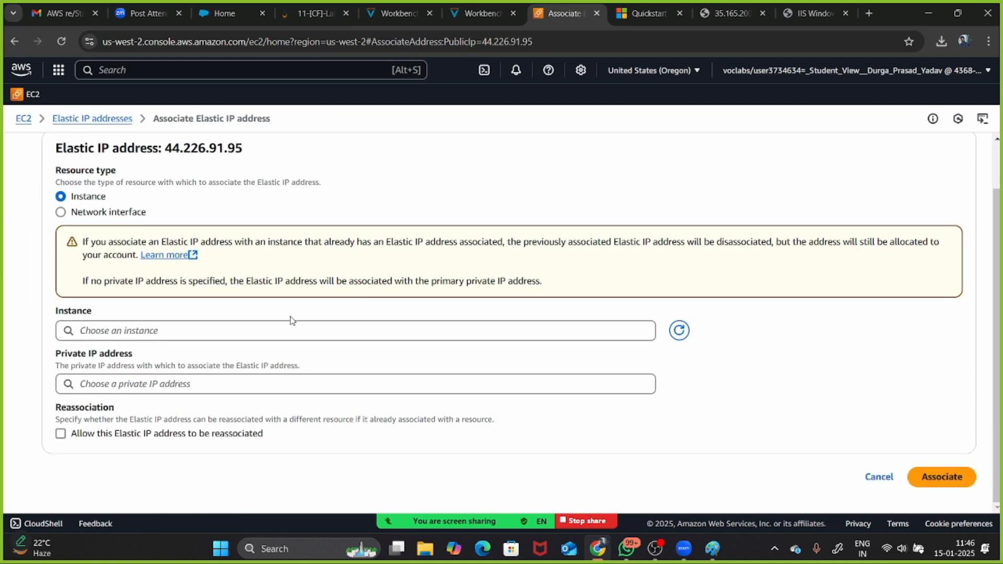
pyautogui.click(271, 328)
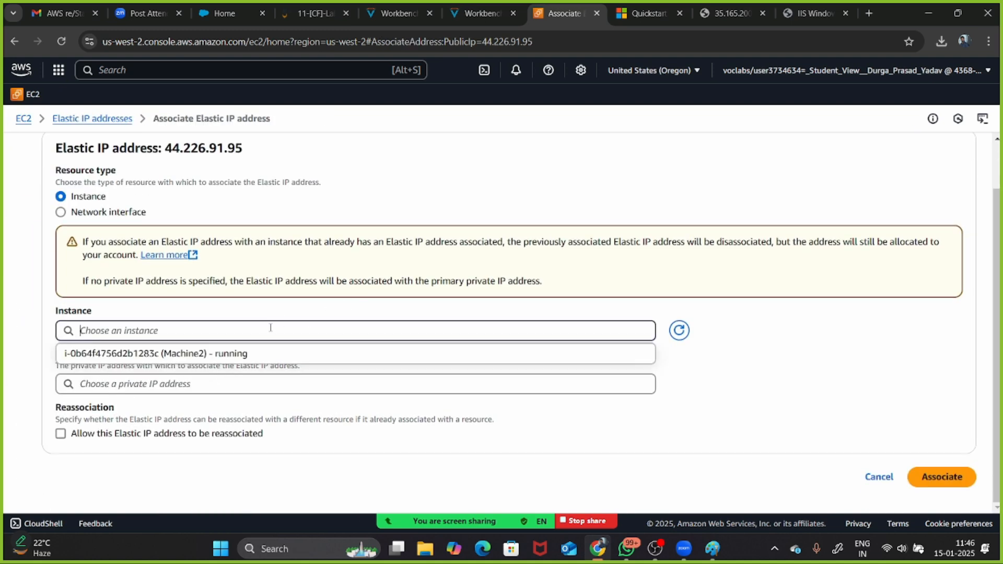
pyautogui.click(205, 354)
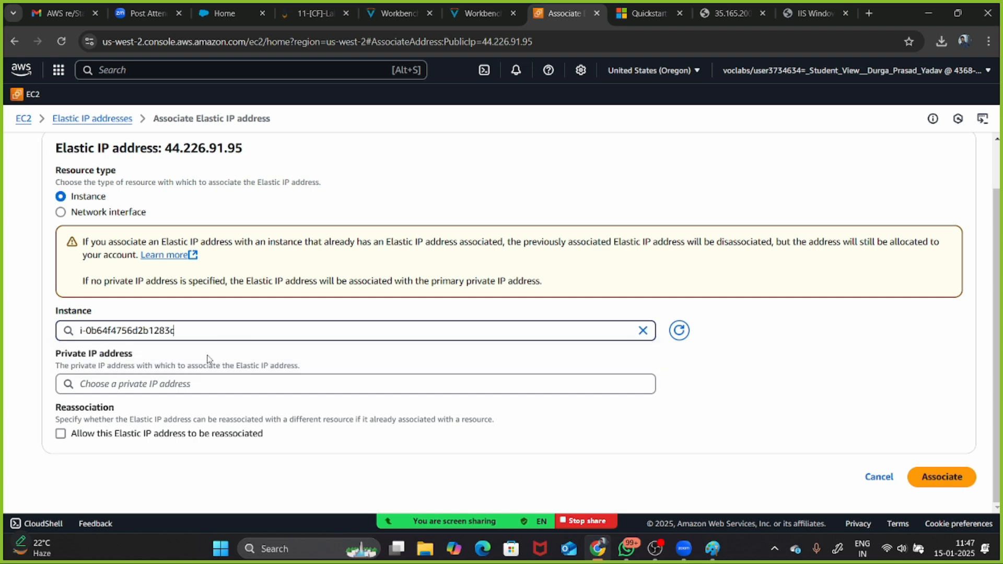
pyautogui.click(928, 479)
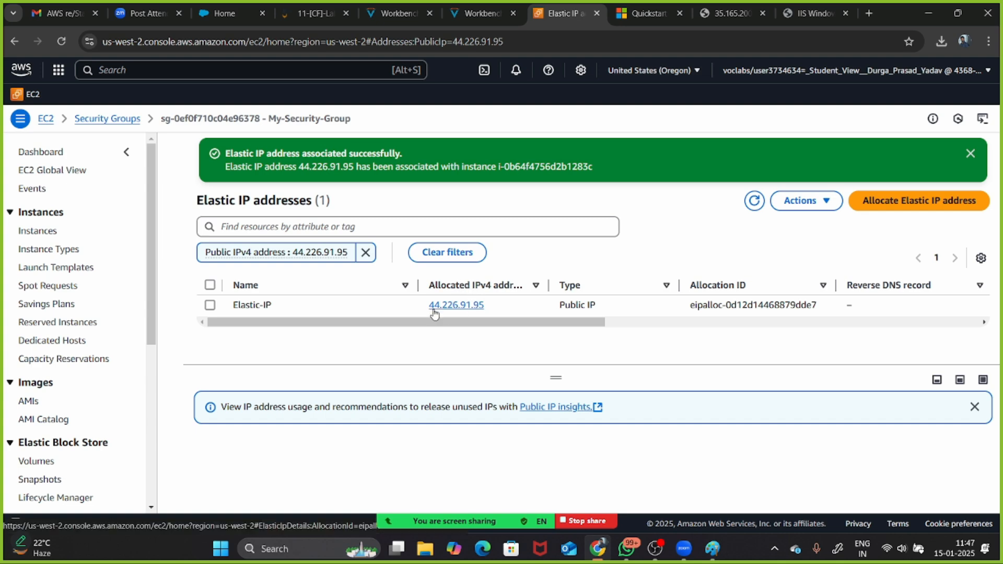
# Refresh the EC2 instances list and check Machine2's public IPv4 address
pyautogui.click(42, 232)
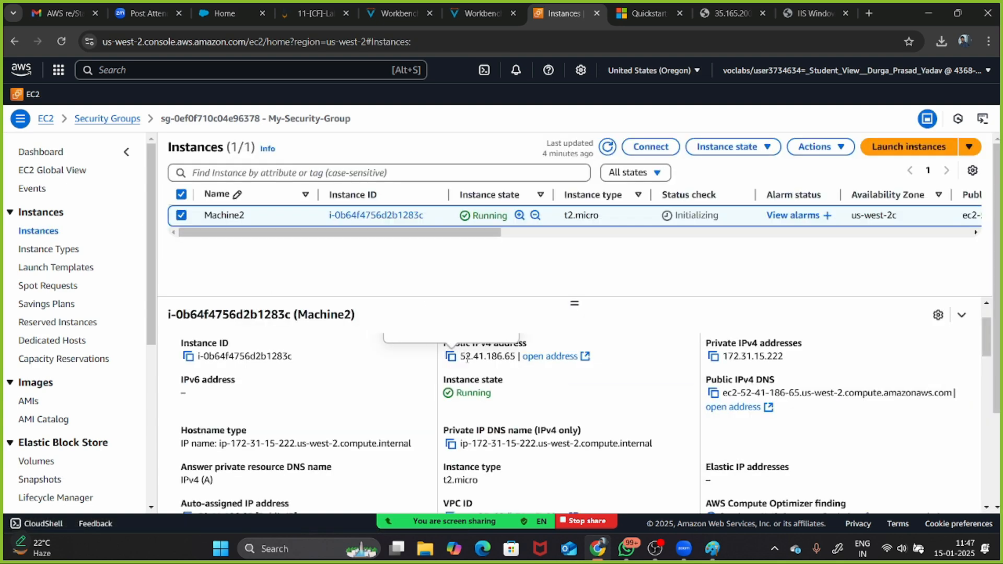
pyautogui.click(609, 149)
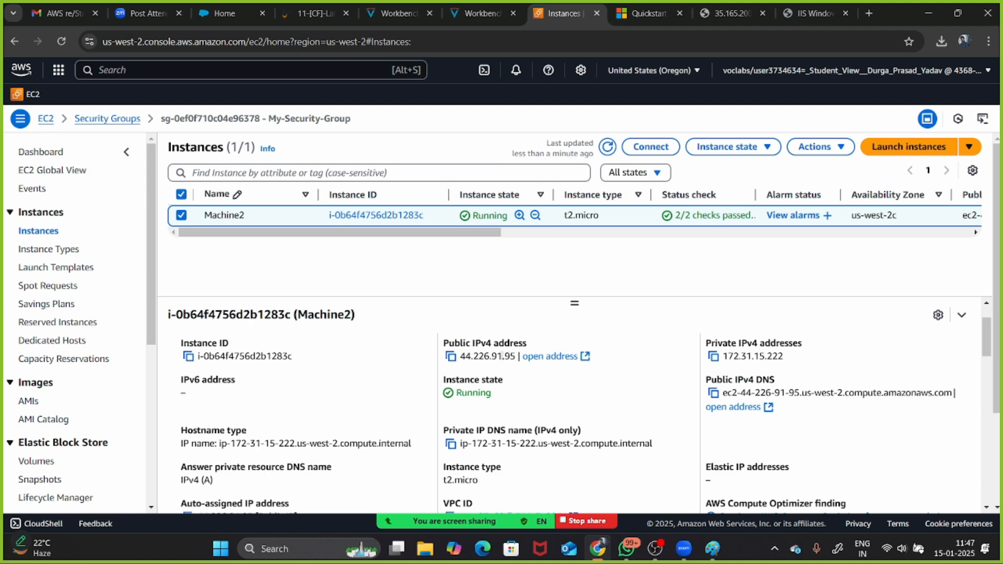
pyautogui.moveTo(519, 356); pyautogui.dragTo(461, 343)
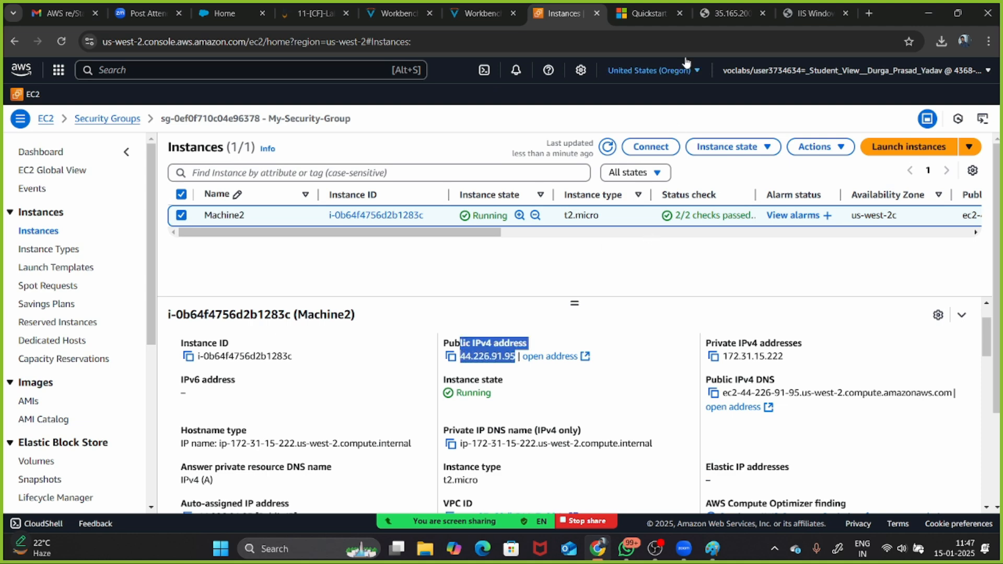
# Reload the pages at the old addresses 52.41.186.65 and 35.165.200.197 to test them, and close the 35.165.200.197 page
pyautogui.click(734, 6)
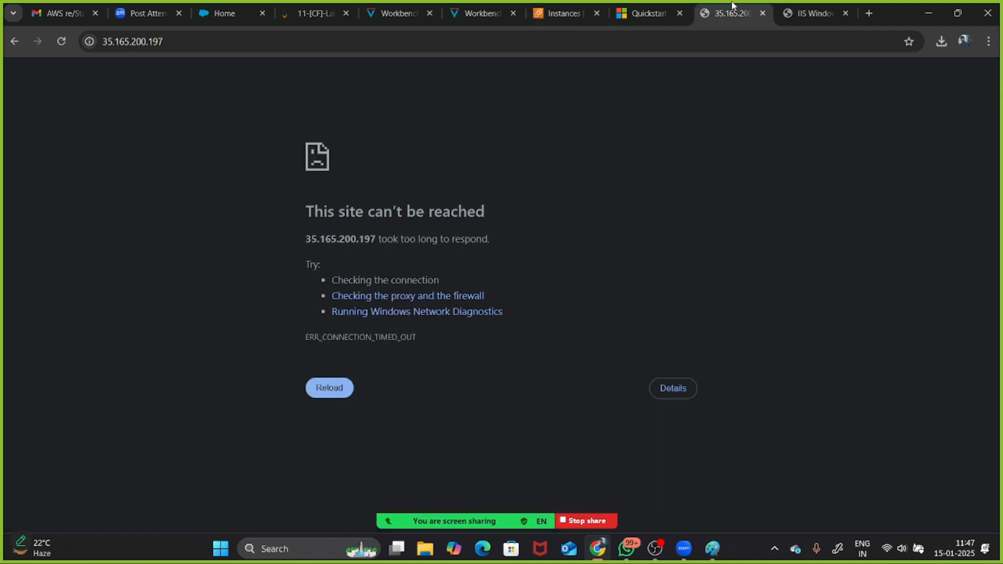
pyautogui.click(806, 19)
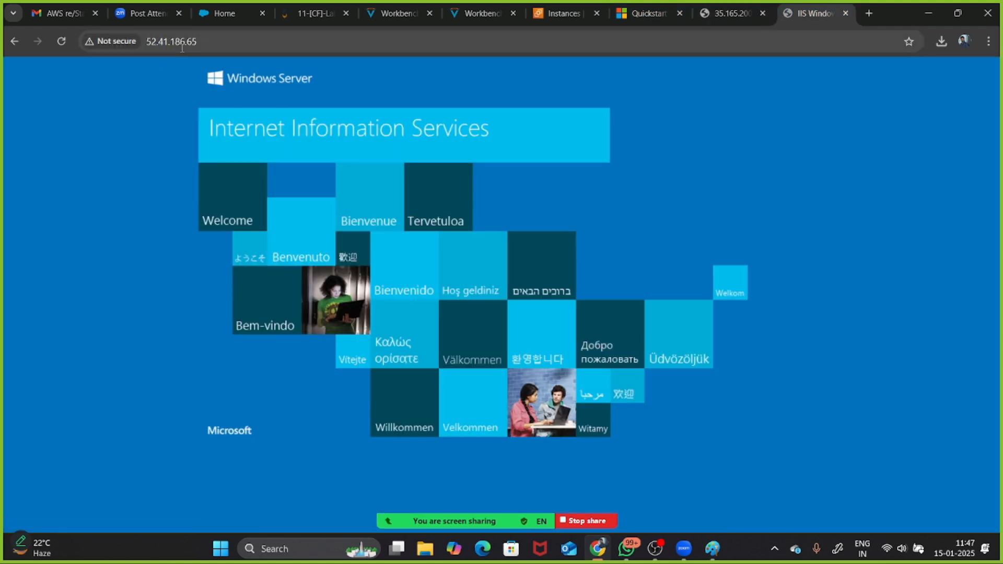
pyautogui.click(60, 43)
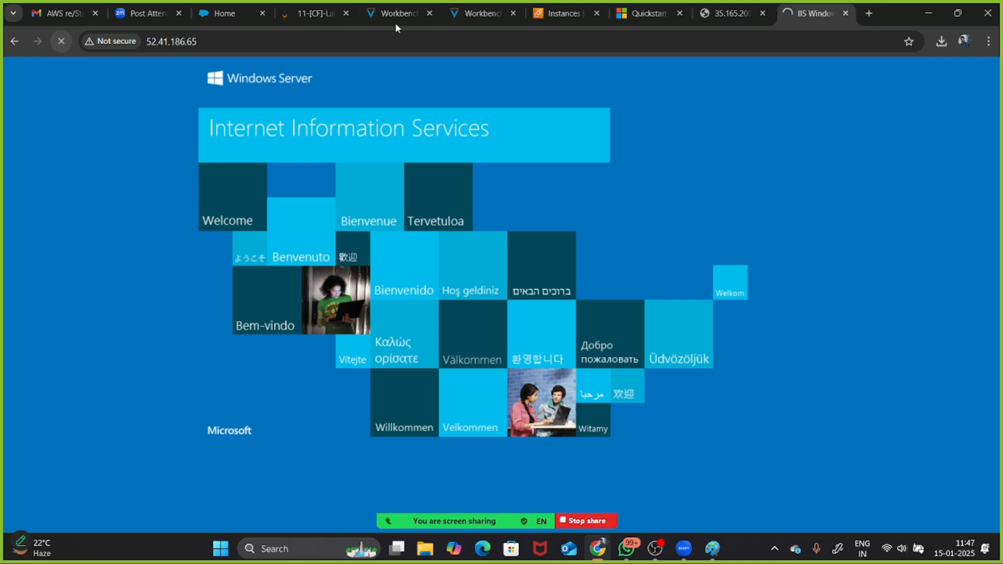
pyautogui.click(713, 11)
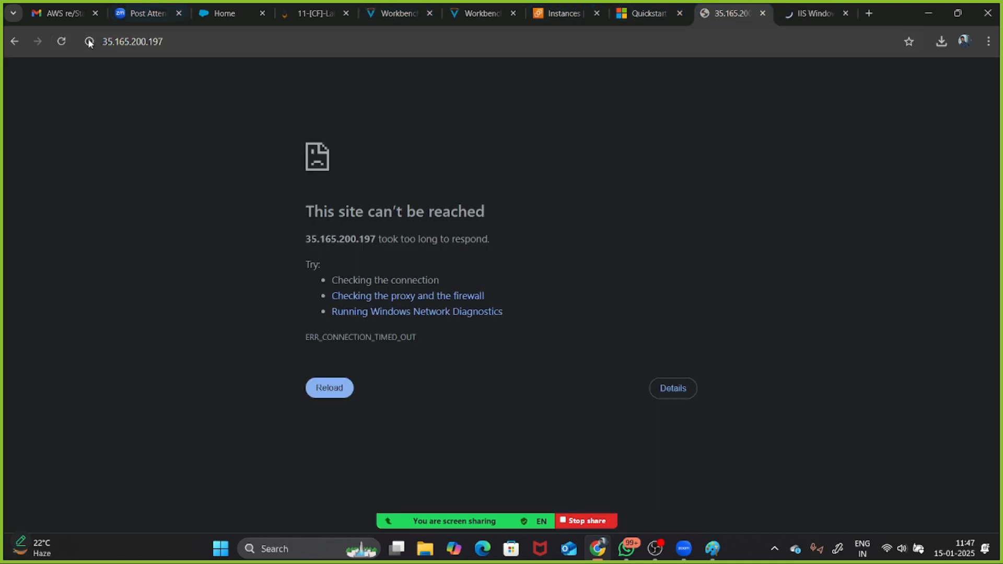
pyautogui.click(62, 42)
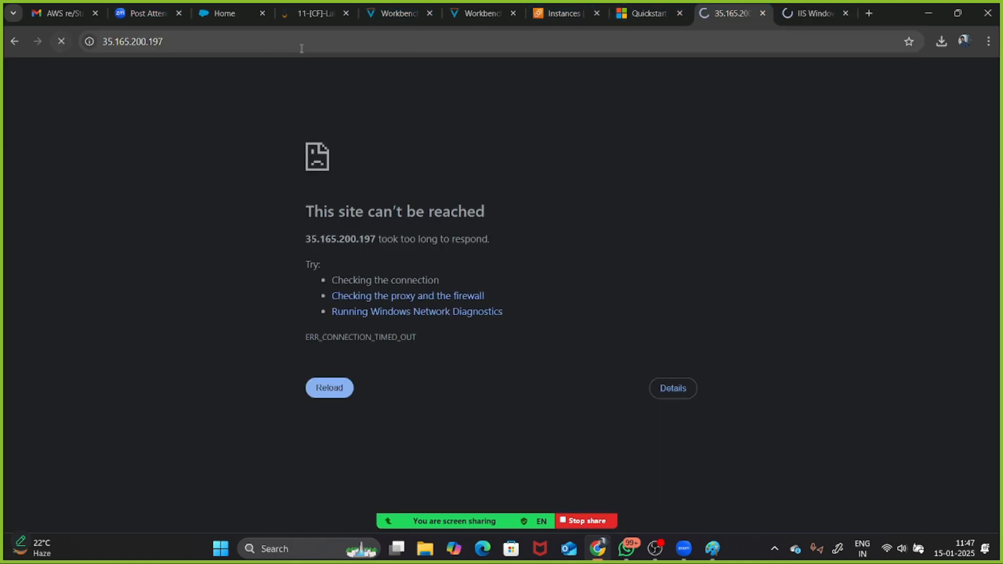
pyautogui.click(764, 17)
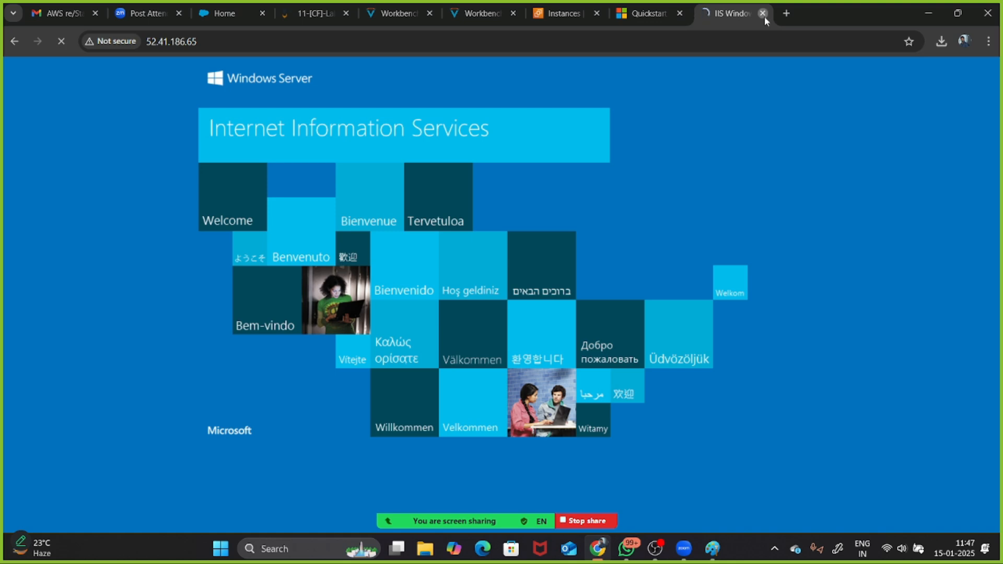
# Close the 52.41.186.65 page, copy Machine2's public IPv4 address, and open 44.226.91.95 in a new browser tab
pyautogui.click(763, 13)
pyautogui.click(636, 15)
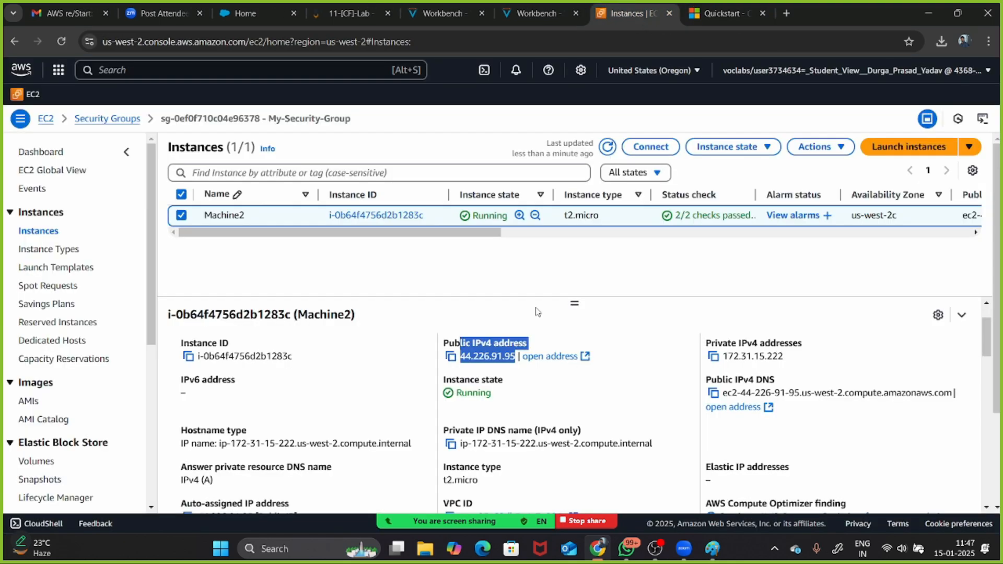
pyautogui.click(662, 339)
pyautogui.click(450, 356)
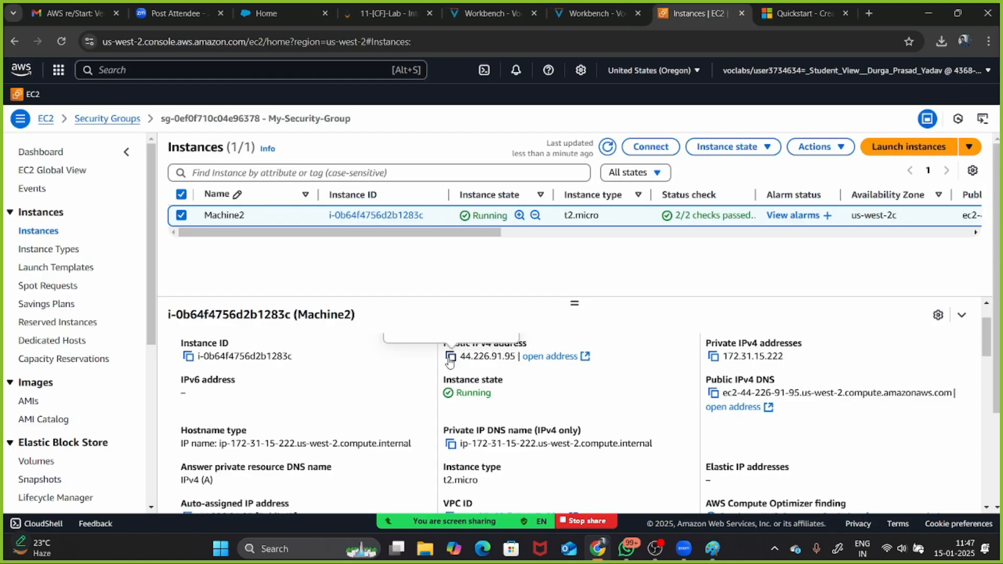
pyautogui.click(869, 13)
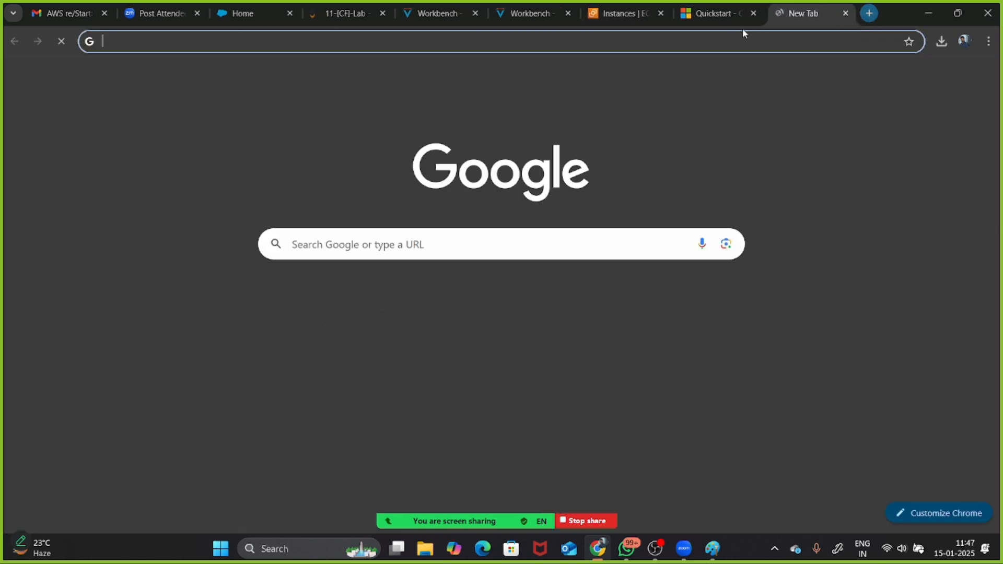
pyautogui.hotkey('ctrl', 'v')
pyautogui.press('Return')
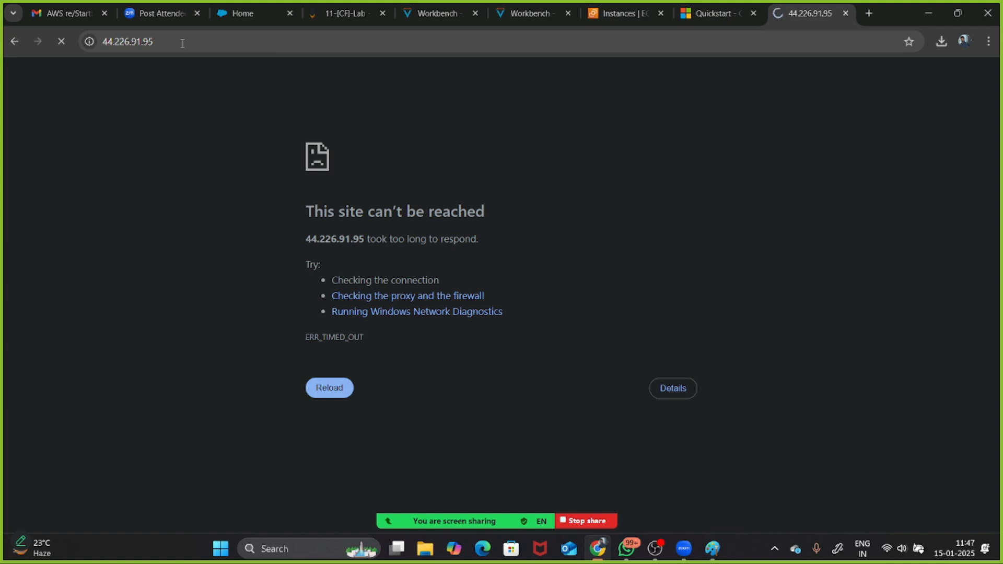
pyautogui.click(182, 43)
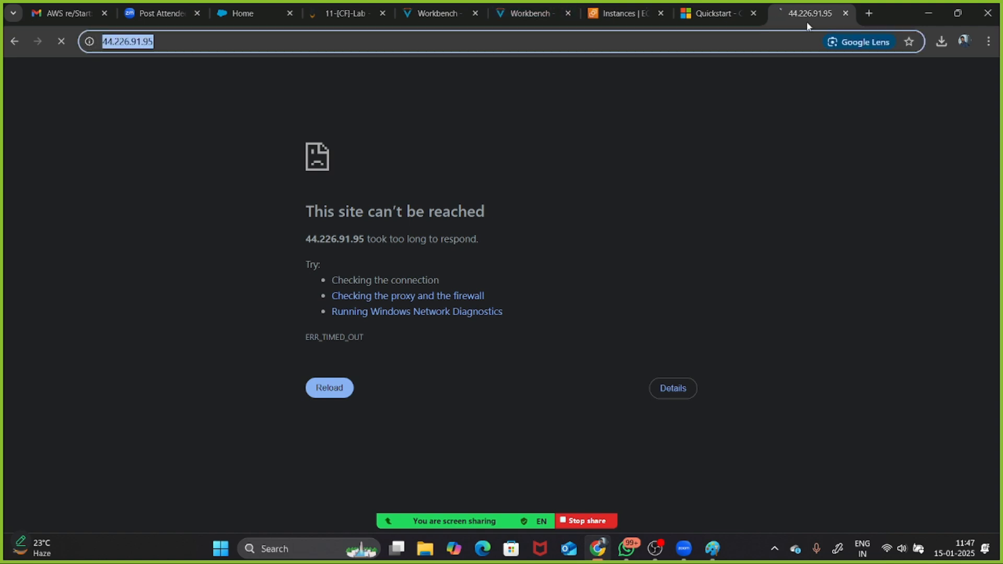
# Open 44.226.91.95 in another new tab using http instead of https to test the web server
pyautogui.click(869, 13)
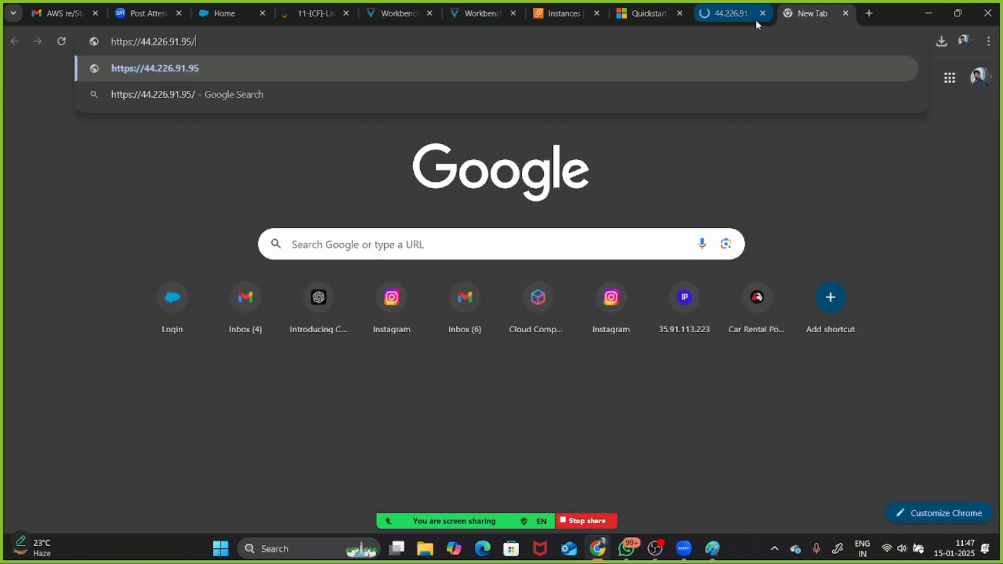
pyautogui.hotkey('ctrl', 'v')
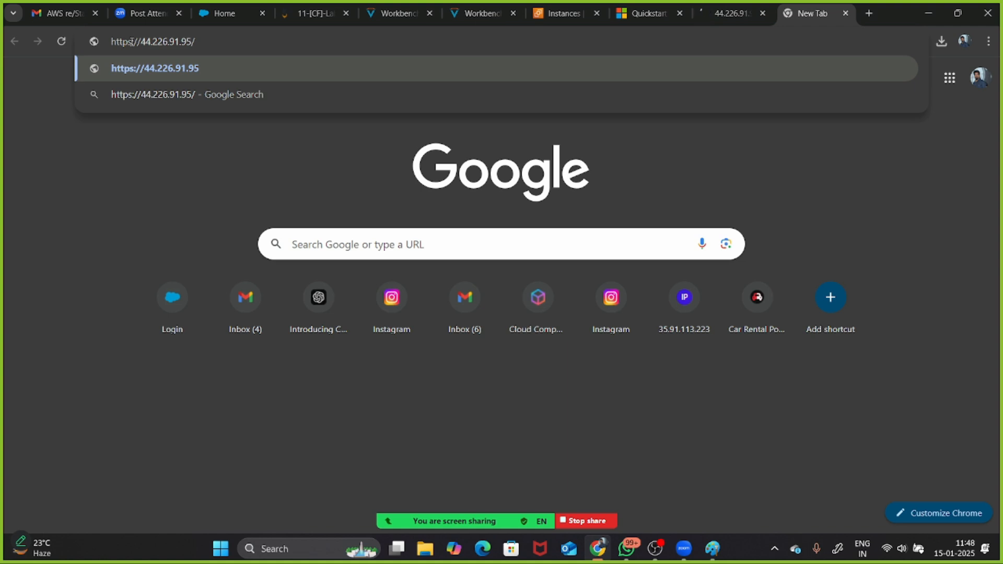
pyautogui.press('BackSpace')
pyautogui.press('Return')
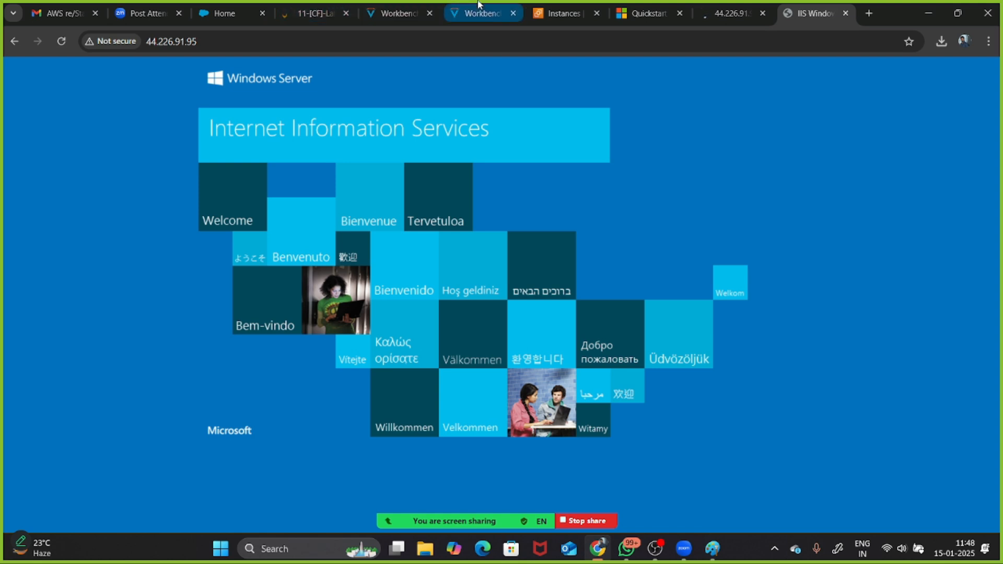
# Try to stop the Machine2 instance from the EC2 instances list, and dismiss the resulting notice
pyautogui.click(547, 13)
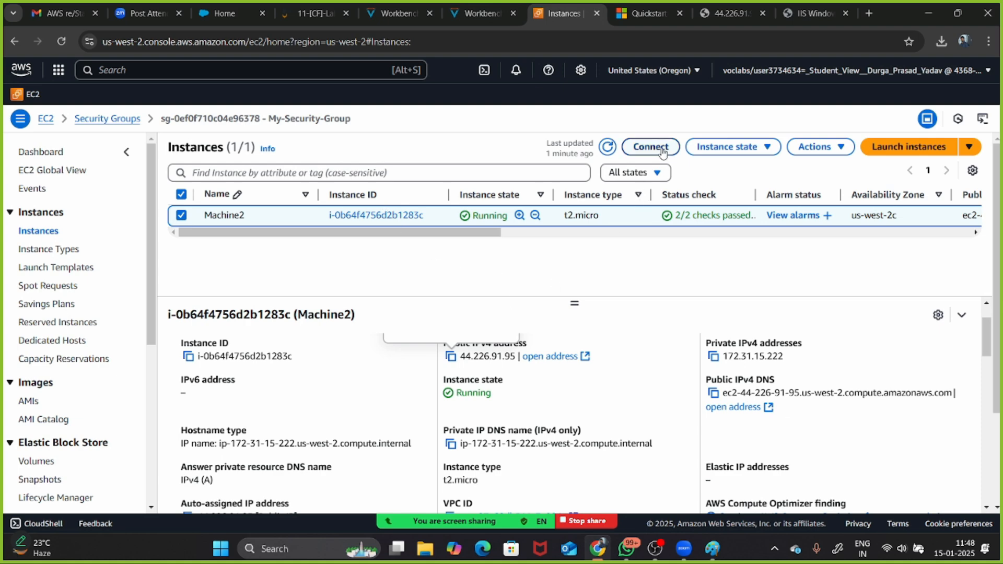
pyautogui.click(712, 146)
pyautogui.click(712, 167)
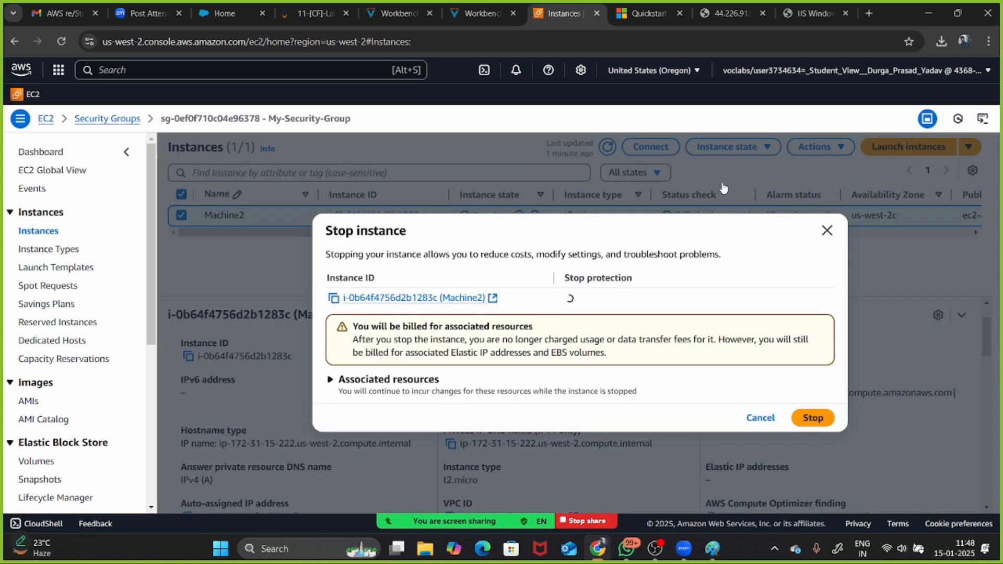
pyautogui.click(811, 418)
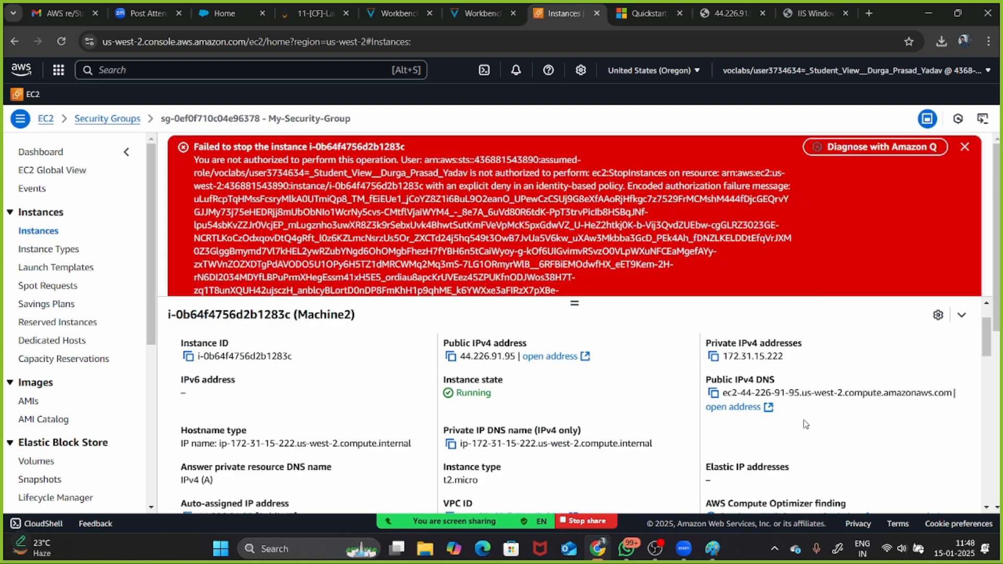
pyautogui.click(965, 147)
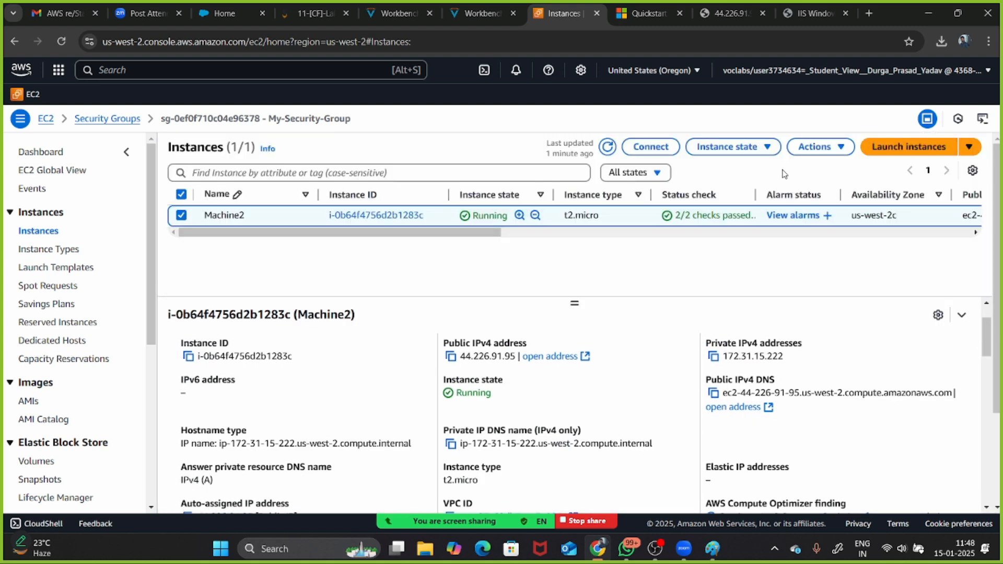
# Refresh the instances list, reload the EC2 console page, and read the message shown in the list
pyautogui.click(608, 148)
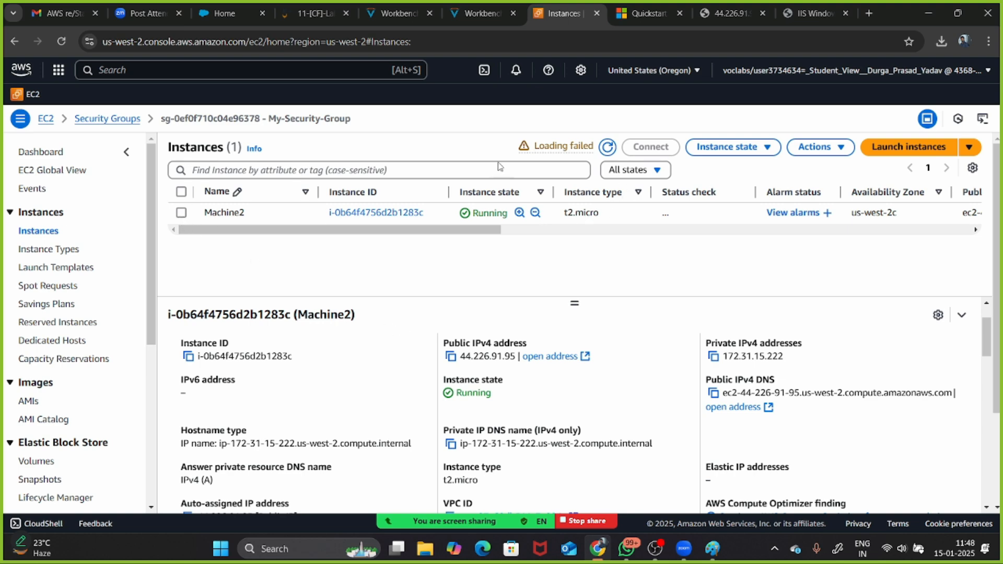
pyautogui.click(60, 45)
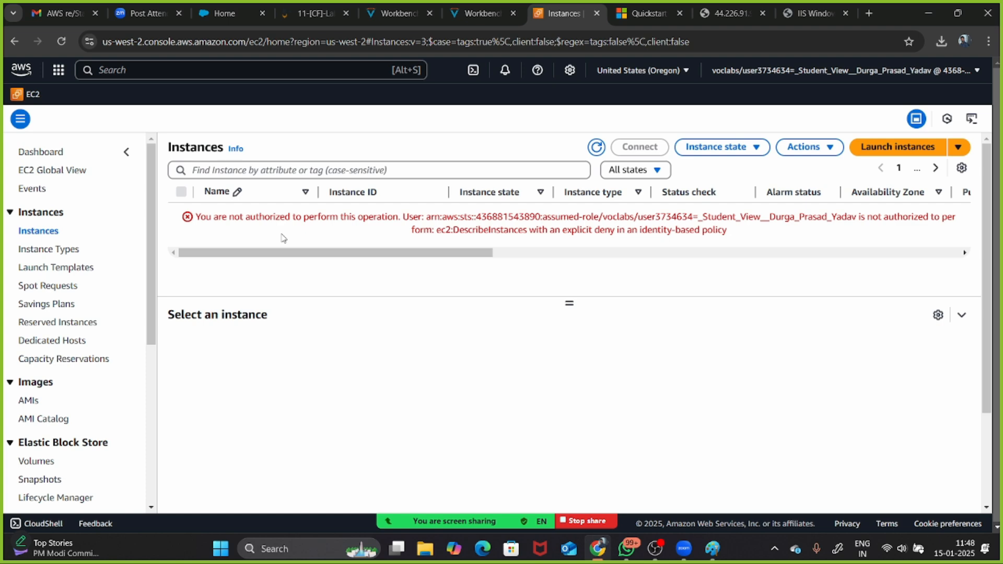
pyautogui.moveTo(283, 238); pyautogui.dragTo(139, 322)
pyautogui.scroll(-3, 103, 334)
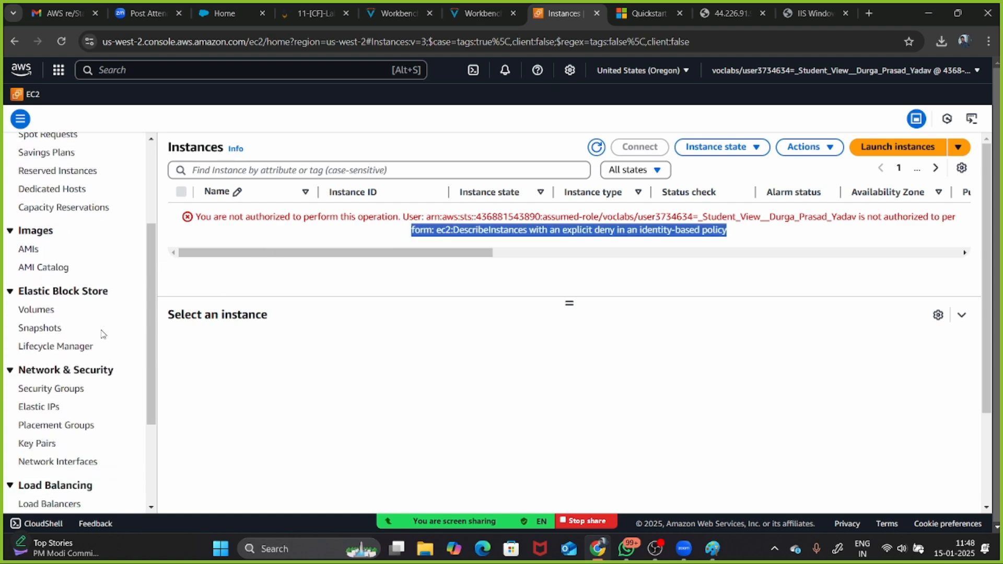
pyautogui.scroll(-2, 103, 335)
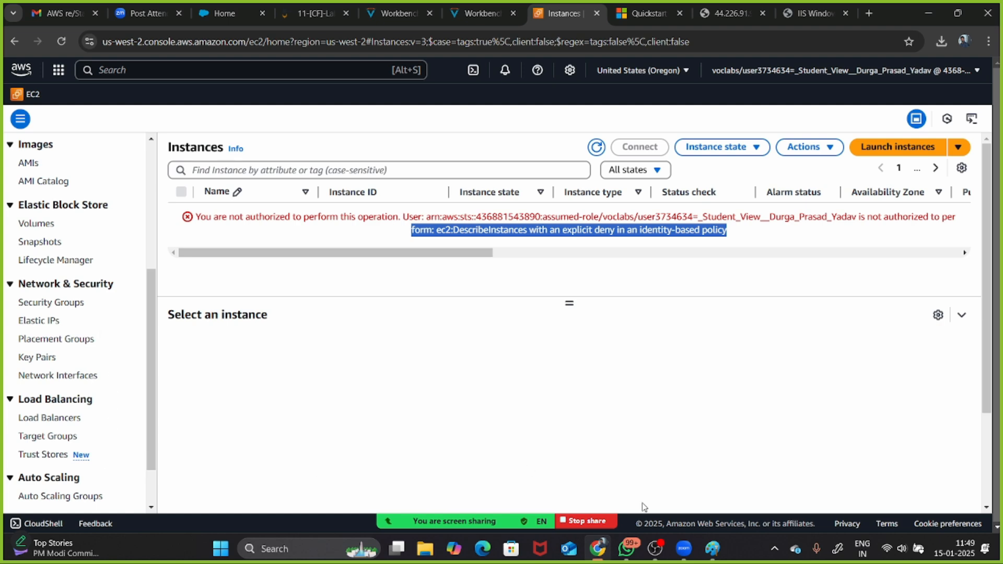
# Switch to Paint and start a new blank drawing without saving the domain sketch
pyautogui.click(711, 556)
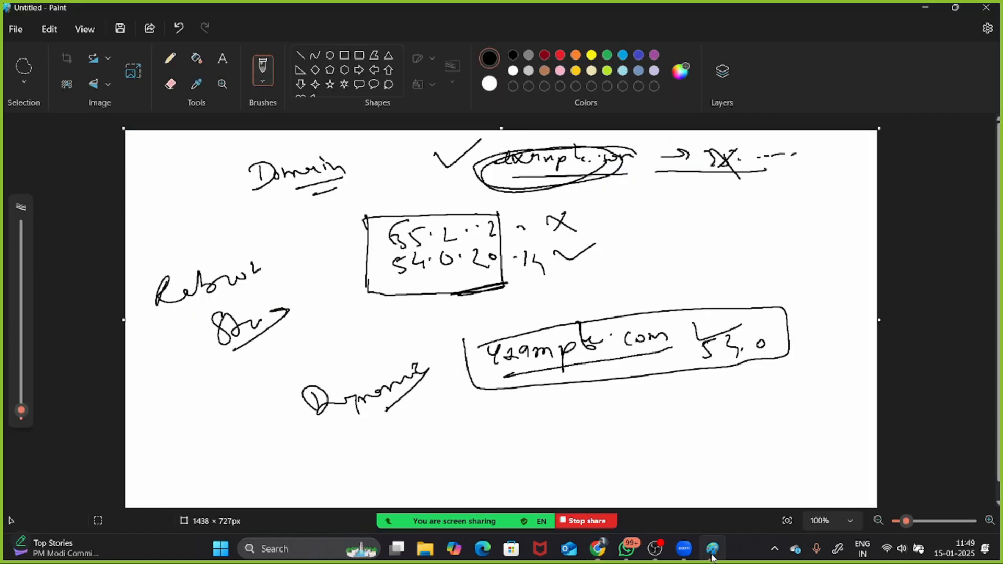
pyautogui.click(18, 32)
pyautogui.click(50, 48)
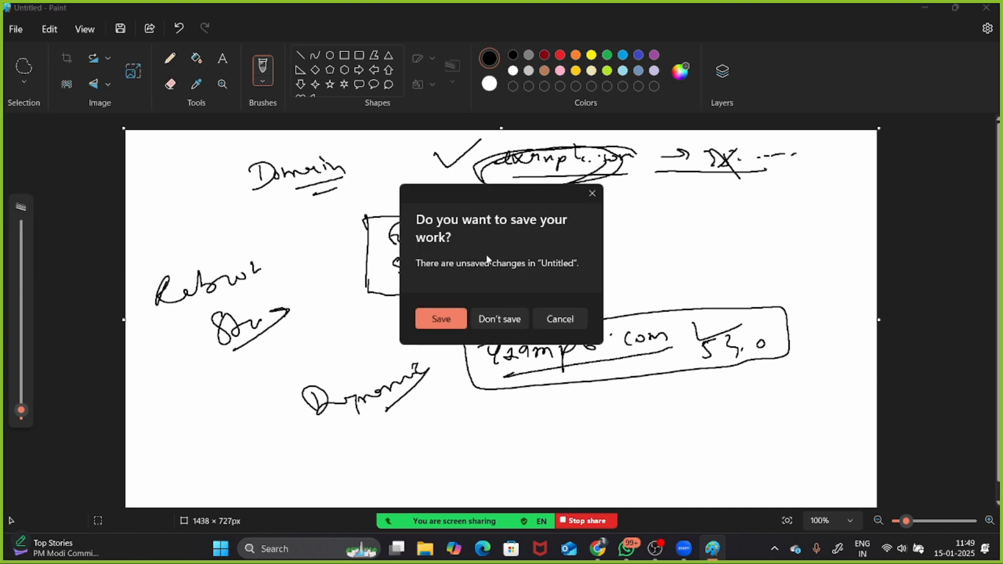
pyautogui.click(494, 318)
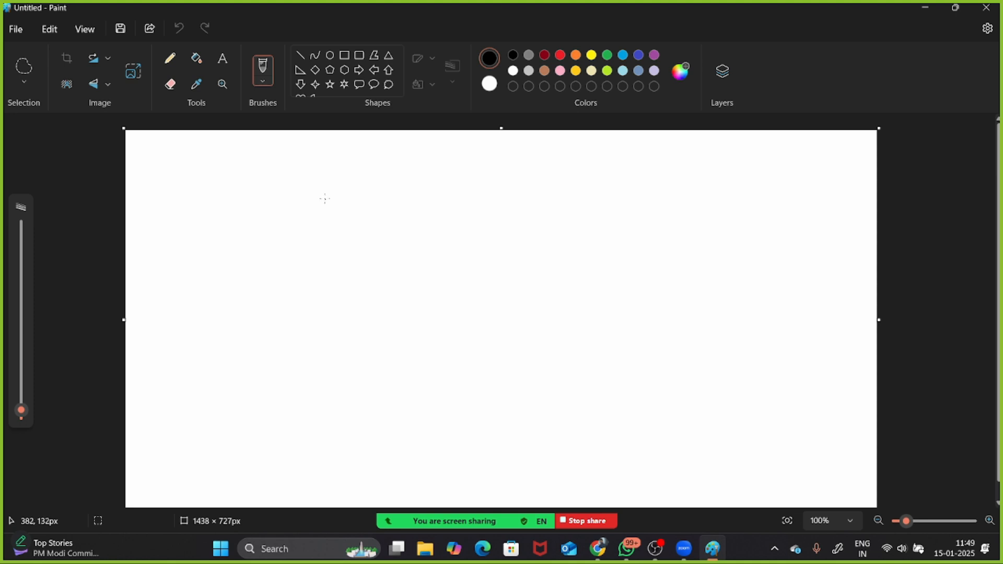
# Sketch a boxed VM label above a larger box containing an underlined PIP, and write VM to the right of them
pyautogui.moveTo(310, 187)
pyautogui.mouseDown()
pyautogui.moveTo(350, 188)
pyautogui.moveTo(351, 199)
pyautogui.mouseUp()
pyautogui.moveTo(290, 181)
pyautogui.mouseDown()
pyautogui.moveTo(345, 216)
pyautogui.moveTo(294, 176)
pyautogui.mouseUp()
pyautogui.moveTo(333, 250); pyautogui.dragTo(338, 340)
pyautogui.moveTo(327, 265)
pyautogui.mouseDown()
pyautogui.moveTo(426, 233)
pyautogui.moveTo(381, 356)
pyautogui.moveTo(337, 325)
pyautogui.mouseUp()
pyautogui.moveTo(494, 209); pyautogui.dragTo(547, 208)
pyautogui.moveTo(356, 256); pyautogui.dragTo(376, 258)
pyautogui.moveTo(373, 251); pyautogui.dragTo(380, 257)
pyautogui.moveTo(388, 245); pyautogui.dragTo(391, 251)
pyautogui.moveTo(368, 268); pyautogui.dragTo(397, 260)
# Write an underlined price per M below the right-hand VM label and a second underlined note beside it
pyautogui.moveTo(527, 241); pyautogui.dragTo(543, 264)
pyautogui.moveTo(559, 254)
pyautogui.mouseDown()
pyautogui.moveTo(563, 235)
pyautogui.moveTo(527, 249)
pyautogui.moveTo(536, 269)
pyautogui.moveTo(529, 258)
pyautogui.moveTo(566, 236)
pyautogui.moveTo(577, 252)
pyautogui.mouseUp()
pyautogui.moveTo(525, 272)
pyautogui.mouseDown()
pyautogui.moveTo(569, 264)
pyautogui.moveTo(533, 265)
pyautogui.mouseUp()
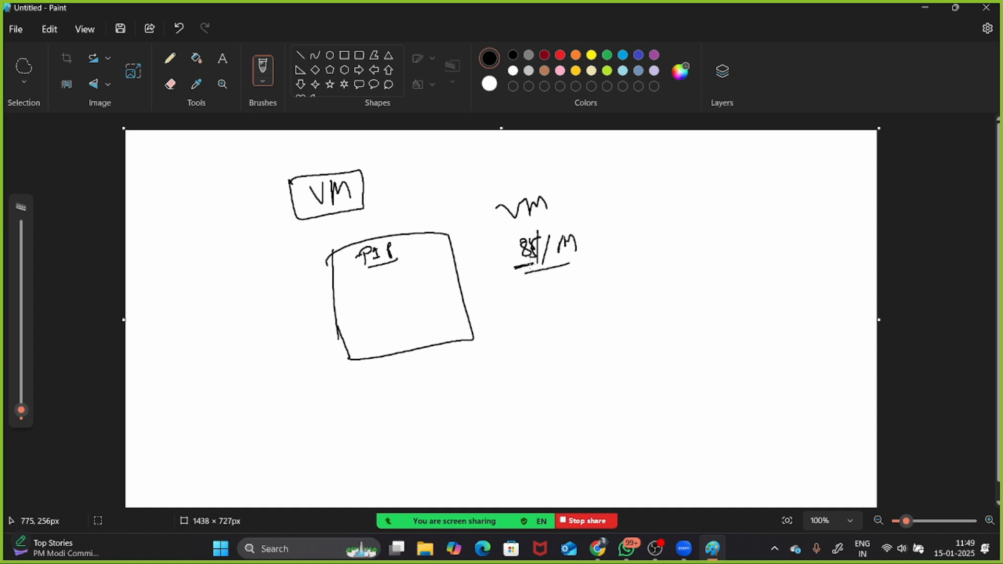
pyautogui.moveTo(620, 220); pyautogui.dragTo(635, 235)
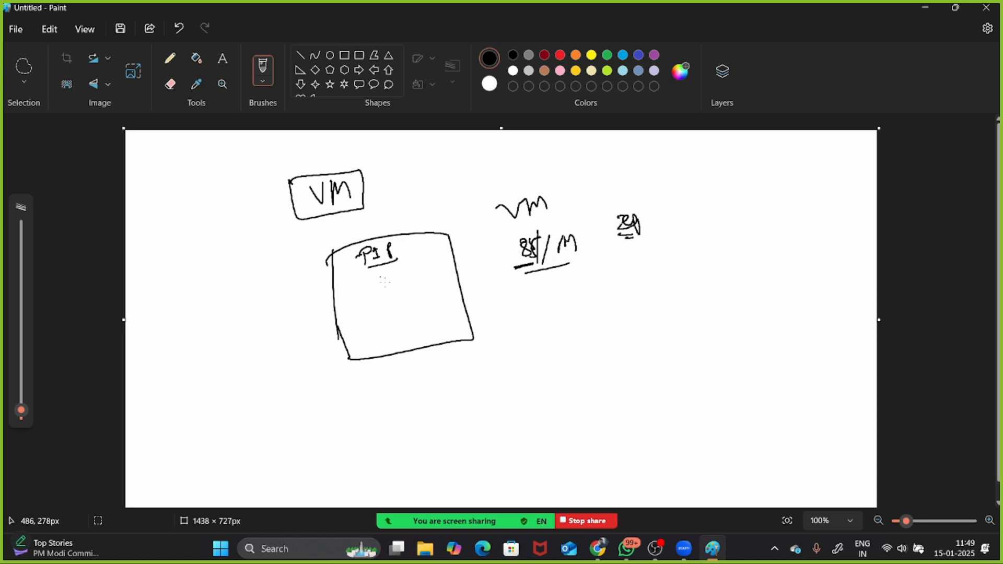
# Tick PIP and write an underlined EIP below the box, then scribble over PIP and draw arrows out of the box and from EIP into it
pyautogui.moveTo(380, 273); pyautogui.dragTo(407, 259)
pyautogui.moveTo(268, 406)
pyautogui.mouseDown()
pyautogui.moveTo(279, 418)
pyautogui.moveTo(272, 408)
pyautogui.mouseUp()
pyautogui.moveTo(279, 400); pyautogui.dragTo(310, 403)
pyautogui.moveTo(298, 424); pyautogui.dragTo(313, 405)
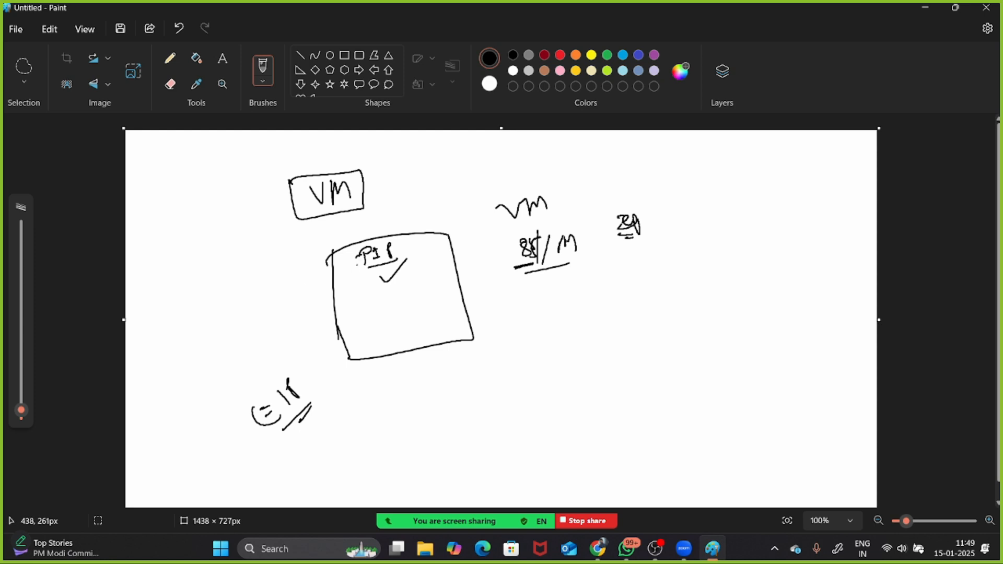
pyautogui.moveTo(386, 250)
pyautogui.mouseDown()
pyautogui.moveTo(358, 258)
pyautogui.moveTo(350, 288)
pyautogui.moveTo(364, 296)
pyautogui.moveTo(258, 308)
pyautogui.mouseUp()
pyautogui.moveTo(265, 302)
pyautogui.mouseDown()
pyautogui.moveTo(259, 309)
pyautogui.moveTo(274, 316)
pyautogui.mouseUp()
pyautogui.moveTo(309, 387); pyautogui.dragTo(354, 321)
pyautogui.moveTo(344, 330); pyautogui.dragTo(353, 321)
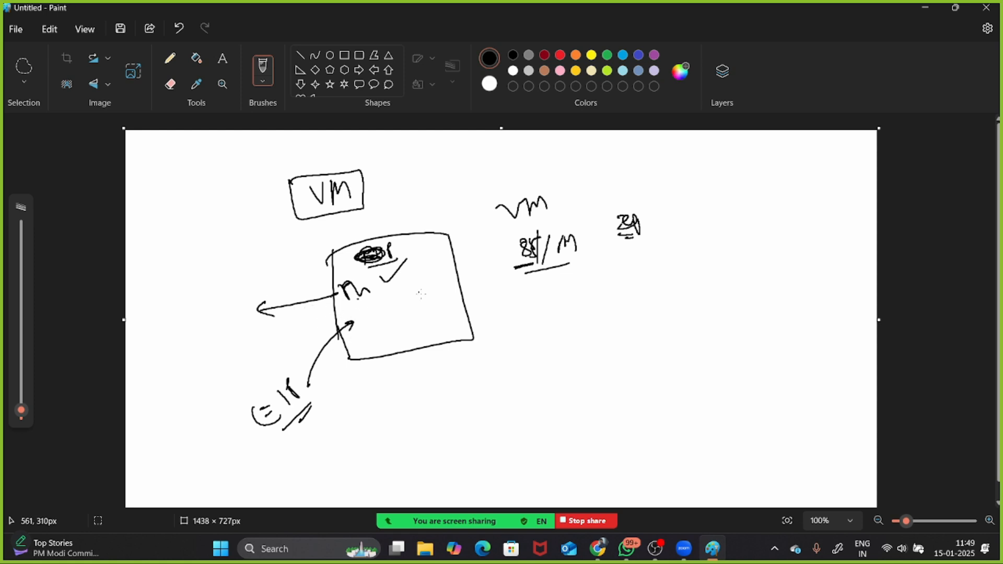
# Retrace the large box's right edge, circle the price, and draw a circled symbol below with an arrow pointing to the price
pyautogui.moveTo(435, 241)
pyautogui.mouseDown()
pyautogui.moveTo(439, 228)
pyautogui.moveTo(447, 362)
pyautogui.mouseUp()
pyautogui.moveTo(517, 330)
pyautogui.mouseDown()
pyautogui.moveTo(530, 343)
pyautogui.moveTo(534, 321)
pyautogui.moveTo(515, 358)
pyautogui.mouseUp()
pyautogui.moveTo(517, 309)
pyautogui.mouseDown()
pyautogui.moveTo(540, 319)
pyautogui.moveTo(517, 311)
pyautogui.moveTo(550, 274)
pyautogui.mouseUp()
pyautogui.moveTo(551, 233)
pyautogui.mouseDown()
pyautogui.moveTo(568, 224)
pyautogui.moveTo(514, 220)
pyautogui.mouseUp()
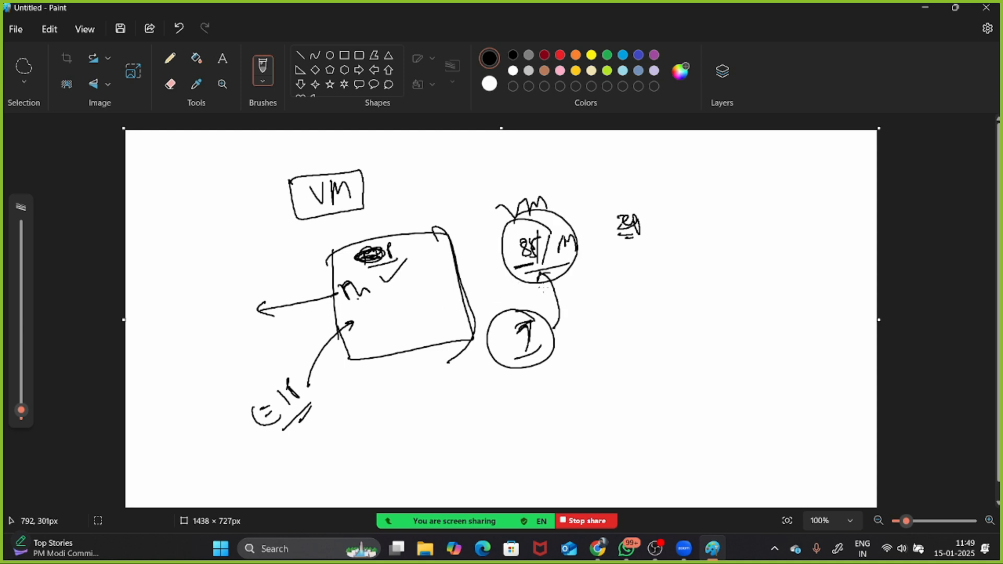
# Draw another VM box in the canvas's lower right with an arrow leading out to an underlined label
pyautogui.moveTo(658, 344); pyautogui.dragTo(666, 383)
pyautogui.moveTo(665, 316)
pyautogui.mouseDown()
pyautogui.moveTo(671, 411)
pyautogui.moveTo(675, 376)
pyautogui.moveTo(696, 345)
pyautogui.moveTo(720, 353)
pyautogui.mouseUp()
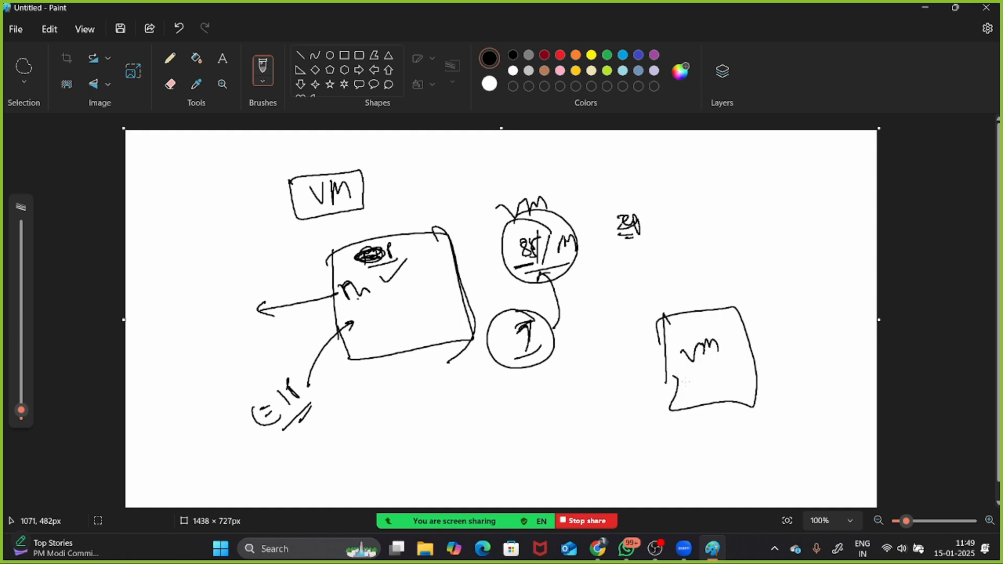
pyautogui.moveTo(686, 382)
pyautogui.mouseDown()
pyautogui.moveTo(636, 404)
pyautogui.moveTo(595, 403)
pyautogui.mouseUp()
pyautogui.moveTo(620, 393)
pyautogui.mouseDown()
pyautogui.moveTo(611, 393)
pyautogui.moveTo(599, 431)
pyautogui.moveTo(615, 430)
pyautogui.mouseUp()
# Write "Elastic IP" in the canvas's upper right and draw a crossed loop between it and the VM box
pyautogui.moveTo(710, 221)
pyautogui.mouseDown()
pyautogui.moveTo(722, 238)
pyautogui.moveTo(703, 225)
pyautogui.mouseUp()
pyautogui.moveTo(717, 226); pyautogui.dragTo(759, 222)
pyautogui.click(767, 205)
pyautogui.moveTo(762, 214); pyautogui.dragTo(783, 219)
pyautogui.moveTo(722, 265)
pyautogui.mouseDown()
pyautogui.moveTo(744, 289)
pyautogui.moveTo(730, 285)
pyautogui.moveTo(758, 285)
pyautogui.moveTo(742, 317)
pyautogui.moveTo(758, 304)
pyautogui.mouseUp()
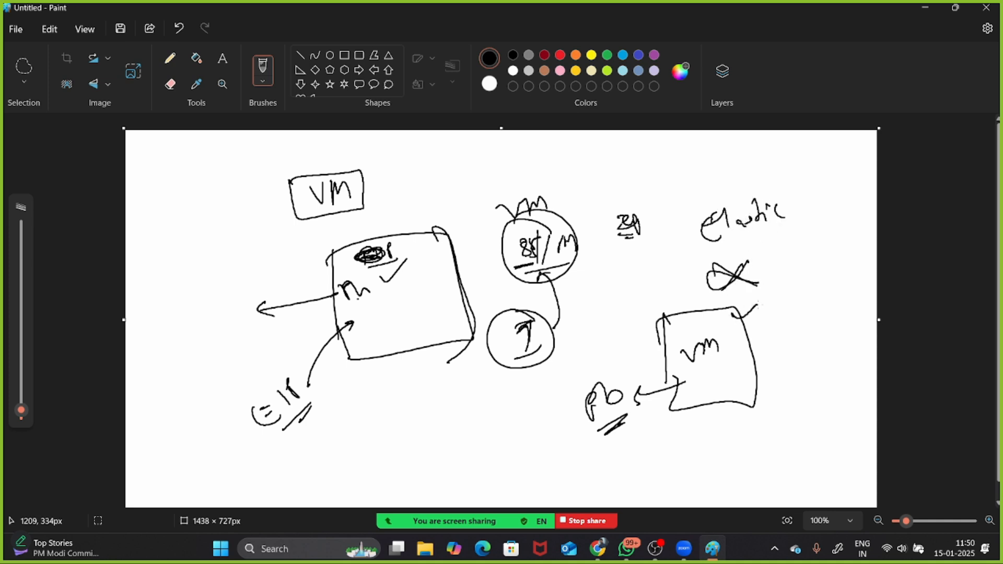
pyautogui.moveTo(797, 204); pyautogui.dragTo(811, 201)
pyautogui.moveTo(805, 203)
pyautogui.mouseDown()
pyautogui.moveTo(803, 223)
pyautogui.moveTo(814, 220)
pyautogui.mouseUp()
pyautogui.moveTo(822, 222); pyautogui.dragTo(829, 199)
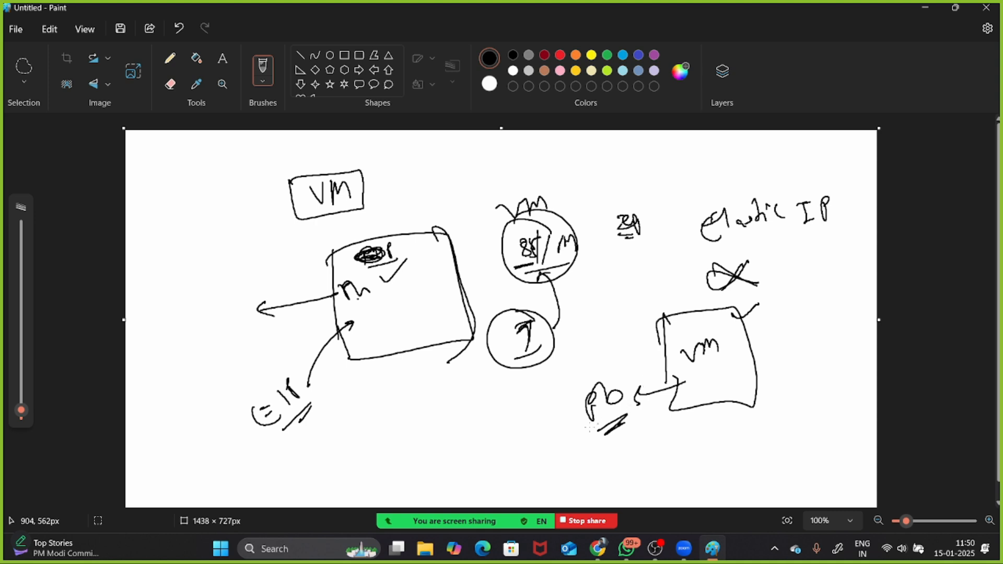
# Add bold tick marks beside the VM box's outgoing label and beside "Elastic IP"
pyautogui.moveTo(540, 422); pyautogui.dragTo(596, 384)
pyautogui.moveTo(570, 432); pyautogui.dragTo(601, 387)
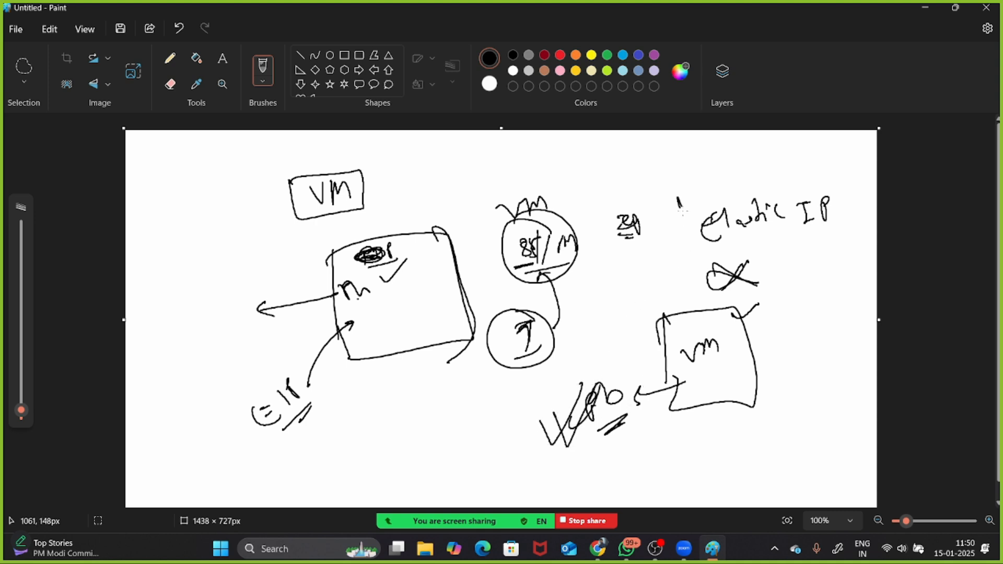
pyautogui.moveTo(678, 209)
pyautogui.mouseDown()
pyautogui.moveTo(720, 178)
pyautogui.moveTo(683, 211)
pyautogui.moveTo(707, 191)
pyautogui.mouseUp()
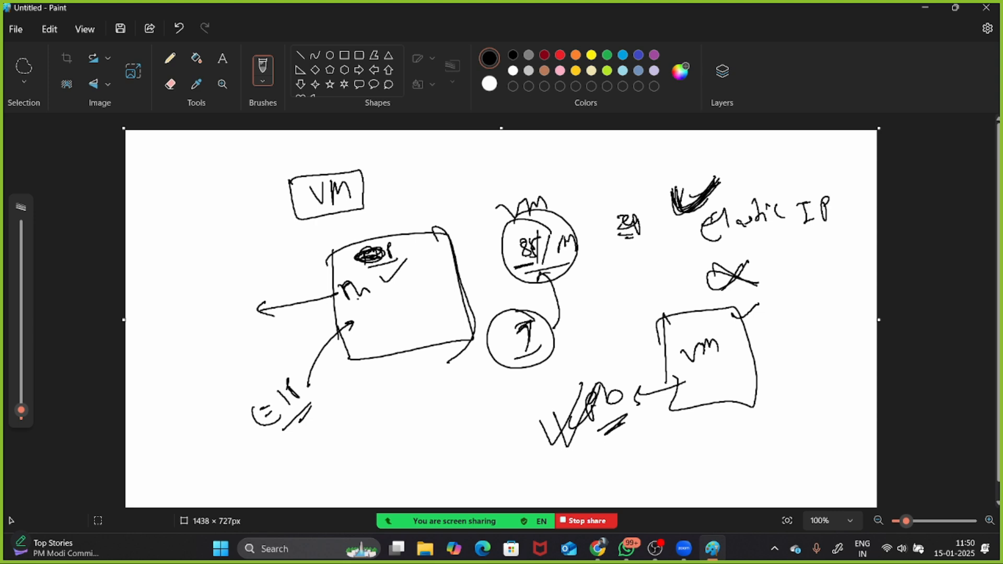
# Start a new blank drawing without saving and write the underlined heading "Elastic" near the canvas's upper left
pyautogui.click(17, 29)
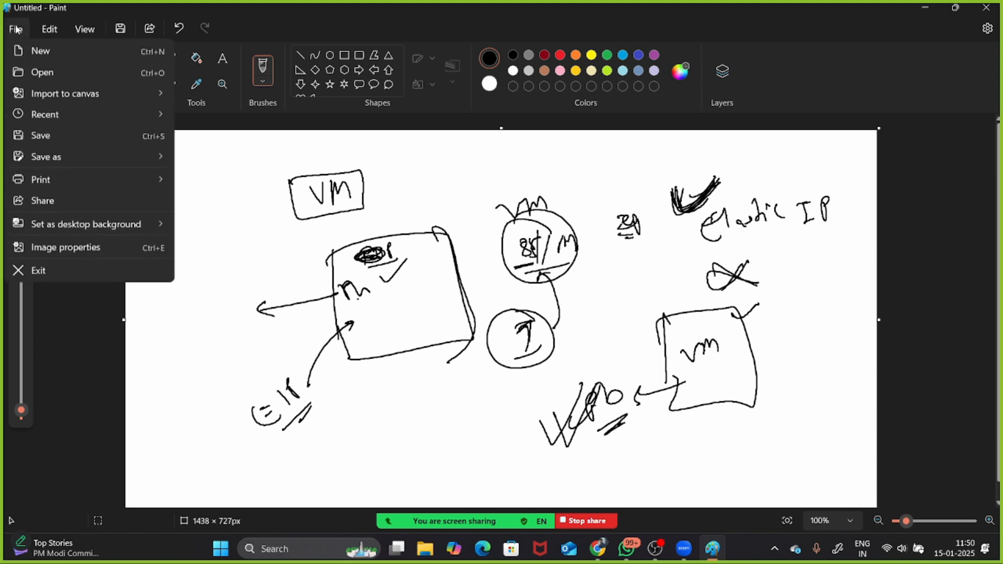
pyautogui.click(41, 50)
pyautogui.click(507, 322)
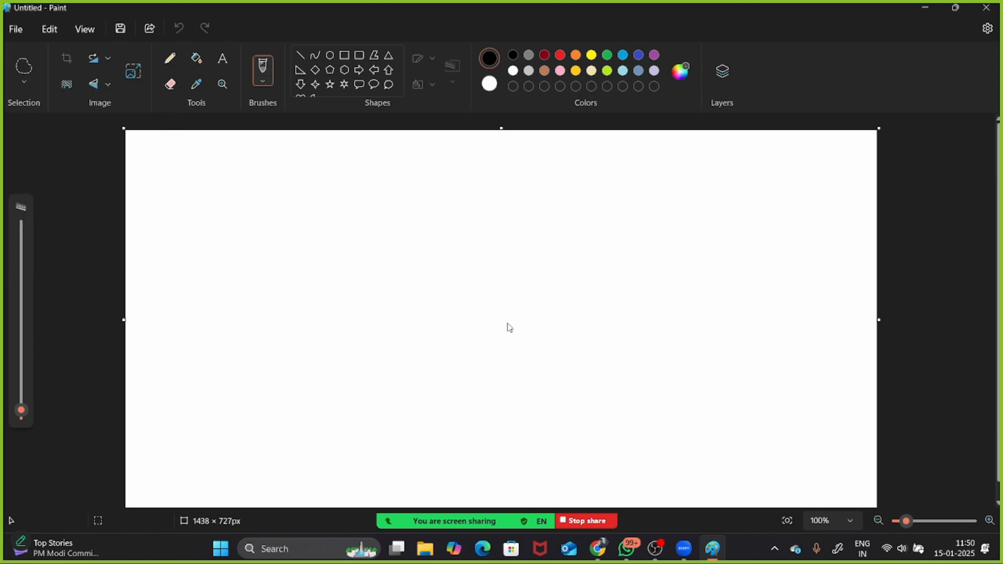
pyautogui.moveTo(242, 185)
pyautogui.mouseDown()
pyautogui.moveTo(267, 192)
pyautogui.moveTo(271, 173)
pyautogui.moveTo(325, 181)
pyautogui.moveTo(330, 191)
pyautogui.mouseUp()
pyautogui.click(335, 171)
pyautogui.moveTo(348, 178)
pyautogui.mouseDown()
pyautogui.moveTo(350, 190)
pyautogui.moveTo(383, 196)
pyautogui.mouseUp()
# Write "Using" below the heading and "No charge" to its right
pyautogui.moveTo(350, 251)
pyautogui.mouseDown()
pyautogui.moveTo(375, 251)
pyautogui.moveTo(390, 272)
pyautogui.mouseUp()
pyautogui.moveTo(405, 262)
pyautogui.mouseDown()
pyautogui.moveTo(407, 274)
pyautogui.moveTo(463, 274)
pyautogui.mouseUp()
pyautogui.click(412, 248)
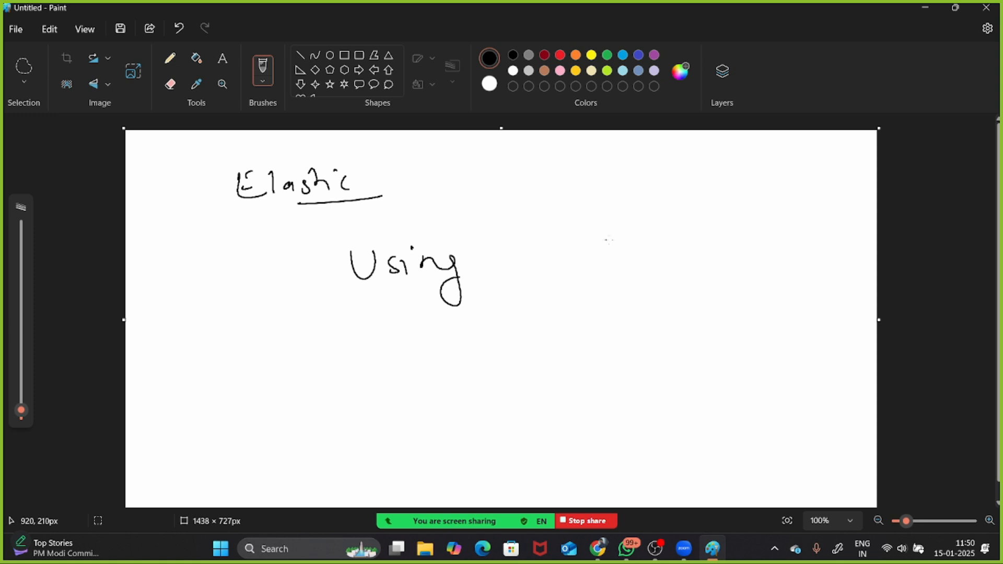
pyautogui.moveTo(599, 273)
pyautogui.mouseDown()
pyautogui.moveTo(601, 234)
pyautogui.moveTo(630, 223)
pyautogui.moveTo(647, 240)
pyautogui.mouseUp()
pyautogui.moveTo(730, 235)
pyautogui.mouseDown()
pyautogui.moveTo(710, 246)
pyautogui.moveTo(717, 252)
pyautogui.mouseUp()
pyautogui.moveTo(735, 220)
pyautogui.mouseDown()
pyautogui.moveTo(759, 242)
pyautogui.moveTo(800, 238)
pyautogui.moveTo(812, 253)
pyautogui.mouseUp()
# Write "Not using" in the row below with "charge" to its right, and double-underline both
pyautogui.moveTo(226, 375)
pyautogui.mouseDown()
pyautogui.moveTo(227, 403)
pyautogui.moveTo(249, 365)
pyautogui.mouseUp()
pyautogui.moveTo(257, 378); pyautogui.dragTo(268, 387)
pyautogui.moveTo(270, 387)
pyautogui.mouseDown()
pyautogui.moveTo(297, 372)
pyautogui.moveTo(355, 369)
pyautogui.mouseUp()
pyautogui.moveTo(379, 366)
pyautogui.mouseDown()
pyautogui.moveTo(368, 388)
pyautogui.moveTo(430, 377)
pyautogui.mouseUp()
pyautogui.click(388, 357)
pyautogui.moveTo(442, 366)
pyautogui.mouseDown()
pyautogui.moveTo(439, 415)
pyautogui.moveTo(450, 381)
pyautogui.mouseUp()
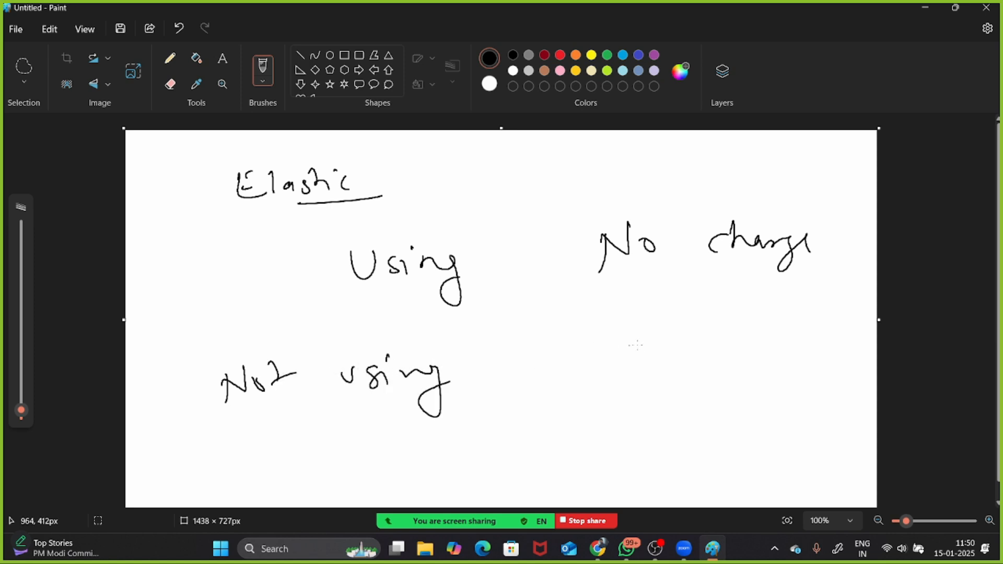
pyautogui.moveTo(653, 342); pyautogui.dragTo(635, 361)
pyautogui.moveTo(662, 325)
pyautogui.mouseDown()
pyautogui.moveTo(661, 354)
pyautogui.moveTo(704, 349)
pyautogui.moveTo(744, 379)
pyautogui.moveTo(764, 343)
pyautogui.mouseUp()
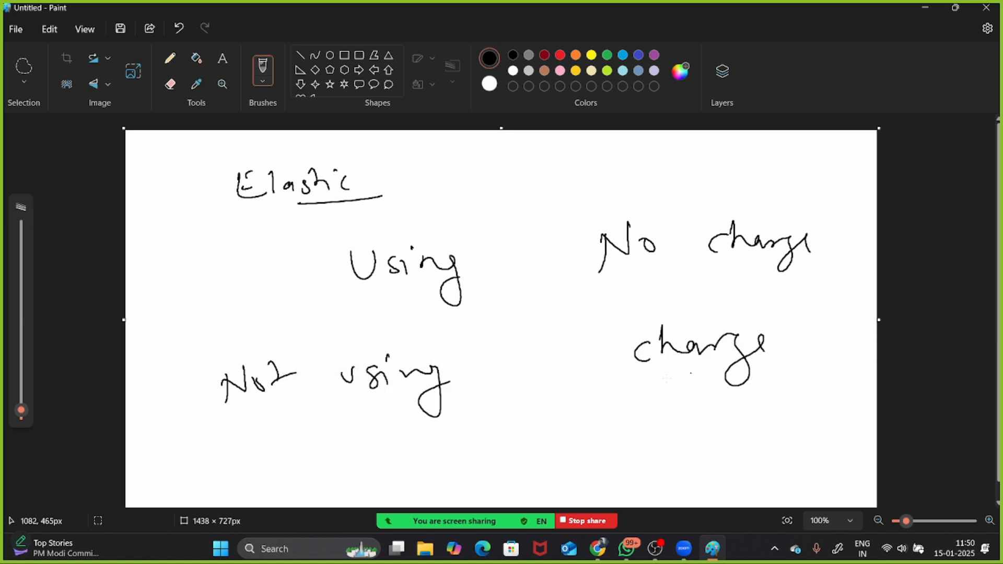
pyautogui.moveTo(612, 388)
pyautogui.mouseDown()
pyautogui.moveTo(710, 382)
pyautogui.moveTo(621, 396)
pyautogui.mouseUp()
pyautogui.moveTo(189, 447); pyautogui.dragTo(363, 433)
pyautogui.moveTo(396, 428); pyautogui.dragTo(212, 458)
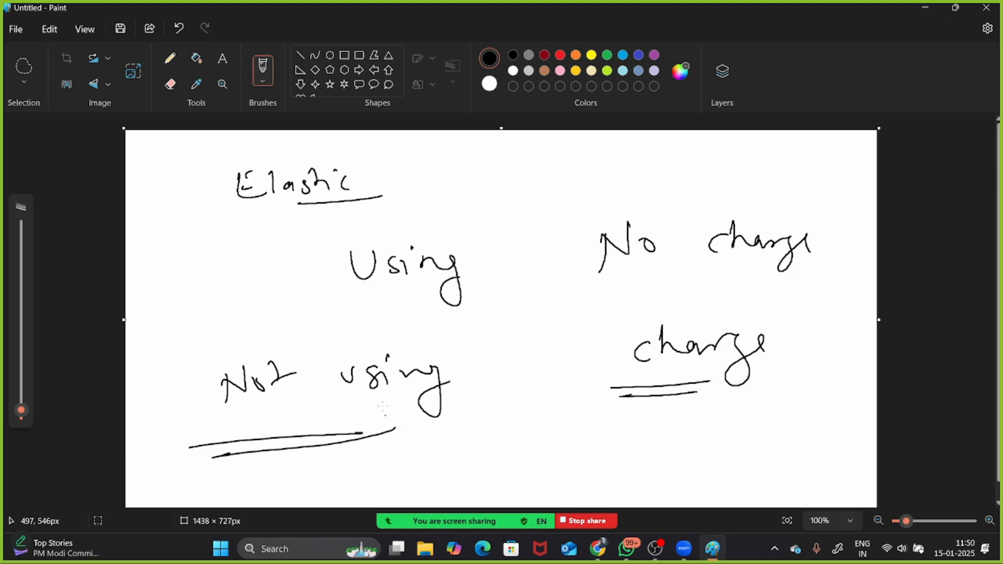
# Double-underline "Using" and "No charge", and link each usage label to its charge label with a horizontal line
pyautogui.moveTo(344, 324)
pyautogui.mouseDown()
pyautogui.moveTo(403, 316)
pyautogui.moveTo(419, 328)
pyautogui.mouseUp()
pyautogui.moveTo(585, 273); pyautogui.dragTo(783, 264)
pyautogui.moveTo(638, 286); pyautogui.dragTo(750, 280)
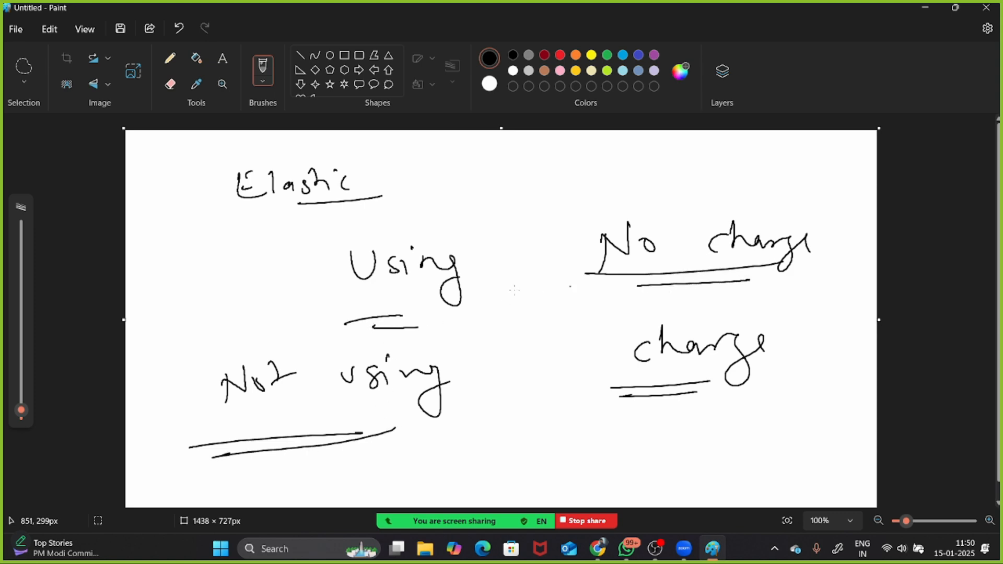
pyautogui.moveTo(483, 278); pyautogui.dragTo(567, 272)
pyautogui.moveTo(464, 380); pyautogui.dragTo(592, 366)
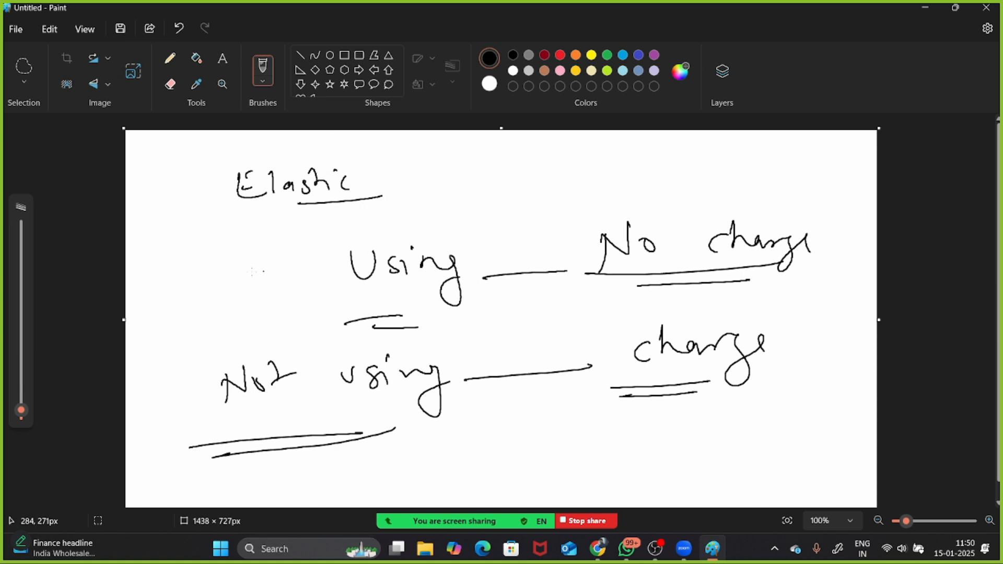
# Draw a small square below the "Elastic" heading, write the underlined address 10.20.40.54 across it, and label it "Create" with a tick
pyautogui.moveTo(180, 230)
pyautogui.mouseDown()
pyautogui.moveTo(181, 264)
pyautogui.moveTo(194, 228)
pyautogui.moveTo(237, 276)
pyautogui.moveTo(181, 279)
pyautogui.moveTo(179, 254)
pyautogui.mouseUp()
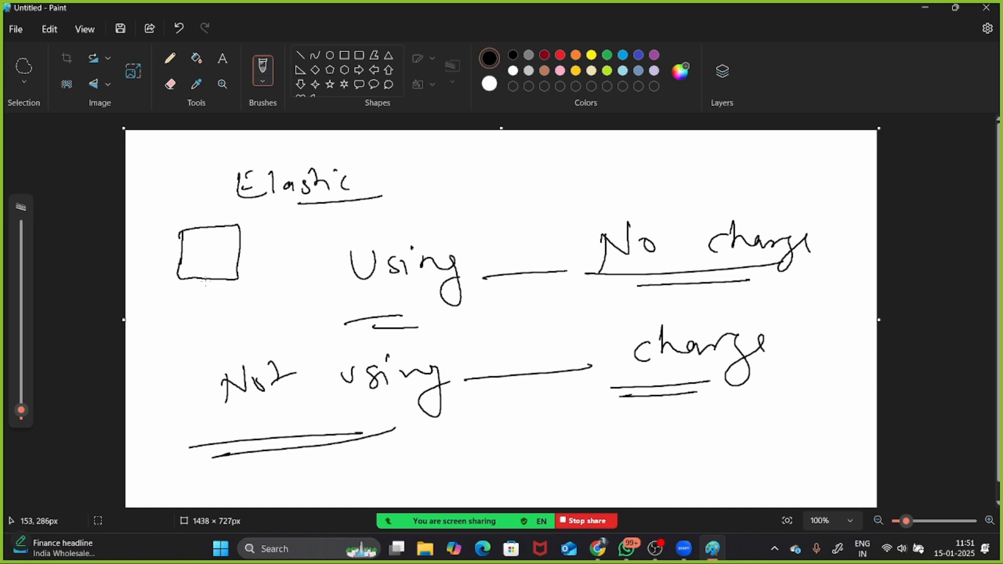
pyautogui.moveTo(203, 291)
pyautogui.mouseDown()
pyautogui.moveTo(213, 291)
pyautogui.moveTo(202, 291)
pyautogui.mouseUp()
pyautogui.moveTo(190, 251)
pyautogui.mouseDown()
pyautogui.moveTo(190, 263)
pyautogui.moveTo(203, 255)
pyautogui.moveTo(252, 264)
pyautogui.moveTo(258, 252)
pyautogui.moveTo(288, 268)
pyautogui.mouseUp()
pyautogui.moveTo(184, 274); pyautogui.dragTo(284, 268)
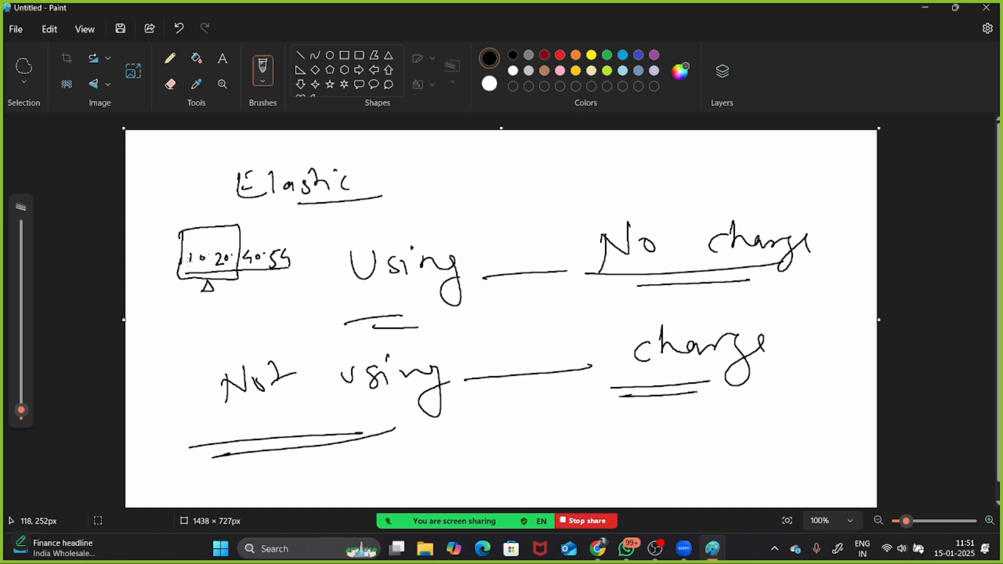
pyautogui.moveTo(258, 231); pyautogui.dragTo(252, 243)
pyautogui.moveTo(255, 239)
pyautogui.mouseDown()
pyautogui.moveTo(311, 222)
pyautogui.moveTo(293, 261)
pyautogui.mouseUp()
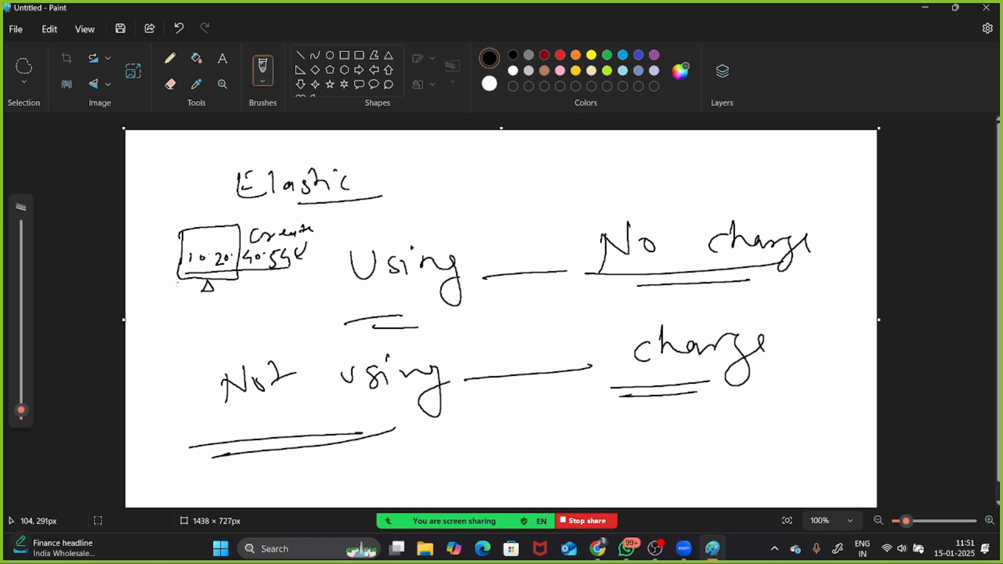
# Add an arrow pointing up at the square's lower-left corner and a circled "R" with another "R" at its upper left
pyautogui.moveTo(168, 306)
pyautogui.mouseDown()
pyautogui.moveTo(186, 287)
pyautogui.moveTo(164, 316)
pyautogui.moveTo(182, 292)
pyautogui.mouseUp()
pyautogui.moveTo(152, 219)
pyautogui.mouseDown()
pyautogui.moveTo(161, 237)
pyautogui.moveTo(137, 239)
pyautogui.moveTo(151, 210)
pyautogui.moveTo(168, 241)
pyautogui.moveTo(171, 226)
pyautogui.mouseUp()
pyautogui.moveTo(172, 211)
pyautogui.mouseDown()
pyautogui.moveTo(180, 224)
pyautogui.moveTo(171, 262)
pyautogui.mouseUp()
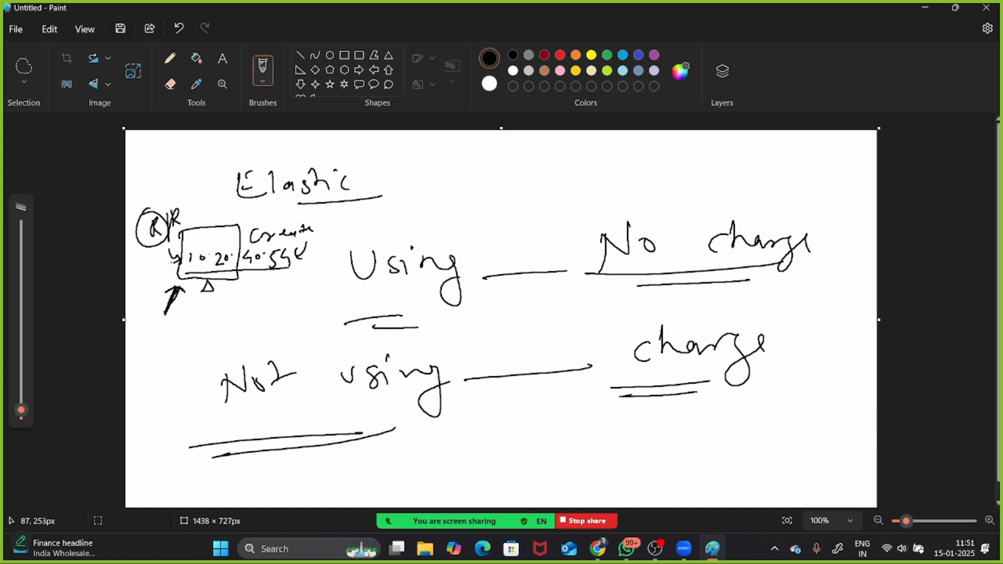
# Write "2 - 10.1.2" below the square, underline it twice, and add an arrow stroke at the square's left edge
pyautogui.moveTo(188, 296); pyautogui.dragTo(224, 303)
pyautogui.moveTo(231, 295); pyautogui.dragTo(253, 298)
pyautogui.moveTo(261, 289); pyautogui.dragTo(273, 296)
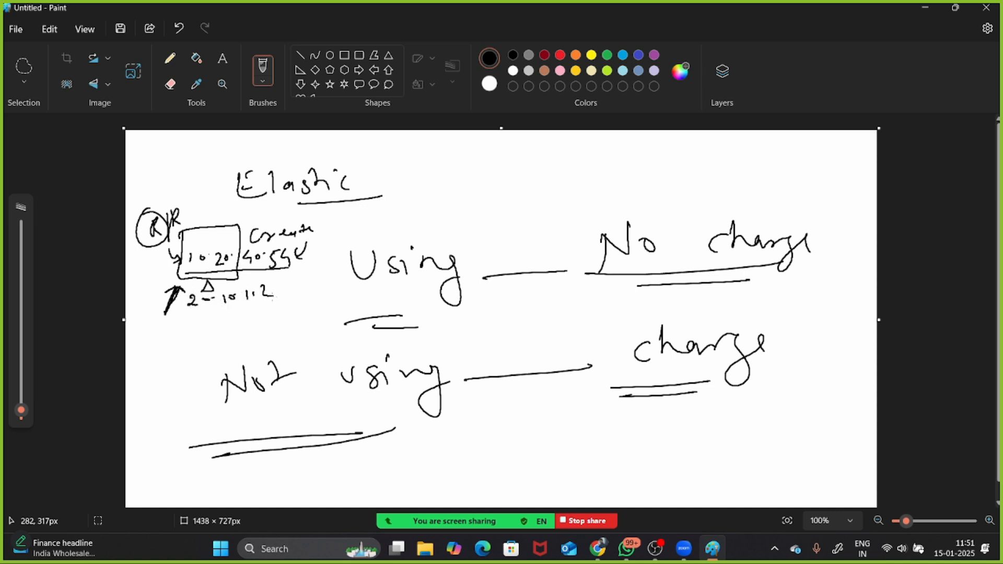
pyautogui.moveTo(200, 314); pyautogui.dragTo(268, 299)
pyautogui.moveTo(190, 312); pyautogui.dragTo(217, 308)
pyautogui.moveTo(163, 254)
pyautogui.mouseDown()
pyautogui.moveTo(179, 264)
pyautogui.moveTo(170, 255)
pyautogui.mouseUp()
pyautogui.moveTo(190, 311); pyautogui.dragTo(241, 301)
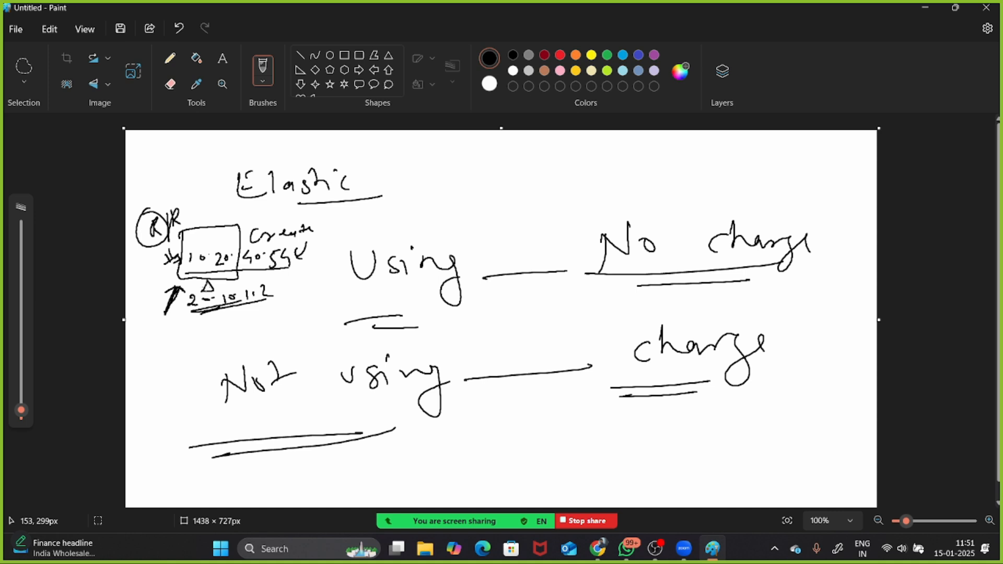
# Write an arrow and underlined "EIP (10.20.30.40)" below the second address, and connect it to the square with a bold curved arrow
pyautogui.moveTo(144, 346); pyautogui.dragTo(156, 346)
pyautogui.moveTo(168, 334); pyautogui.dragTo(183, 339)
pyautogui.moveTo(168, 336)
pyautogui.mouseDown()
pyautogui.moveTo(193, 341)
pyautogui.moveTo(205, 326)
pyautogui.moveTo(207, 342)
pyautogui.moveTo(257, 328)
pyautogui.mouseUp()
pyautogui.moveTo(262, 319)
pyautogui.mouseDown()
pyautogui.moveTo(324, 315)
pyautogui.moveTo(326, 325)
pyautogui.mouseUp()
pyautogui.moveTo(215, 343); pyautogui.dragTo(312, 319)
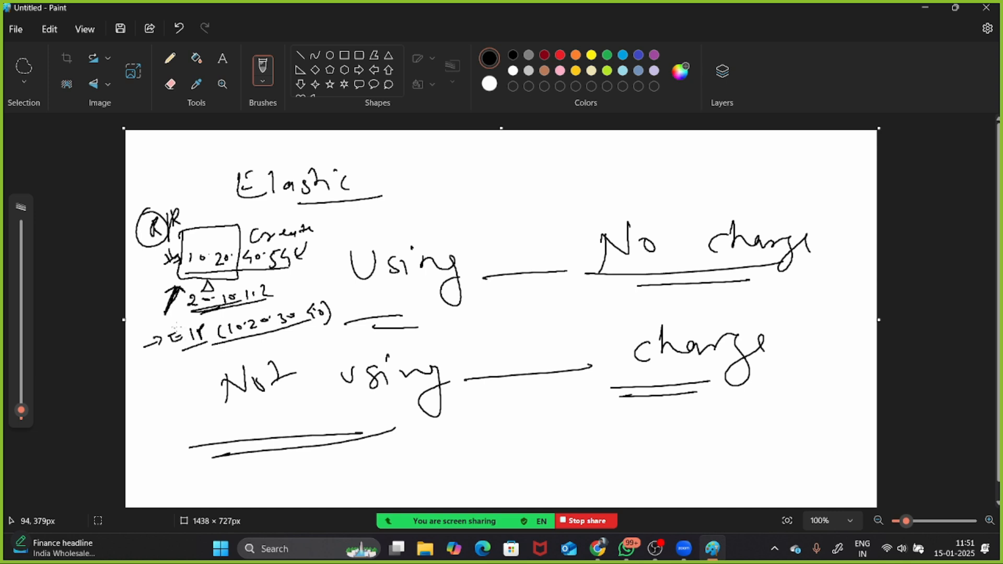
pyautogui.moveTo(195, 342); pyautogui.dragTo(240, 332)
pyautogui.moveTo(170, 330)
pyautogui.mouseDown()
pyautogui.moveTo(191, 270)
pyautogui.moveTo(158, 317)
pyautogui.moveTo(175, 265)
pyautogui.mouseUp()
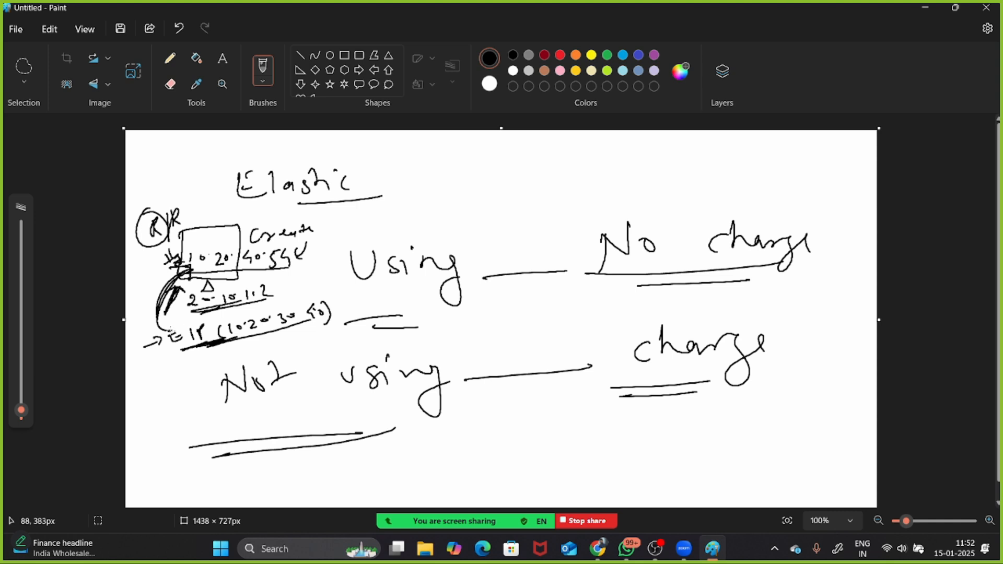
pyautogui.moveTo(180, 347)
pyautogui.mouseDown()
pyautogui.moveTo(211, 339)
pyautogui.moveTo(157, 317)
pyautogui.moveTo(193, 266)
pyautogui.moveTo(184, 280)
pyautogui.mouseUp()
# Emphasize "Using" and "No charge" with extra underlines, and add an arrow to a ticked "VM" beside the "Elastic" heading
pyautogui.moveTo(357, 291); pyautogui.dragTo(419, 282)
pyautogui.moveTo(660, 265)
pyautogui.mouseDown()
pyautogui.moveTo(630, 274)
pyautogui.moveTo(699, 279)
pyautogui.mouseUp()
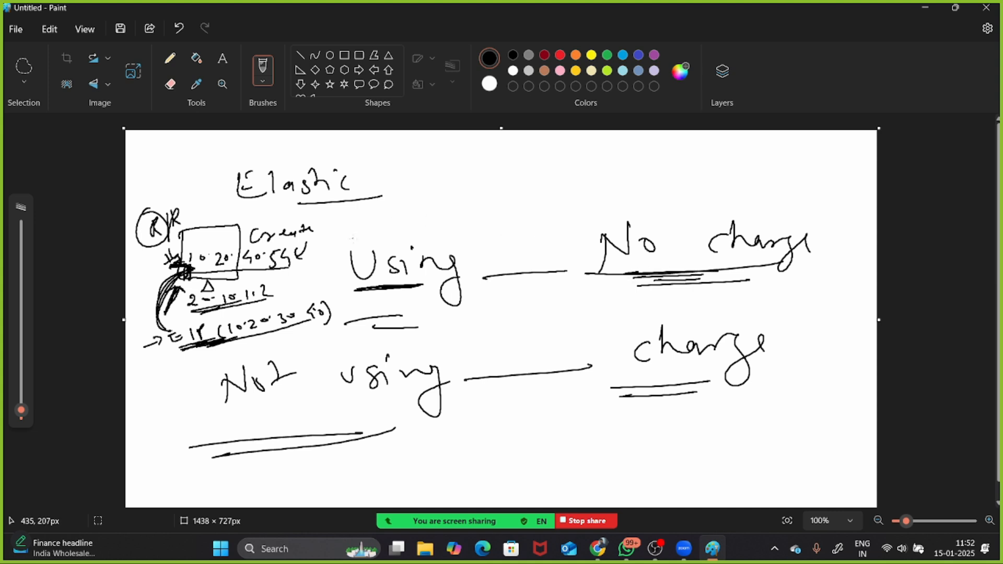
pyautogui.moveTo(417, 189)
pyautogui.mouseDown()
pyautogui.moveTo(437, 193)
pyautogui.moveTo(463, 174)
pyautogui.moveTo(511, 169)
pyautogui.mouseUp()
pyautogui.click(483, 177)
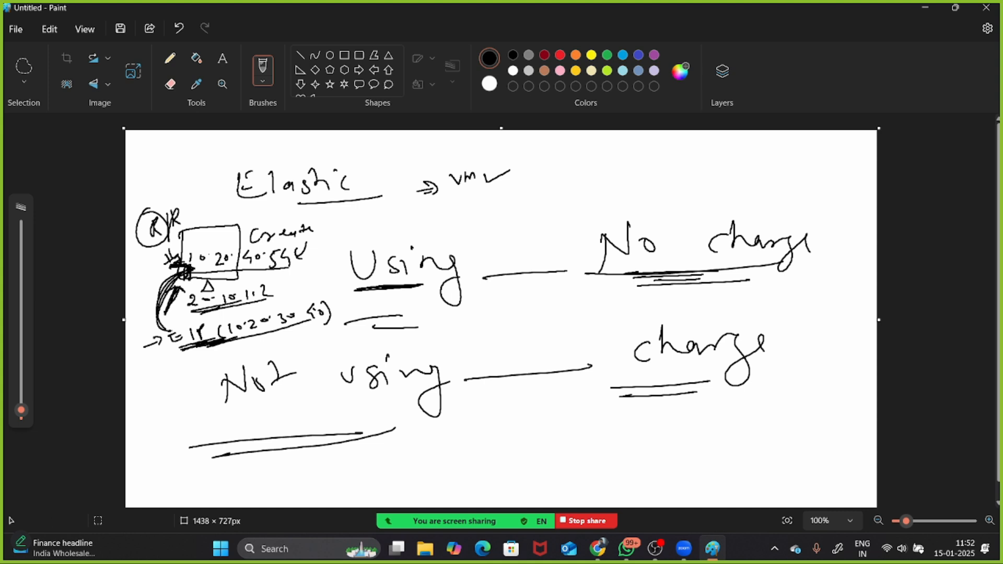
# Draw a small ticked box below "Not using" and write "EIP X using" beneath the double underline
pyautogui.moveTo(152, 426); pyautogui.dragTo(151, 463)
pyautogui.moveTo(148, 425)
pyautogui.mouseDown()
pyautogui.moveTo(187, 452)
pyautogui.moveTo(154, 464)
pyautogui.moveTo(164, 440)
pyautogui.moveTo(212, 418)
pyautogui.mouseUp()
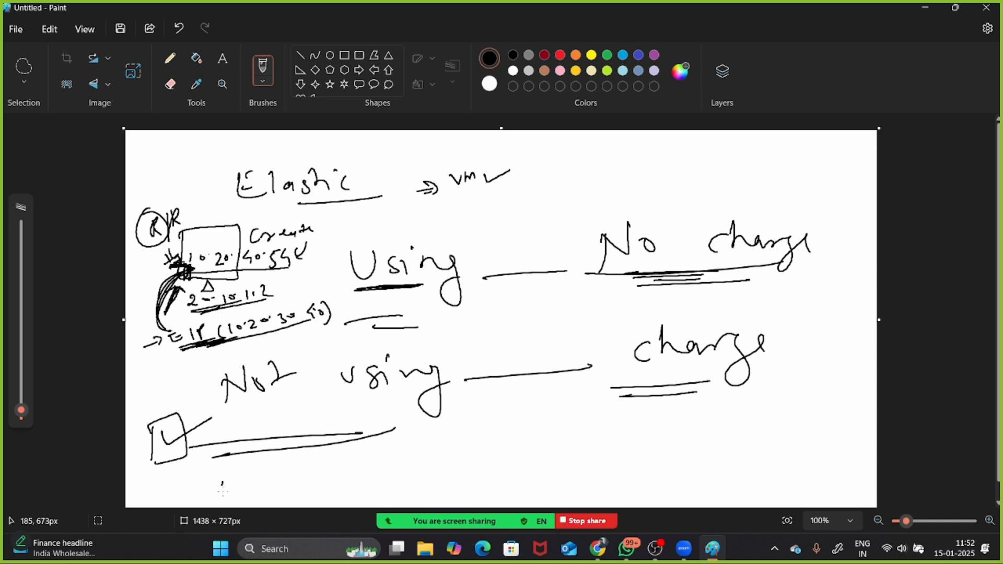
pyautogui.moveTo(224, 491); pyautogui.dragTo(233, 495)
pyautogui.moveTo(221, 484); pyautogui.dragTo(232, 486)
pyautogui.moveTo(239, 481)
pyautogui.mouseDown()
pyautogui.moveTo(240, 493)
pyautogui.moveTo(241, 475)
pyautogui.mouseUp()
pyautogui.moveTo(235, 496); pyautogui.dragTo(253, 485)
pyautogui.moveTo(253, 471)
pyautogui.mouseDown()
pyautogui.moveTo(282, 489)
pyautogui.moveTo(285, 475)
pyautogui.mouseUp()
pyautogui.moveTo(287, 475); pyautogui.dragTo(311, 479)
pyautogui.moveTo(305, 485); pyautogui.dragTo(326, 466)
pyautogui.moveTo(321, 472); pyautogui.dragTo(338, 466)
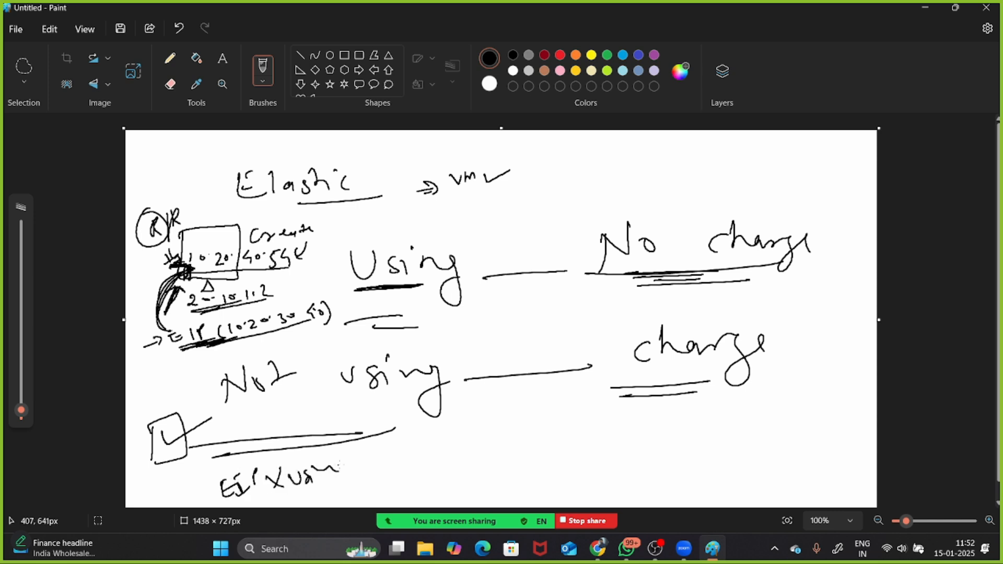
# Mark a bold cross before the "EIP X using" note, darken the box's tick, and add a bold tick after the note
pyautogui.moveTo(223, 492); pyautogui.dragTo(185, 471)
pyautogui.moveTo(176, 465)
pyautogui.mouseDown()
pyautogui.moveTo(180, 479)
pyautogui.moveTo(189, 464)
pyautogui.moveTo(181, 486)
pyautogui.moveTo(179, 470)
pyautogui.moveTo(203, 491)
pyautogui.mouseUp()
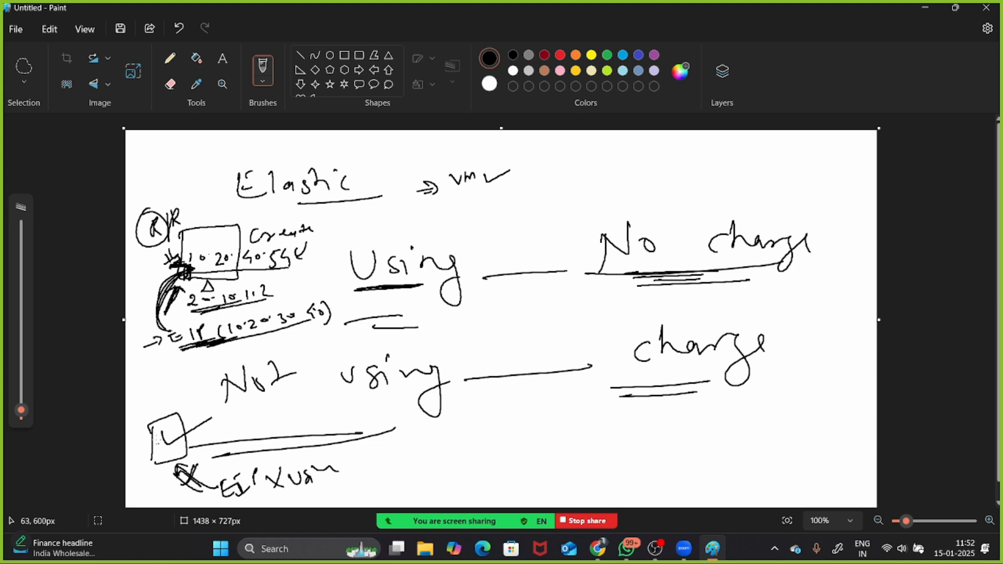
pyautogui.moveTo(154, 433)
pyautogui.mouseDown()
pyautogui.moveTo(208, 416)
pyautogui.moveTo(176, 449)
pyautogui.moveTo(206, 417)
pyautogui.moveTo(161, 438)
pyautogui.mouseUp()
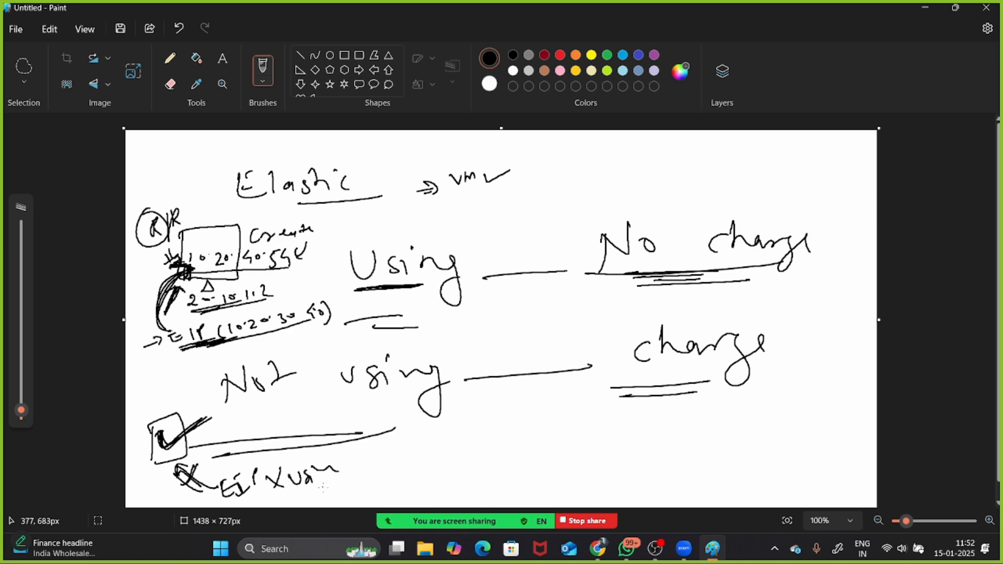
pyautogui.moveTo(323, 488); pyautogui.dragTo(372, 477)
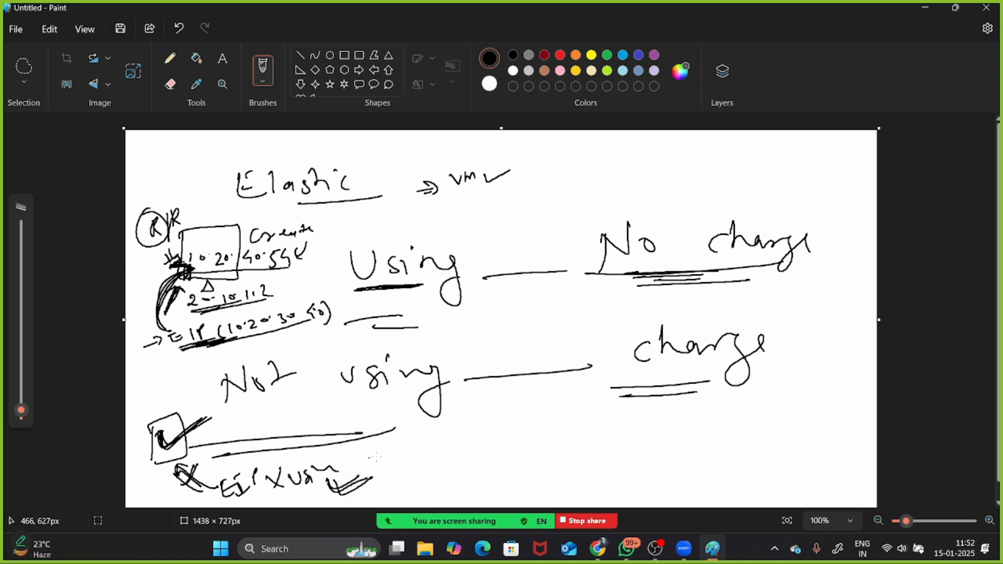
# Write a short double-underlined word beginning with "pur" beside the "EIP X using" note
pyautogui.moveTo(415, 454); pyautogui.dragTo(418, 483)
pyautogui.moveTo(418, 461); pyautogui.dragTo(489, 444)
pyautogui.moveTo(458, 471); pyautogui.dragTo(488, 468)
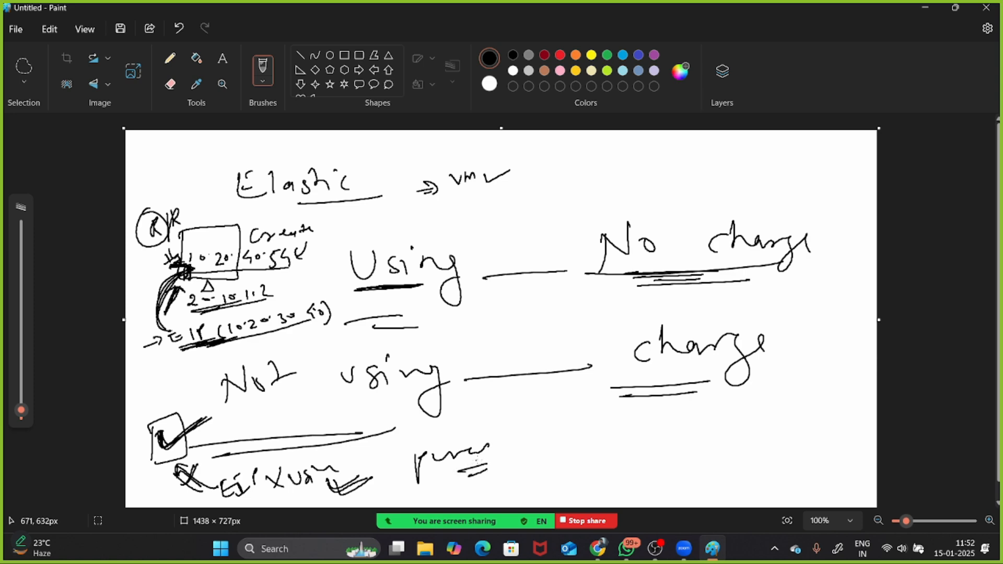
# Add more underlines below "charge", extend the word with a handwritten "able" ending, and underline the ending
pyautogui.moveTo(594, 408); pyautogui.dragTo(671, 404)
pyautogui.moveTo(670, 411)
pyautogui.mouseDown()
pyautogui.moveTo(625, 411)
pyautogui.moveTo(669, 419)
pyautogui.mouseUp()
pyautogui.moveTo(633, 424); pyautogui.dragTo(668, 422)
pyautogui.moveTo(639, 432); pyautogui.dragTo(667, 440)
pyautogui.moveTo(766, 336); pyautogui.dragTo(769, 357)
pyautogui.moveTo(783, 323)
pyautogui.mouseDown()
pyautogui.moveTo(795, 339)
pyautogui.moveTo(783, 339)
pyautogui.mouseUp()
pyautogui.moveTo(812, 321)
pyautogui.mouseDown()
pyautogui.moveTo(817, 359)
pyautogui.moveTo(804, 369)
pyautogui.mouseUp()
pyautogui.moveTo(755, 378); pyautogui.dragTo(790, 380)
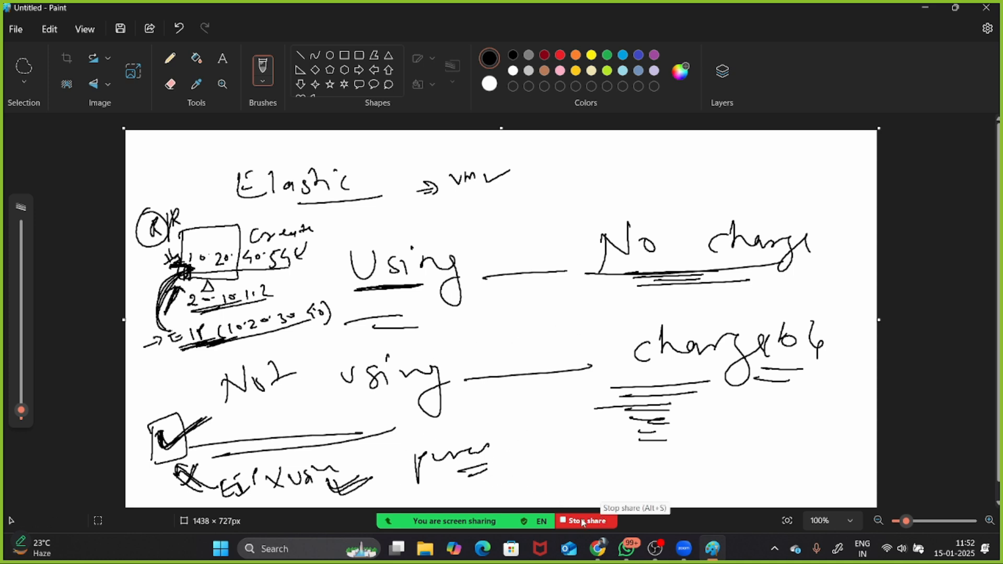
# Switch to the EC2 console in Chrome and bring the Network & Security links into view
pyautogui.click(598, 549)
pyautogui.scroll(-1, 91, 423)
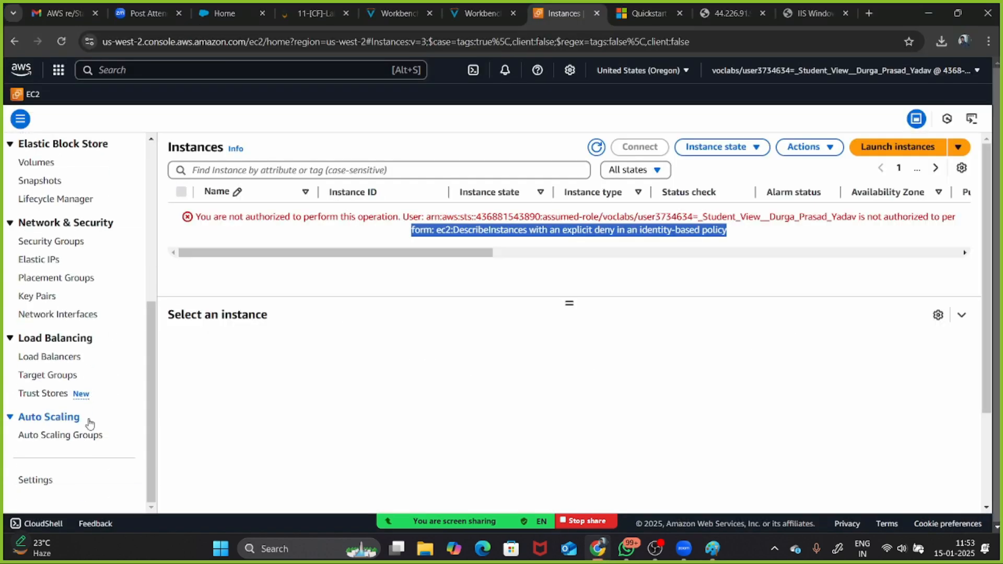